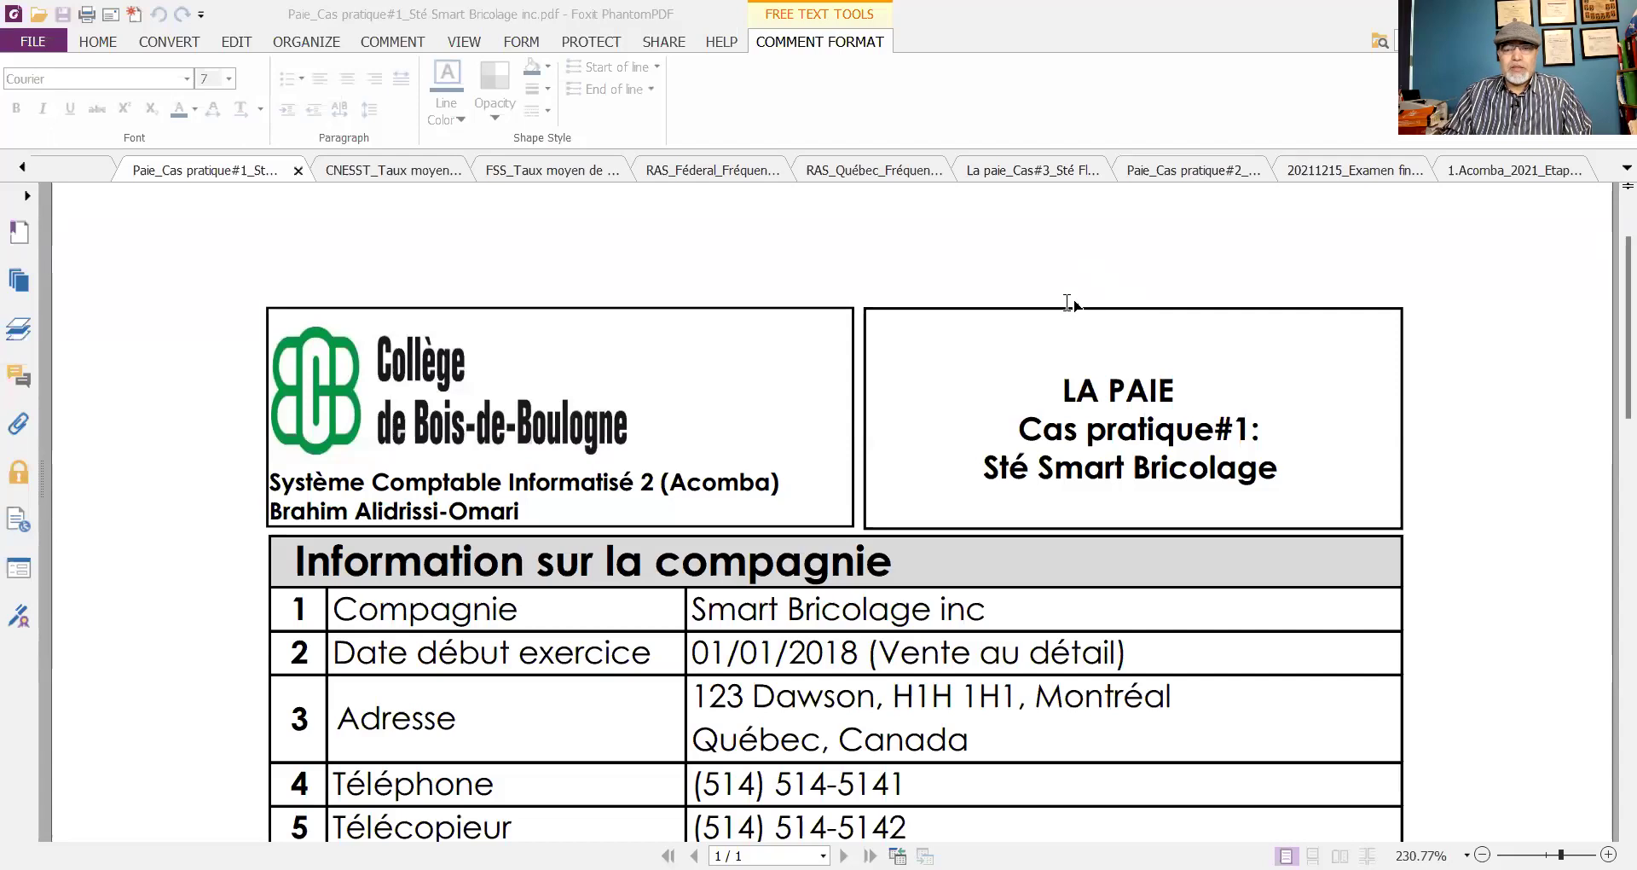
scroll(1067, 303, "down", 1)
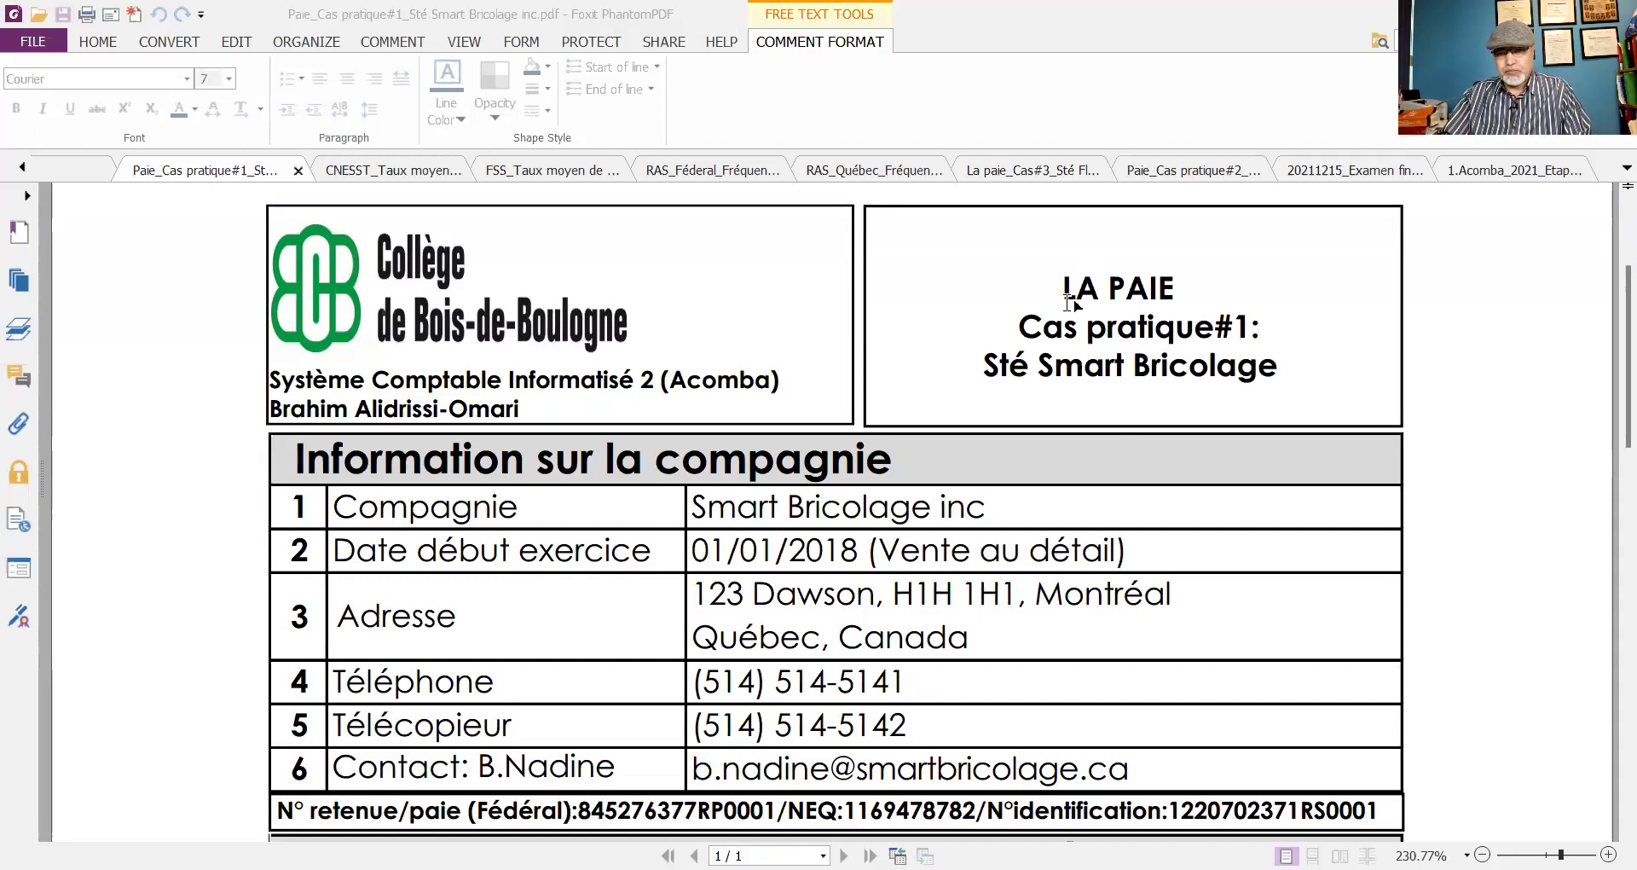
- Place an empty free-text box just right of the case-study title box
mouse_move(1257, 347)
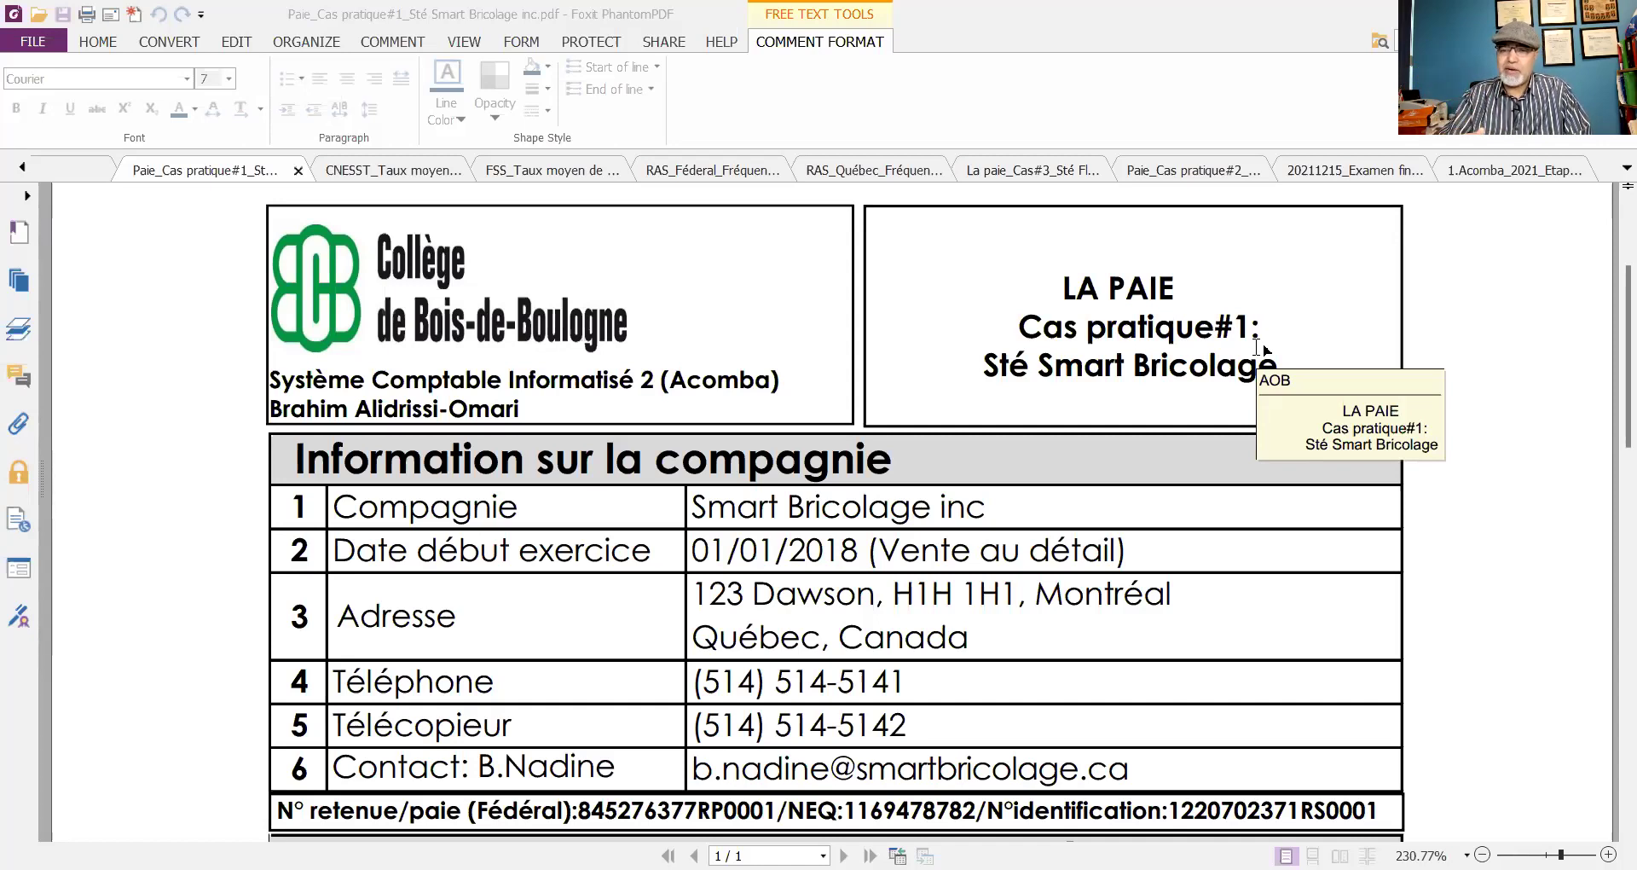
left_click(1494, 319)
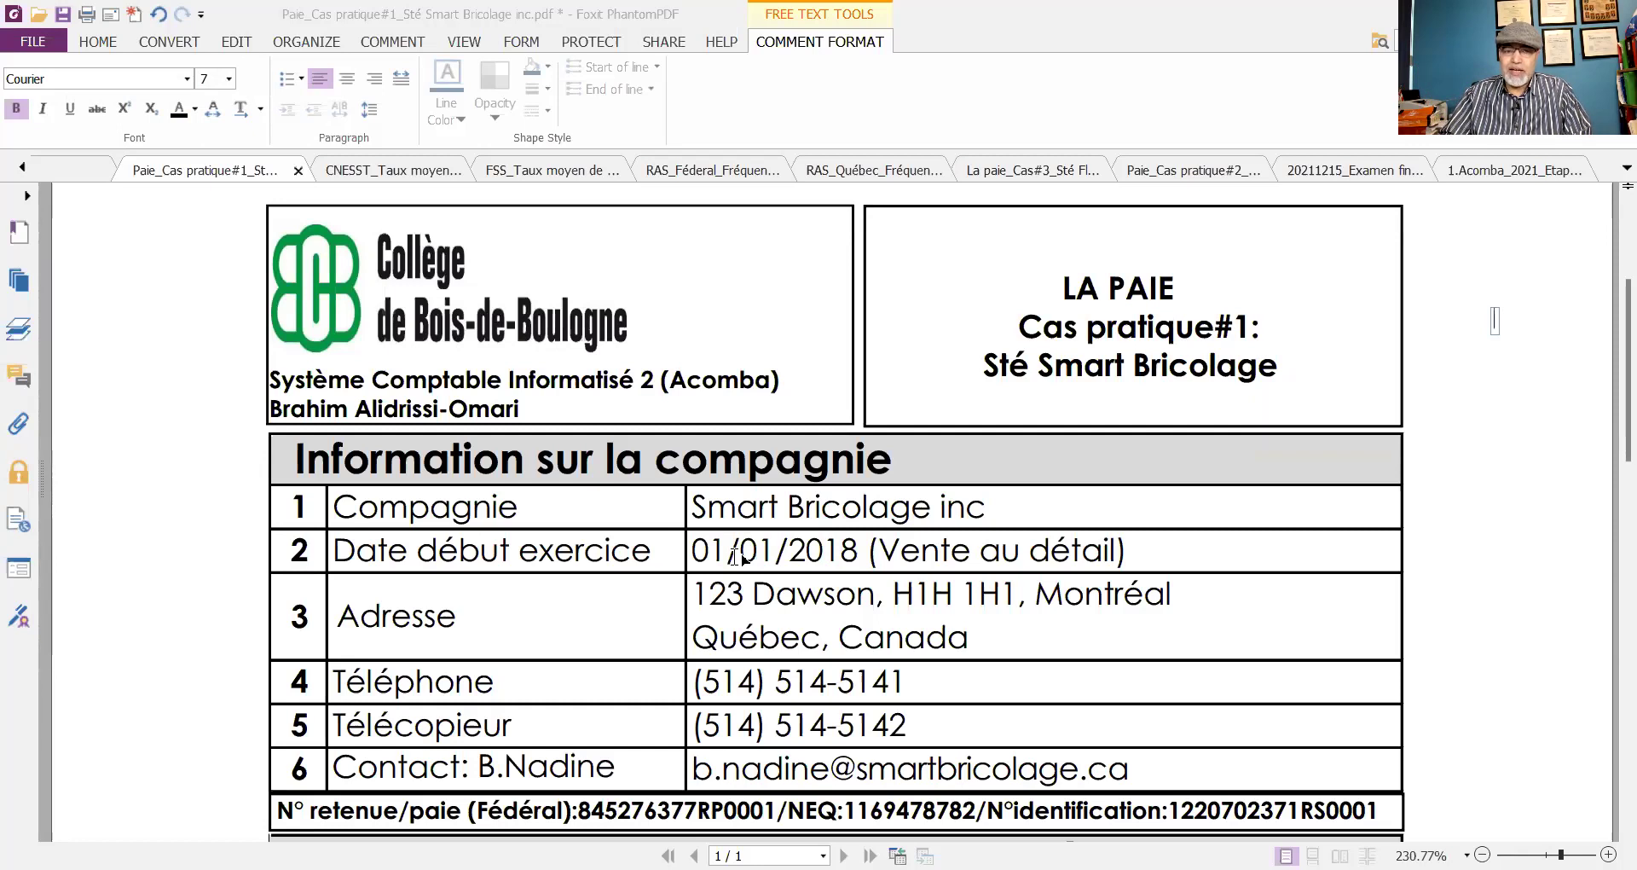
scroll(735, 556, "down", 3)
- Scroll down to the 'Information sur l'employée' table to review its rows
scroll(730, 527, "down", 3)
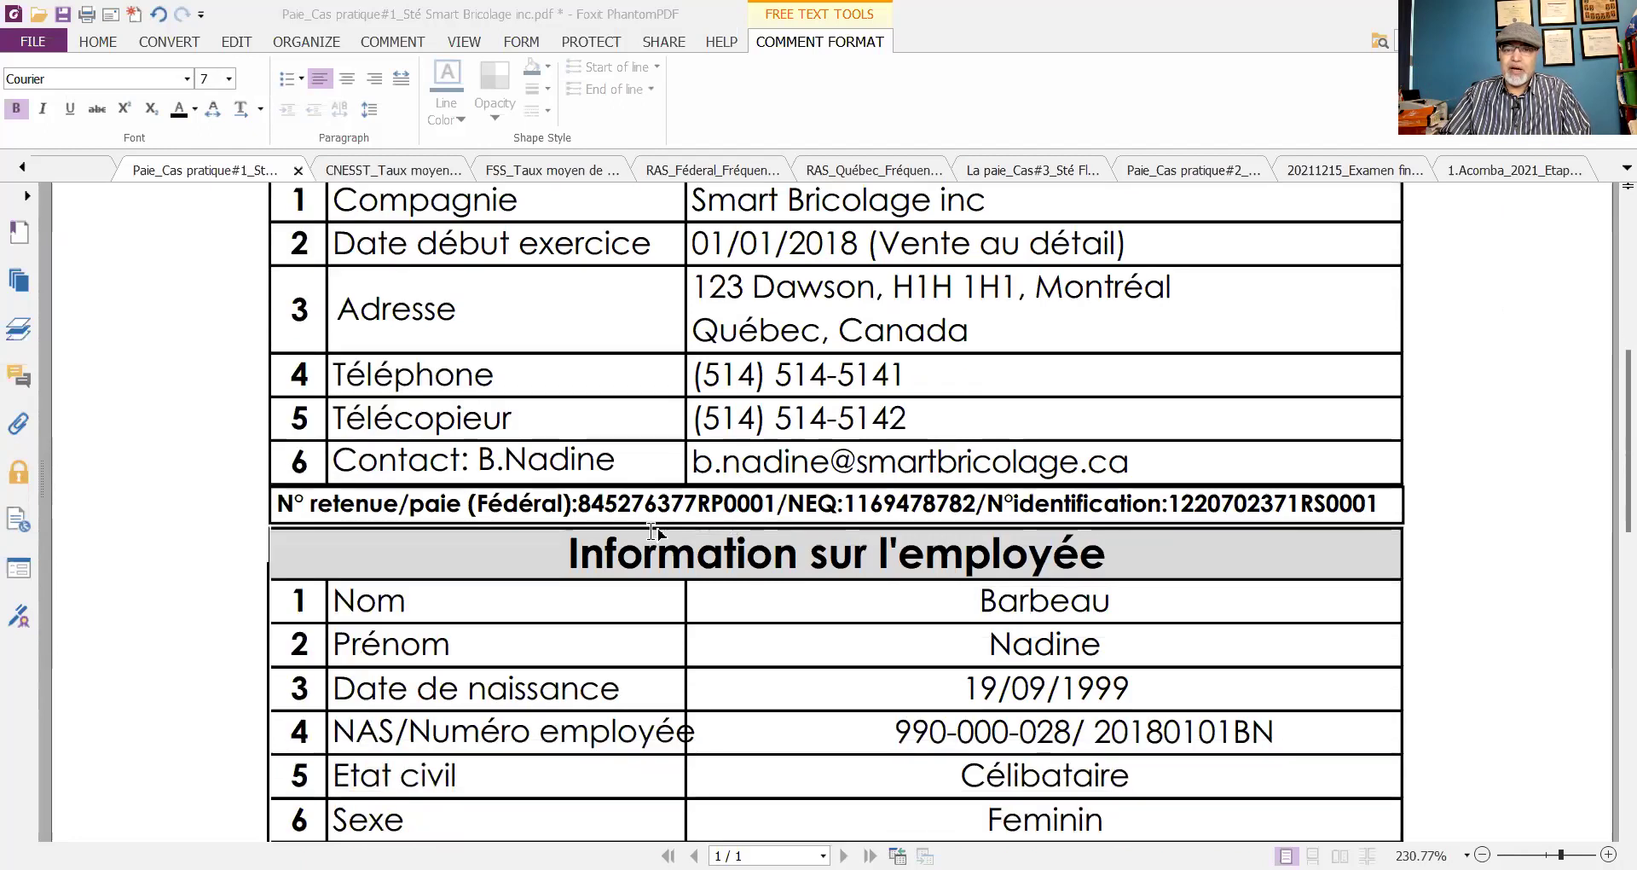
scroll(512, 482, "down", 1)
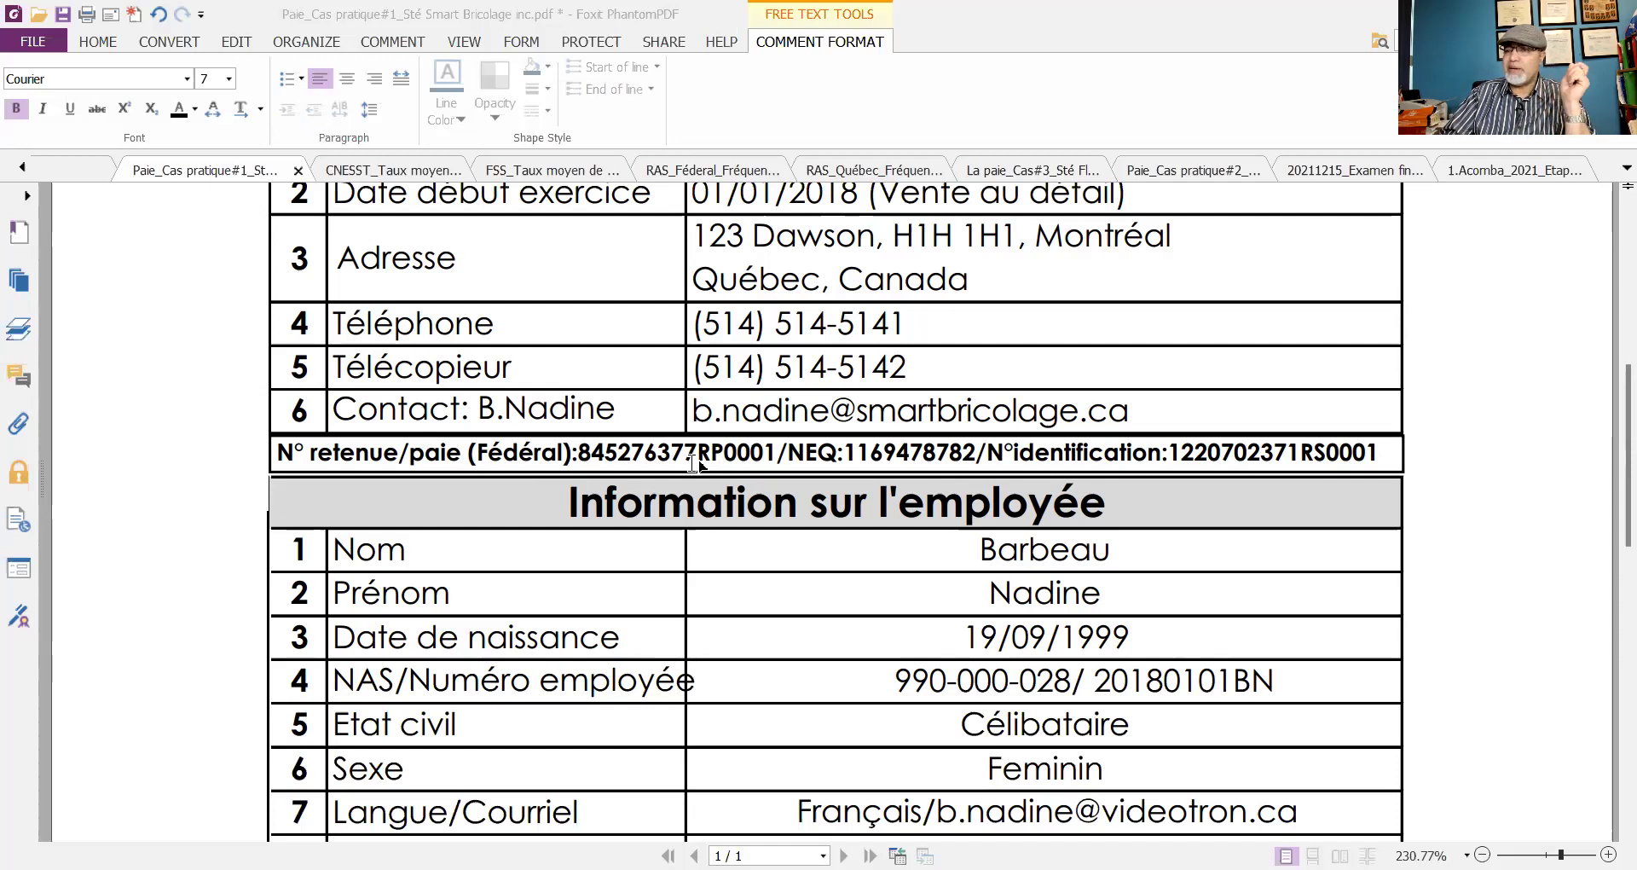
scroll(694, 463, "down", 3)
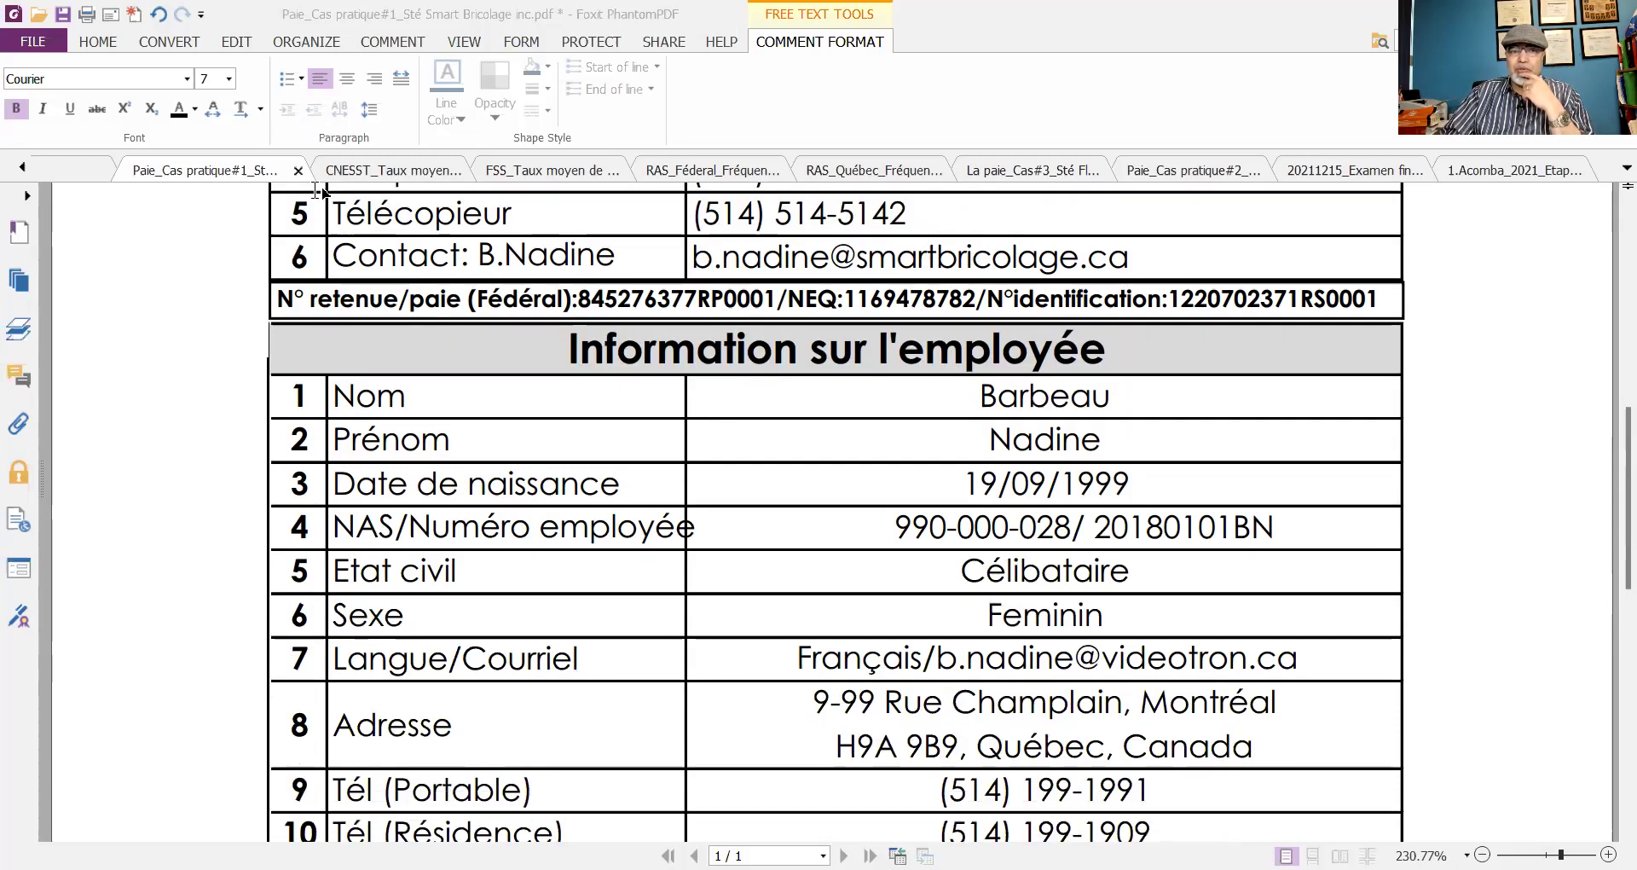
- Turn on Edit Text from the EDIT tab and click into the employee section heading
left_click(237, 41)
left_click(151, 111)
left_click(594, 333)
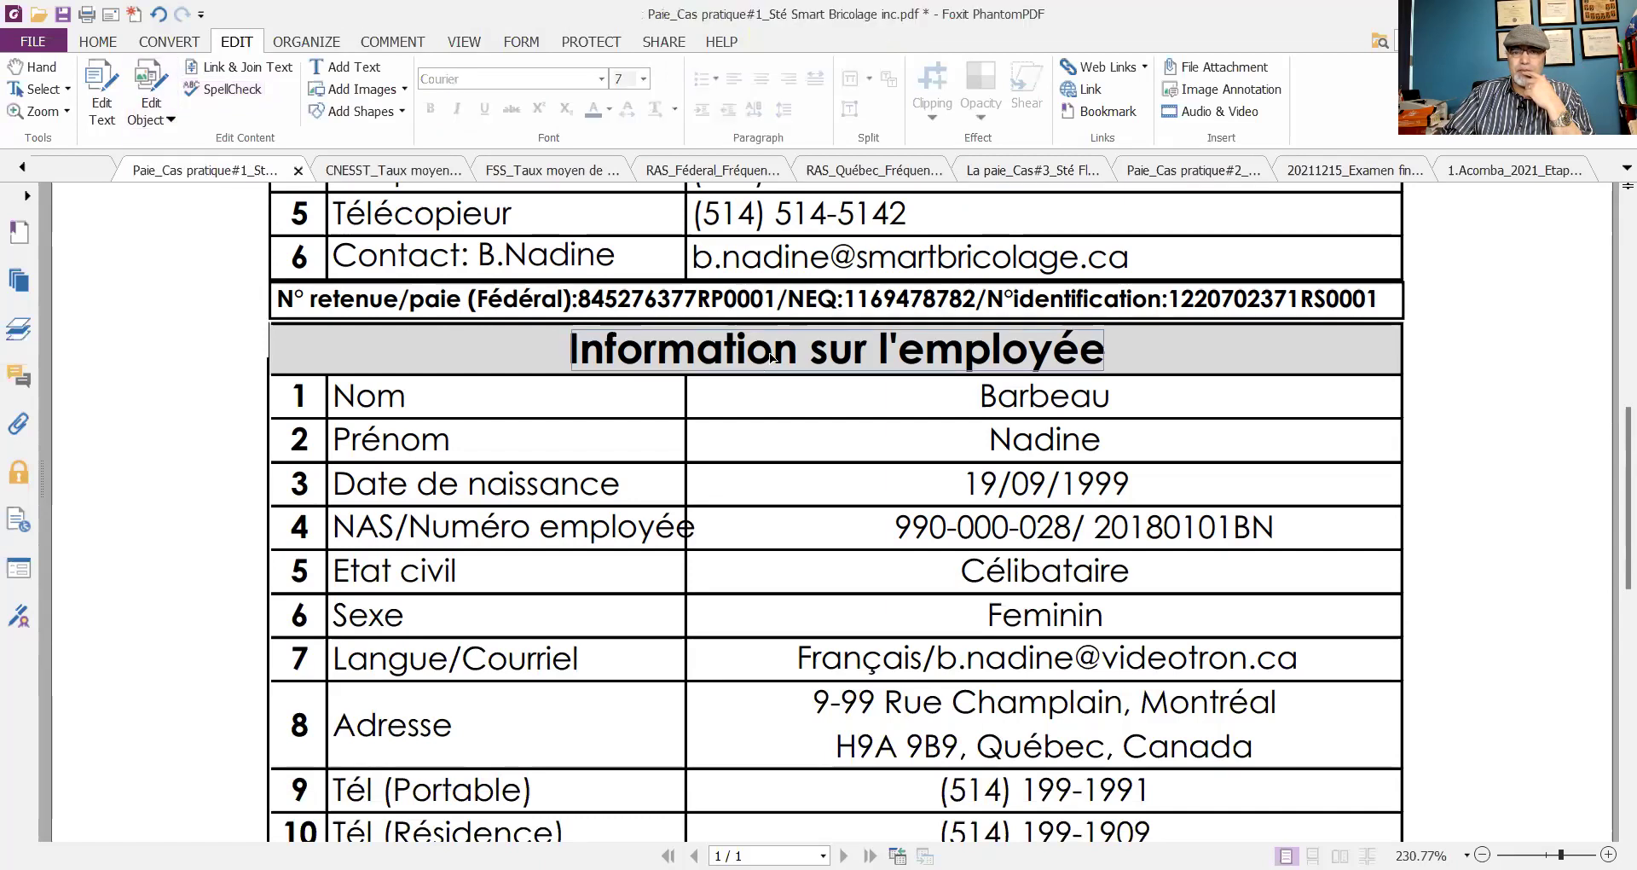
left_click(800, 370)
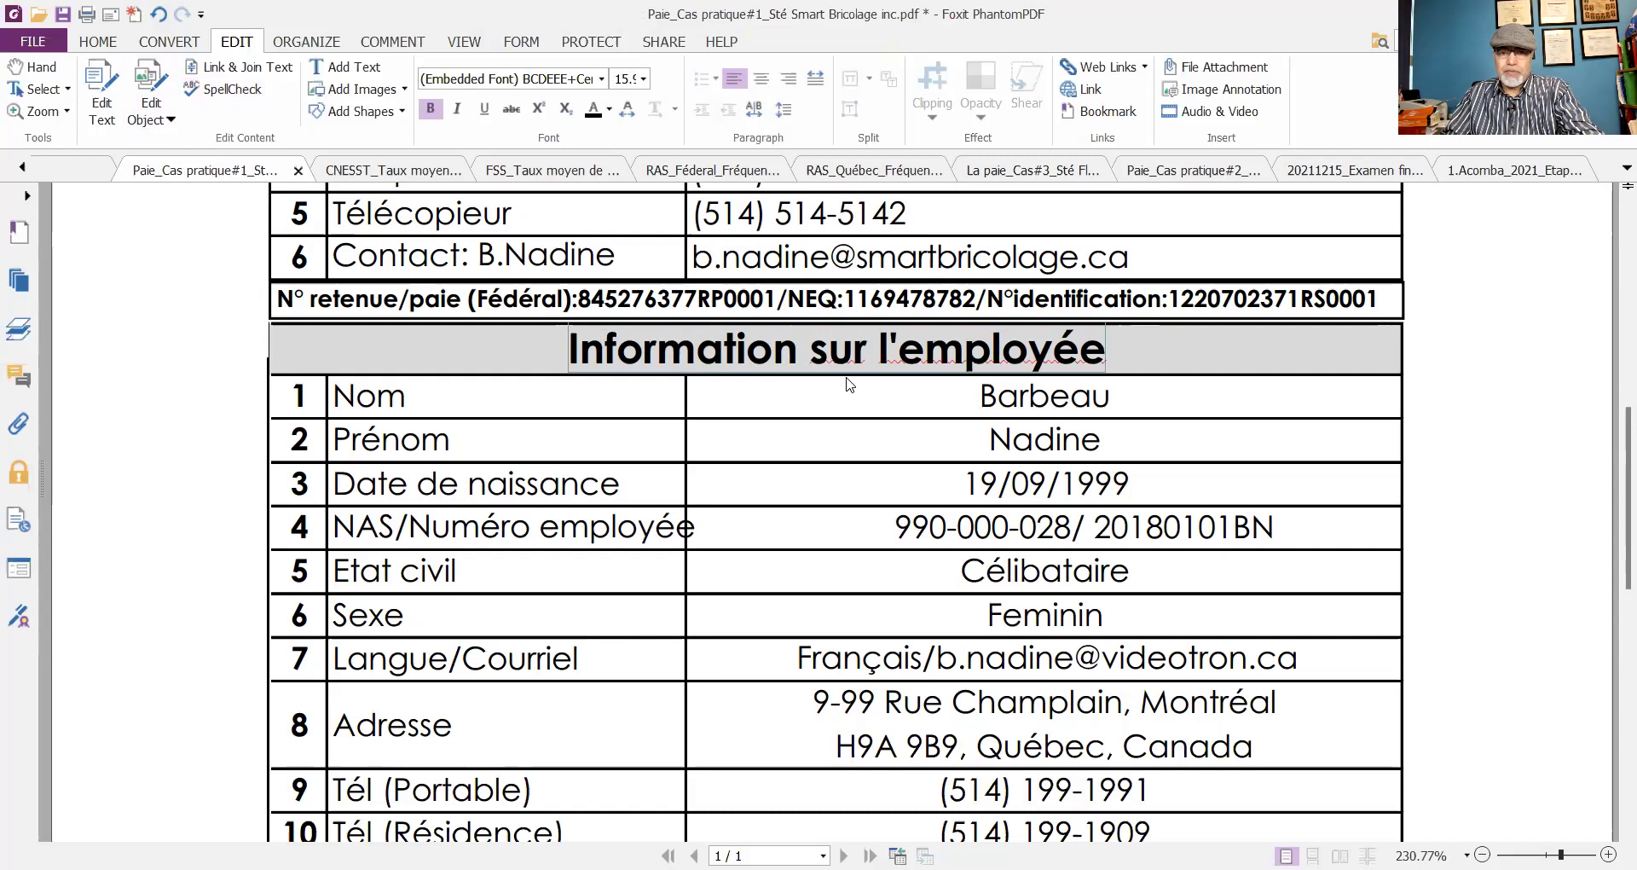
- Change 'Information' to 'Informations sur l'employée' and save the PDF
type("S")
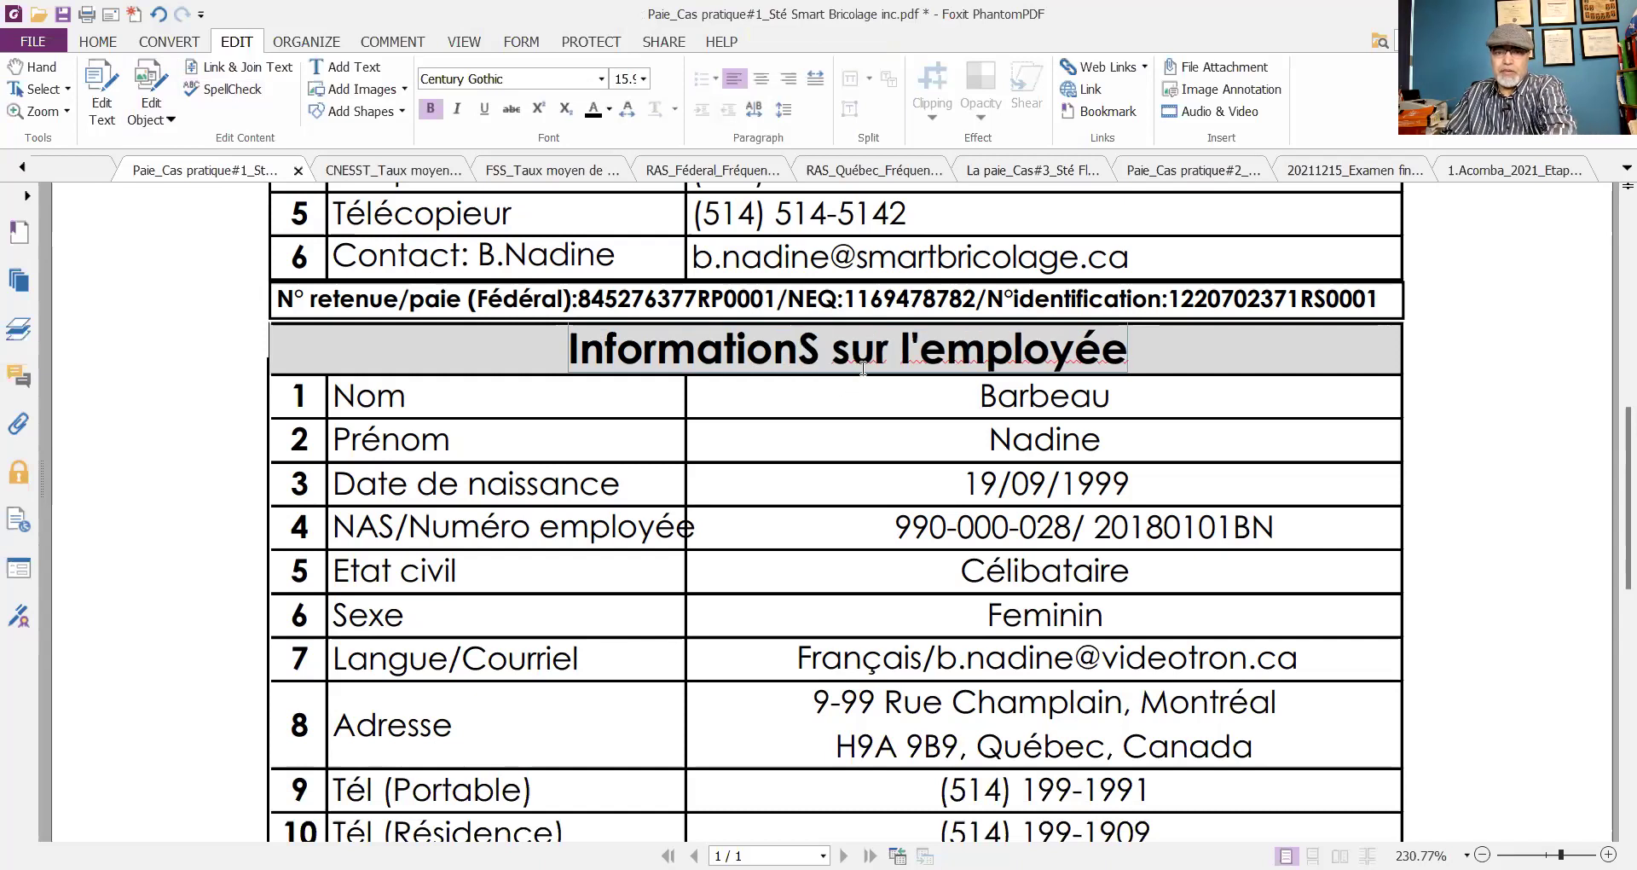
key("BackSpace")
key("shift+Right")
left_click(797, 348)
type("s")
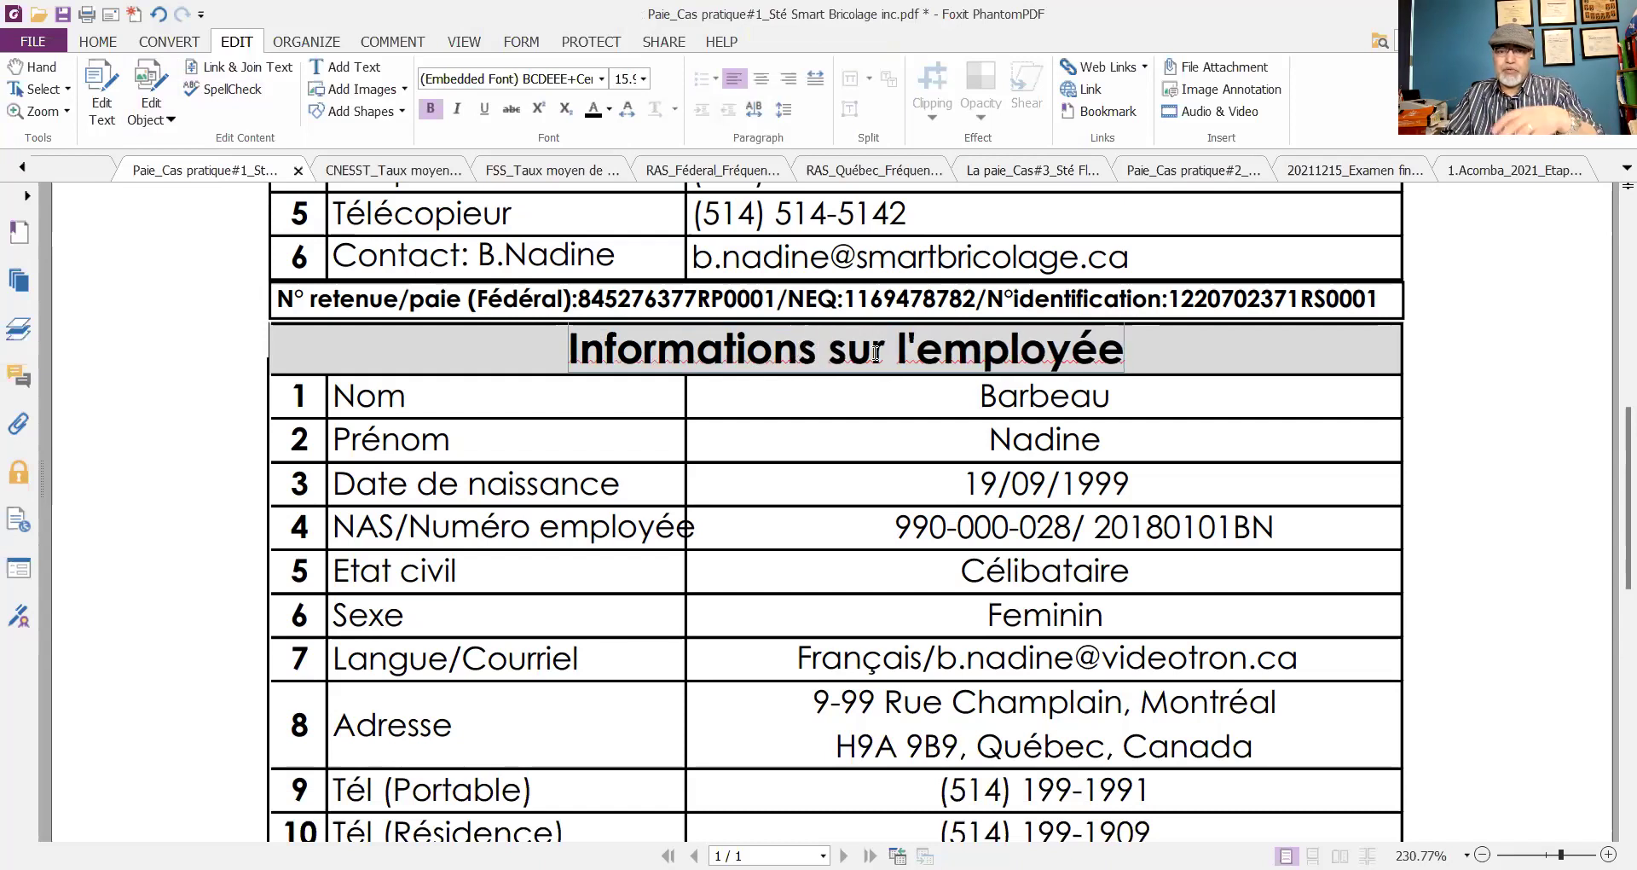
left_click(63, 15)
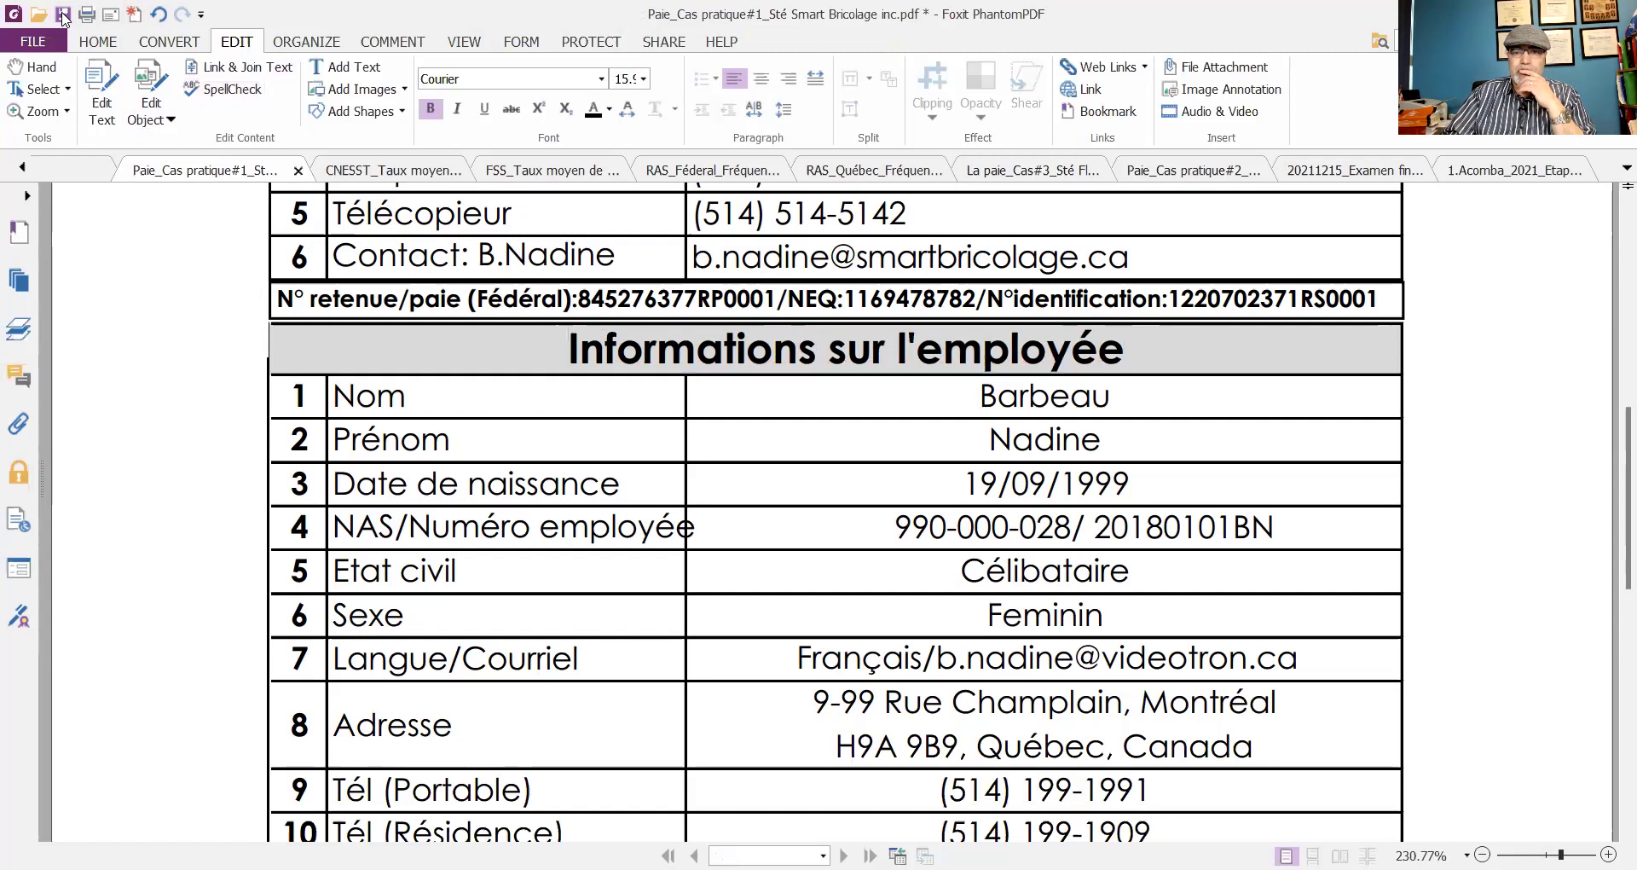
- Switch to the Hand tool and scroll through the pay rows: Quinzaine, 70 H, 1000,00 $, 18,00 $, 4% vacation
scroll(832, 471, "down", 1)
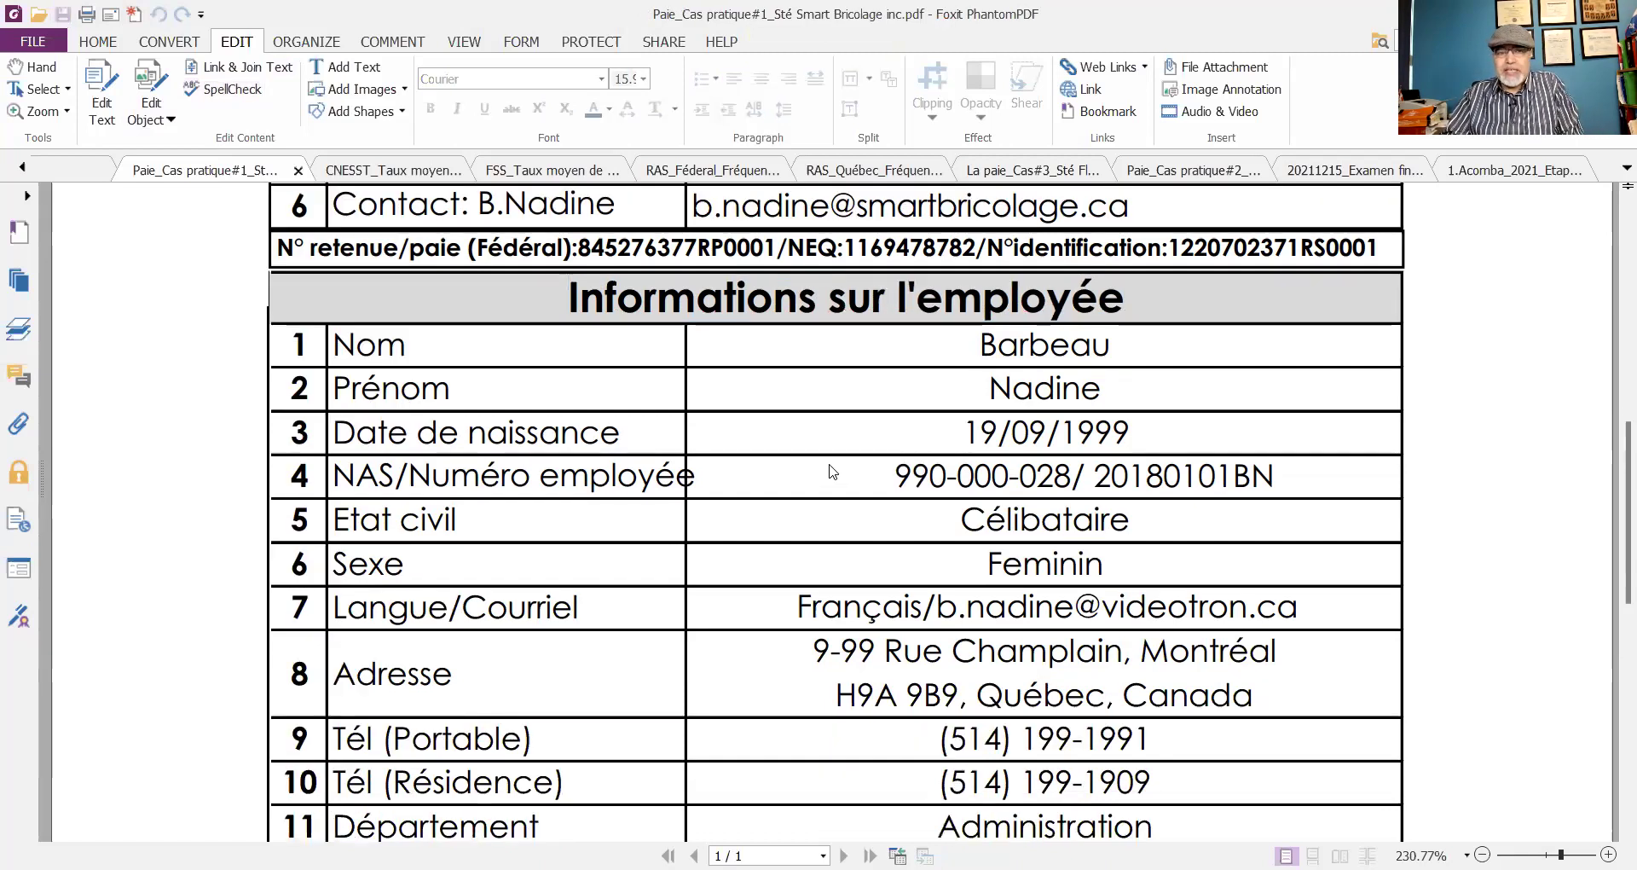
scroll(832, 471, "down", 2)
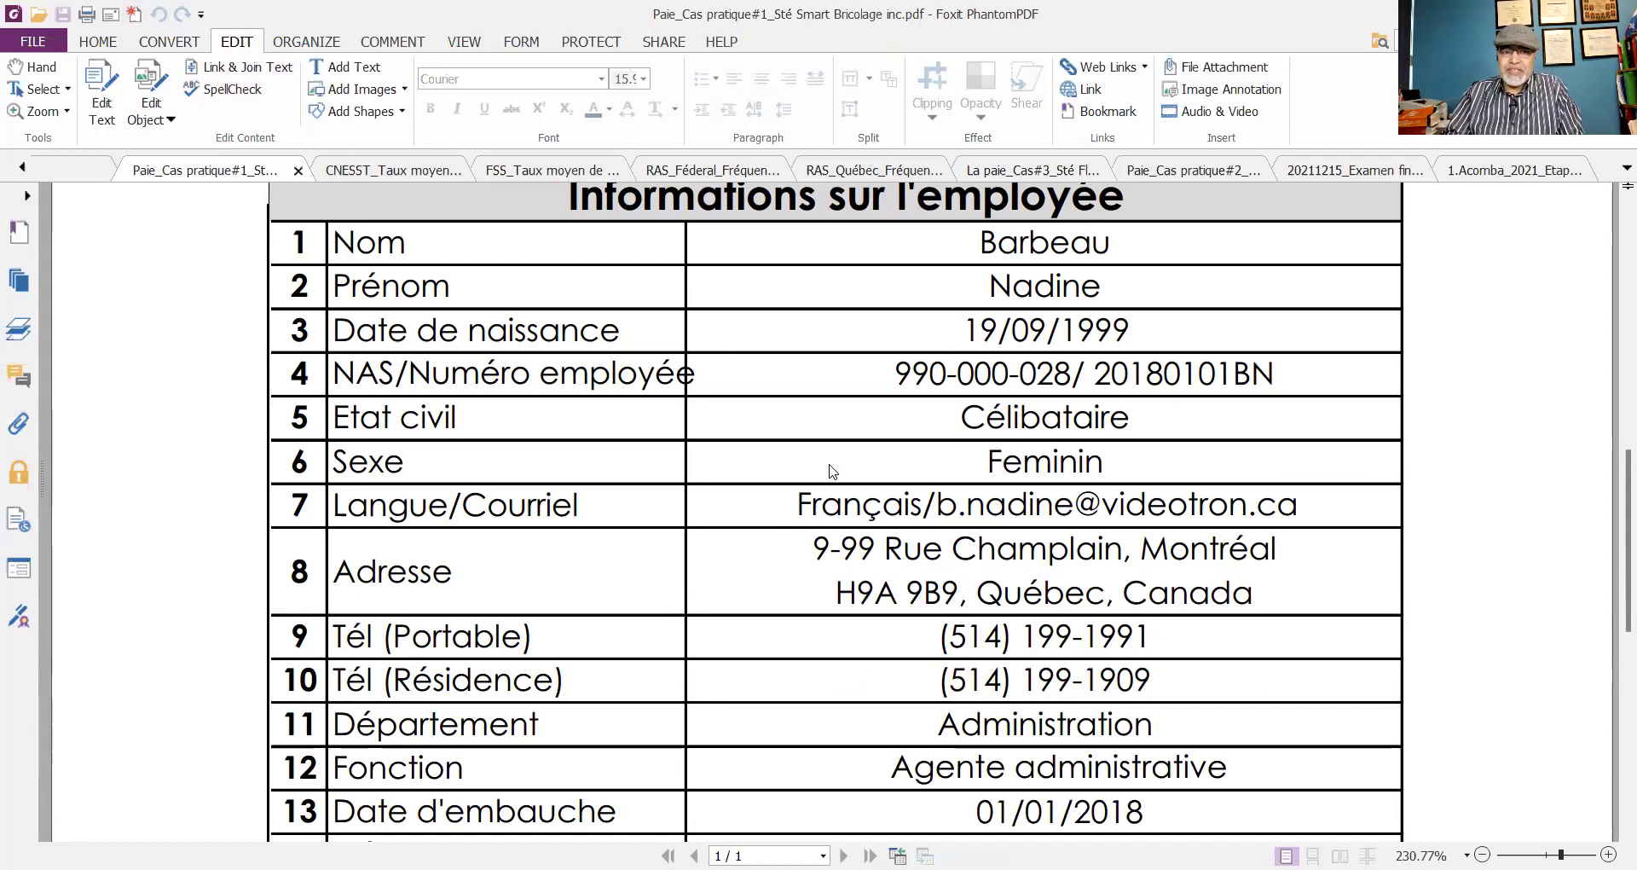
scroll(832, 471, "down", 2)
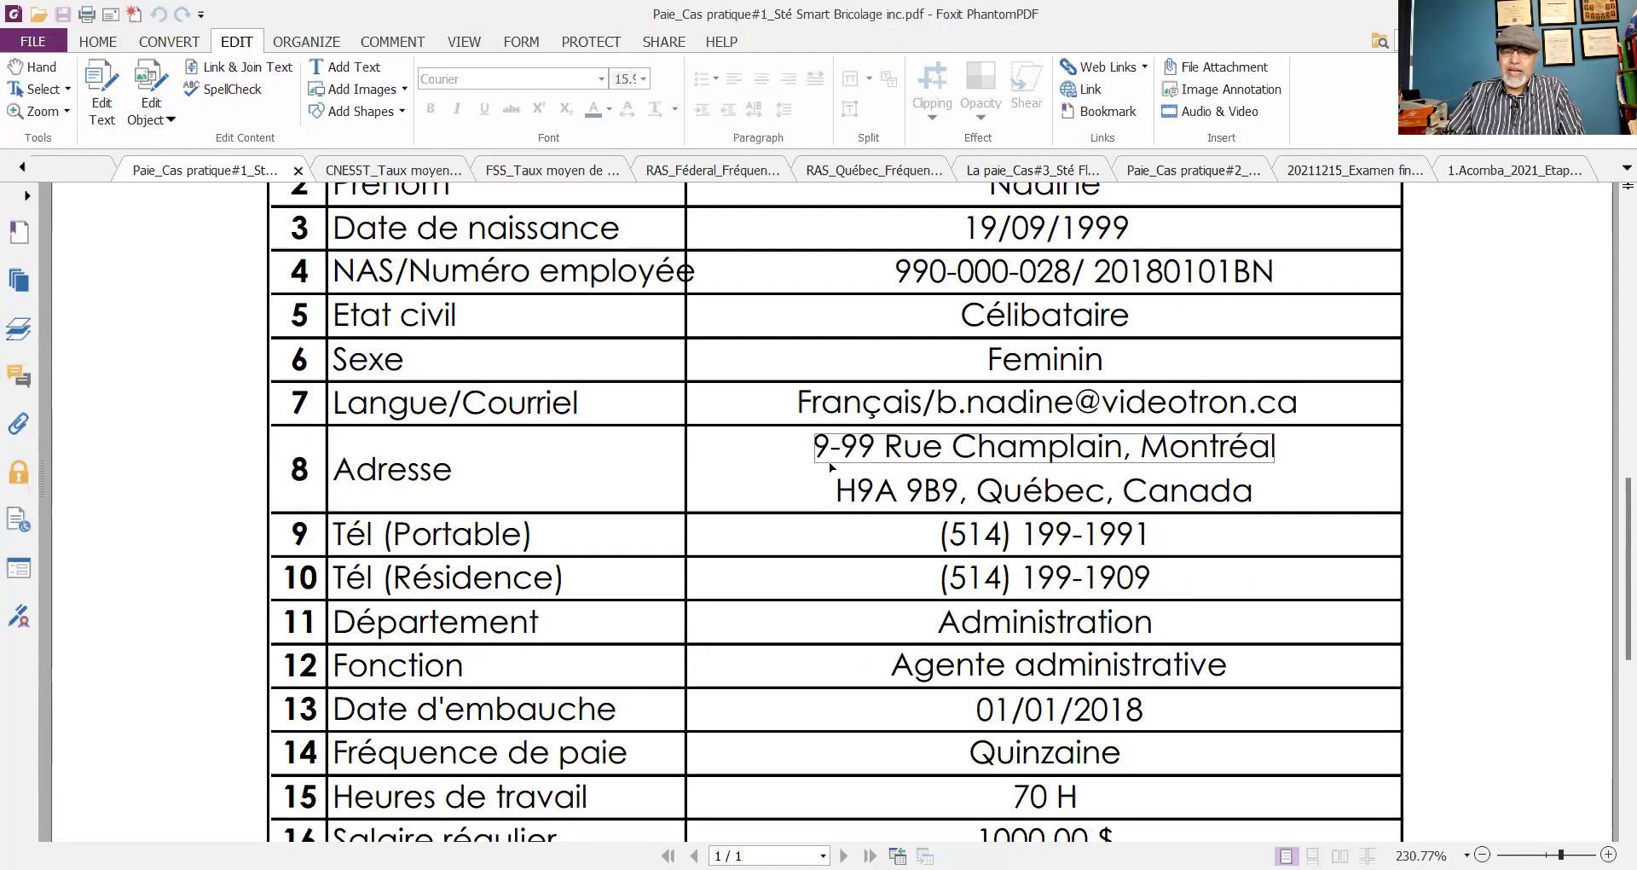
scroll(829, 469, "down", 2)
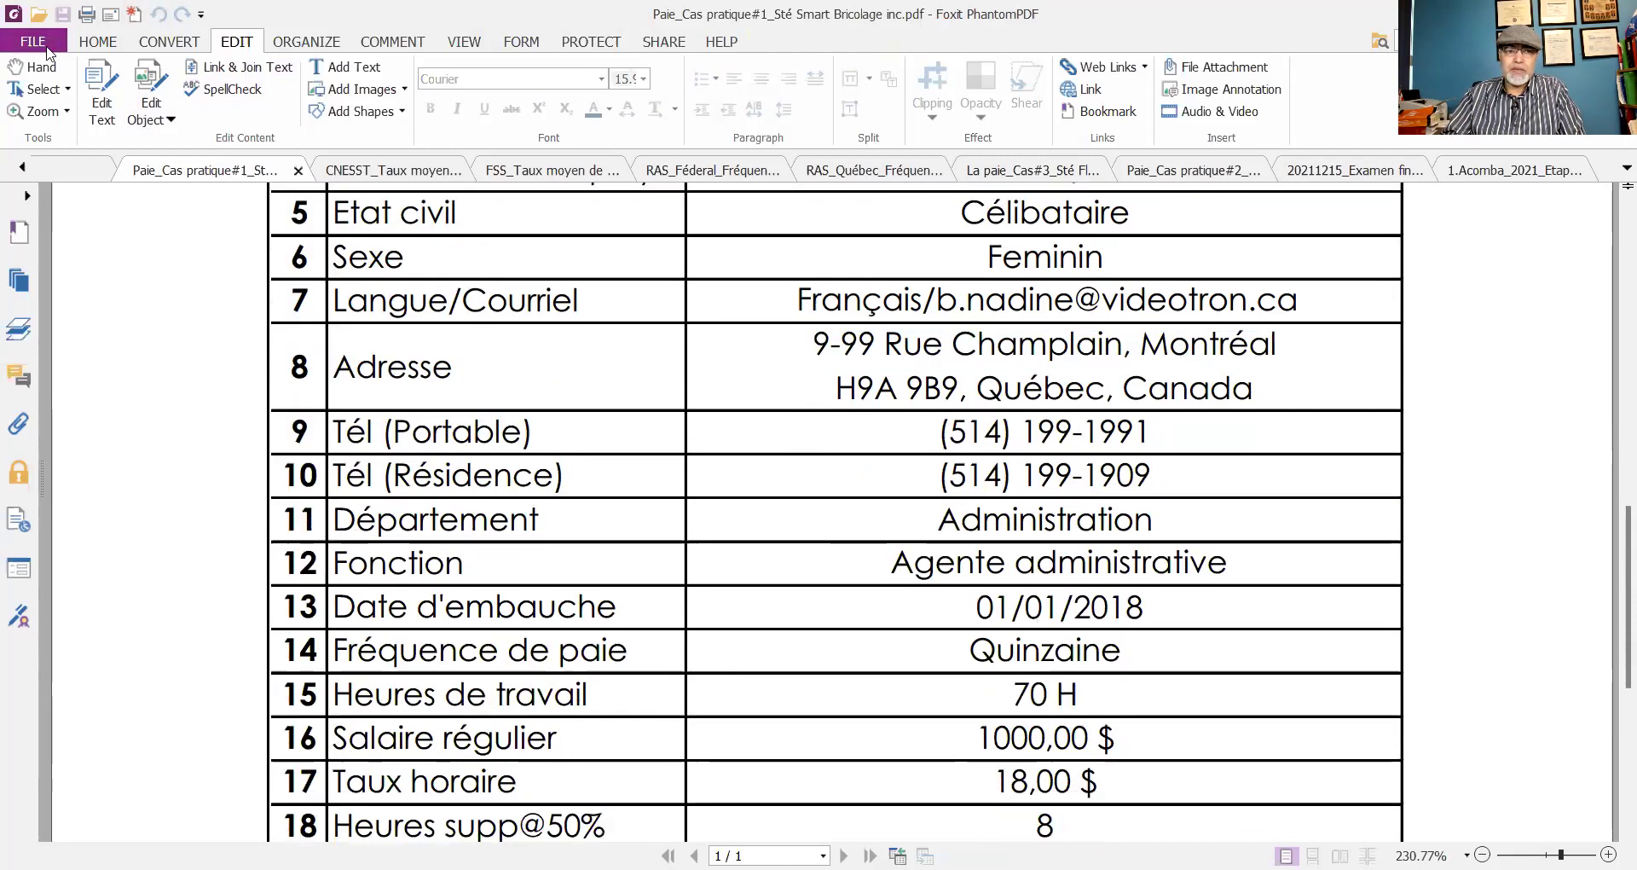
left_click(35, 67)
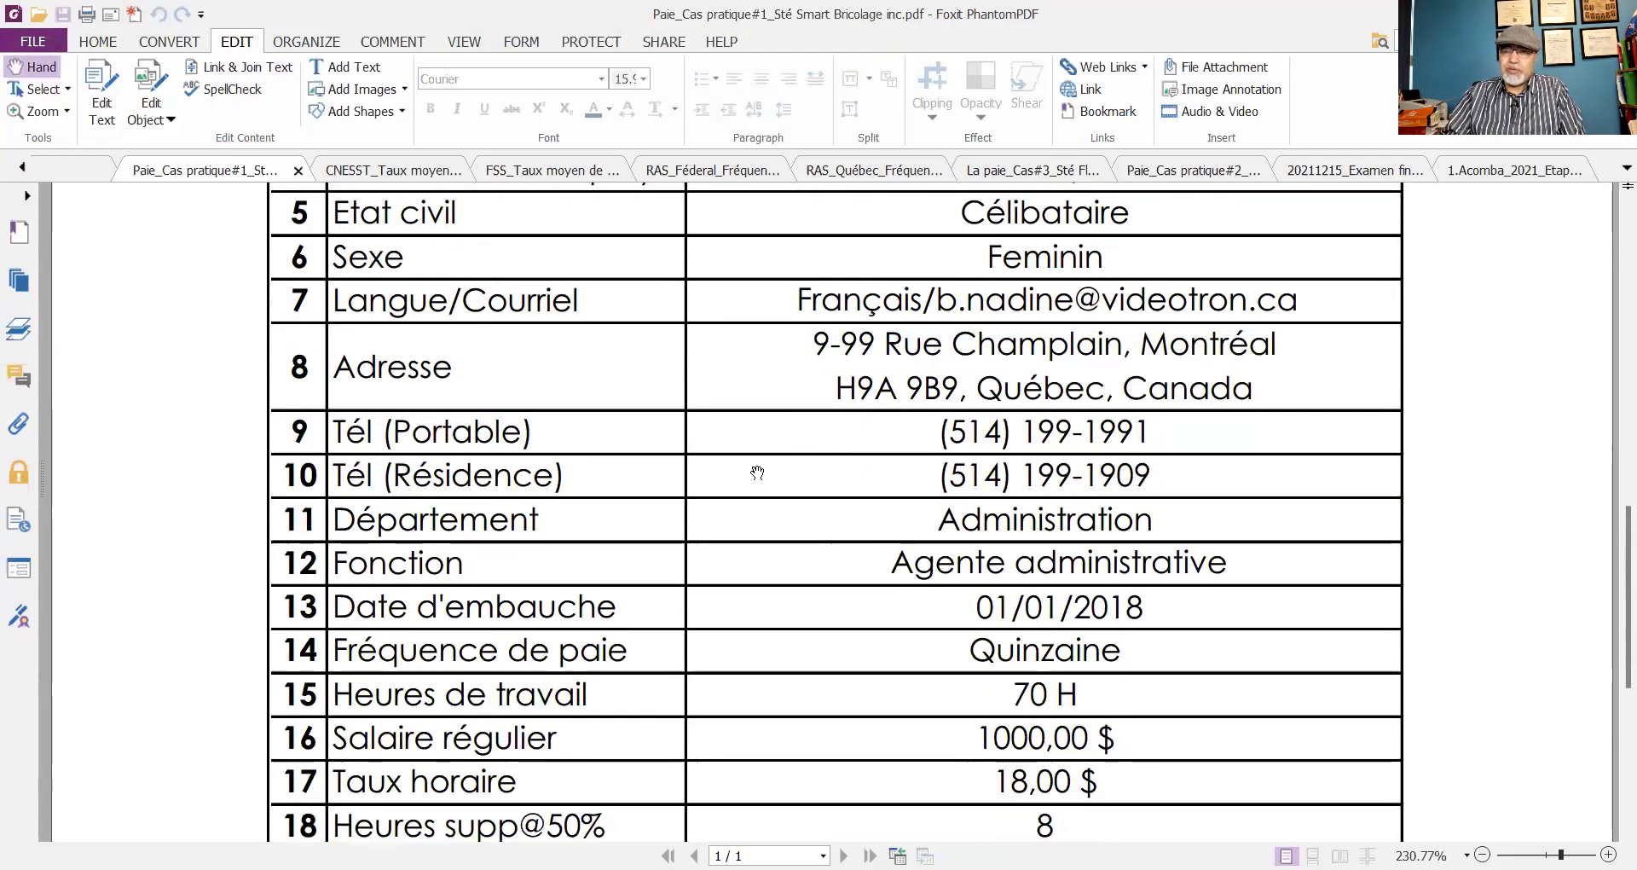
scroll(757, 468, "down", 1)
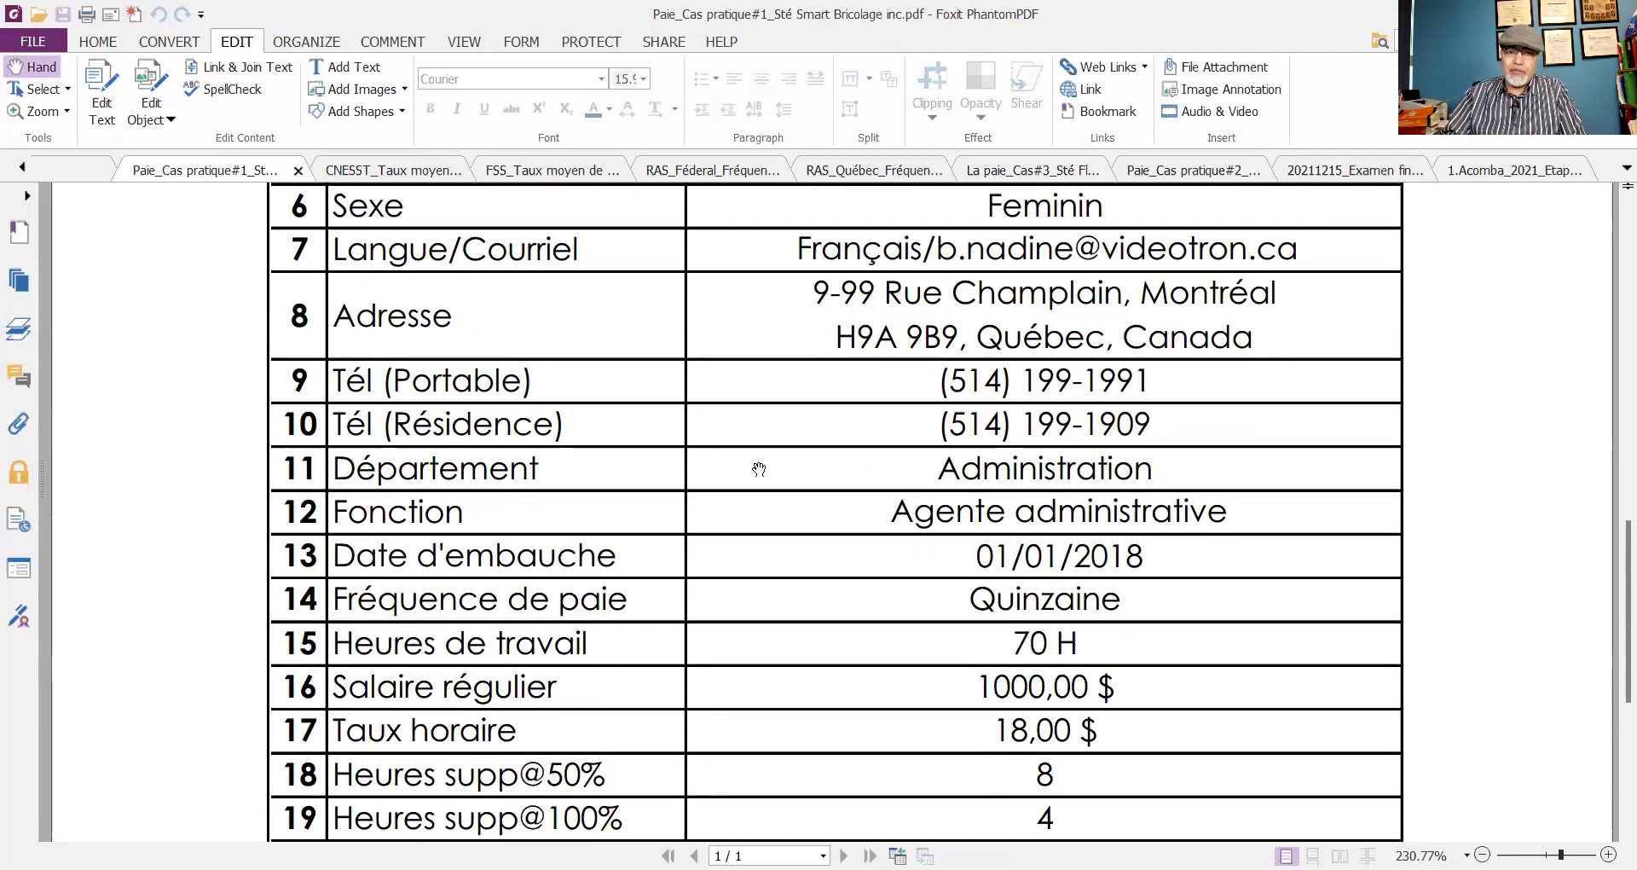
scroll(759, 468, "down", 1)
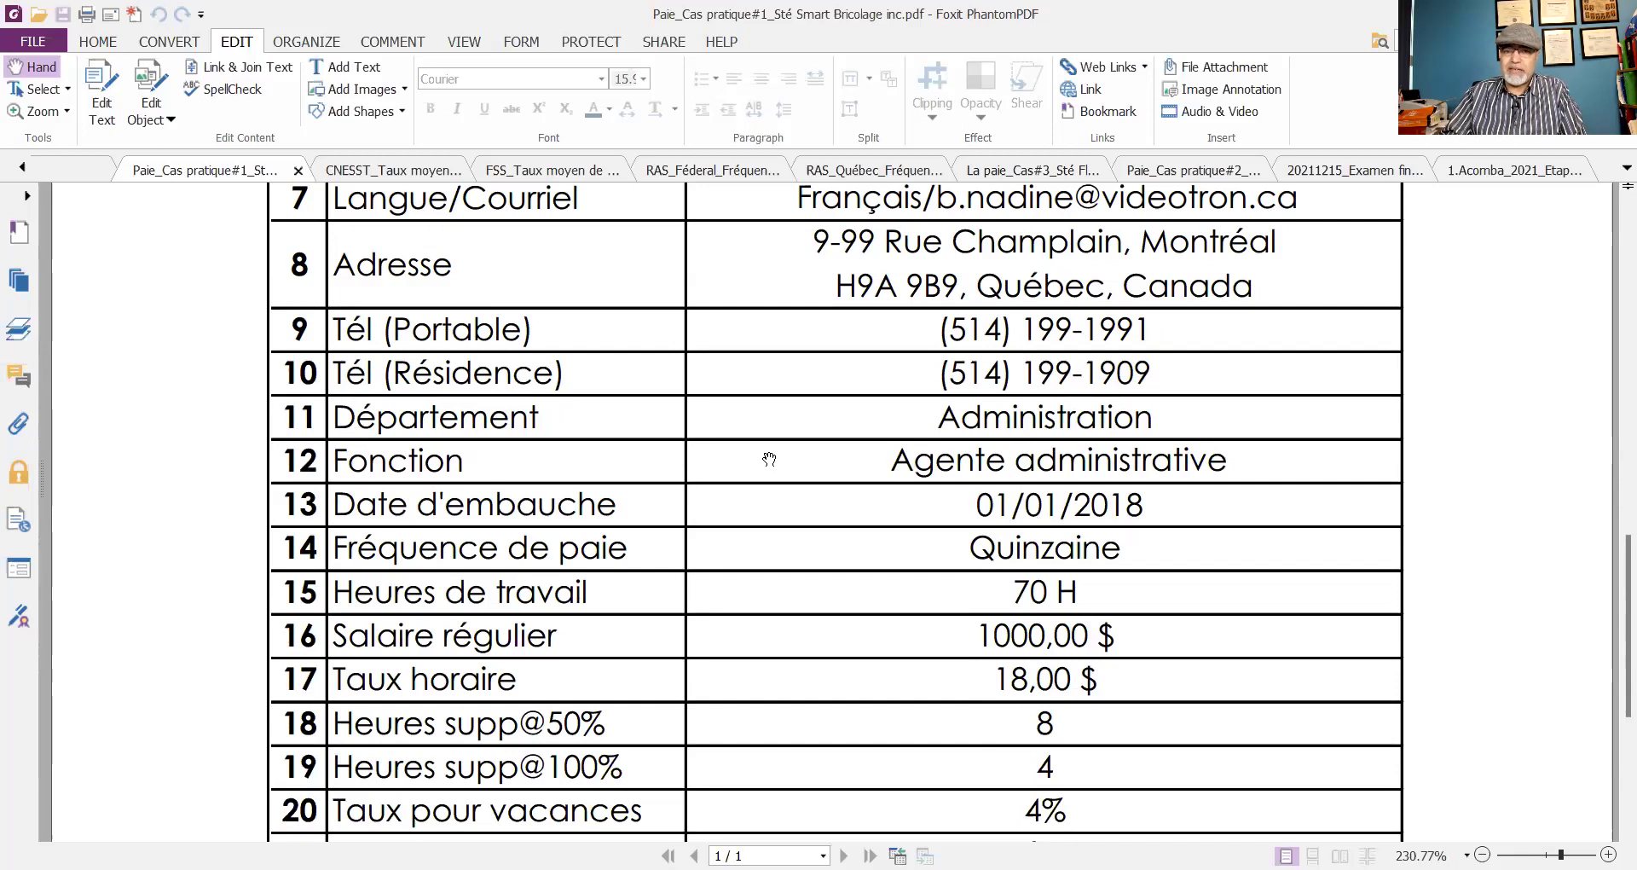
scroll(769, 459, "down", 1)
scroll(769, 457, "down", 1)
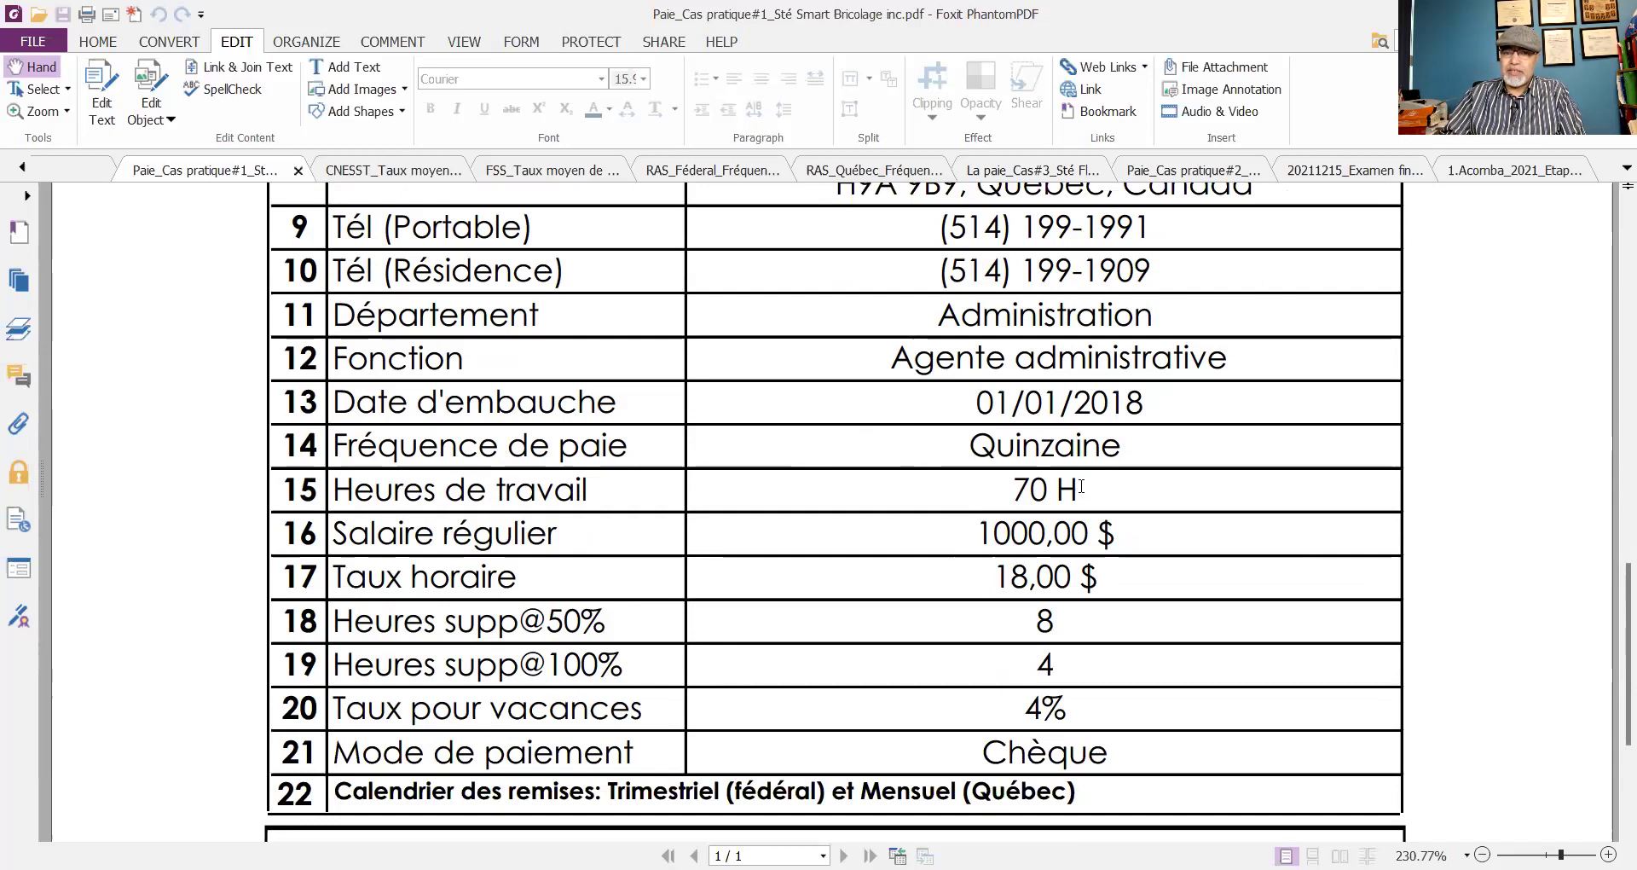
- Scroll past the remittance details to the 'Tâches à faire' task list
scroll(1079, 484, "down", 1)
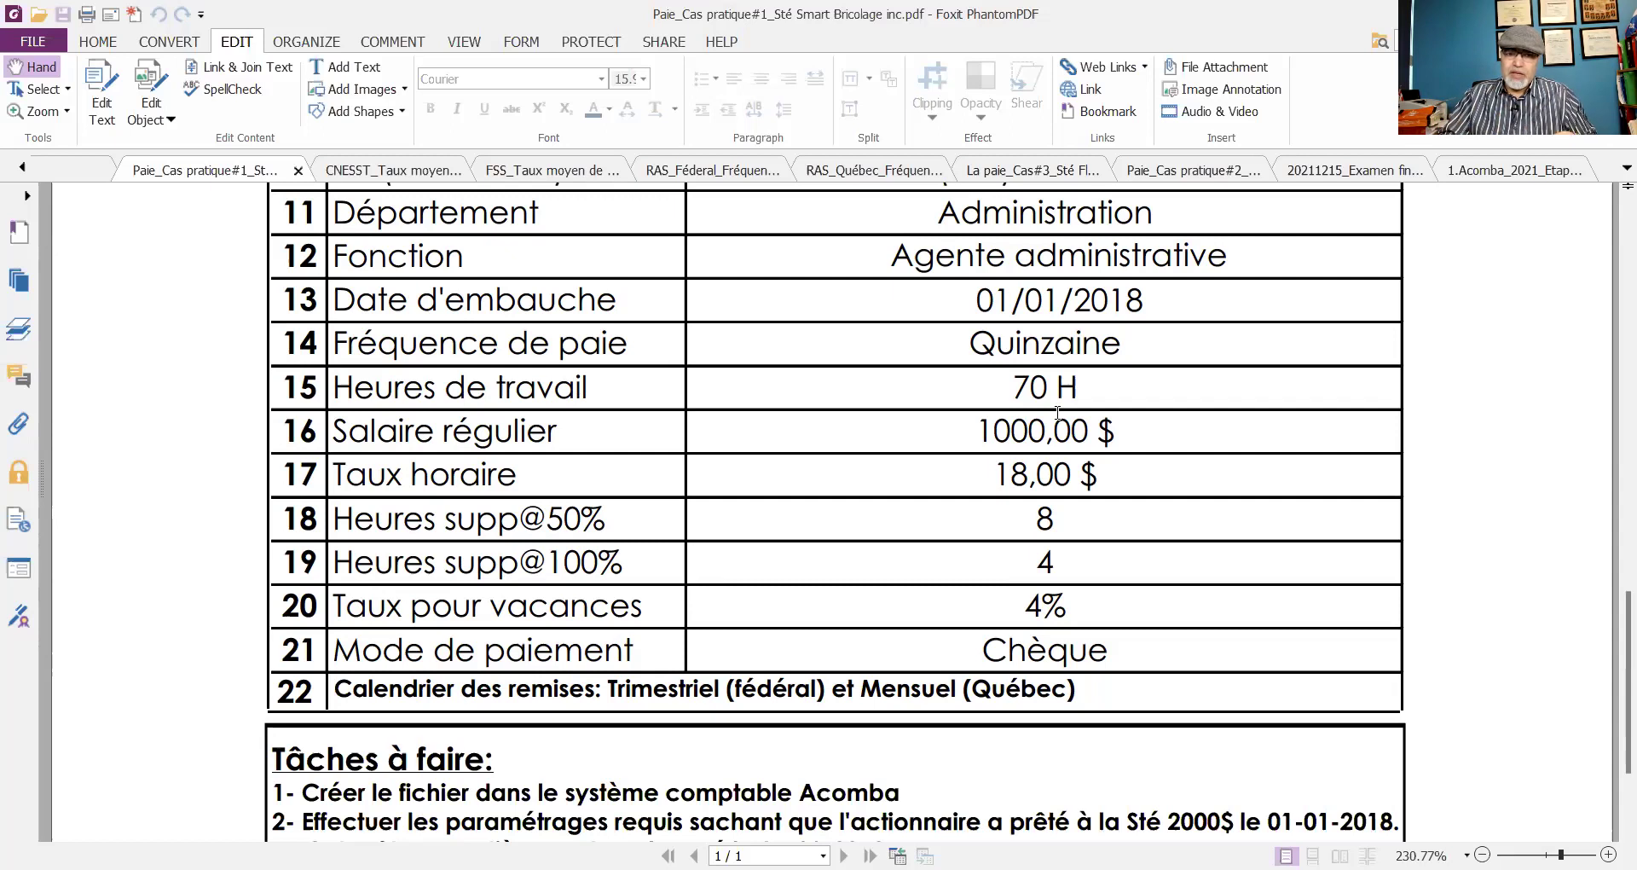
scroll(1057, 413, "down", 3)
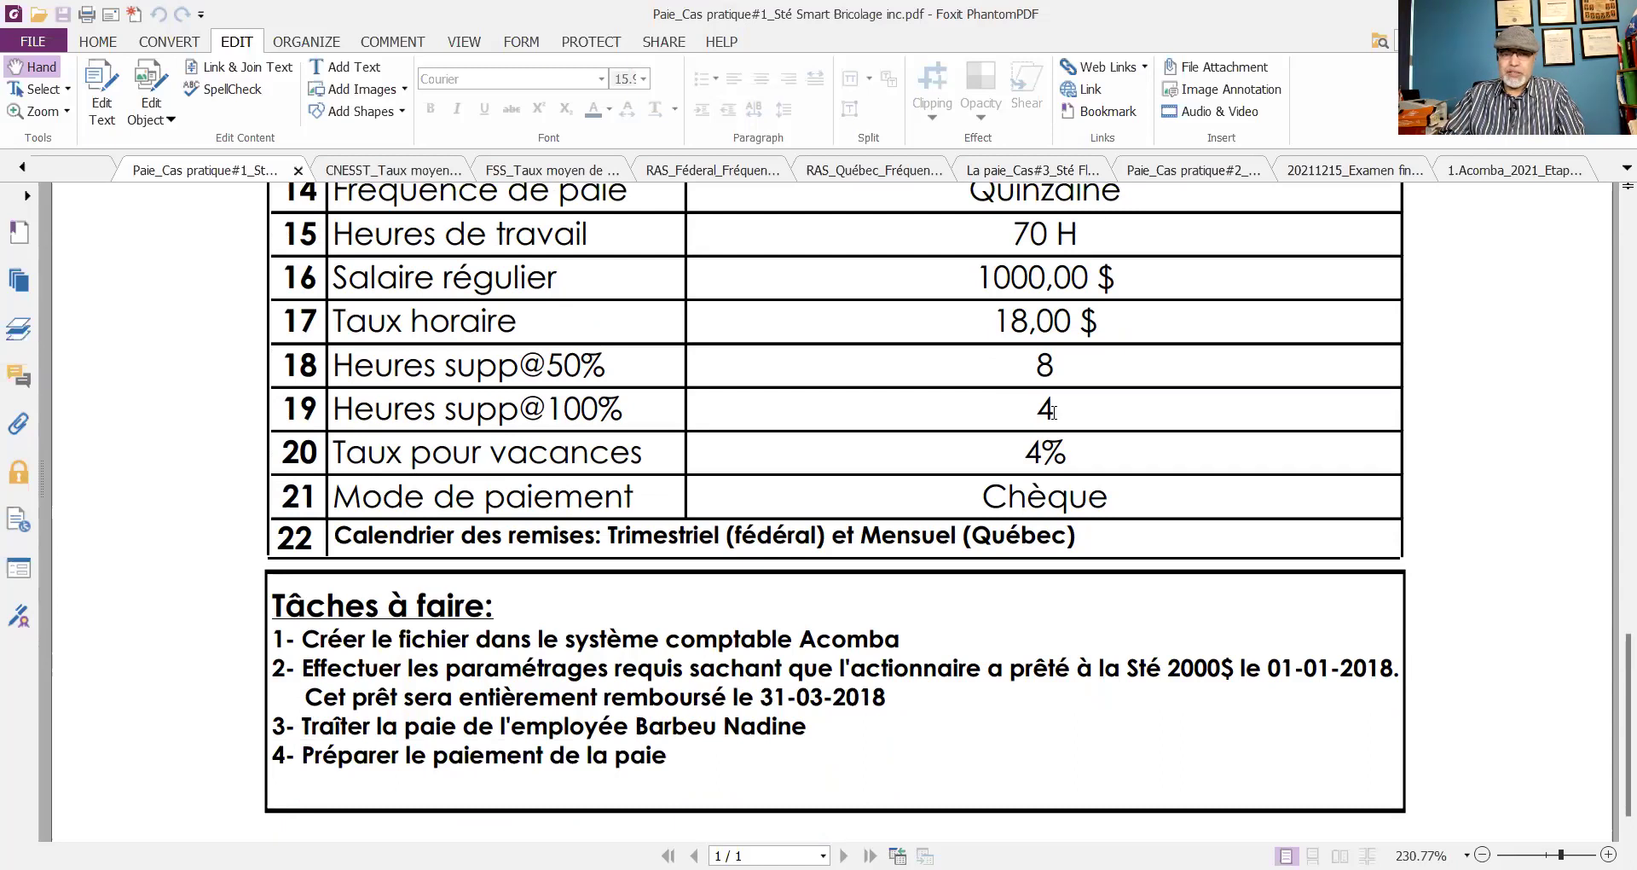
scroll(1053, 413, "down", 1)
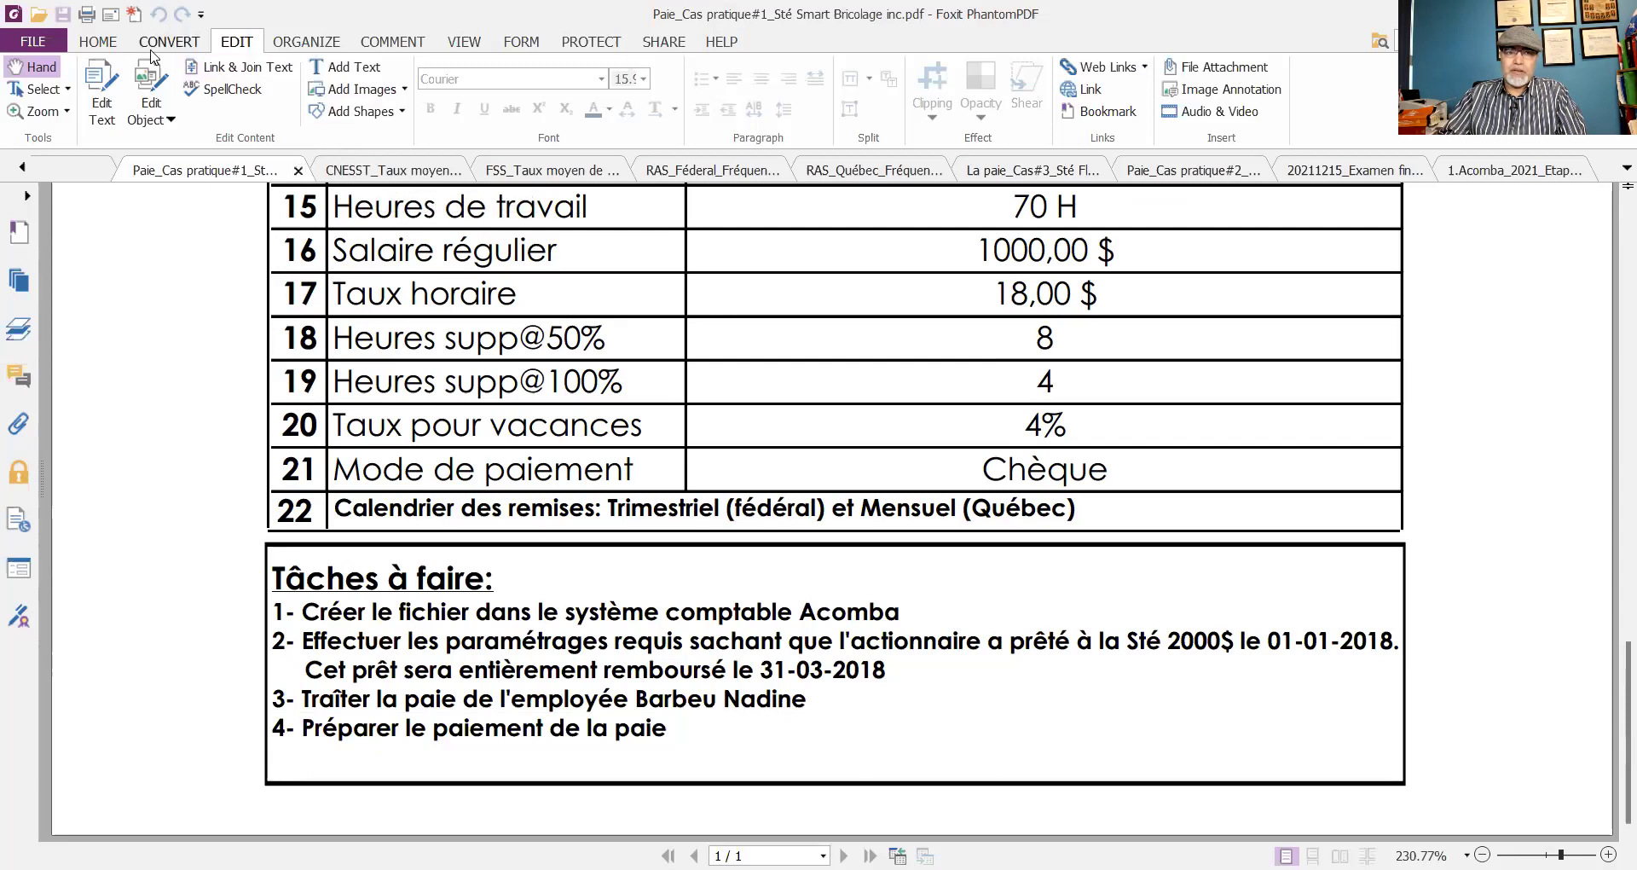
- Select the Typewriter tool in the HOME tab's Comment group
left_click(101, 43)
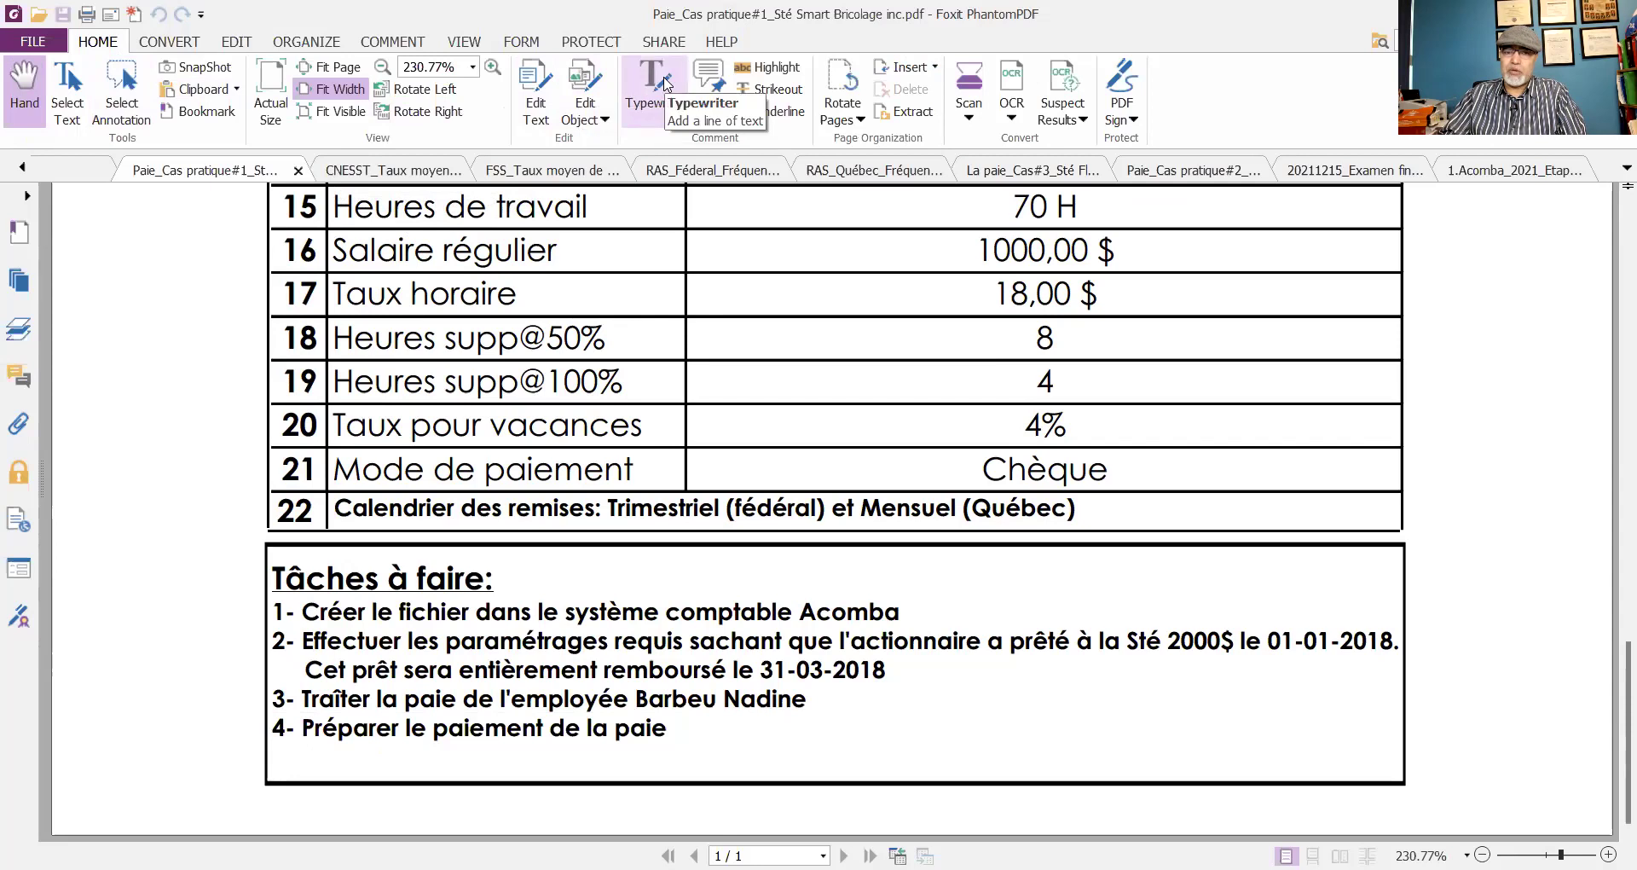
left_click(668, 83)
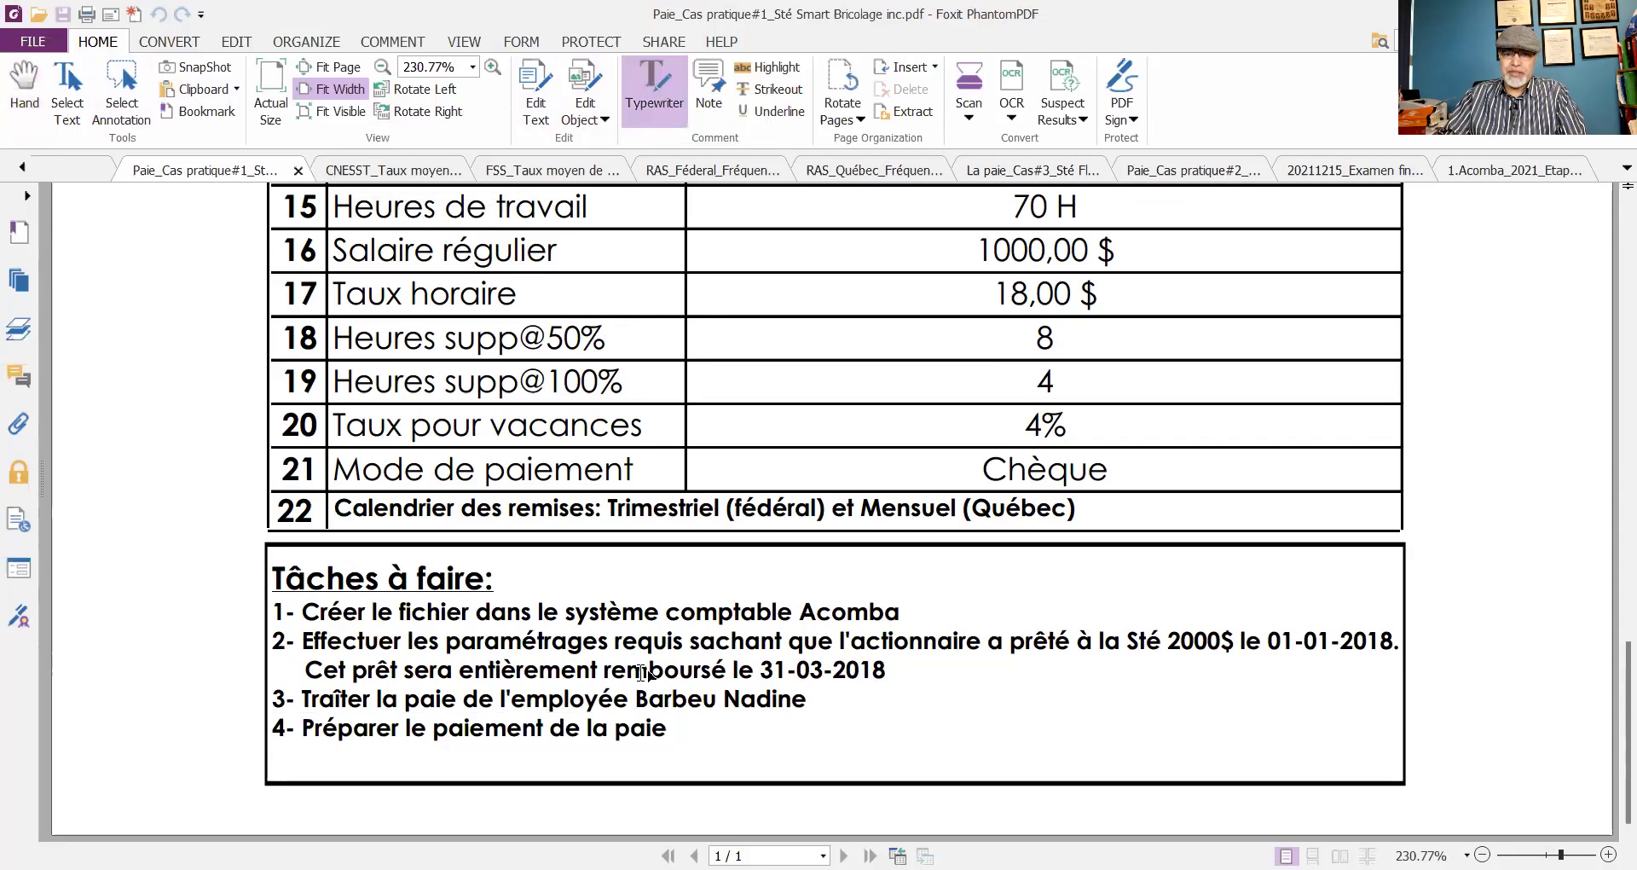
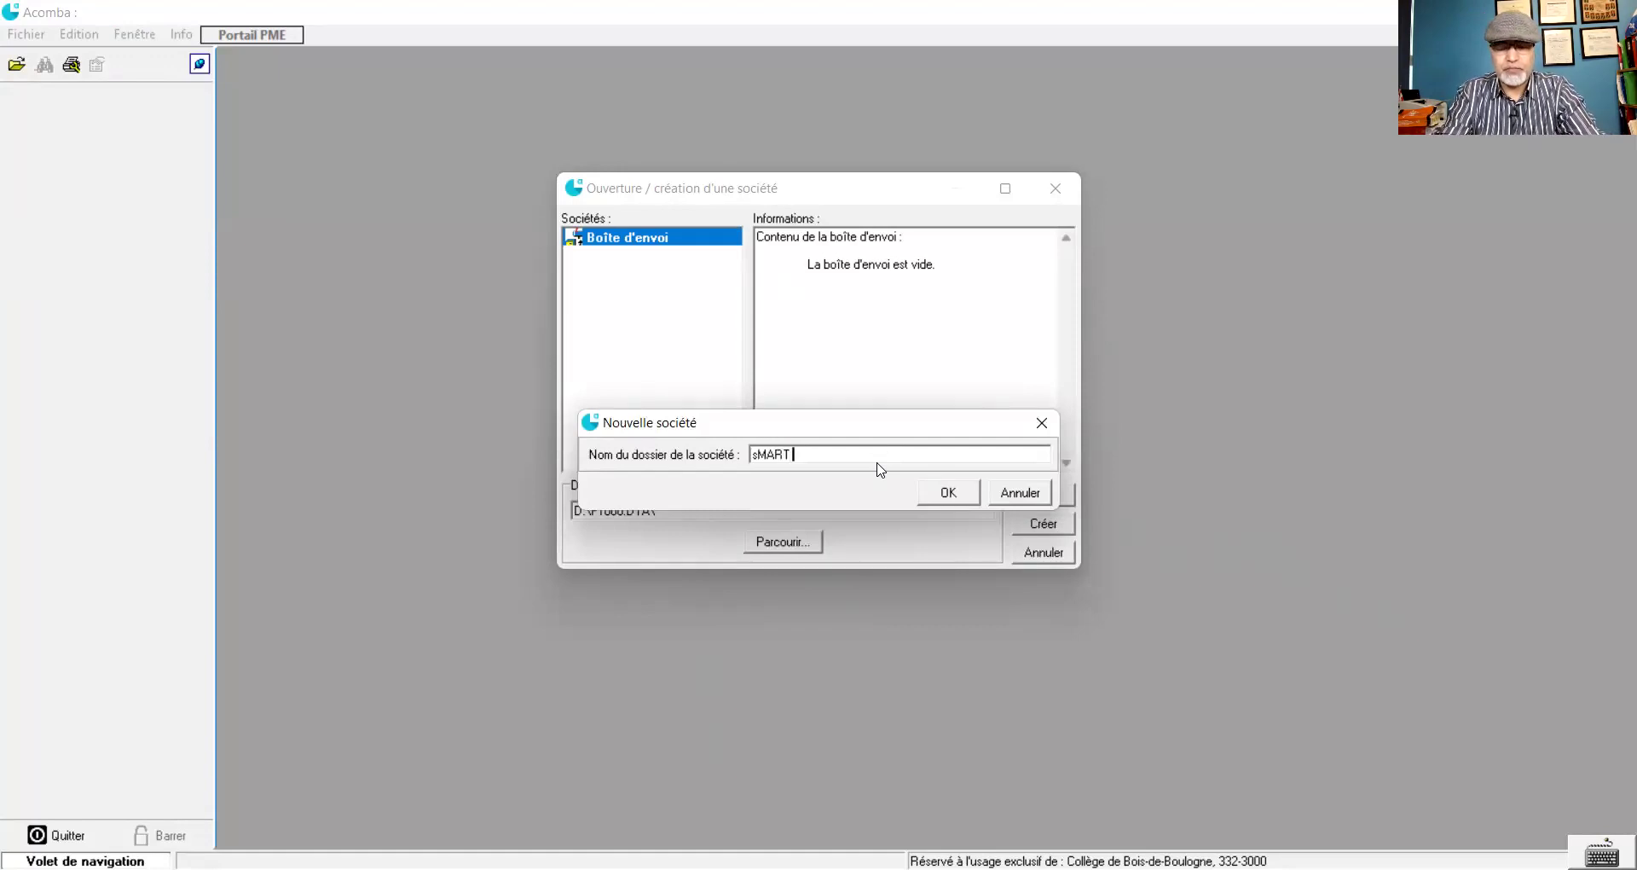
- Rename the new company folder to 'smart Bricolage inc.', confirm it, and check the Société data files
key("BackSpace")
key("BackSpace")
key("BackSpace")
key("BackSpace")
key("BackSpace")
type("sma")
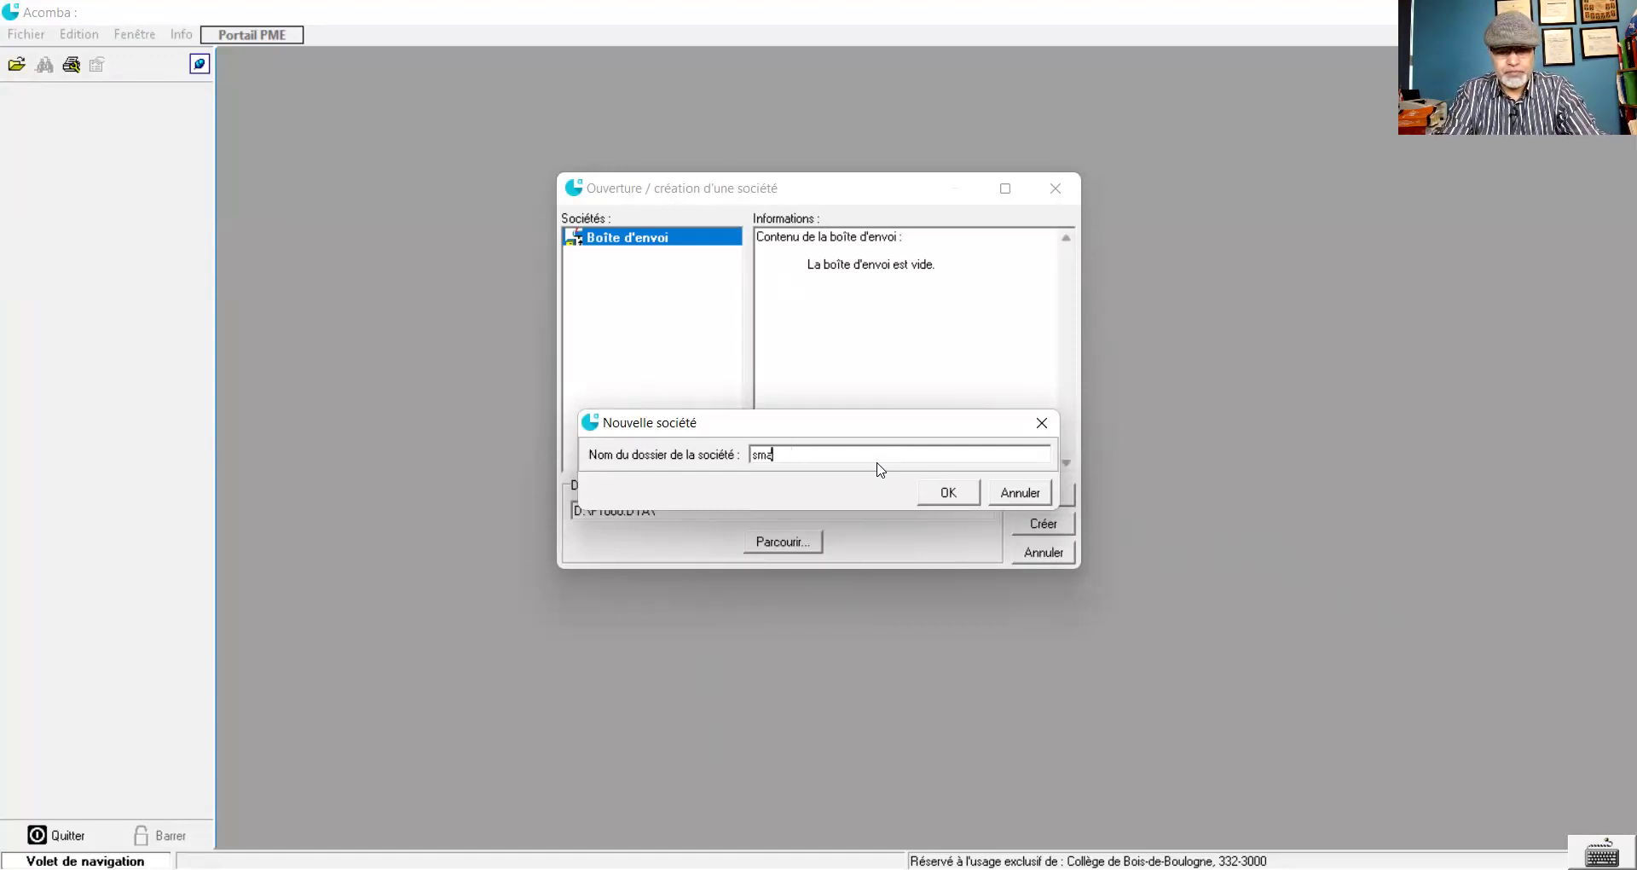
type("rt Bricolage")
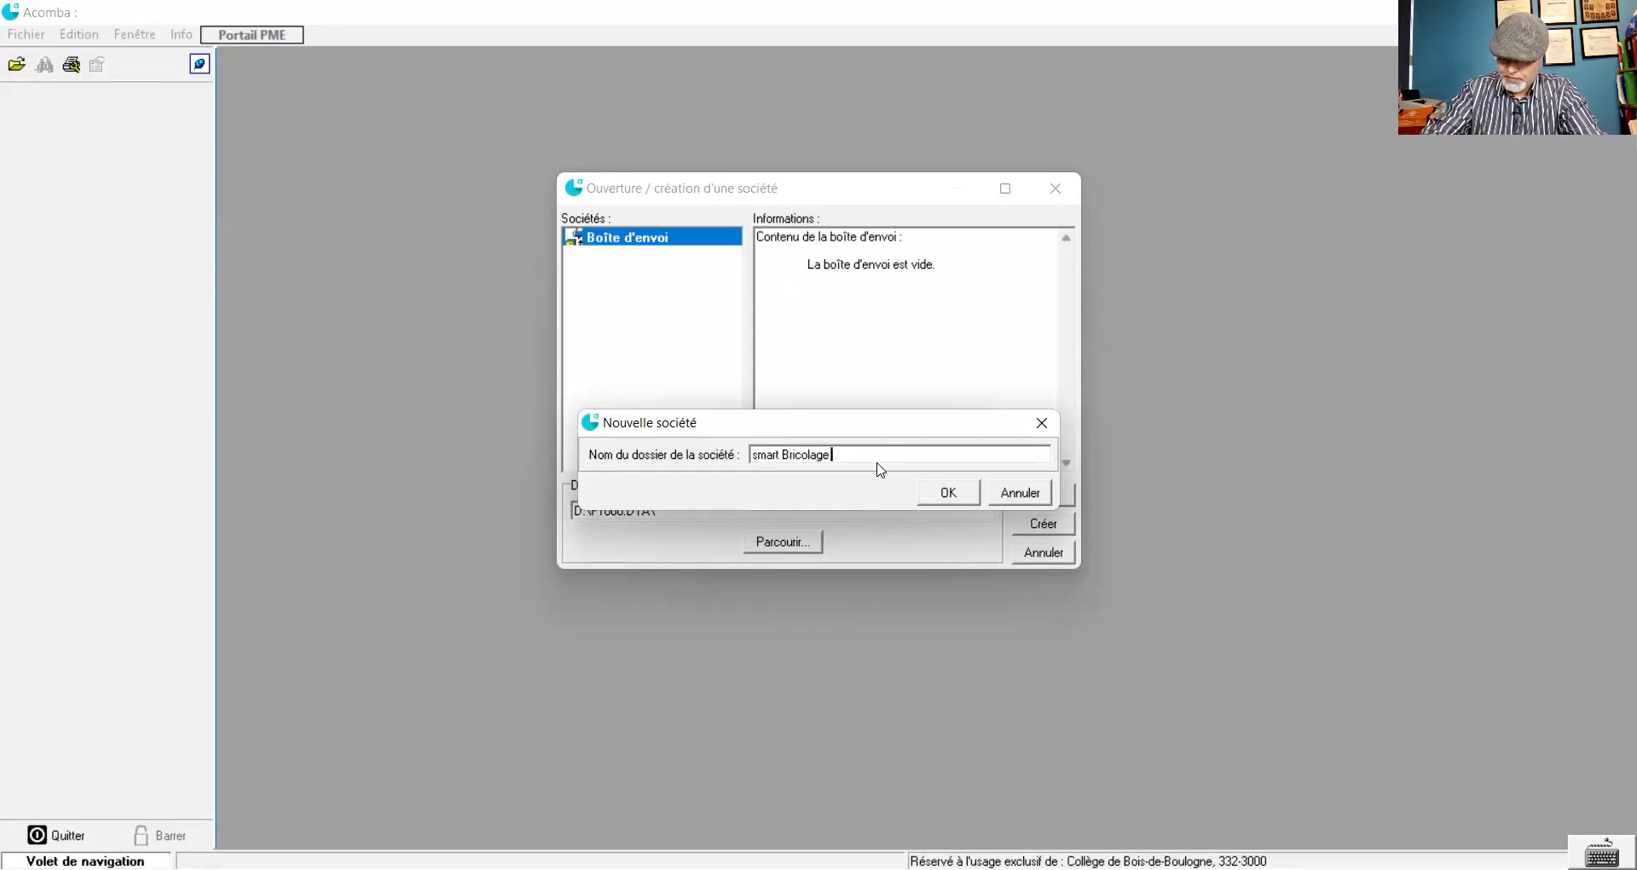
type(" inc.")
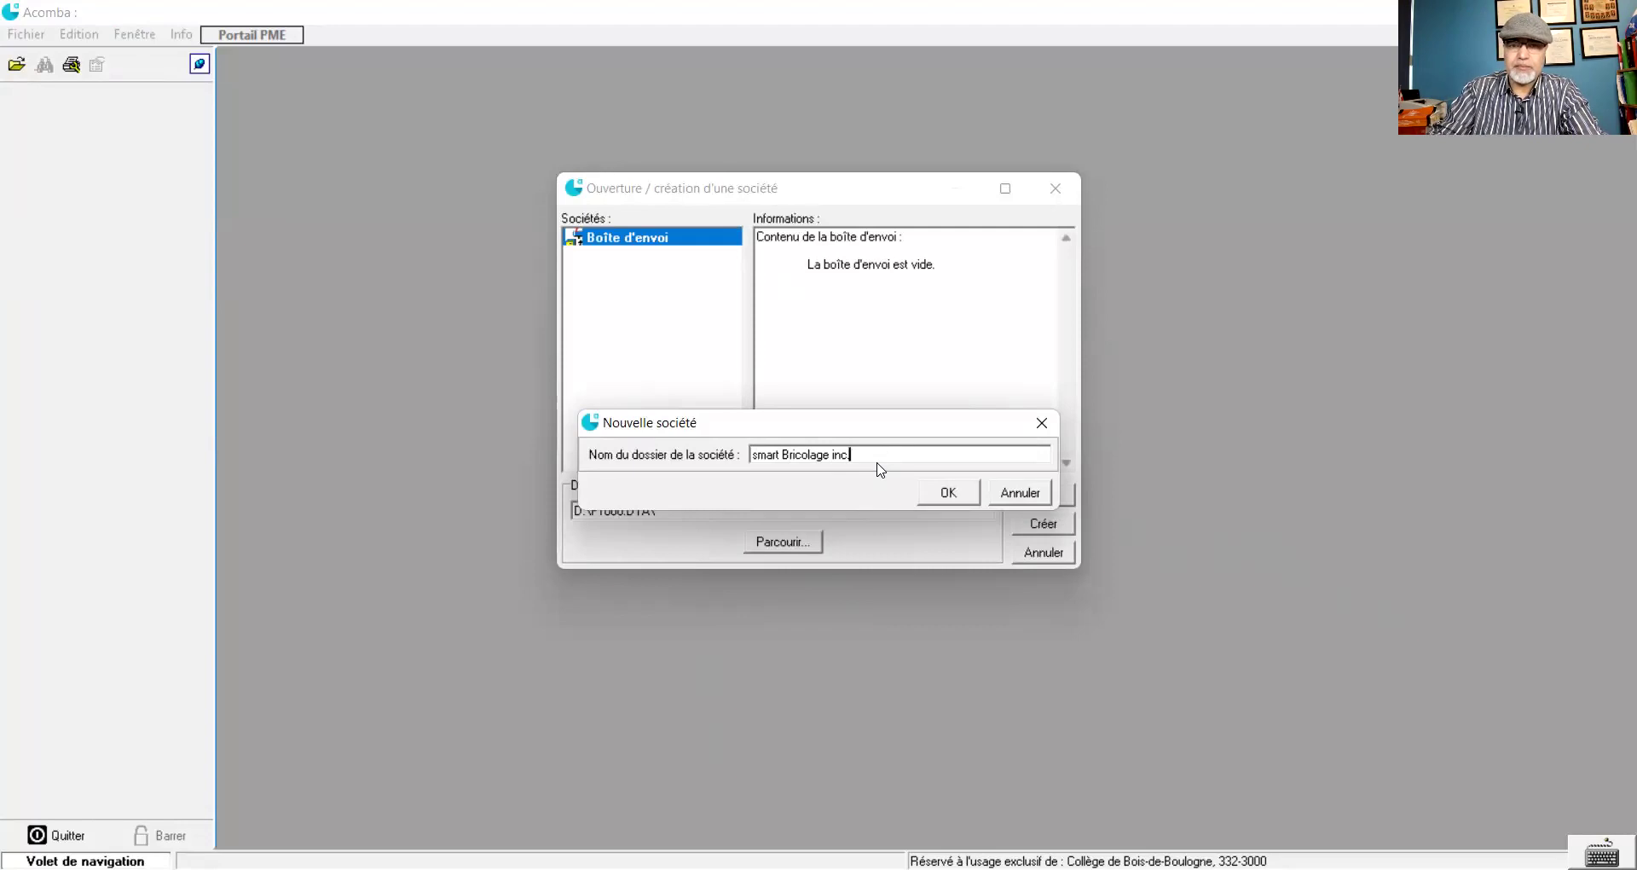
left_click(939, 497)
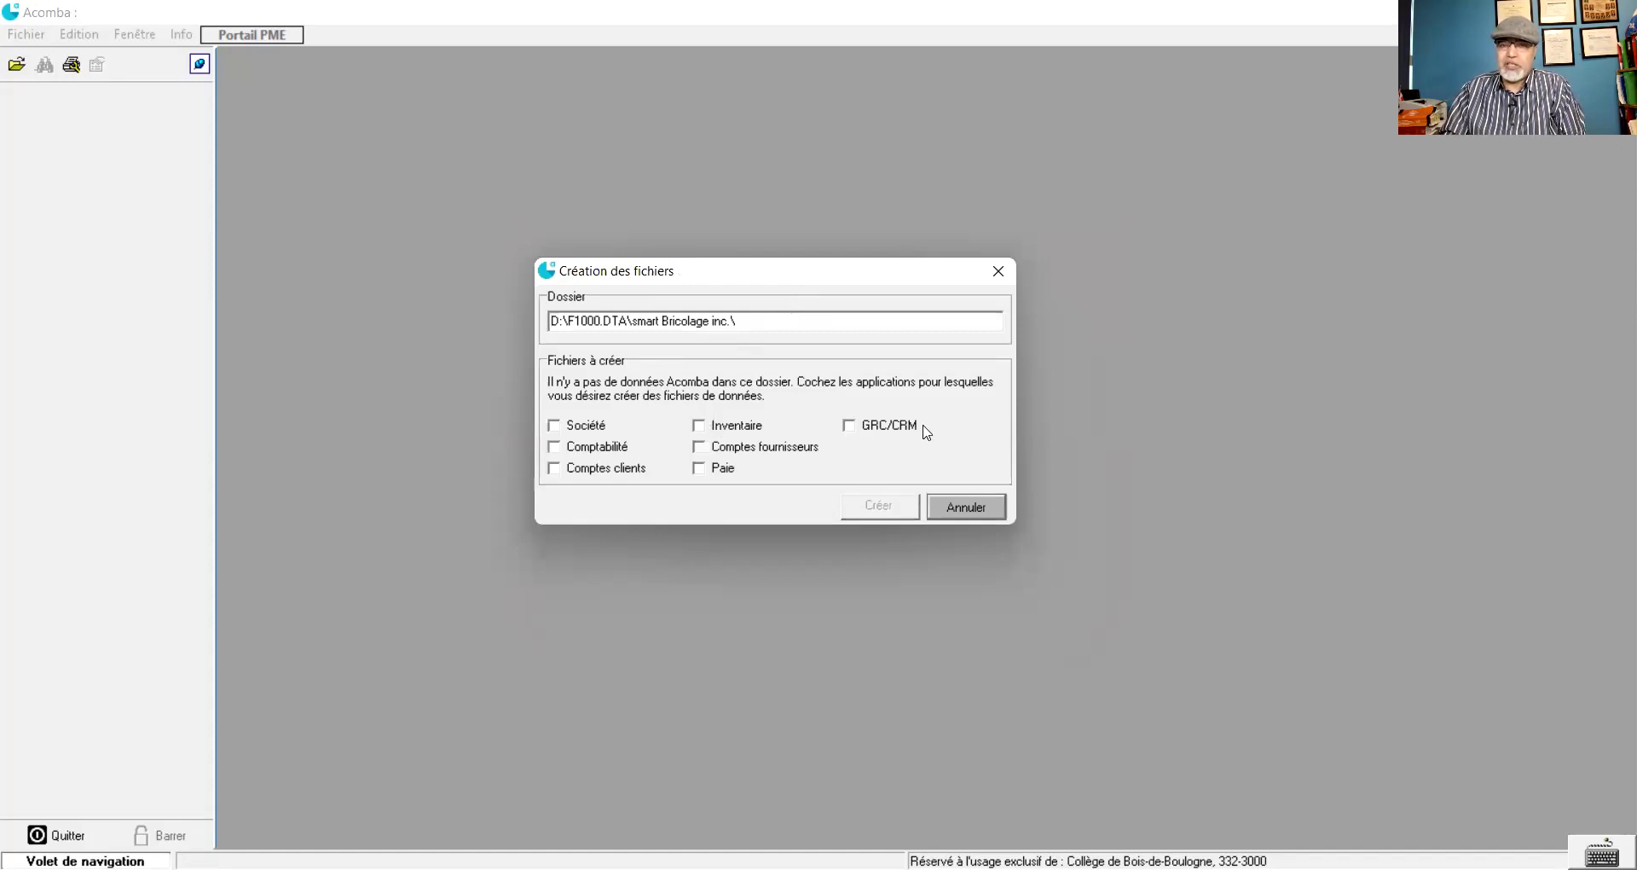
left_click(554, 425)
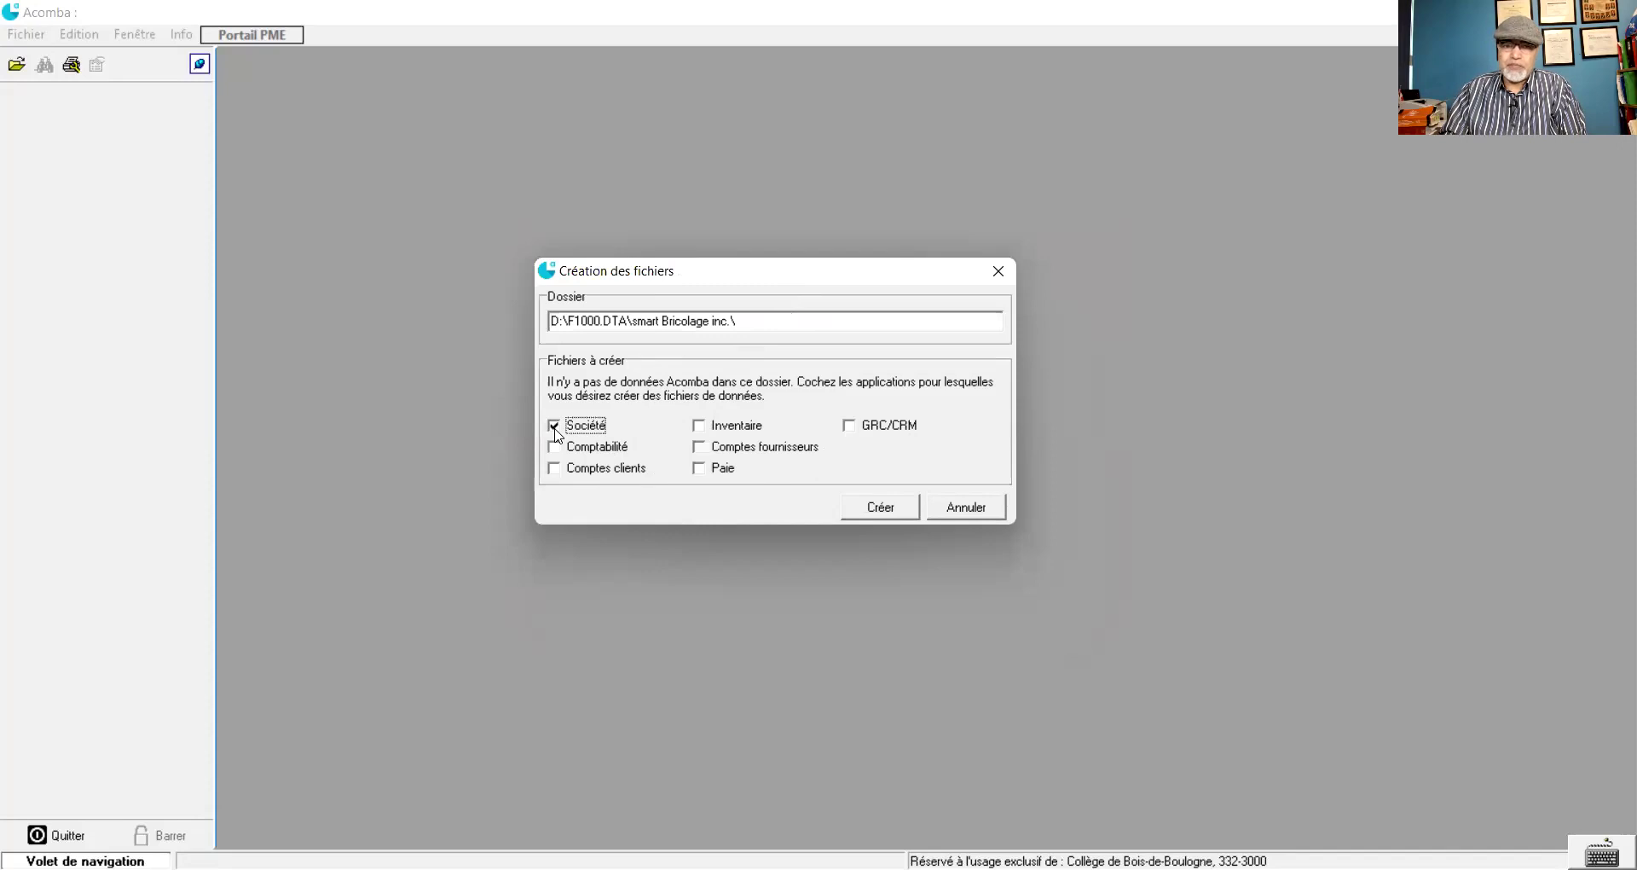
- Add the Comptabilité and Paie data files alongside Société and create them
left_click(556, 451)
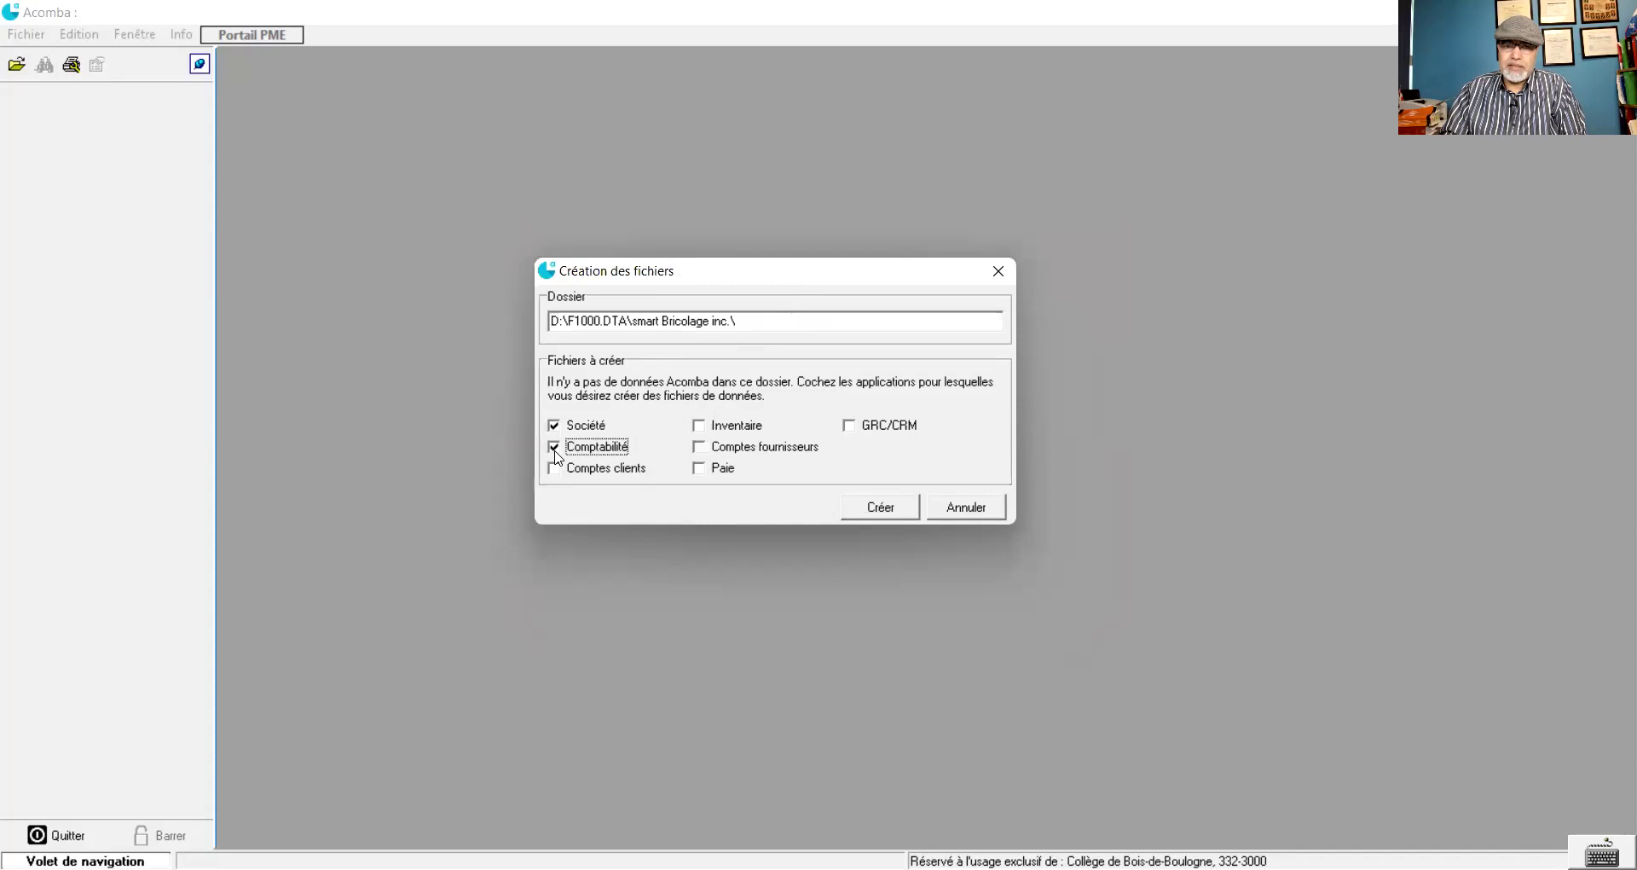
left_click(704, 469)
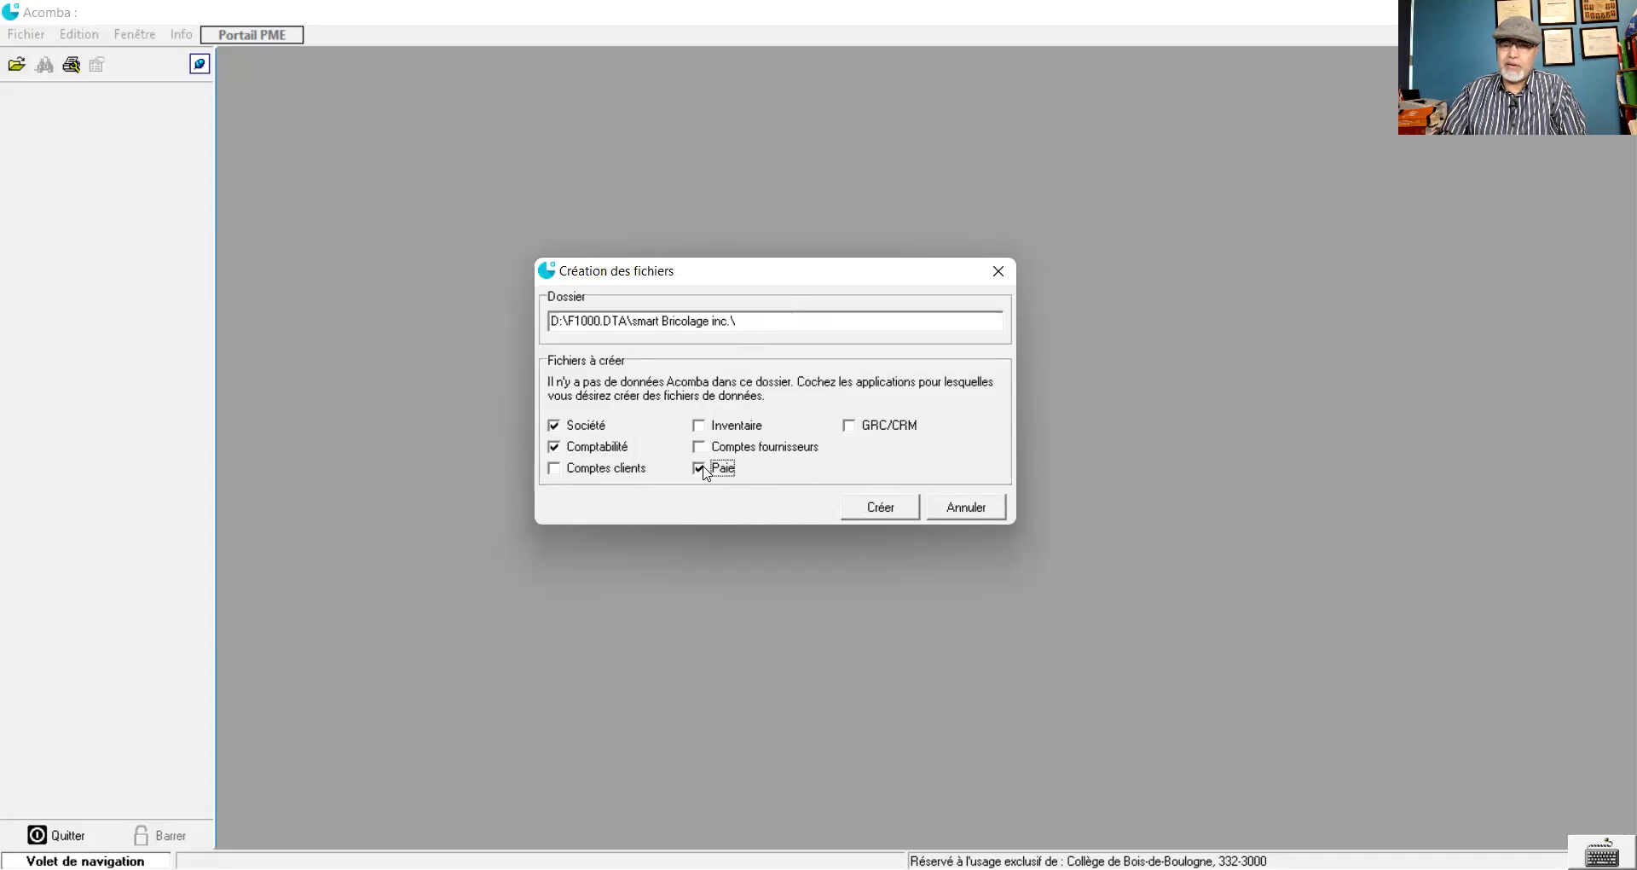
left_click(890, 512)
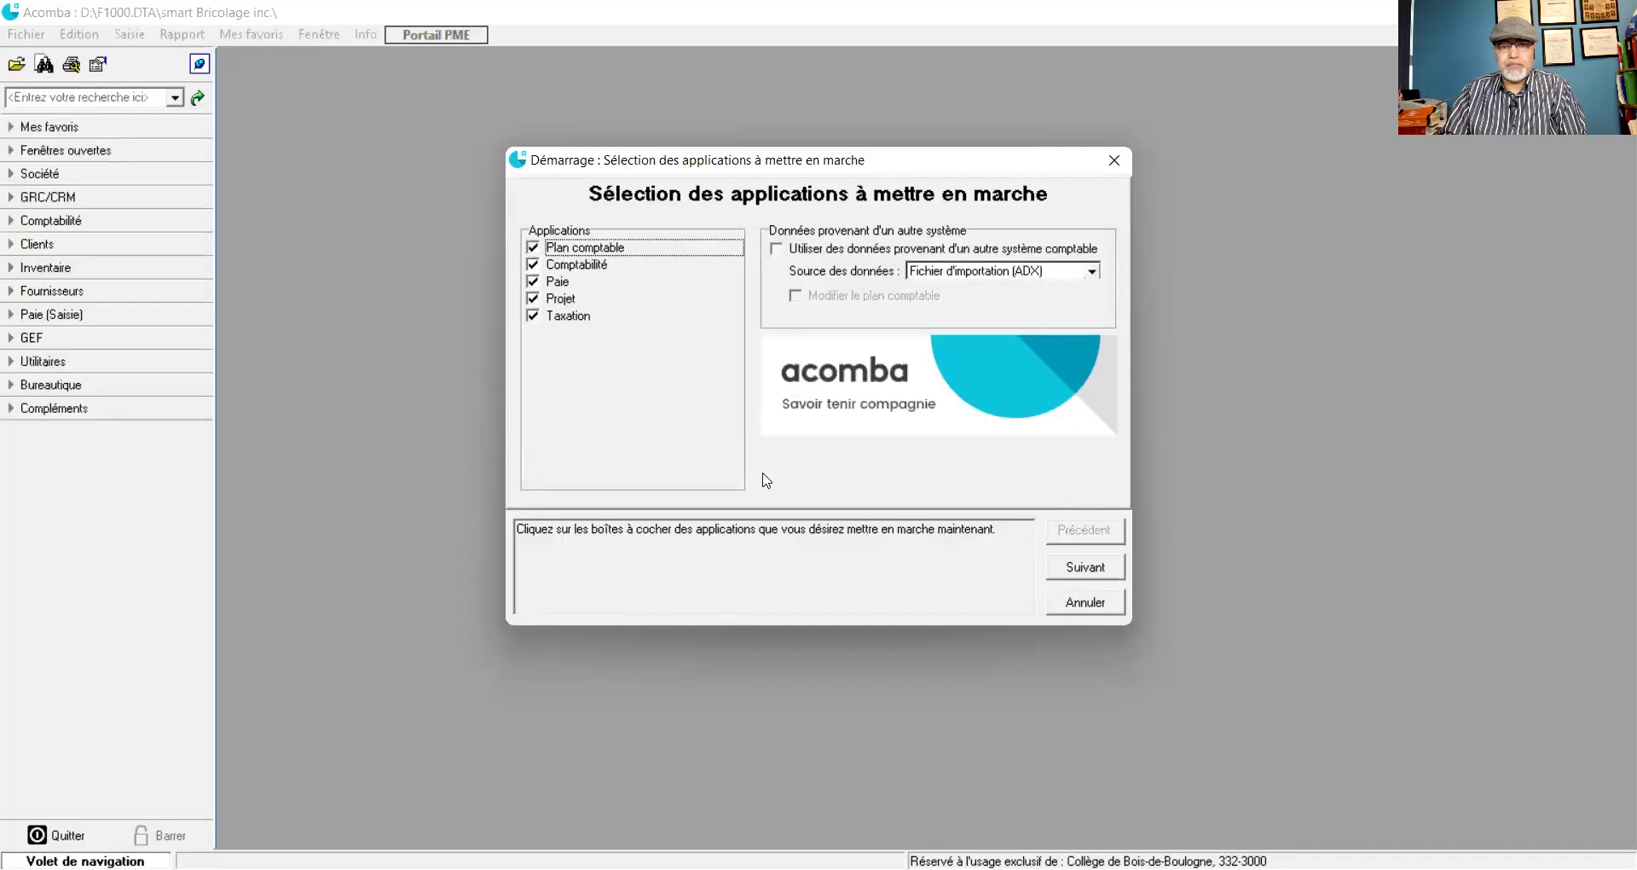
- Leave Taxation and Projet out so only Plan comptable, Comptabilité and Paie start, then continue
left_click(534, 317)
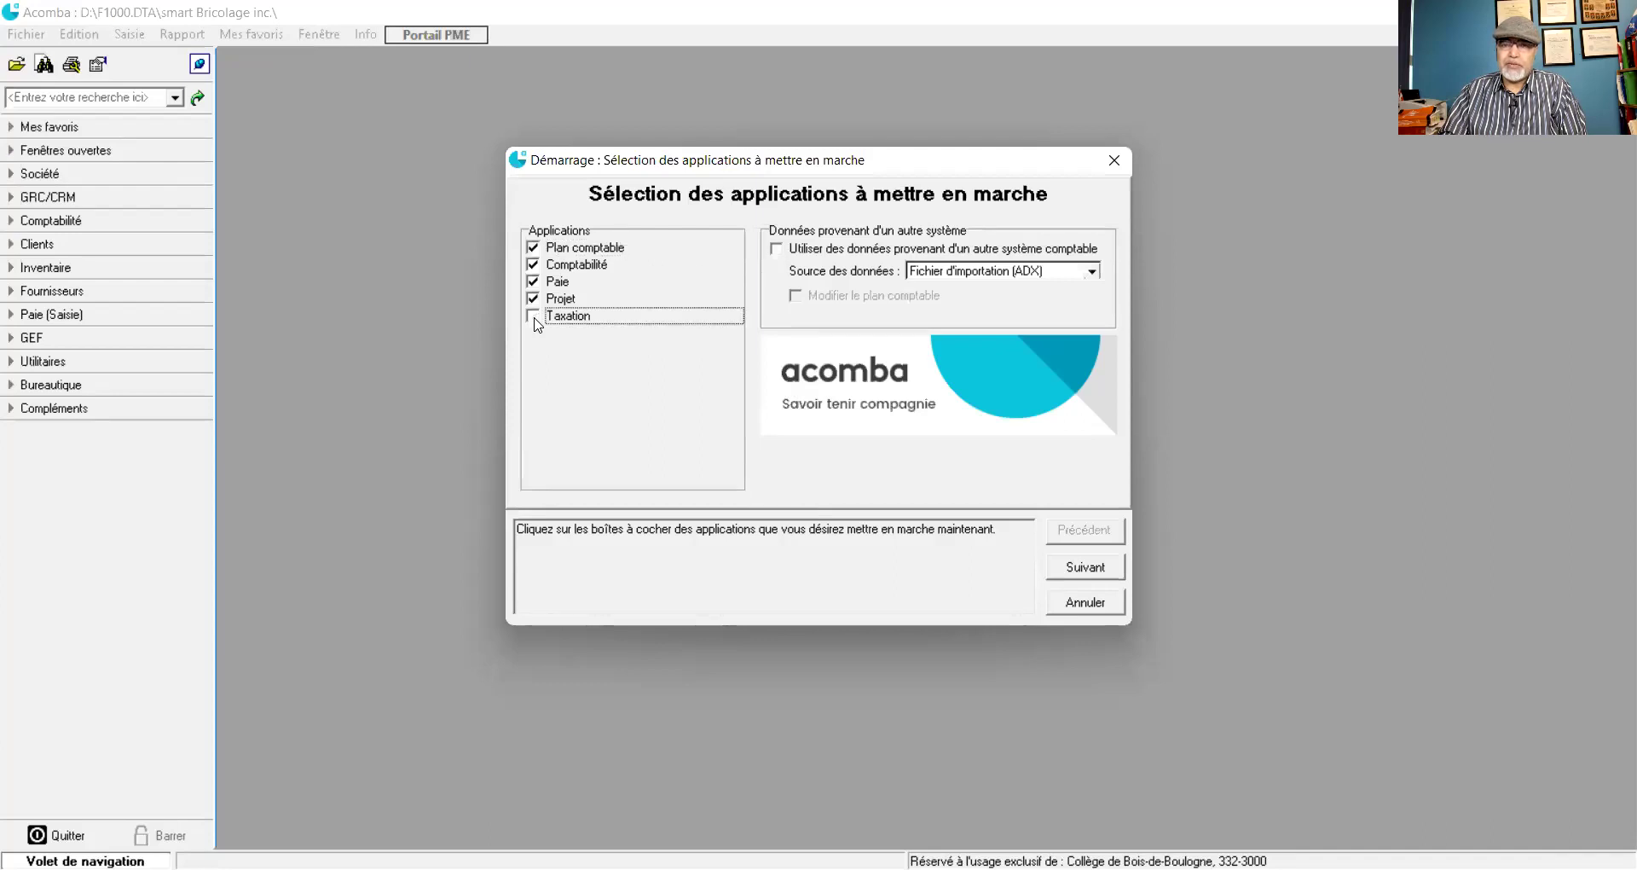
left_click(533, 300)
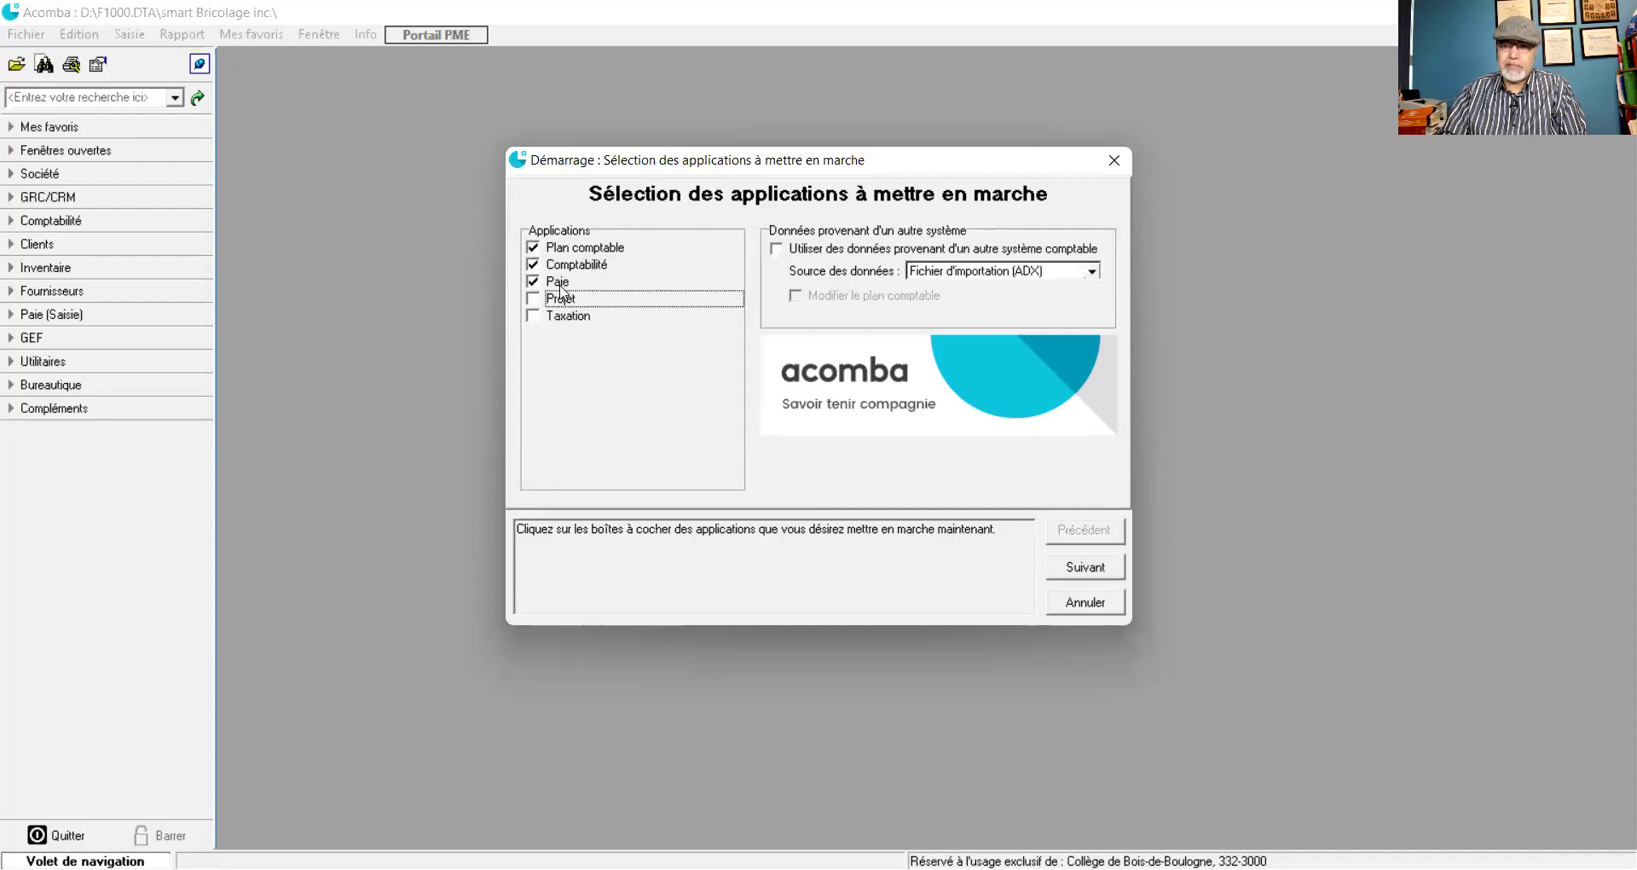
left_click(1074, 573)
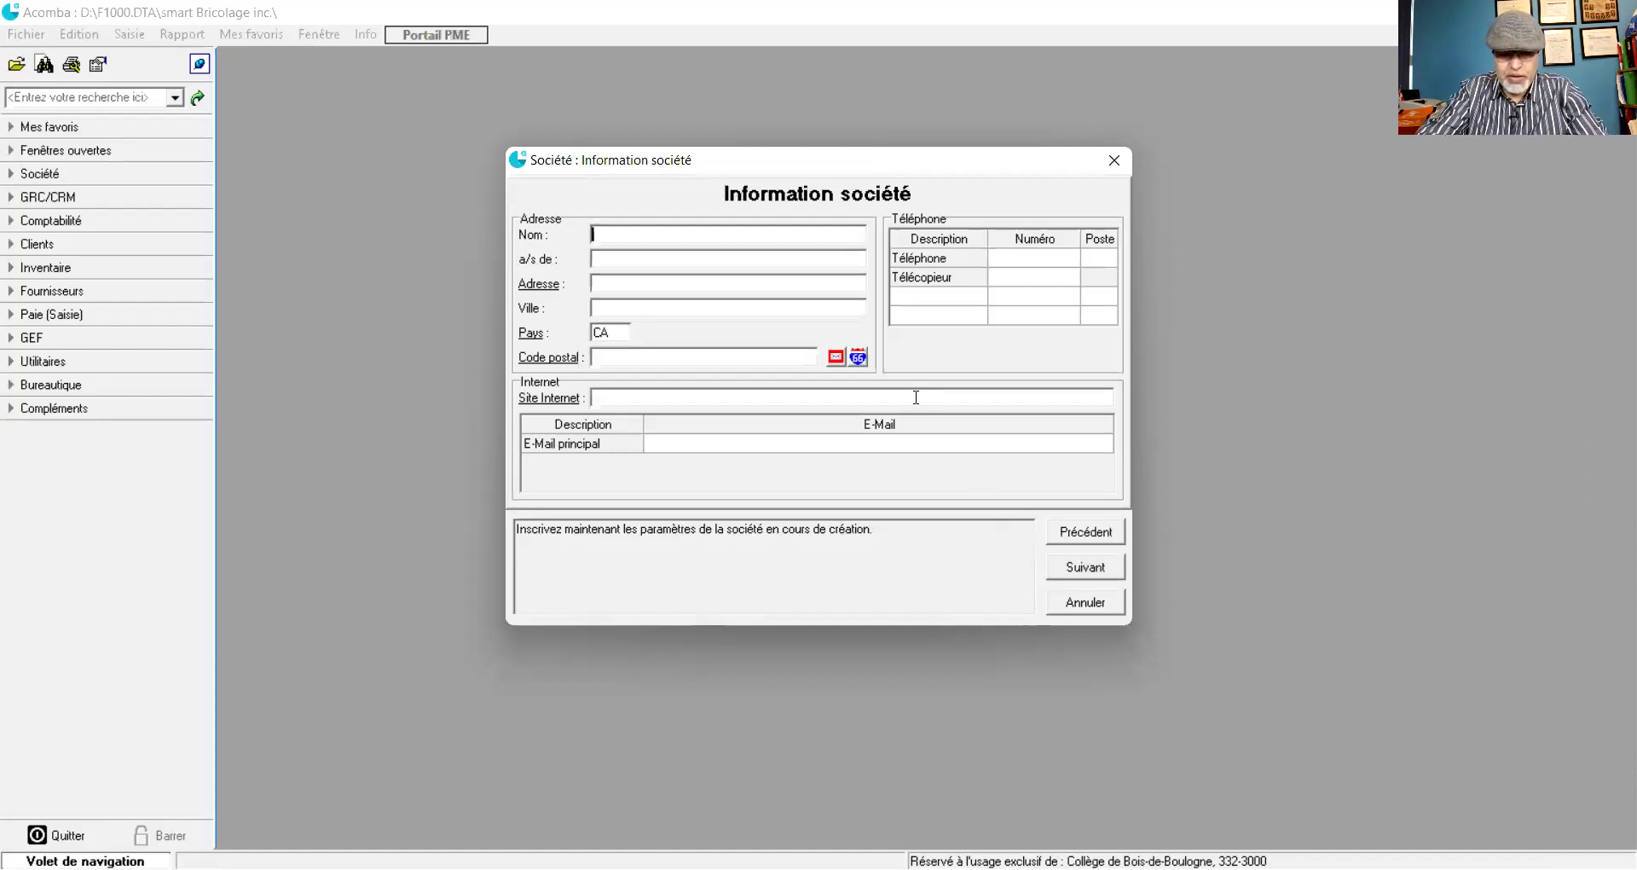
- Enter company name Smart Bricolage inc., the contact person, street address, city Montréal and postal code
type("Smart Bricolage inc.")
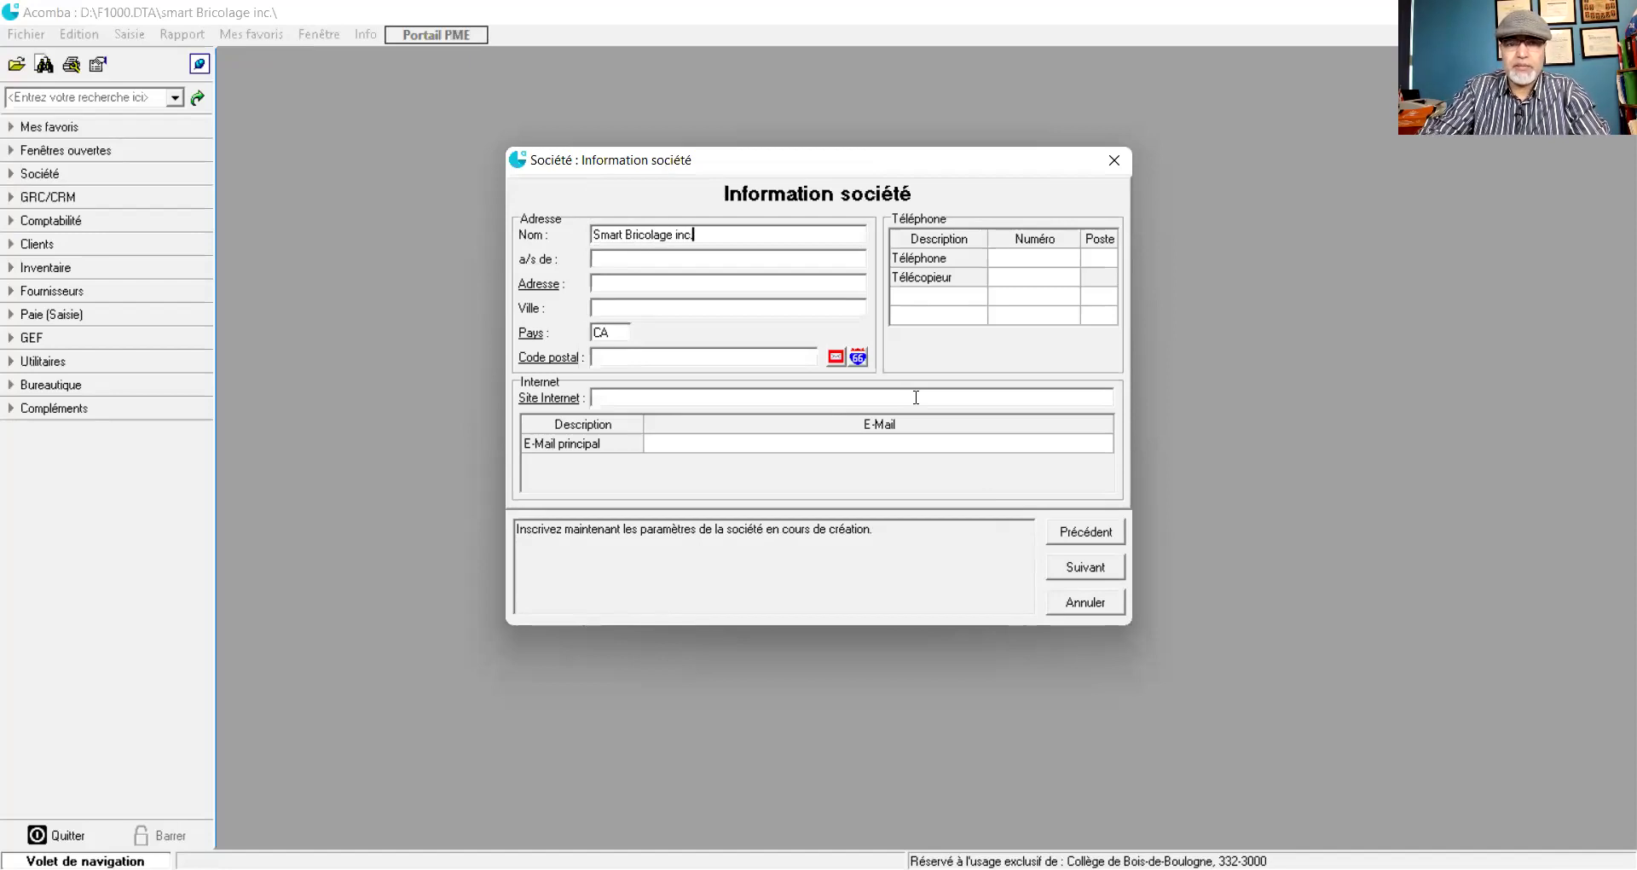
key("Tab")
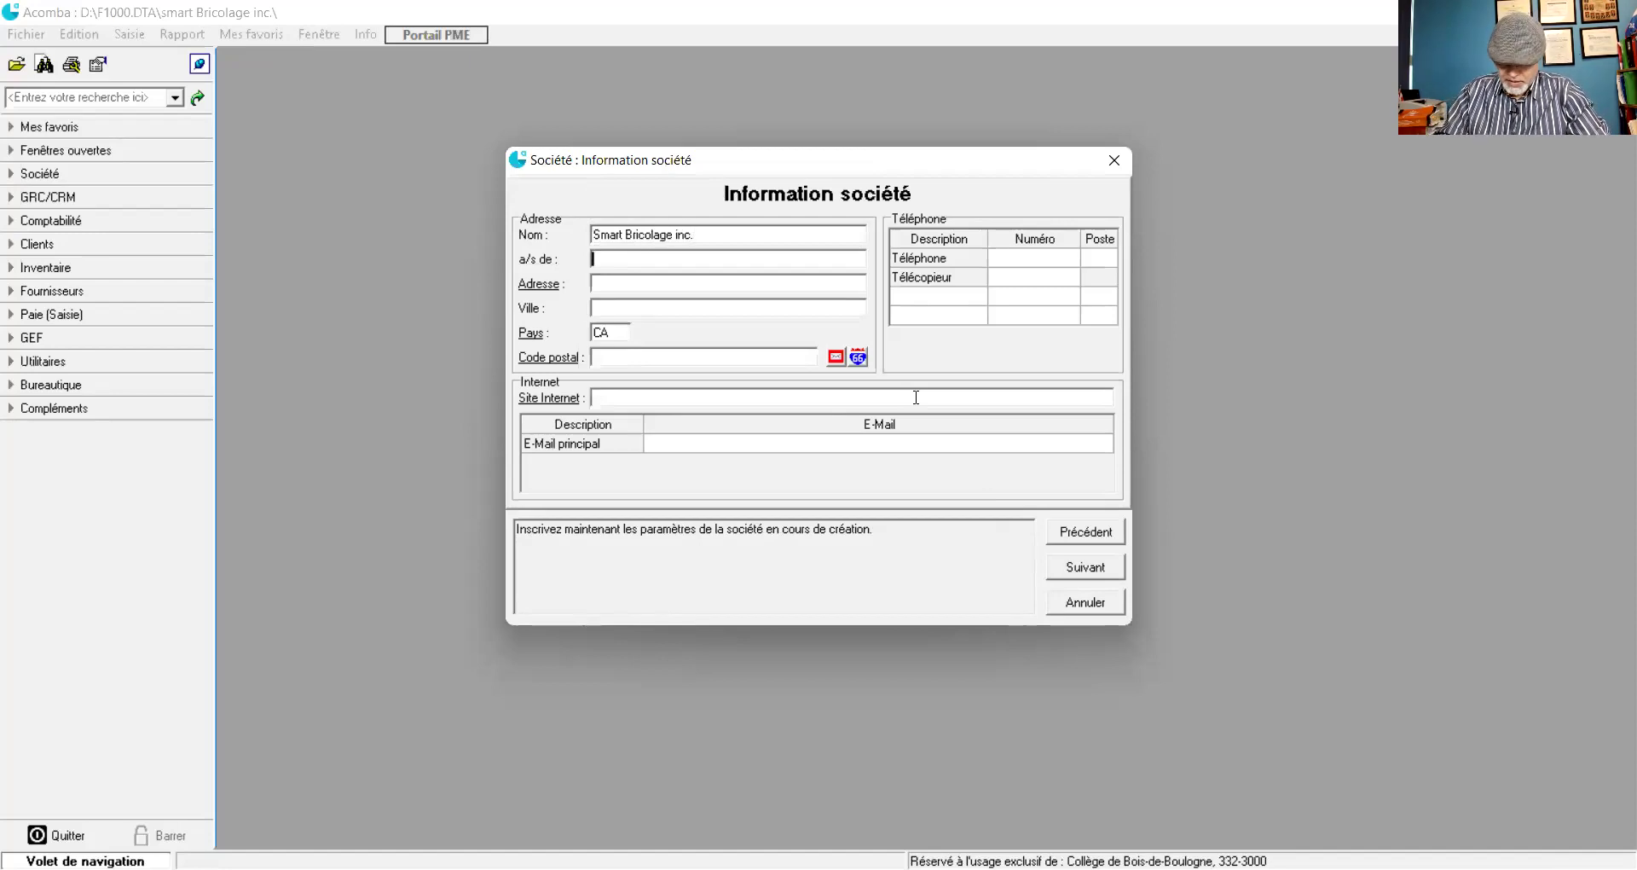
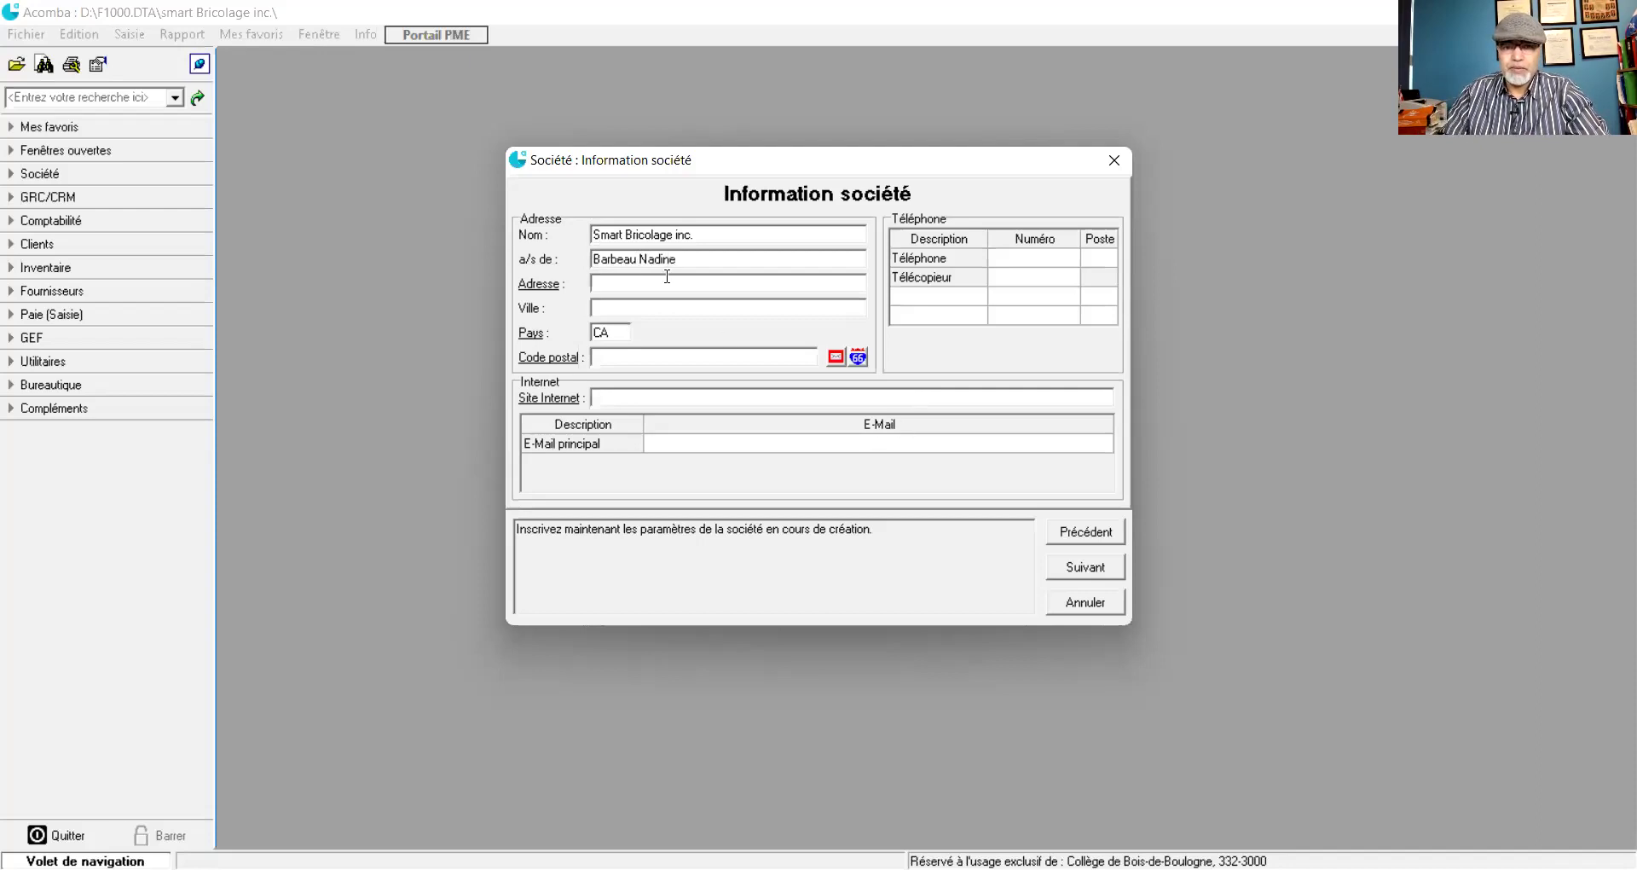
left_click(655, 278)
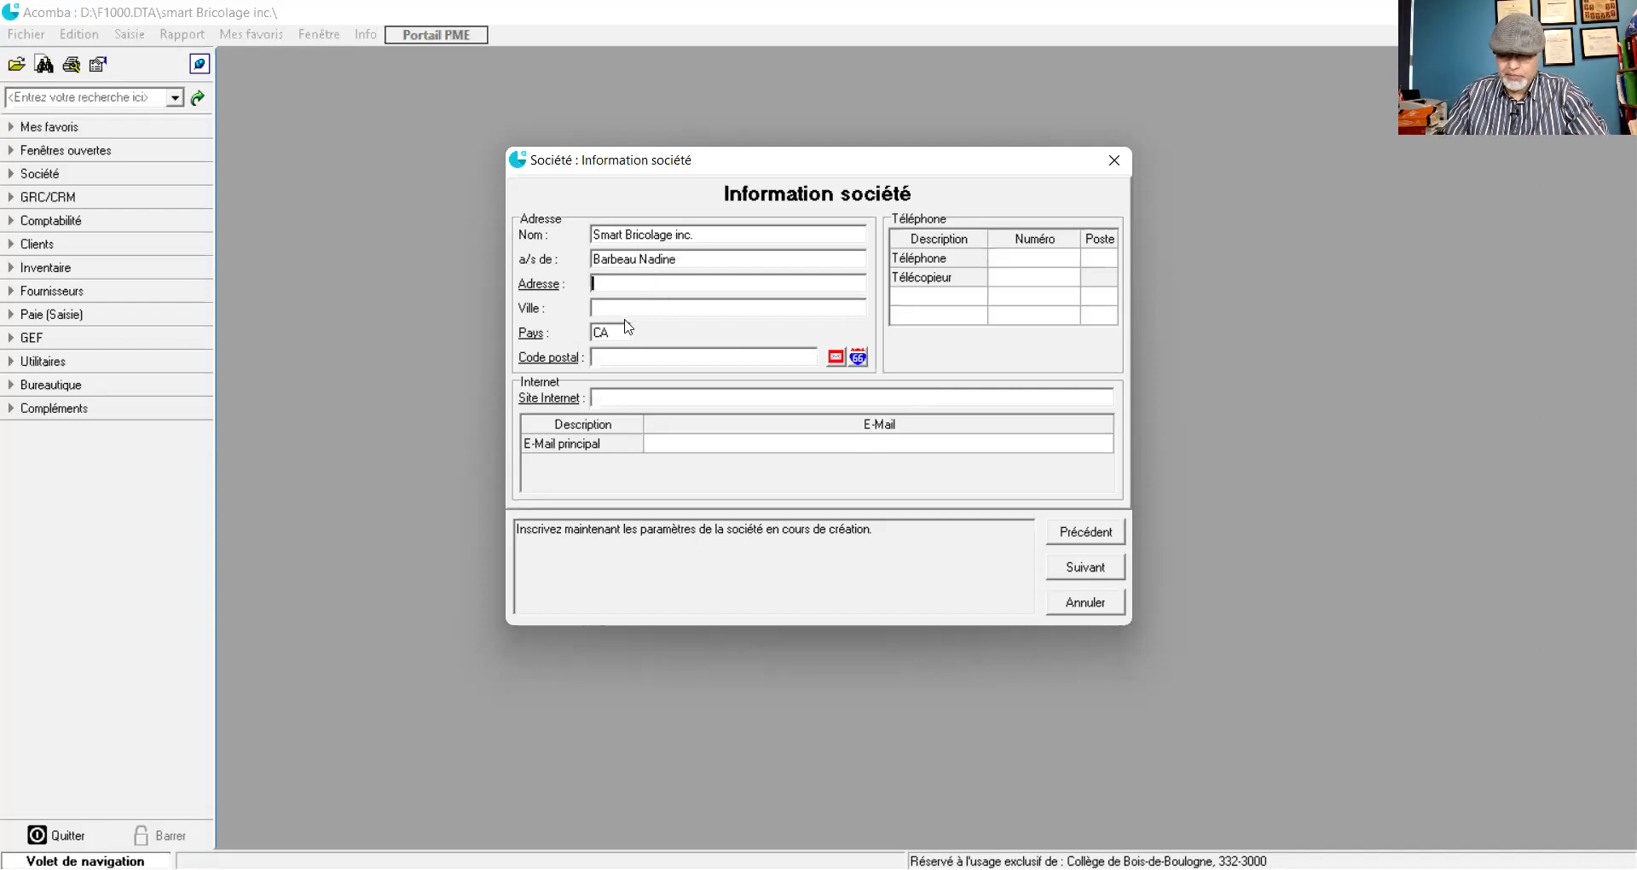
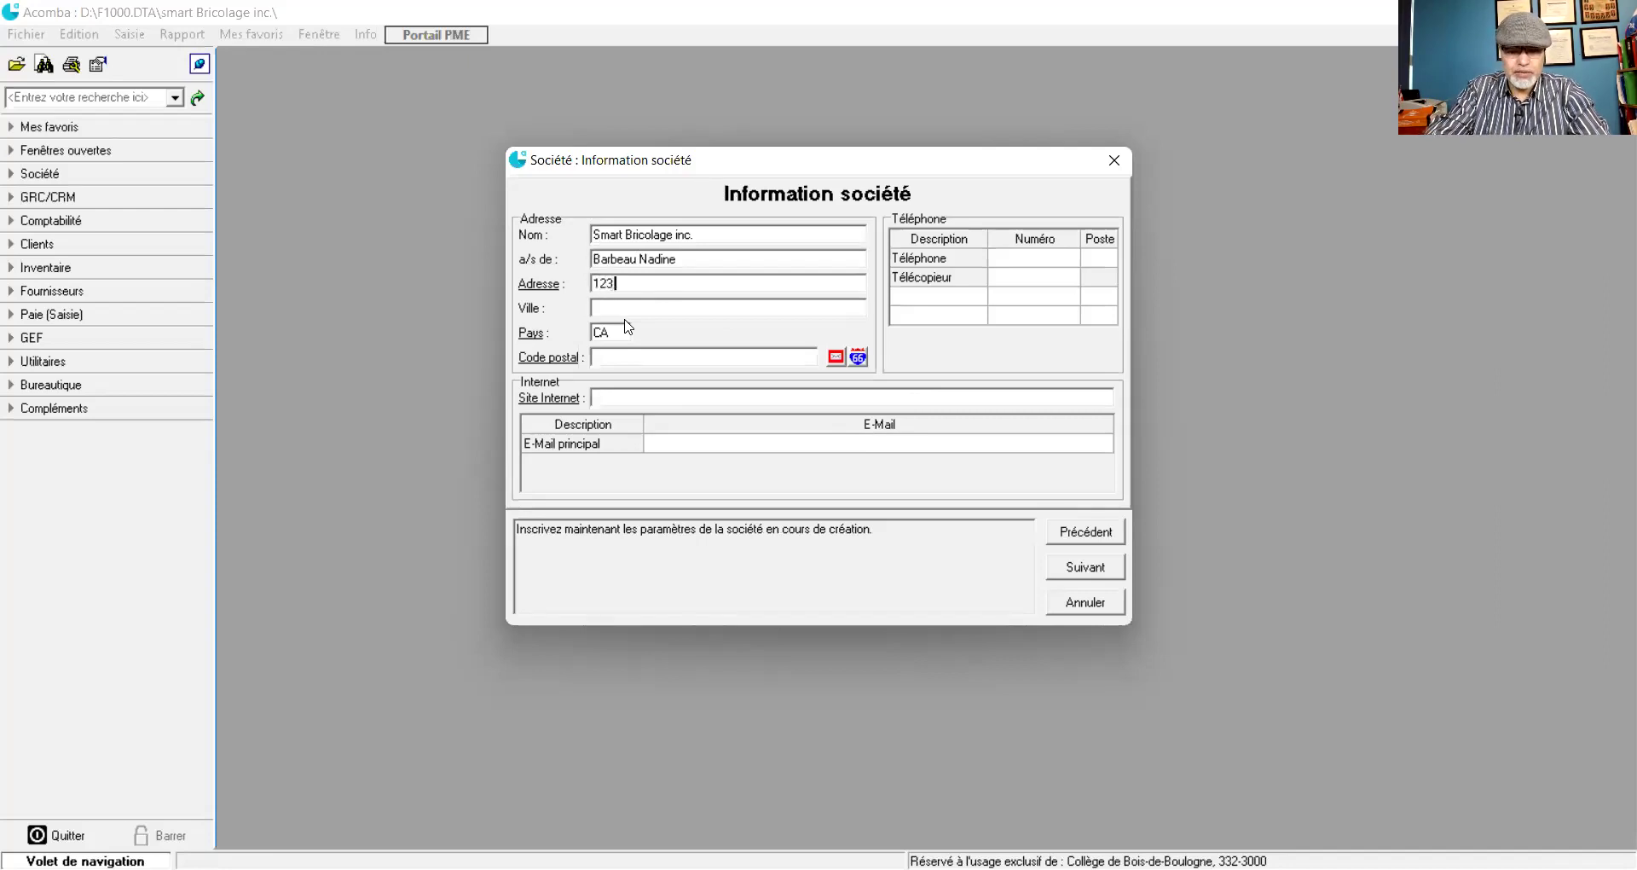
key("Tab")
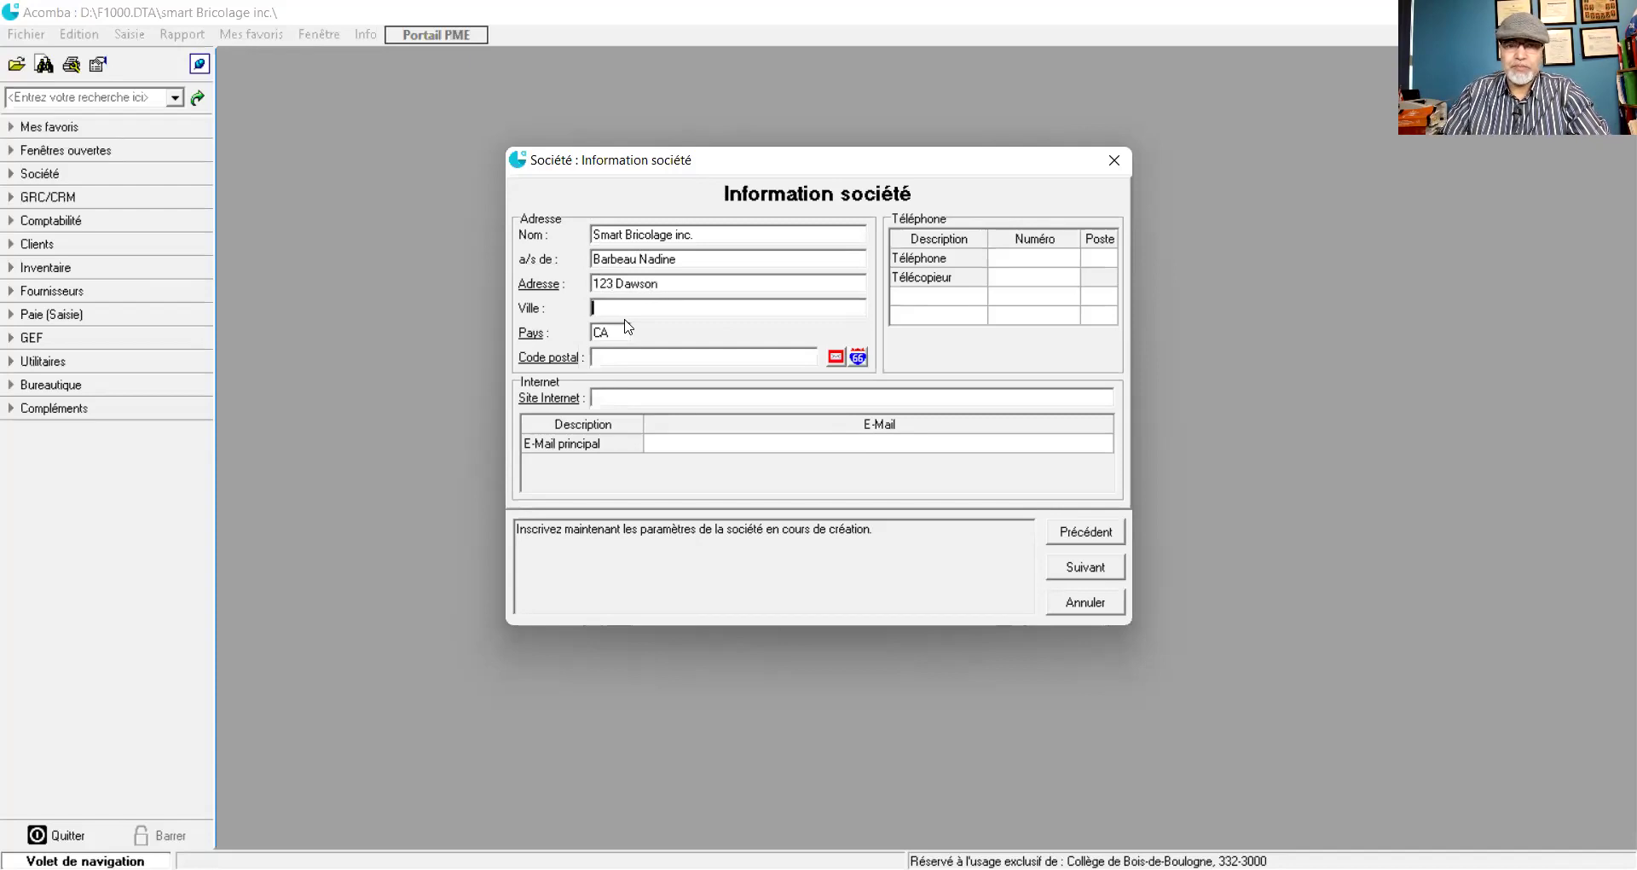
type("Mon")
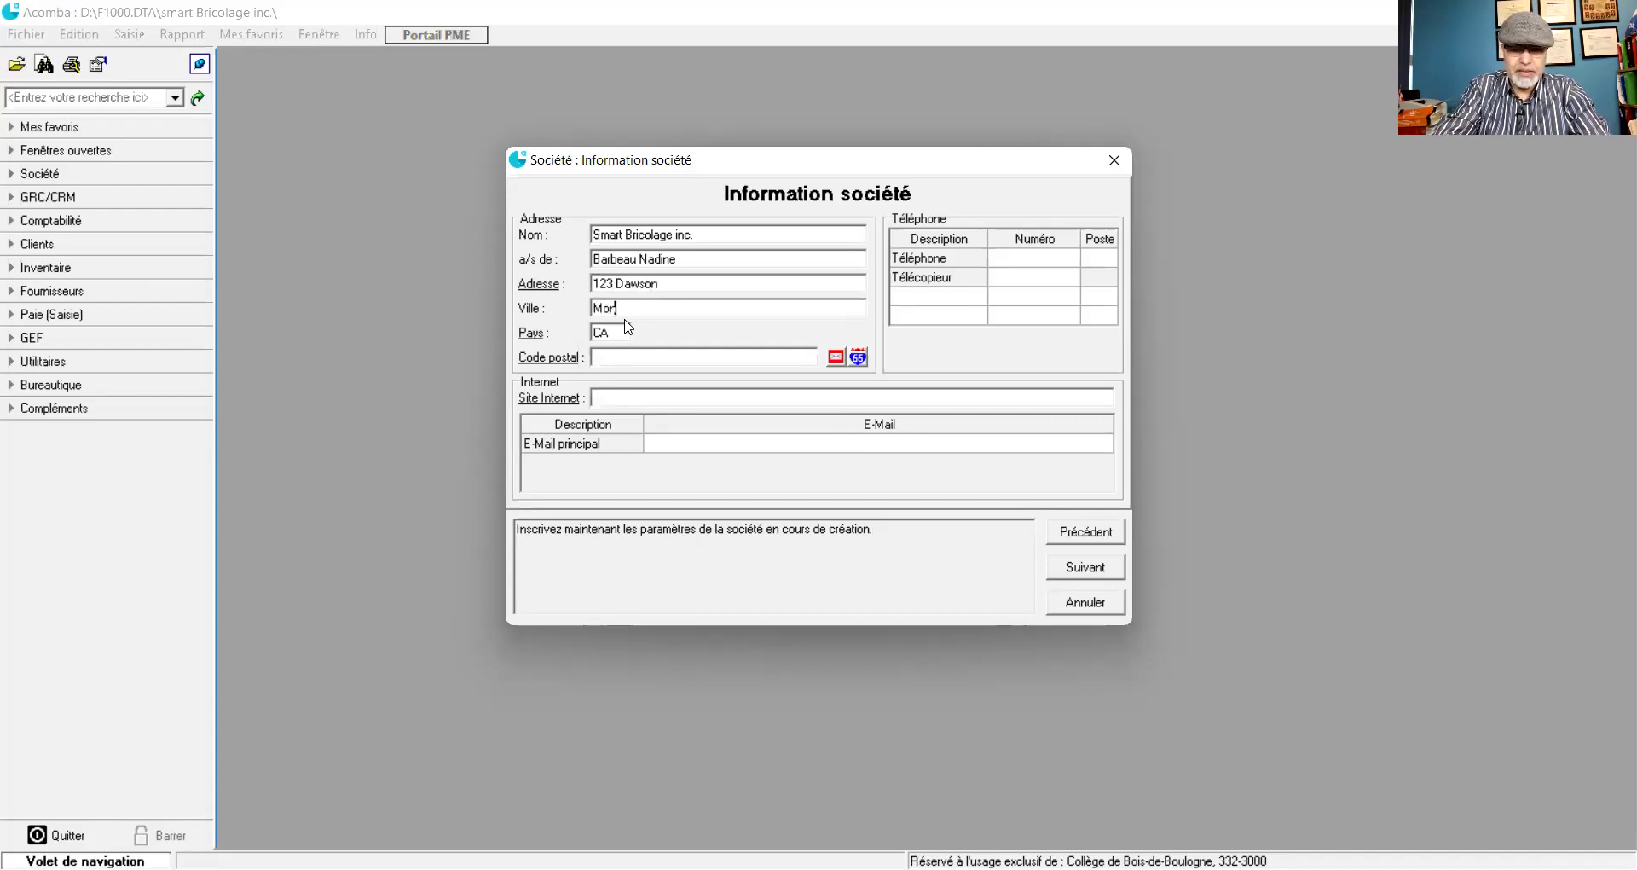
type("tréa")
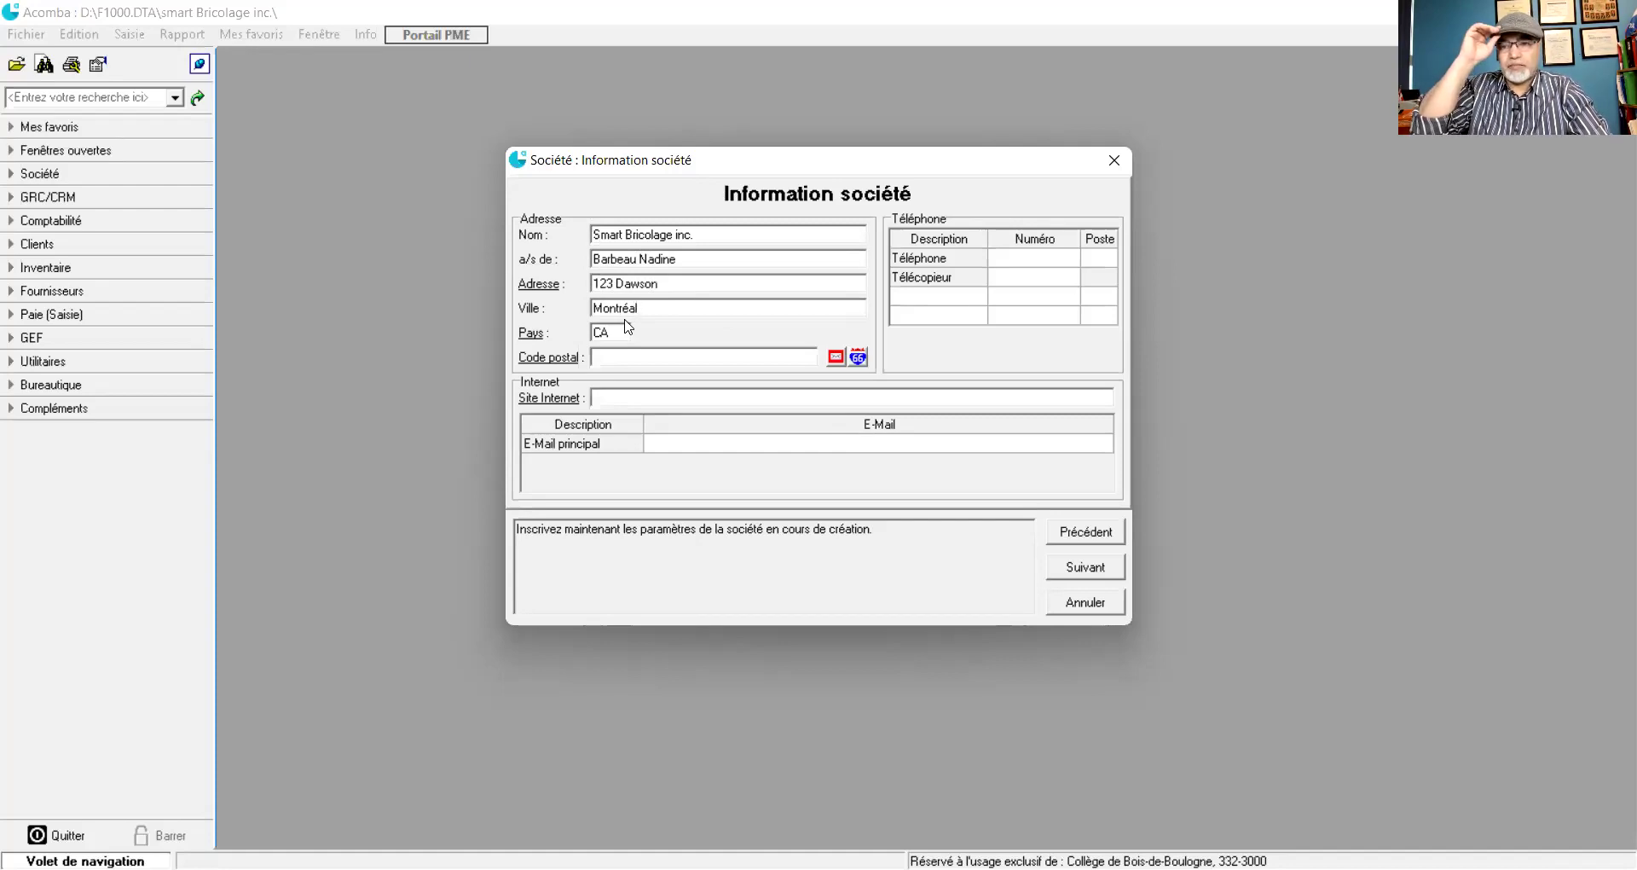
type("l")
key("Tab")
left_click(649, 359)
type("H1H 1H1")
key("Tab")
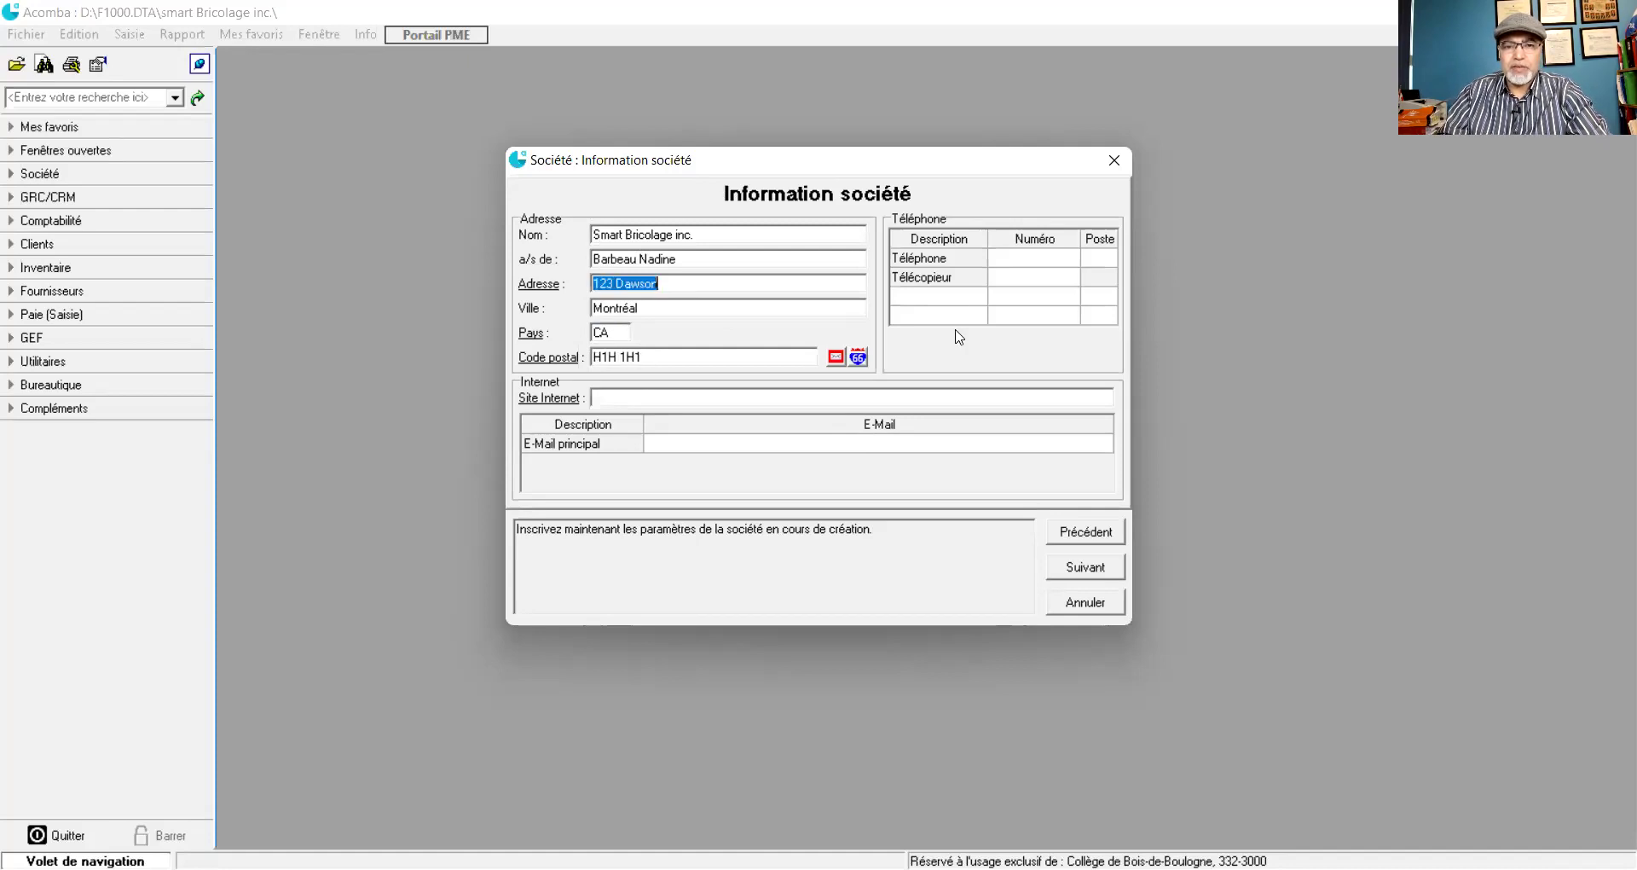
left_click(1012, 260)
- Enter the main telephone number with extension 100, plus the fax number
left_click(1012, 258)
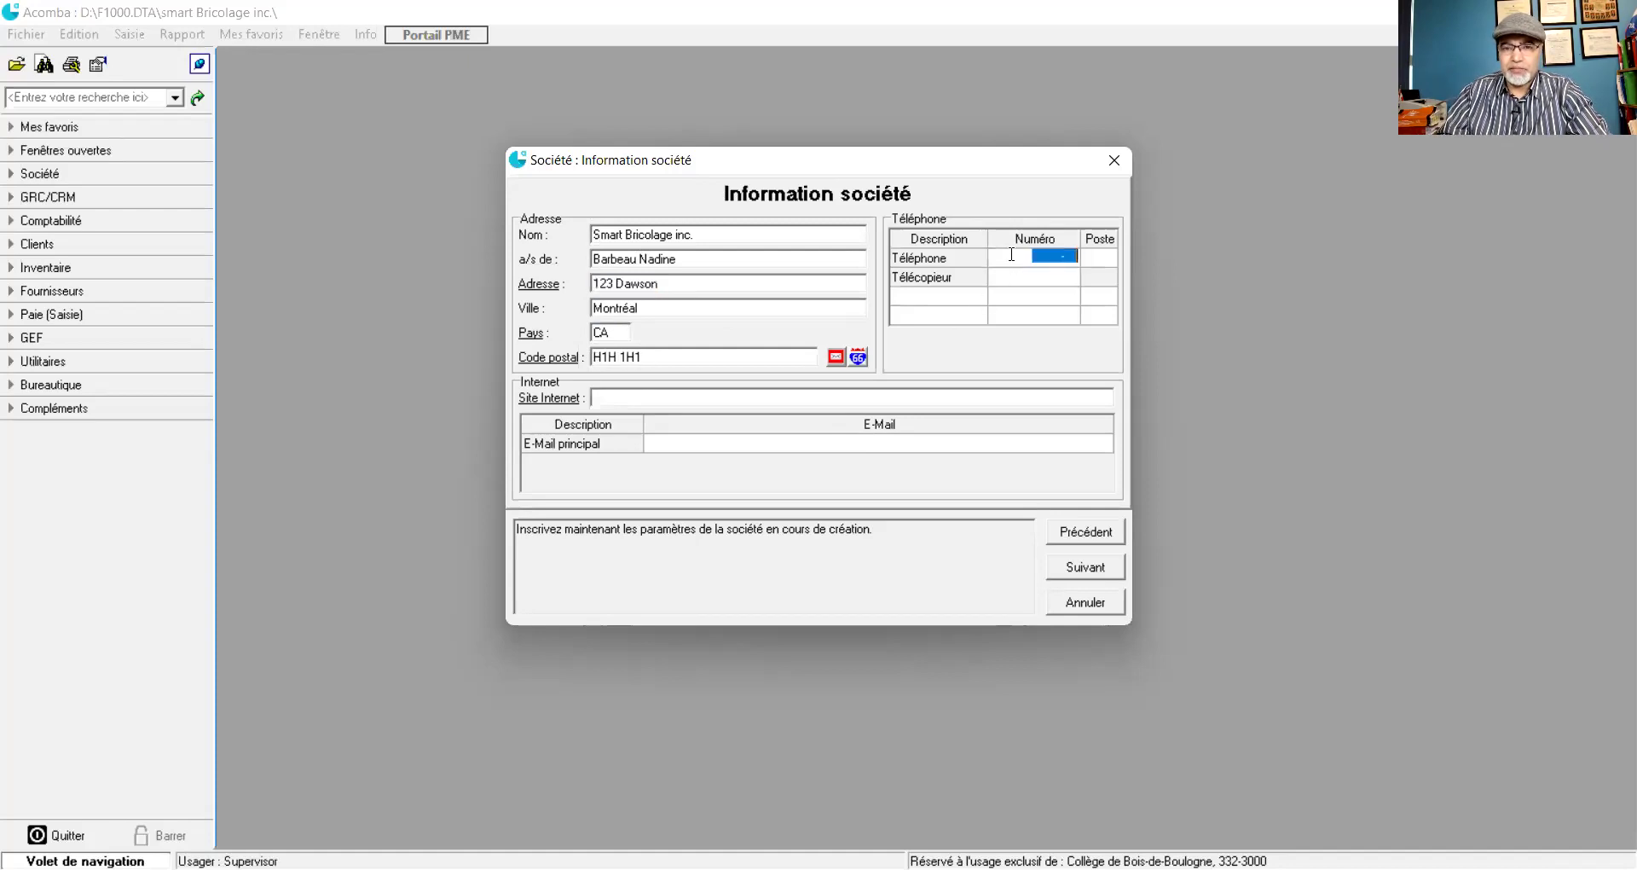
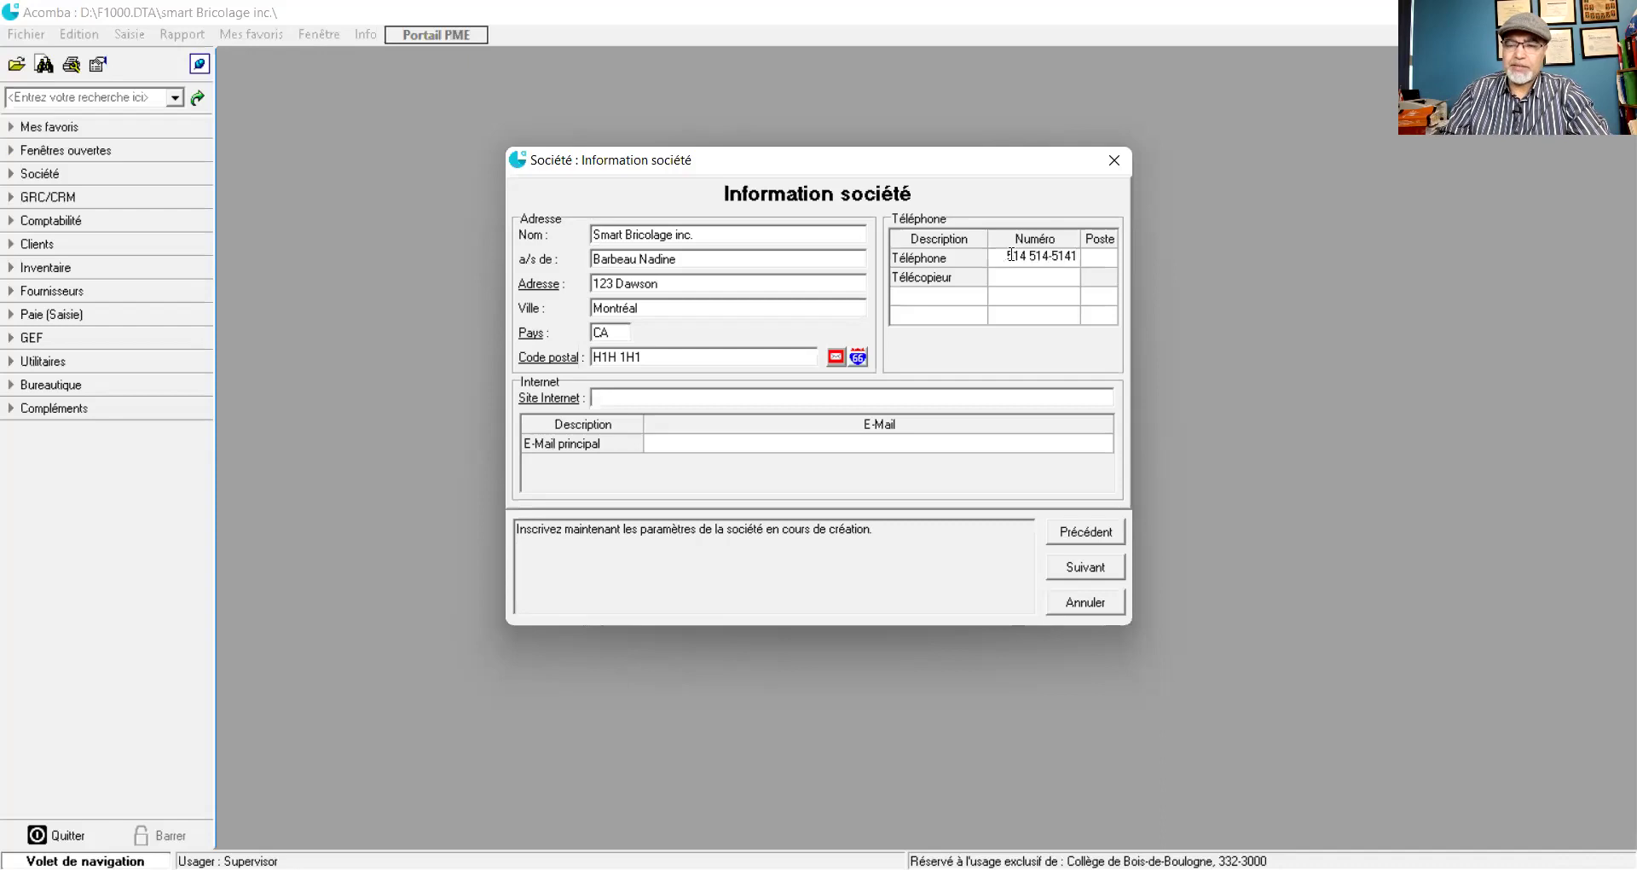
left_click(1103, 261)
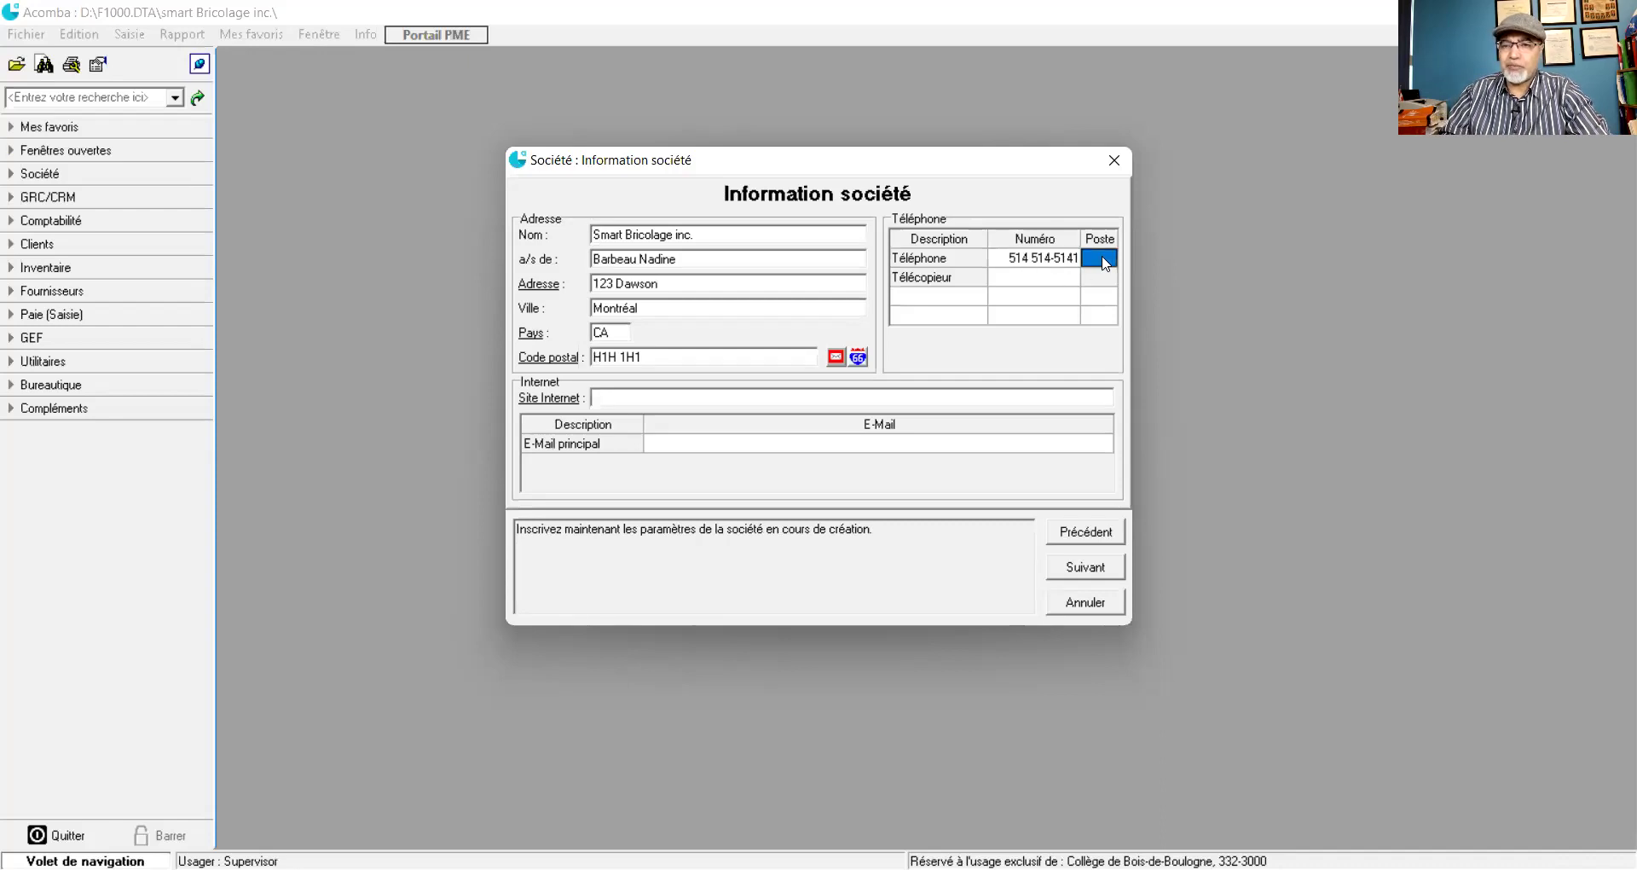
type("100")
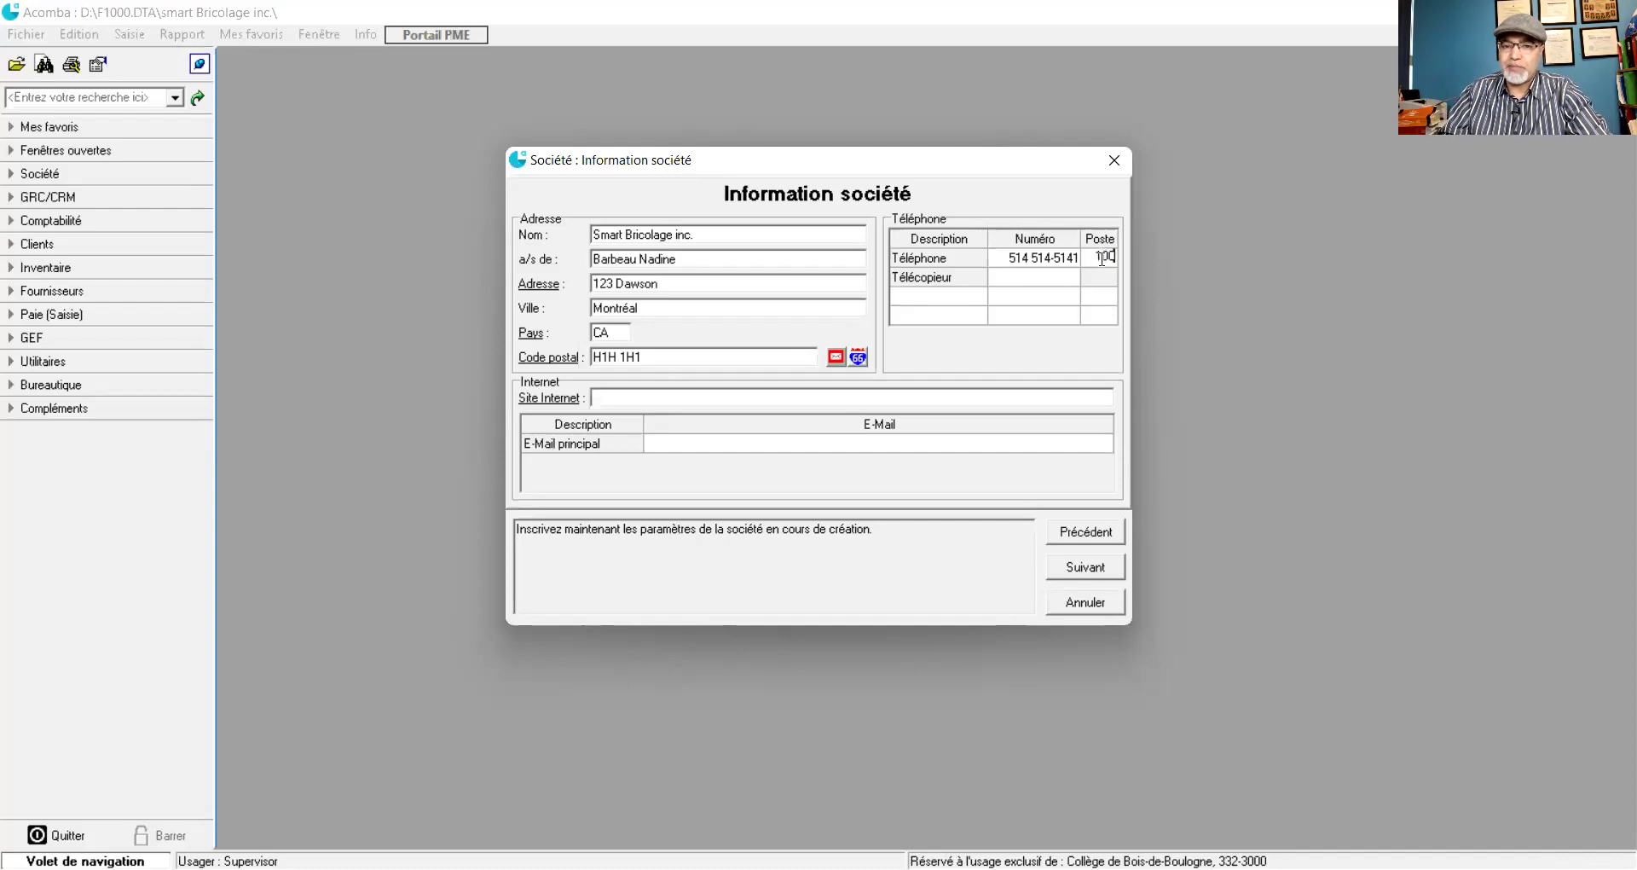
left_click(1051, 279)
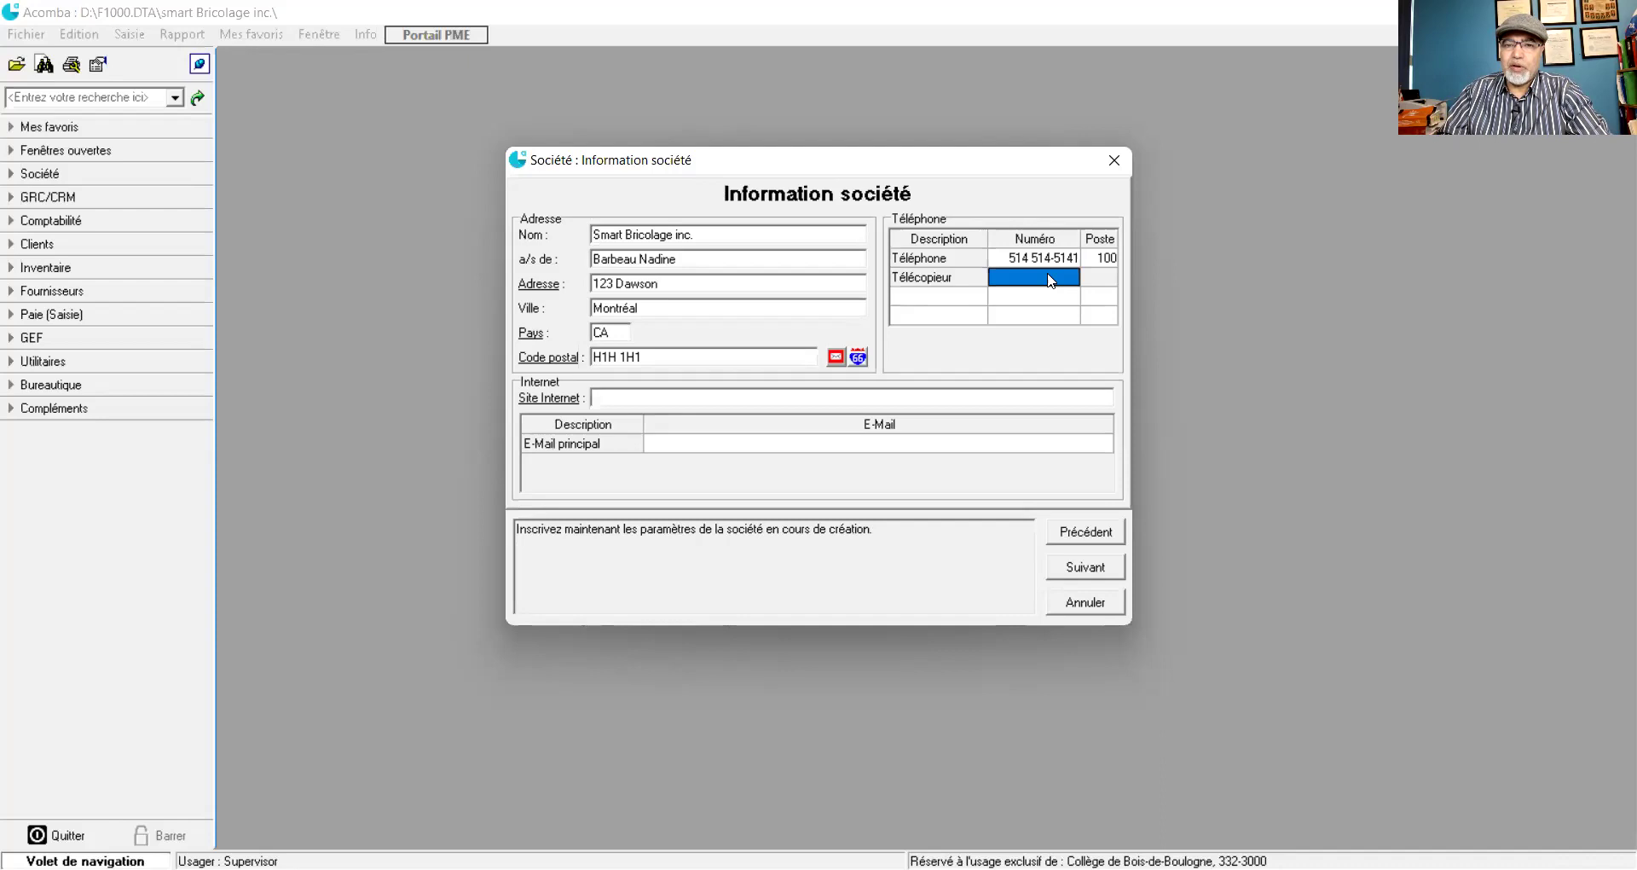
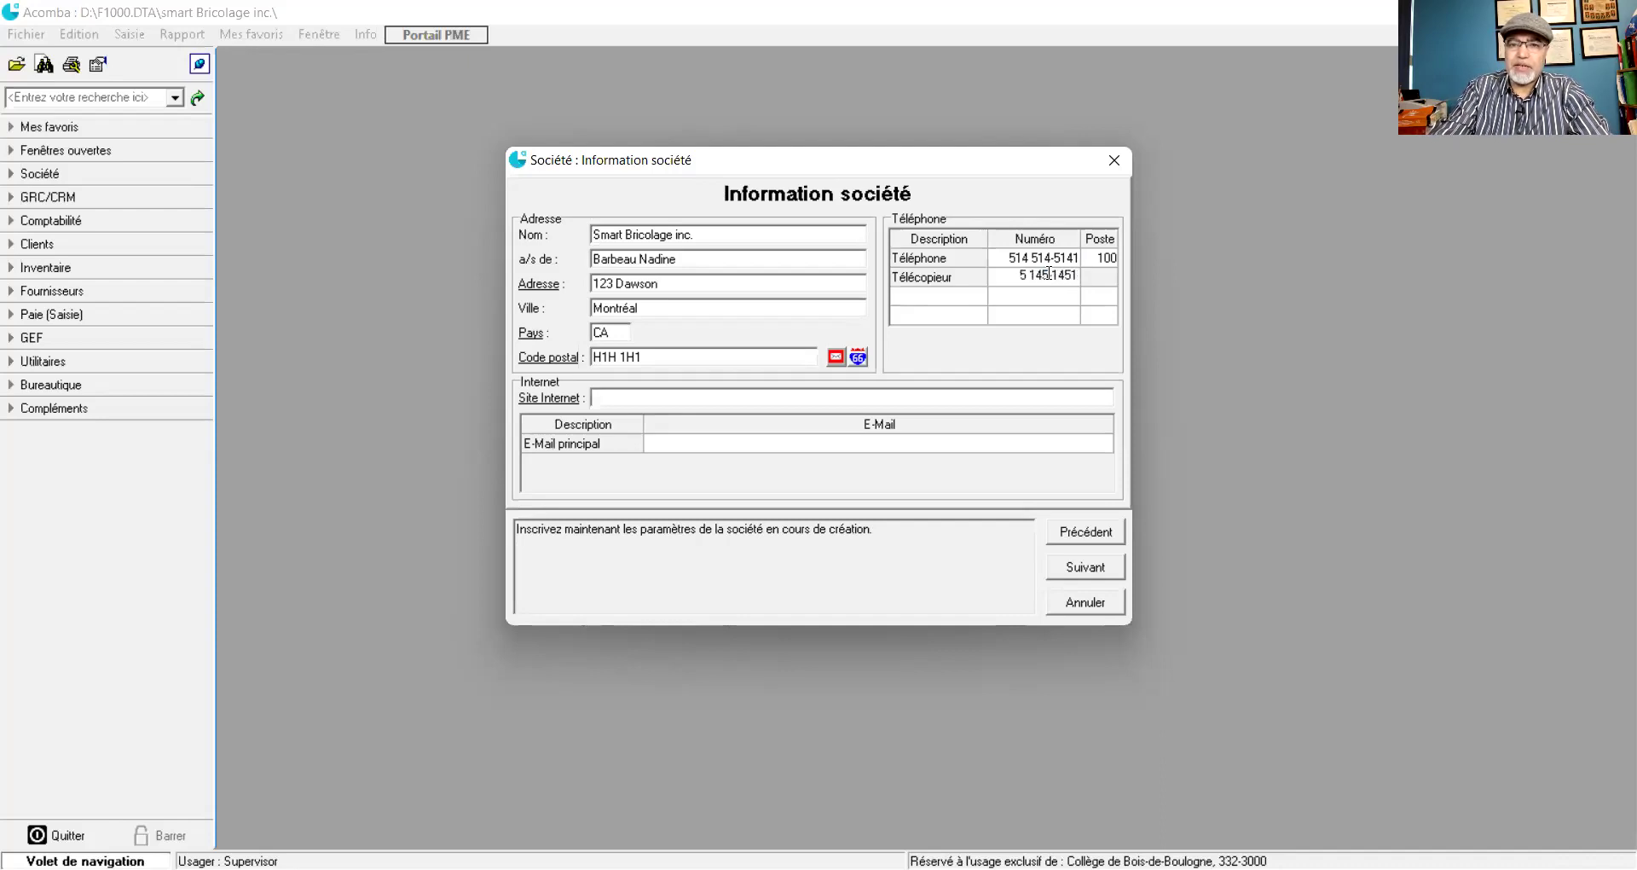
left_click(966, 298)
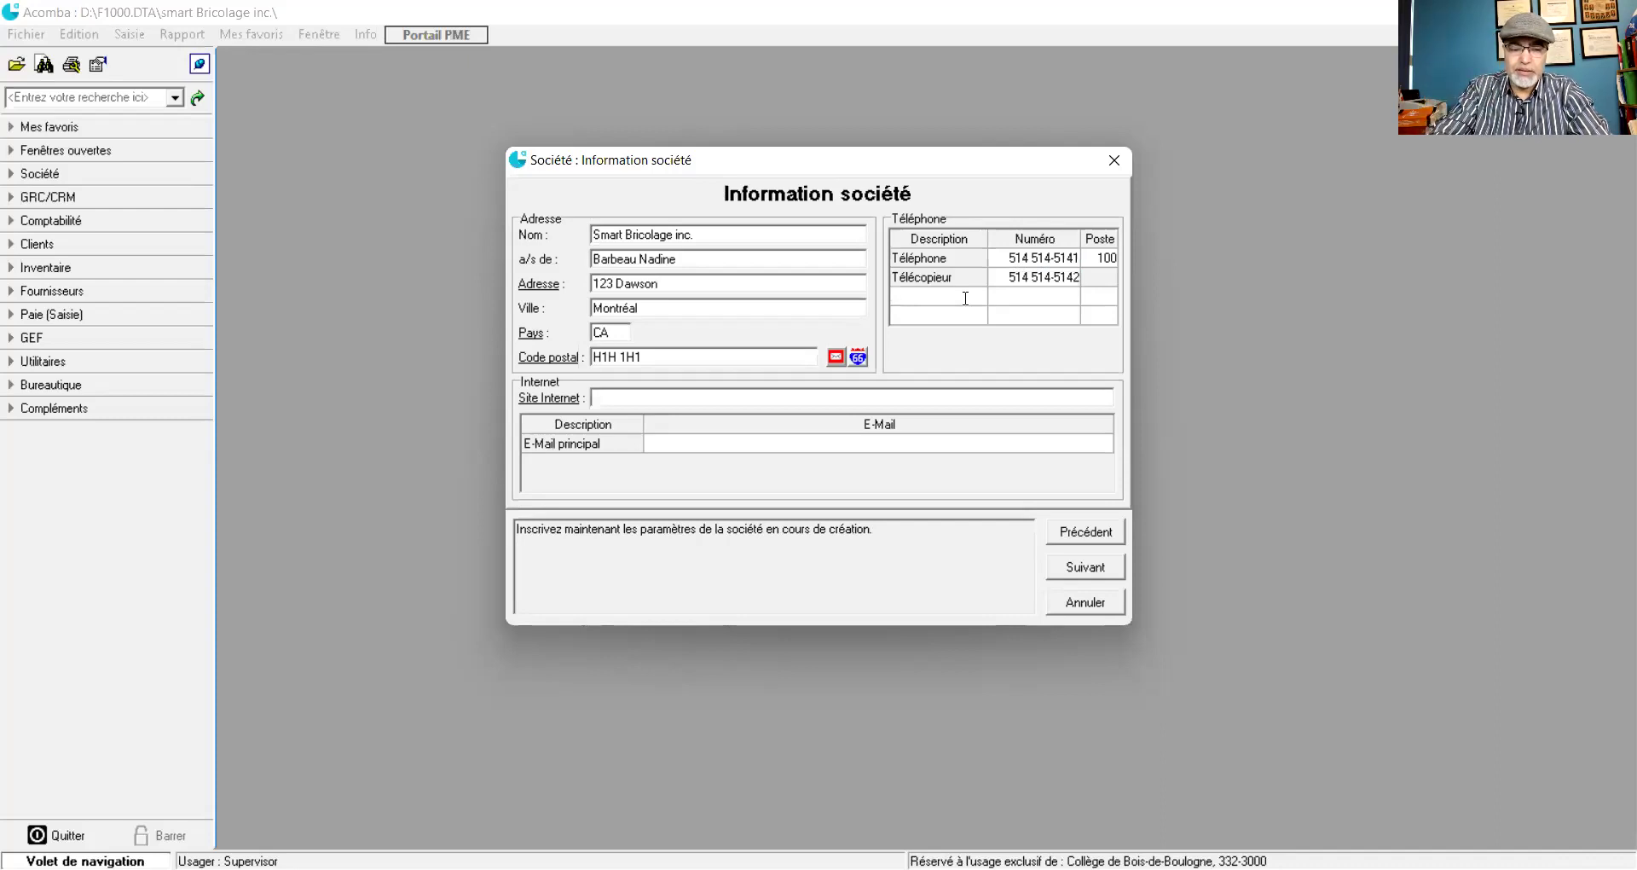
- Add a Réception phone line with its number and extension 50
type("R")
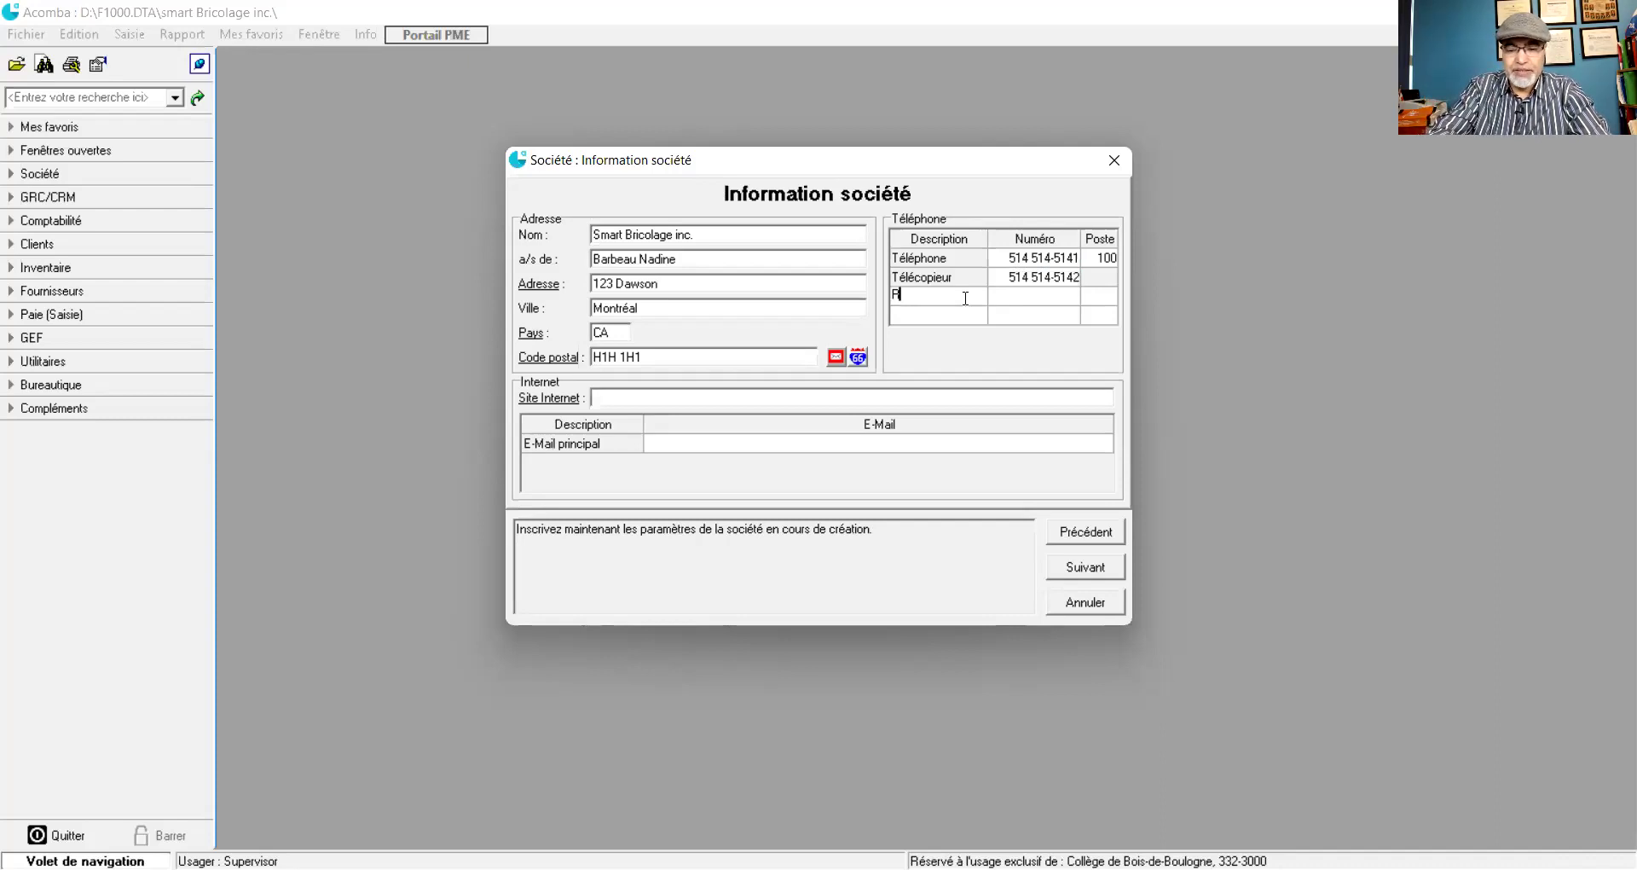
type("éception")
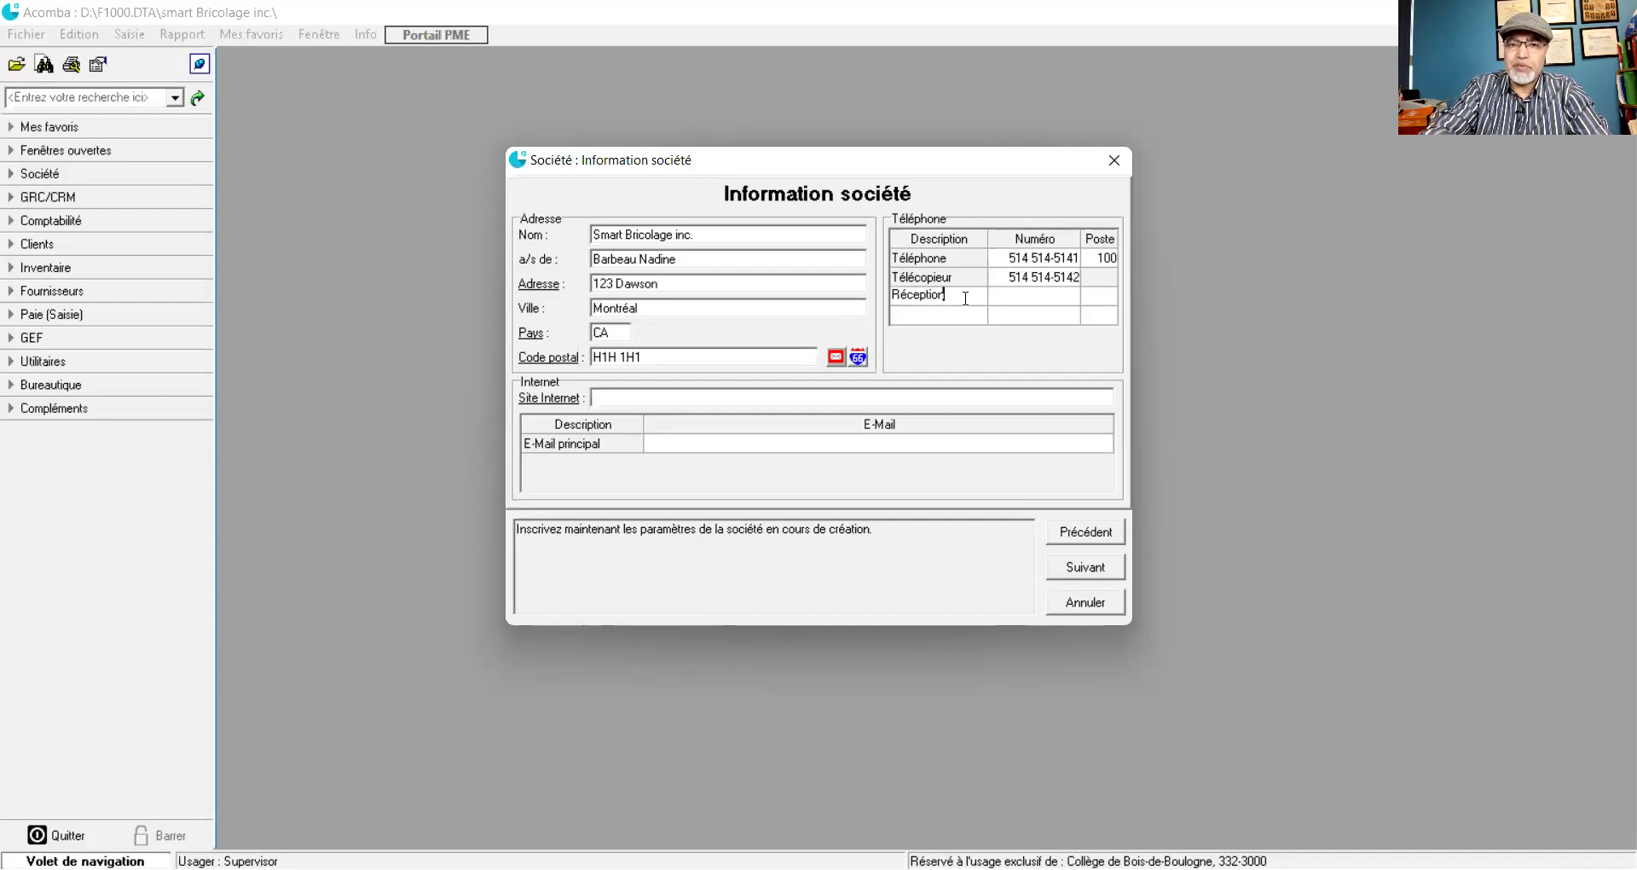
left_click(1015, 295)
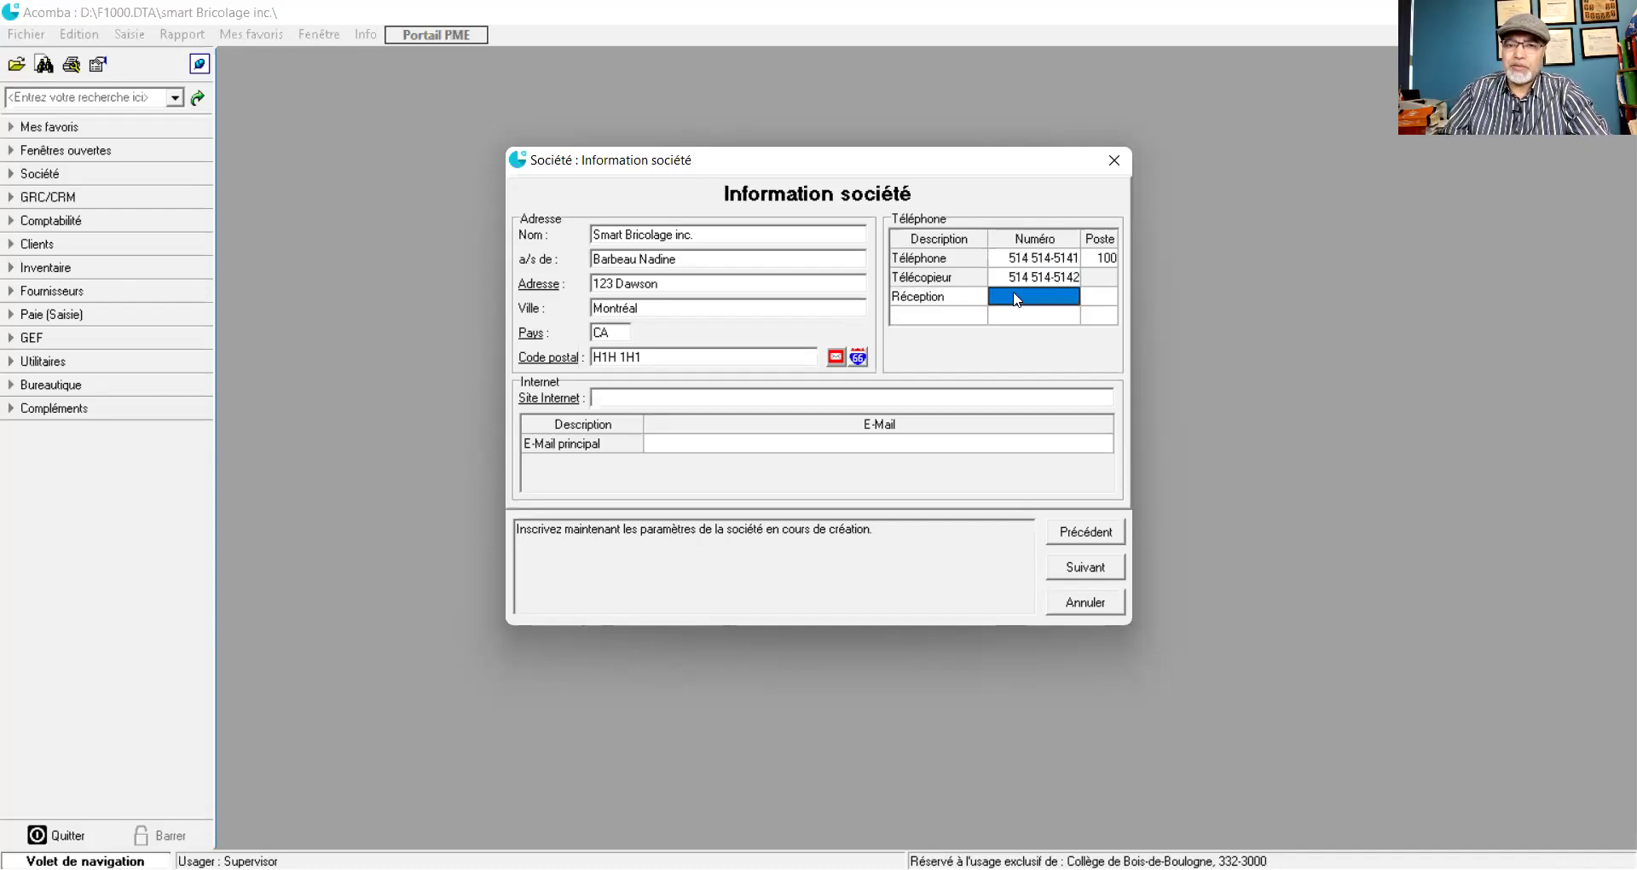
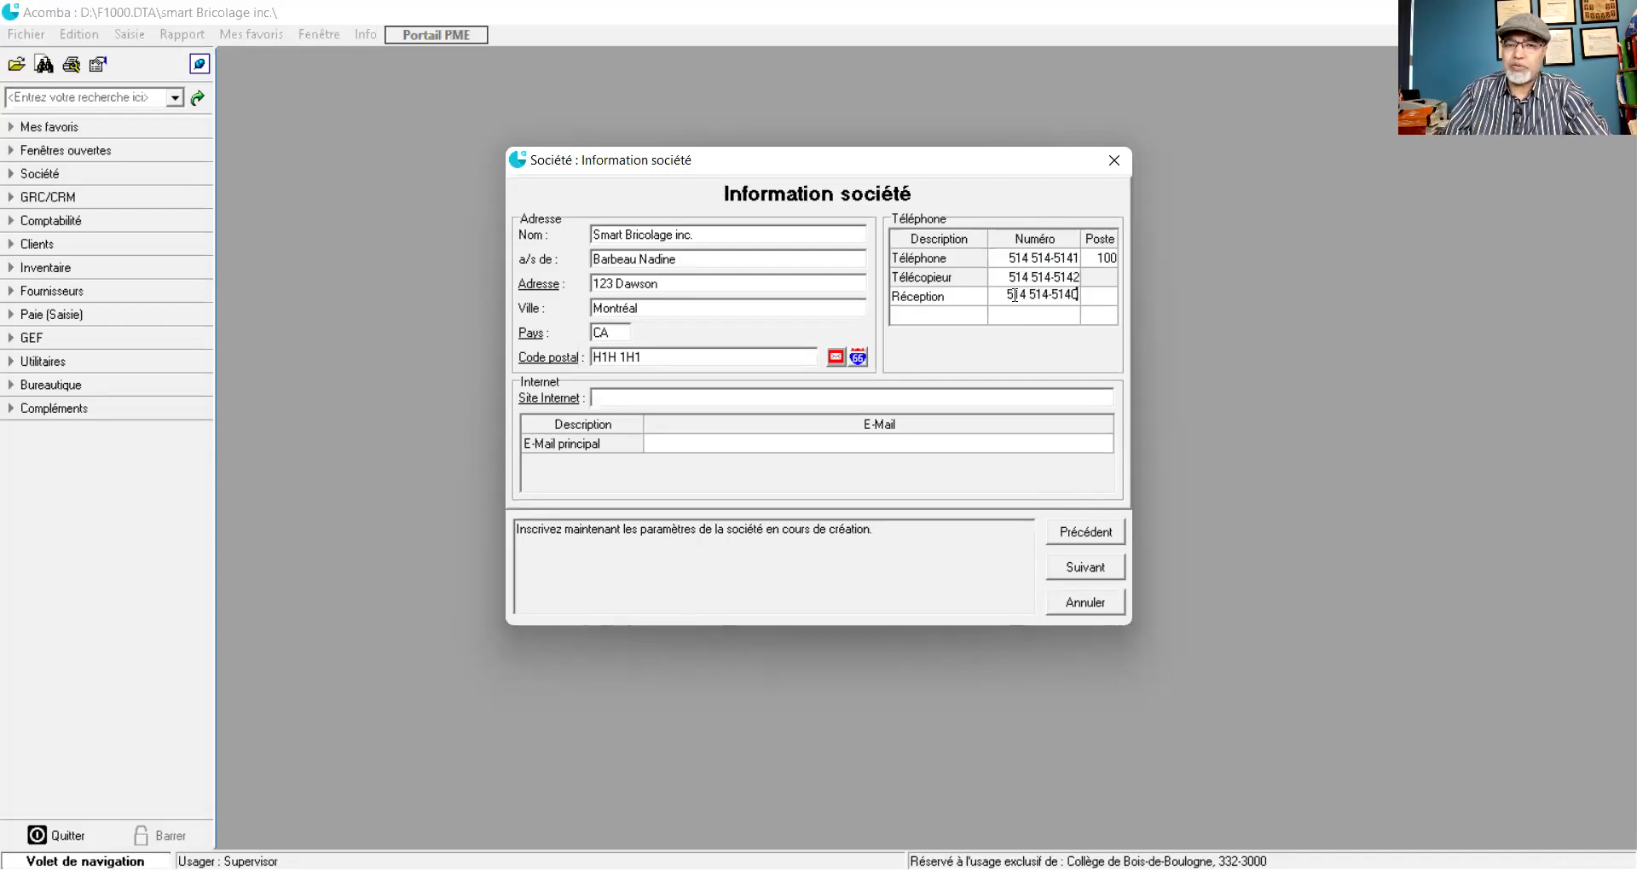
left_click(968, 322)
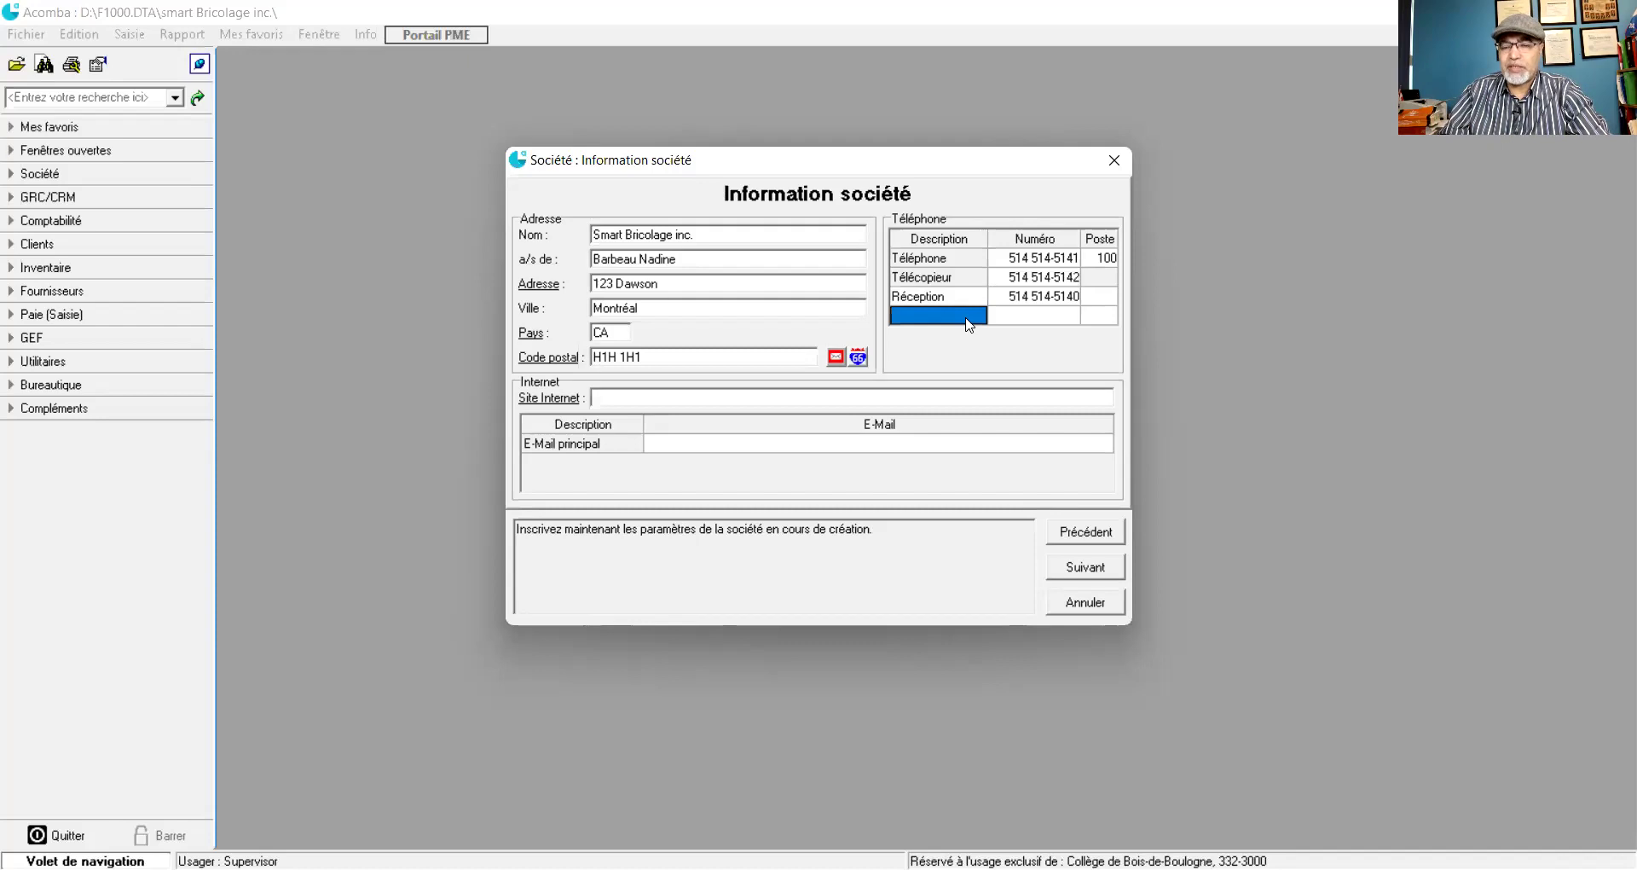
left_click(1108, 297)
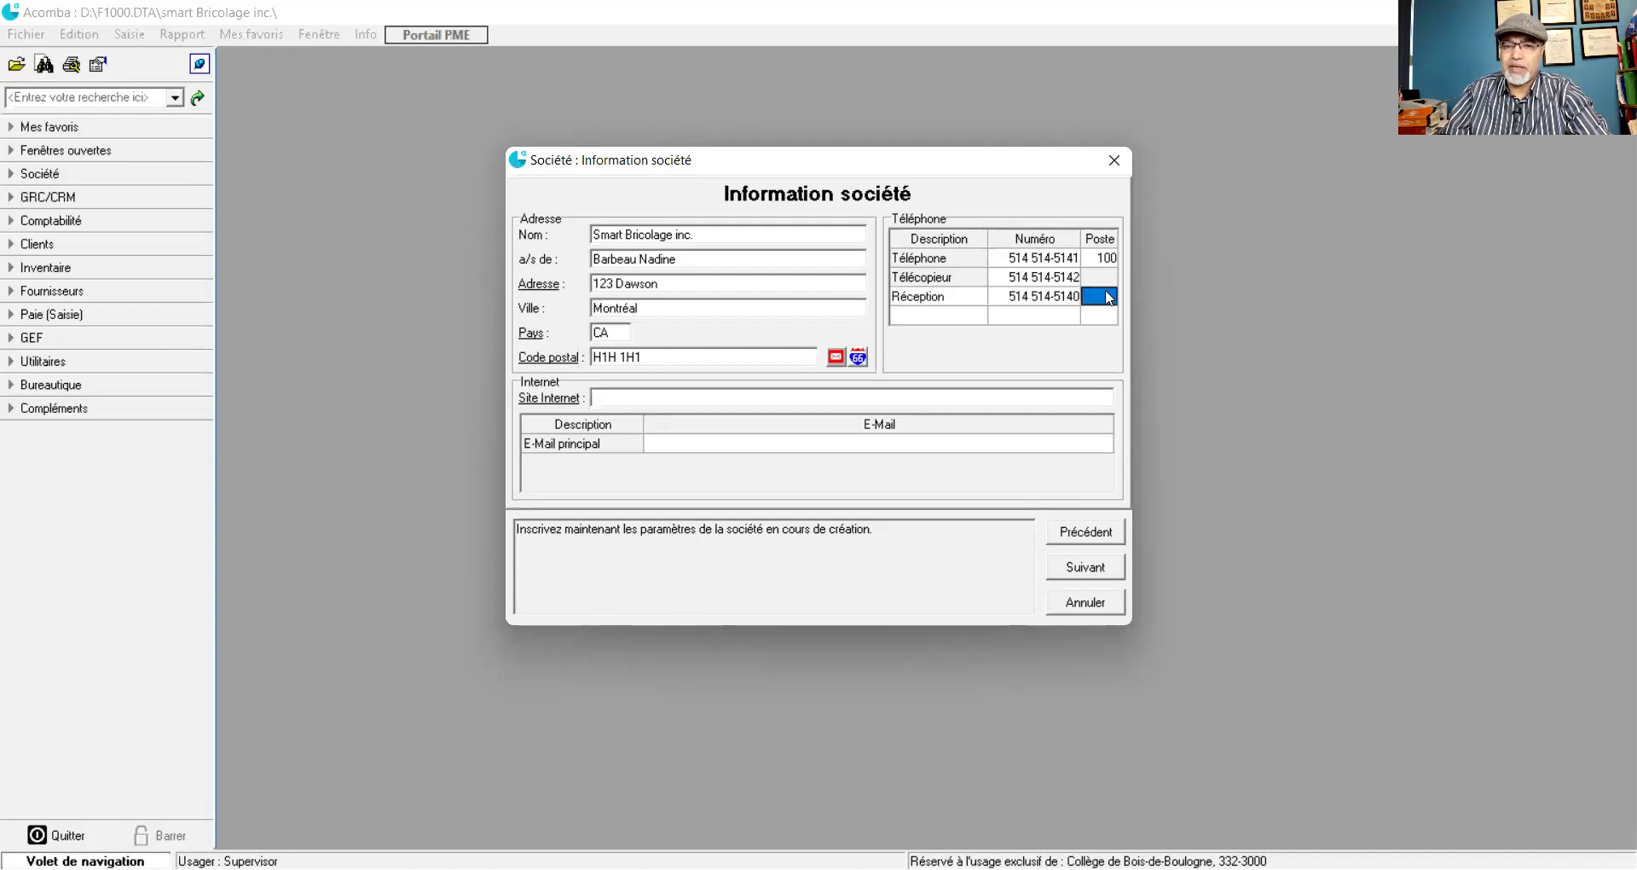
left_click(1108, 294)
type("50")
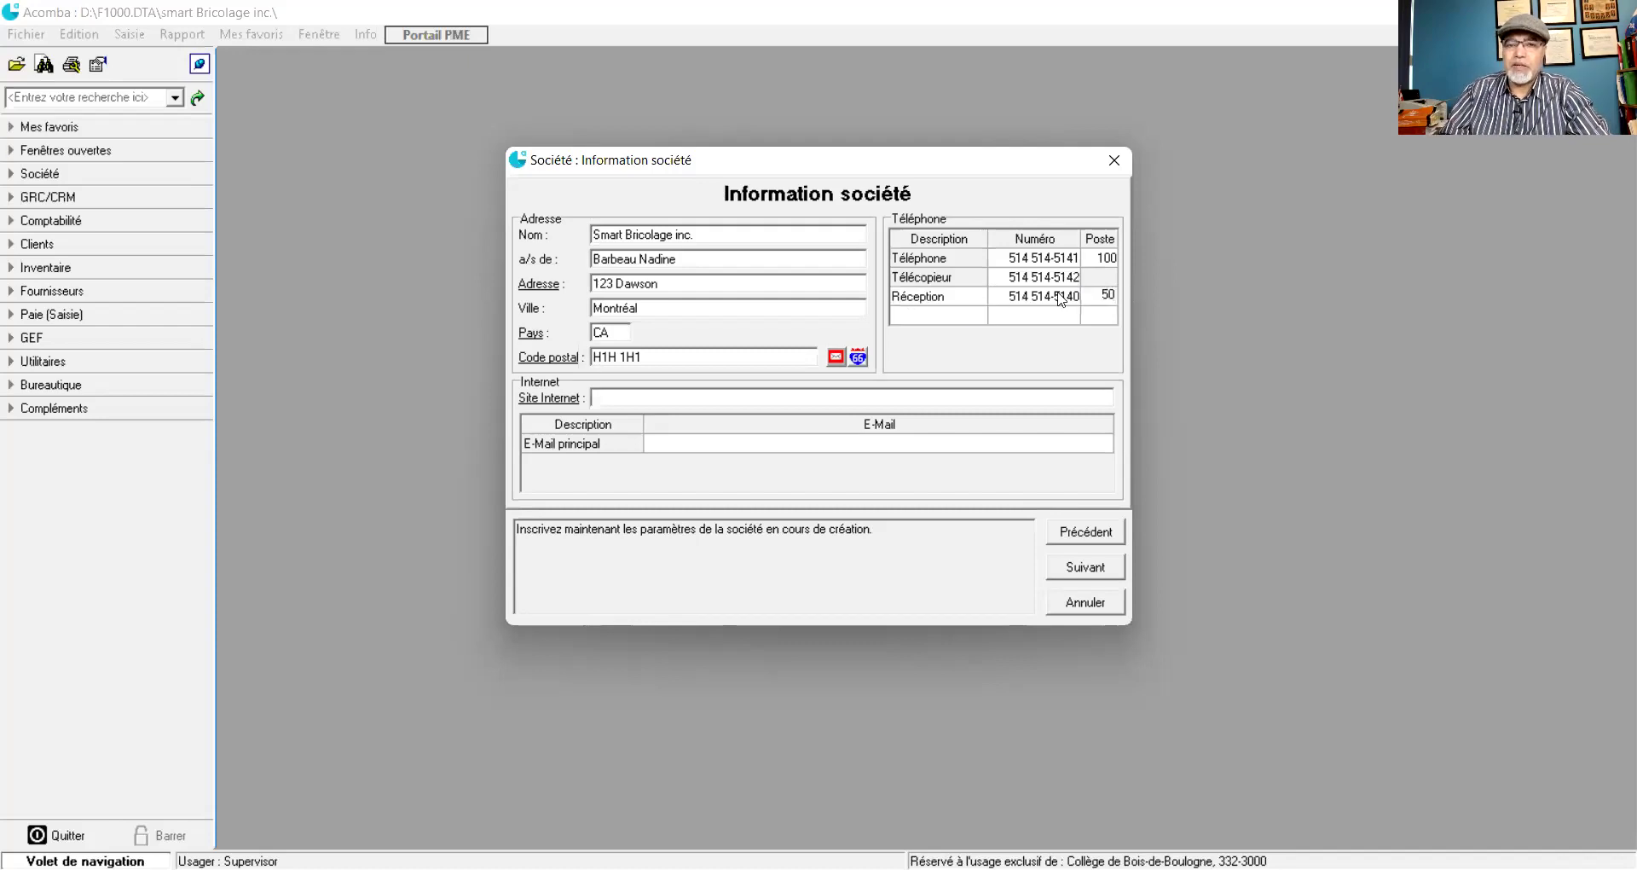
left_click(938, 313)
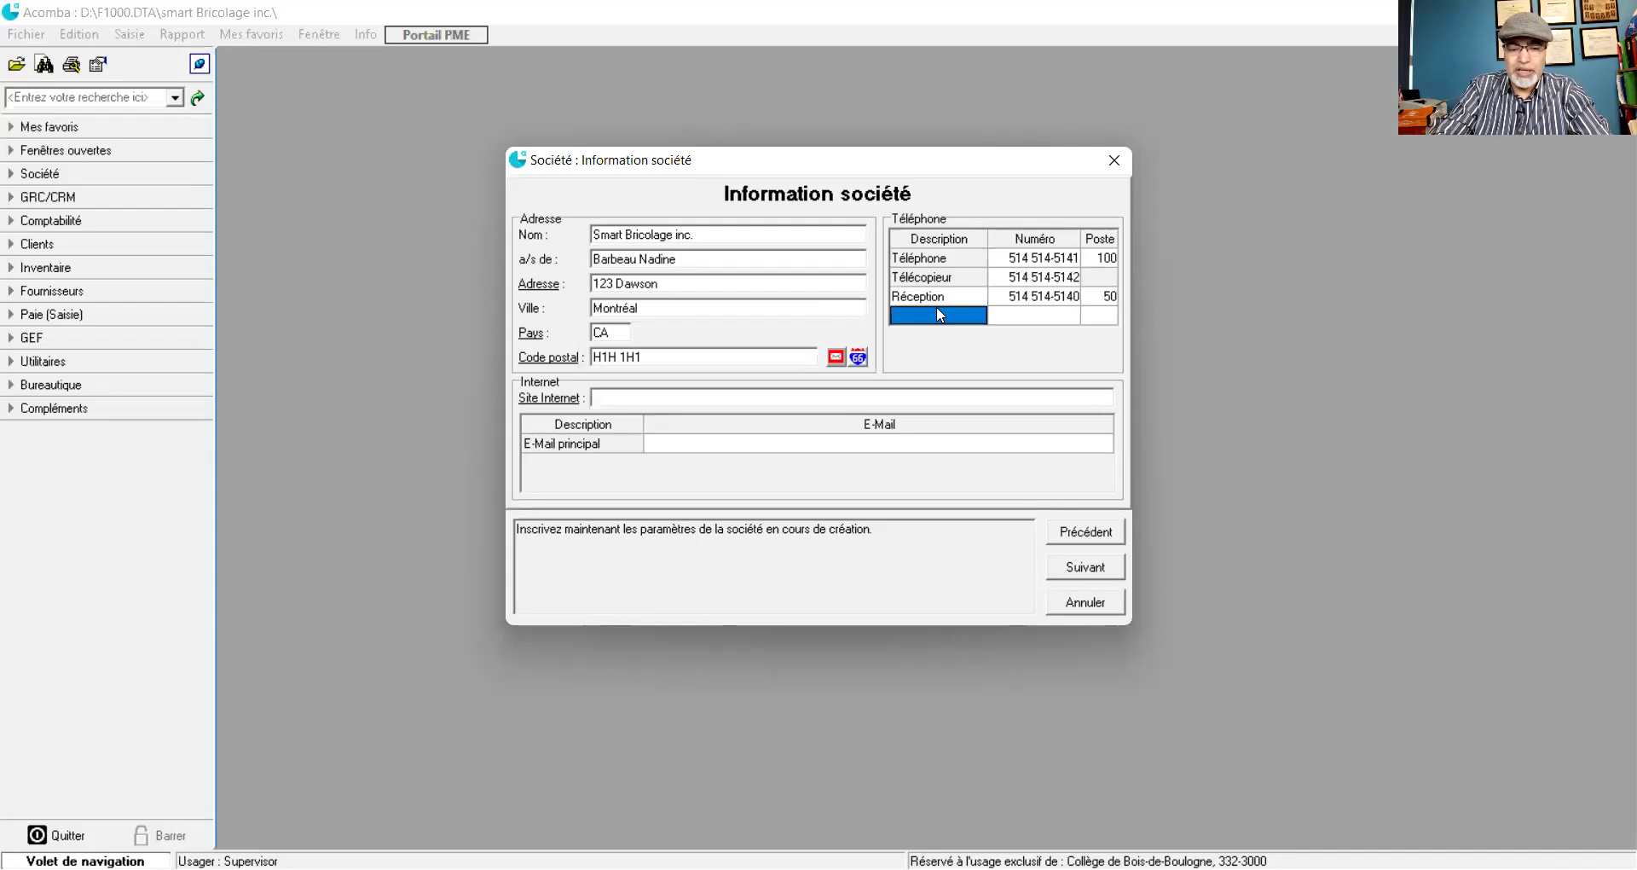
type("GRH")
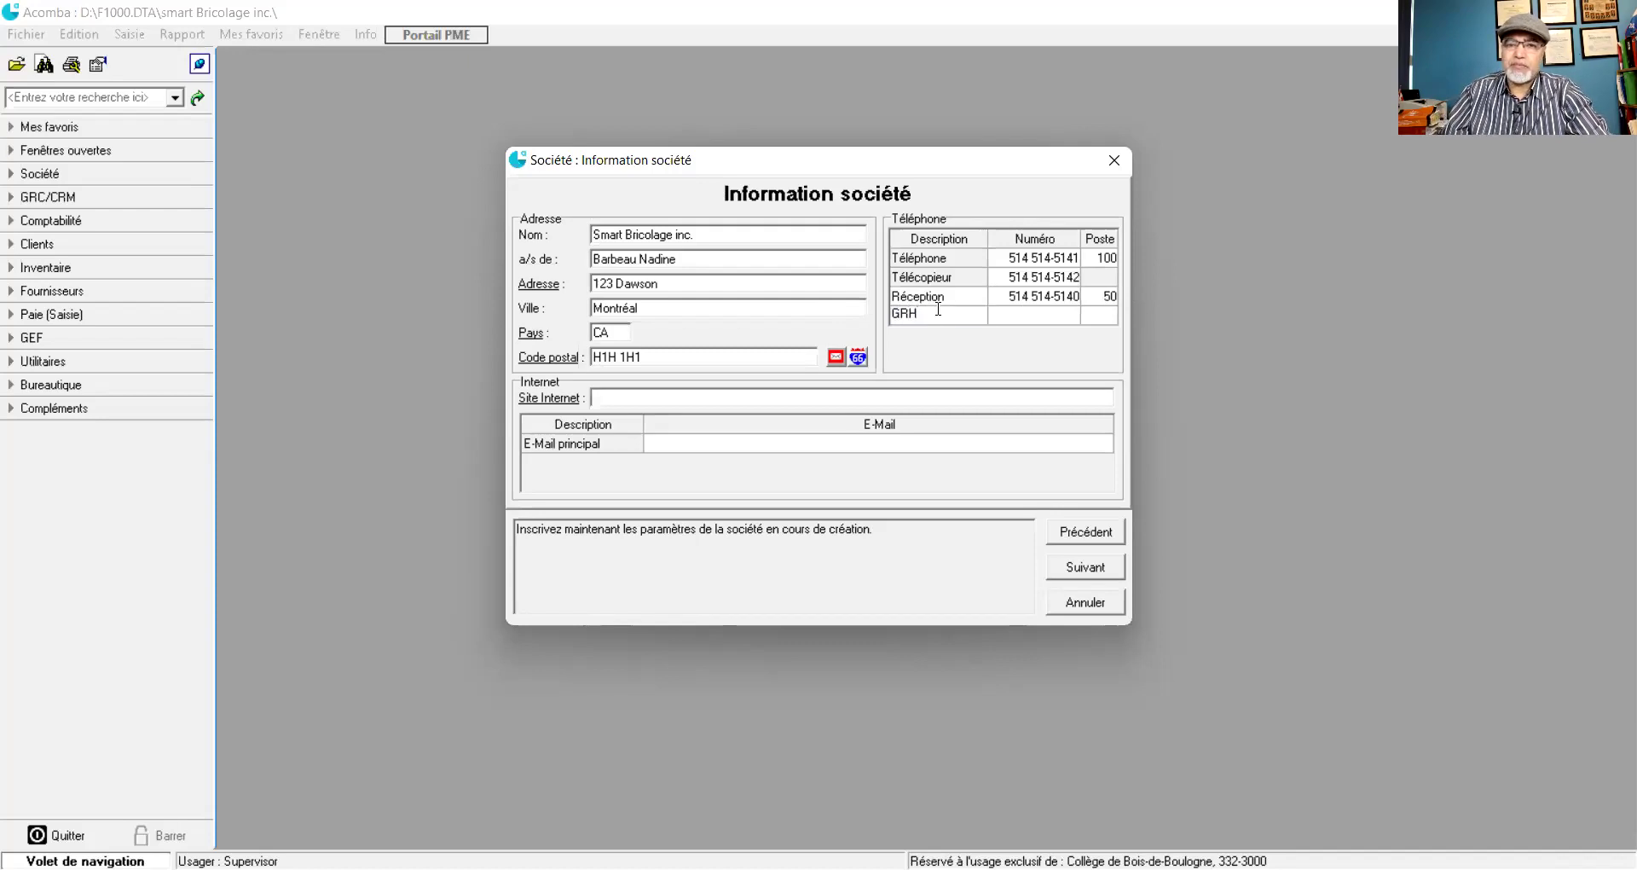
left_click(1030, 315)
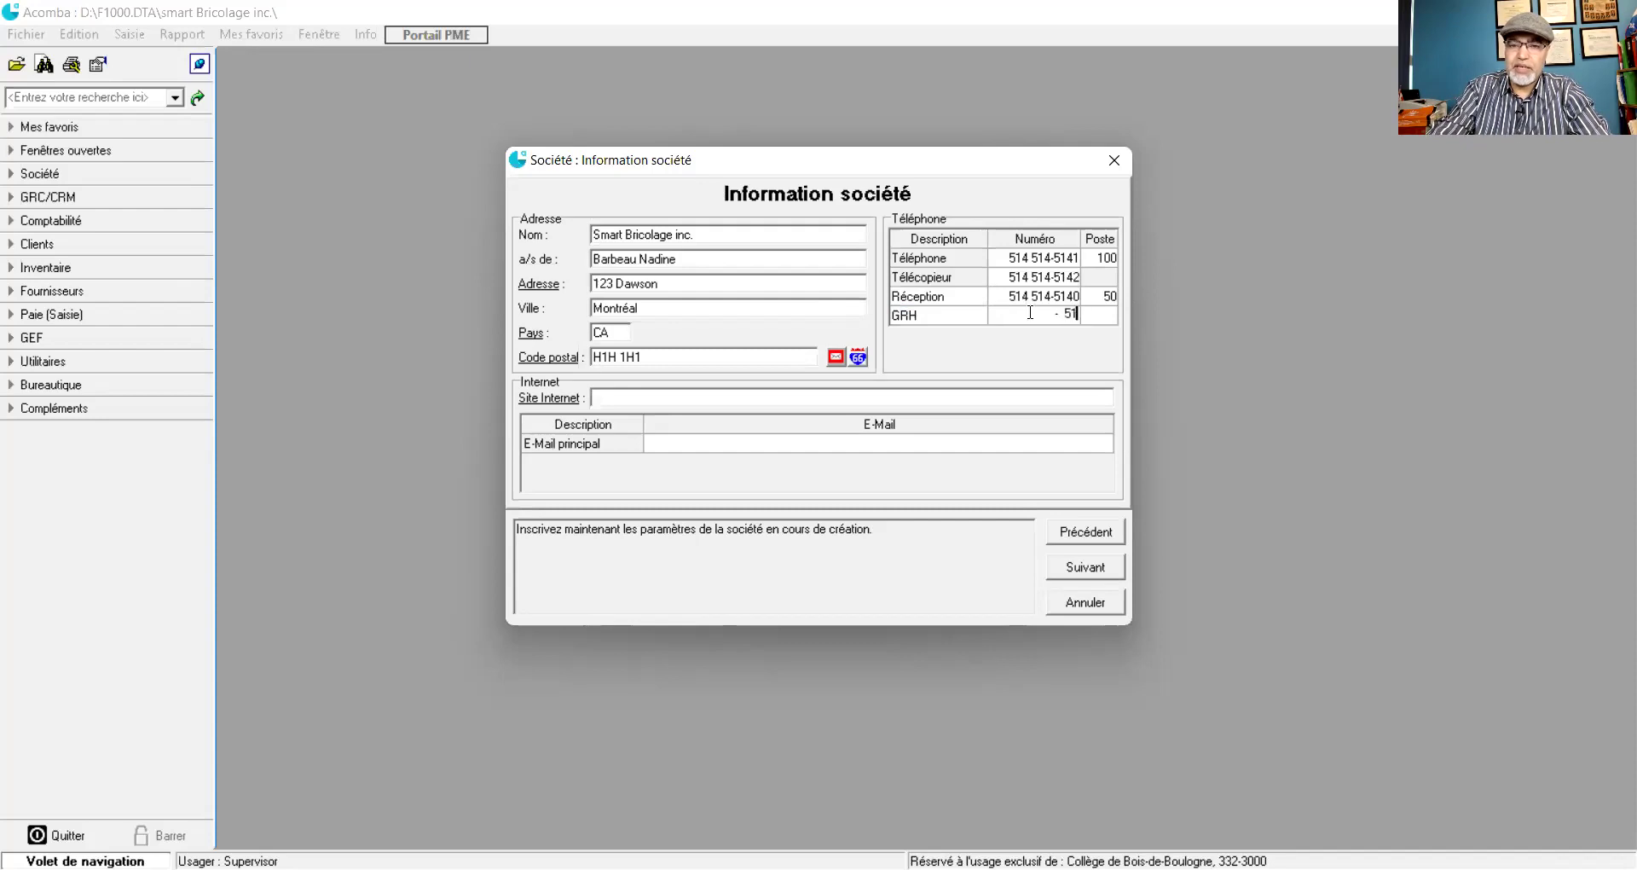
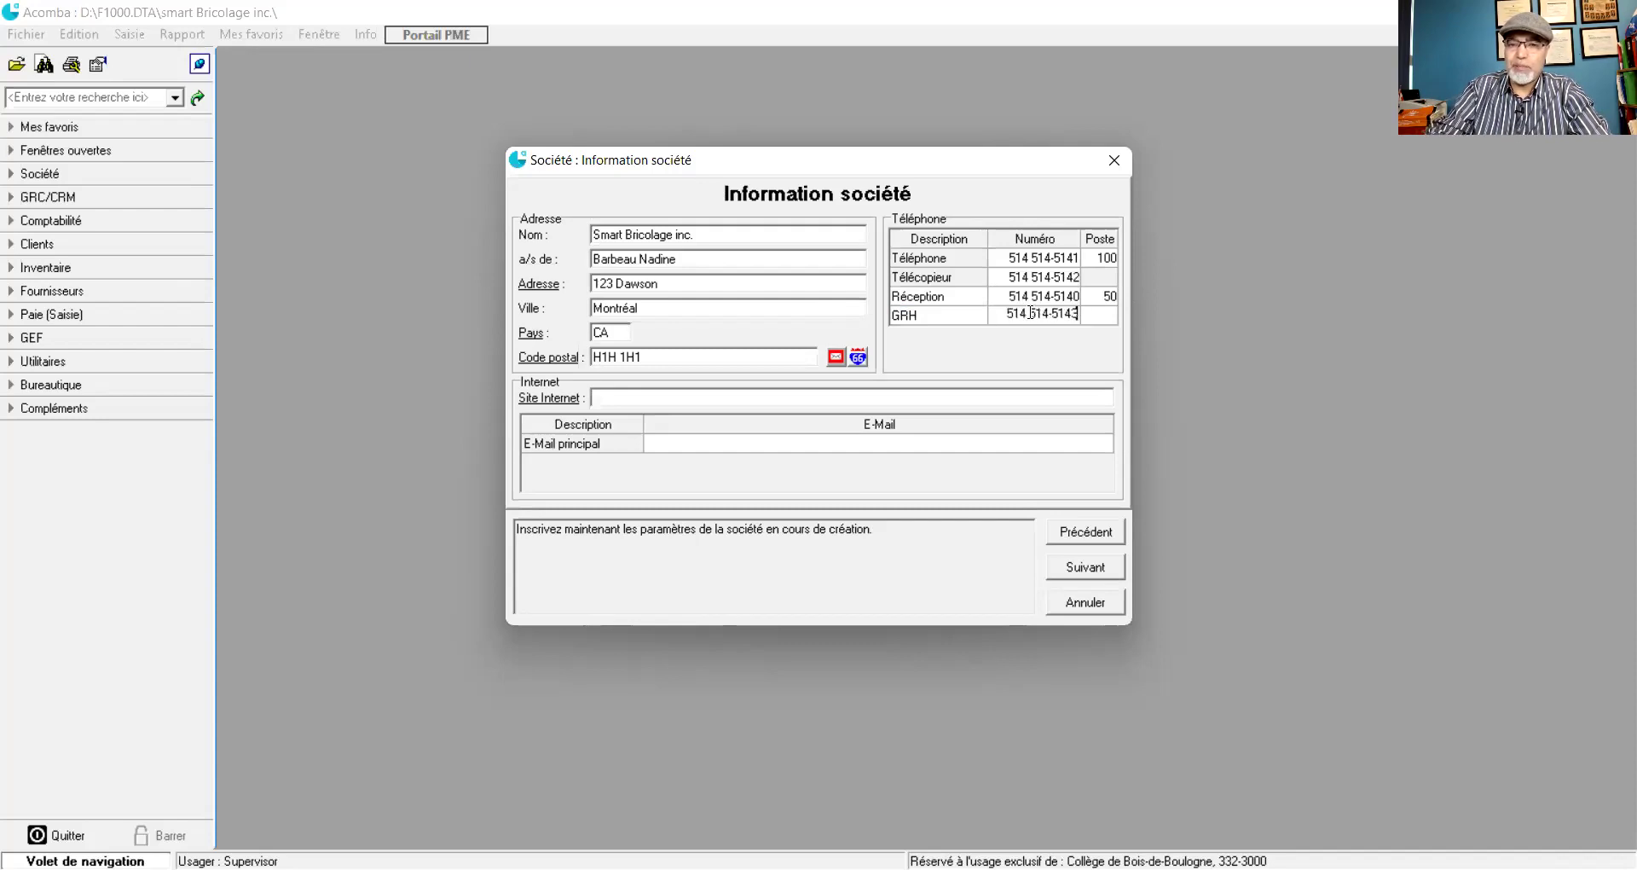
left_click(1108, 316)
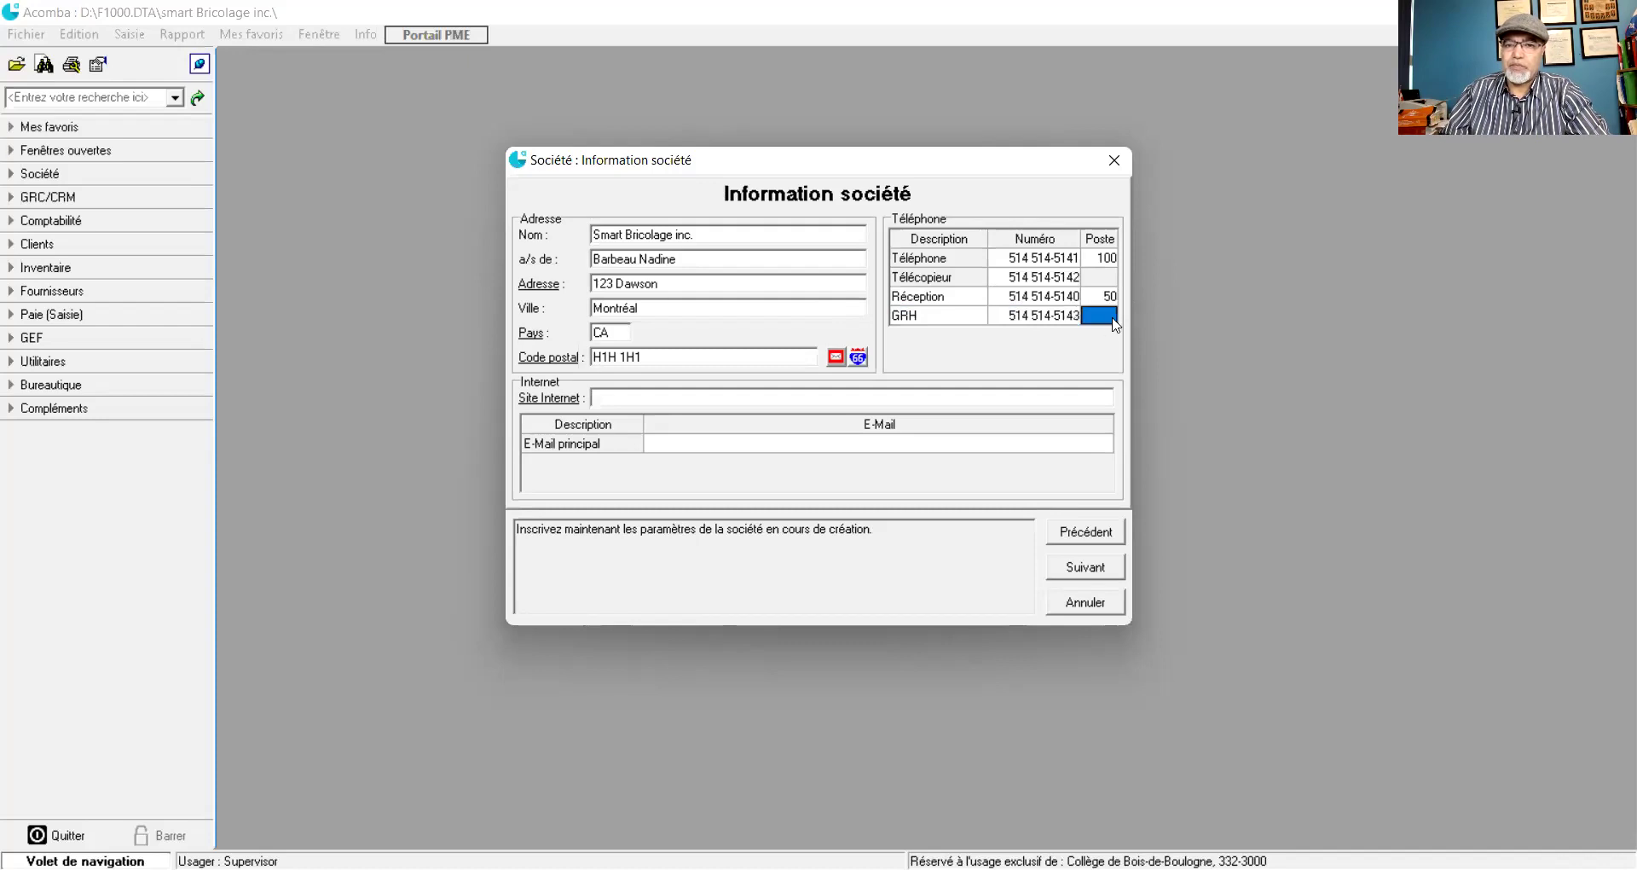
type("150")
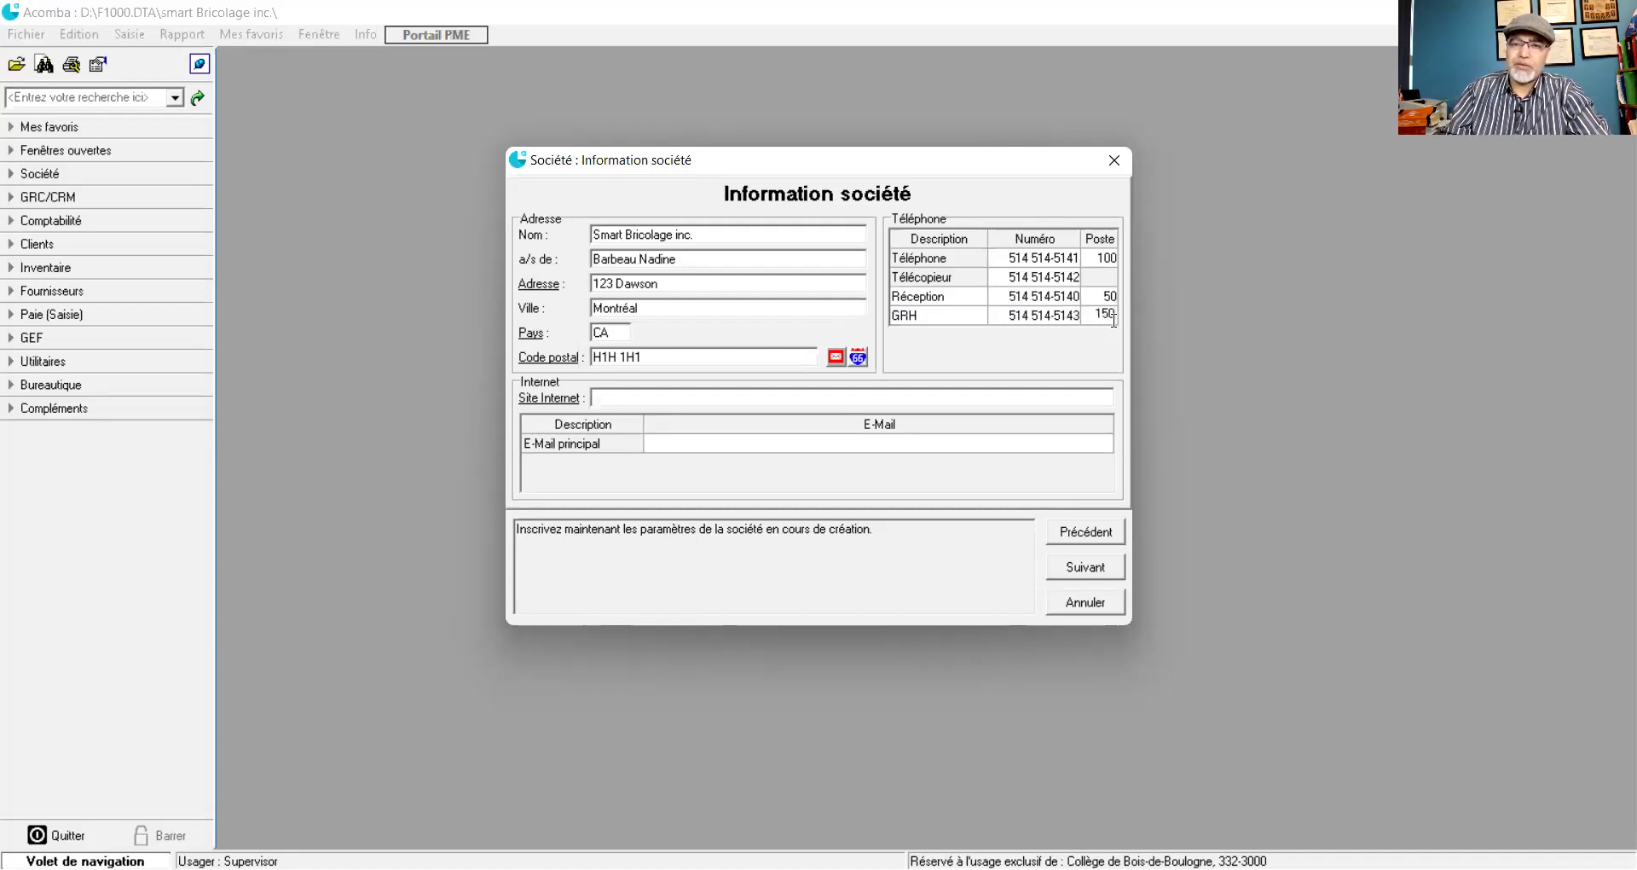
left_click(694, 401)
type("www.smartbricolage.ca")
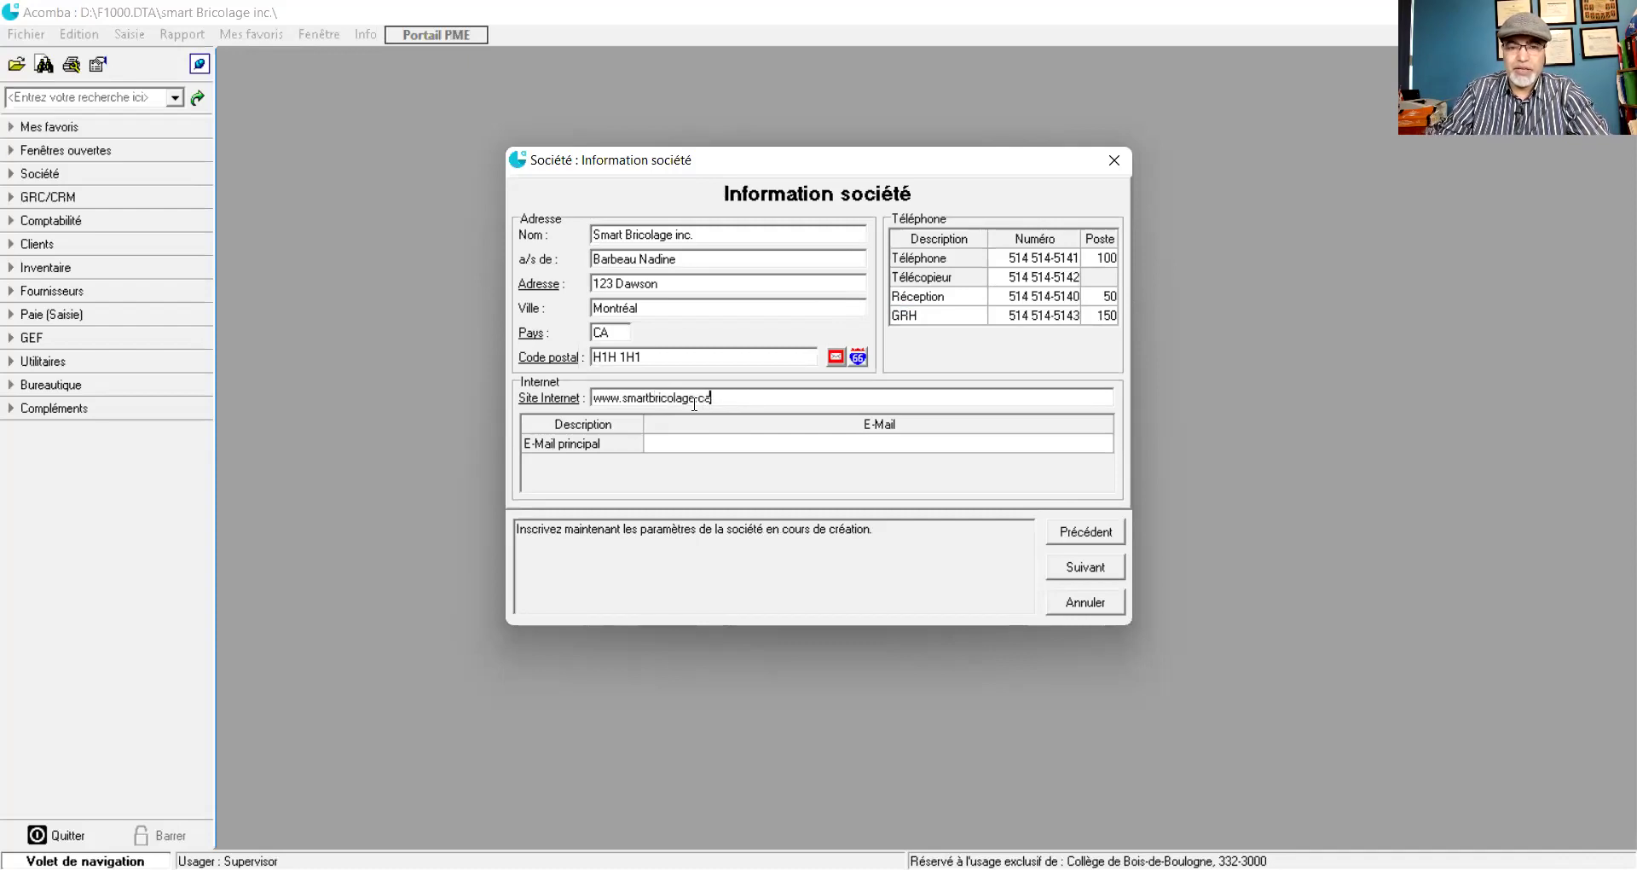
- Touch up the website entry, fill in the main e-mail address, and continue
left_click_drag(711, 396, 627, 400)
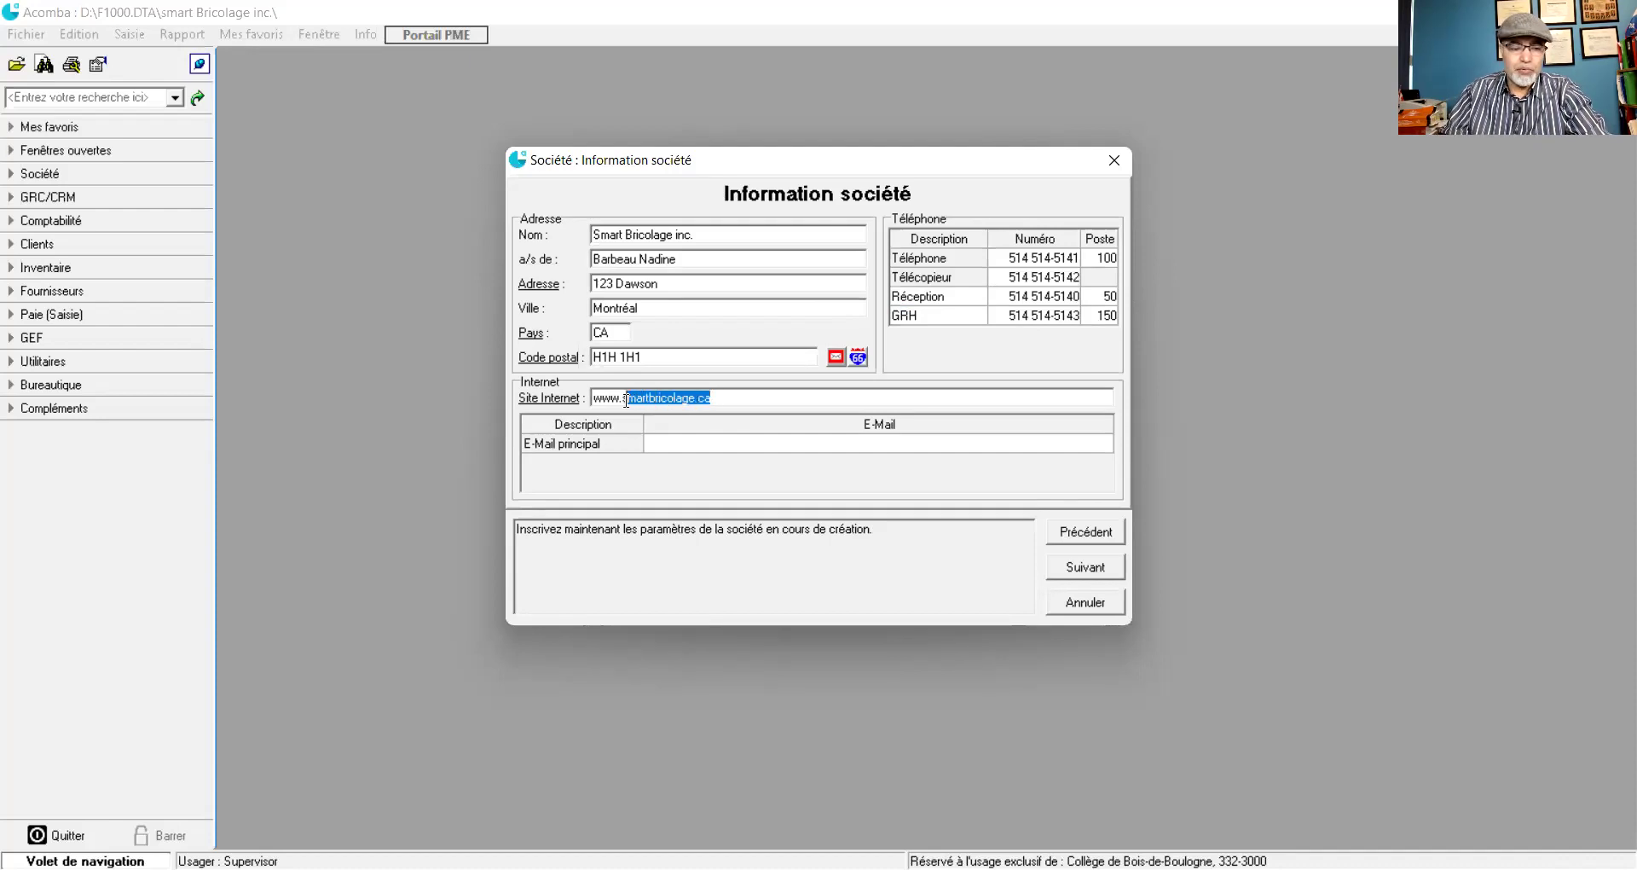
left_click(665, 449)
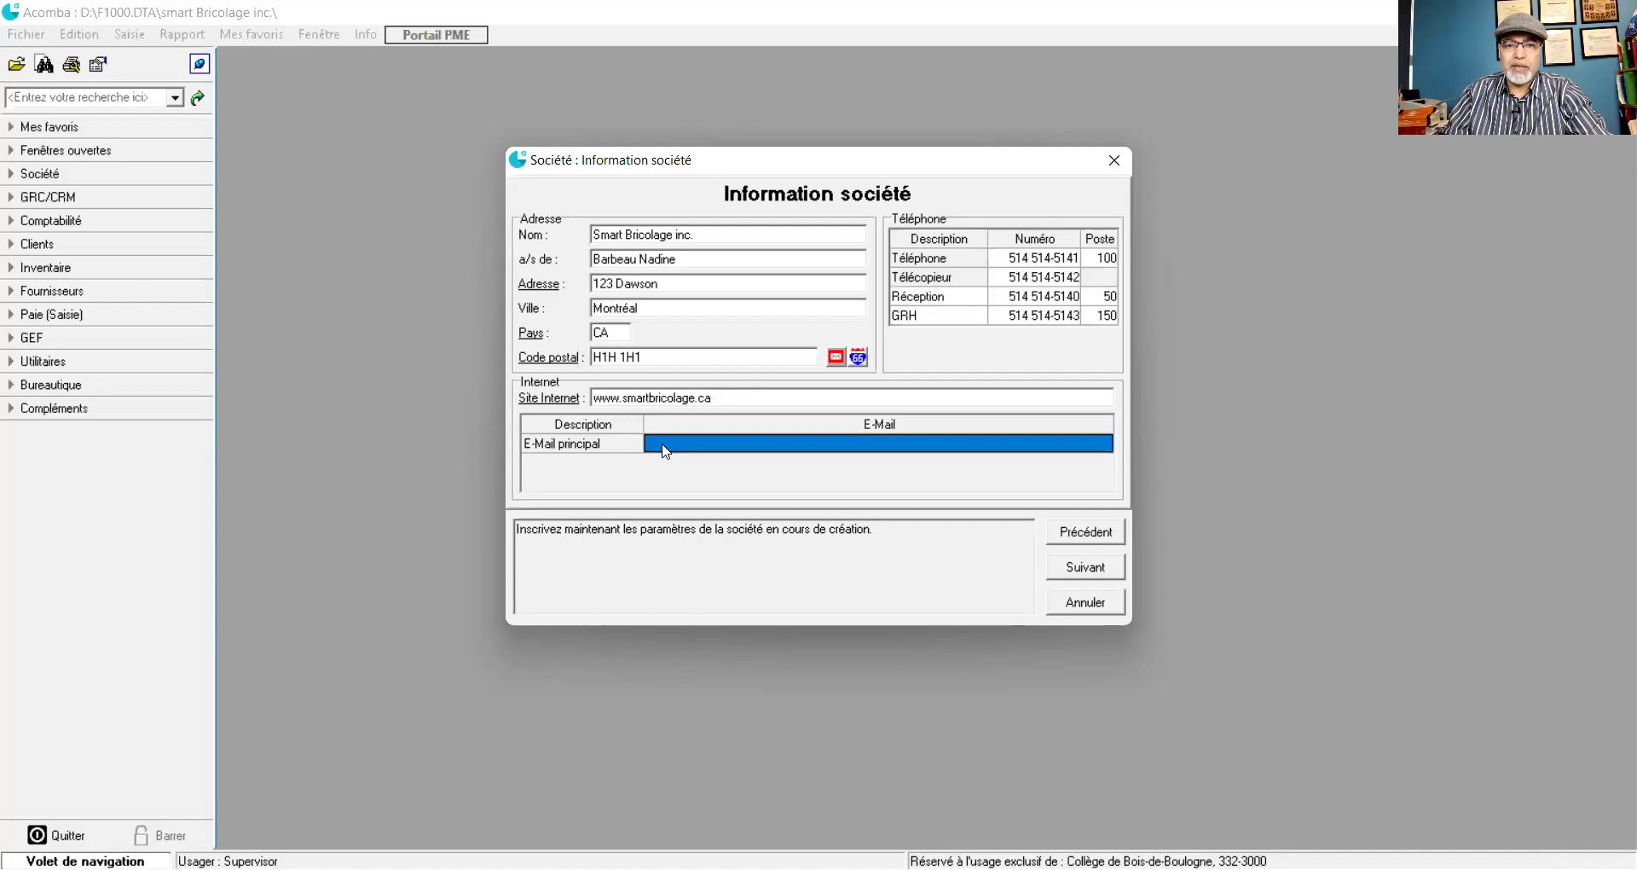
left_click(663, 444)
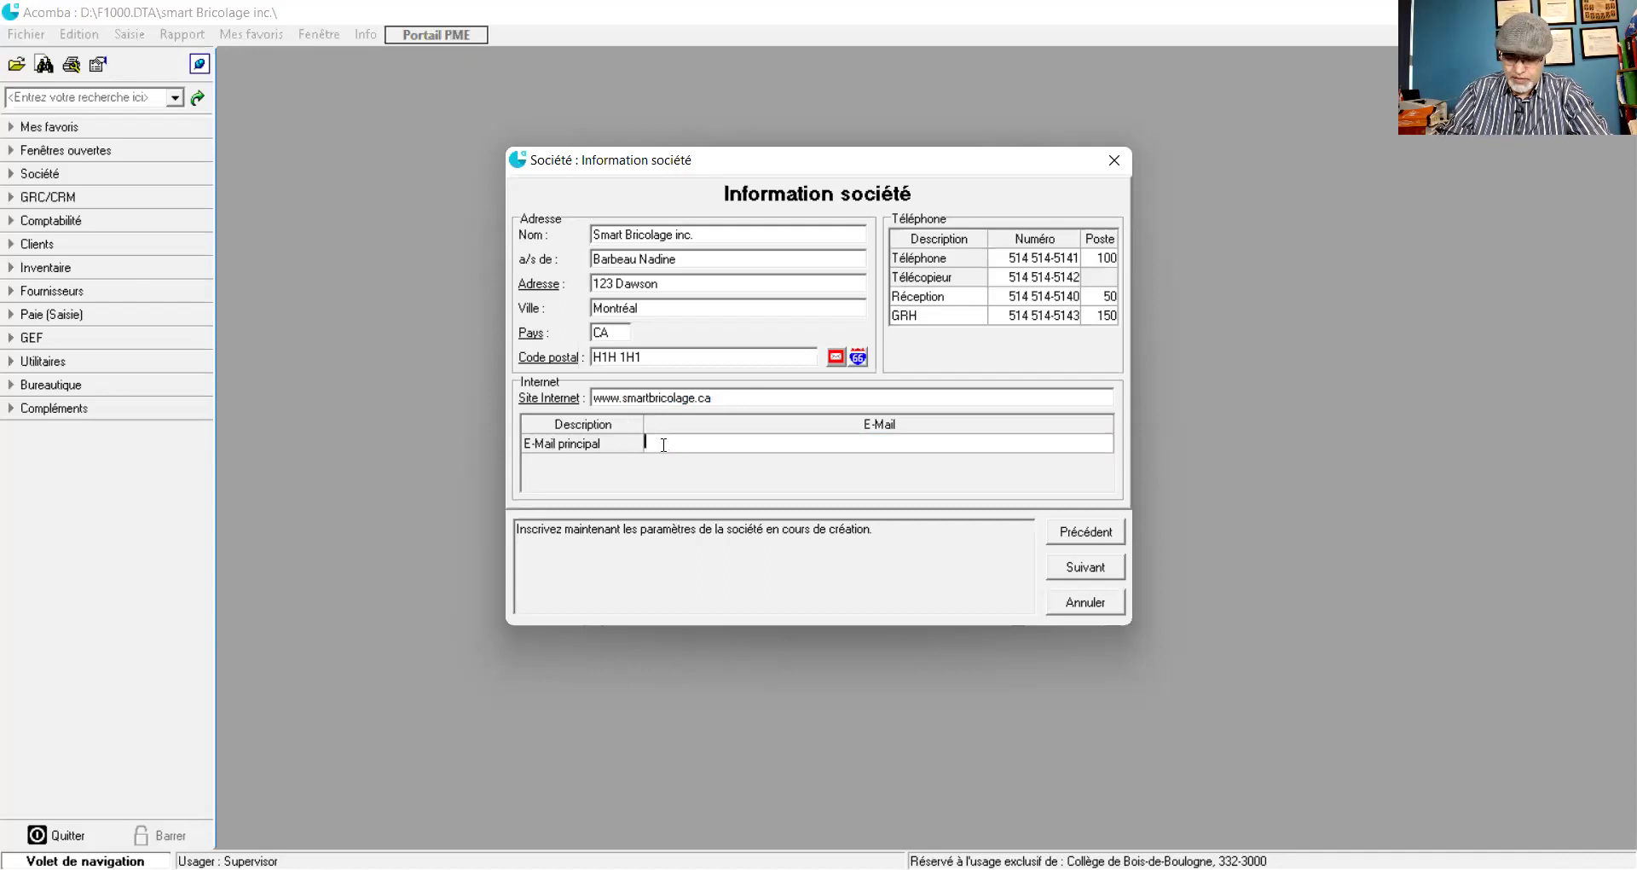
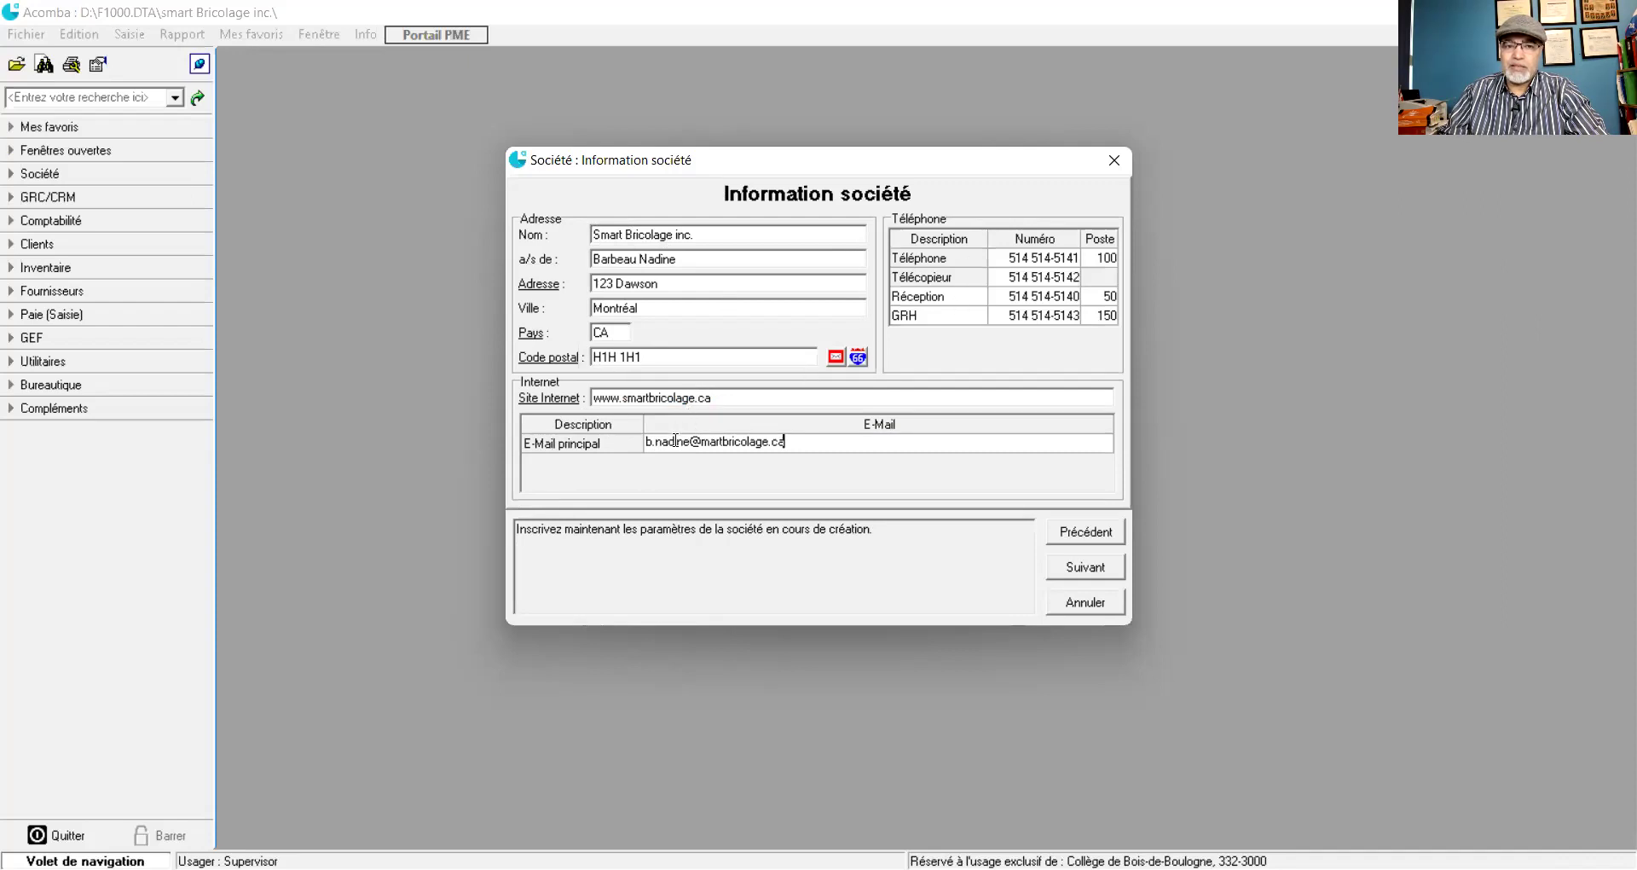
left_click(1077, 576)
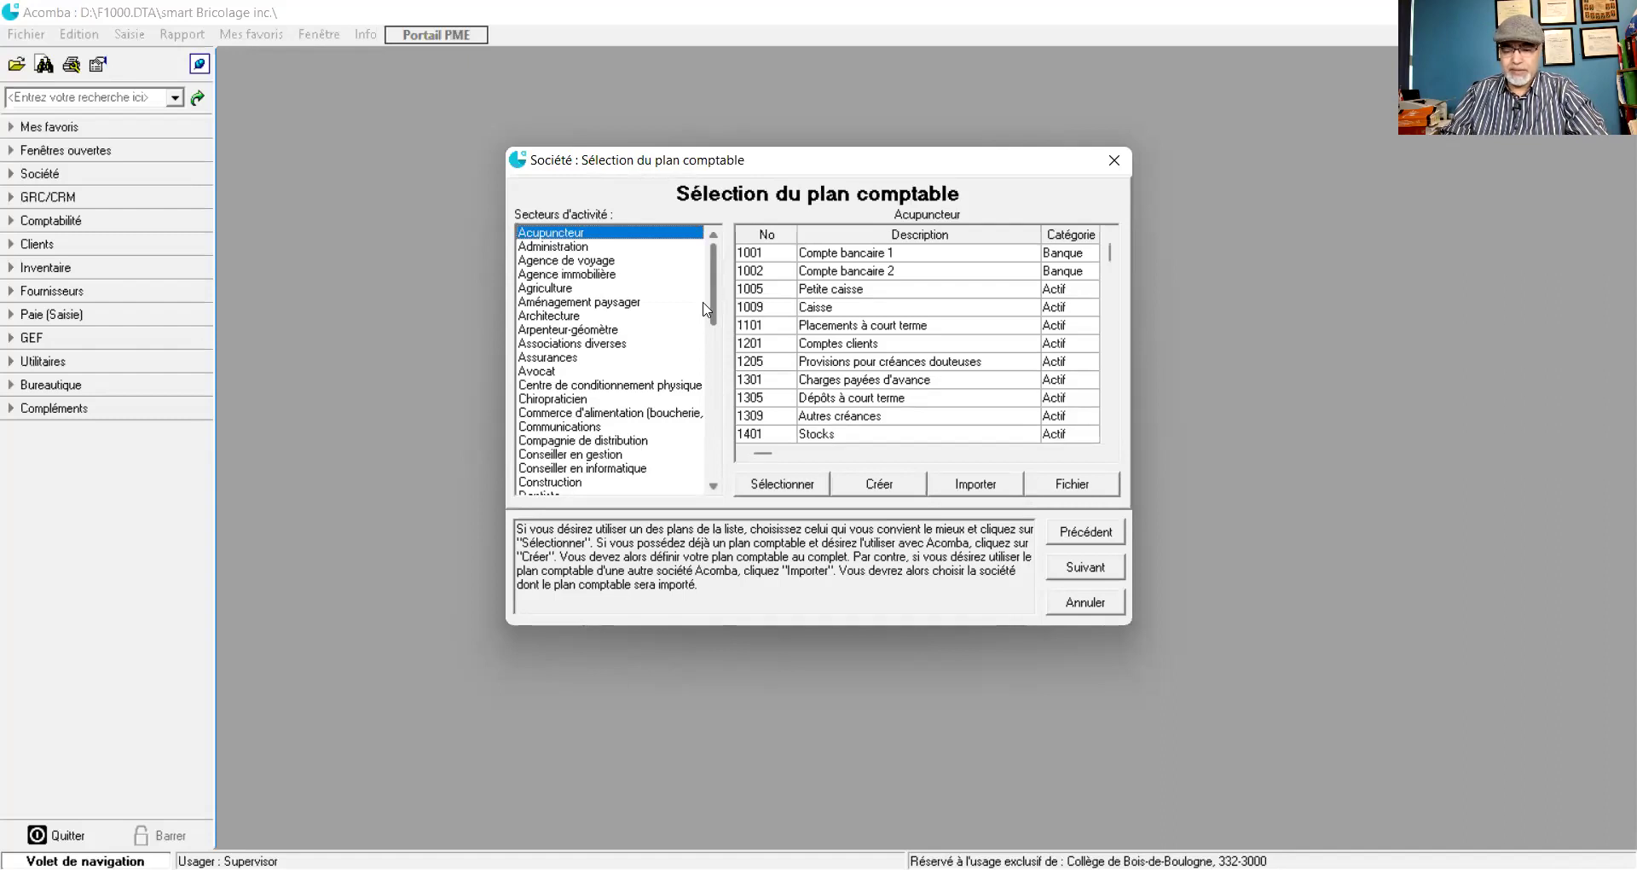
- Choose the Vente au détail sector's sample chart of accounts and accept it
scroll(588, 367, "down", 1)
scroll(589, 373, "down", 10)
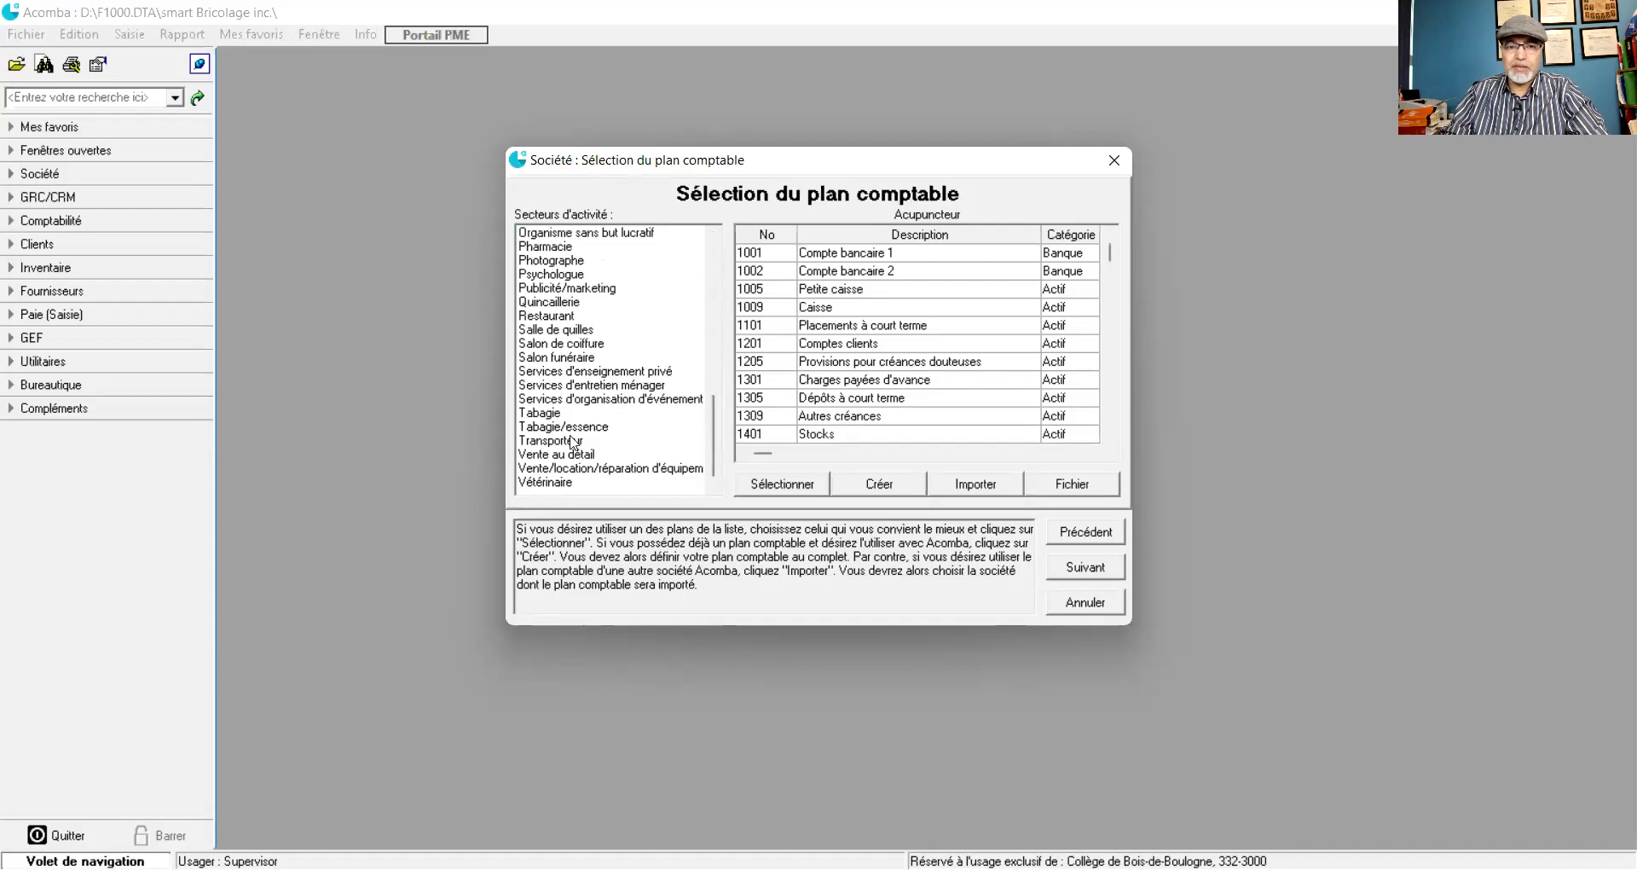
left_click(554, 457)
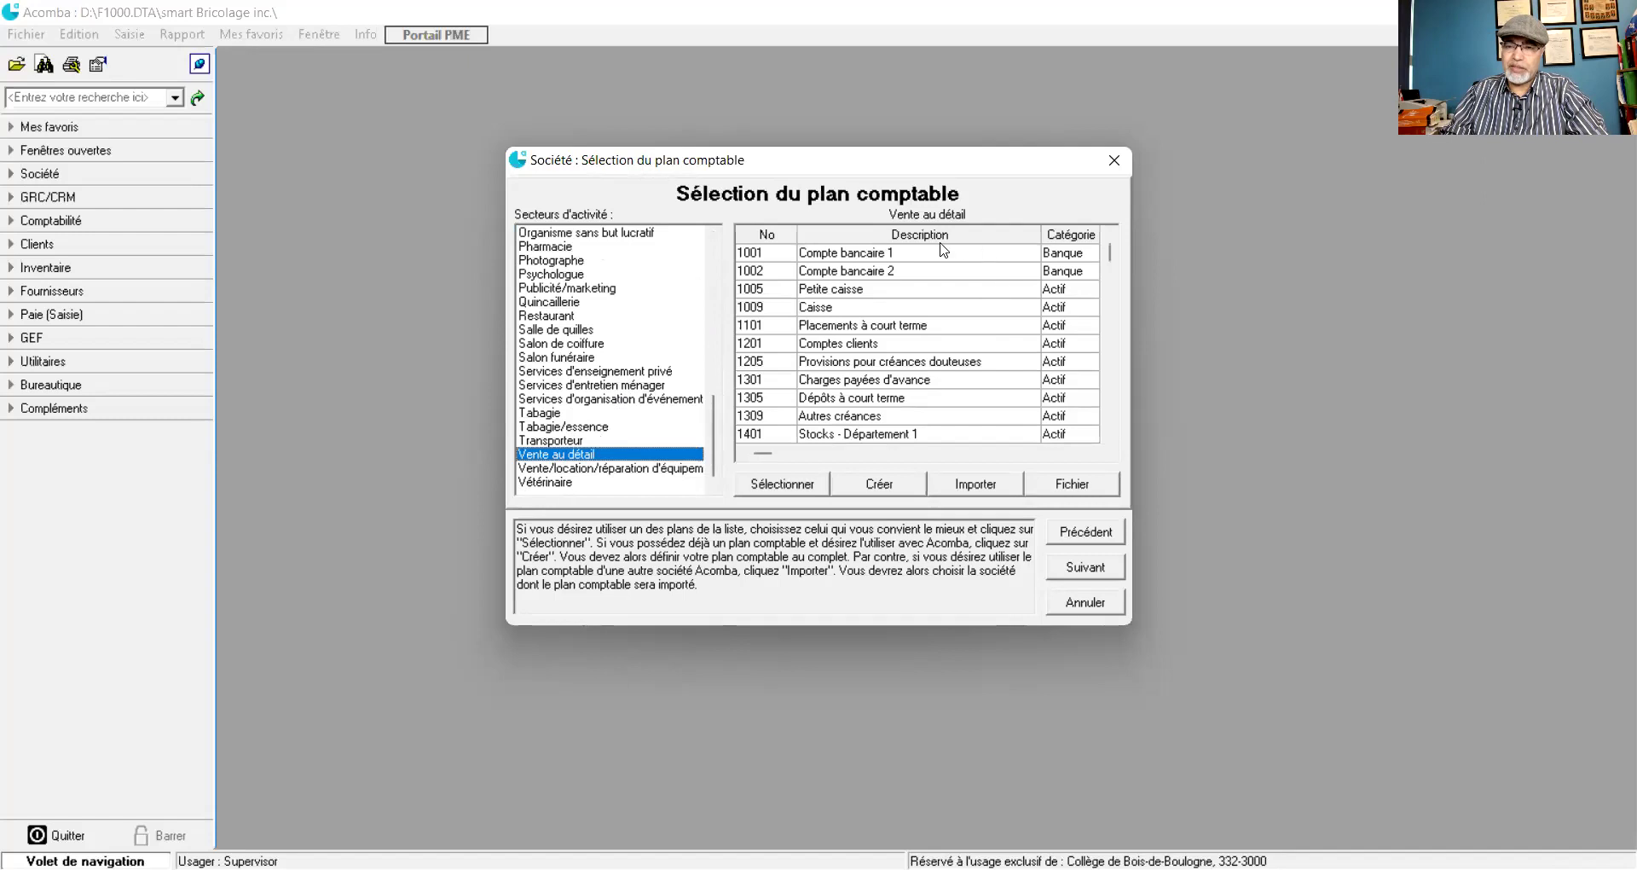
left_click(775, 483)
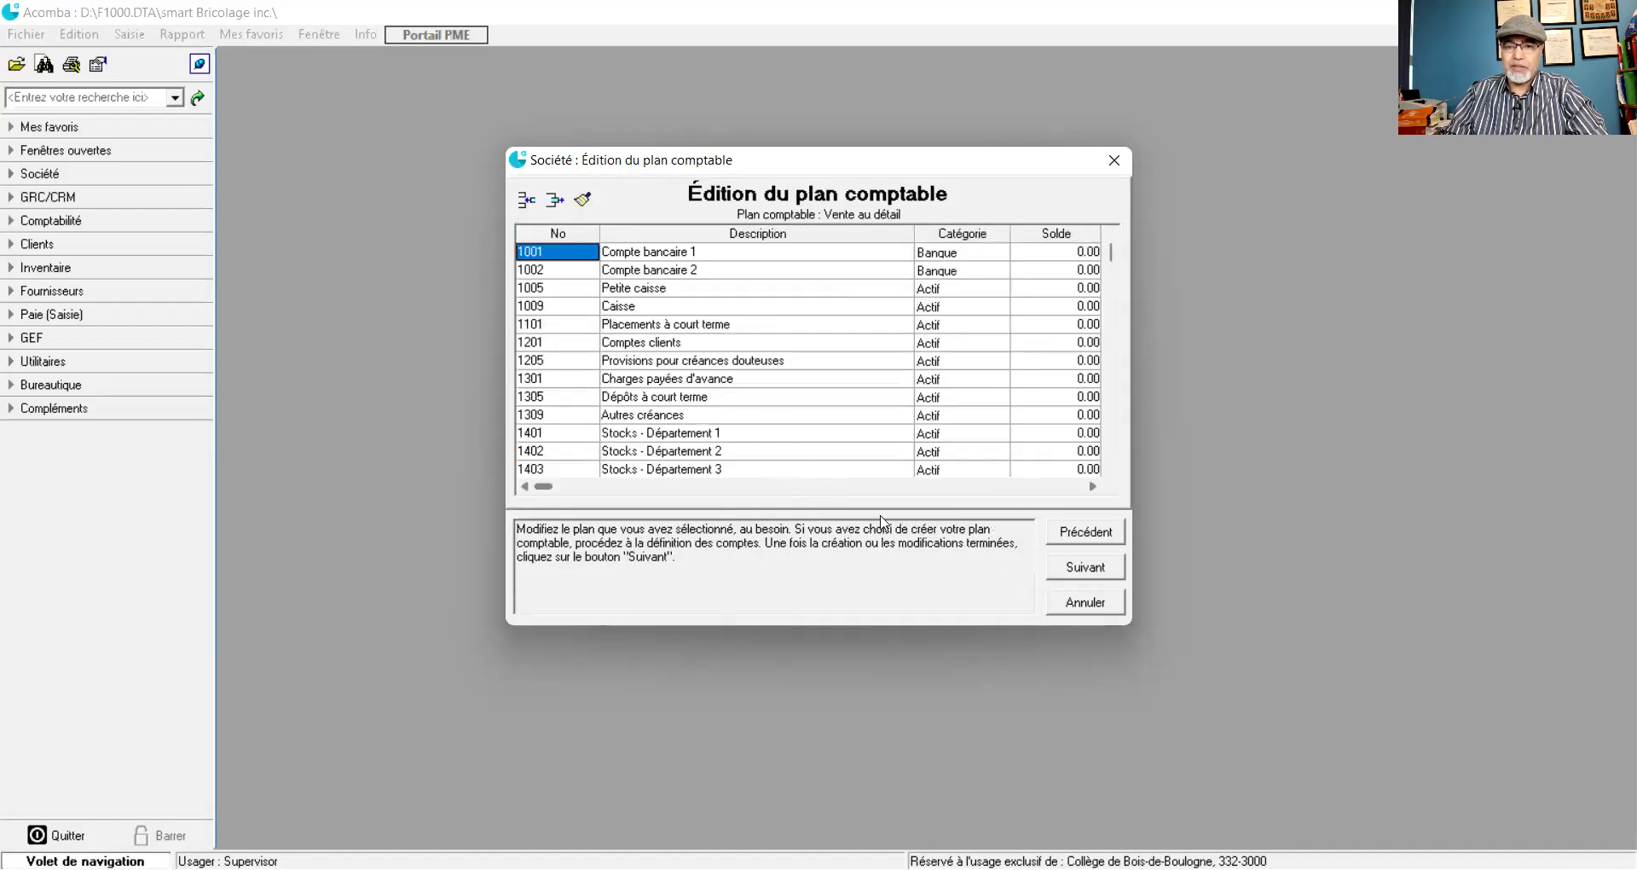
left_click(1078, 569)
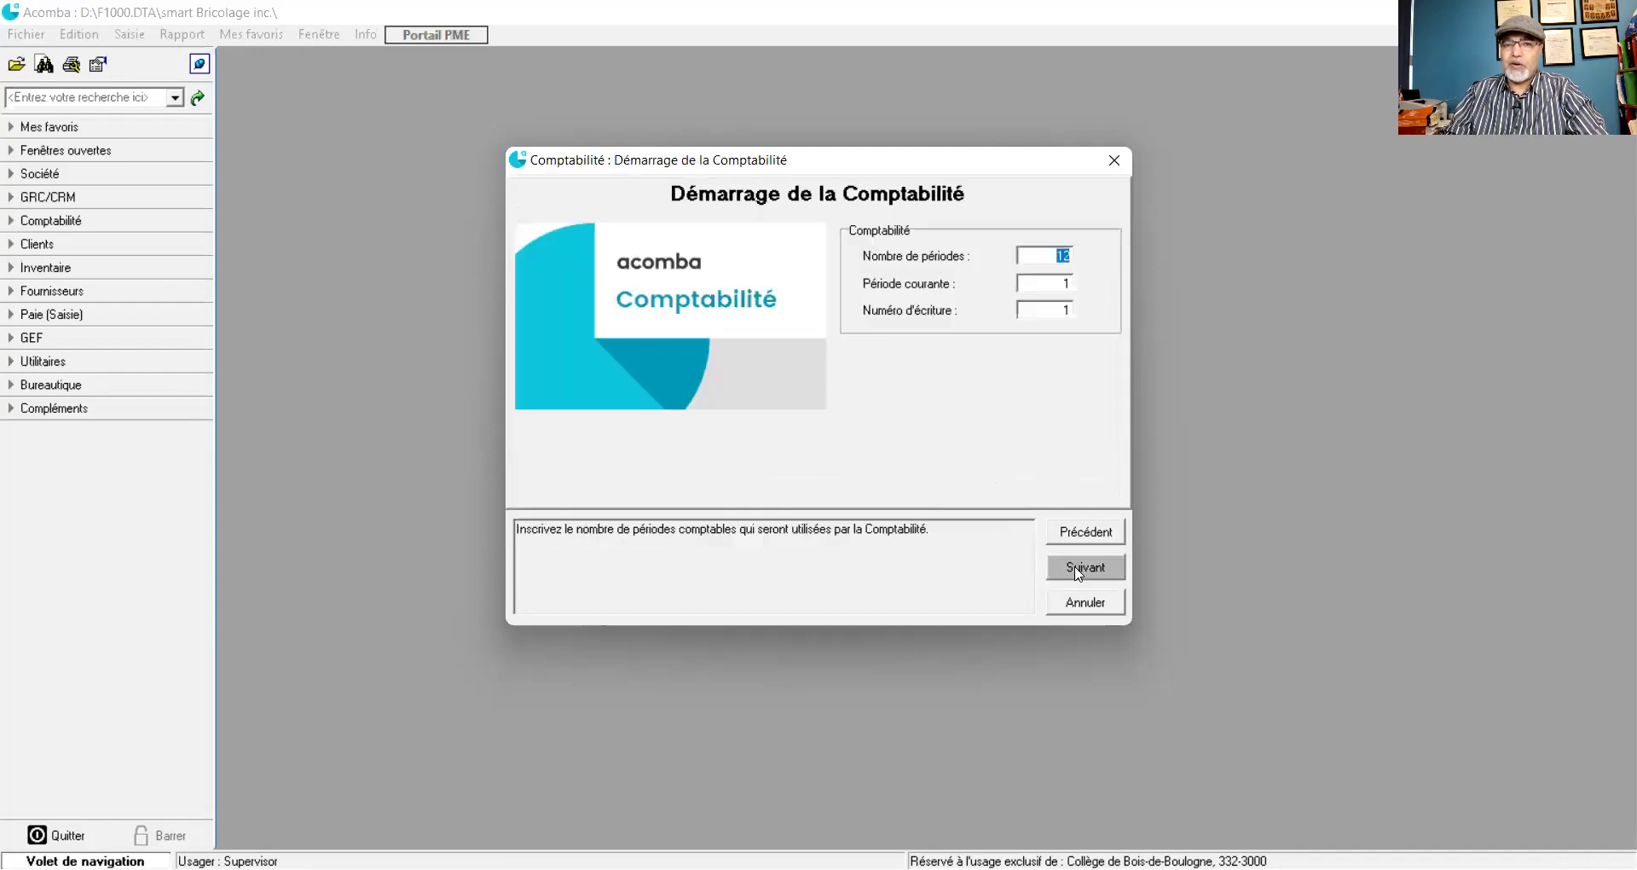
- Accept the default accounting period settings, start payroll setup, and view its CSST options
left_click(1078, 569)
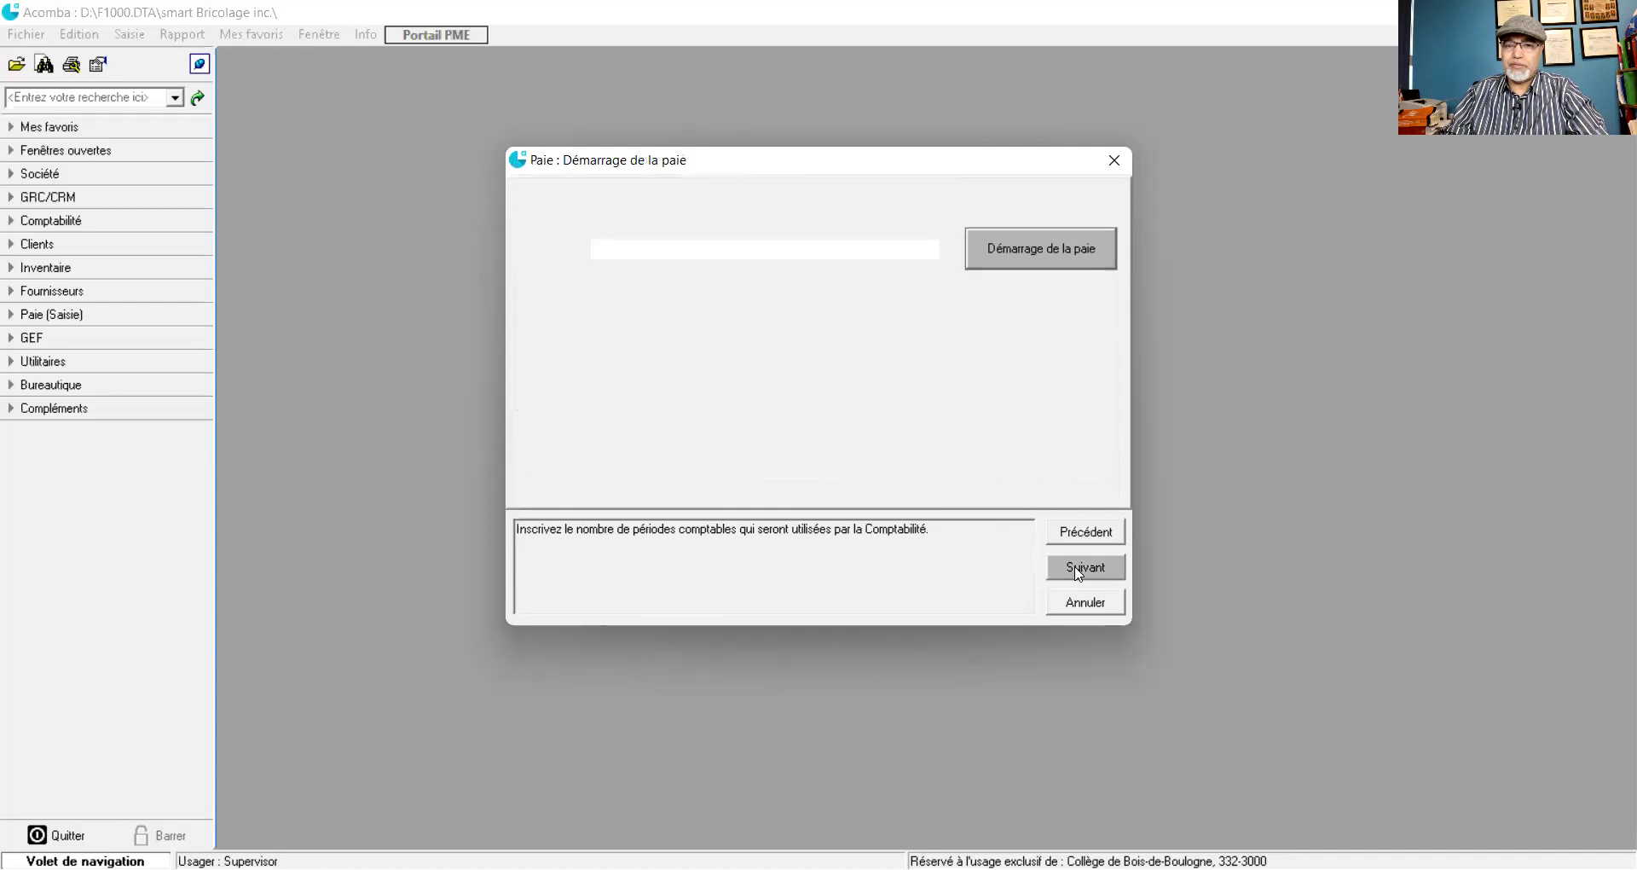
left_click(1079, 570)
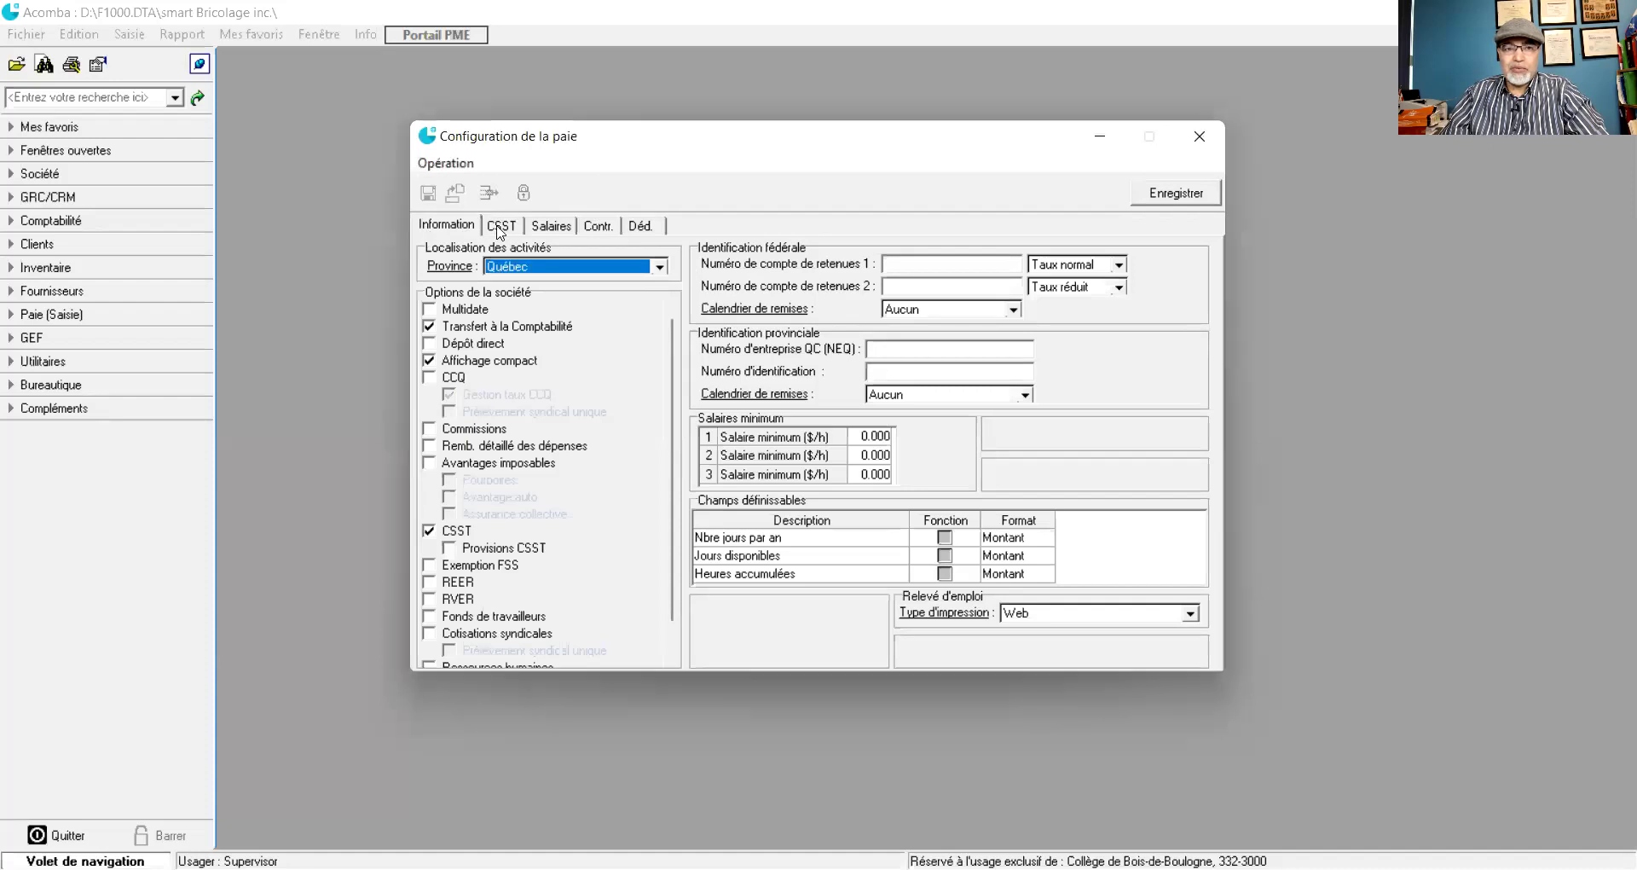
left_click(500, 227)
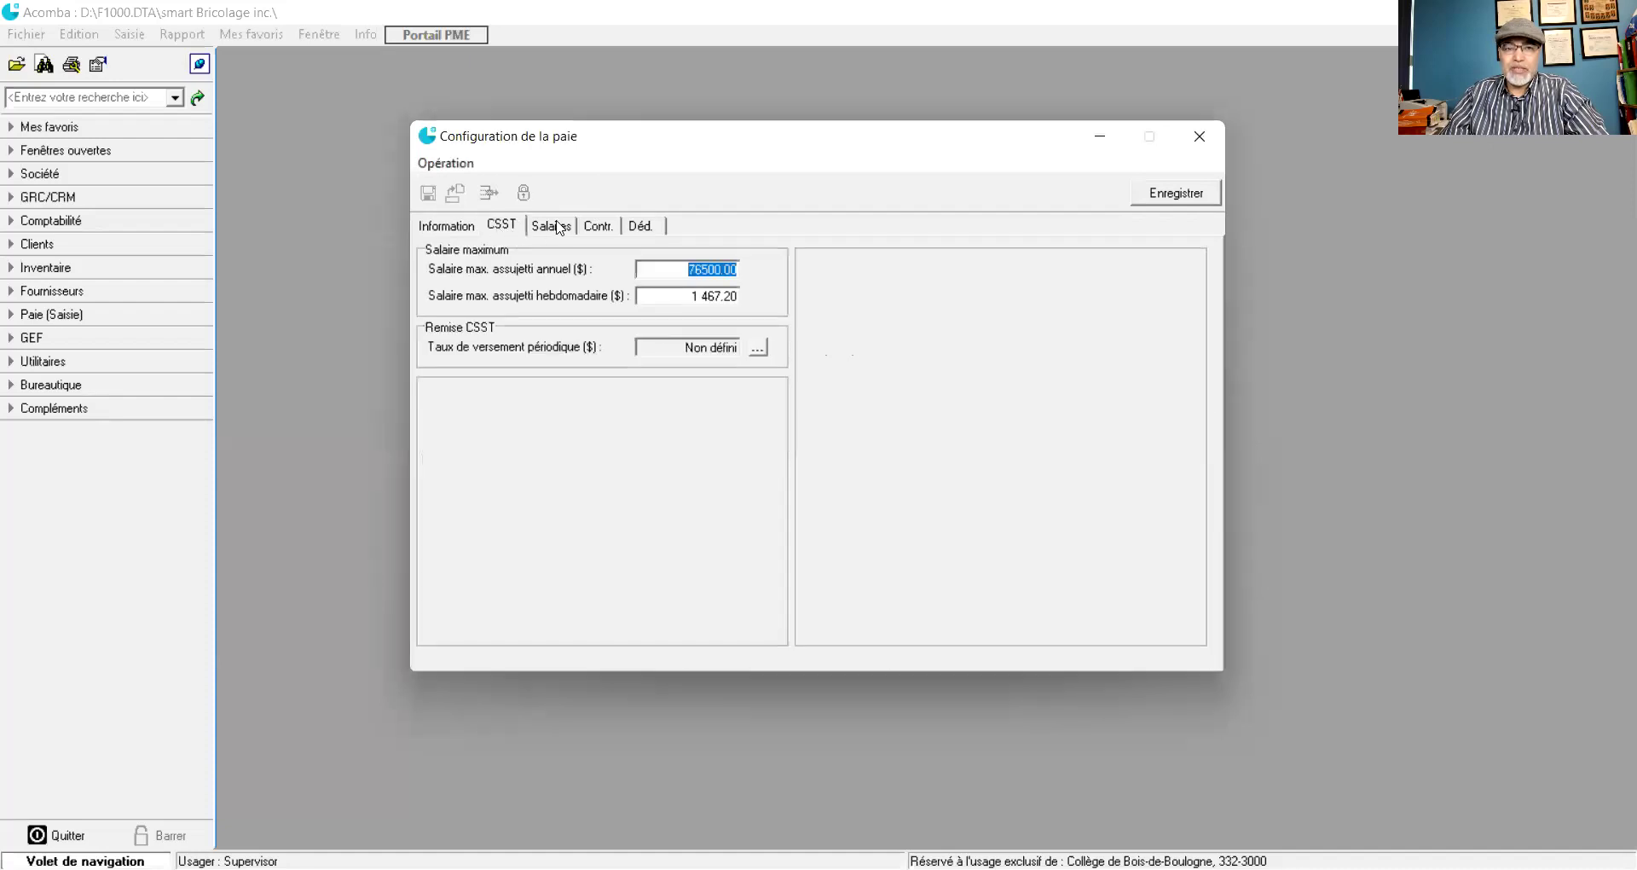
- Browse the salary, contribution and deduction tabs, then return to Information and open the province list
left_click(558, 226)
left_click(599, 229)
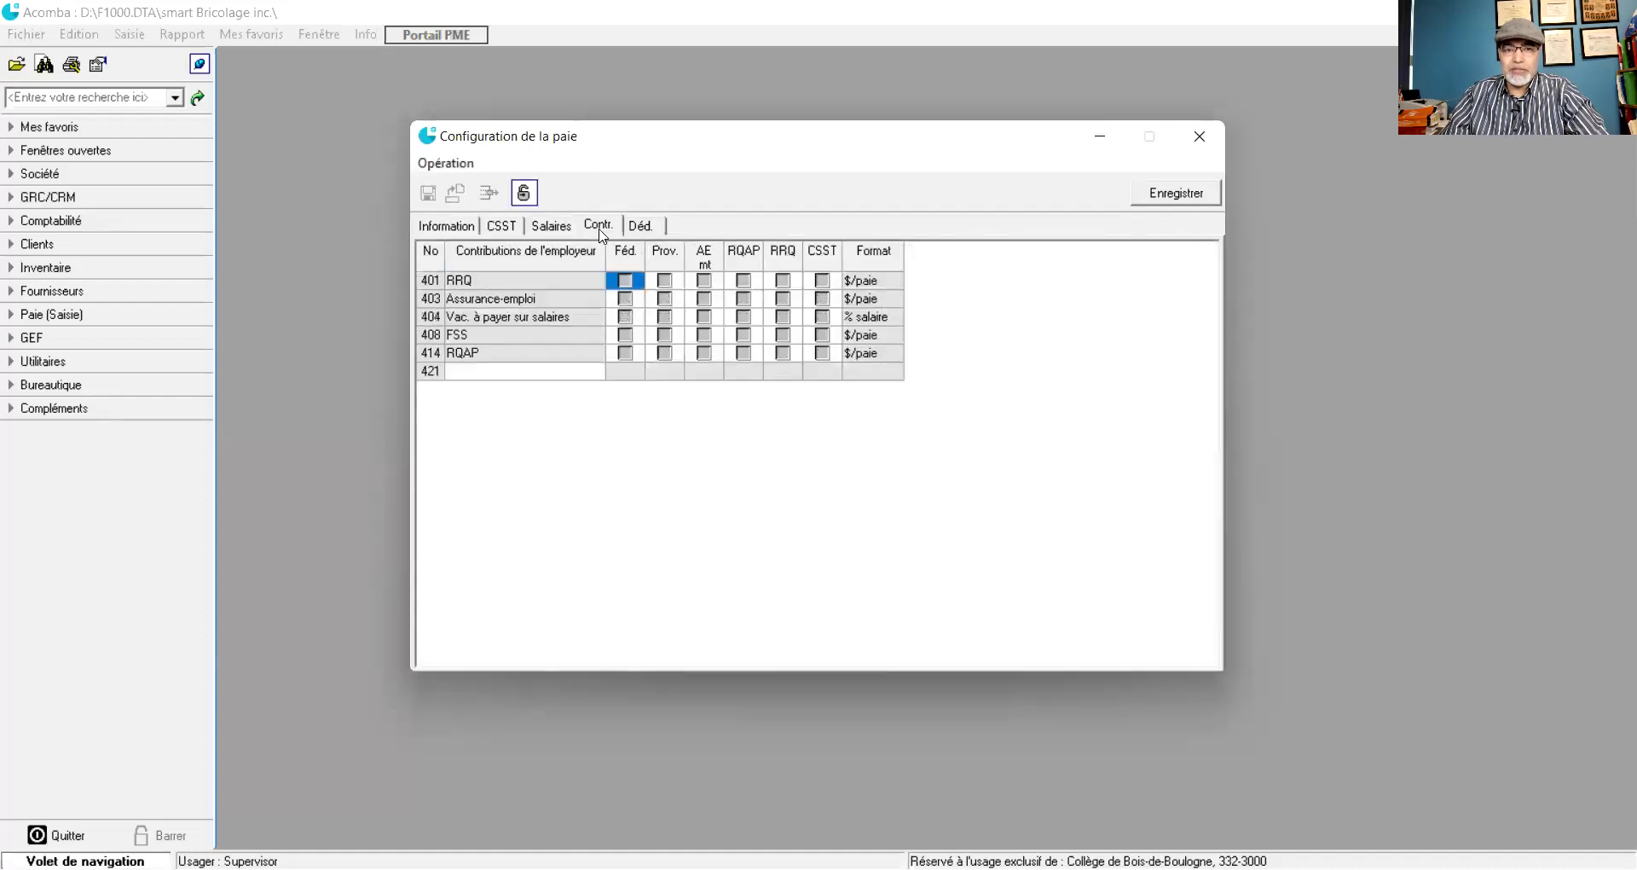
left_click(646, 229)
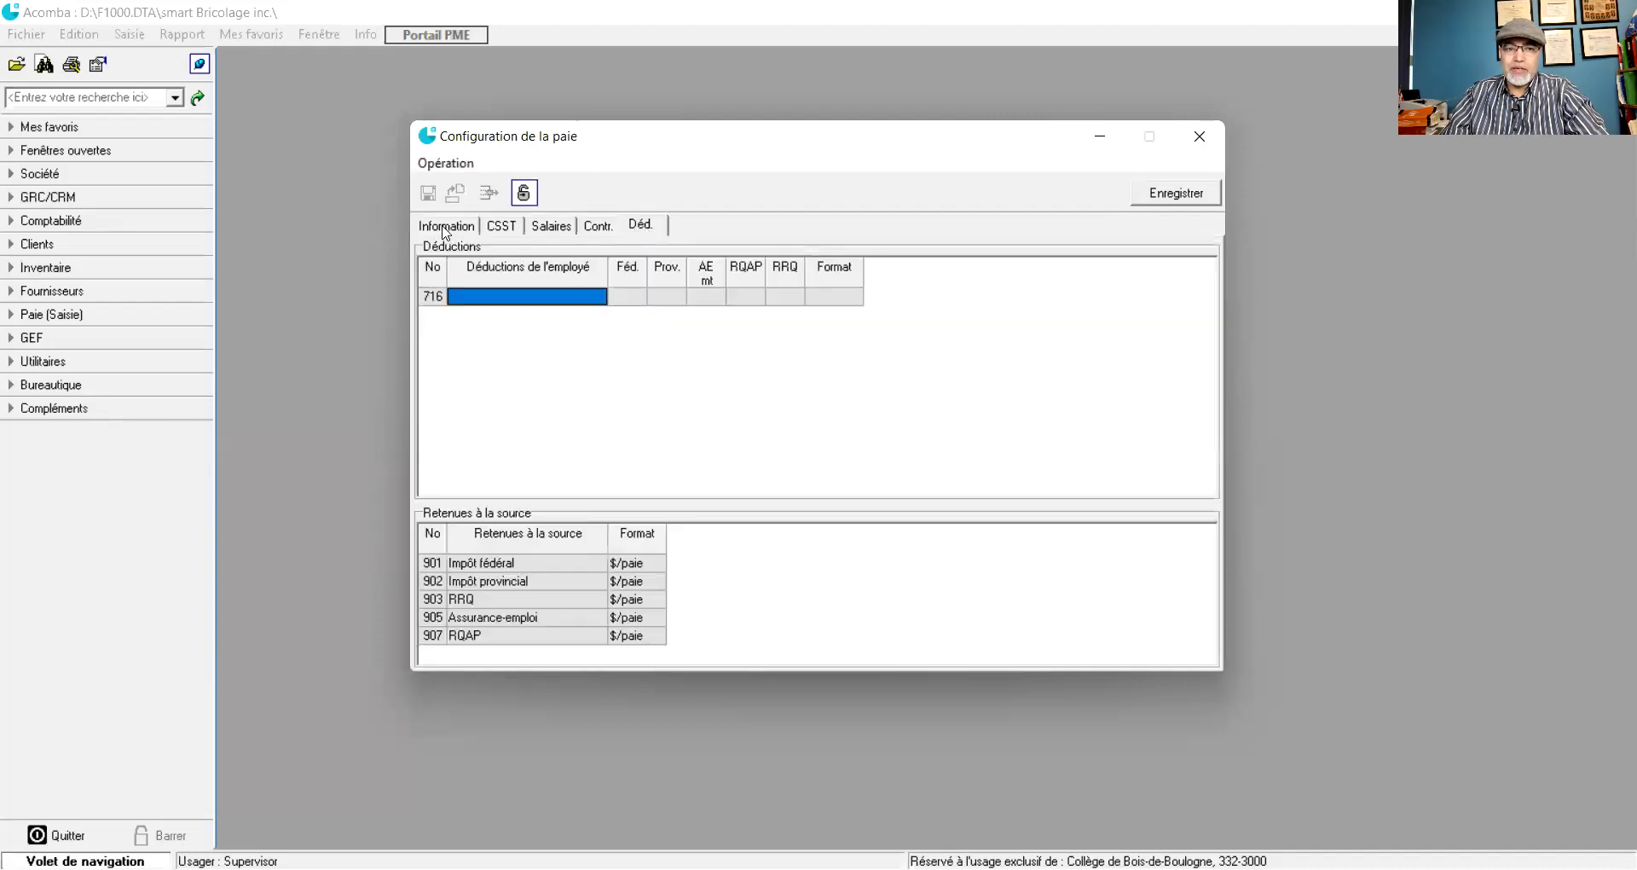
left_click(445, 229)
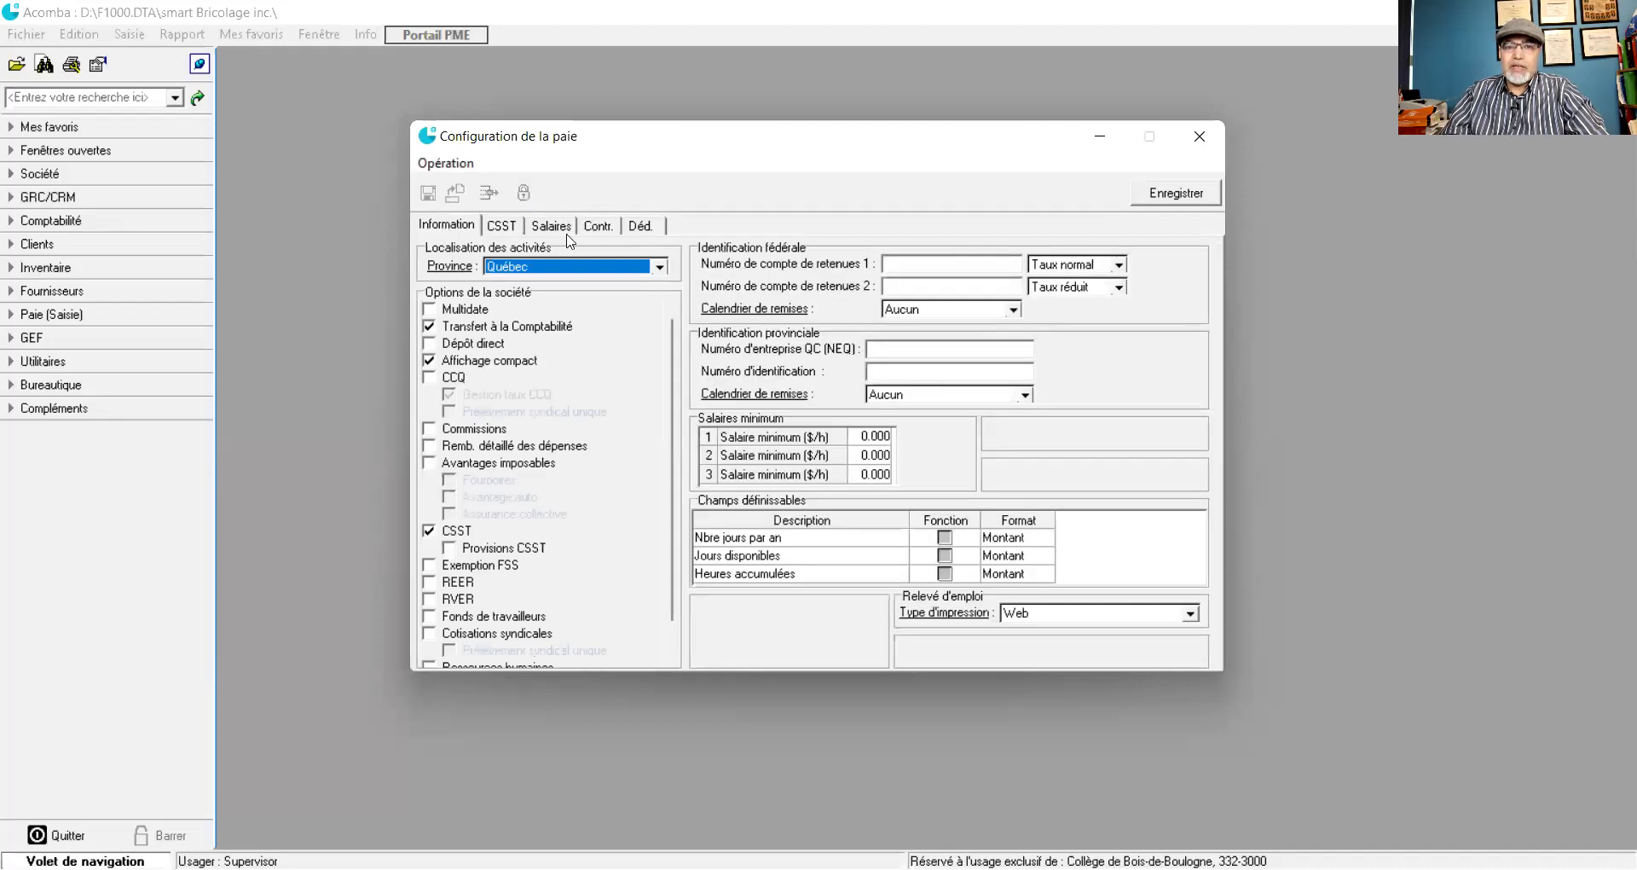
left_click(597, 236)
left_click(641, 228)
left_click(604, 235)
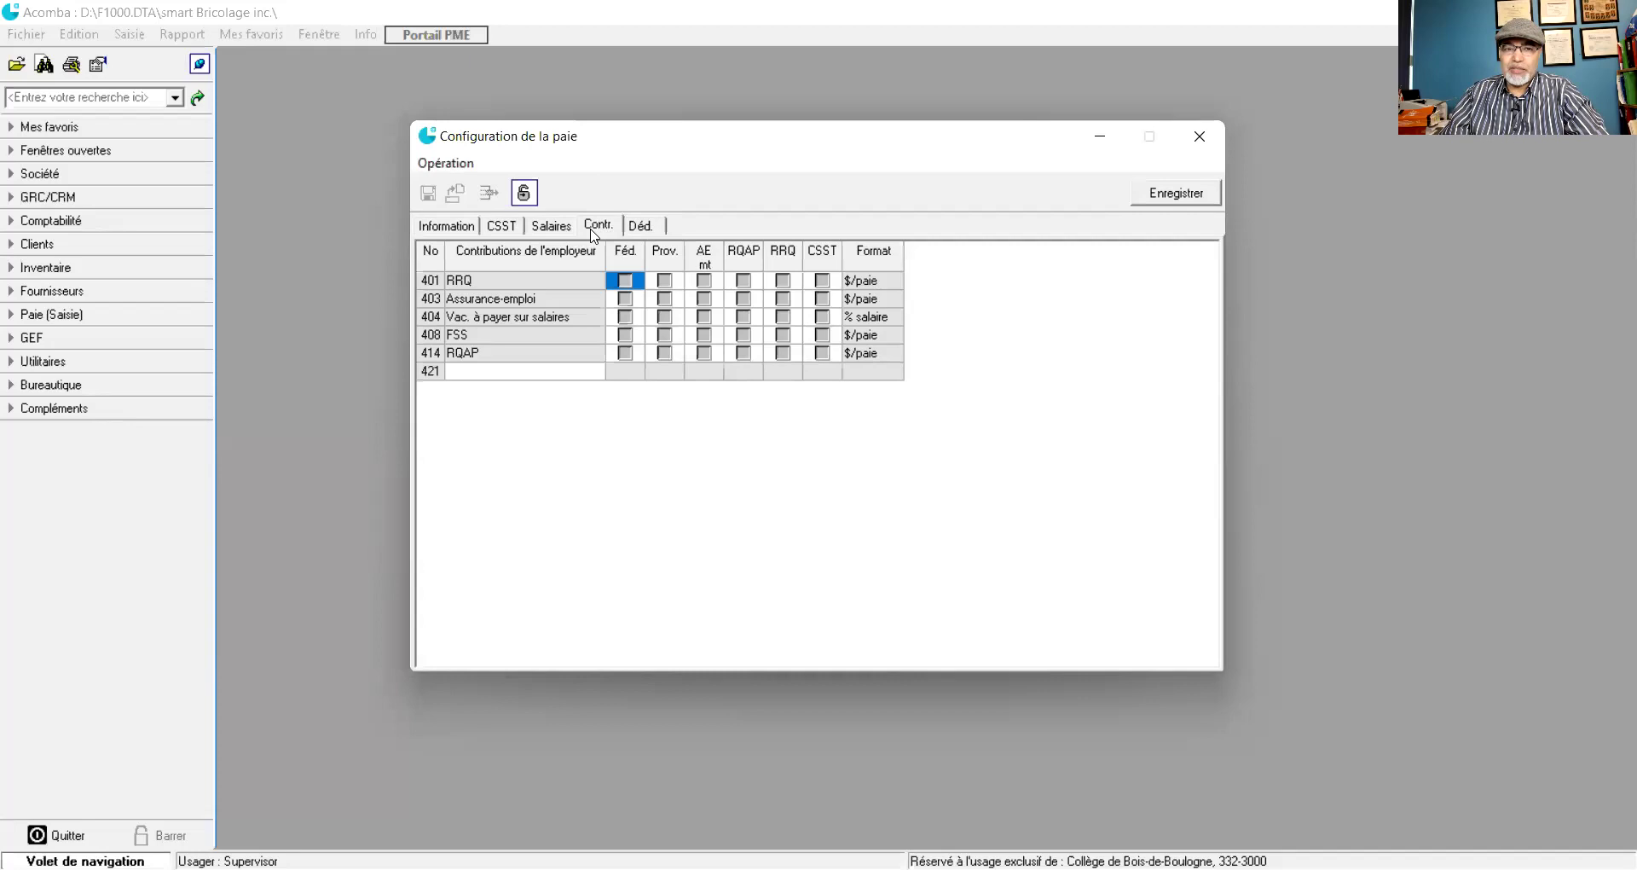
left_click(643, 227)
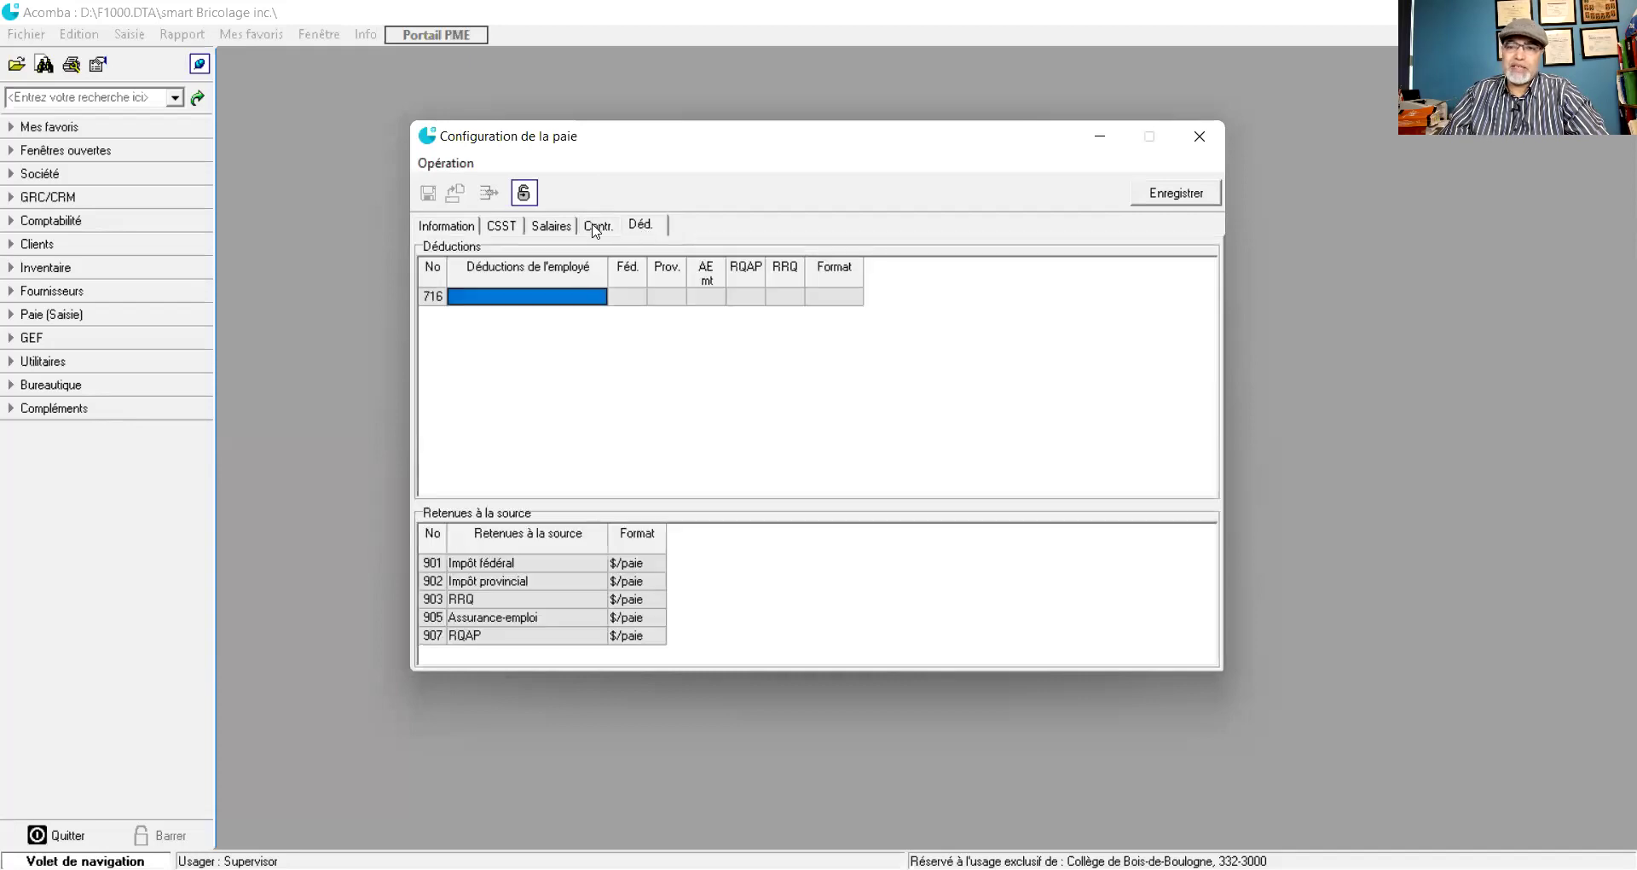
left_click(596, 230)
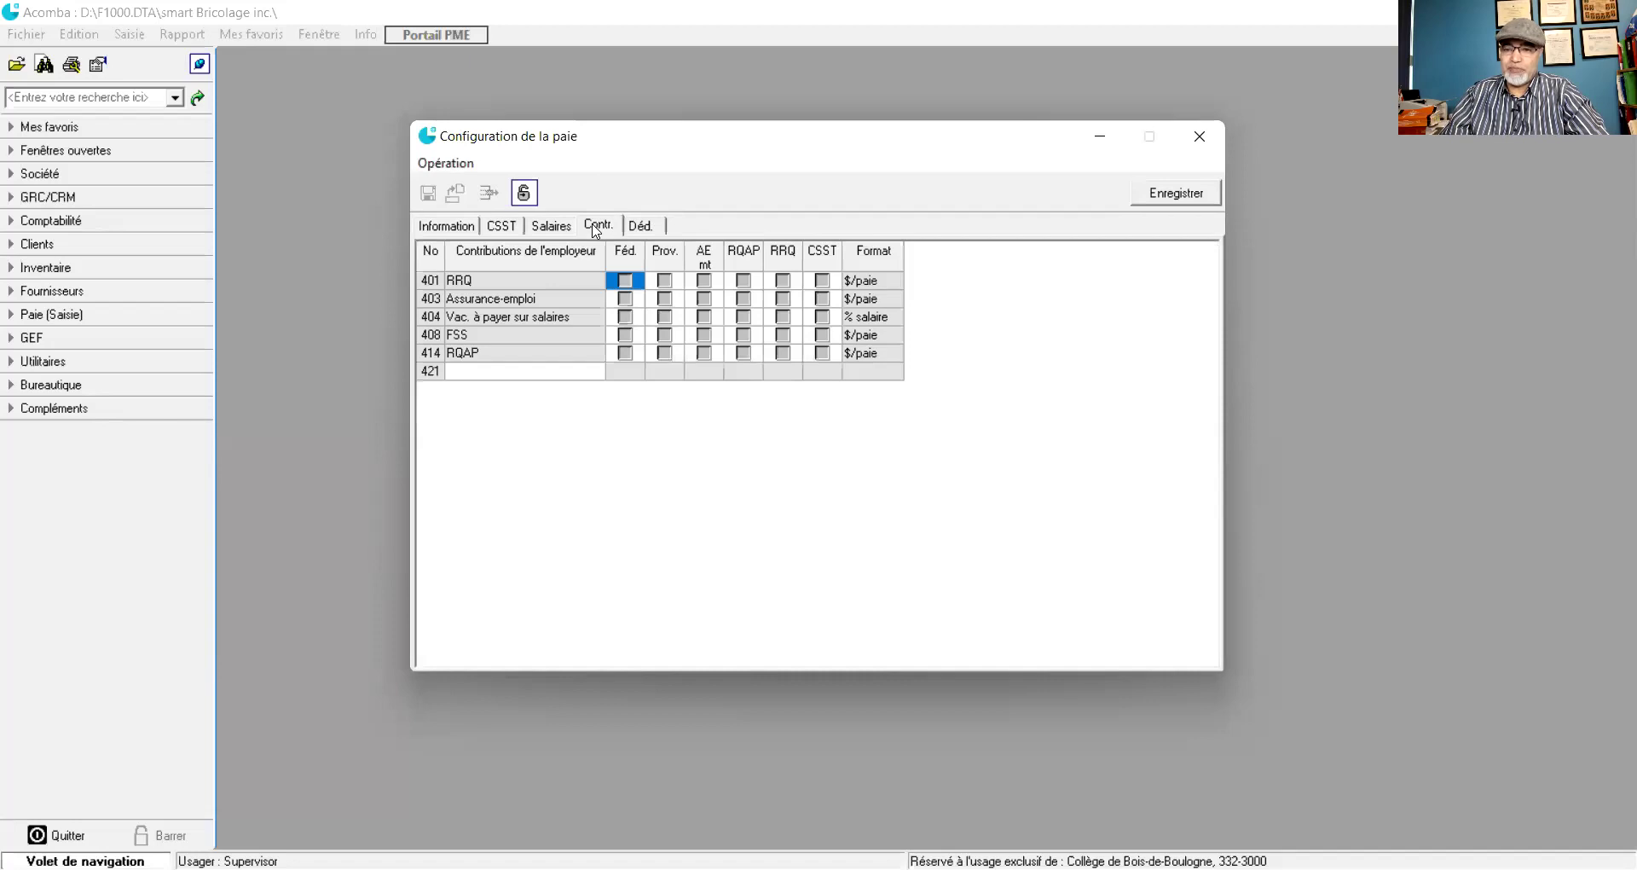
left_click(441, 228)
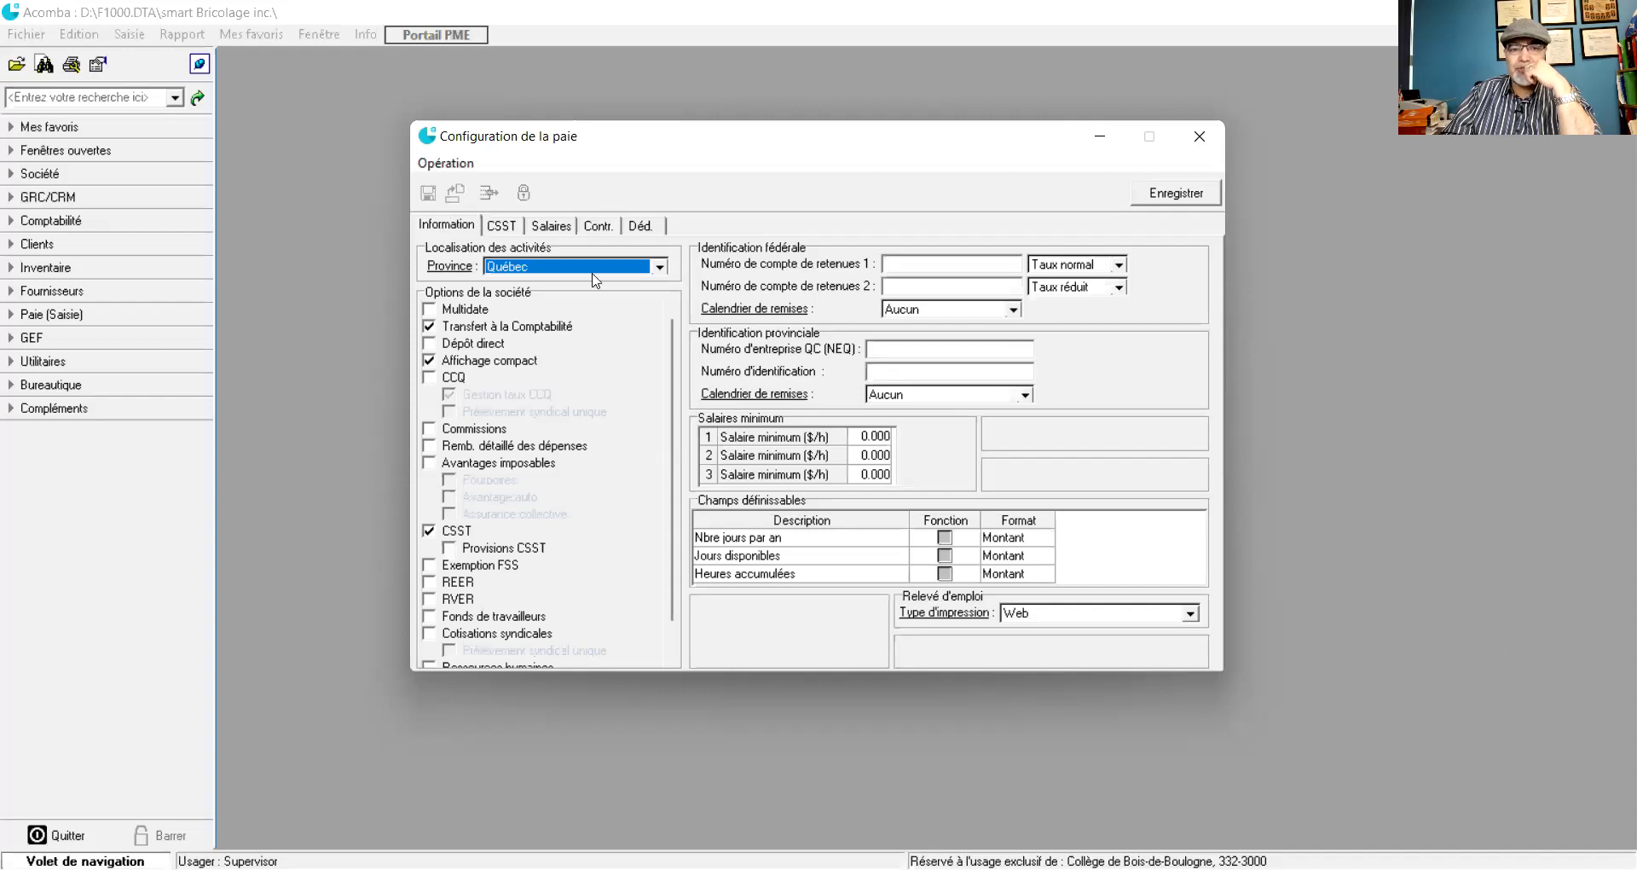
left_click(658, 267)
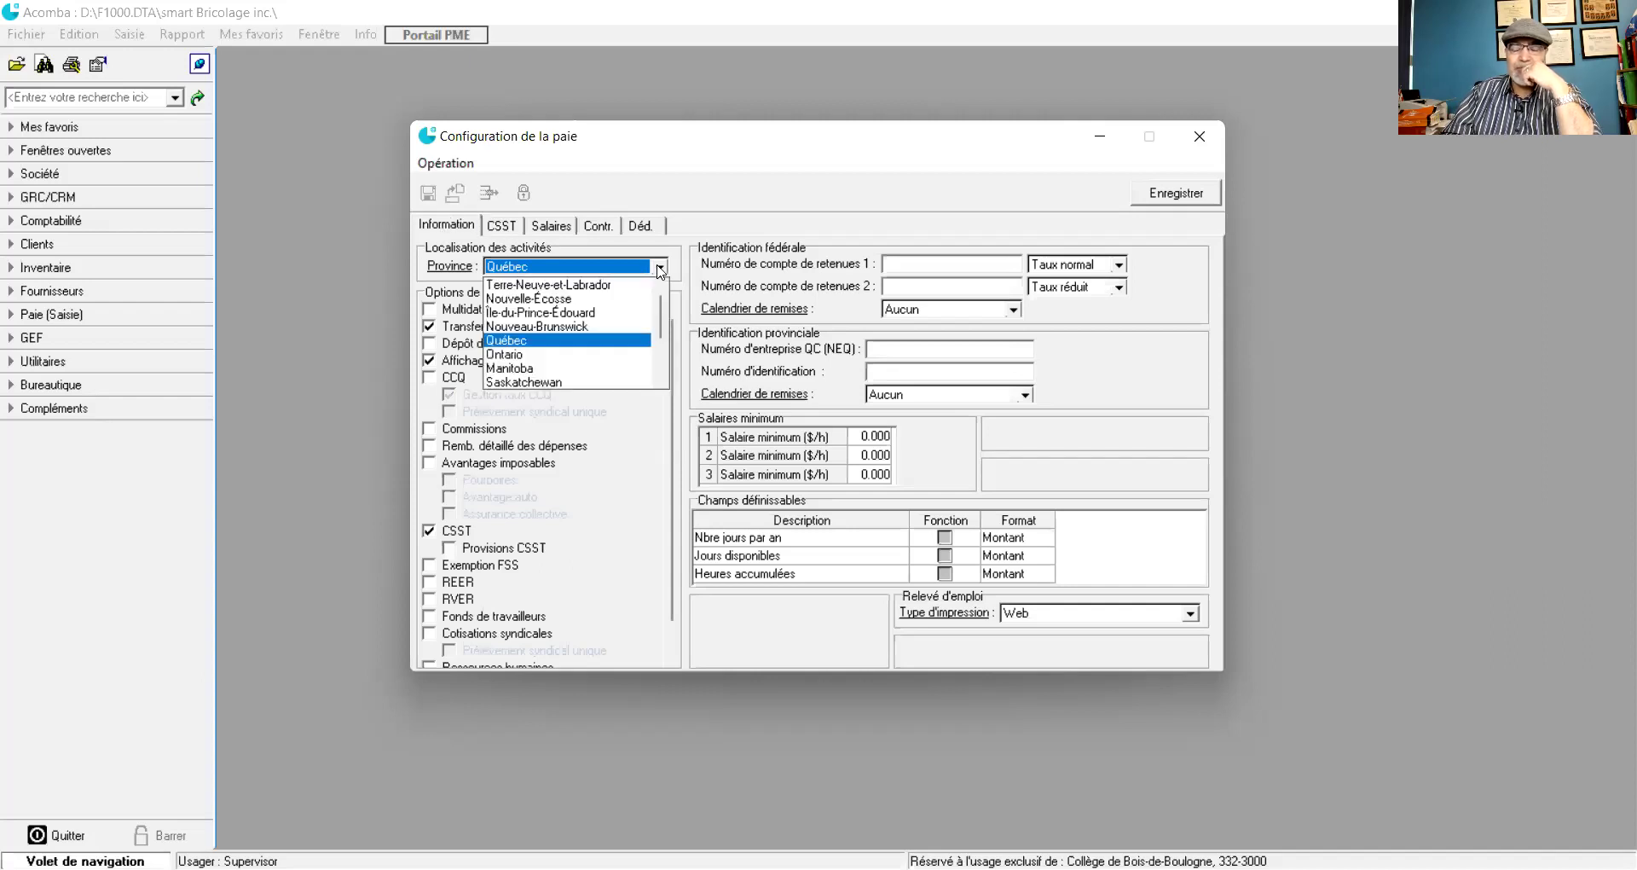
left_click(526, 341)
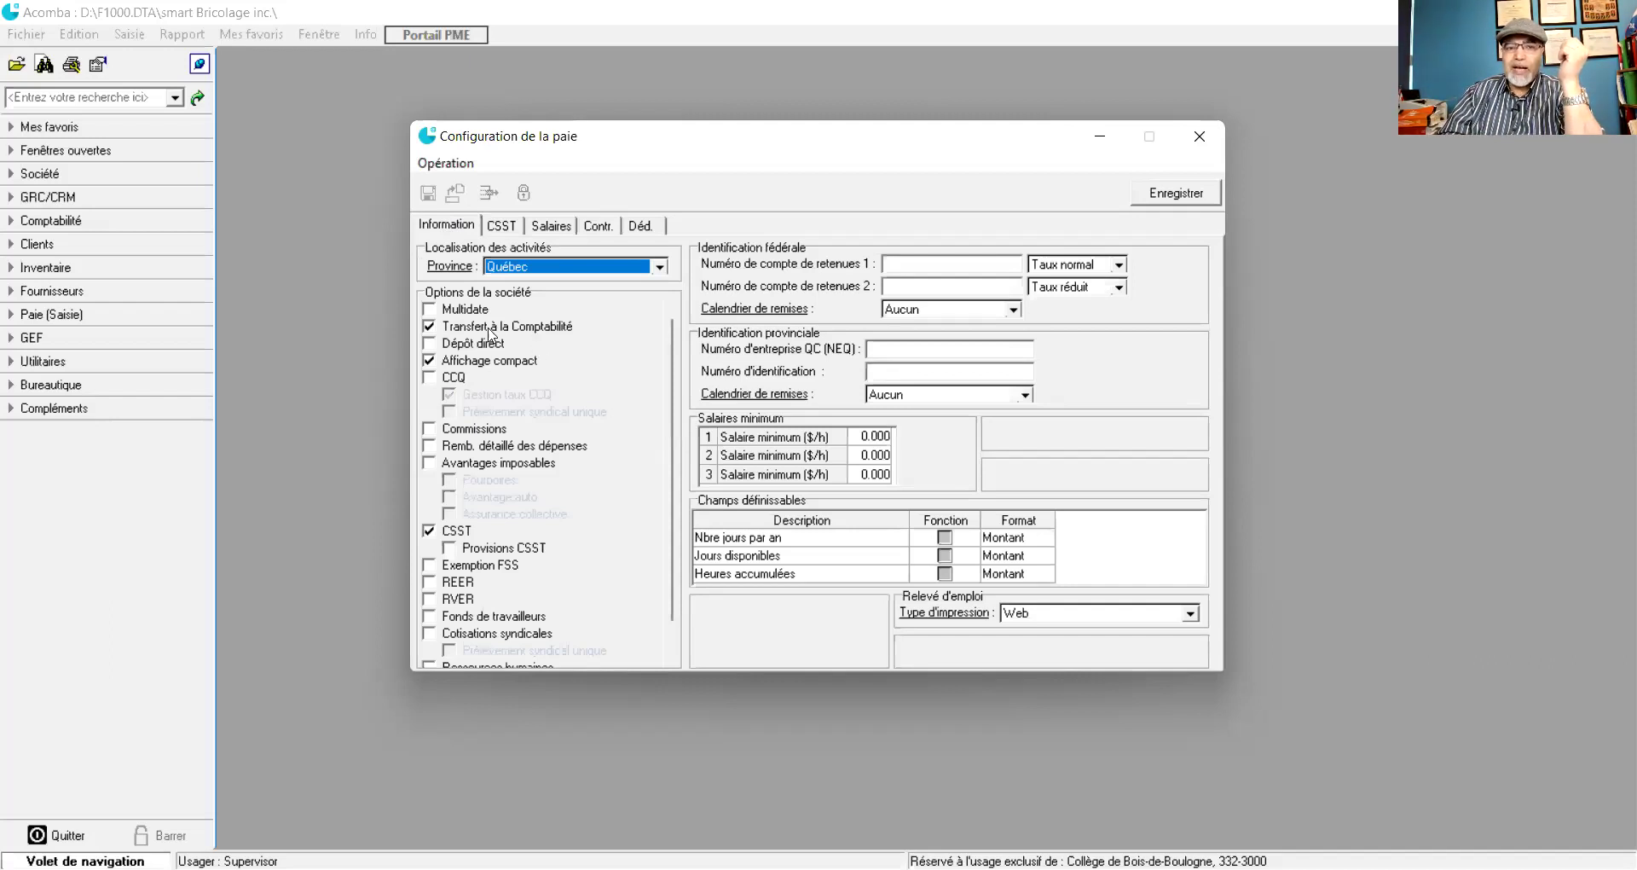
left_click(432, 328)
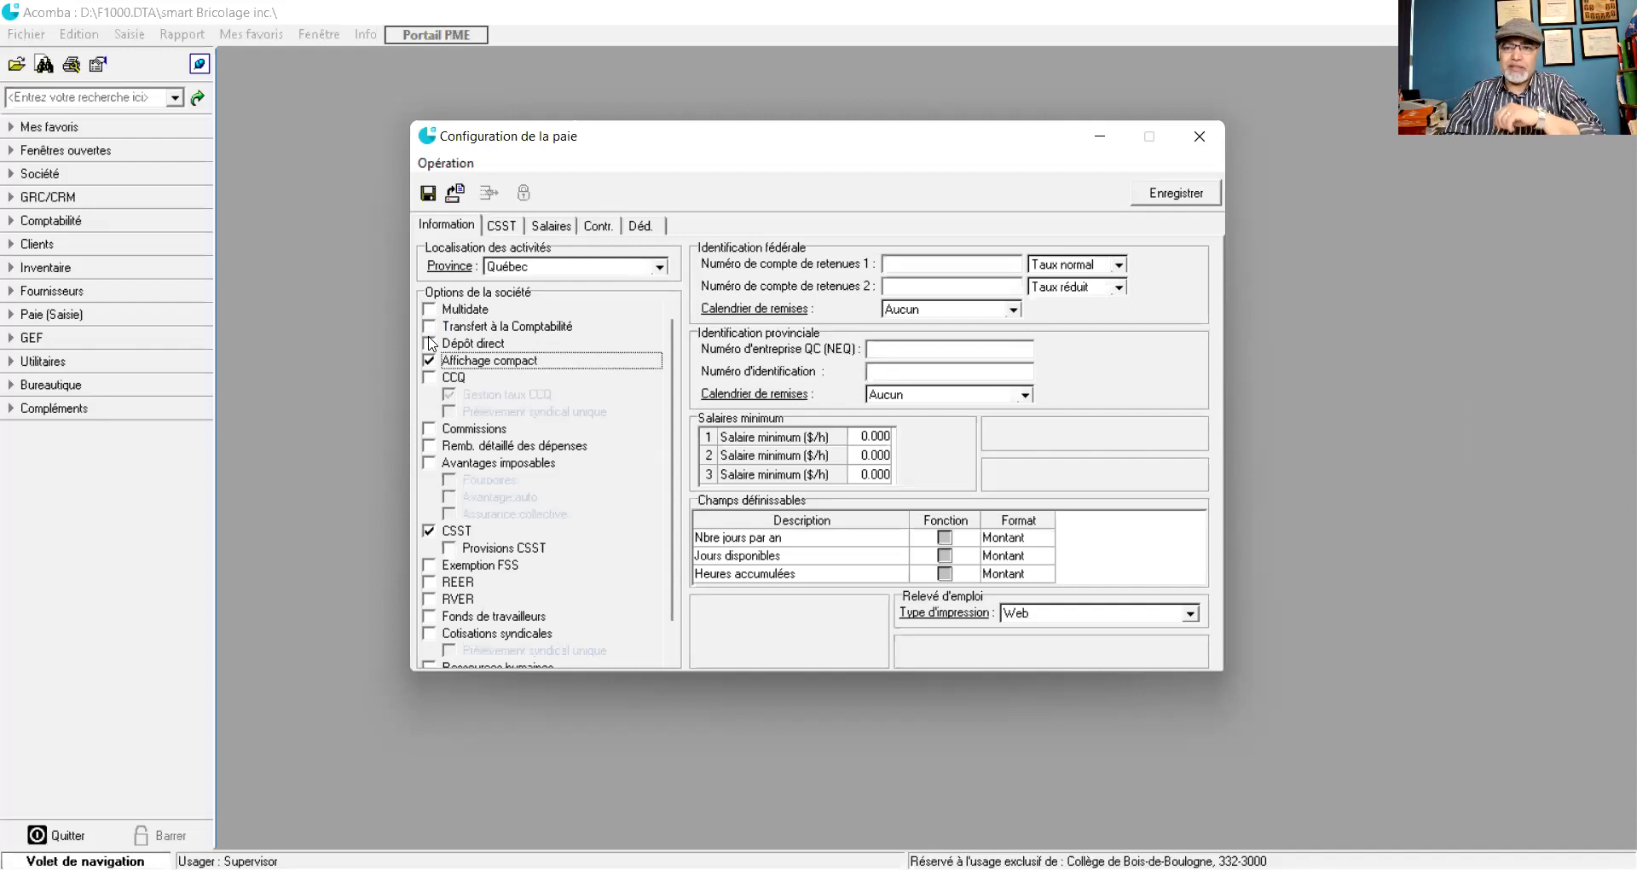
left_click(432, 331)
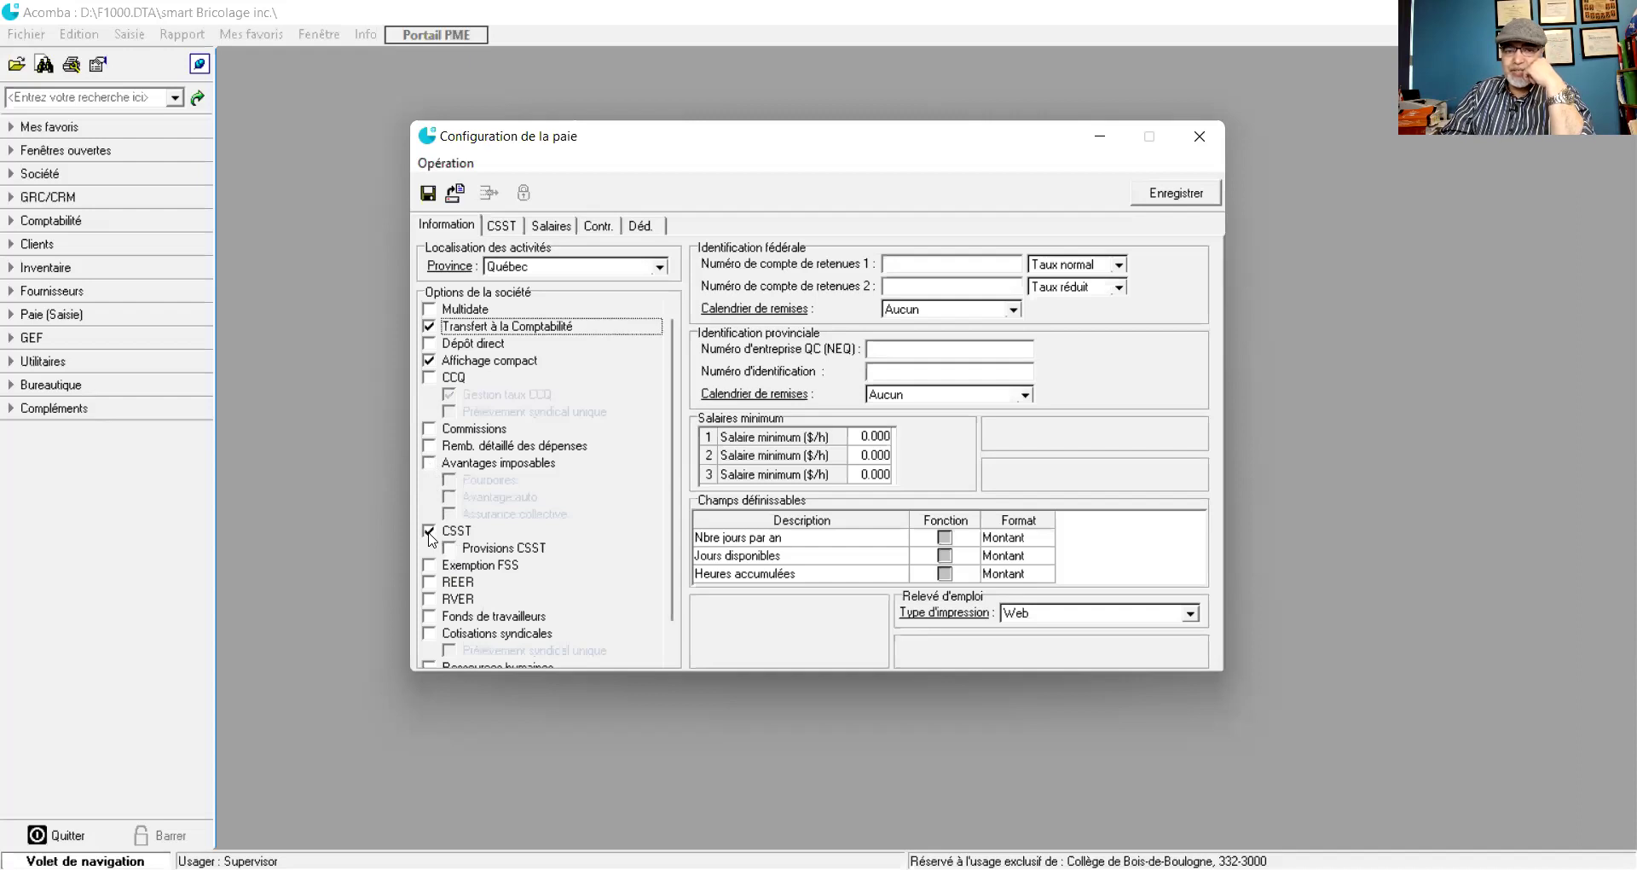
left_click(448, 548)
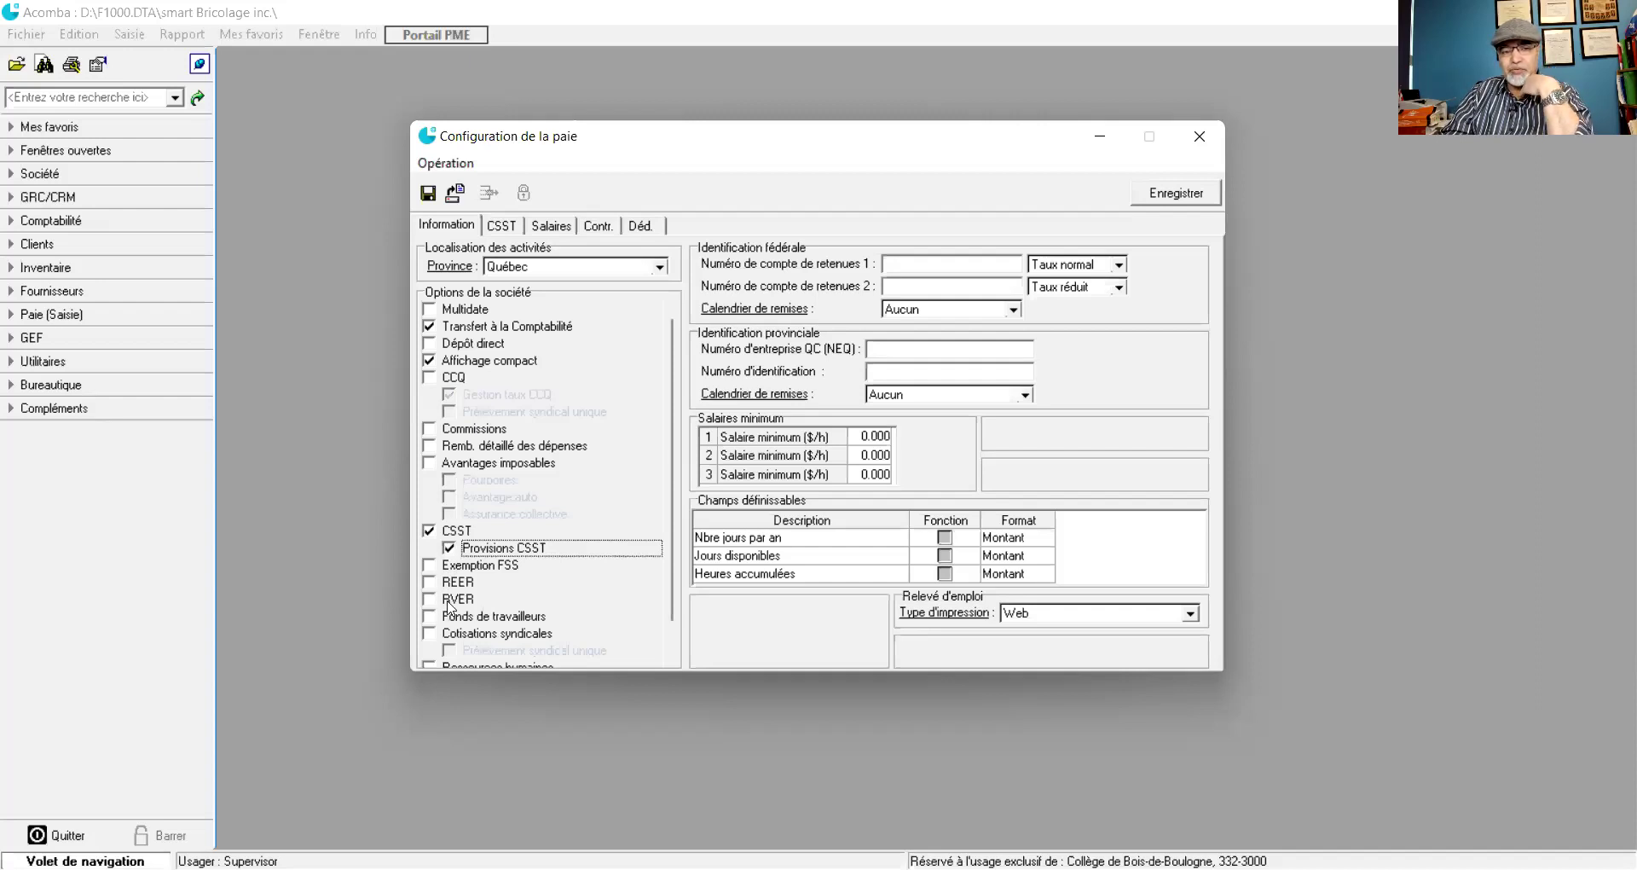
- Scroll the Options de la société list down to its last options
scroll(450, 607, "down", 1)
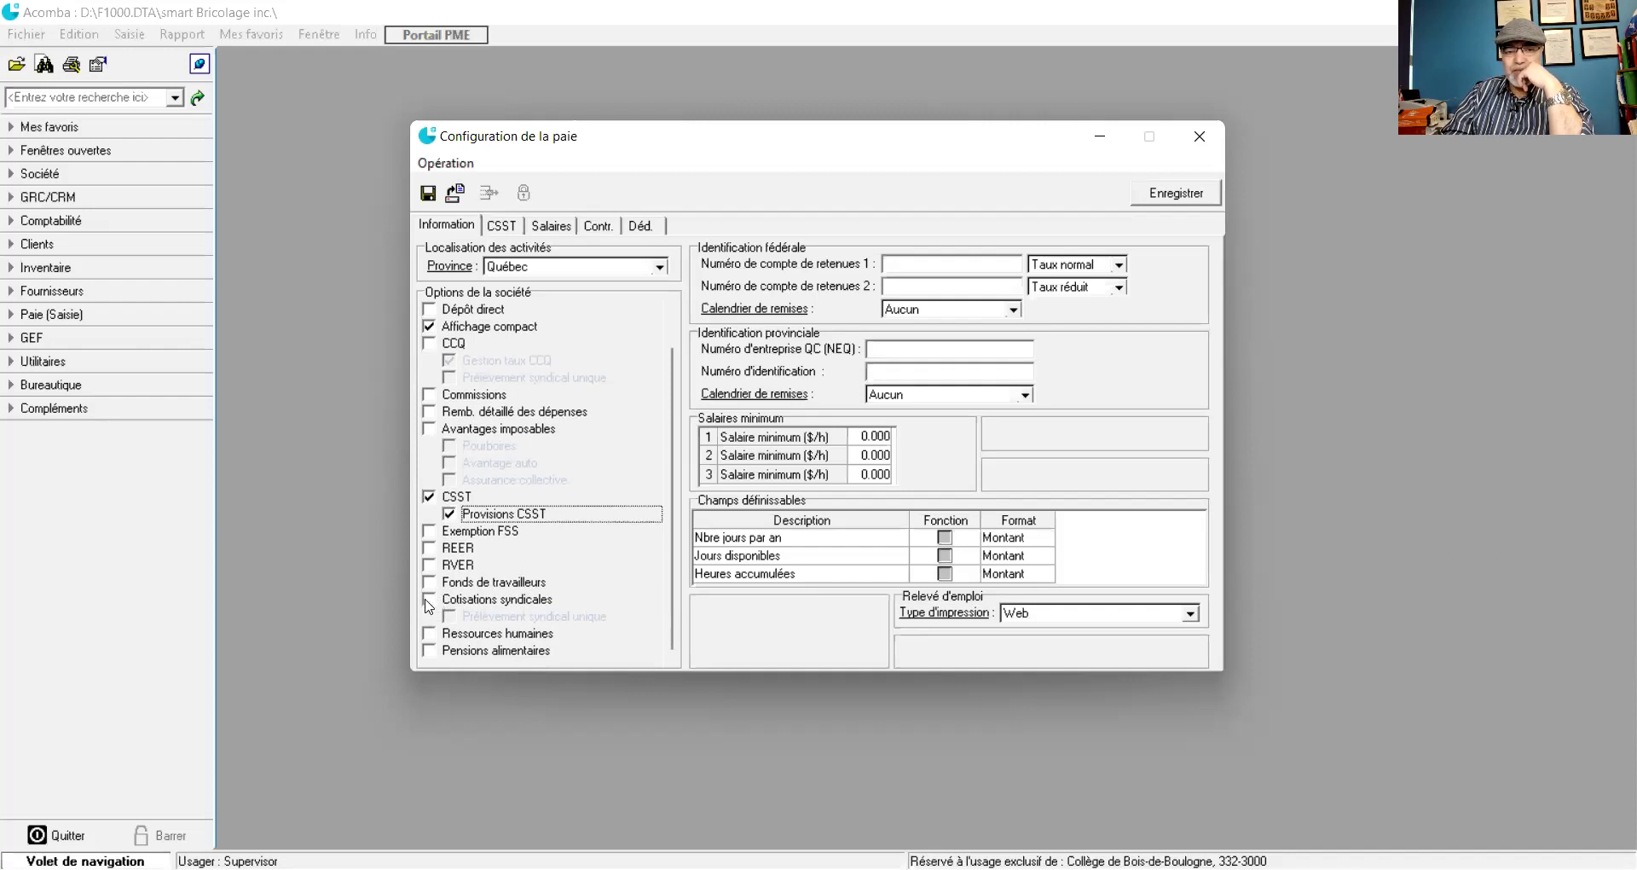
- Enter the company's first federal withholding account number, correcting the typos
left_click(891, 263)
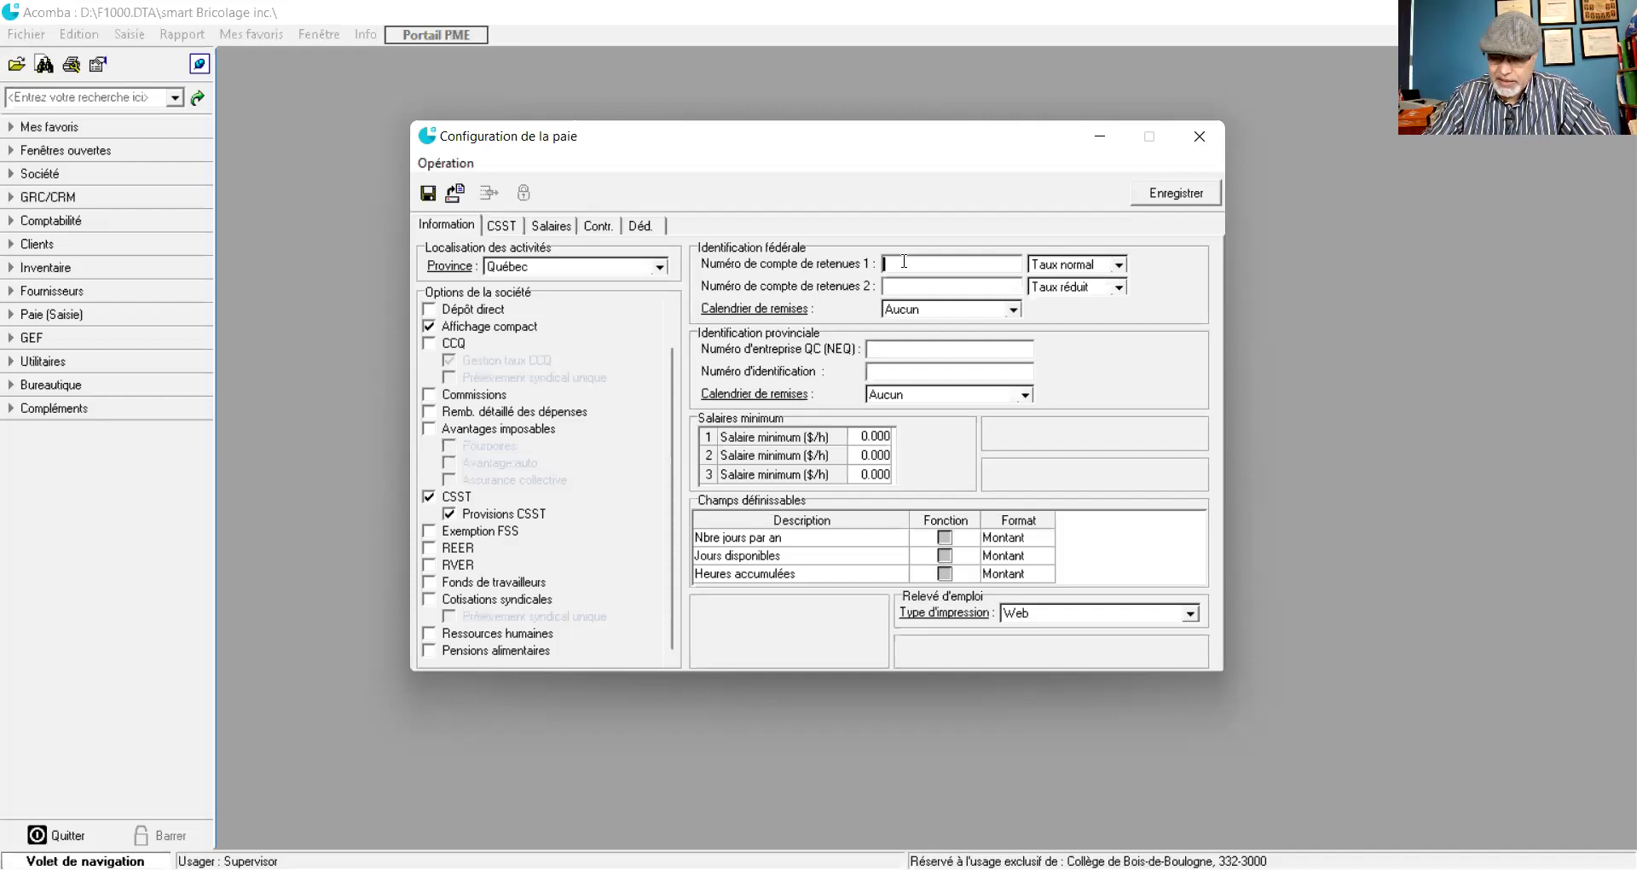
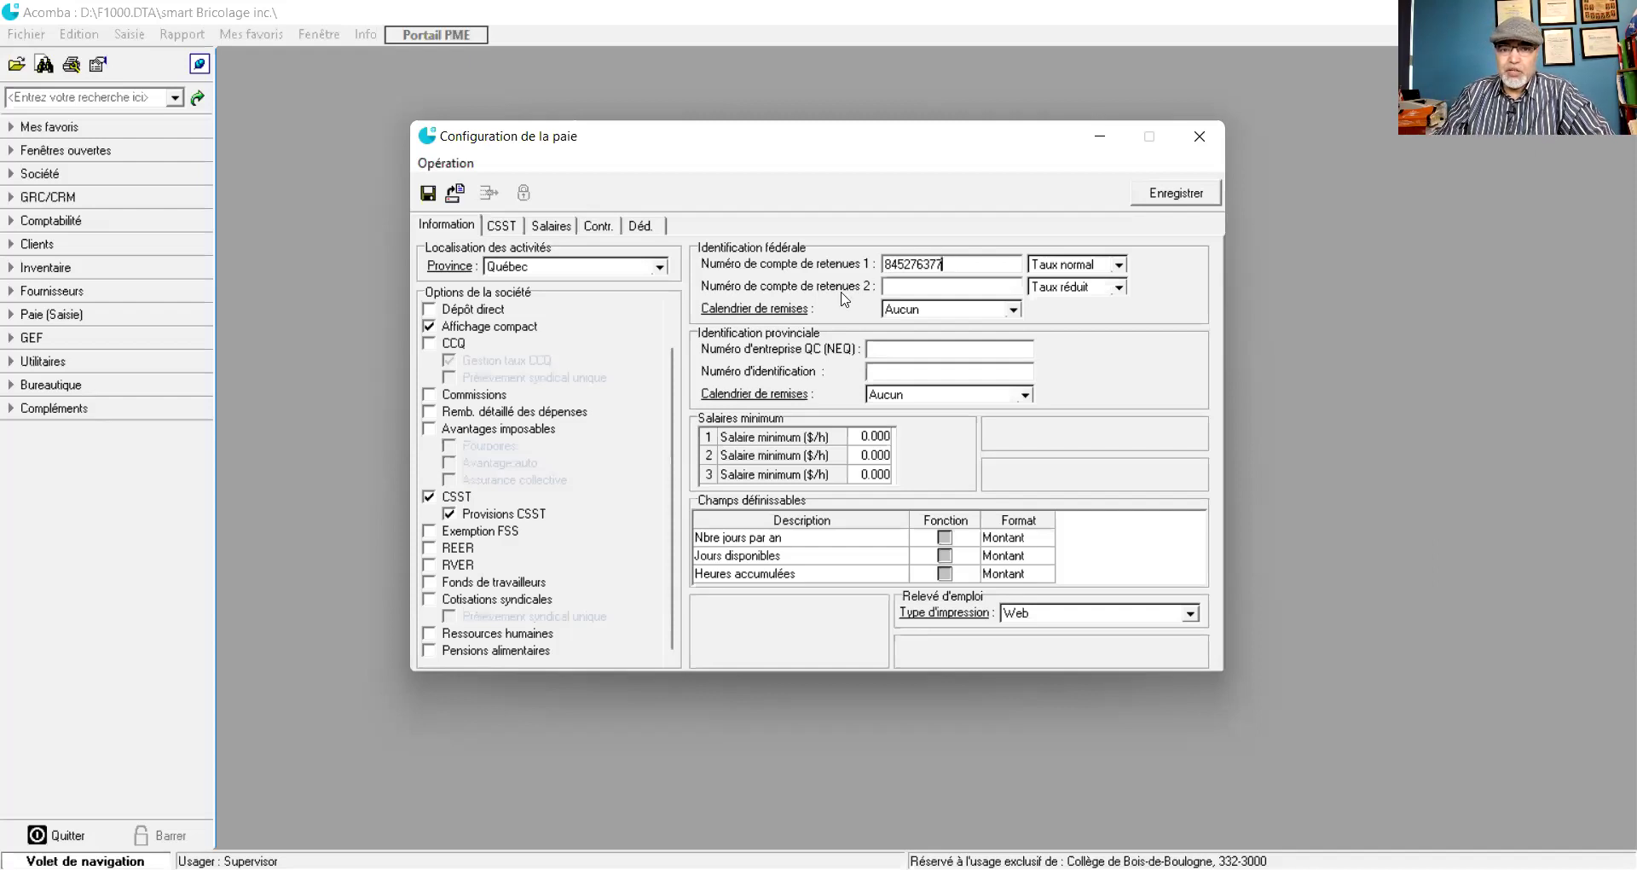
key("shift+Left")
key("shift+Left")
key("shift+Left")
key("shift+Left")
key("shift+Left")
key("shift+Left")
key("shift+Left")
key("shift+Left")
key("shift+Left")
left_click(944, 265)
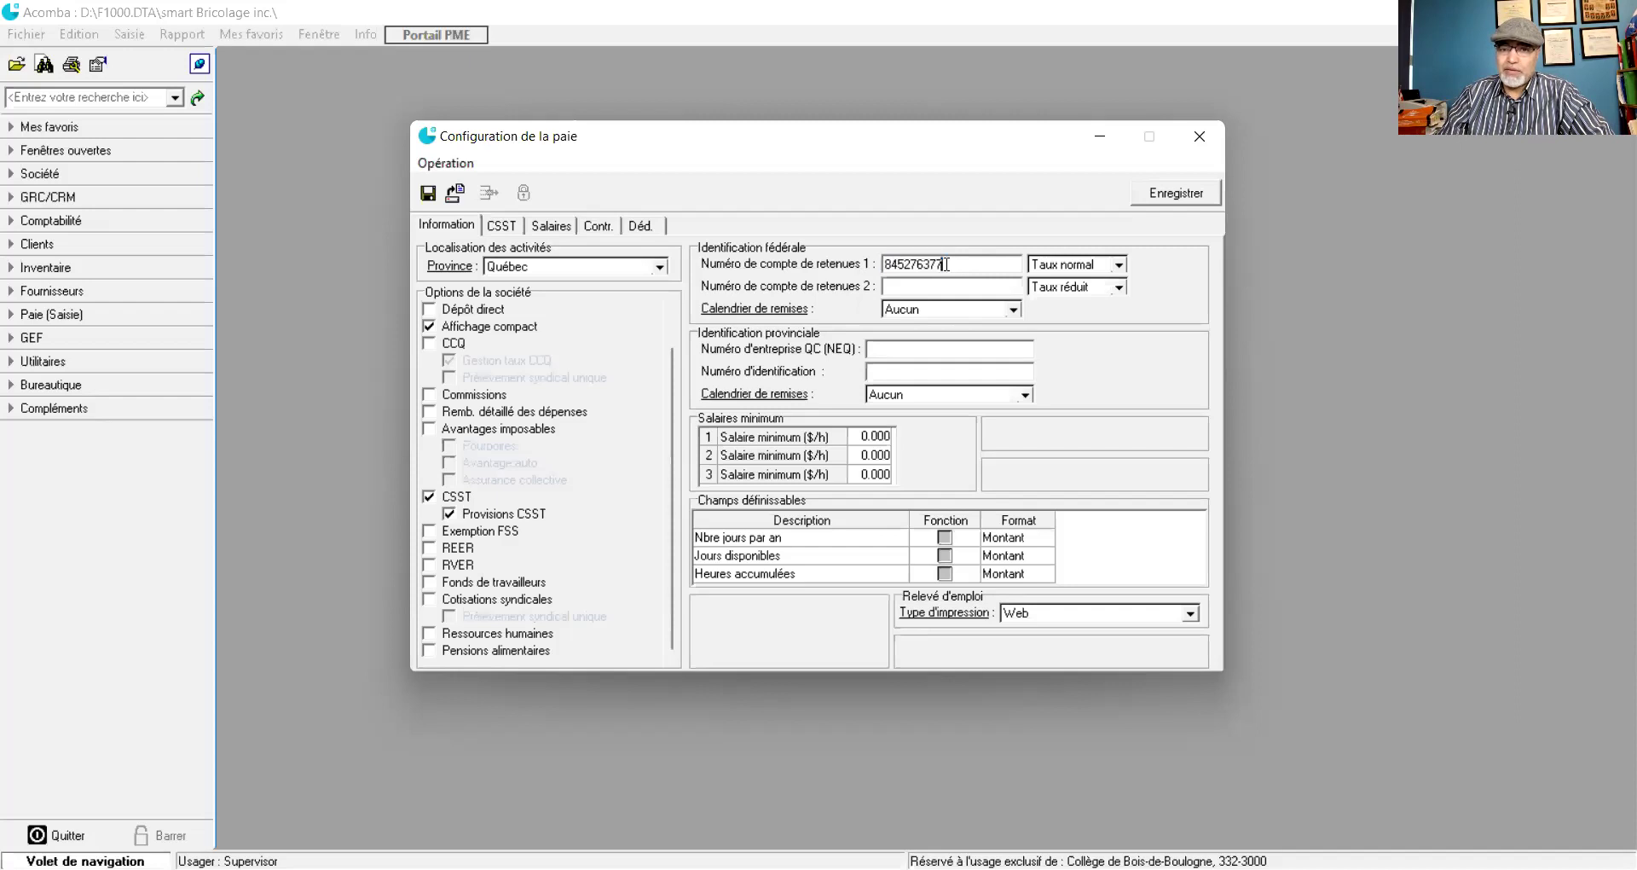
type("RP001")
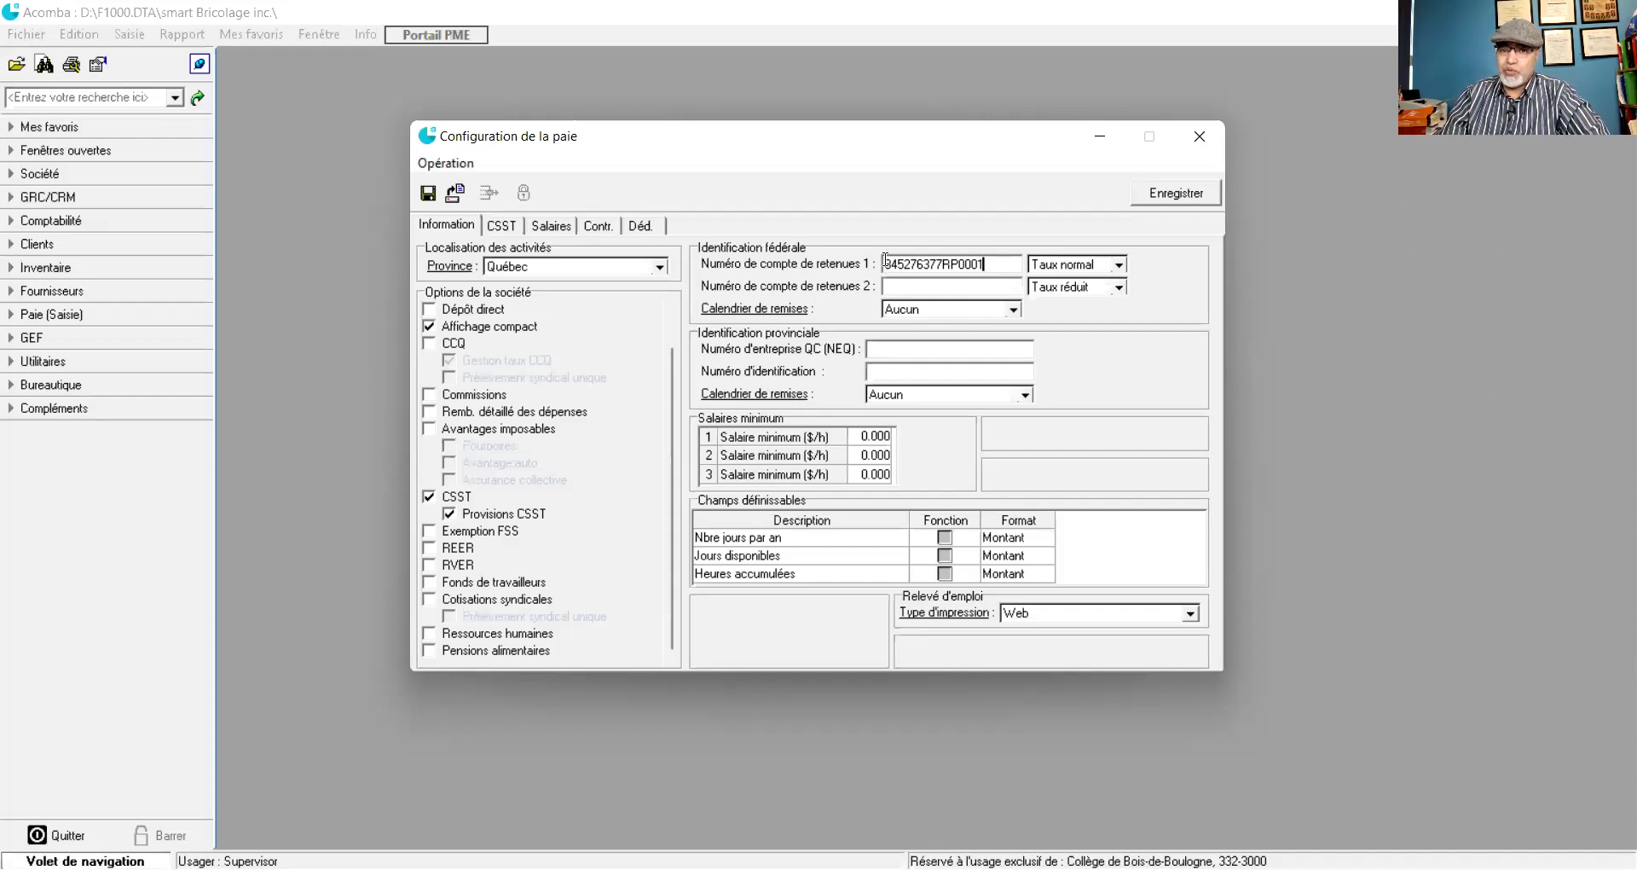
- Keep Taux normal as the withholding rate for that federal account
left_click(1119, 264)
left_click(1065, 276)
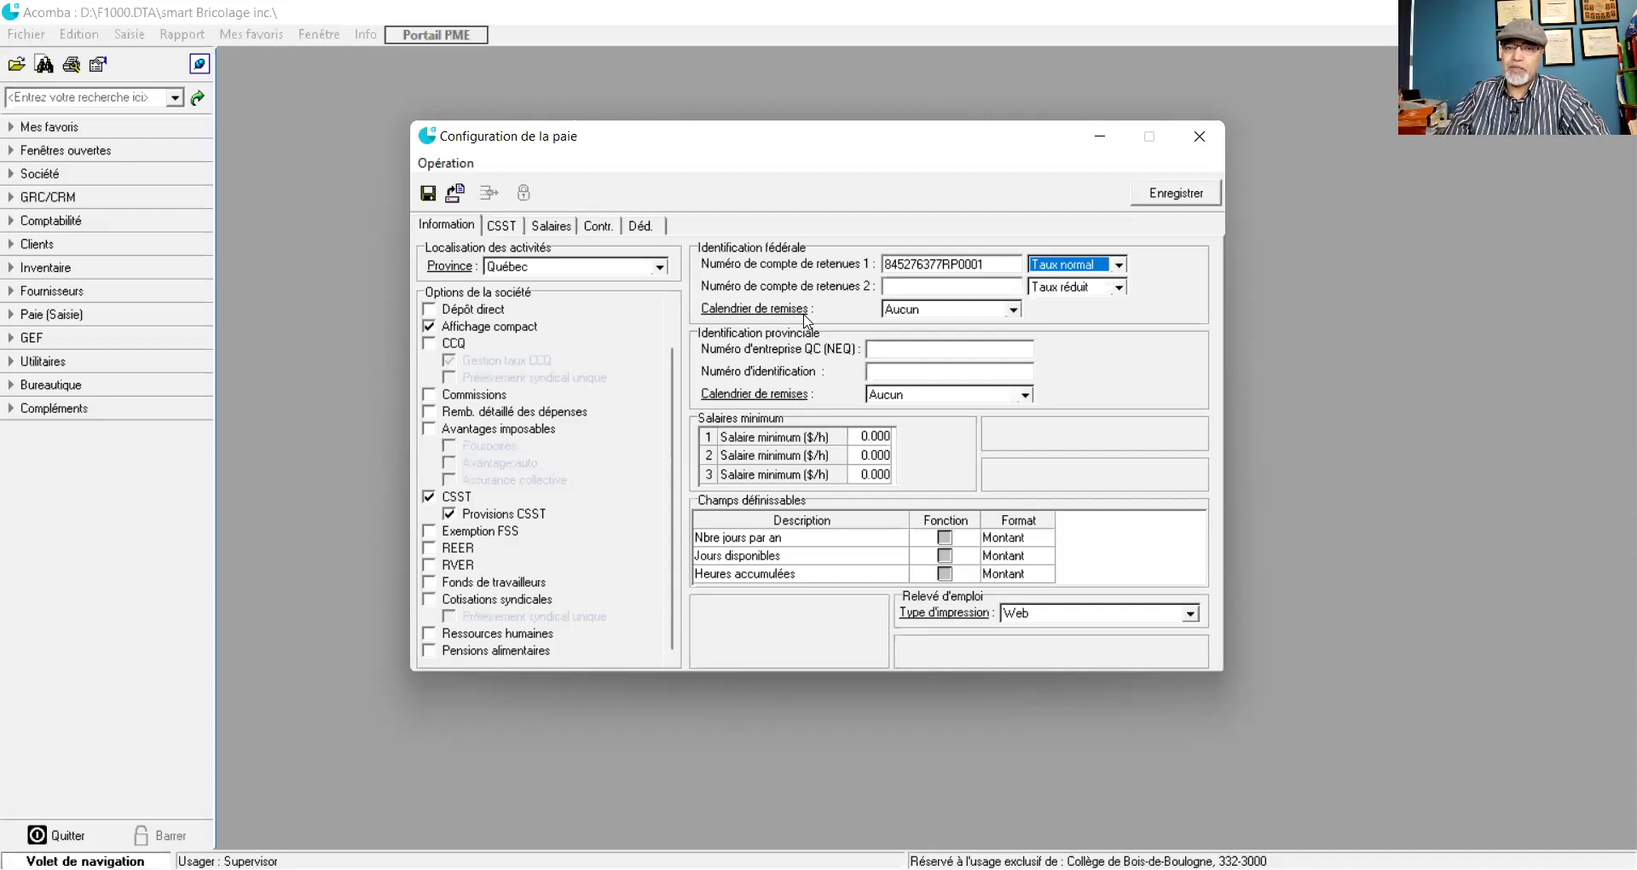
left_click(1013, 310)
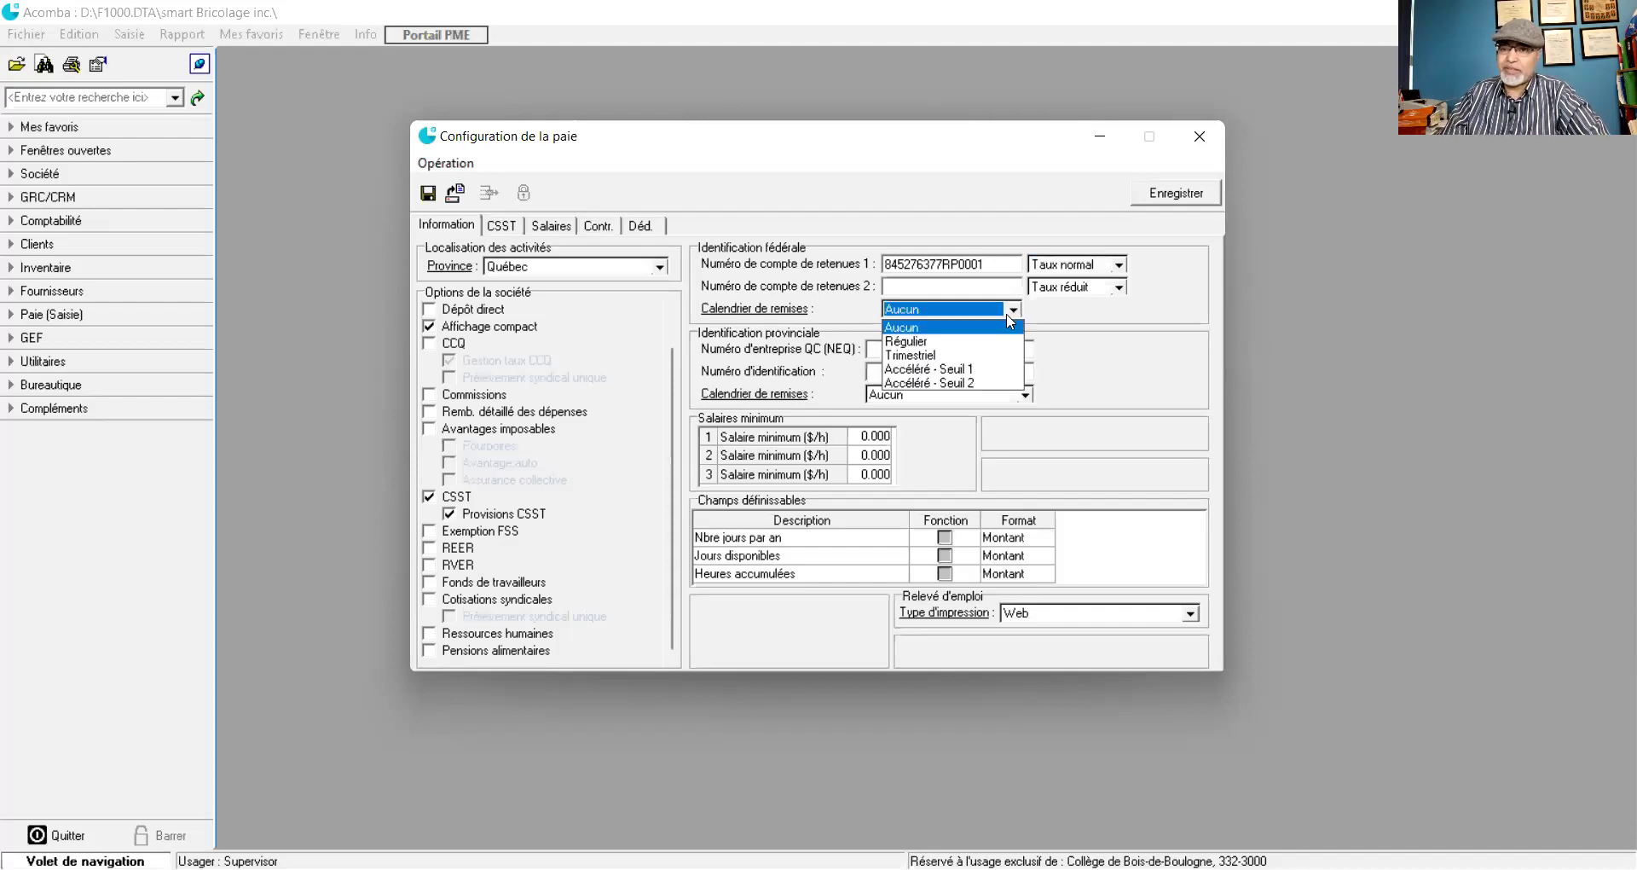
- Choose Trimestriel as the federal remittance schedule and begin entering the Québec enterprise number (NEQ)
left_click(921, 355)
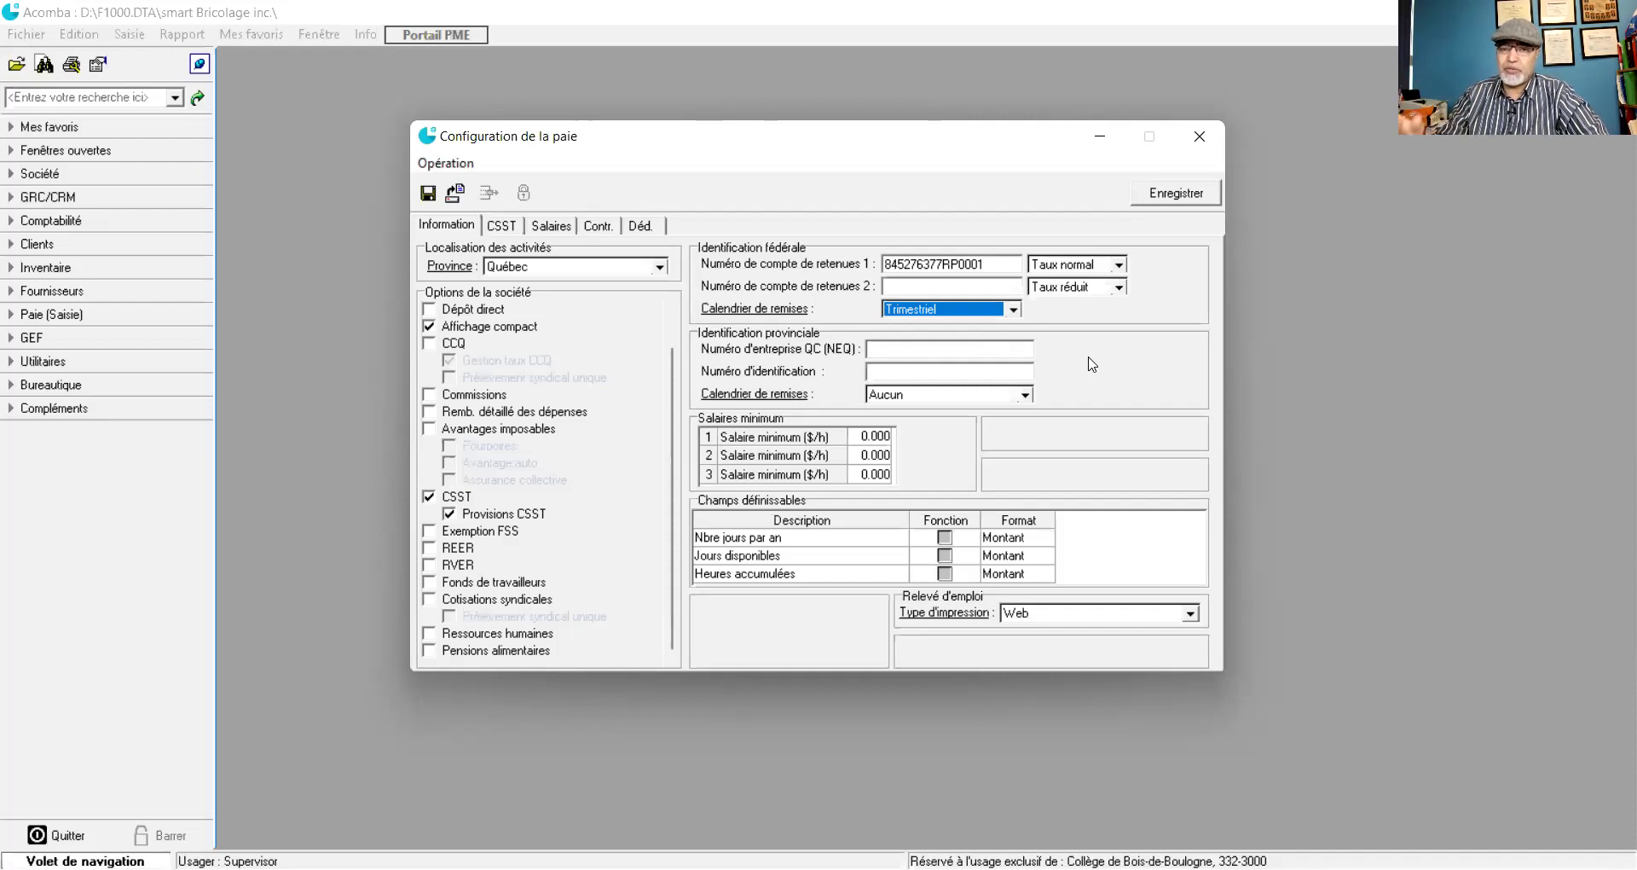
left_click(943, 352)
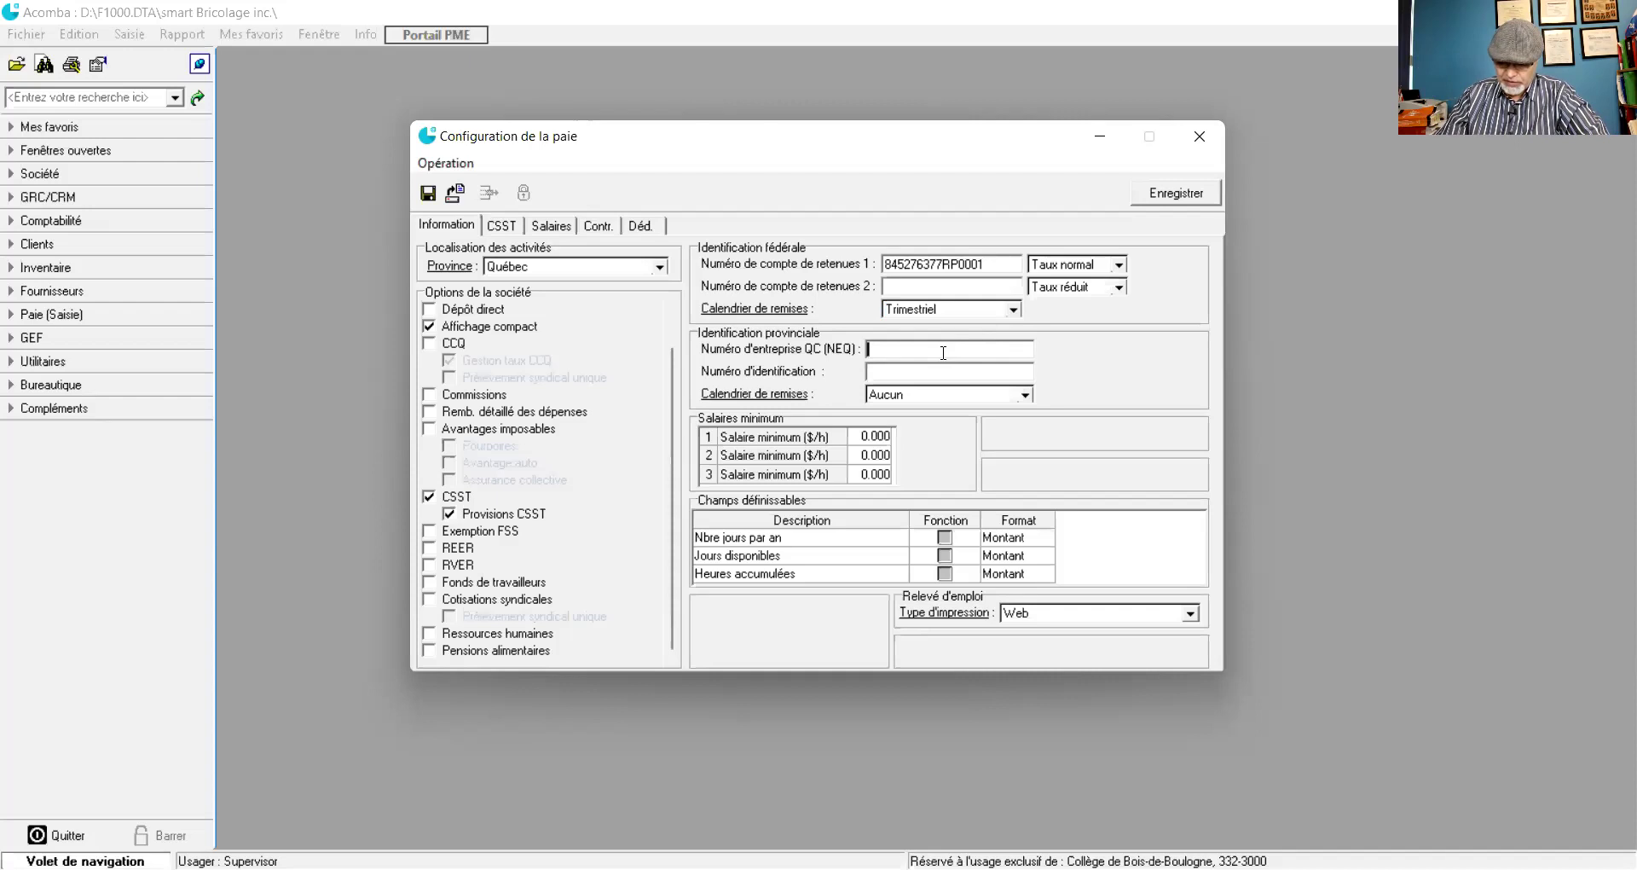
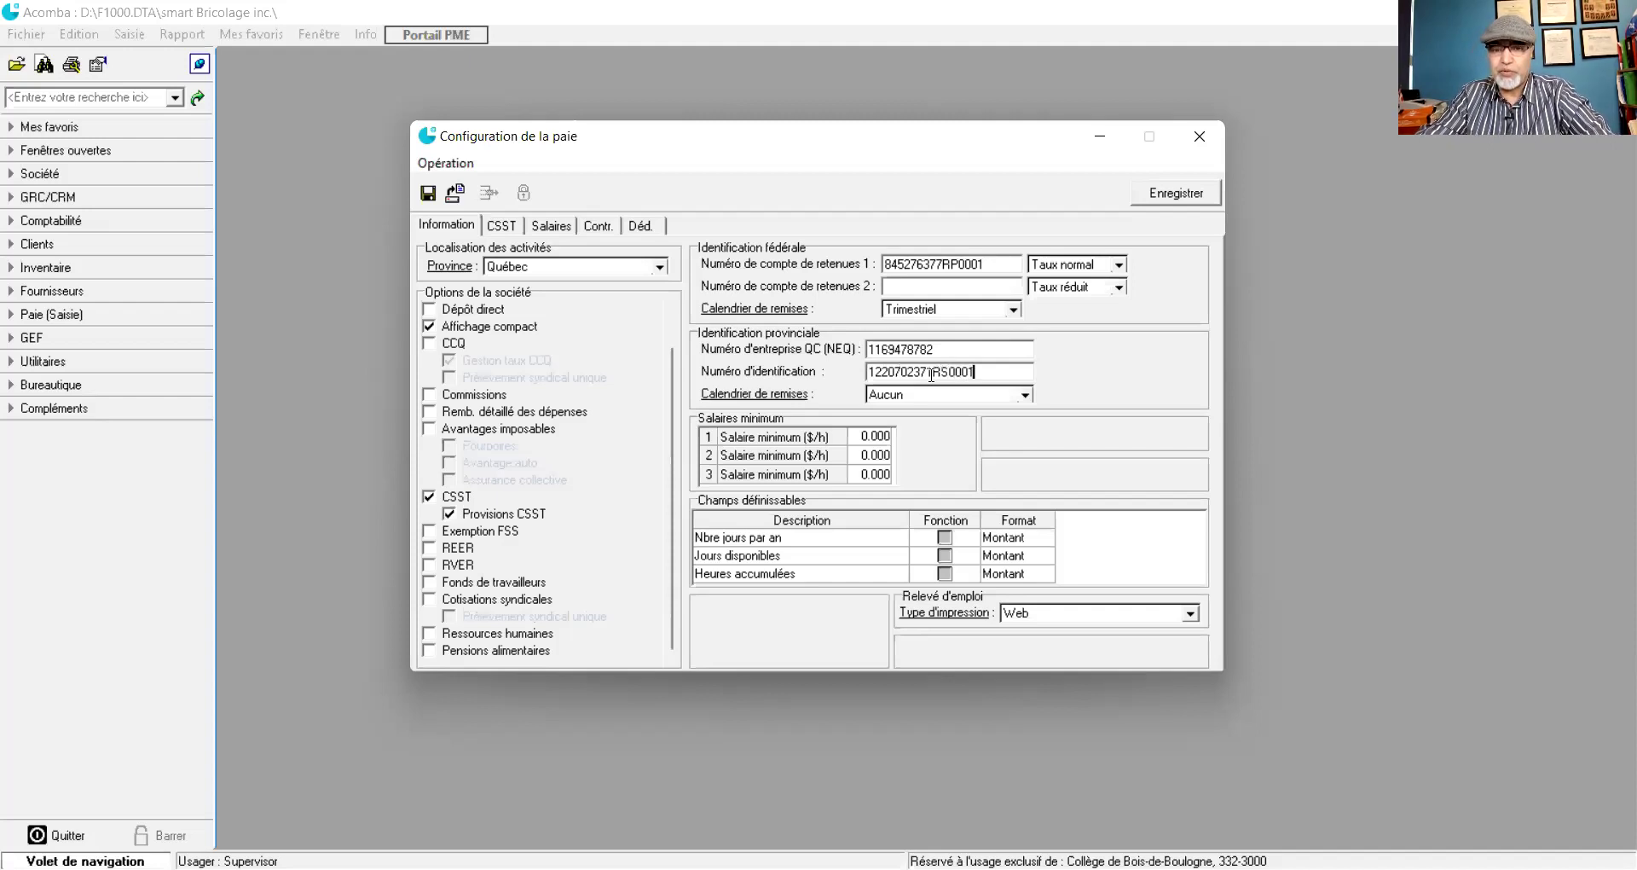
- Set the provincial remittance schedule to Mensuel and select the first minimum wage cell
left_click(1025, 397)
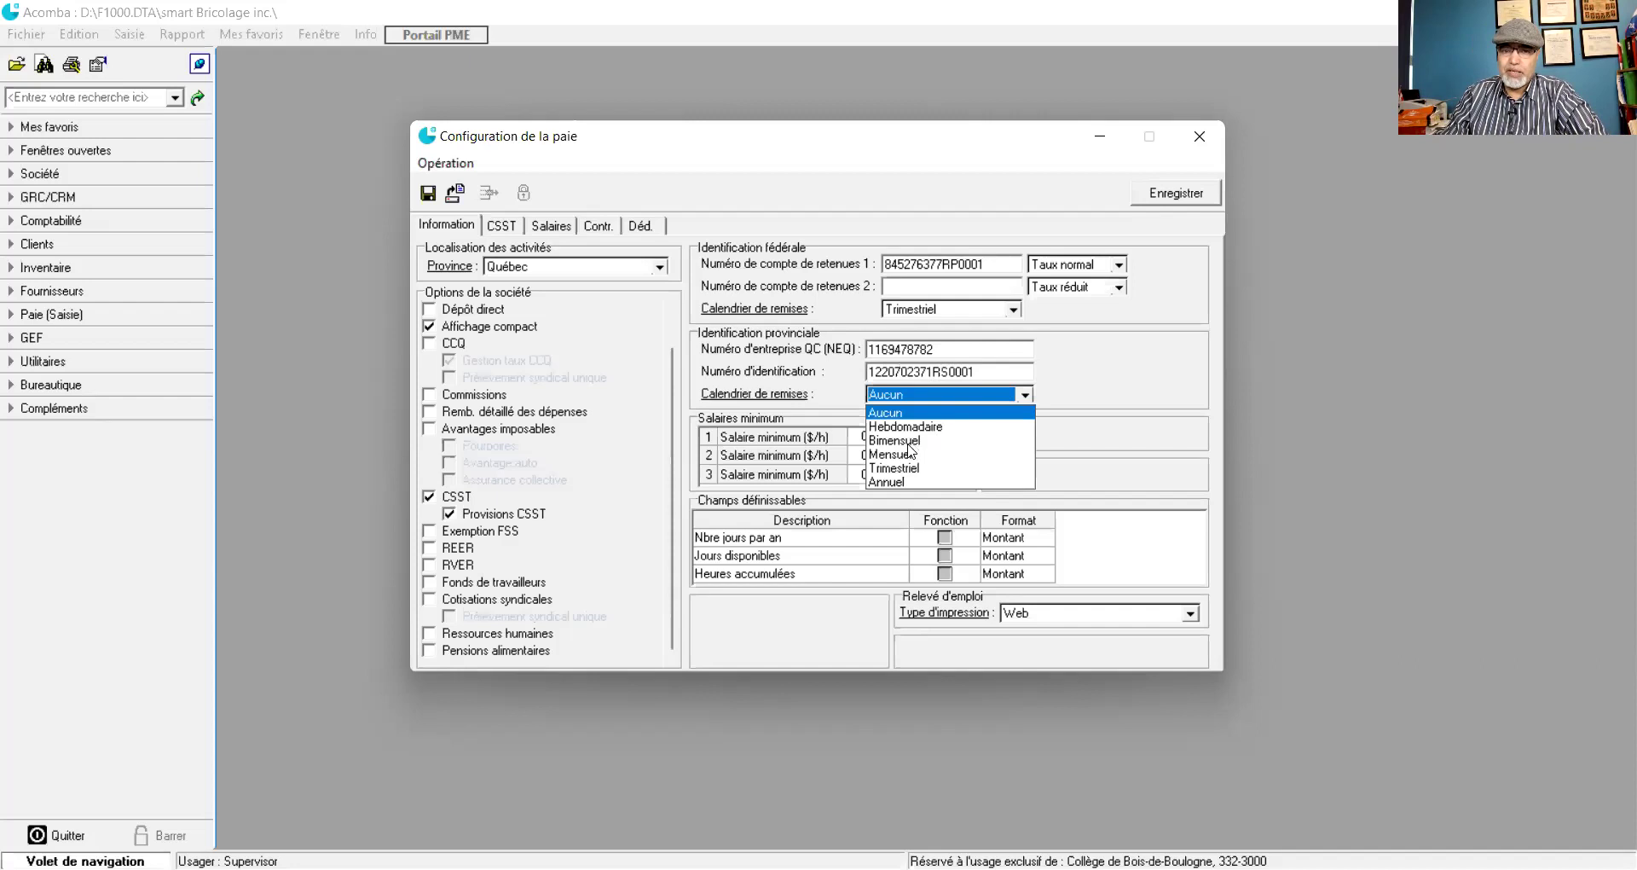
left_click(904, 456)
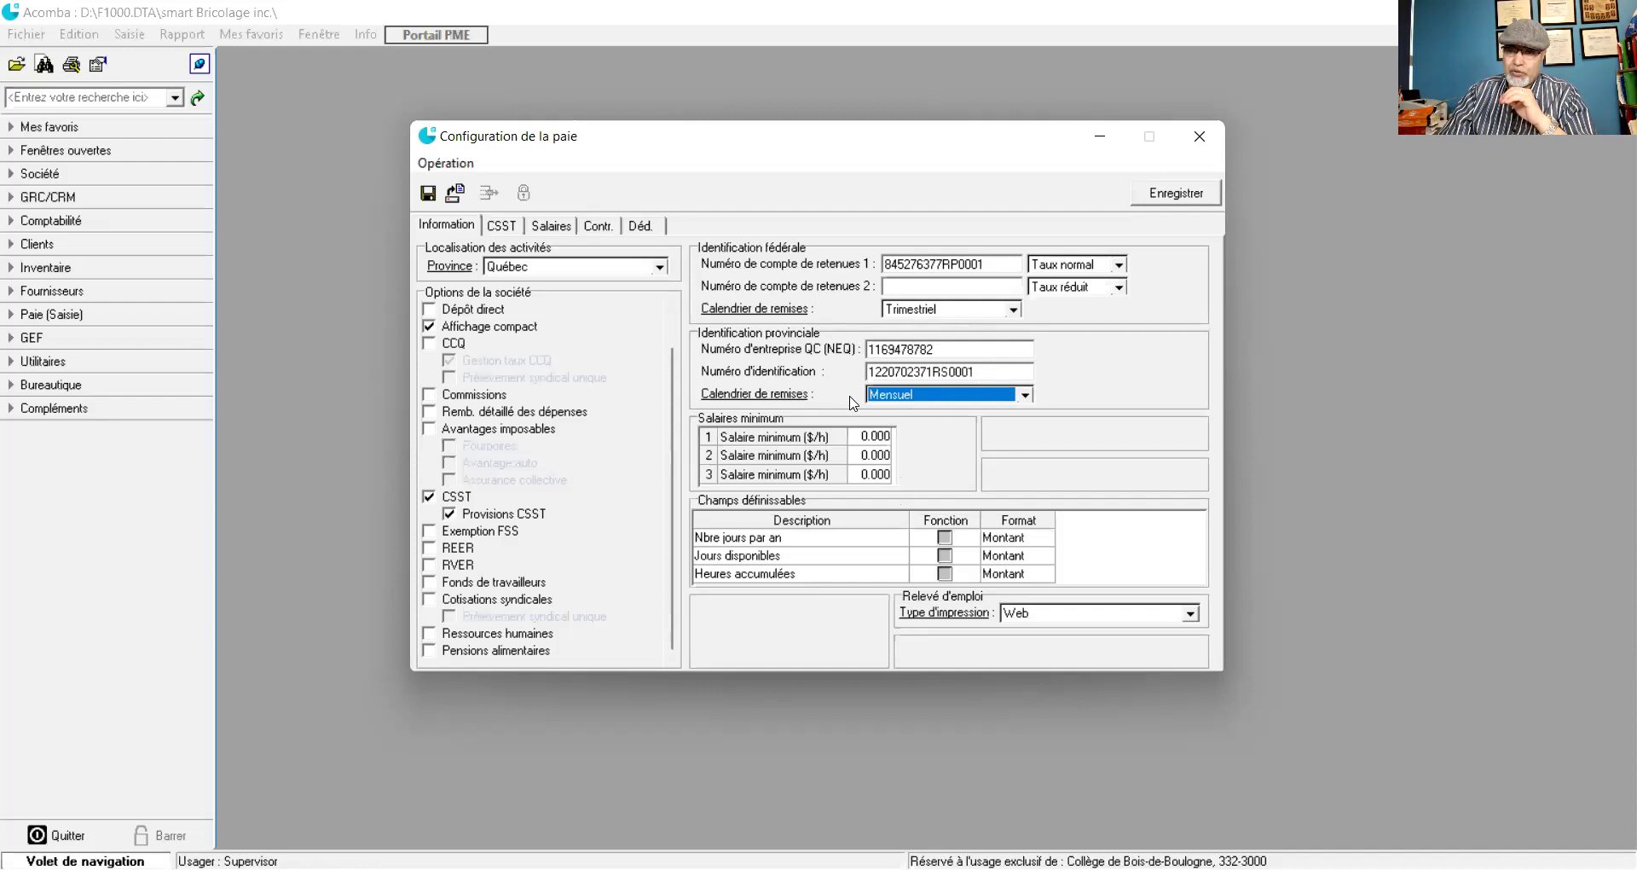
left_click(858, 438)
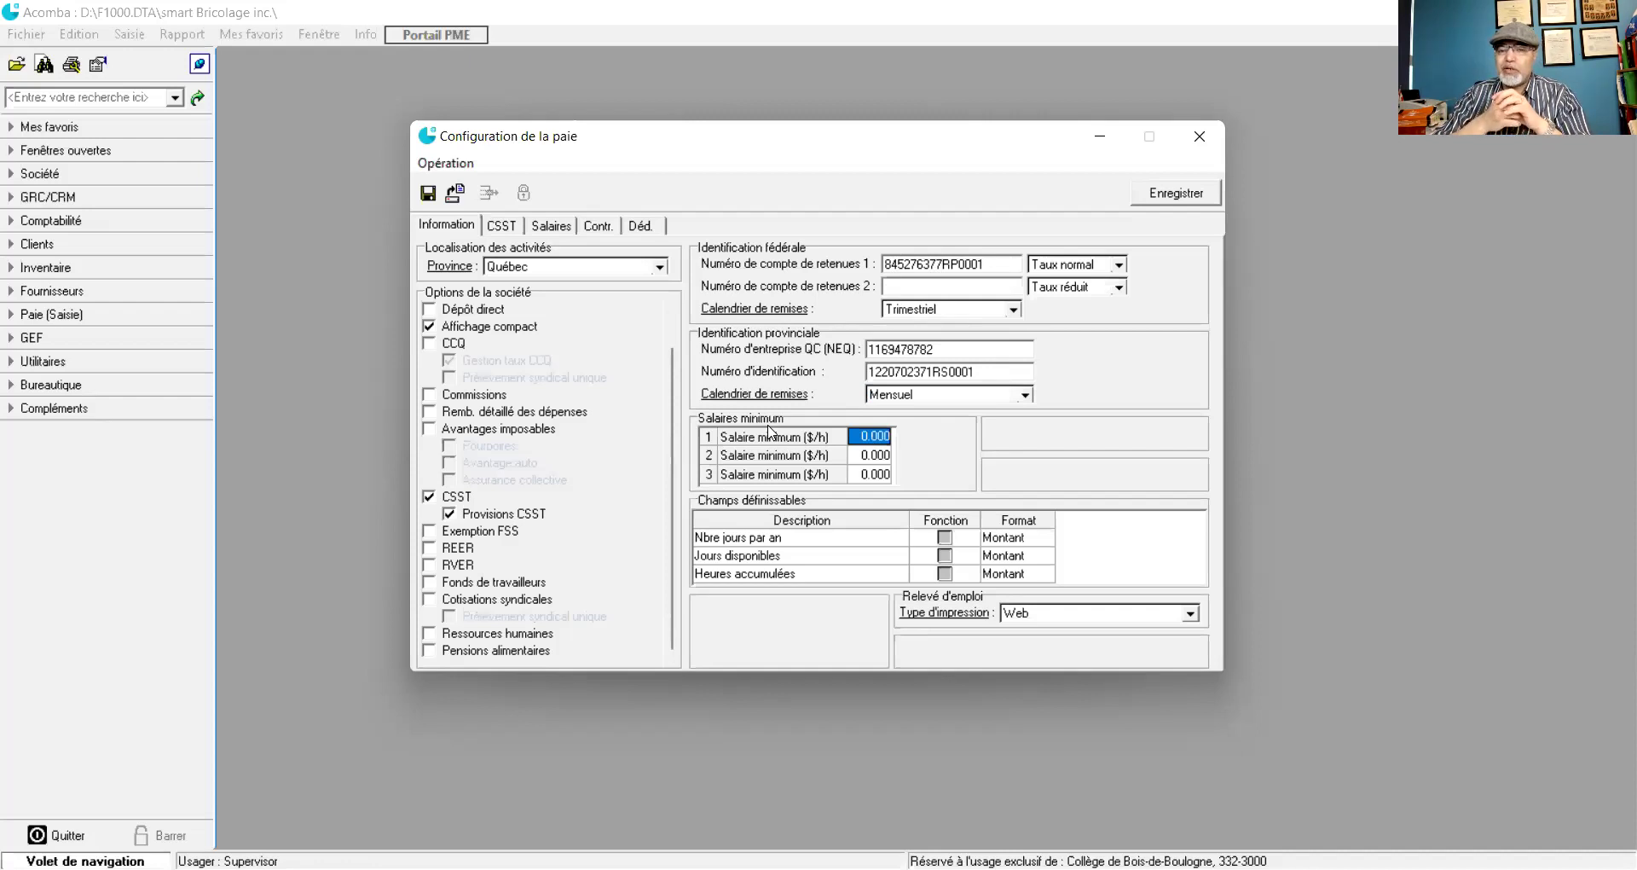
- Enter minimum hourly wages of 15, 20 and 18 $/h in the three rows
type("15")
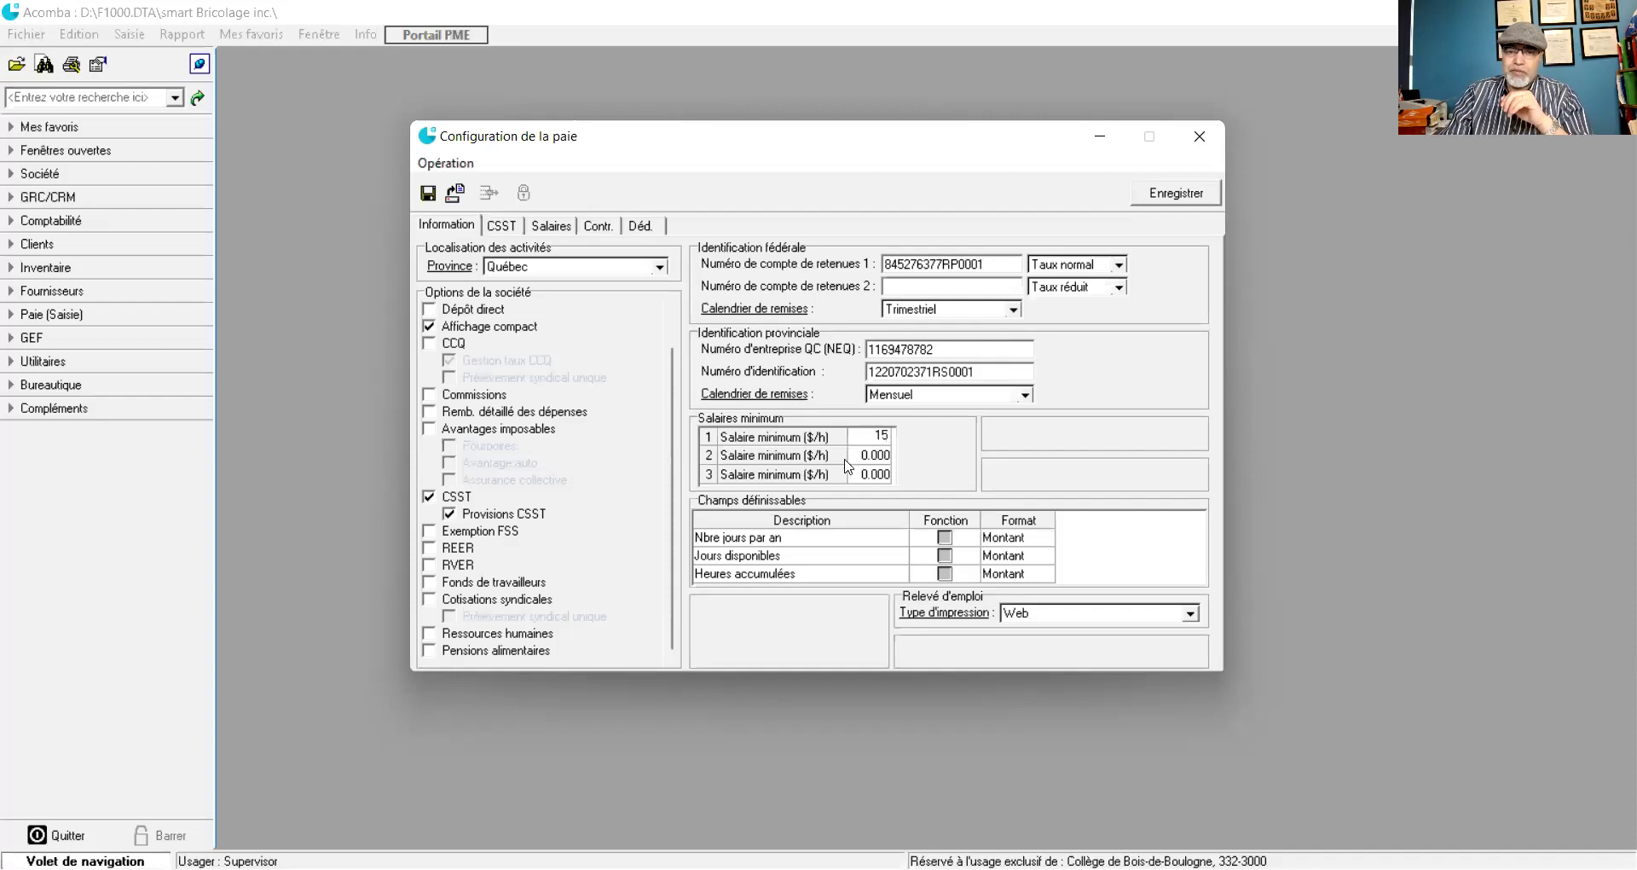
left_click(857, 456)
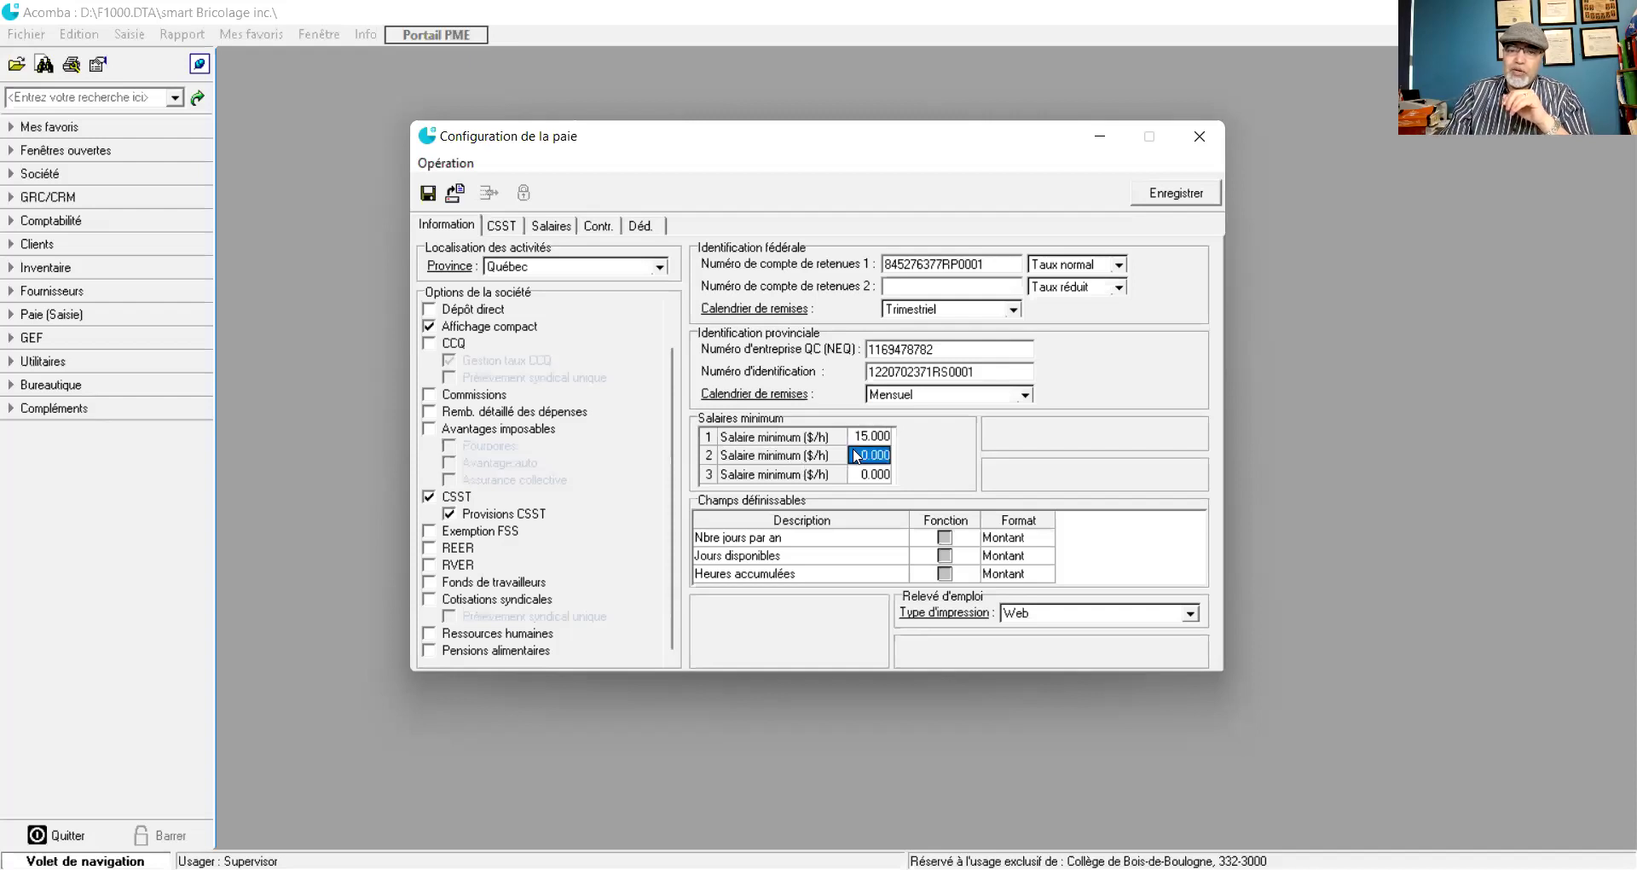
type("20")
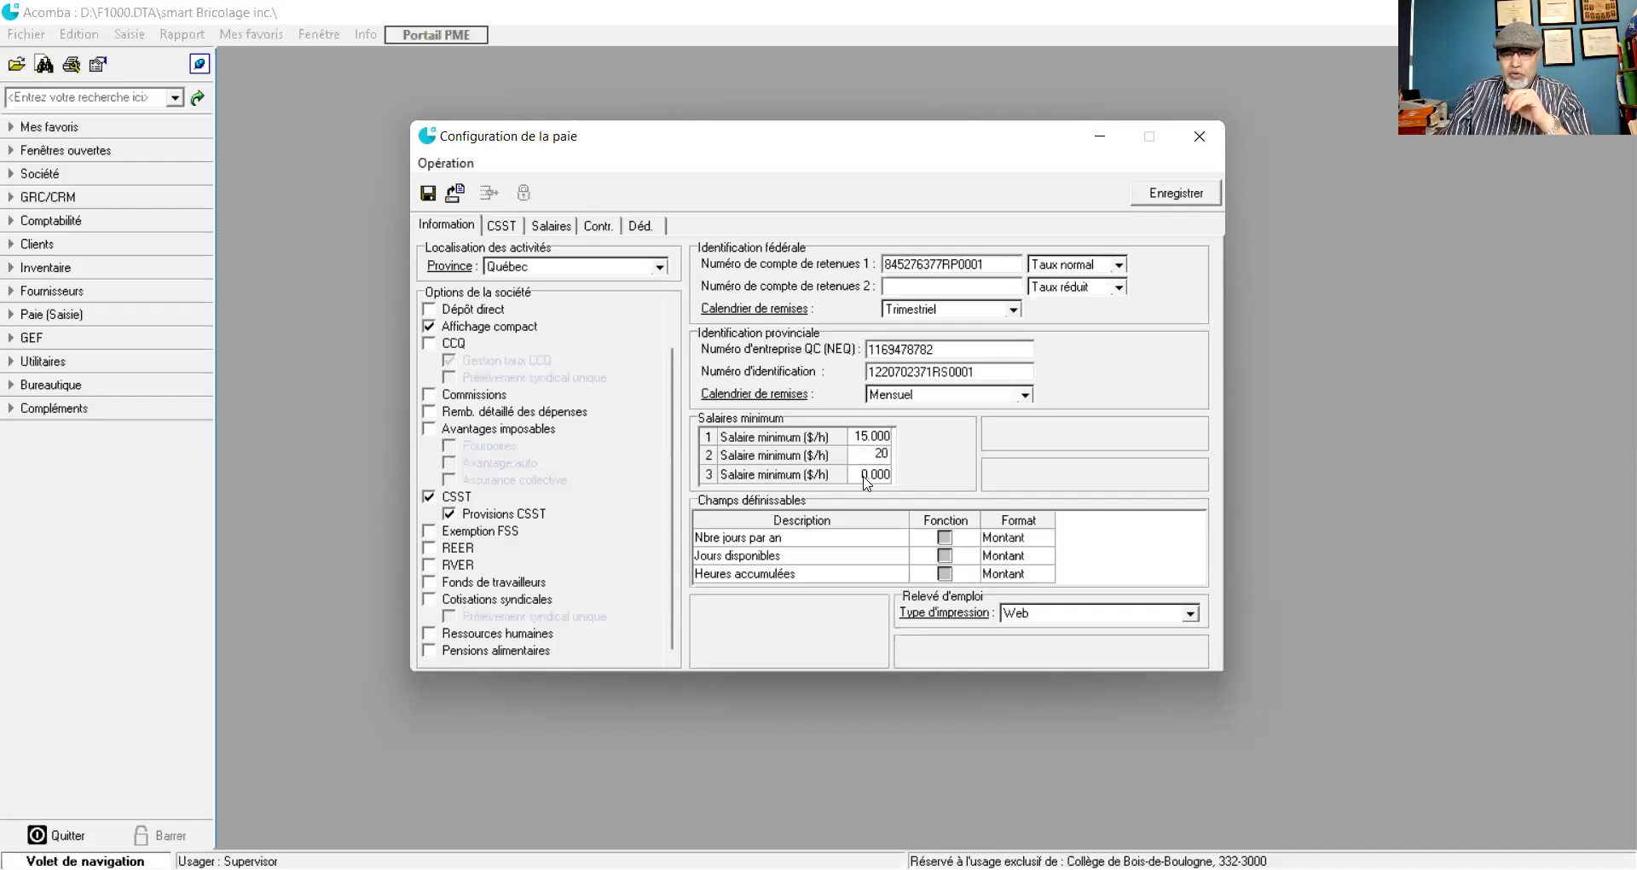
left_click(861, 475)
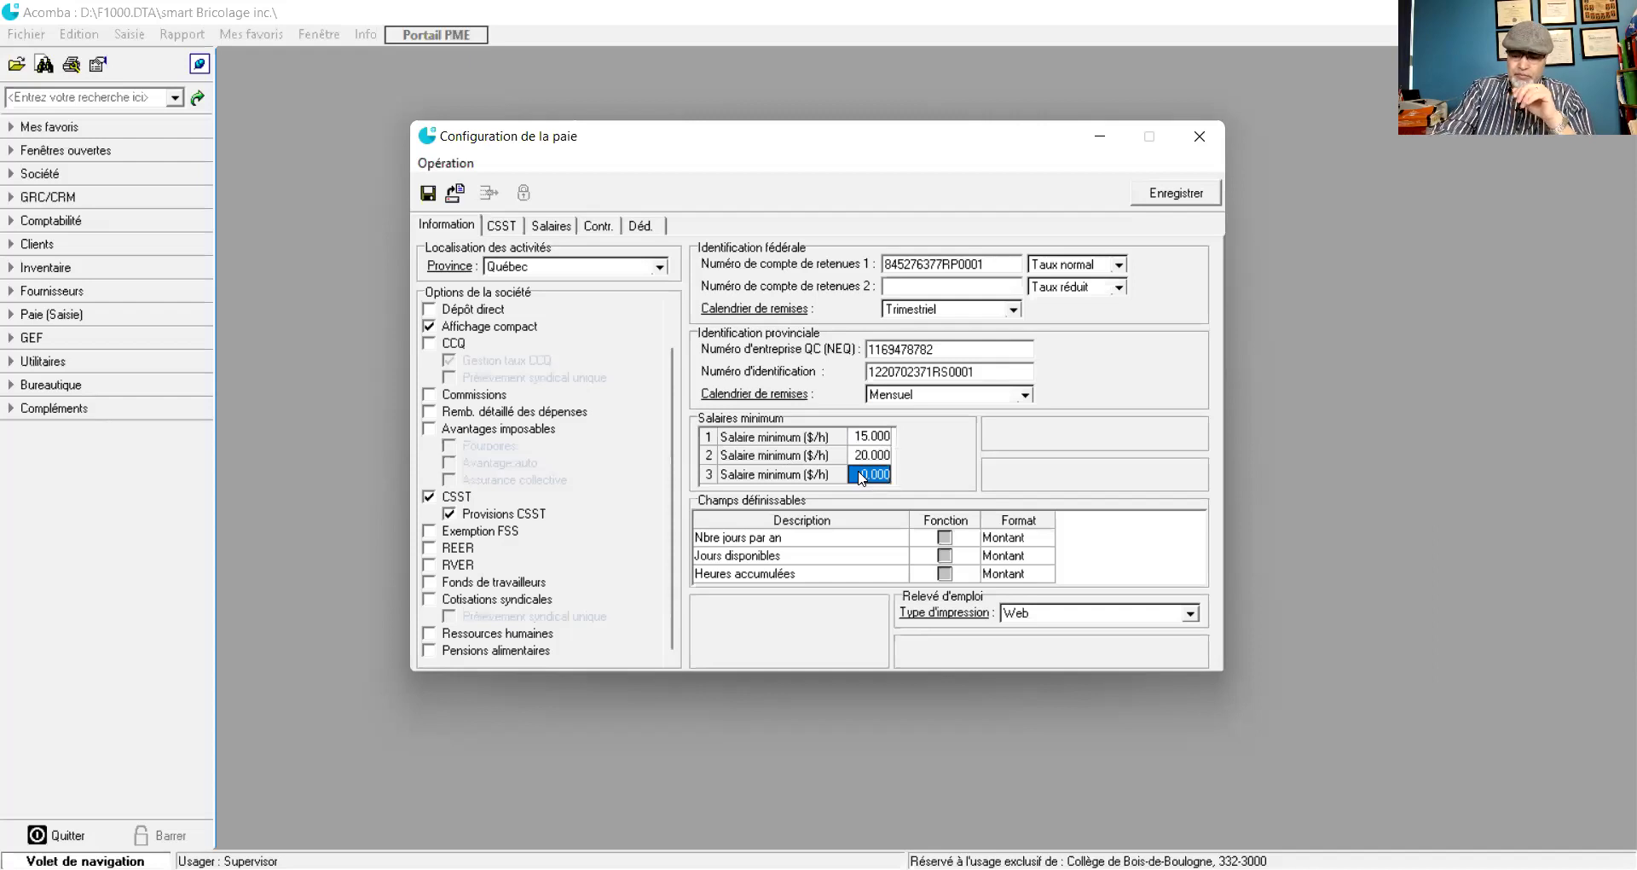
type("18")
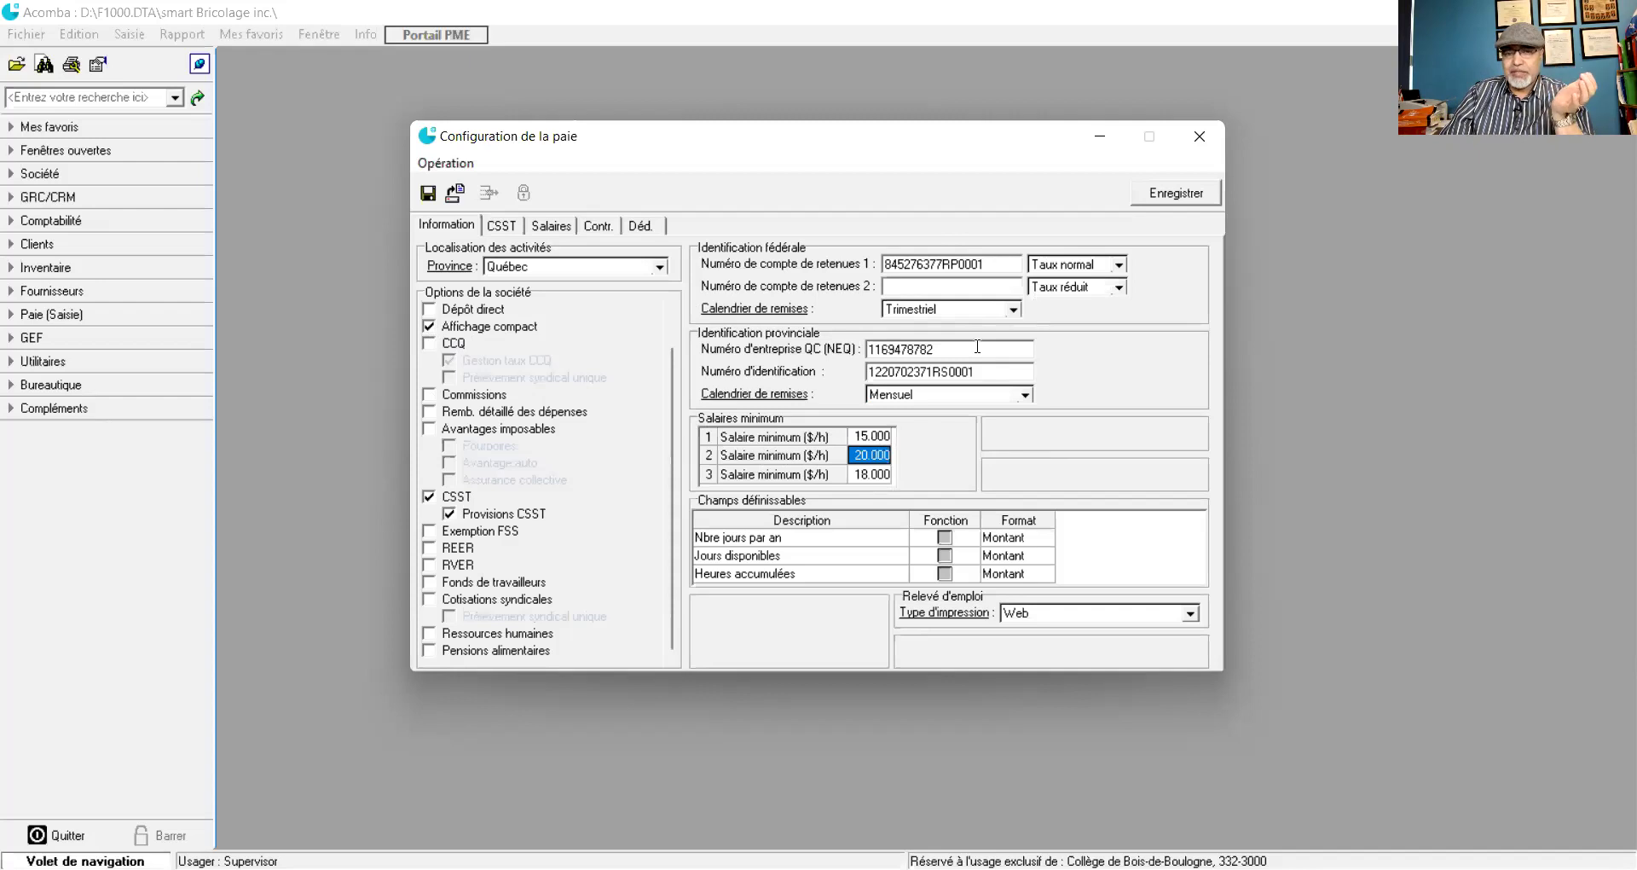
left_click(502, 227)
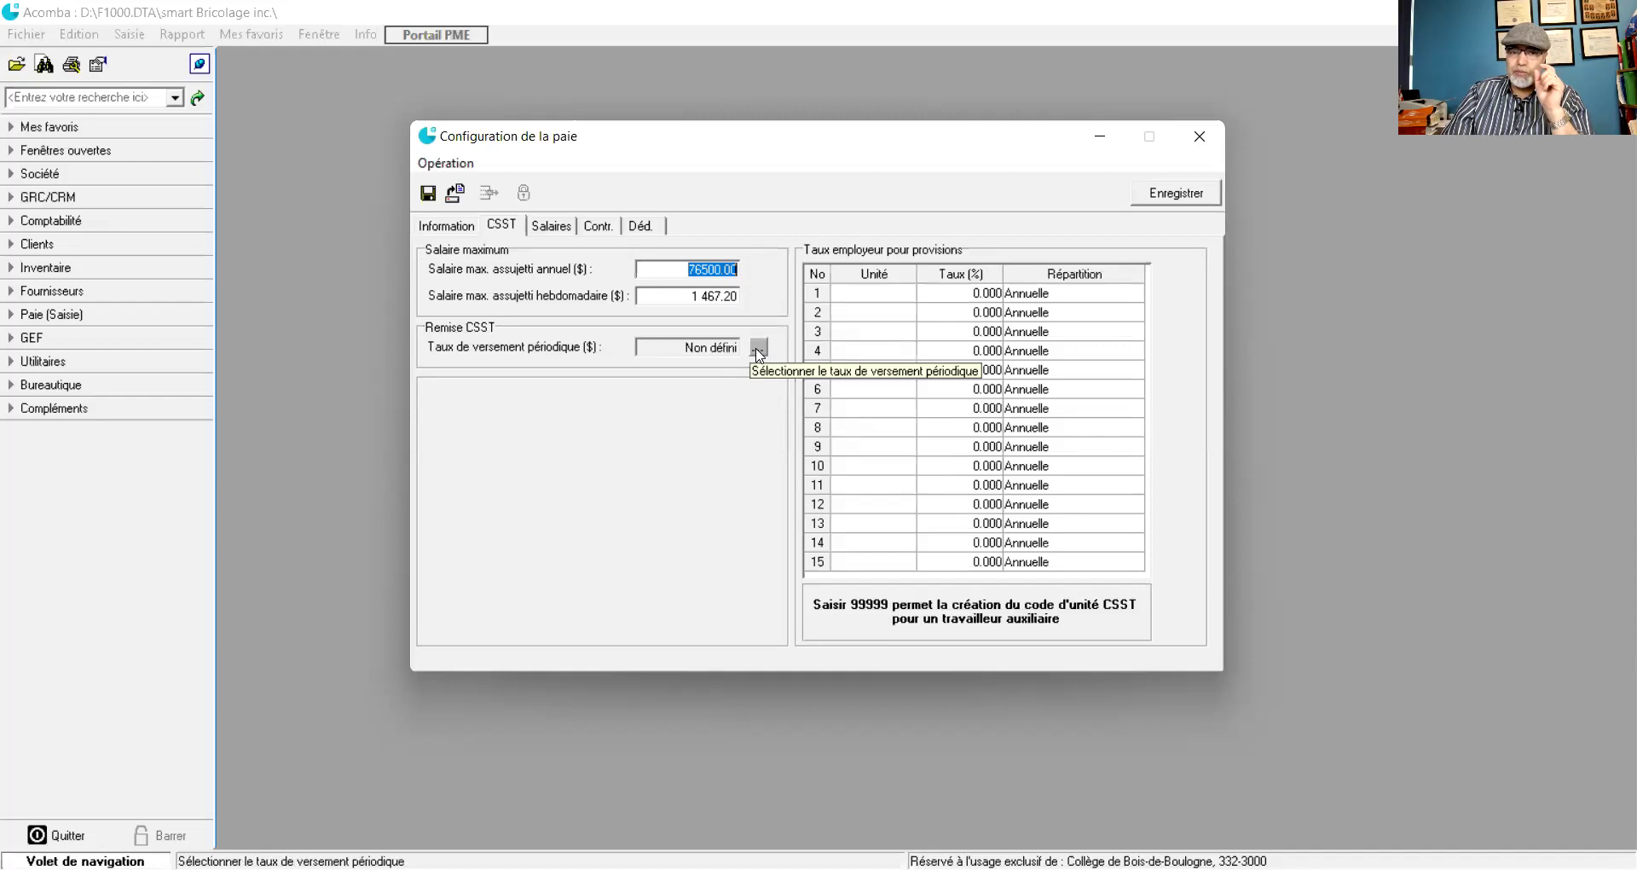
- Set the CSST periodic remittance rate to 1.79
left_click(758, 349)
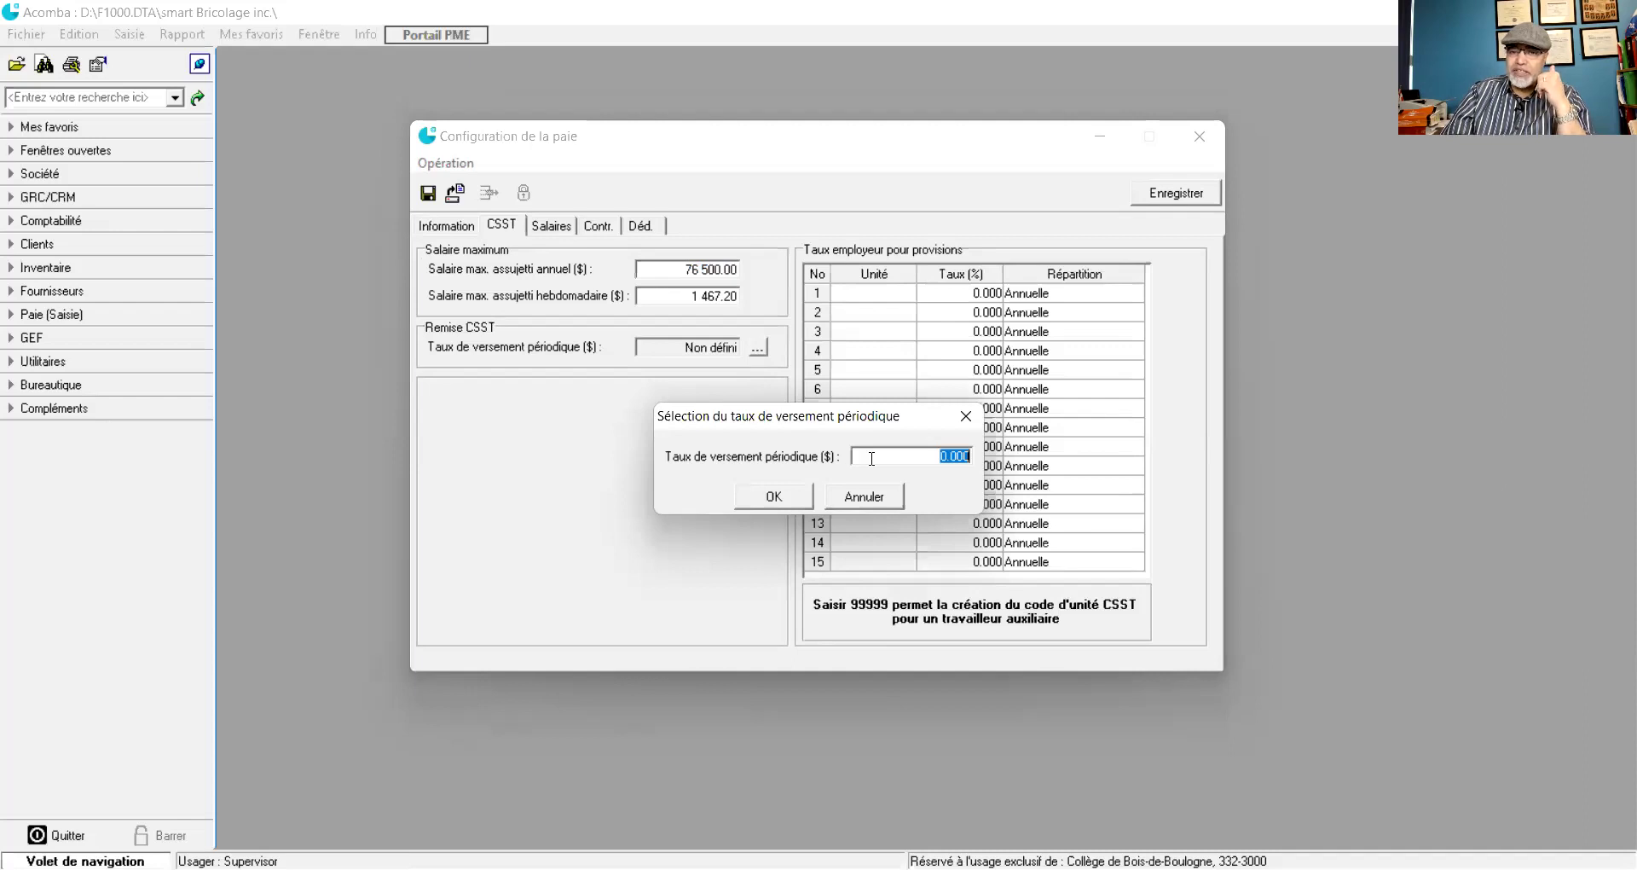
type("1")
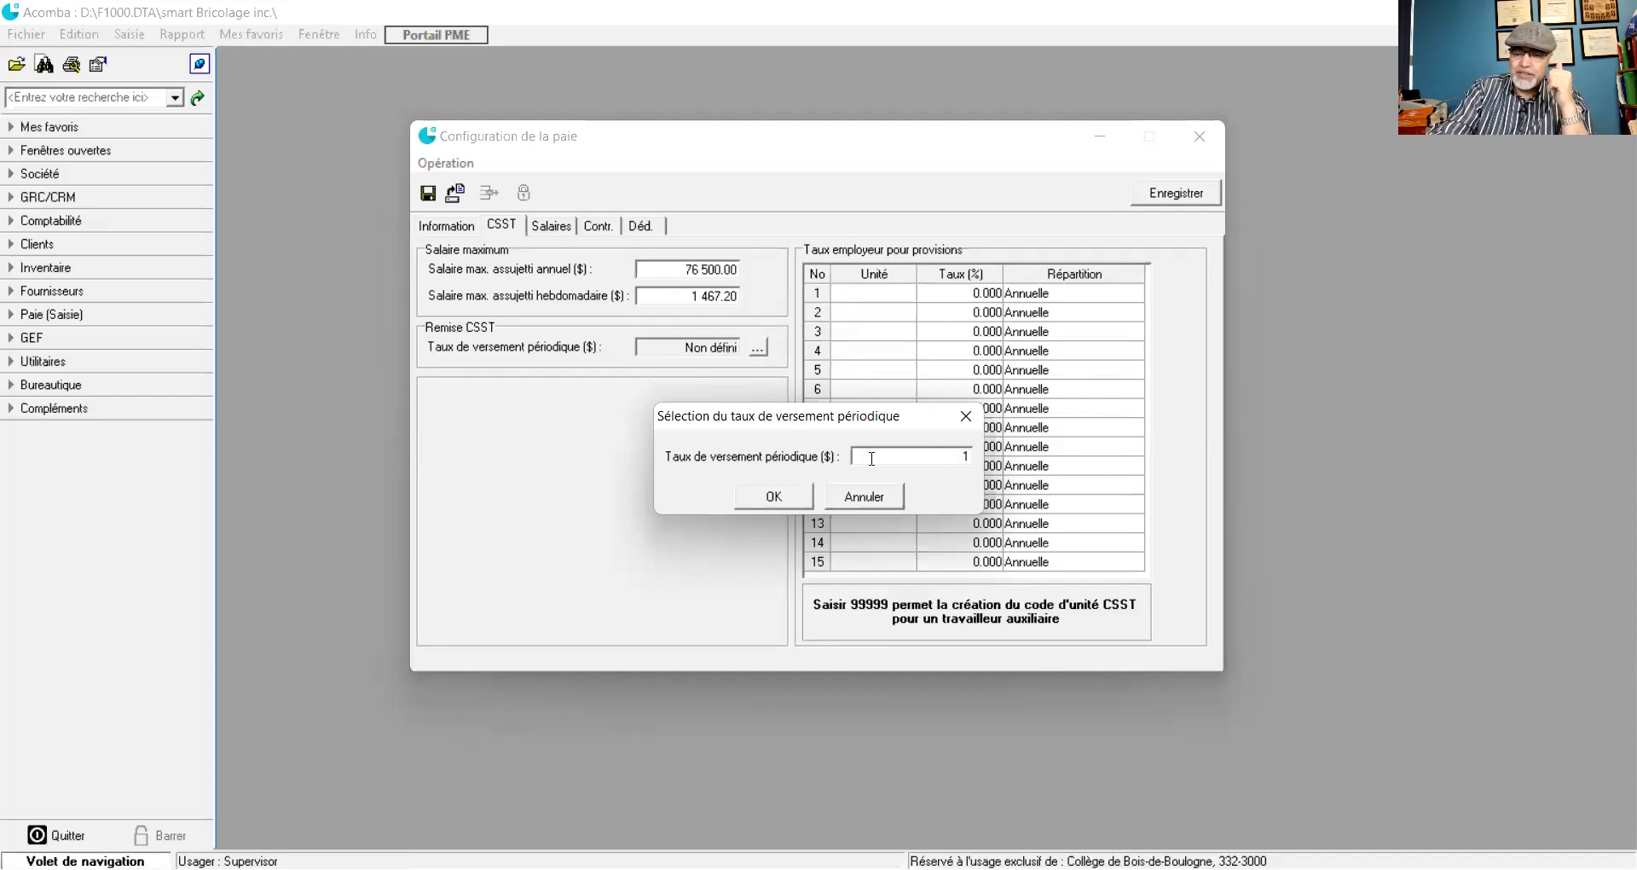
type(".75")
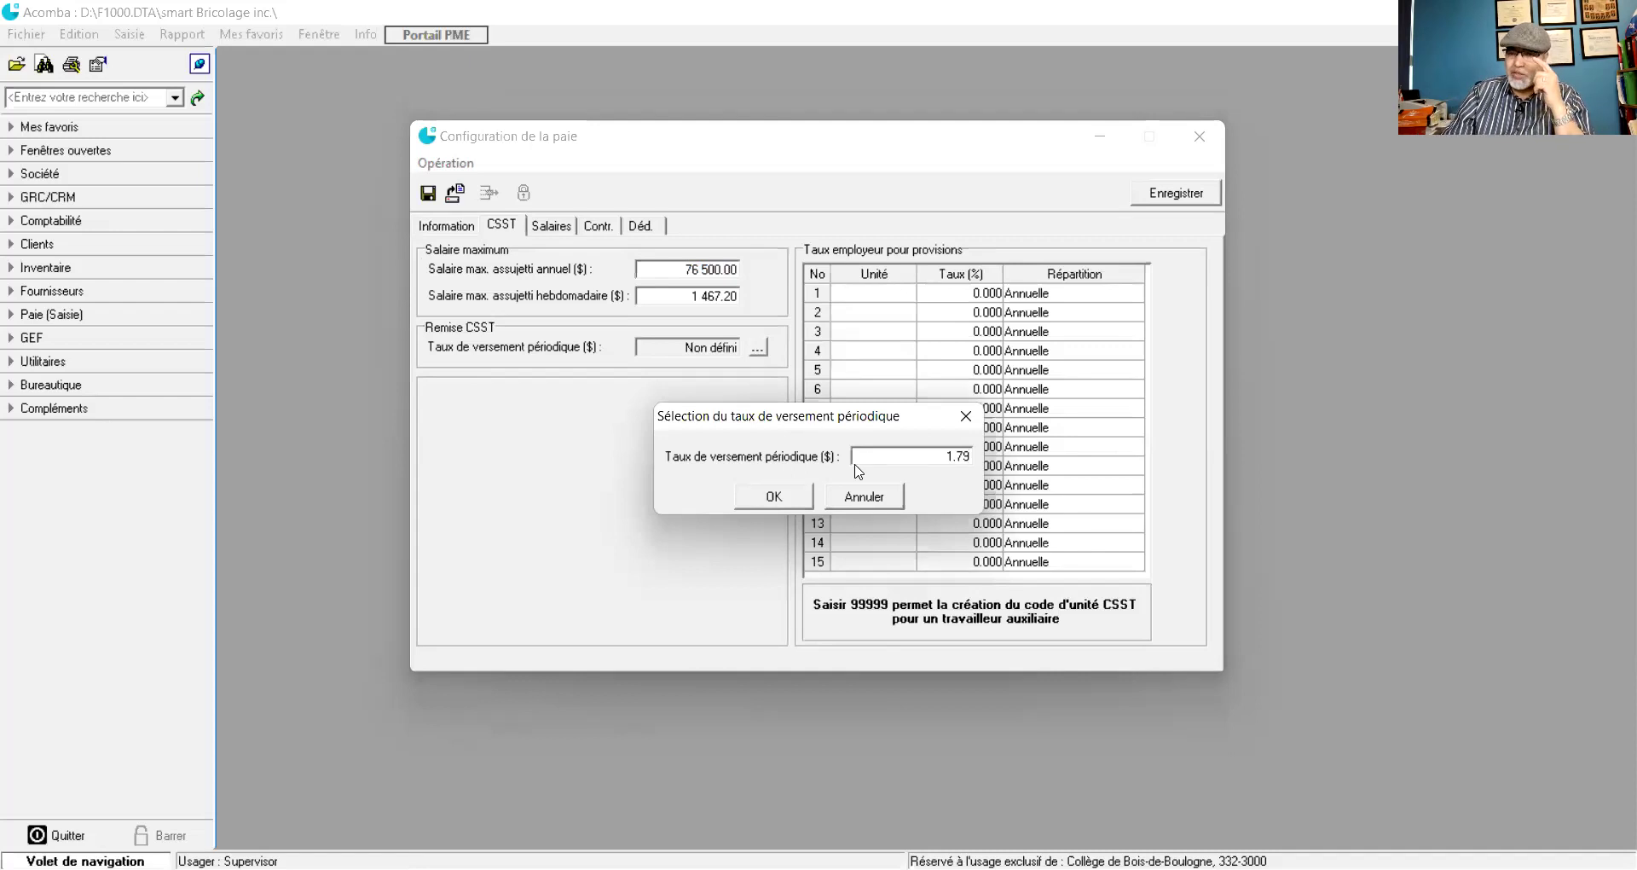
left_click(774, 496)
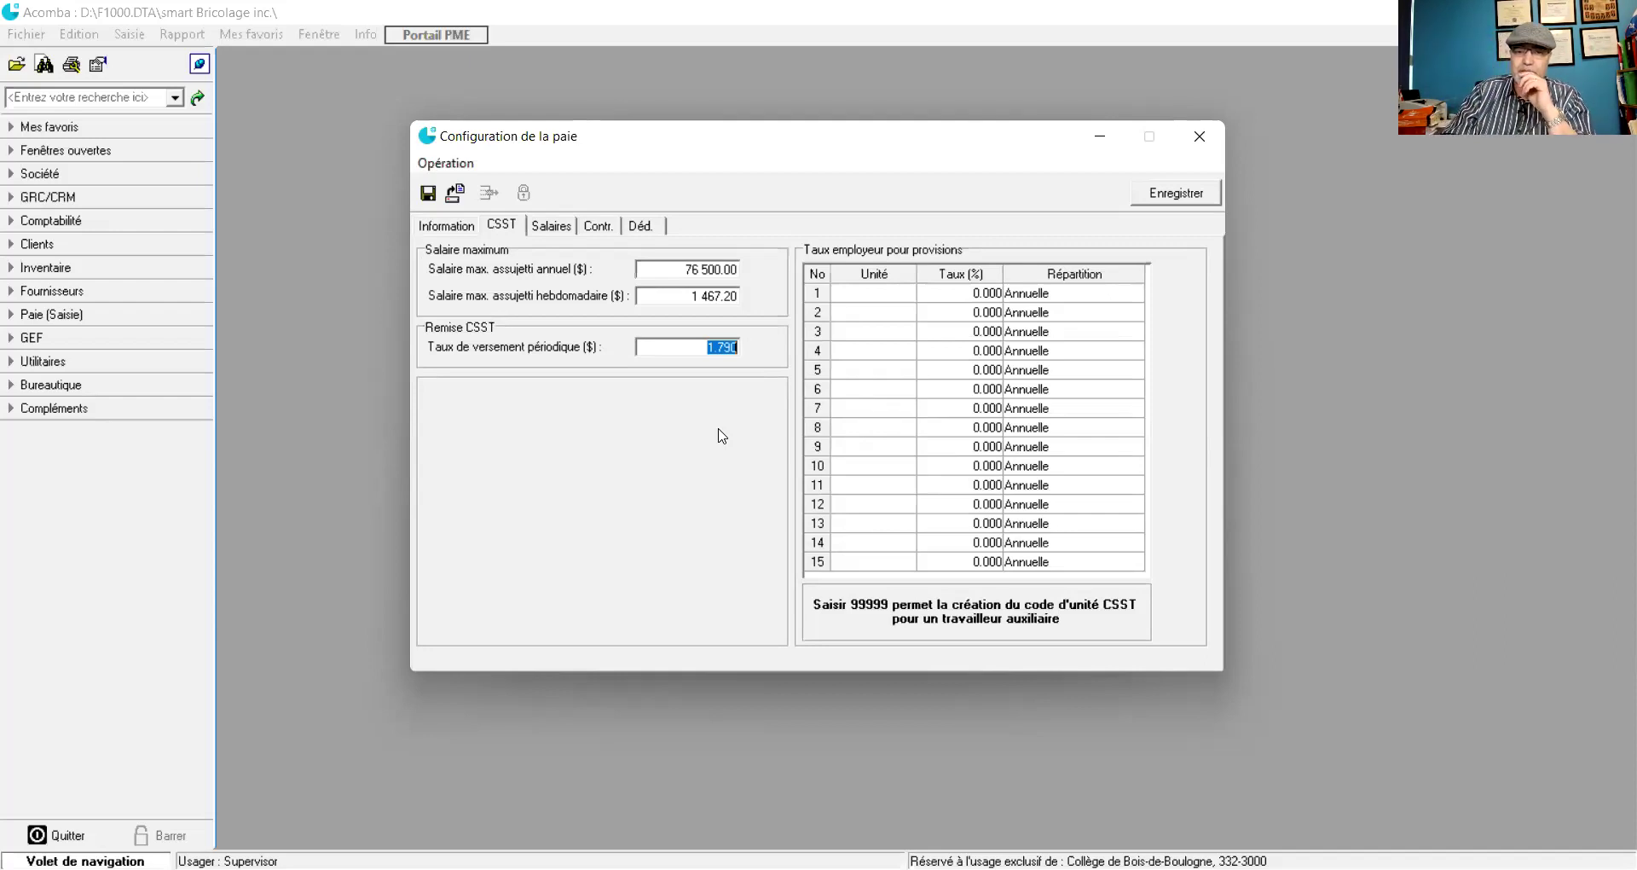
left_click(952, 294)
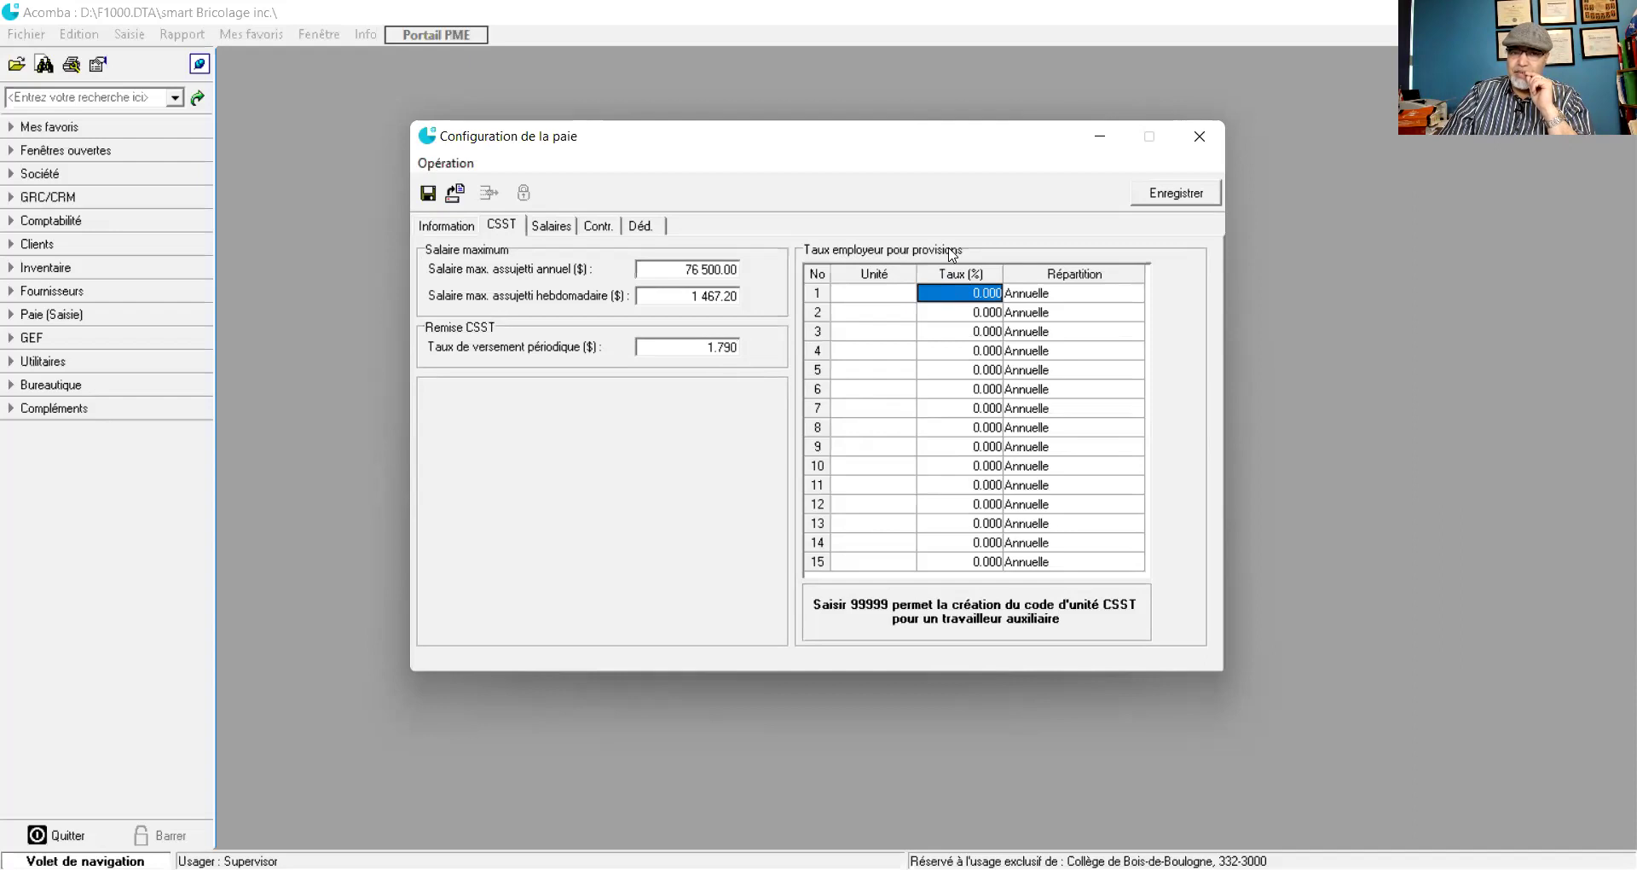
- Enter 1.79% as the first CSST employer provision rate in row 1
type("1.79")
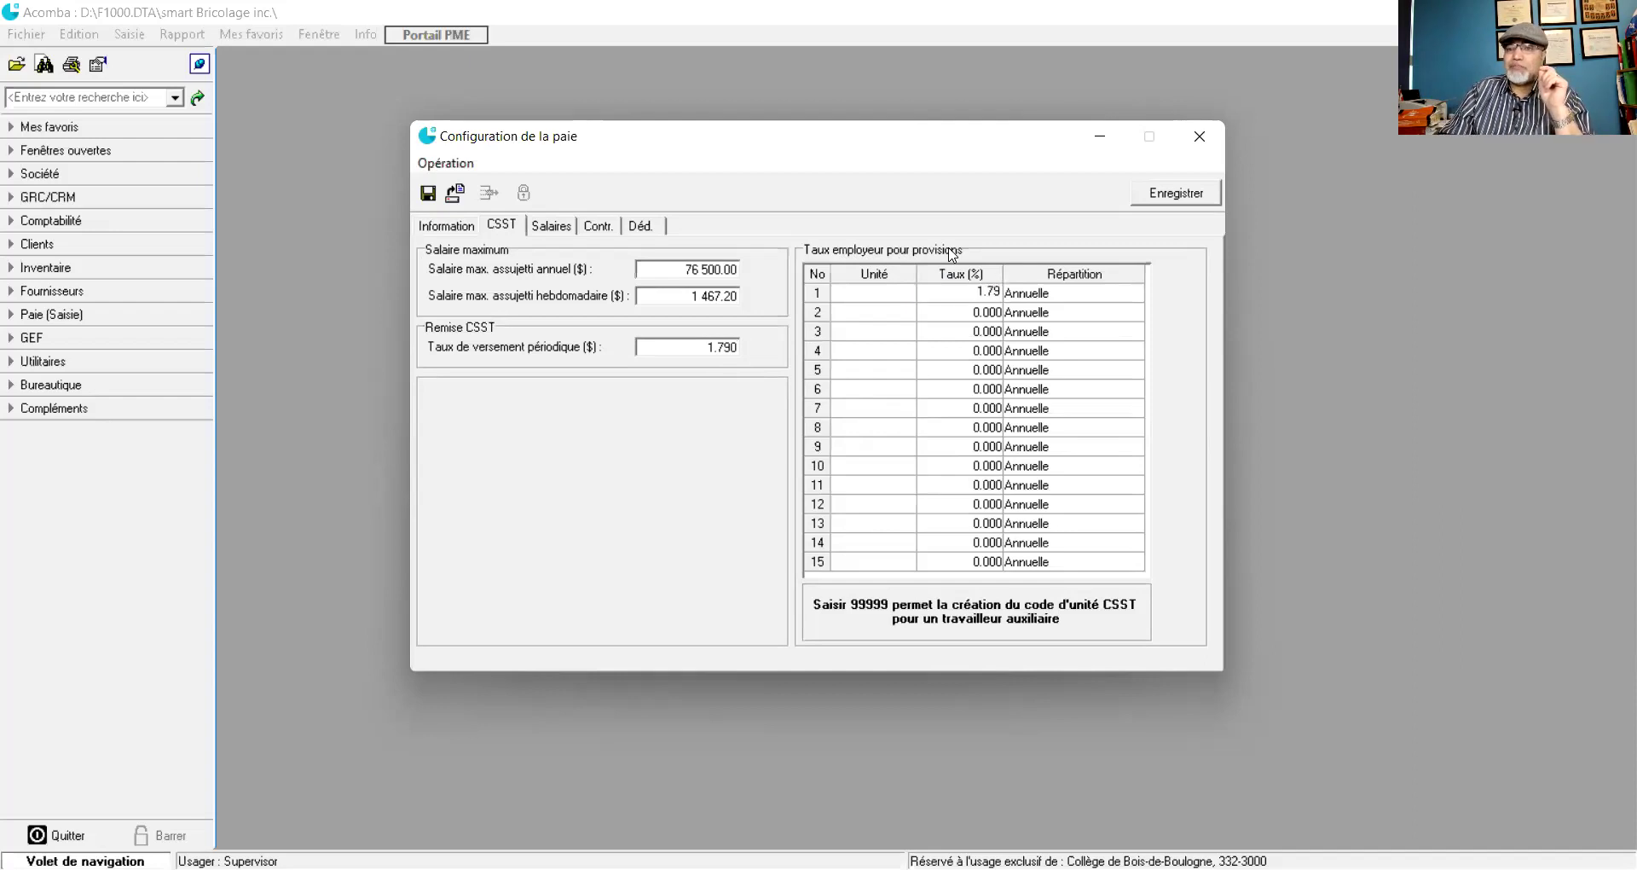
left_click(960, 314)
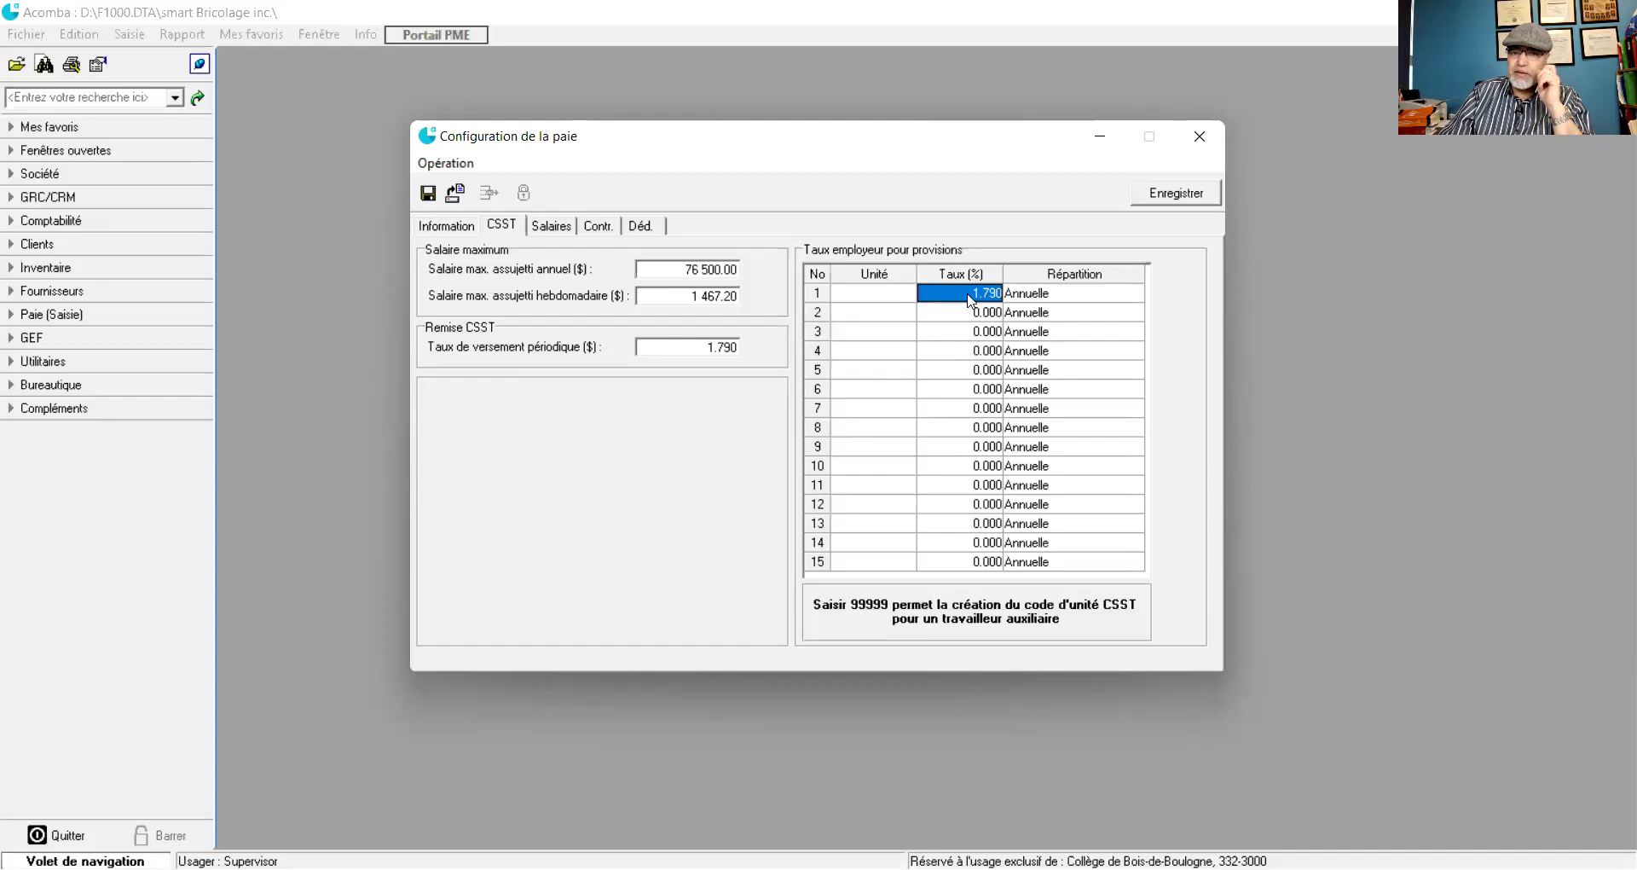
left_click(863, 293)
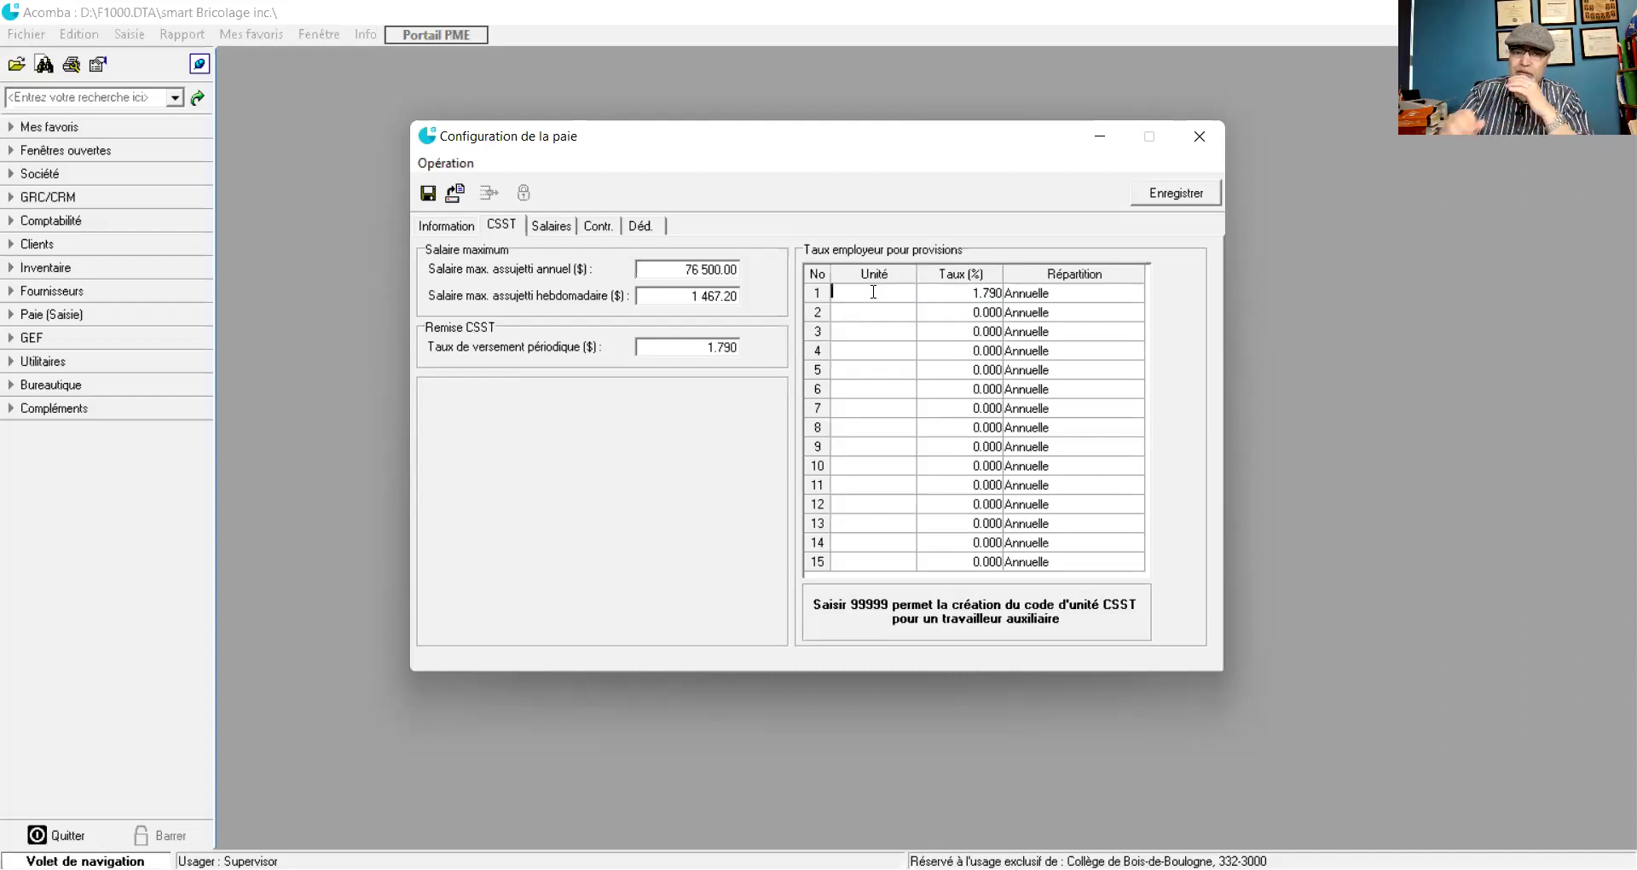
left_click(458, 229)
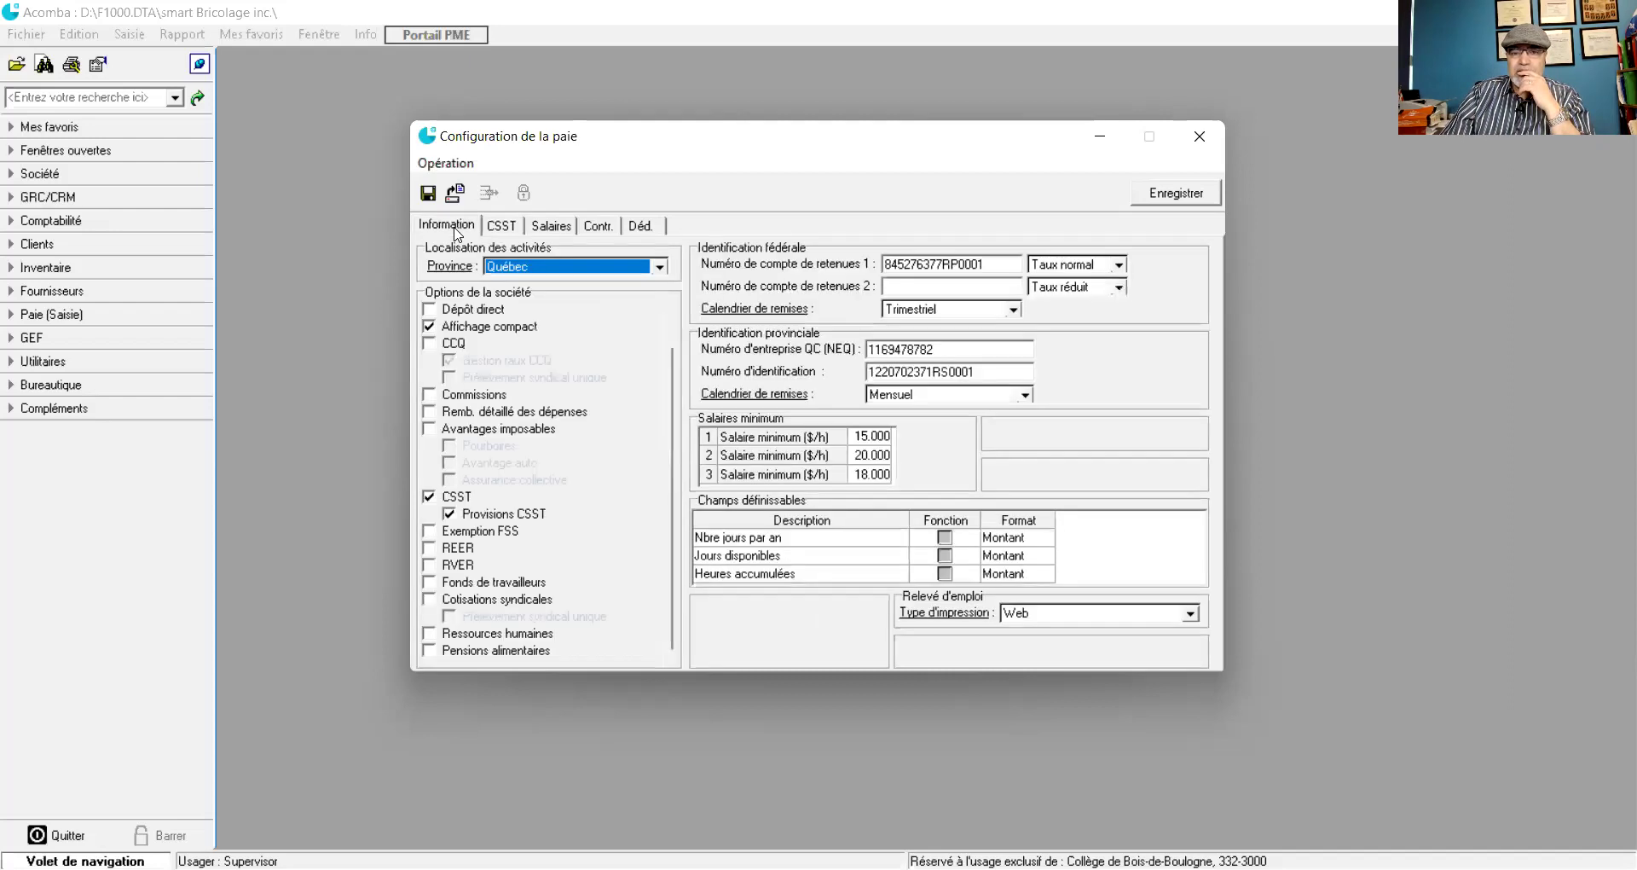
- Delete the first, second and third minimum hourly wage values so they read 0.000
left_click(870, 439)
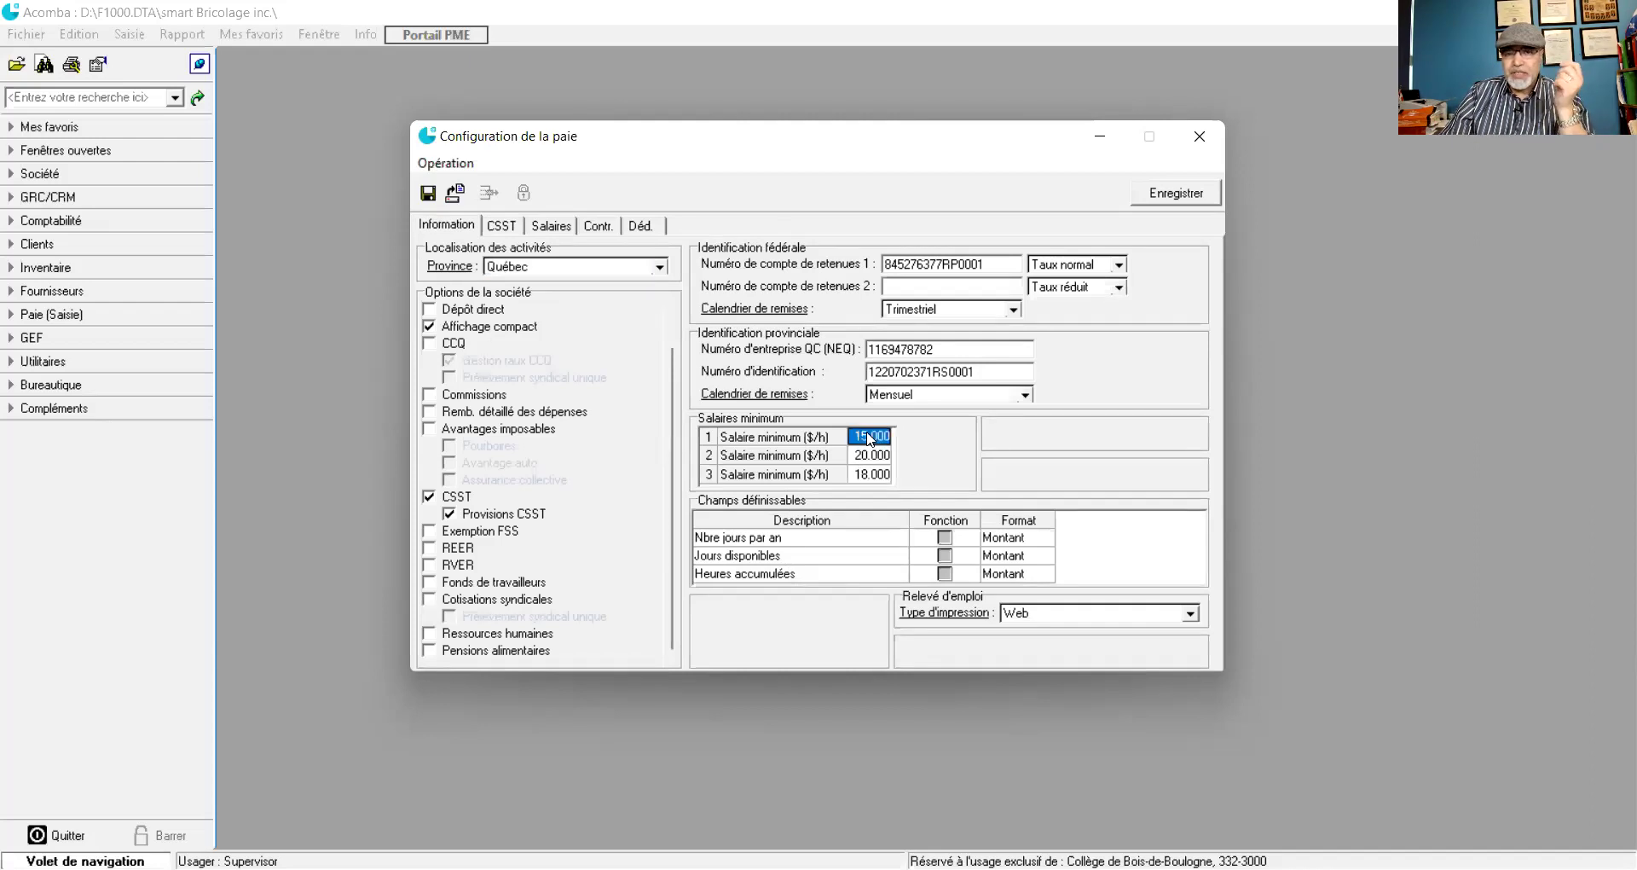
key("Delete")
left_click(870, 455)
key("Delete")
left_click(871, 471)
key("Delete")
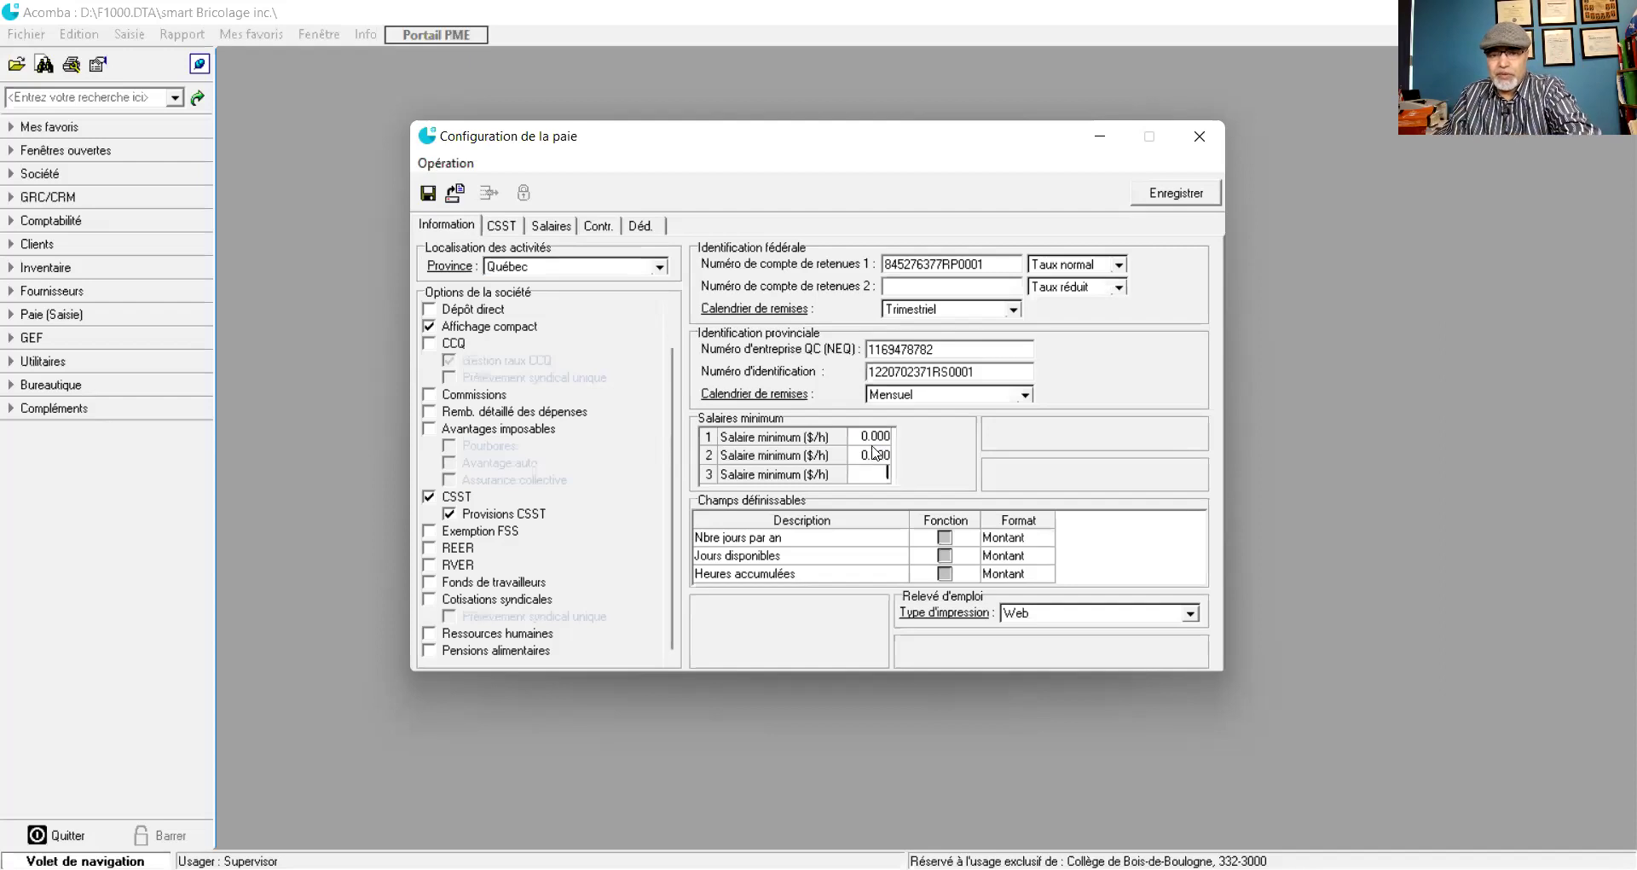
left_click(873, 445)
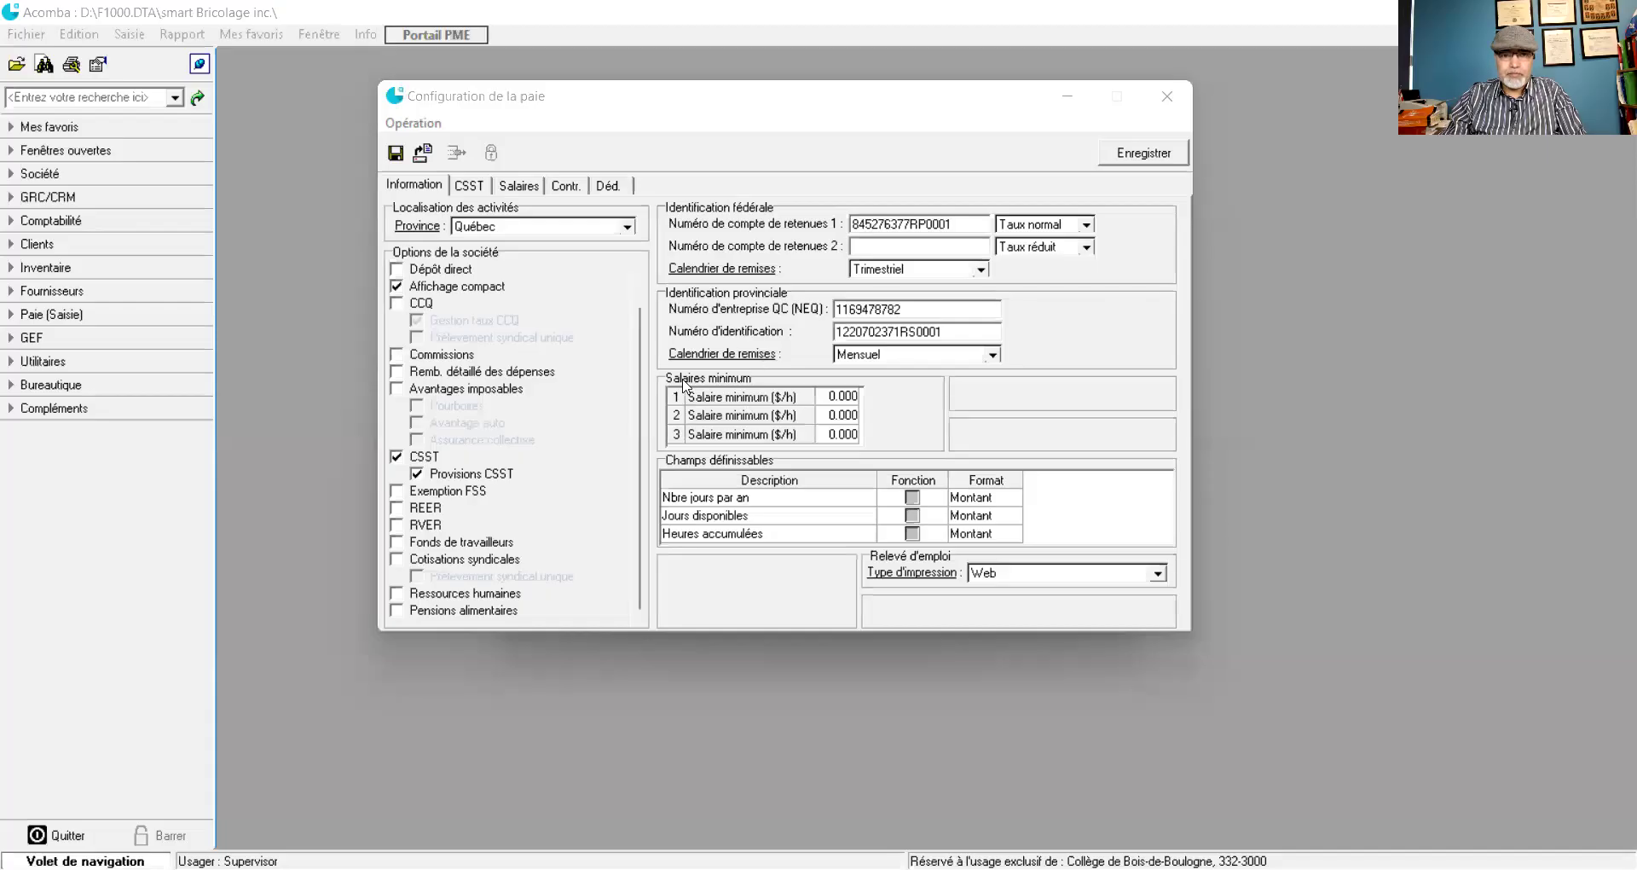
- Re-enter minimum hourly wages of 15, 20 and 30 $/h in the three rows
left_click(833, 398)
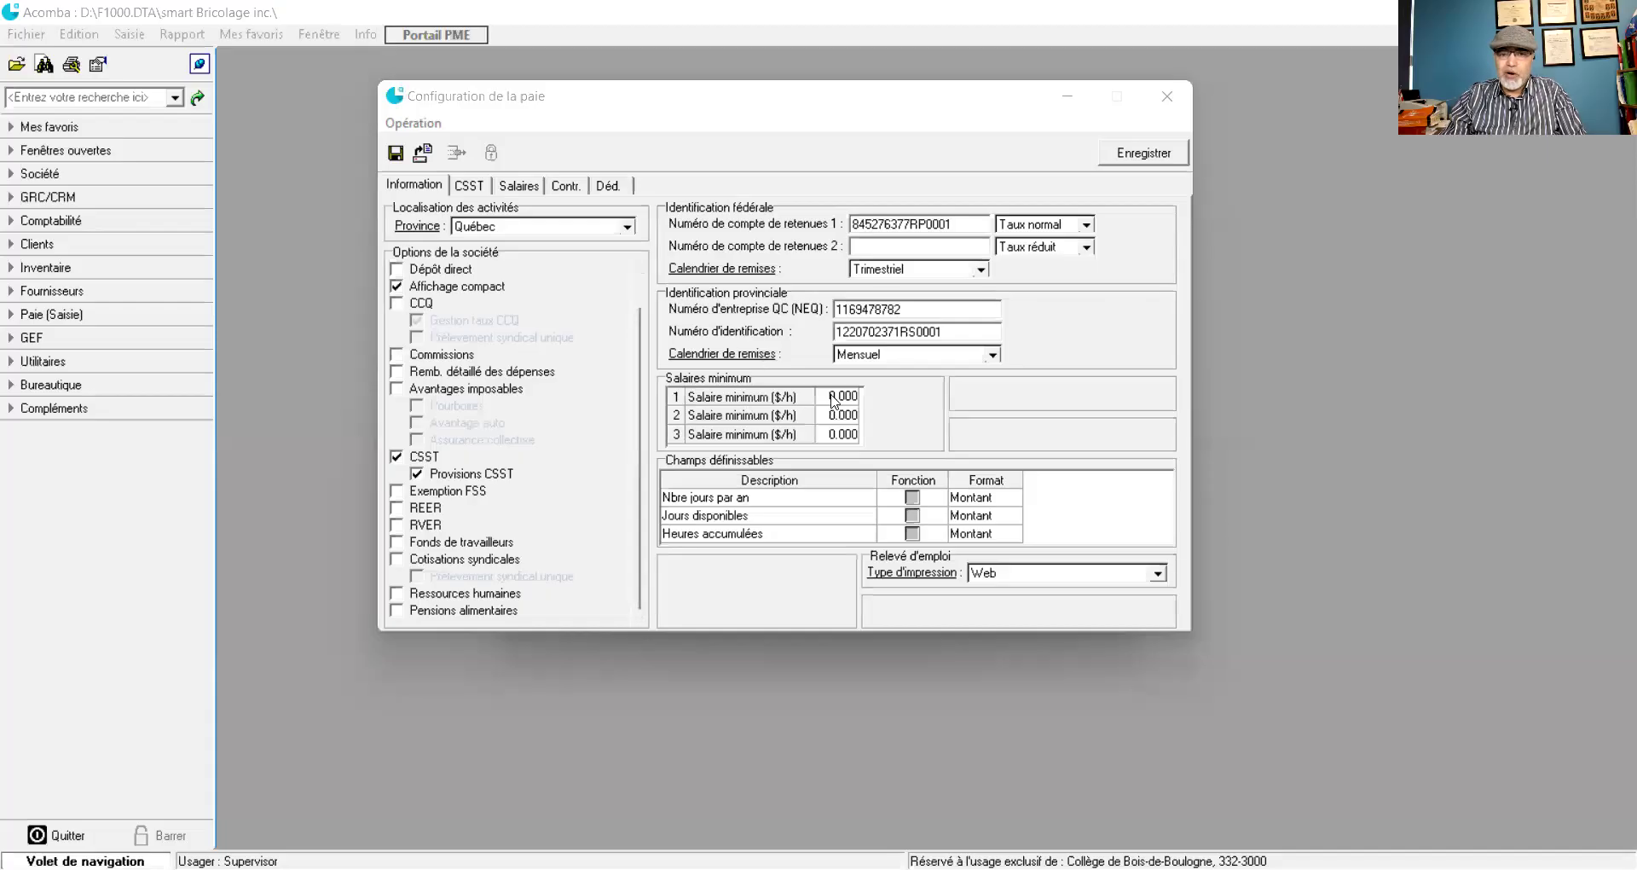
type("15")
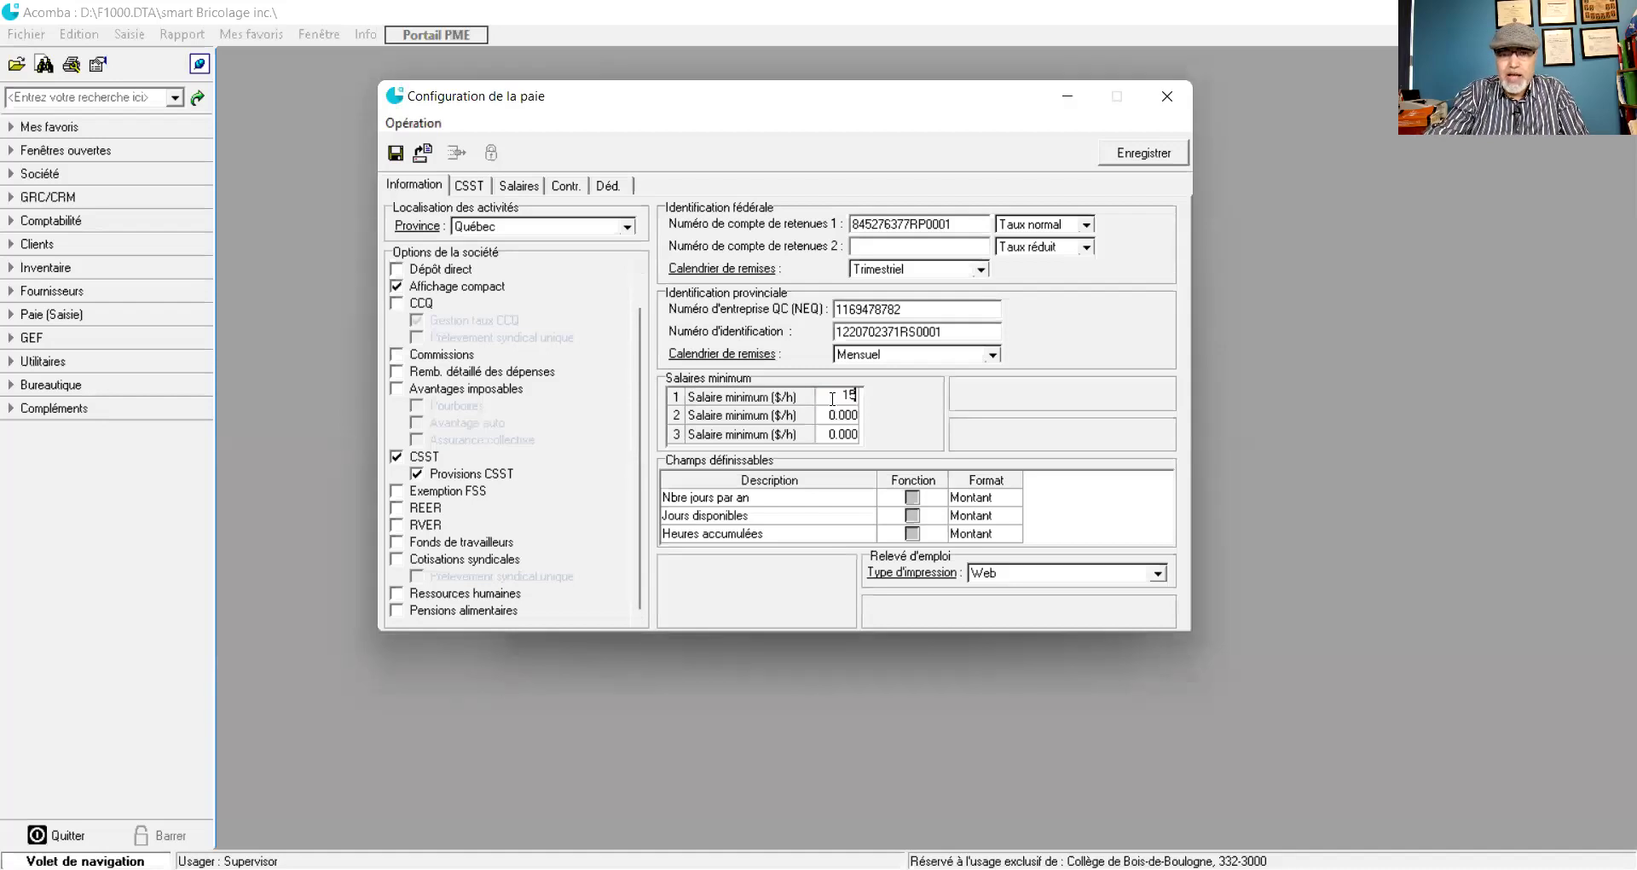
key("Return")
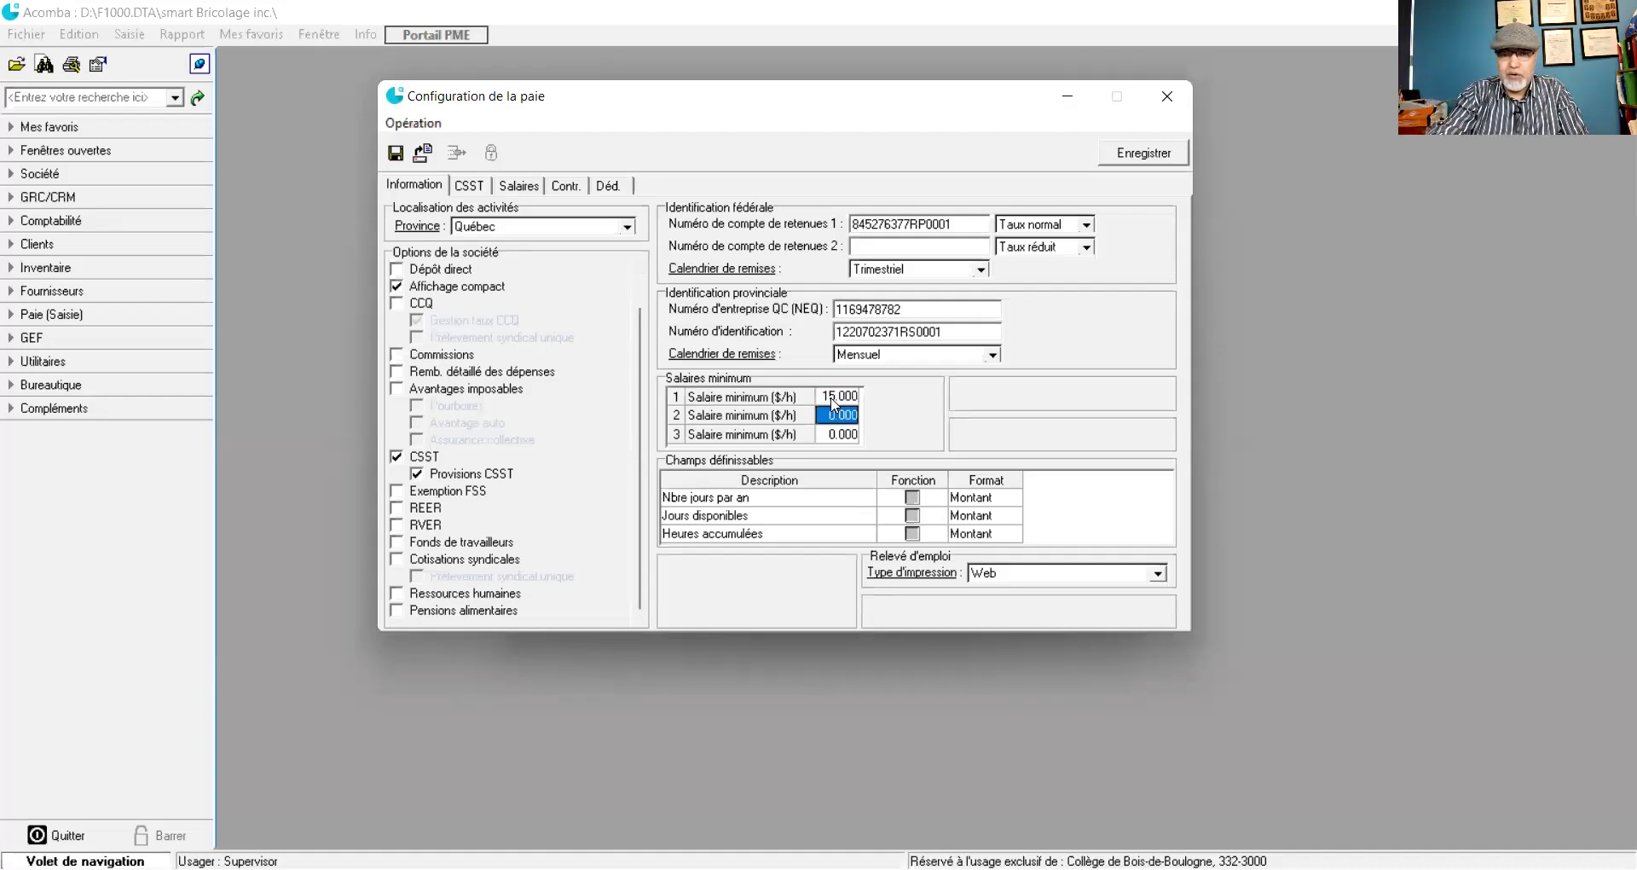
type("20")
key("Return")
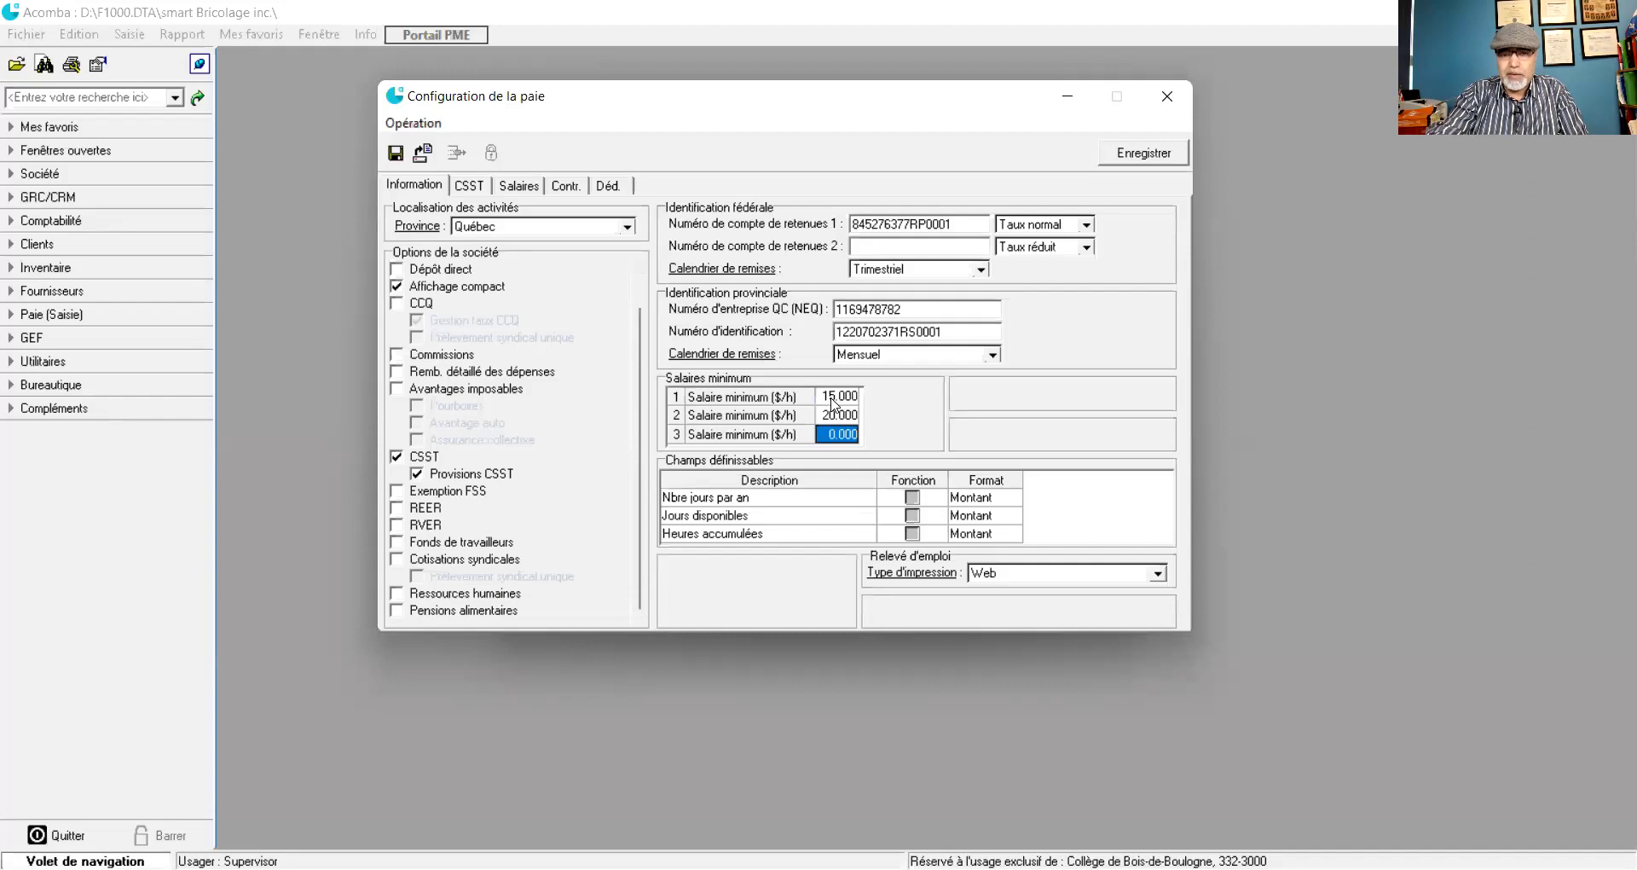
type("30")
key("Return")
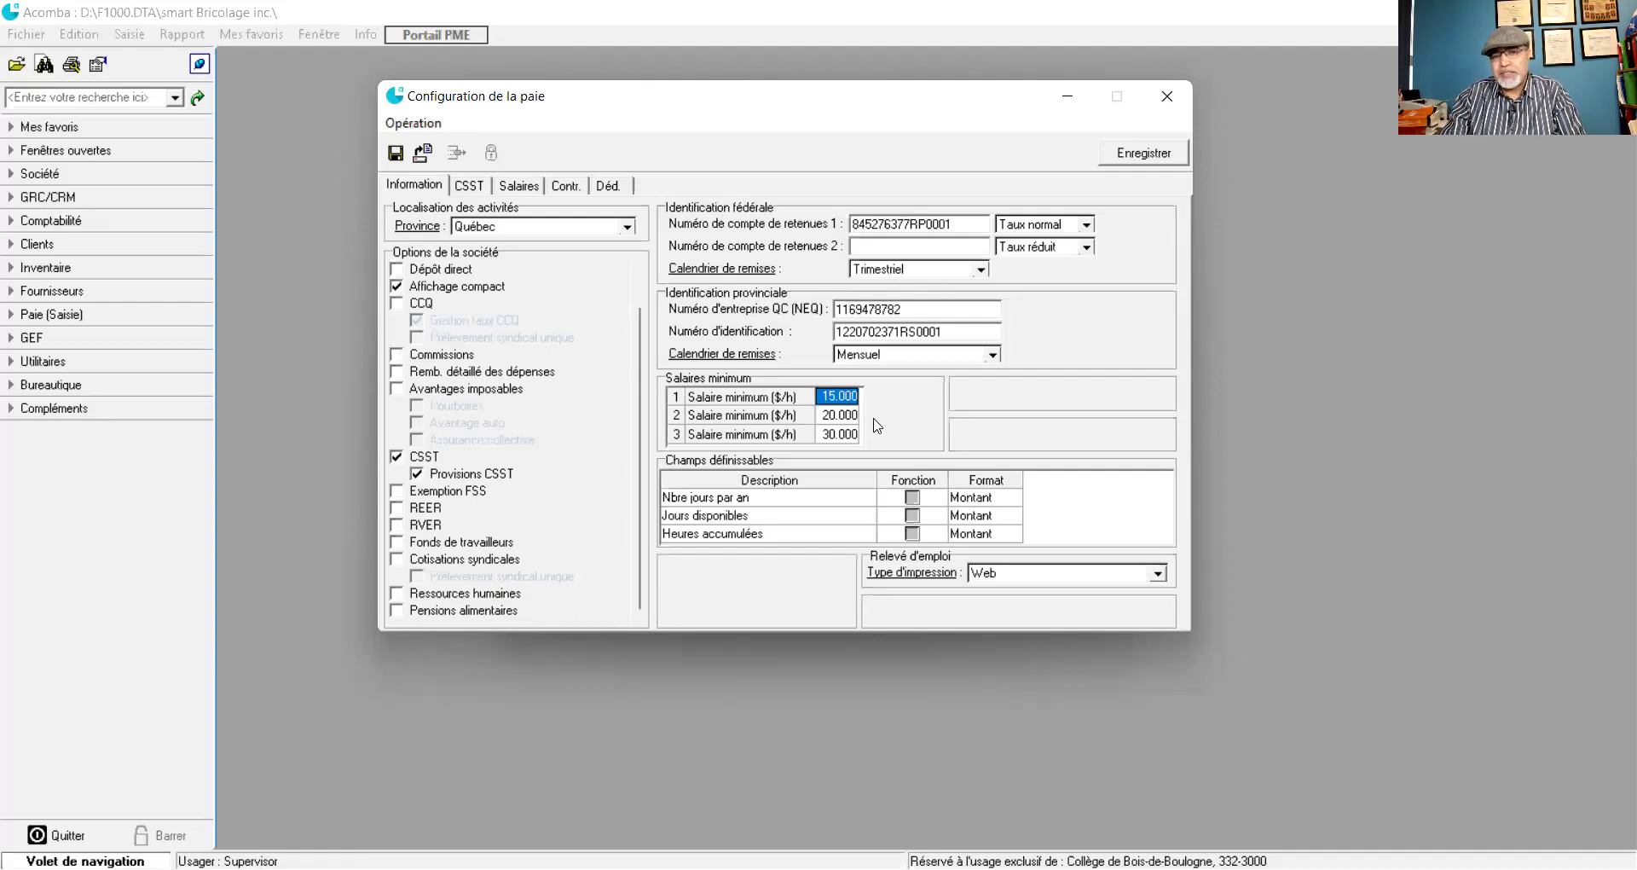
- Switch to the CSST tab to check the 76 500.00 maximum and 1.790 rates
left_click(471, 187)
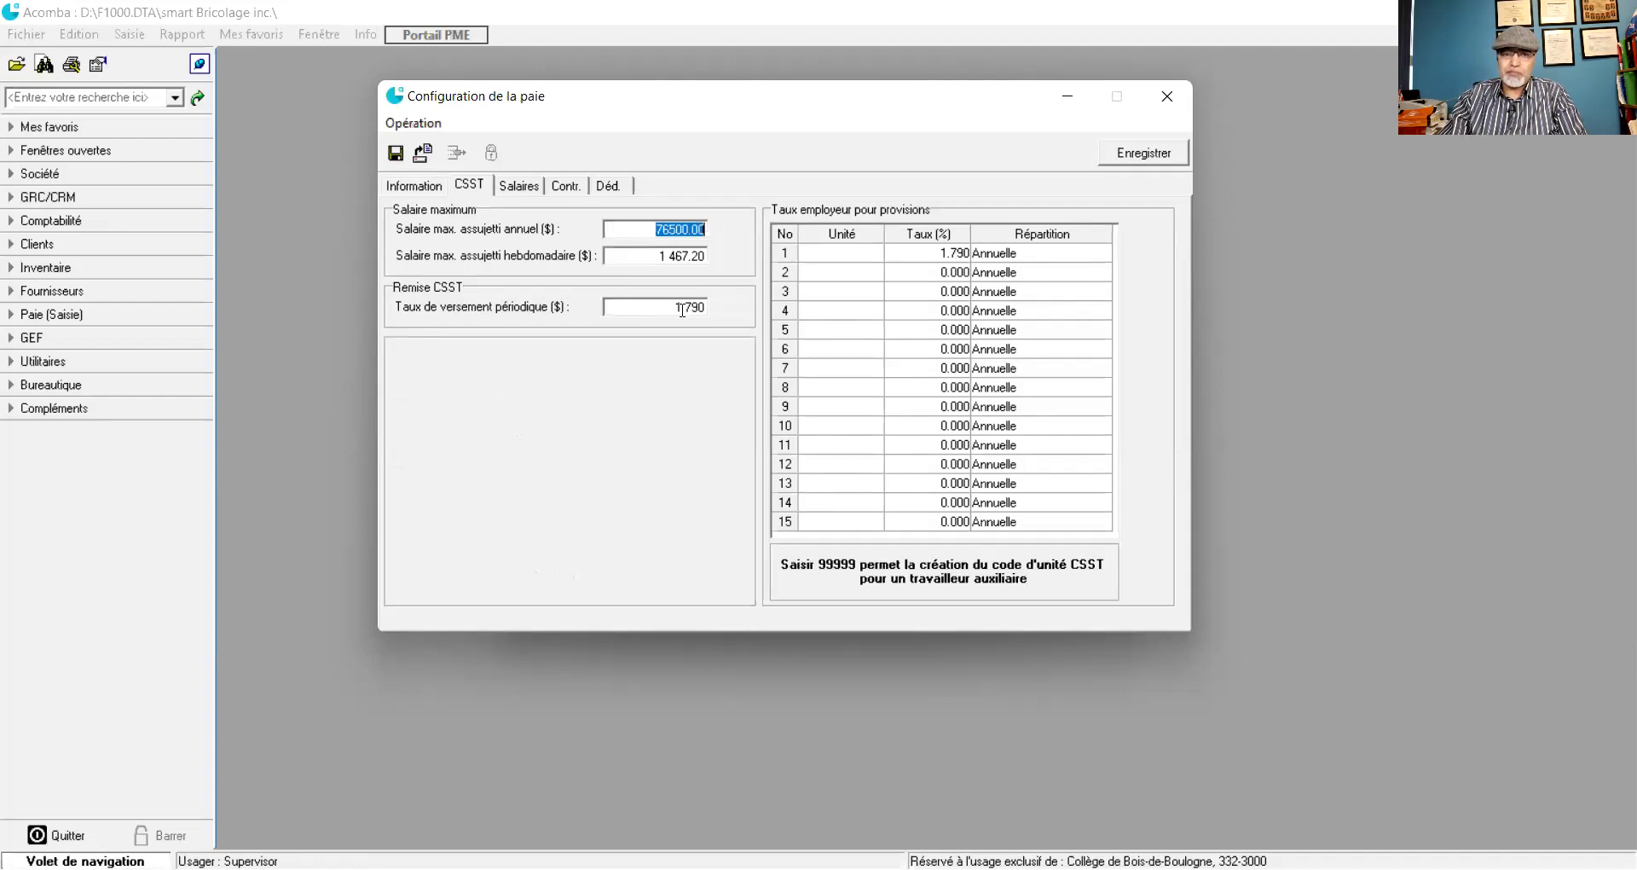
- Review the CSST, Salaires, Contr., Déd. and Information tabs, then save the payroll configuration
left_click(919, 254)
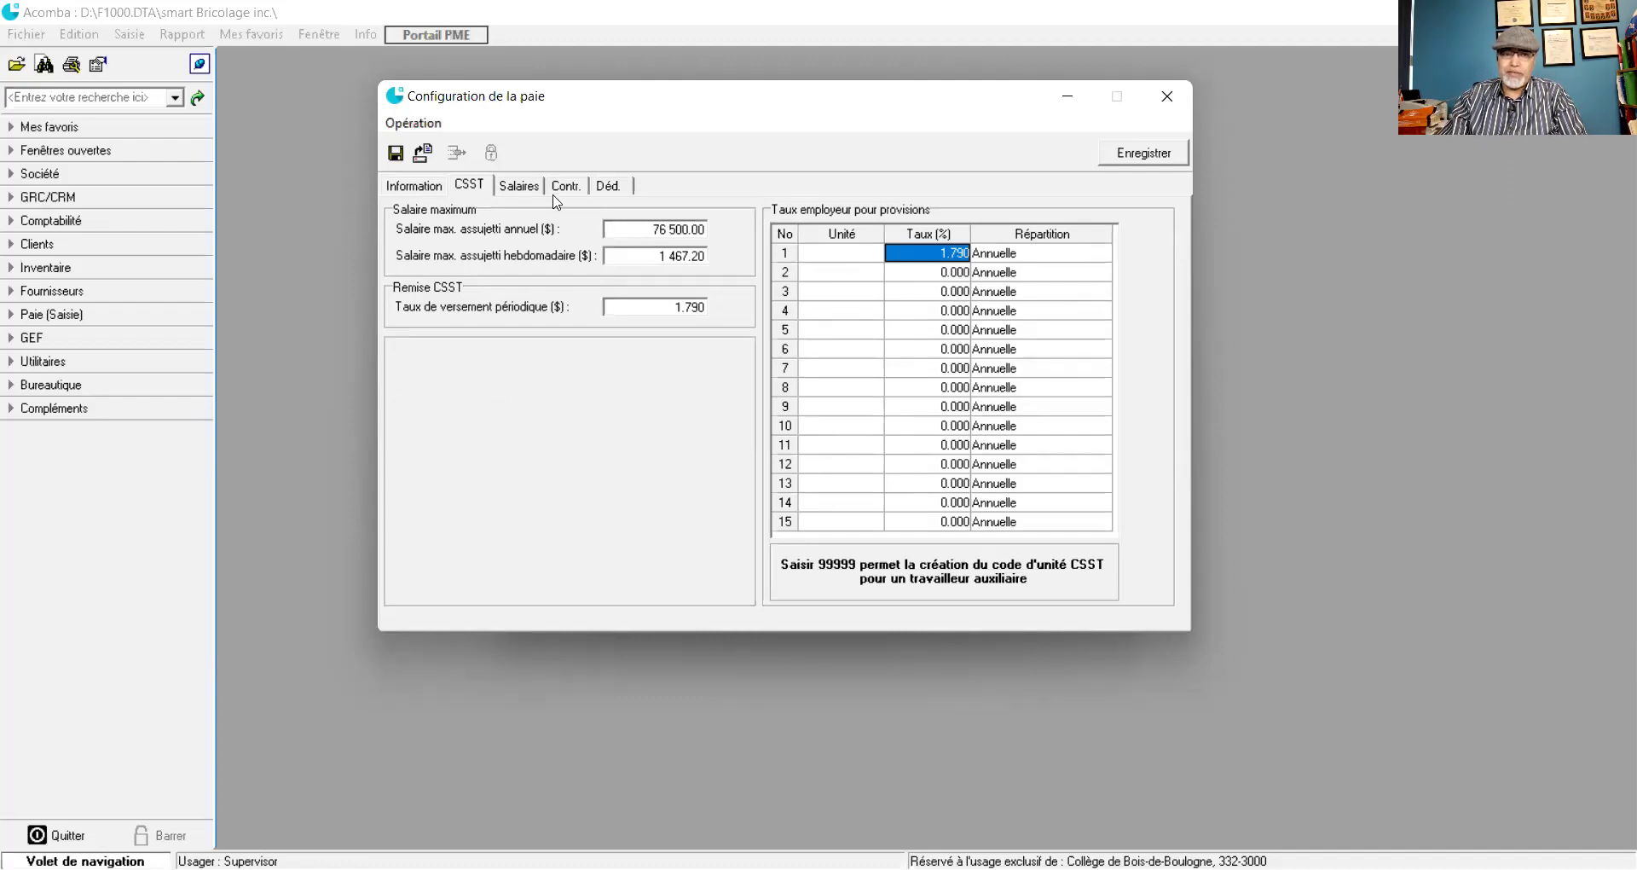
left_click(518, 187)
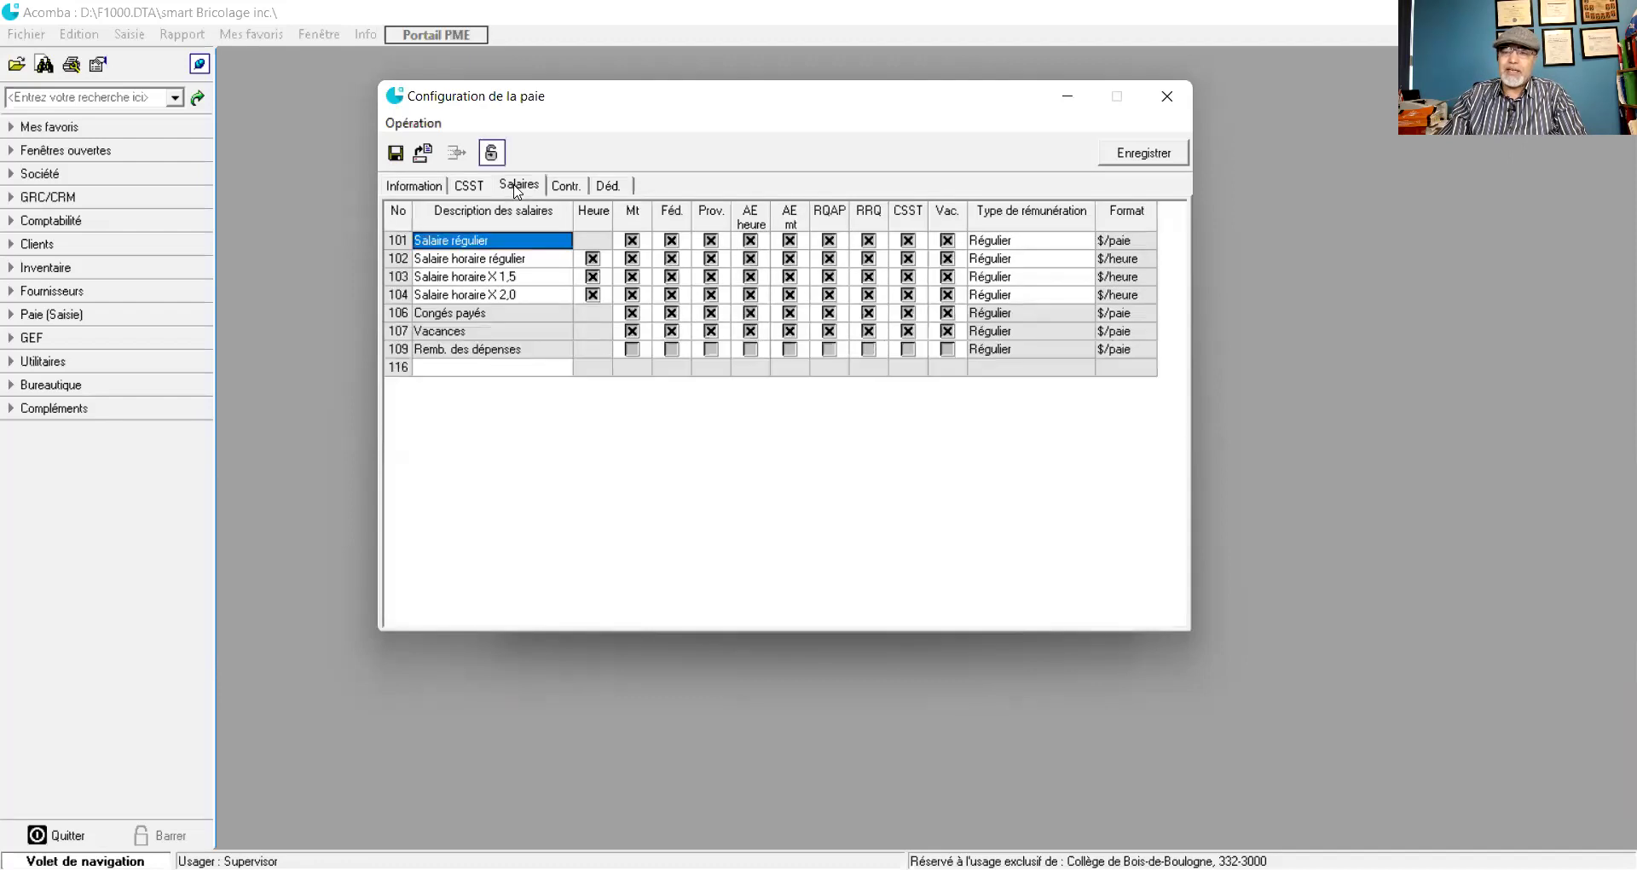
left_click(567, 194)
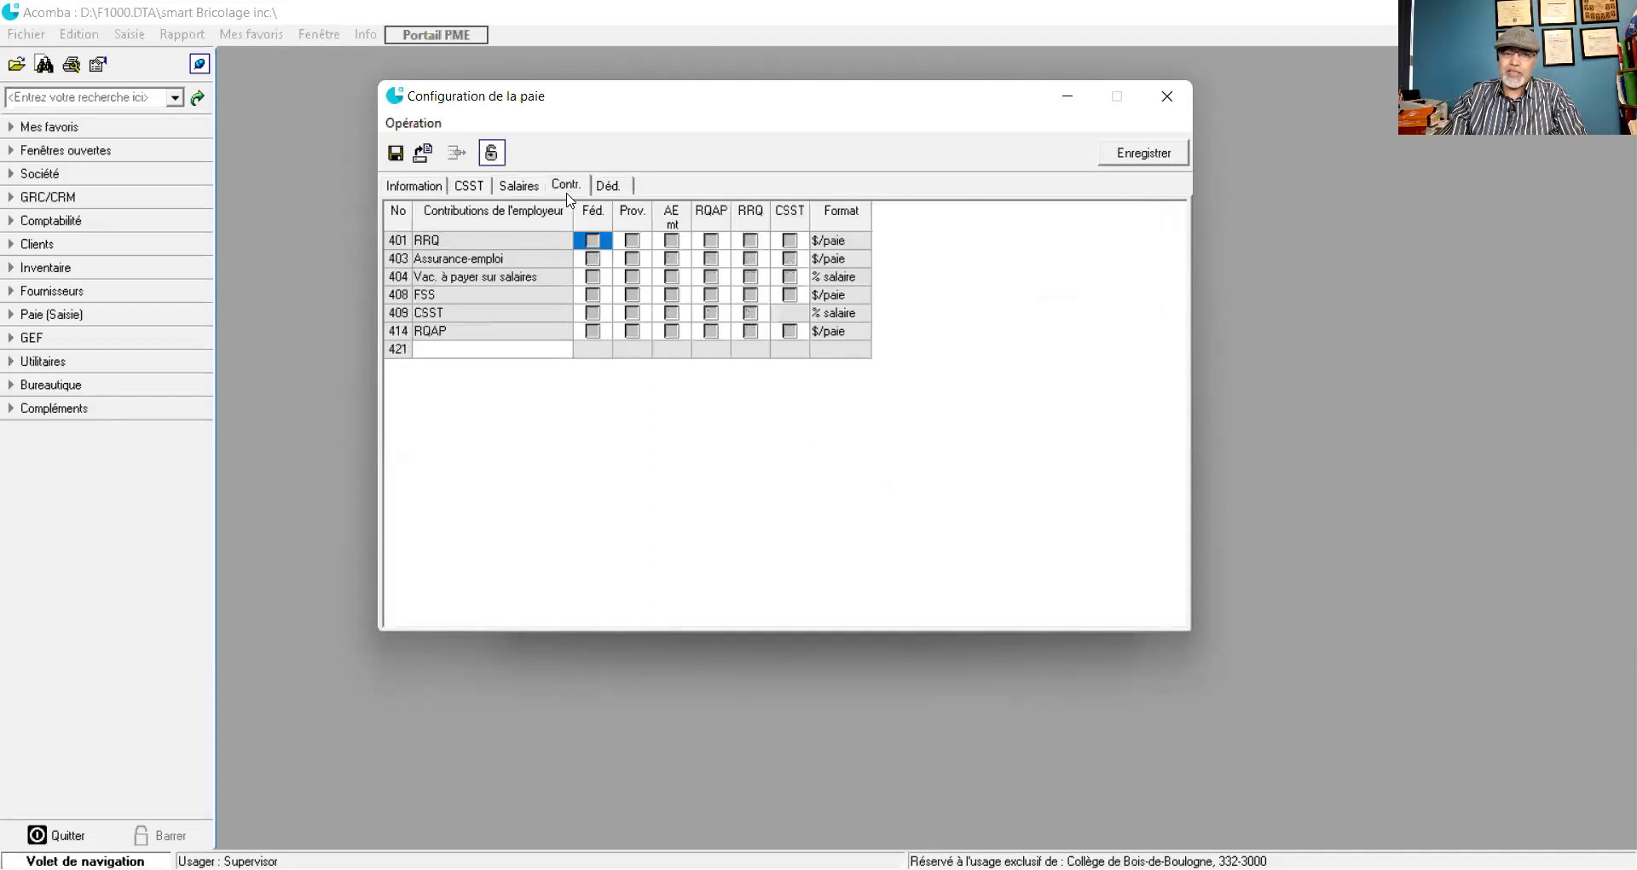
left_click(603, 195)
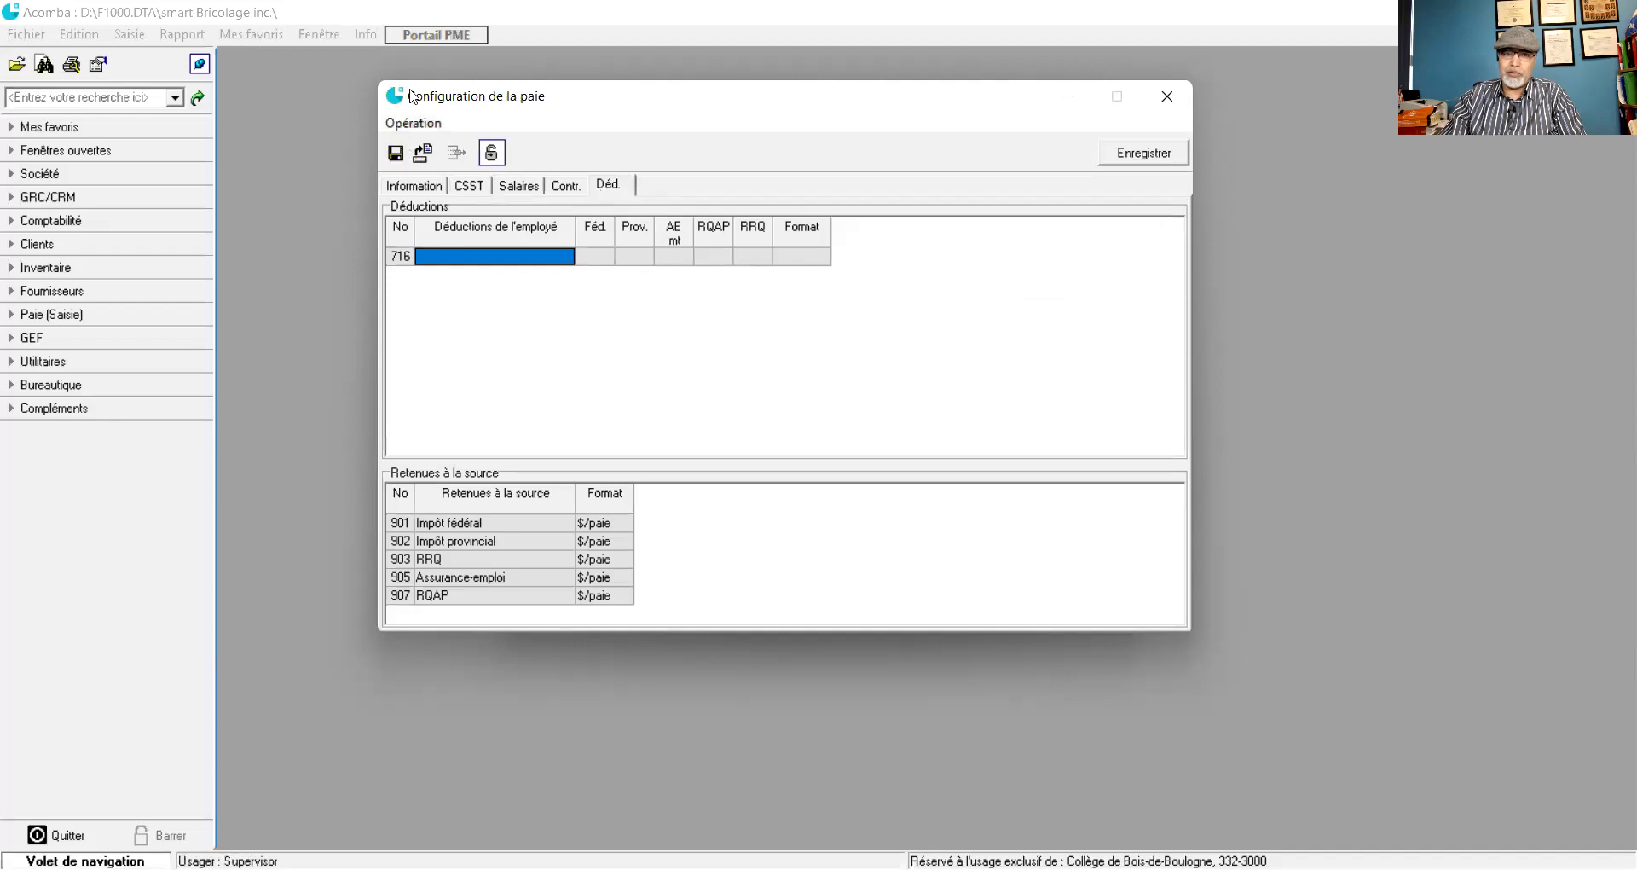
left_click(407, 187)
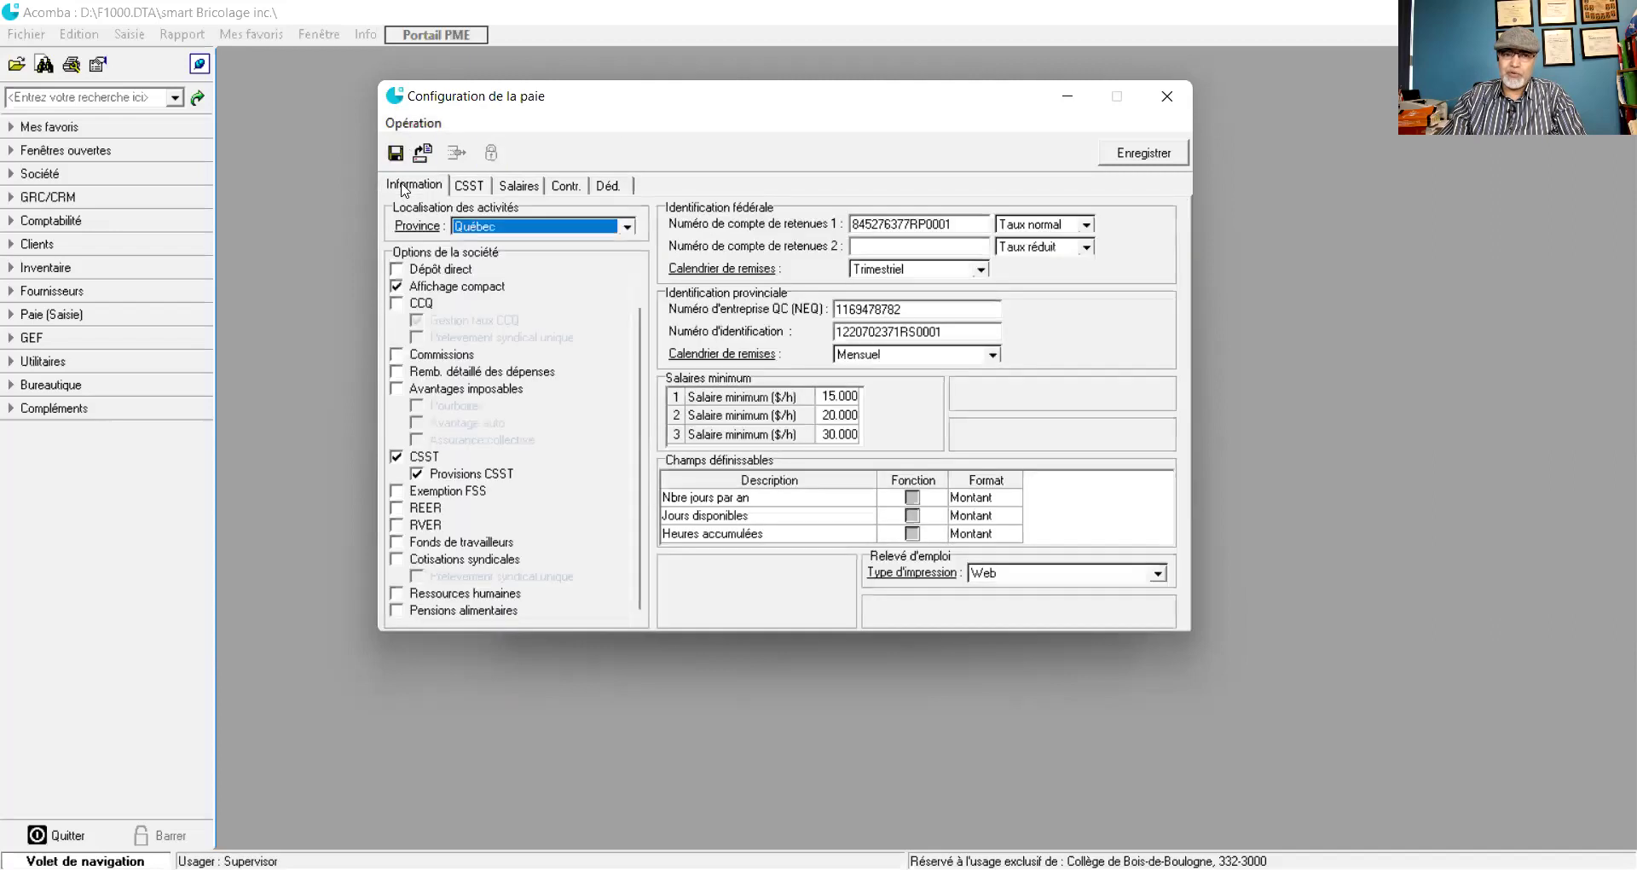
left_click(468, 188)
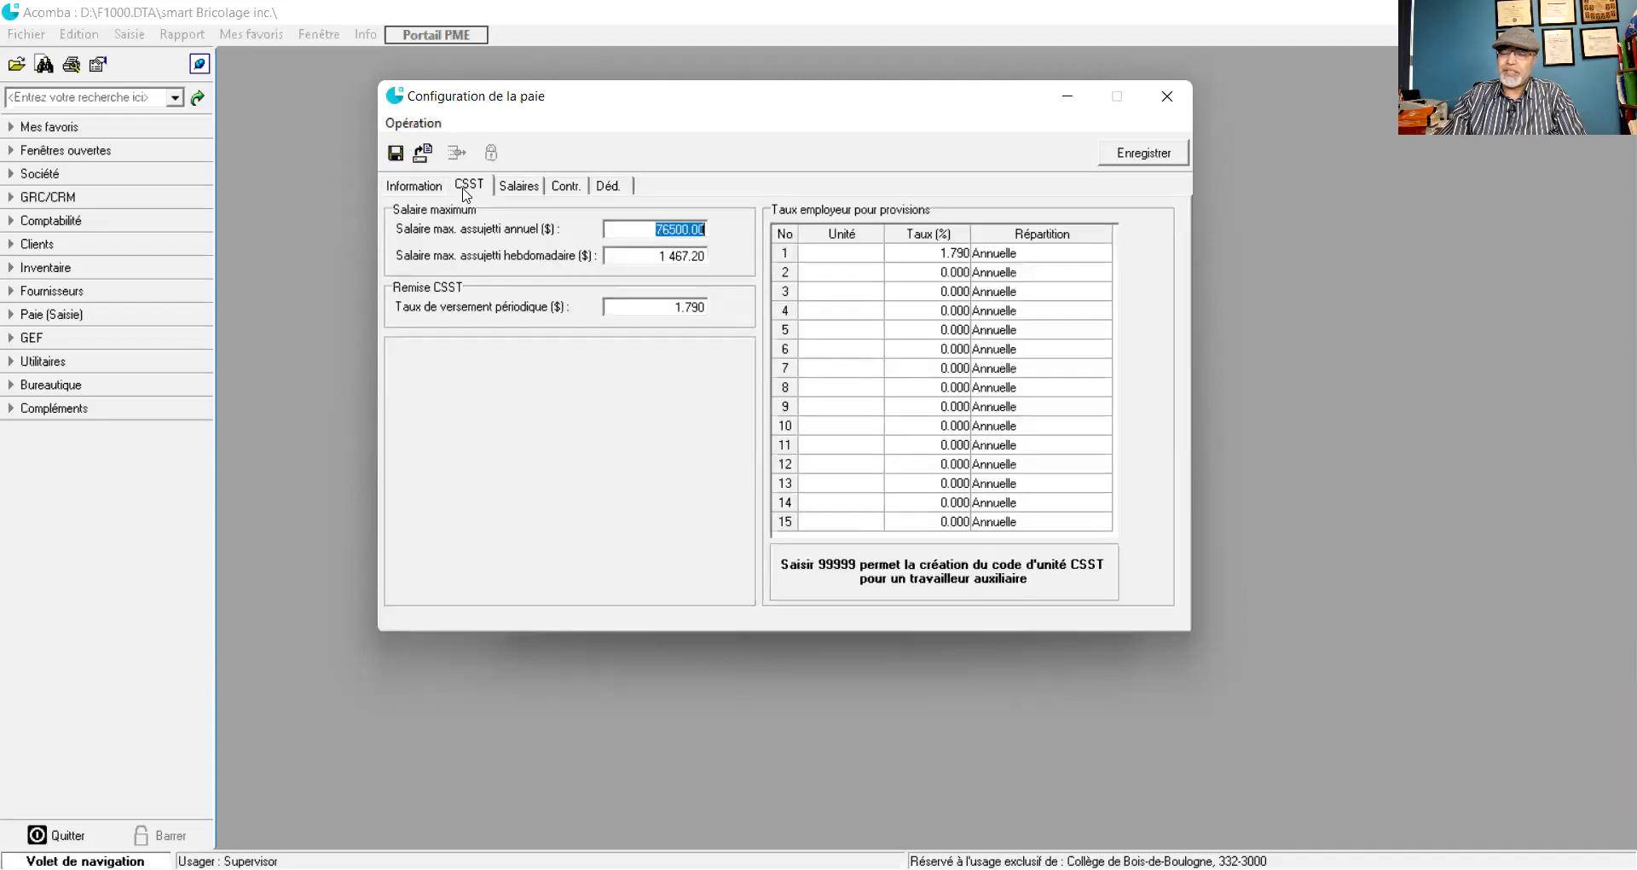
left_click(416, 186)
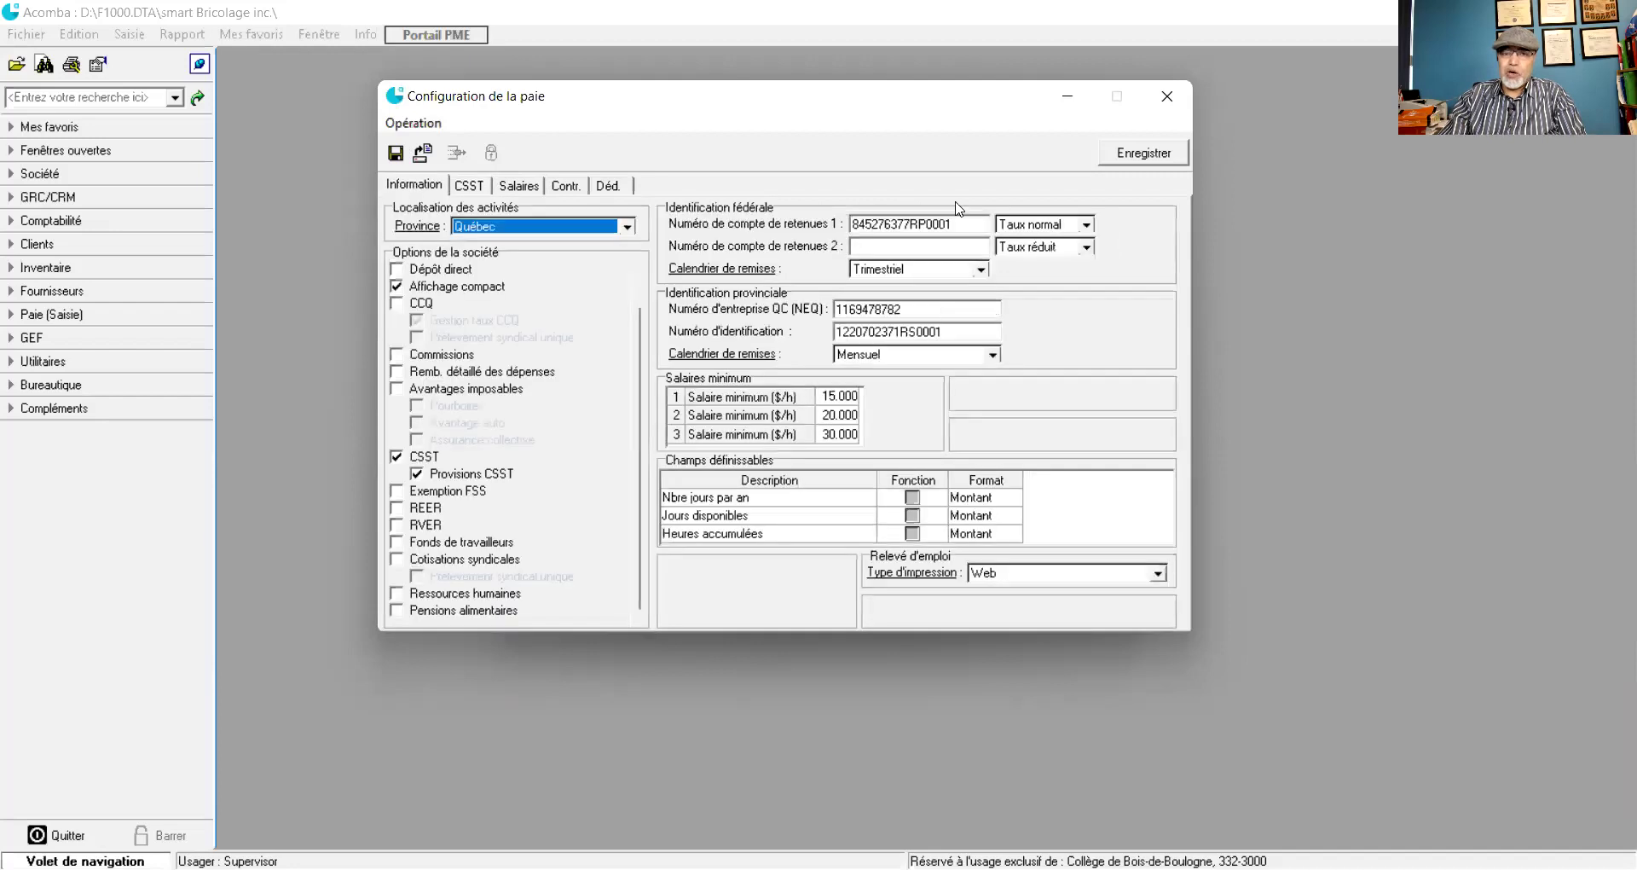
left_click(1144, 155)
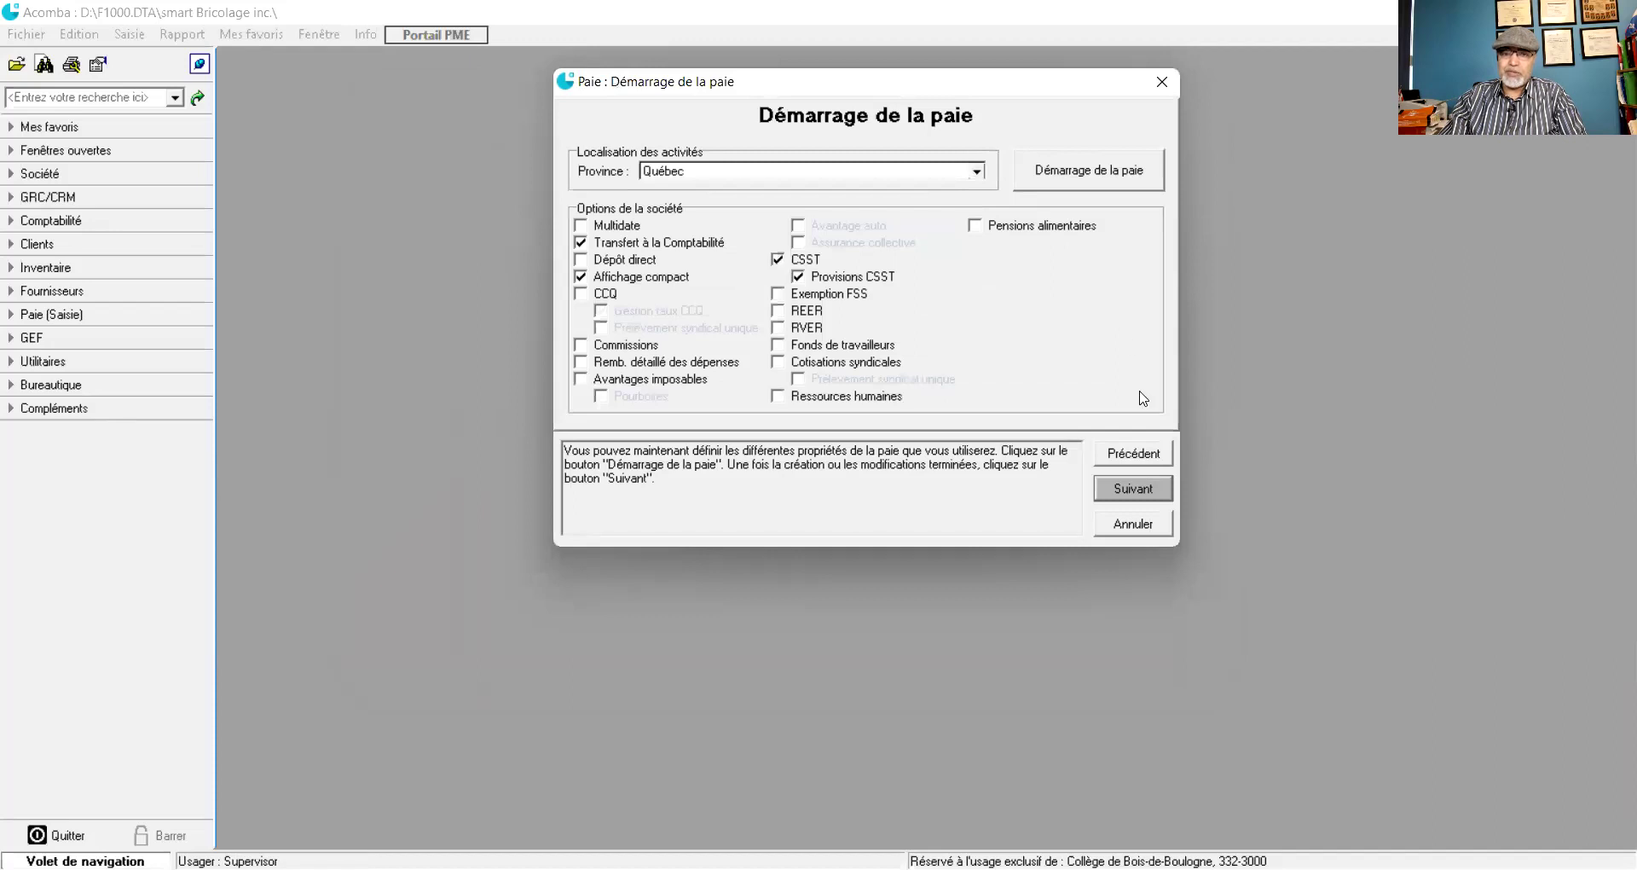
- Advance to the startup summary: Vente au détail chart with 136 accounts, 12 periods, payroll defined
left_click(1124, 494)
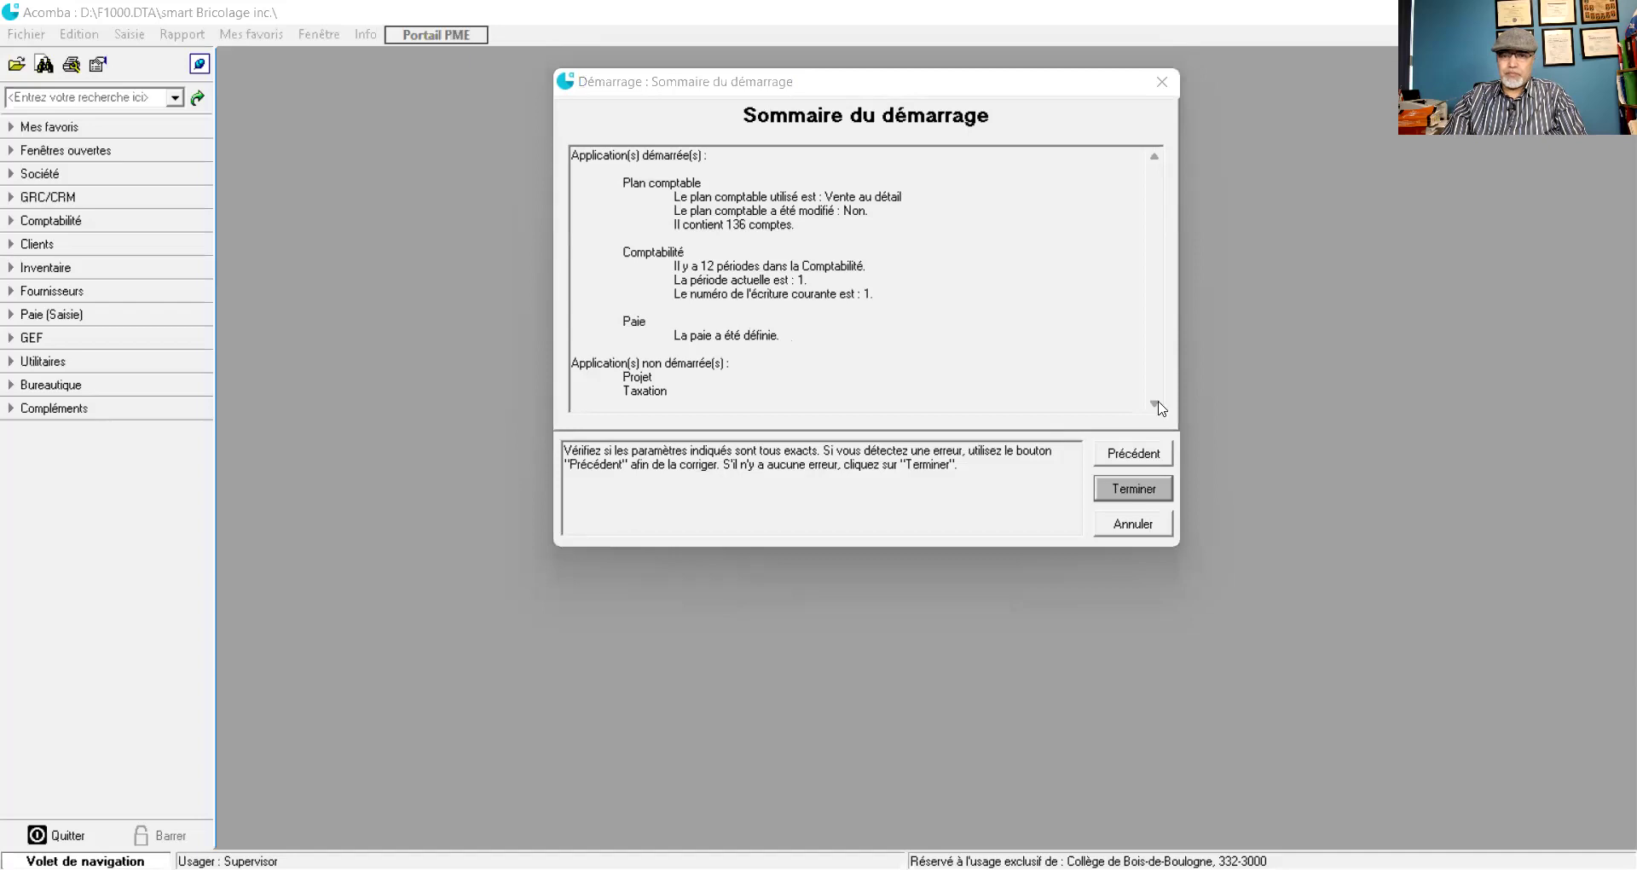
- Finish the startup and answer Oui to start the selected applications with the displayed parameters
left_click(1132, 494)
left_click(1132, 496)
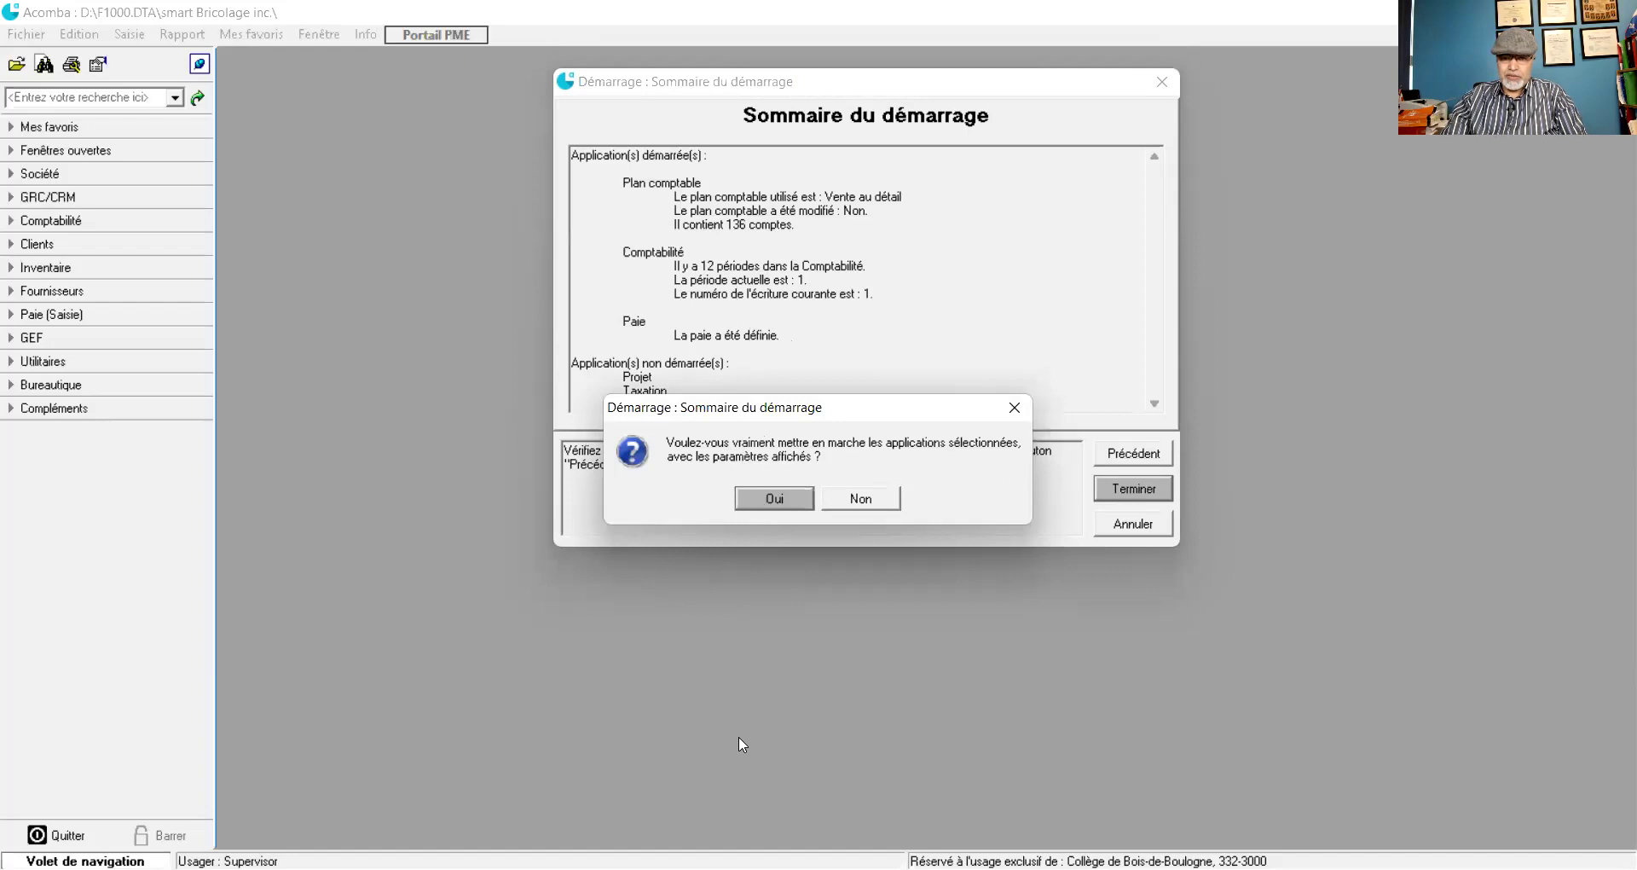
key("Return")
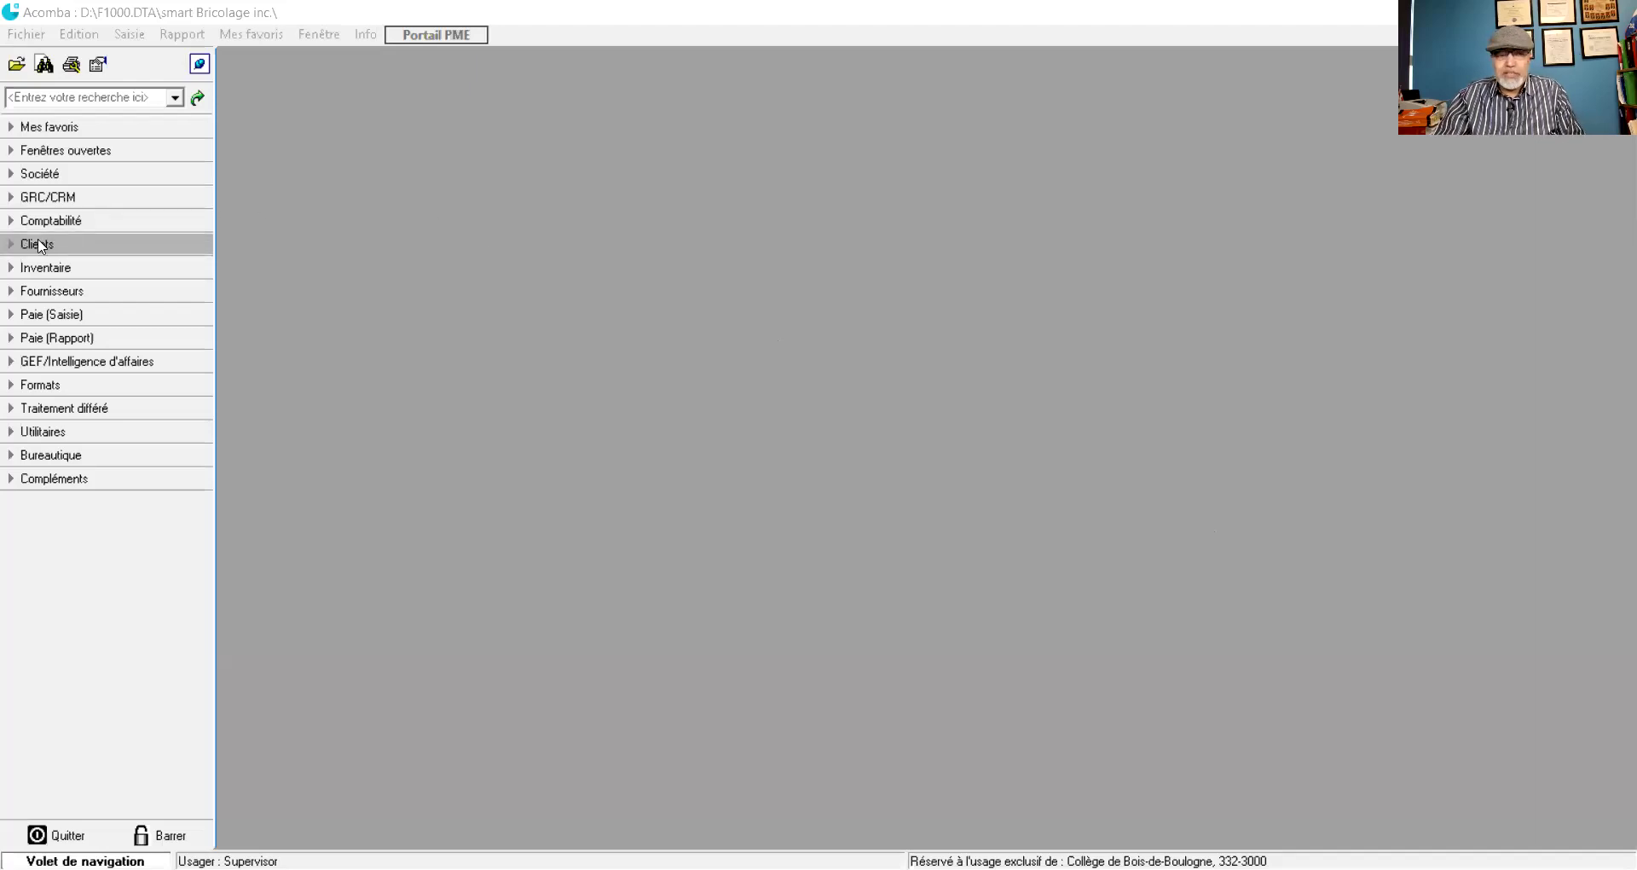
- Open Configuration under Paie (Saisie) and move the payroll configuration window up and left
left_click(8, 315)
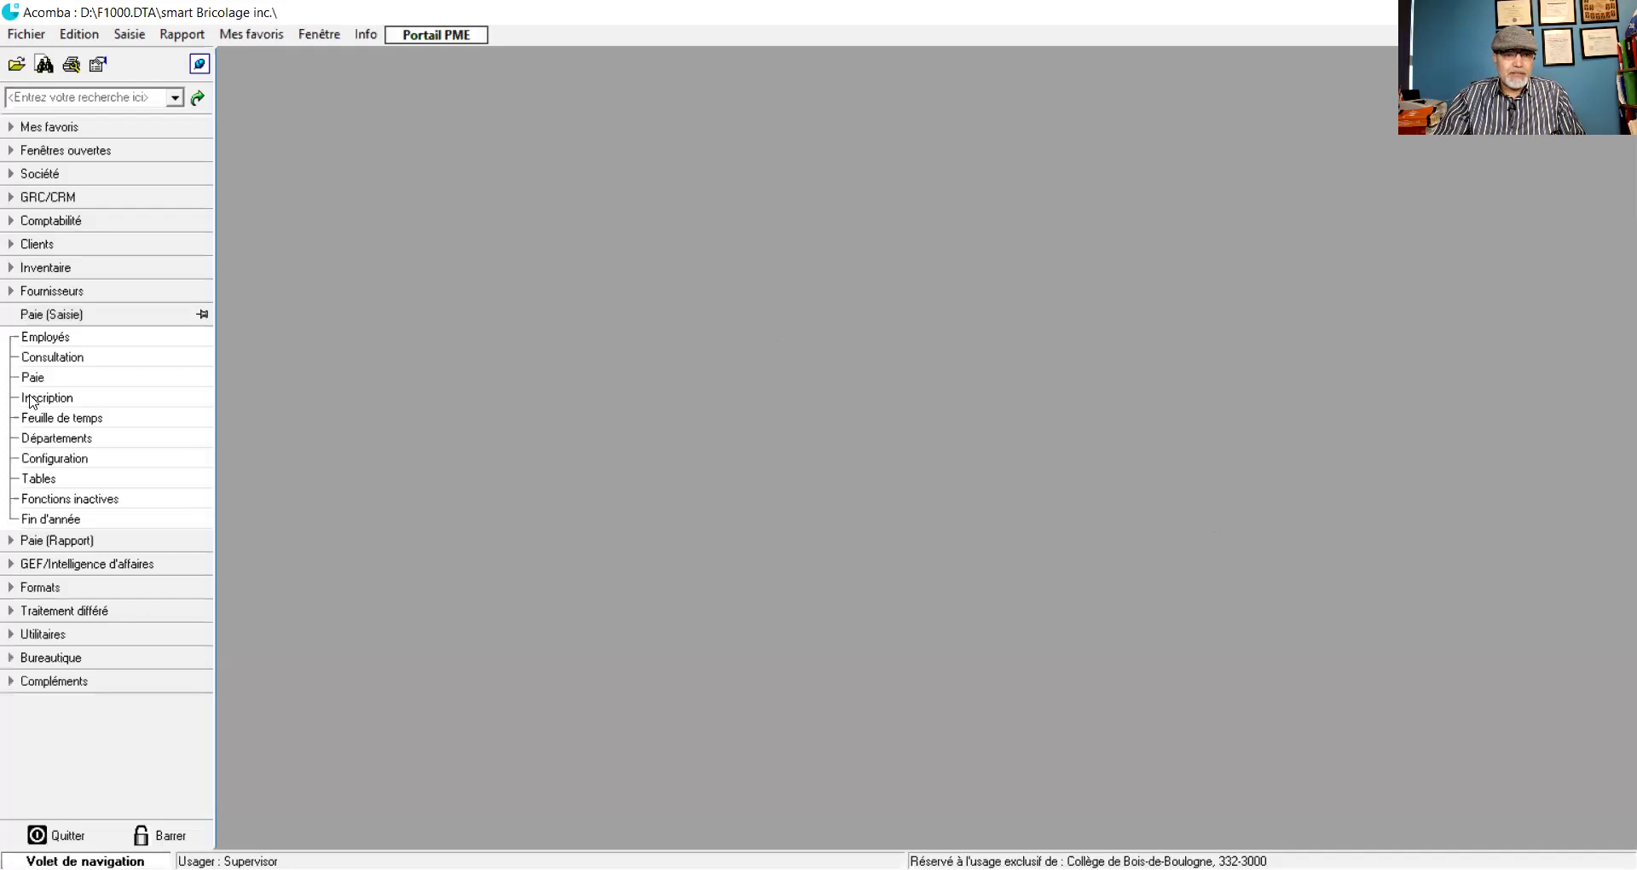
left_click(56, 461)
left_click_drag(961, 165, 704, 119)
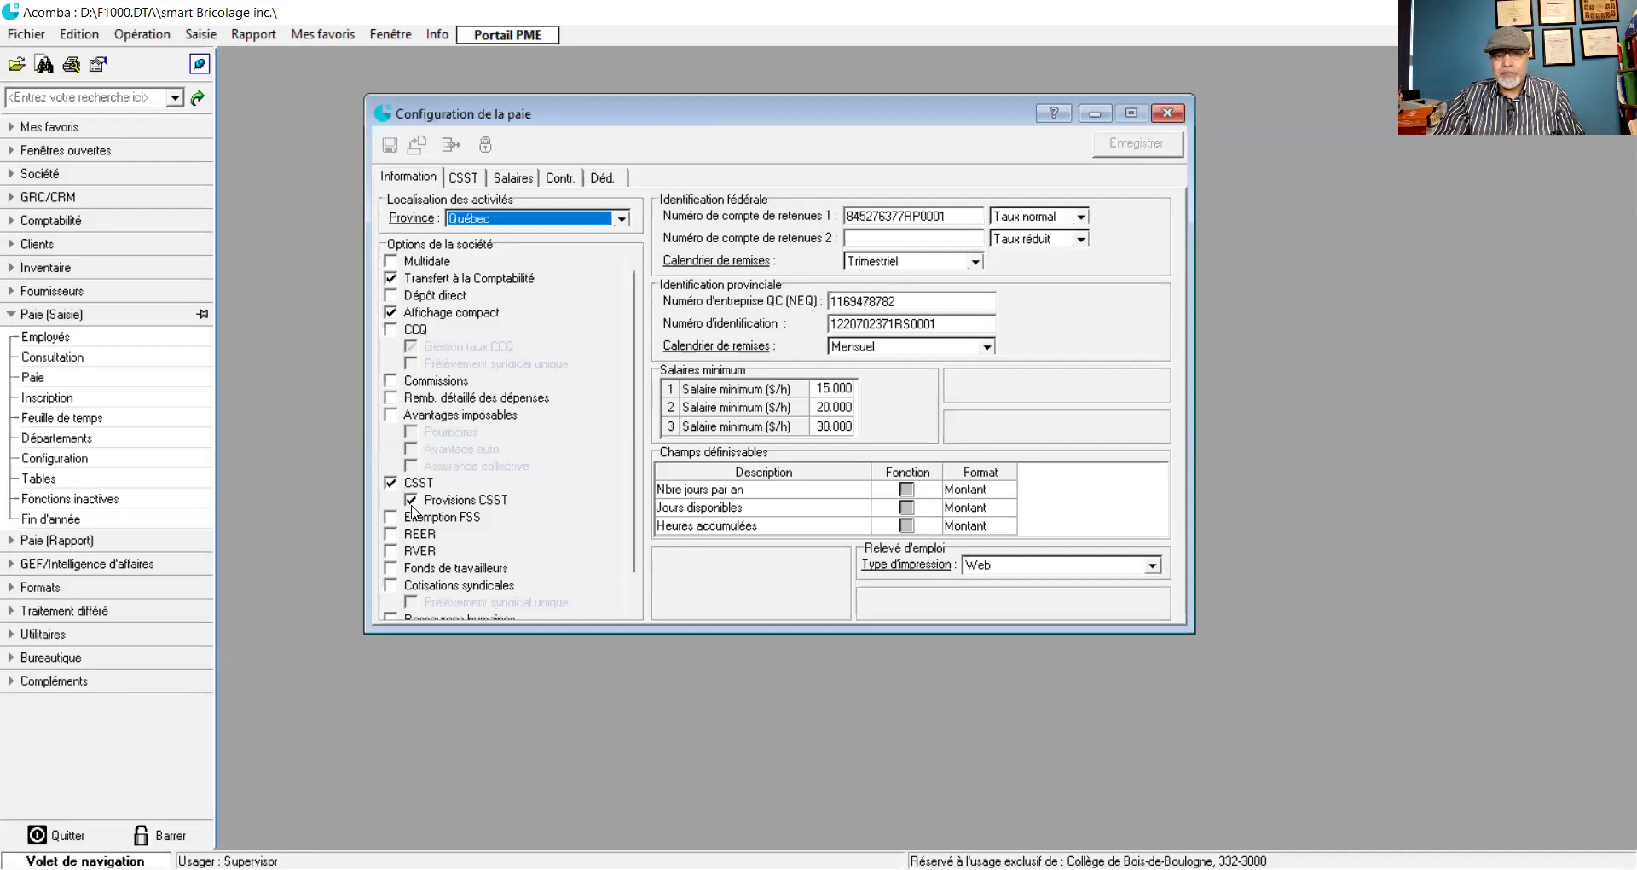
- Check the CSST tab's first provision rate of 1.790, then close the payroll configuration
left_click(462, 179)
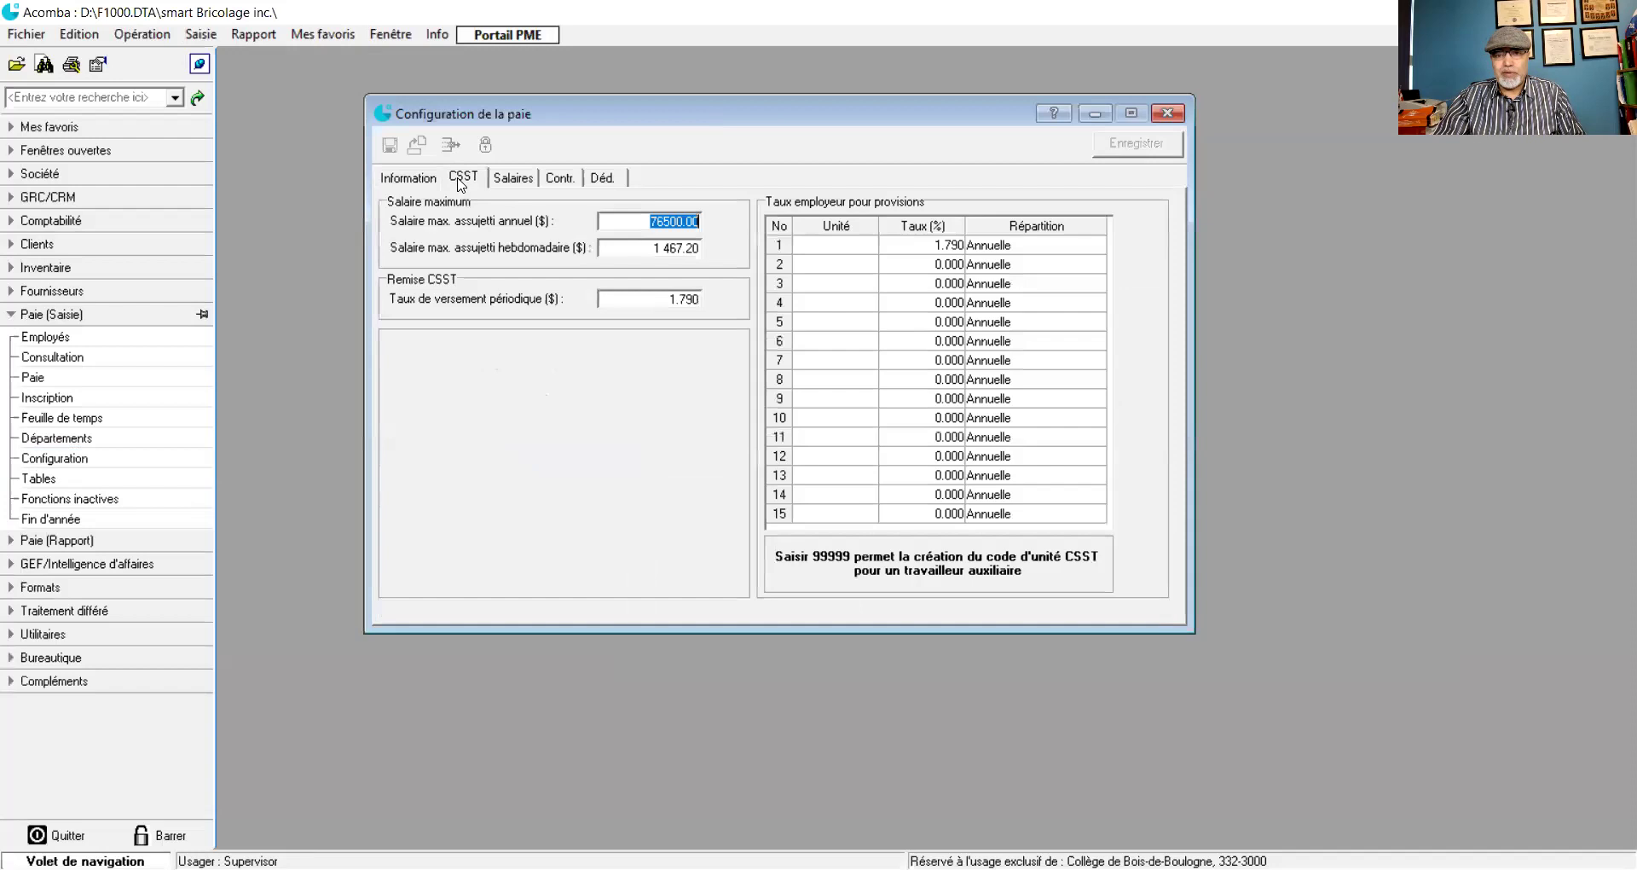
left_click(946, 247)
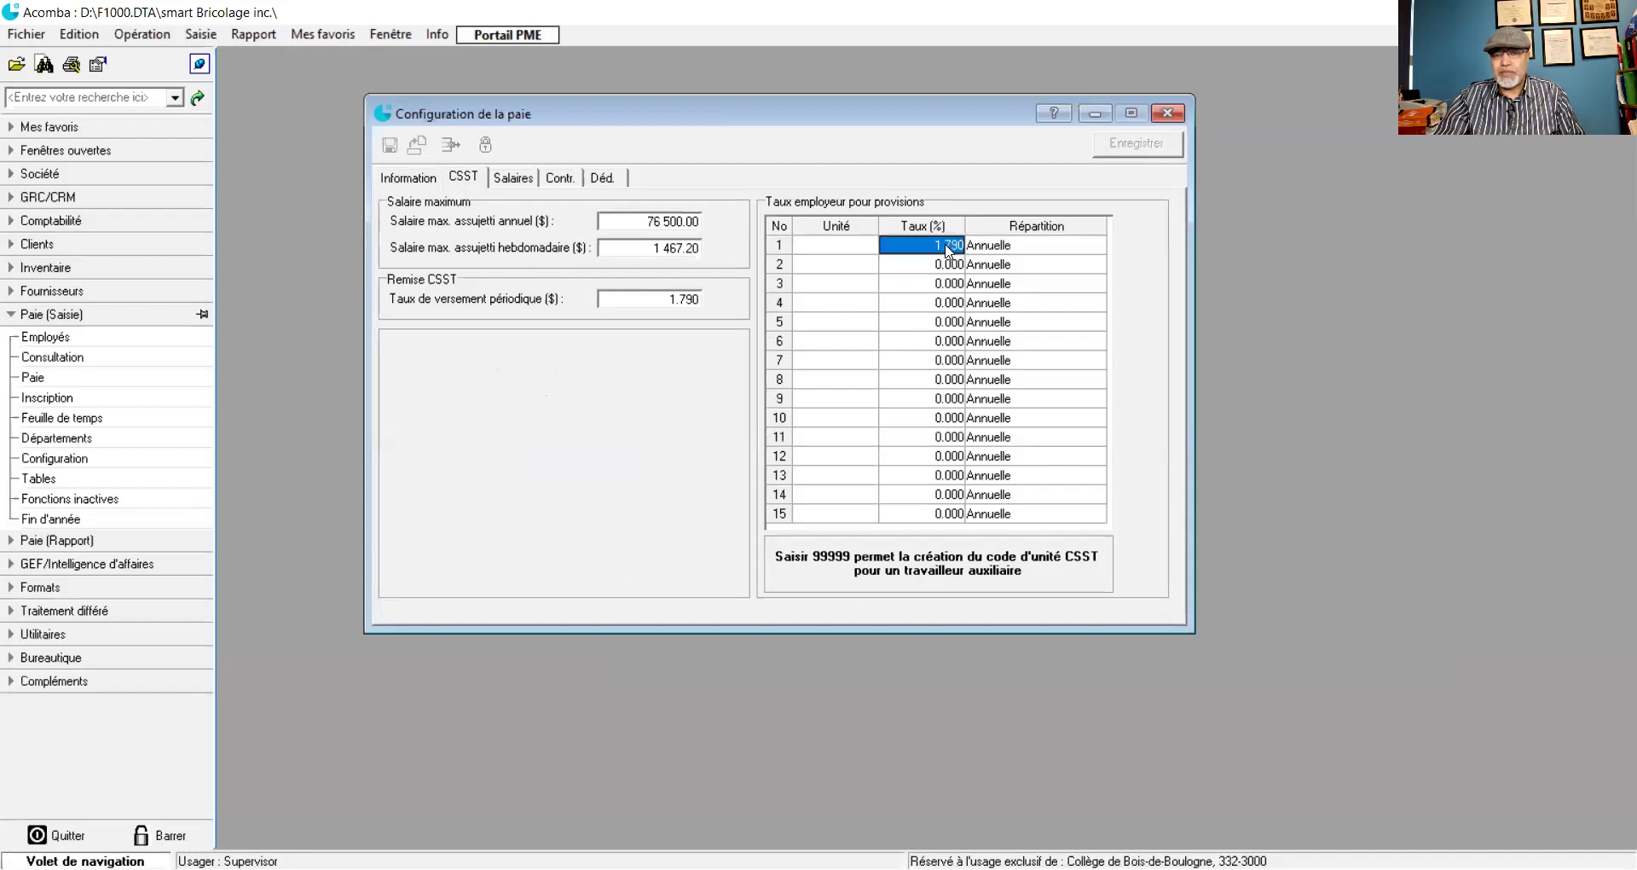
left_click(1167, 114)
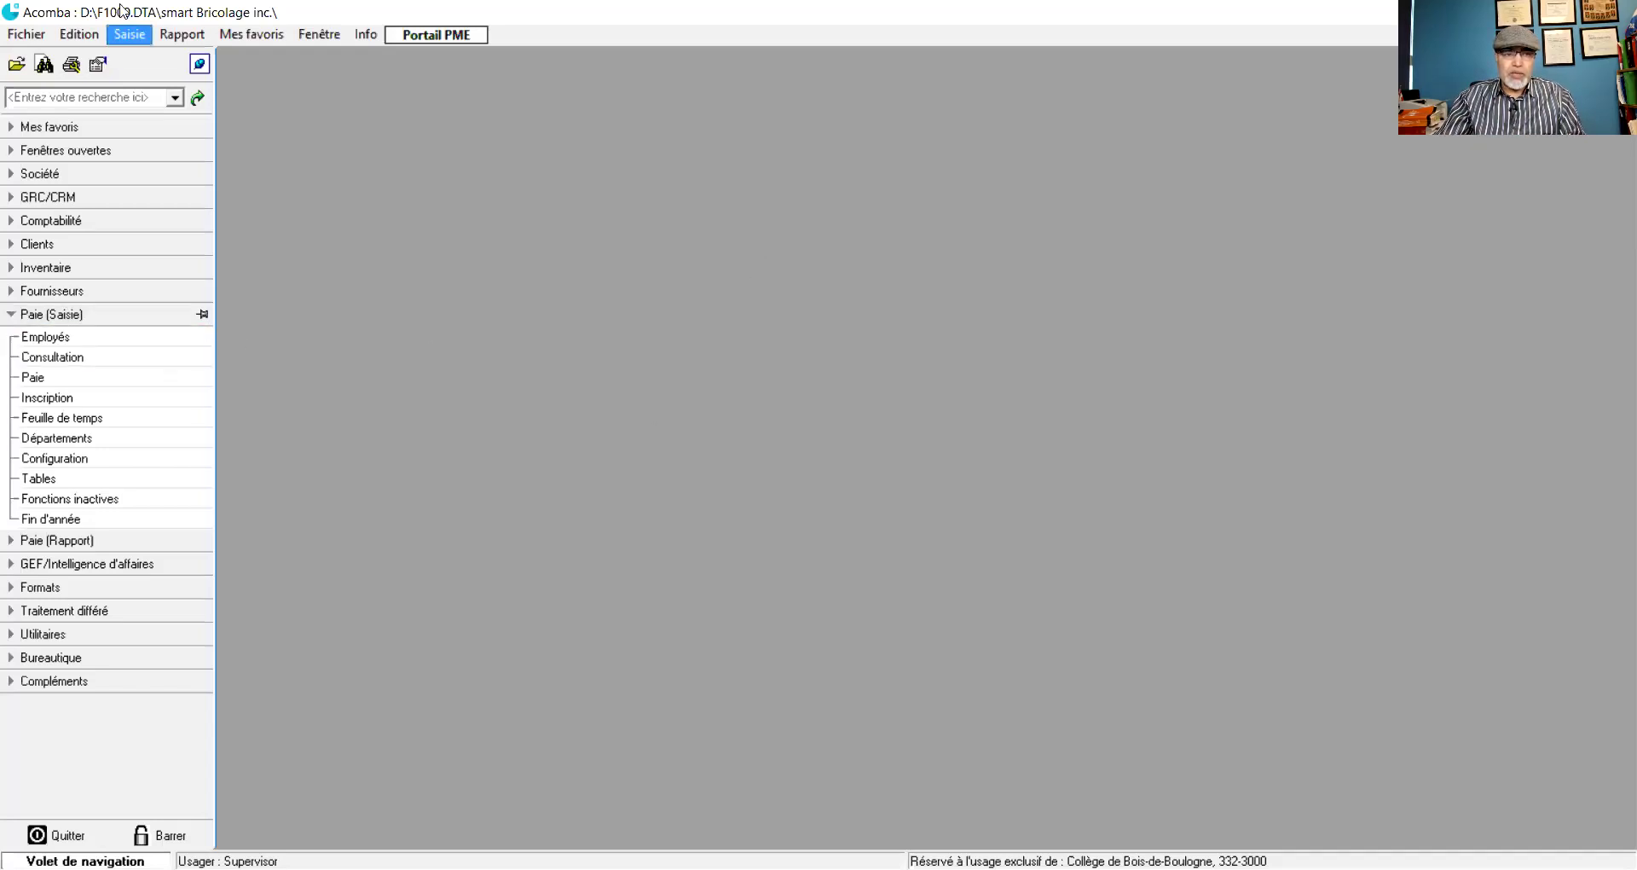
- Set the Options button format to Icône et texte, apply it, and close Options
left_click(72, 34)
left_click(86, 253)
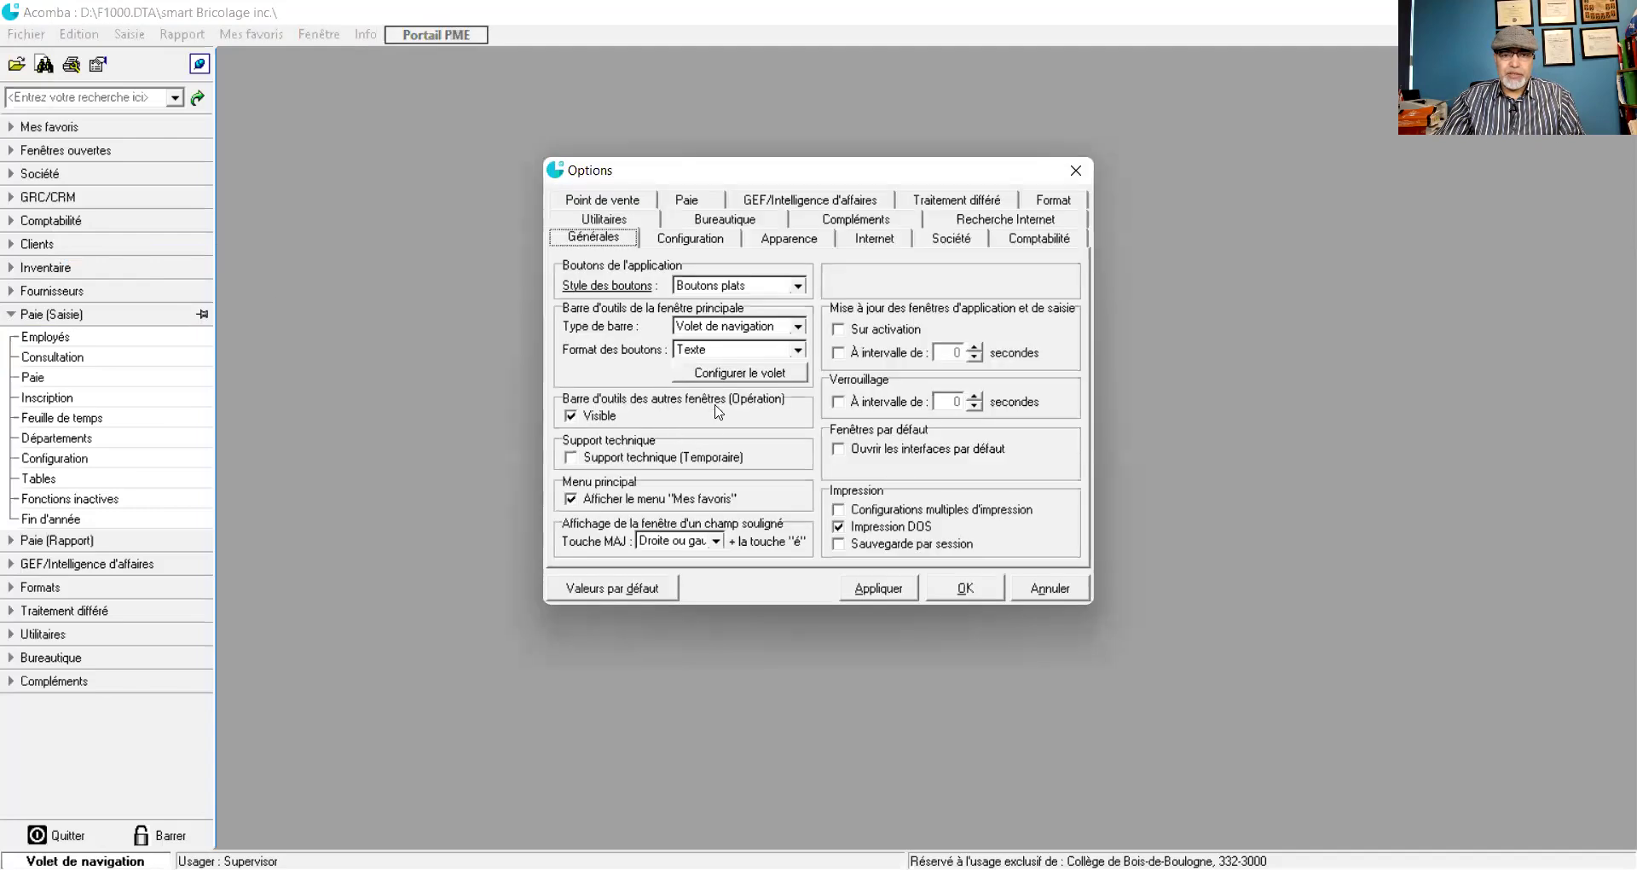
left_click(797, 349)
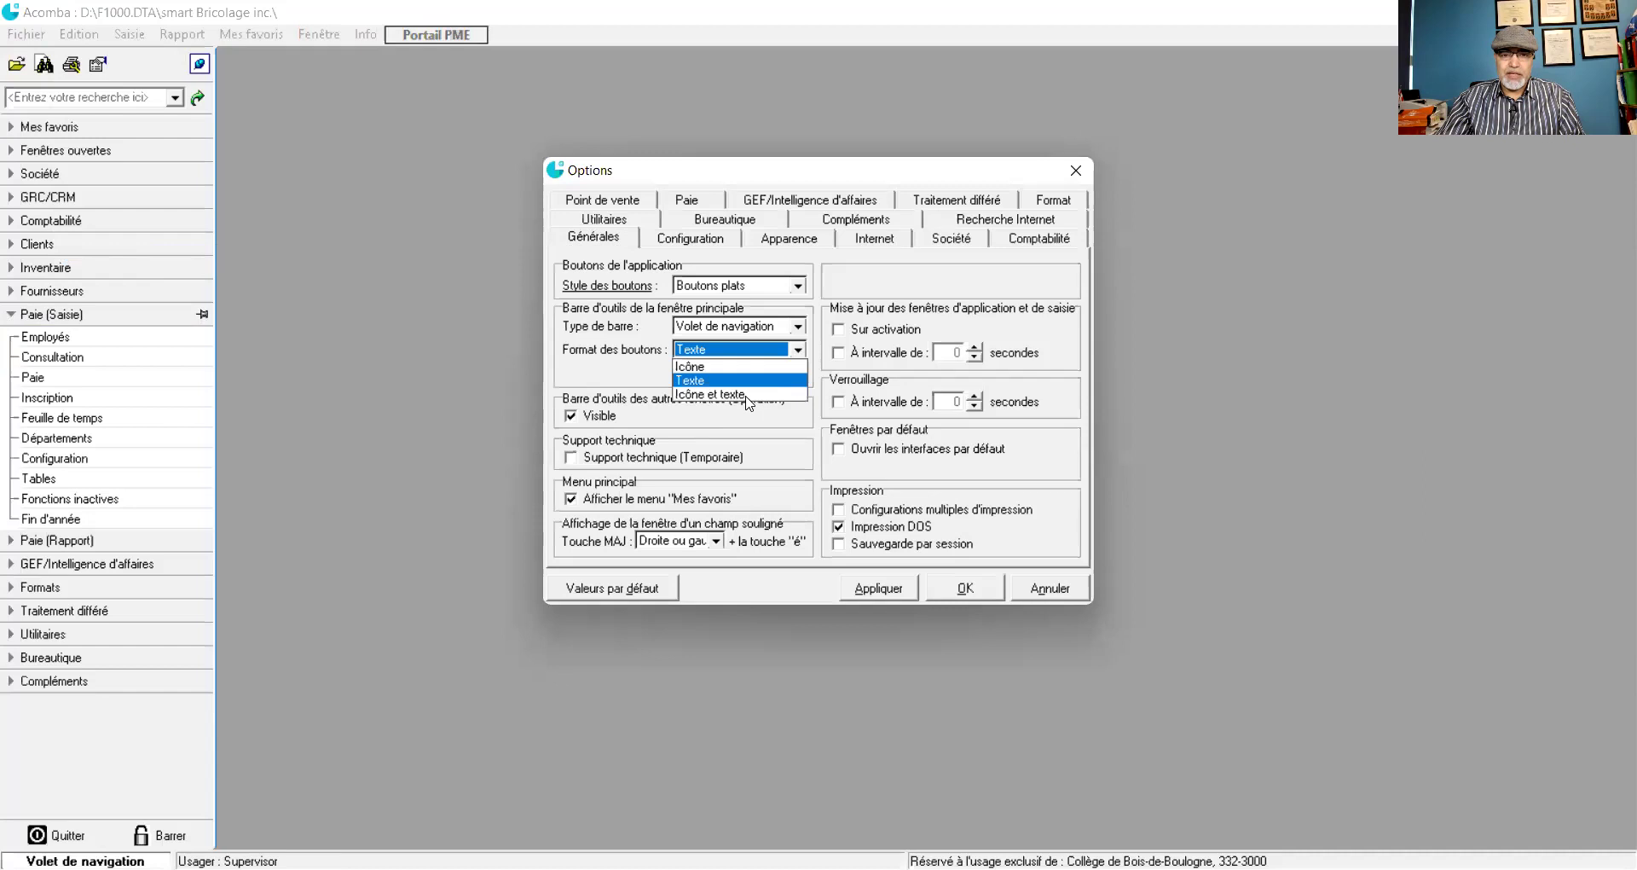
left_click(750, 399)
left_click(889, 592)
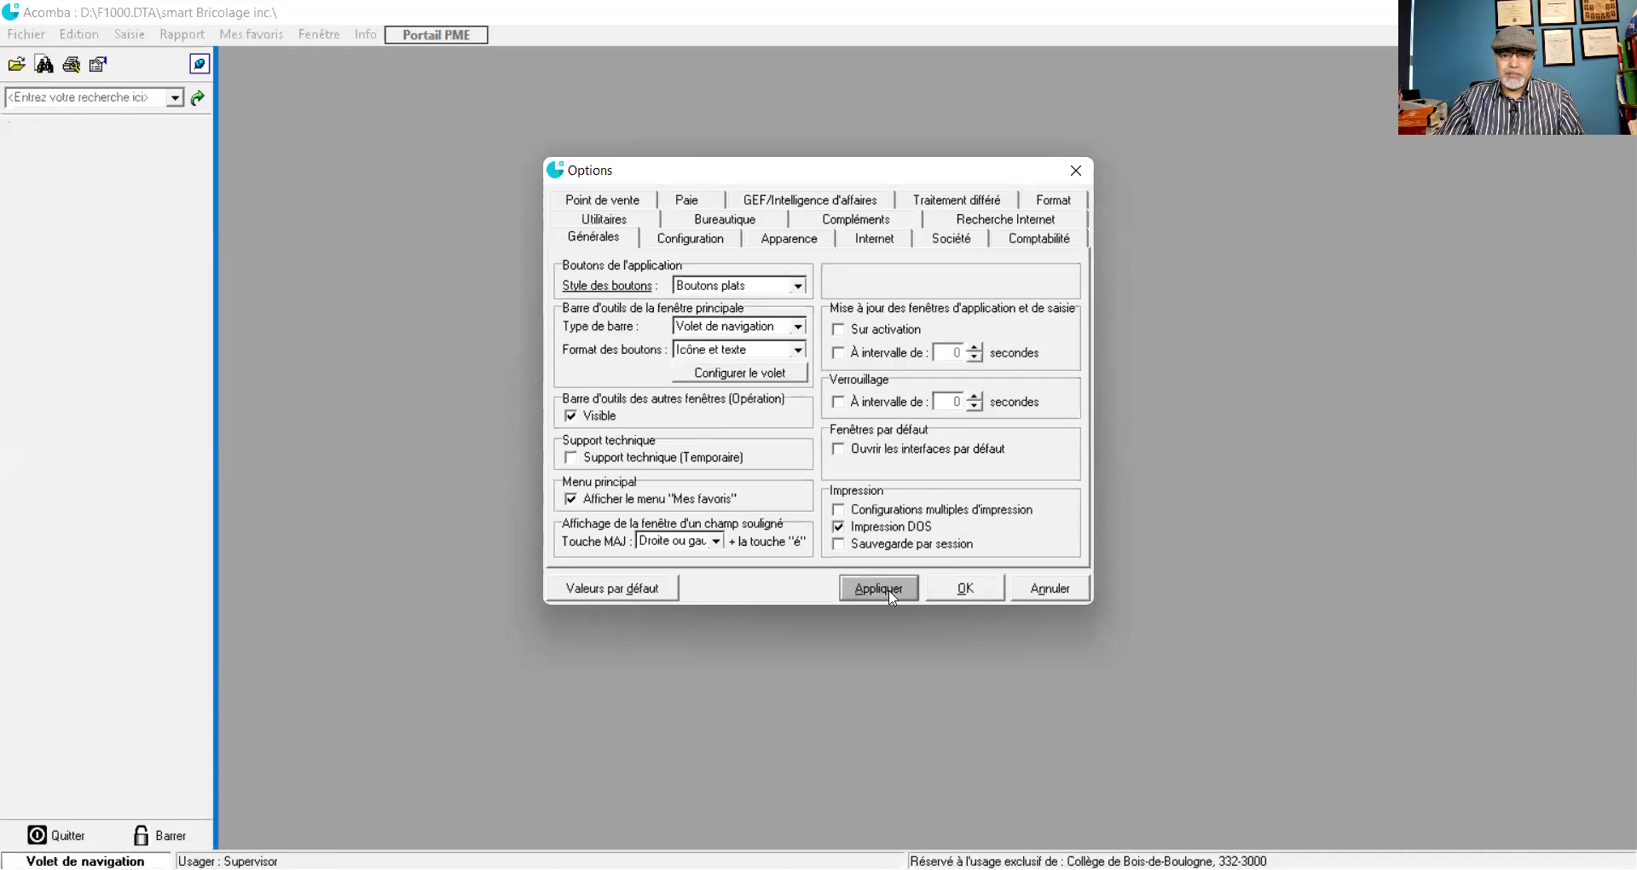
left_click(962, 597)
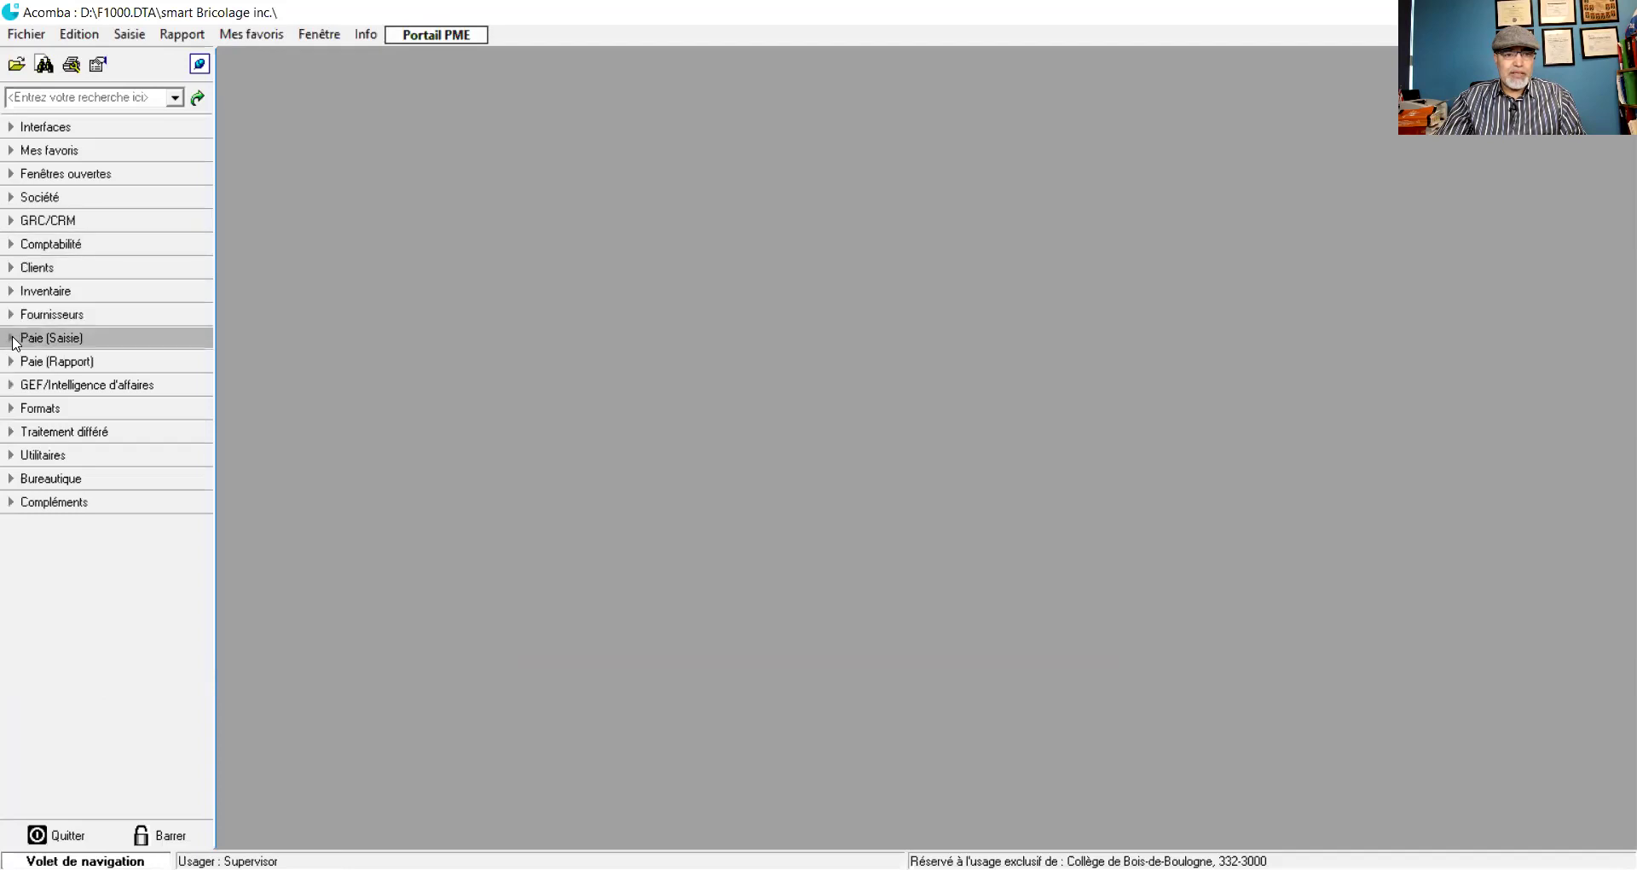
left_click(14, 340)
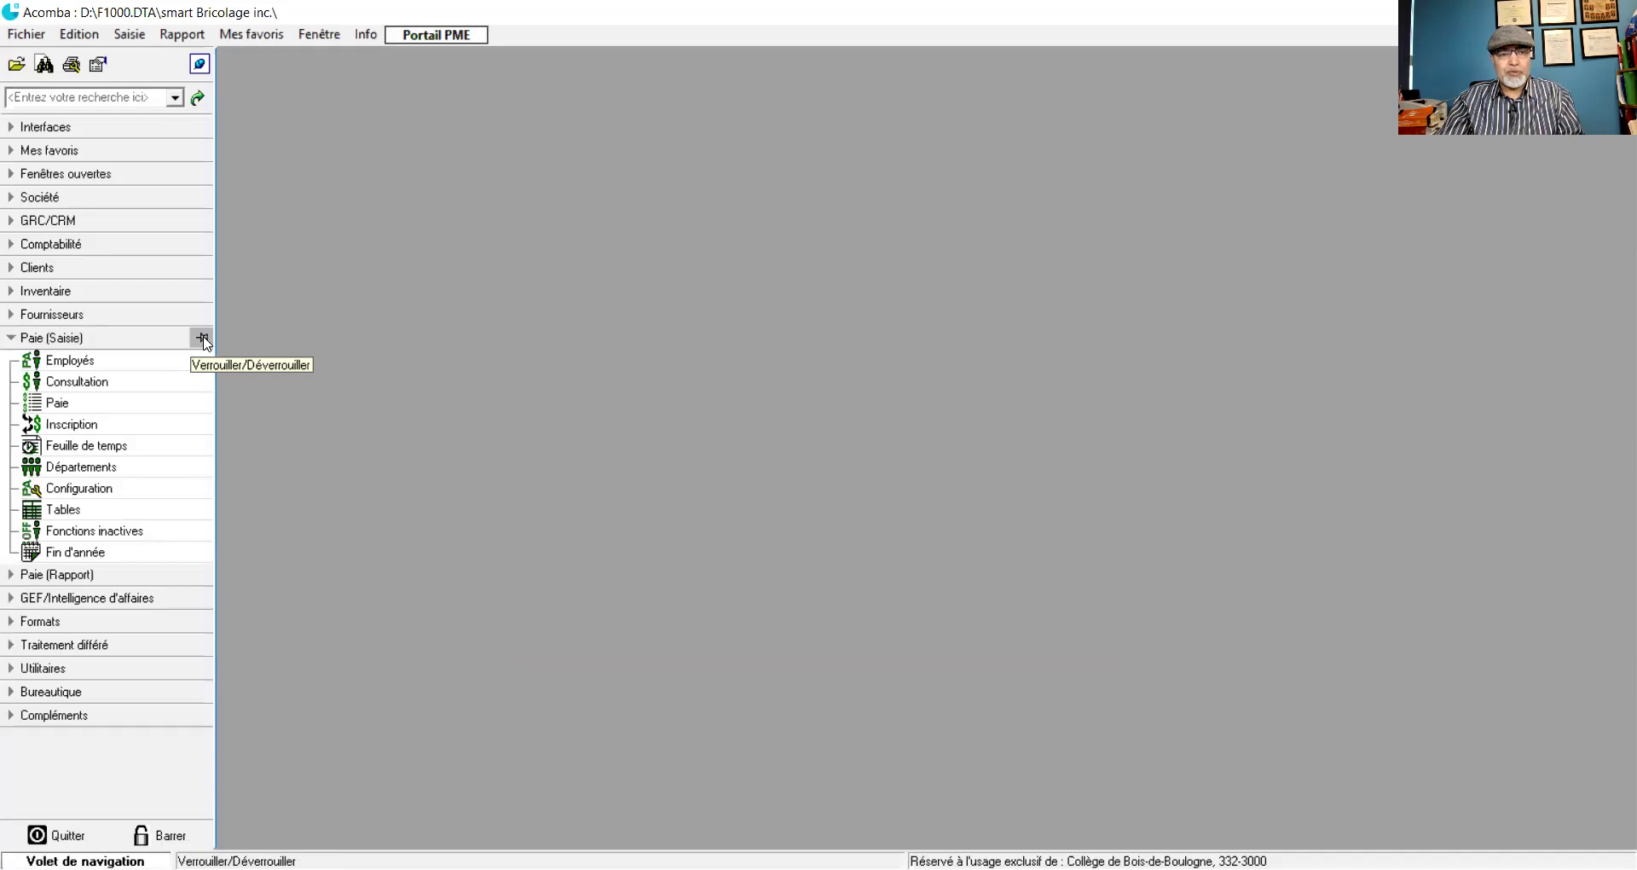
- Pin Paie (Saisie) open, expand Paie (Rapport), and expand and pin Traitement différé
left_click(202, 338)
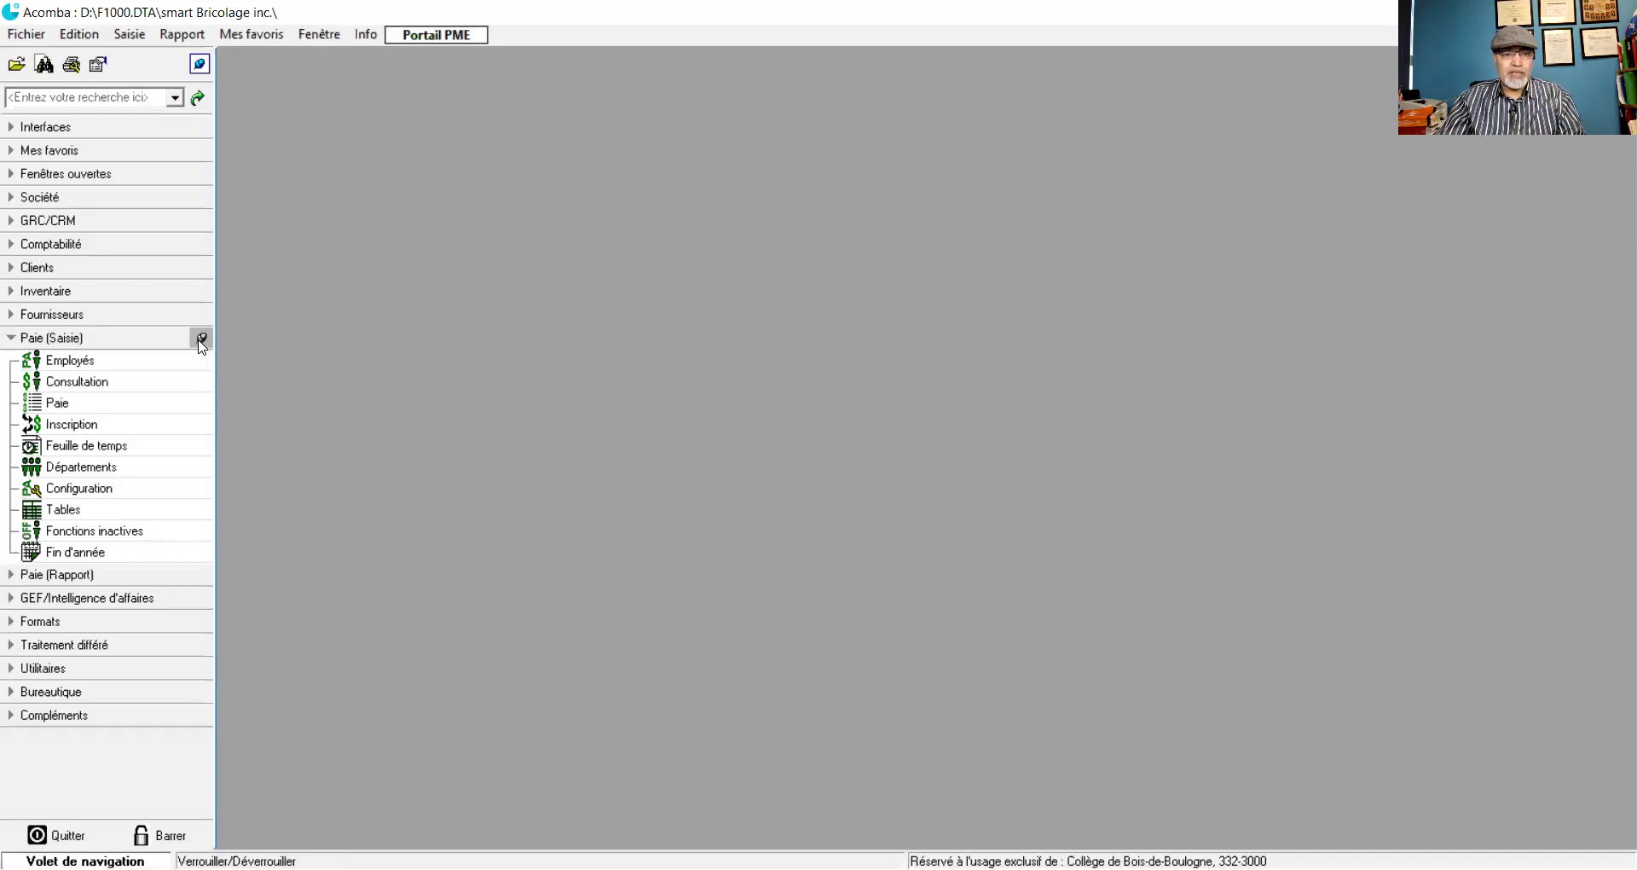
left_click(13, 576)
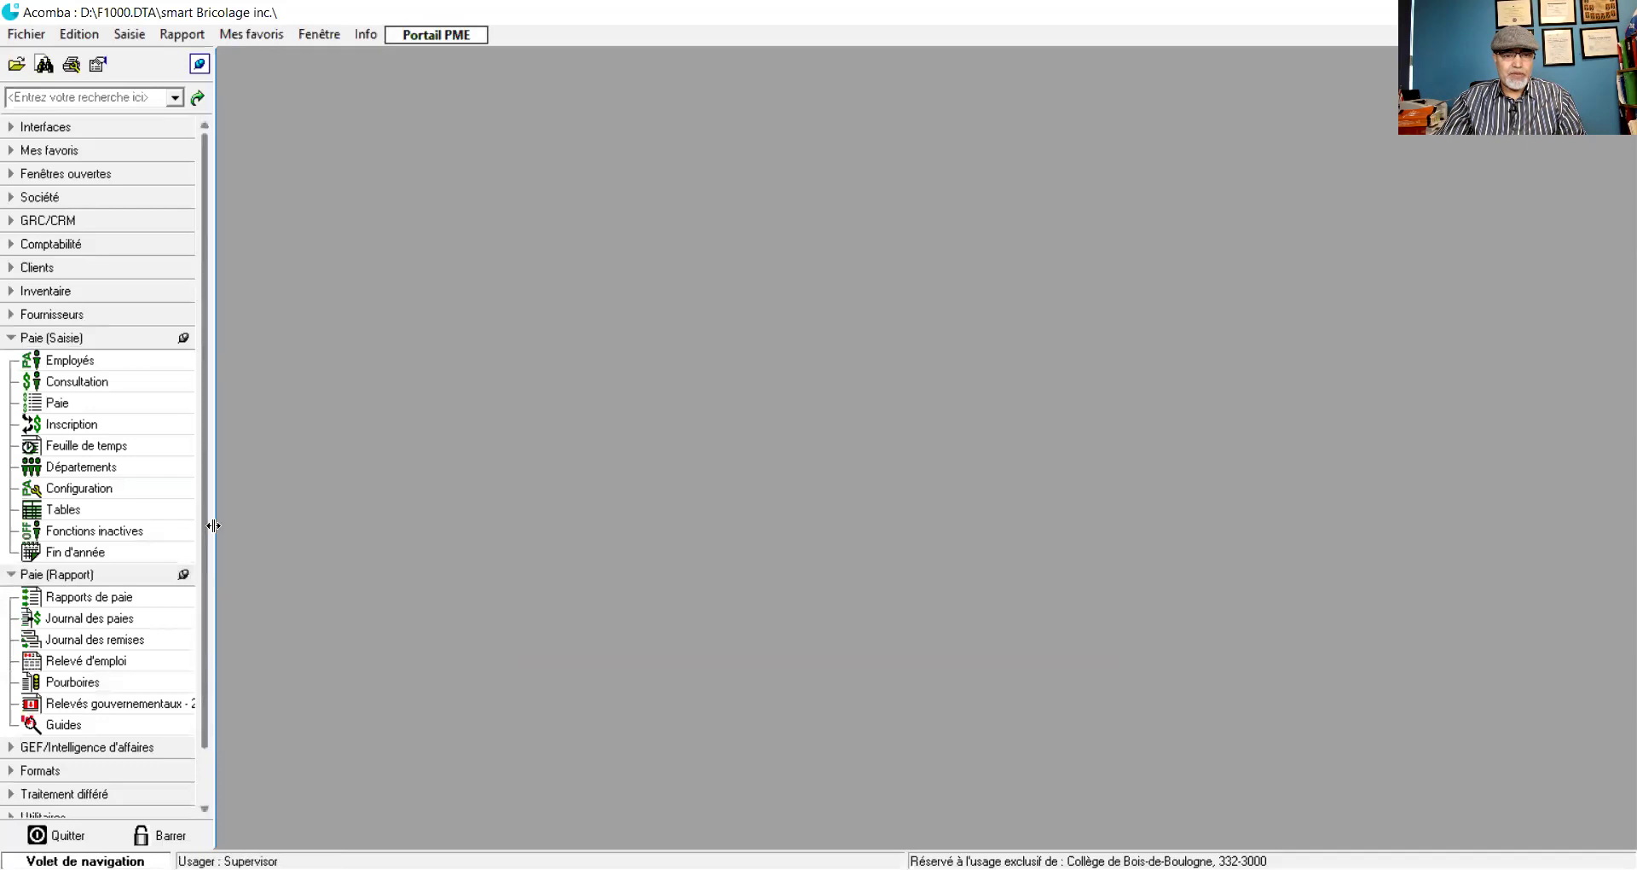
scroll(184, 650, "down", 1)
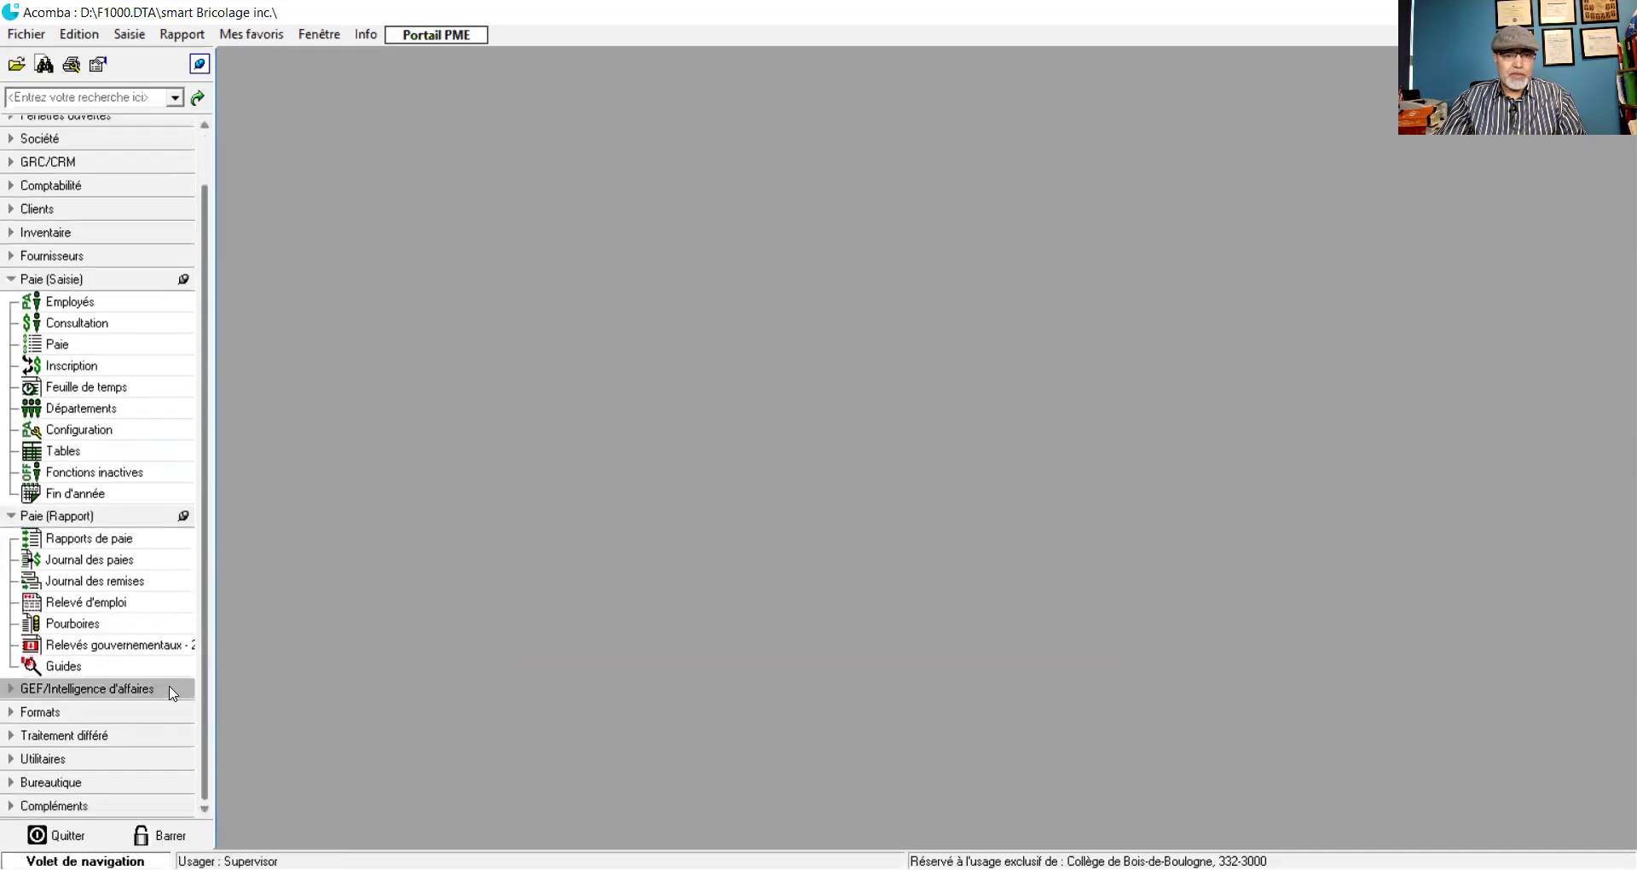
left_click(73, 734)
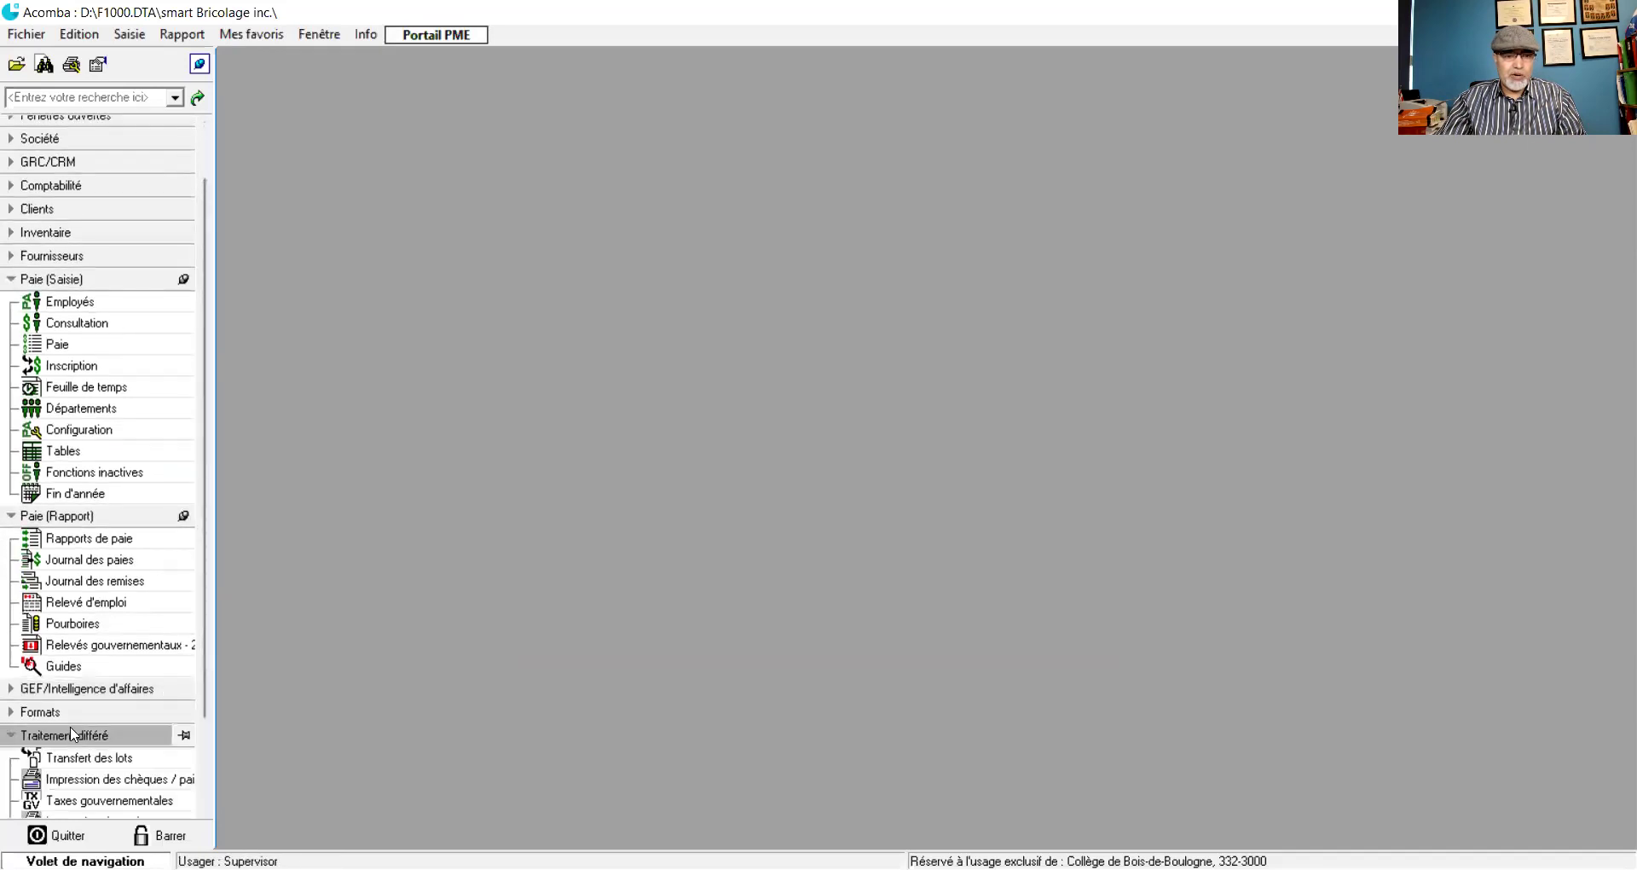
left_click(183, 734)
scroll(204, 406, "up", 2)
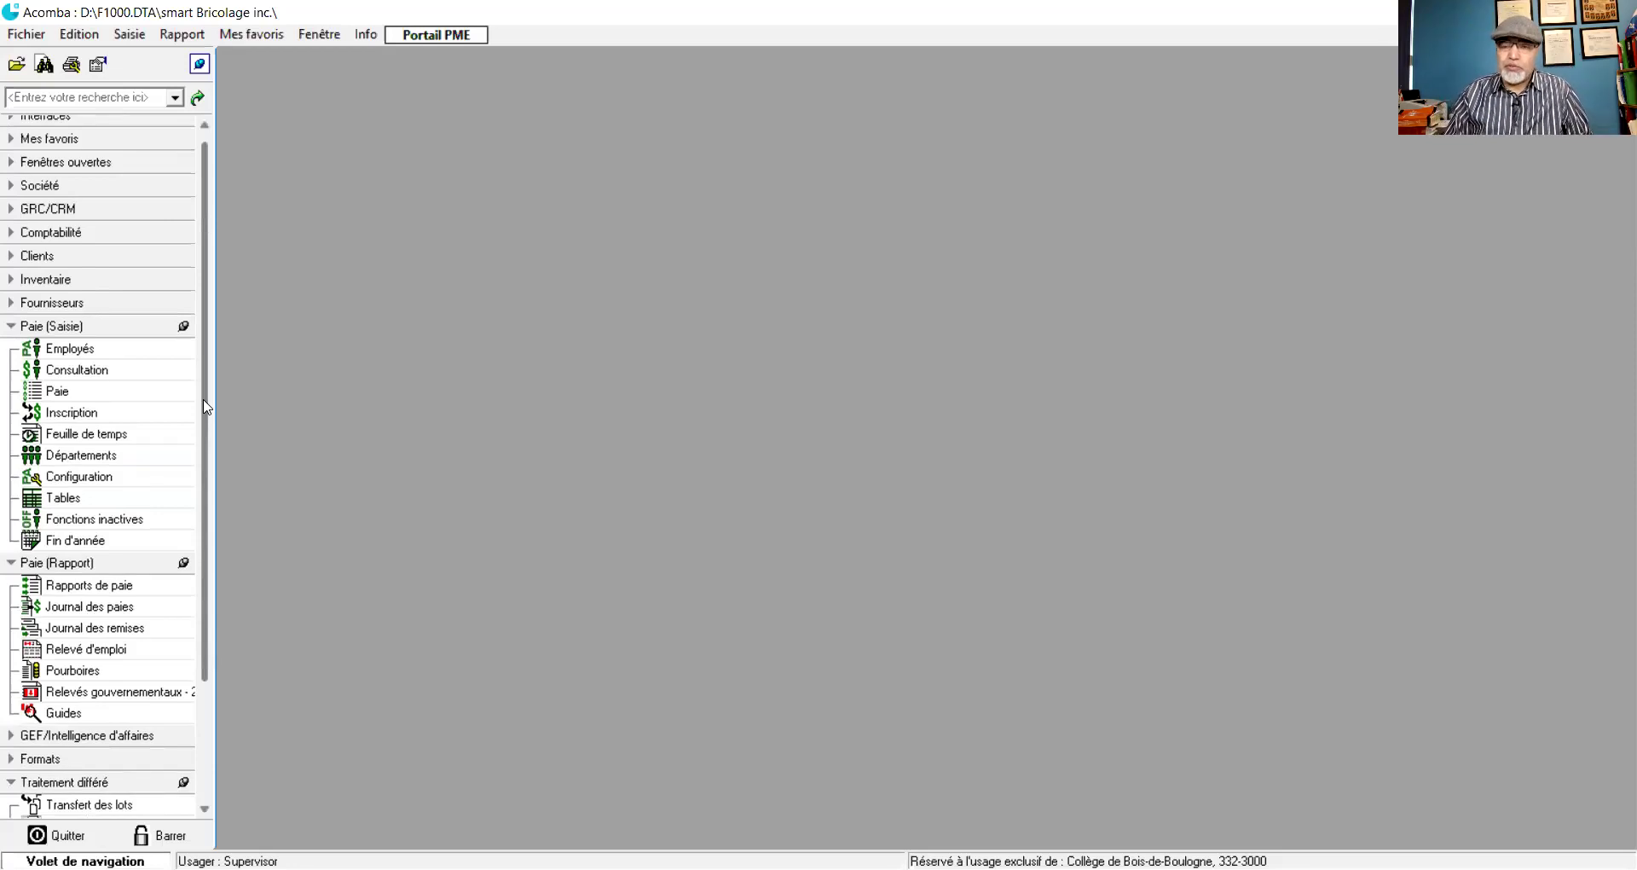
left_click(115, 233)
- Open the Comptes chart of accounts, reposition its window, and switch to the payroll case PDF
left_click(81, 255)
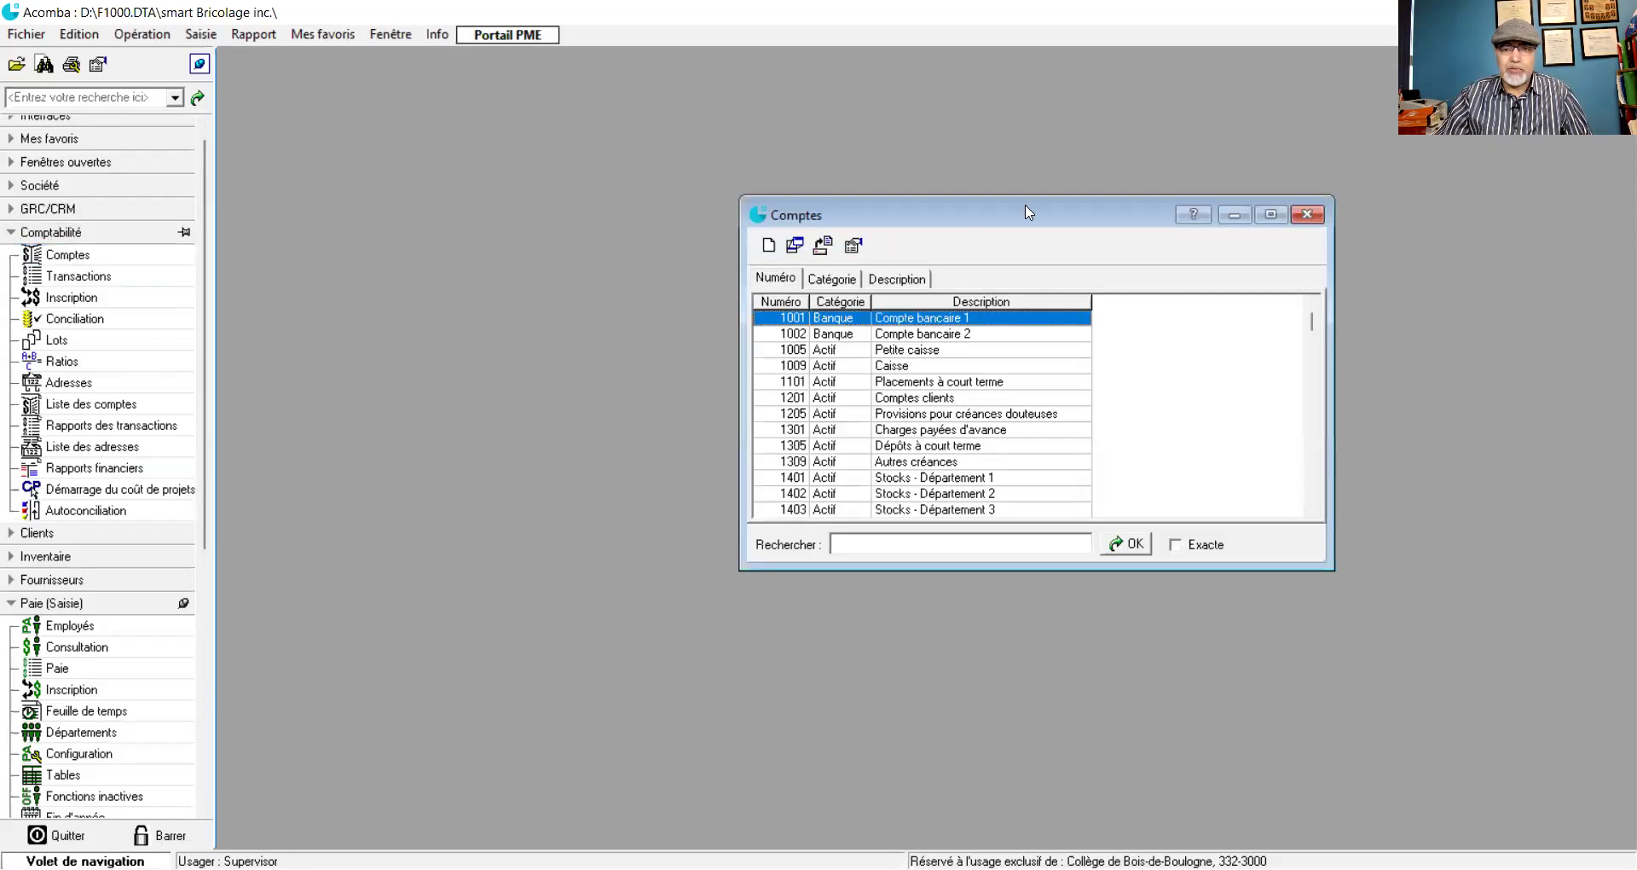
left_click_drag(1029, 213, 722, 119)
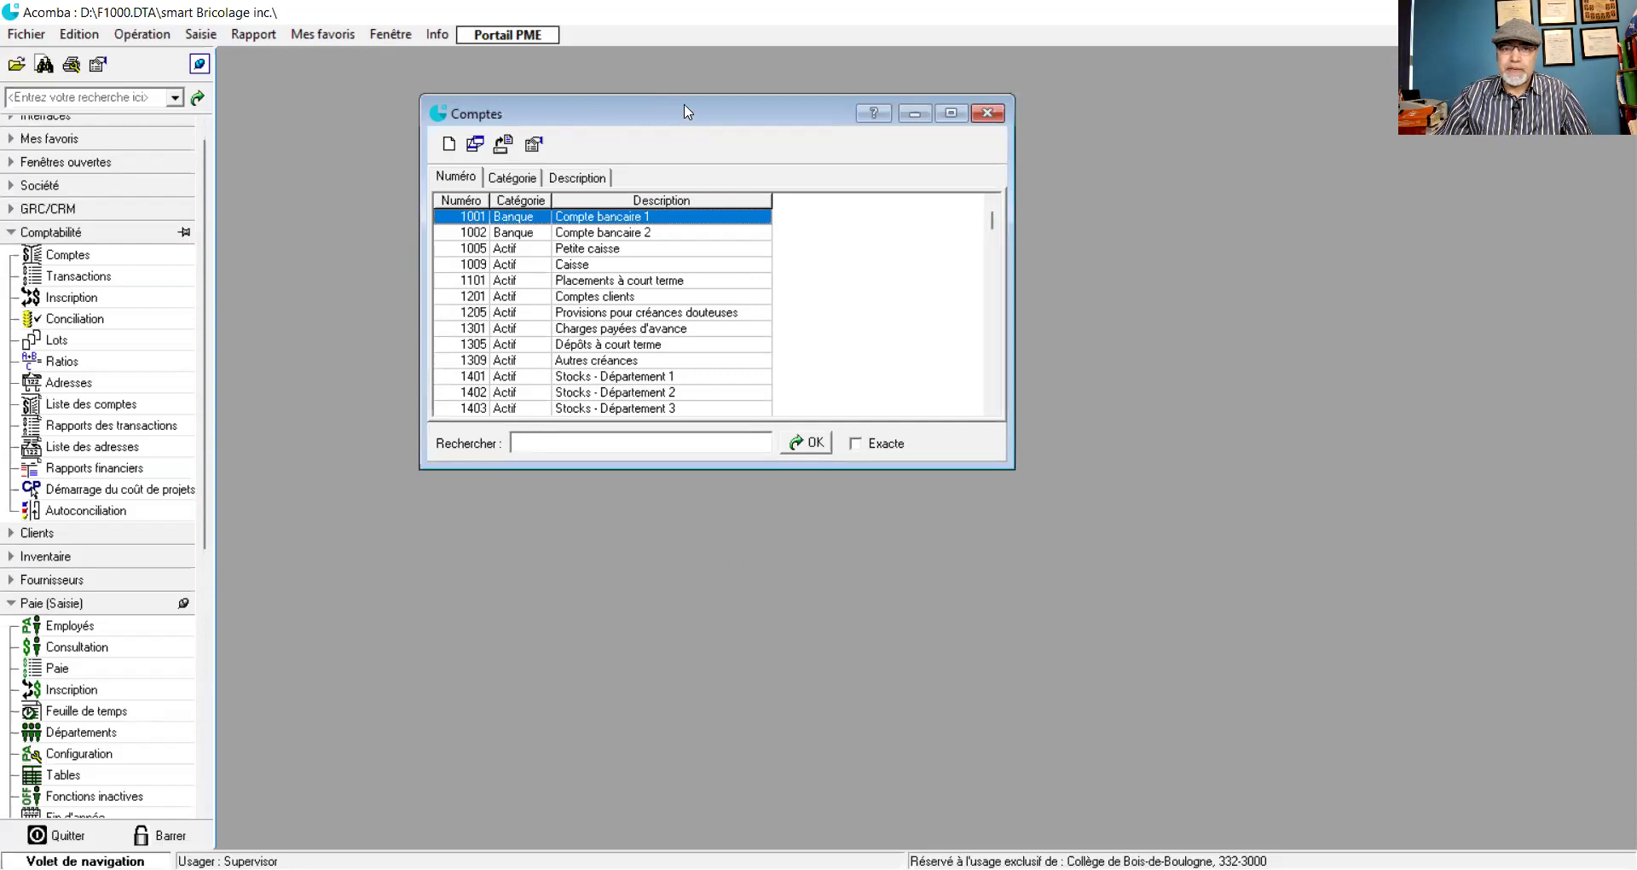
left_click_drag(687, 111, 714, 93)
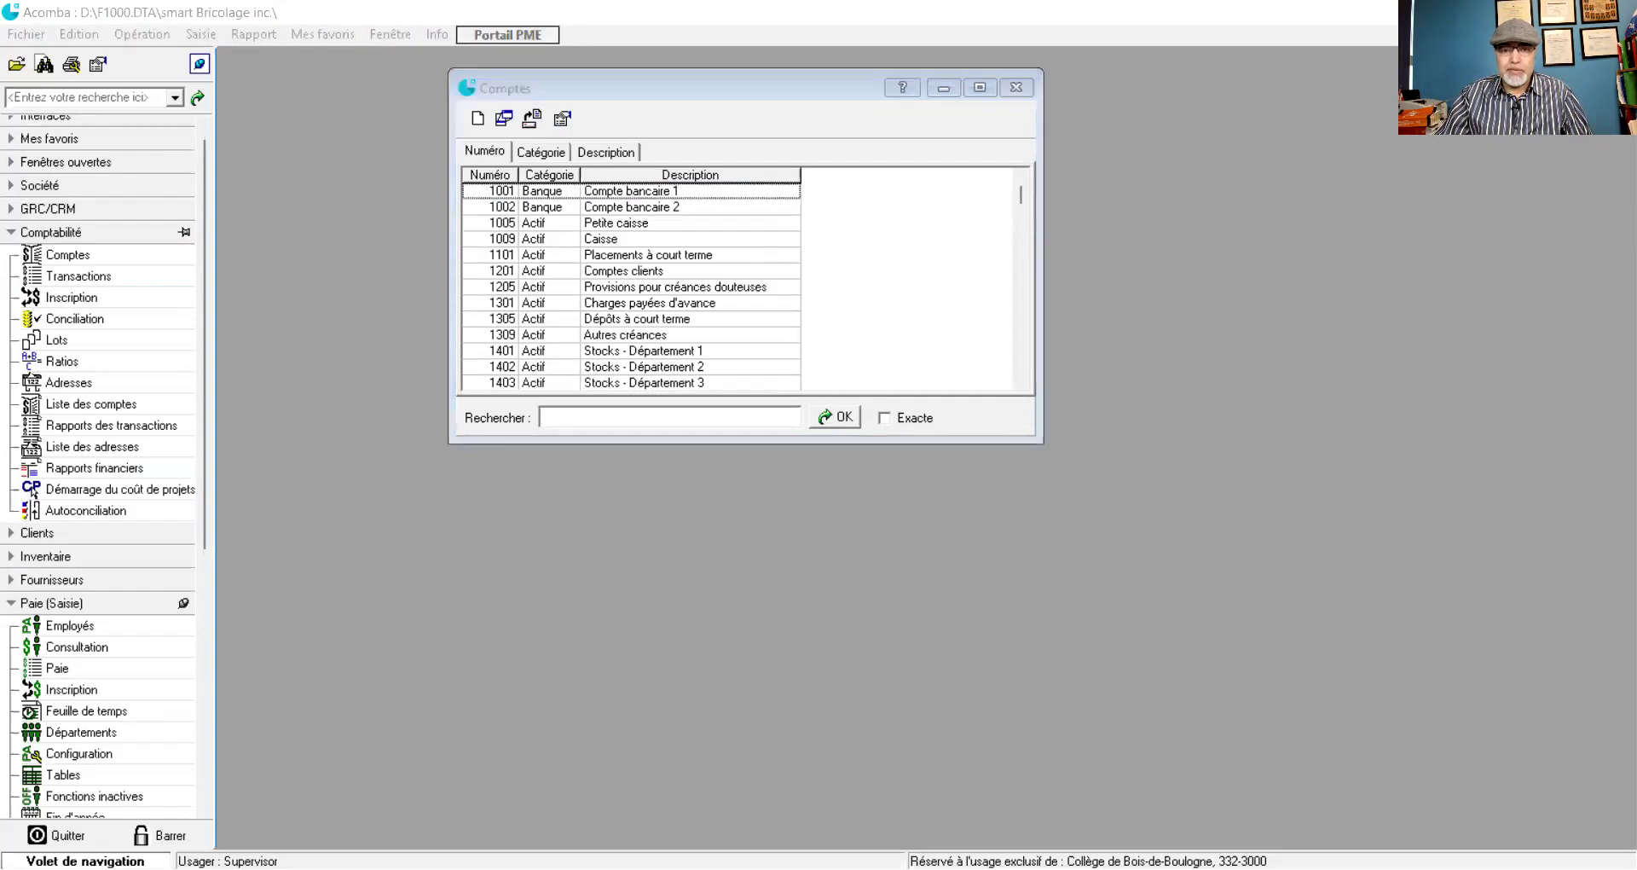
key("alt+Tab")
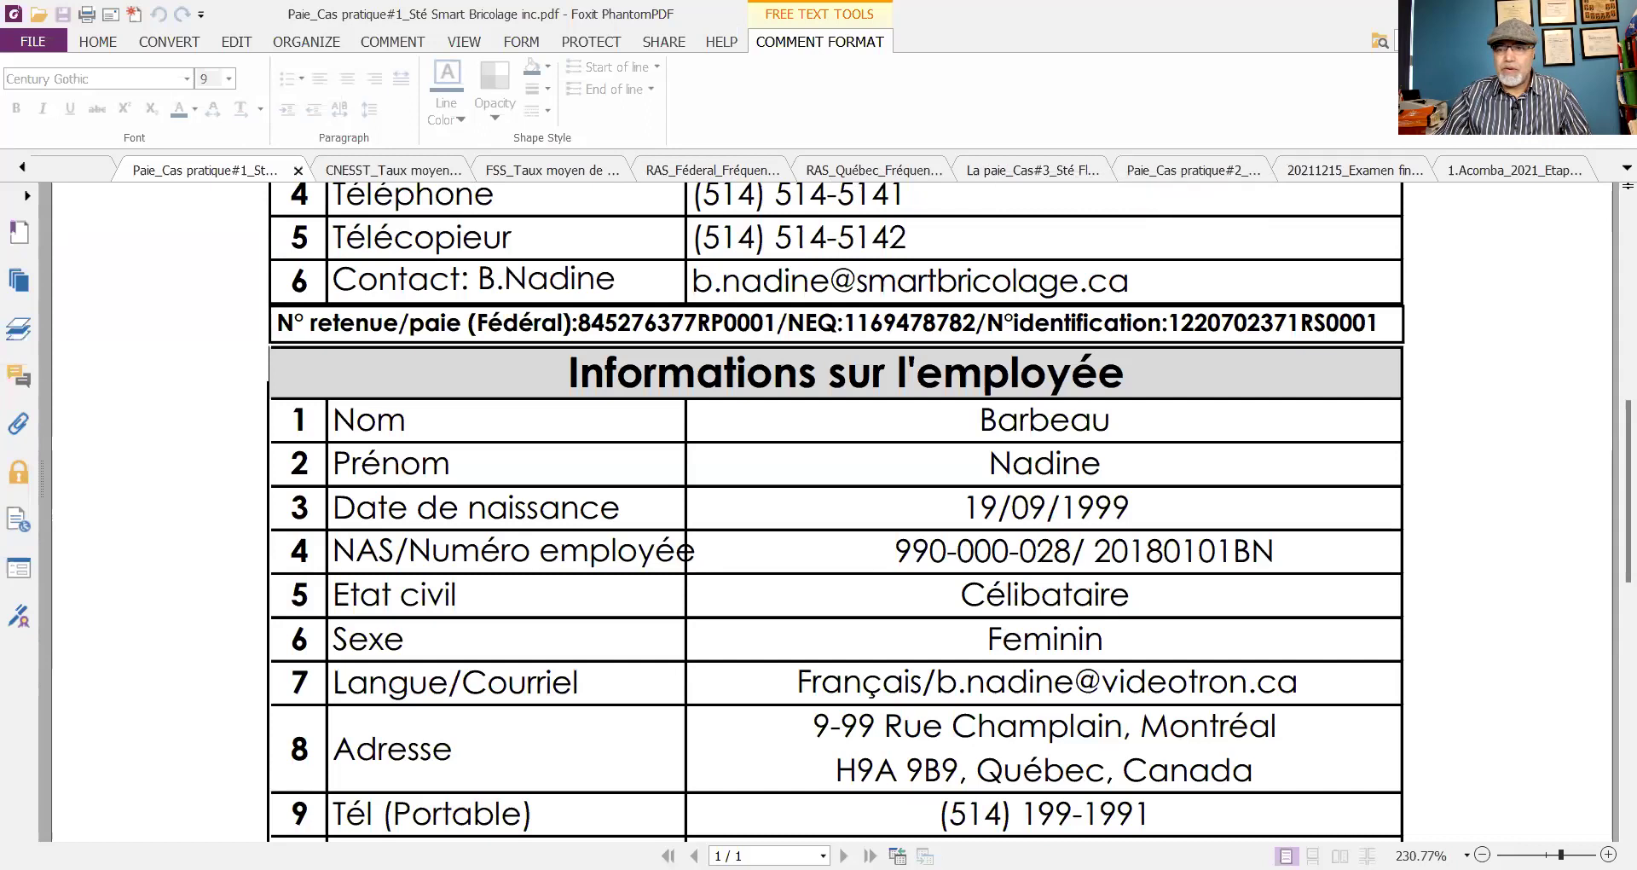
- Show the 1.Acomba_2021 PDF at its Comptes sociaux à créer list, back on the Hand tool
left_click(1518, 175)
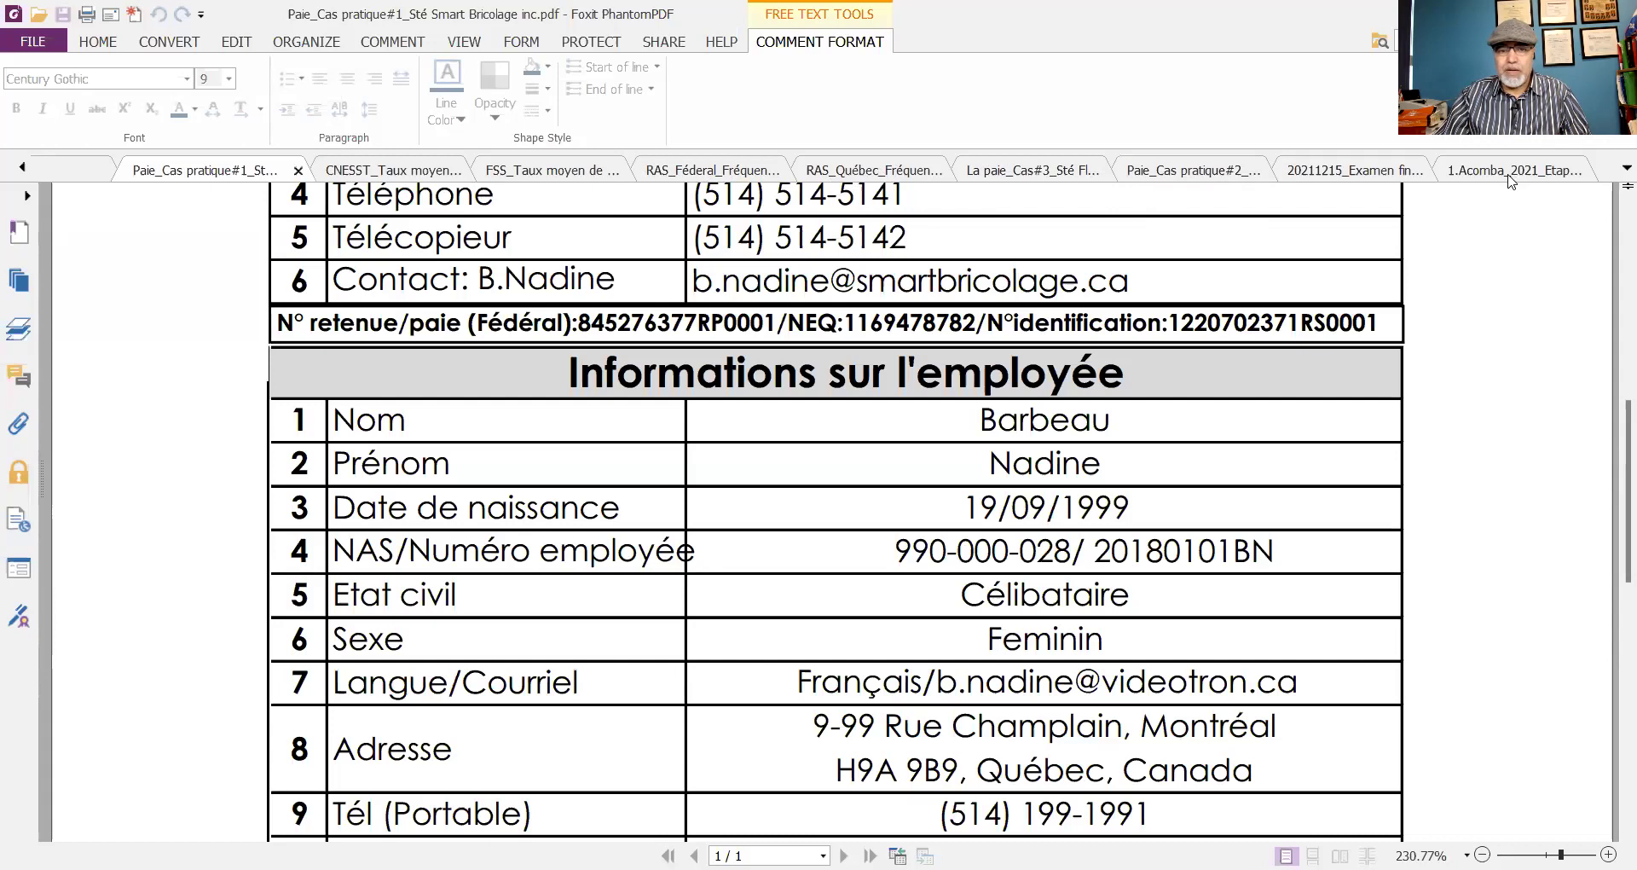
scroll(886, 409, "up", 2)
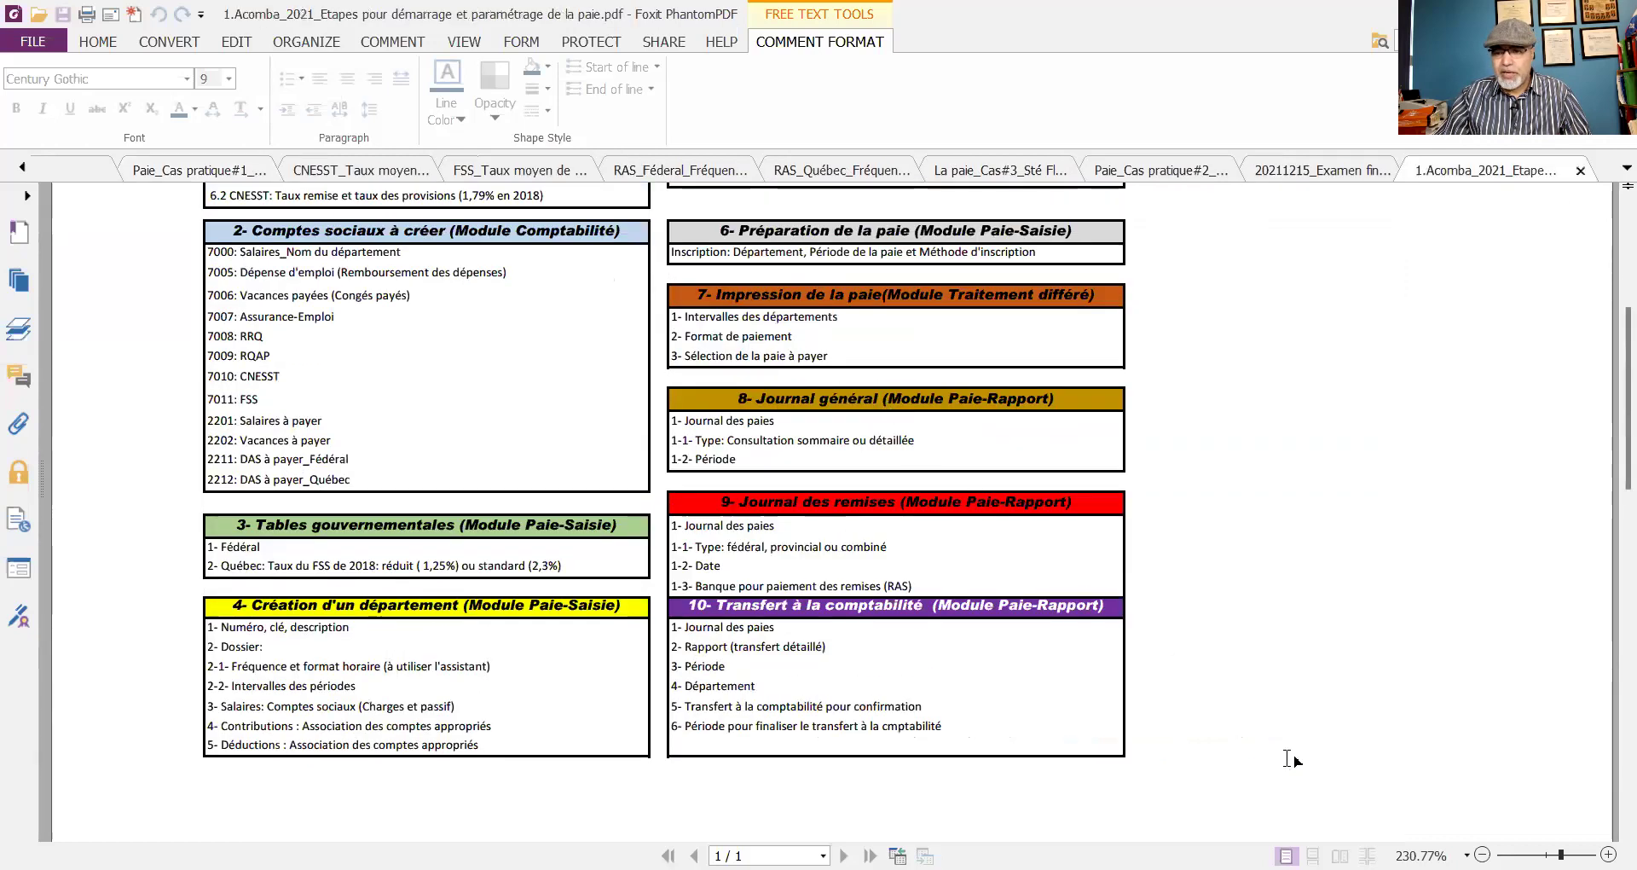
scroll(887, 409, "up", 5)
left_click(1095, 522)
scroll(940, 499, "down", 2)
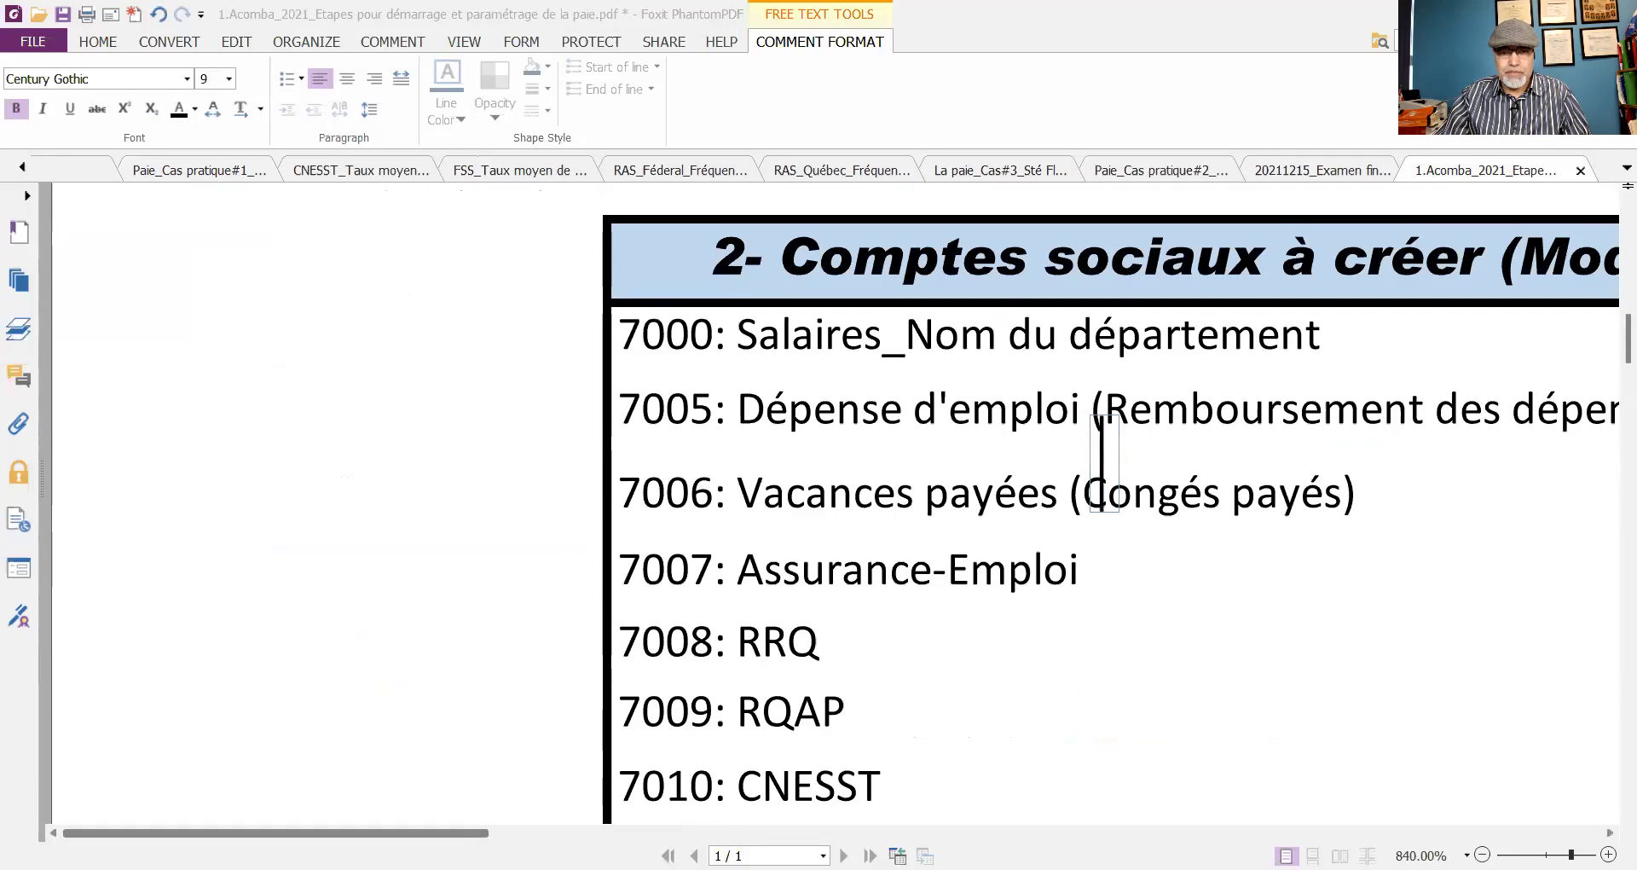
scroll(540, 712, "right", 5)
scroll(563, 690, "down", 1)
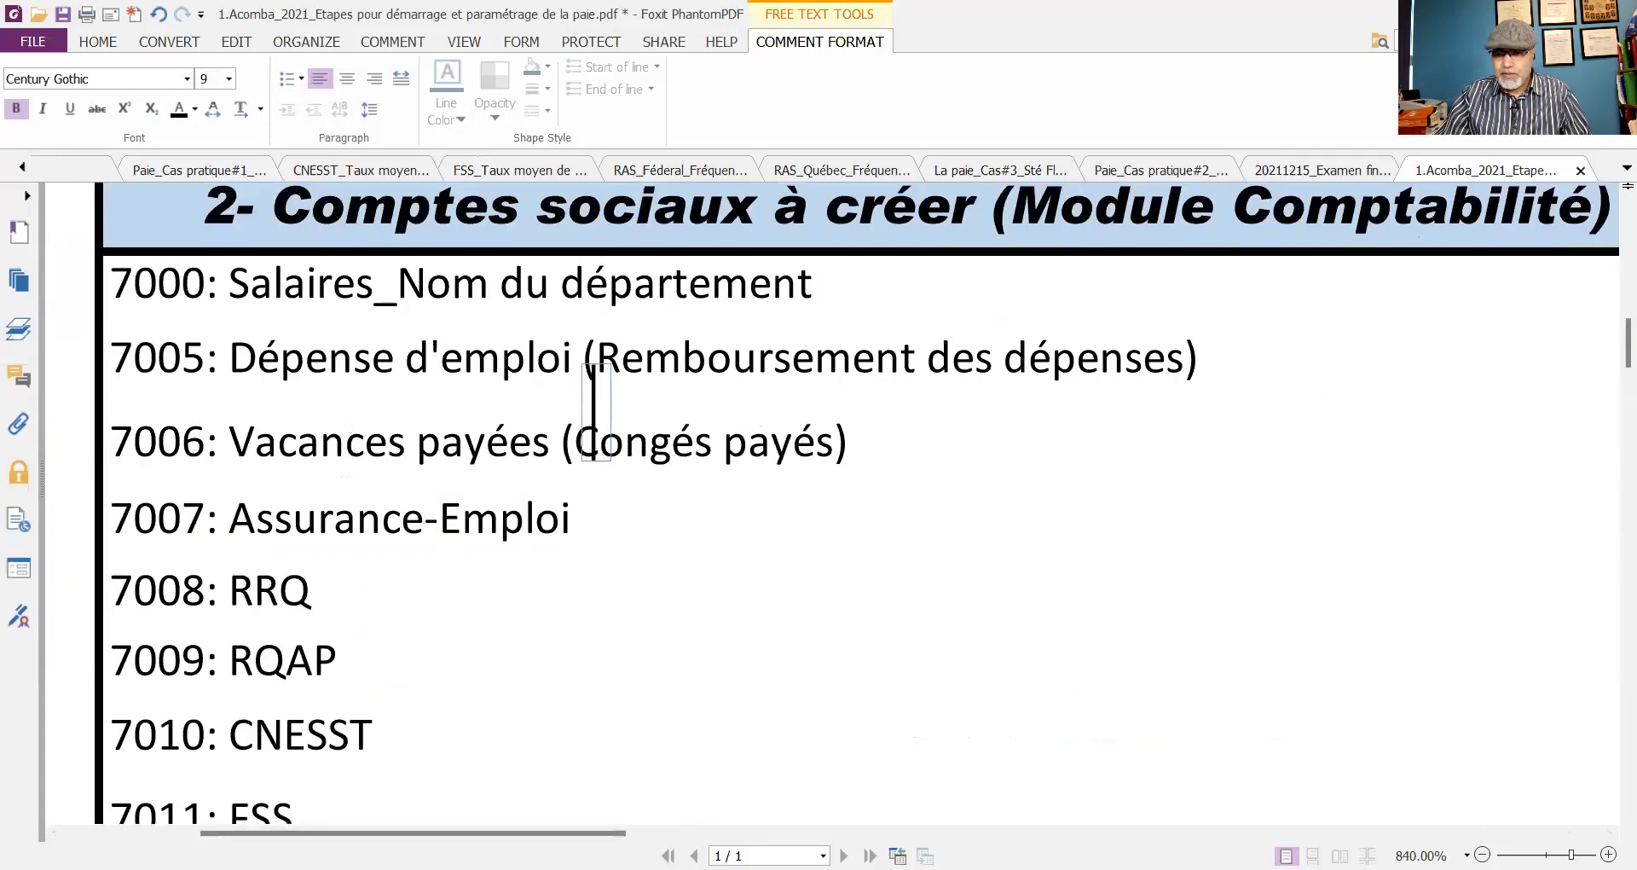
key("ctrl+minus")
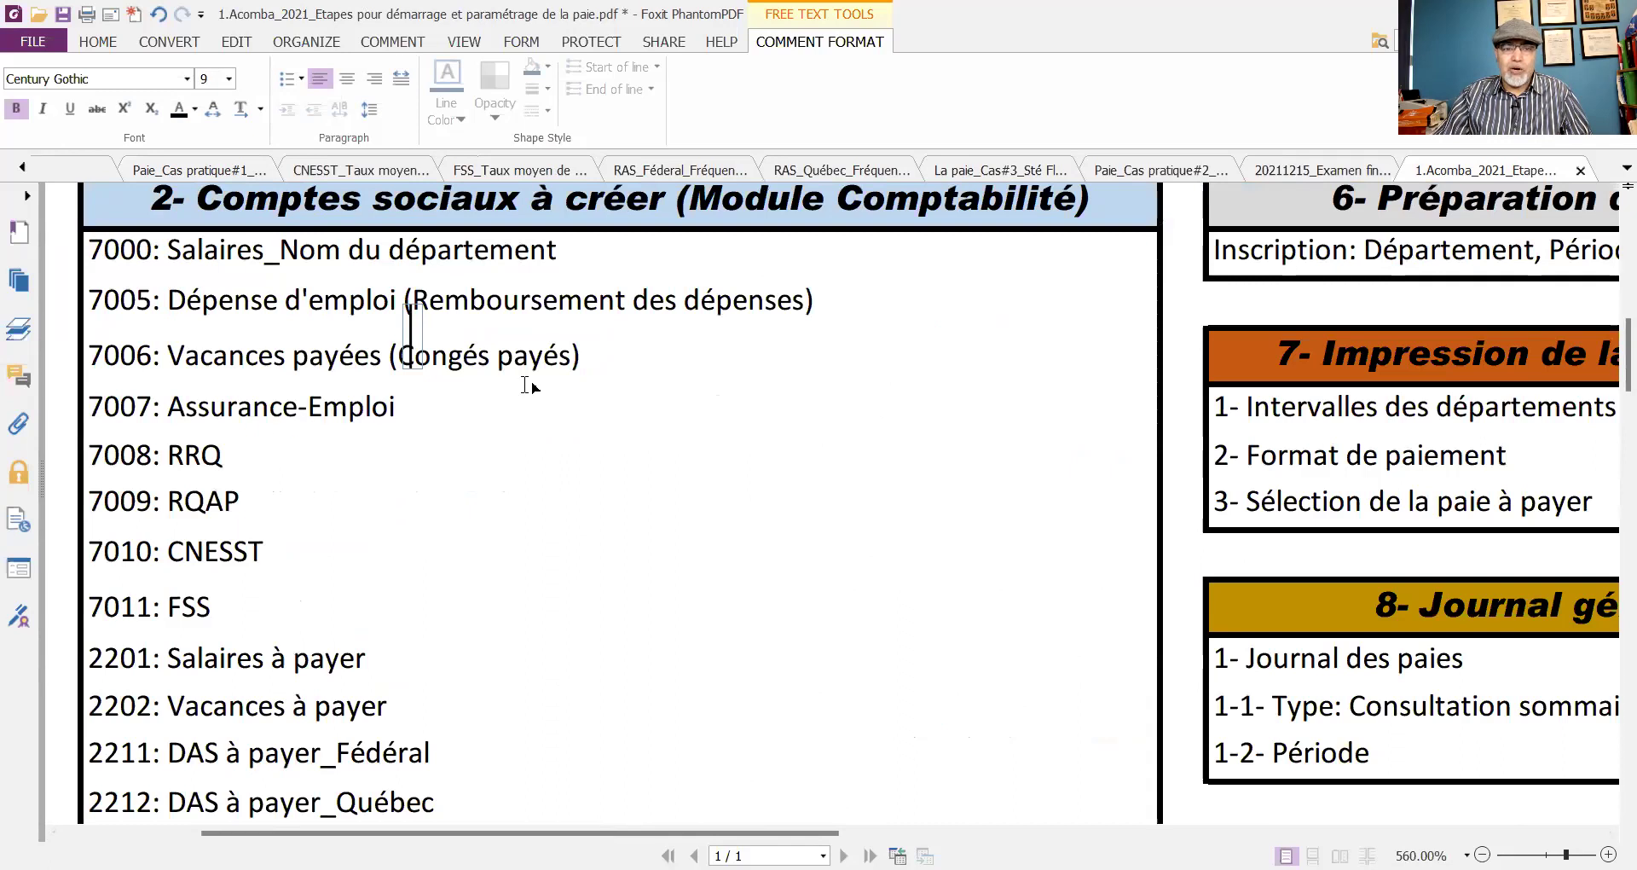
left_click(97, 41)
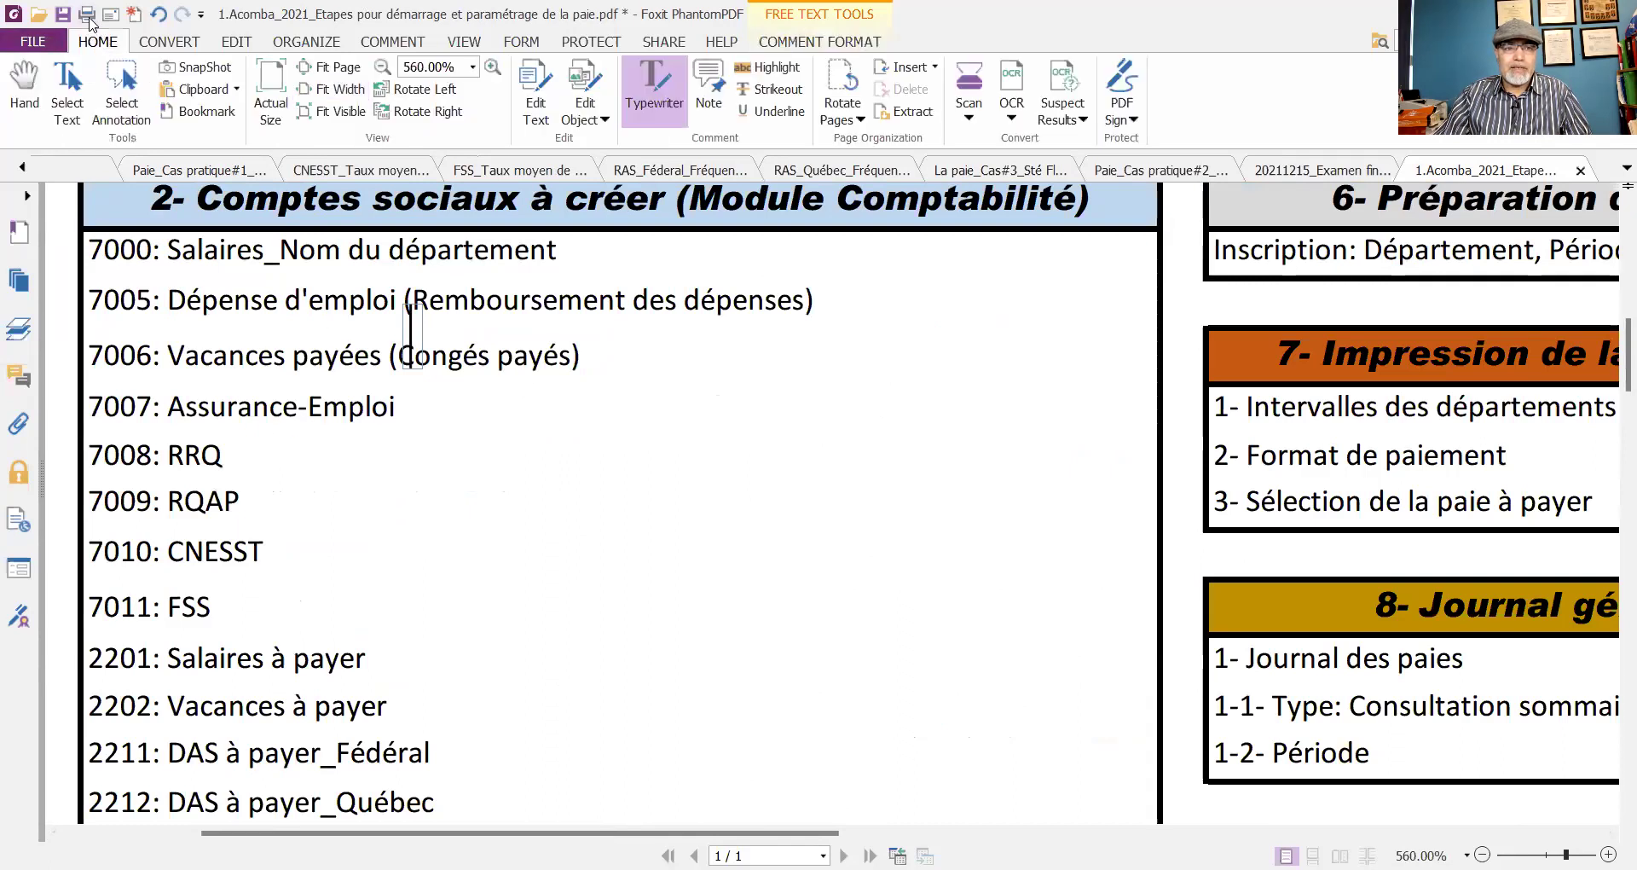
left_click(24, 85)
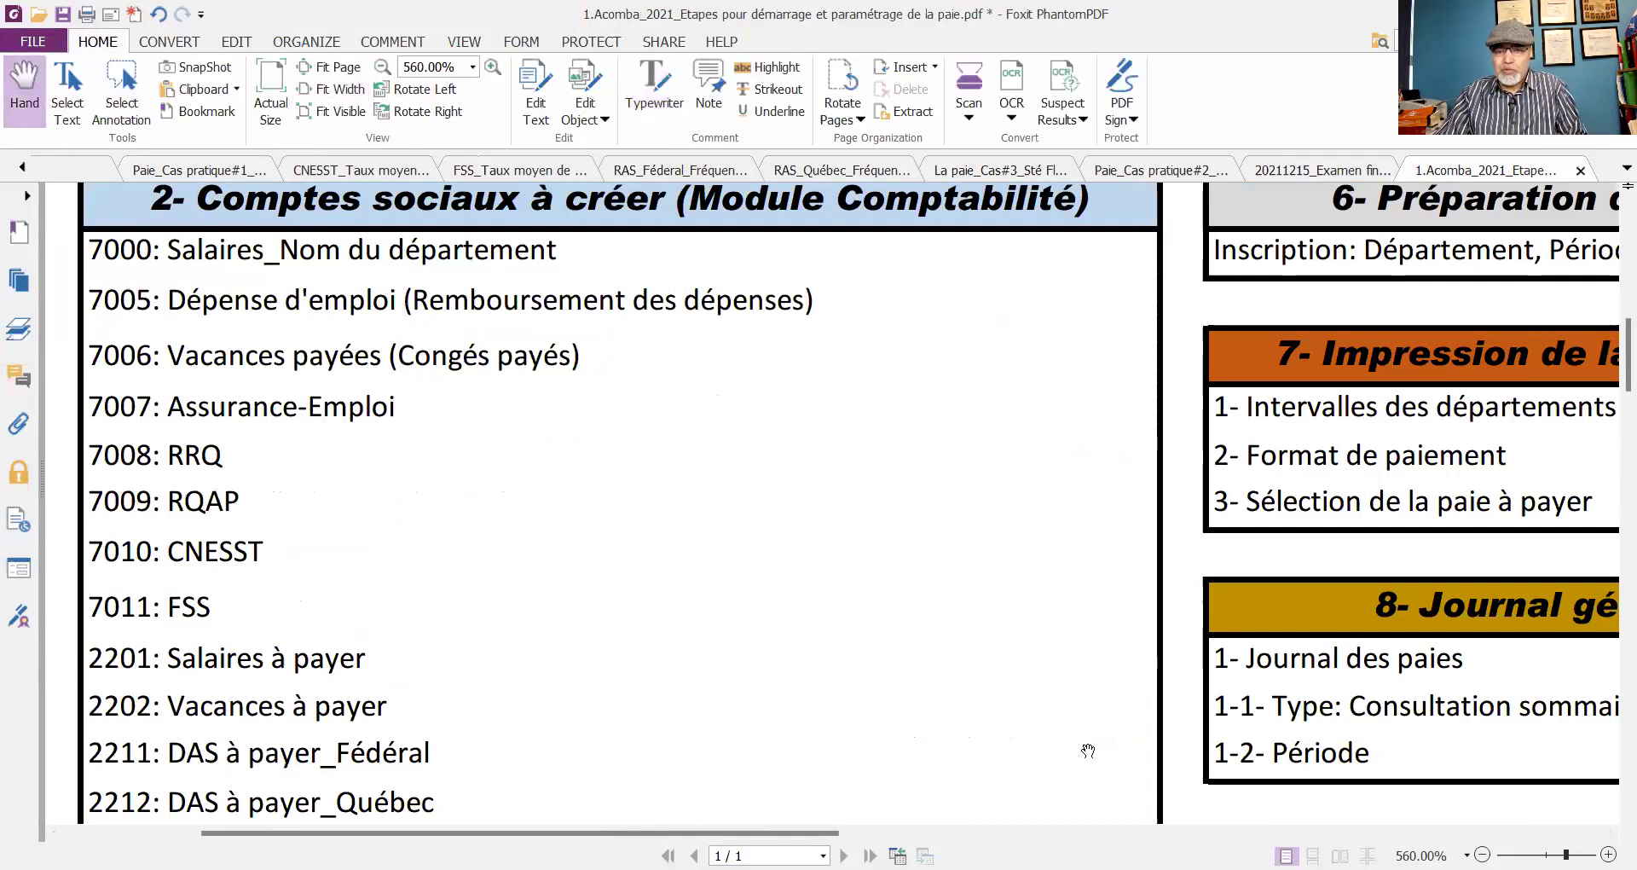
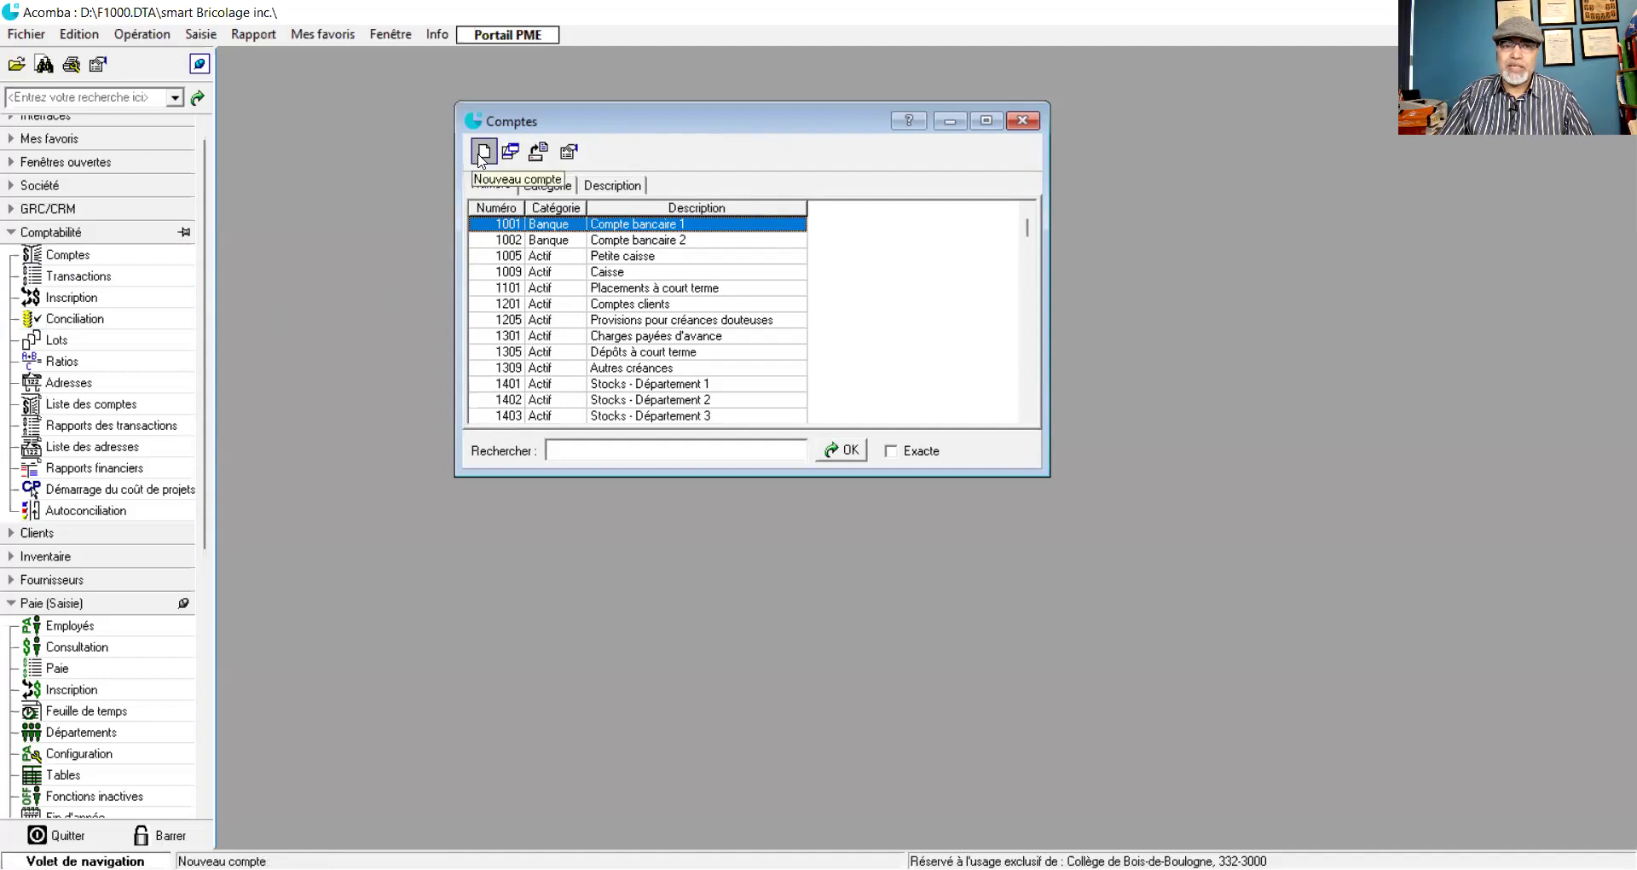
- Create account 7000 under the Dépenses category, described 'Salaire Administration', and save it
left_click(482, 153)
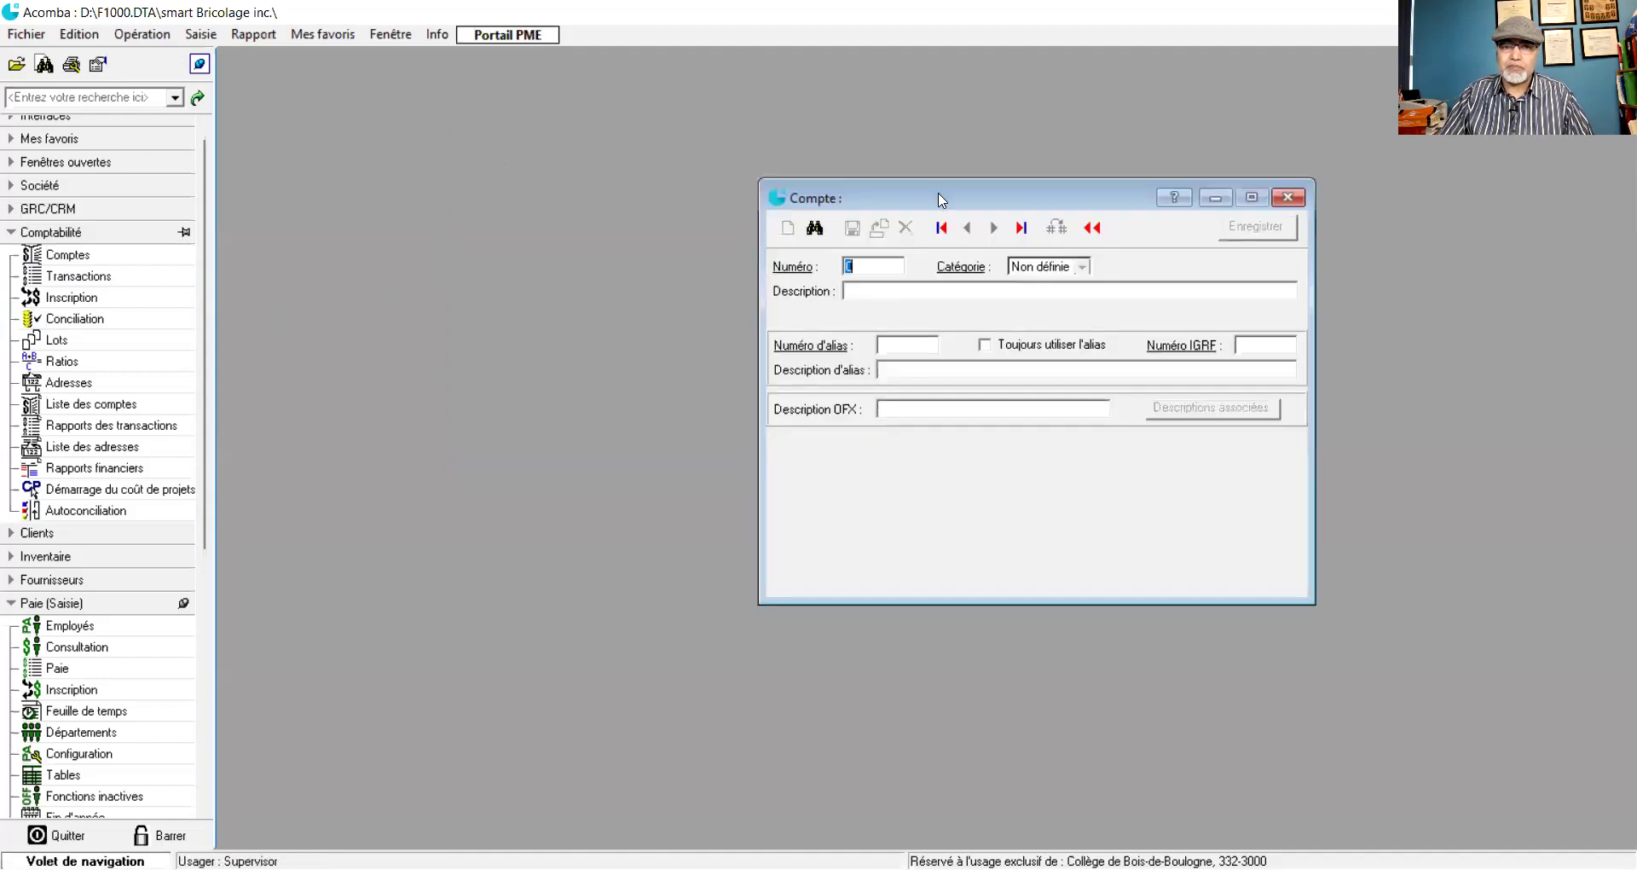
left_click_drag(934, 197, 522, 141)
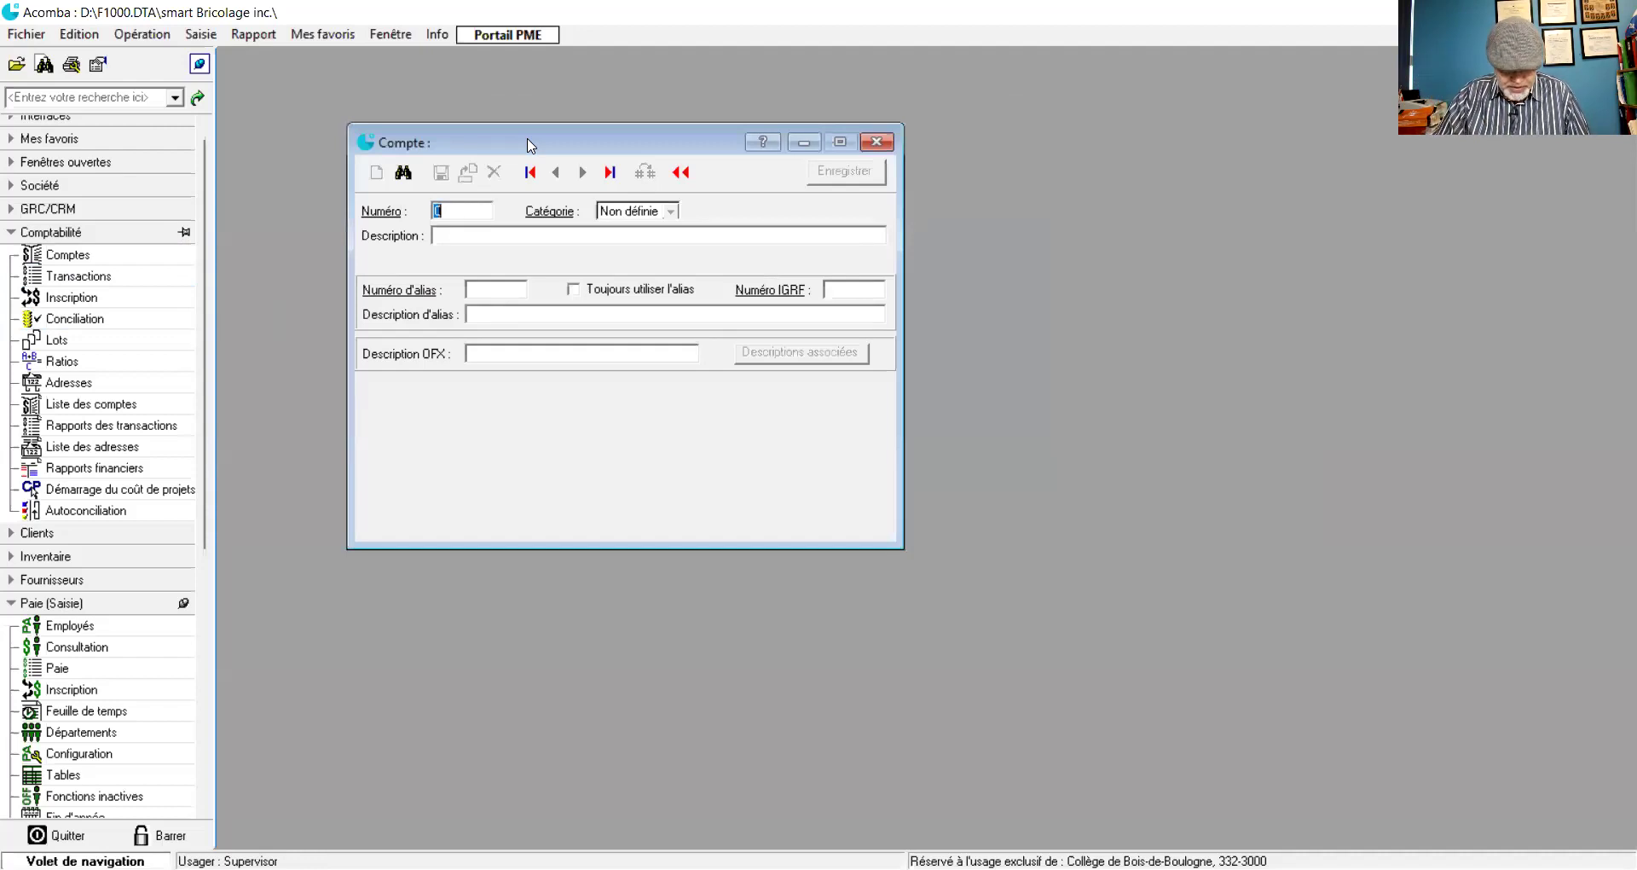
type("7000")
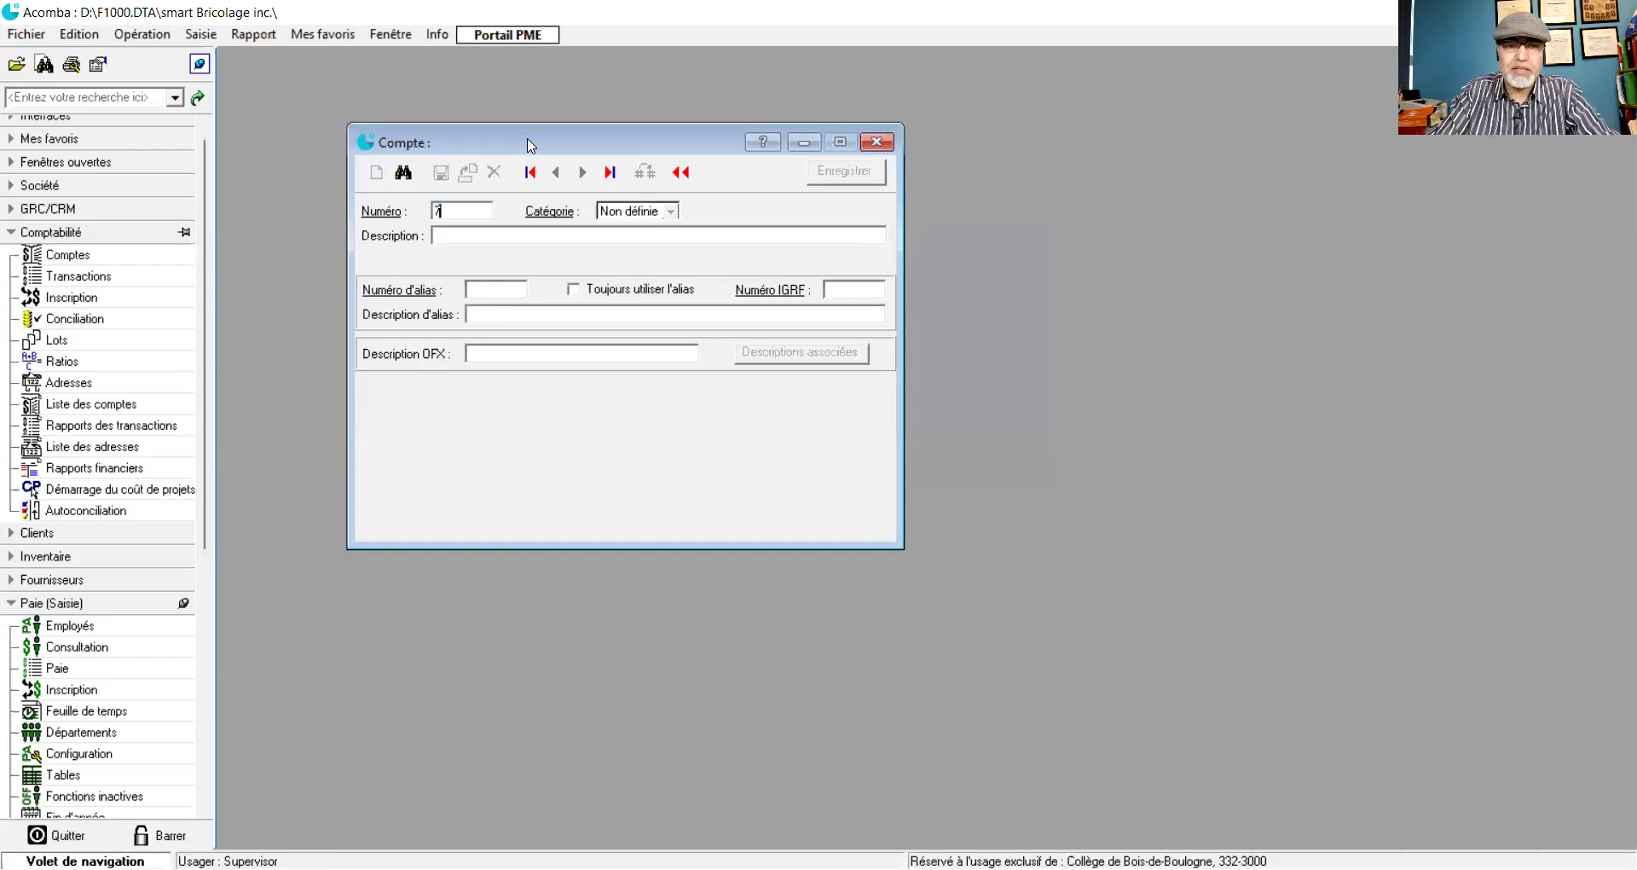
key("Tab")
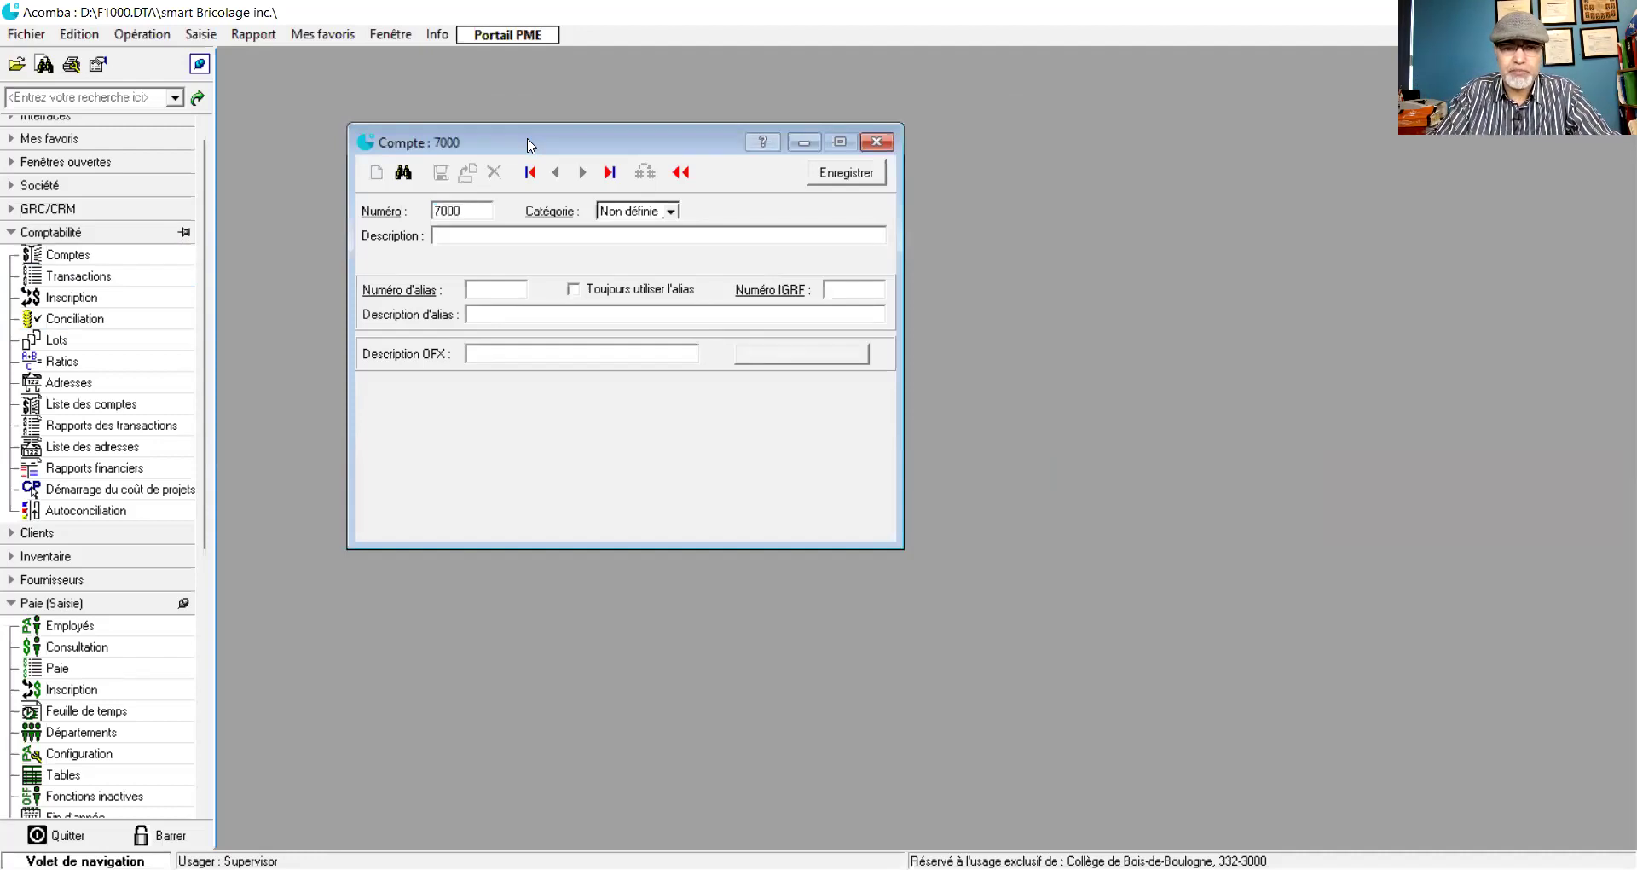
key("alt+Down")
key("Down")
key("Down")
key("Down")
key("Down")
key("Down")
key("Down")
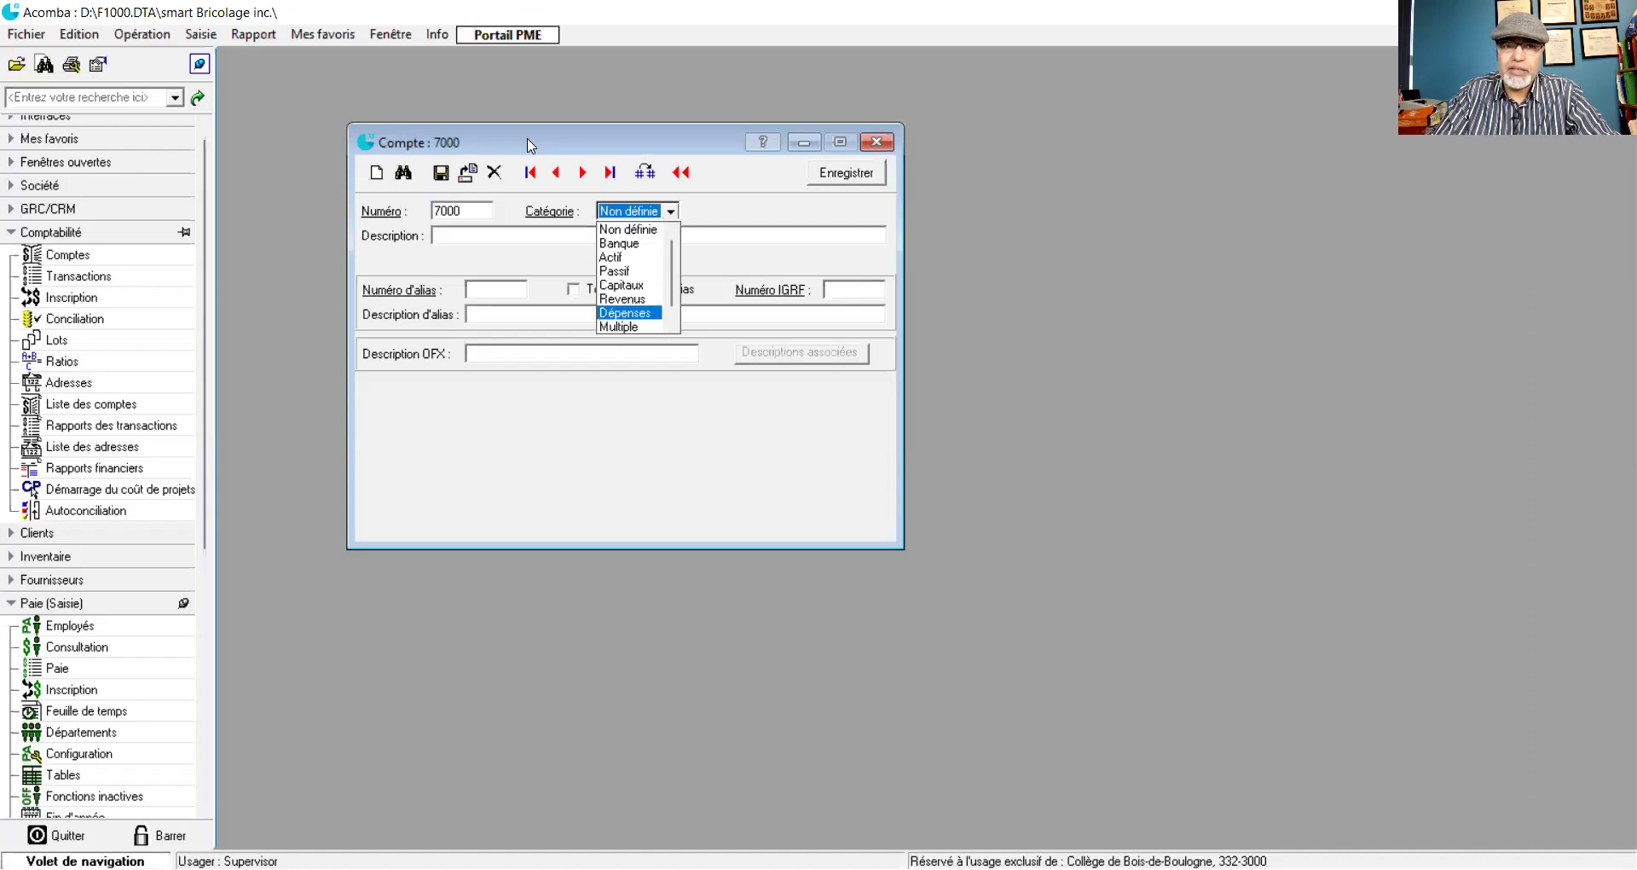
key("Tab")
key("Tab")
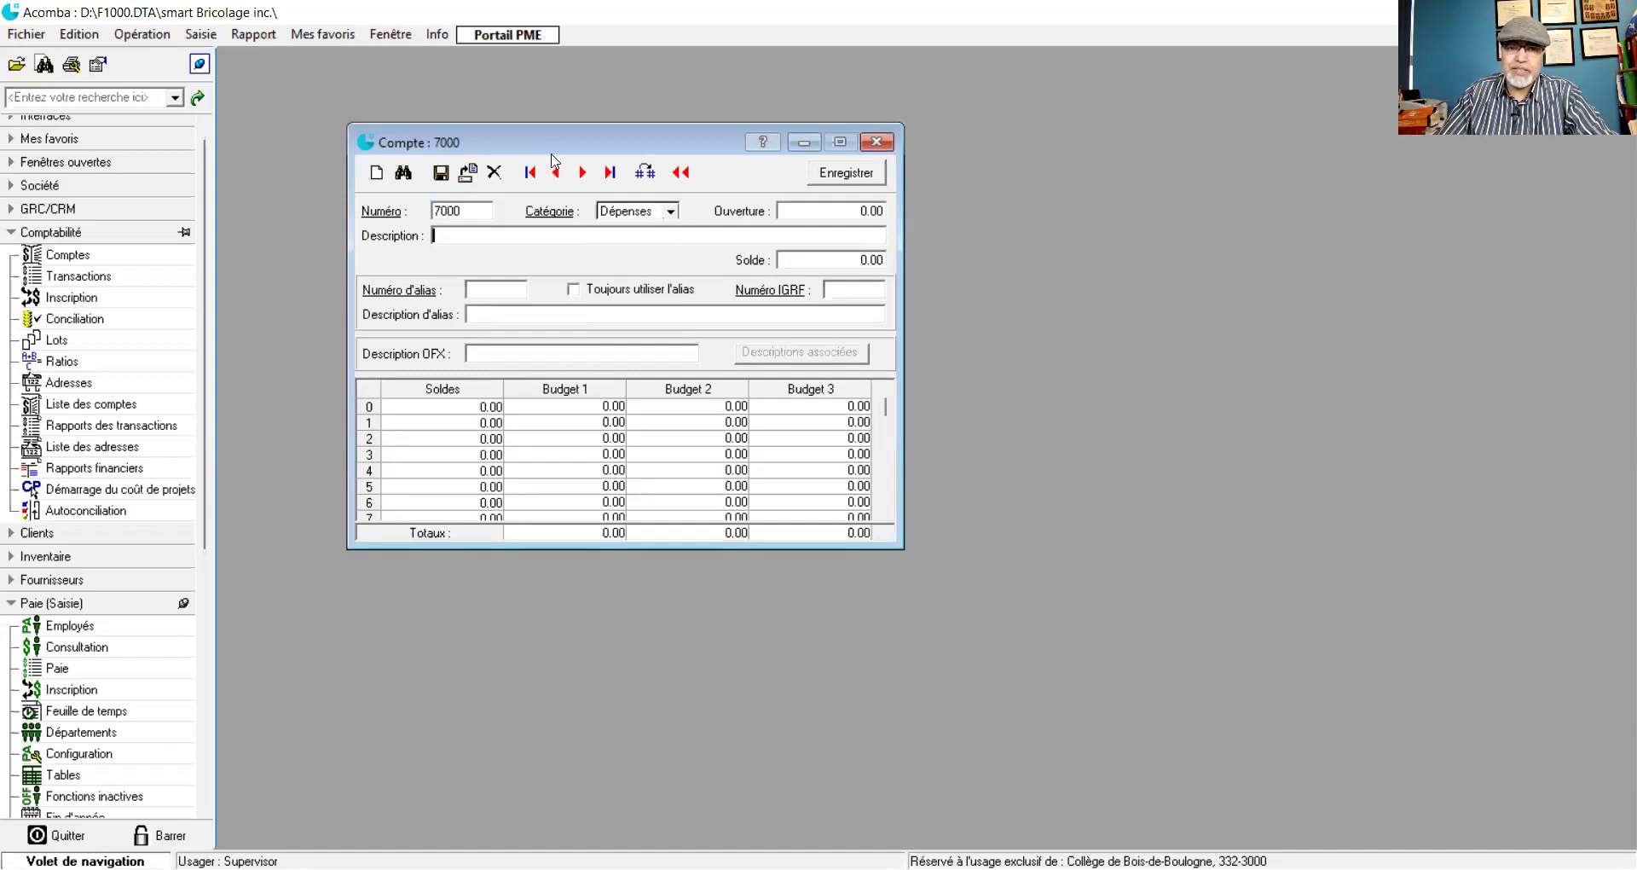
left_click(846, 214)
left_click(455, 232)
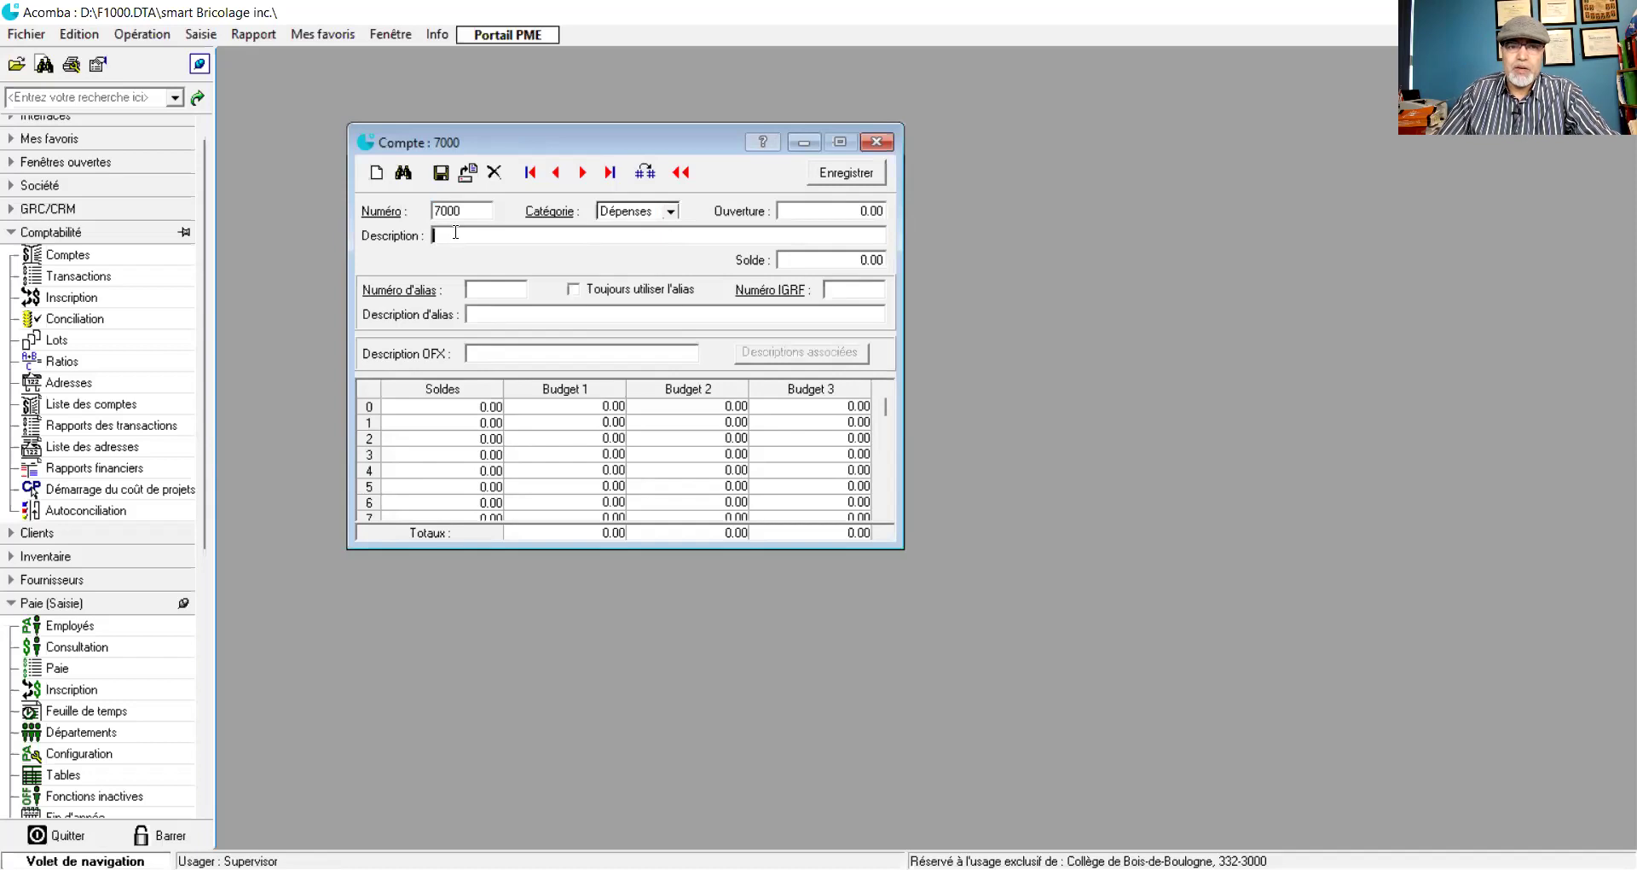
type("Salaire_")
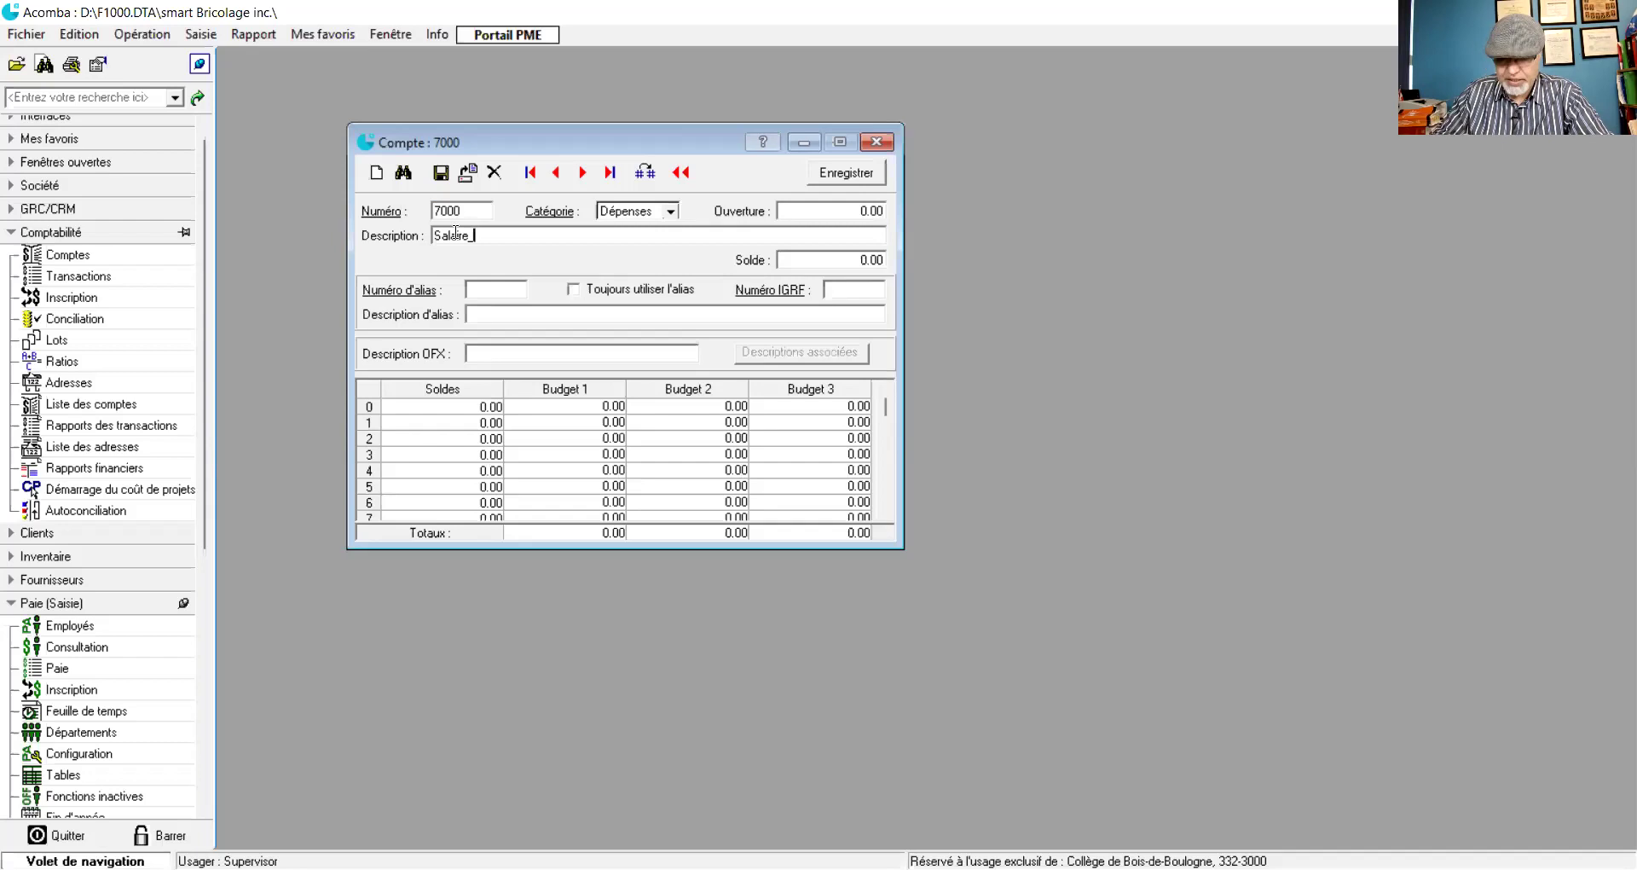
type("Ad")
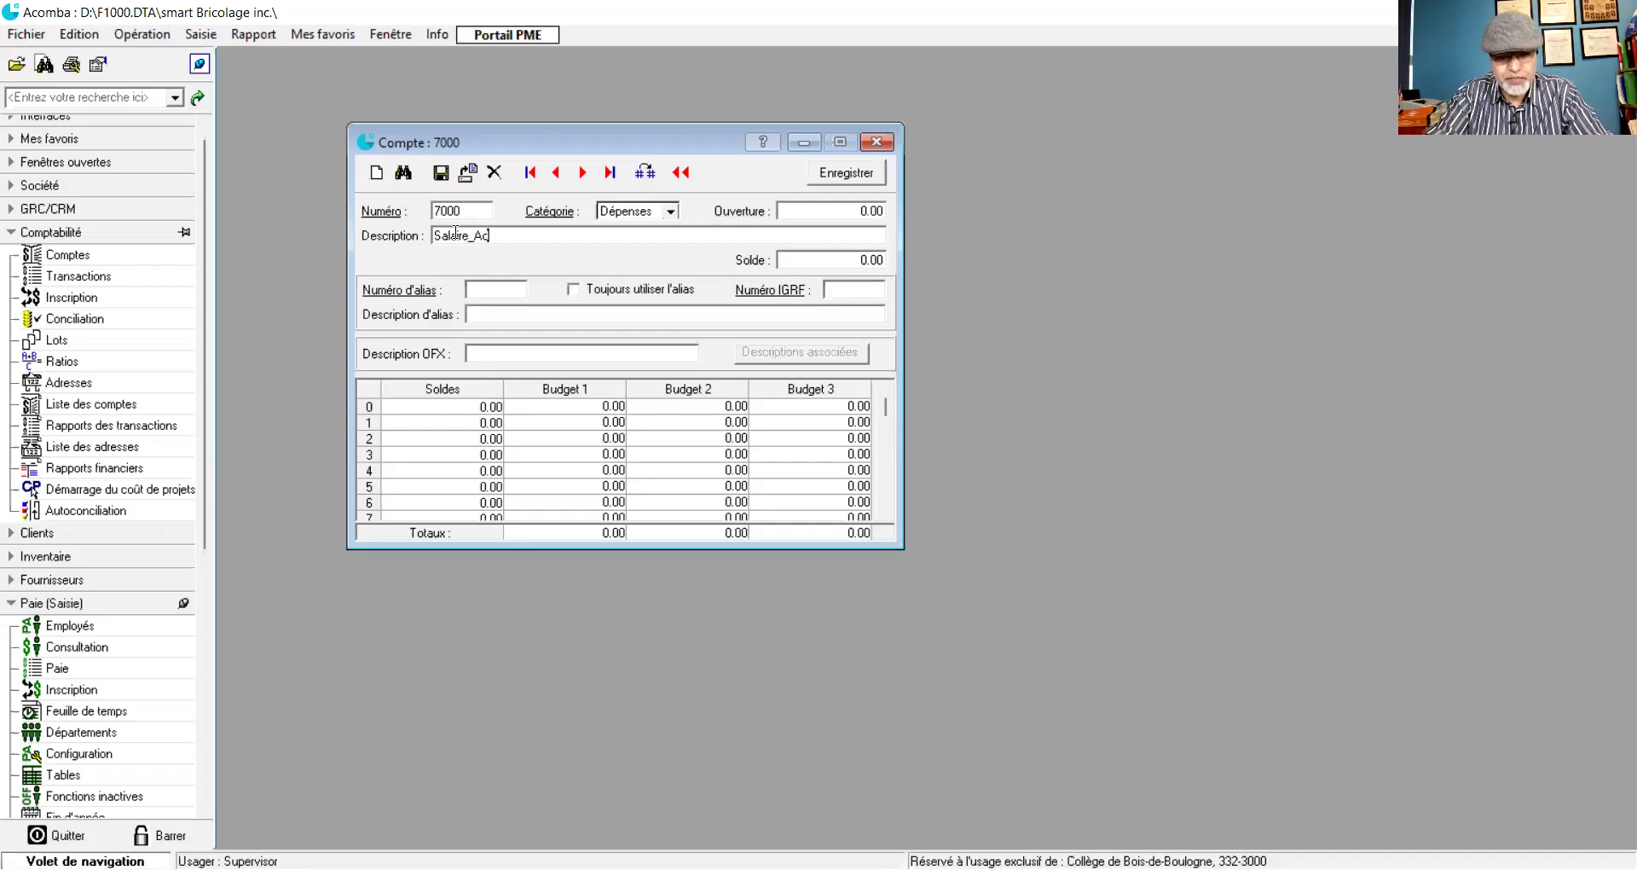
type("ministration")
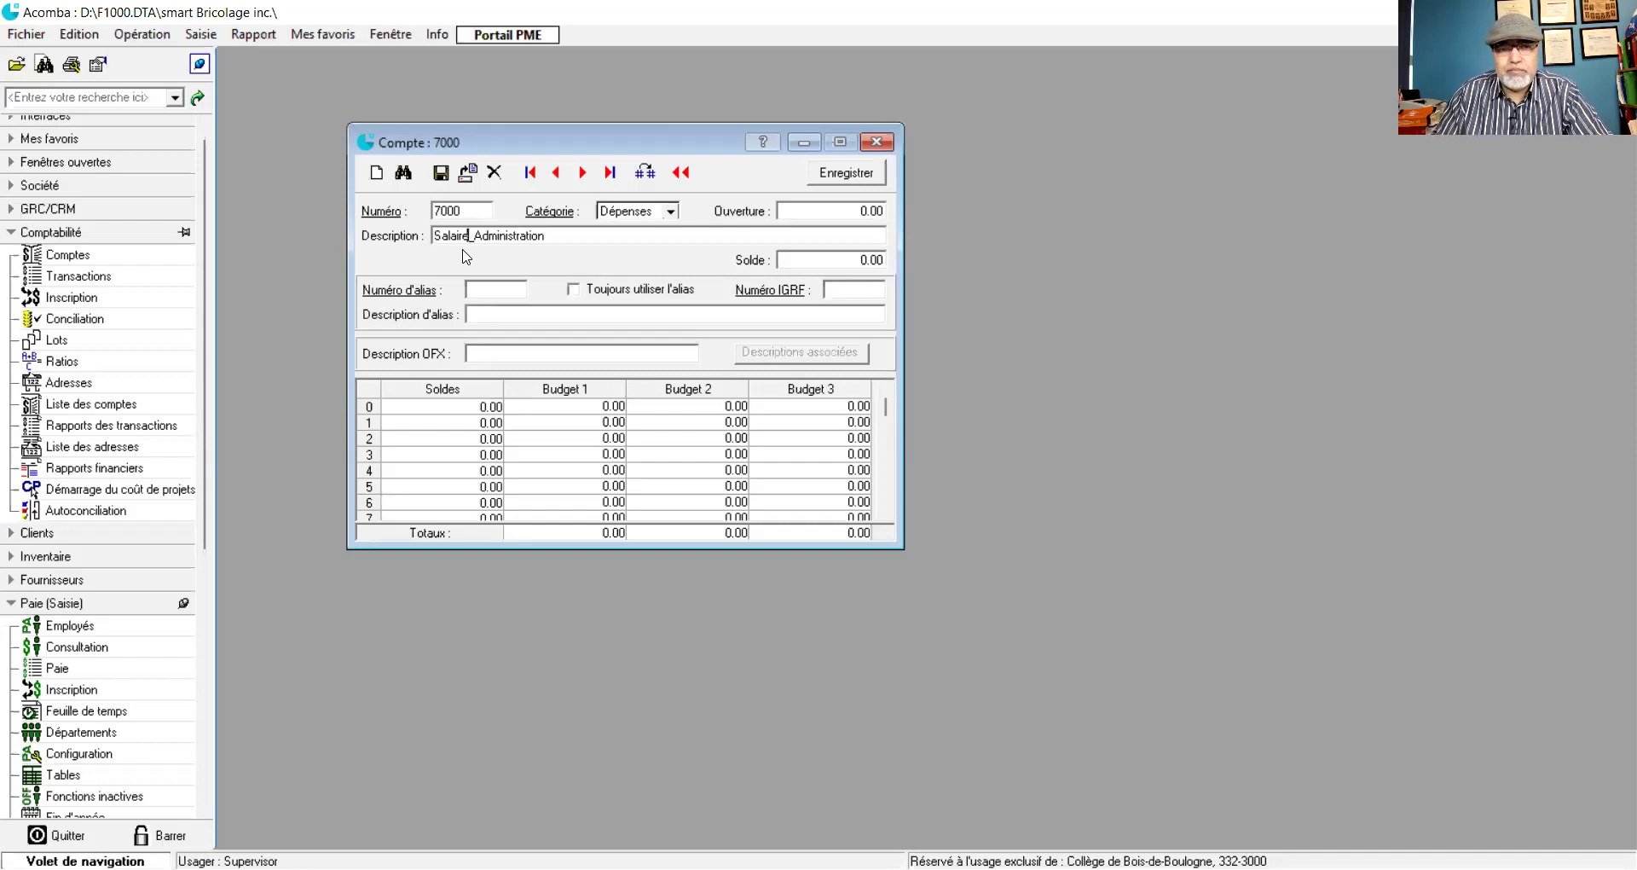
left_click(441, 173)
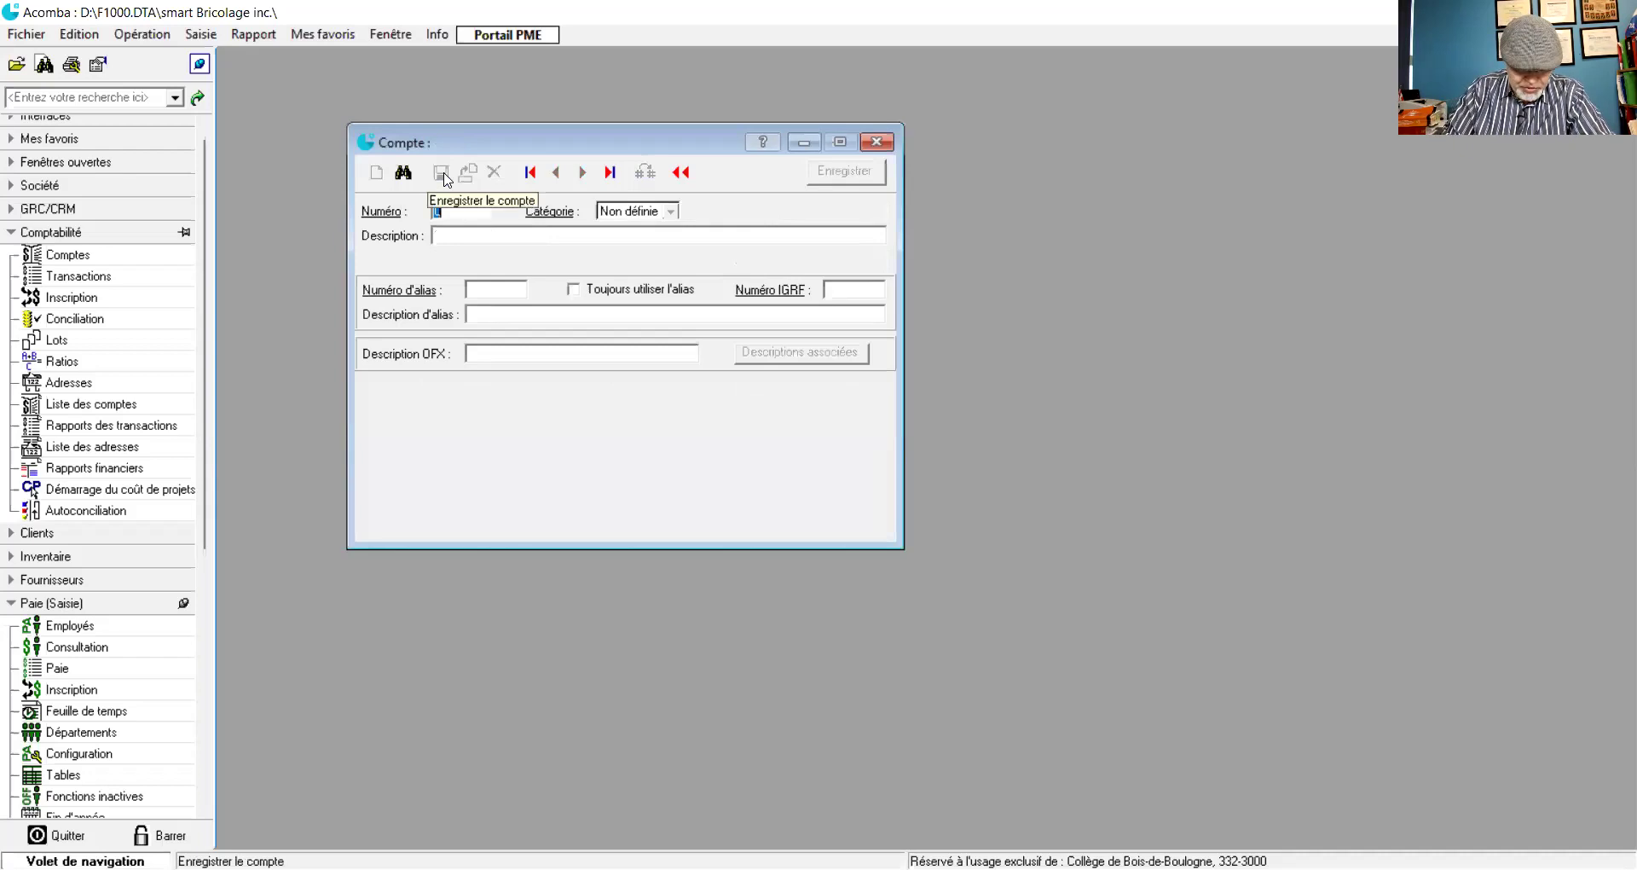
- Save expense account 7005 described 'Dépense d'emploi (Remboursement des dépenses)'
type("7005")
key("Tab")
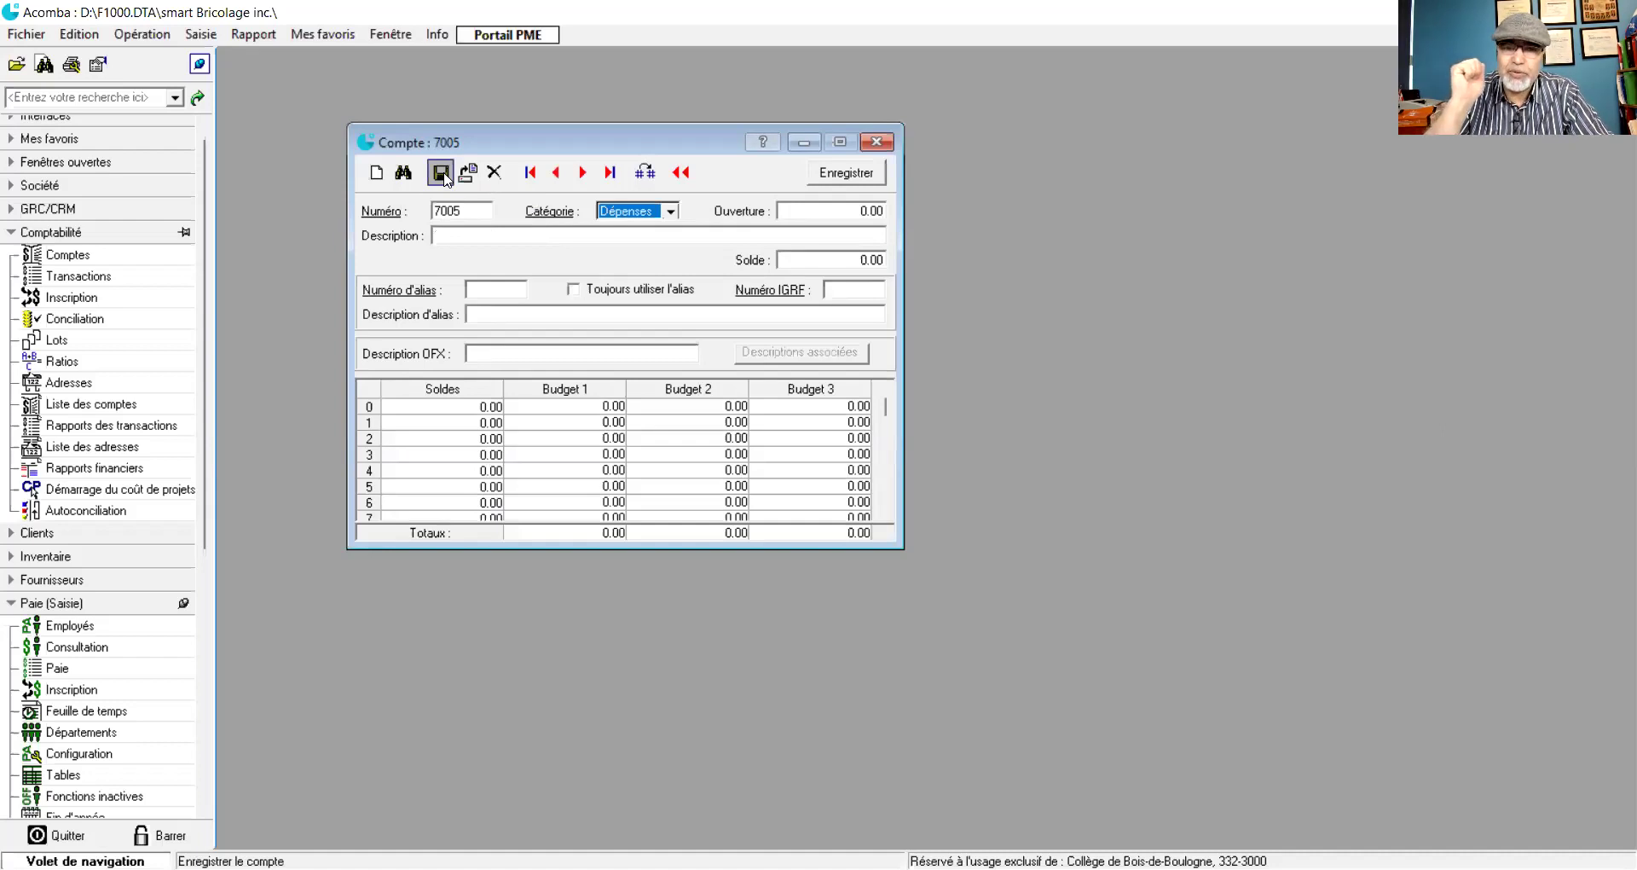
key("Tab")
key("Tab")
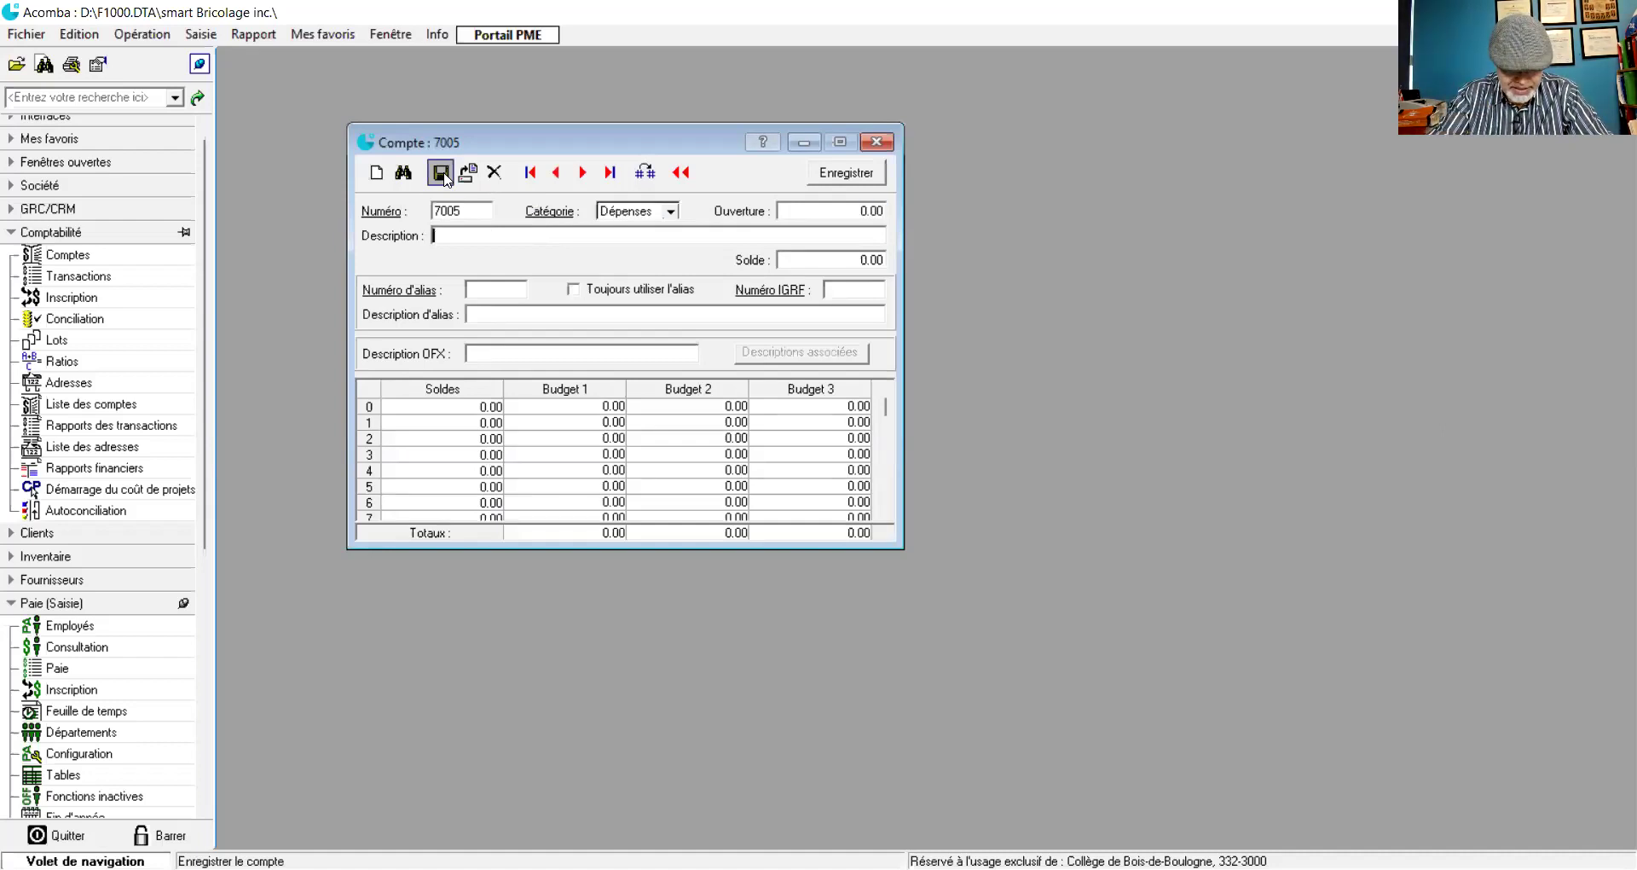
type("Dépe")
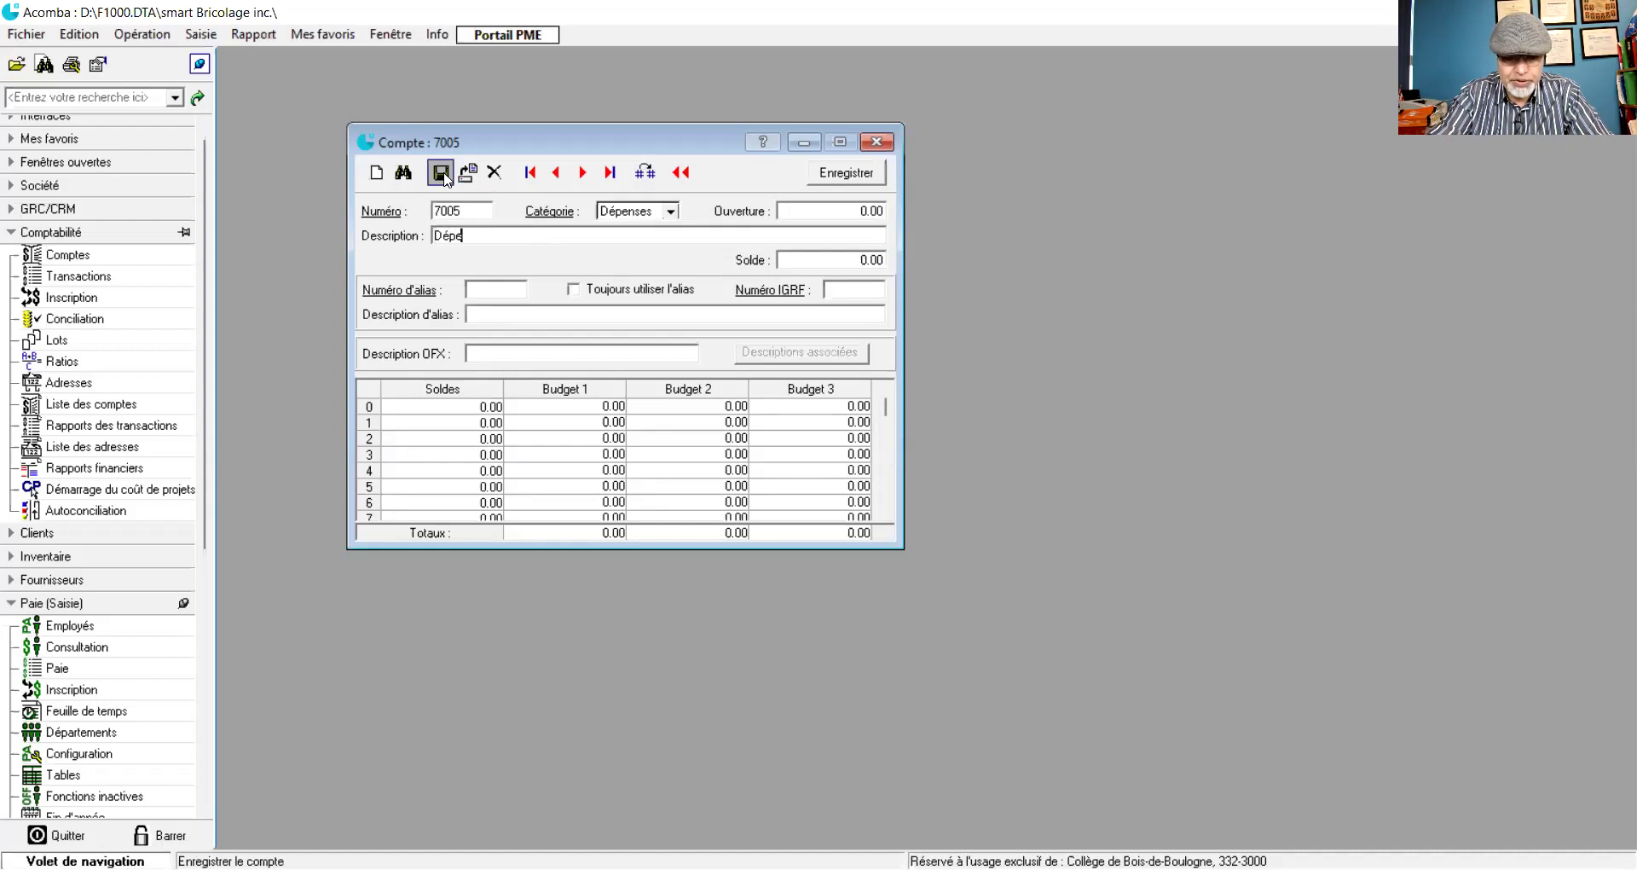
type("nse c")
key("BackSpace")
type("d")
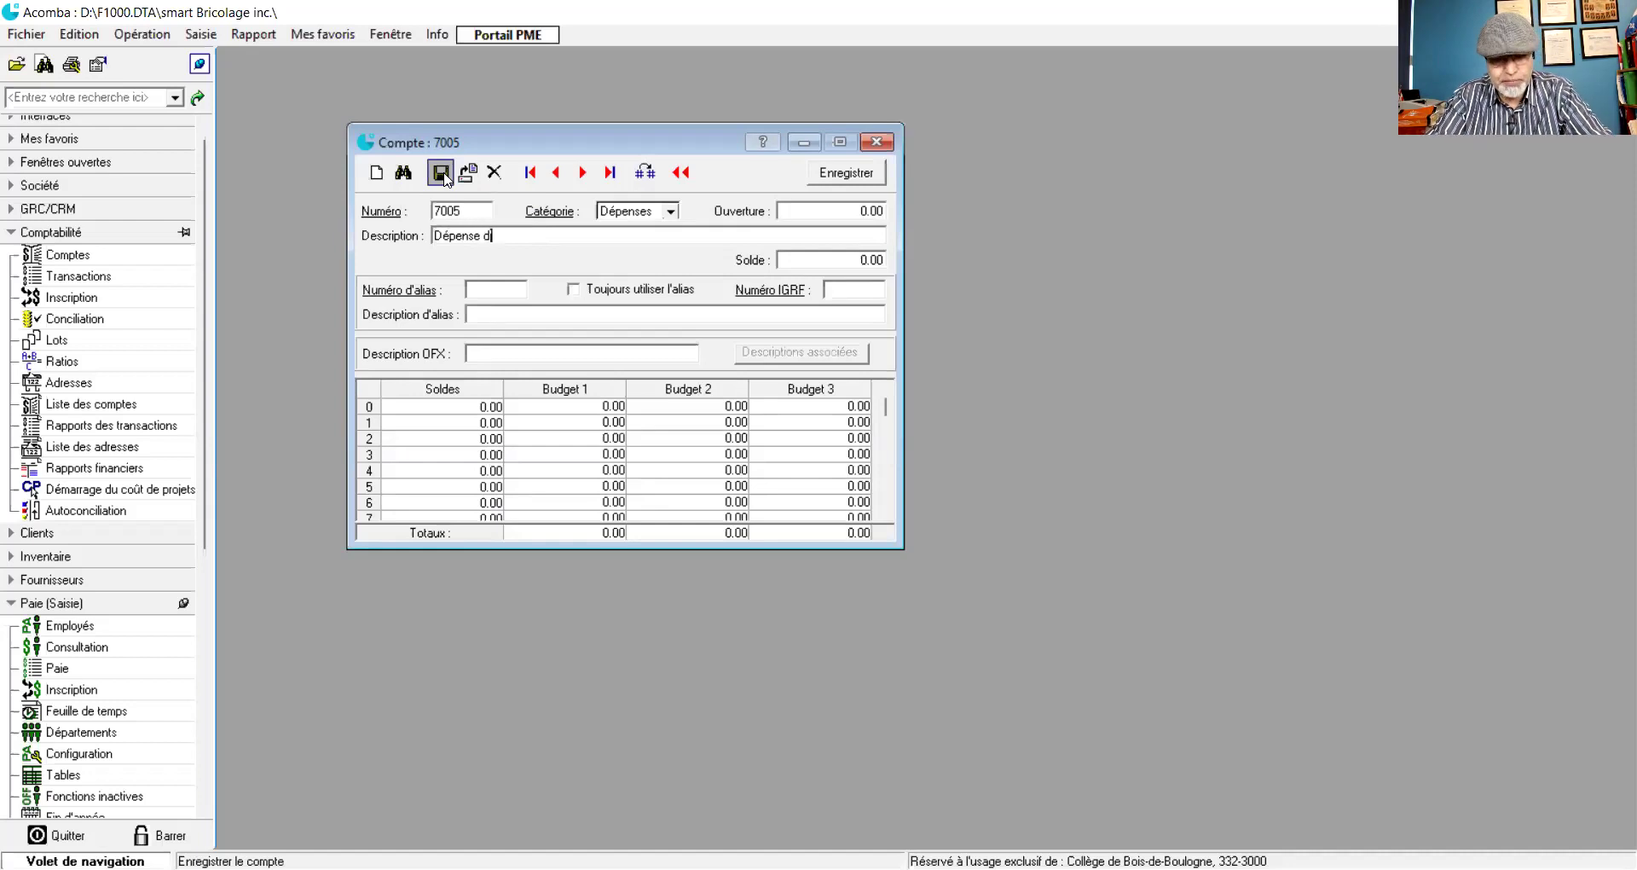
type("'emploi")
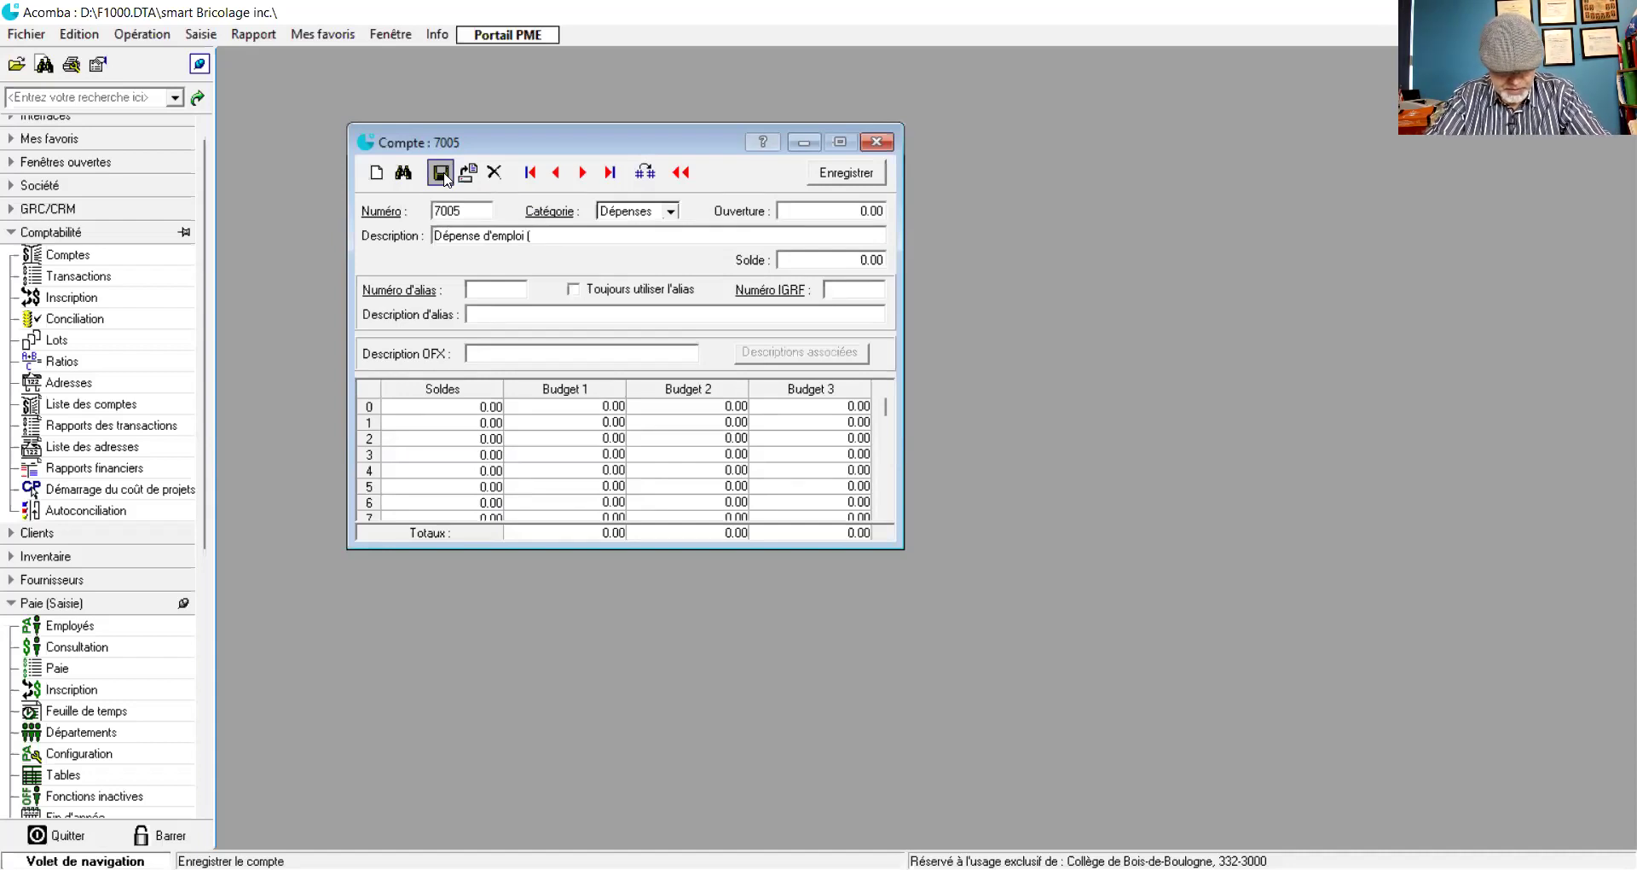
type(" (Rembou")
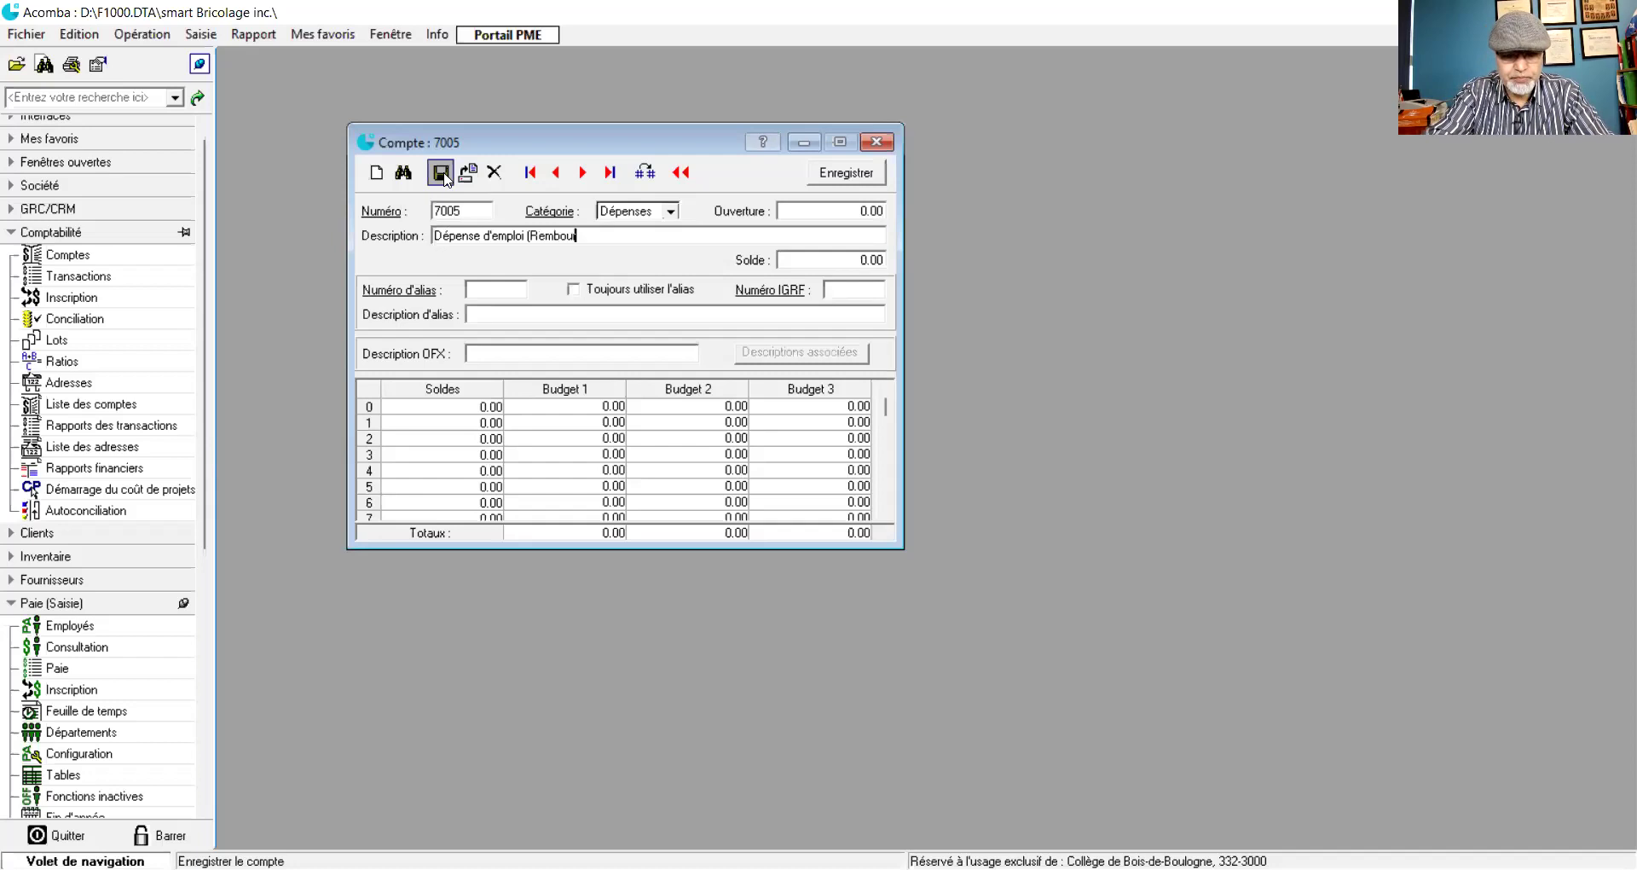
type("rsement des")
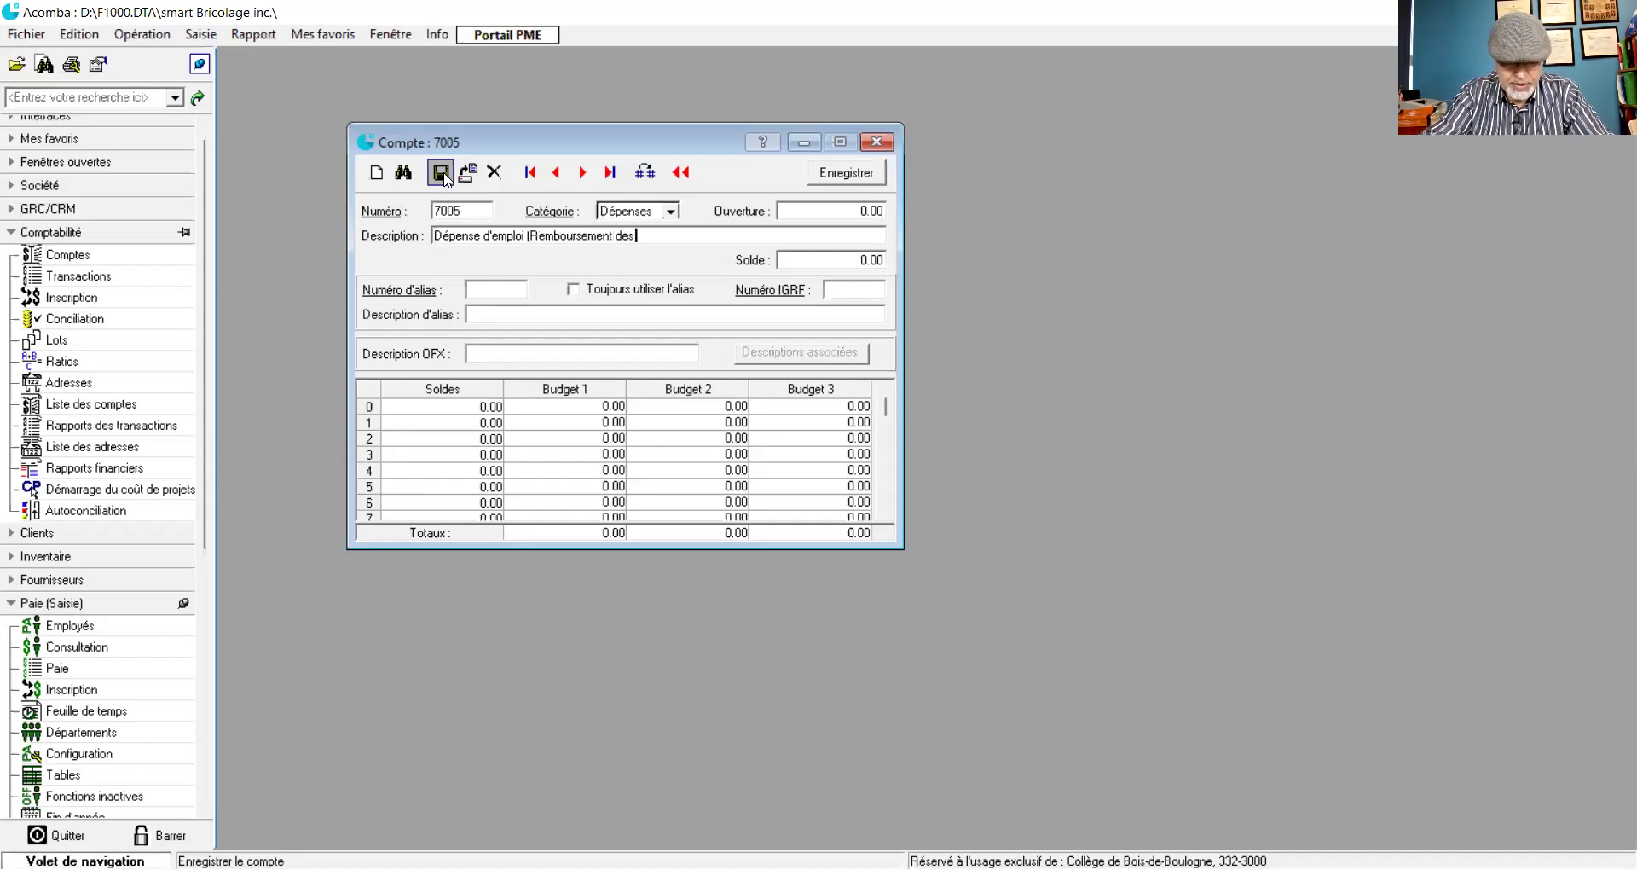
type(" cépenses")
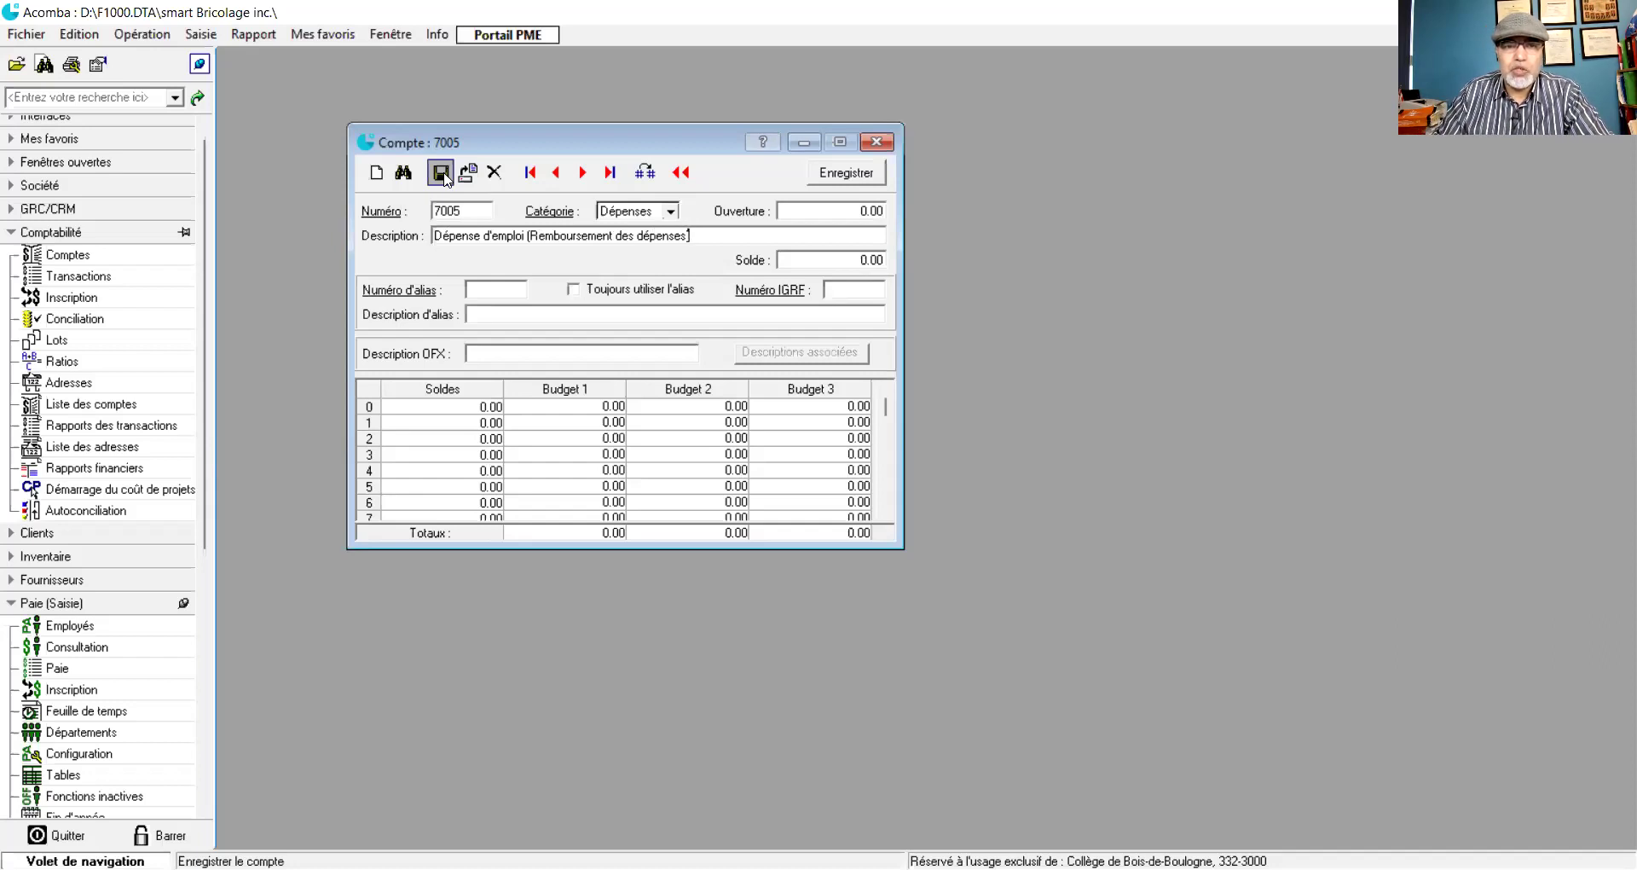
left_click(440, 174)
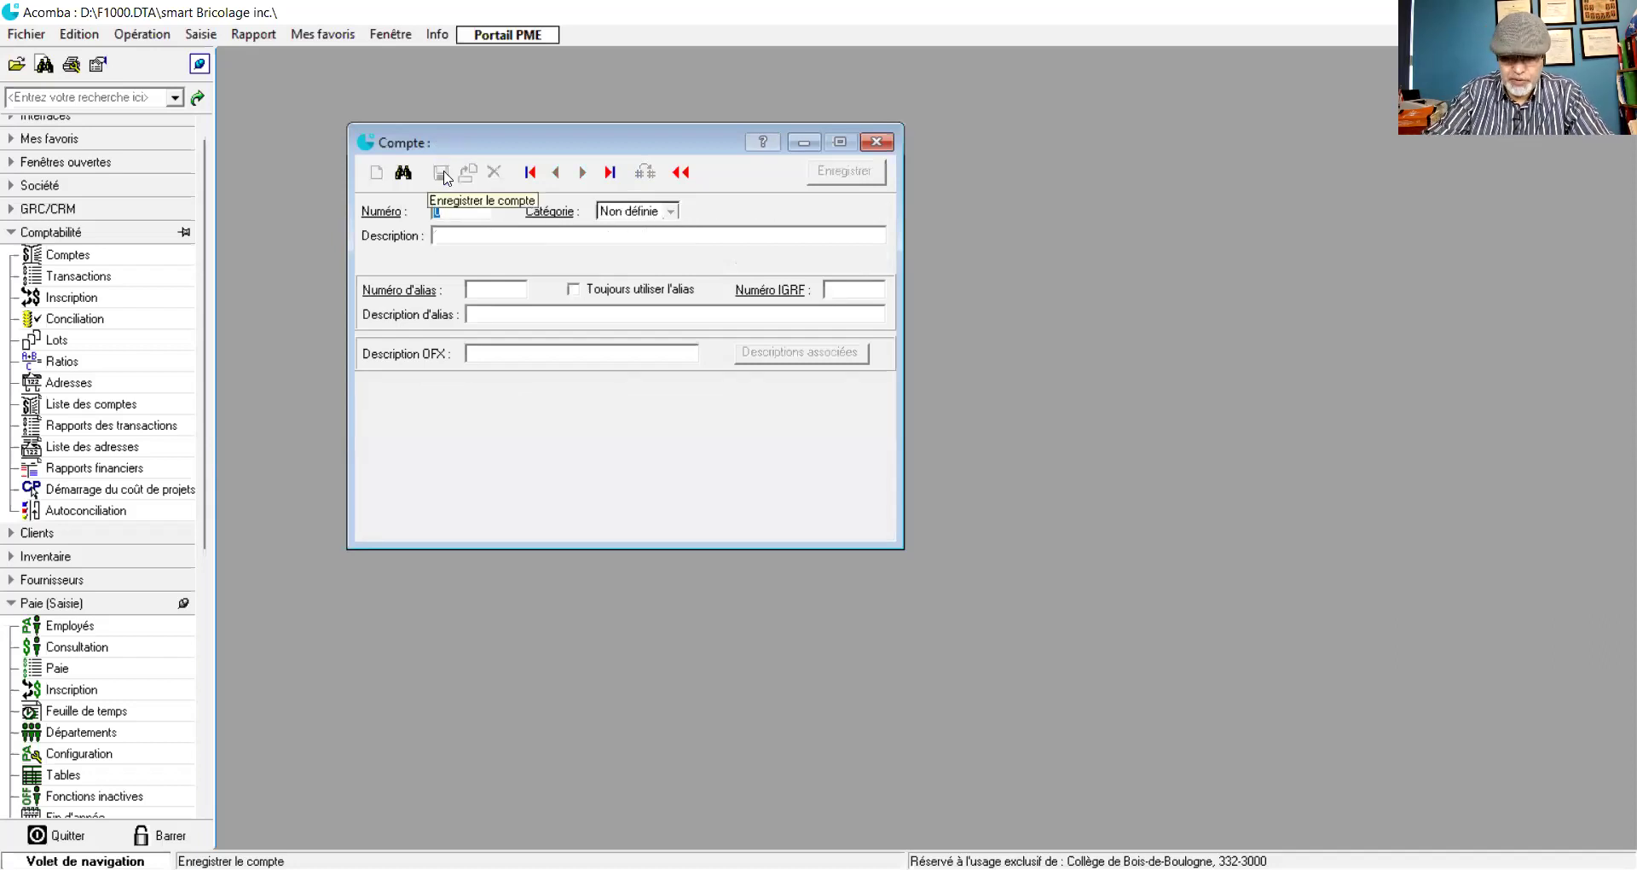
- Enter account 7006 with the description 'Vacances payées (Indémnités des vacances)'
type("7006")
key("Tab")
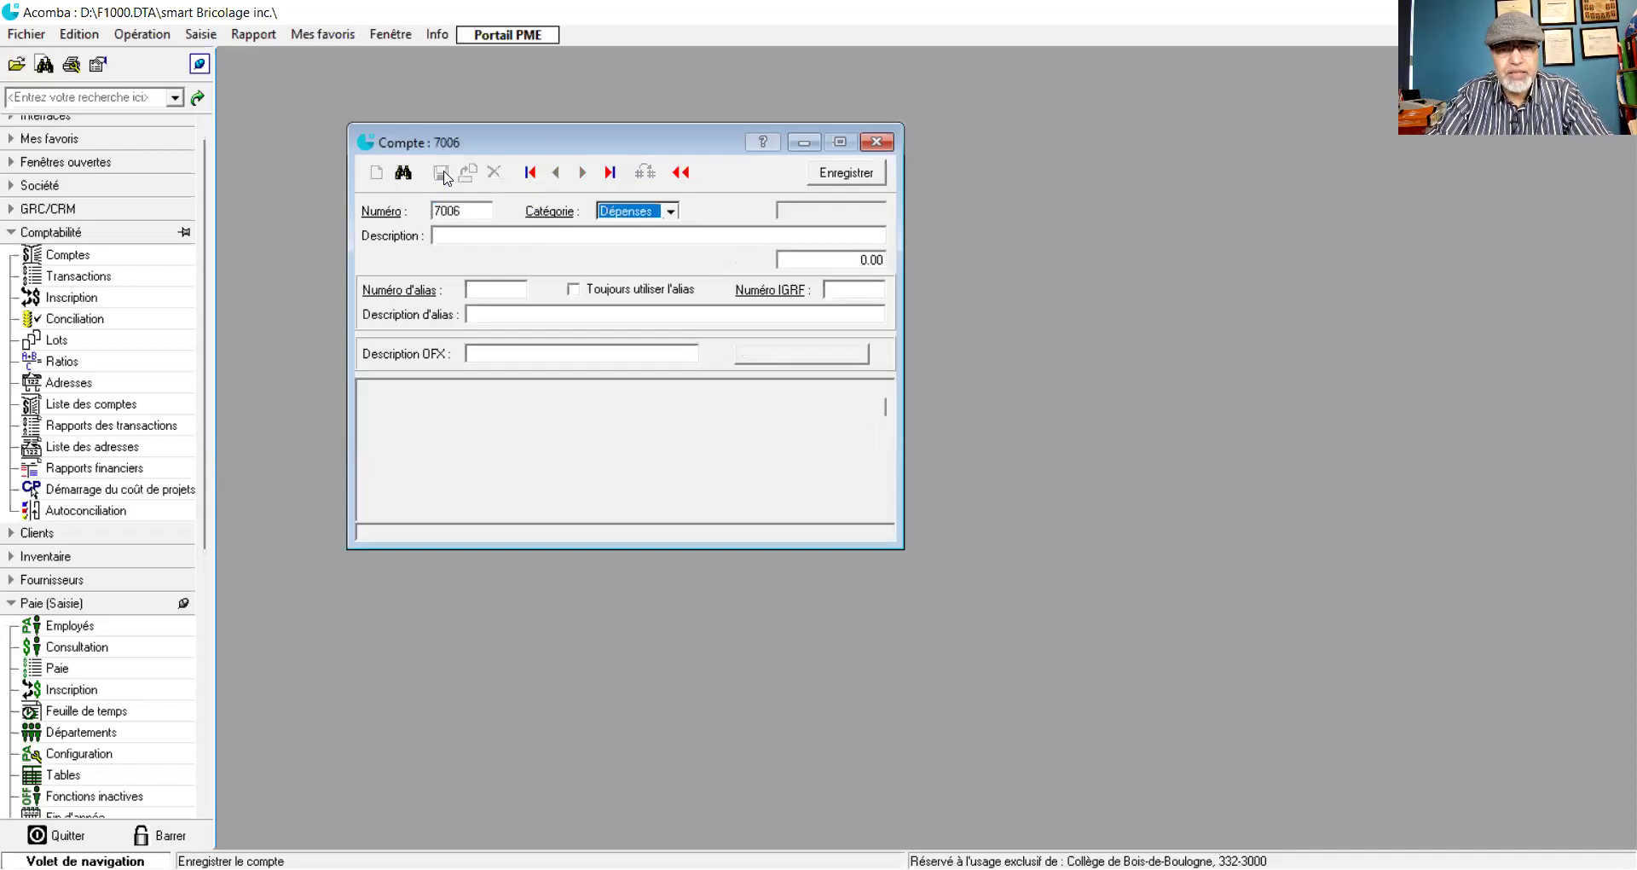
key("Tab")
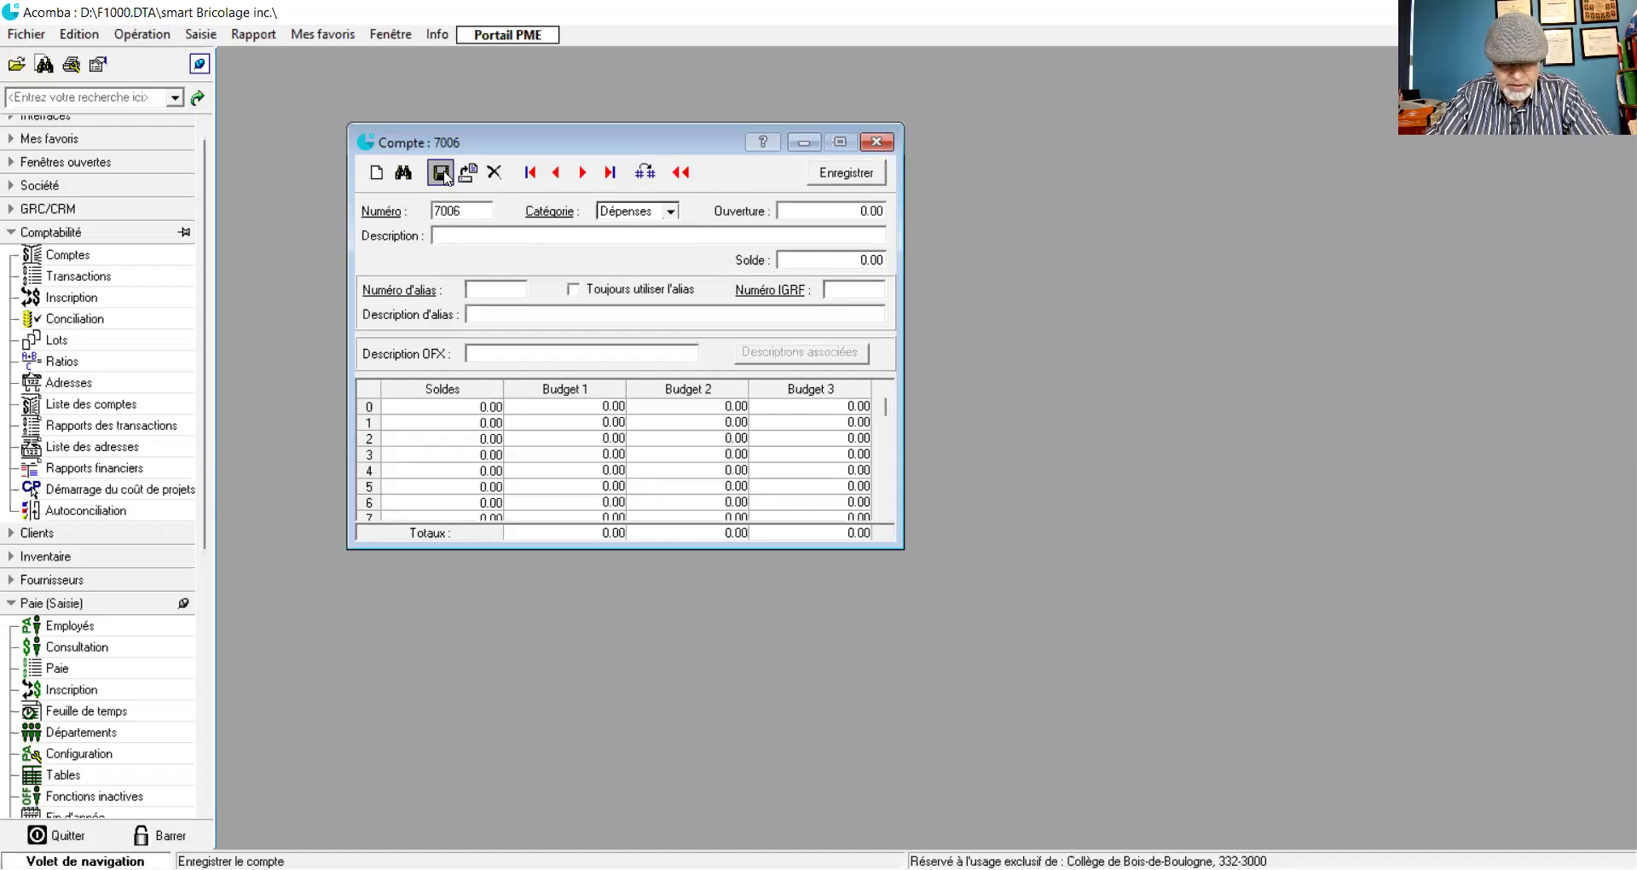
type("Vacance")
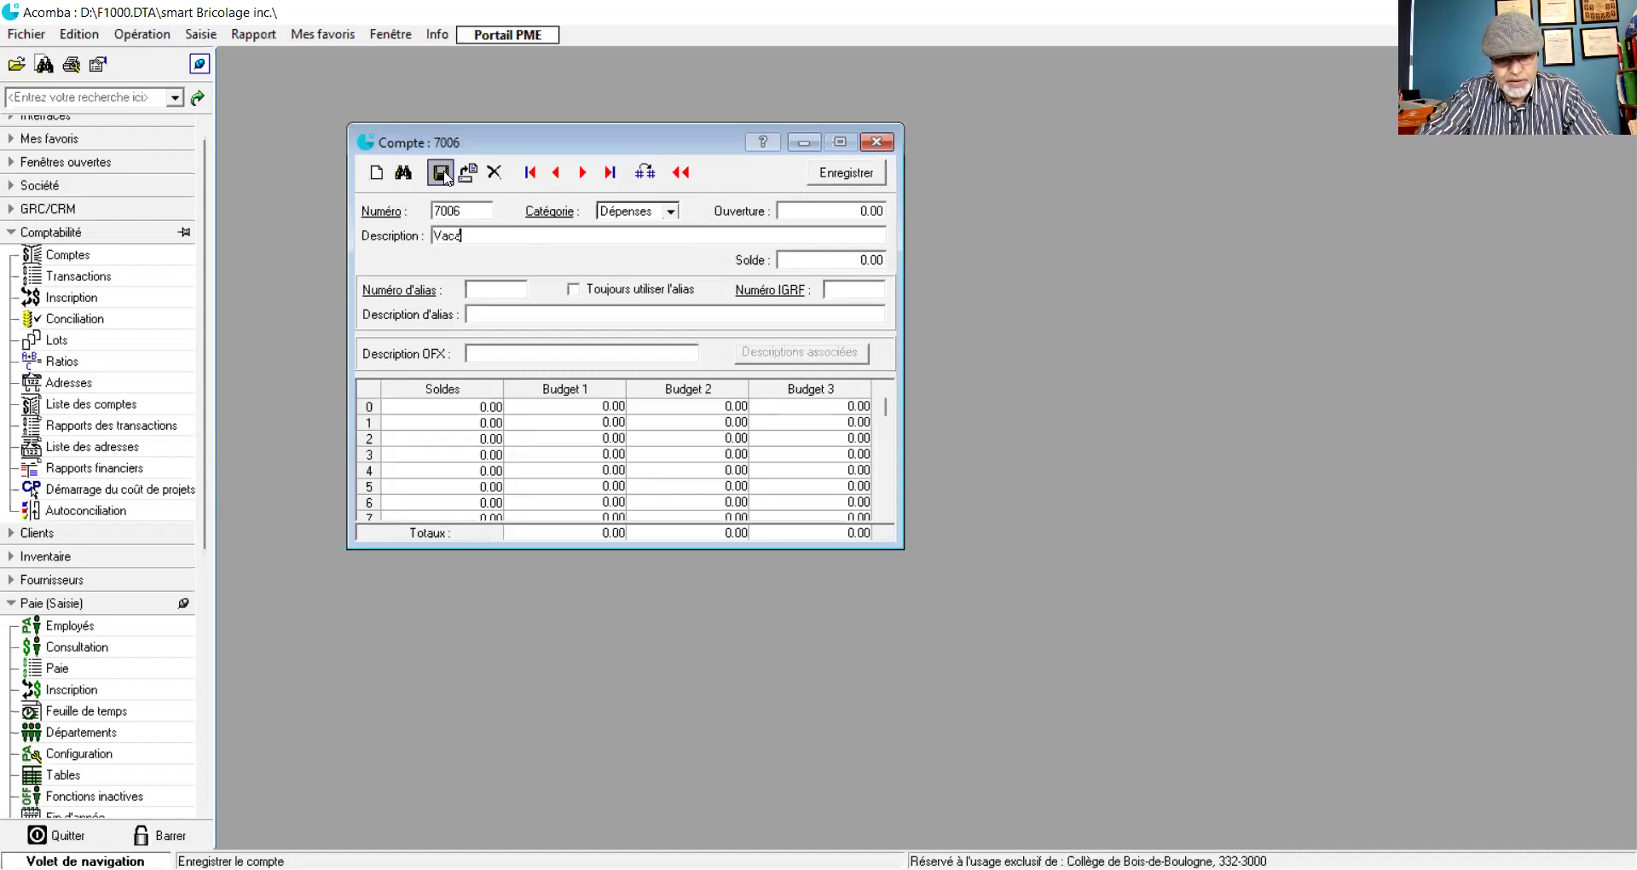
type("s pa")
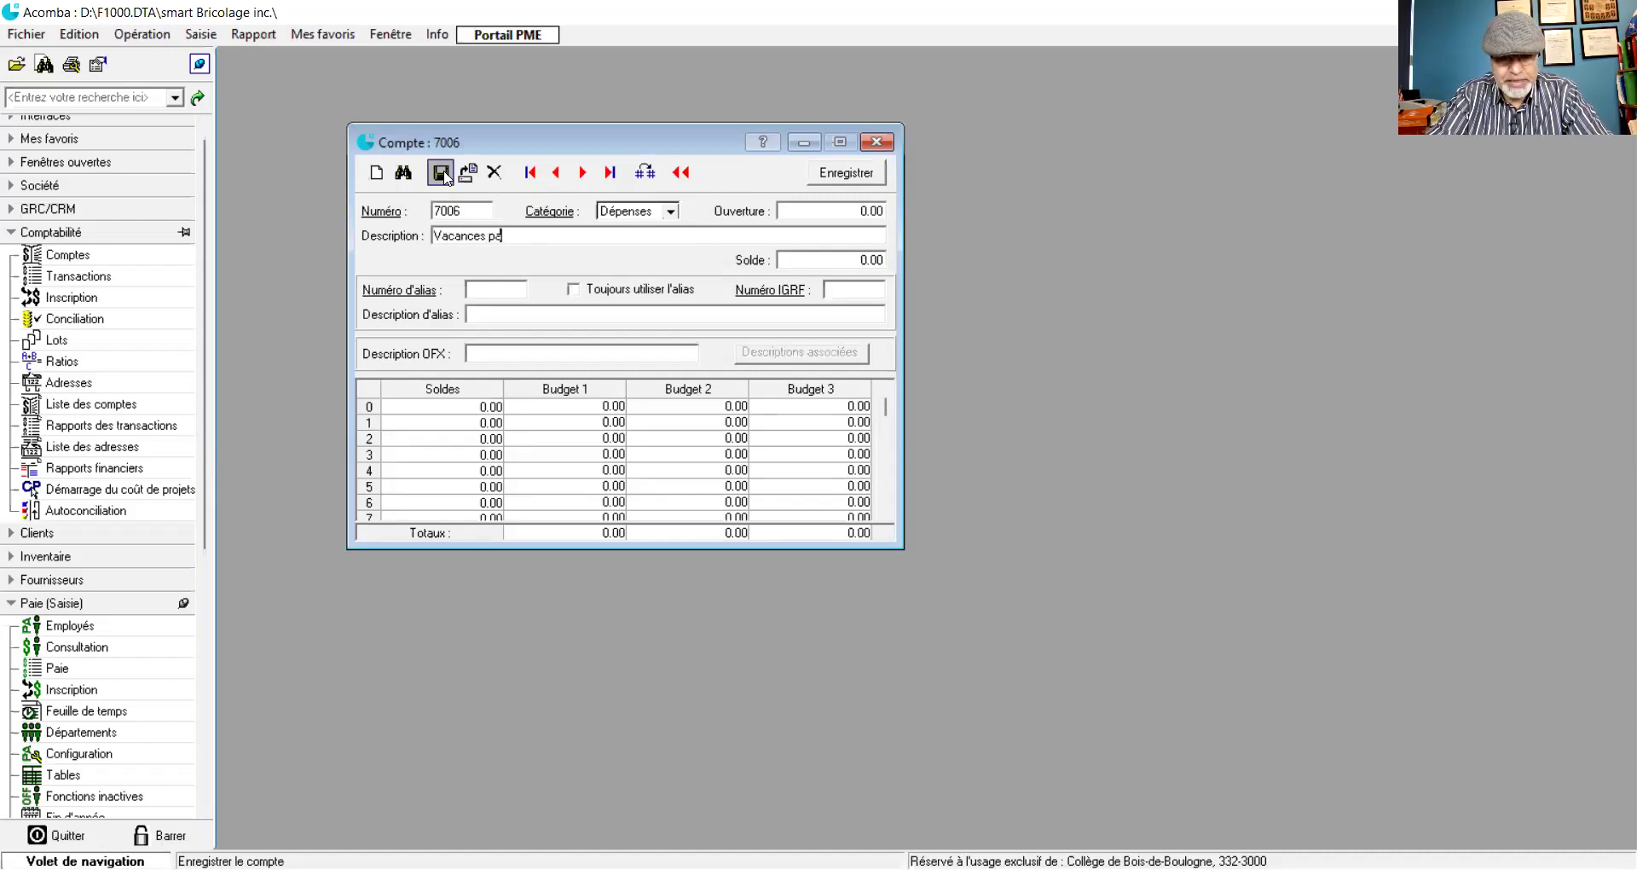
type("yées")
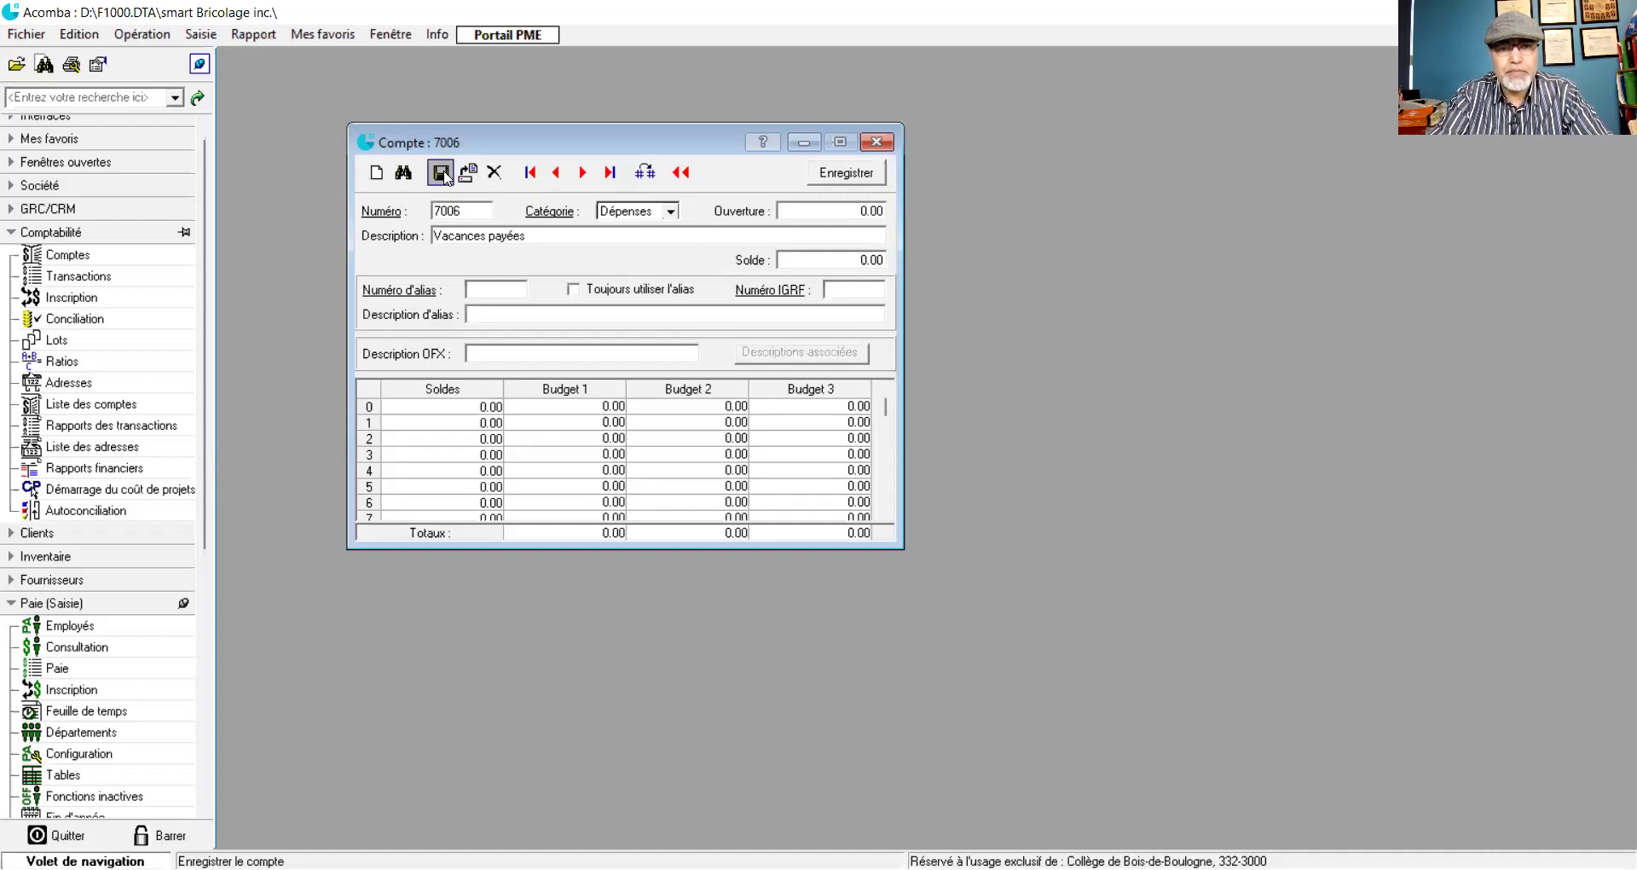
type(" (Indémnités d")
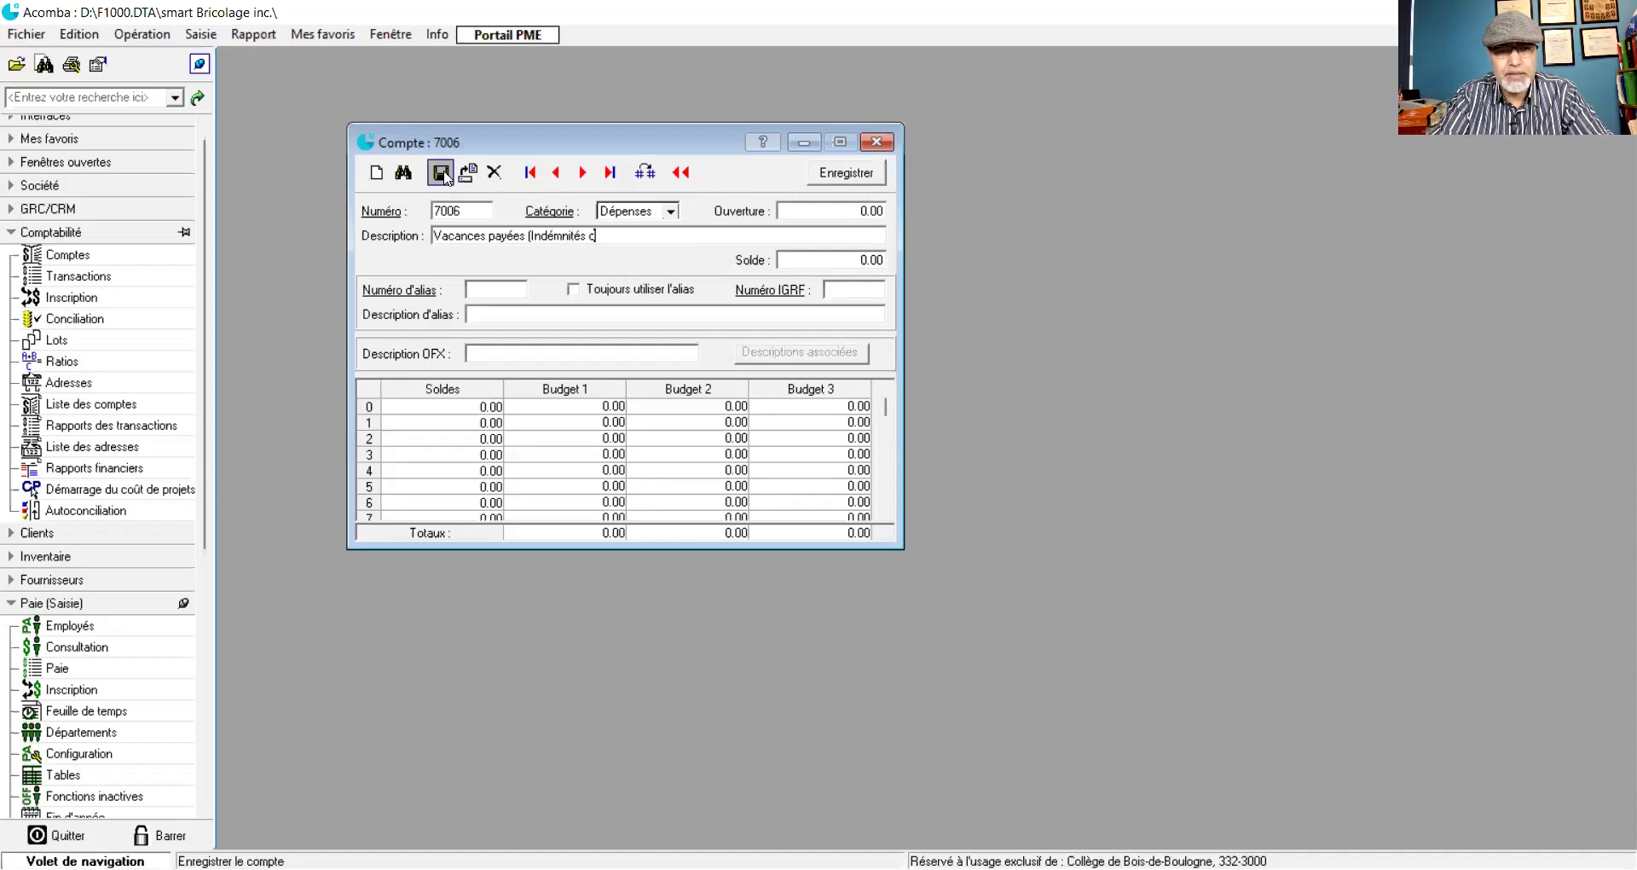
type("es vac")
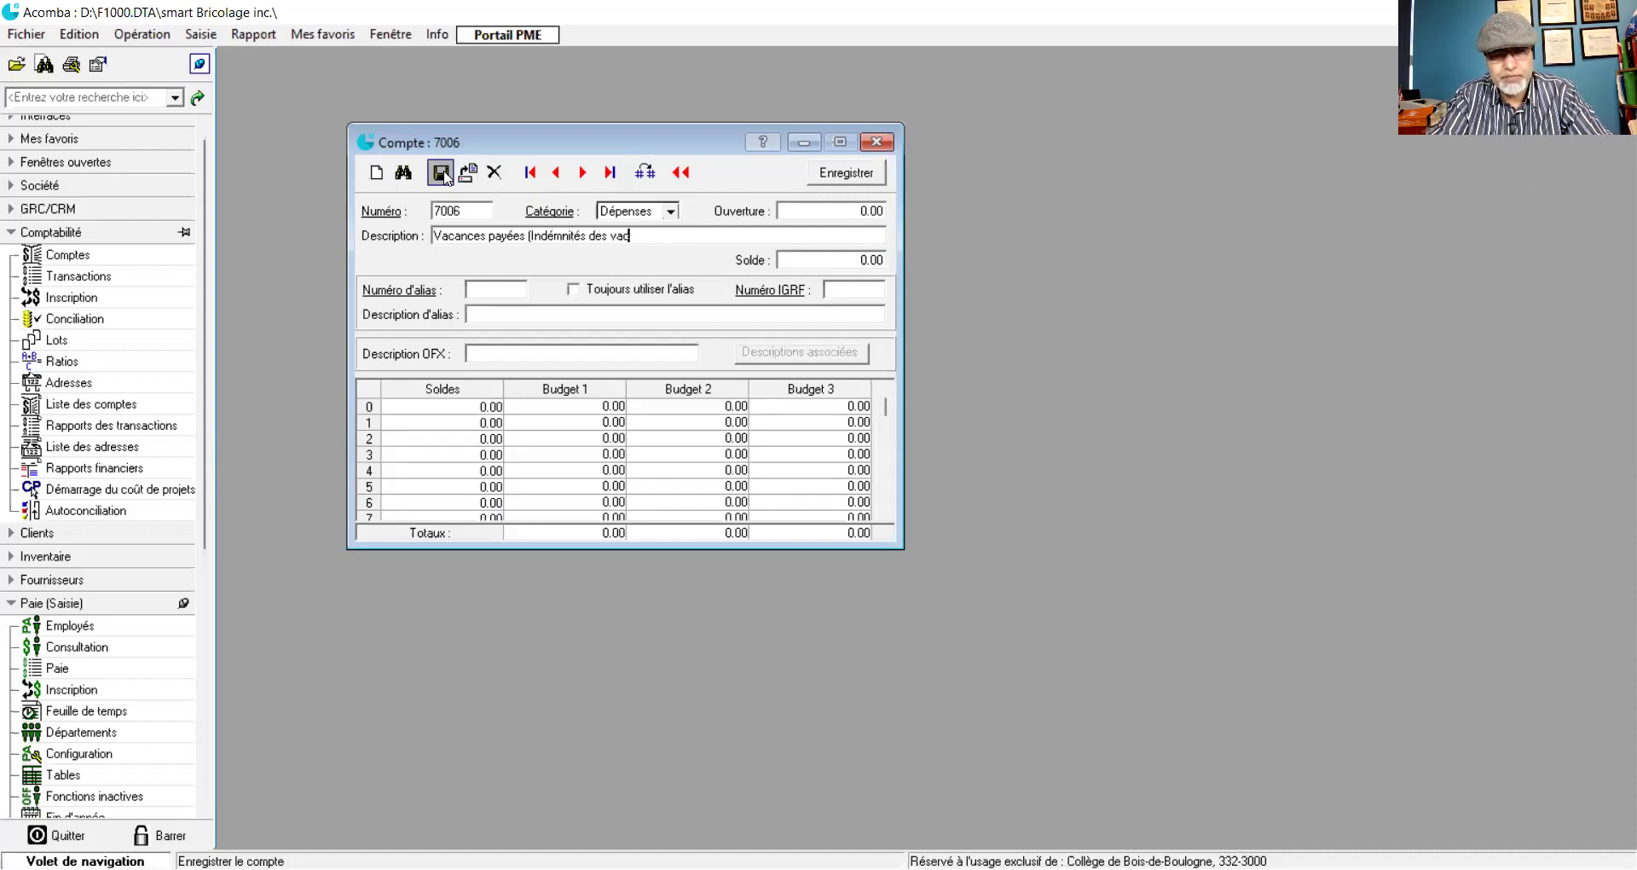
type("ances")
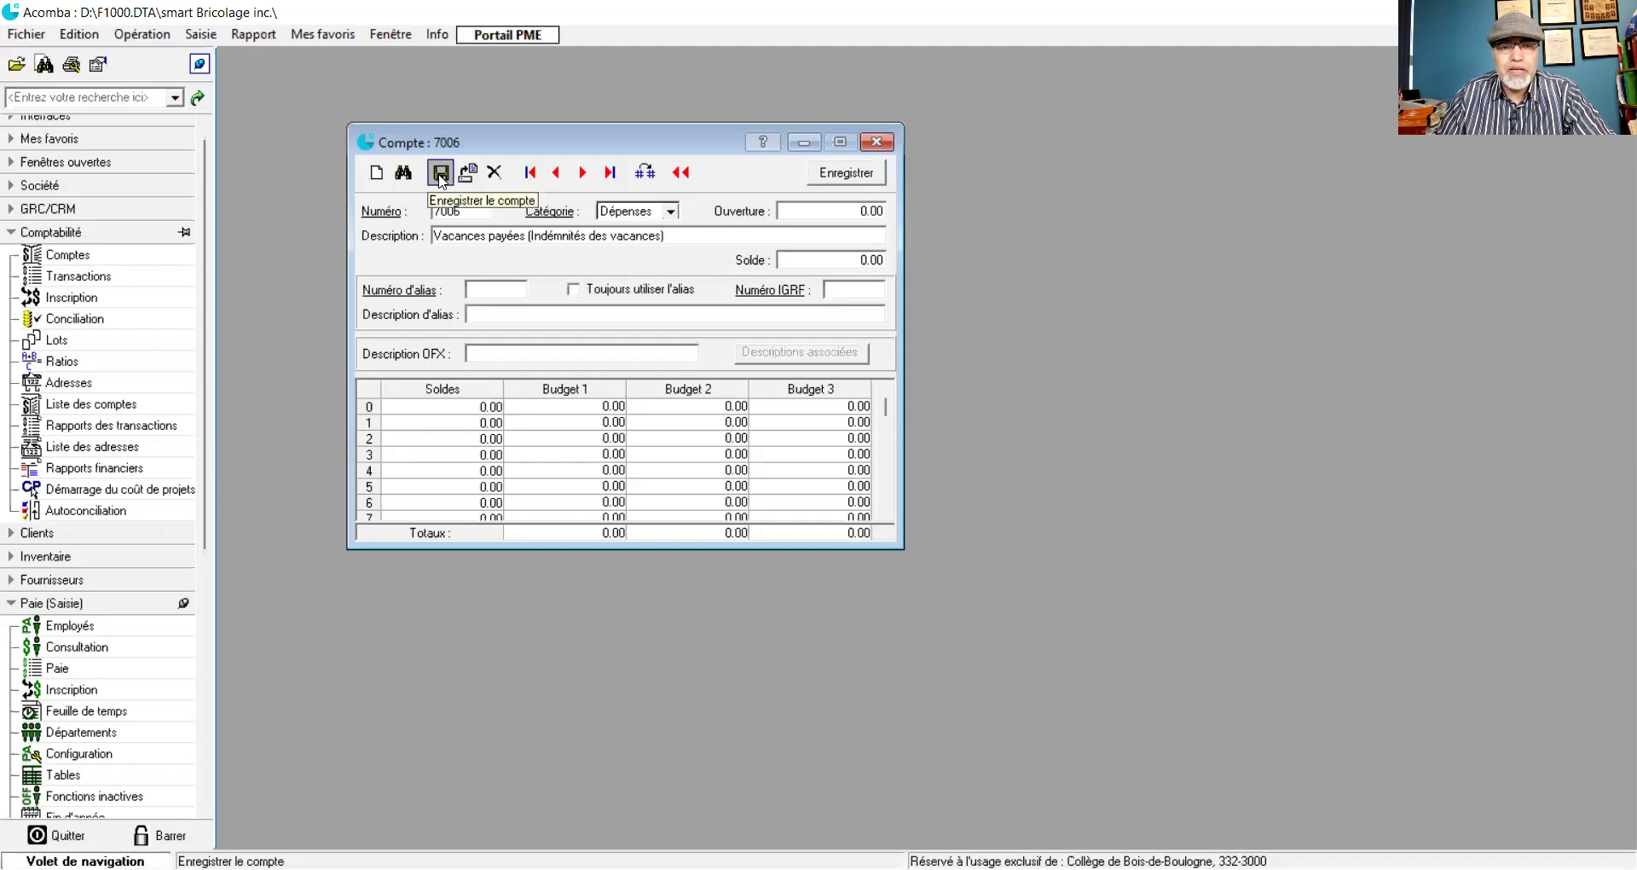
- Save account 7006, then create and save account 7007 described 'Assurance-Enploi (A-E)'
left_click(441, 174)
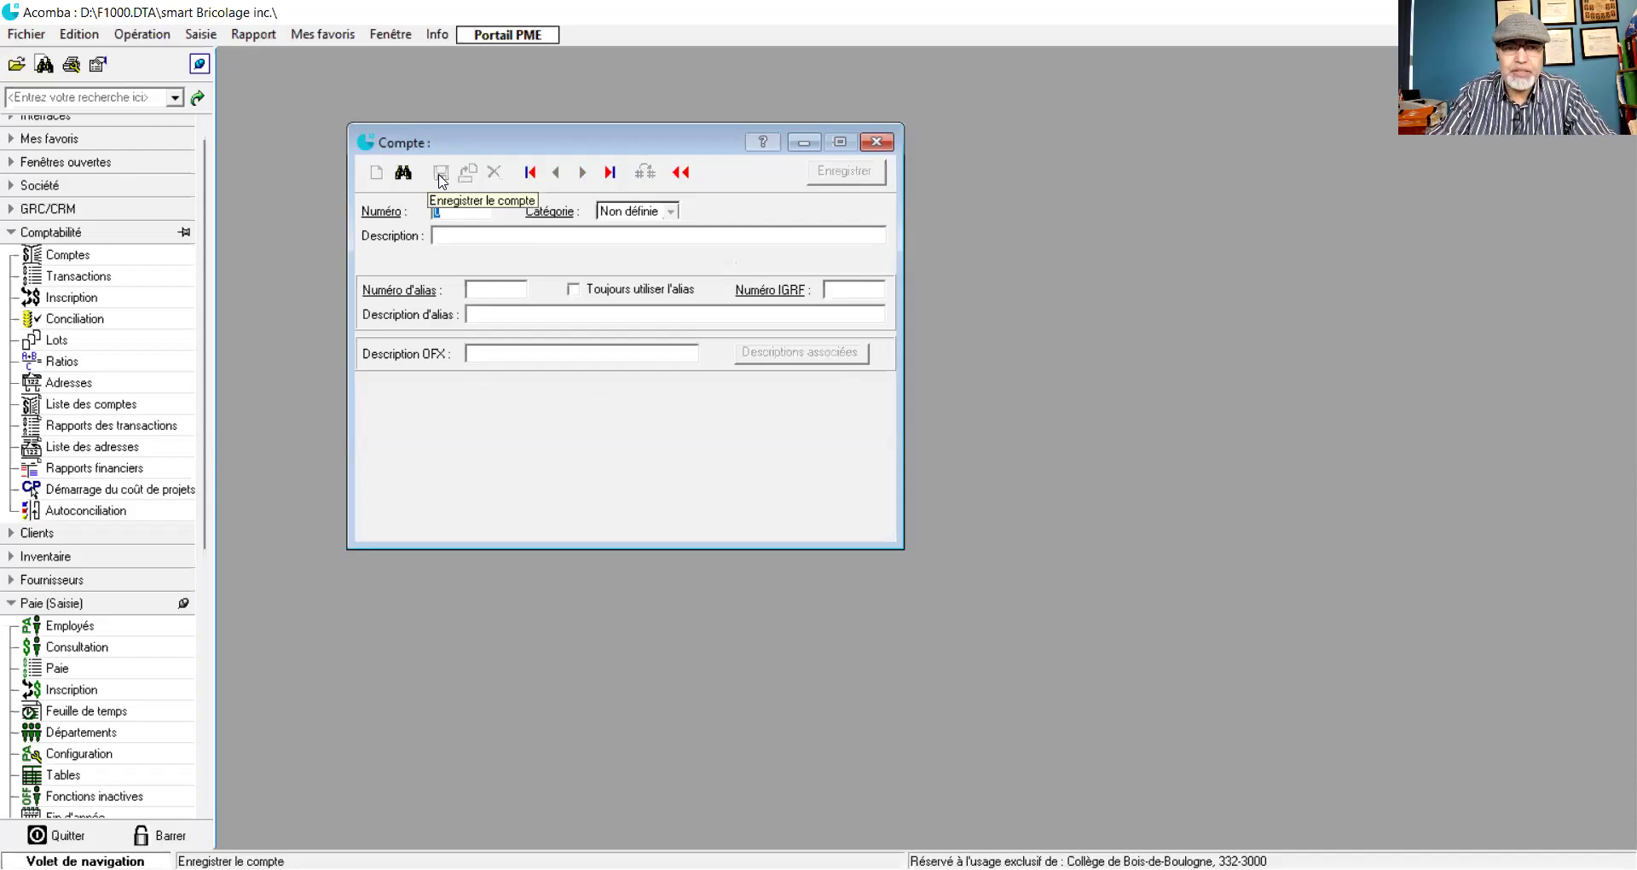
type("7007")
key("Tab")
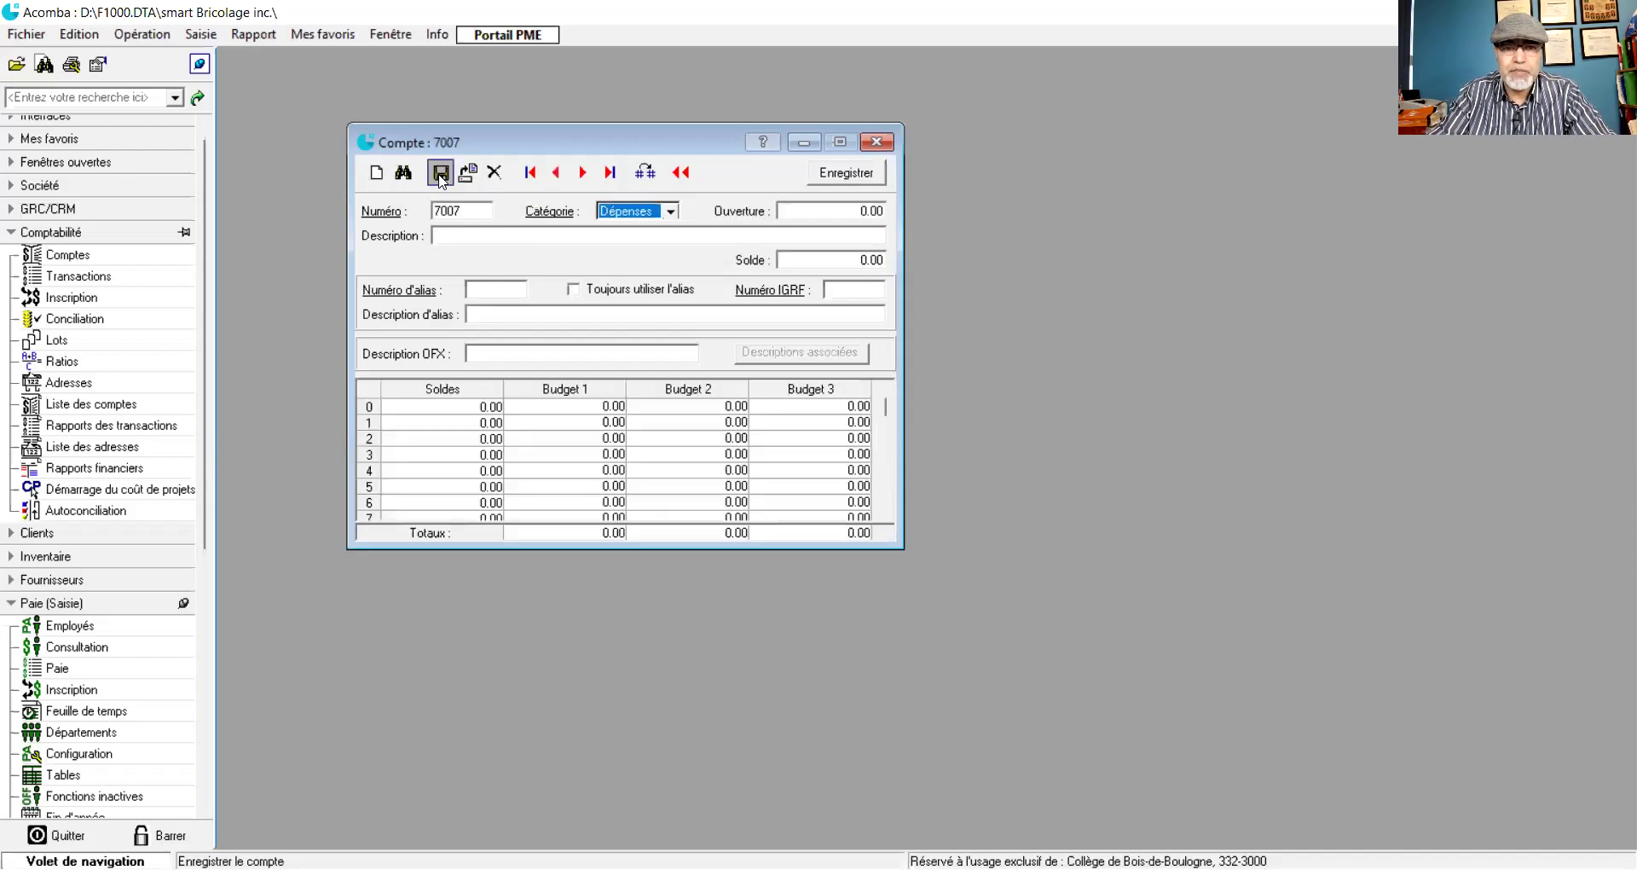
key("Tab")
key("Tab")
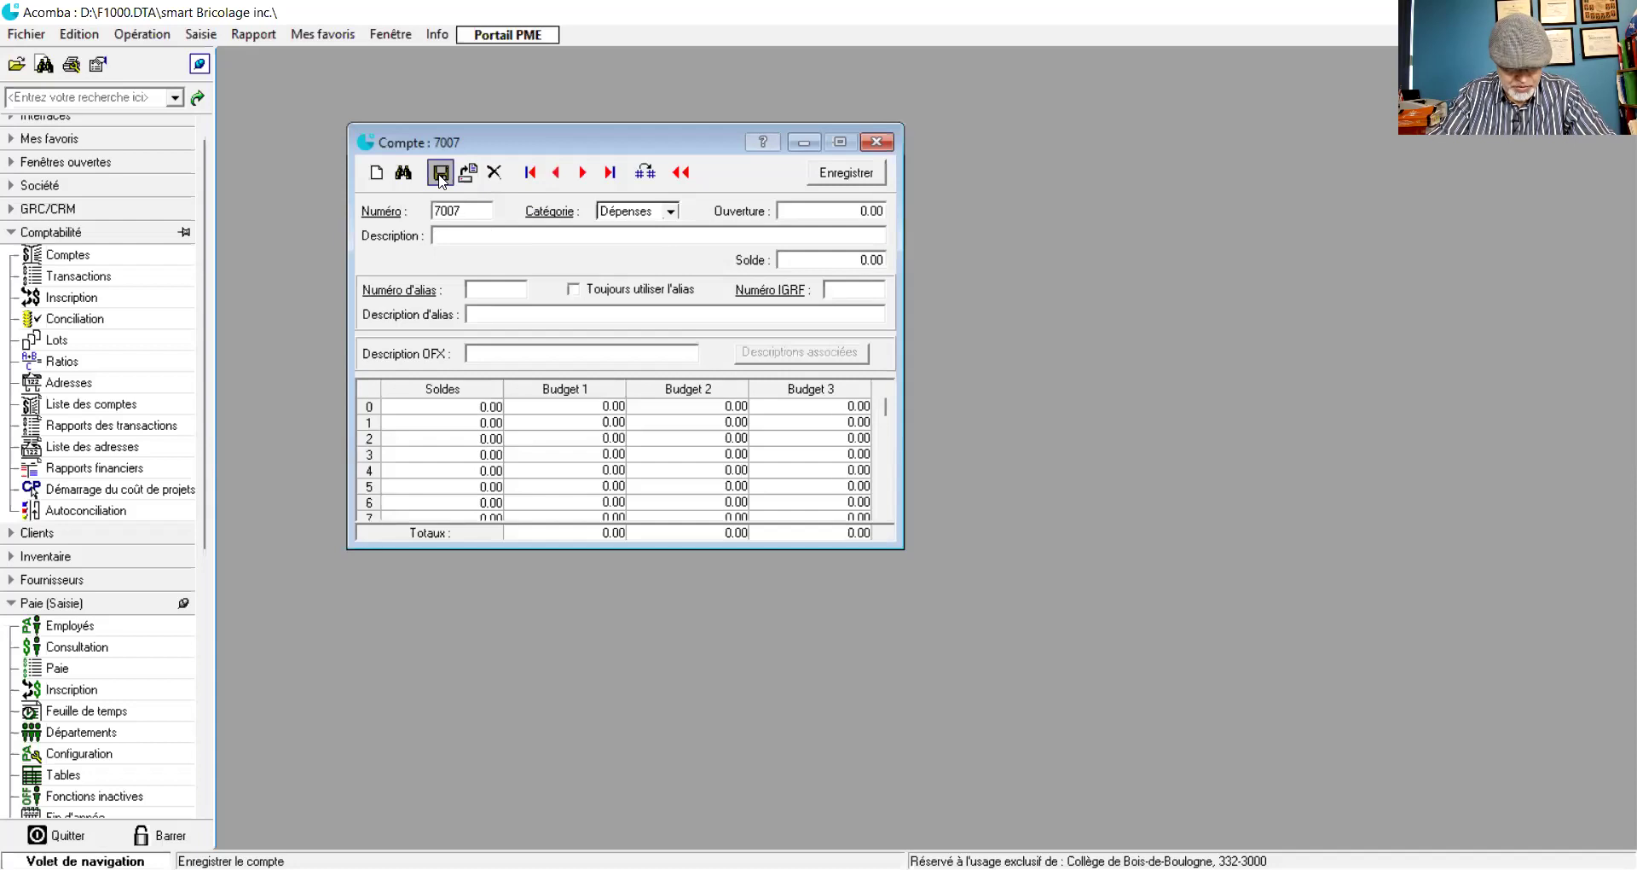
type("Assu")
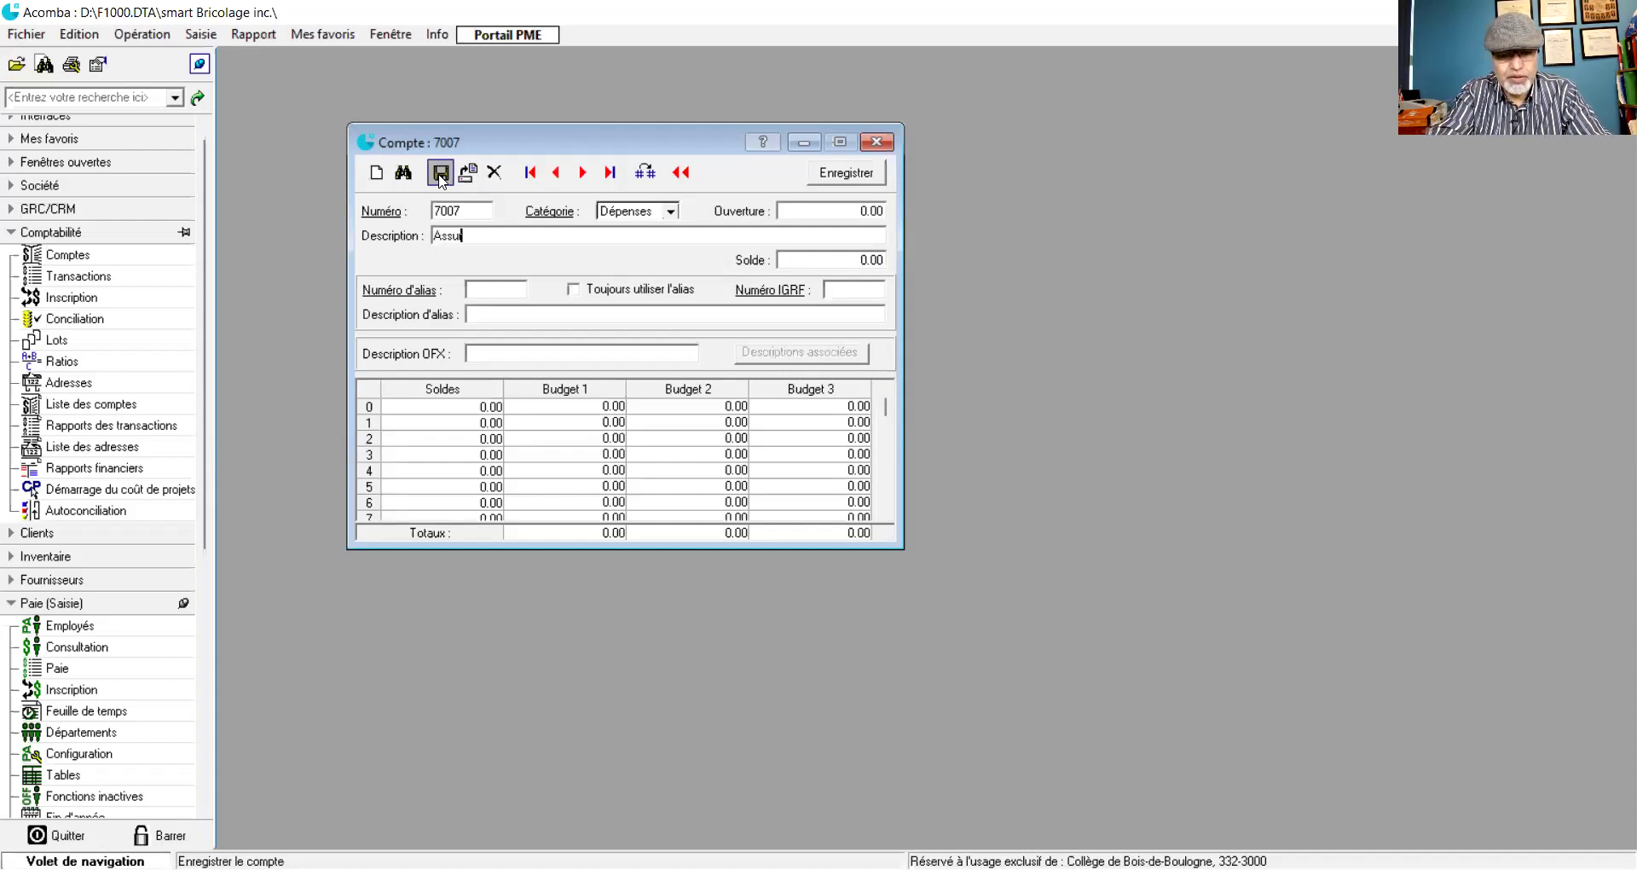
type("rance")
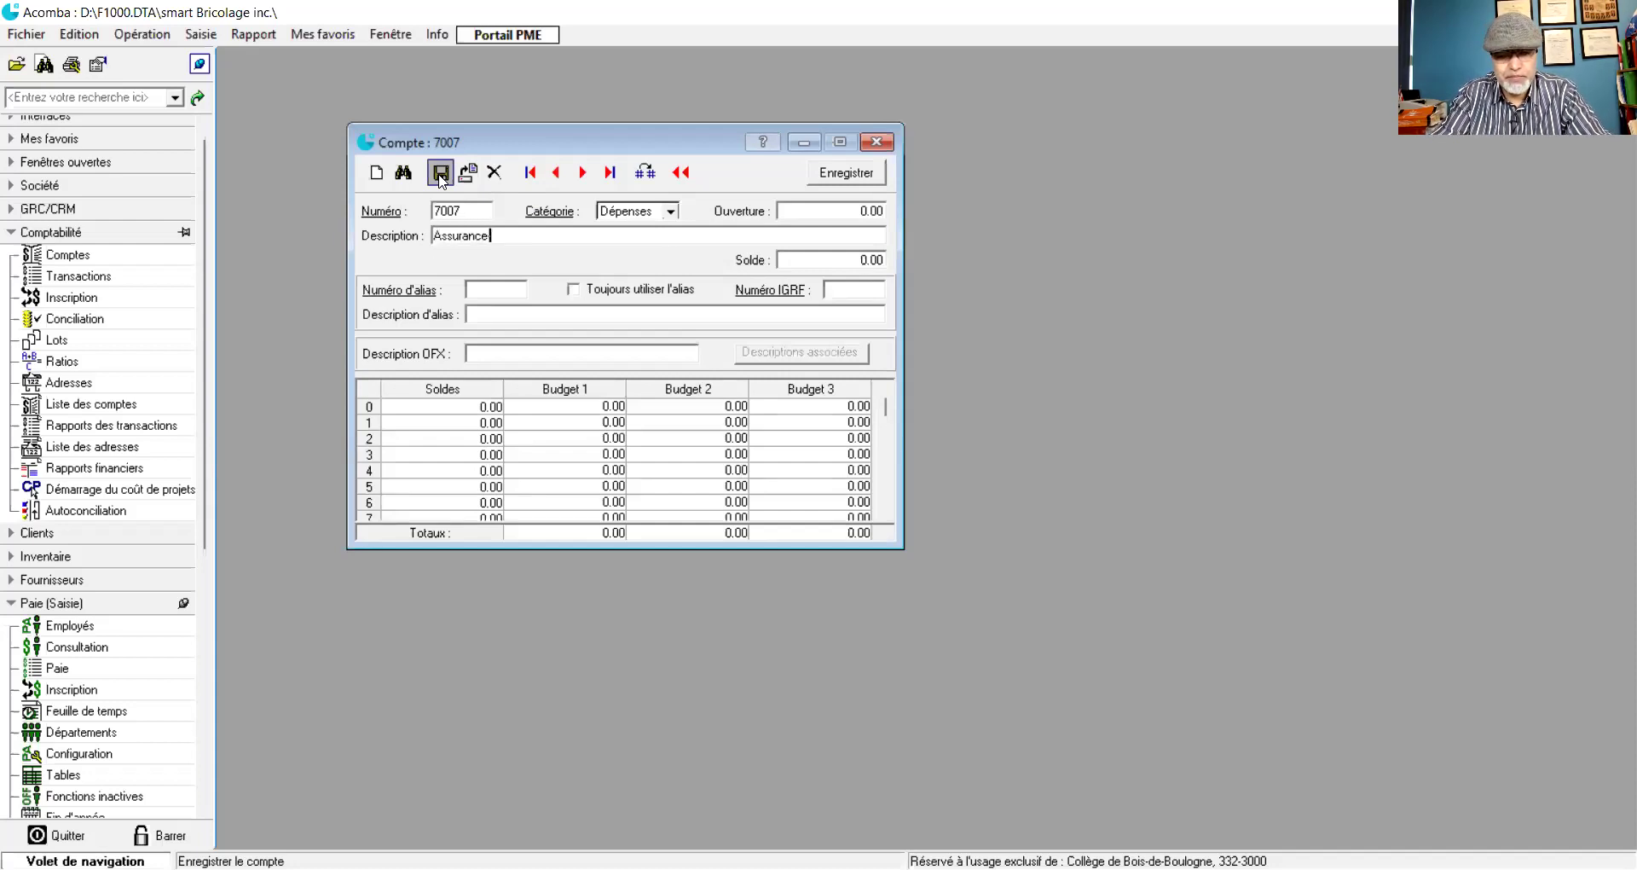
type("-Enplo")
type("i ")
type("(")
type("A-E)")
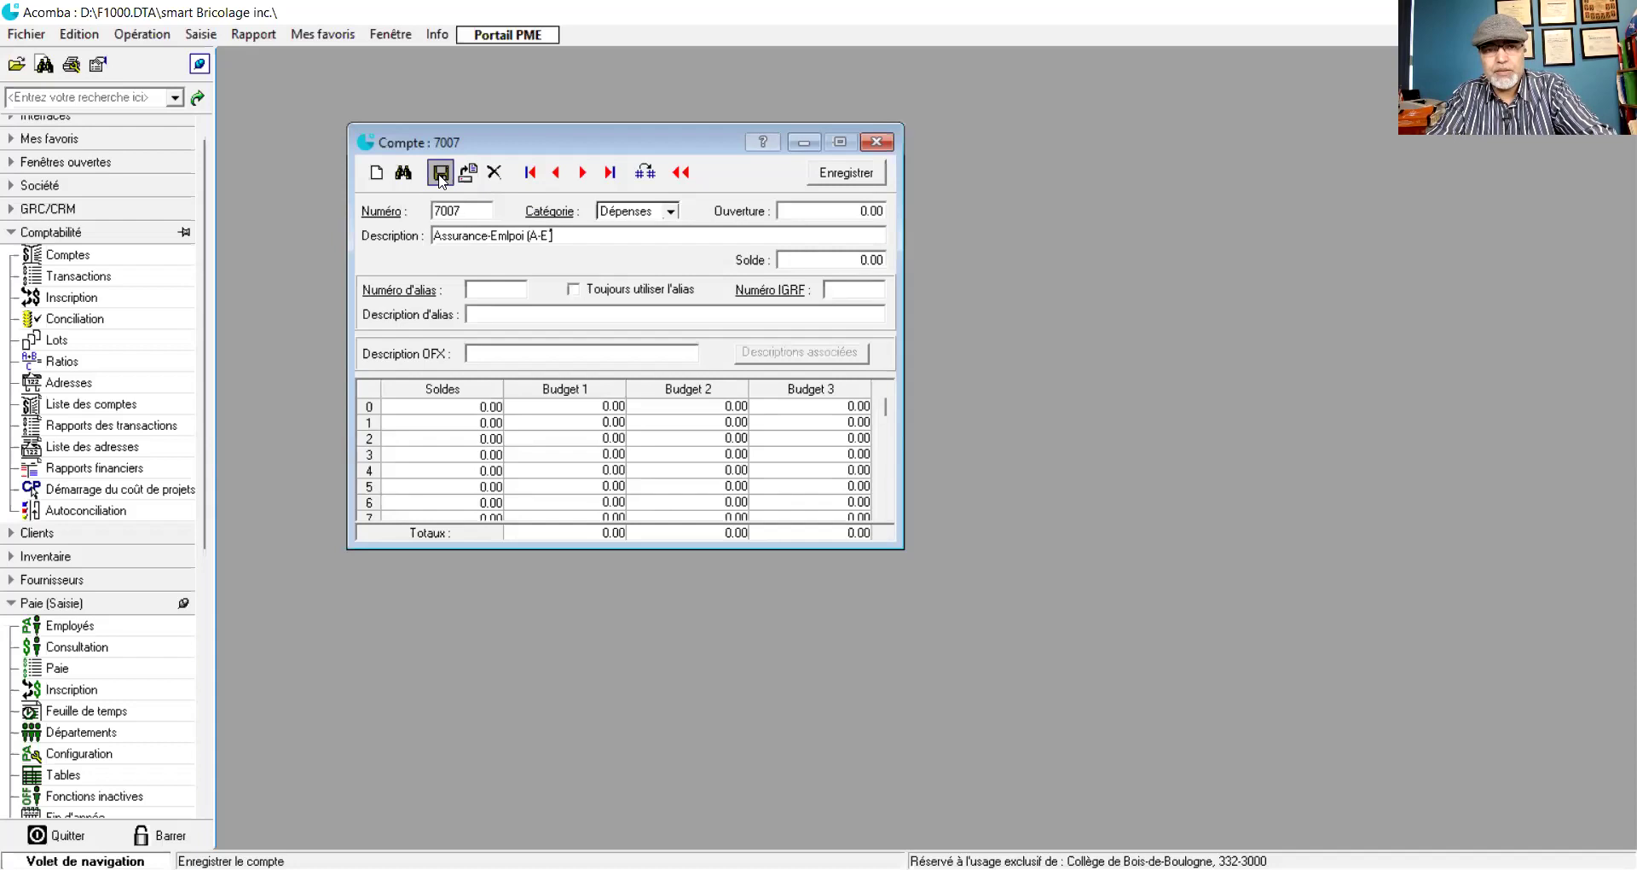
left_click(440, 174)
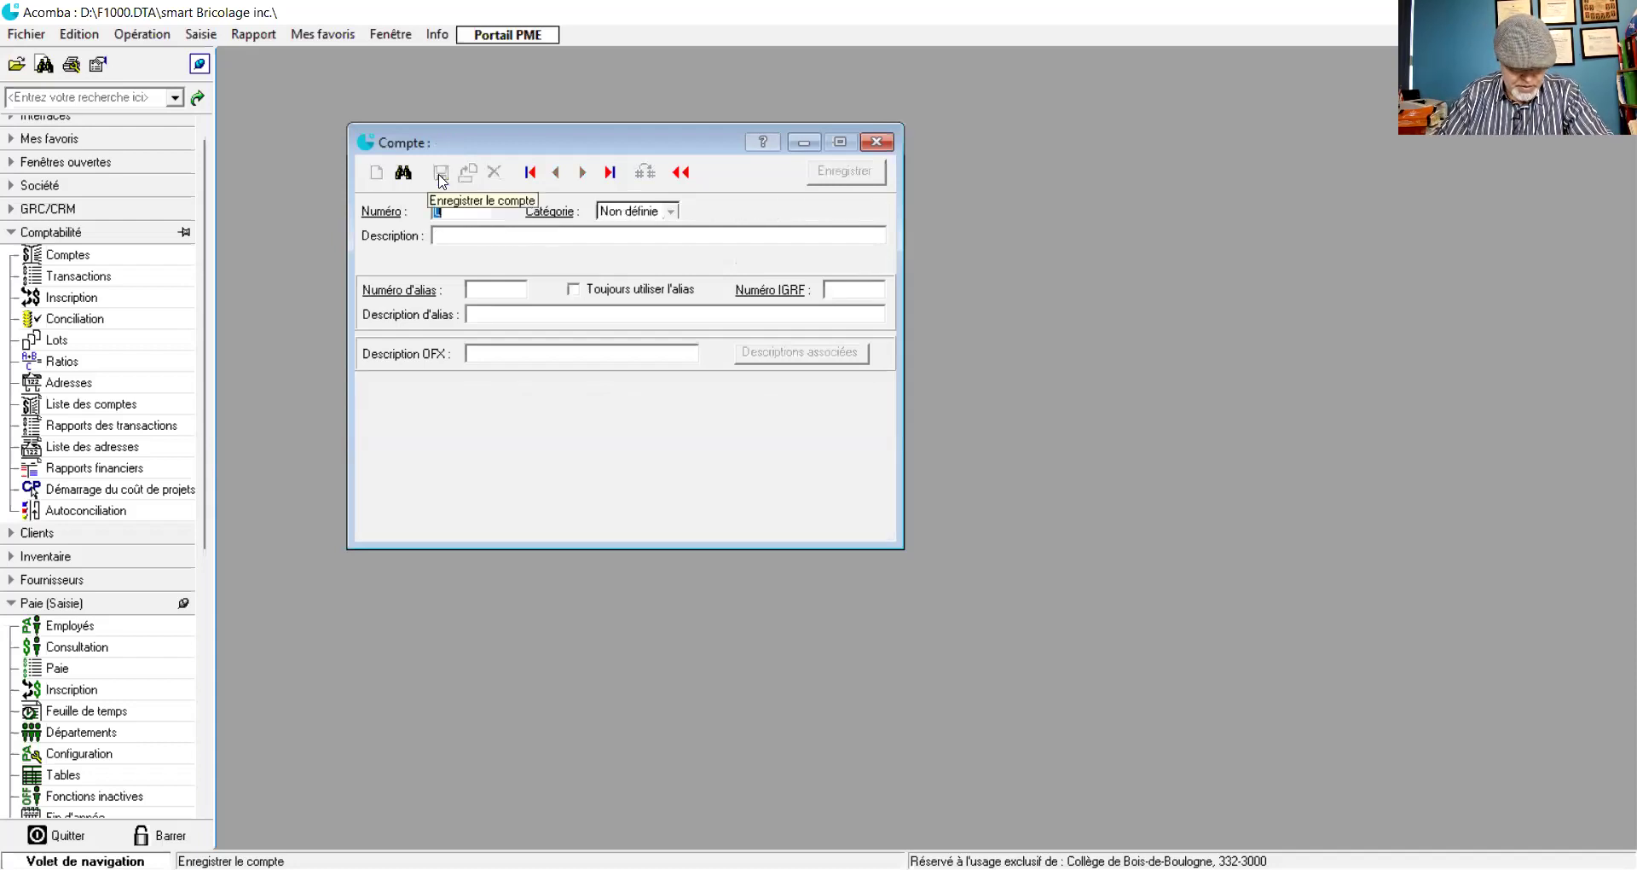
- Save expense accounts 7008 'RRQ' and 7009 'RQAP'
type("7008")
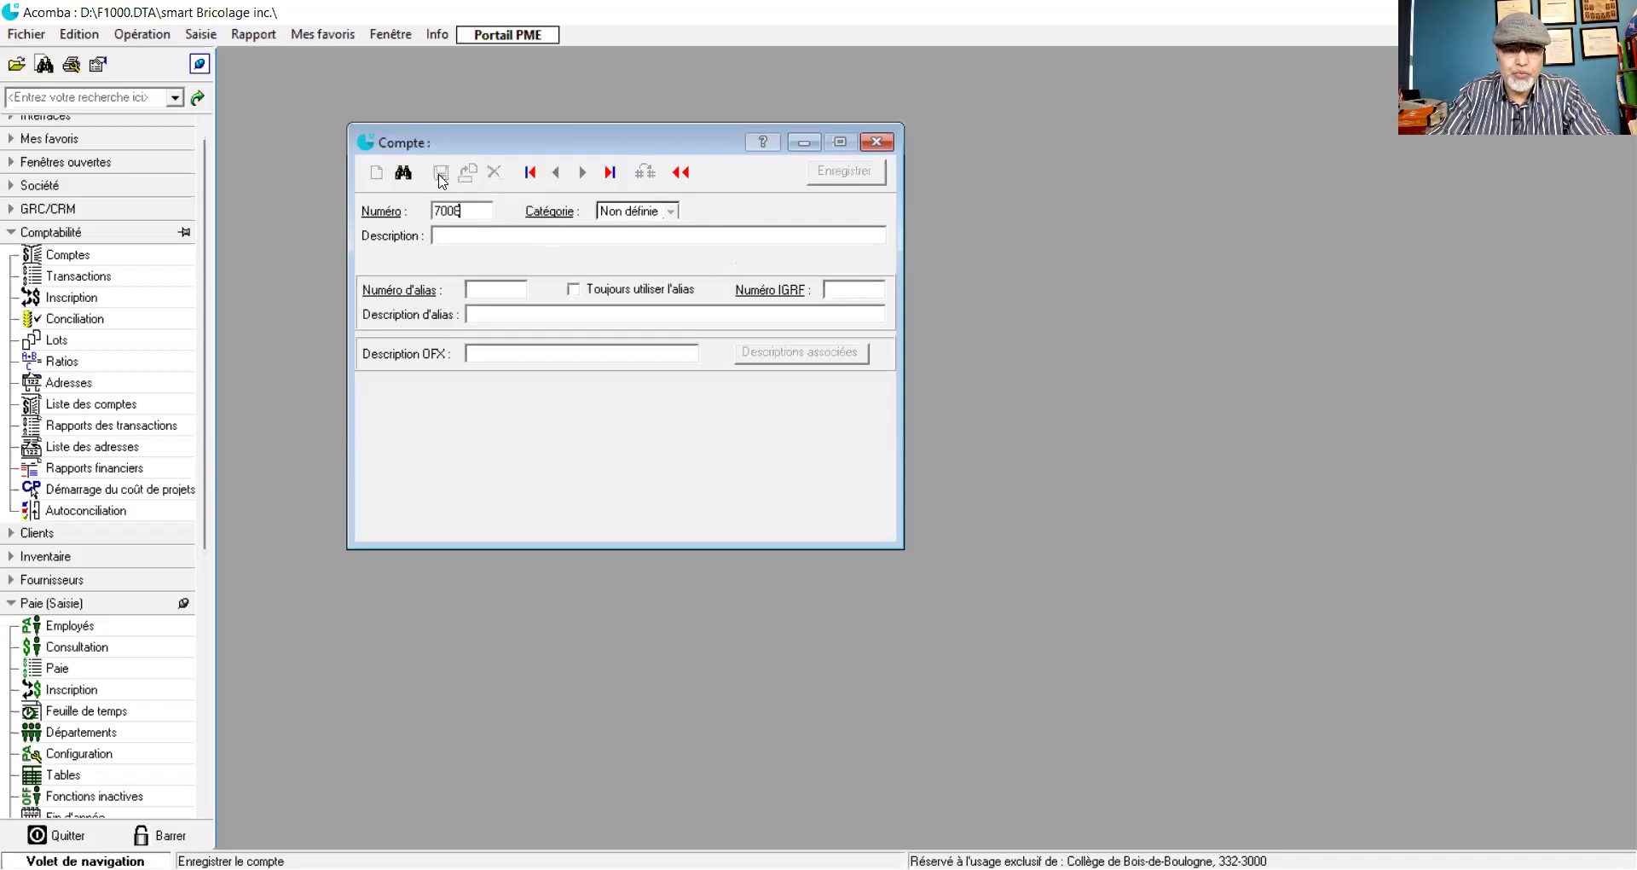
key("Tab")
key("Tab")
key("Tab")
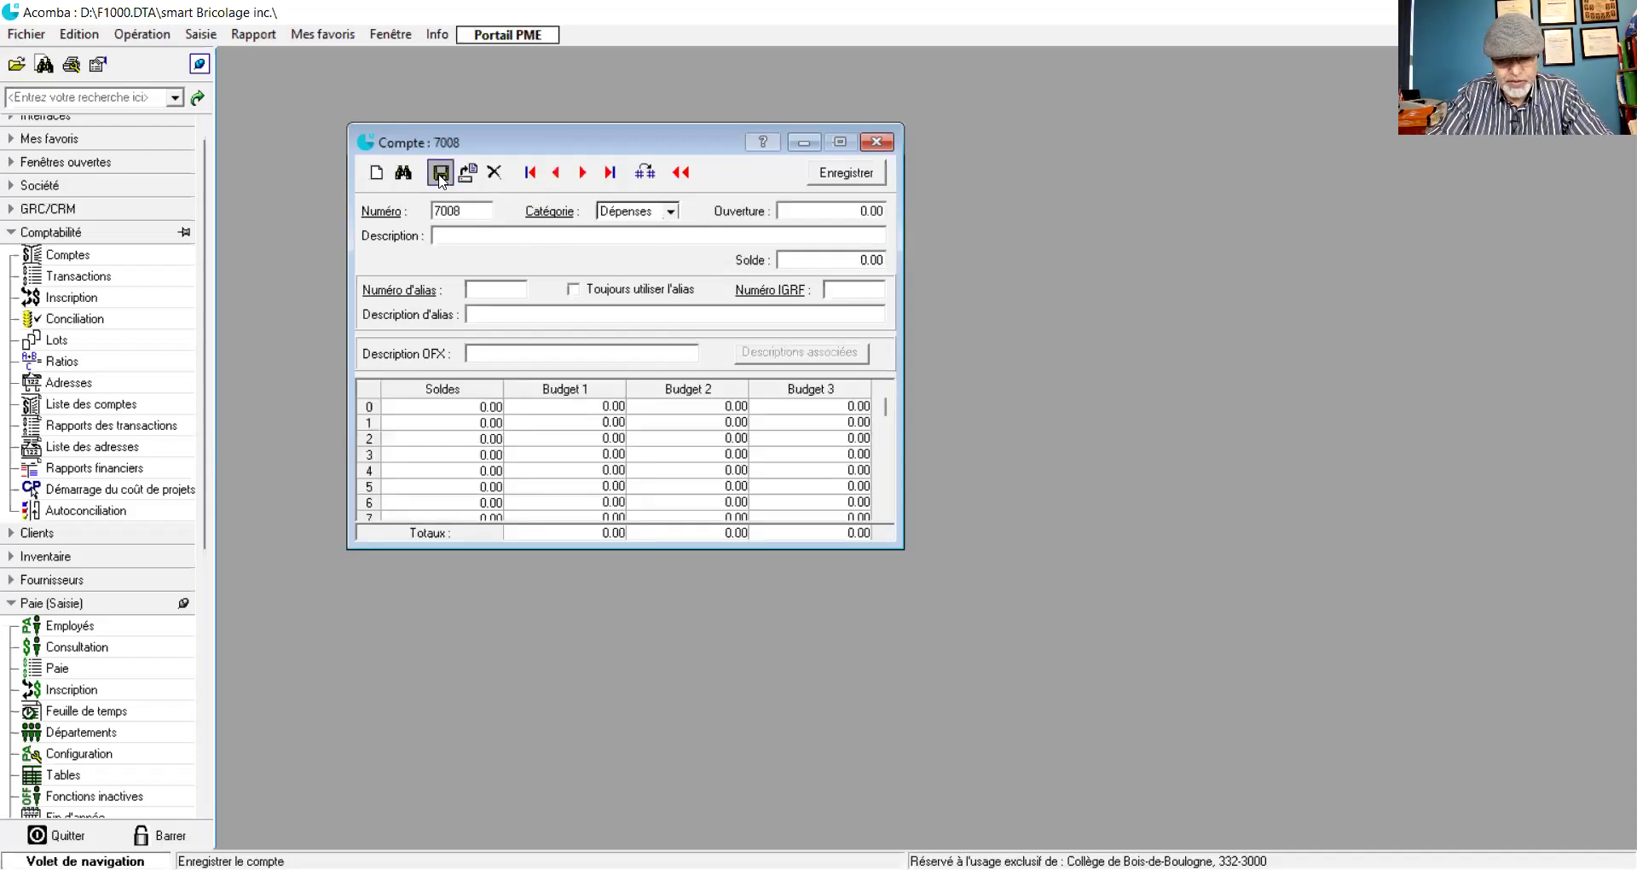
type("RR")
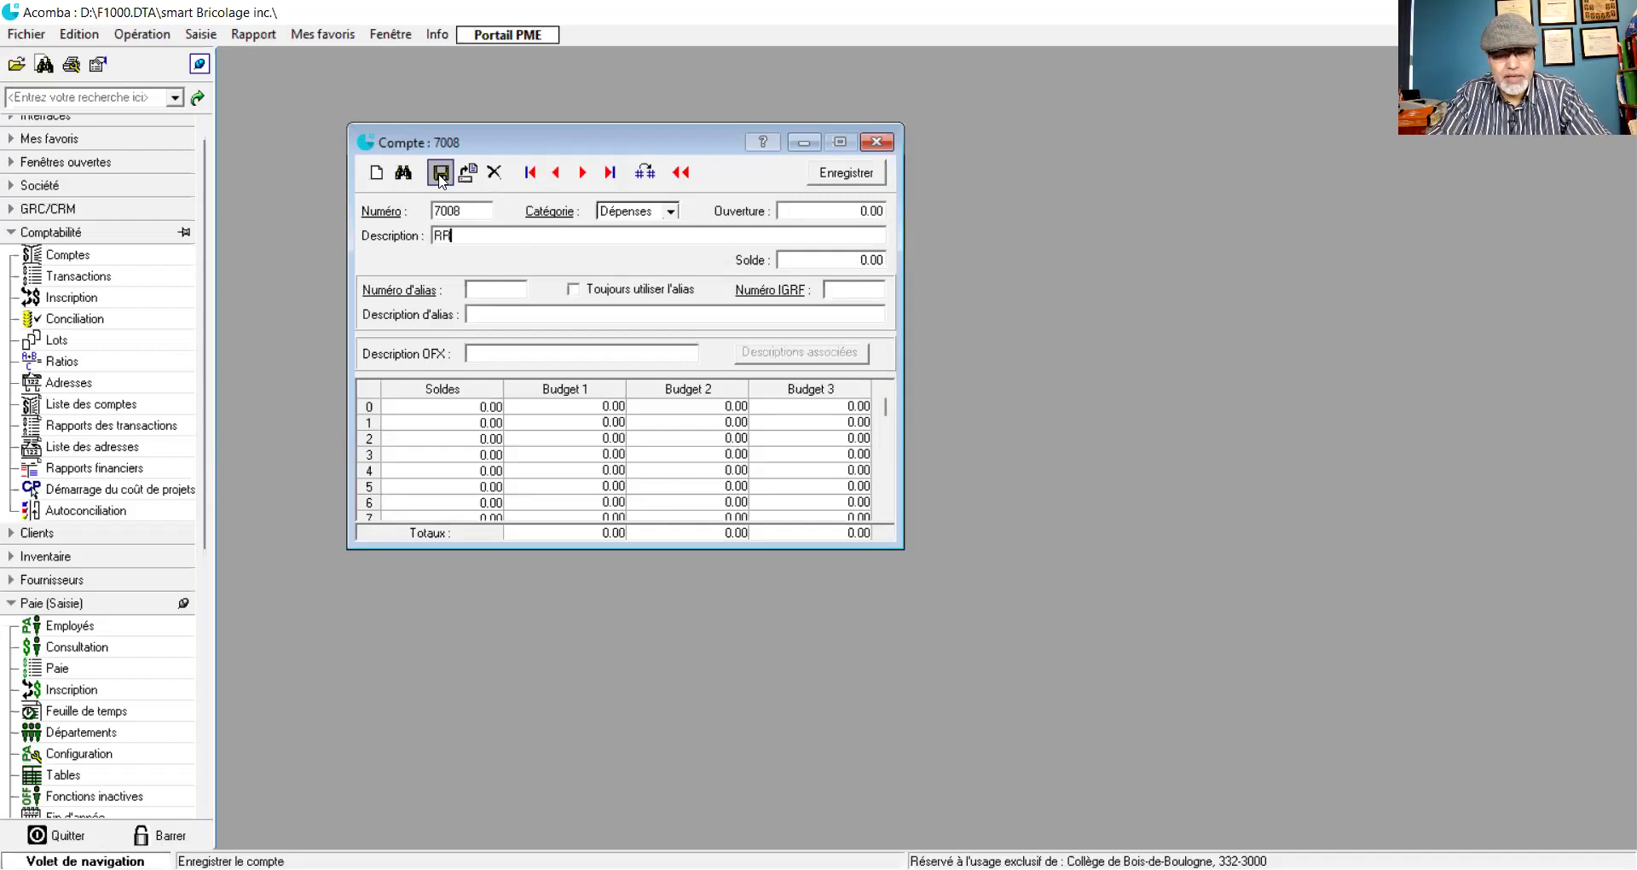
type("Q")
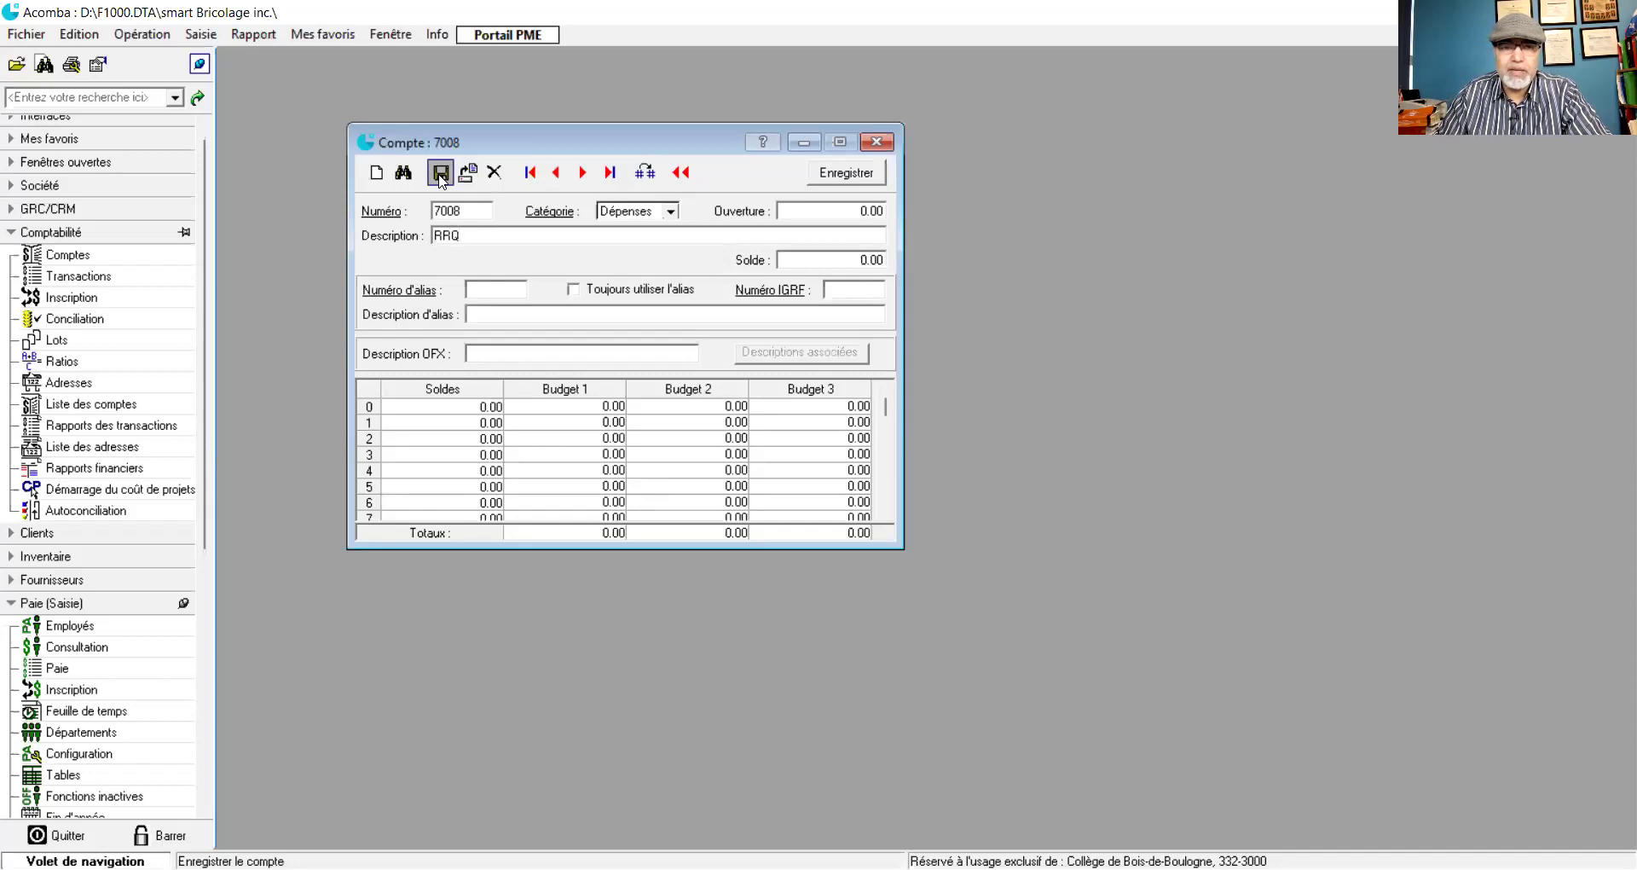
left_click(439, 174)
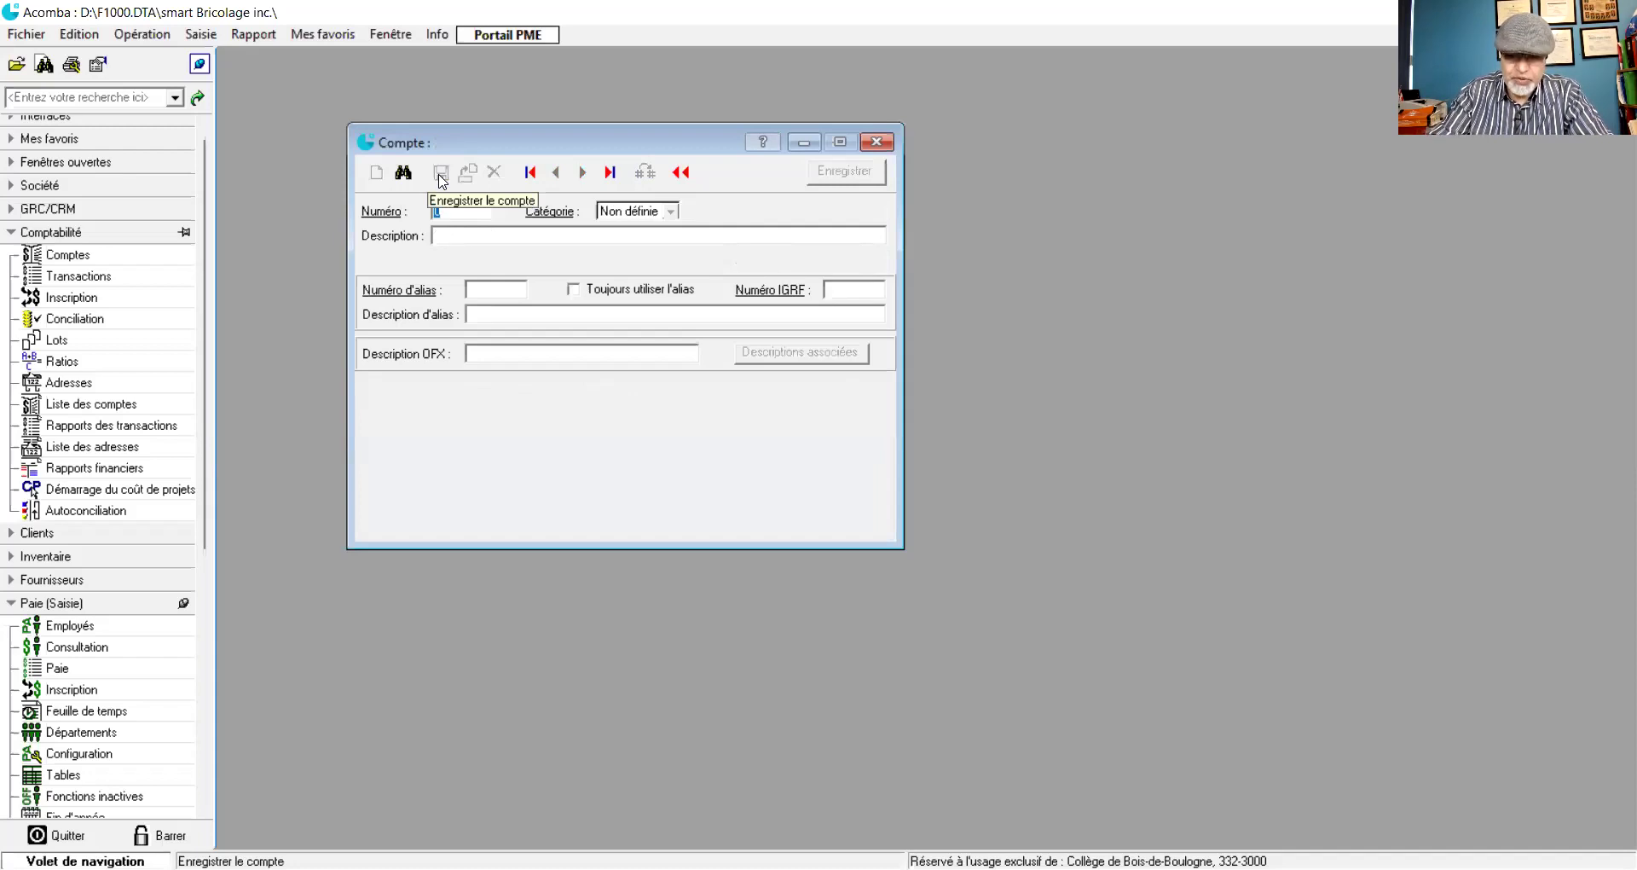
type("7009")
key("Tab")
key("Tab")
type("RQ")
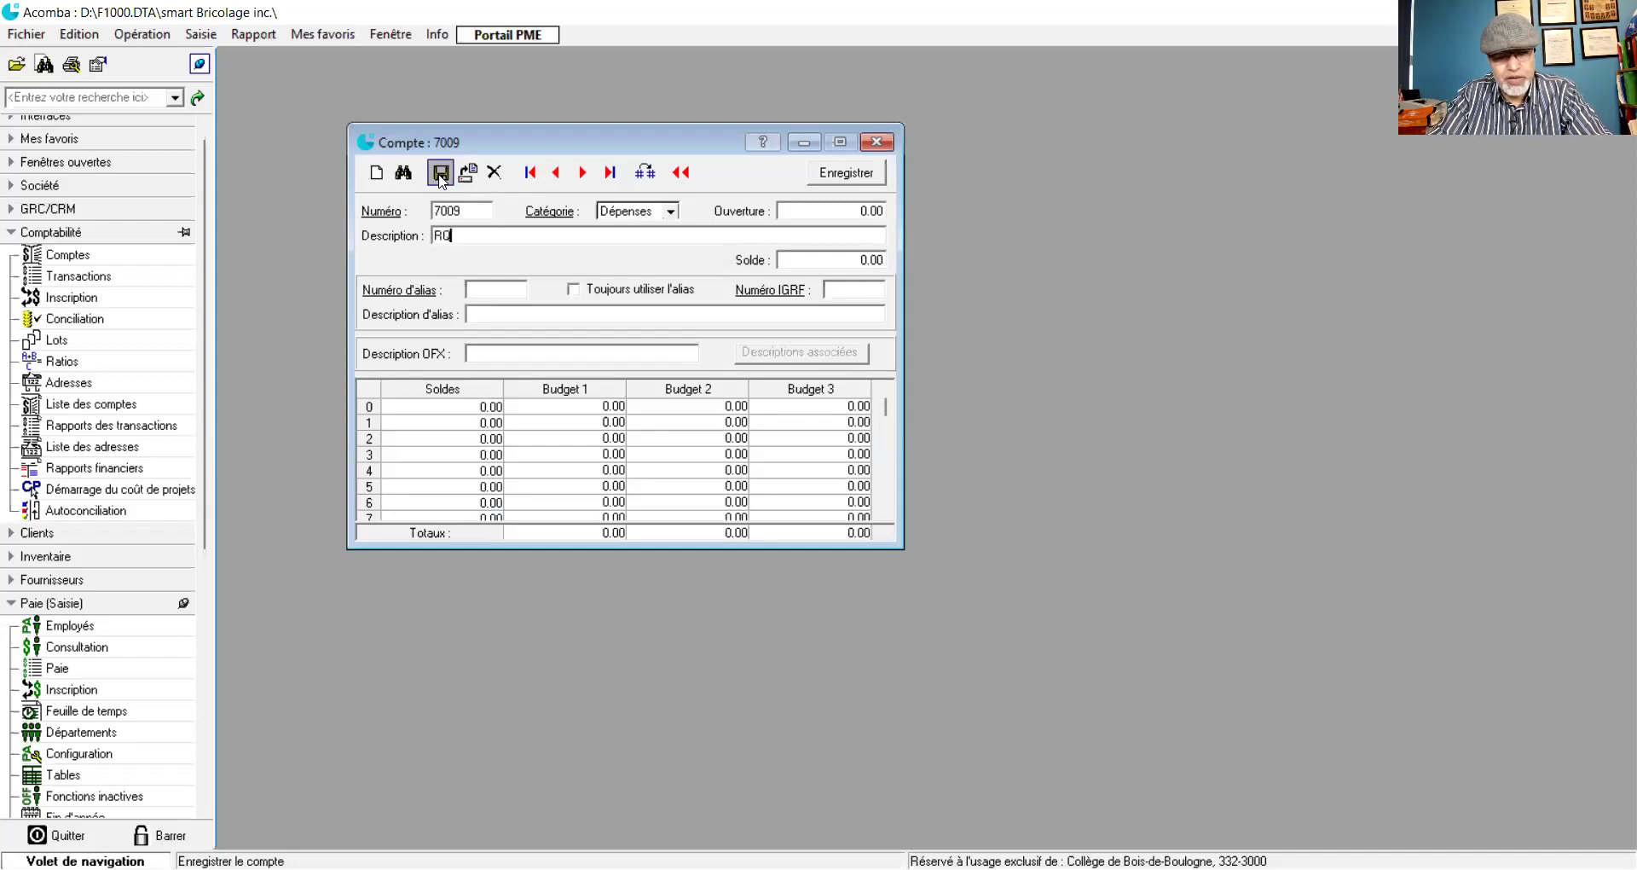
type("AP")
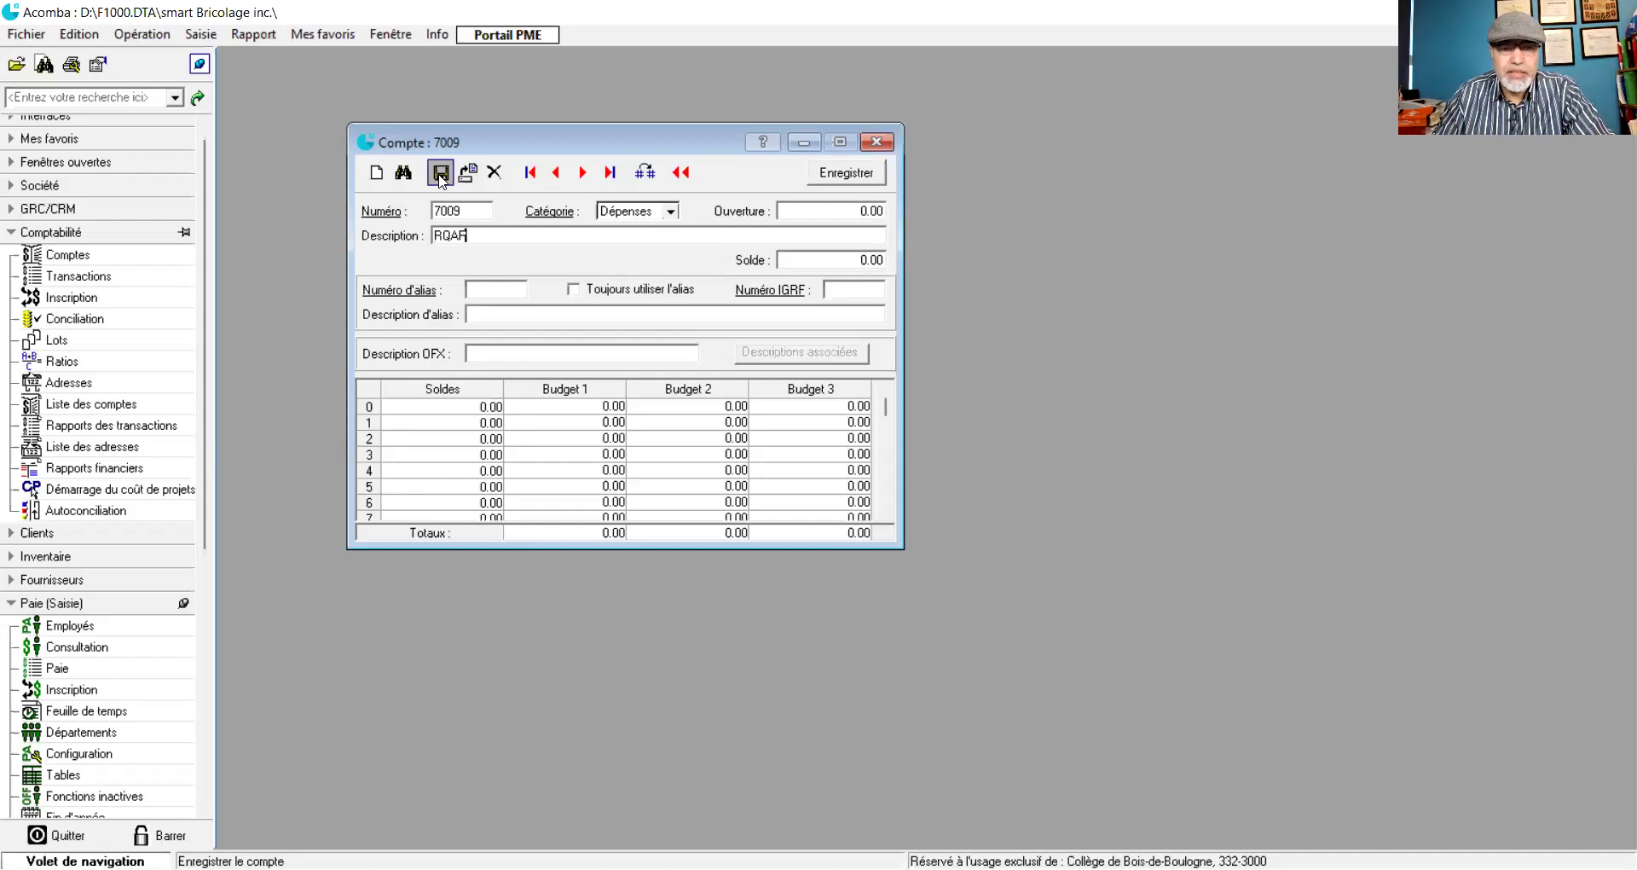
left_click(440, 175)
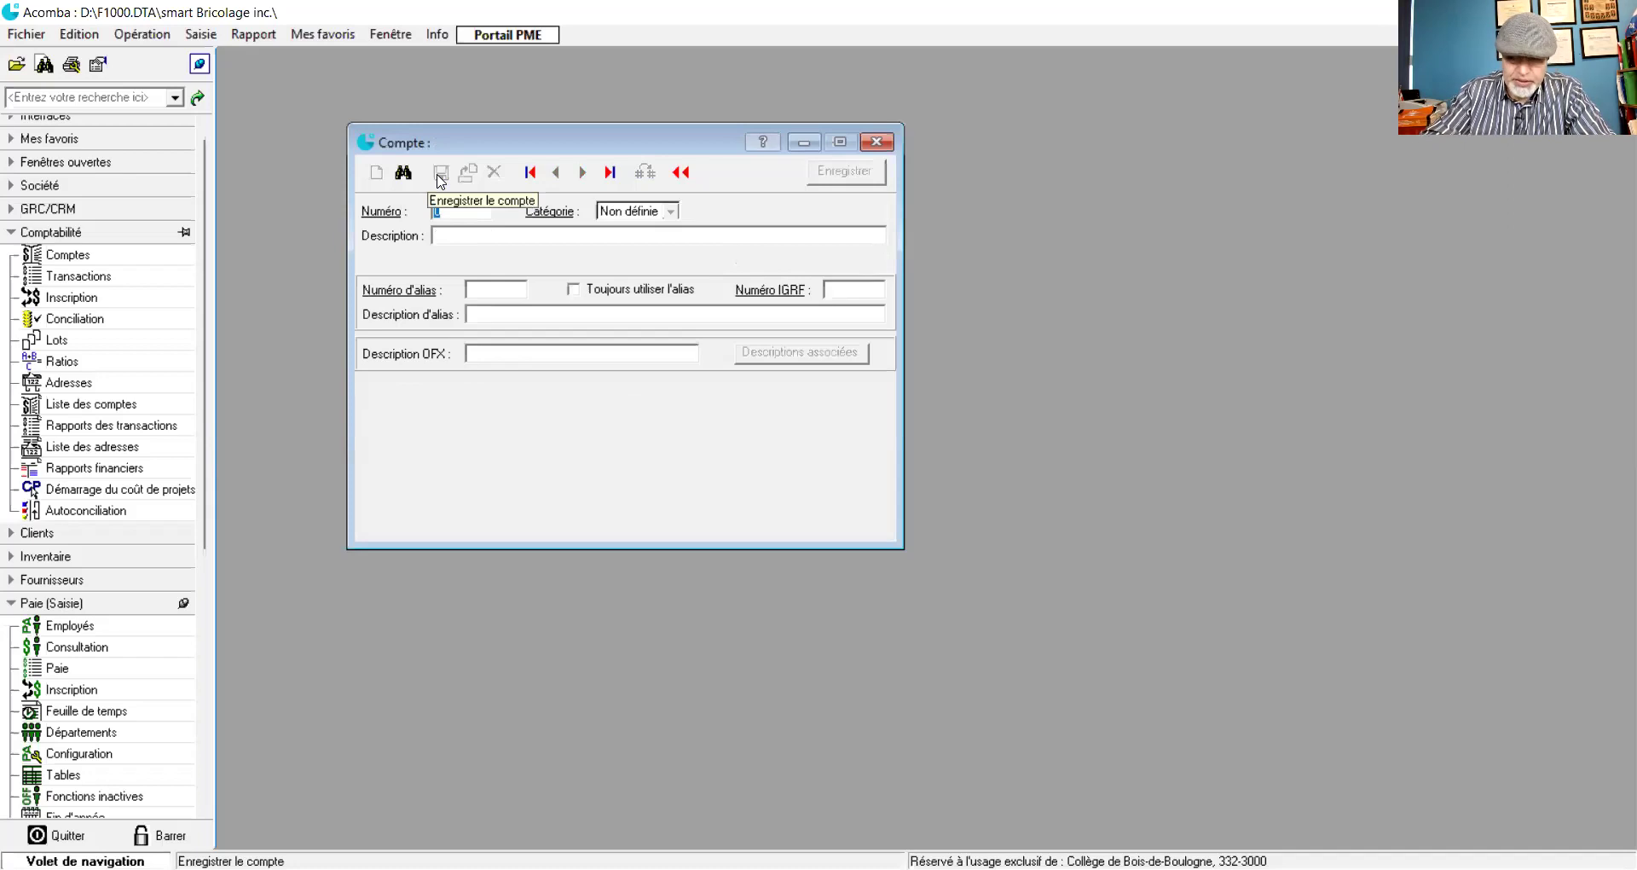
- Save expense account 7010 described 'CNESST' and close the account form
type("7010")
key("Tab")
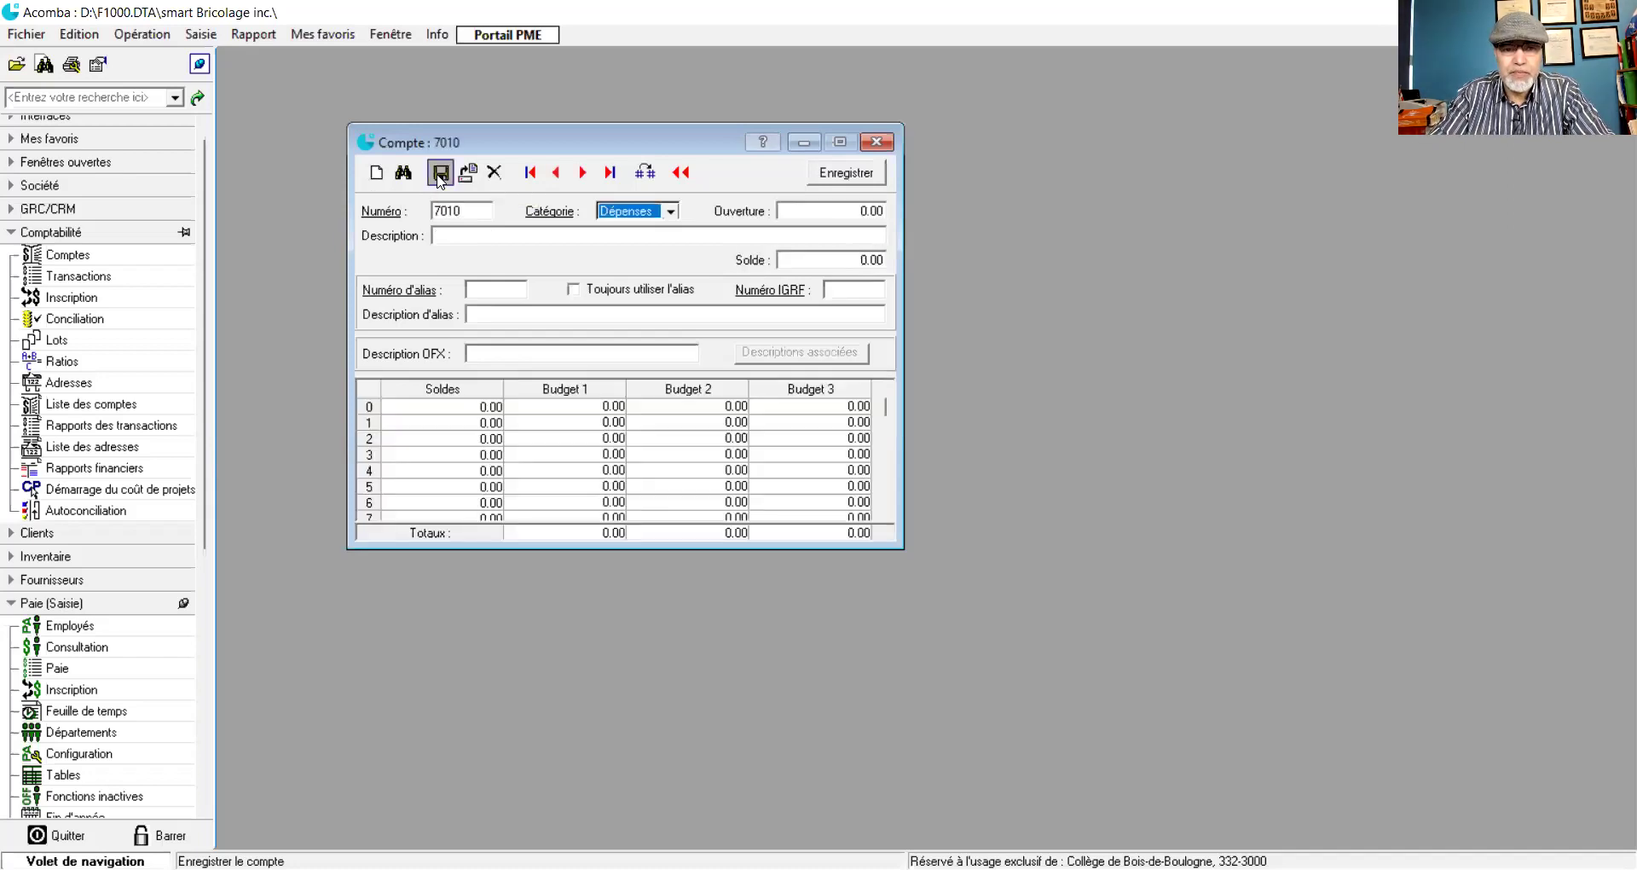
type("CNESST")
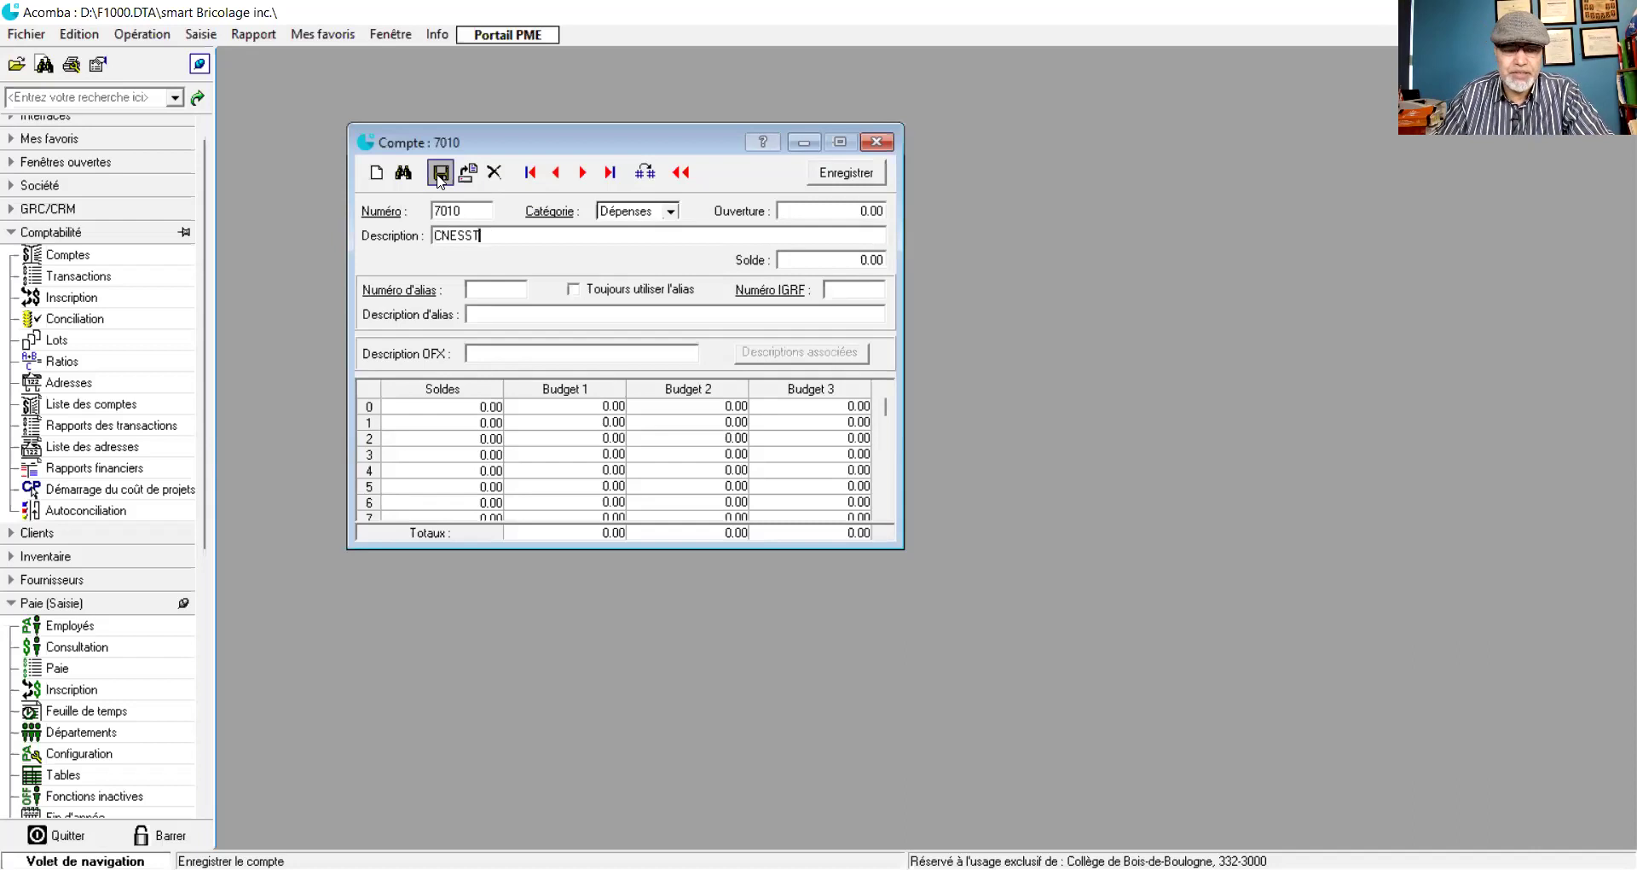
left_click(439, 181)
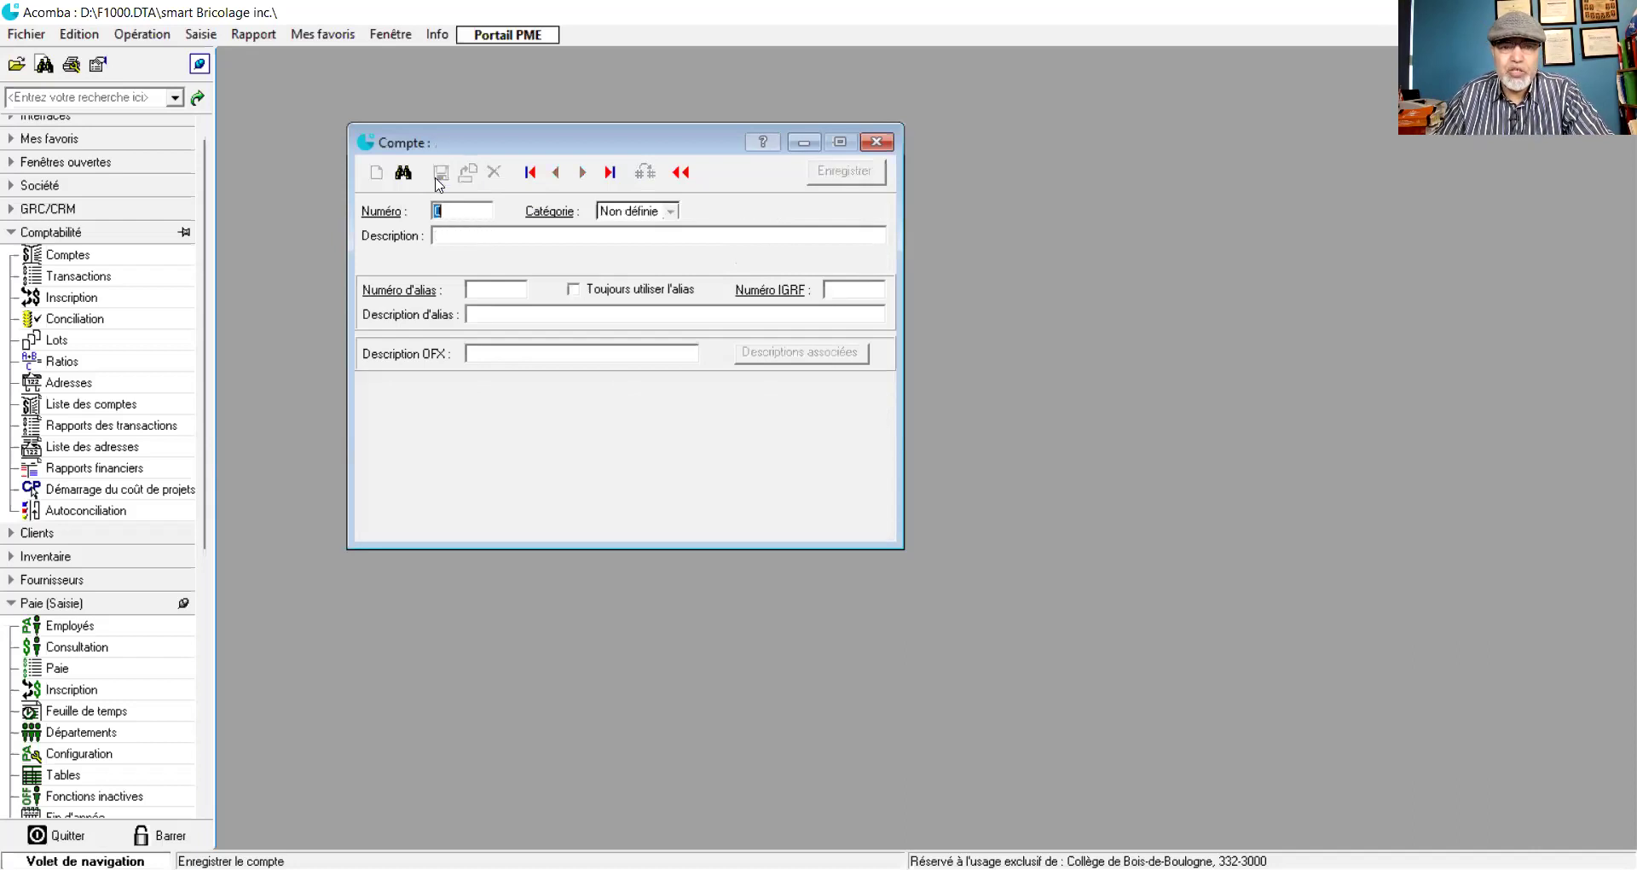
left_click(876, 143)
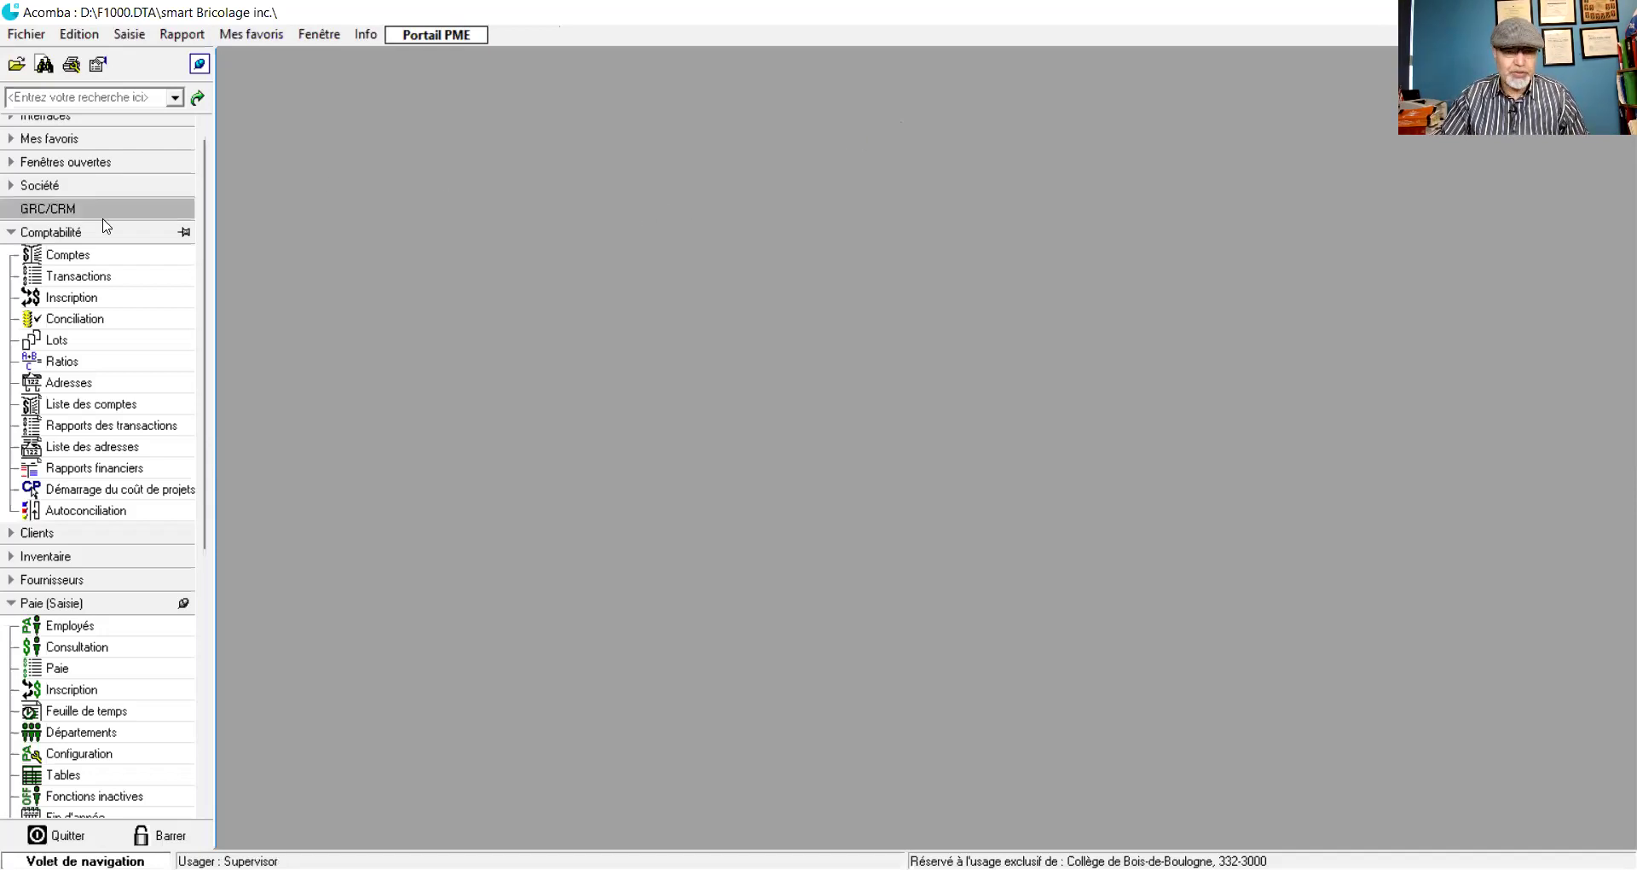
- Reopen Comptes and save account 7011 'FSS' under Dépenses, then close the form
left_click(68, 254)
left_click(483, 151)
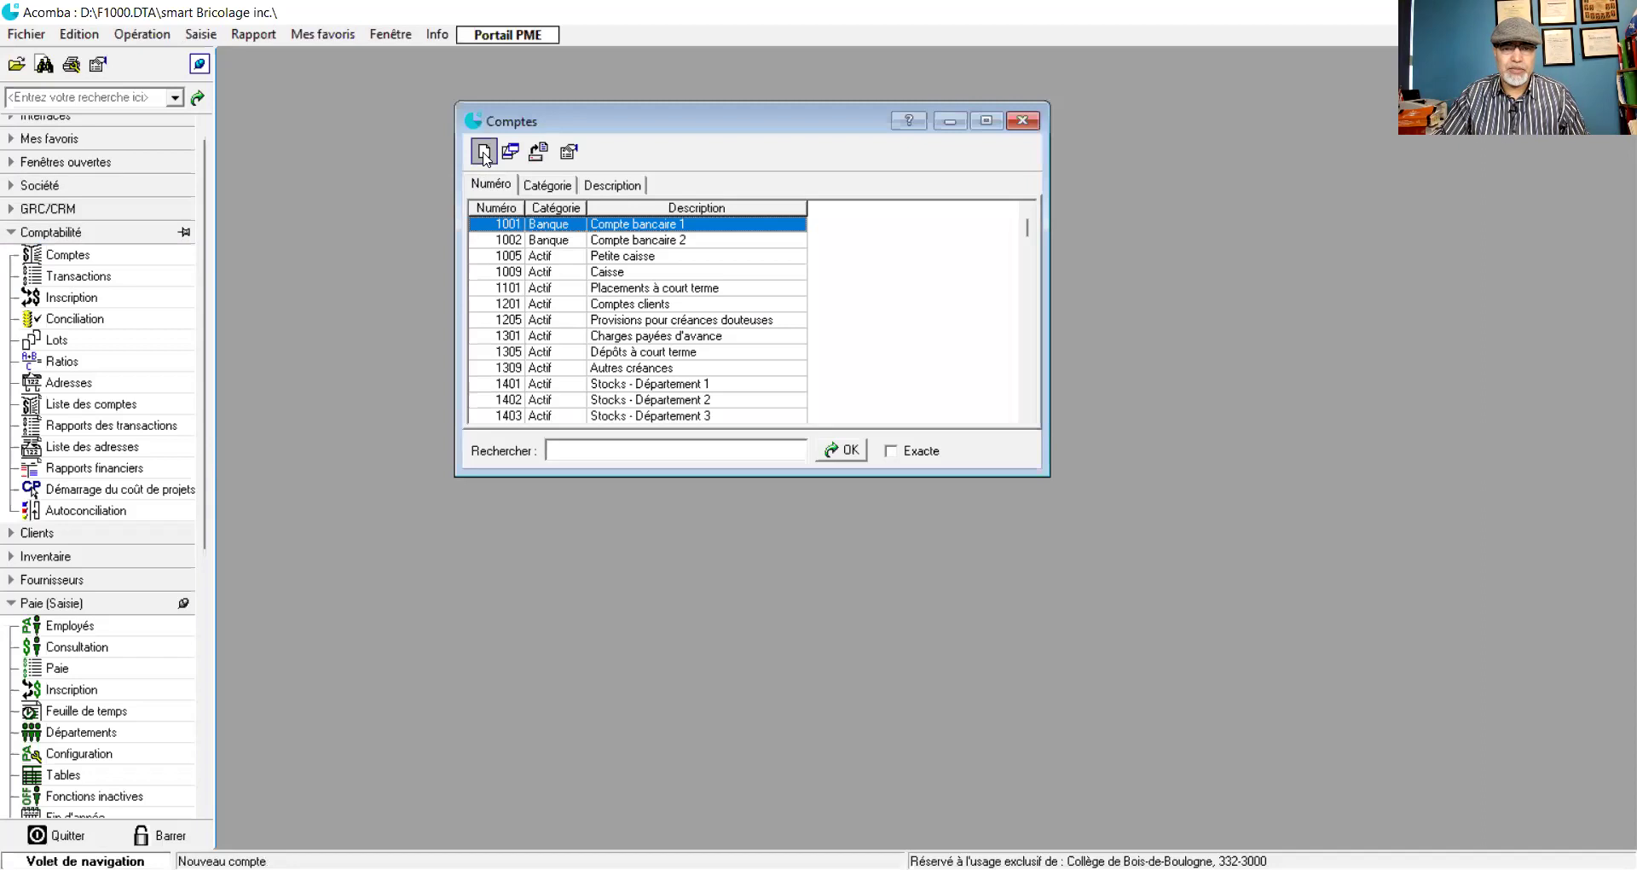
type("7011")
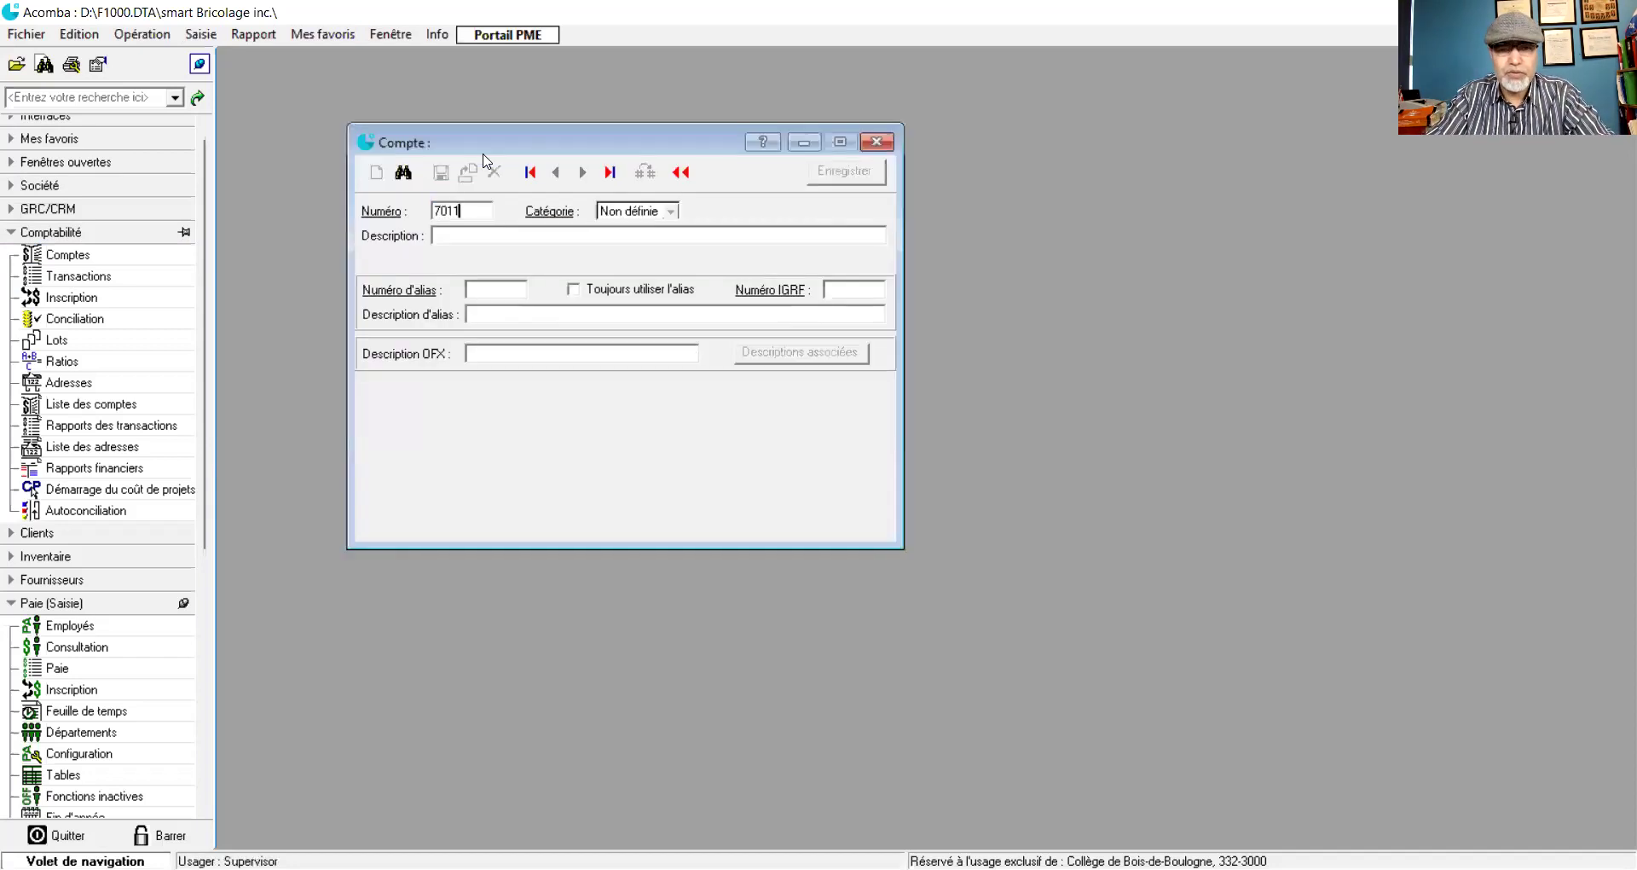
key("Tab")
key("alt+Down")
key("Down")
key("Down")
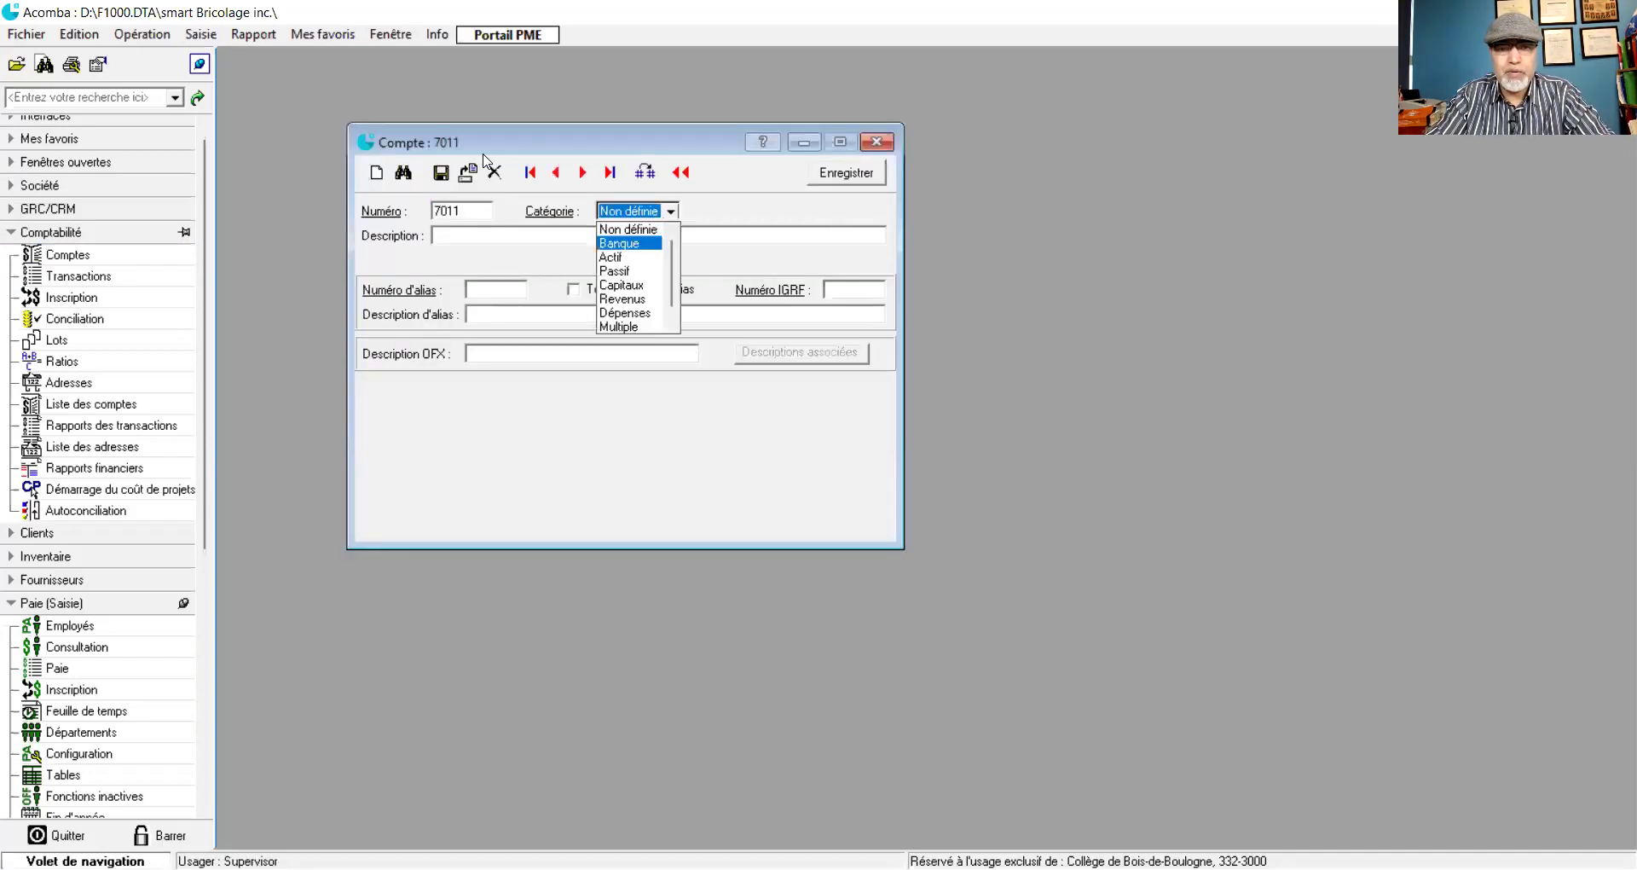
key("Down")
key("Down")
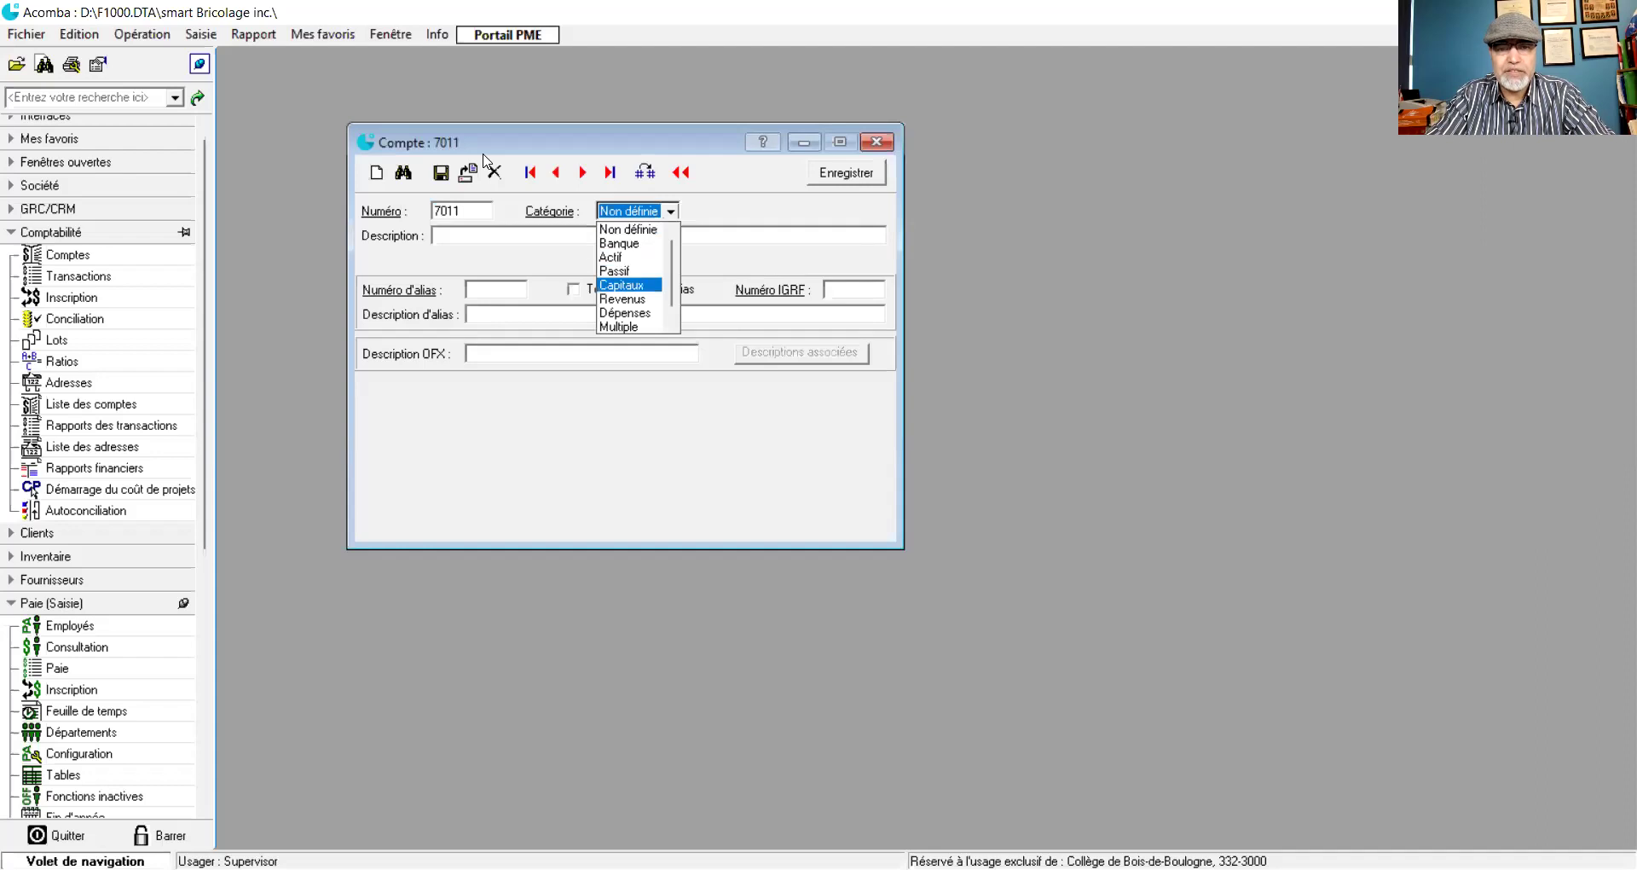
key("Down")
key("Down")
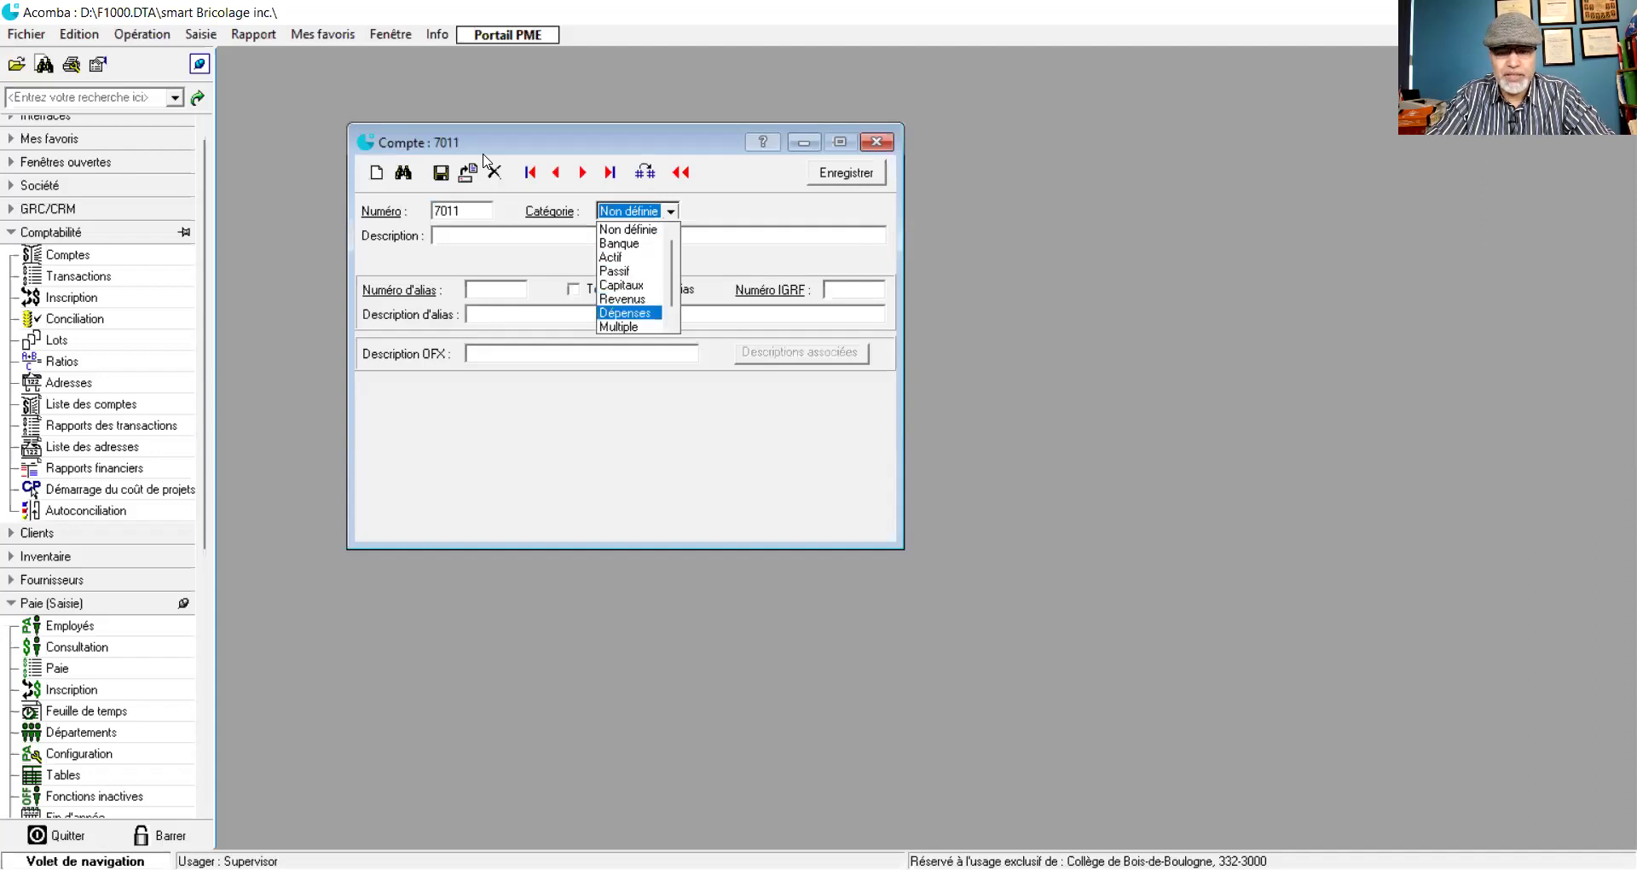
key("Return")
type("R")
type("S")
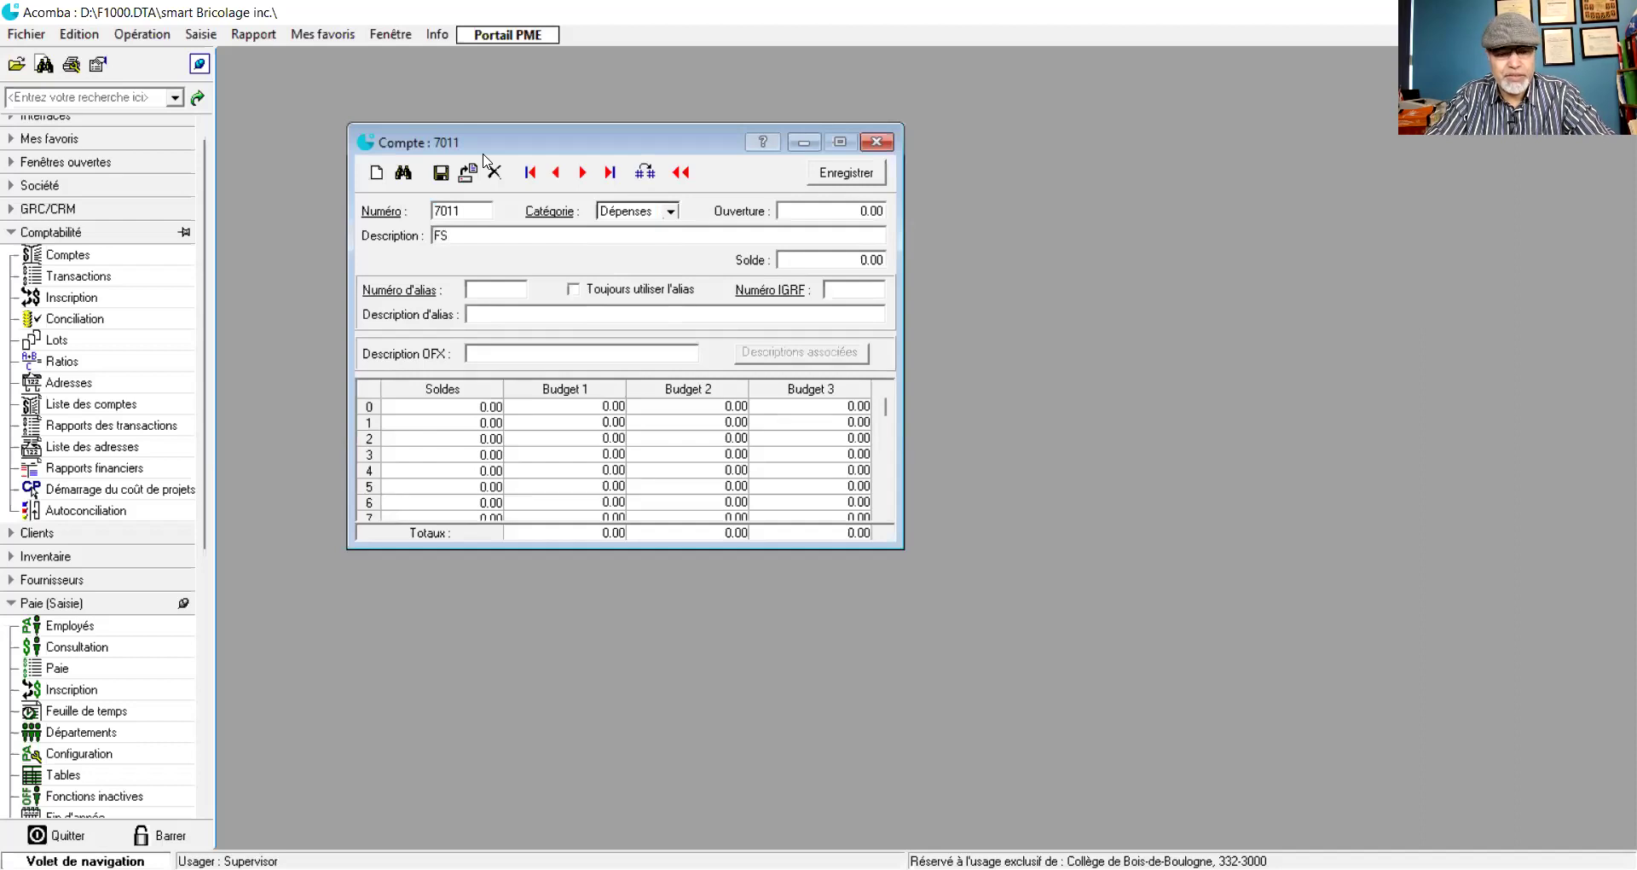
type("S")
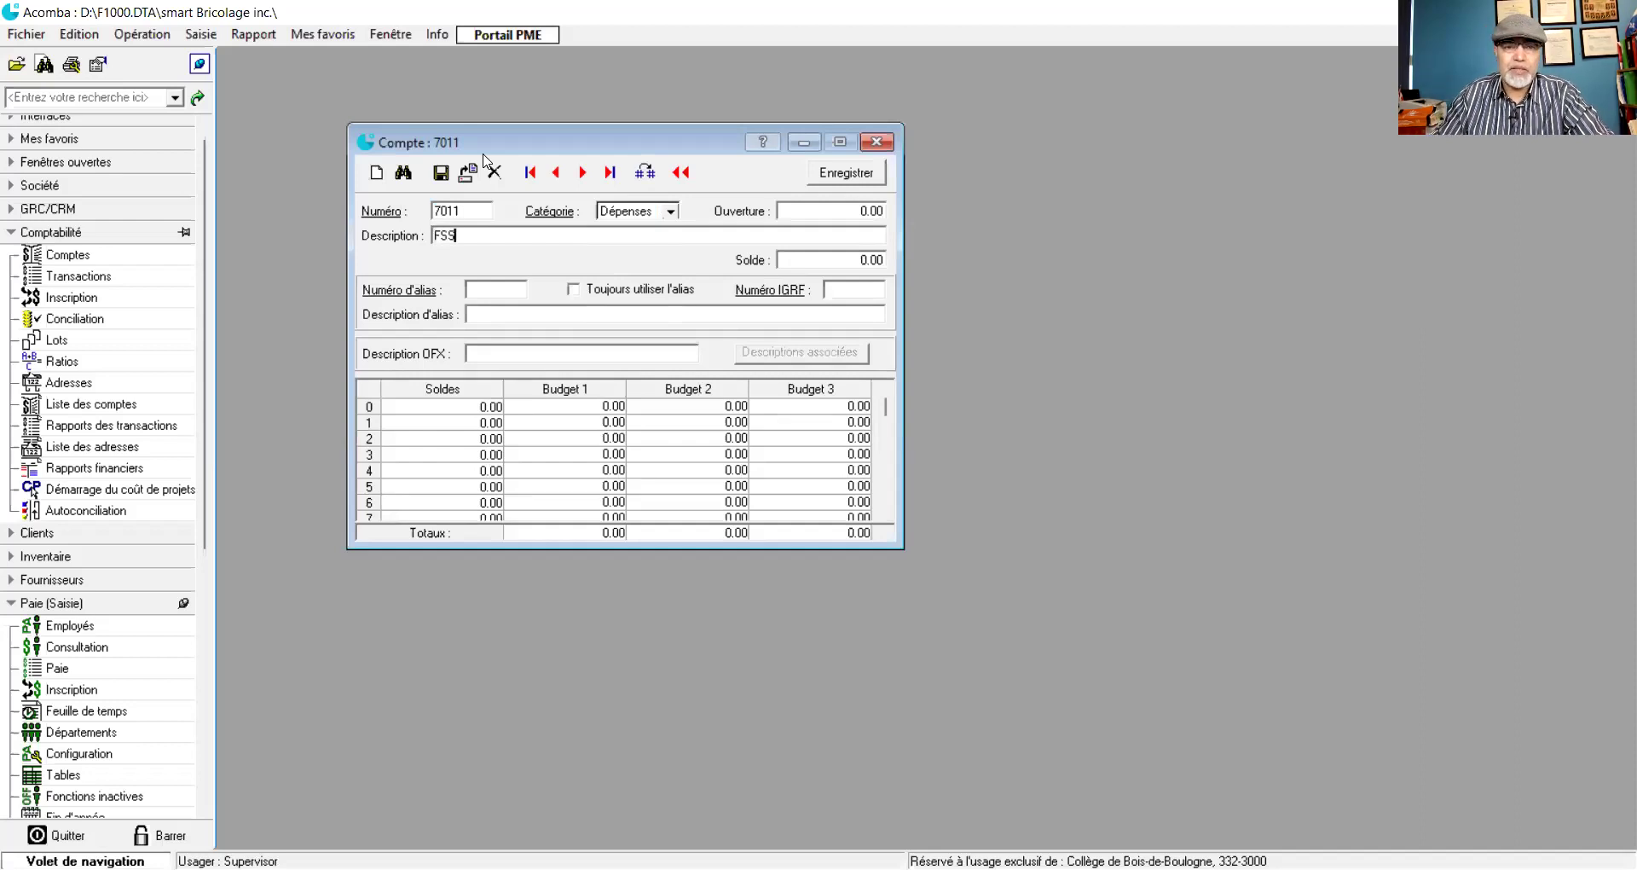
left_click(439, 172)
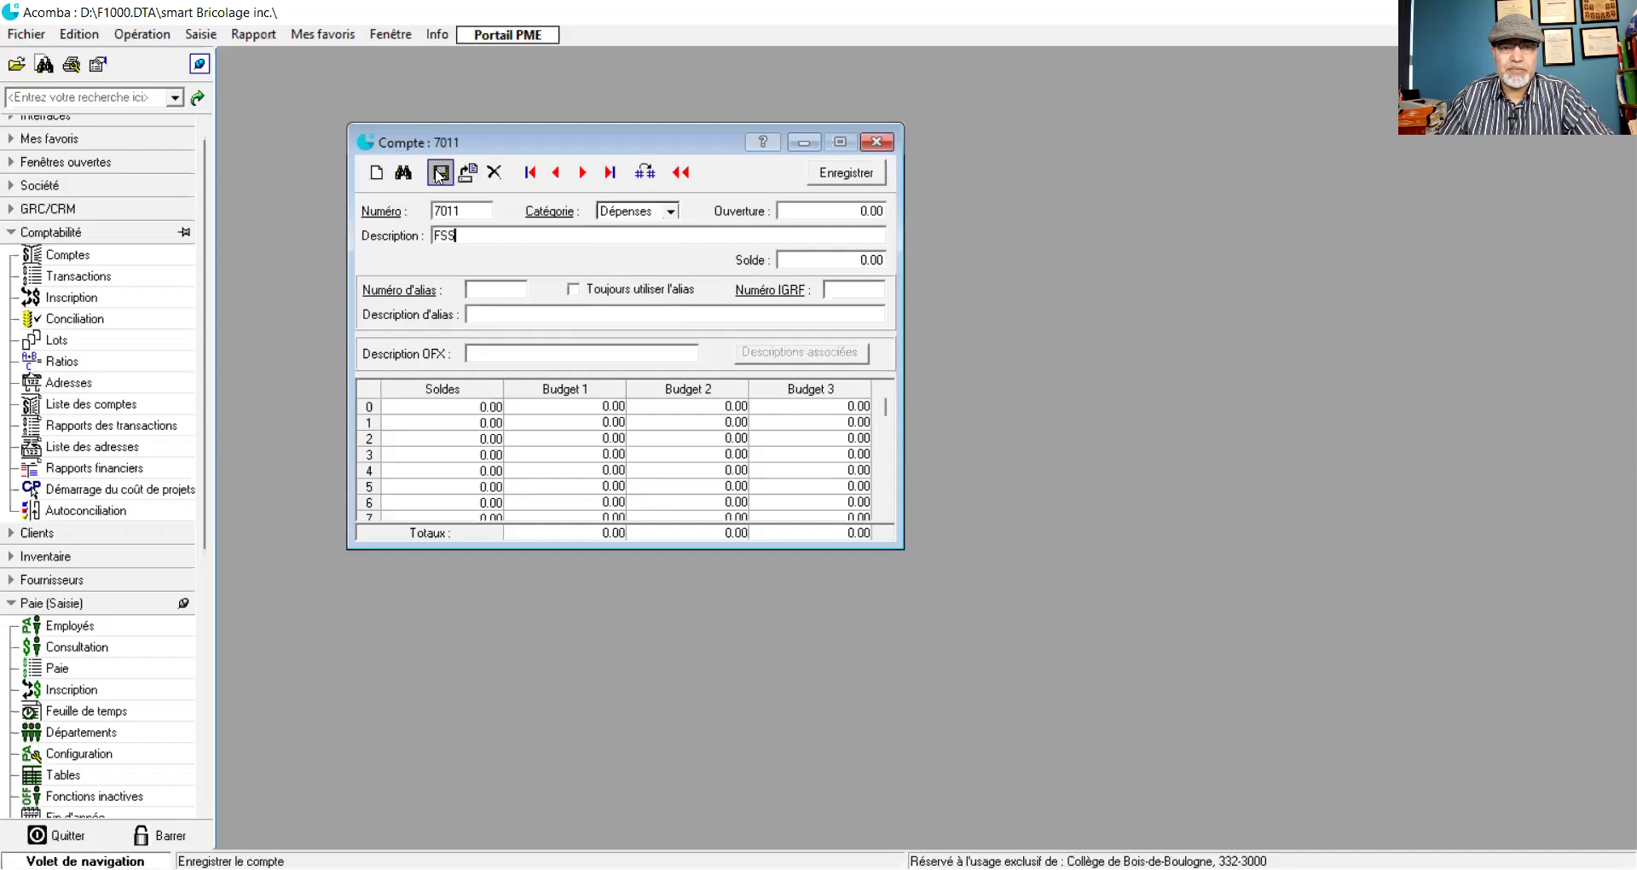
left_click(875, 142)
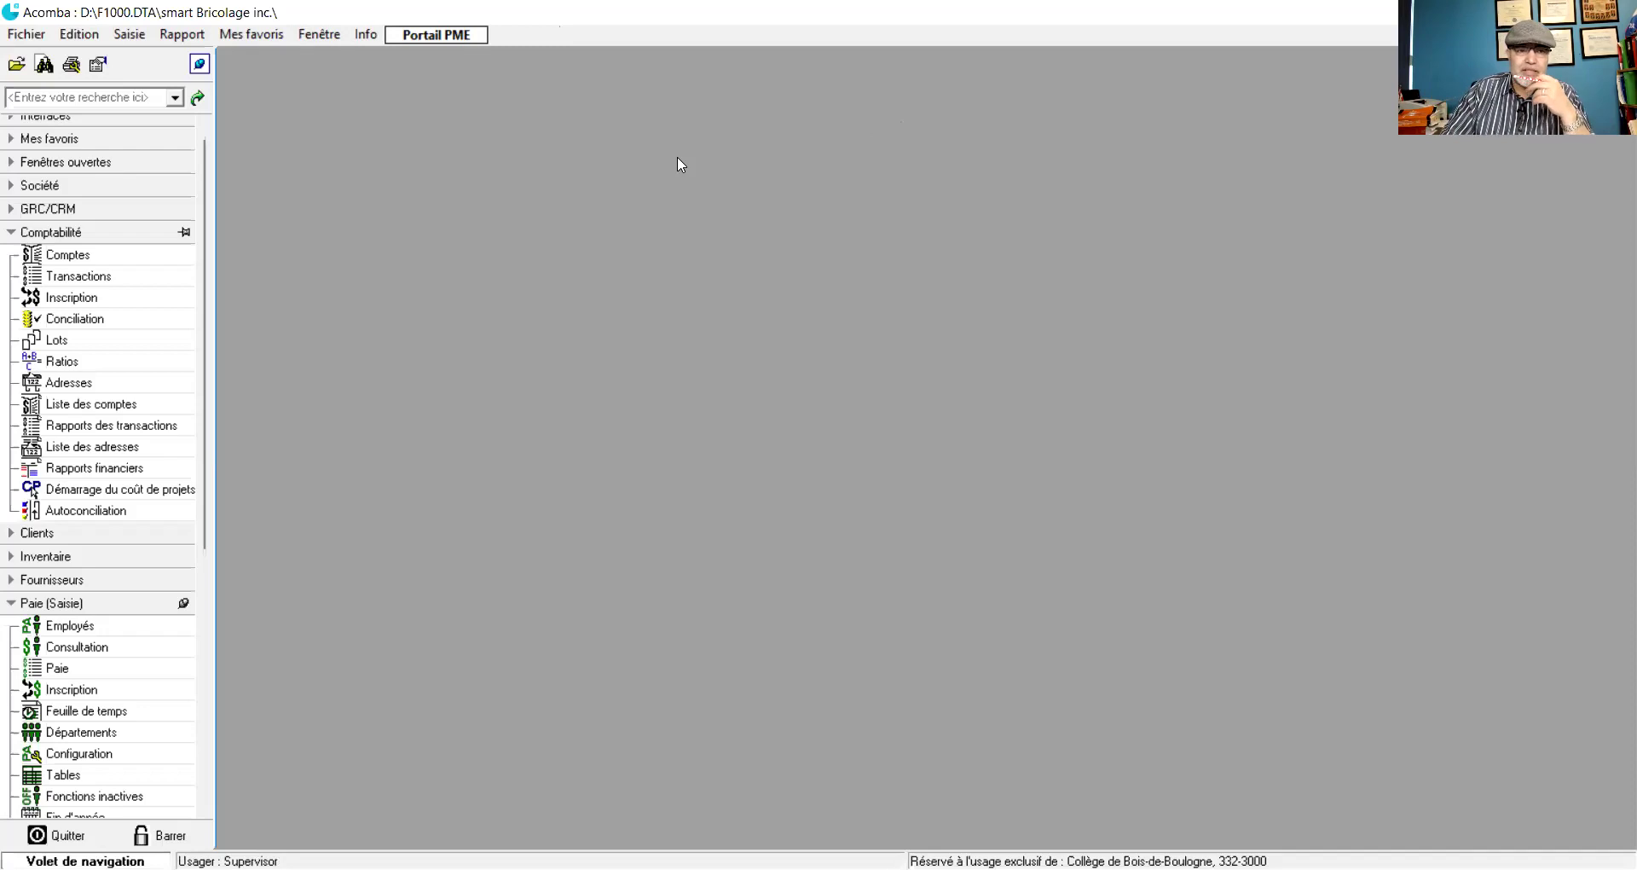
- Collapse the Comptabilité heading in the navigation pane
left_click(49, 232)
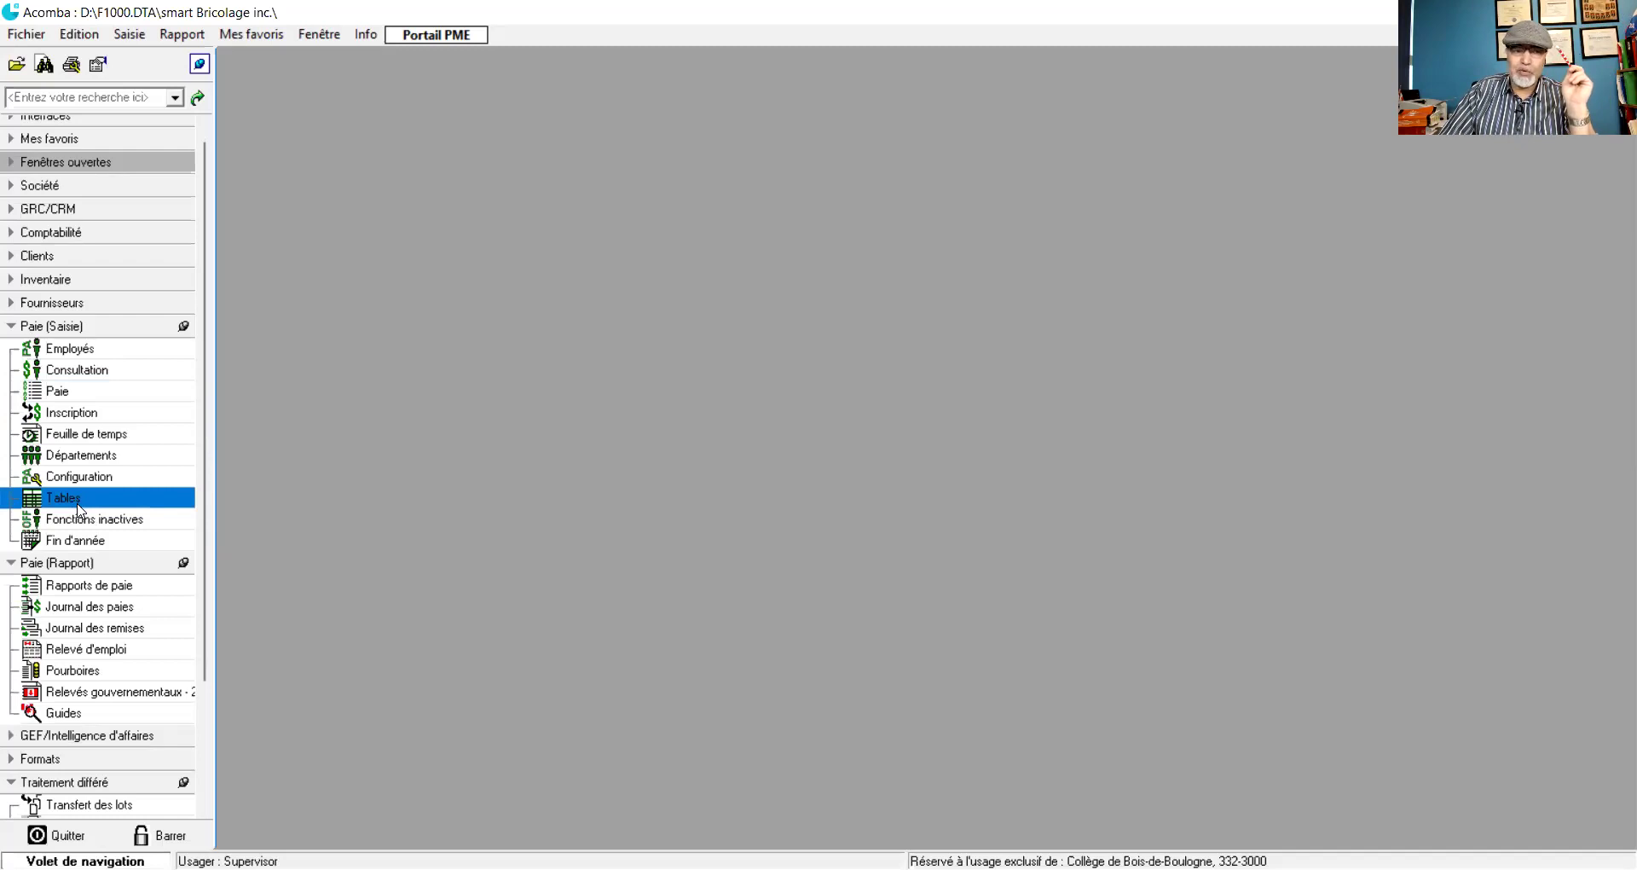
- Open Paie (Saisie) > Tables and show the Québec tab of the government tables
left_click(78, 509)
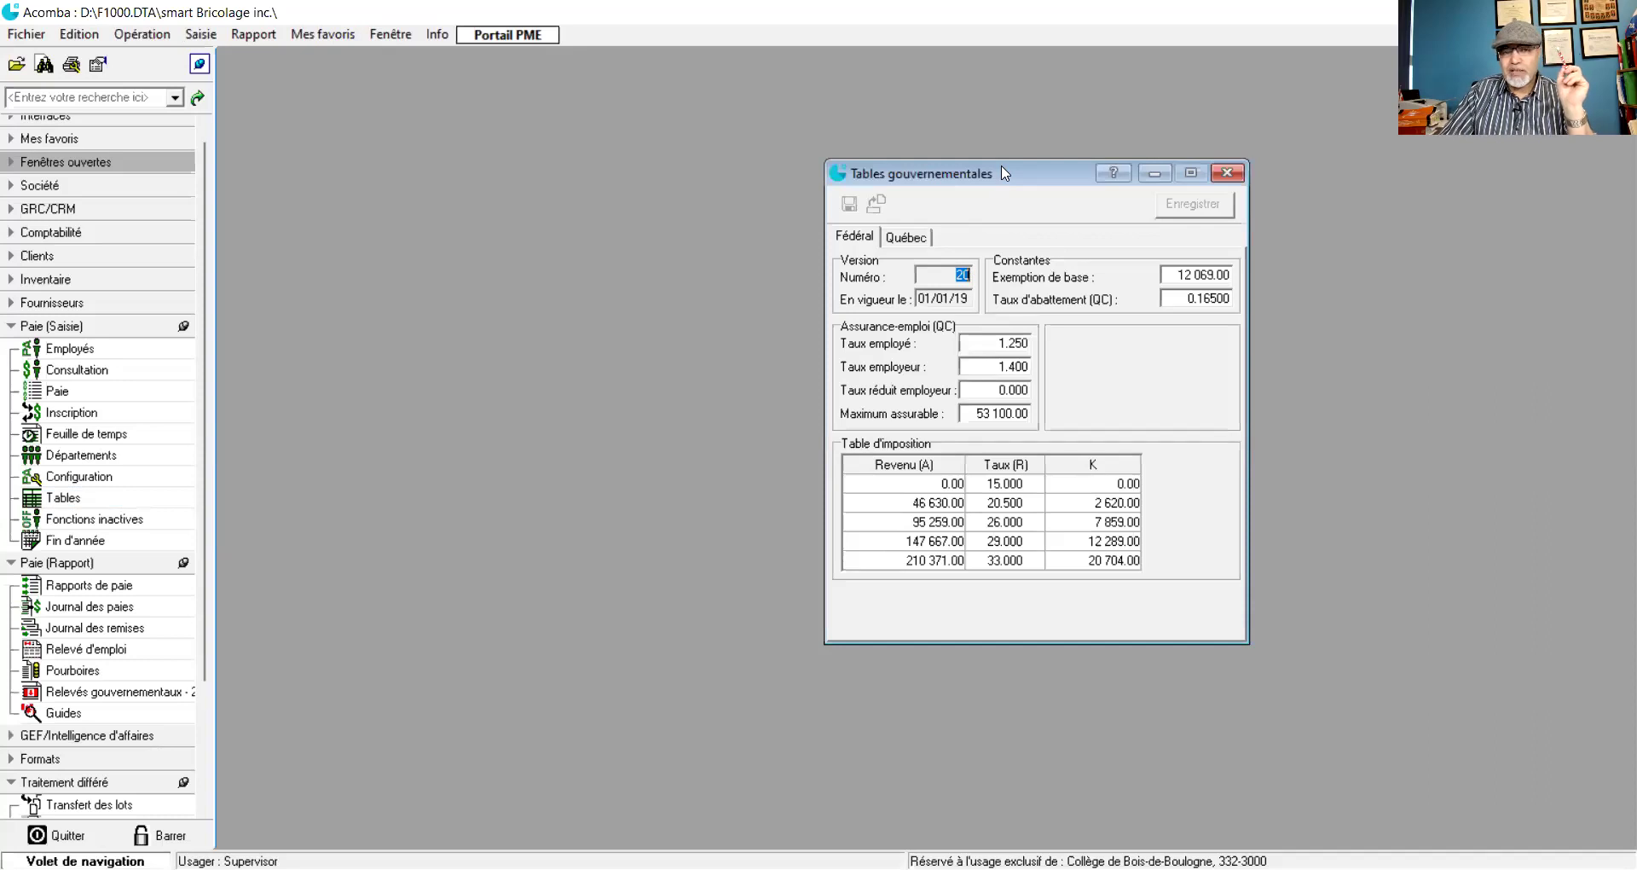
left_click_drag(1003, 173, 641, 111)
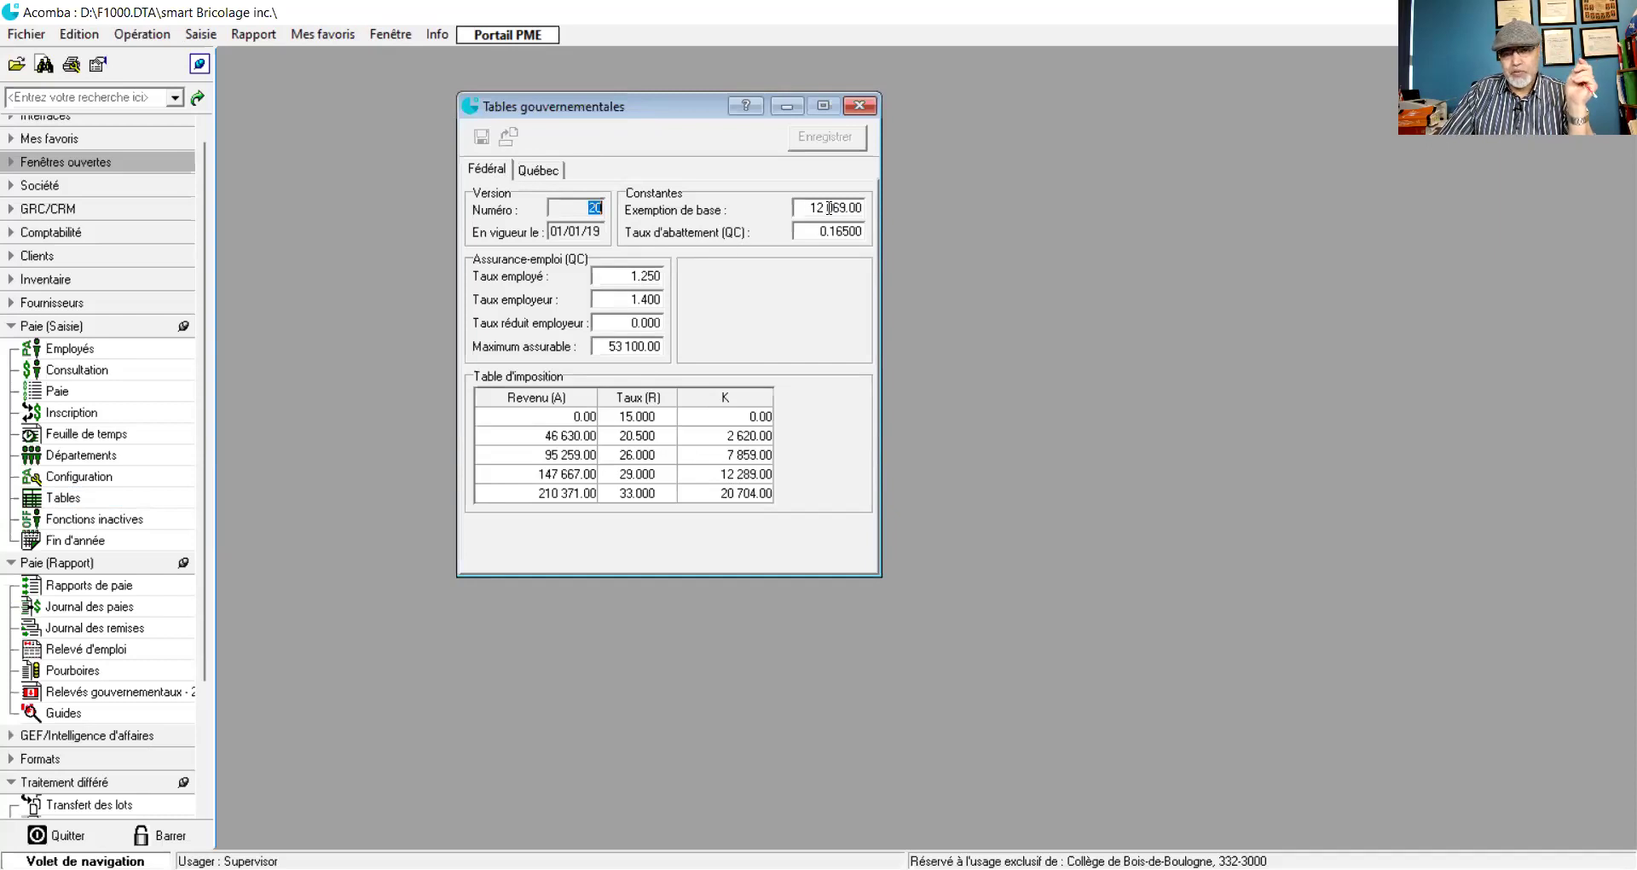
left_click(534, 170)
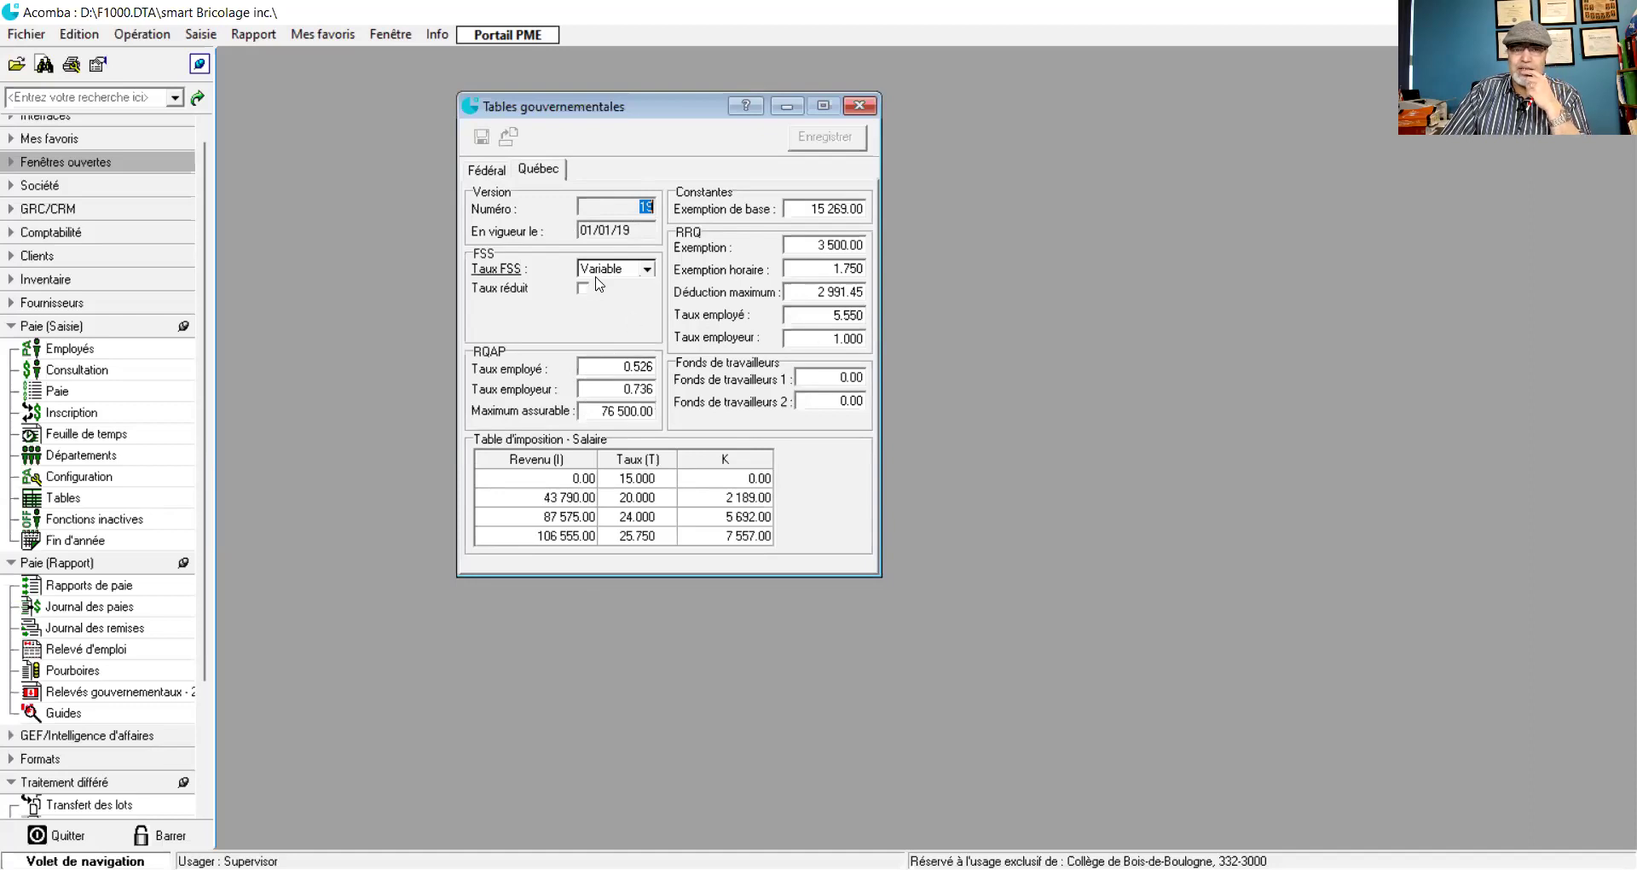
- Set the FSS rate type to Fixe with a rate of 2.3
left_click(648, 270)
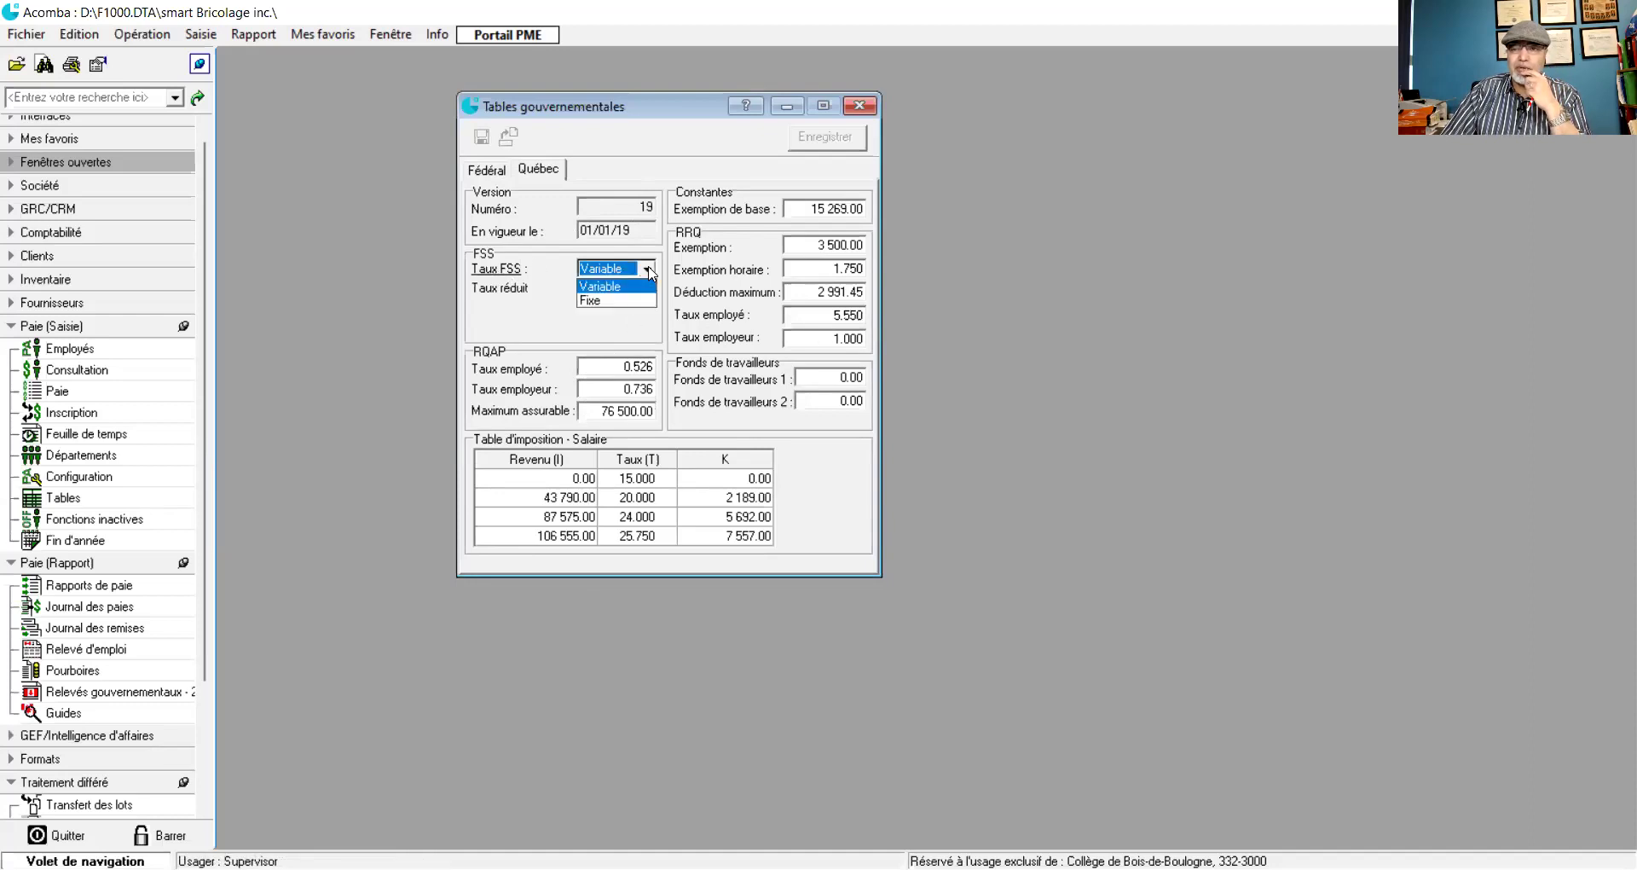
left_click(586, 301)
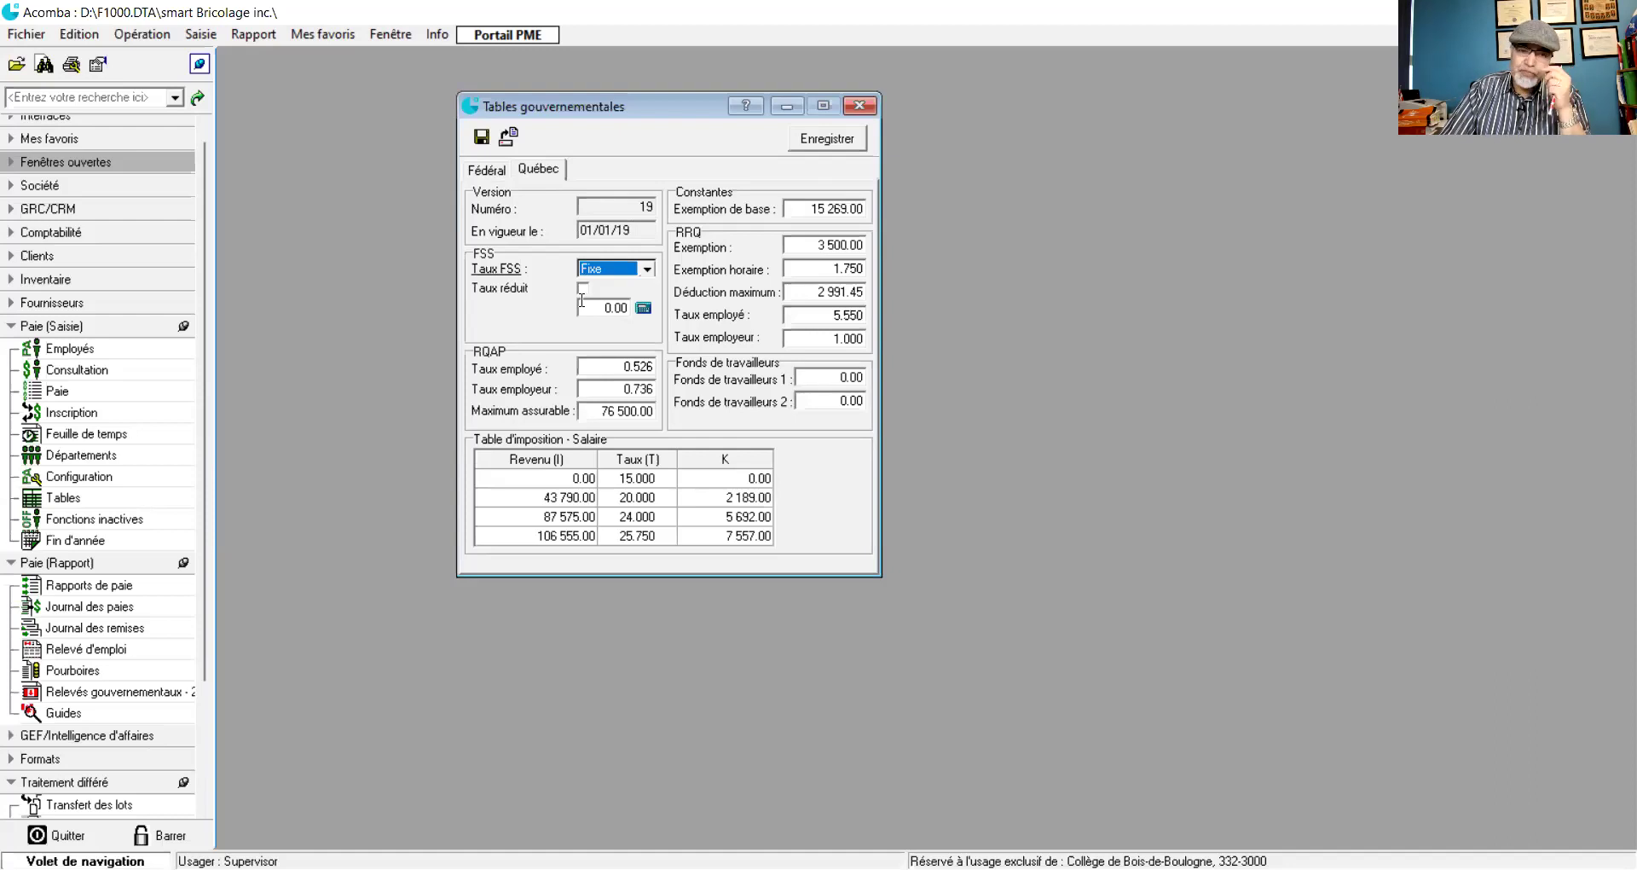
left_click(586, 301)
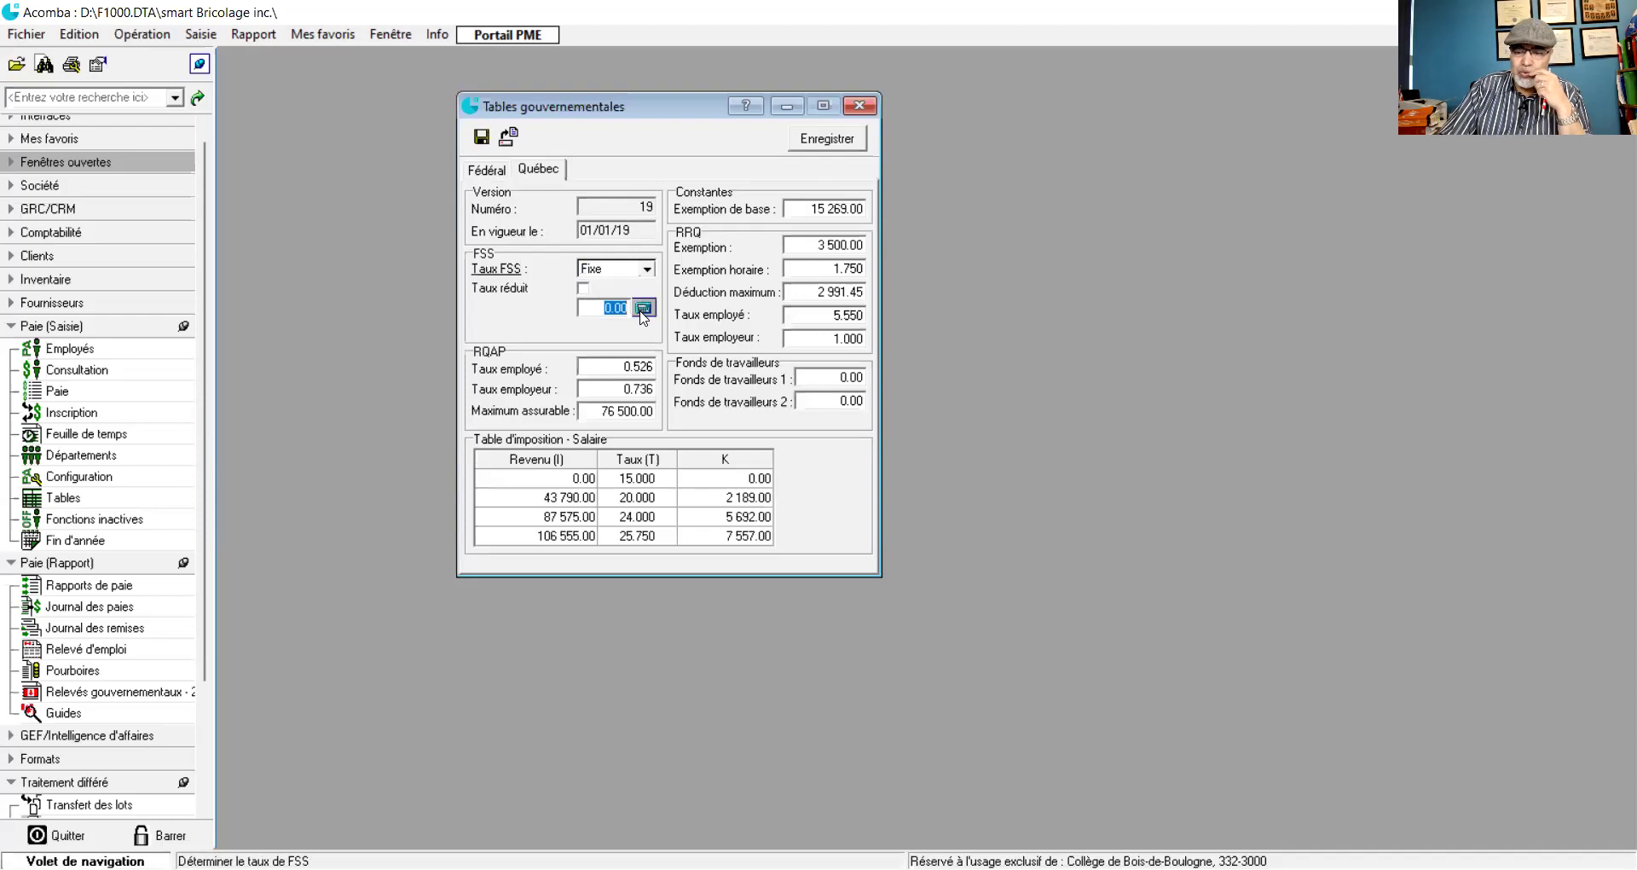
type("2.3")
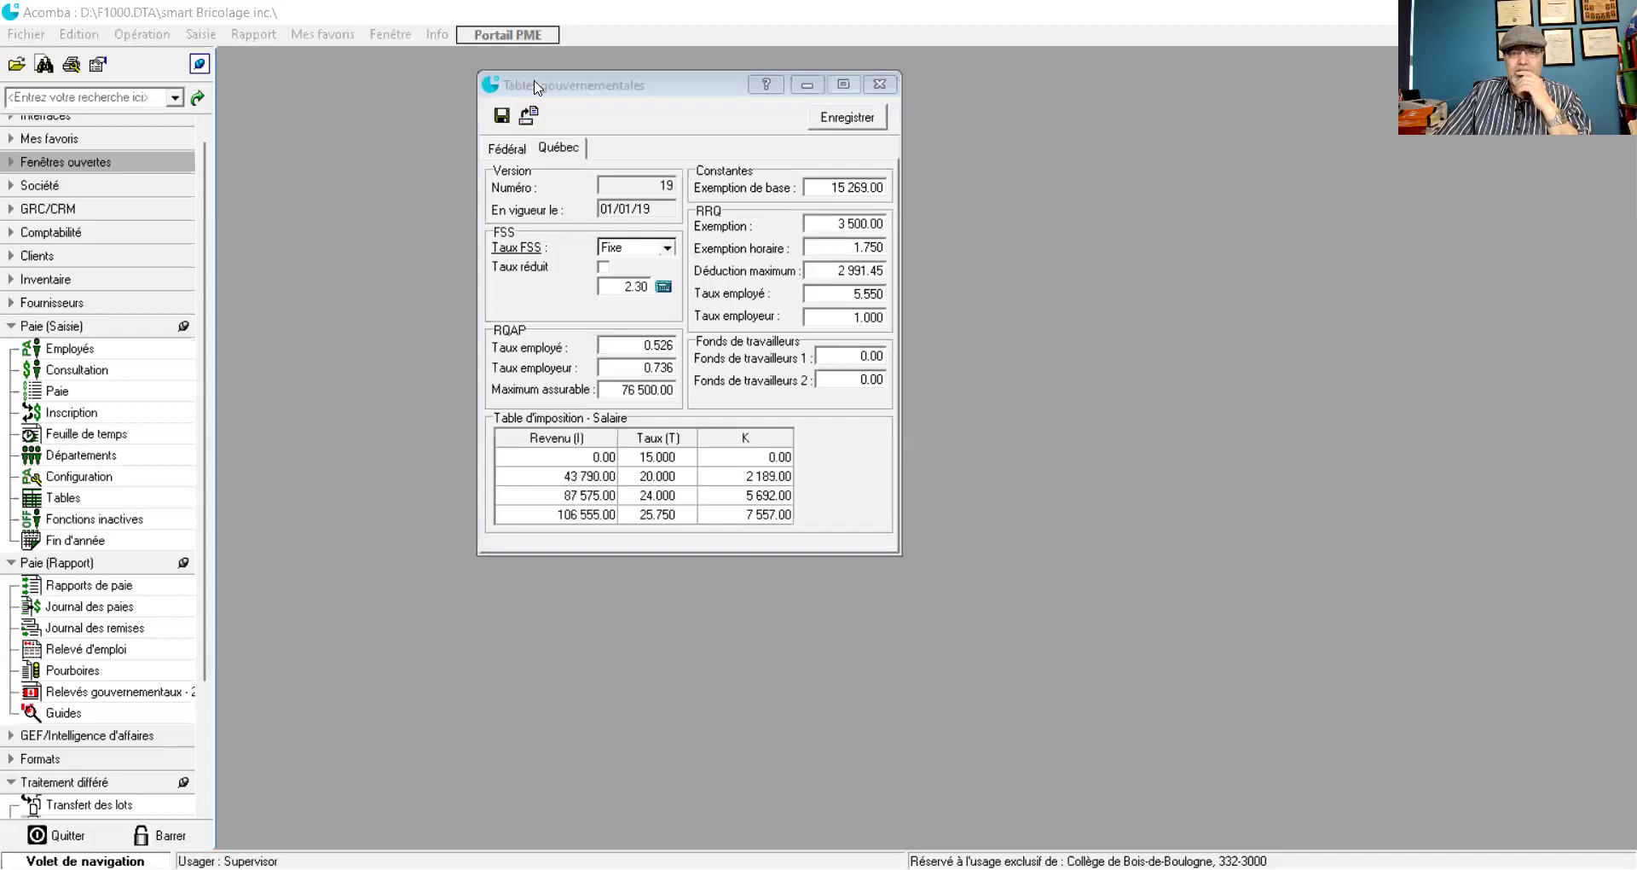
- Check the Fédéral tab, return to Québec, and open then cancel the FSS rate calculator
left_click(505, 152)
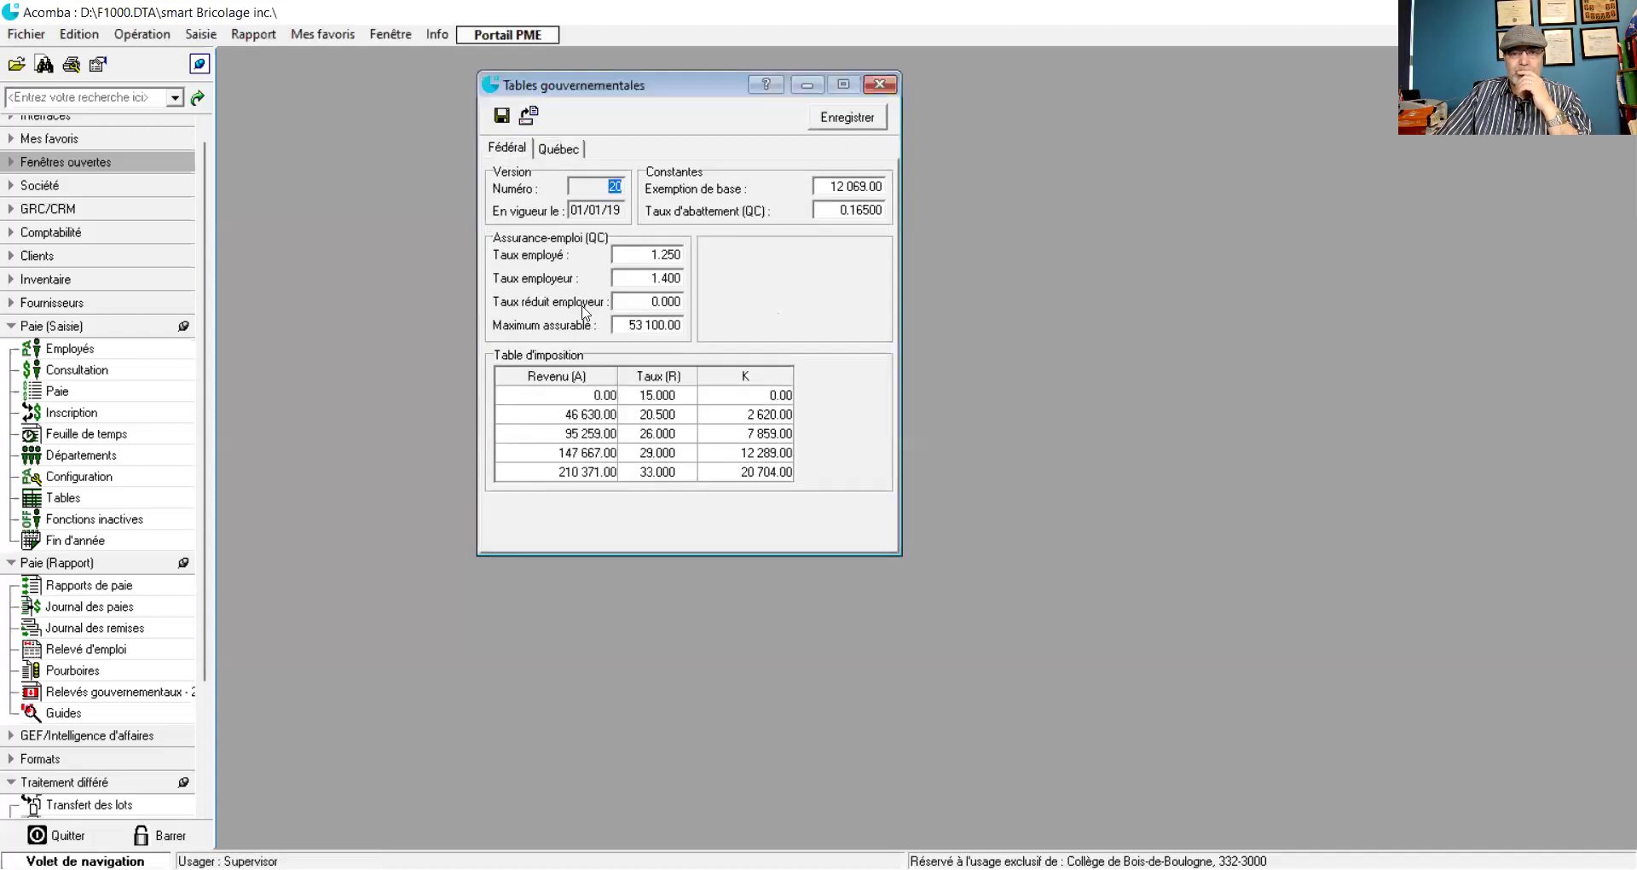
left_click(555, 150)
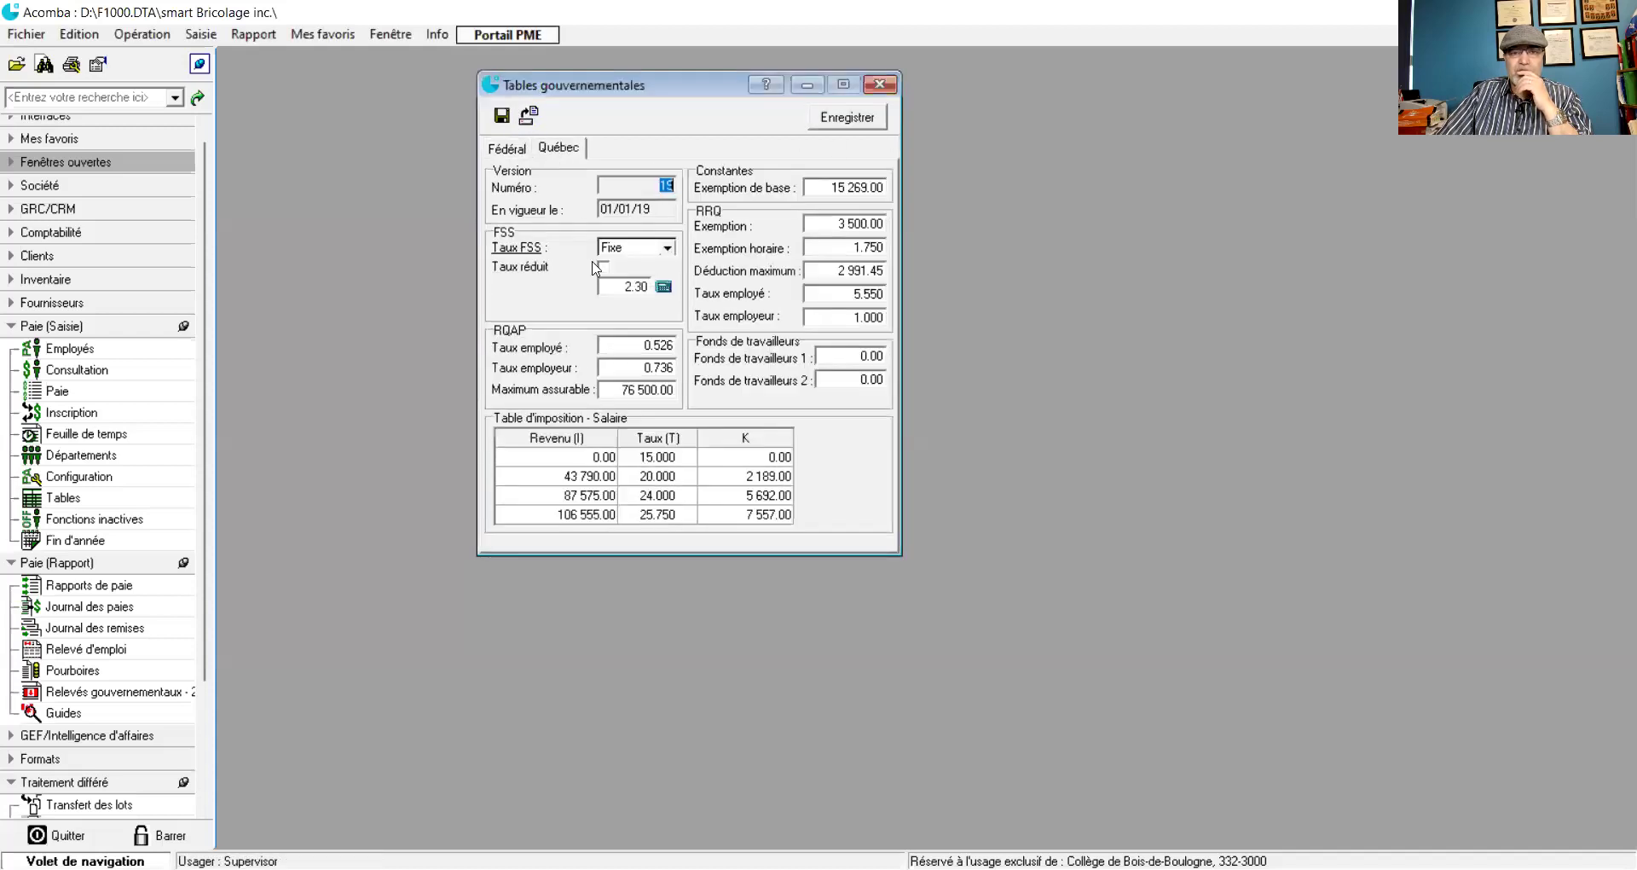
left_click(635, 287)
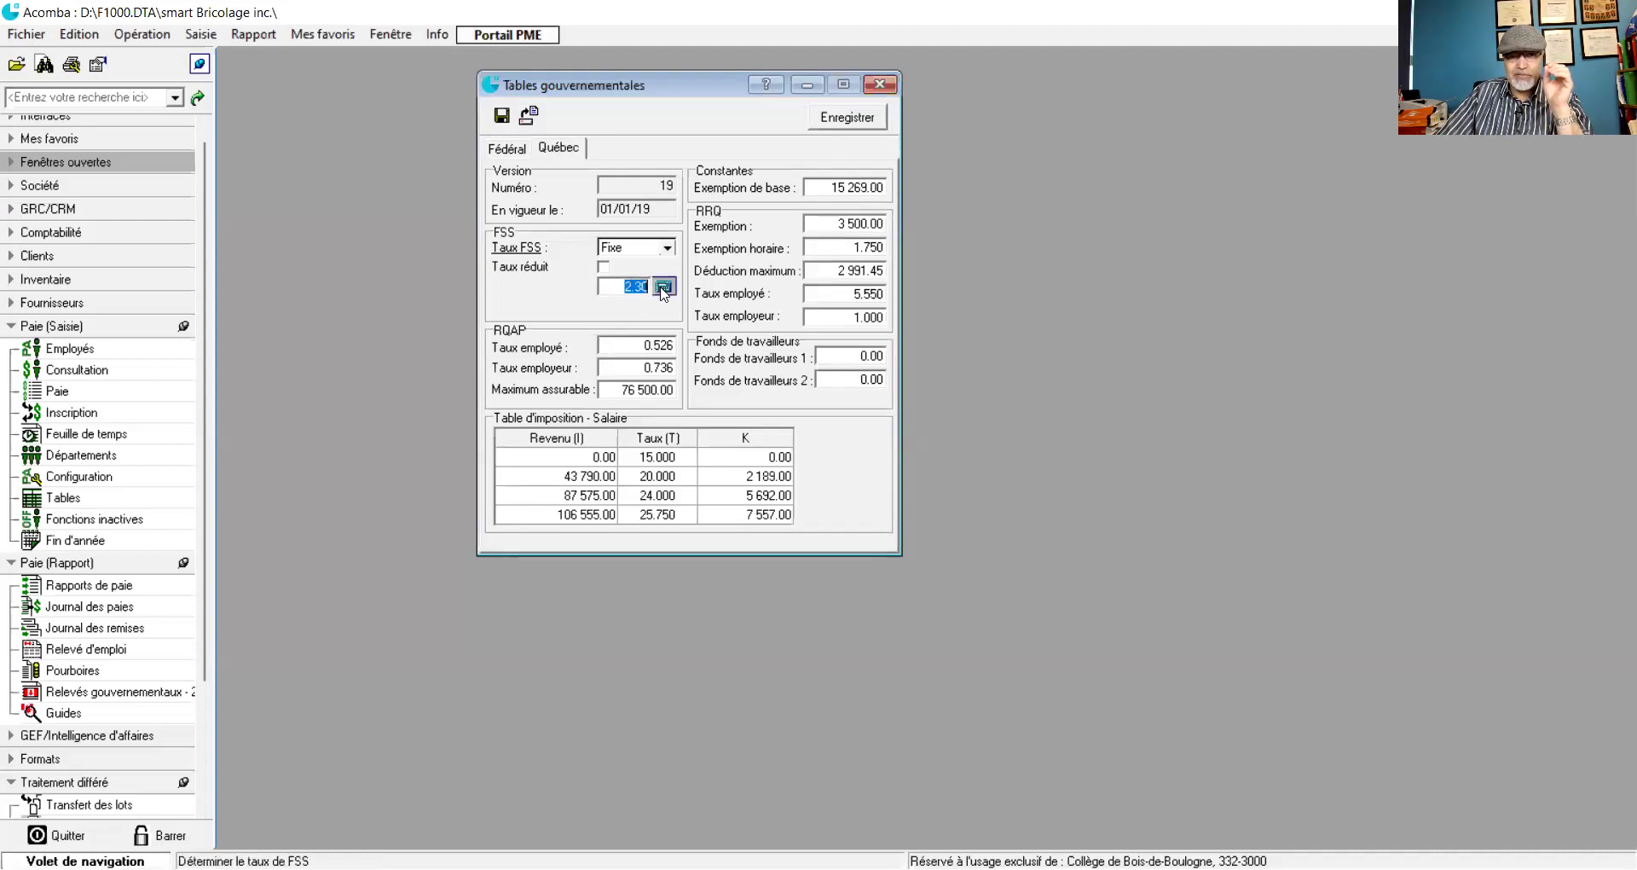
left_click(663, 287)
left_click(475, 275)
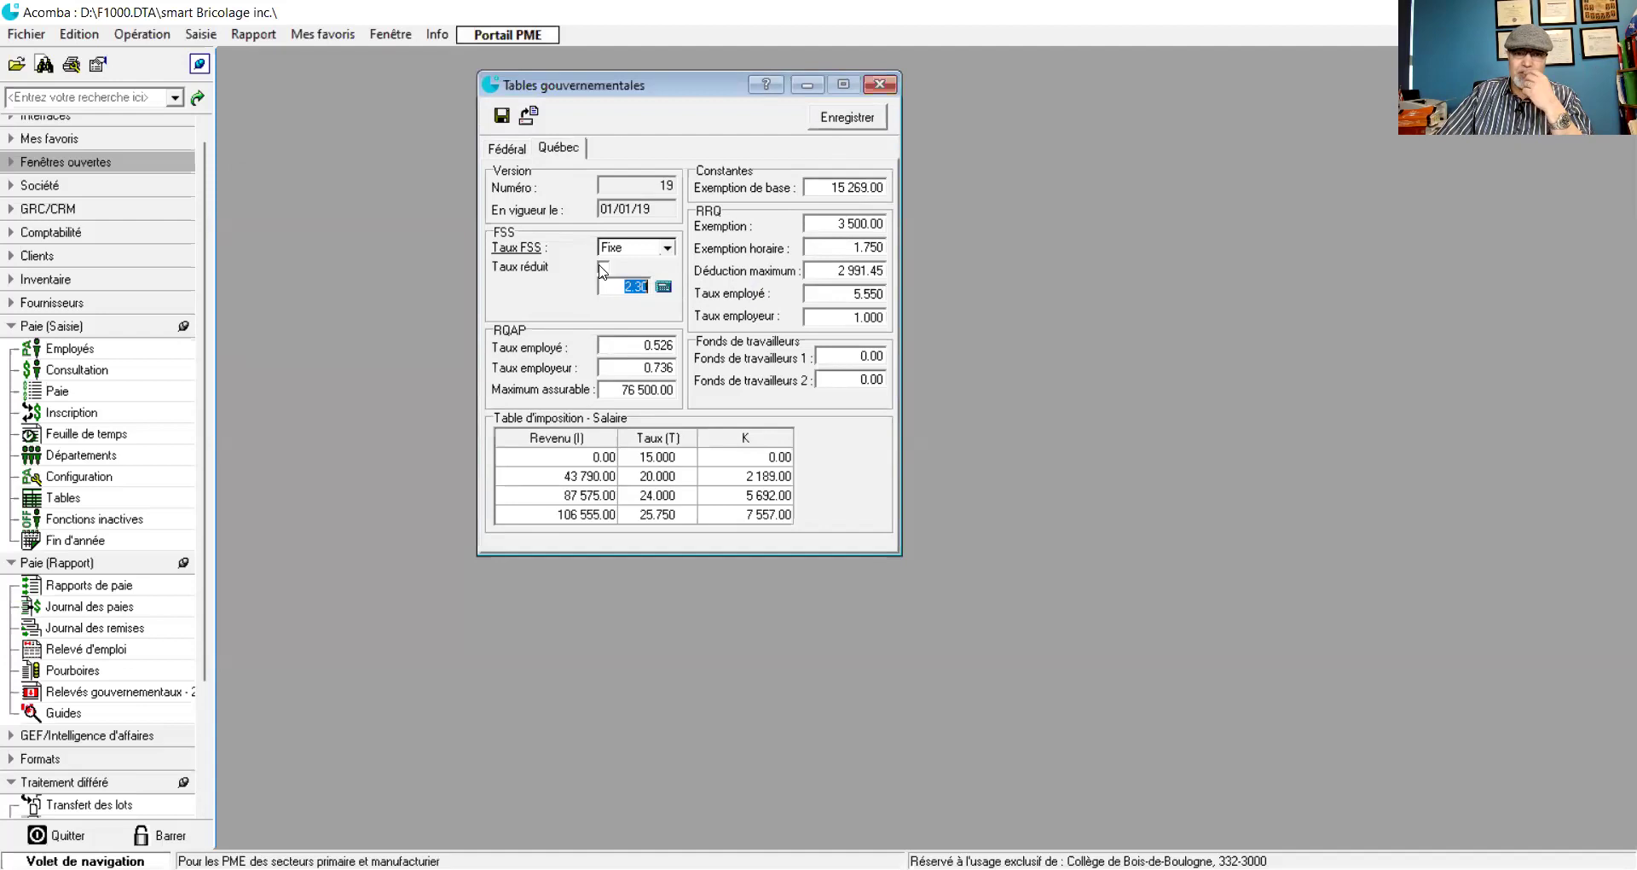
- Try a reduced FSS rate of 1.5, revert to 2.30 without reduction, and close the tables
left_click(603, 268)
left_click_drag(608, 279, 653, 286)
type("1.5")
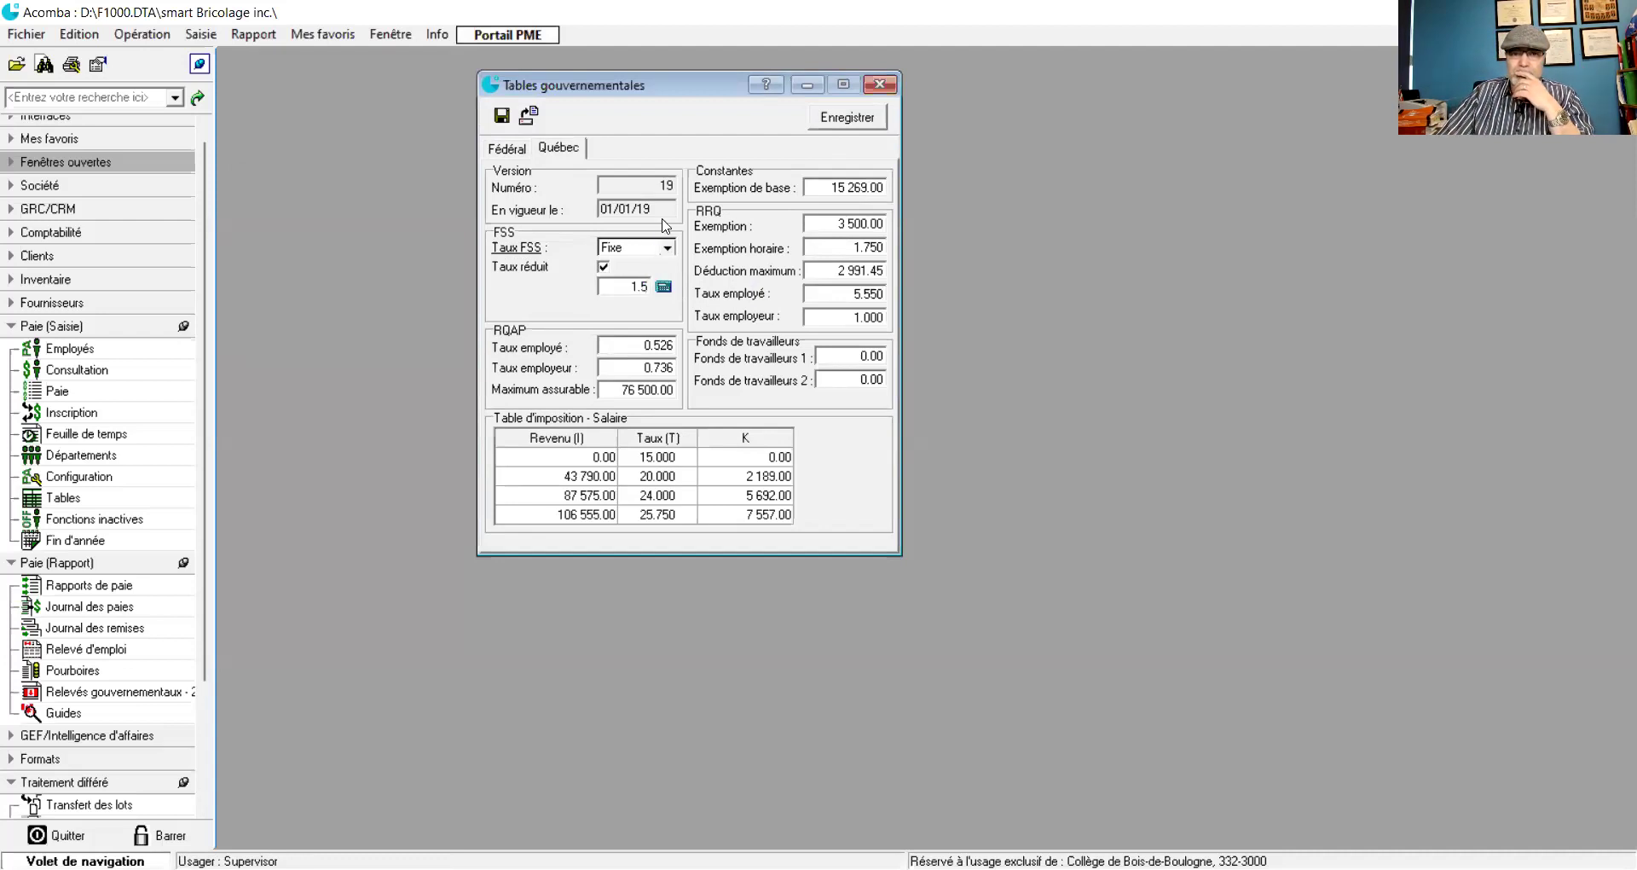
left_click(603, 268)
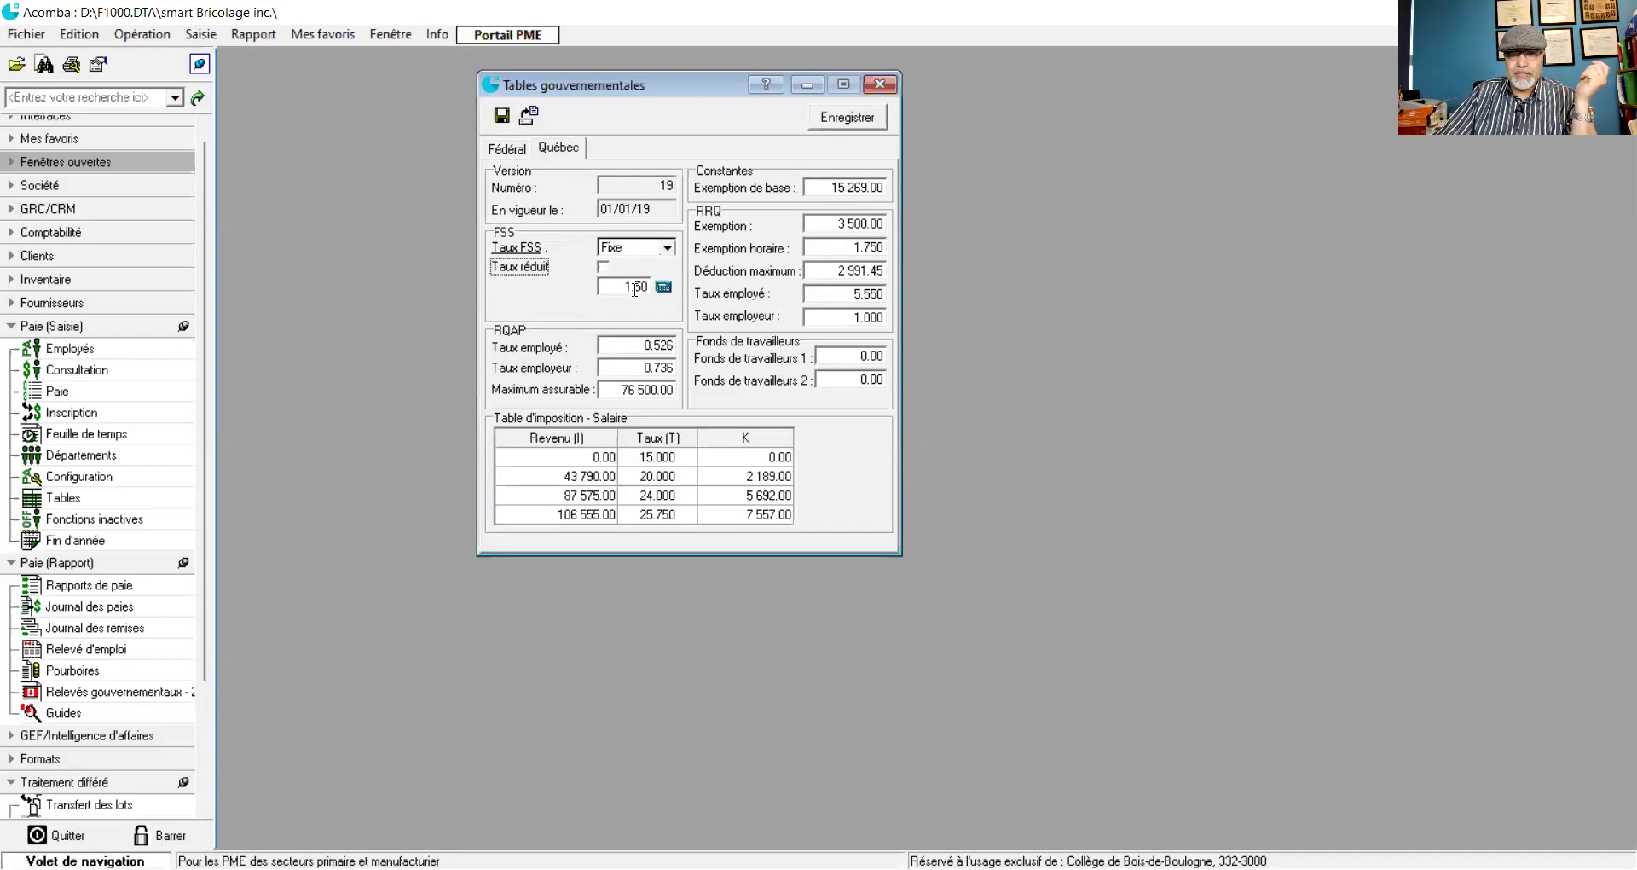
double_click(635, 288)
type("2.3")
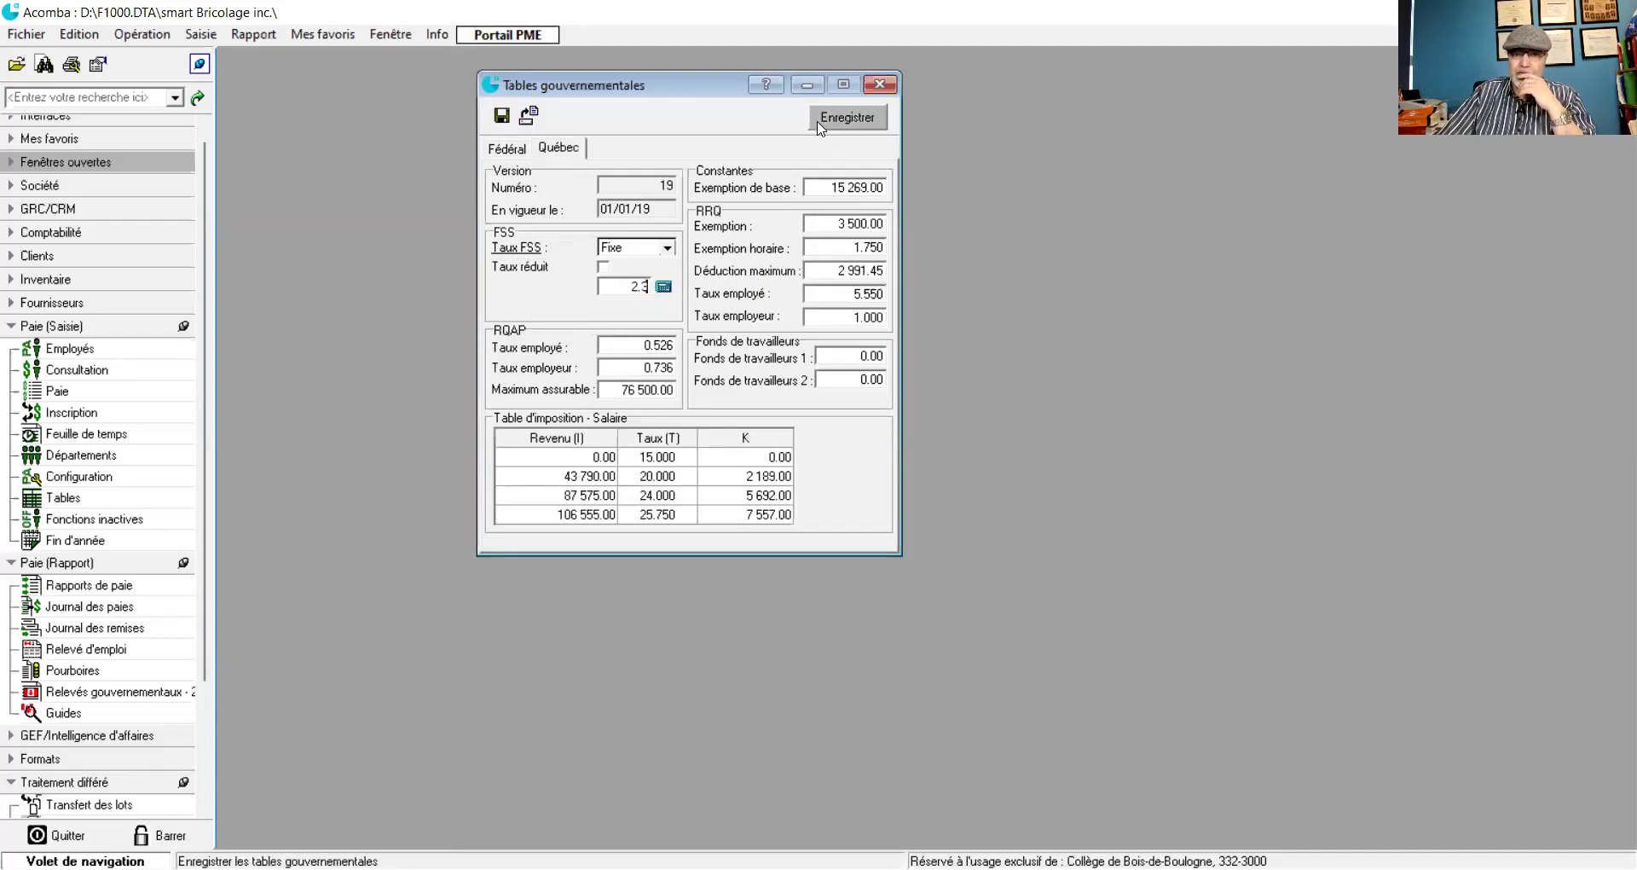
left_click(870, 88)
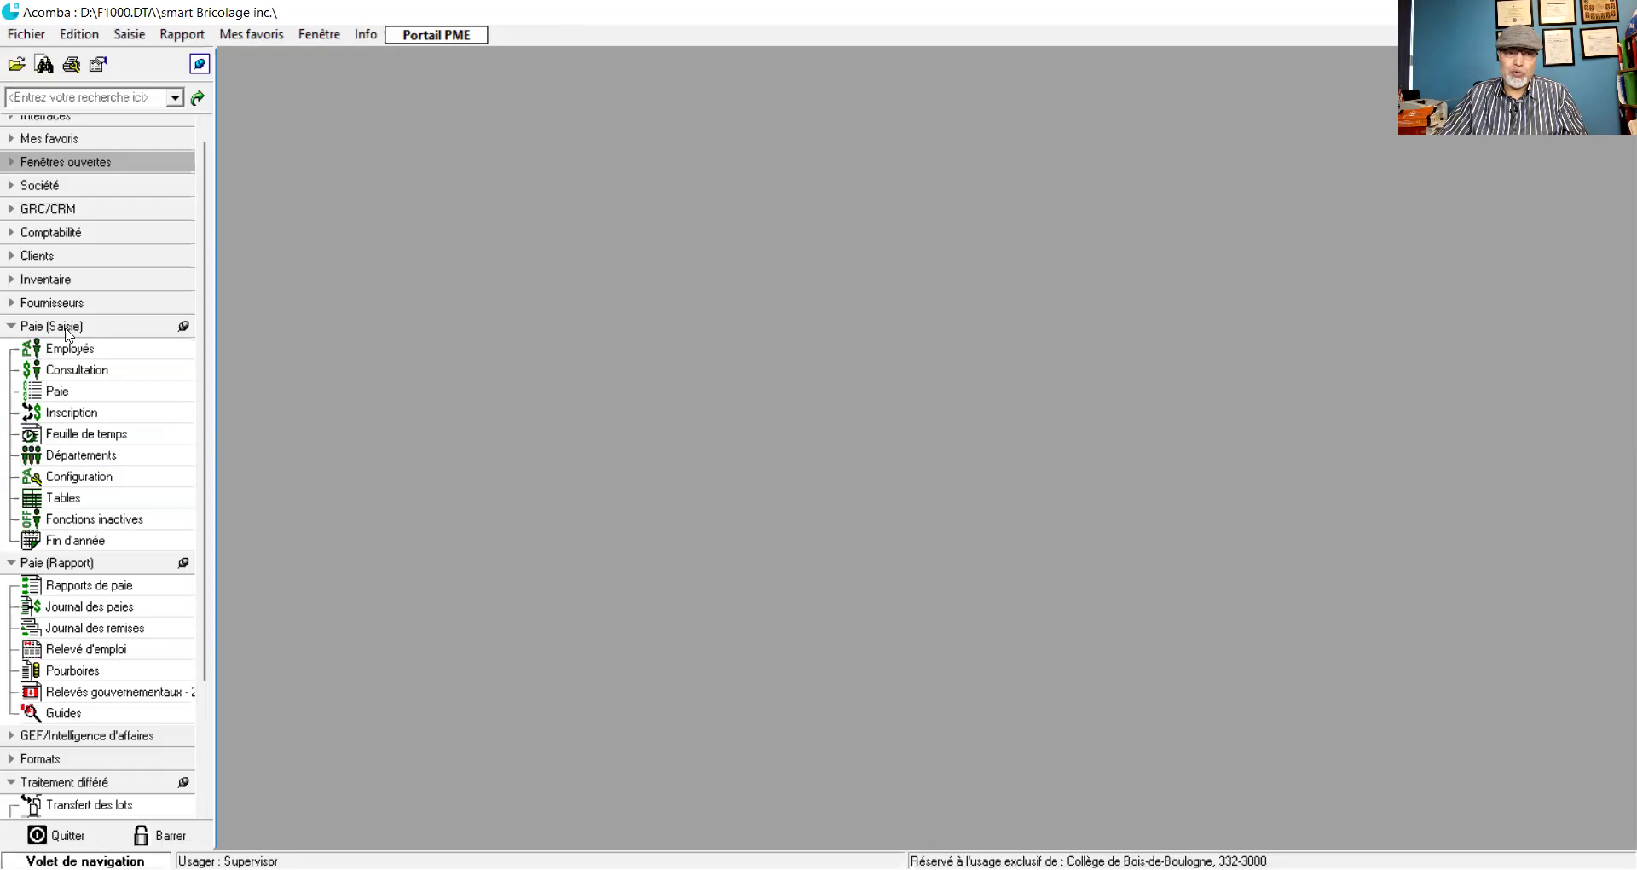
left_click(72, 462)
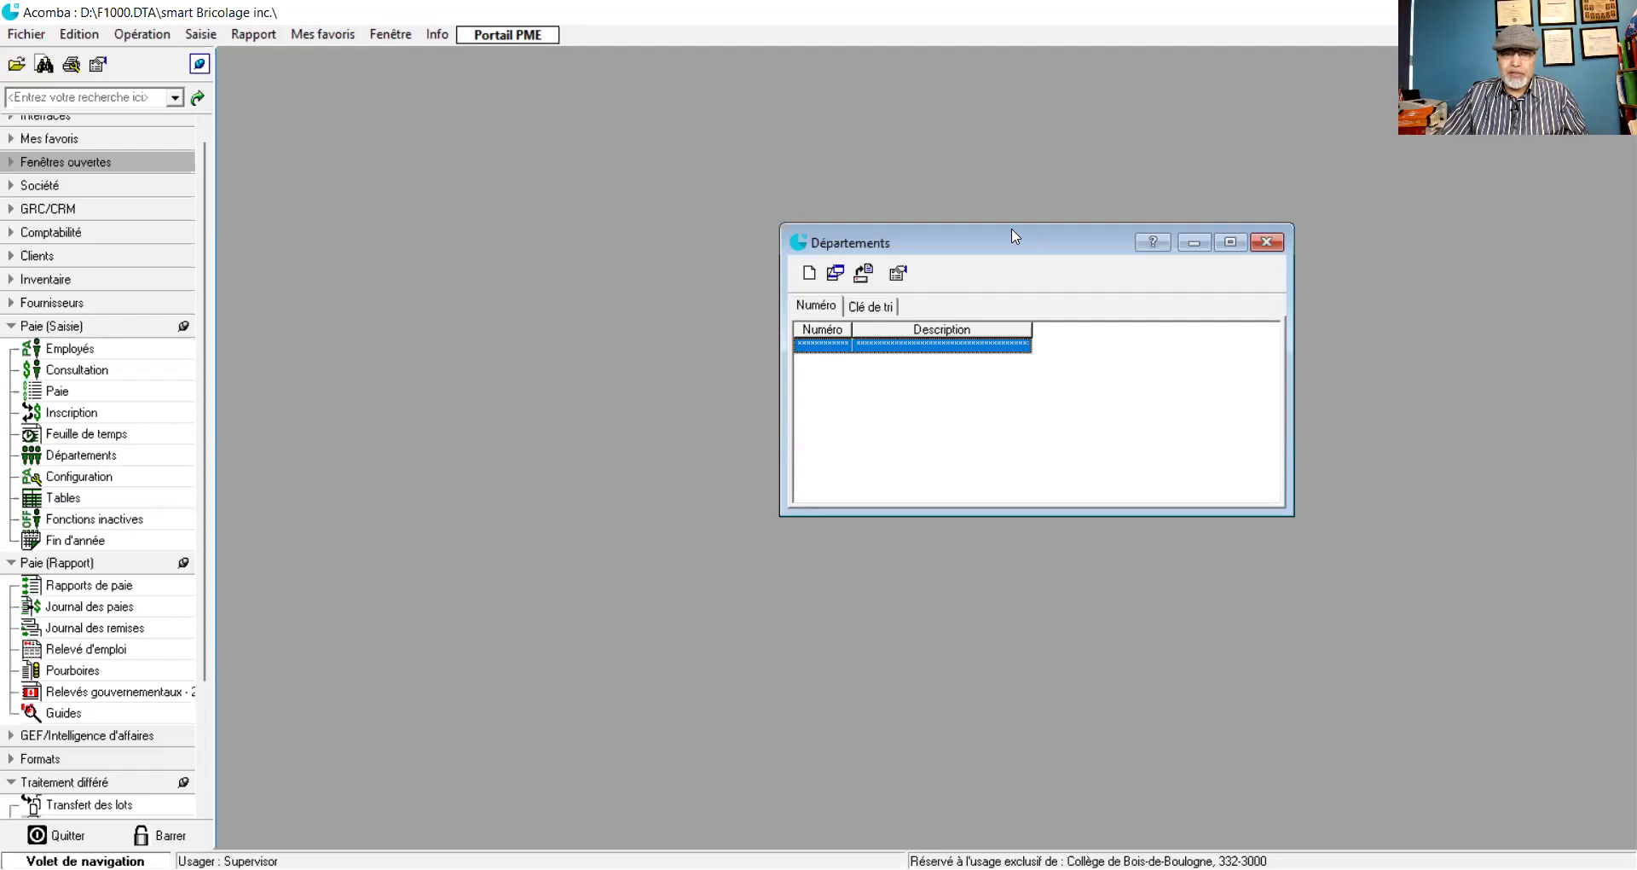
left_click_drag(1012, 237, 583, 111)
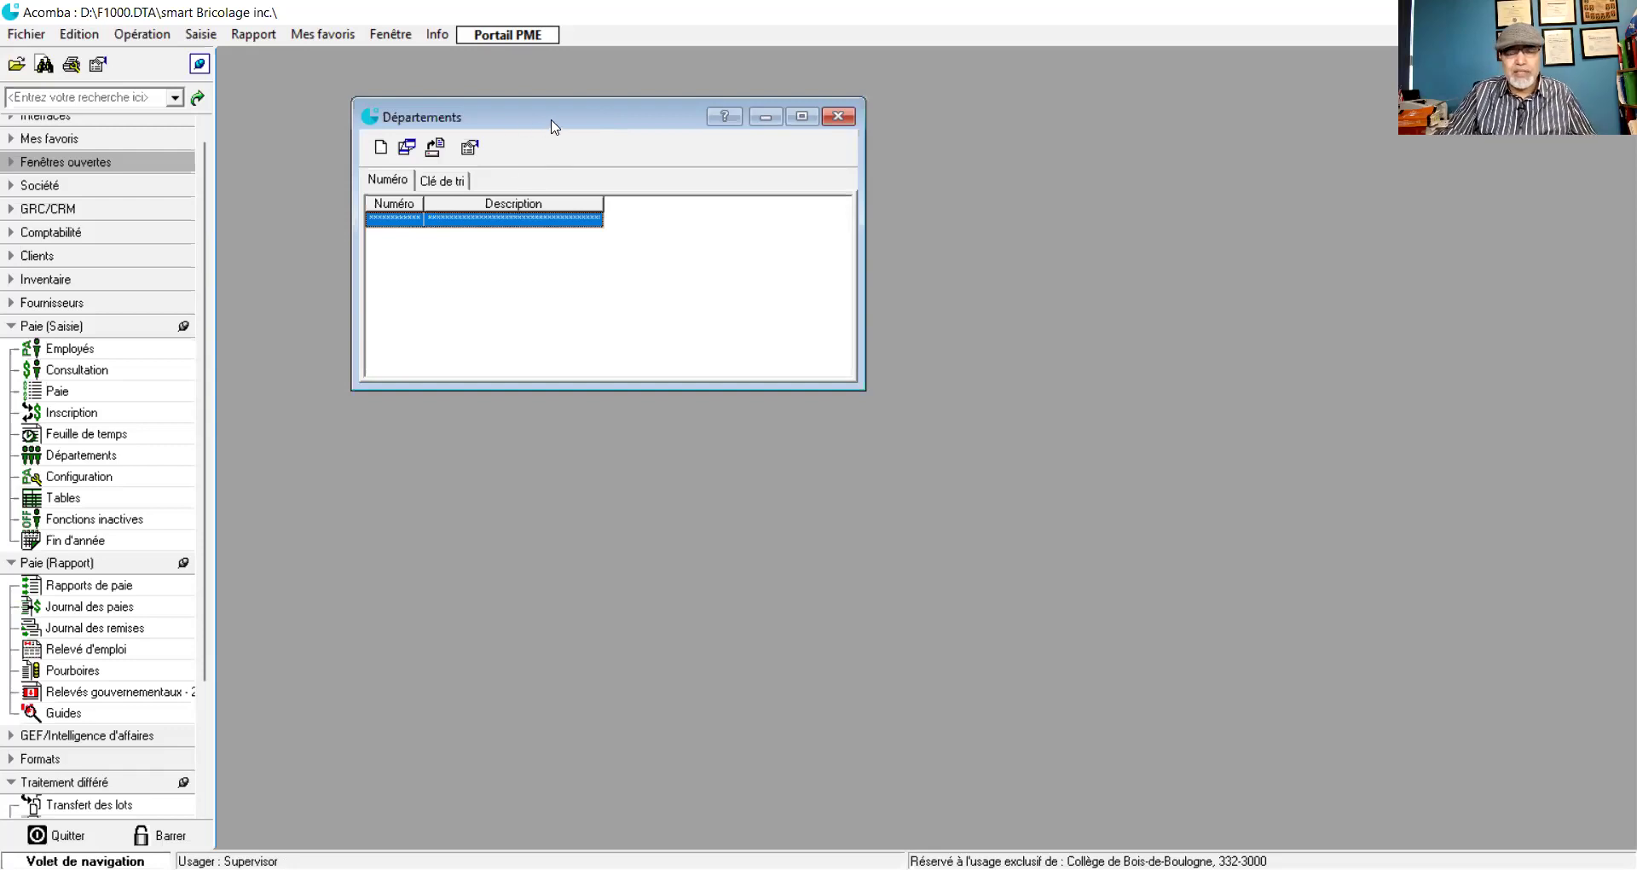
left_click_drag(554, 126, 588, 102)
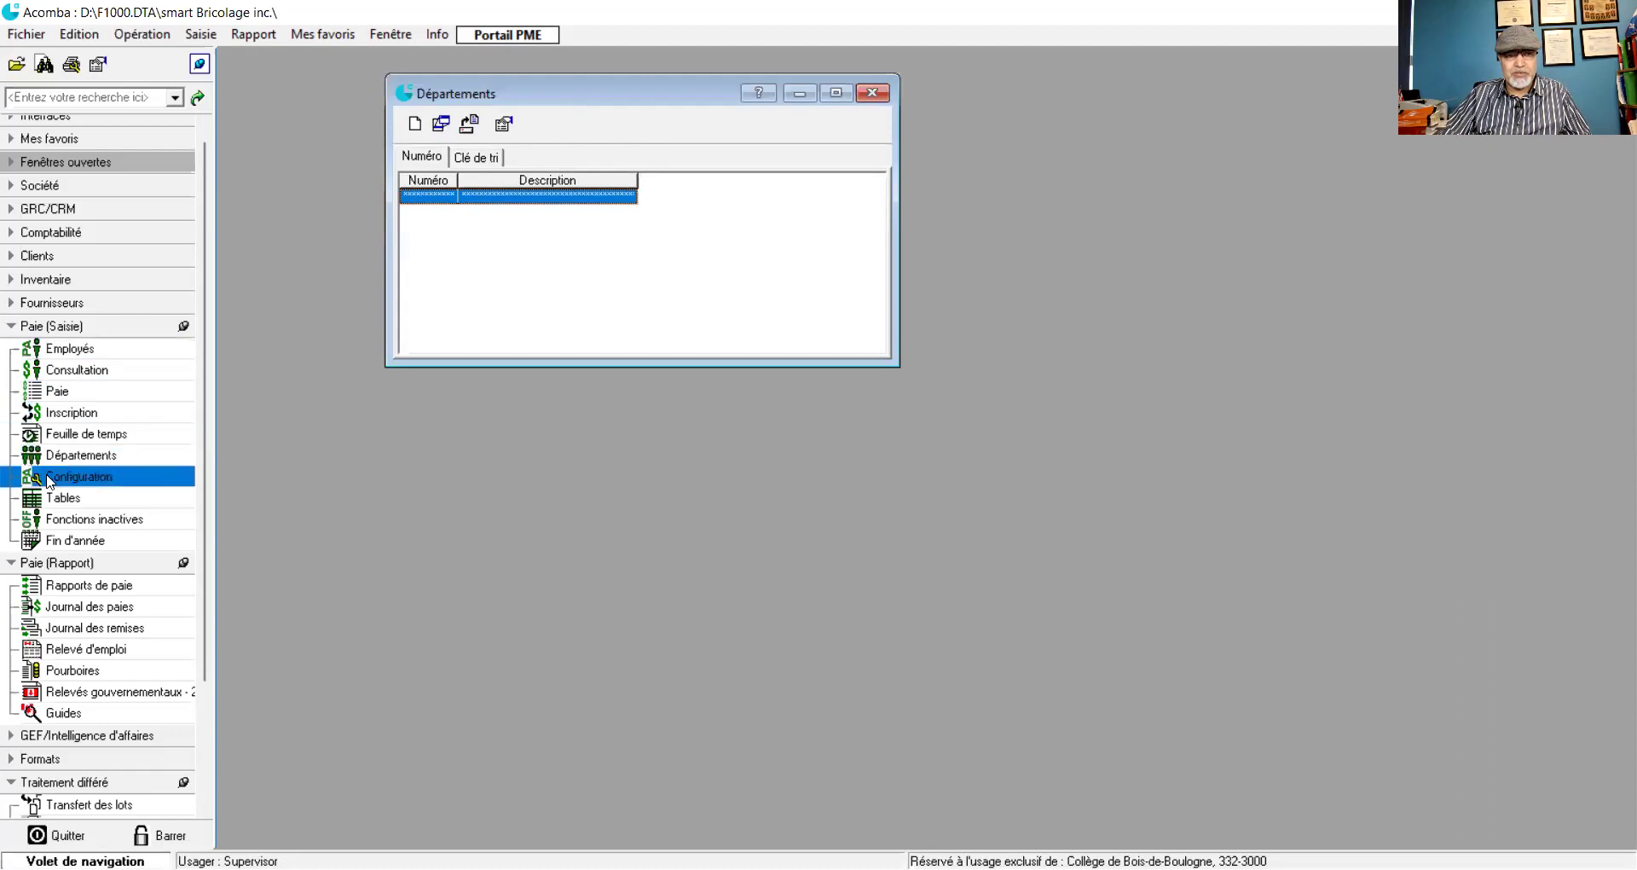
left_click(414, 125)
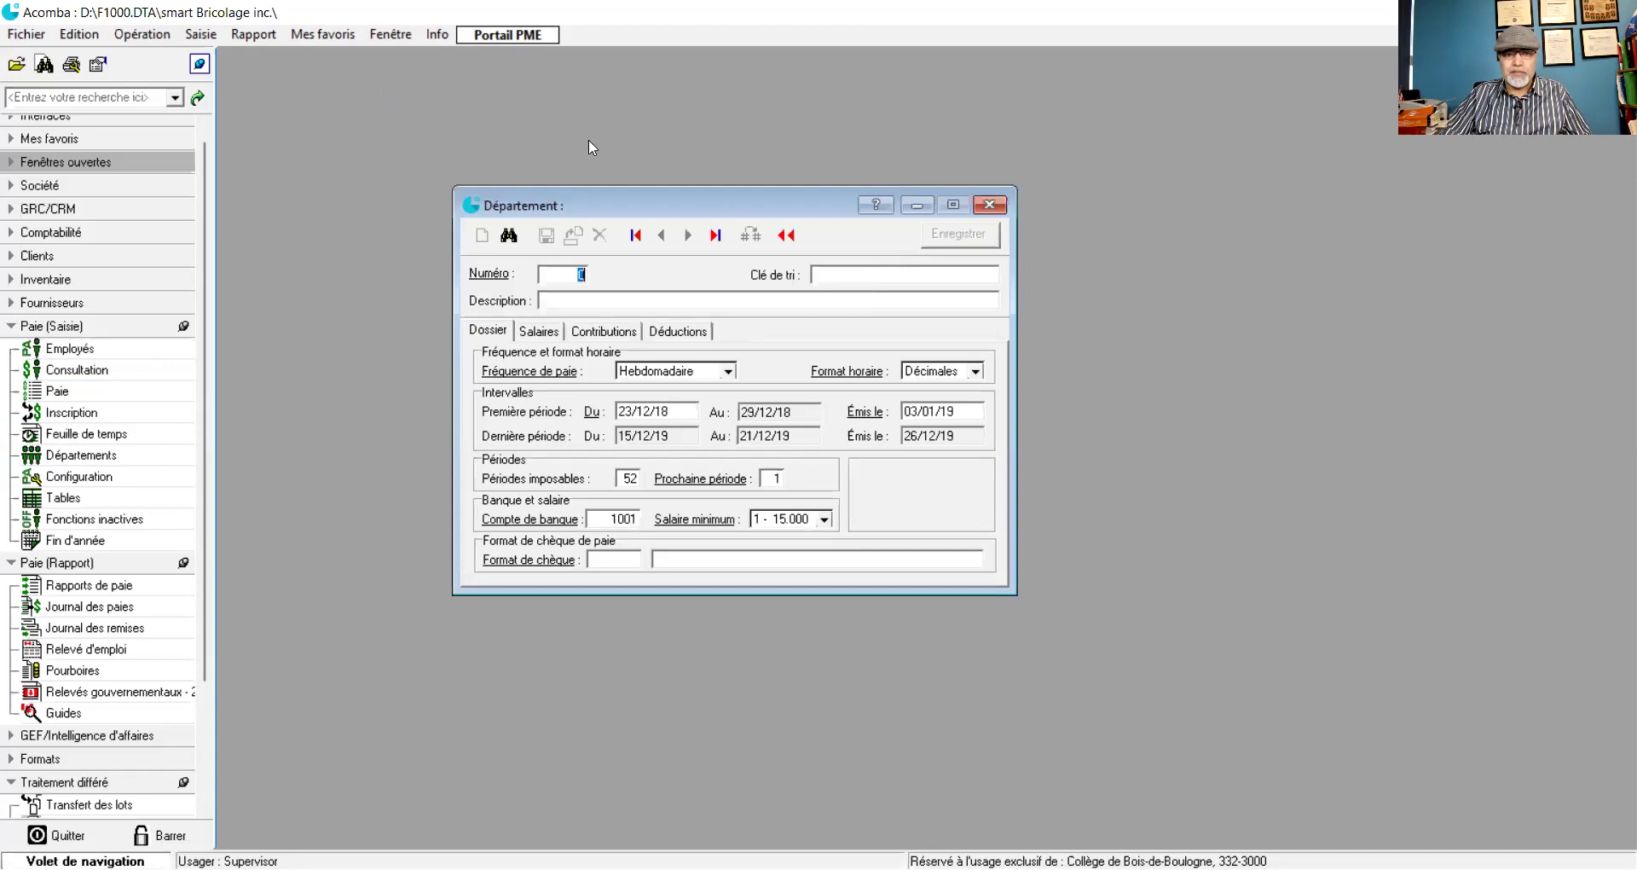
left_click_drag(718, 205, 588, 149)
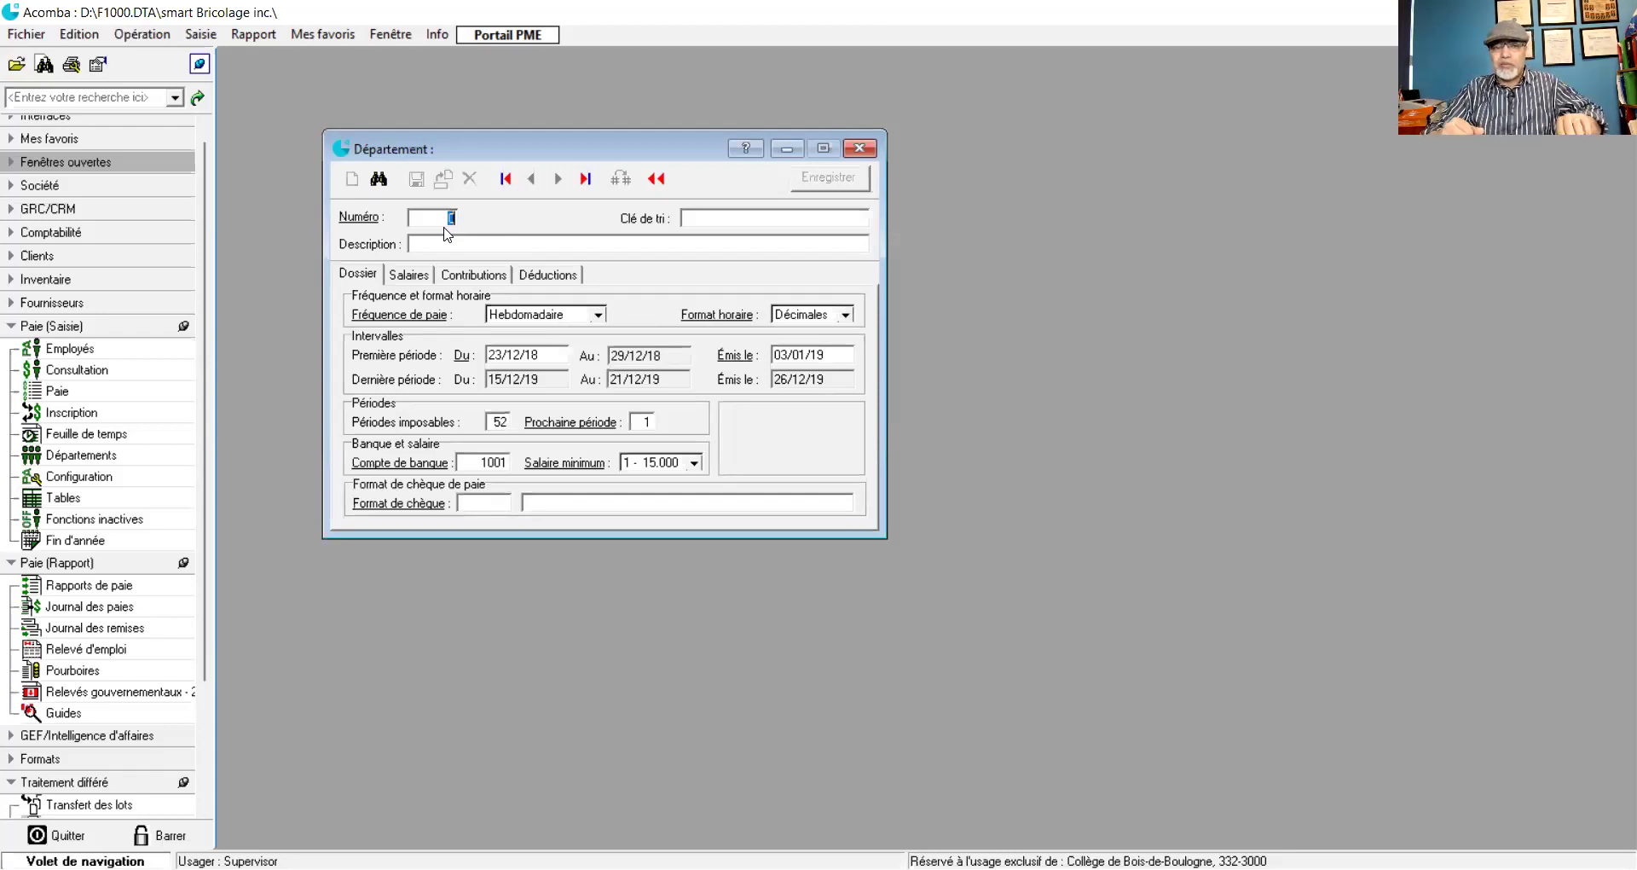
type("1")
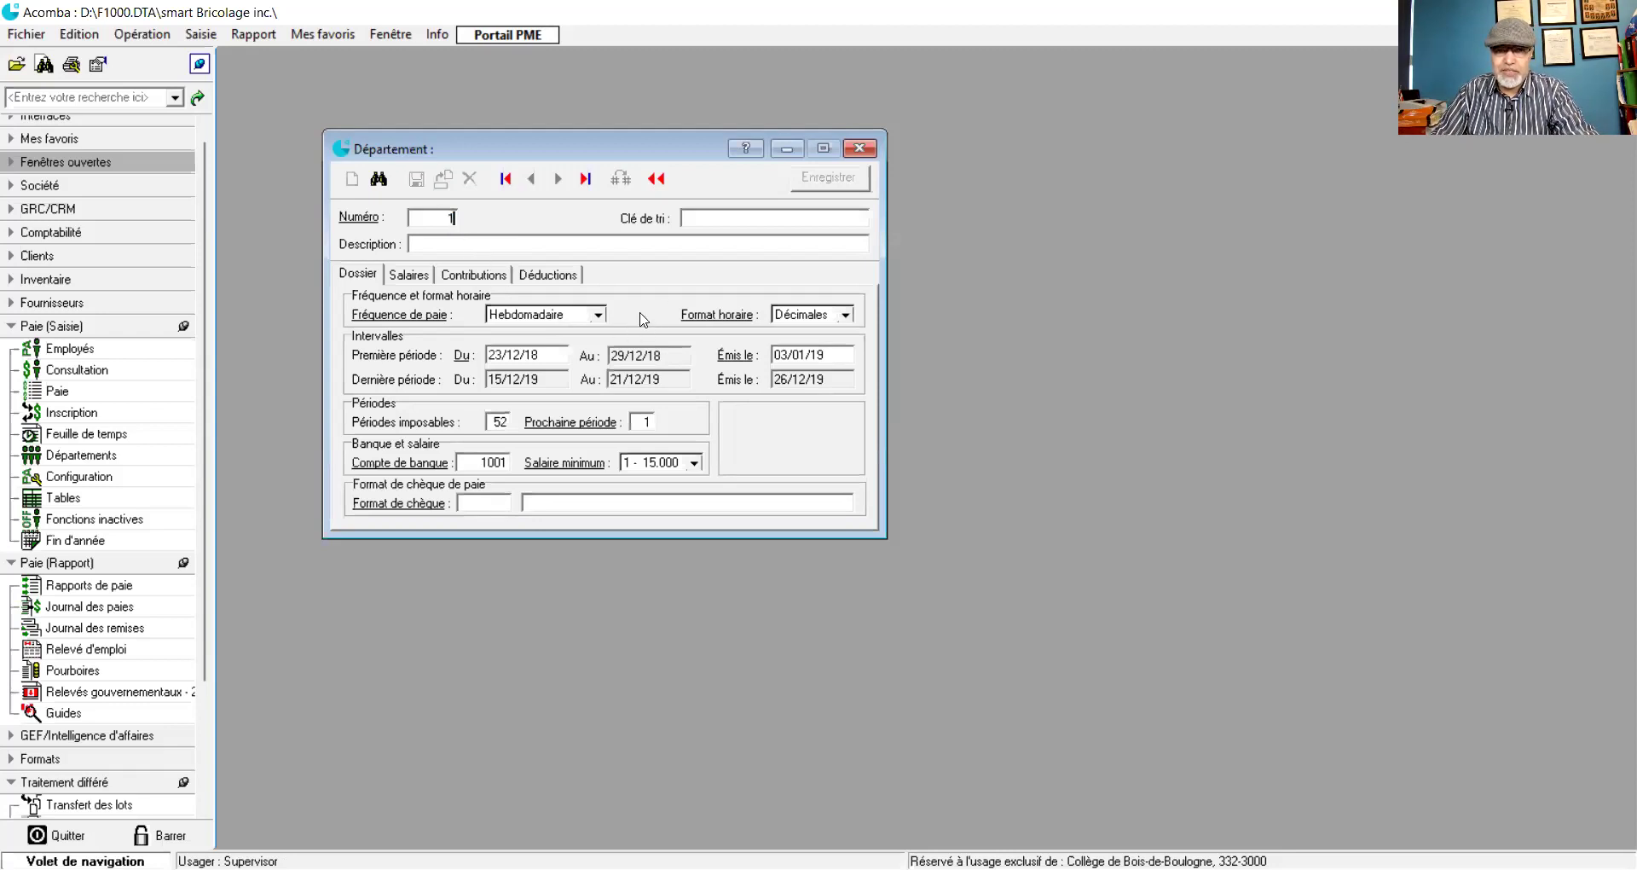
key("Tab")
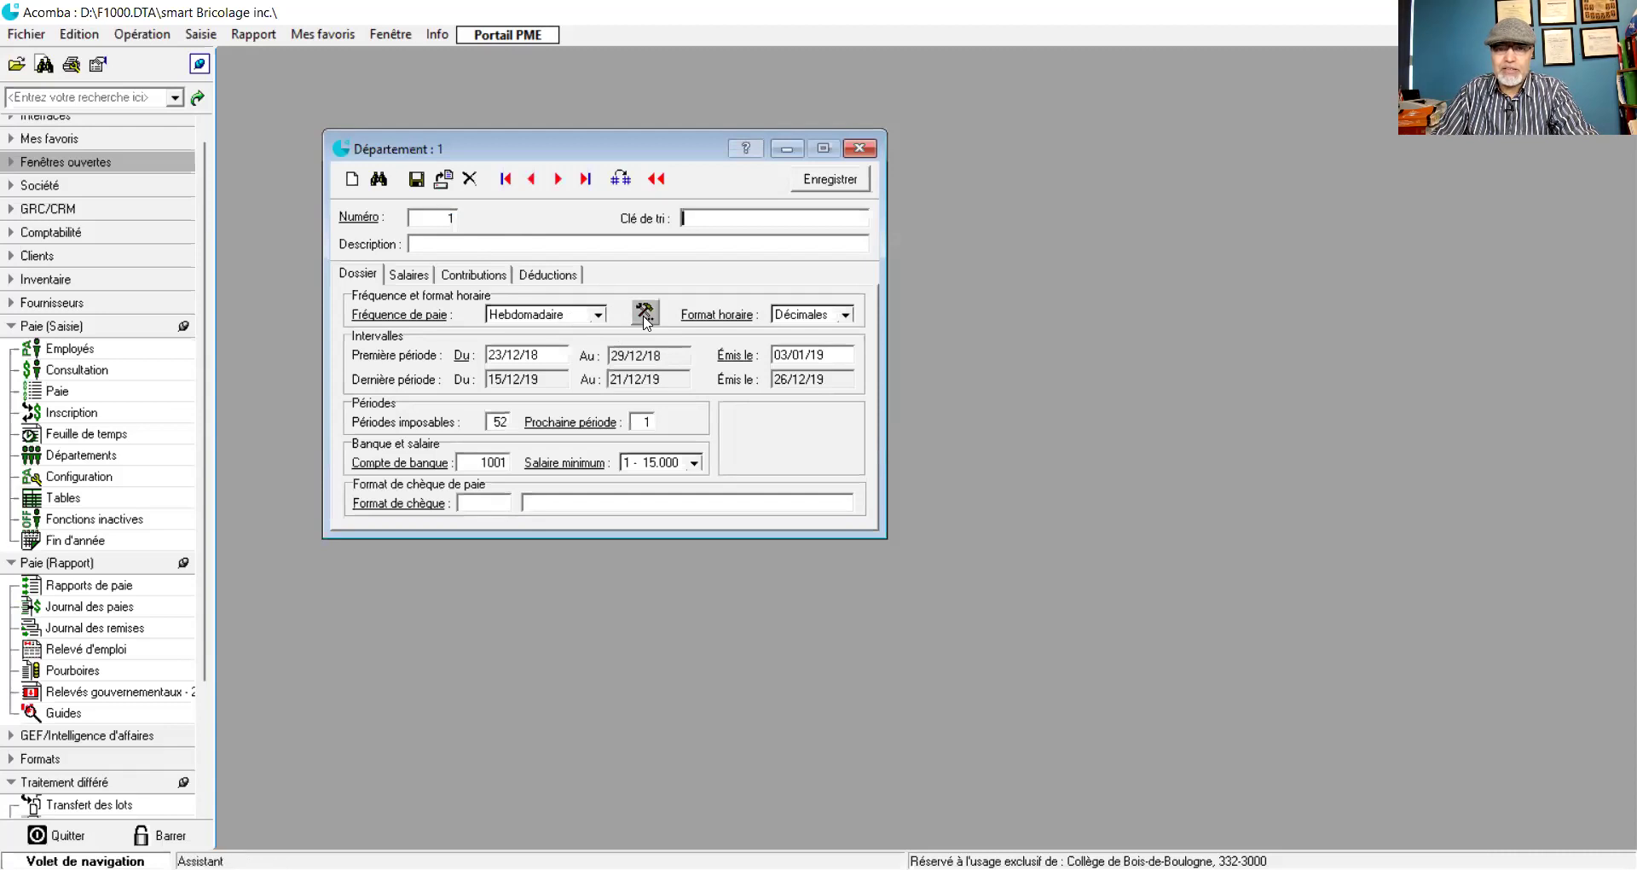
left_click(861, 150)
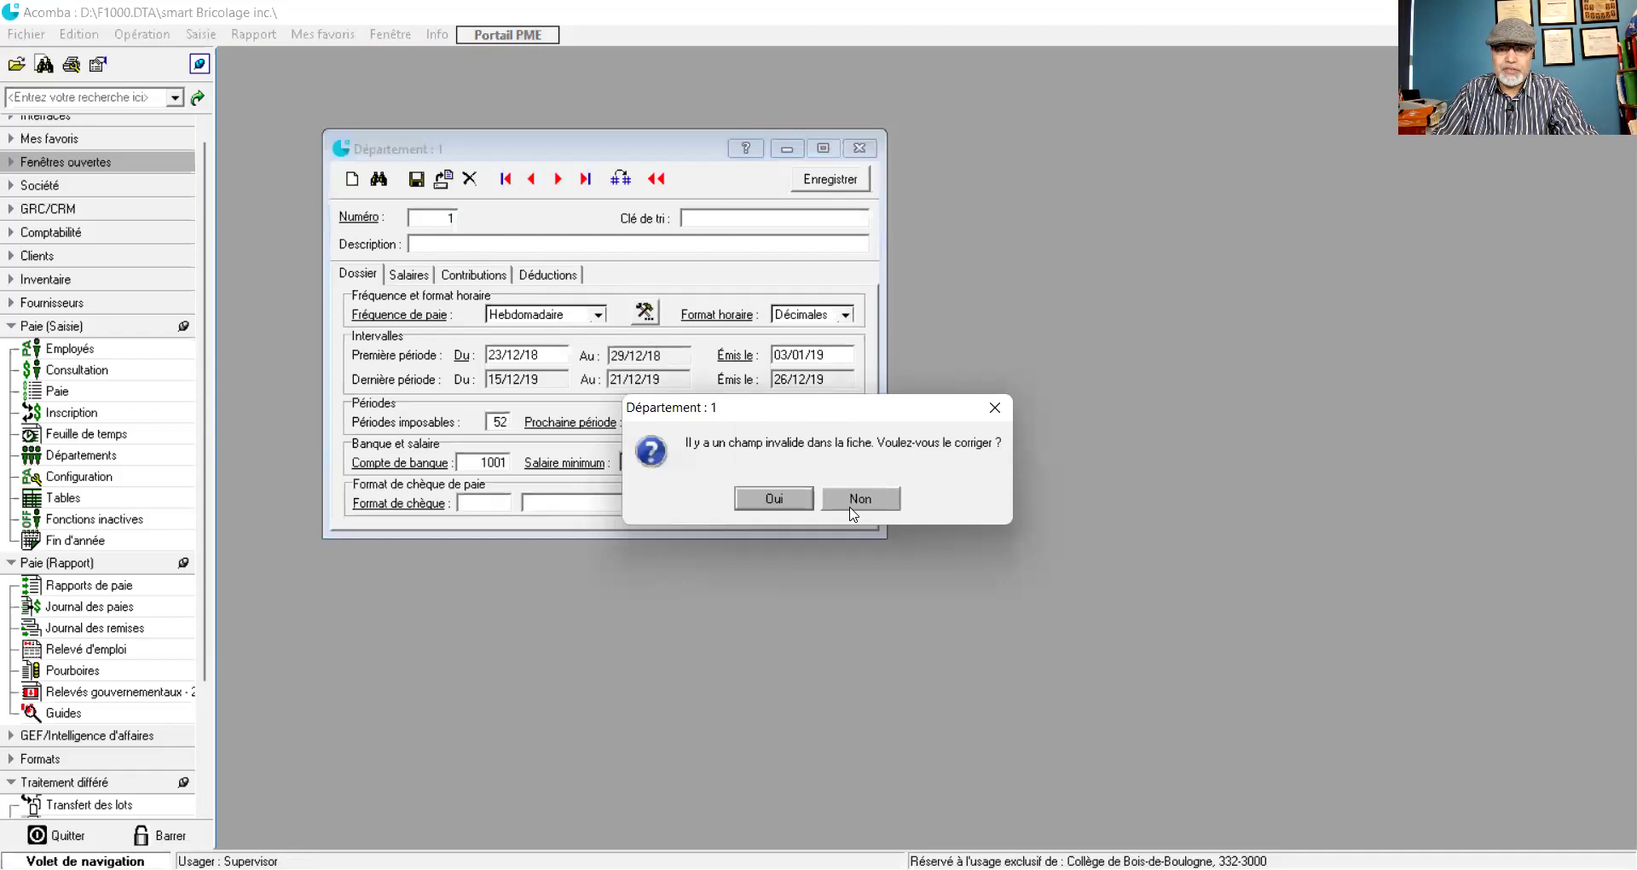
left_click(855, 510)
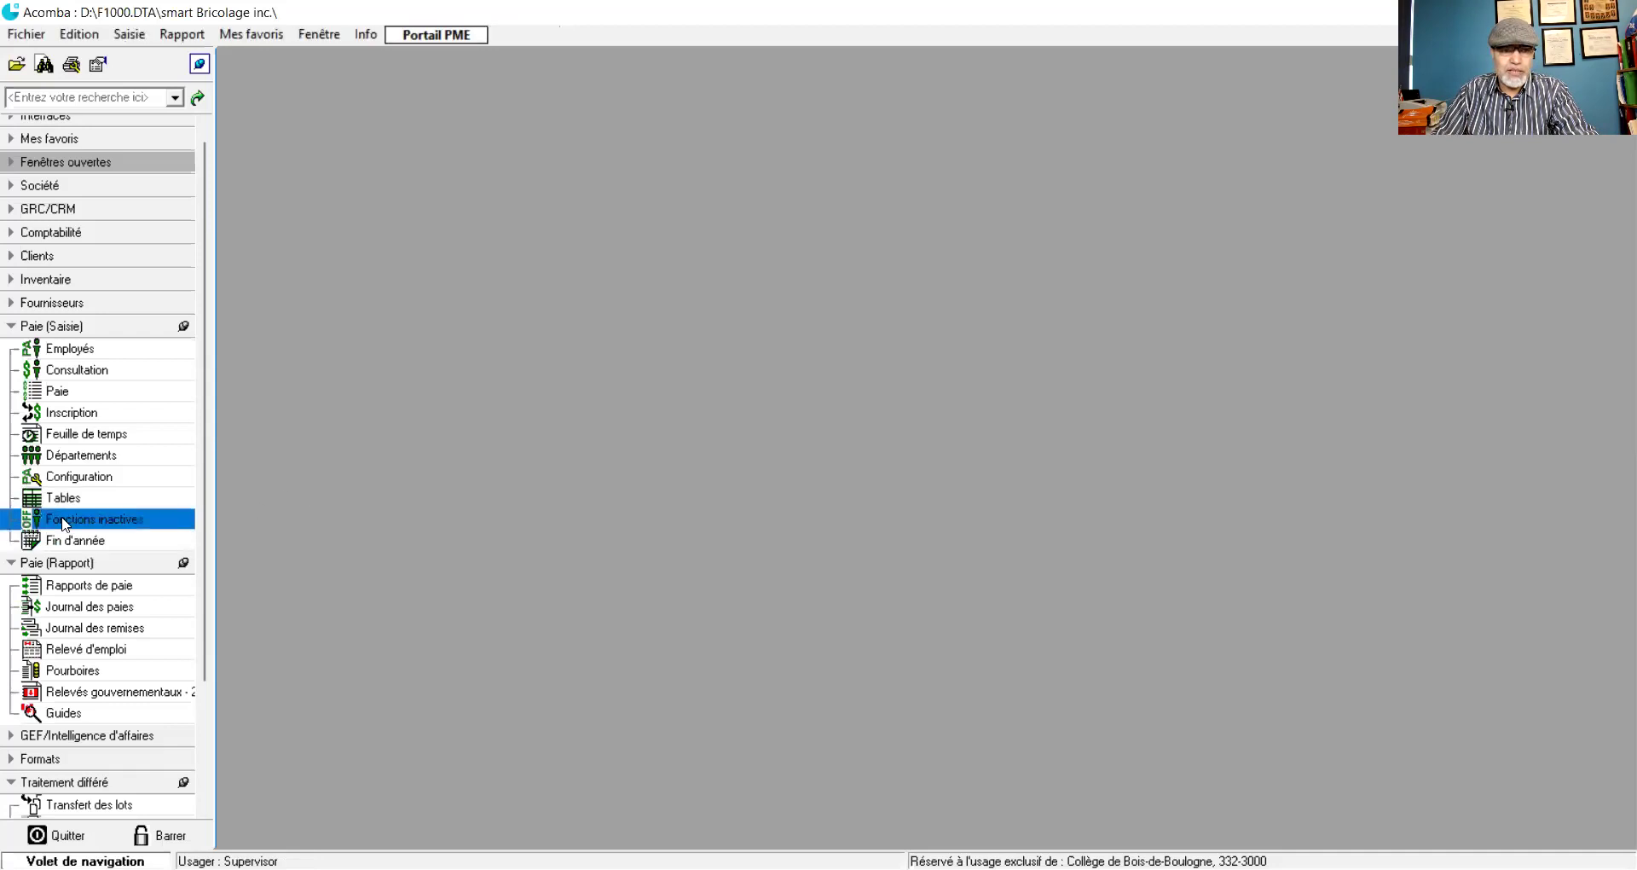
- Start a new record in Départements and enlarge its form
left_click(75, 456)
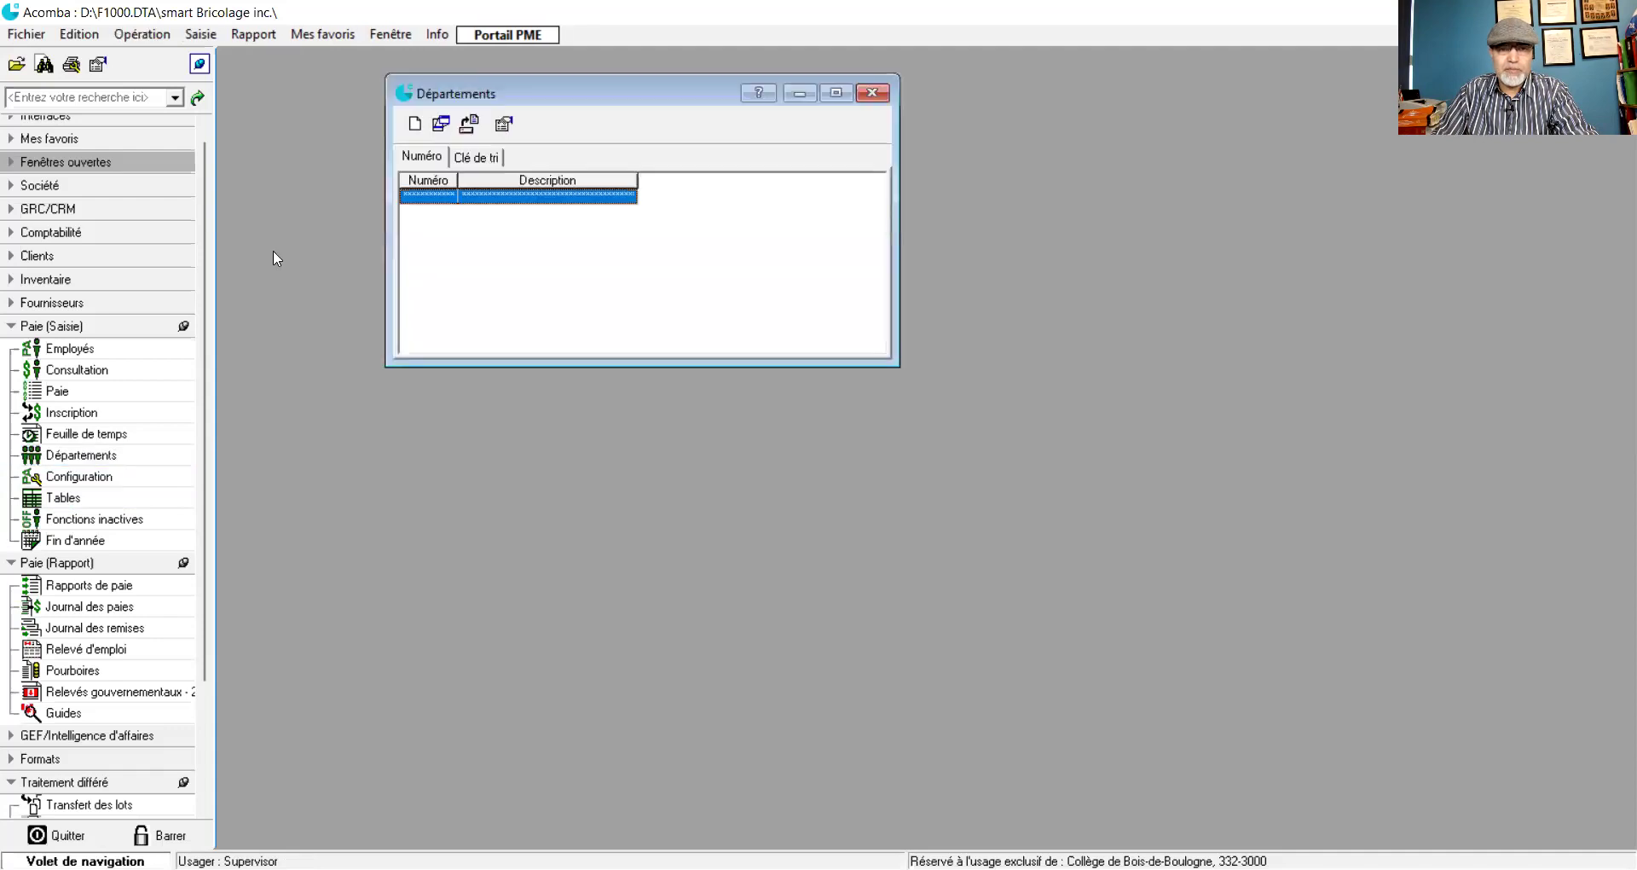
left_click(415, 124)
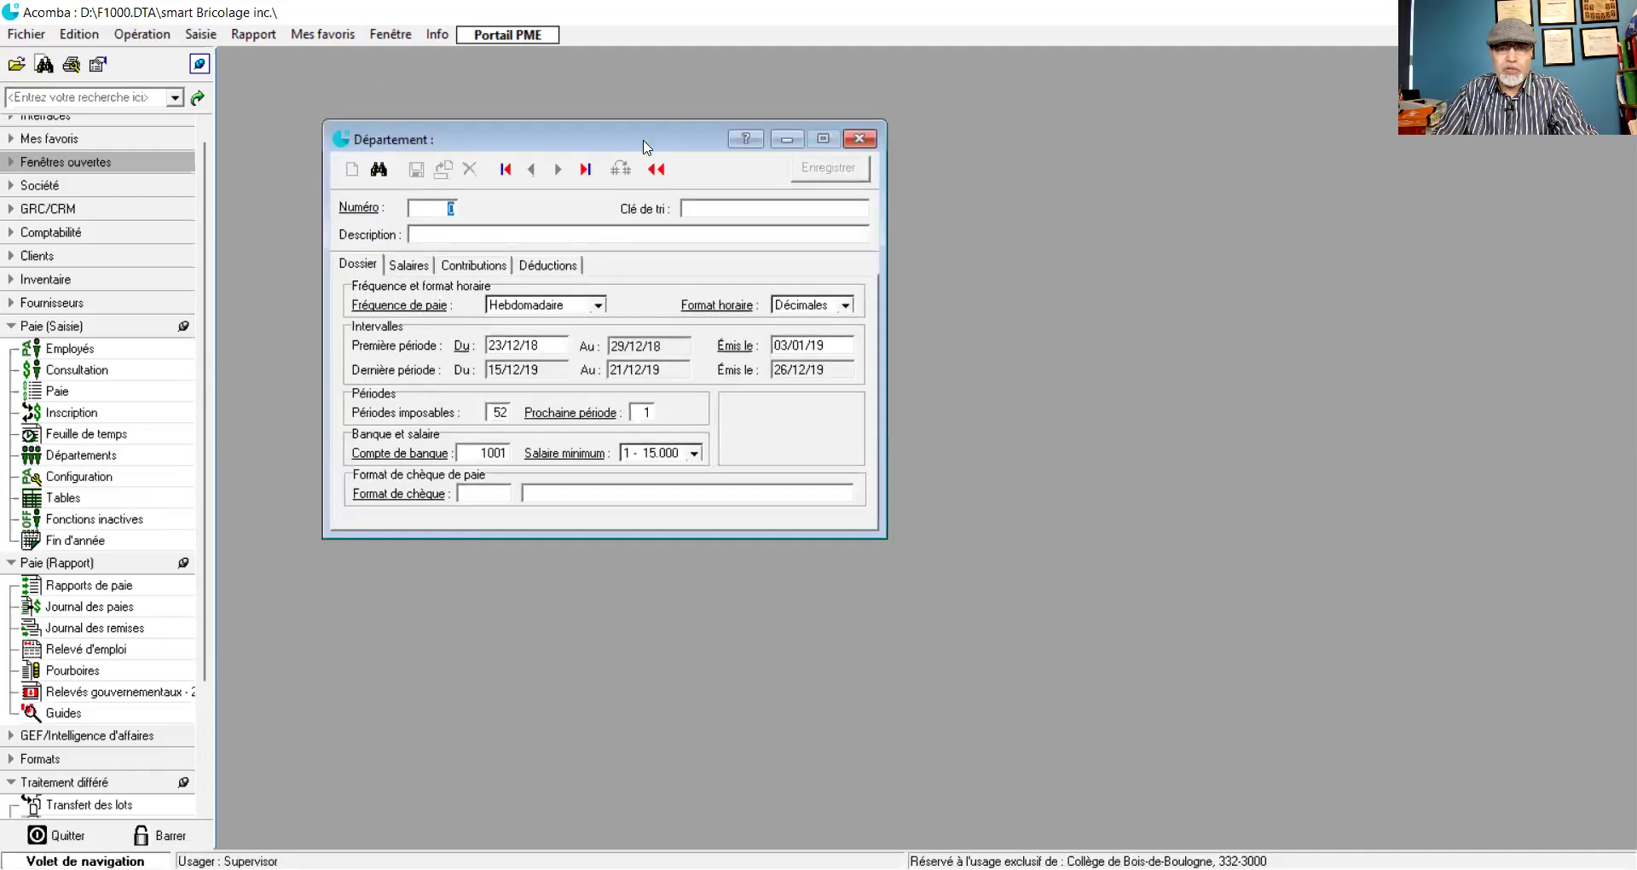
left_click_drag(638, 147, 702, 172)
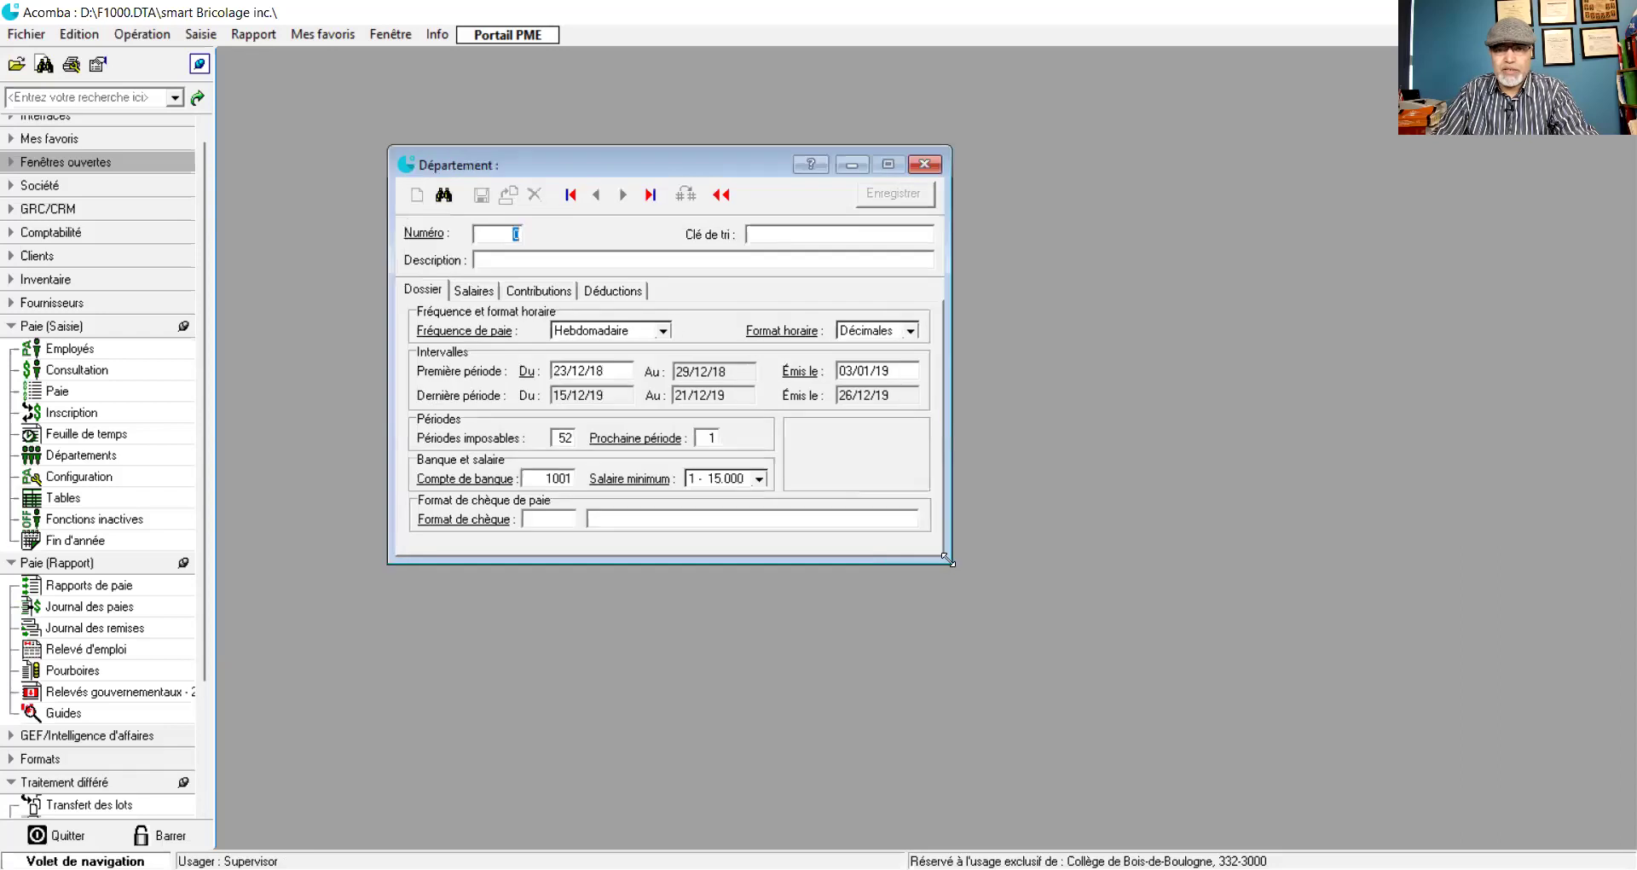
left_click_drag(948, 559, 949, 730)
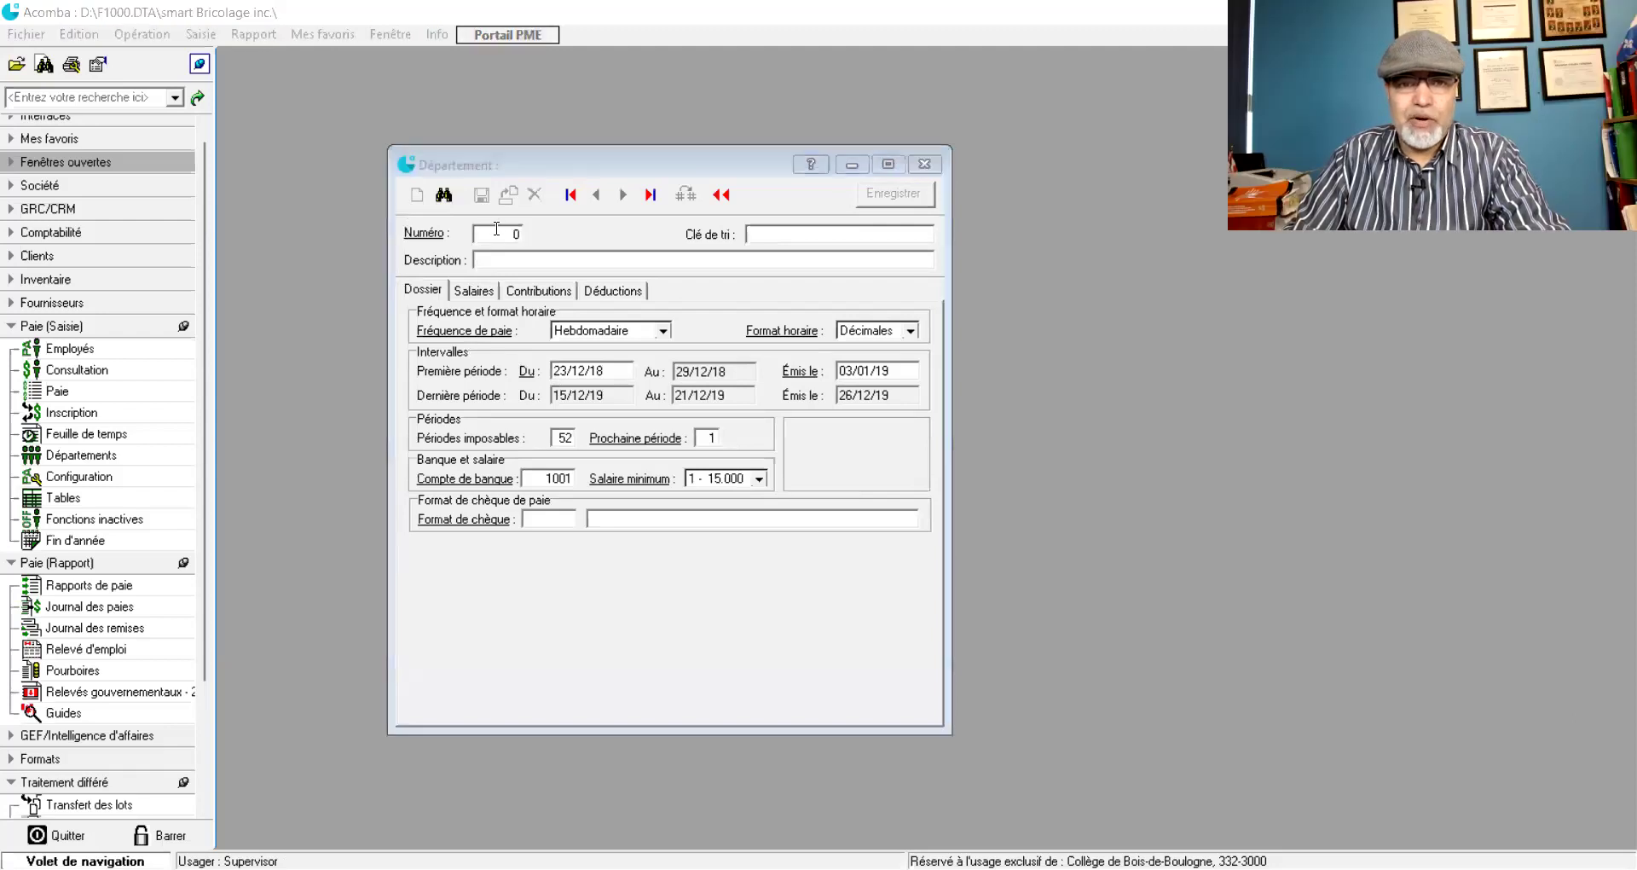
- Enter department number 1 with 'Administration' as both sort key and description
left_click(558, 244)
type("1")
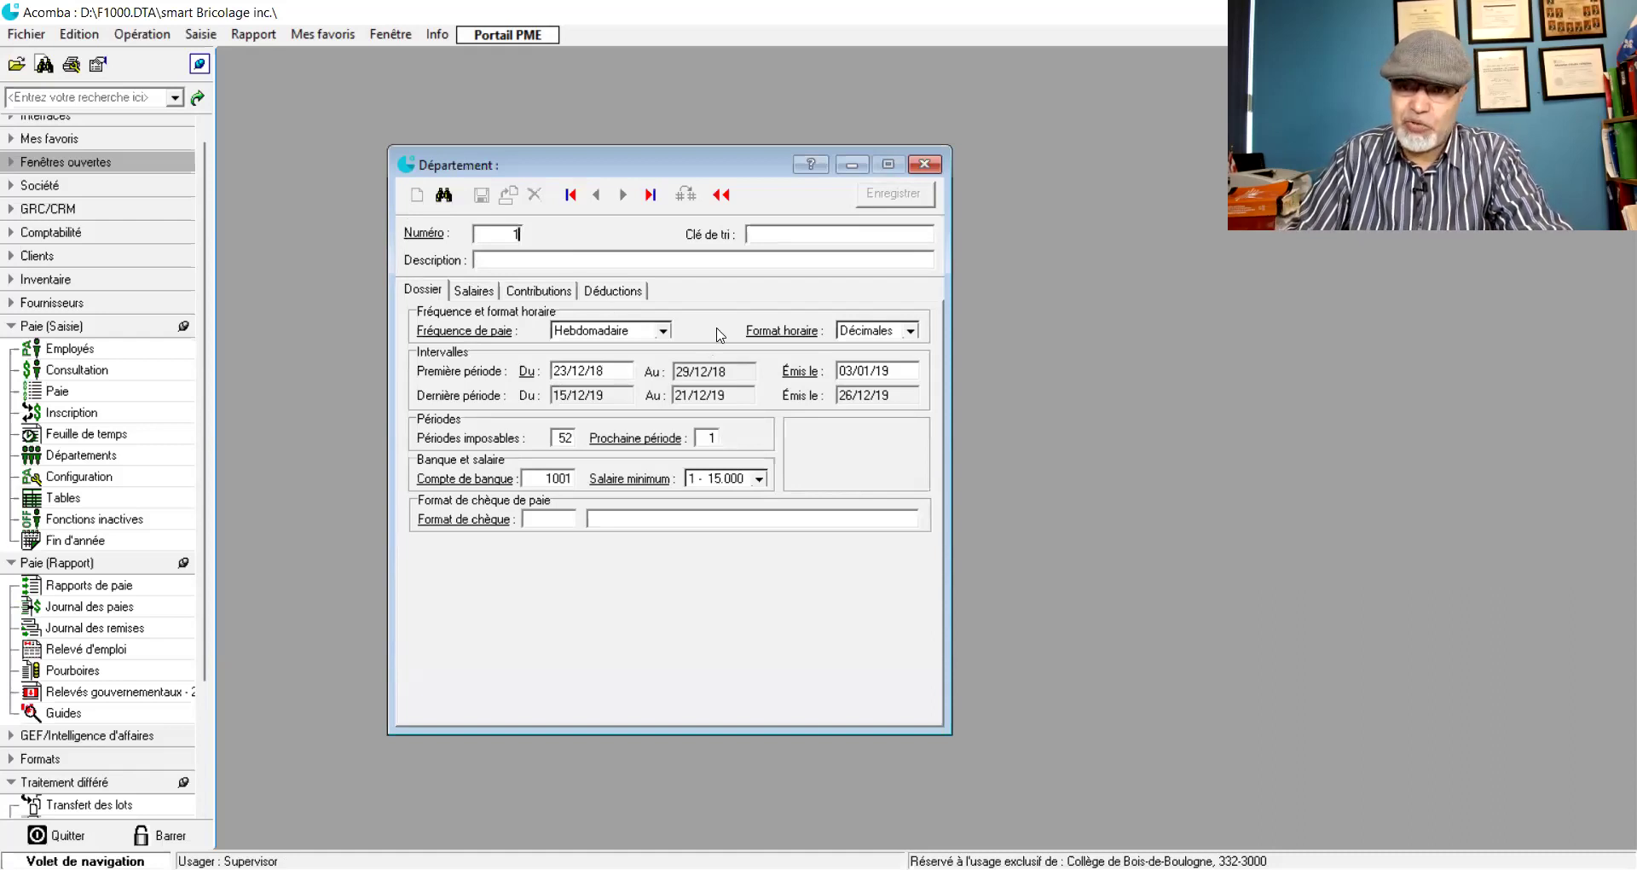
key("Tab")
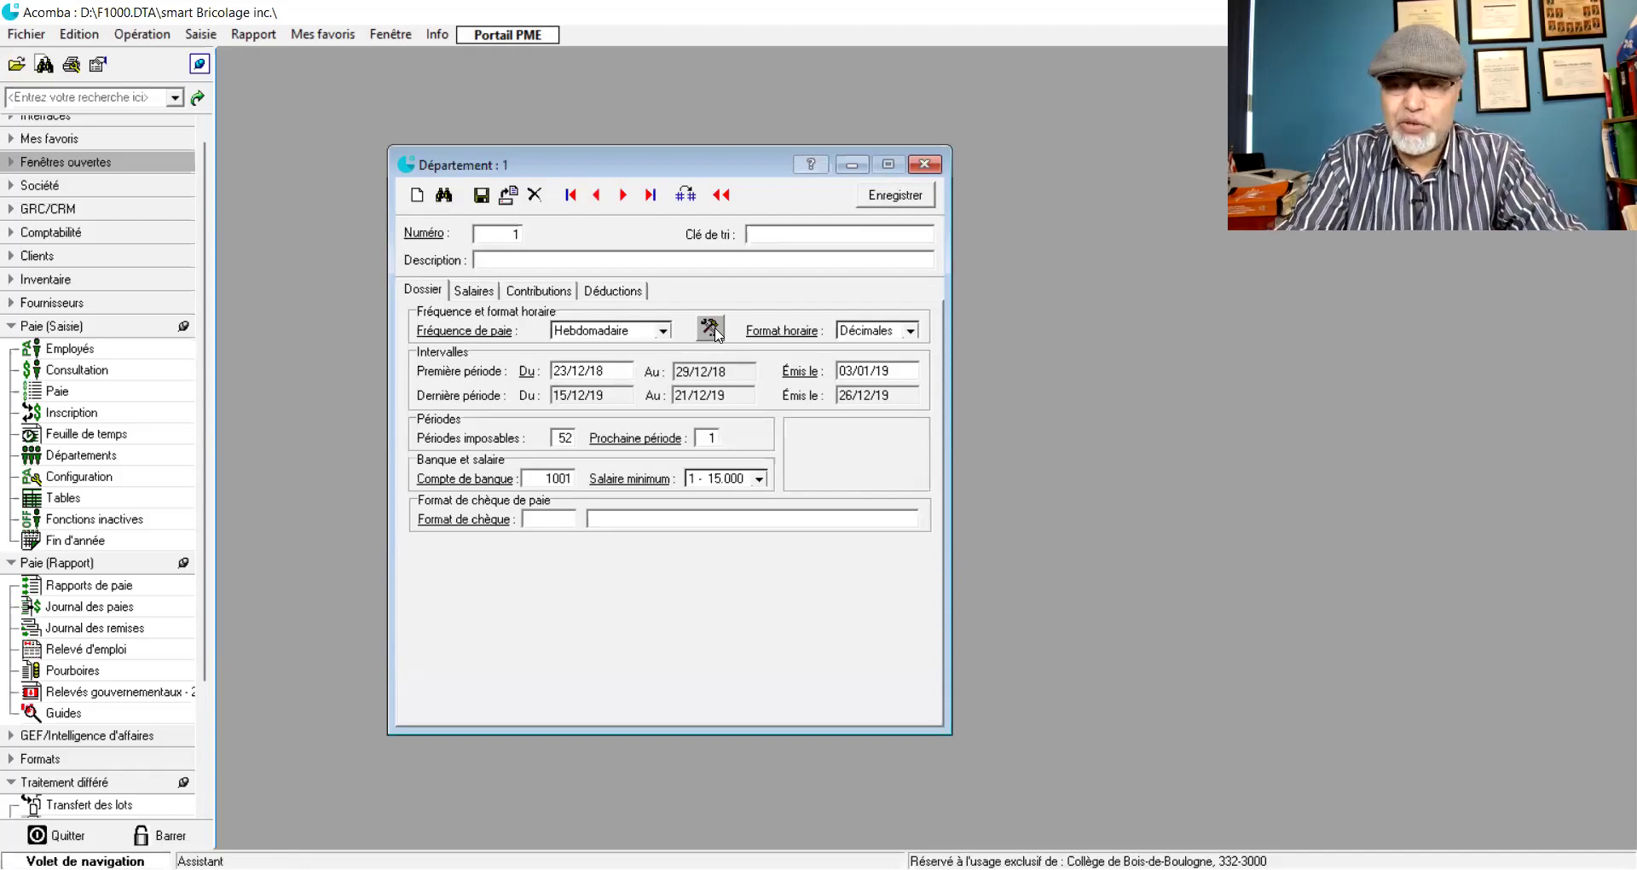
type("Administ")
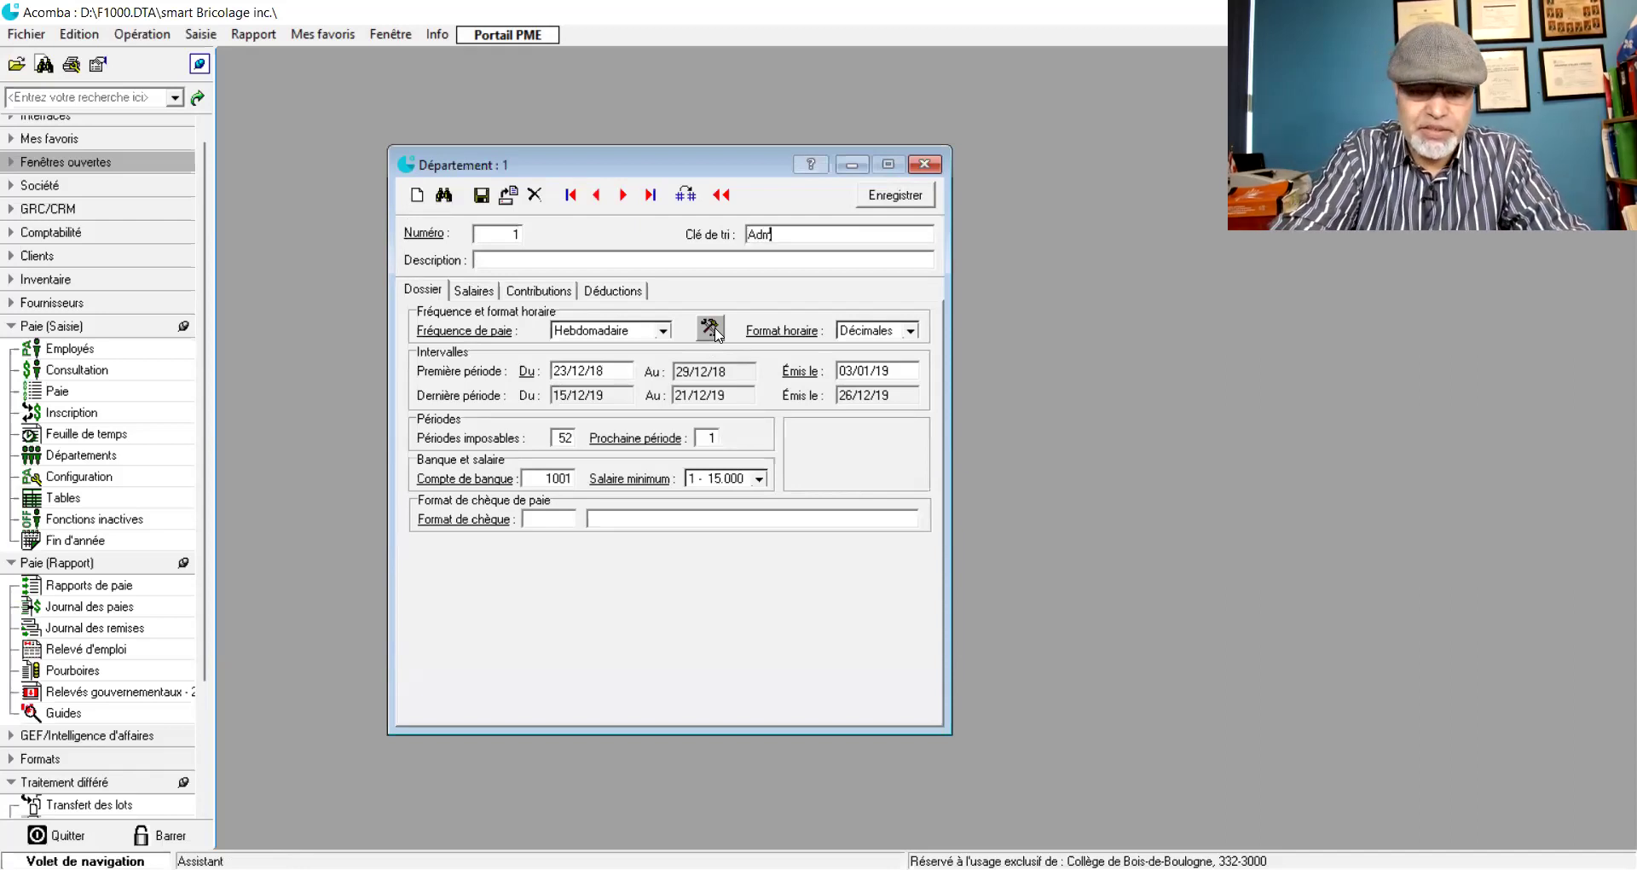
type("ion")
key("Tab")
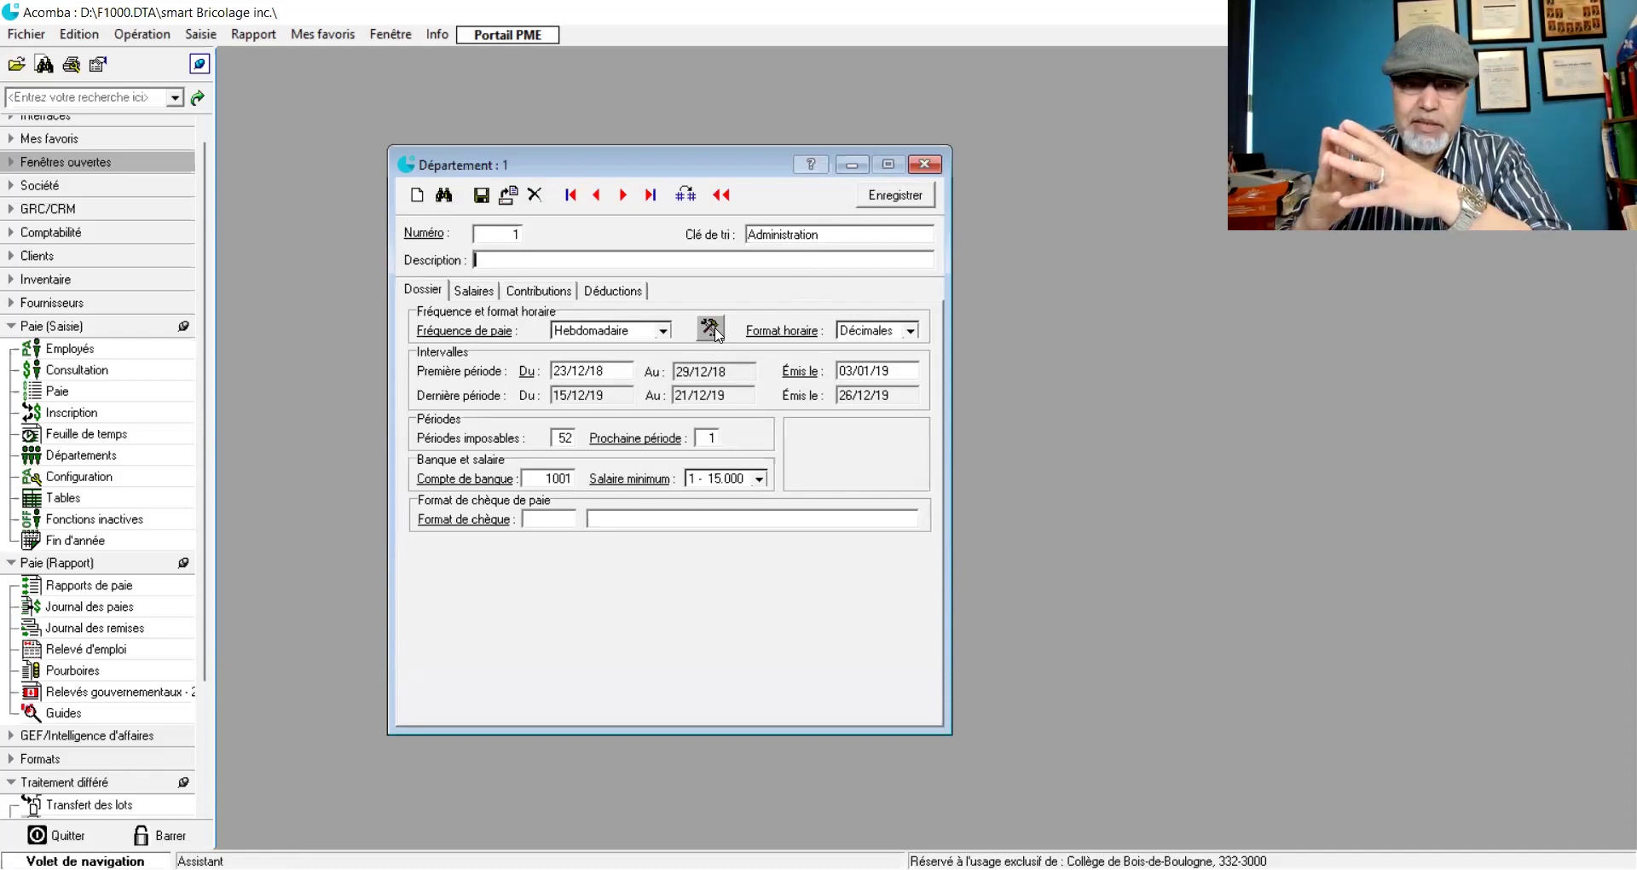
type("Ad")
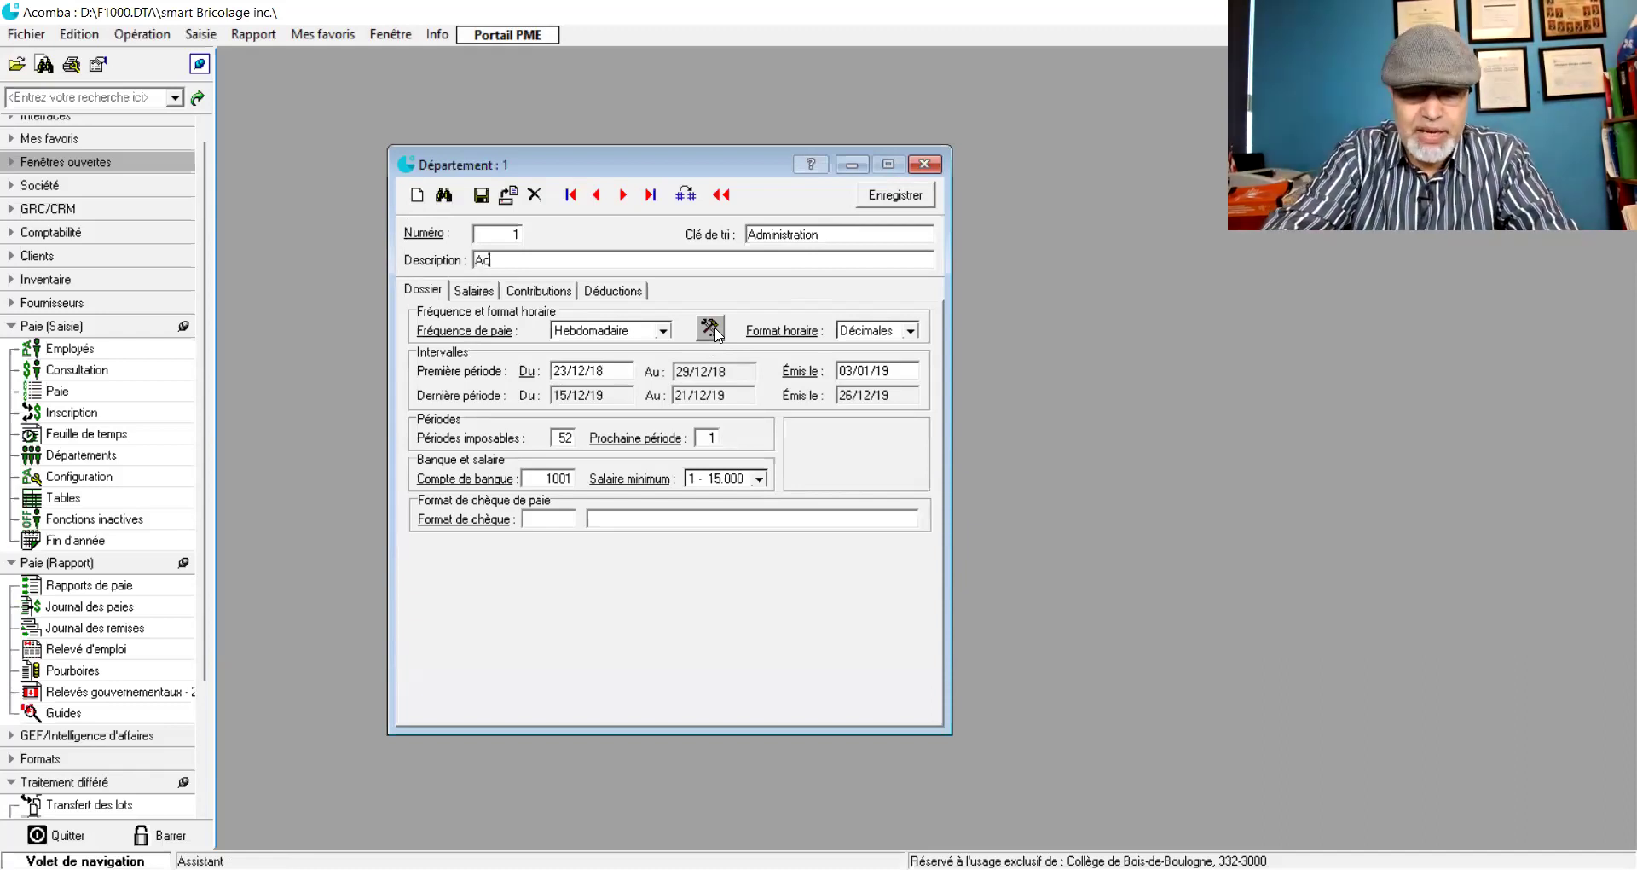
type("ministration")
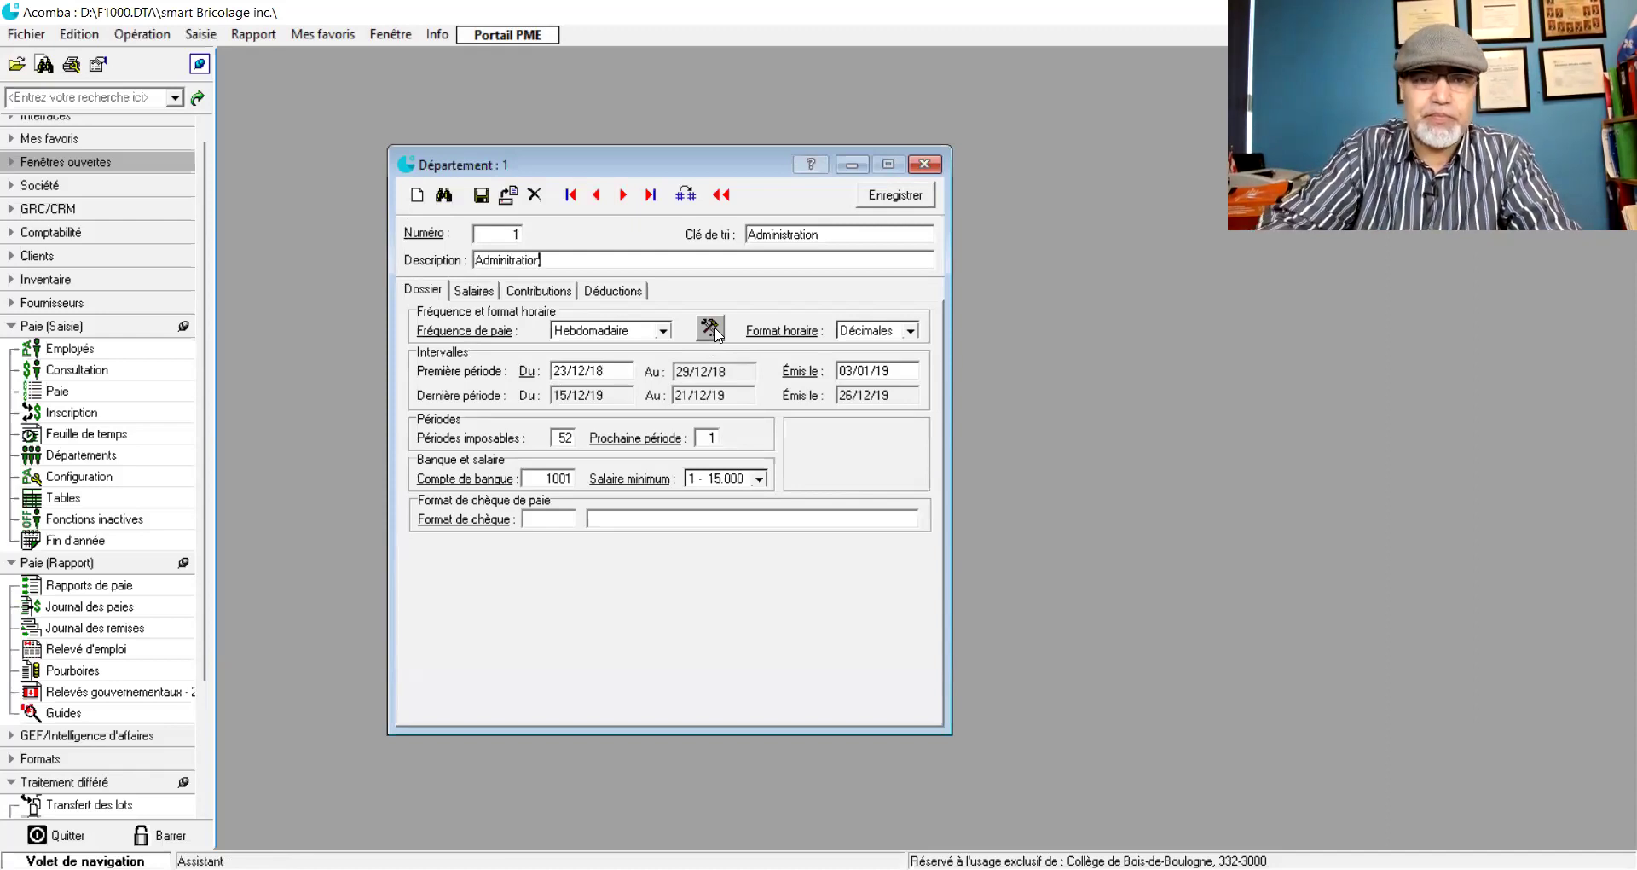
key("Tab")
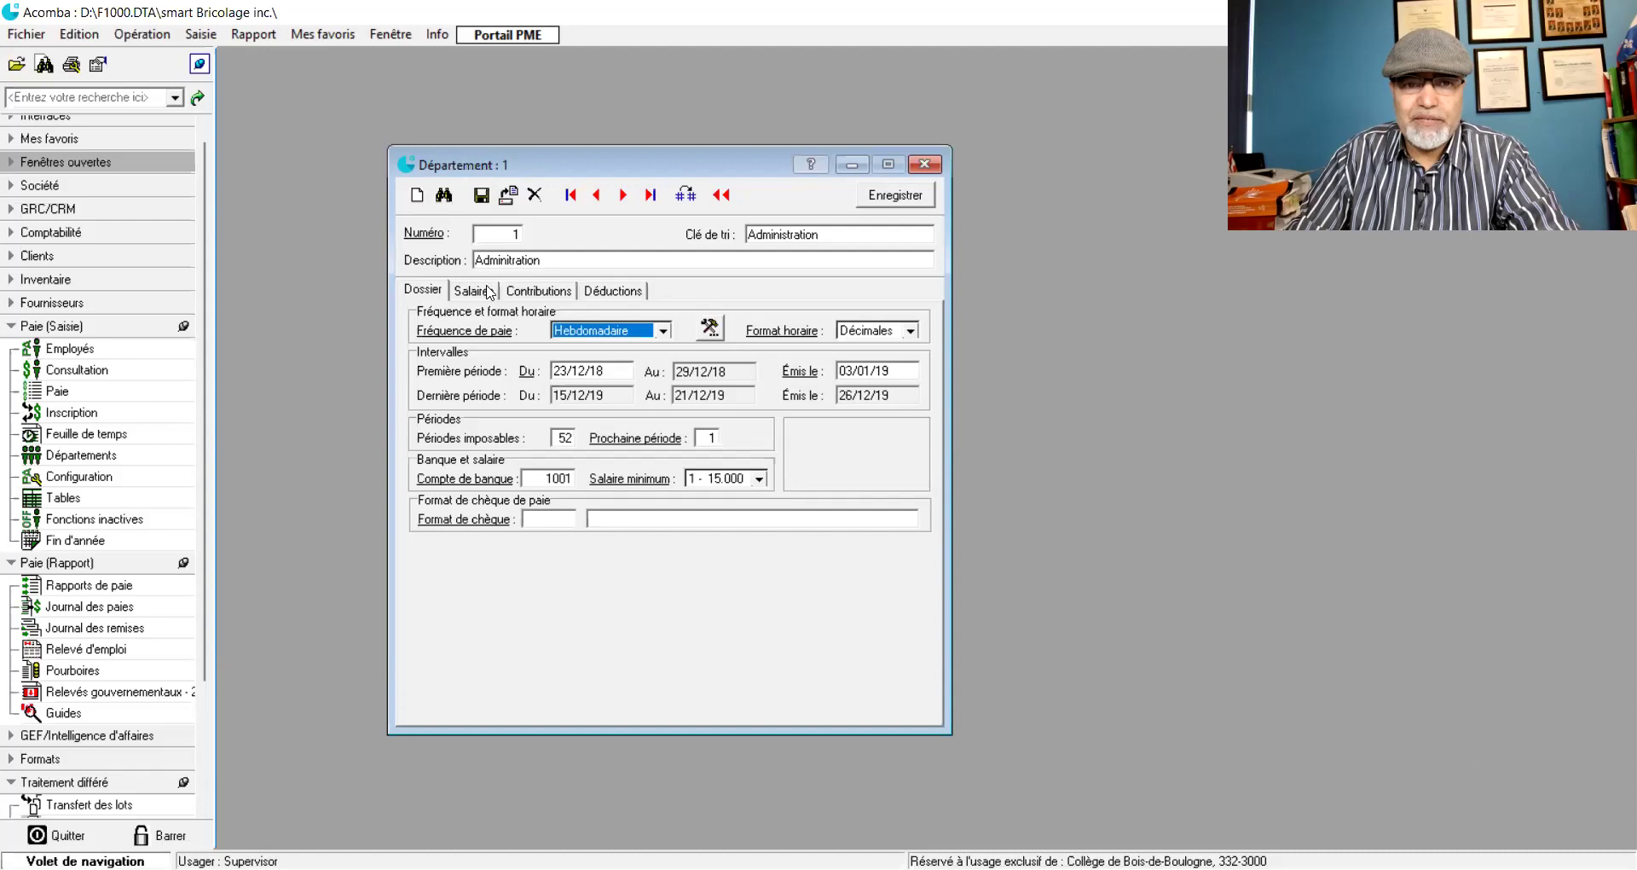
key("Tab")
key("Tab")
- Dismiss the missing issue-date error and launch the pay period Assistant beside Fréquence de paie
left_click(794, 500)
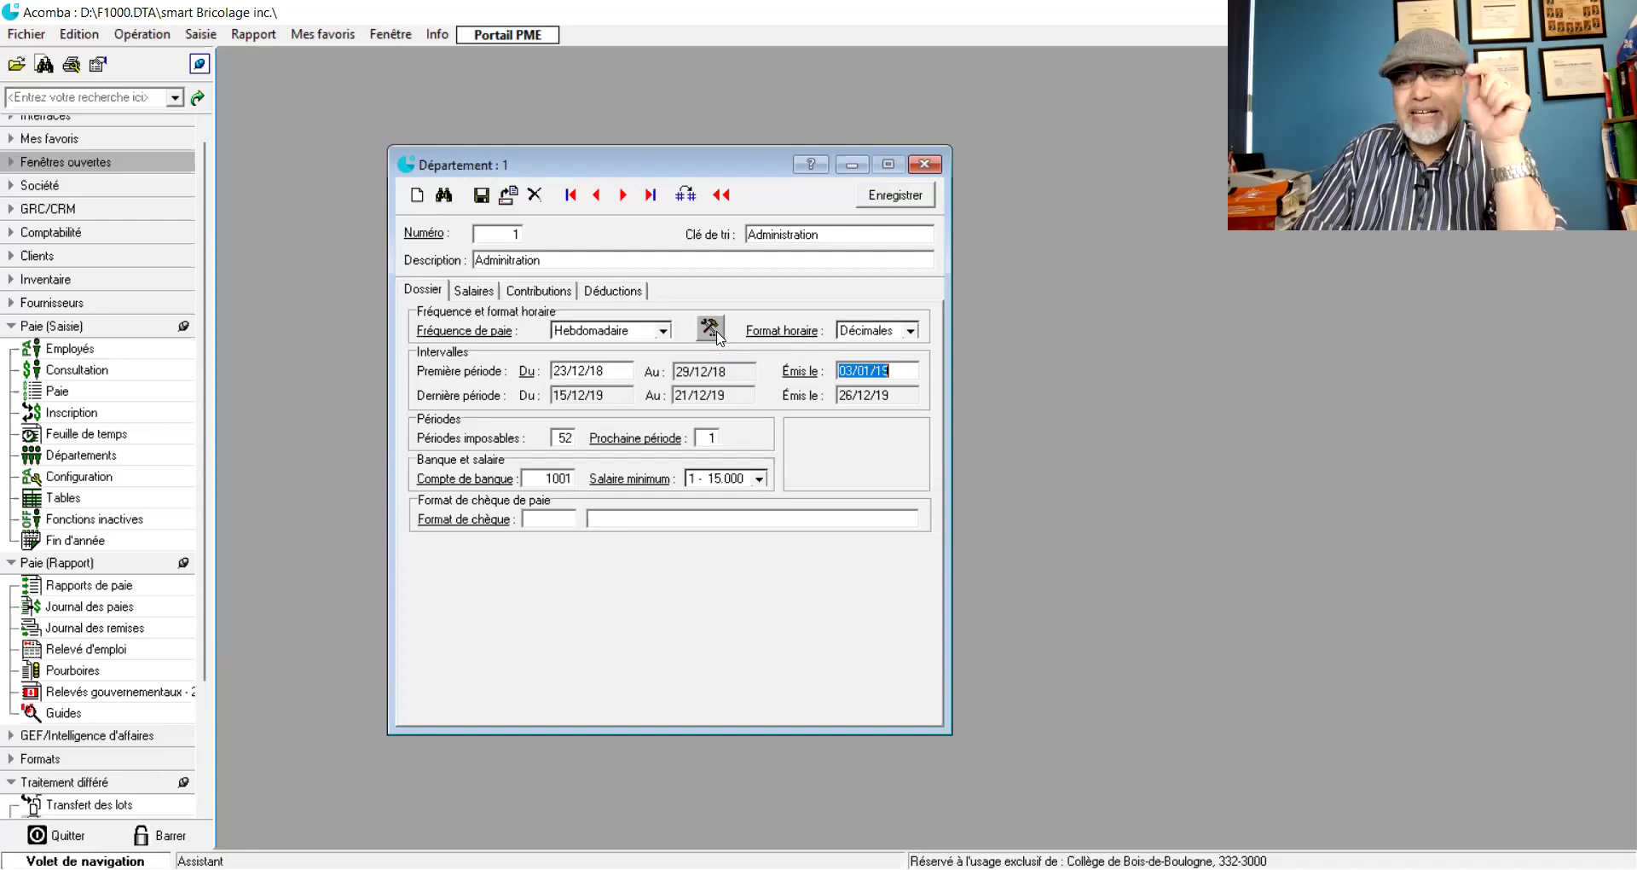
left_click(710, 331)
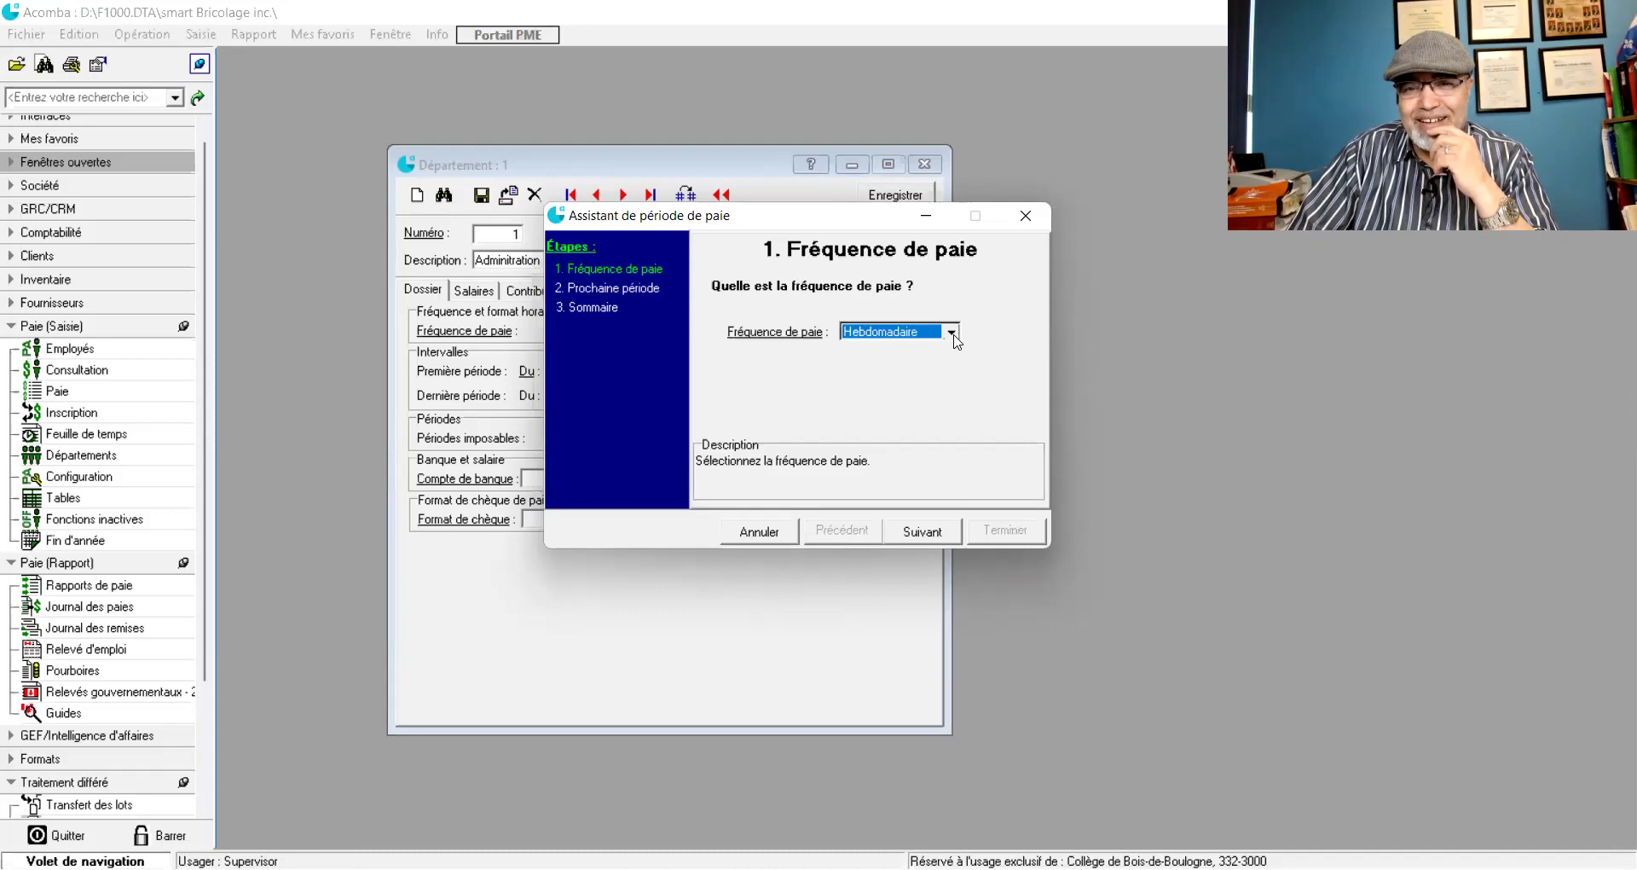
- Choose Quinzaine pay frequency with a 01/01/18 start date and finish the pay period wizard
left_click(953, 334)
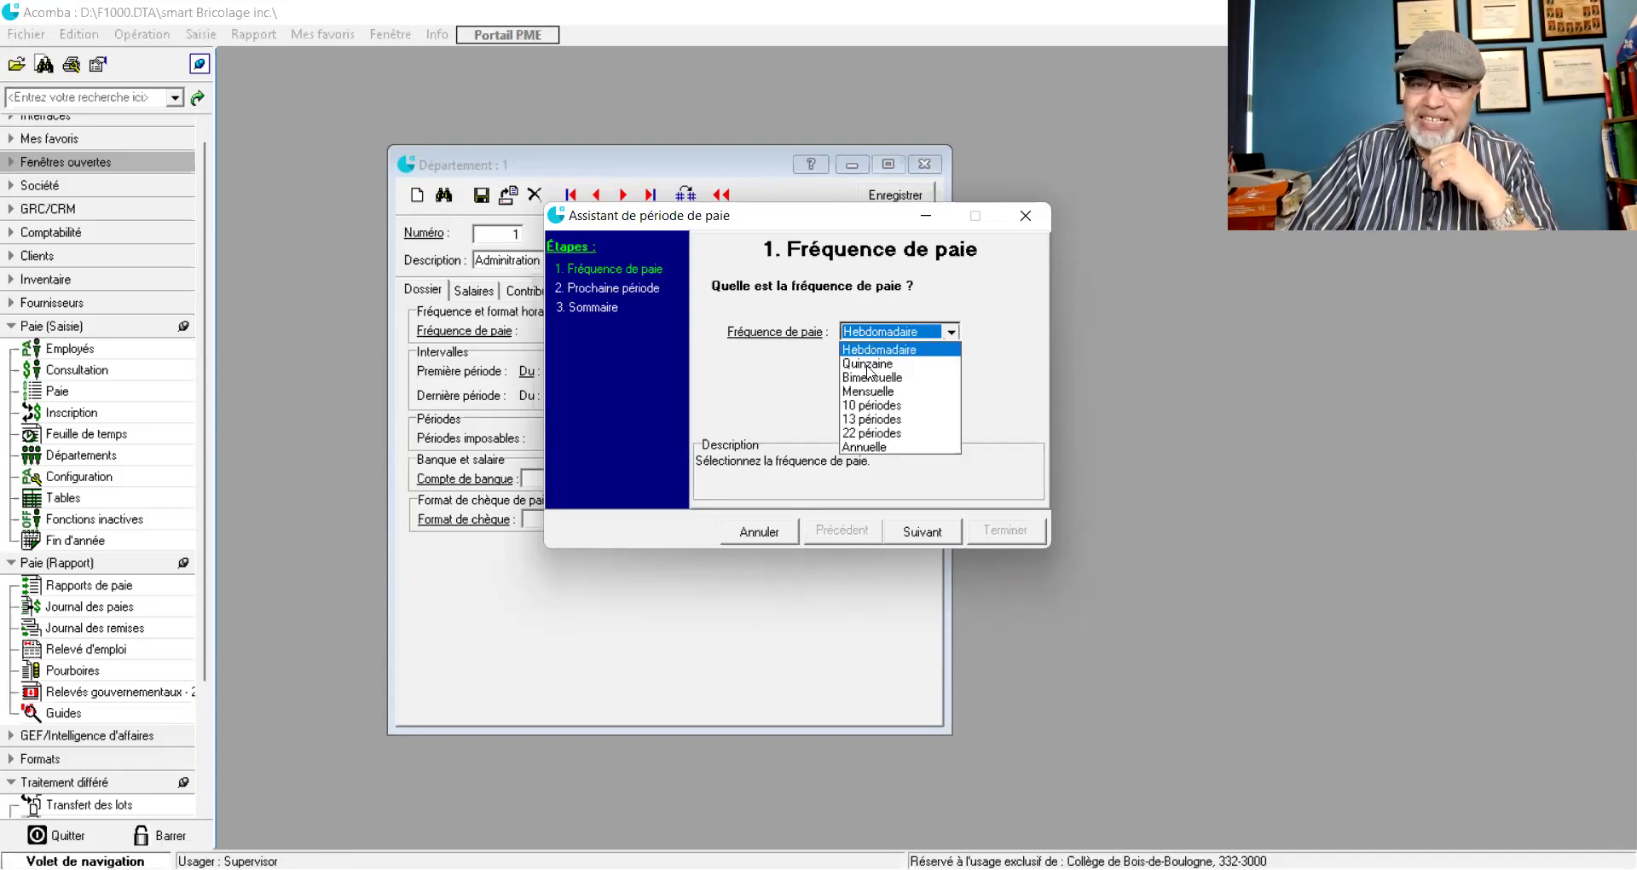
left_click(868, 364)
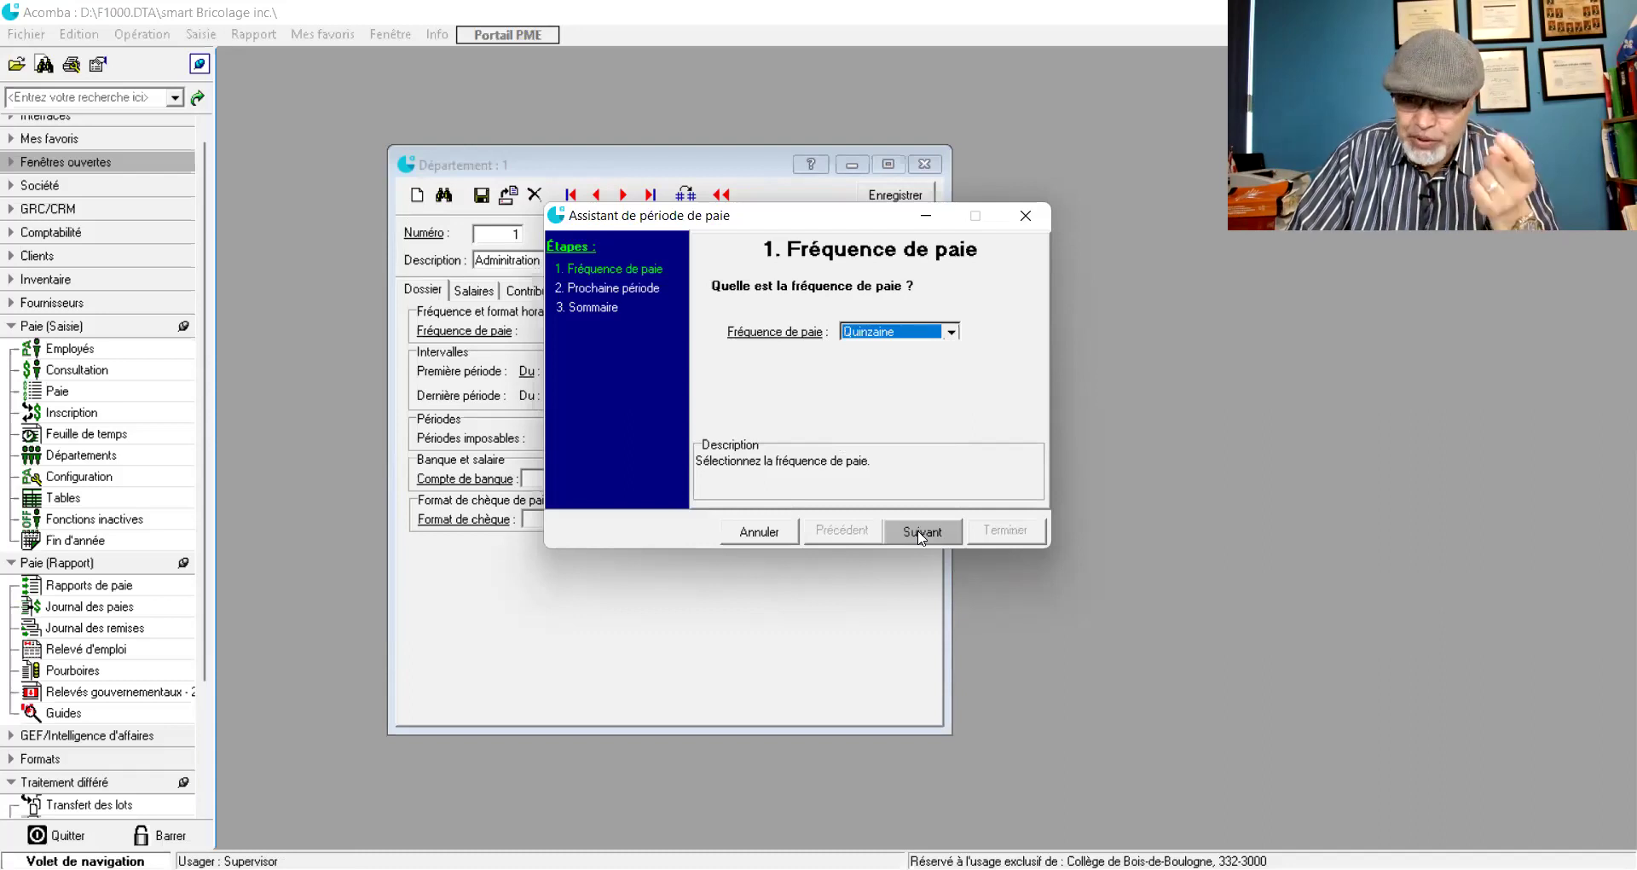
left_click(920, 532)
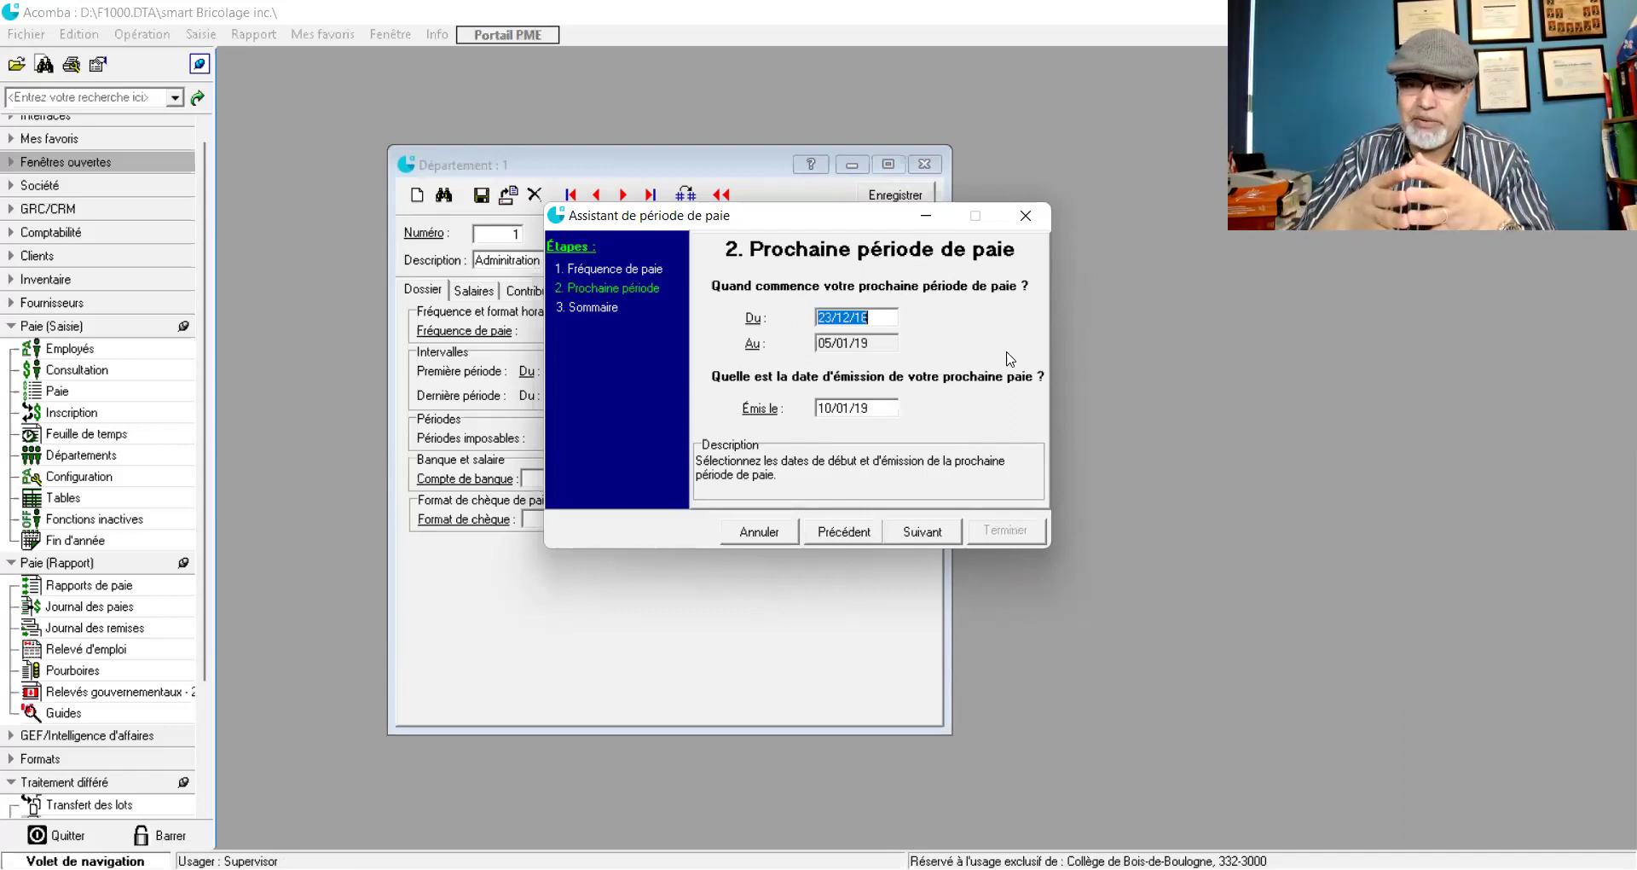
type("010118")
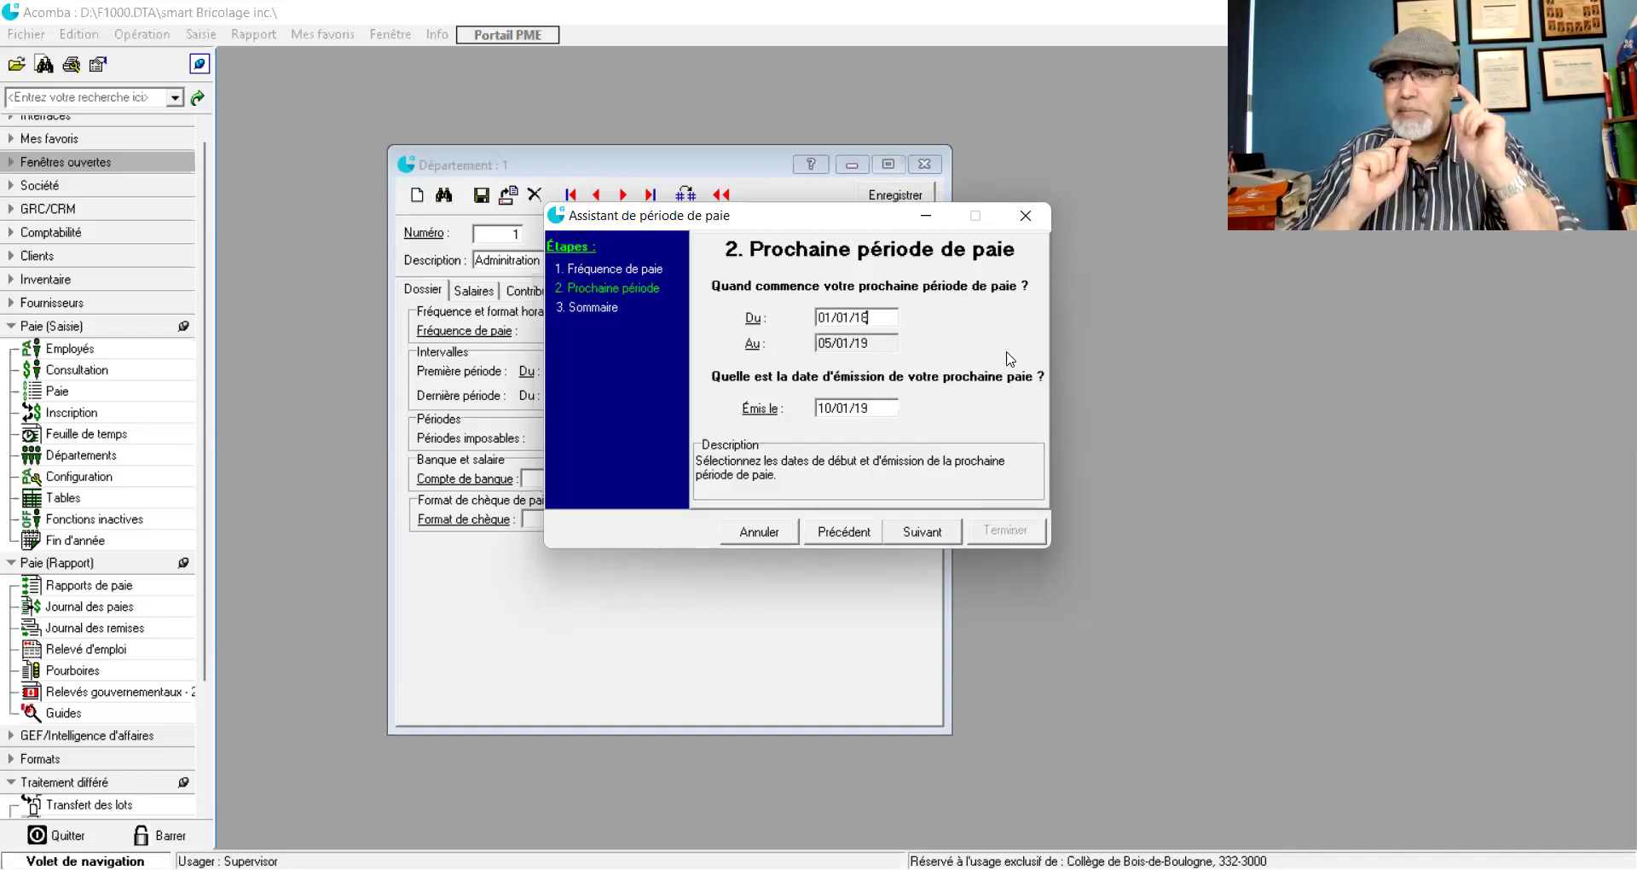
key("Tab")
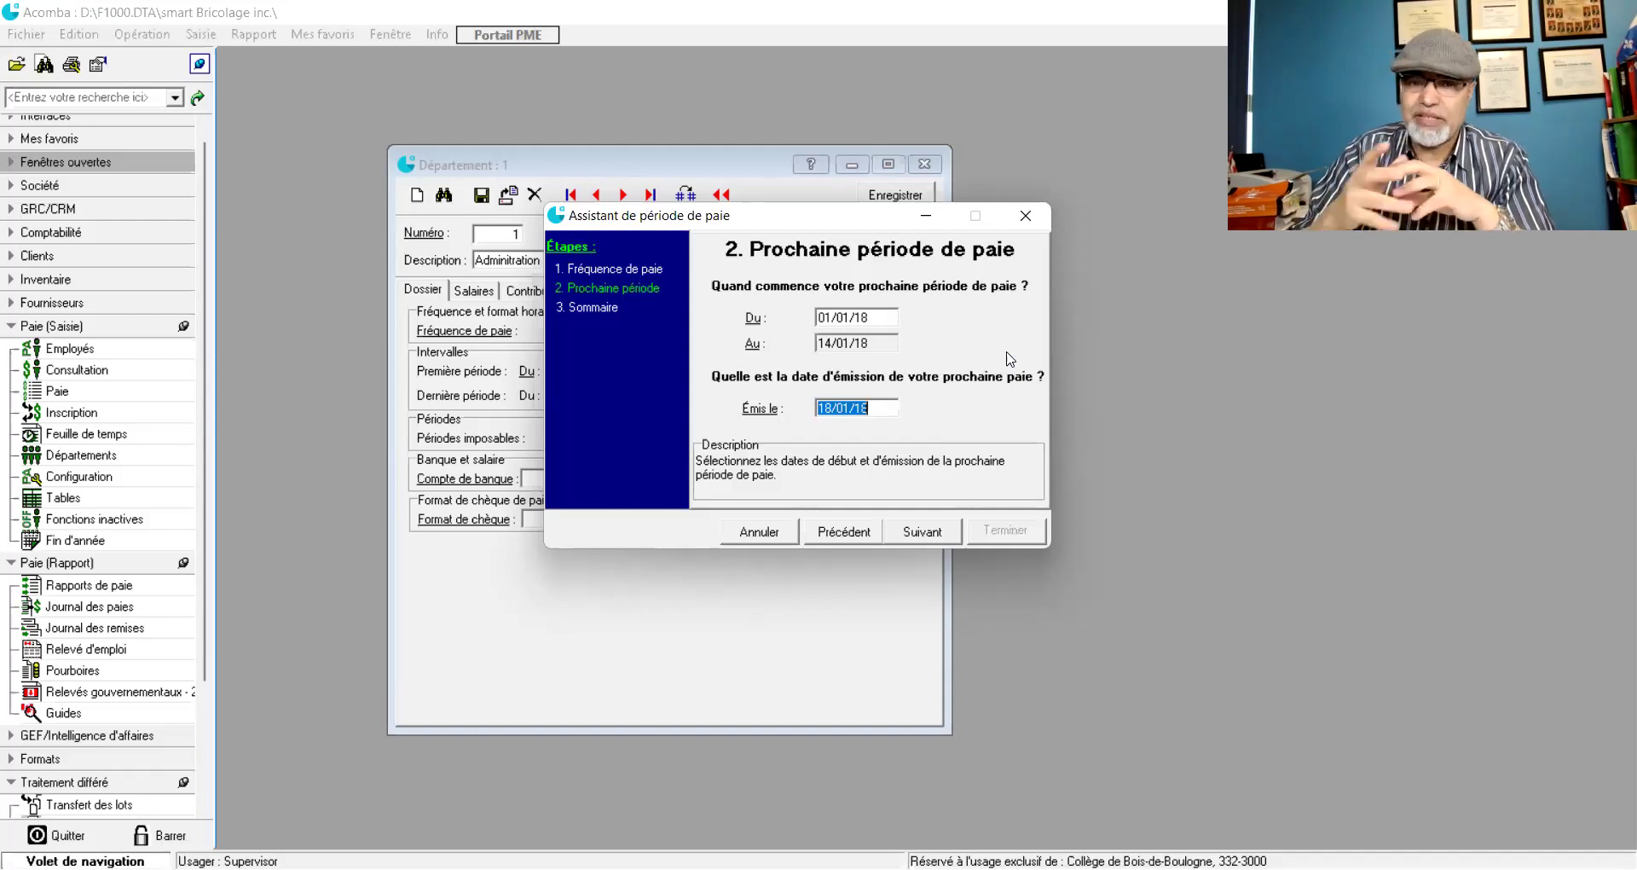
left_click(921, 533)
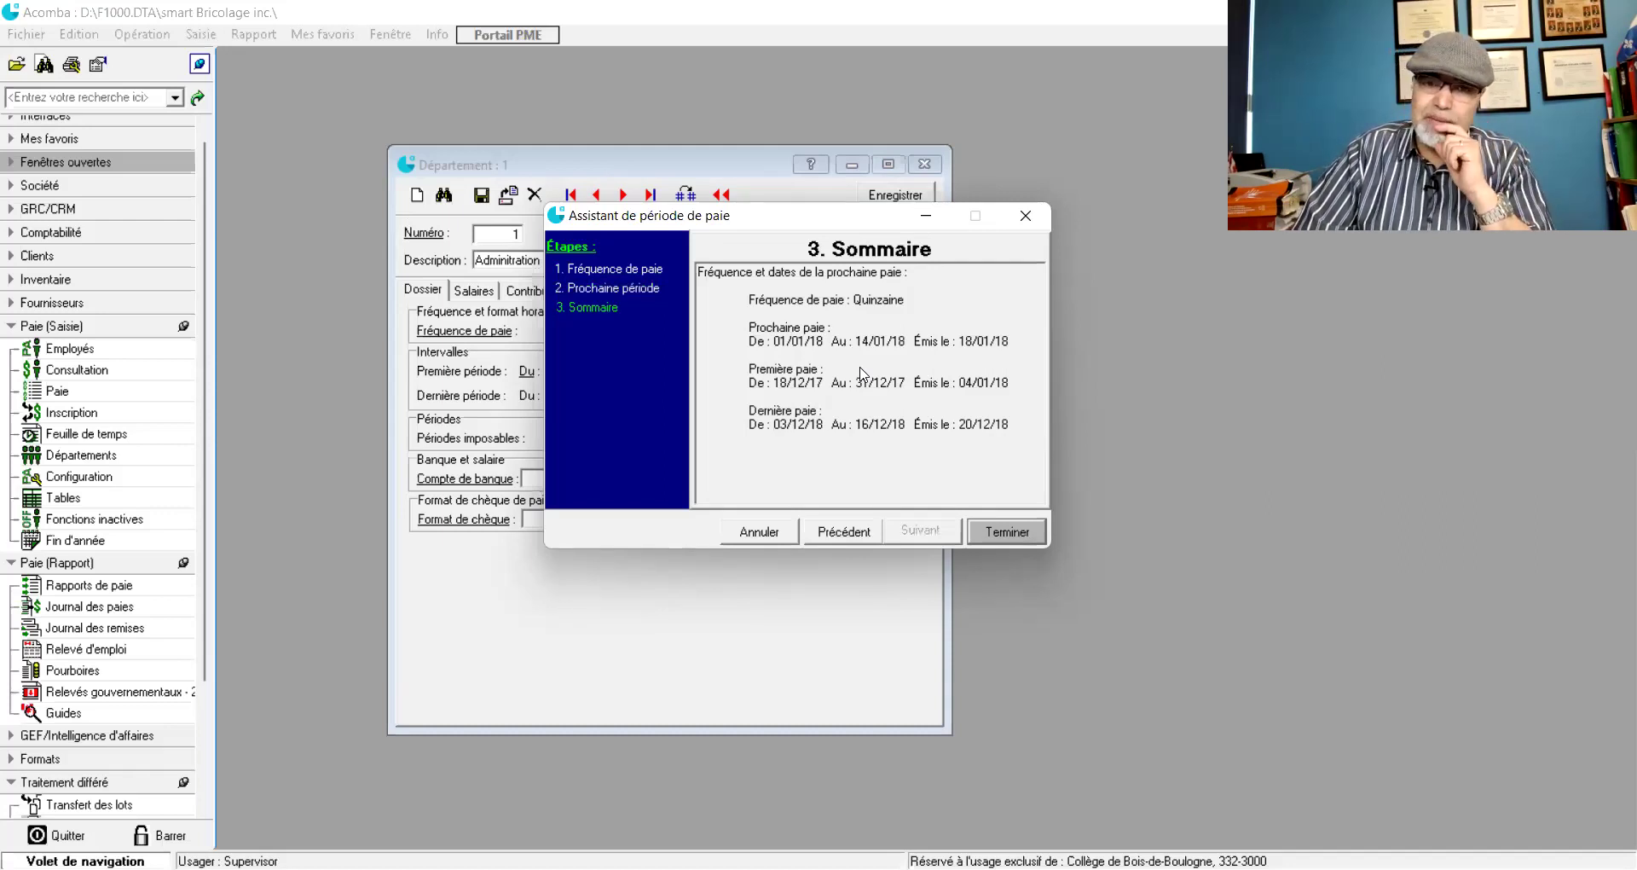
left_click(1010, 532)
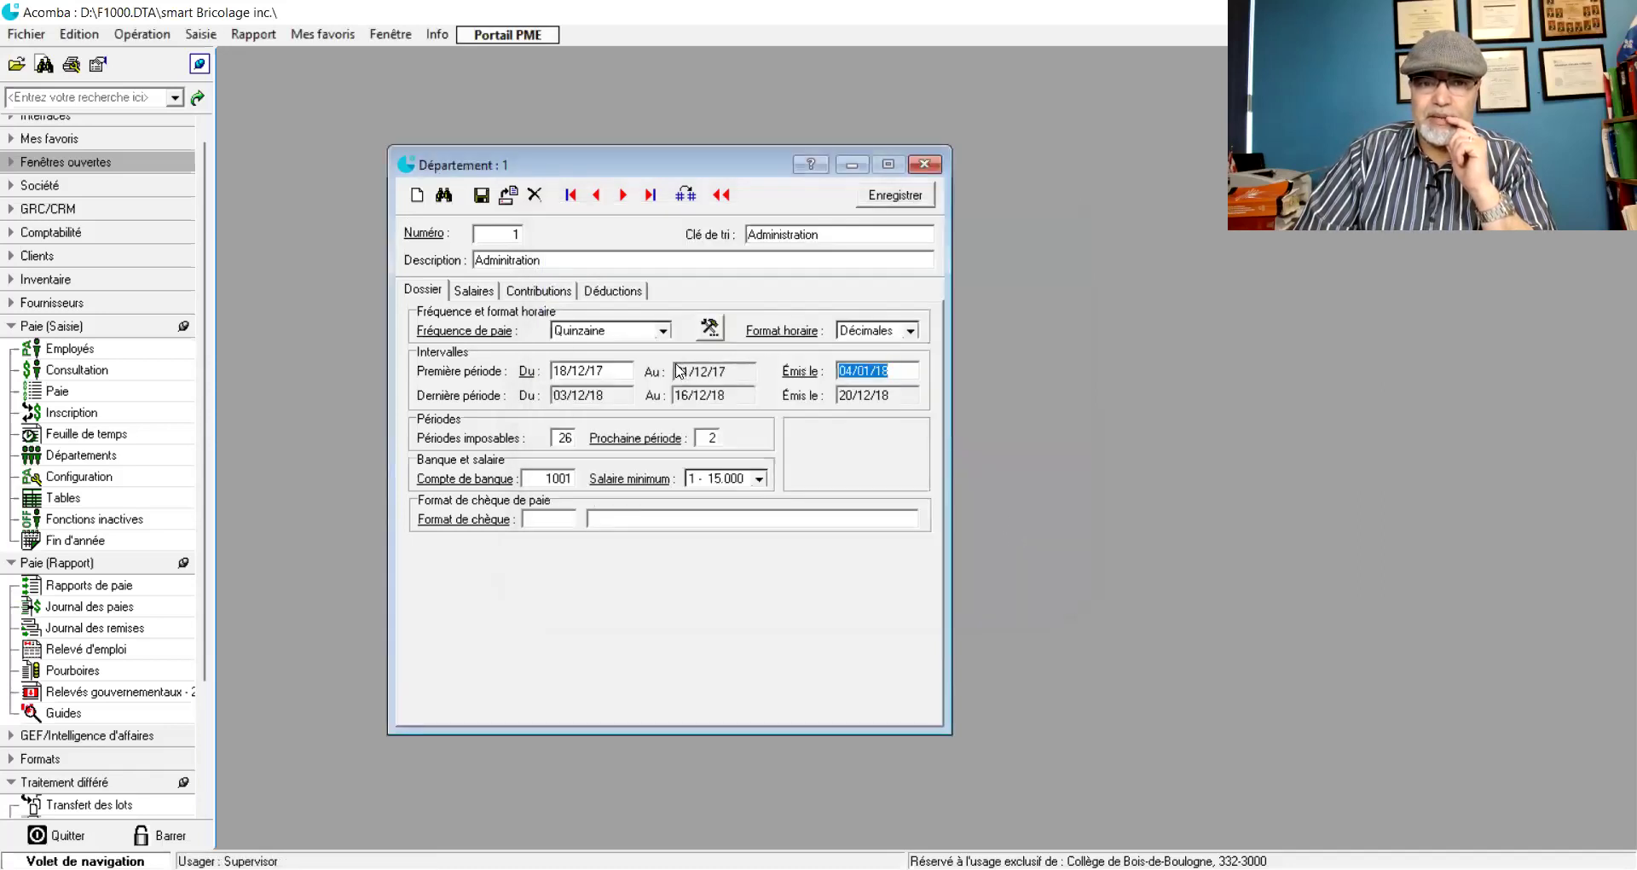
- Keep minimum salary at 1 - 15.000 and bring up the Salaires account mappings
left_click(761, 479)
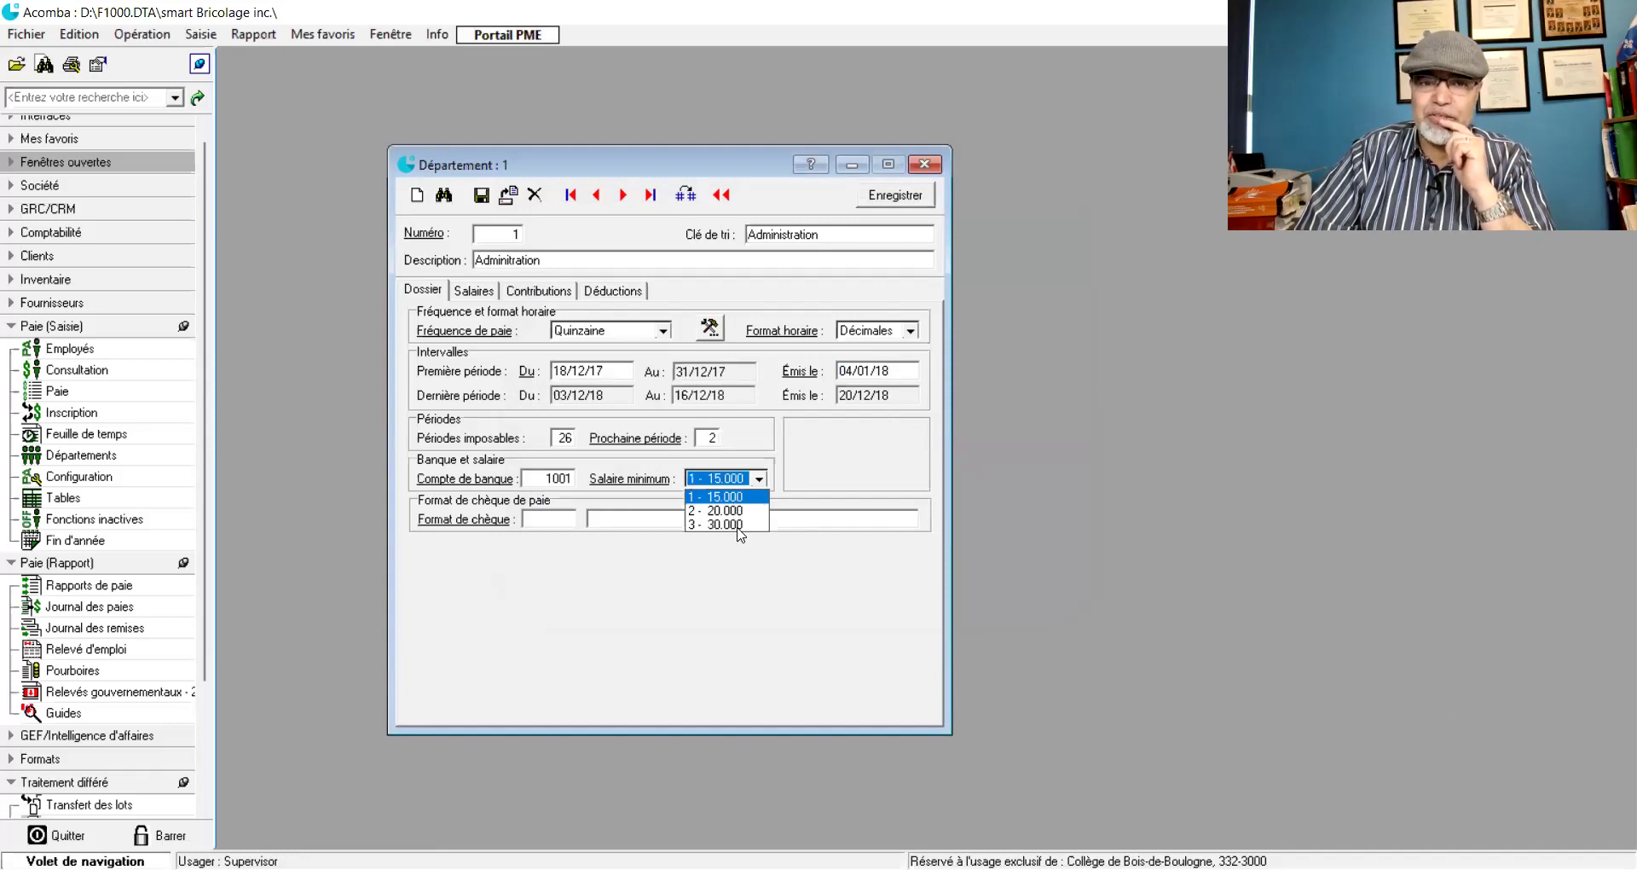
left_click(855, 465)
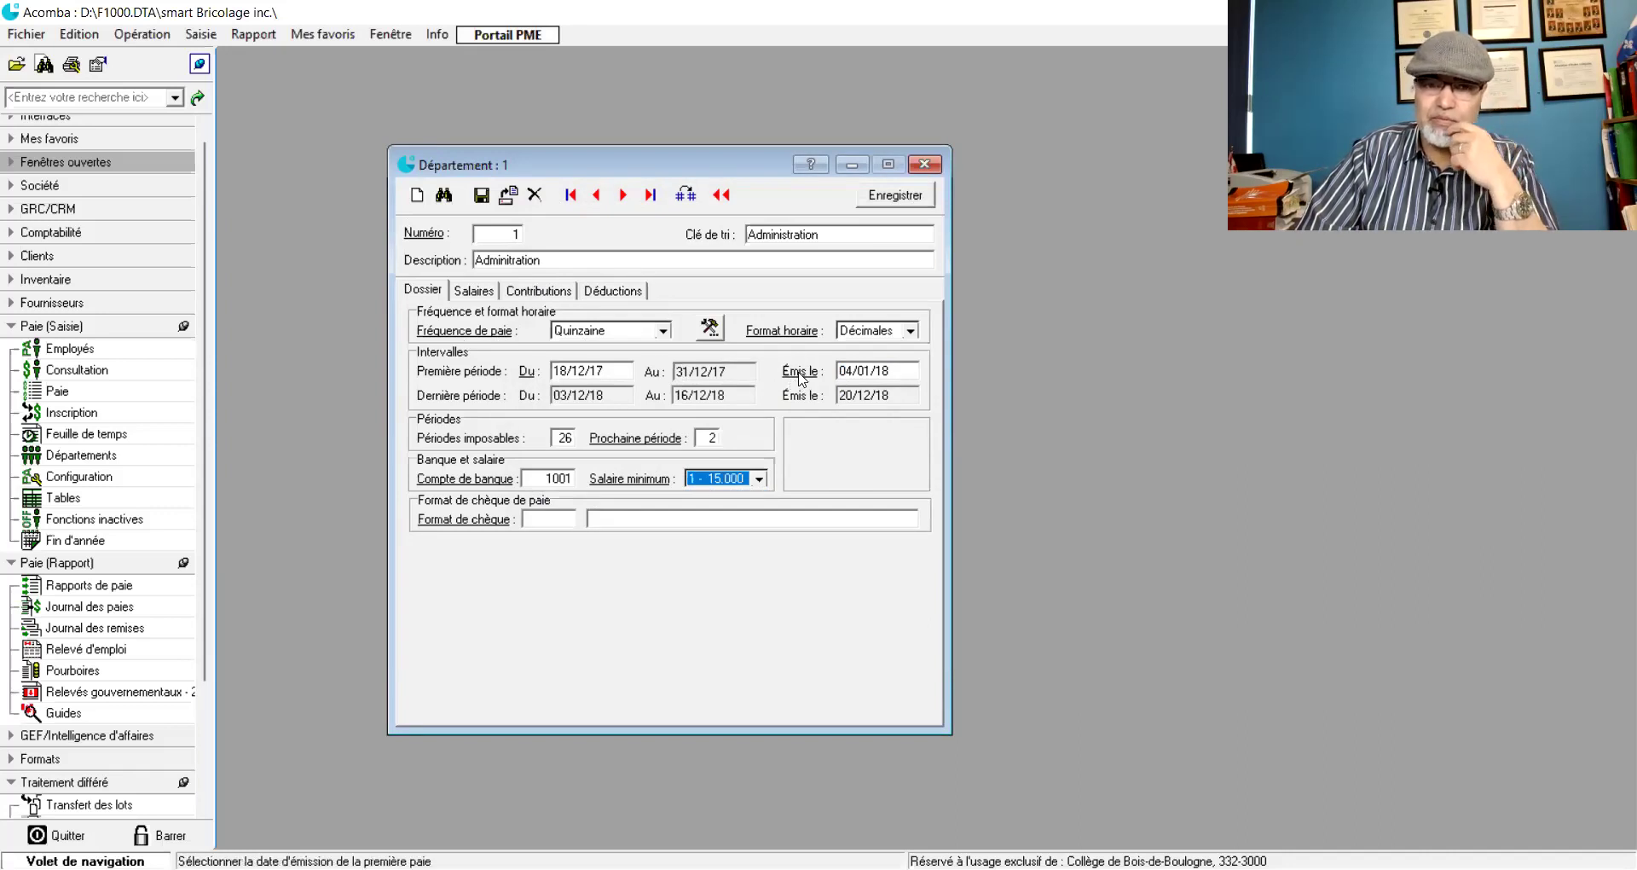
left_click(475, 293)
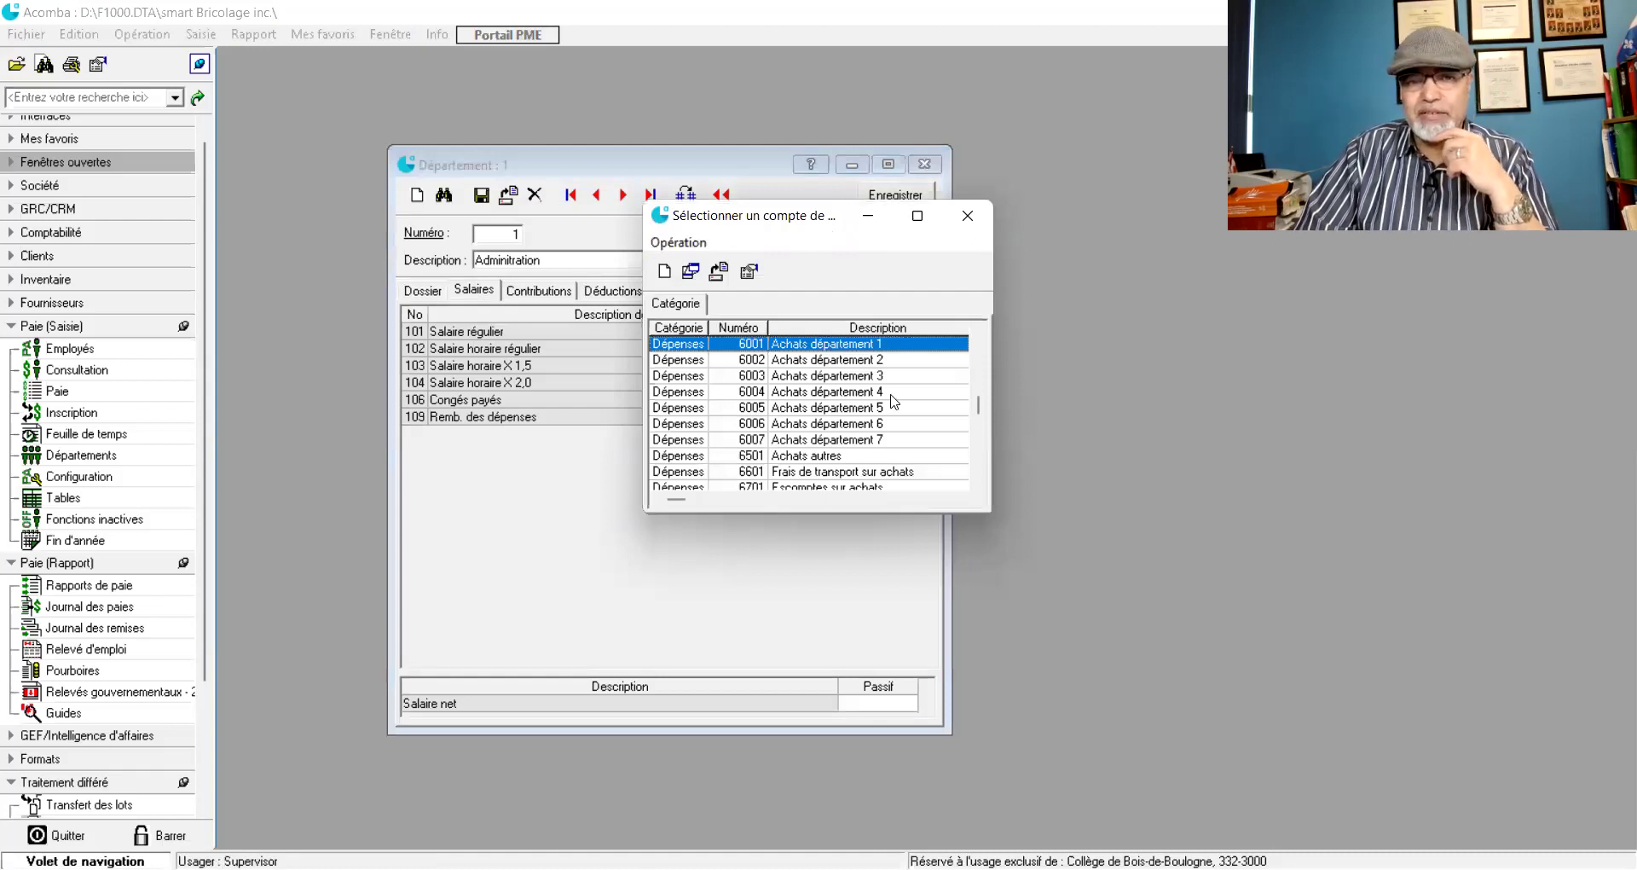
- Assign expense account 7000 Salaire_Administration to regular salary and rows 103, 104 and 106
left_click_drag(819, 224, 680, 456)
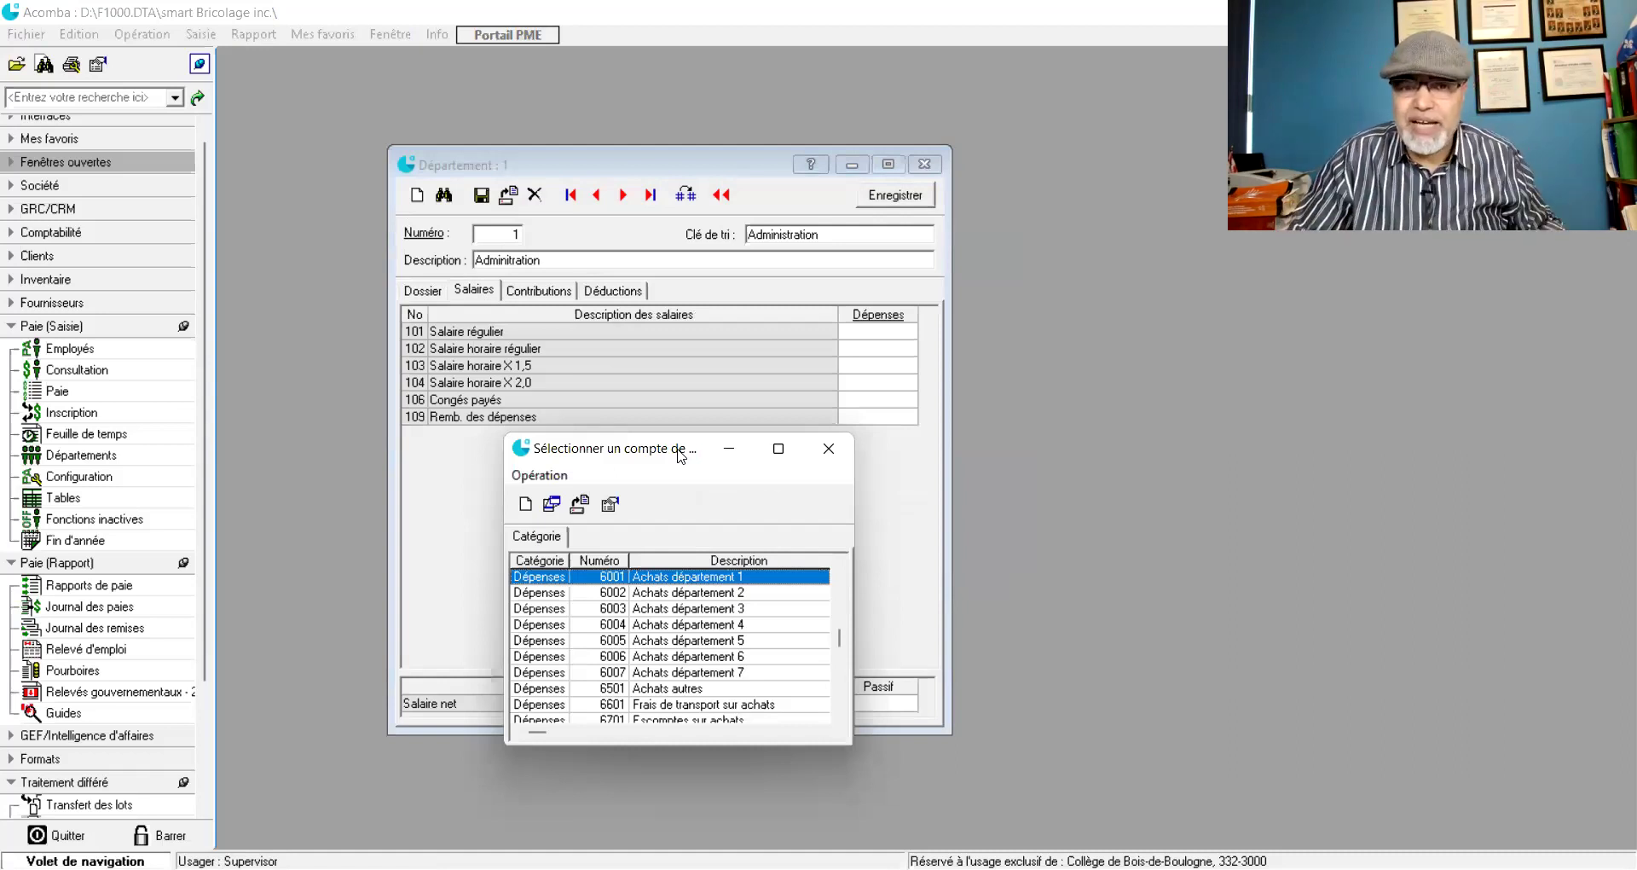
scroll(745, 641, "down", 3)
scroll(746, 641, "down", 5)
scroll(740, 641, "up", 2)
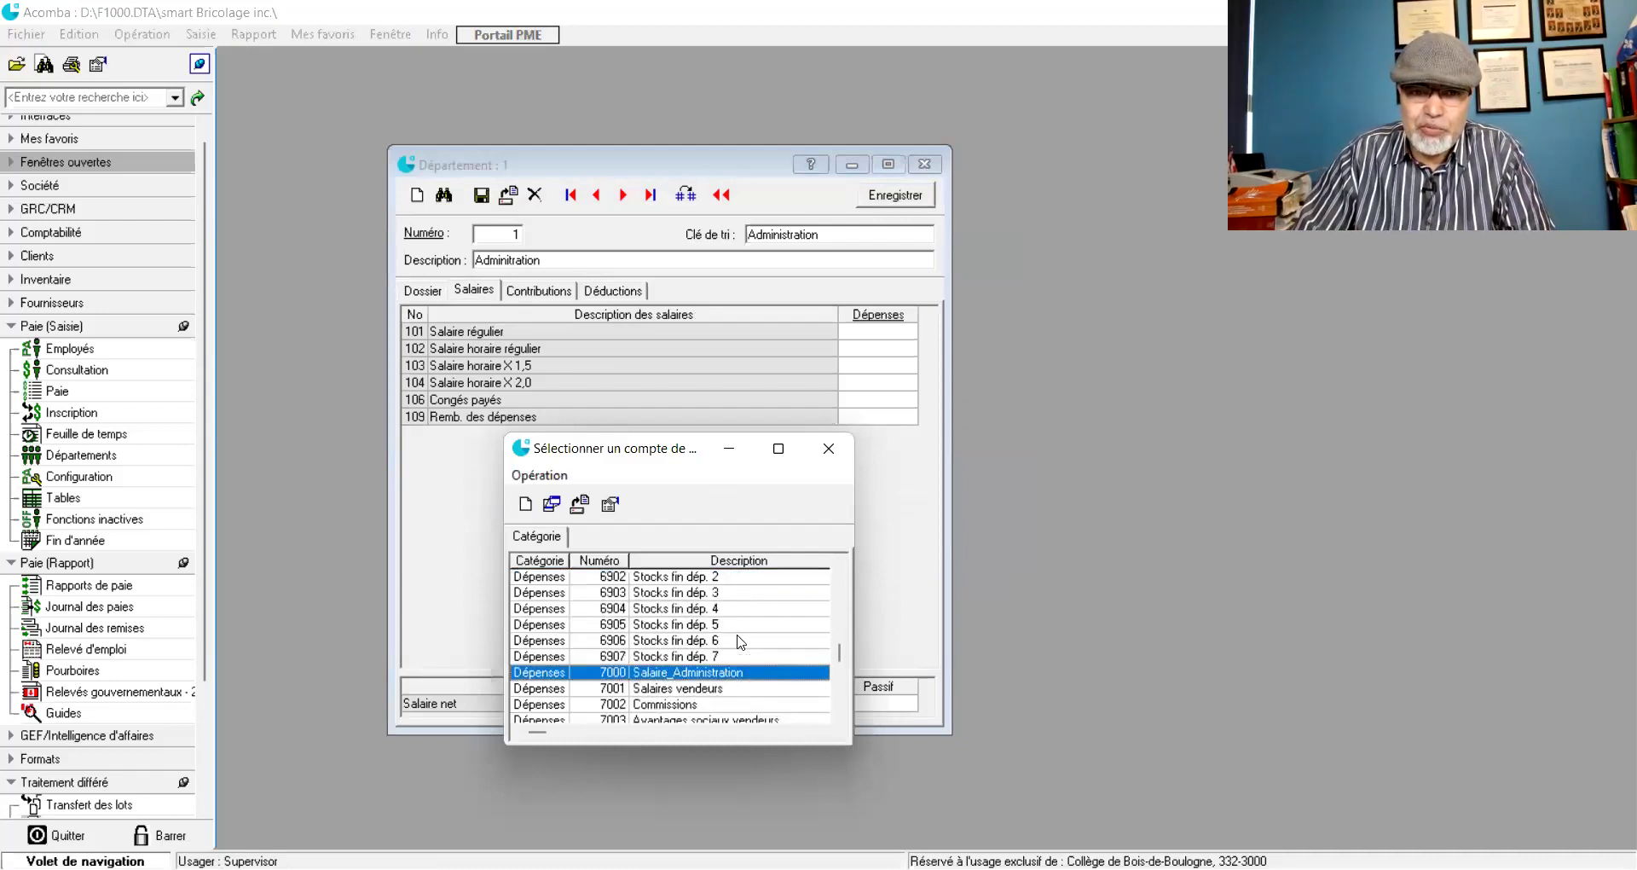
double_click(679, 672)
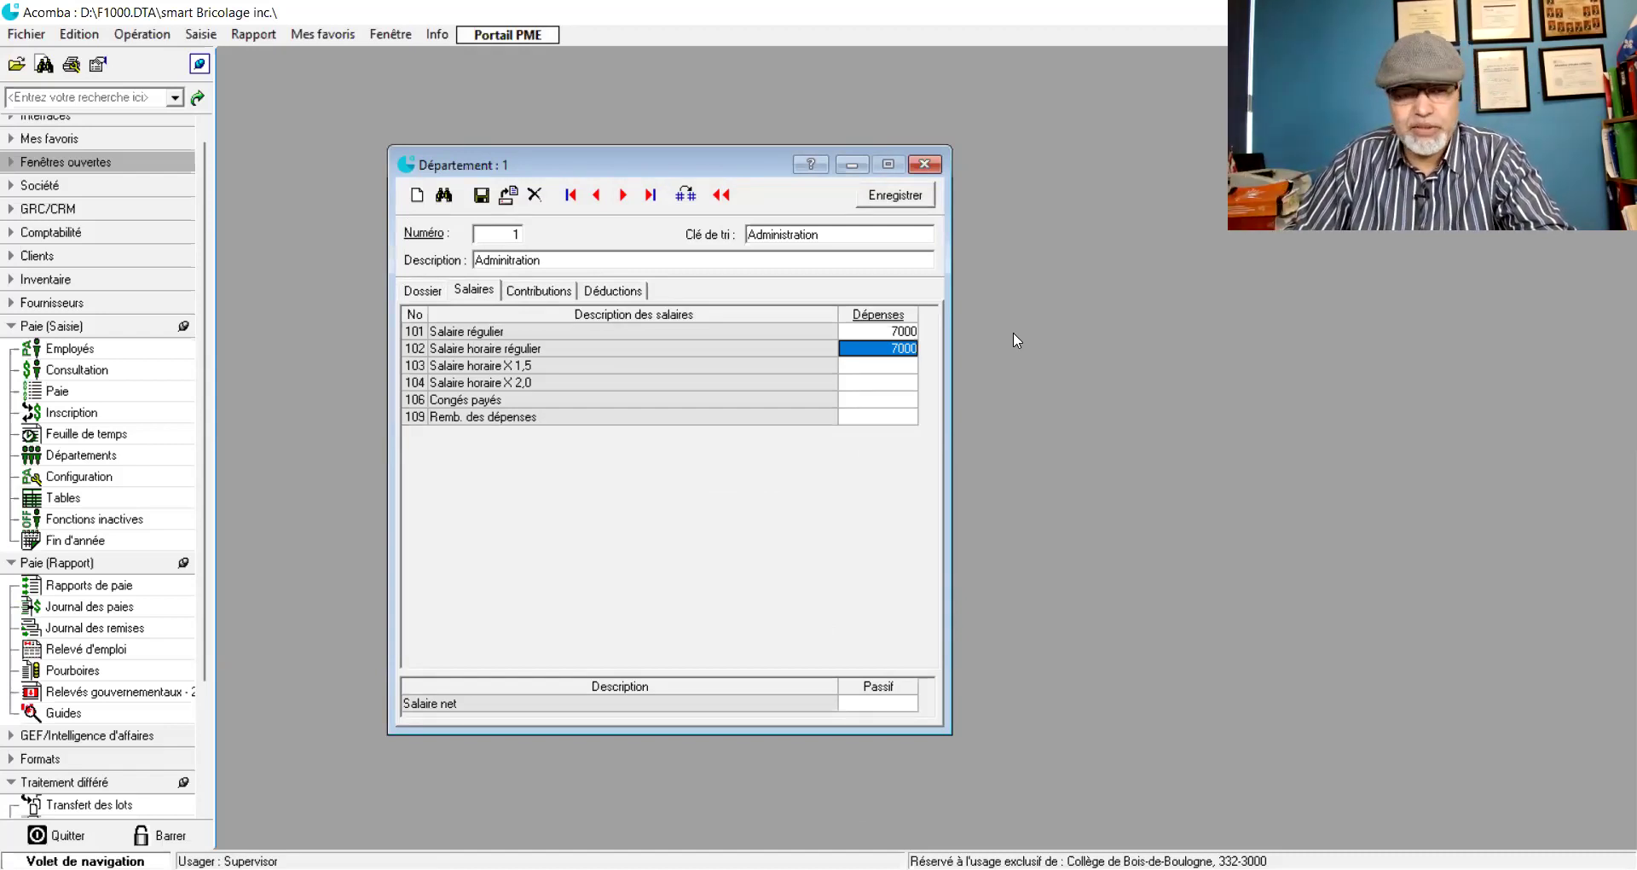
key("Return")
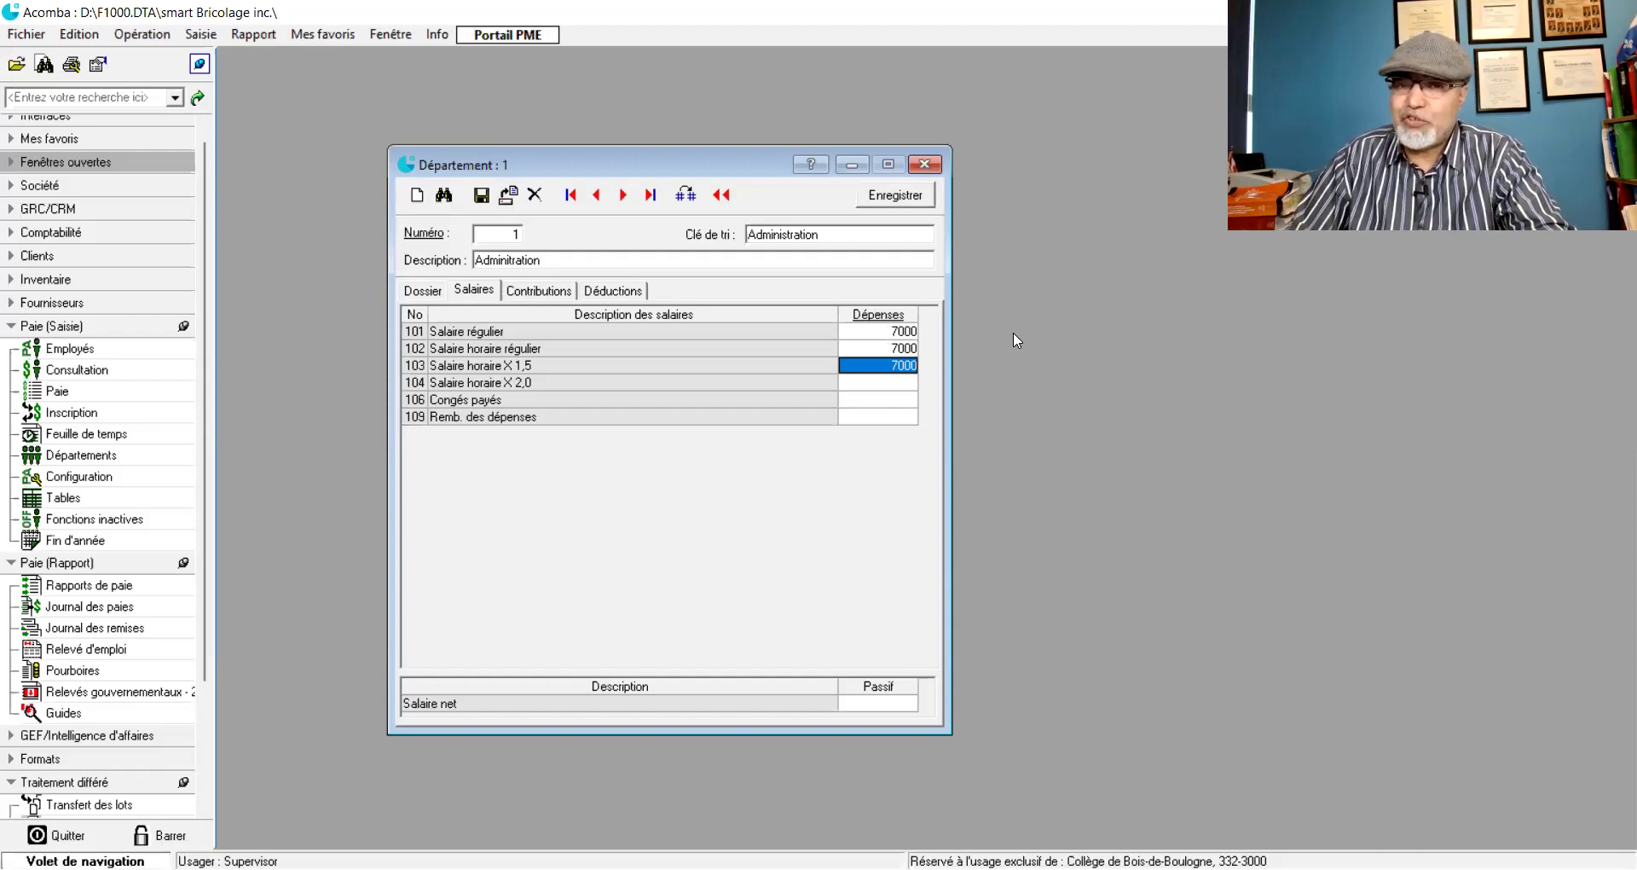
key("Return")
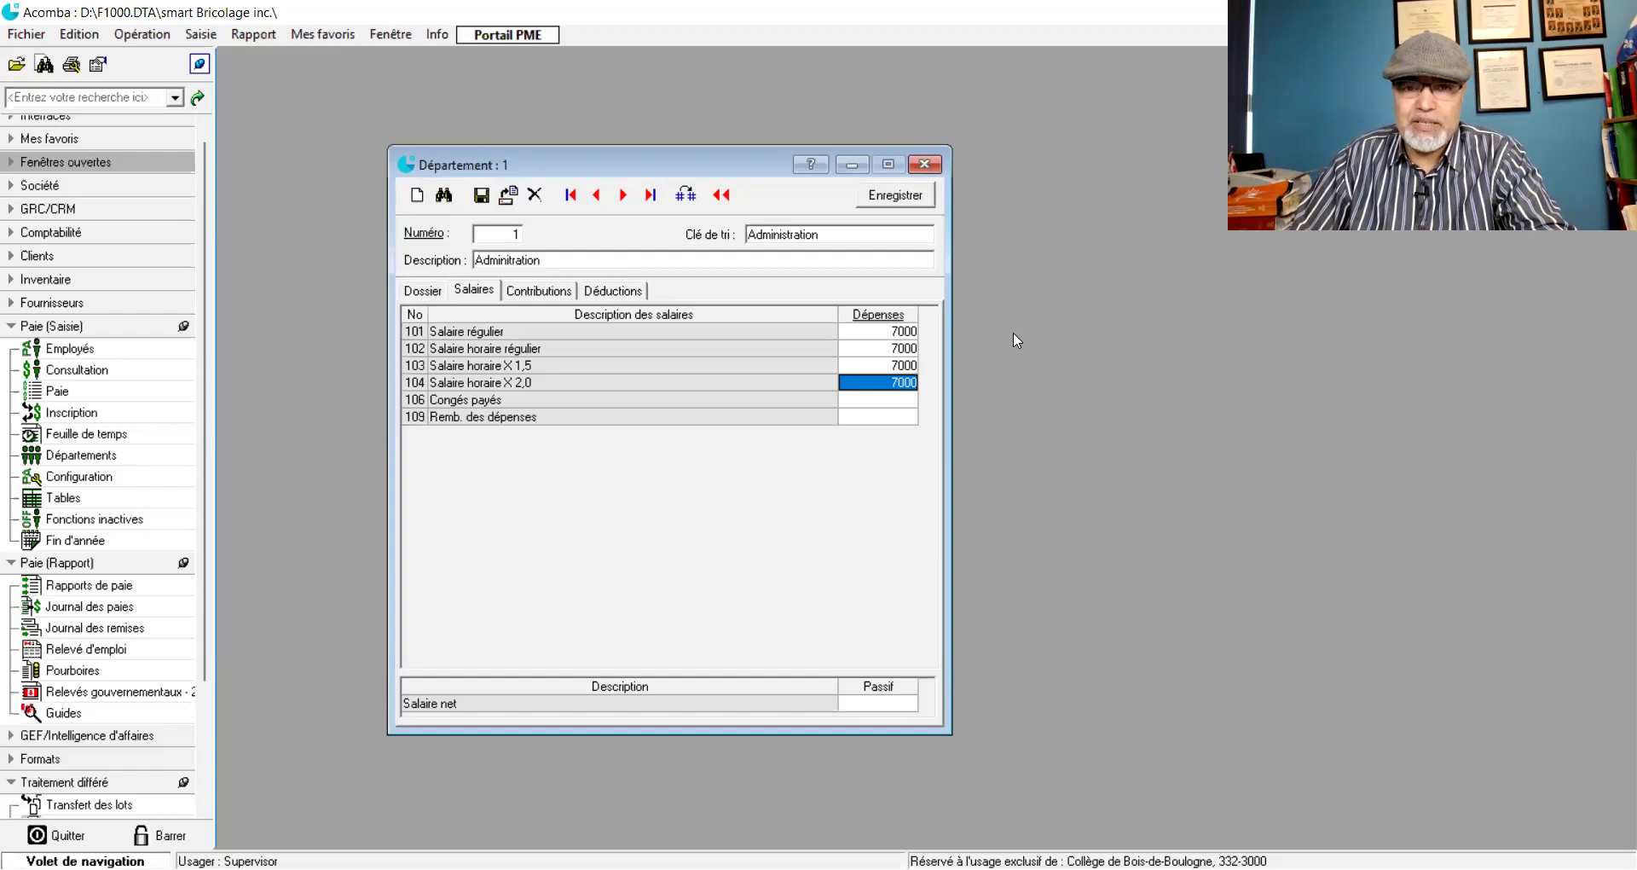
key("Return")
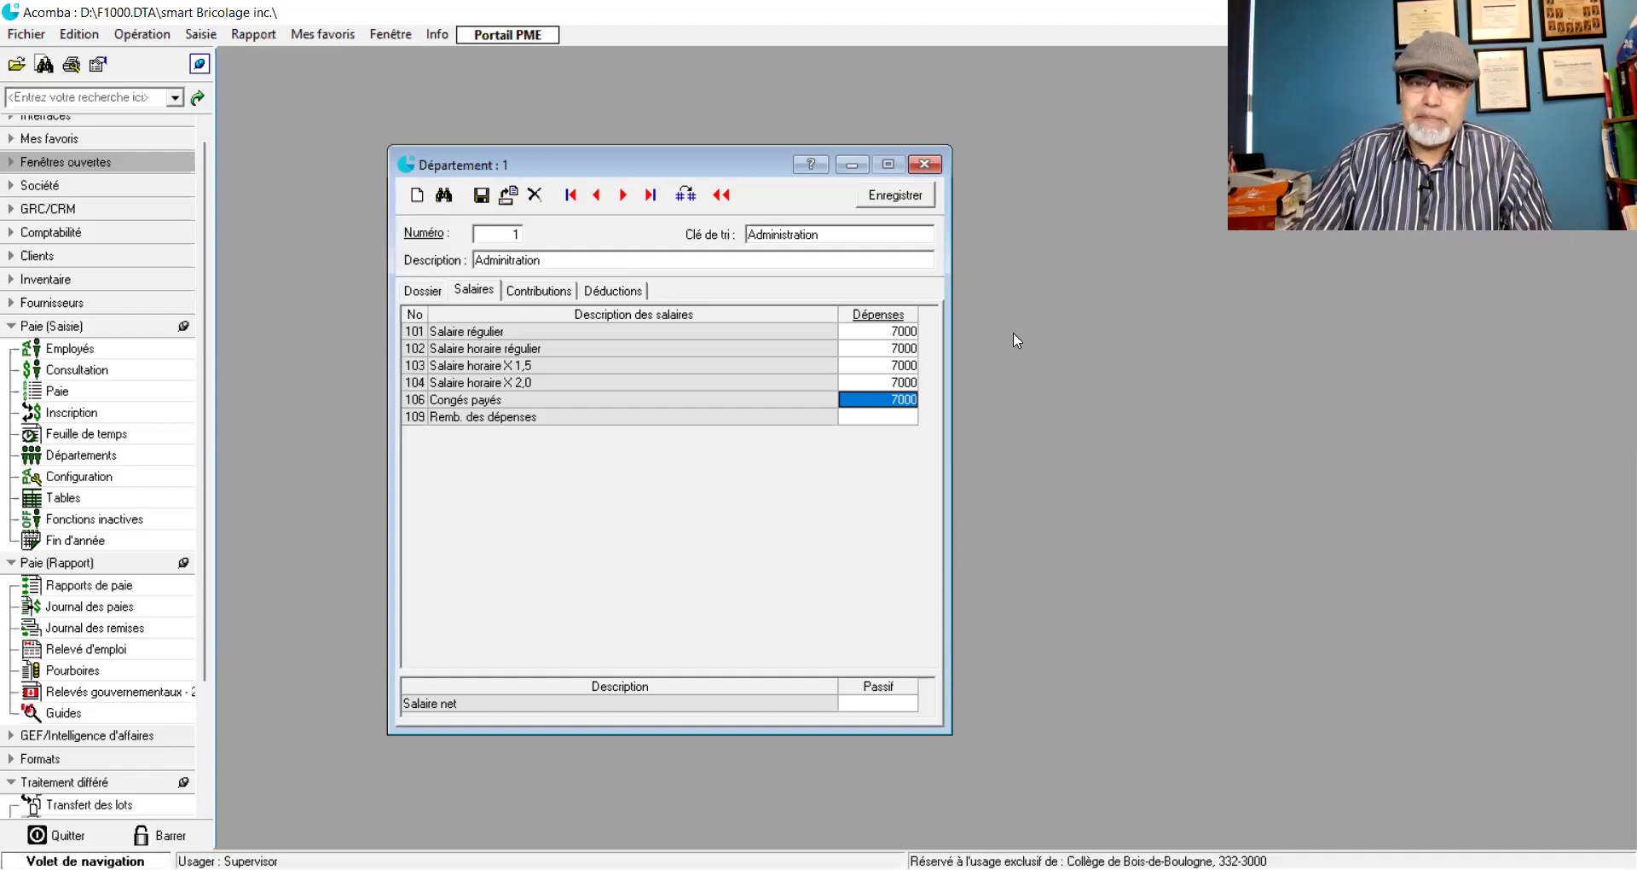
- Assign expense account 7006 to Congés payés
double_click(876, 408)
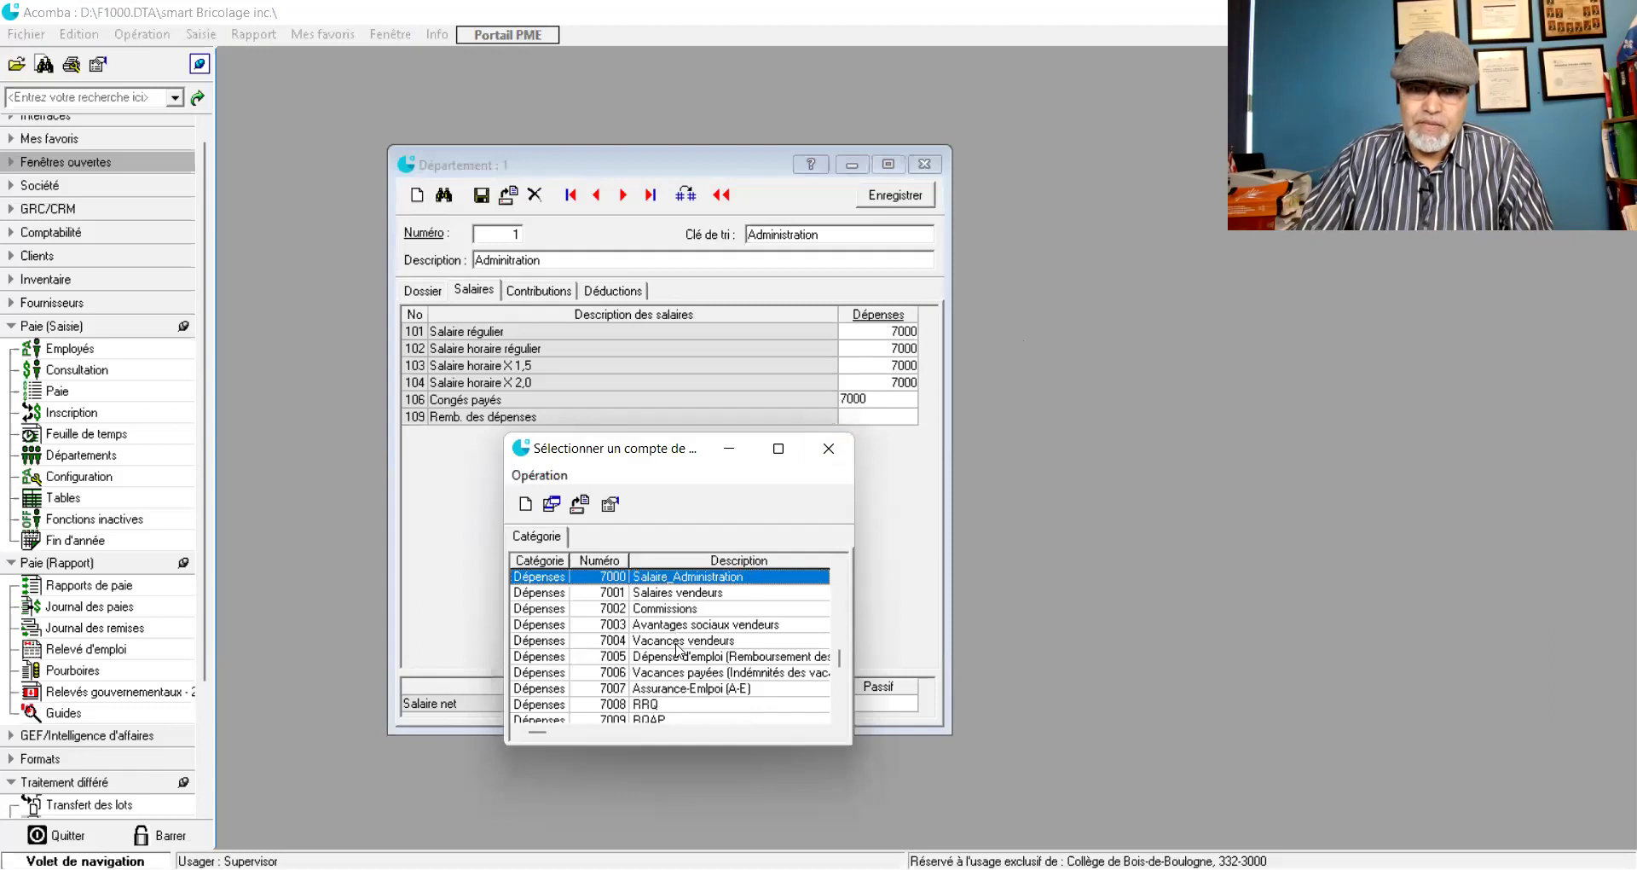
scroll(690, 631, "up", 1)
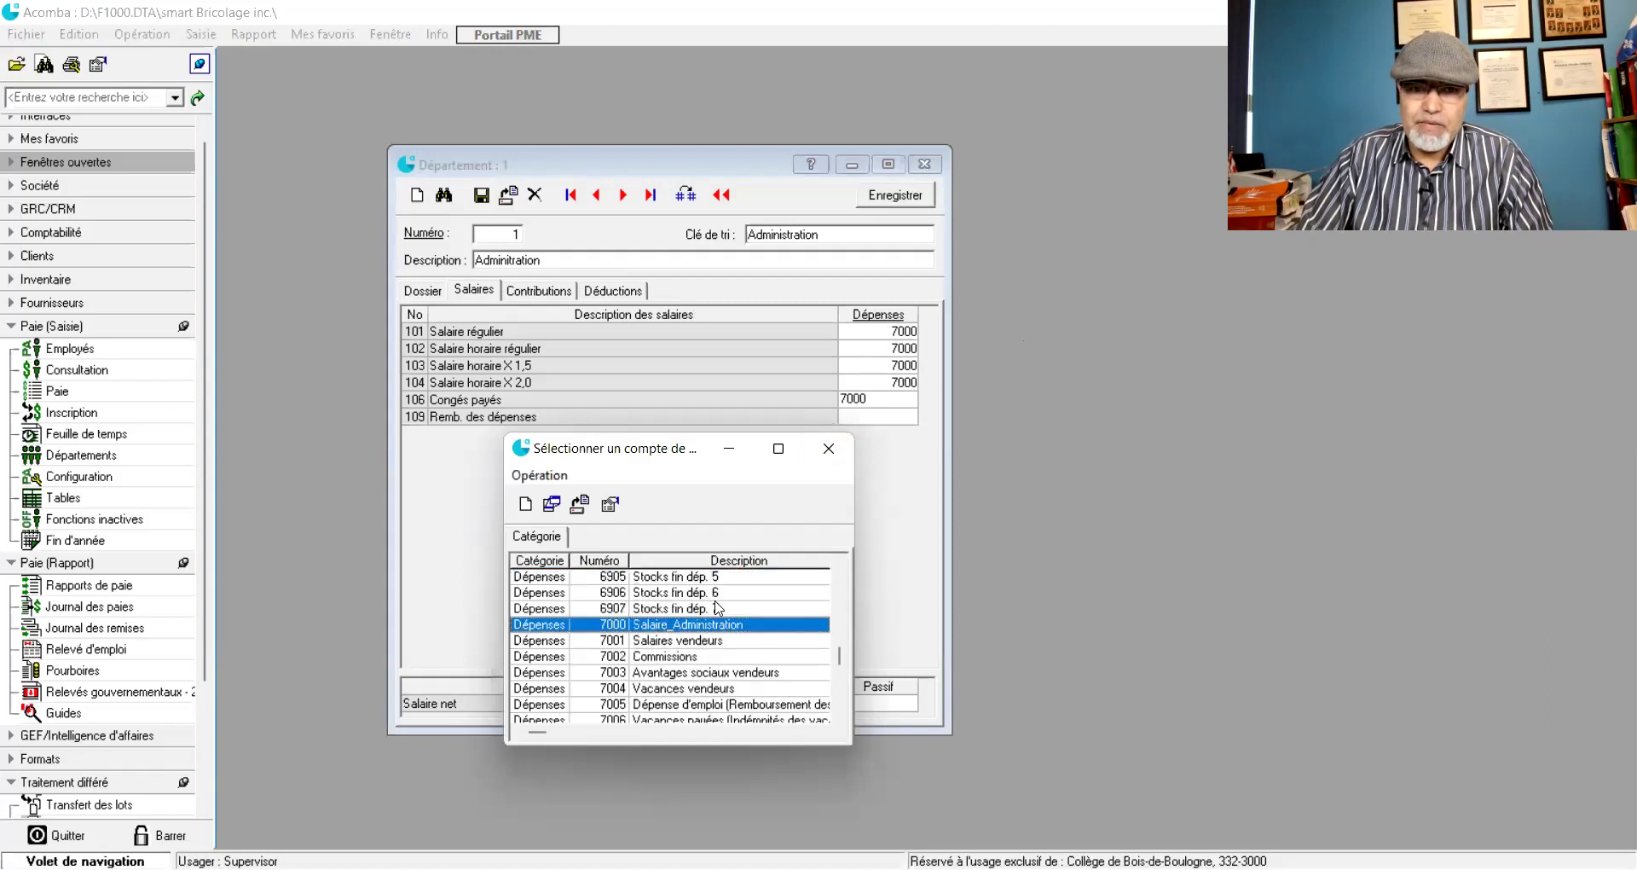
scroll(721, 609, "down", 3)
scroll(721, 609, "up", 1)
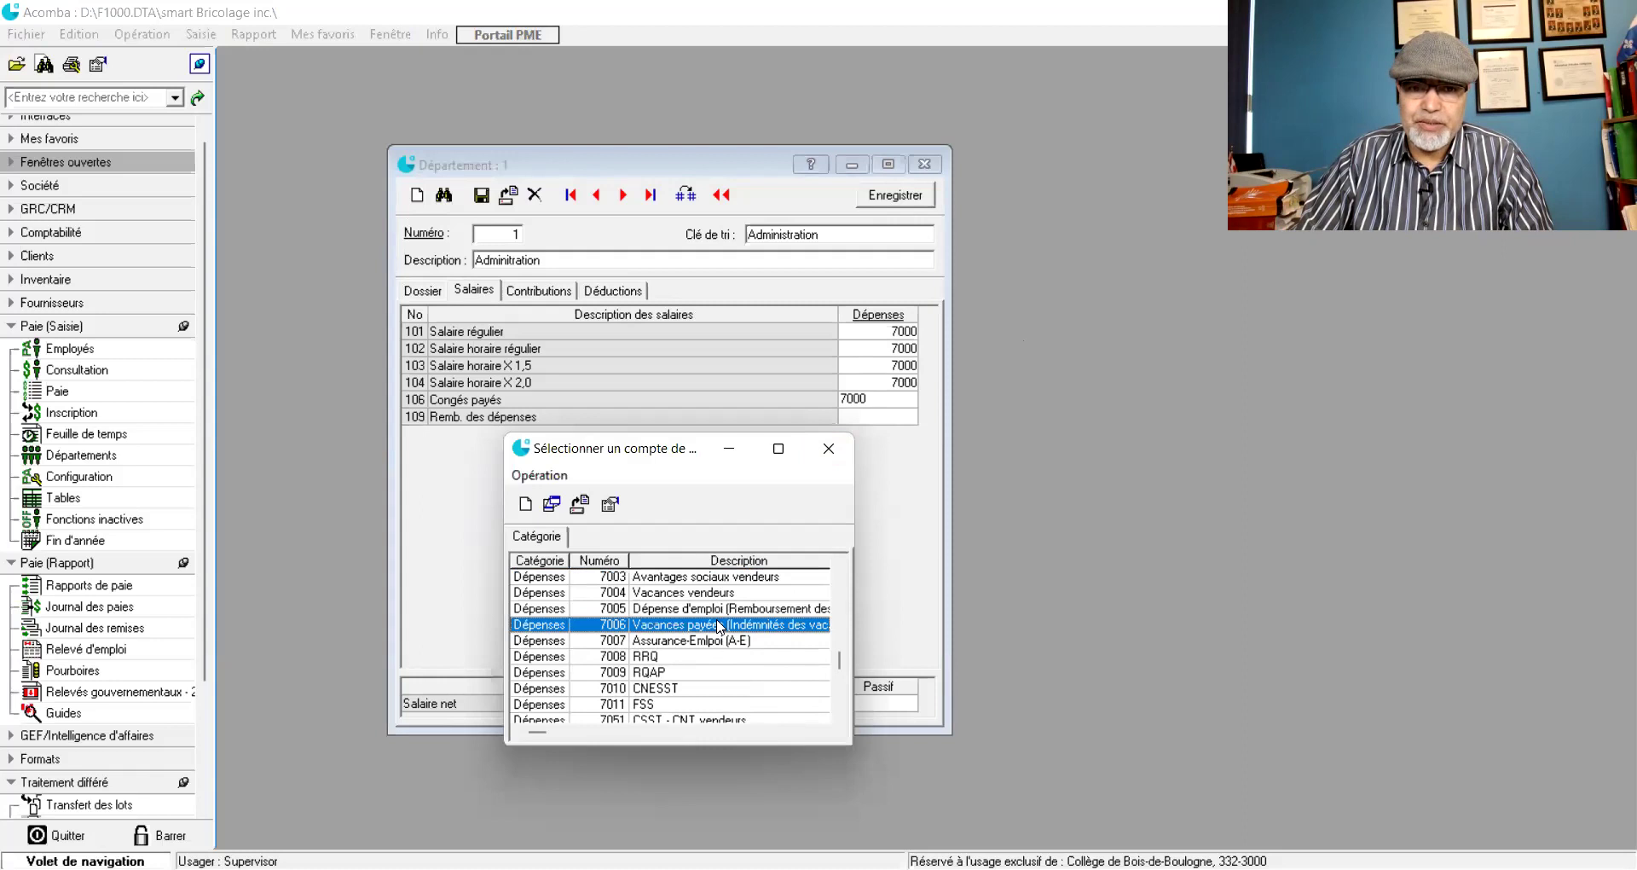
double_click(722, 627)
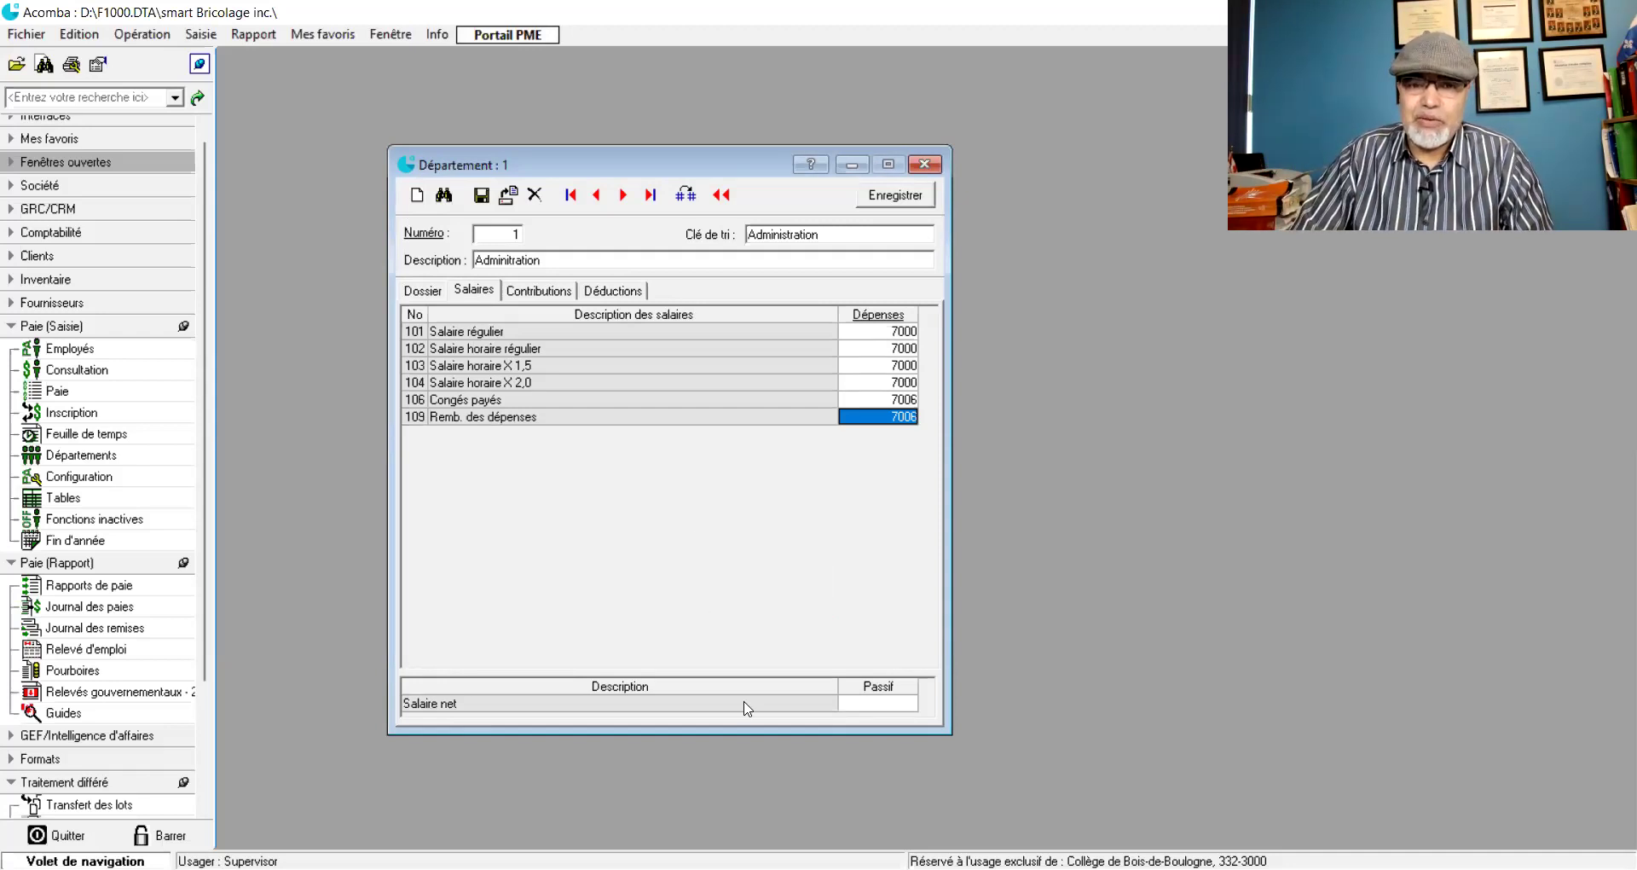
- Map net salary to liability account 2201 Salaires à payer
left_click(880, 708)
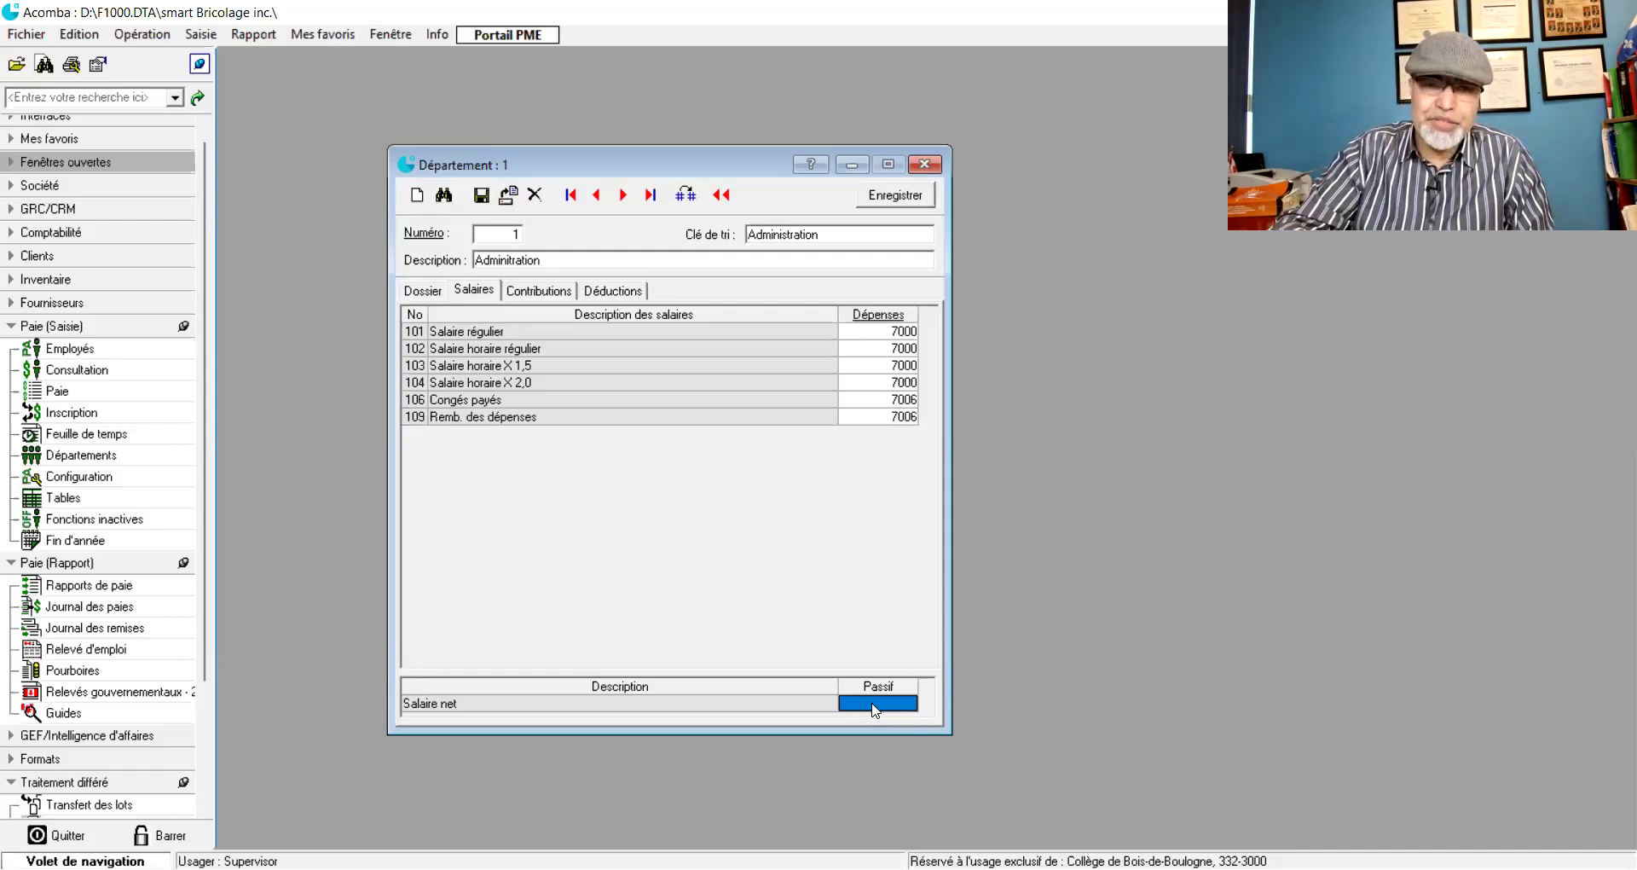
type("2201")
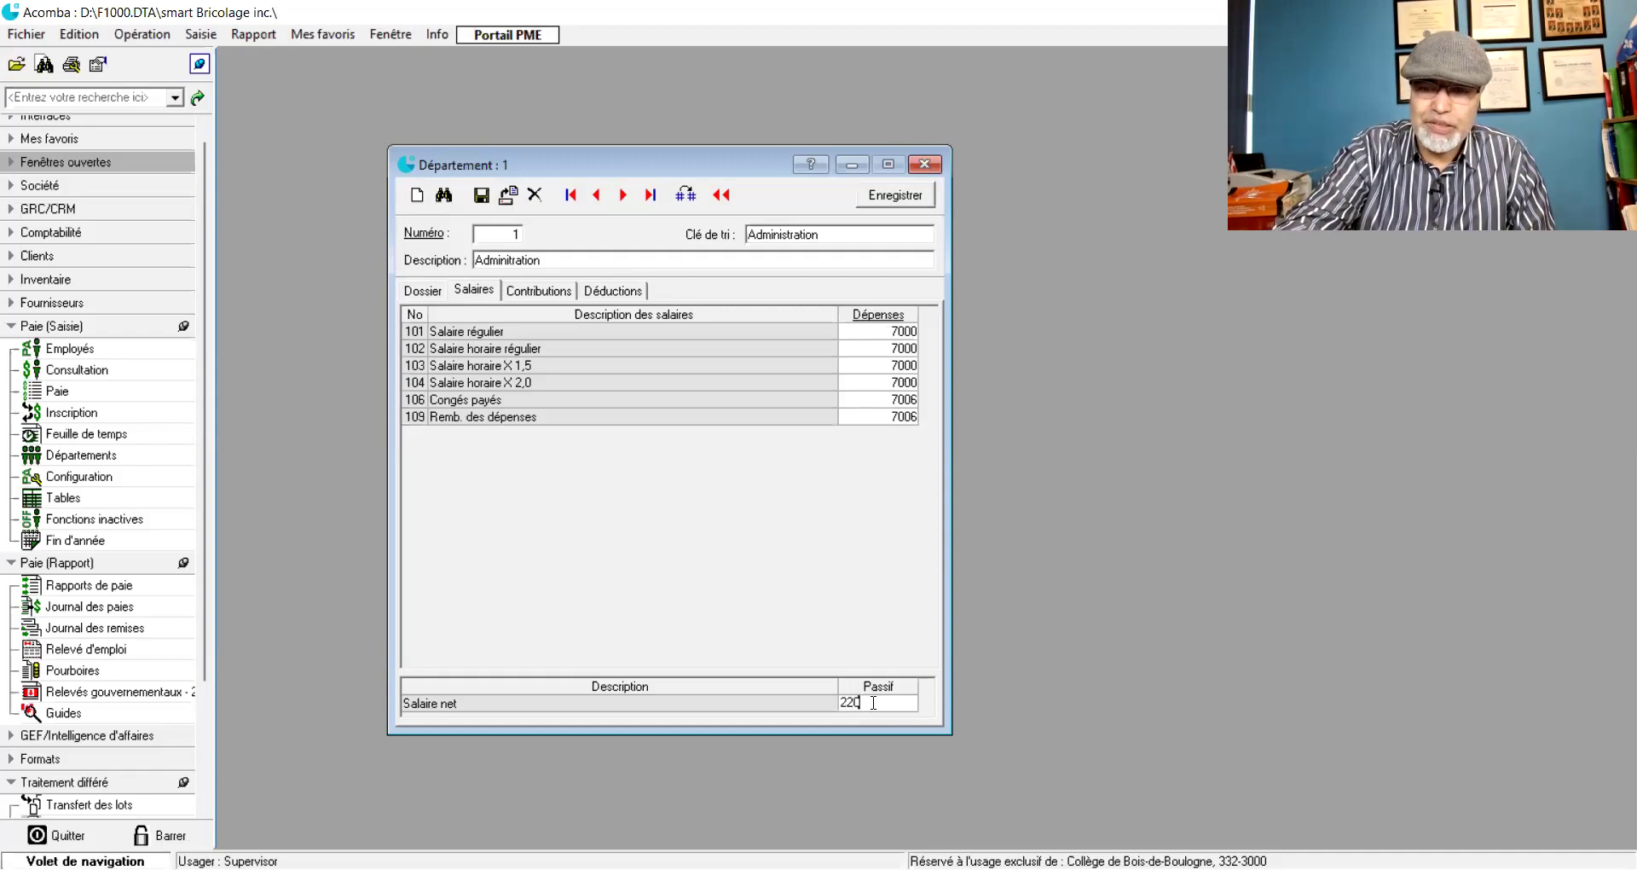
key("BackSpace")
key("BackSpace")
key("BackSpace")
key("BackSpace")
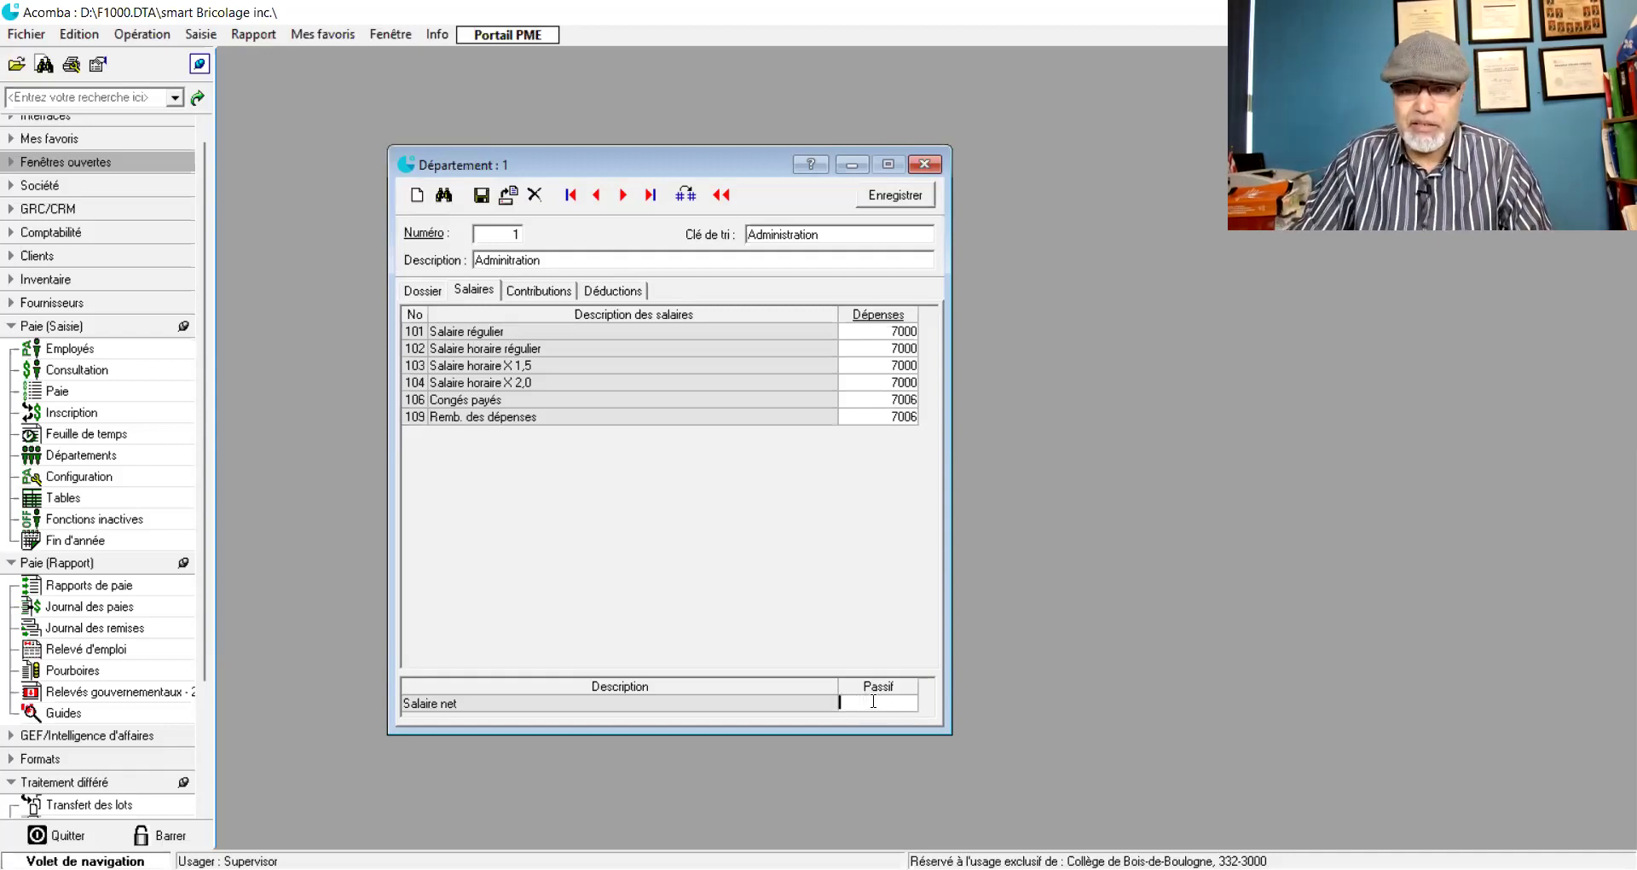
double_click(873, 700)
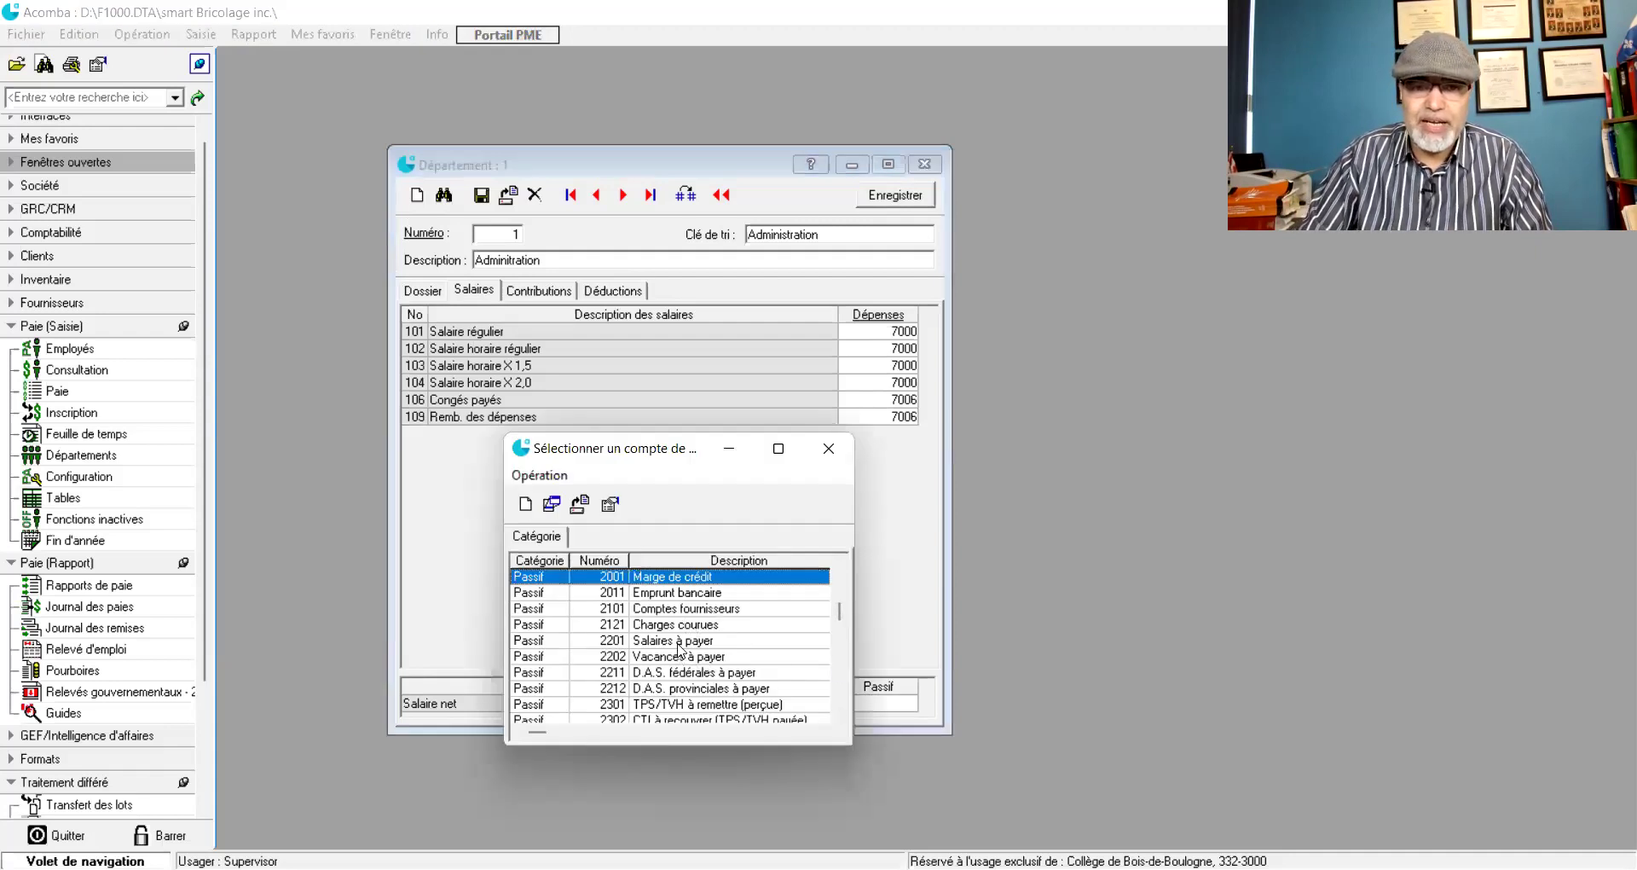
left_click(679, 641)
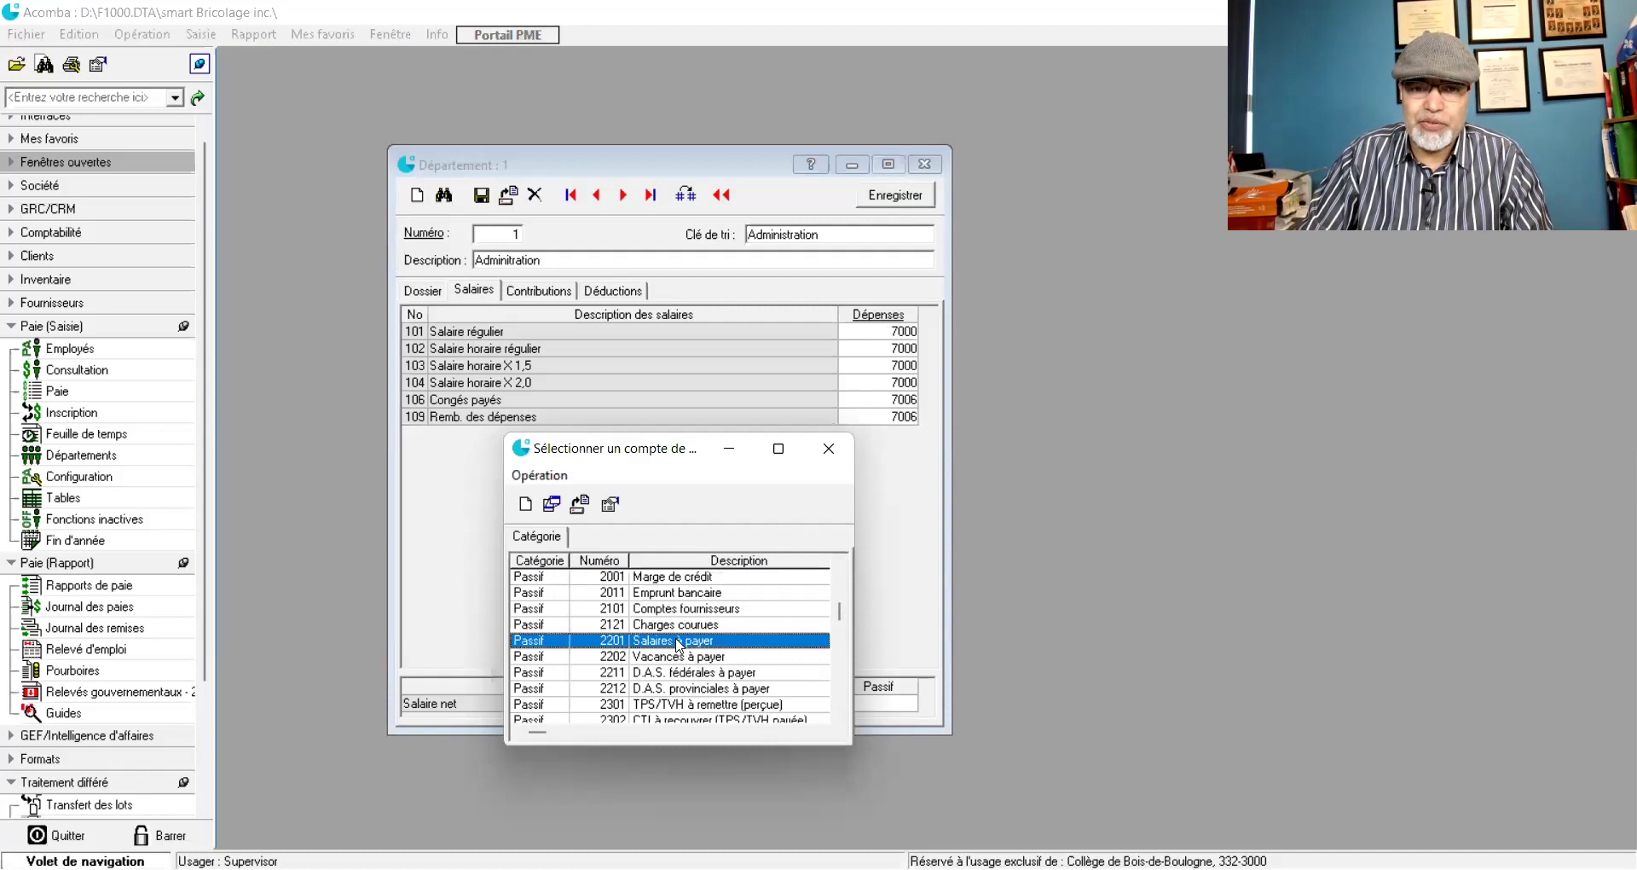
double_click(679, 641)
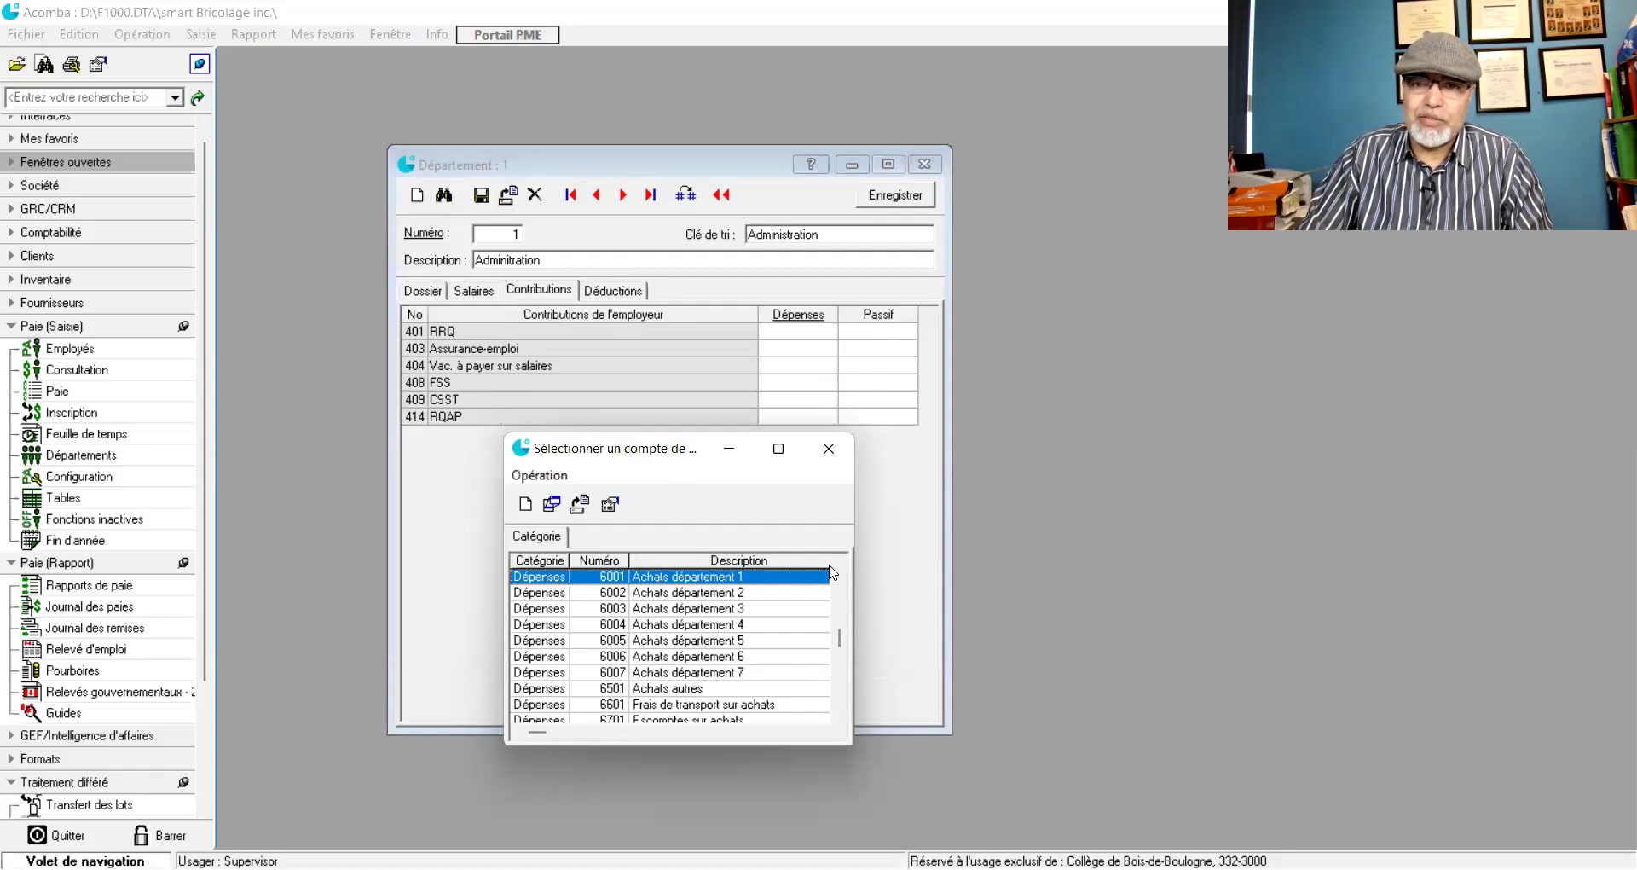
- Map the RRQ contribution to expense 7008 and liability 2212 D.A.S. provinciales à payer
left_click_drag(683, 468, 656, 482)
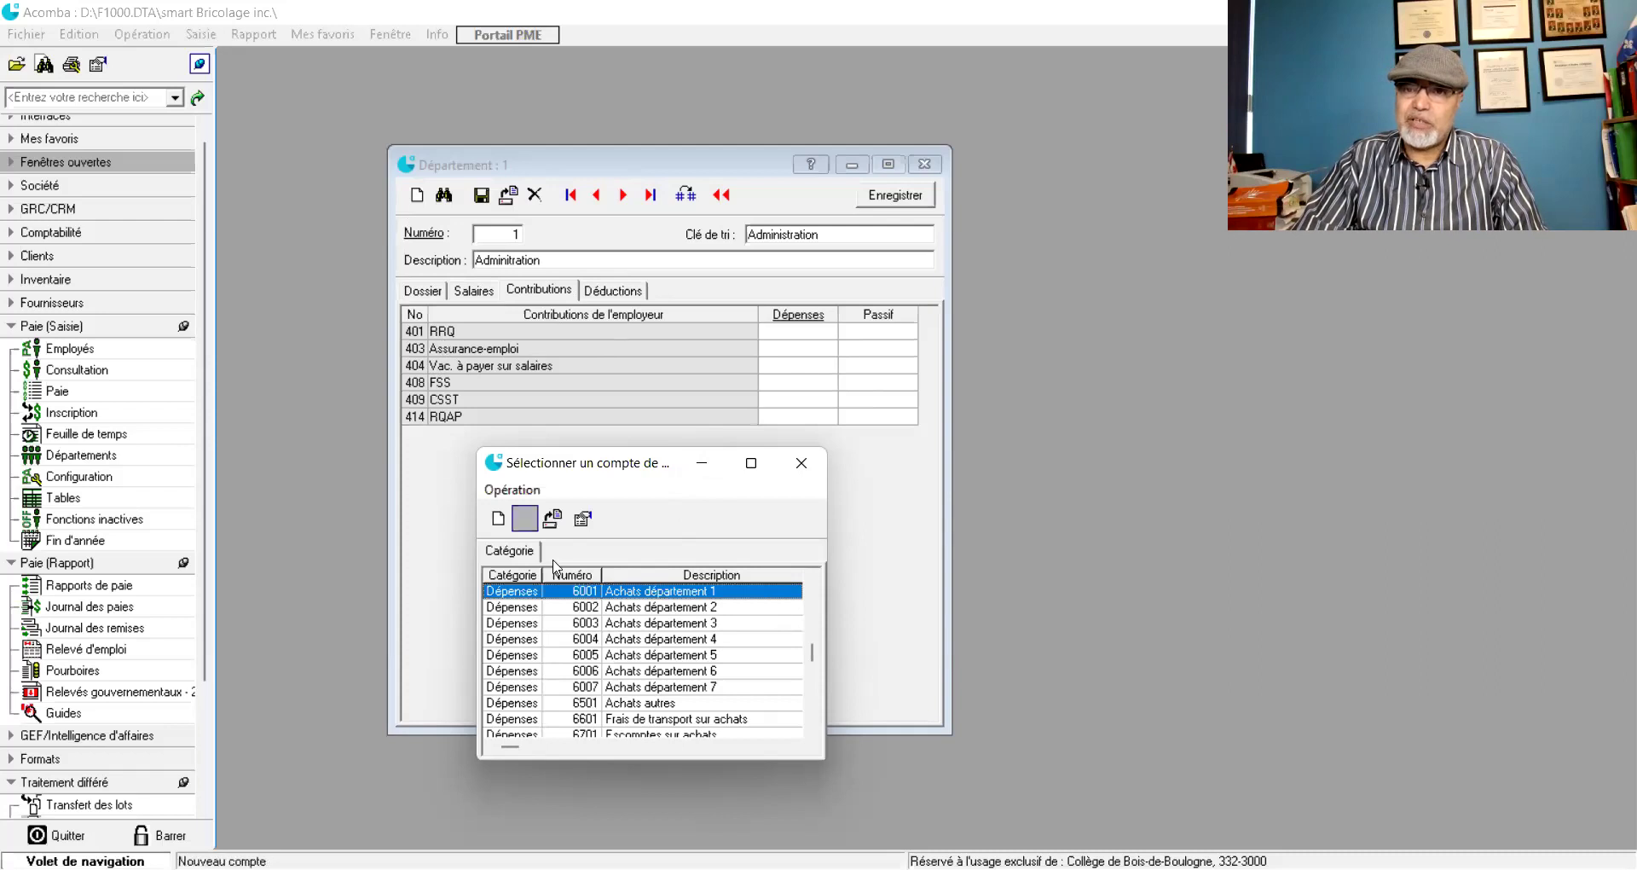
scroll(667, 655, "down", 5)
scroll(666, 655, "down", 3)
scroll(667, 655, "down", 1)
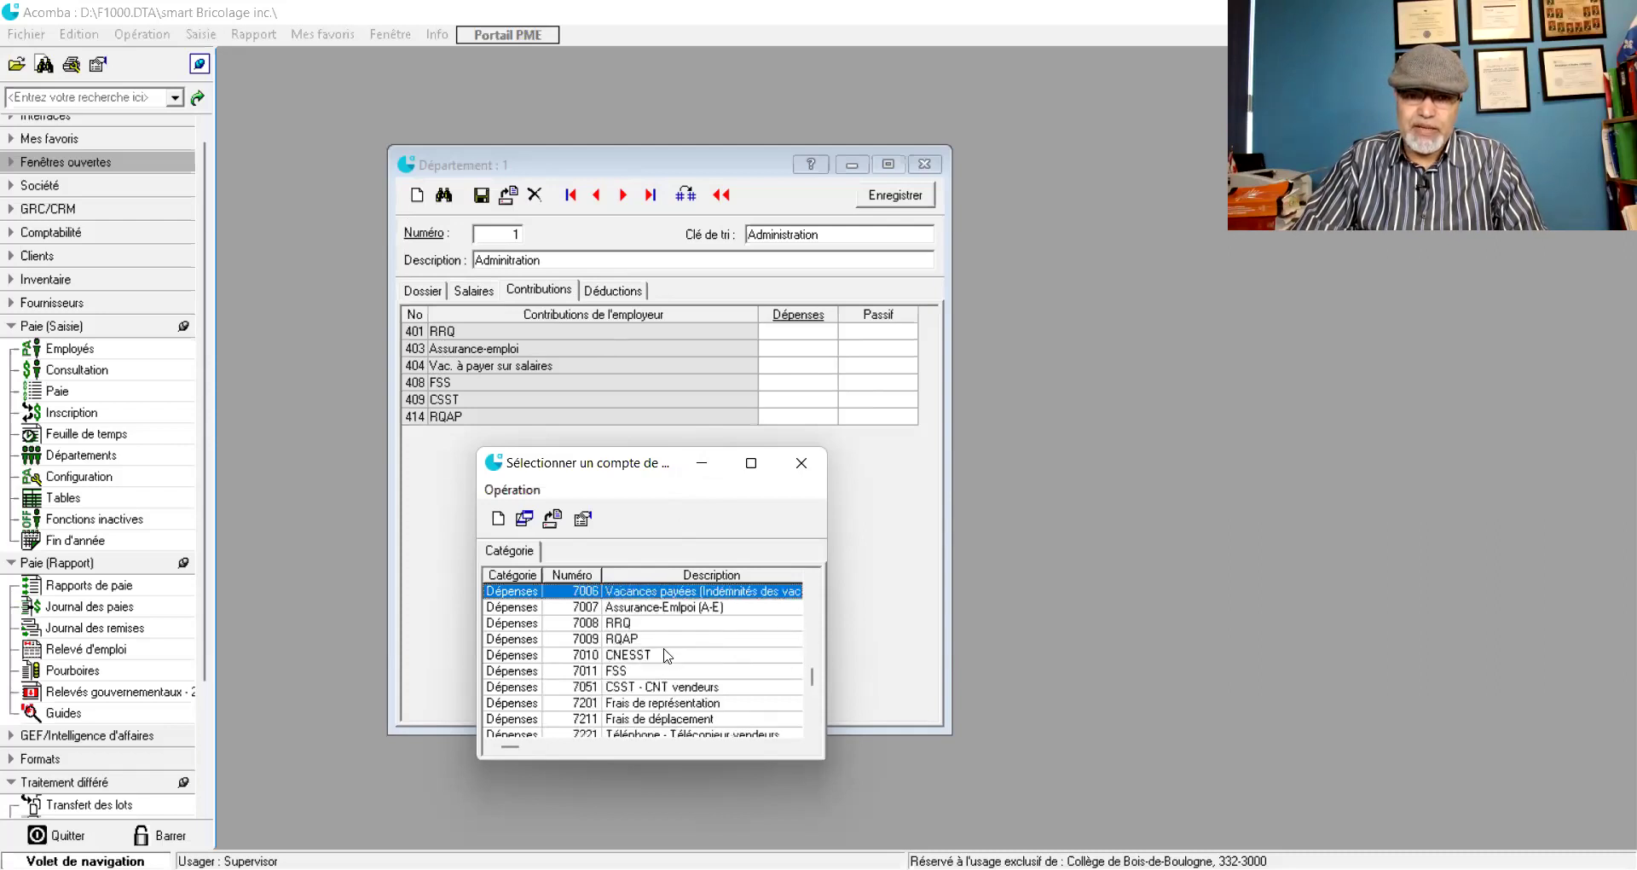
left_click(597, 624)
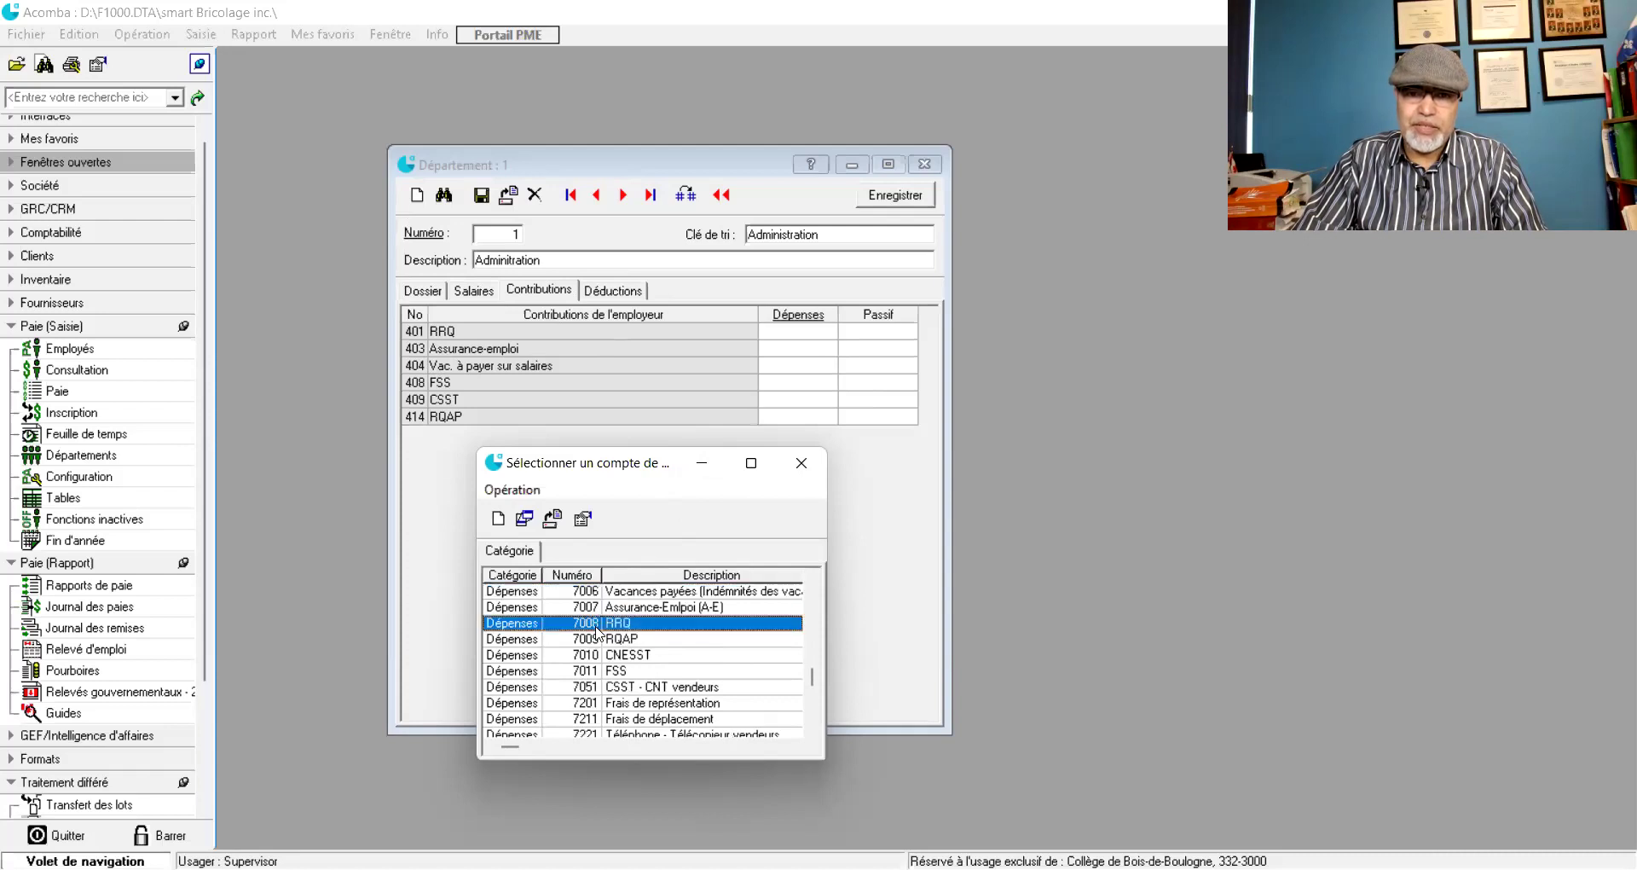
double_click(596, 631)
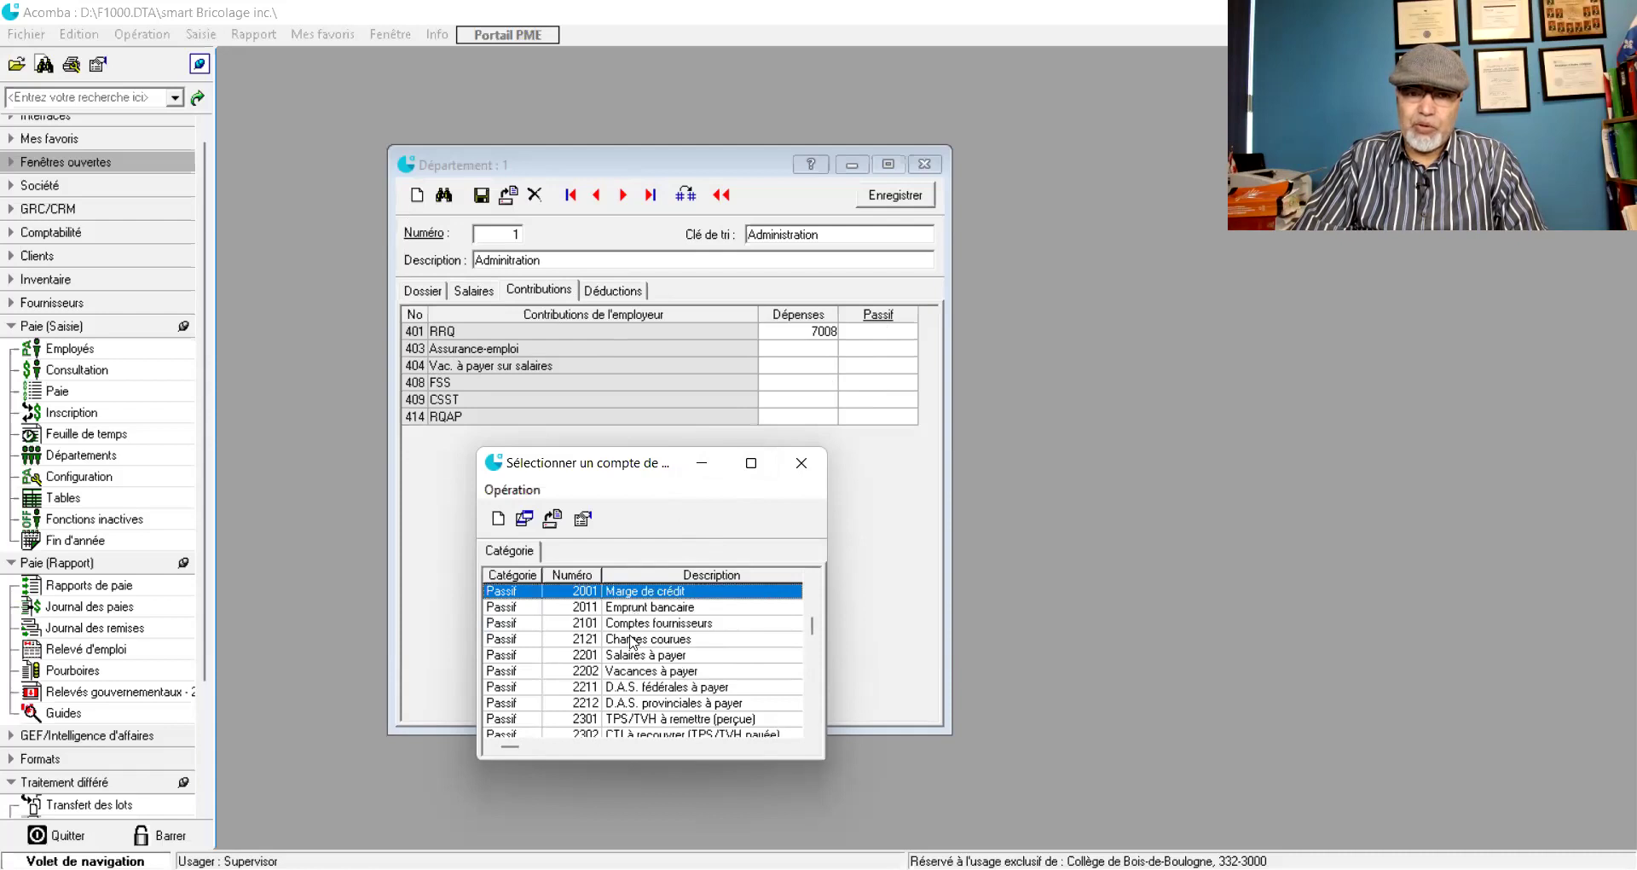
left_click(627, 704)
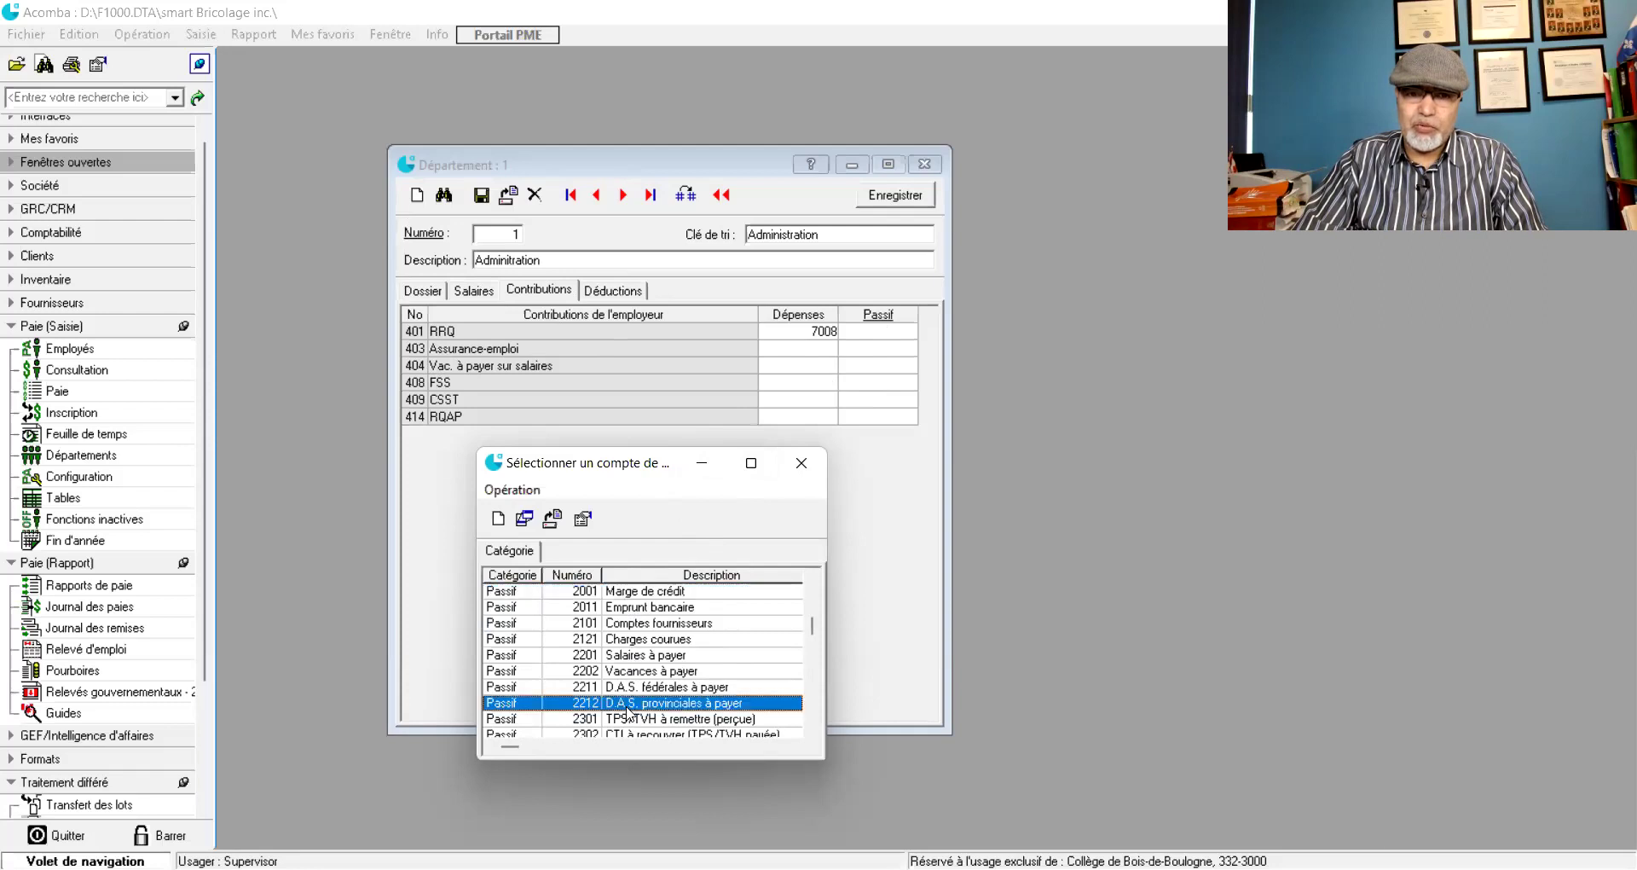
double_click(628, 705)
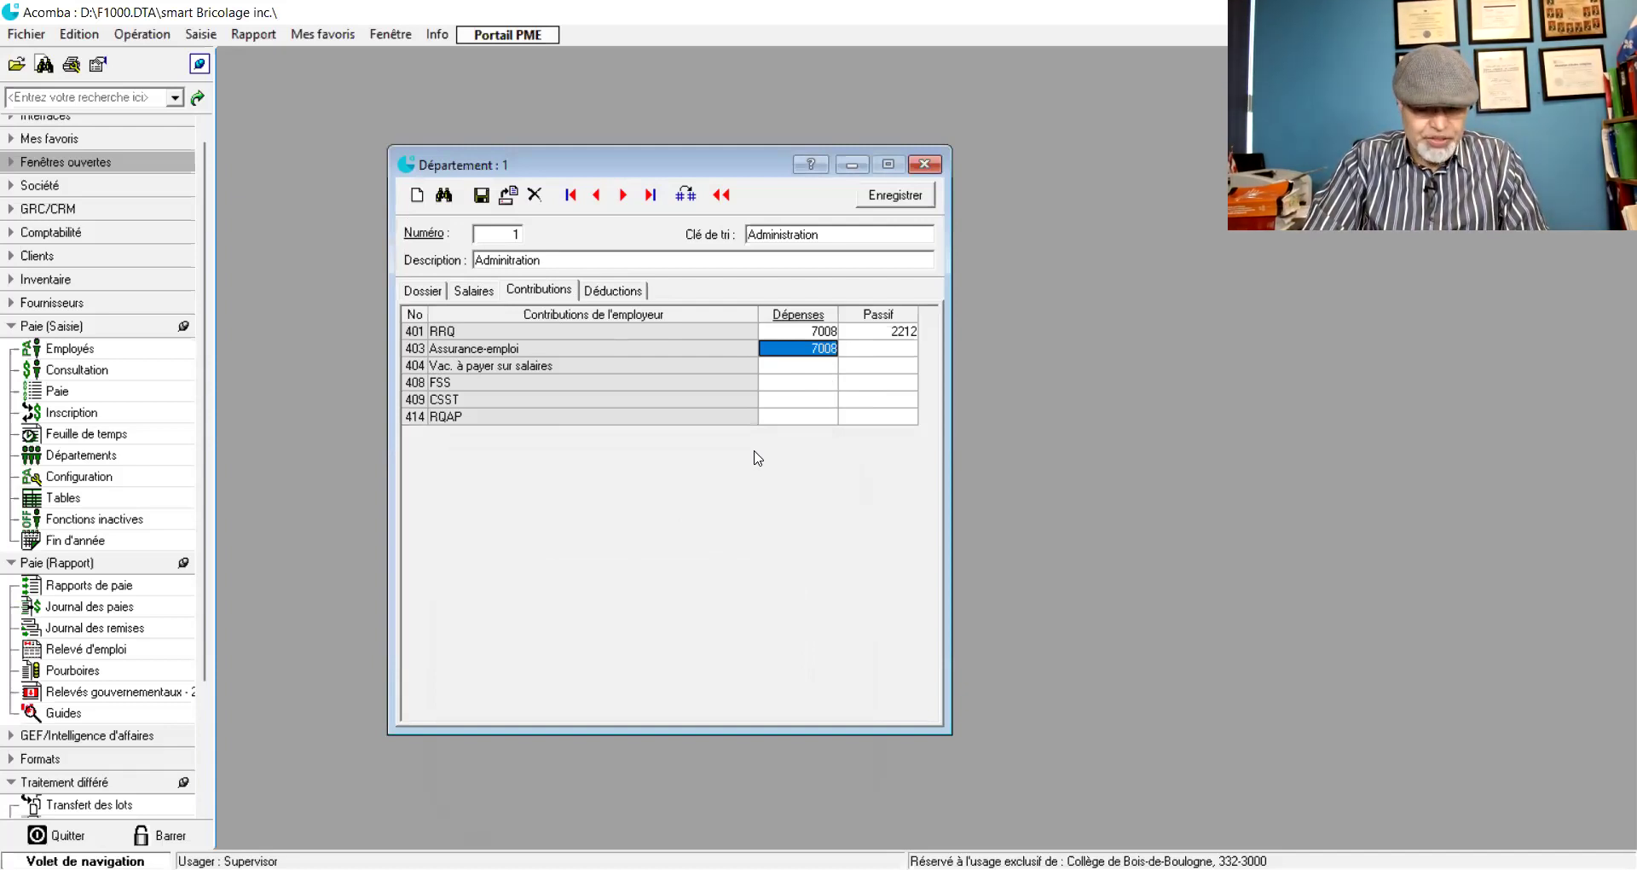
- Set Assurance-emploi to 7007/2211 and vacation pay to 7006/2202
type("700")
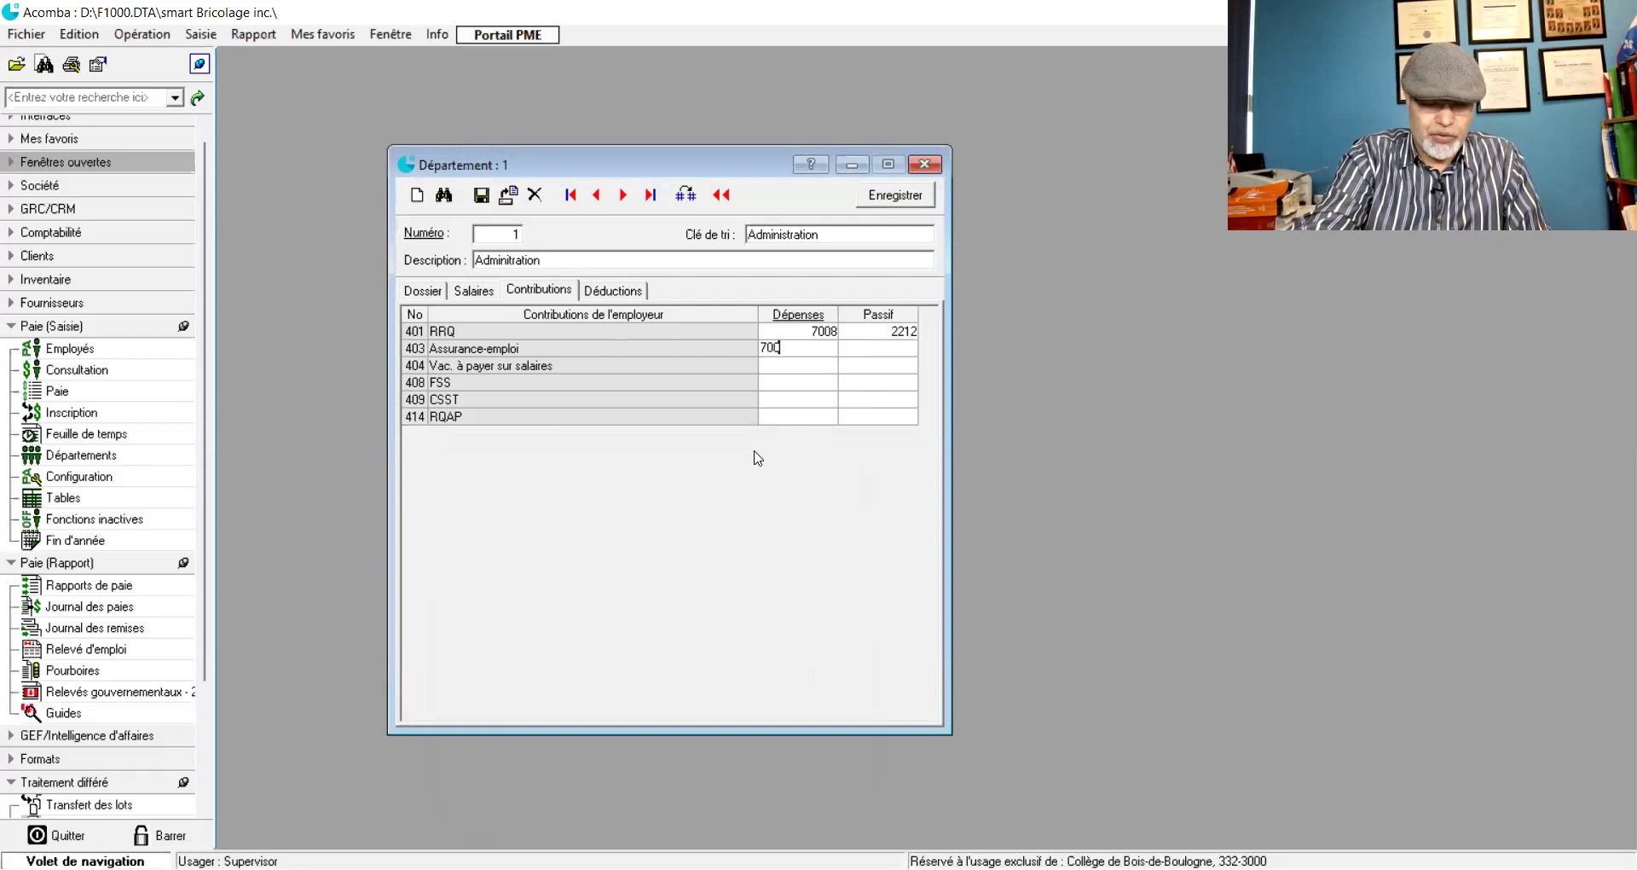
type("7")
key("Tab")
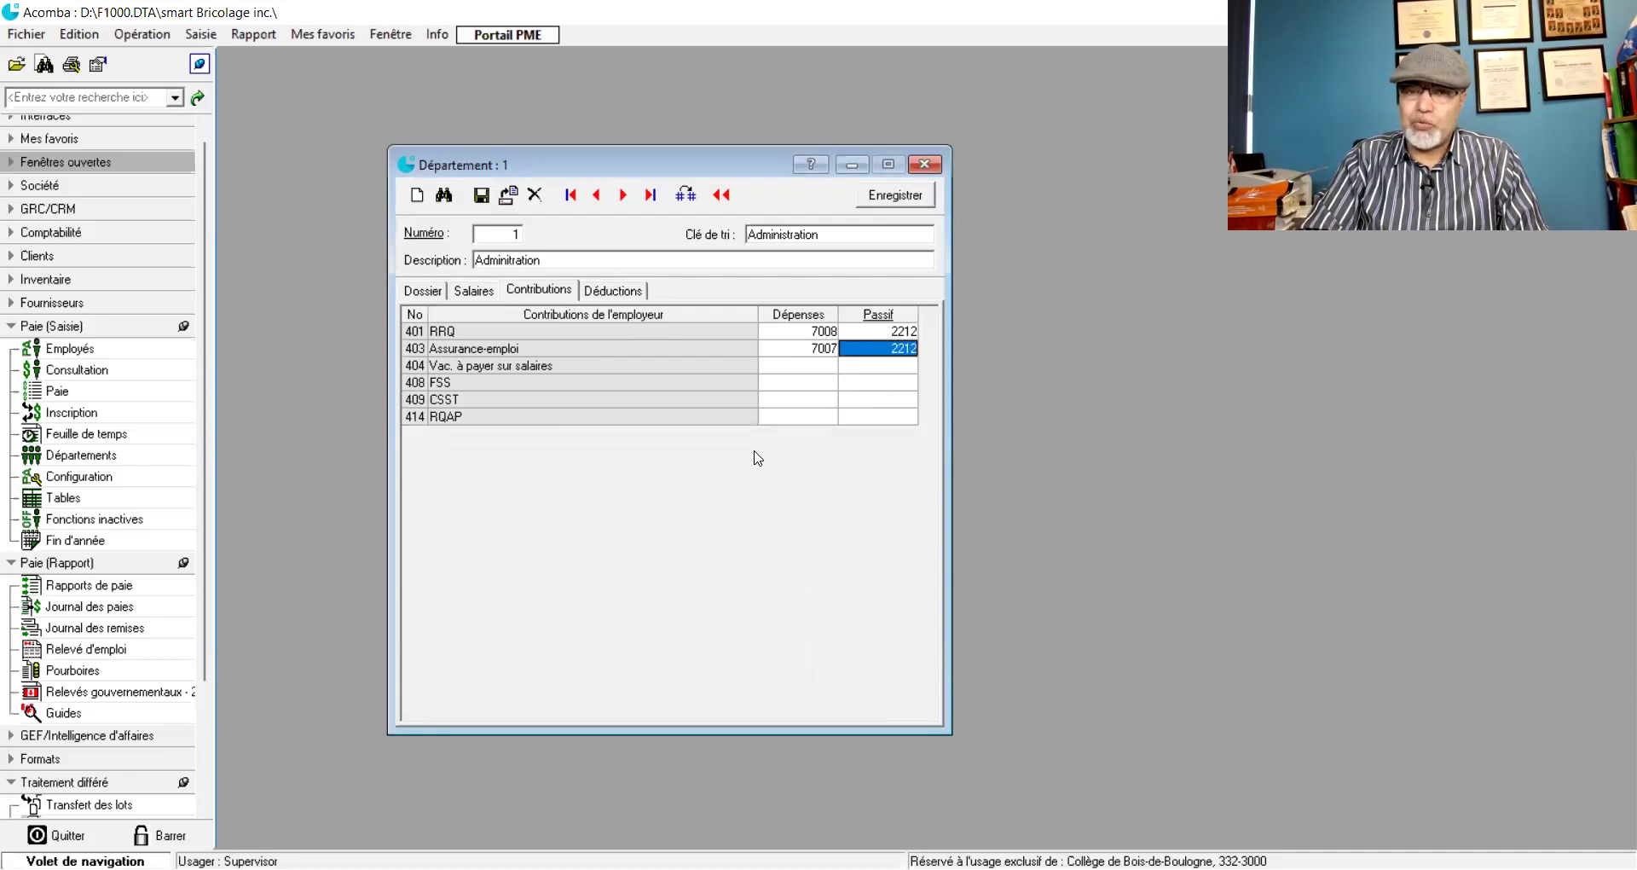
type("2211")
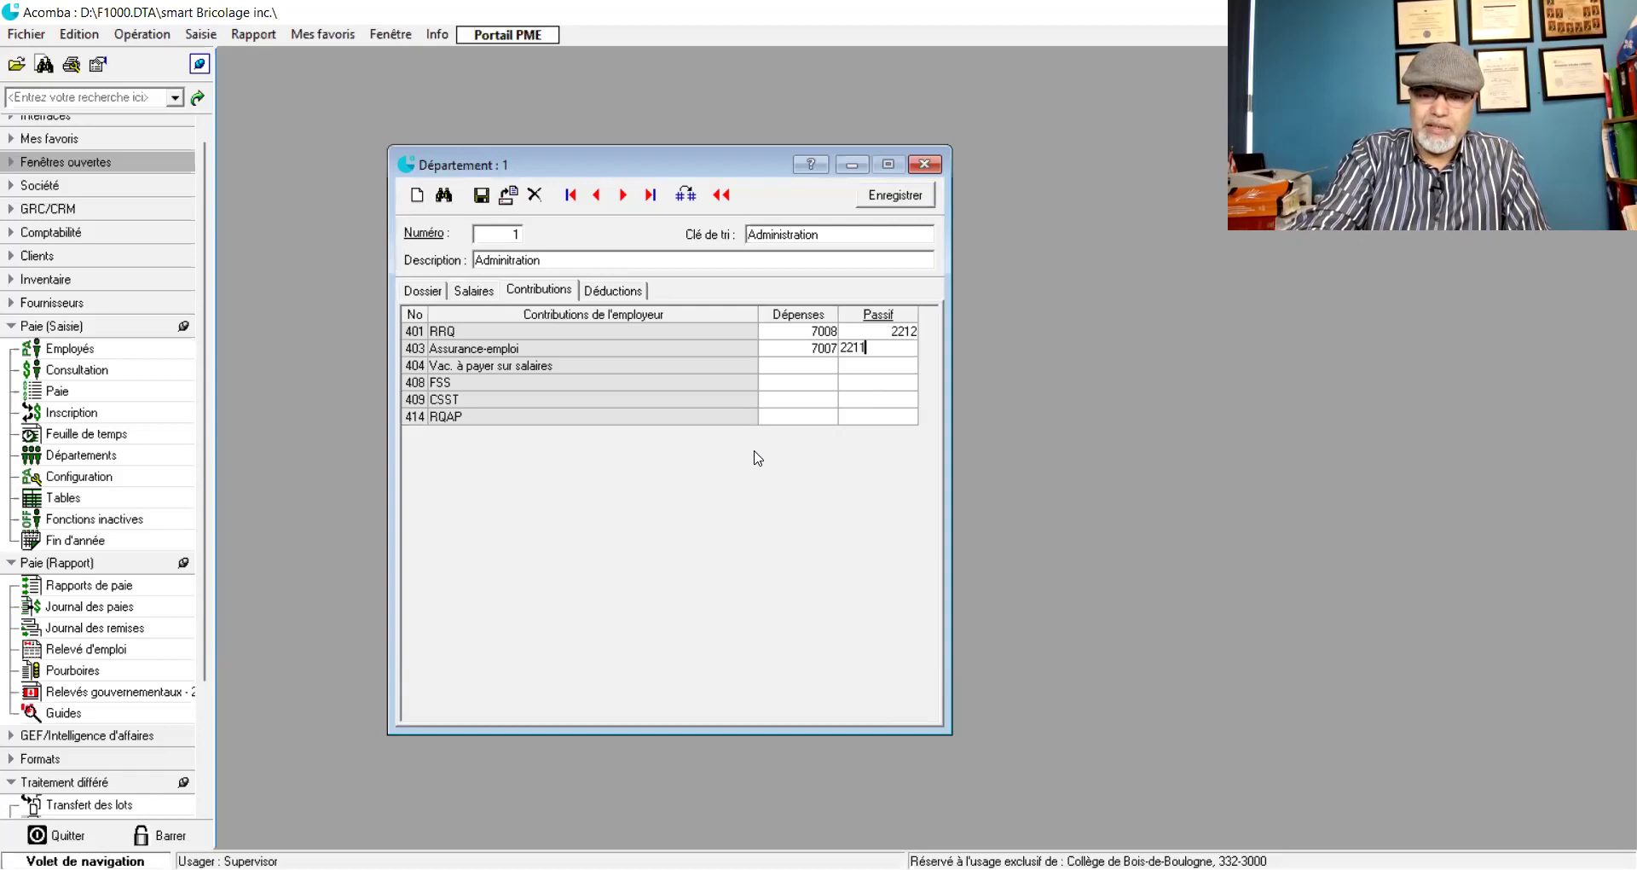
key("Tab")
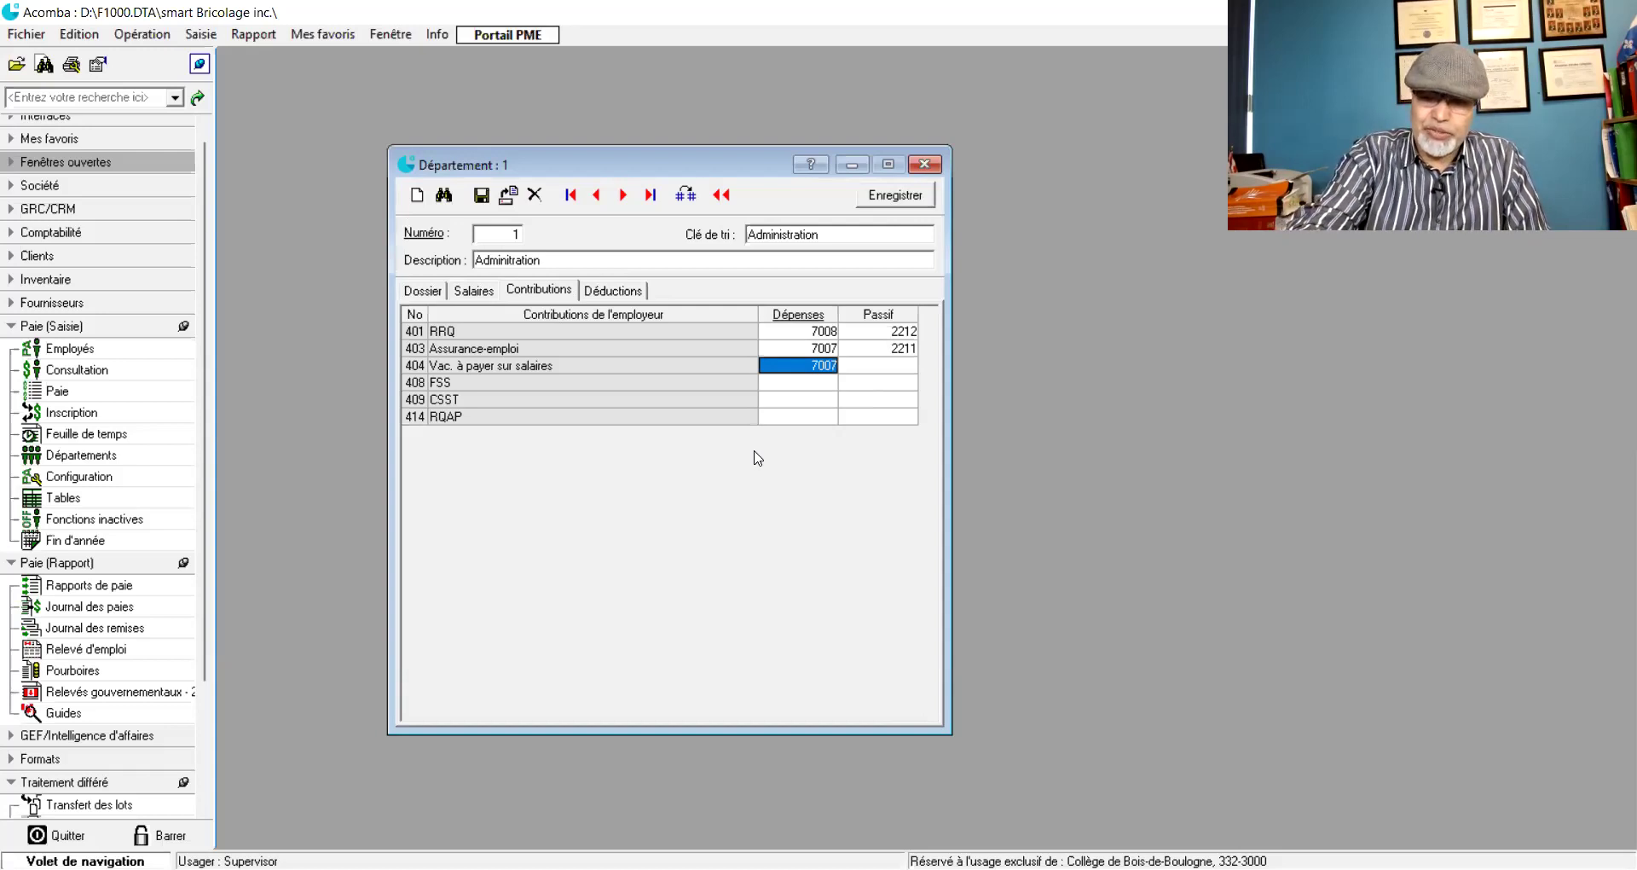
type("7006")
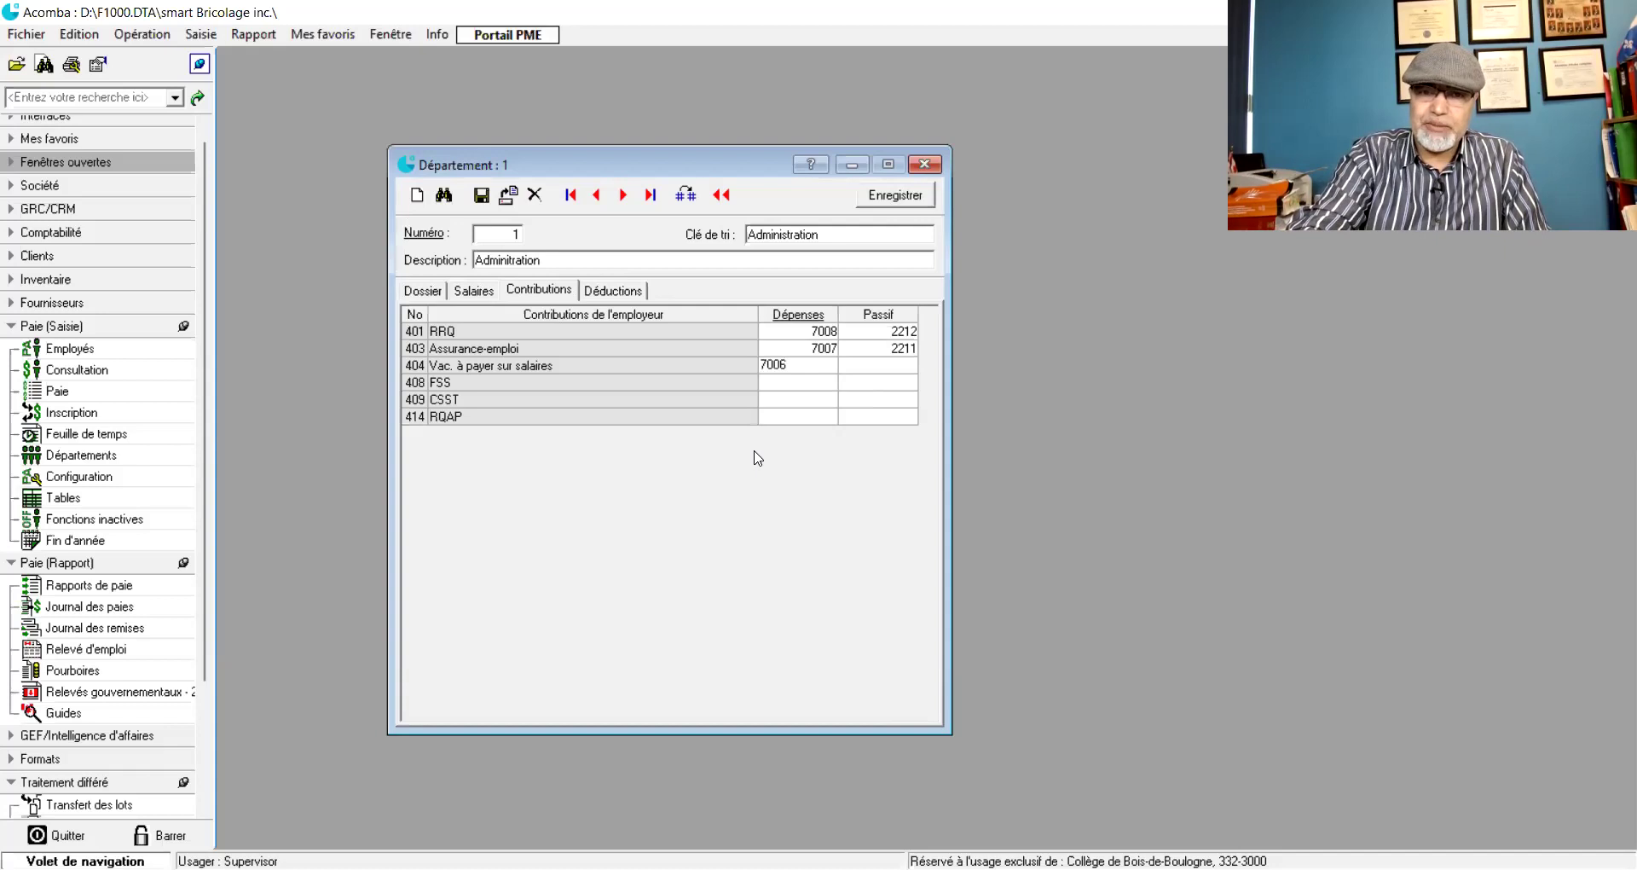
key("Tab")
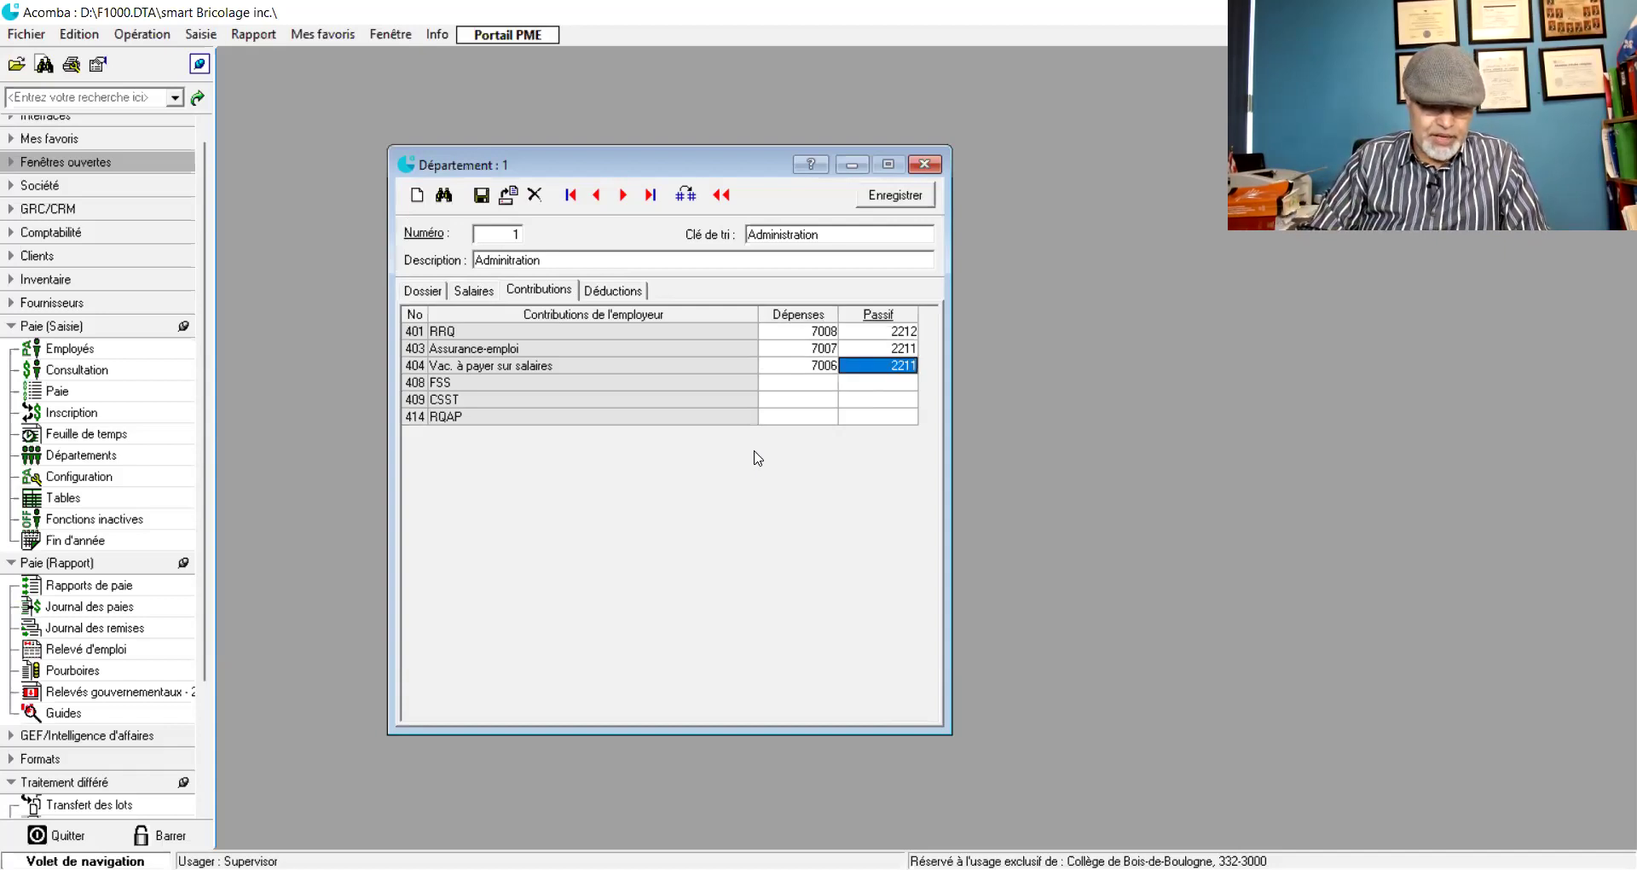
type("2202")
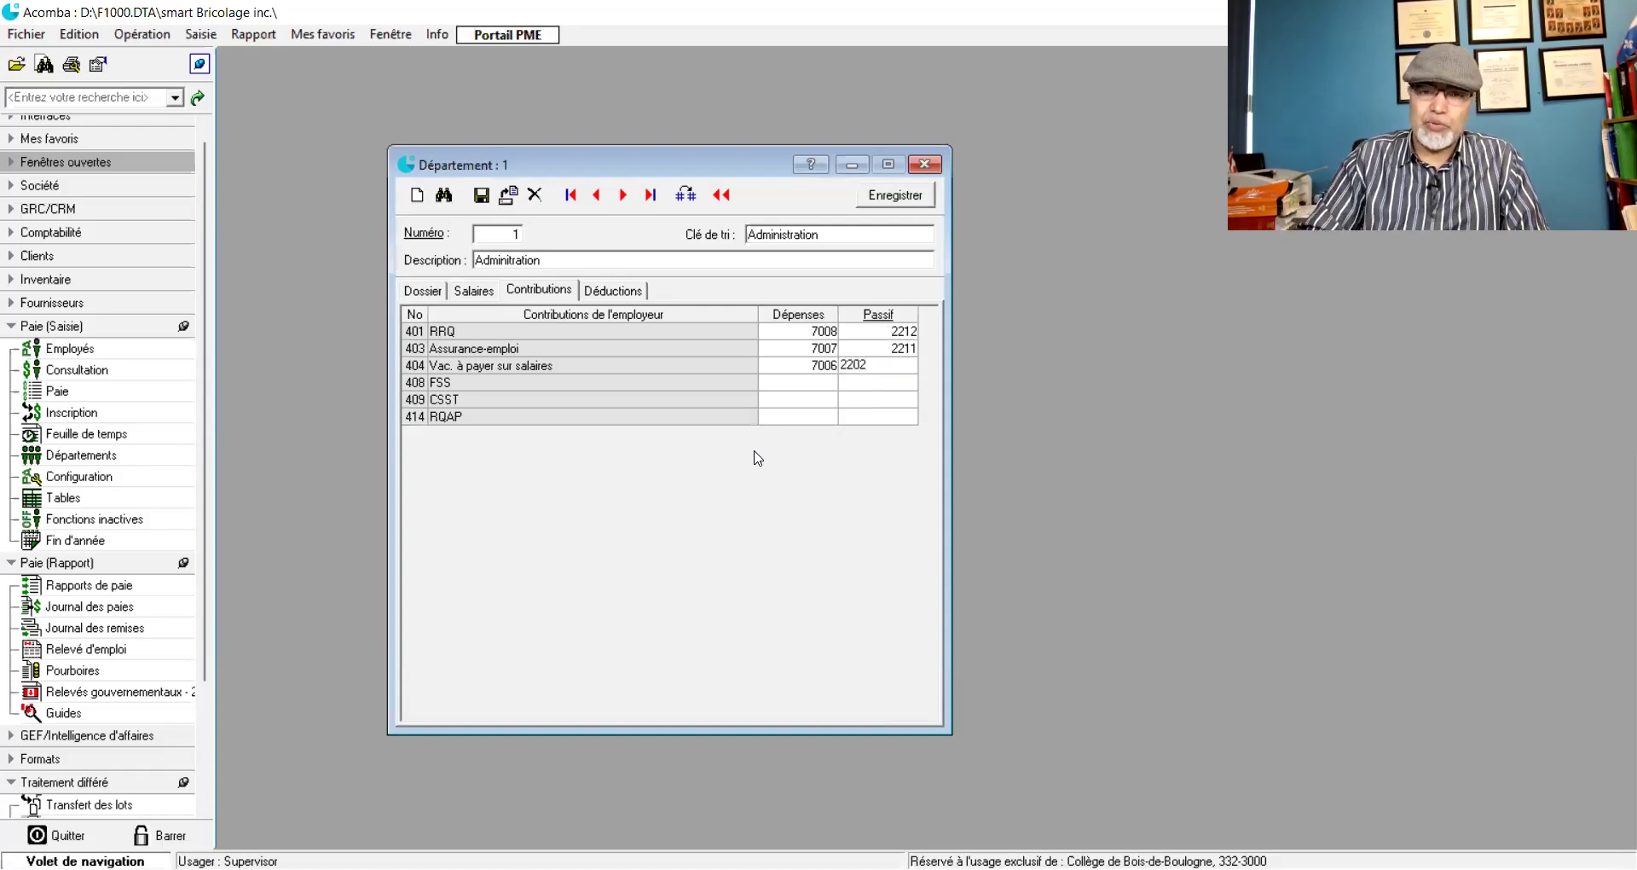
key("Tab")
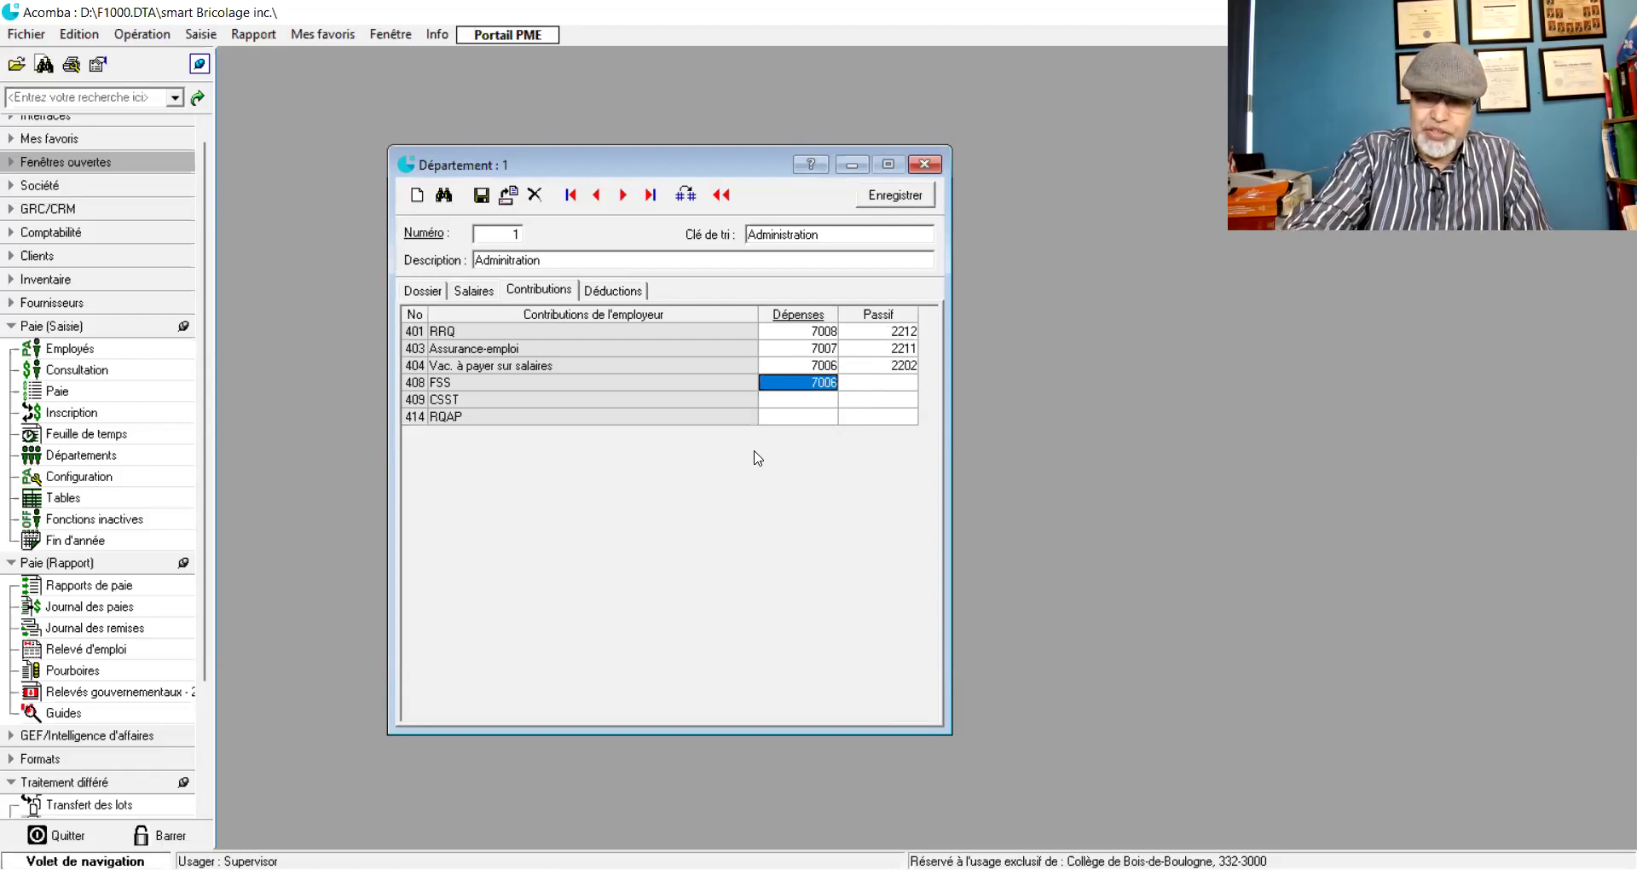
- Set FSS to 7011/2212, CSST to 7010/2212, and RQAP expense to 7009
type("7011")
key("Tab")
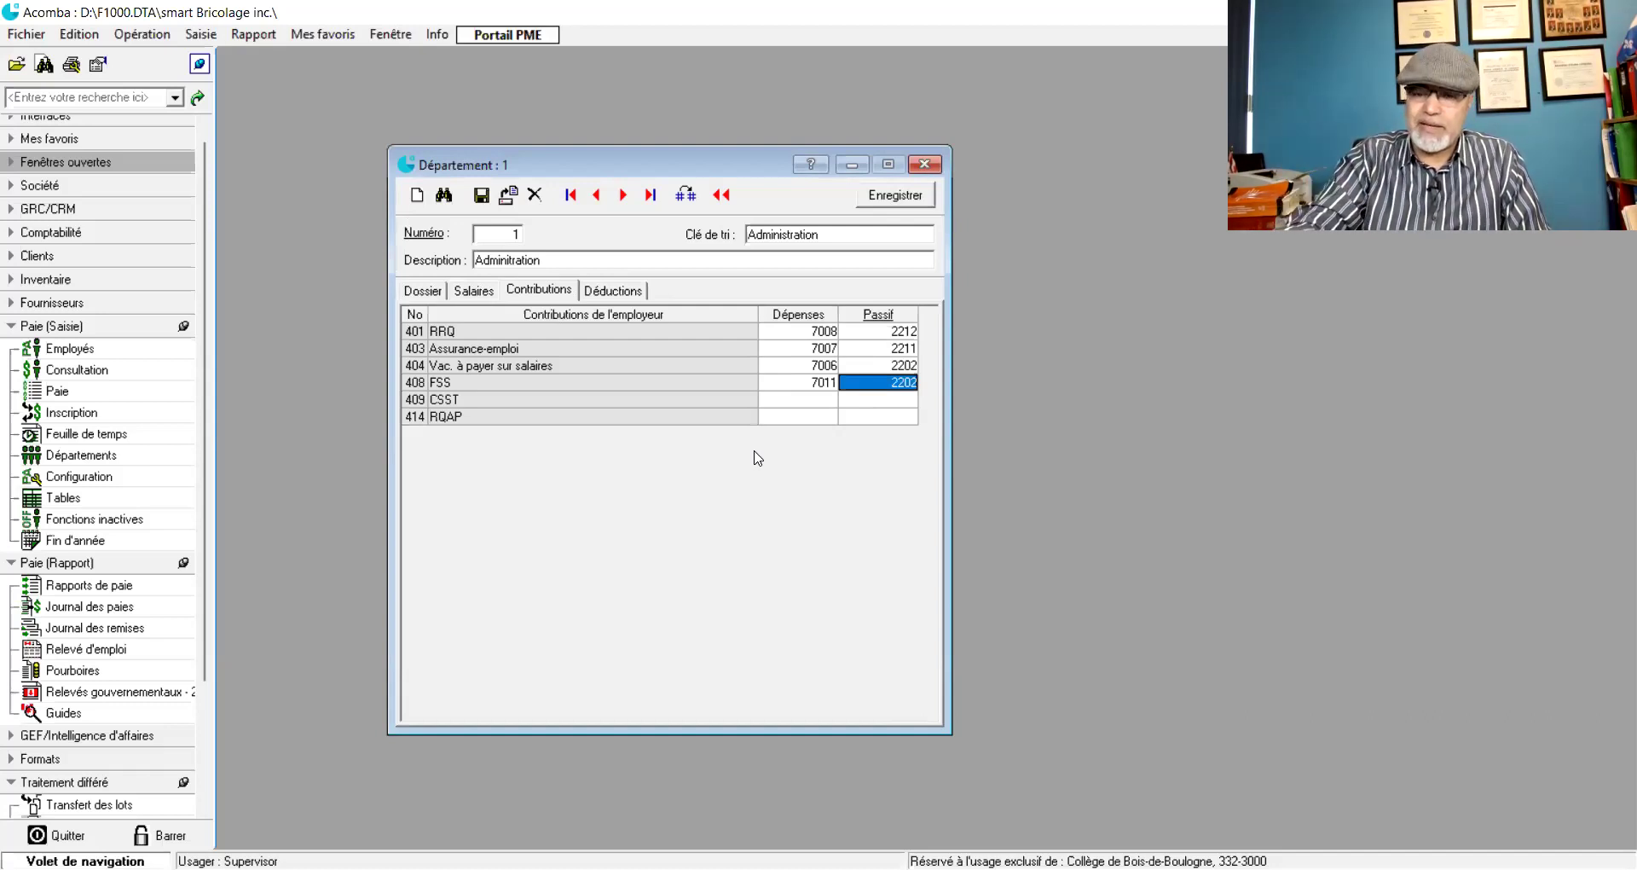
type("2212")
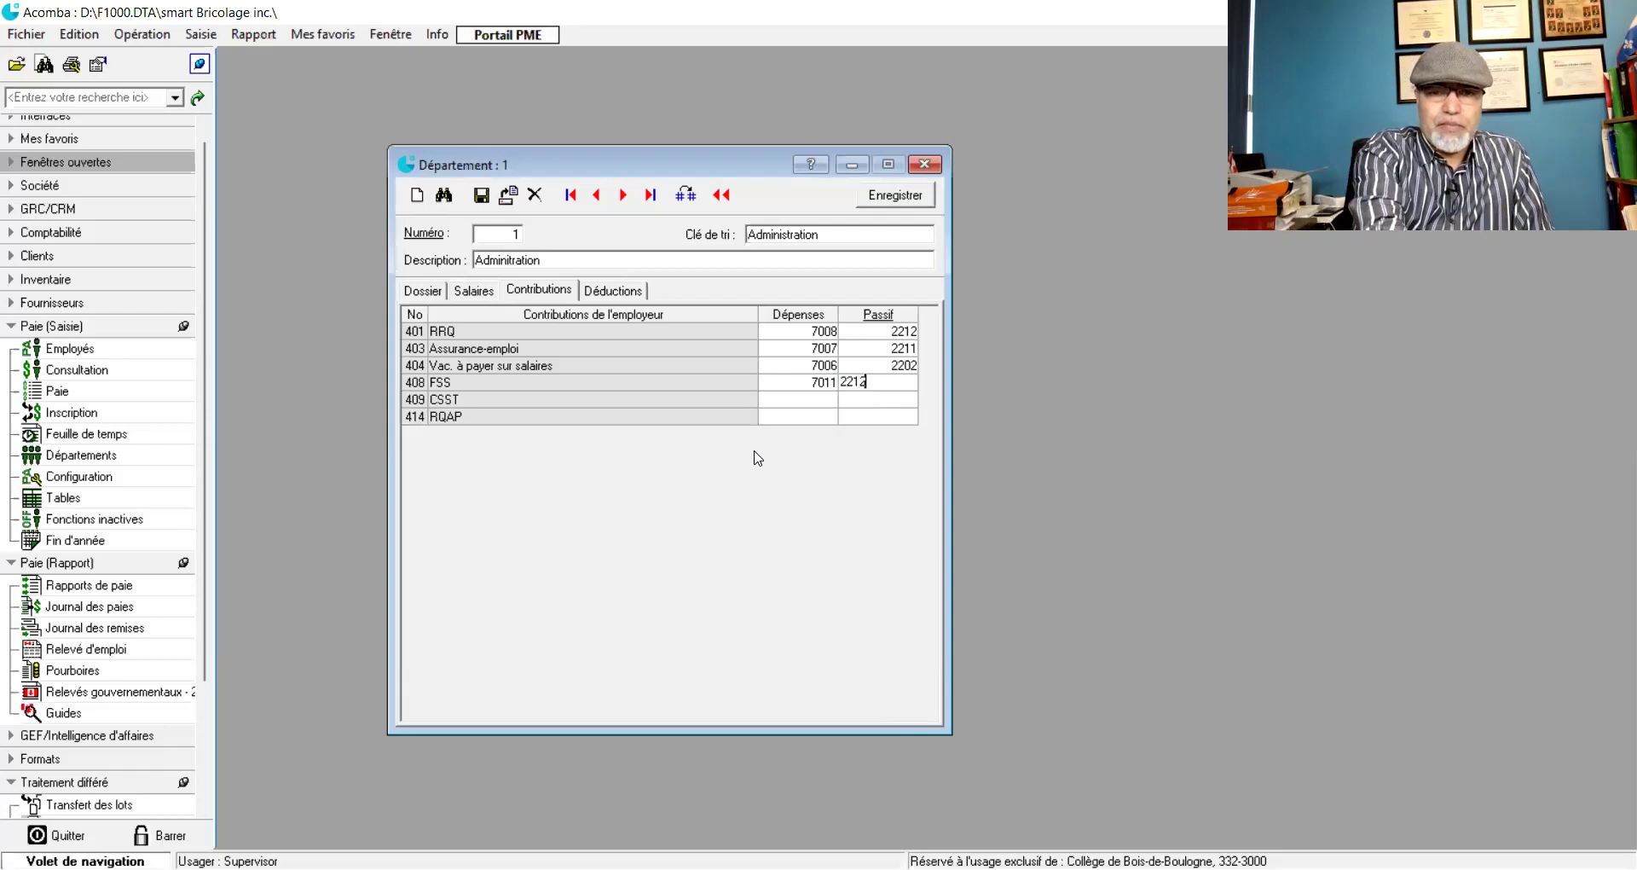
key("Tab")
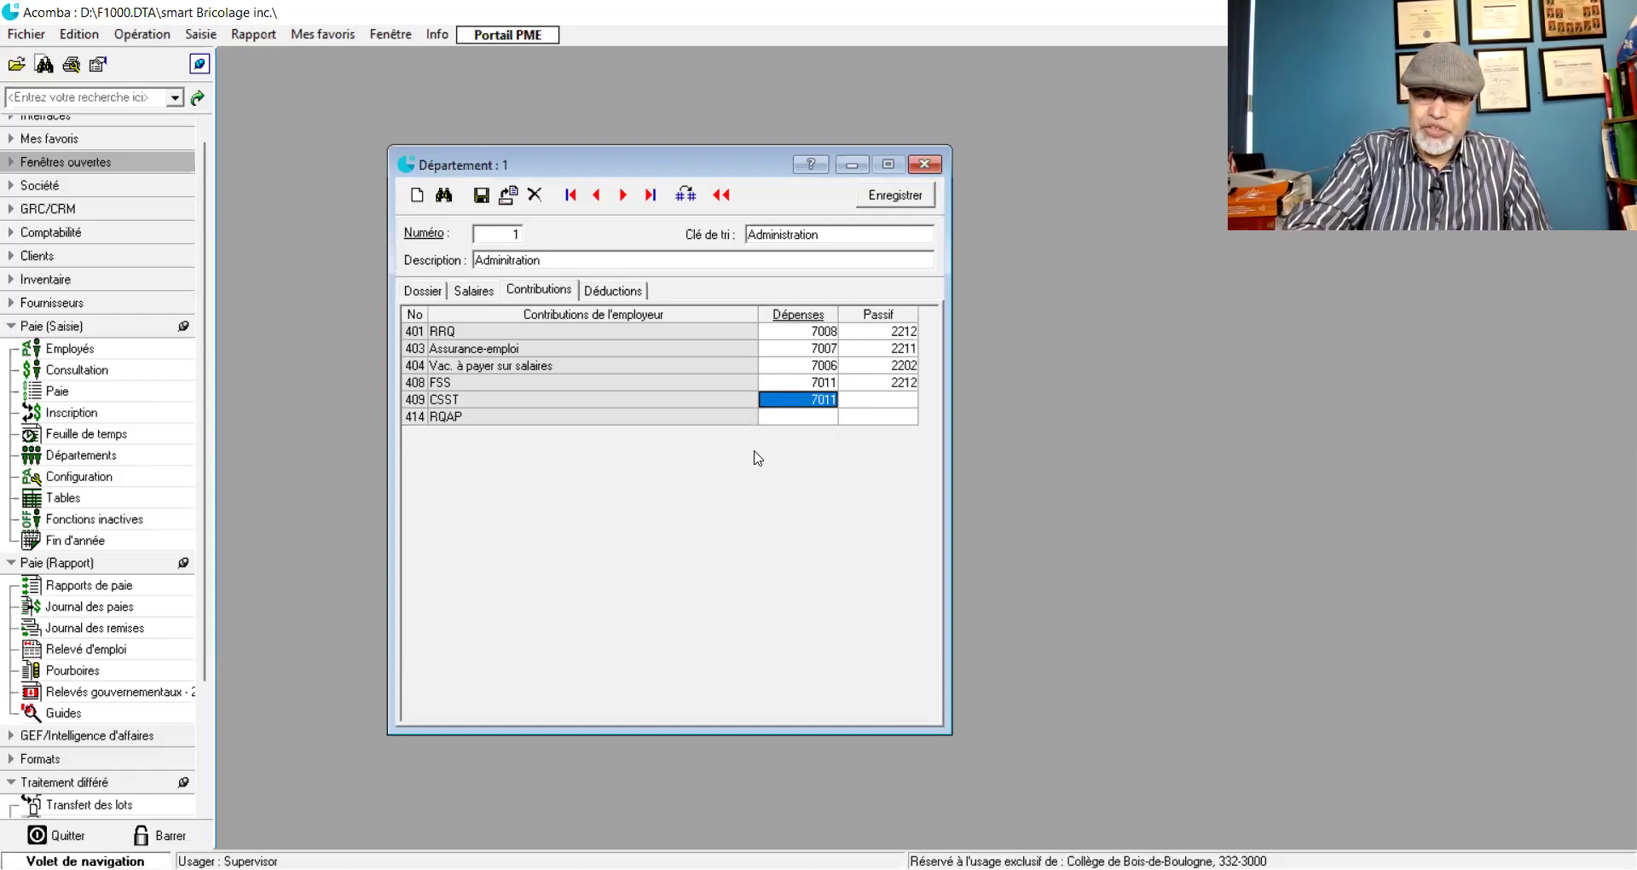
type("7010")
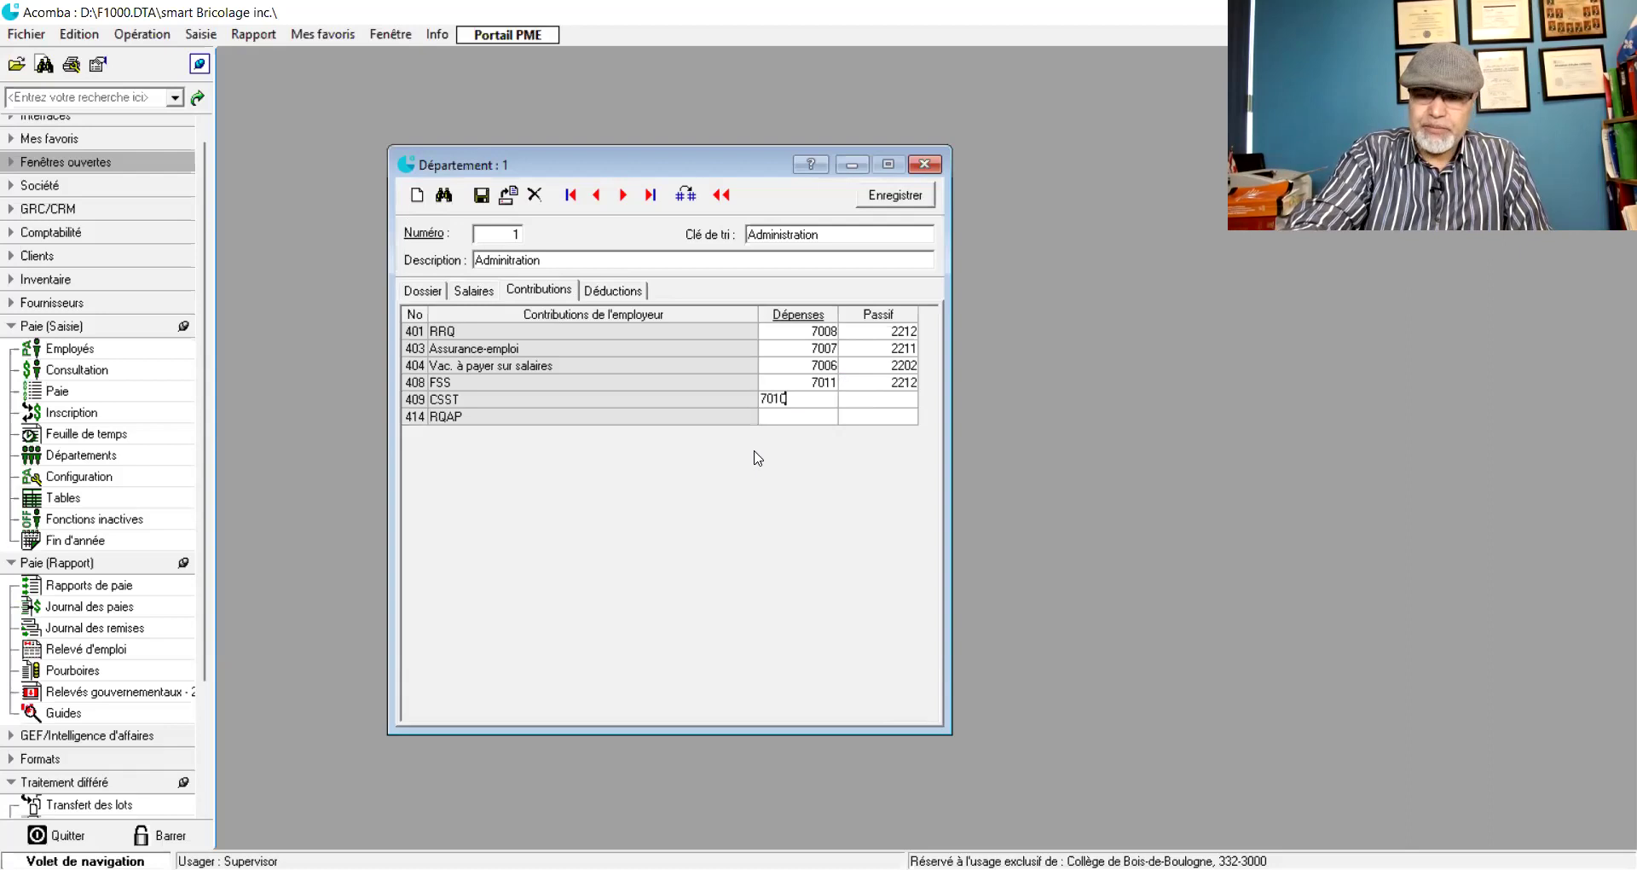
key("Tab")
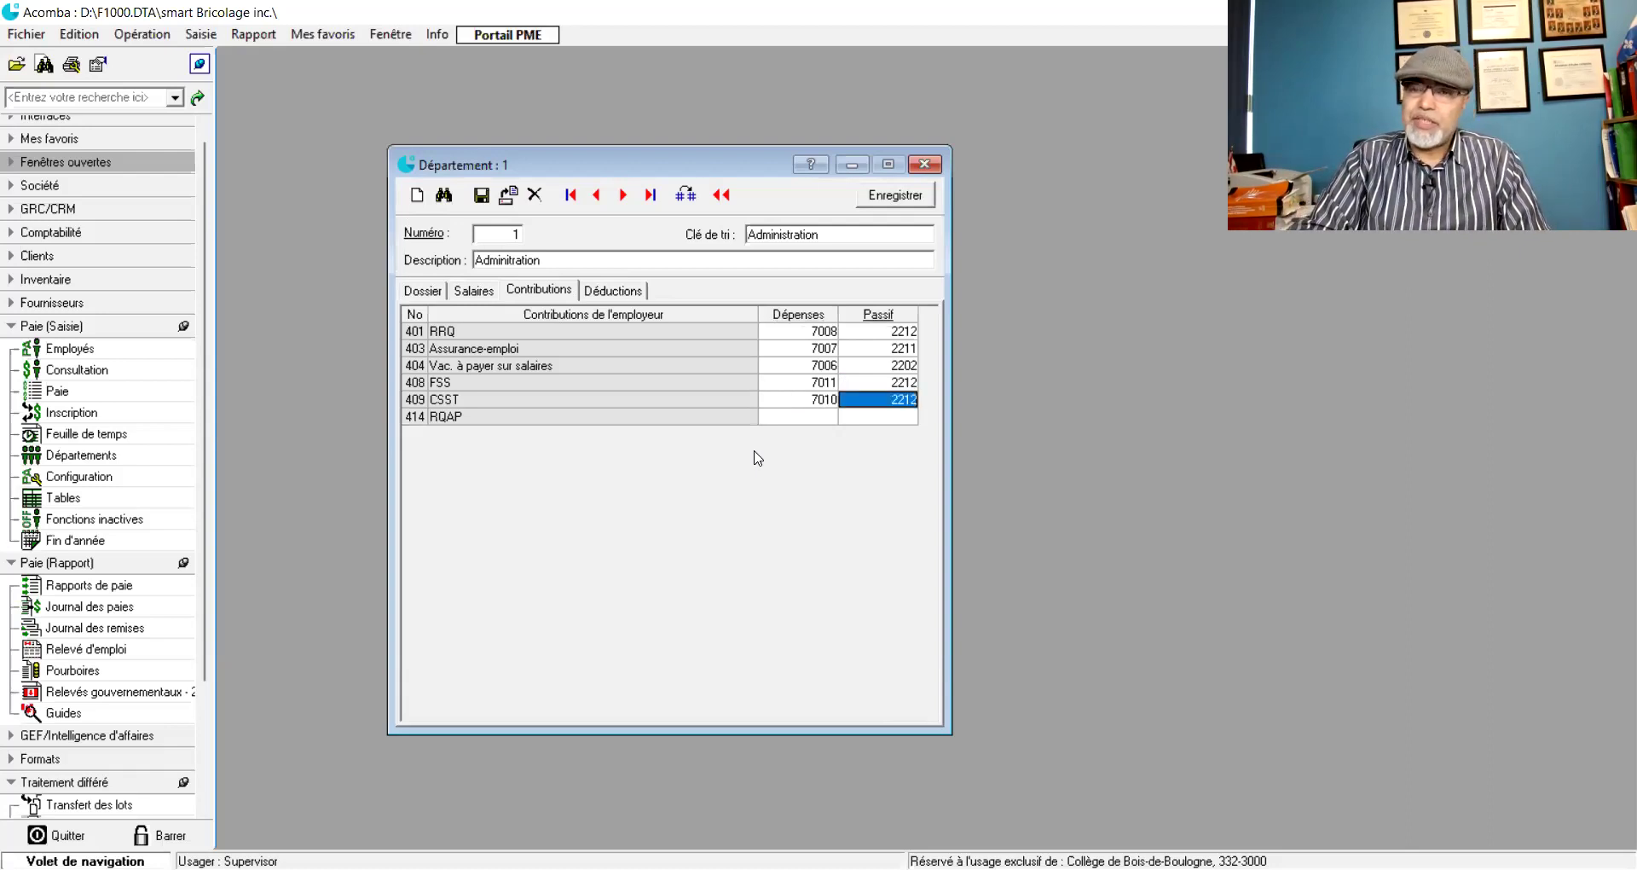
key("Tab")
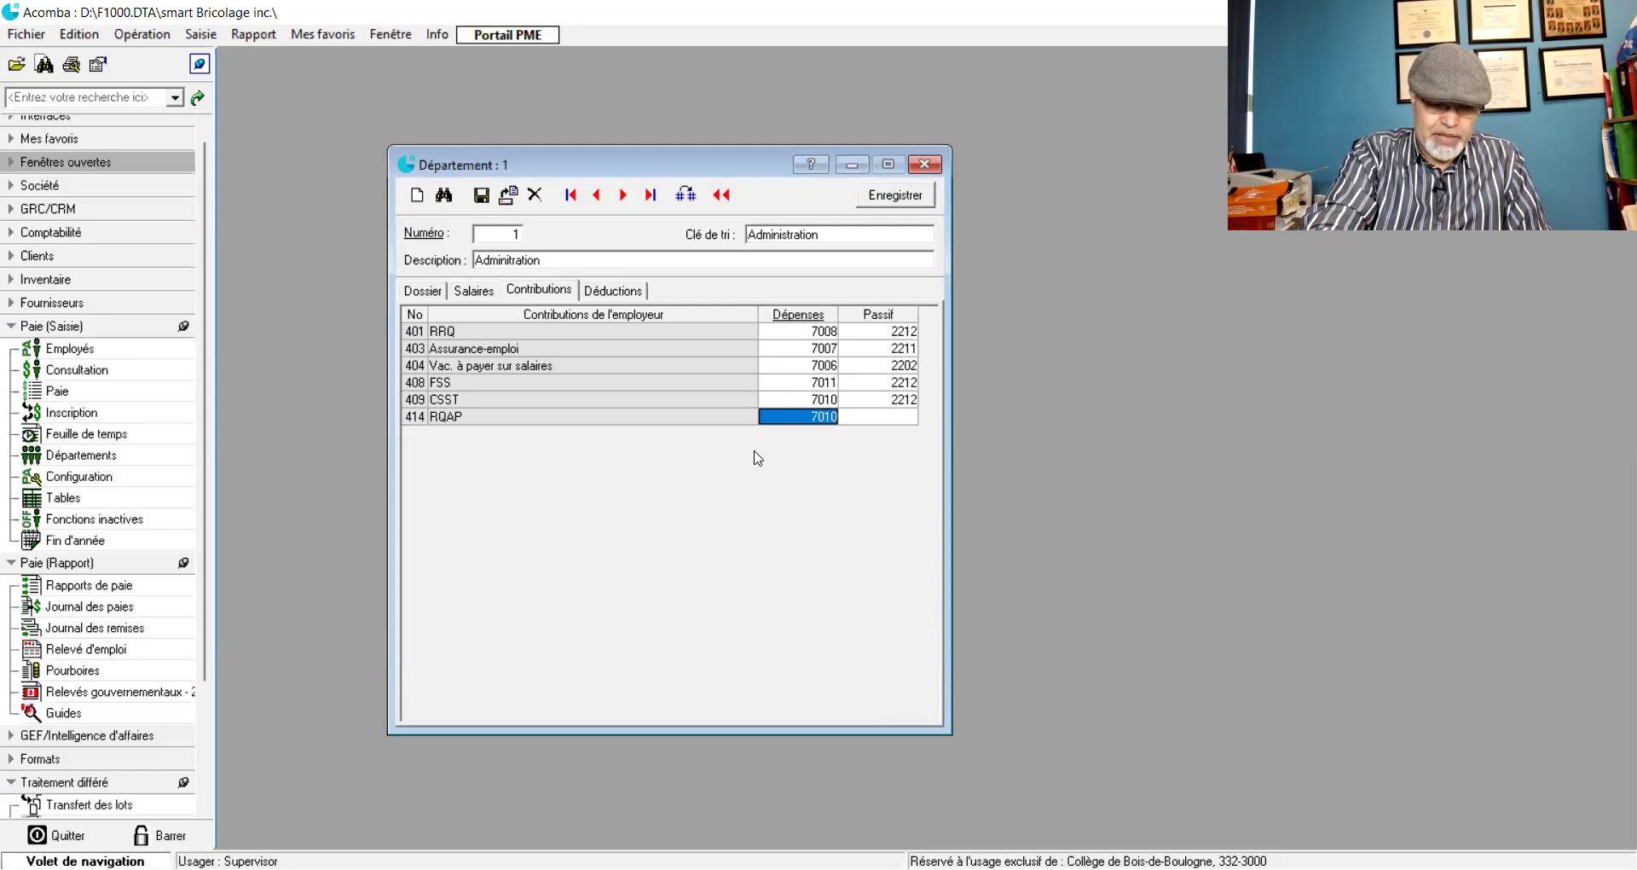
type("7009")
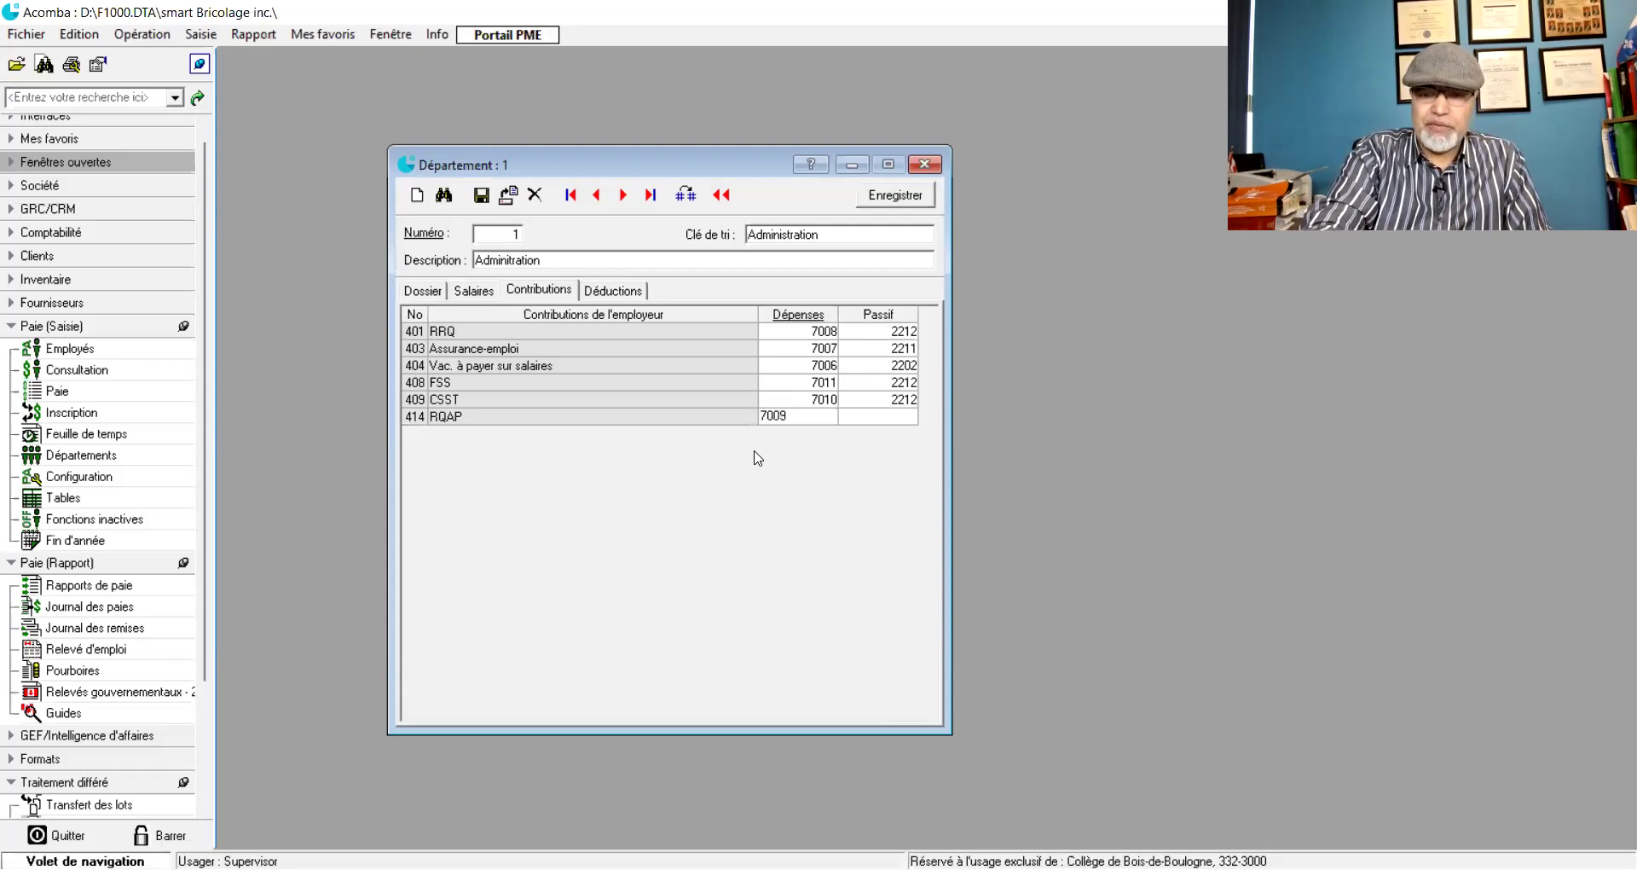
key("Tab")
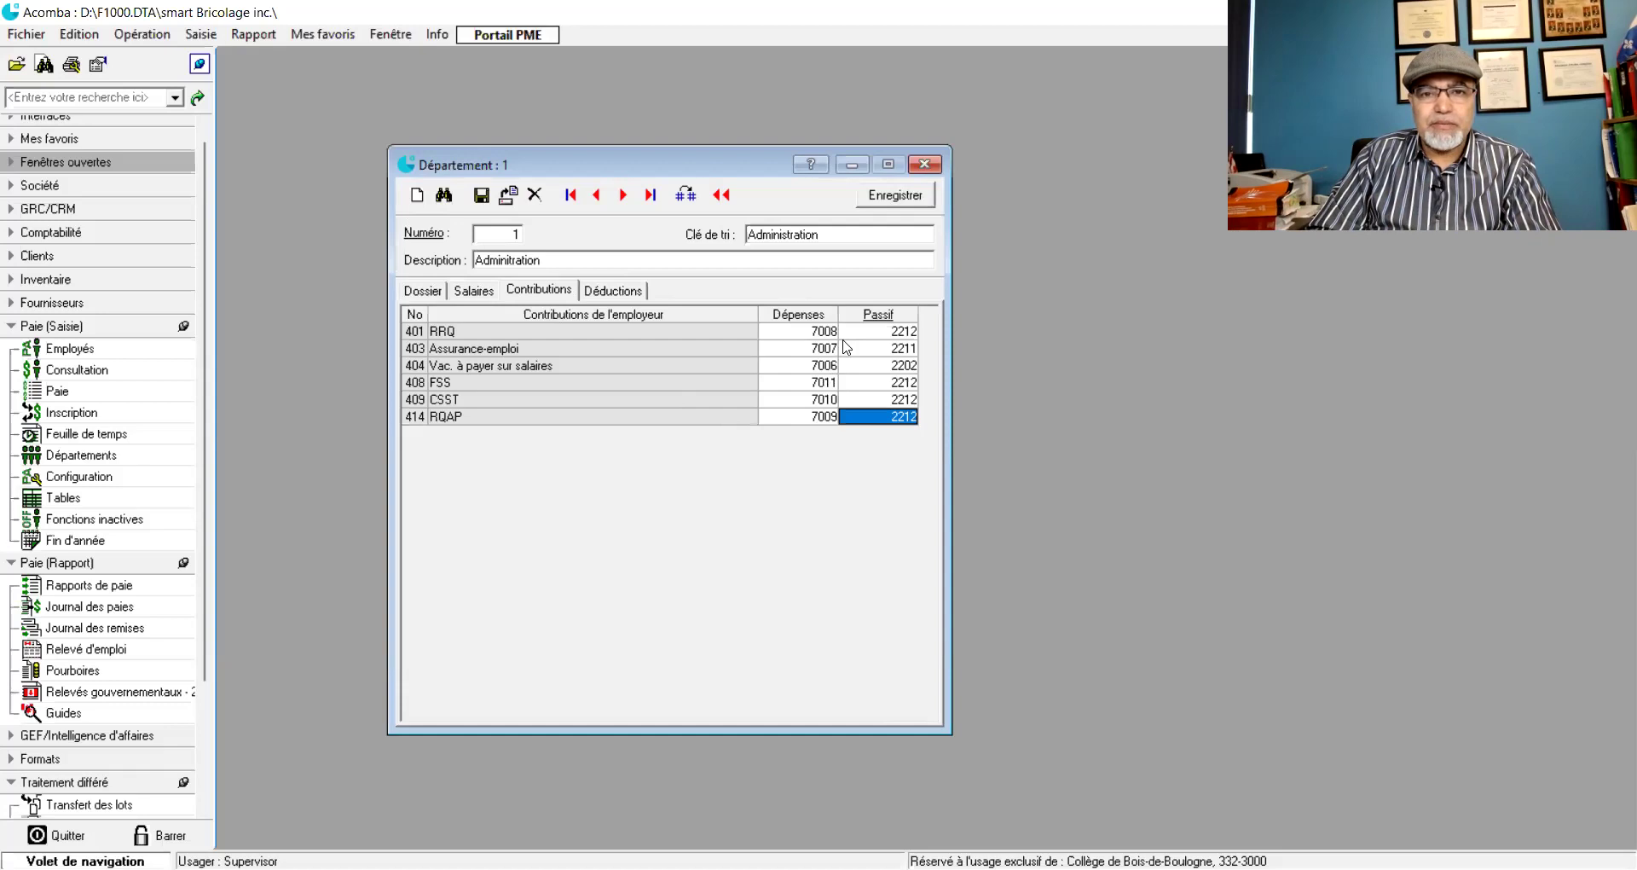
- Change the Remb. des dépenses expense account to 7002 on the Salaires tab
left_click(467, 292)
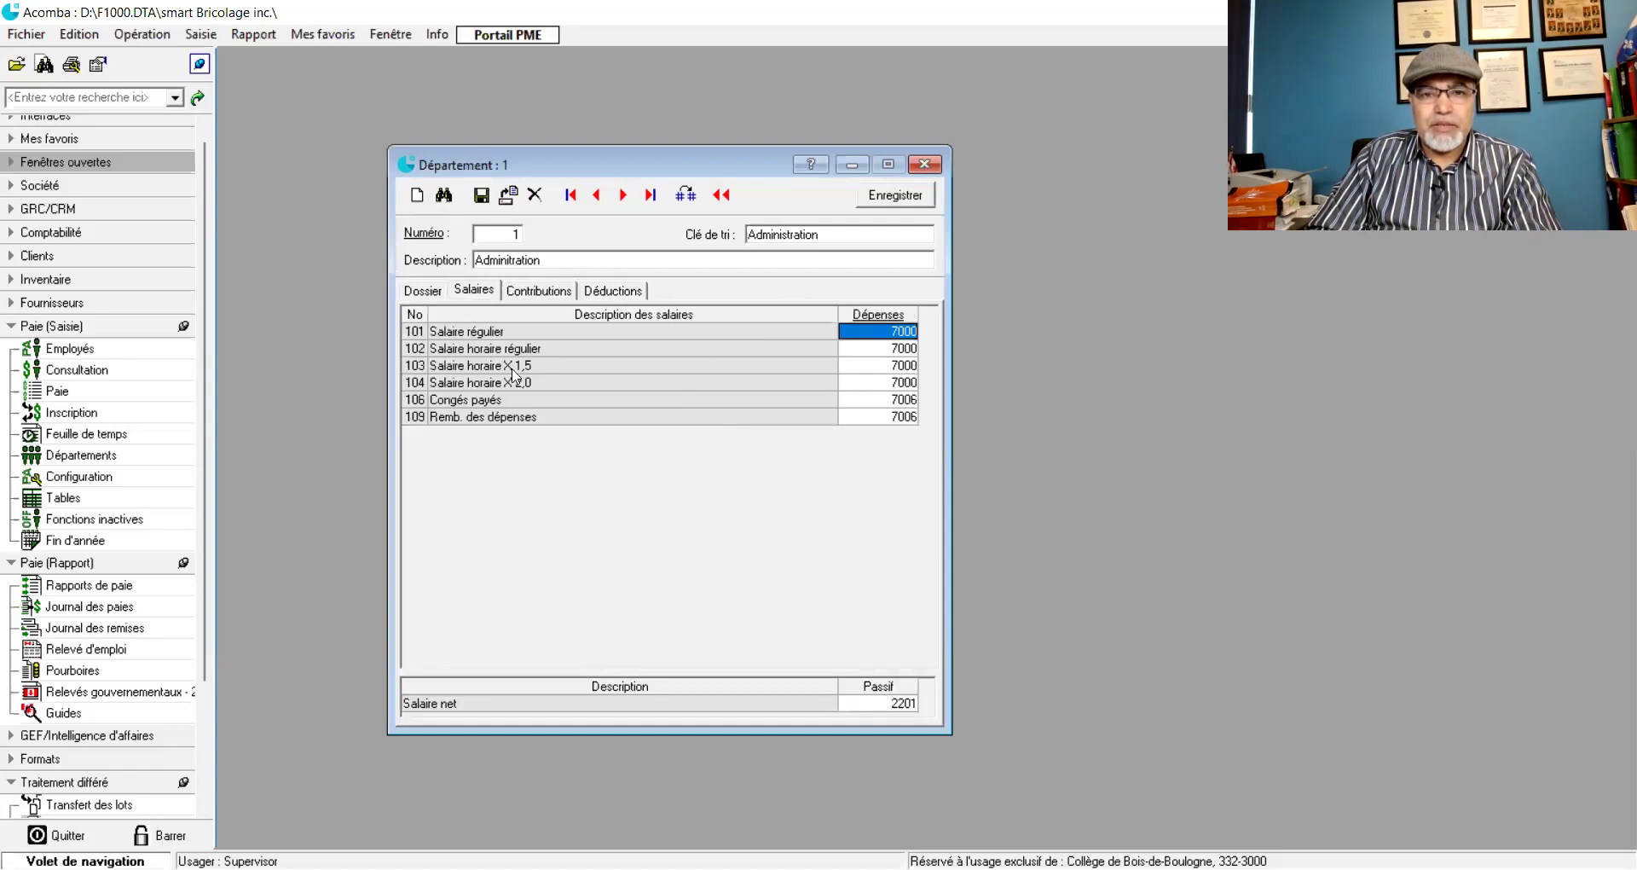
left_click(870, 418)
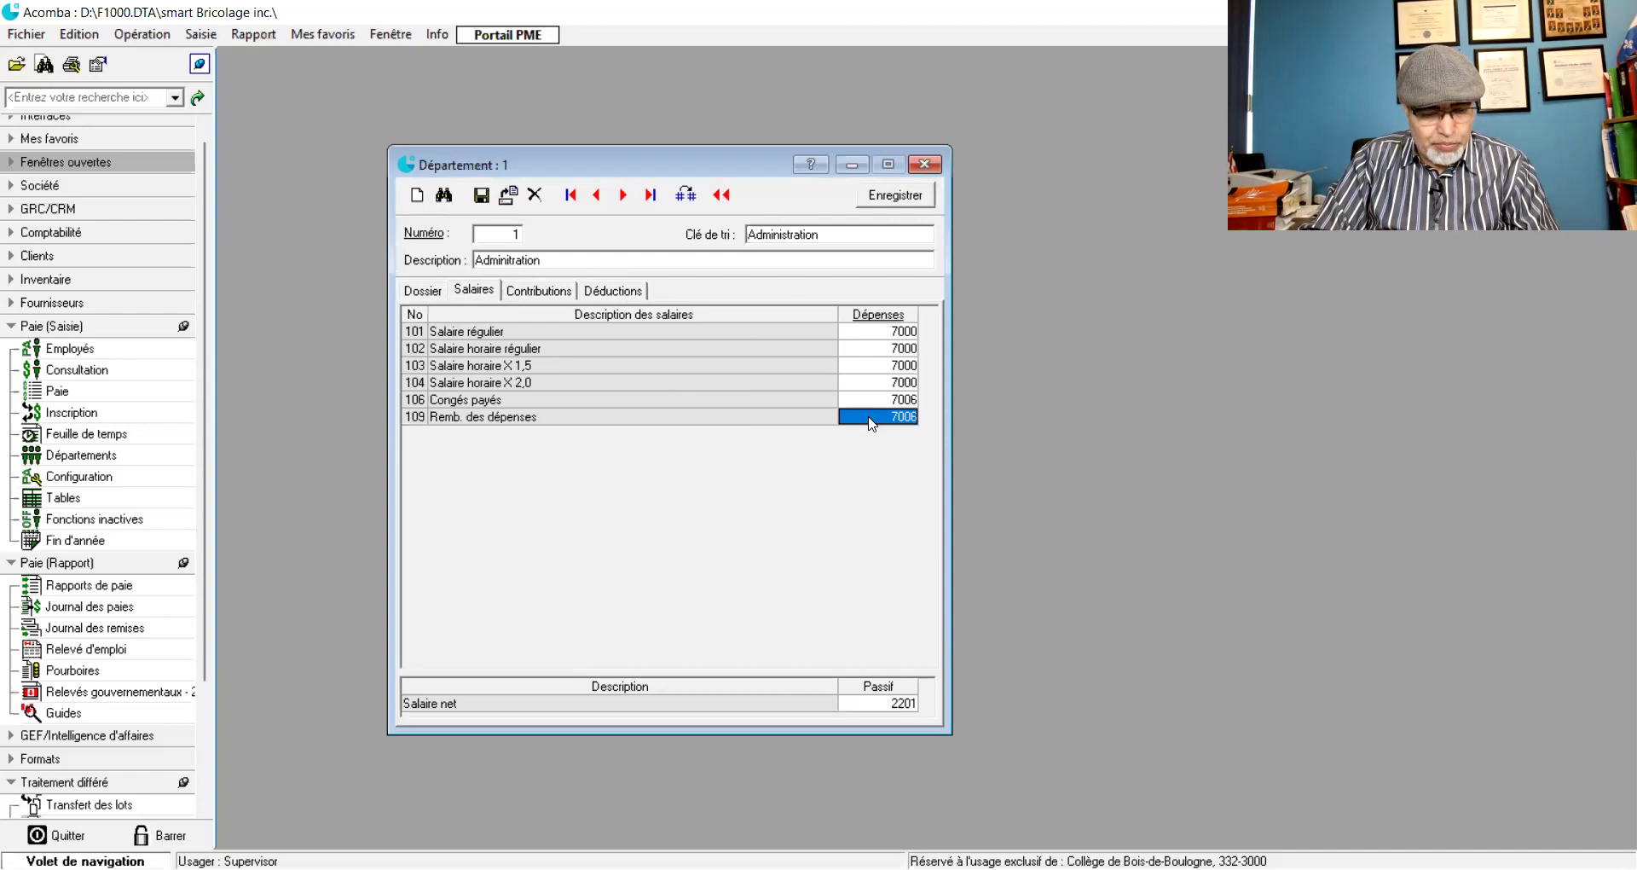
type("7002")
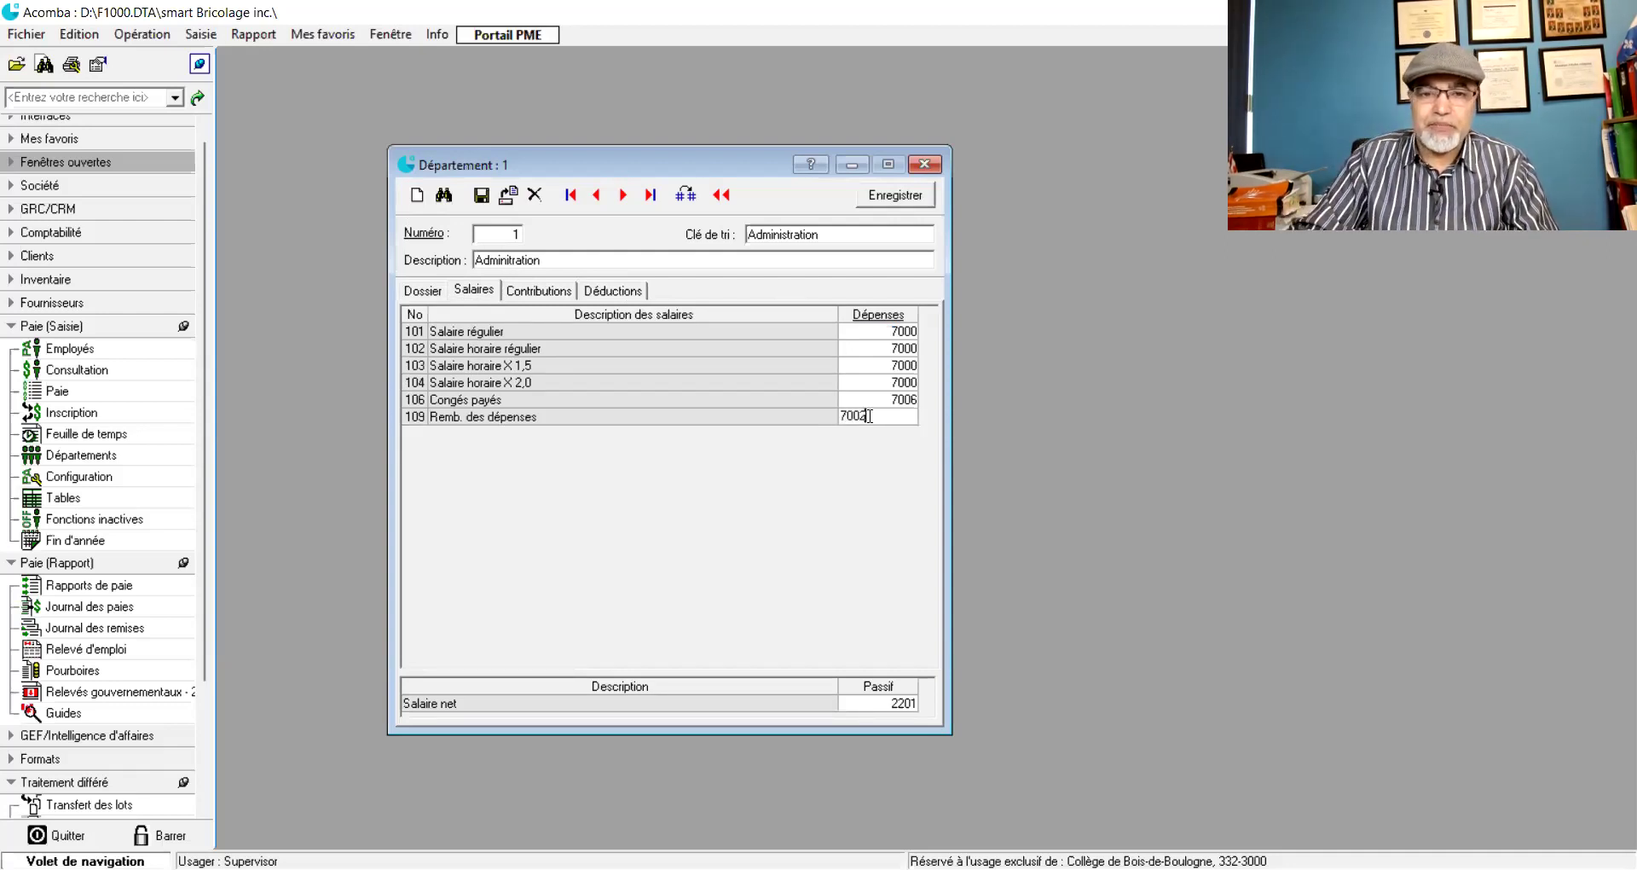
key("Return")
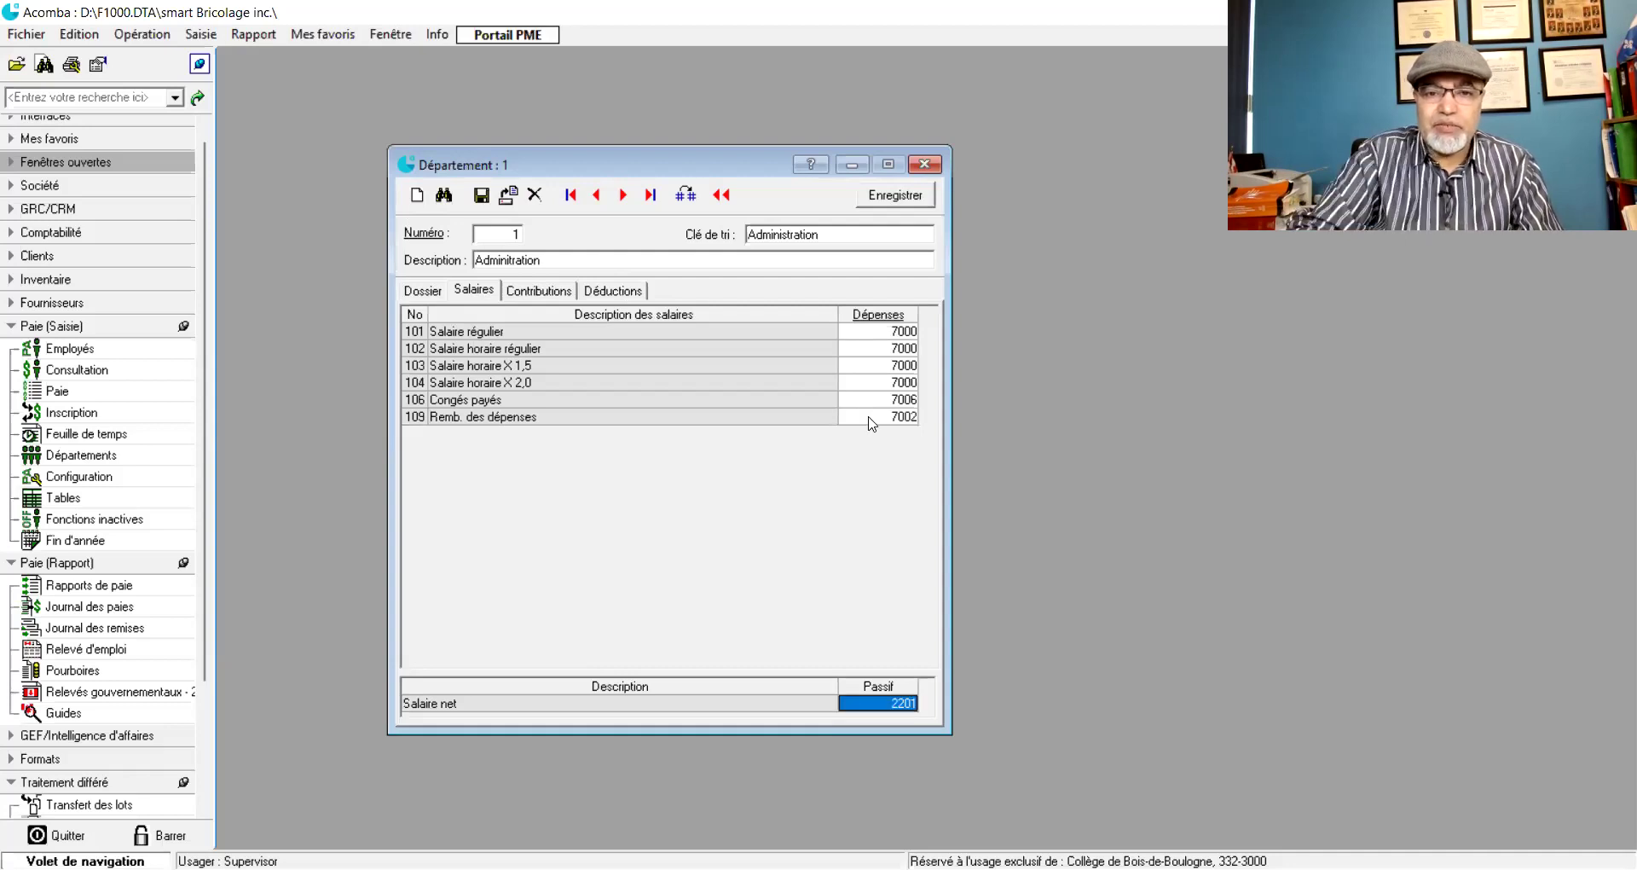
- Review the Dossier, Salaires and Contributions tabs, then show the Déductions accounts
left_click(433, 290)
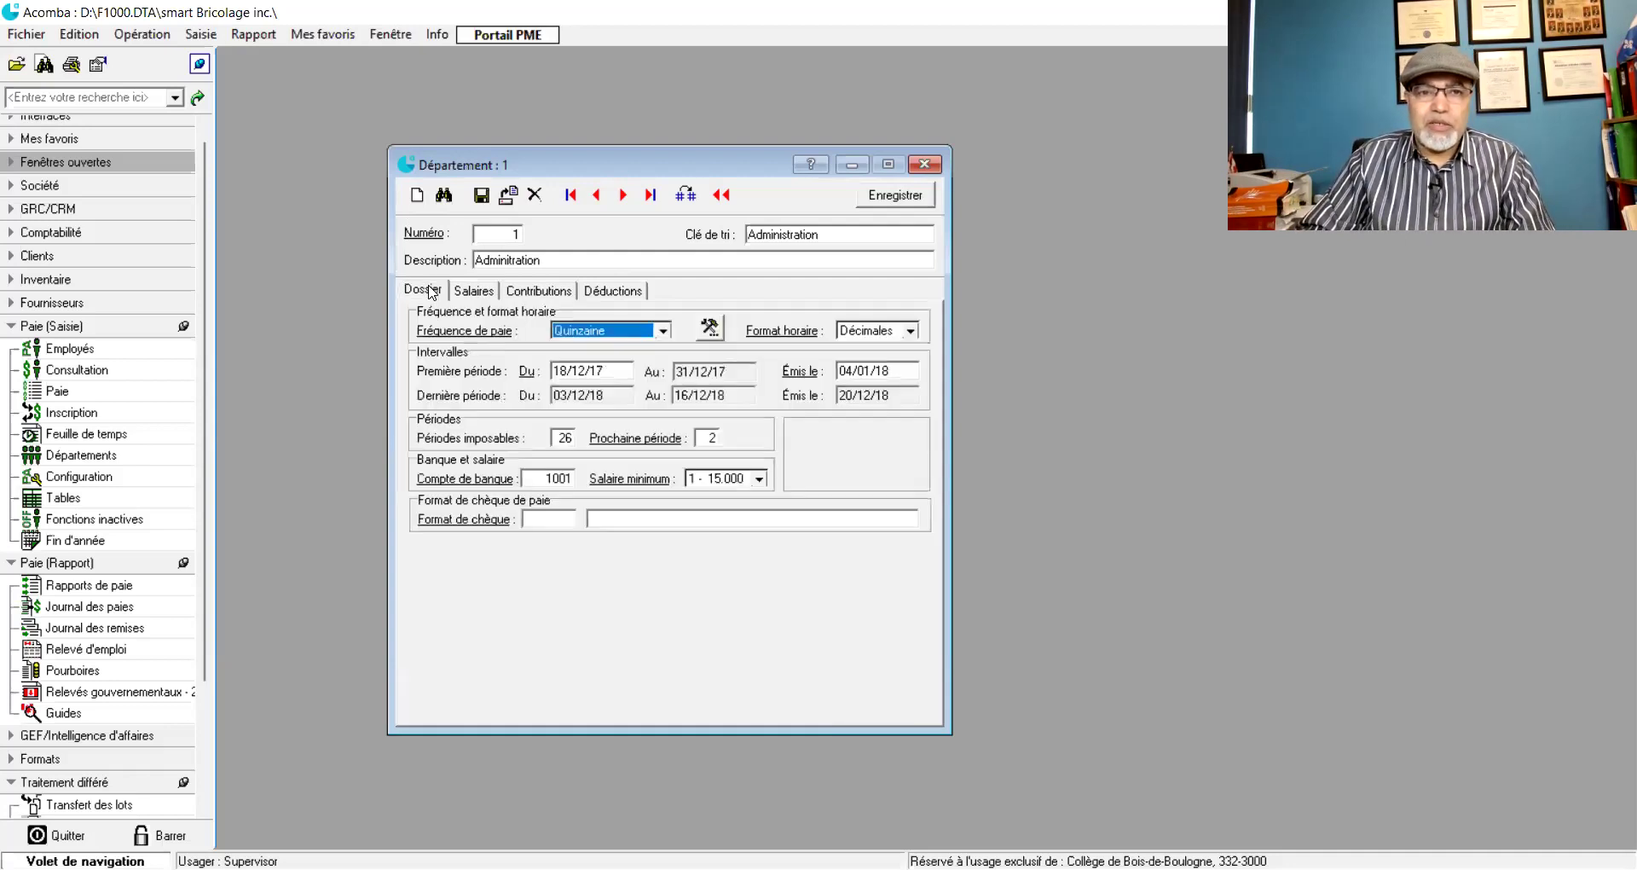
left_click(464, 295)
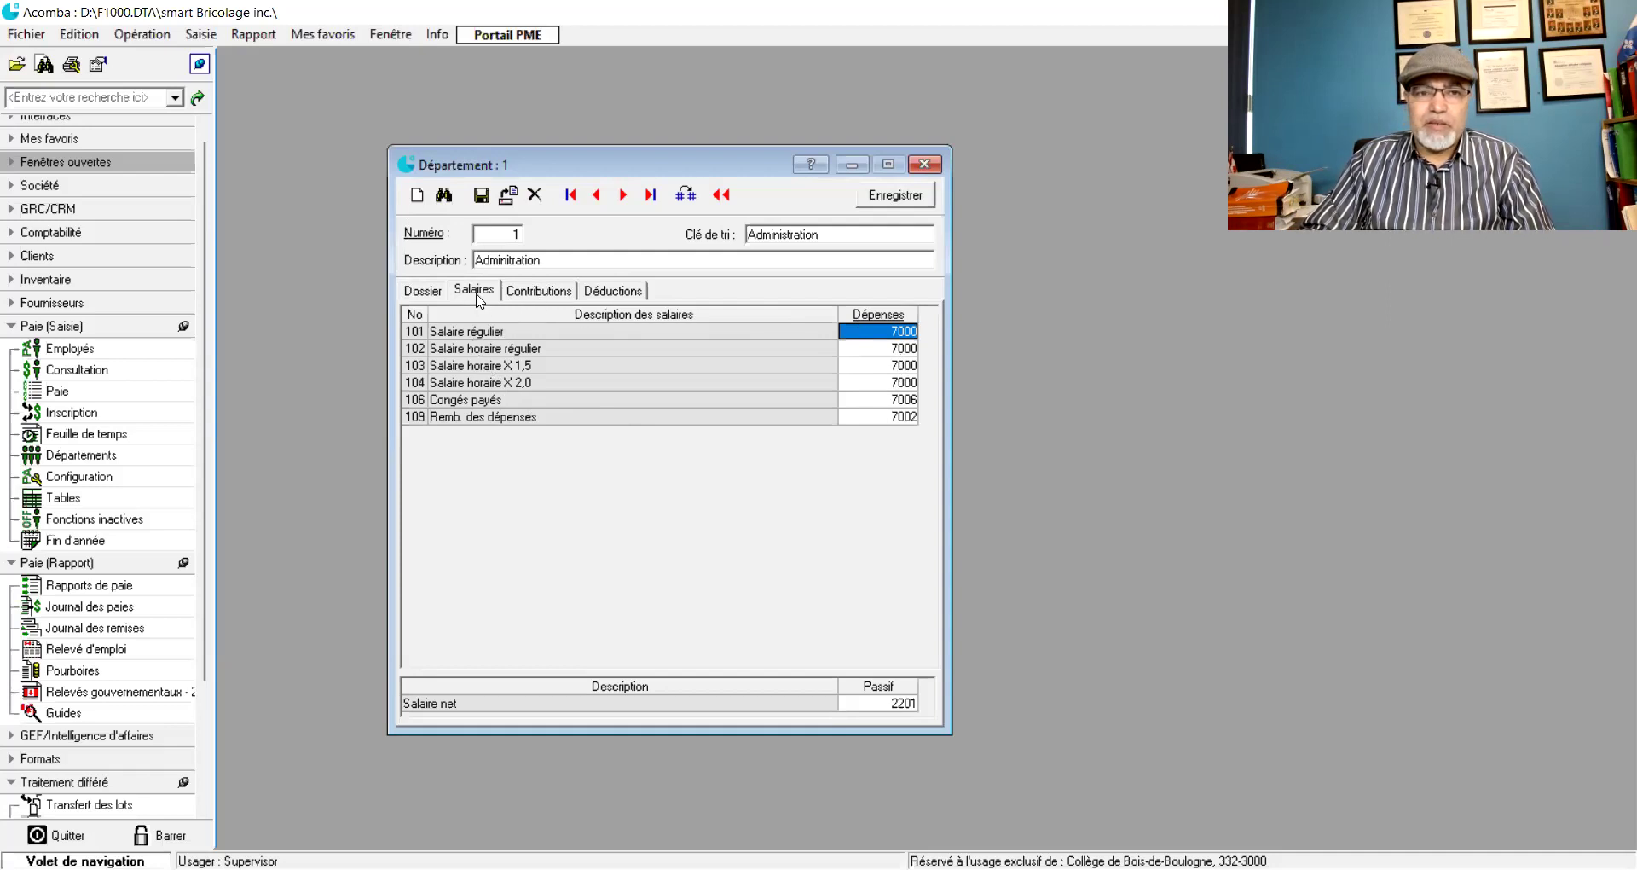
left_click(515, 292)
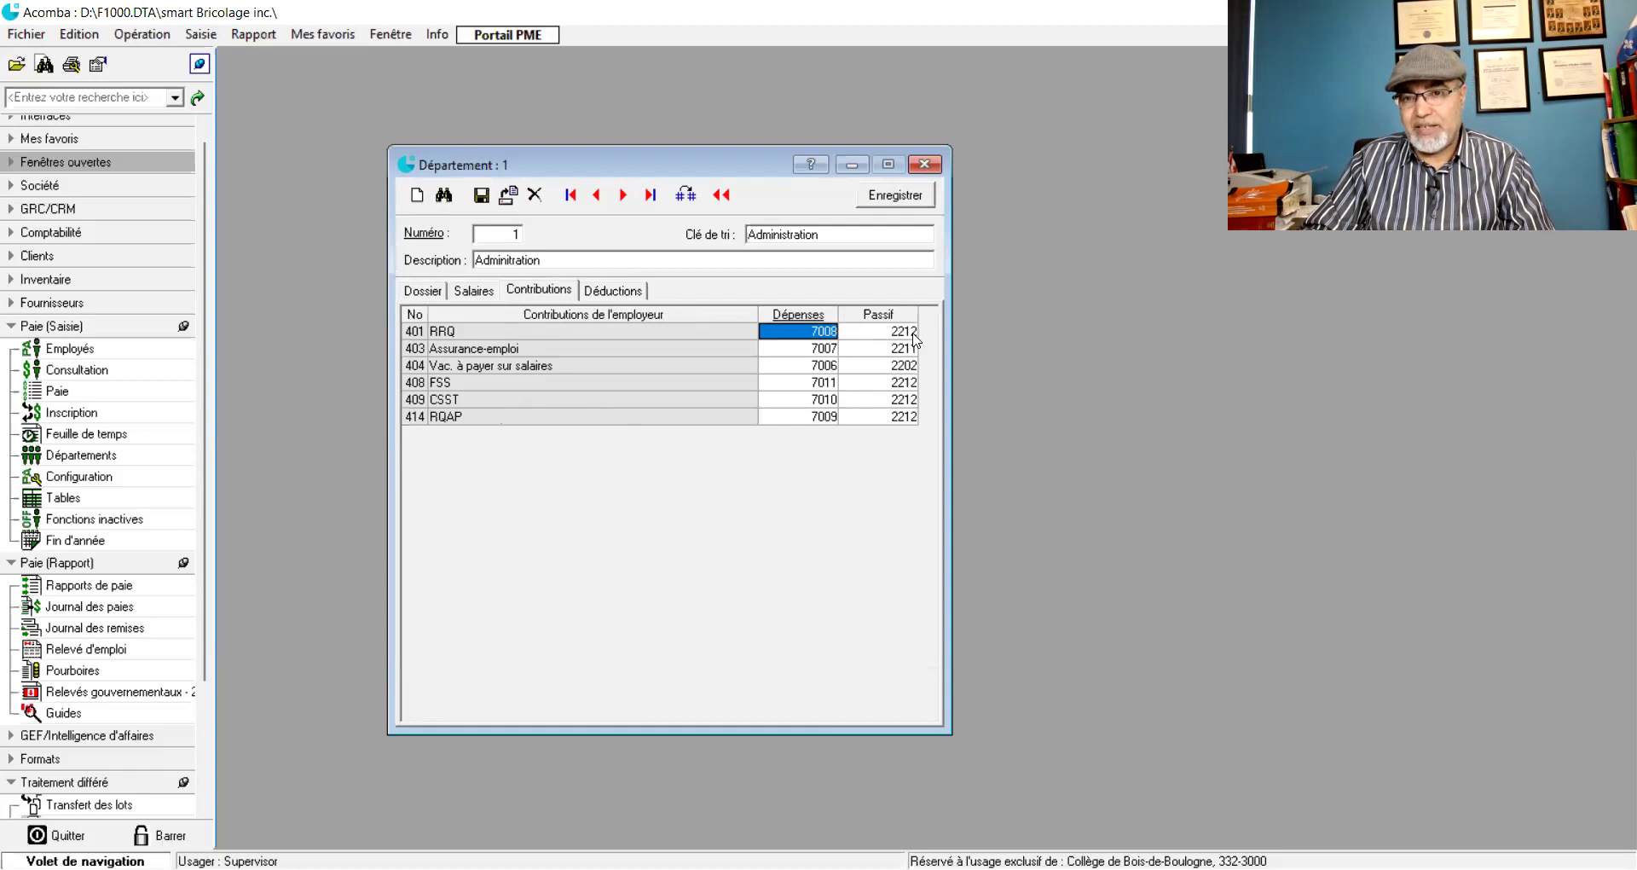
left_click(609, 294)
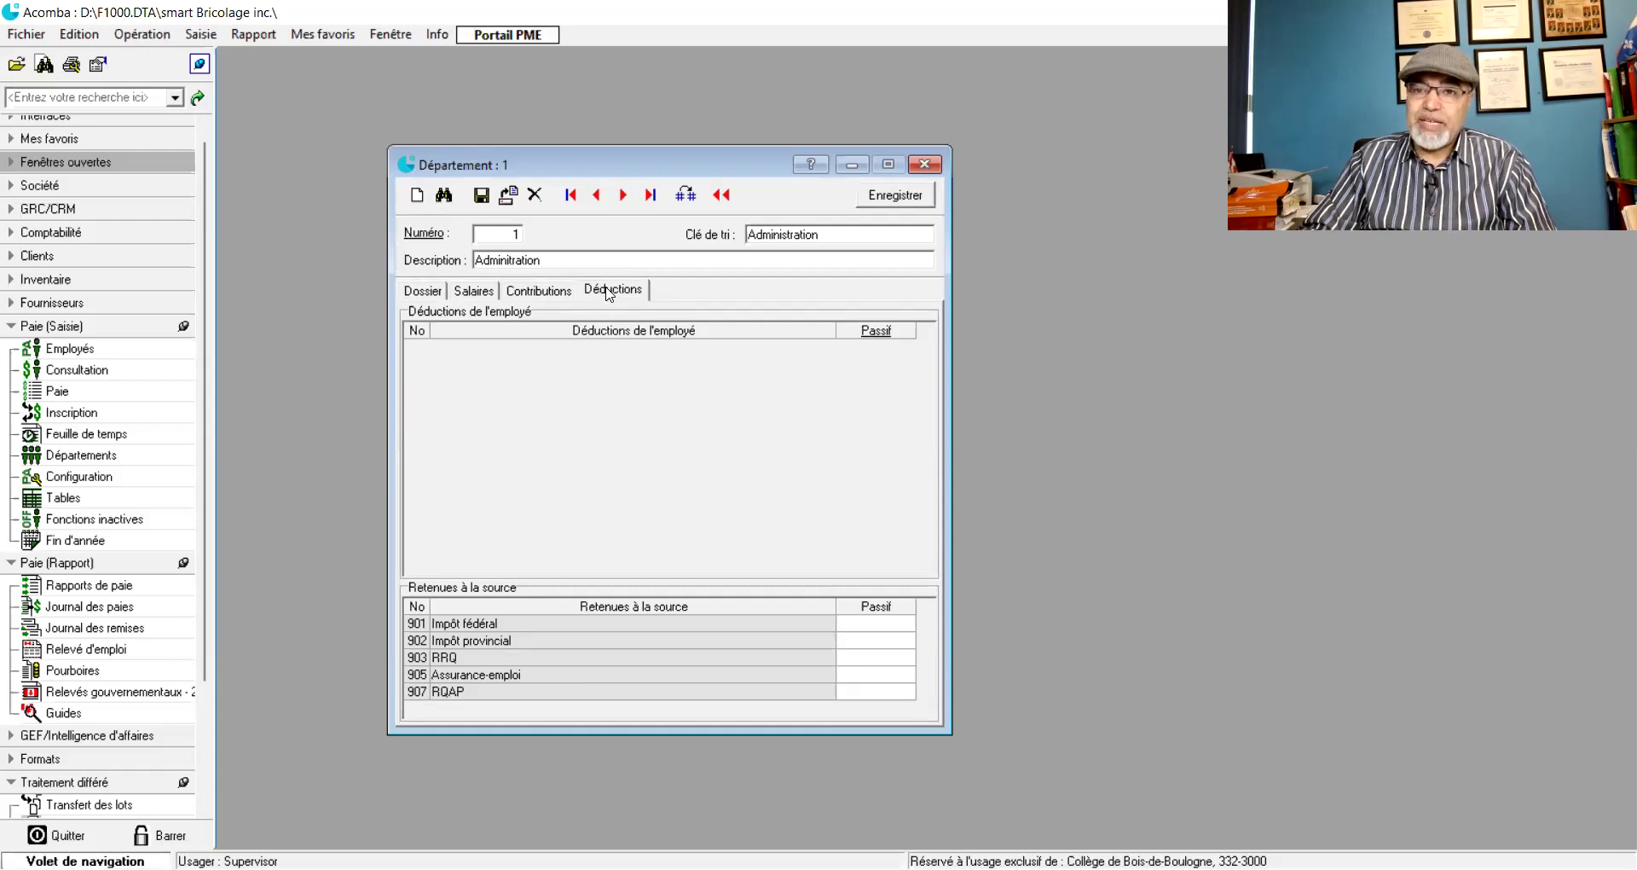
- Map withholdings: Impôt fédéral 2211, Impôt provincial 2212, RRQ 2212, Assurance-emploi 2211, RQAP 2212
left_click(873, 623)
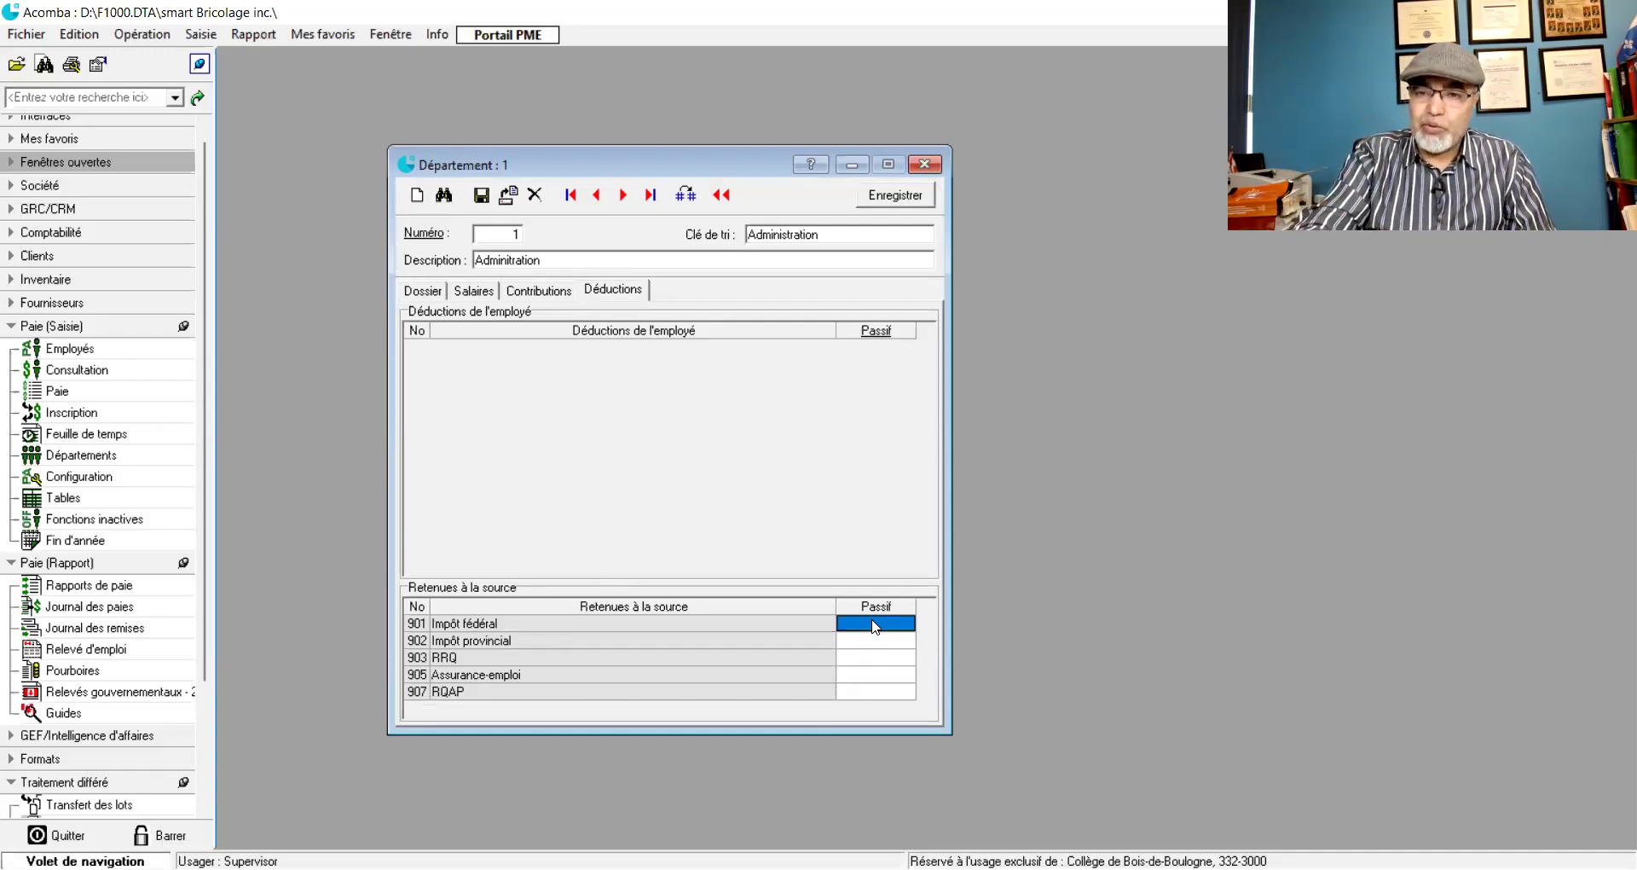
type("2211")
key("Return")
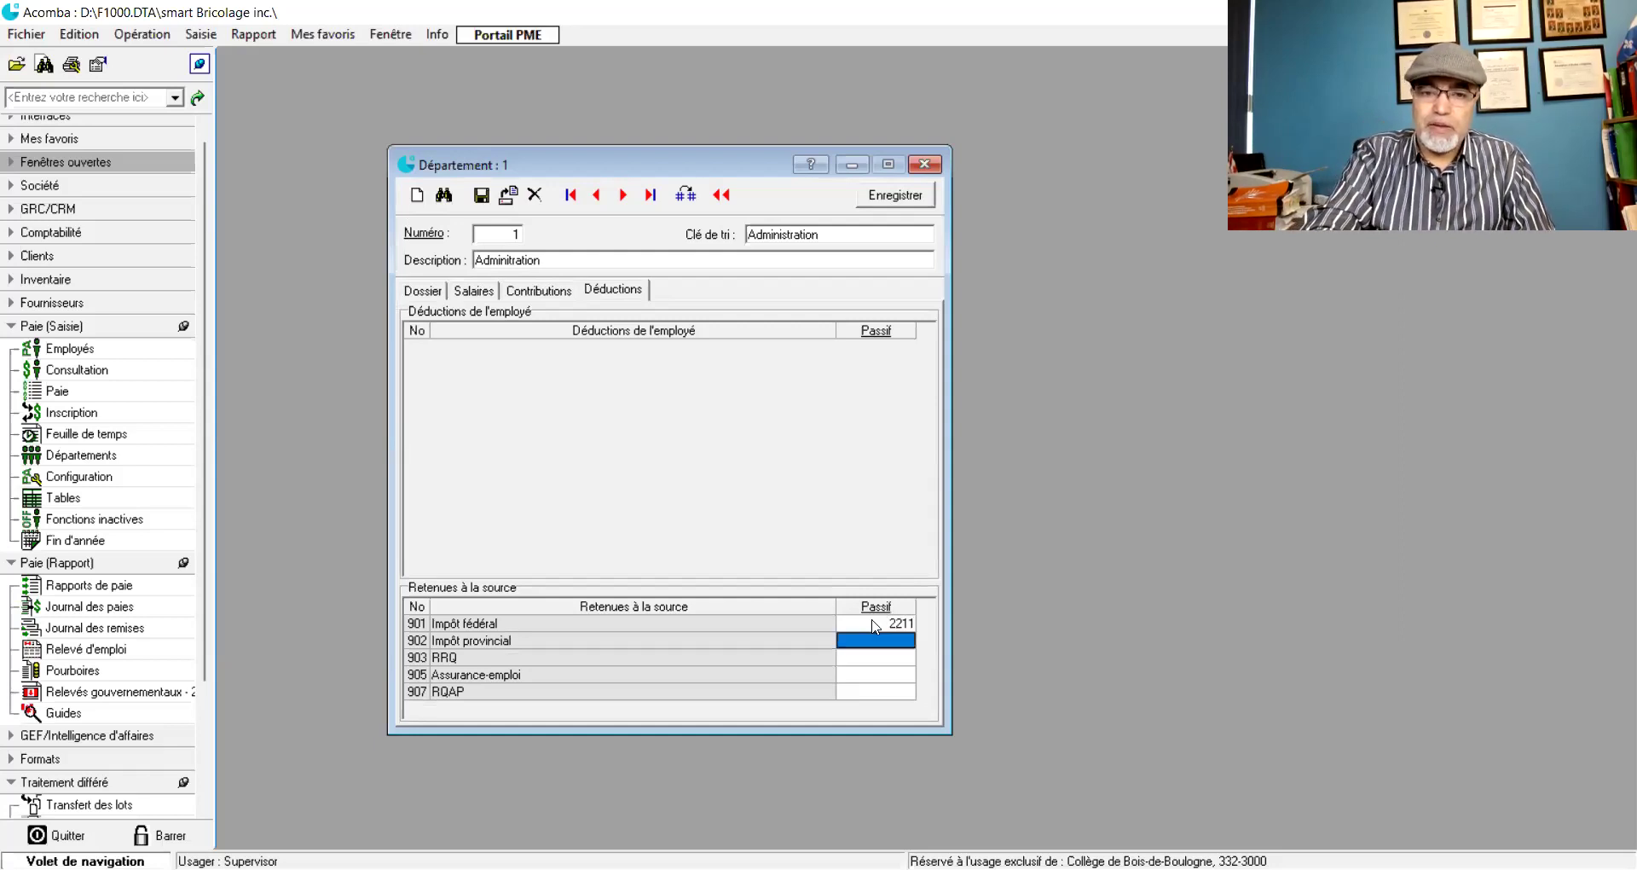
type("22")
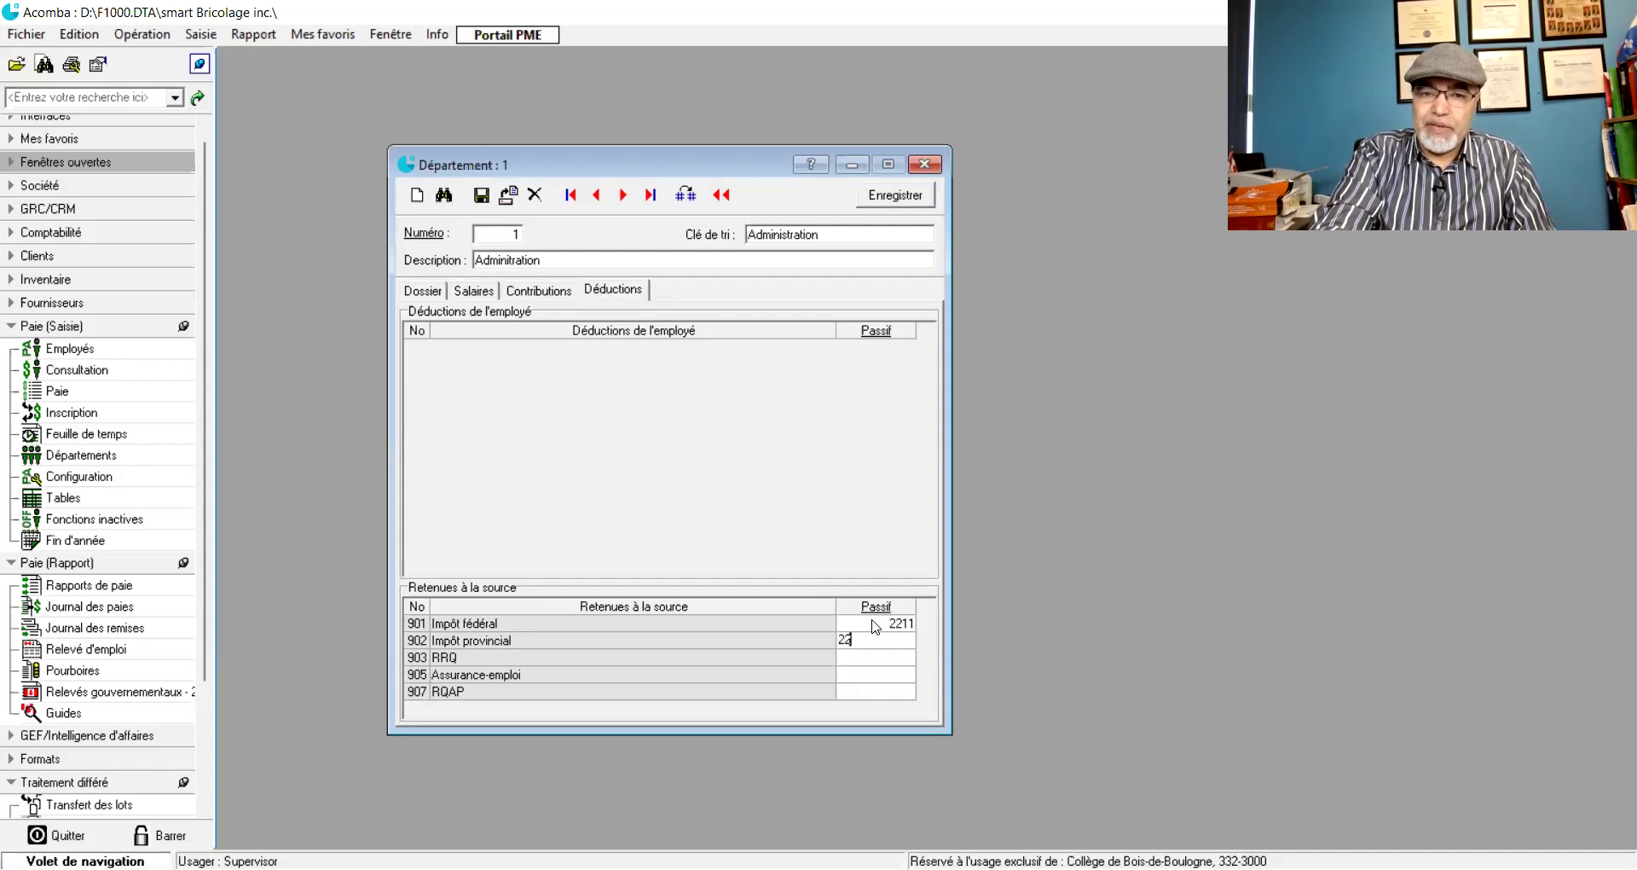
type("12")
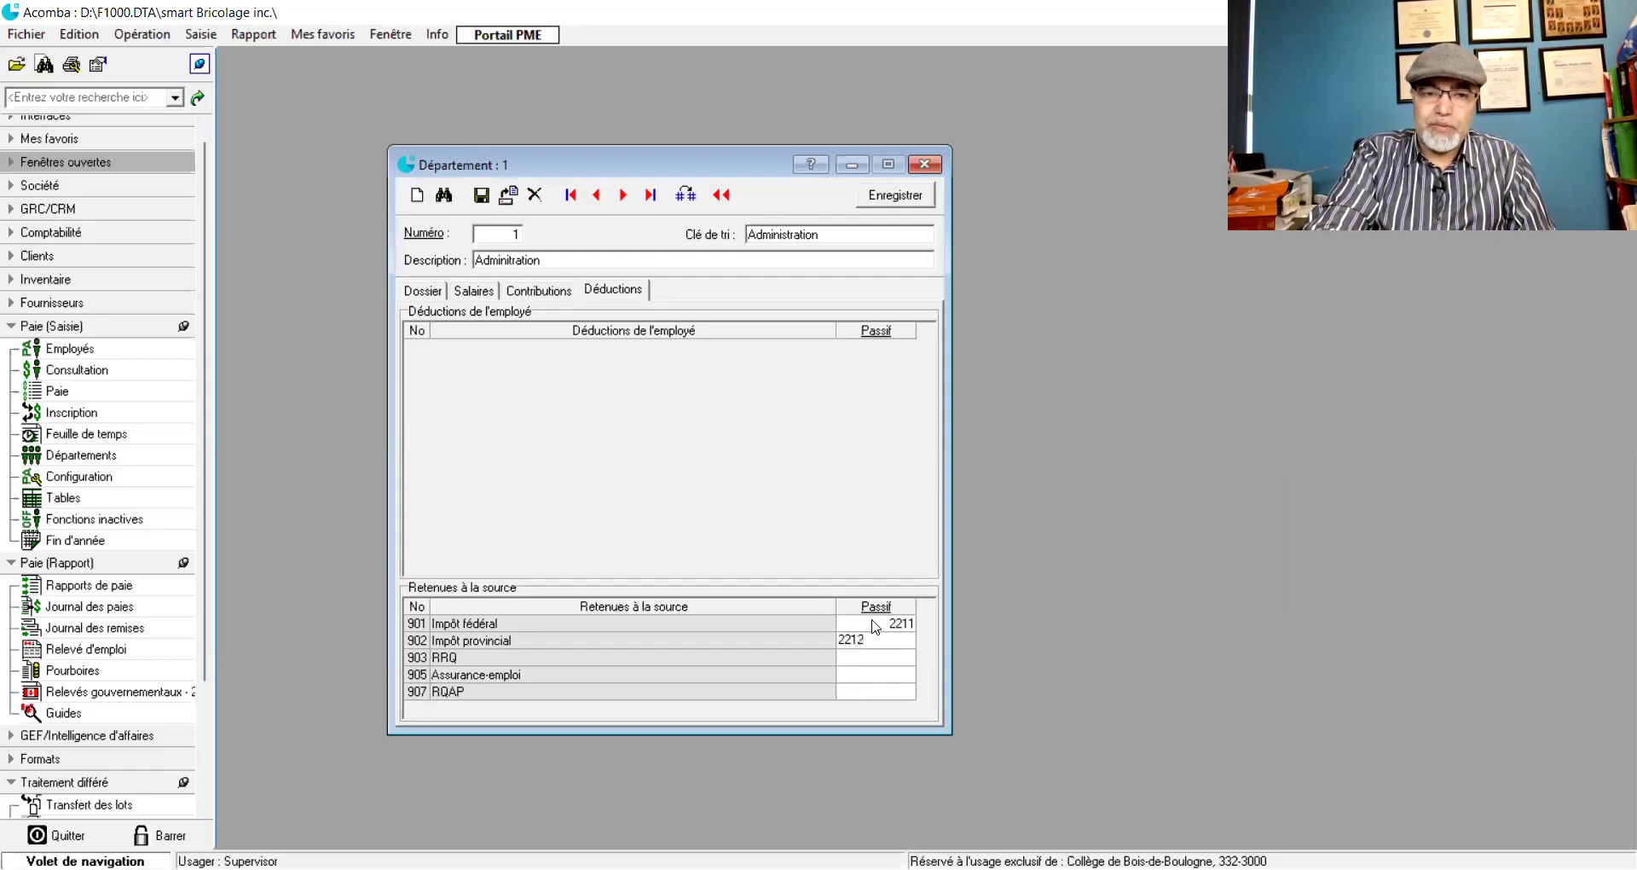
key("Return")
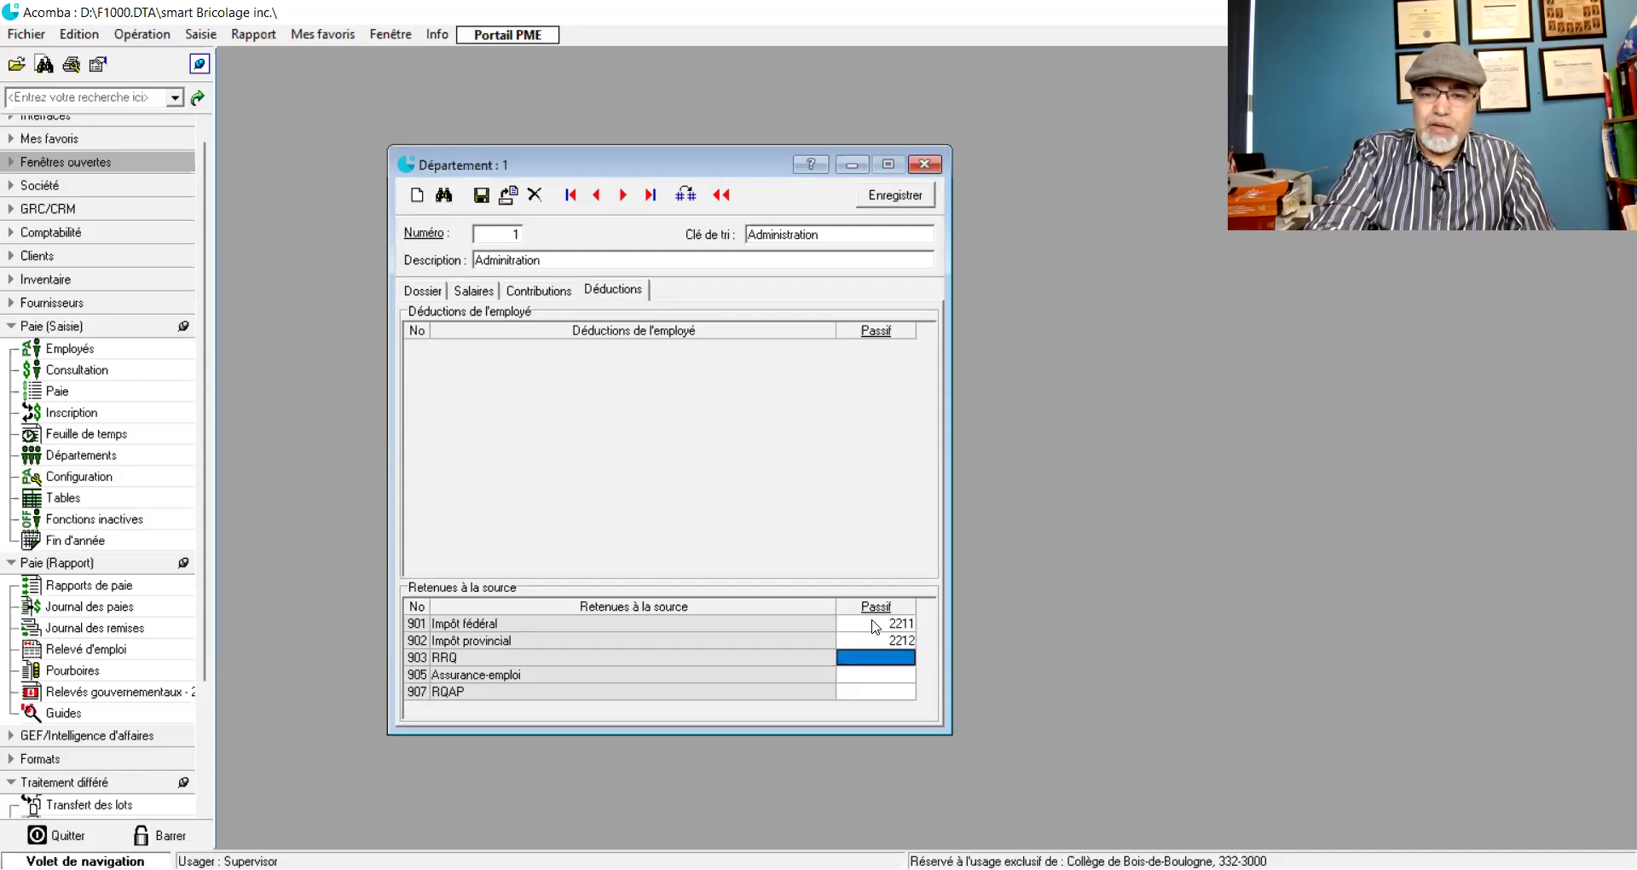
type("2212")
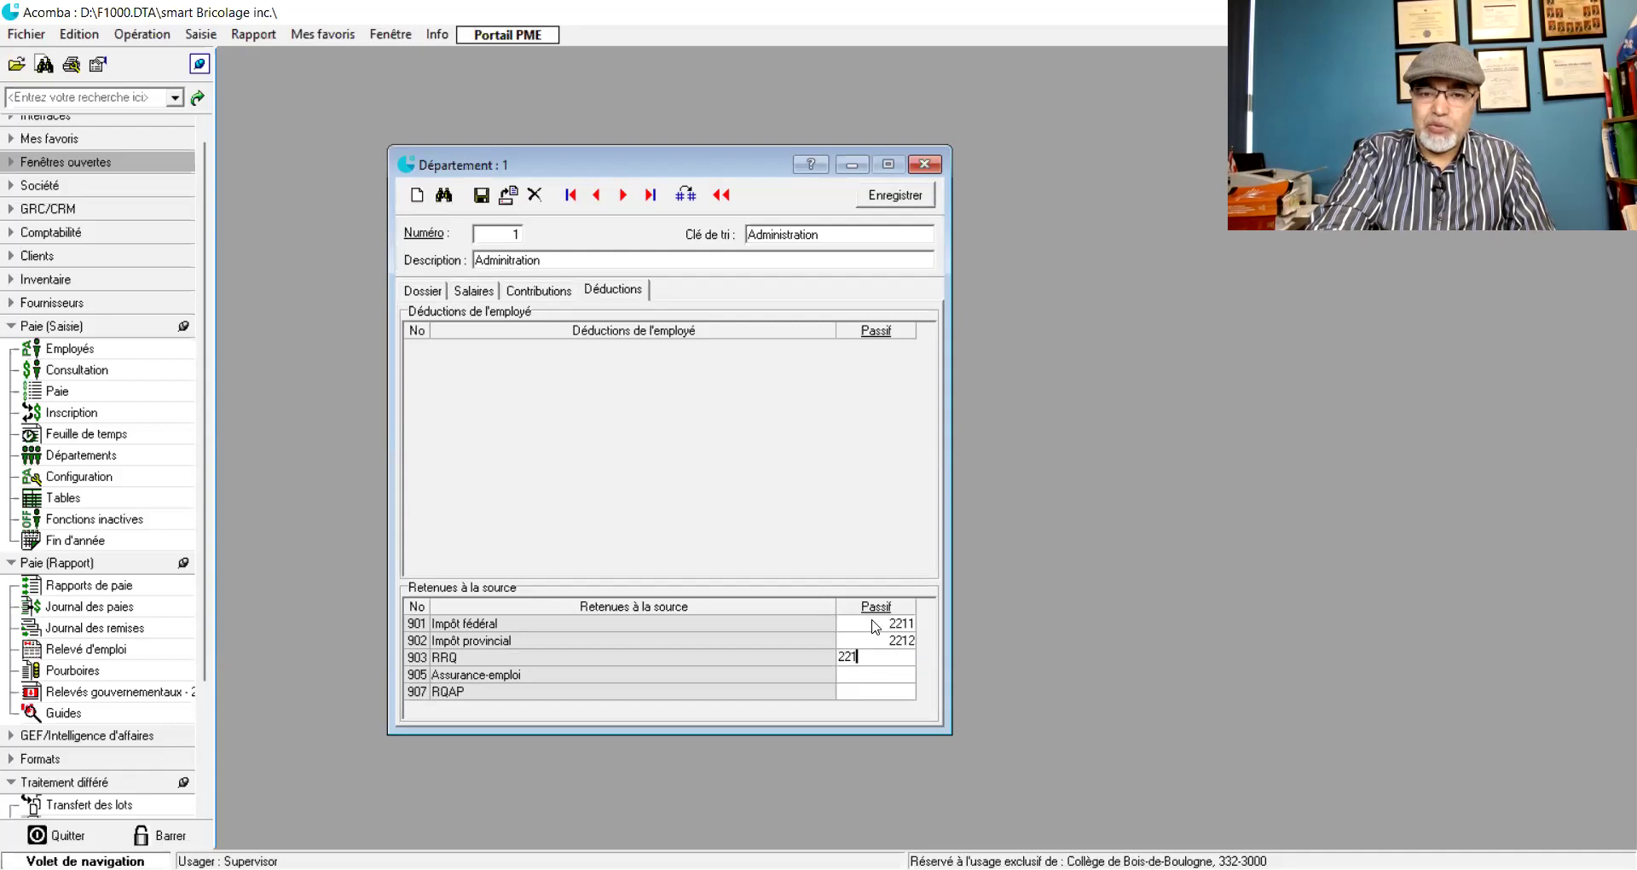
key("Return")
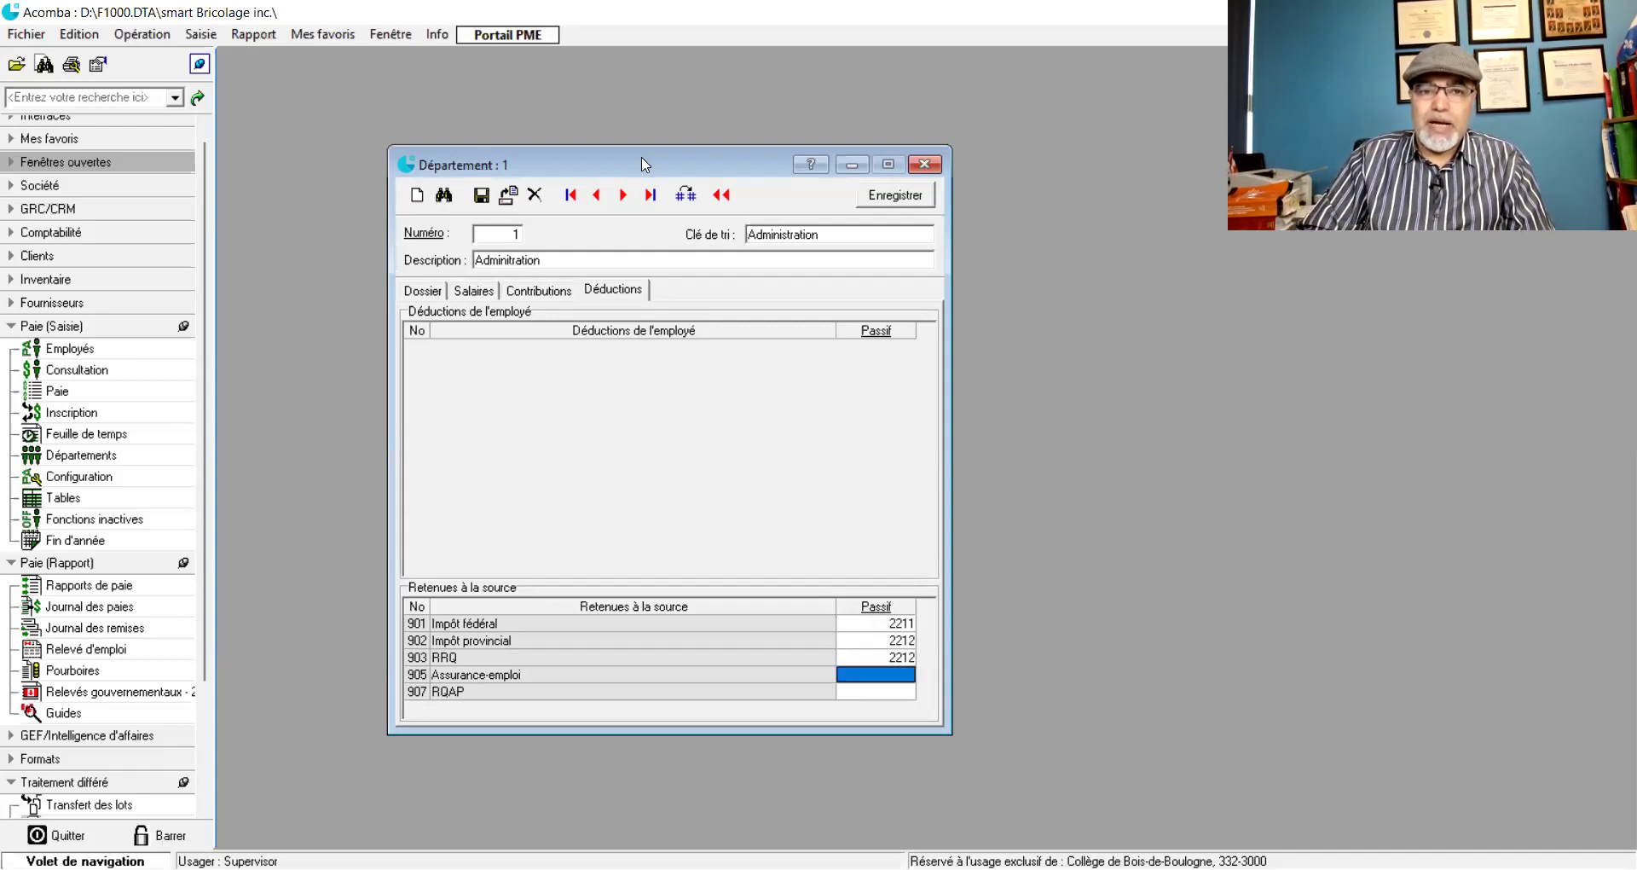
left_click_drag(646, 151, 651, 79)
left_click(873, 603)
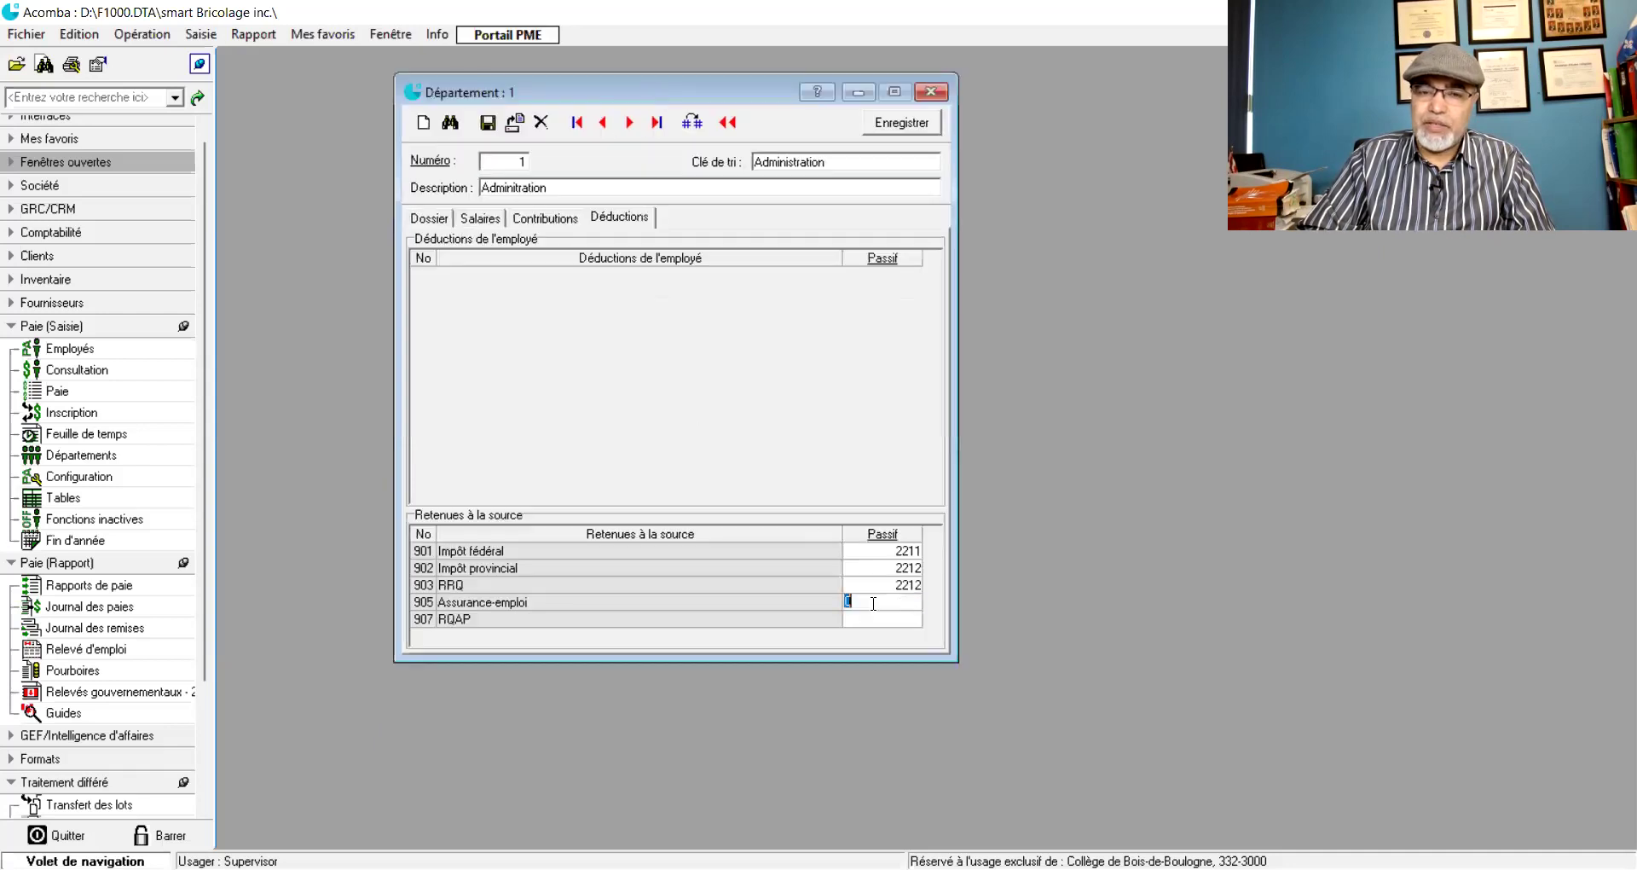
type("2211")
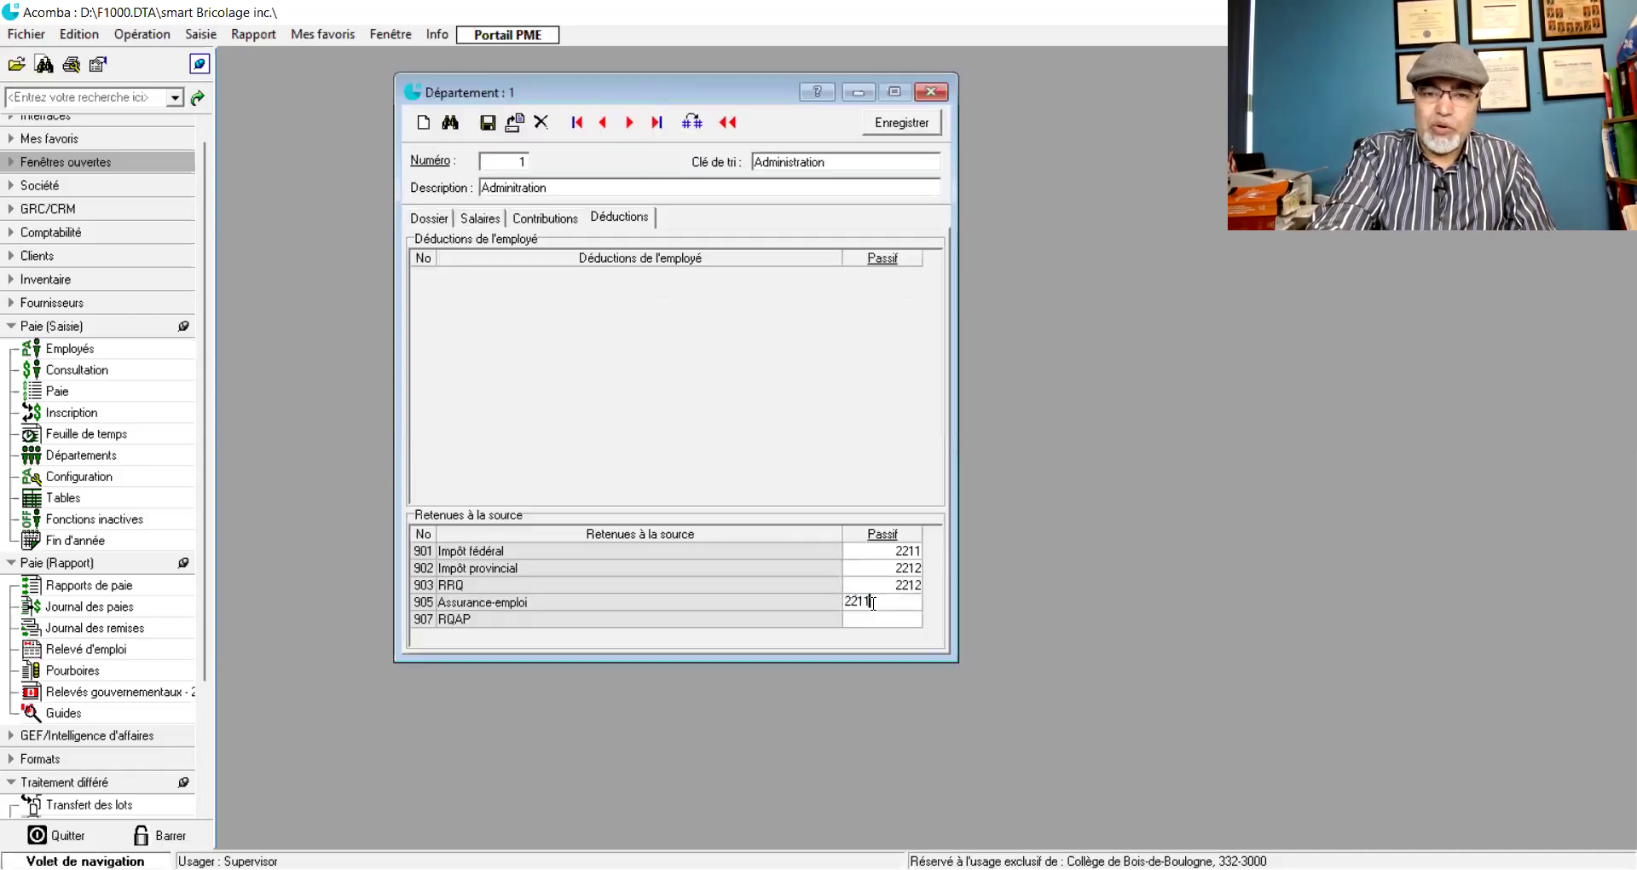
key("Return")
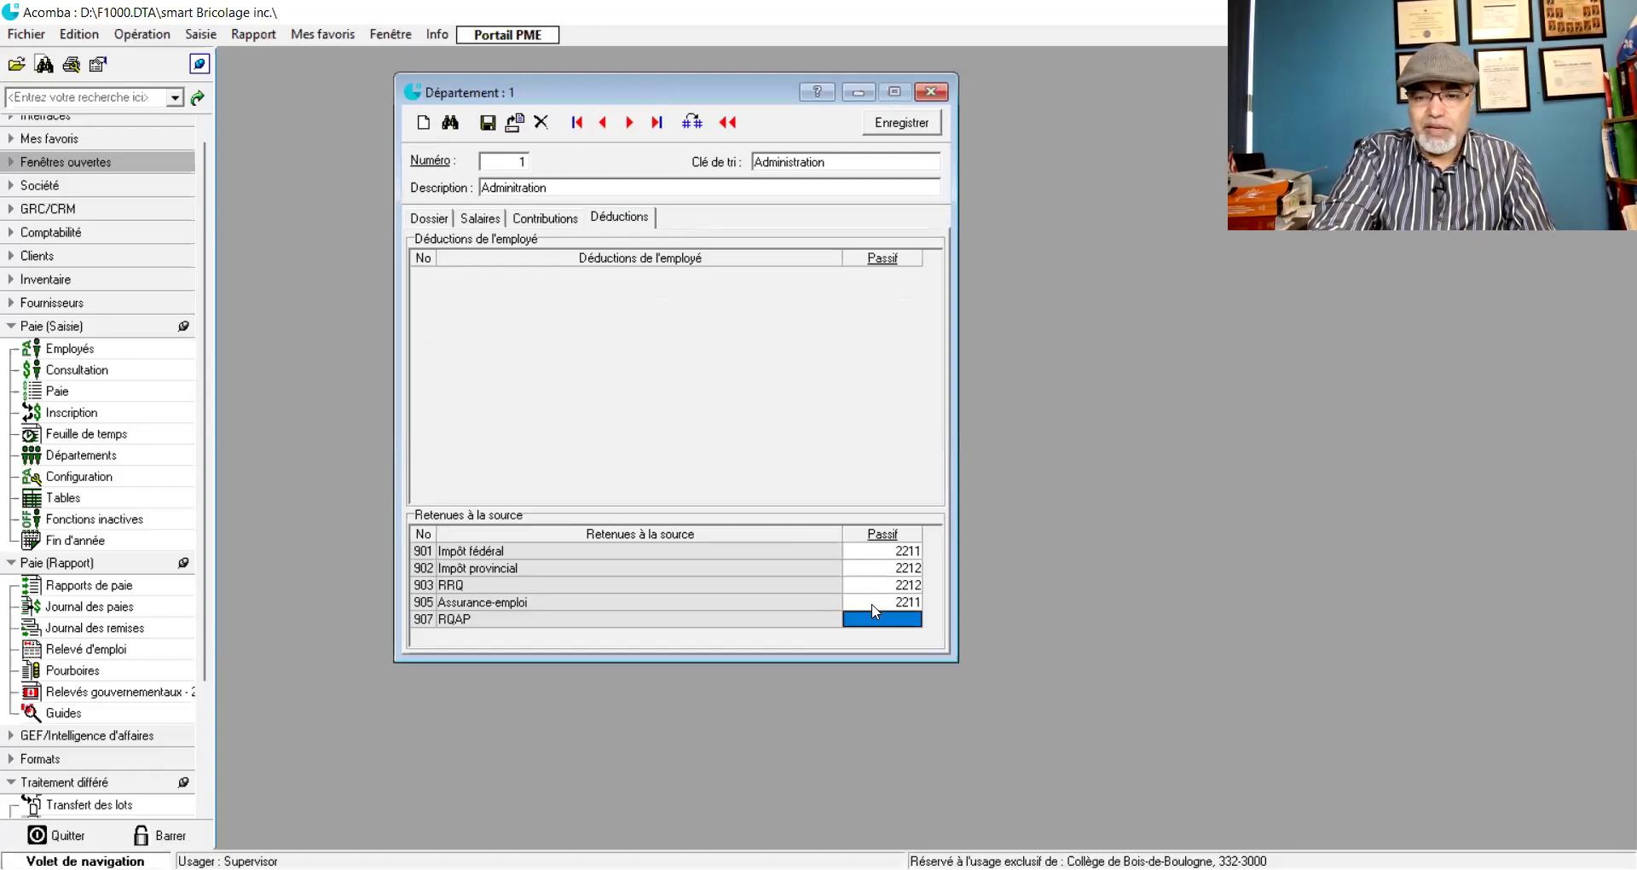
type("2212")
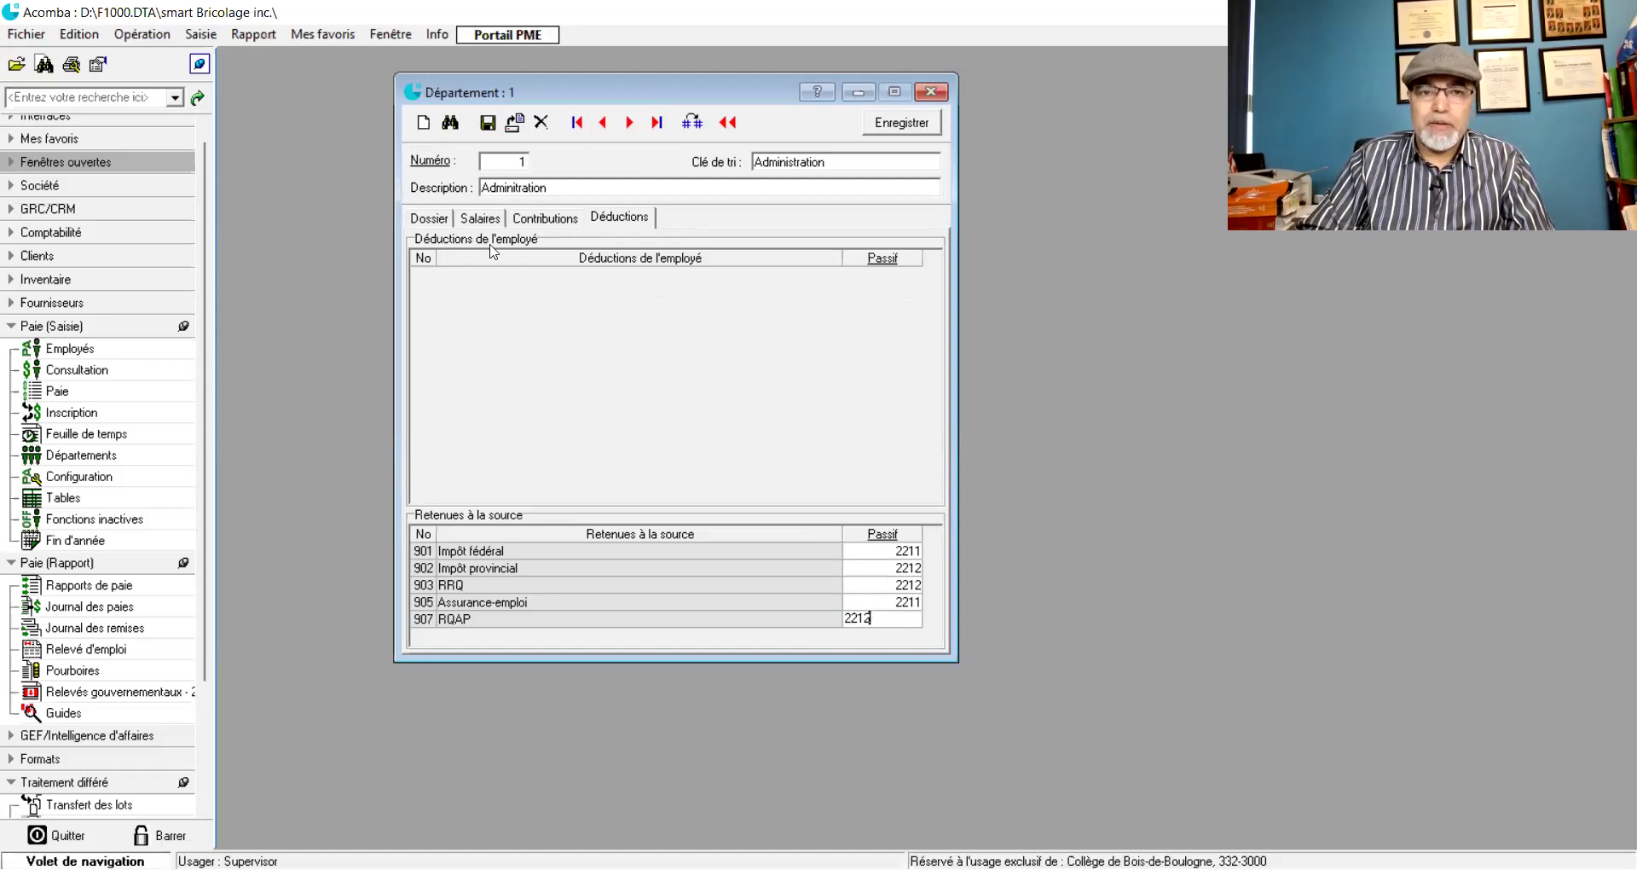
- Review the Dossier, Salaires, Contributions and Déductions tabs, then save department 1 Administration
left_click(443, 222)
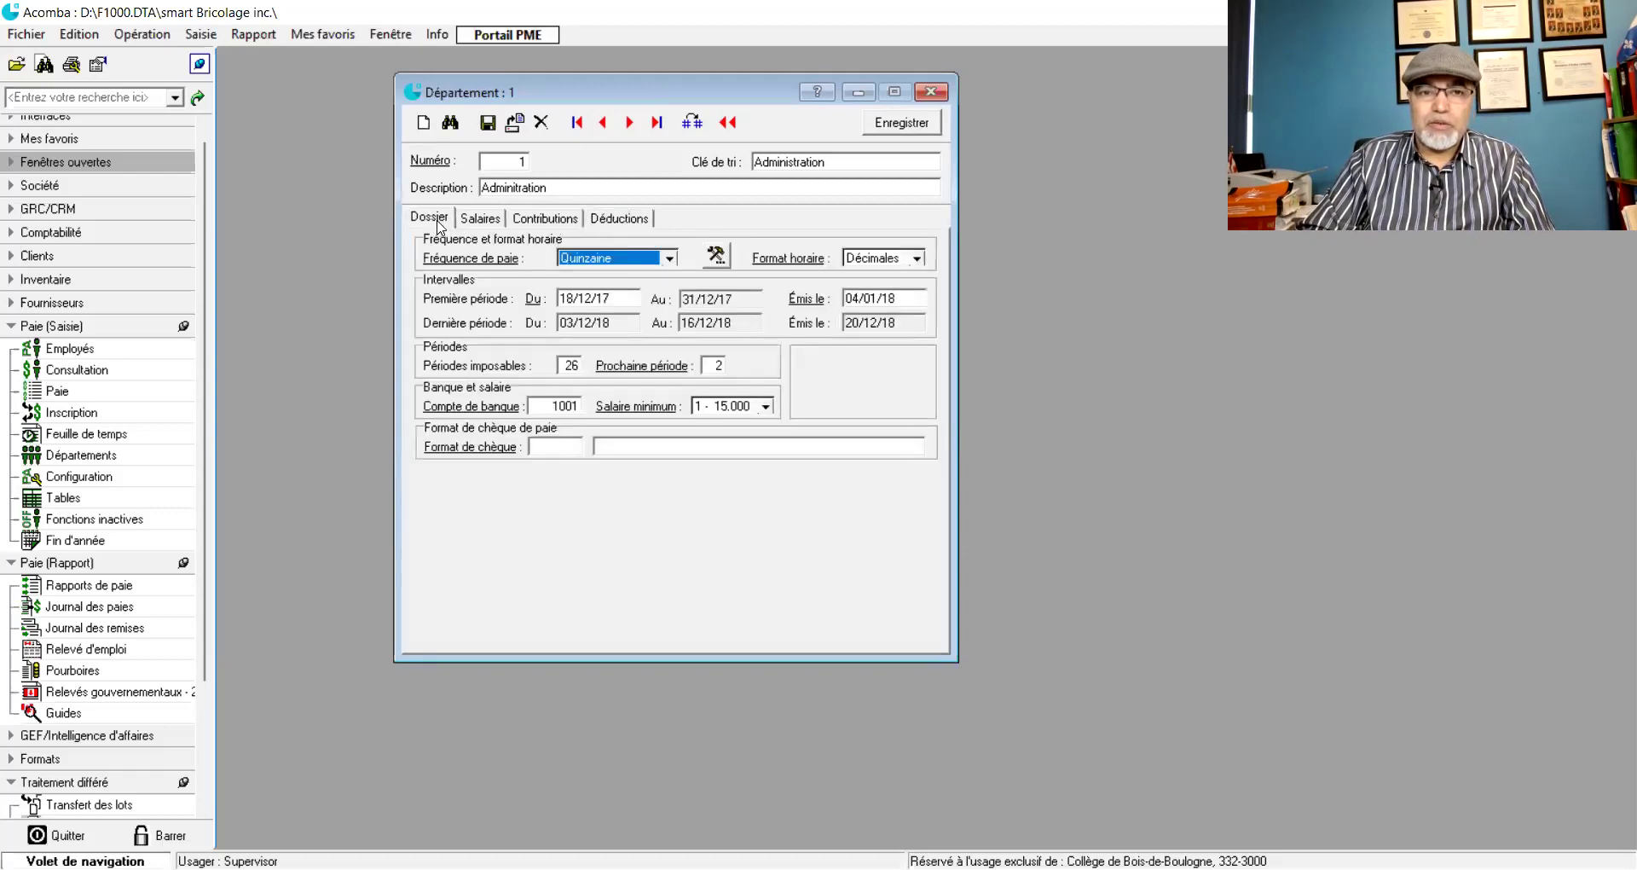
left_click(482, 219)
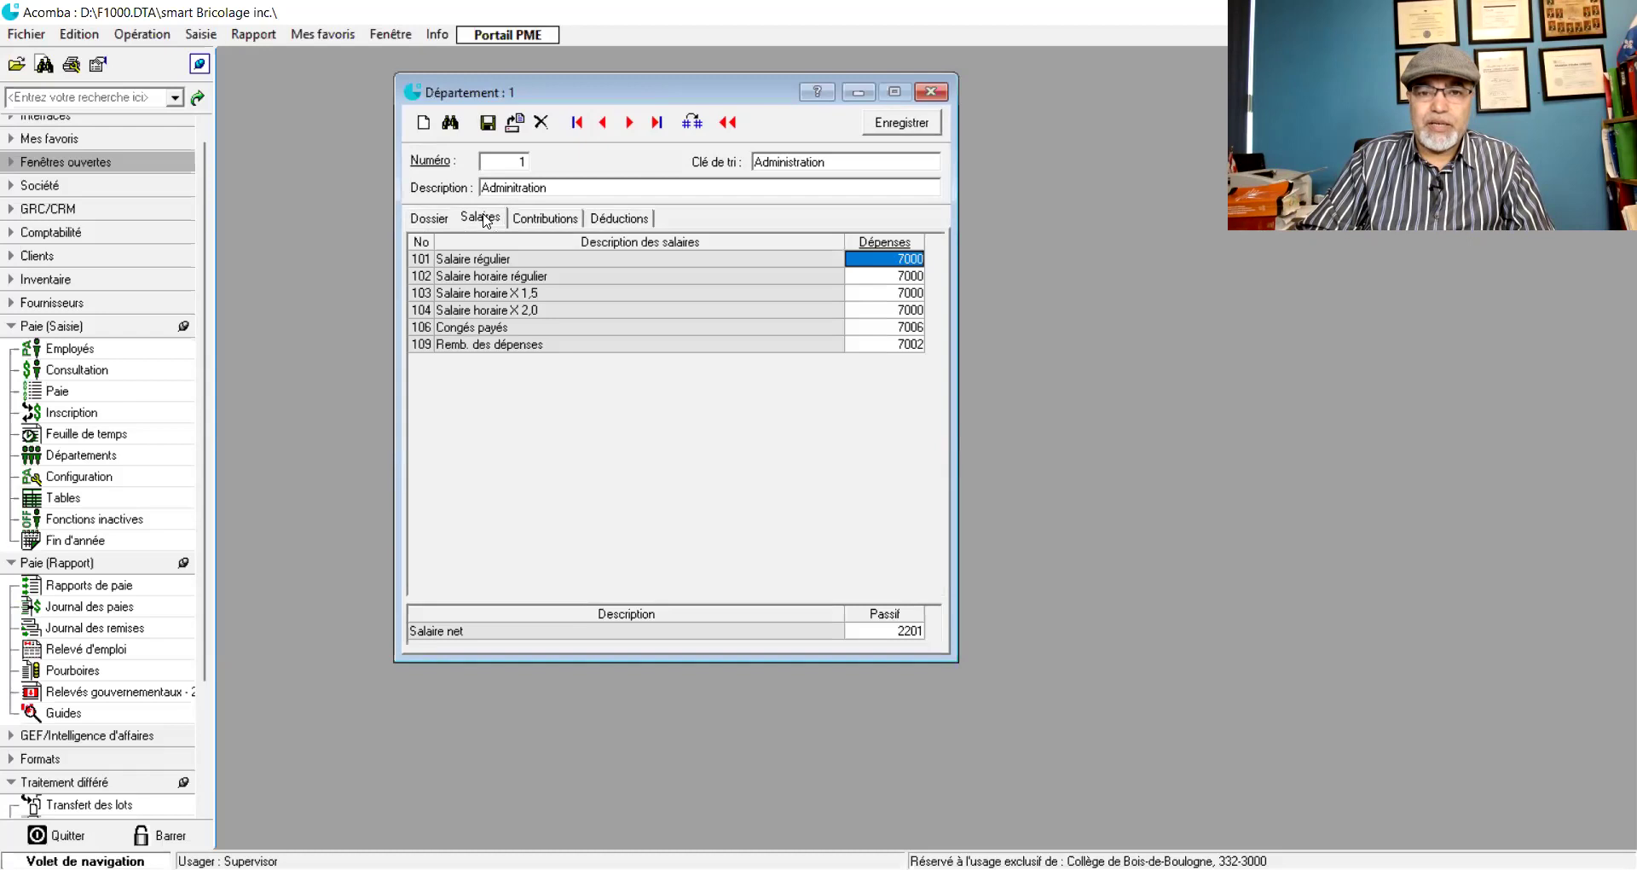
left_click(549, 220)
left_click(615, 220)
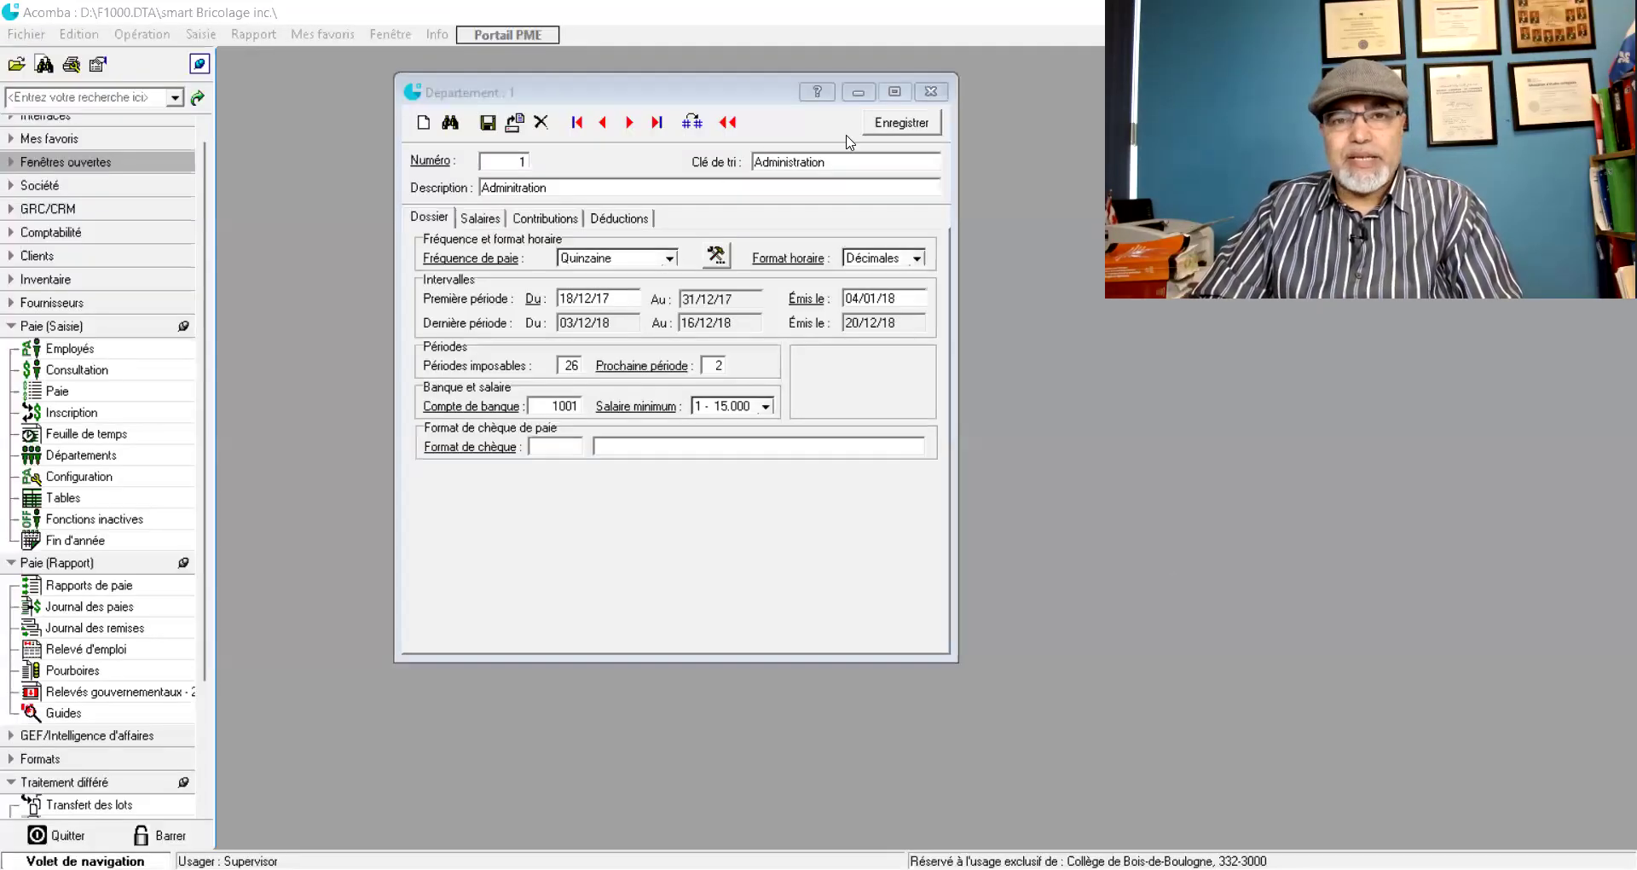
left_click(895, 125)
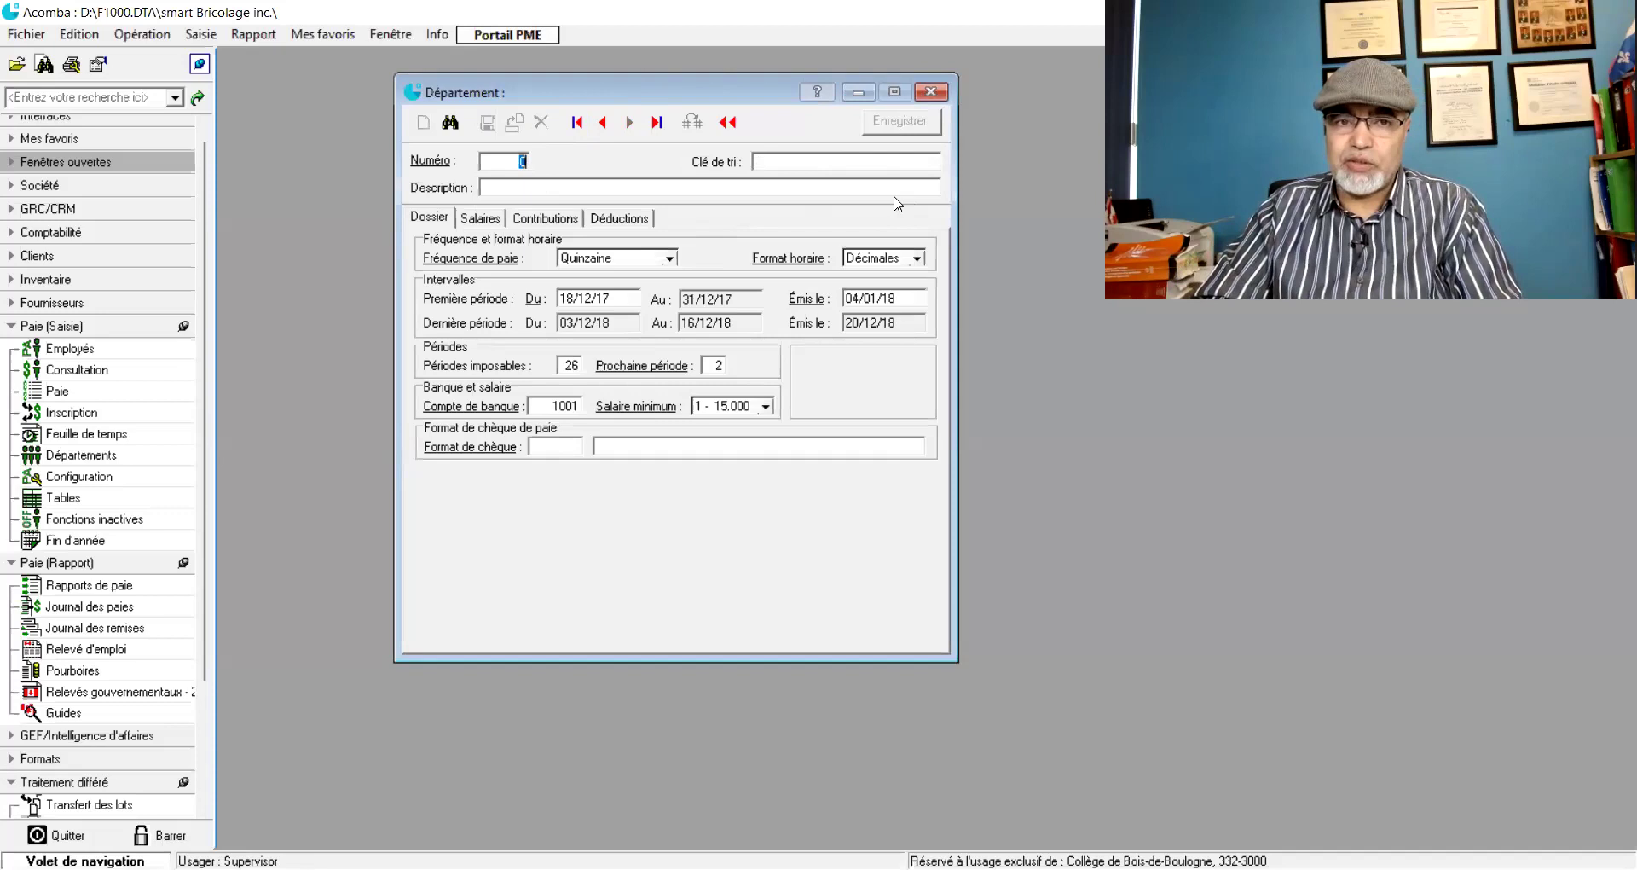
- Close the Département window
left_click(938, 94)
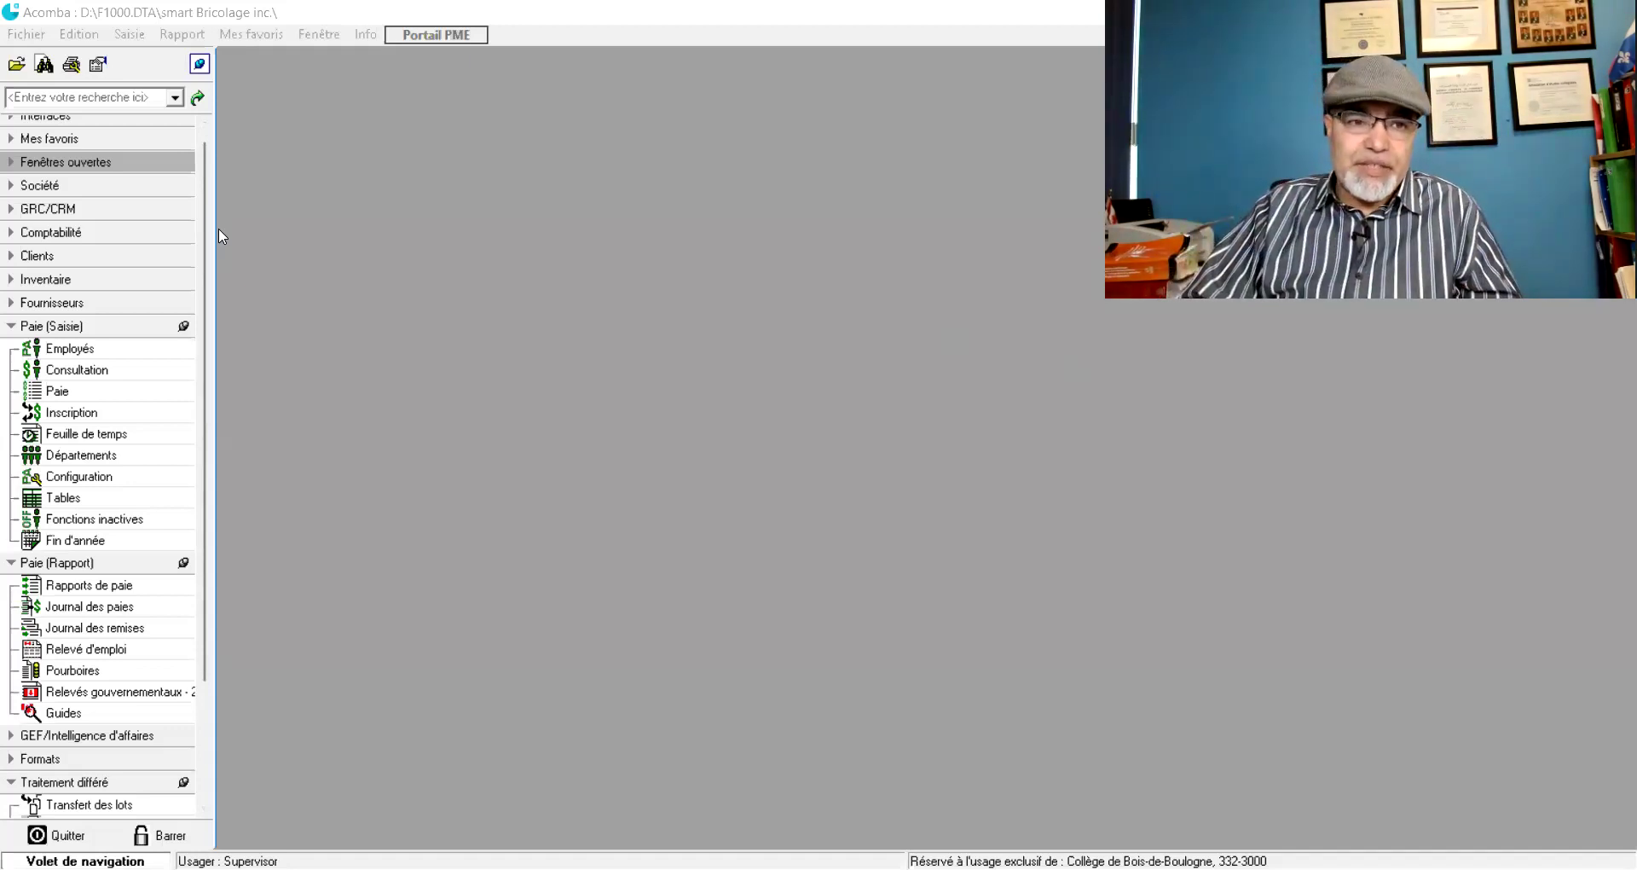
- Open the Employés list under Paie (Saisie) and start a blank new Employé form
left_click(63, 350)
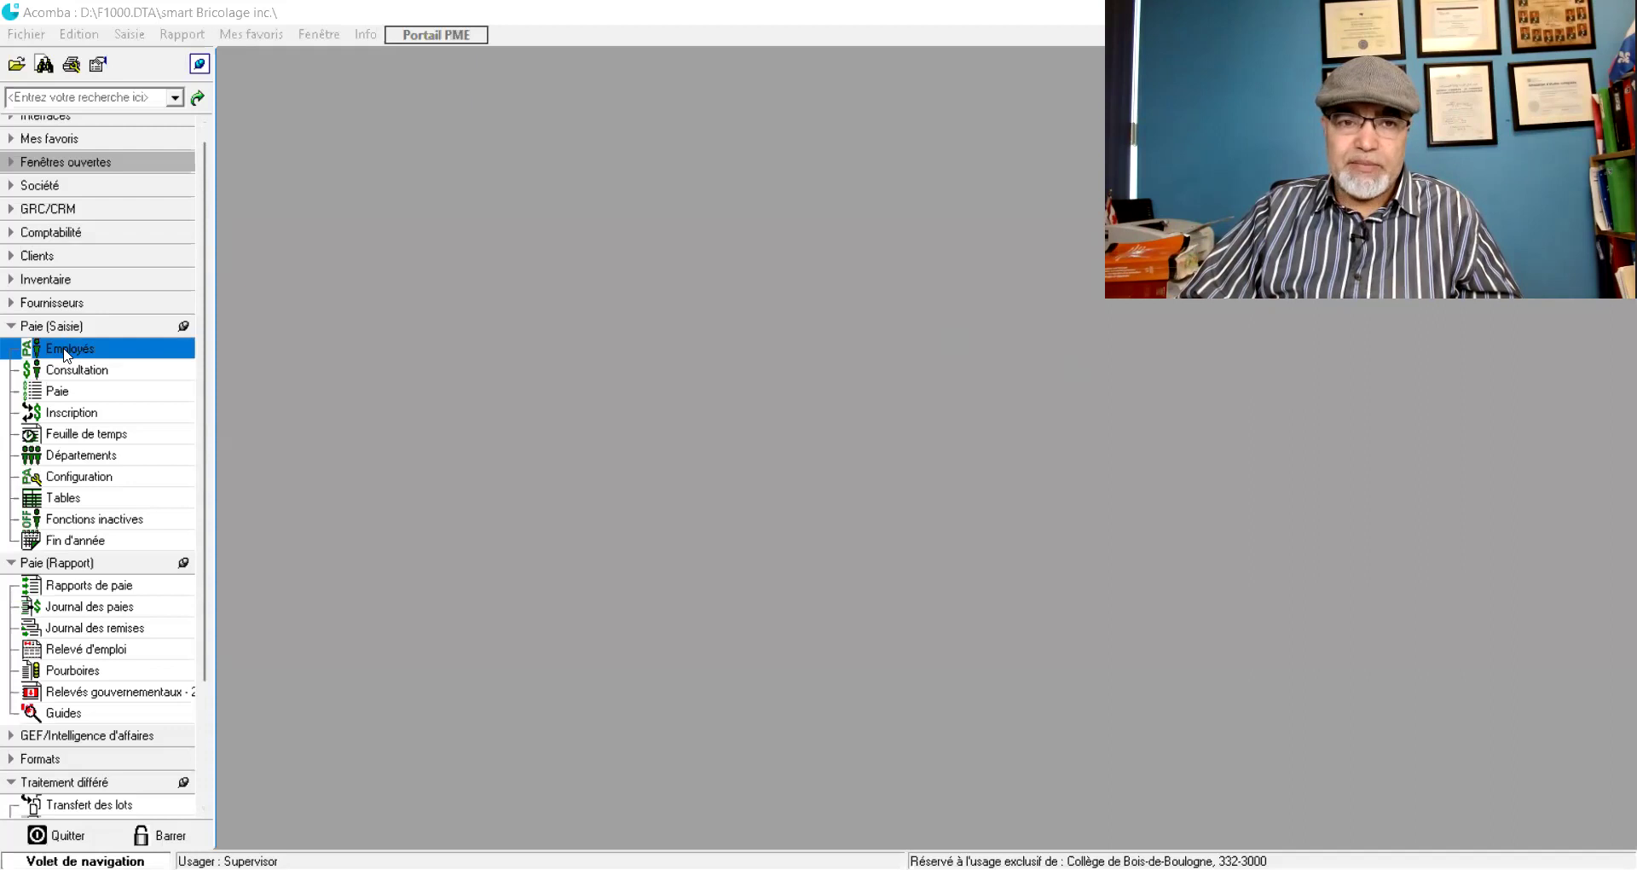
double_click(67, 353)
left_click_drag(911, 243, 475, 155)
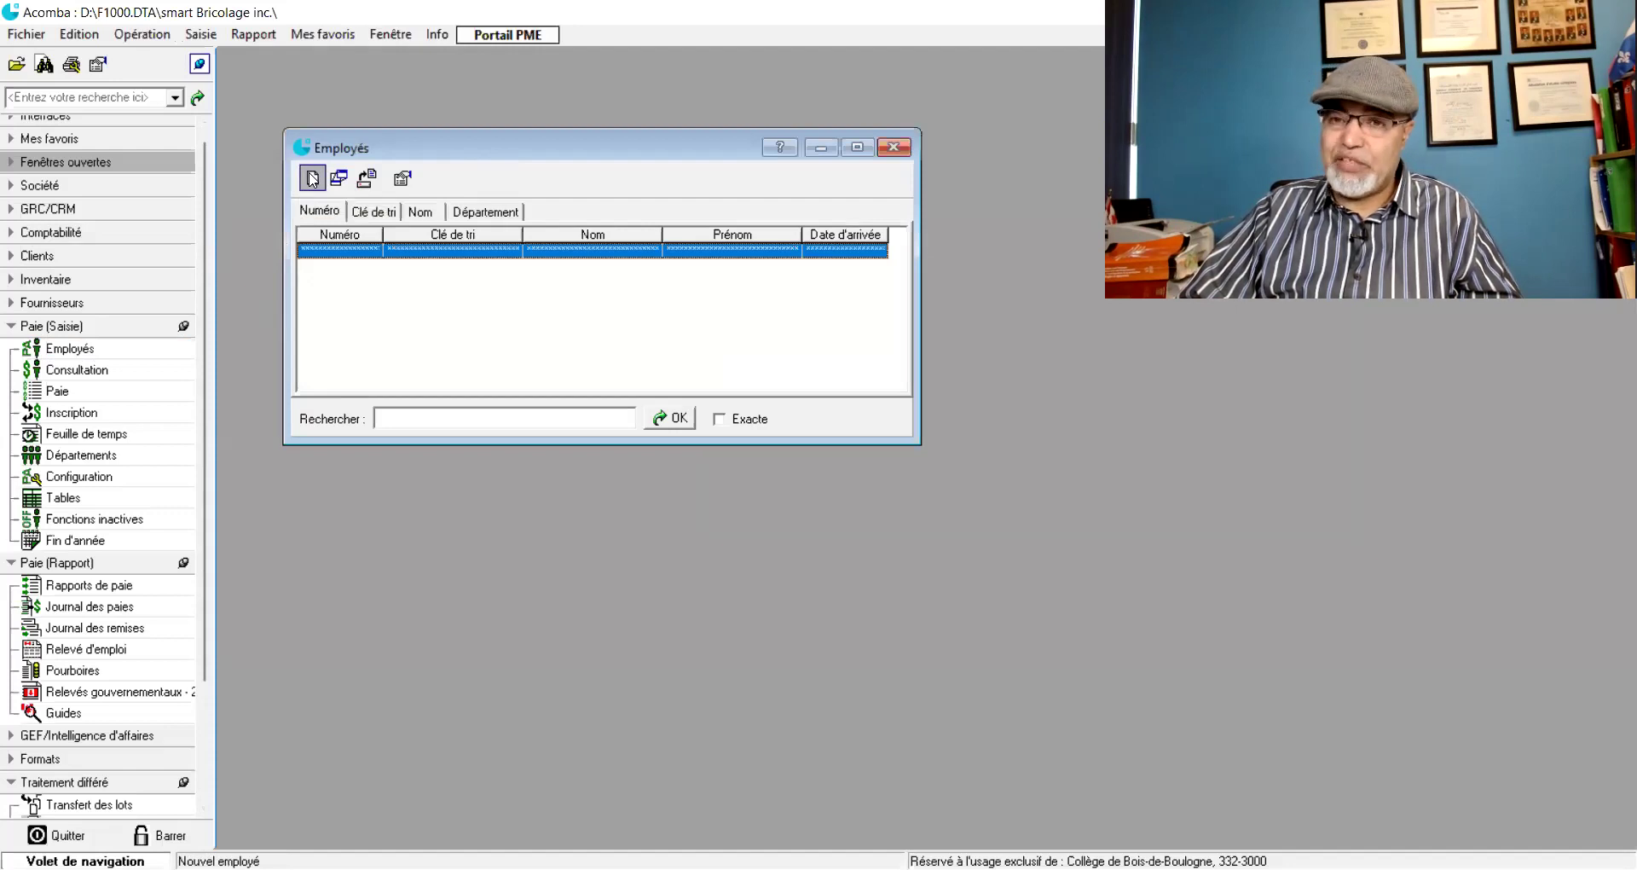
left_click(312, 179)
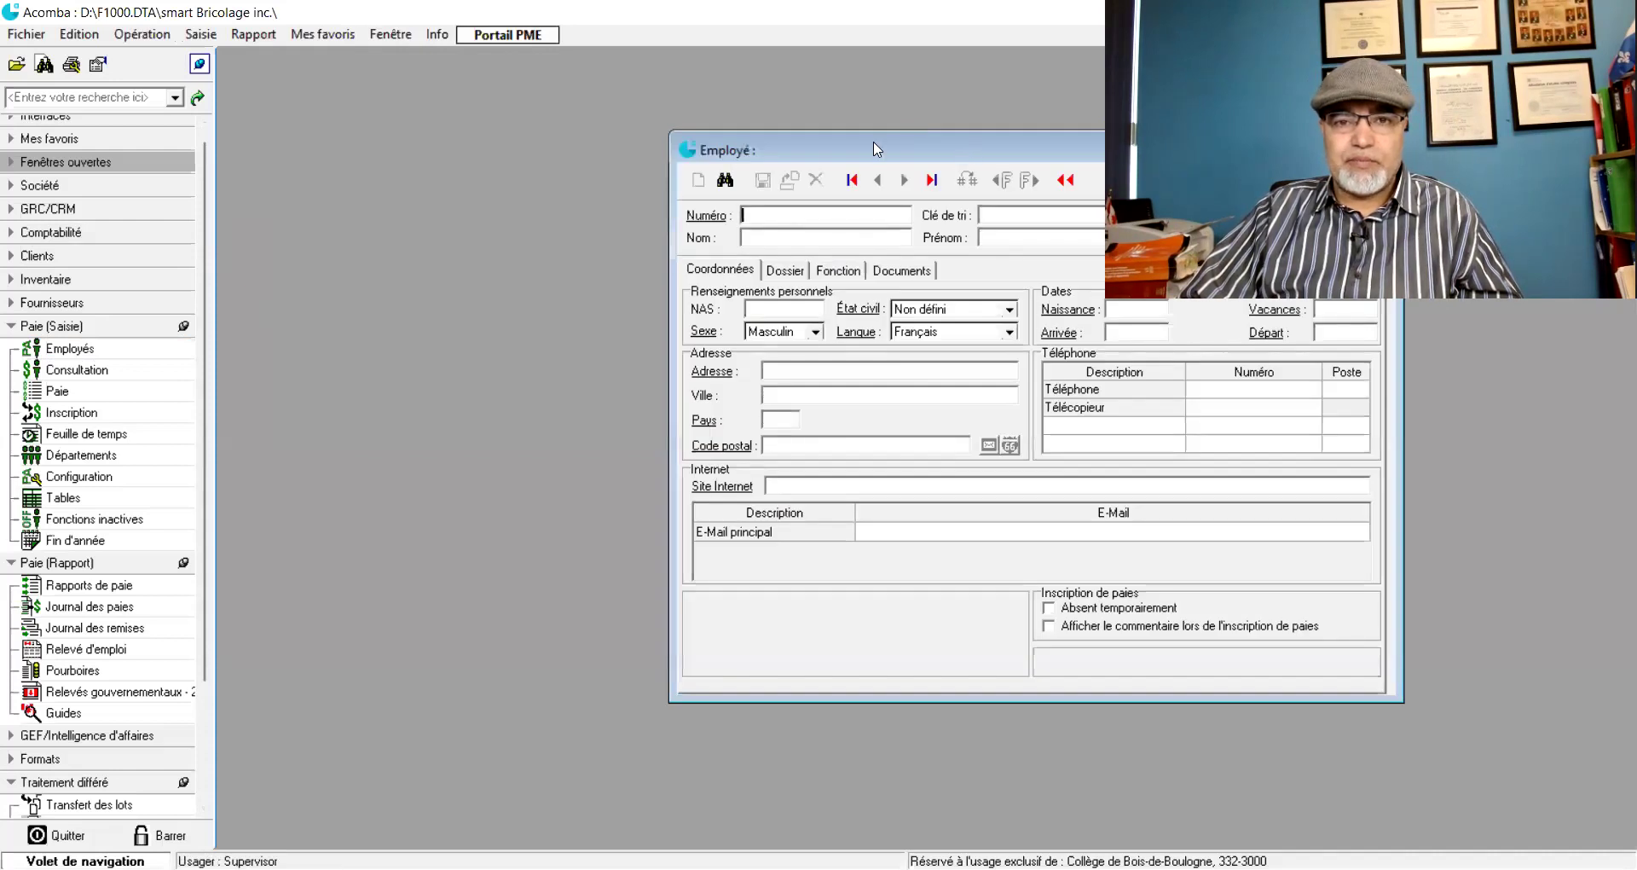
left_click_drag(876, 149, 491, 133)
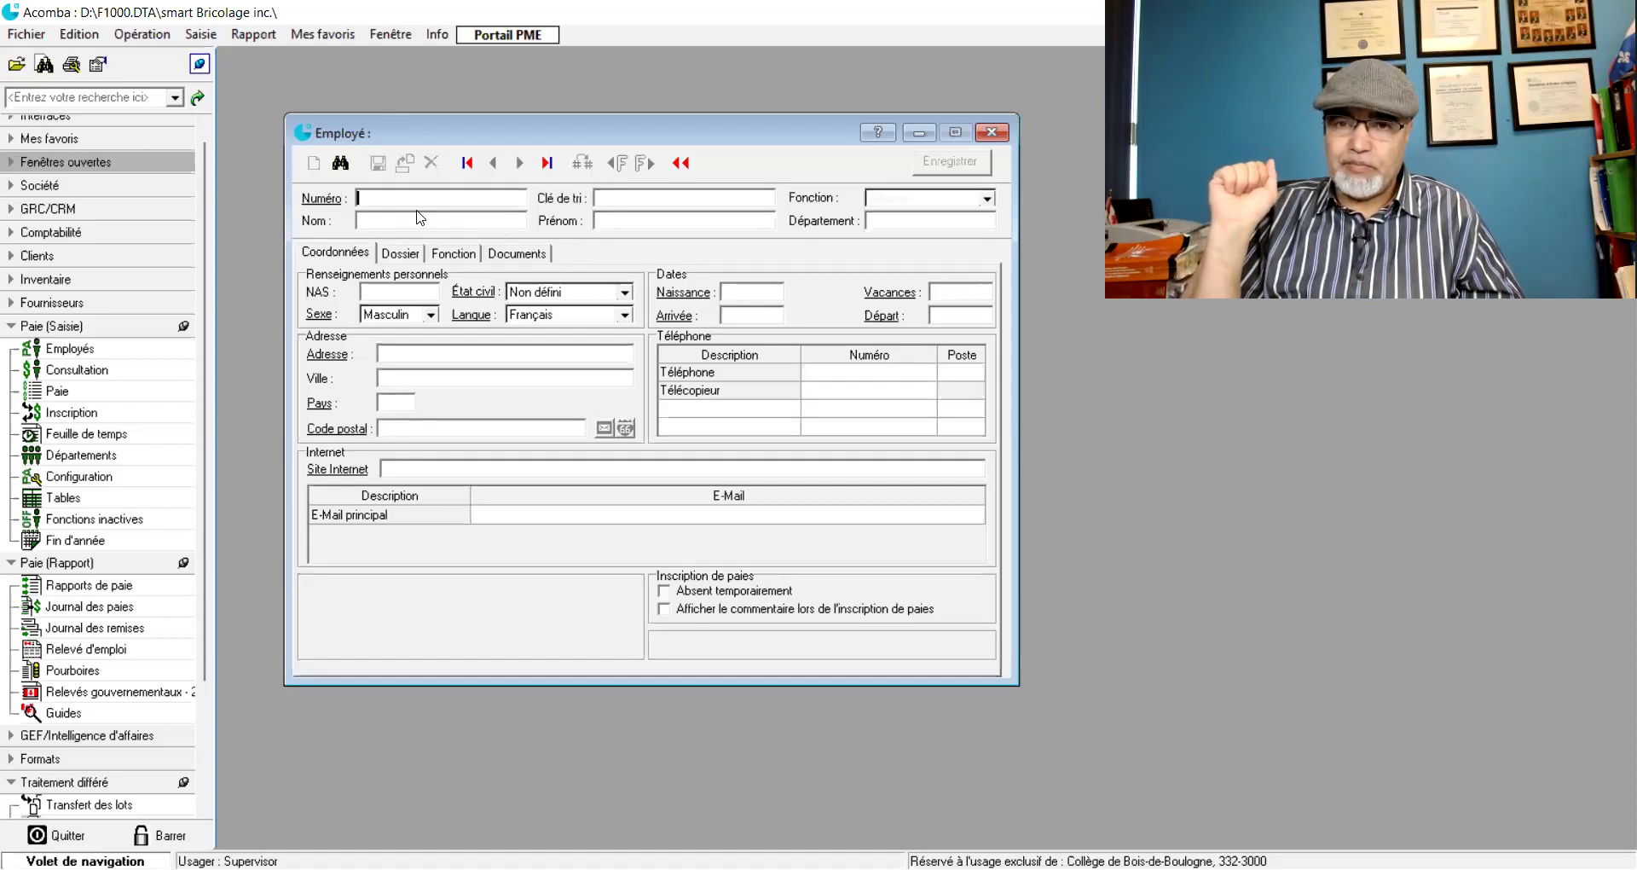
- Enter the employee number in Numéro, then cancel the Changer le numéro dialog
type("20")
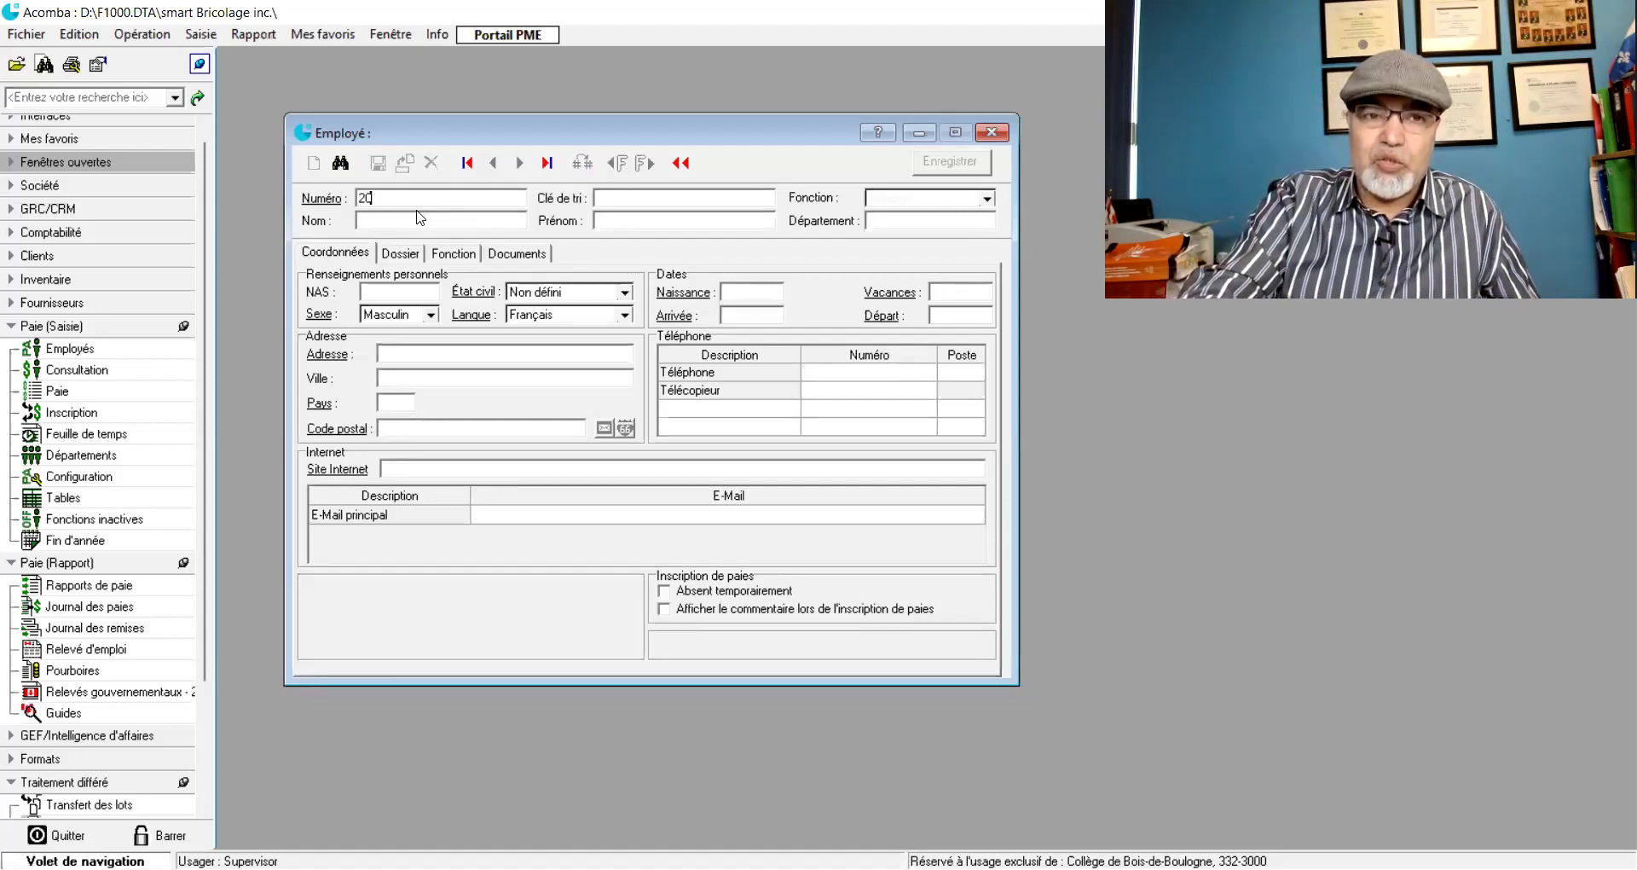
type("18")
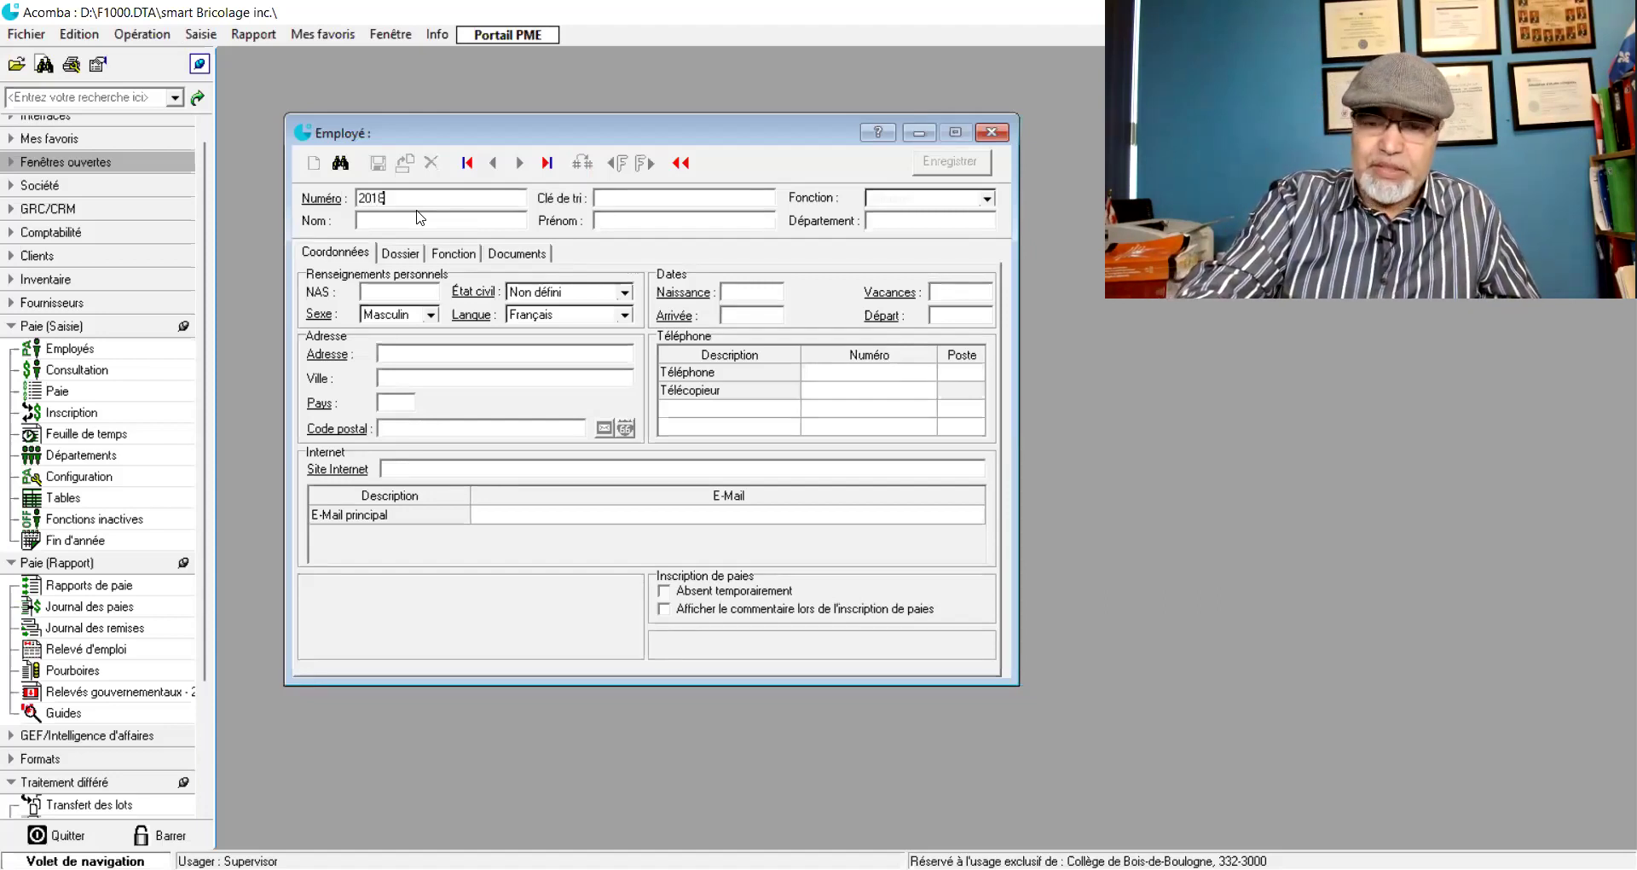
type("0101")
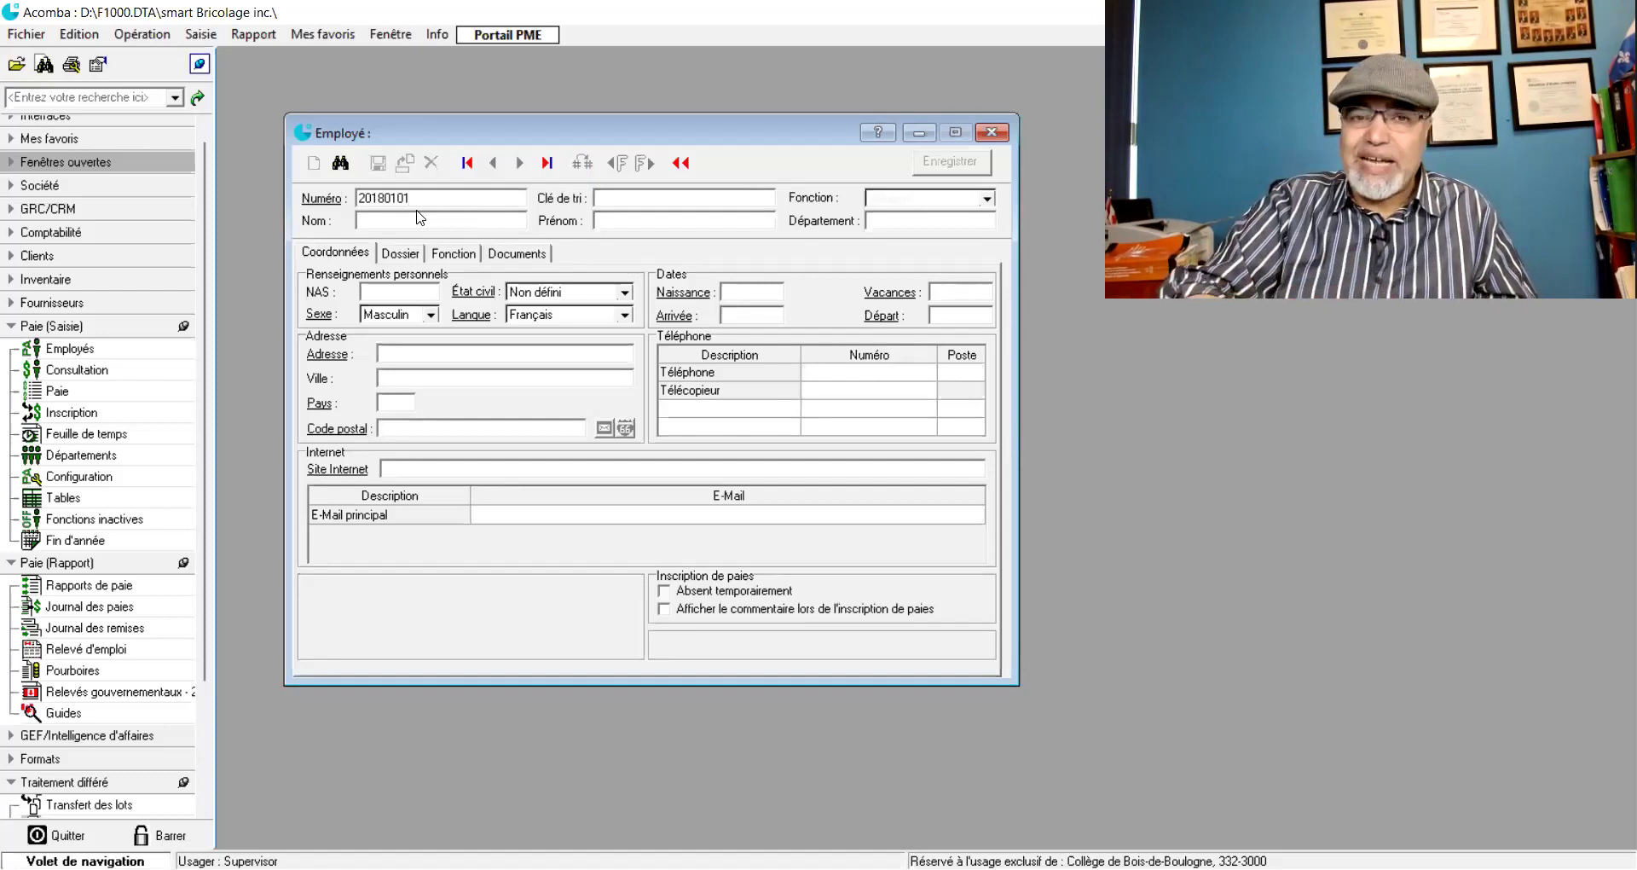
type("BN")
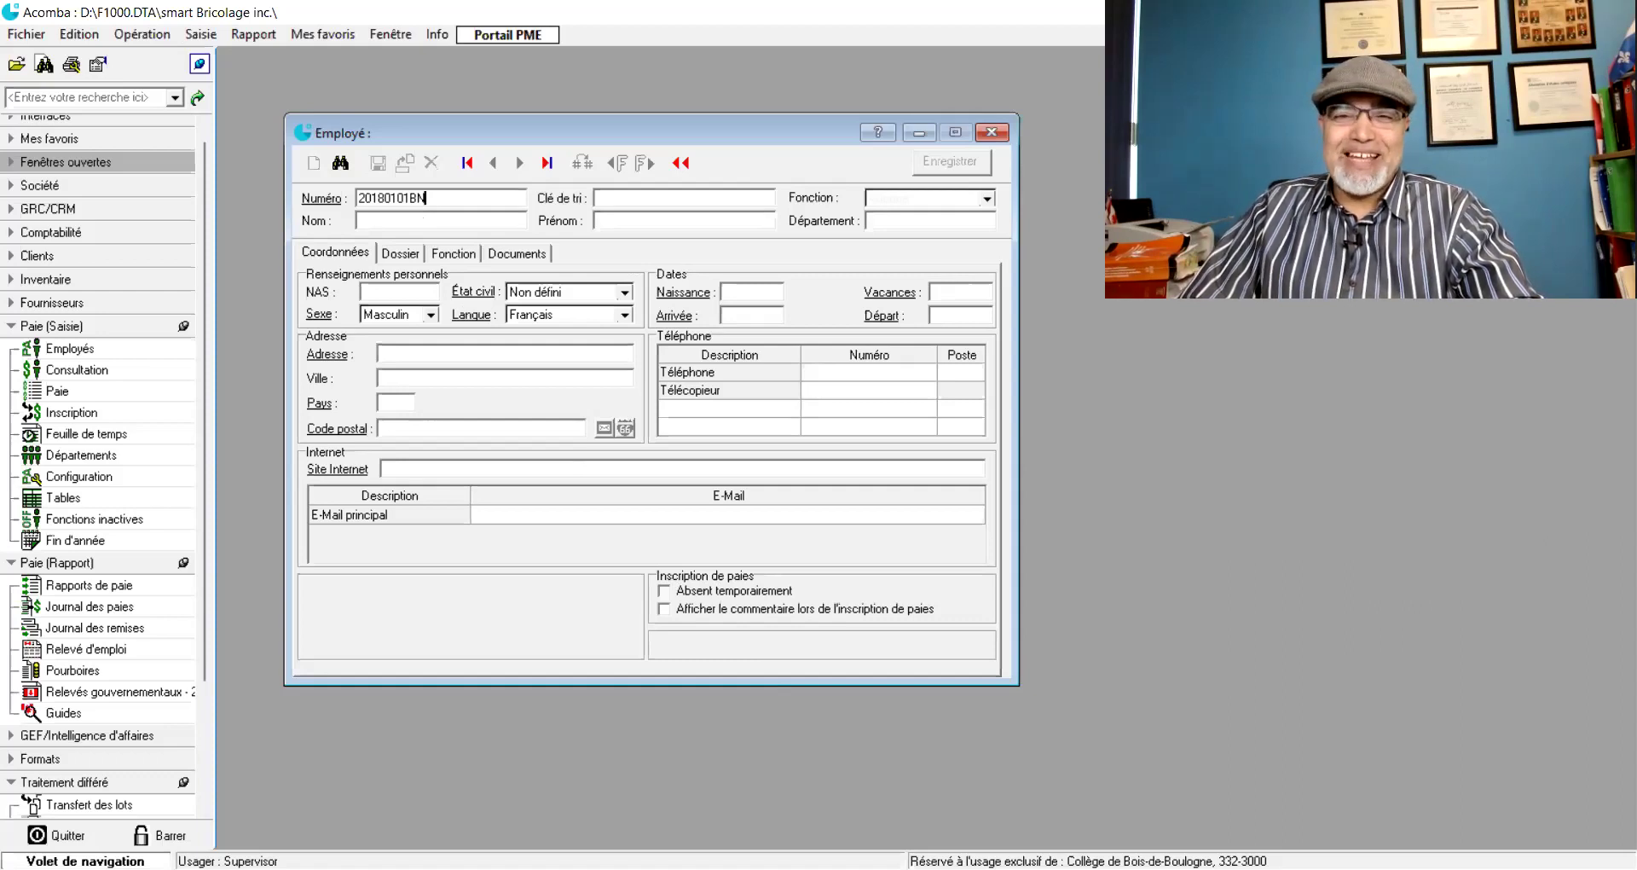
key("Tab")
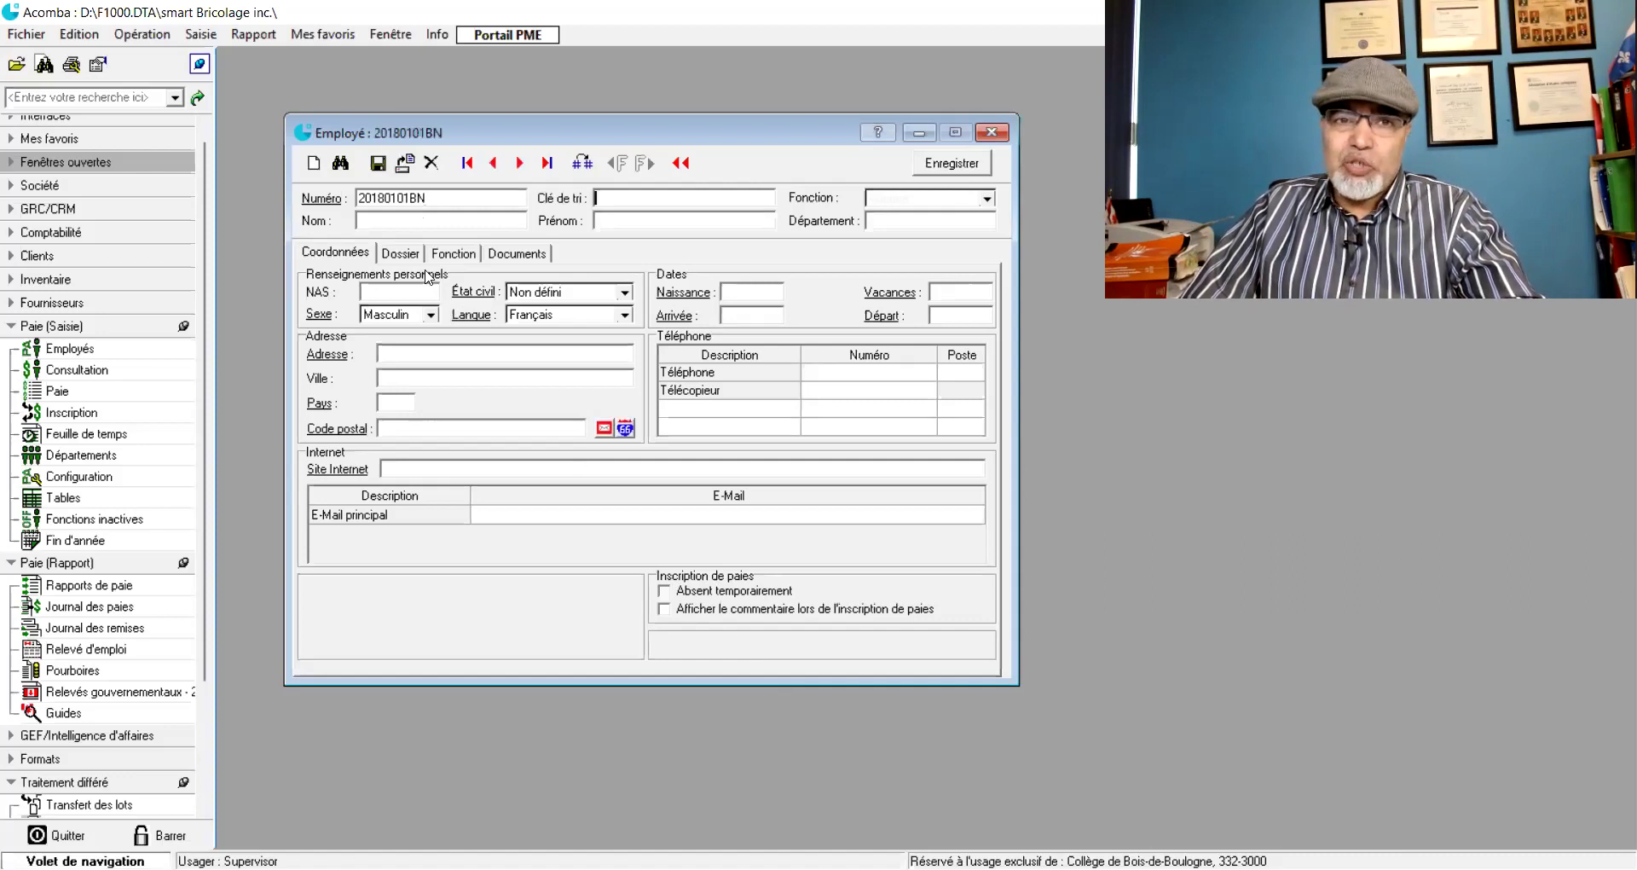
left_click(582, 164)
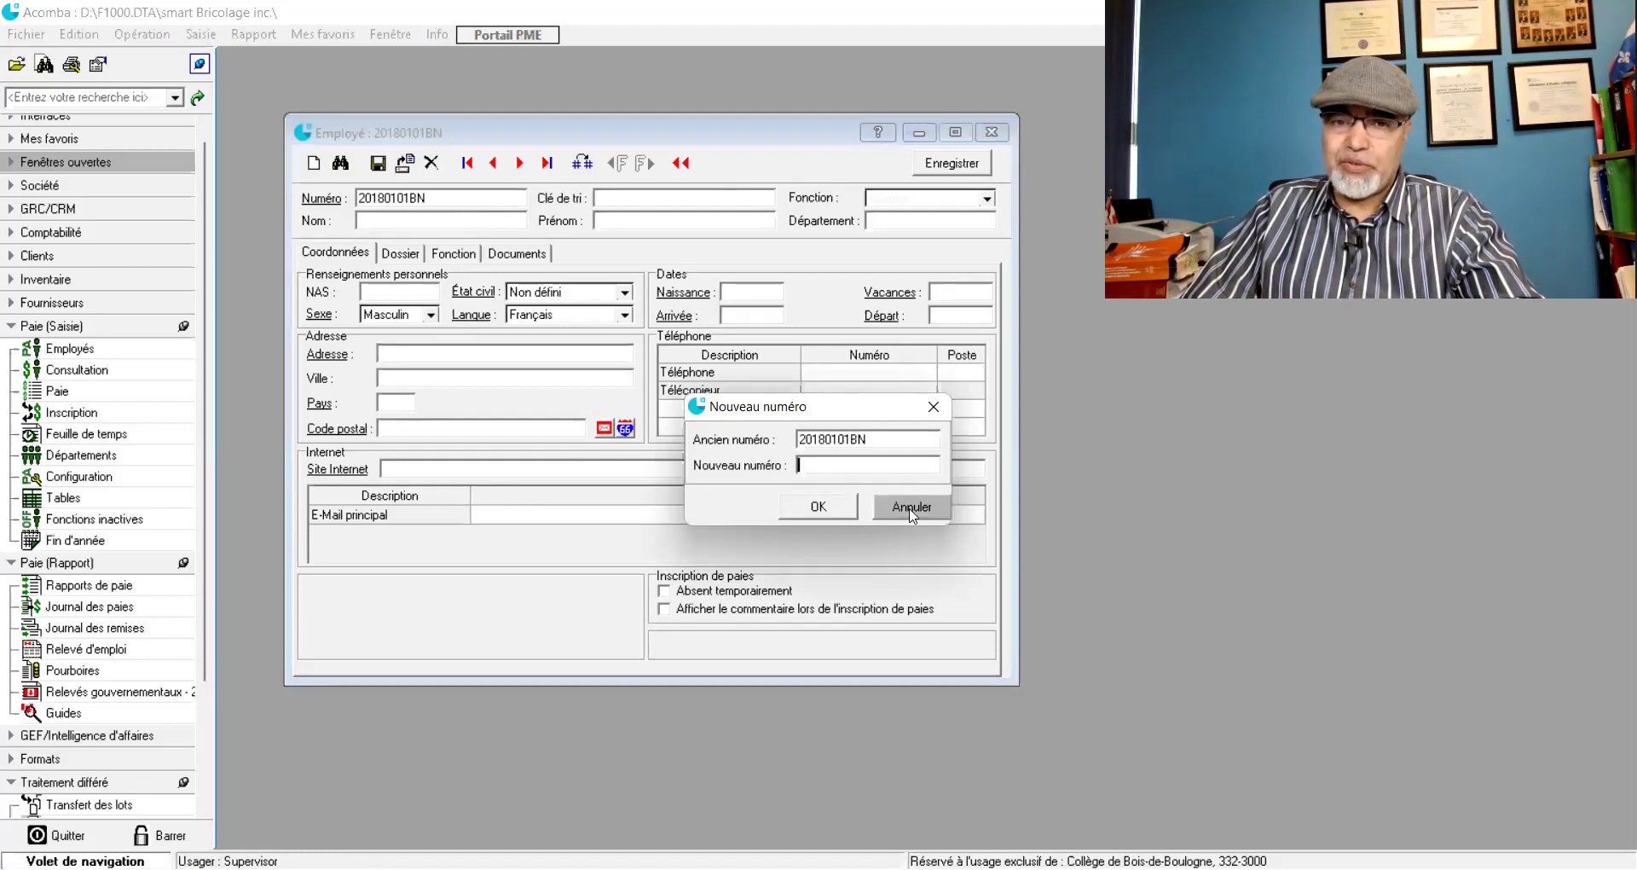
left_click(942, 510)
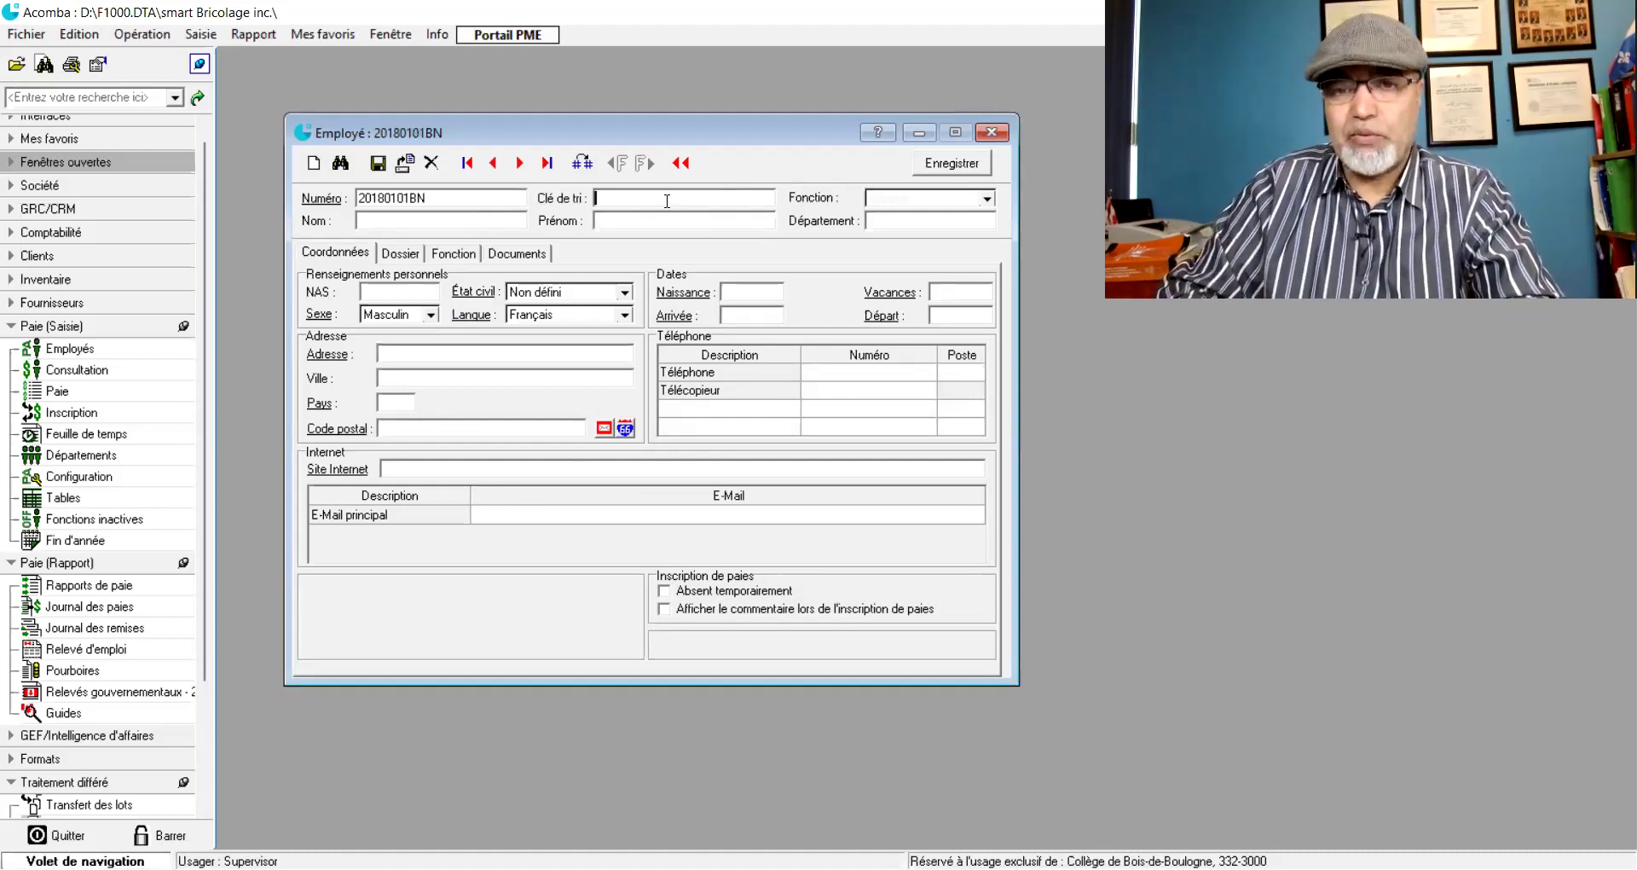
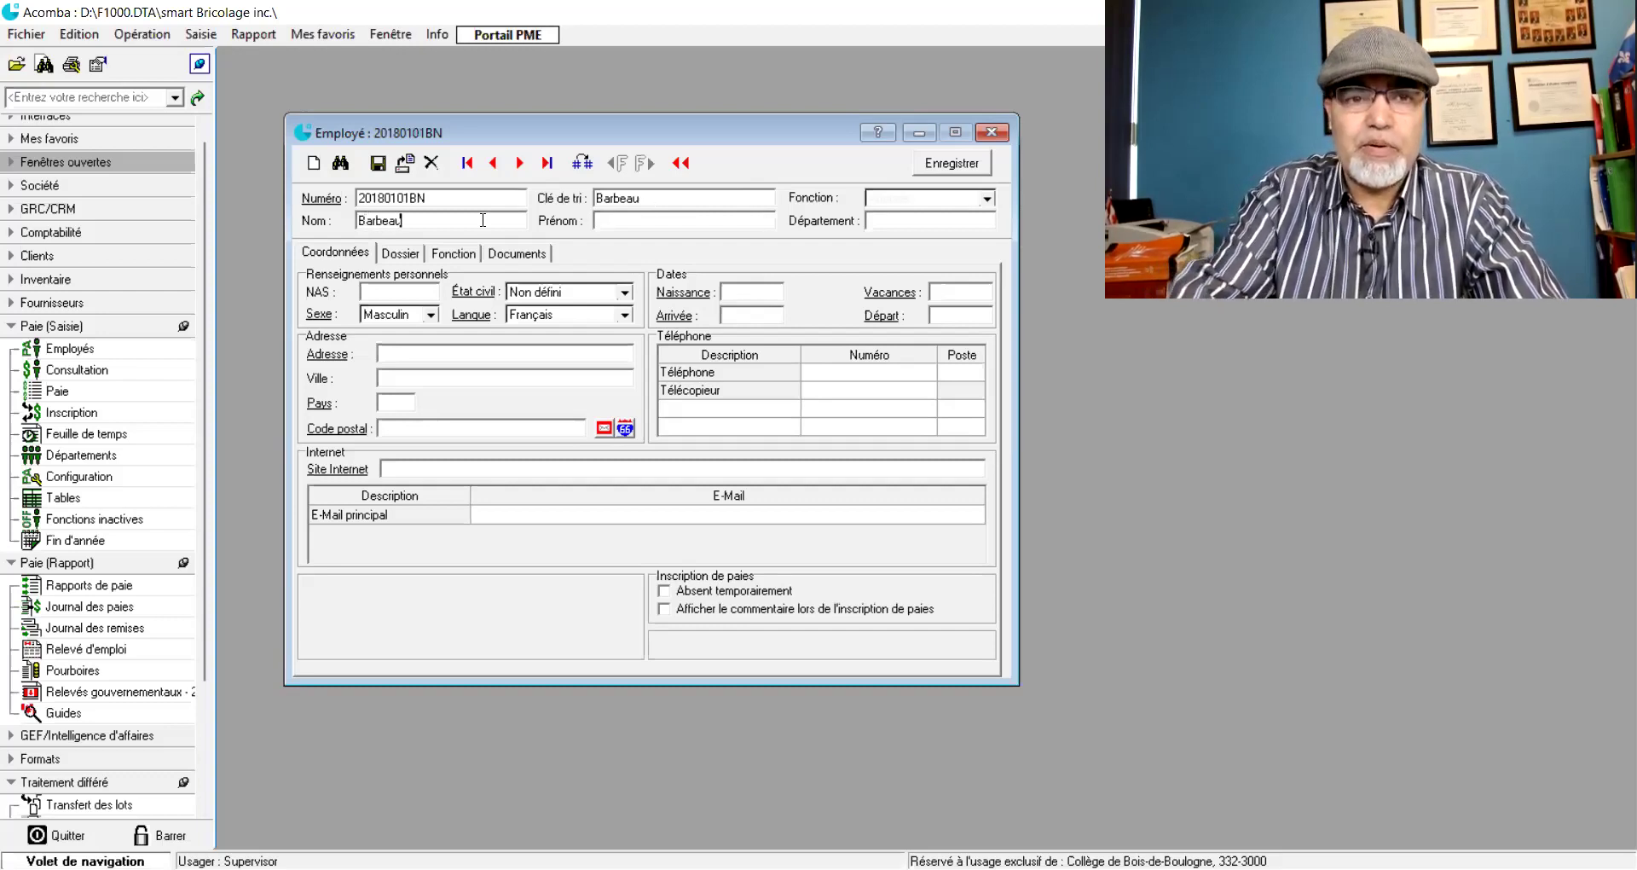
- Enter the employee's surname as sort key and last name, and her first name
key("Tab")
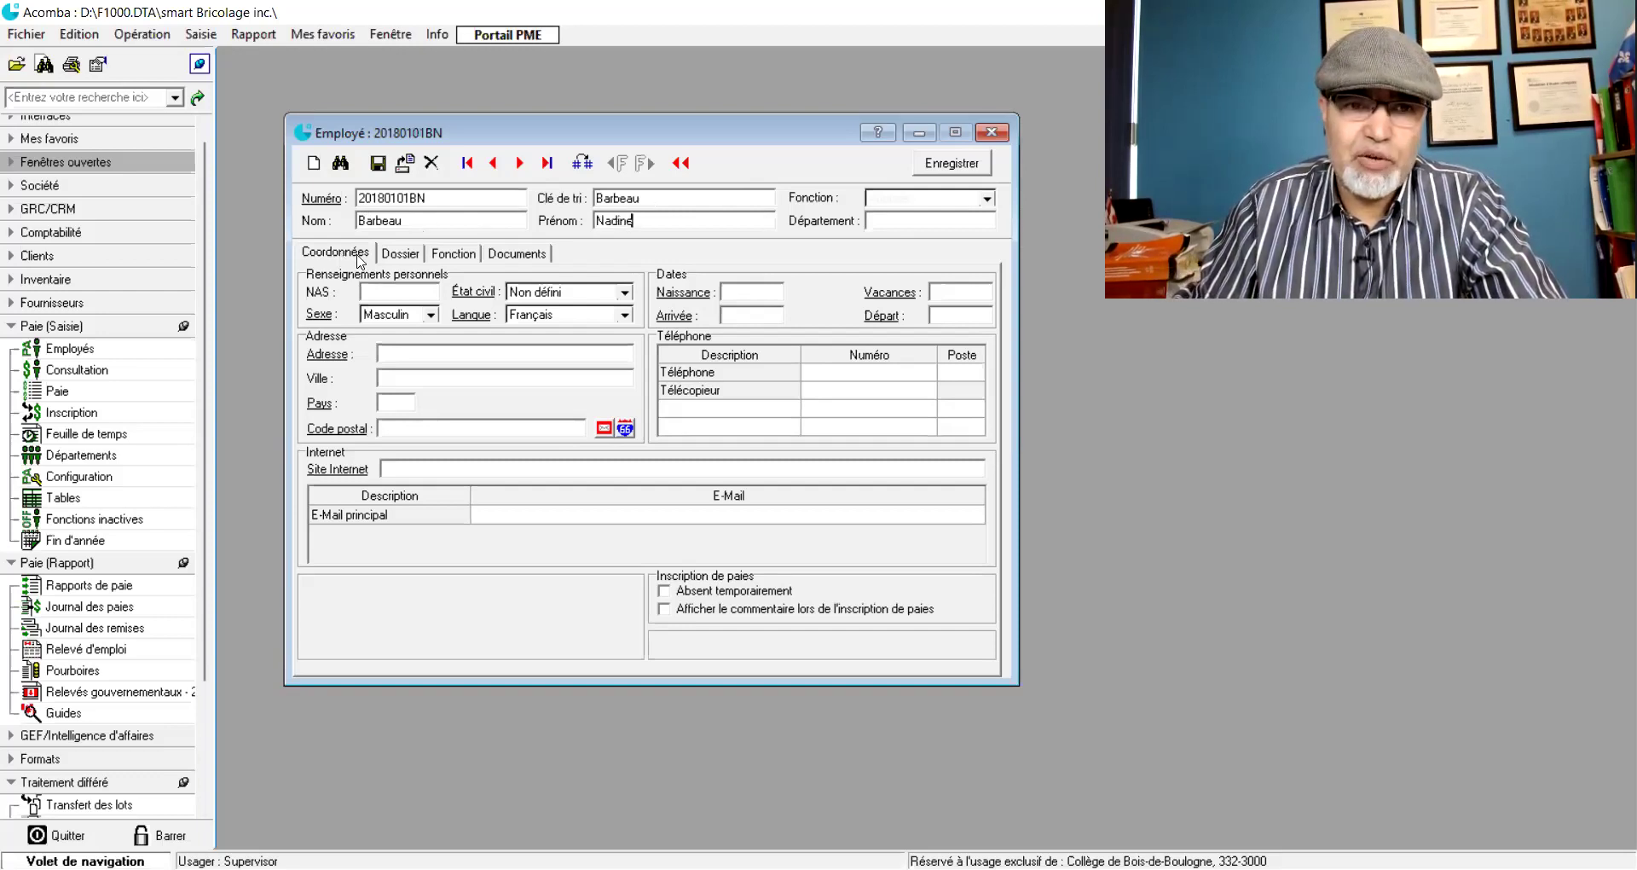
- Review the file, job functions and documents tabs, then return to Coordonnées
left_click(394, 255)
left_click(450, 260)
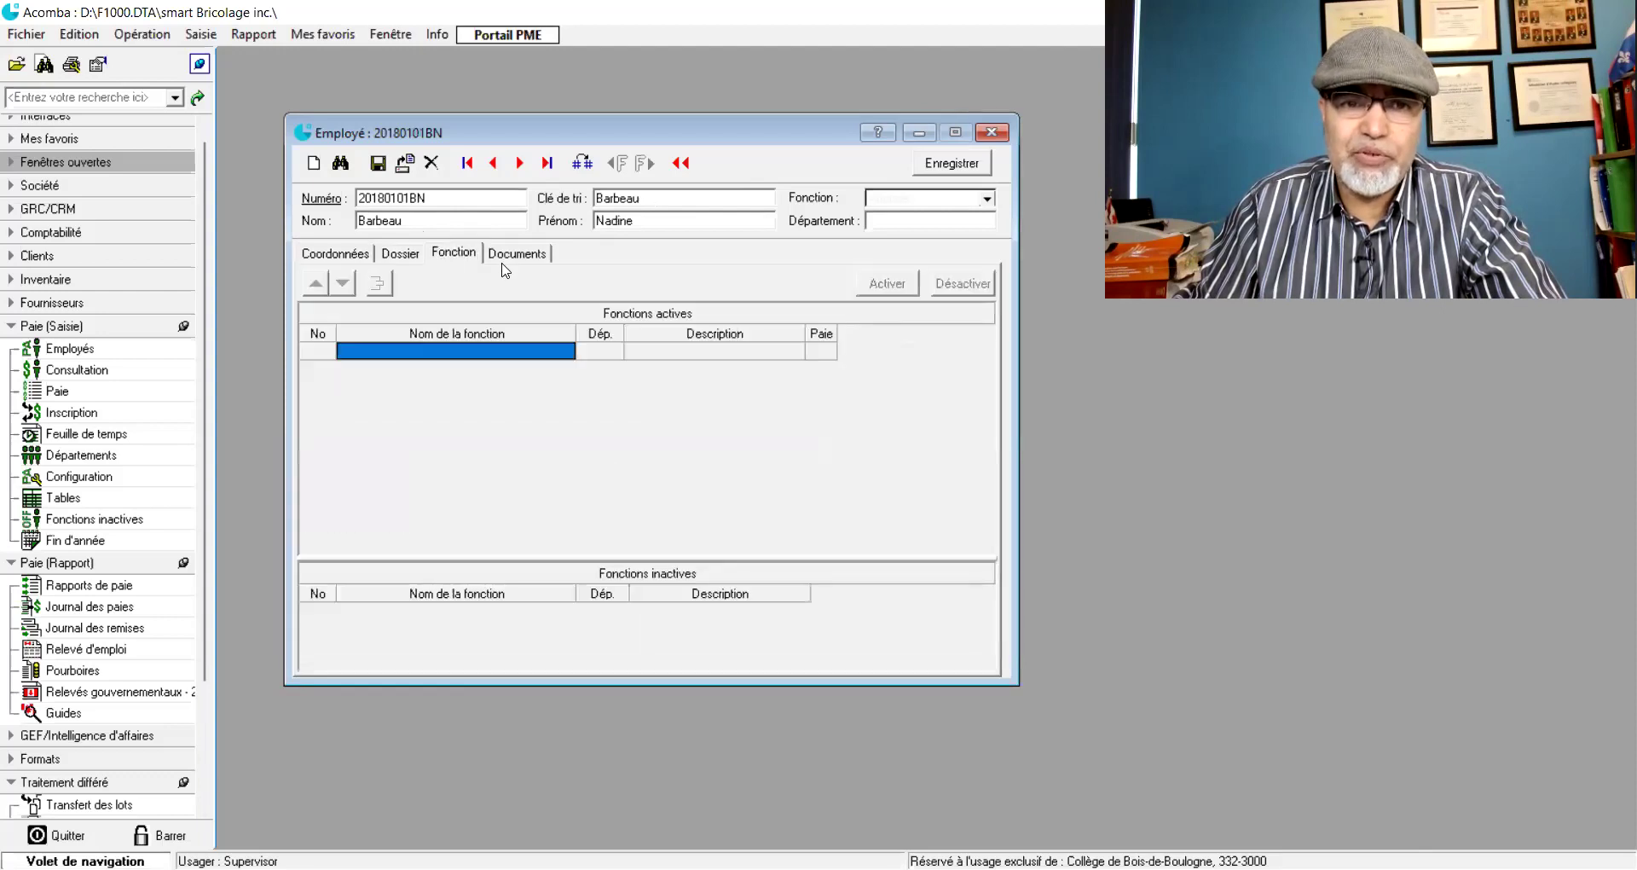
left_click(510, 259)
left_click(344, 252)
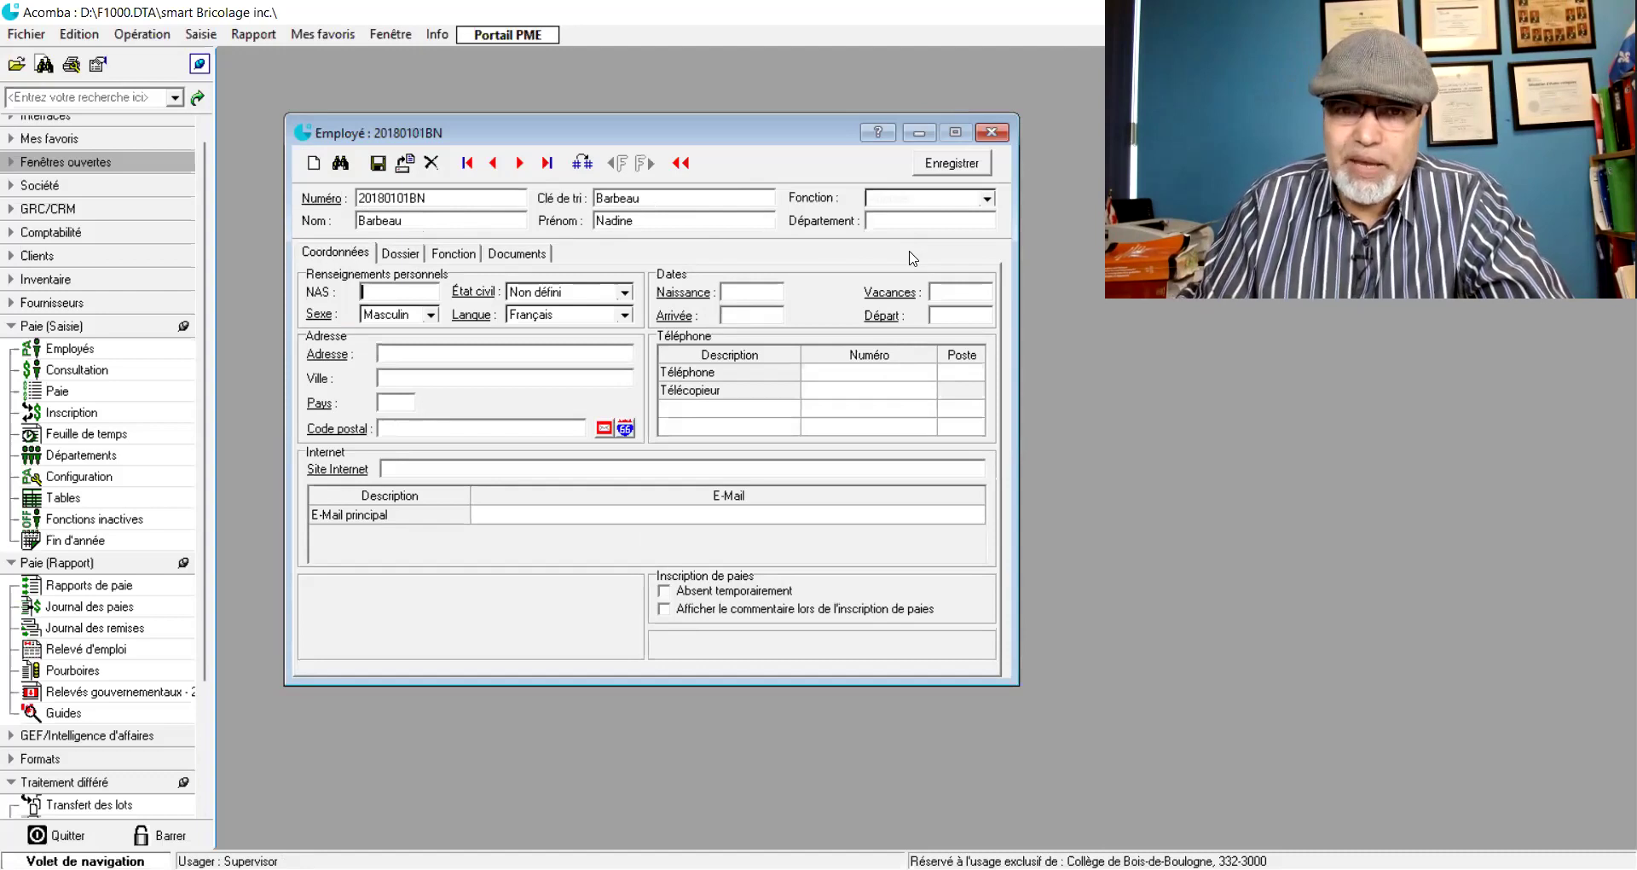
- Enter the employee's social insurance number in NAS and set Sexe to Féminin
left_click(922, 220)
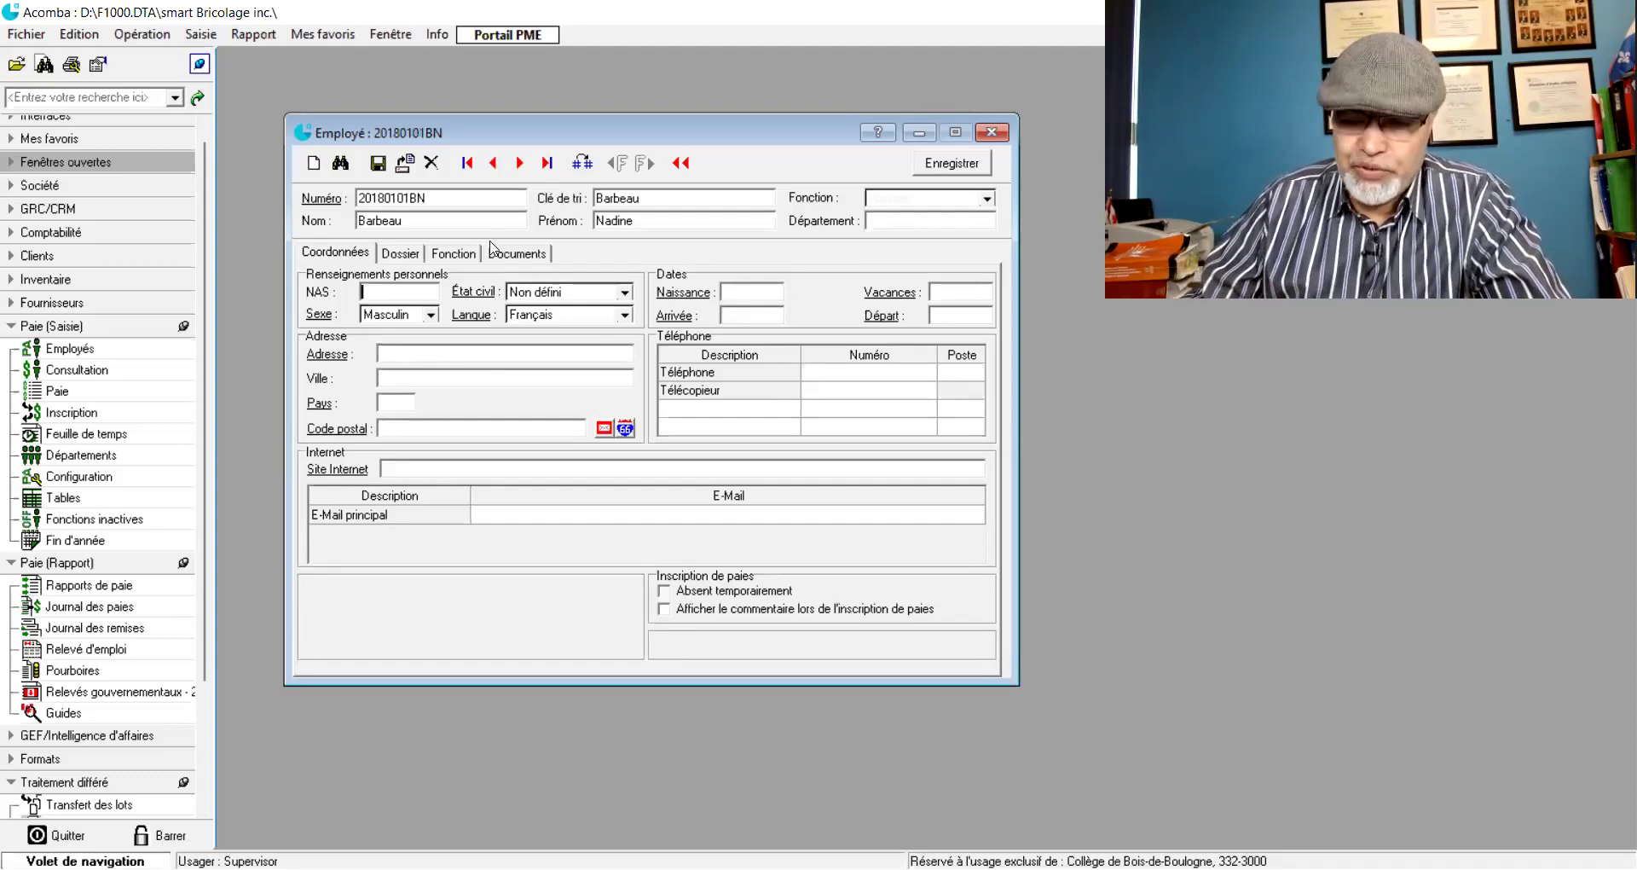
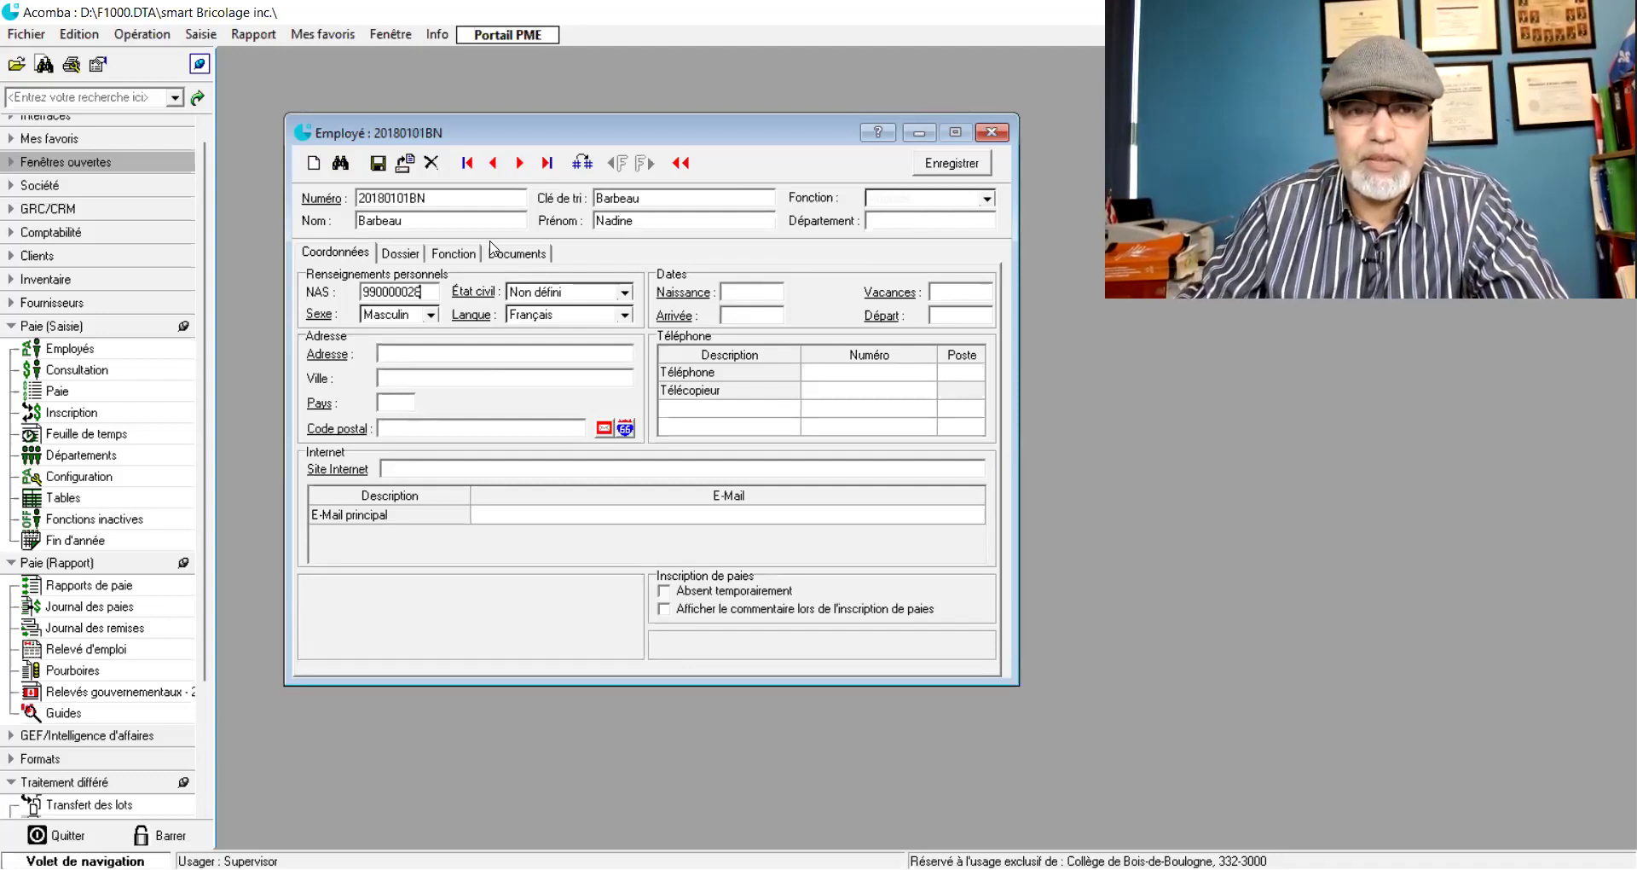
key("Tab")
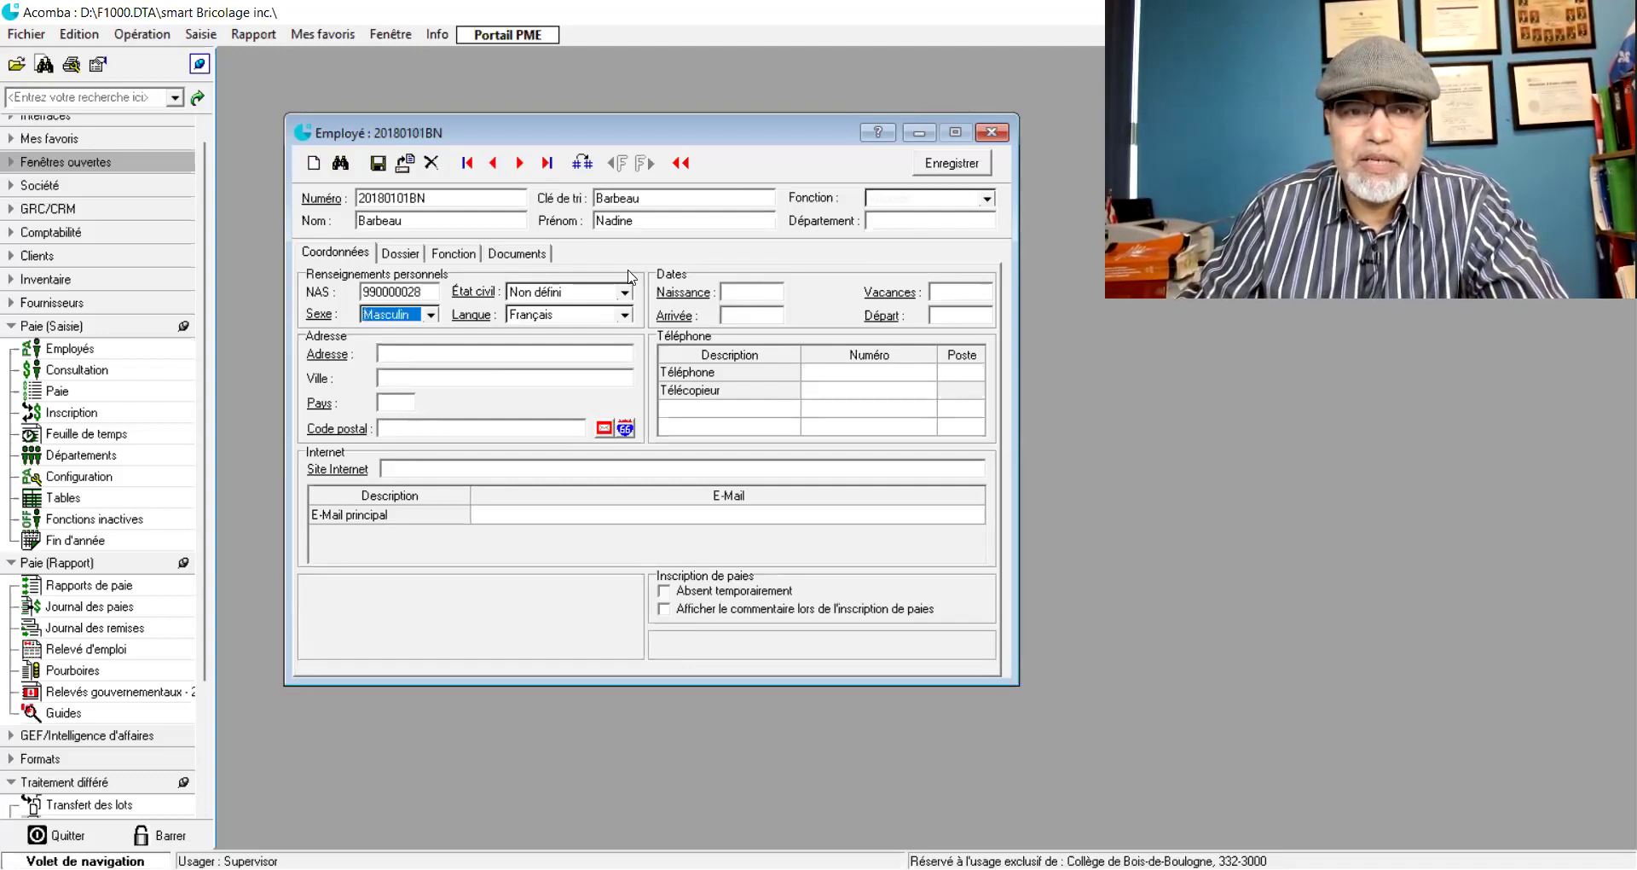
left_click(430, 314)
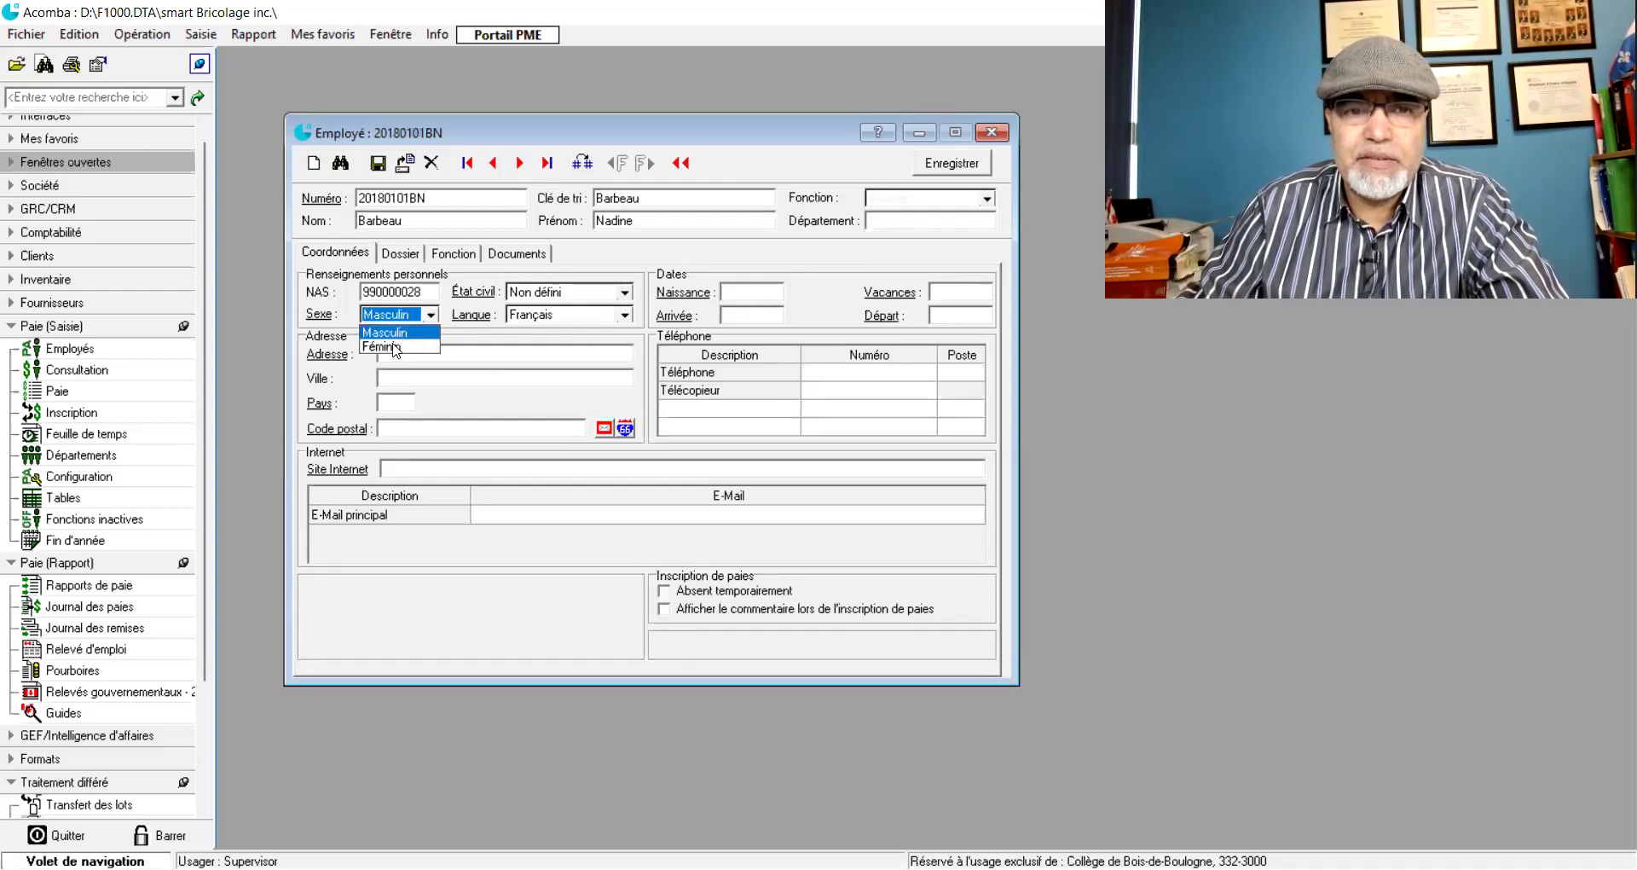
left_click(394, 347)
left_click(625, 293)
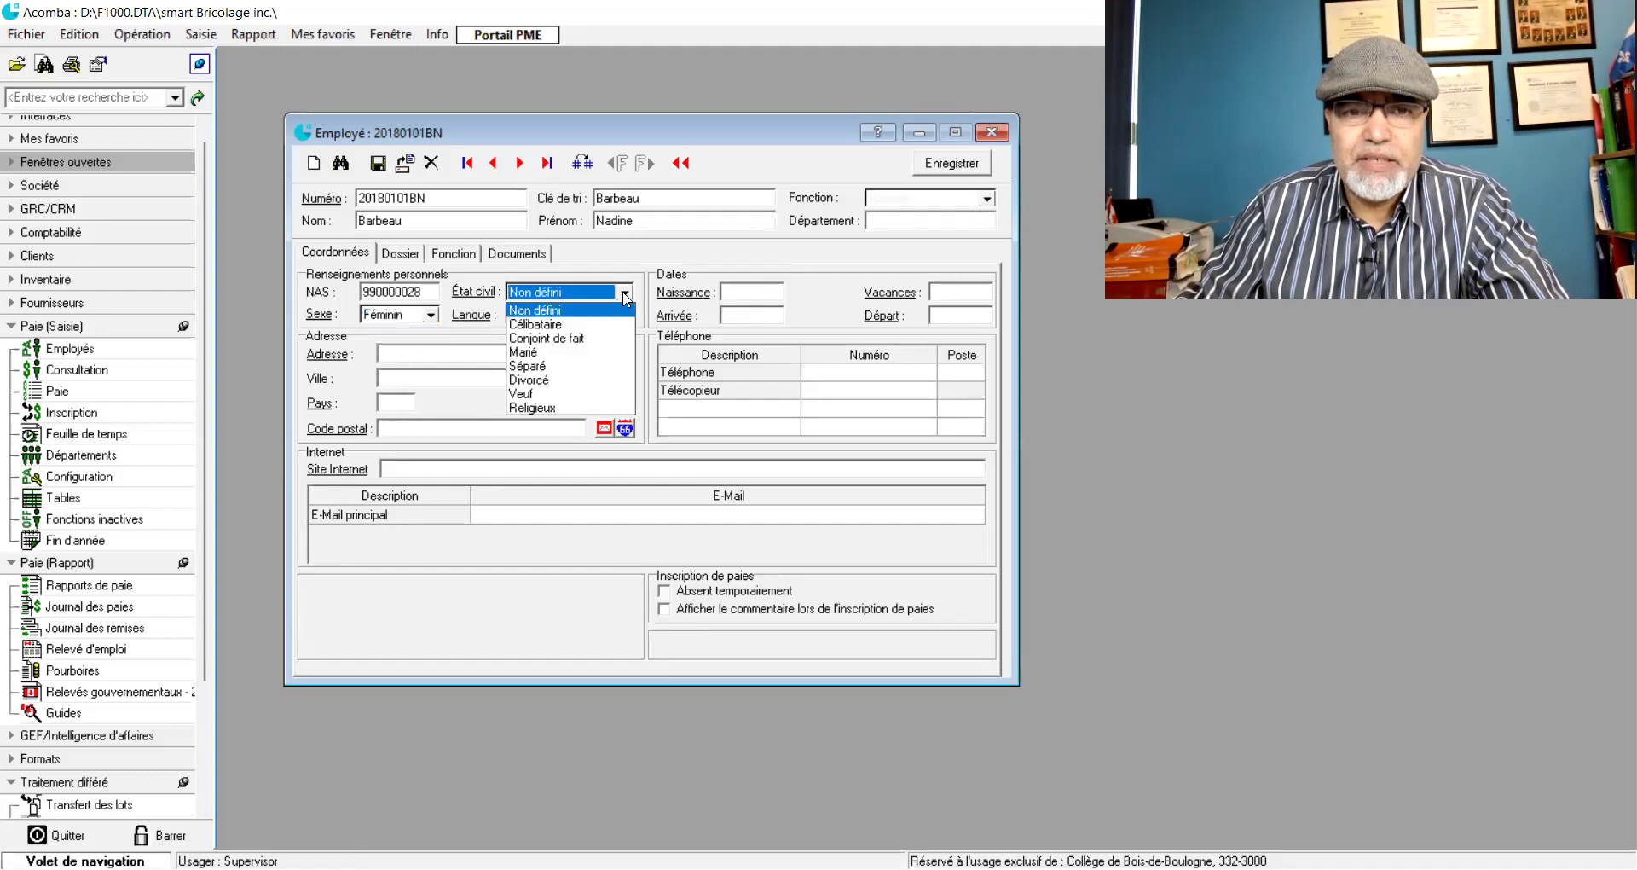
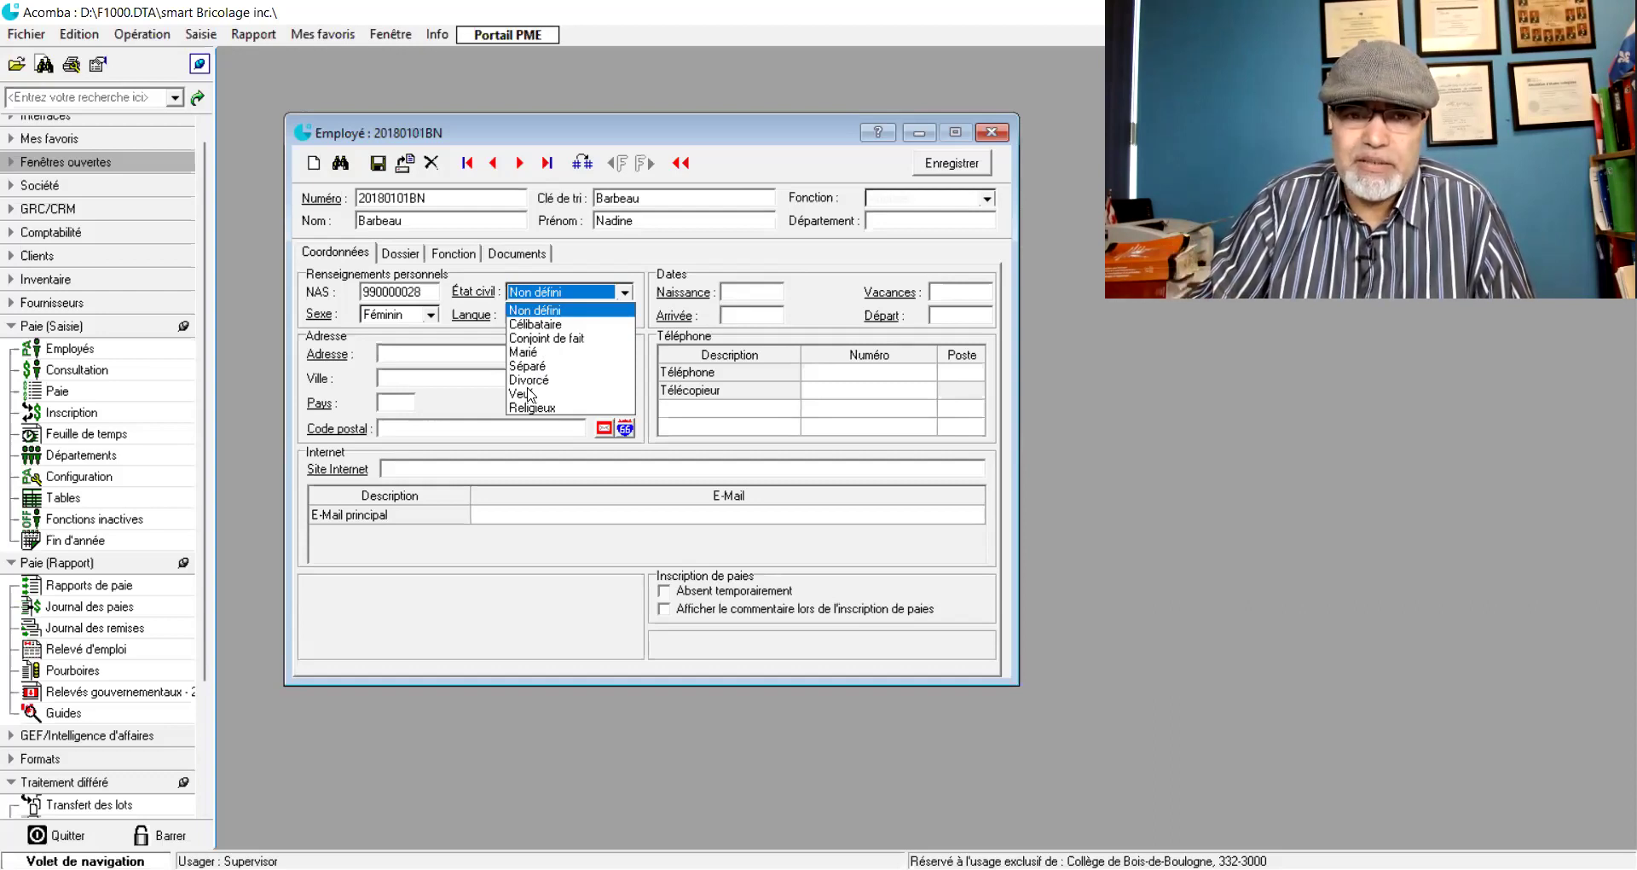
- Set État civil to Célibataire and keep Français as the employee's language
left_click(544, 325)
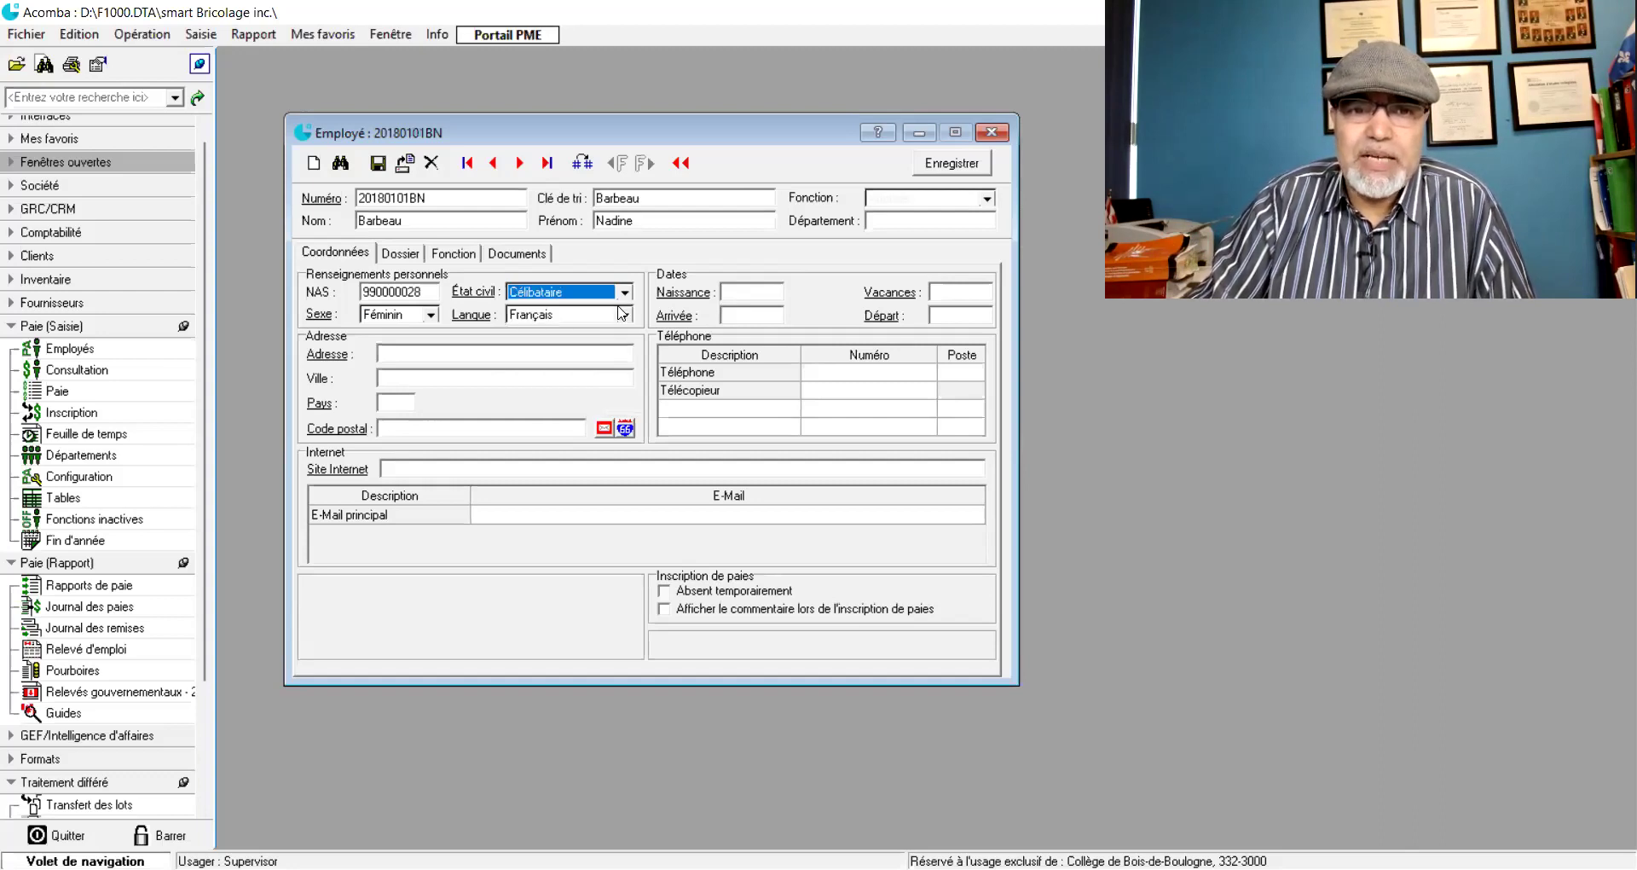
left_click(625, 315)
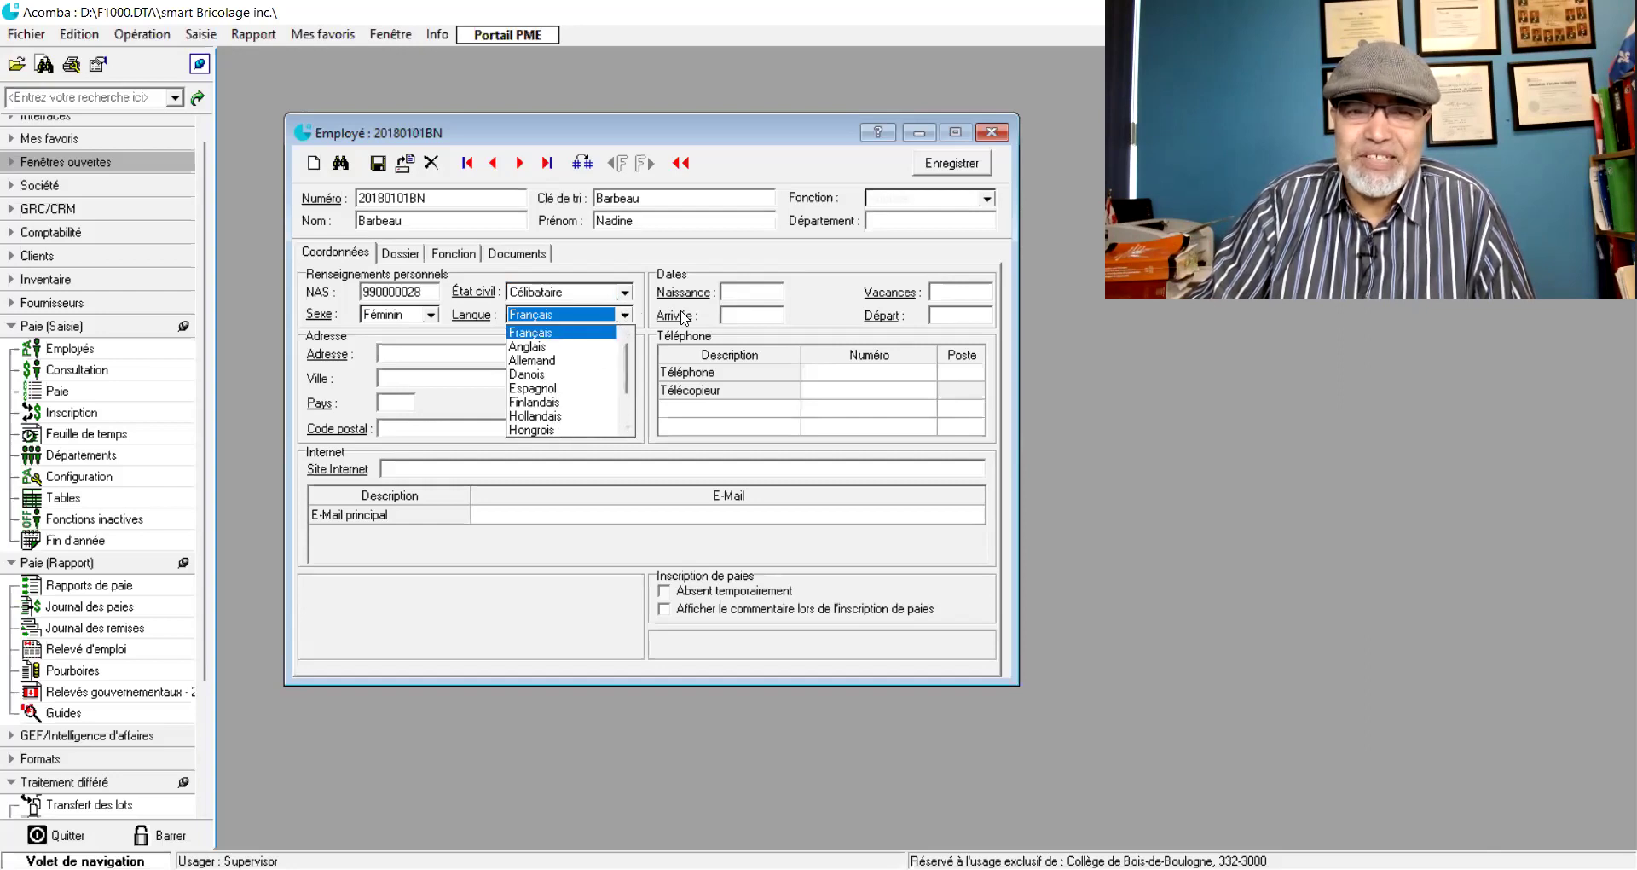
left_click(731, 292)
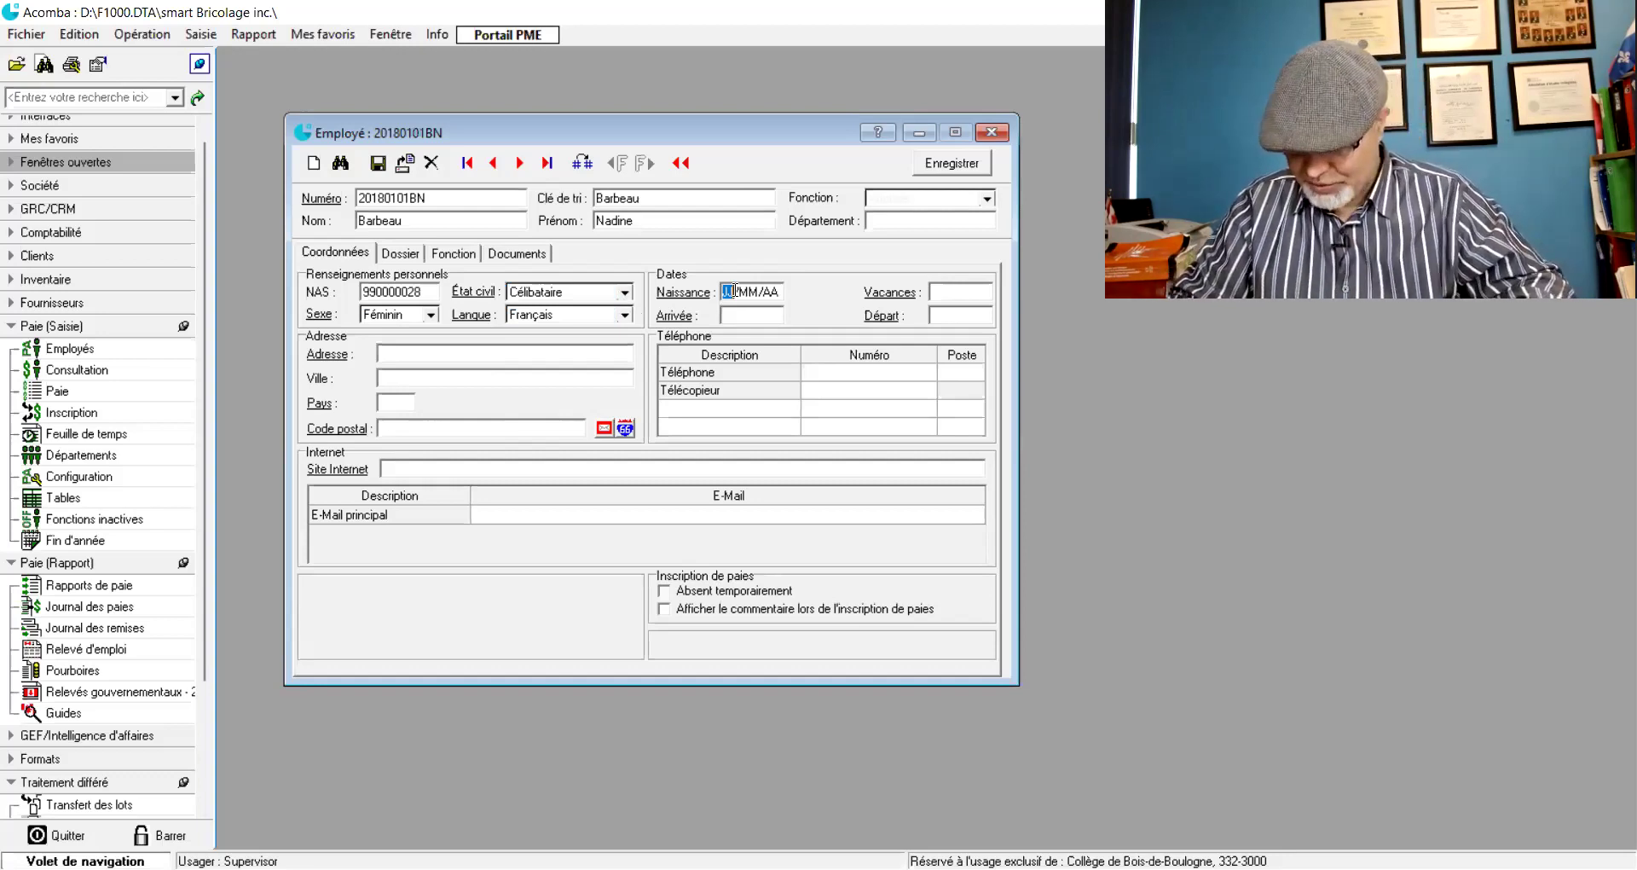
type("19/09/")
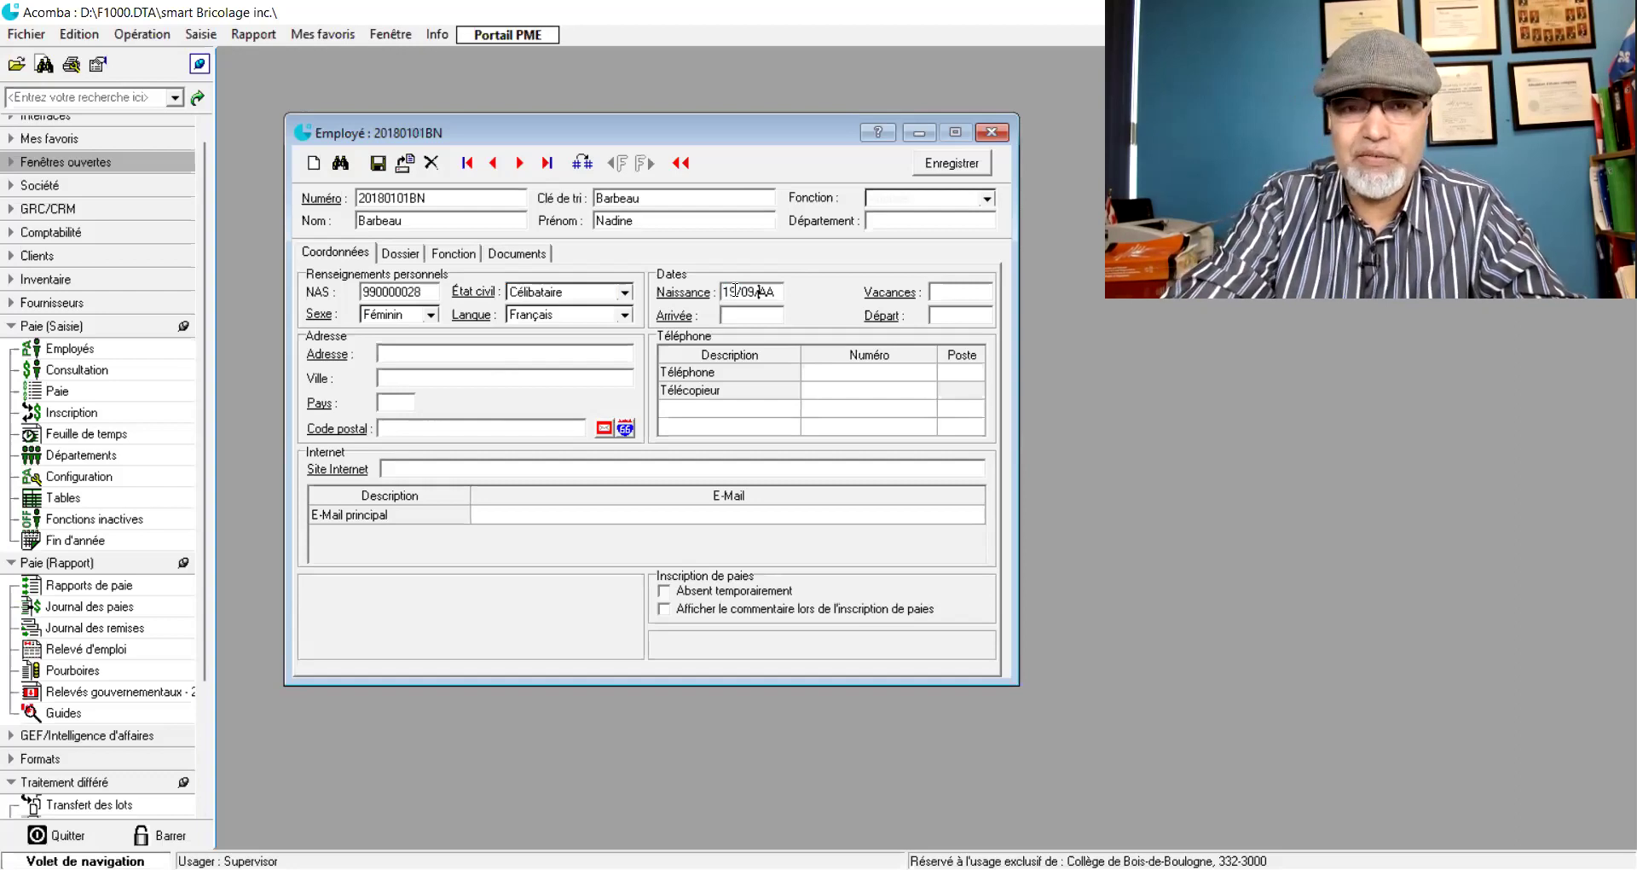
type("95")
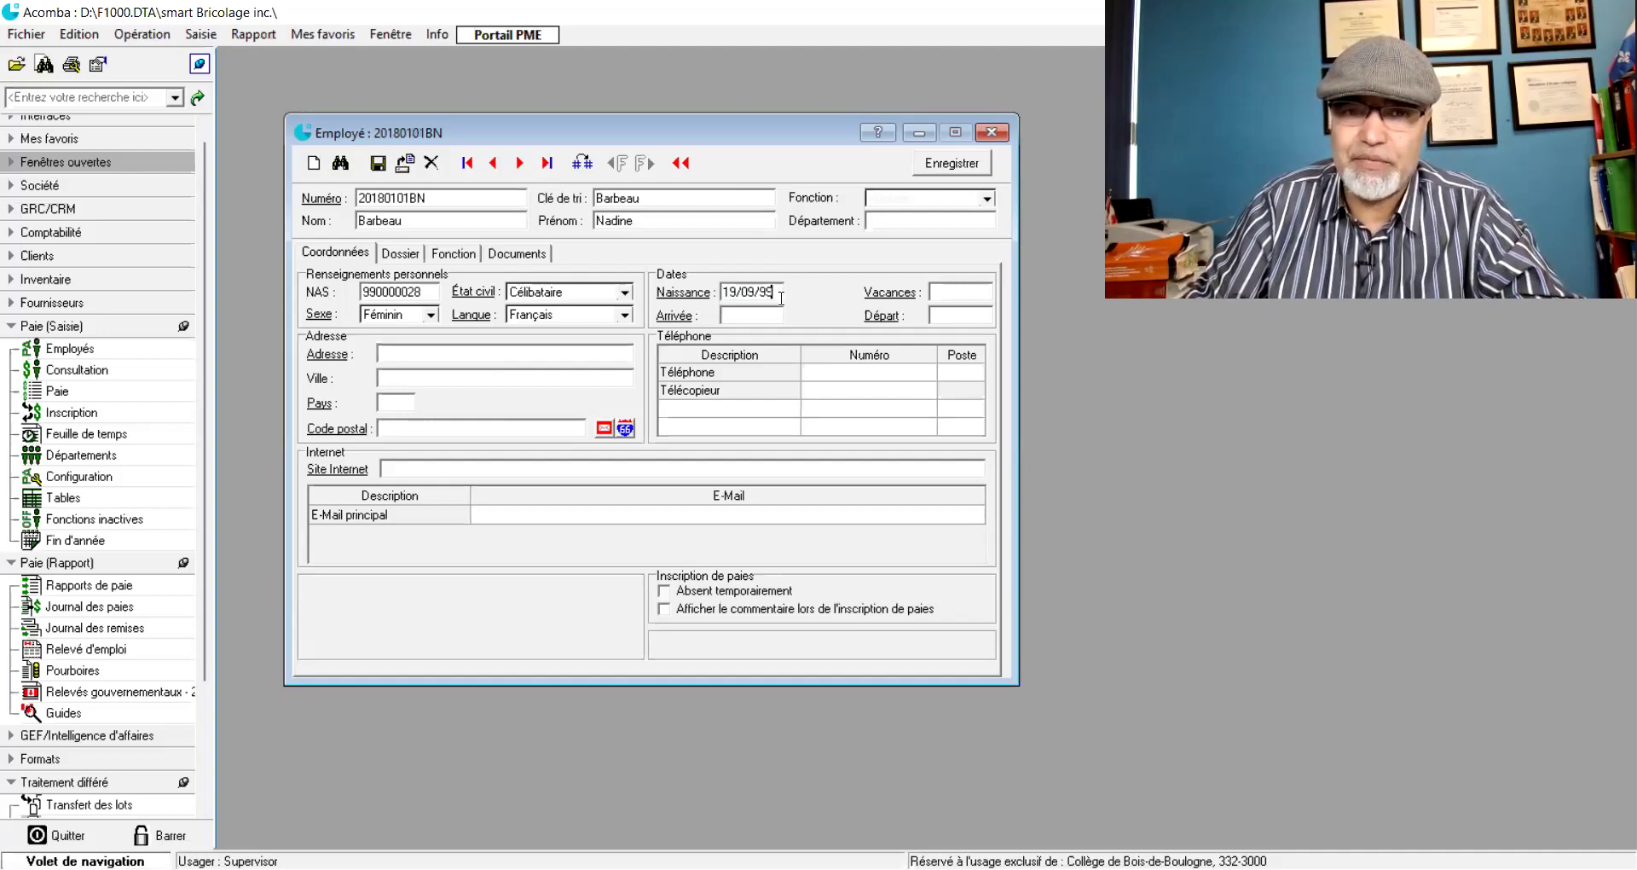
left_click(750, 314)
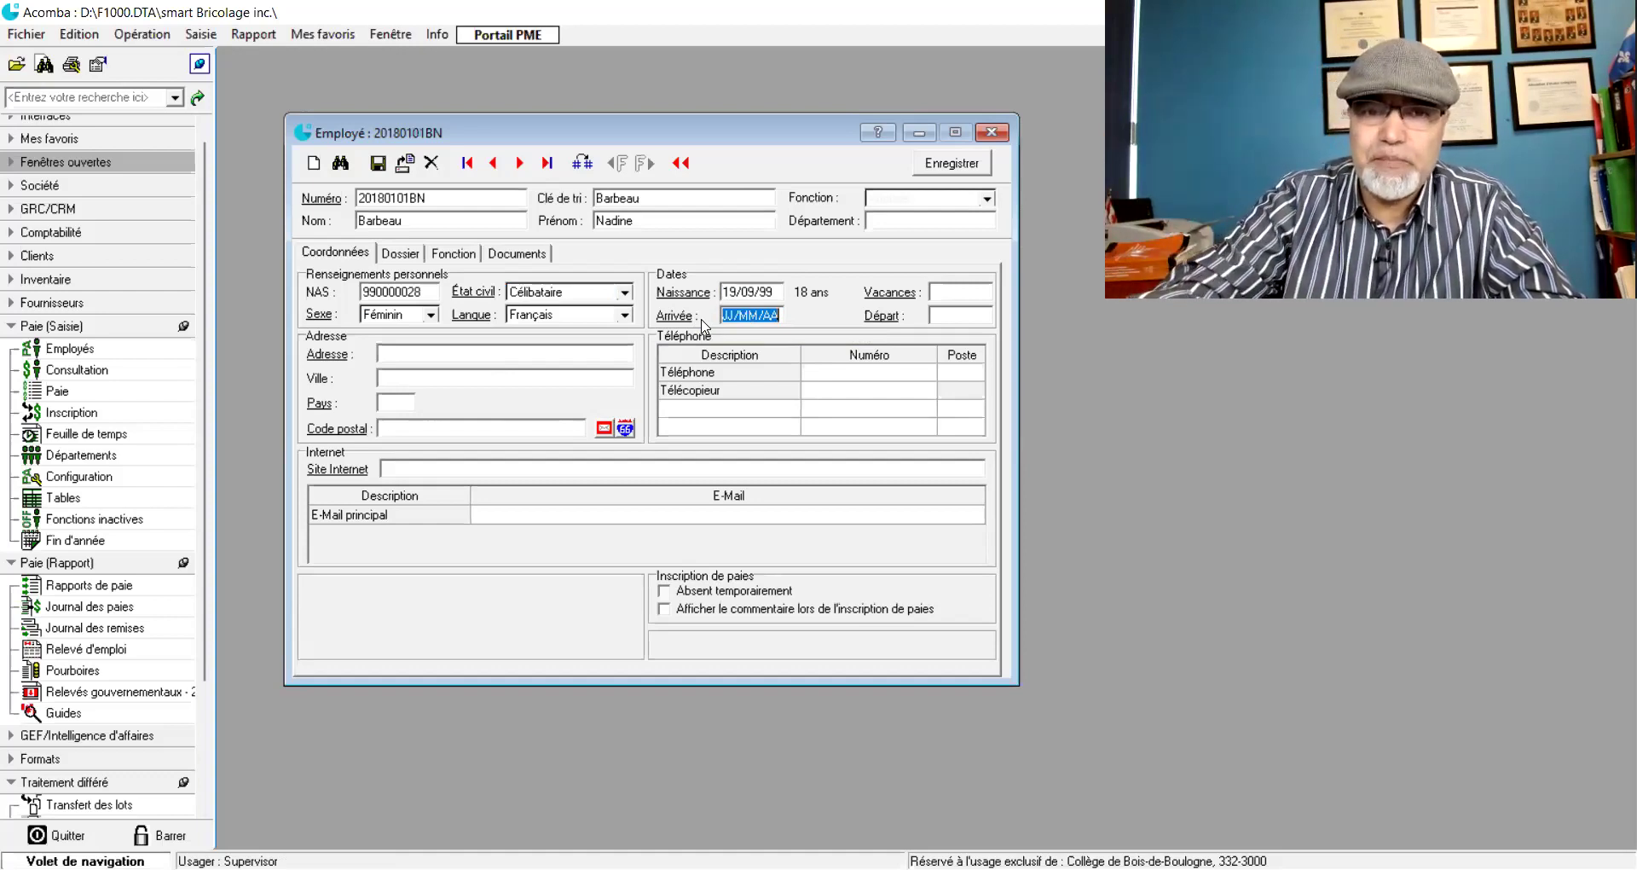
type("010118")
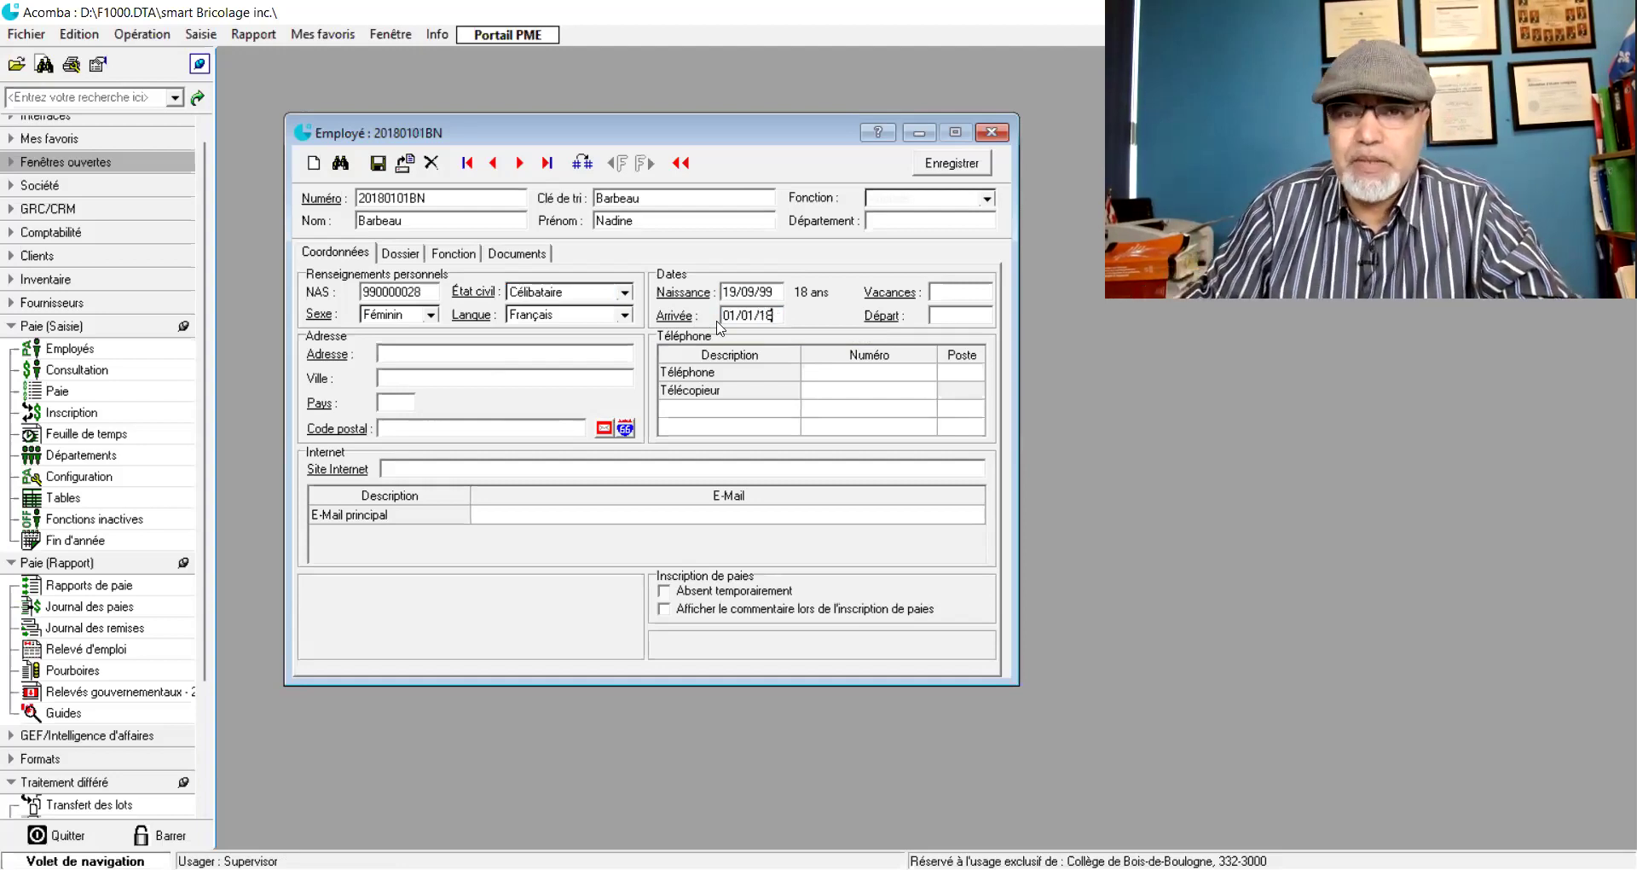
left_click(948, 313)
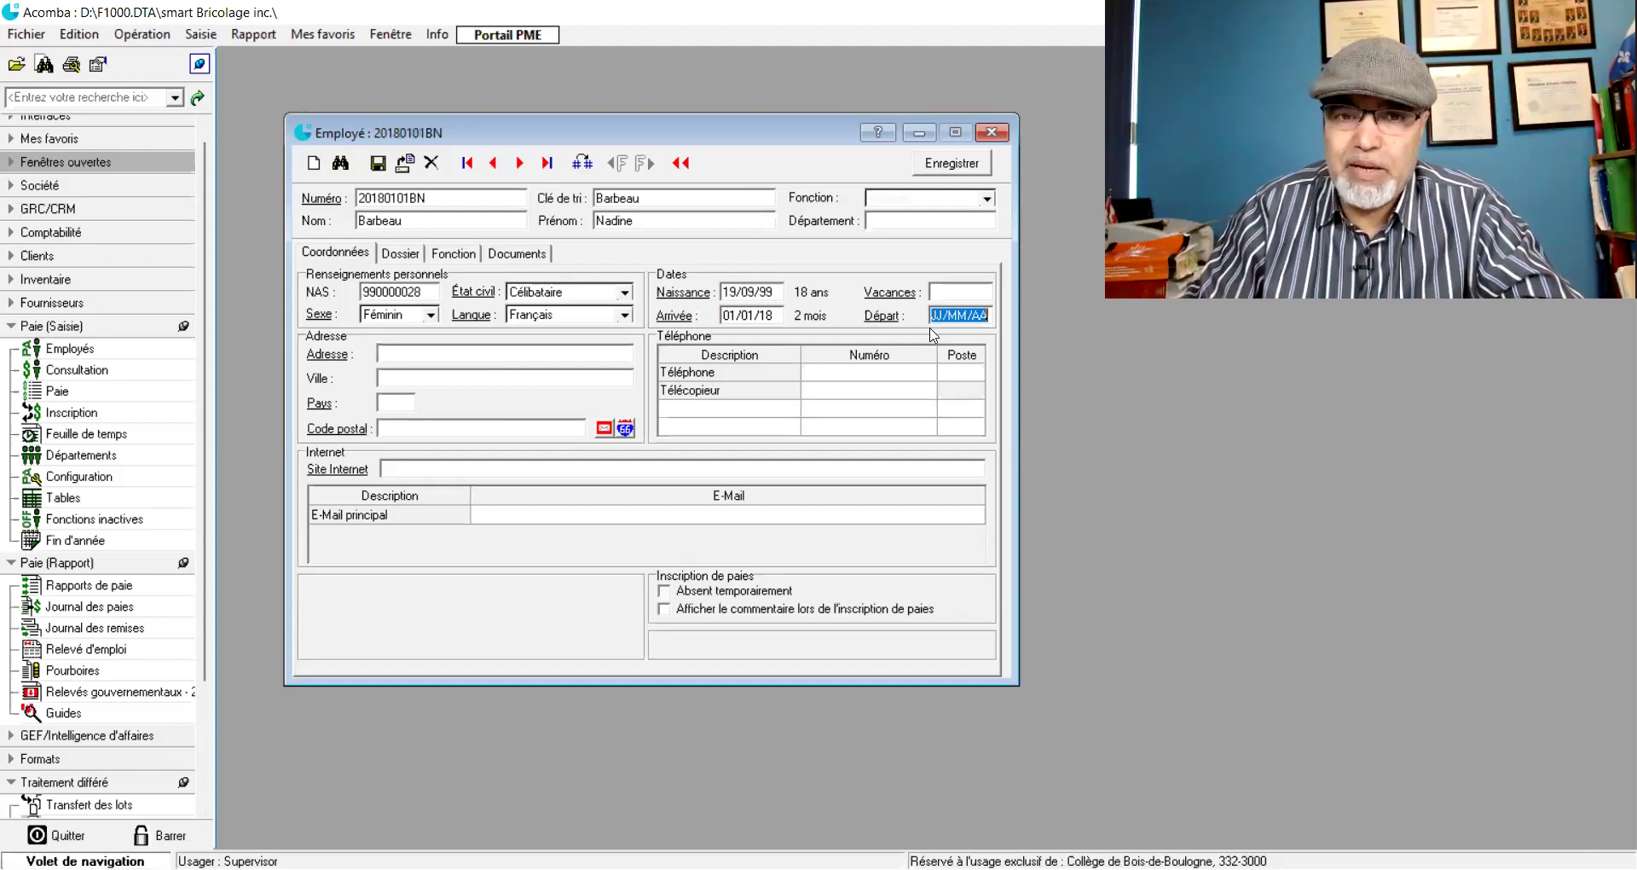
left_click(537, 352)
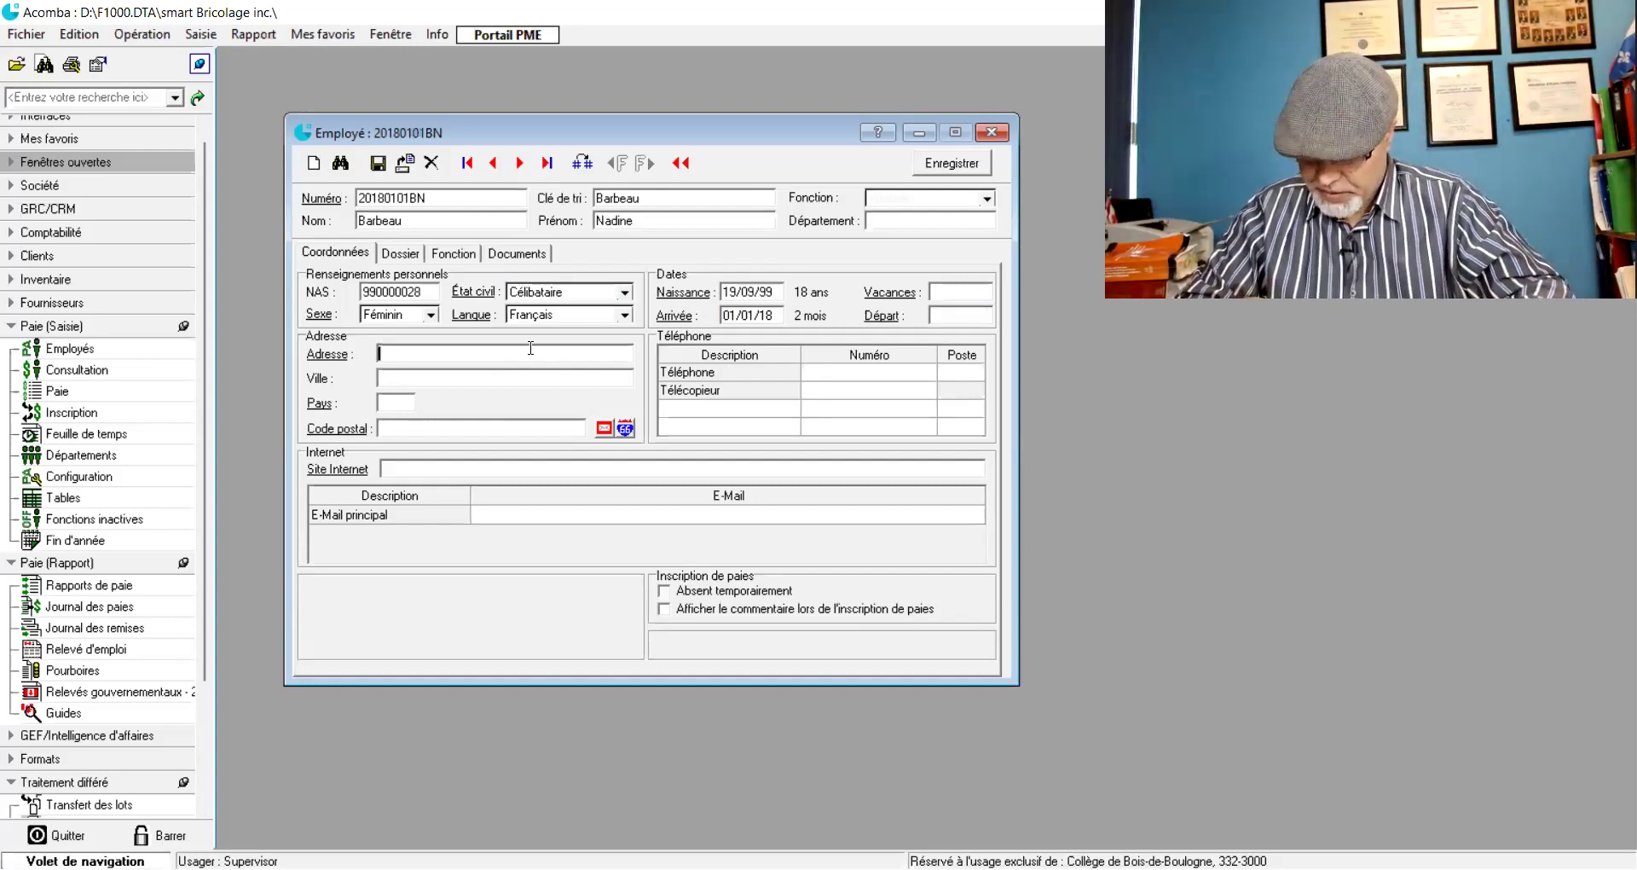
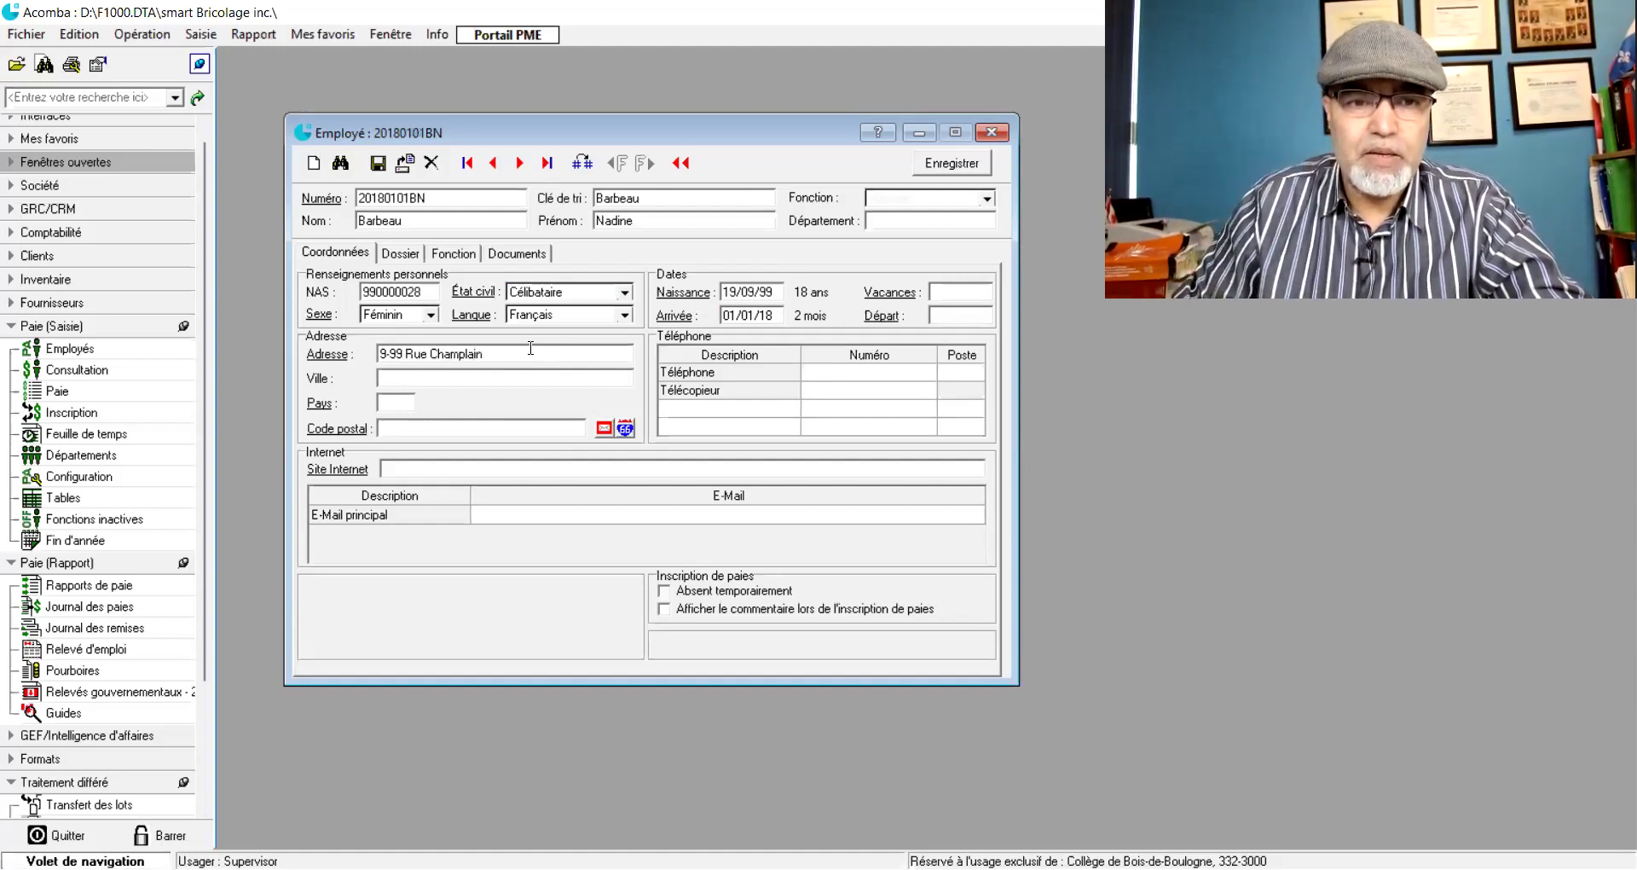
- Fill in the employee's street address, city, country CA and postal code
key("Tab")
type("Montréal")
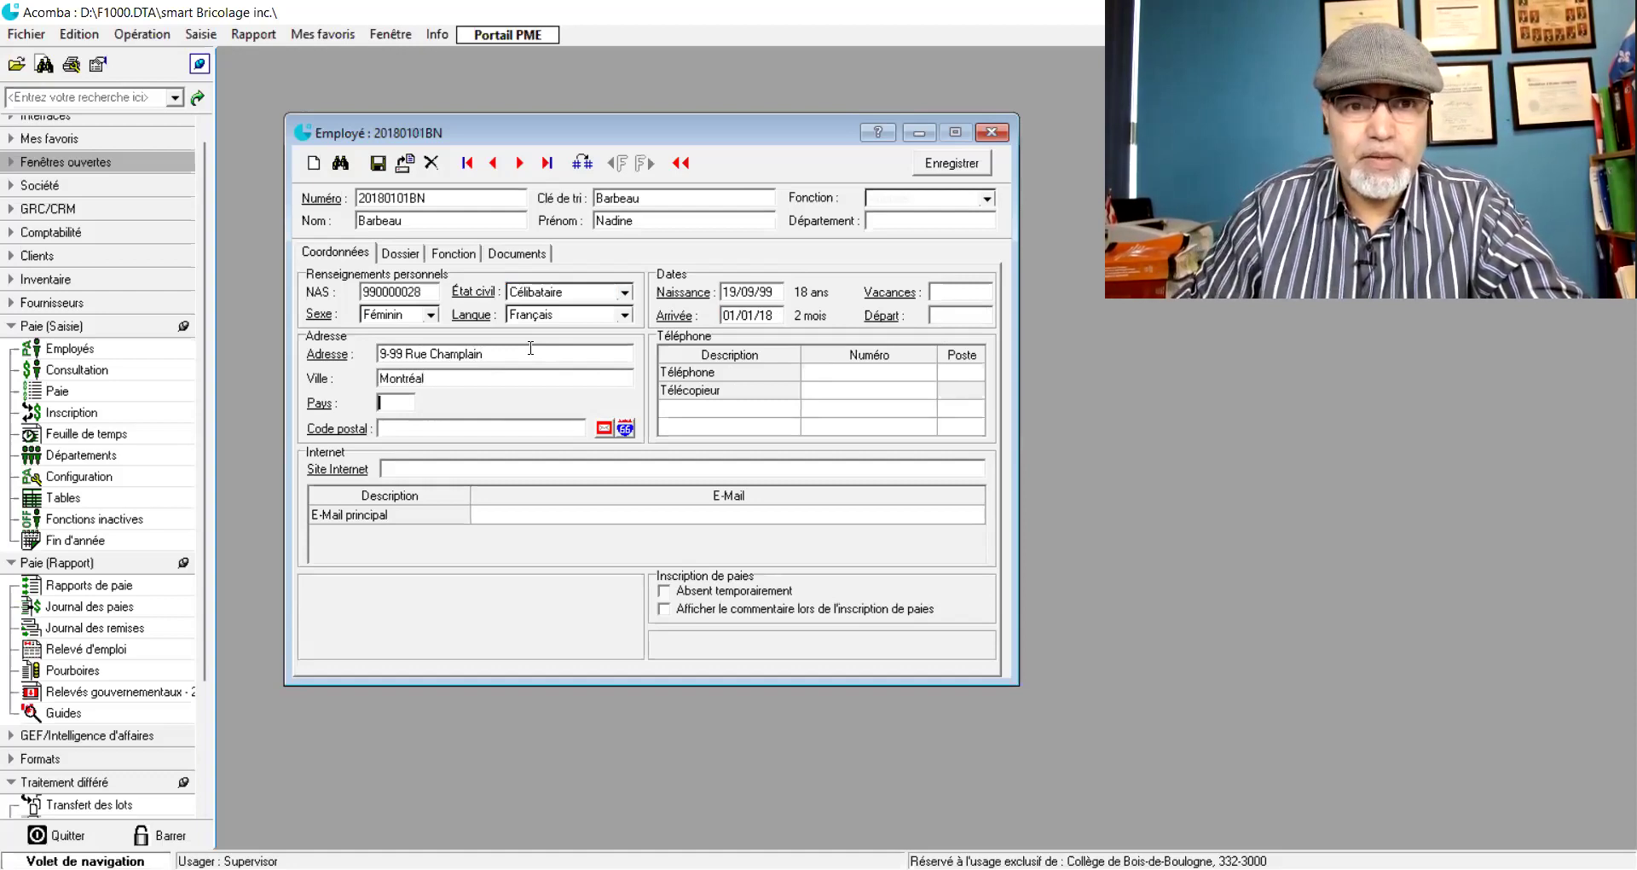
key("Tab")
type("CA")
key("Tab")
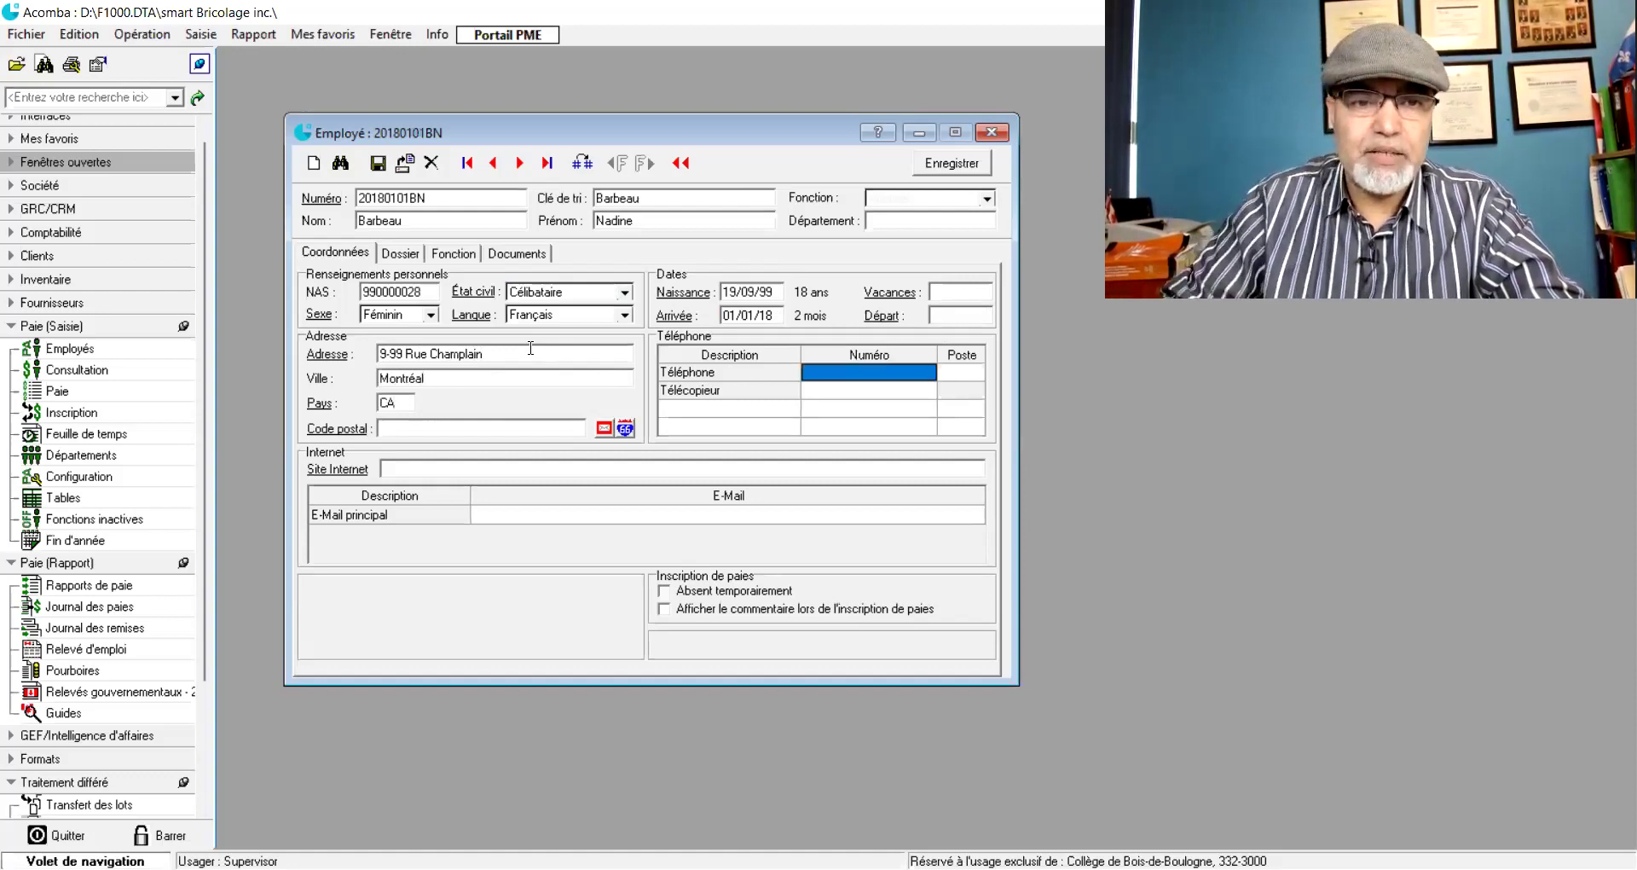
left_click(467, 434)
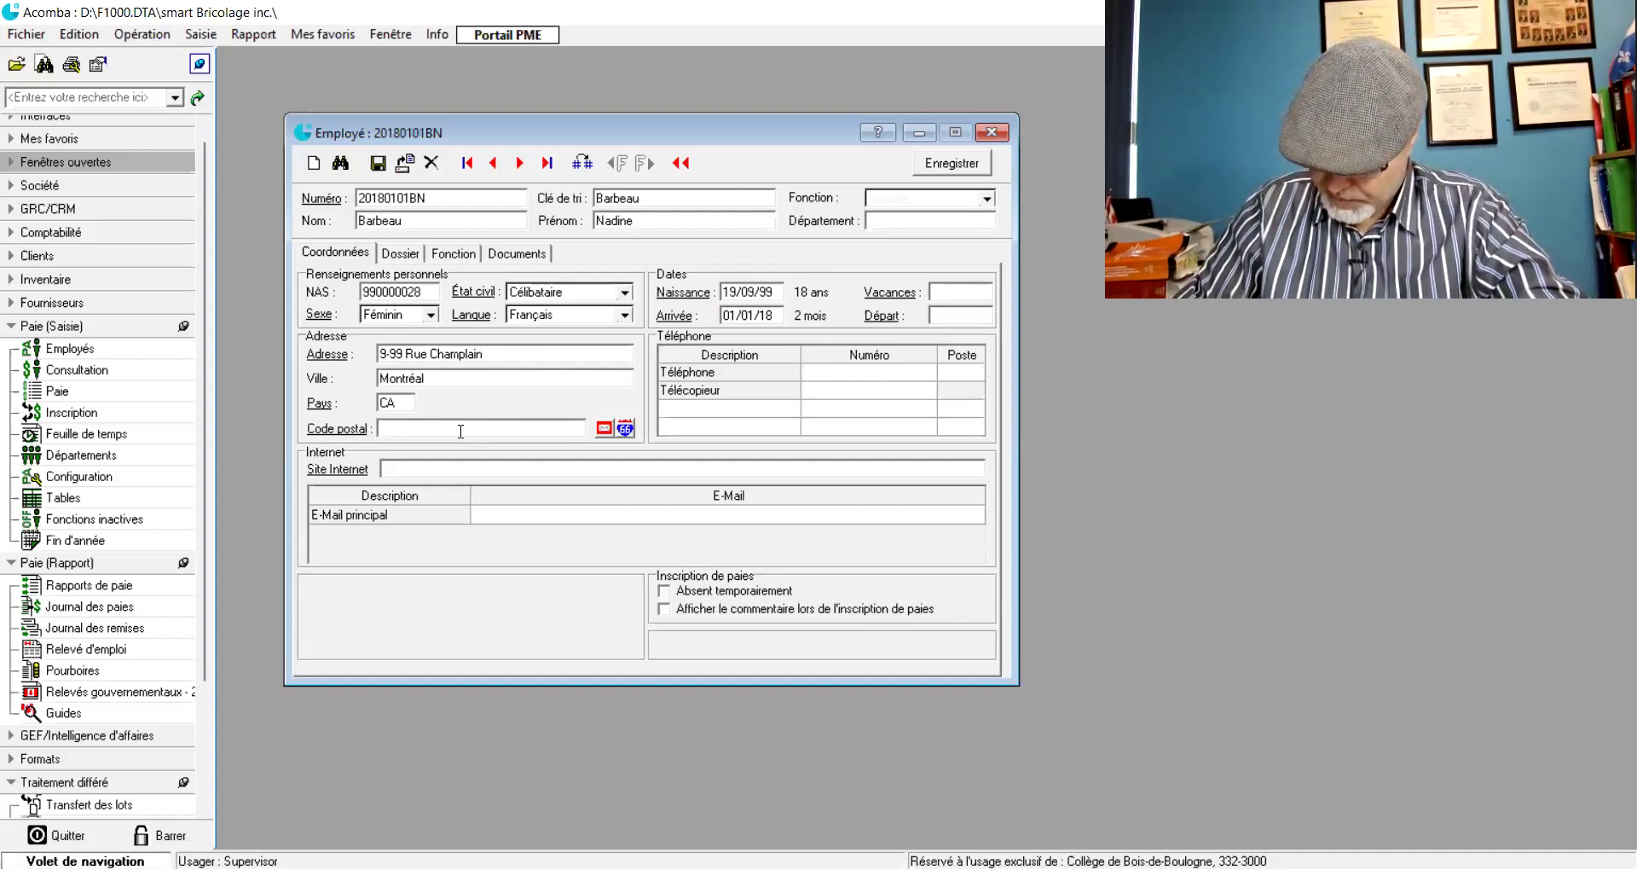
type("H9A9B9")
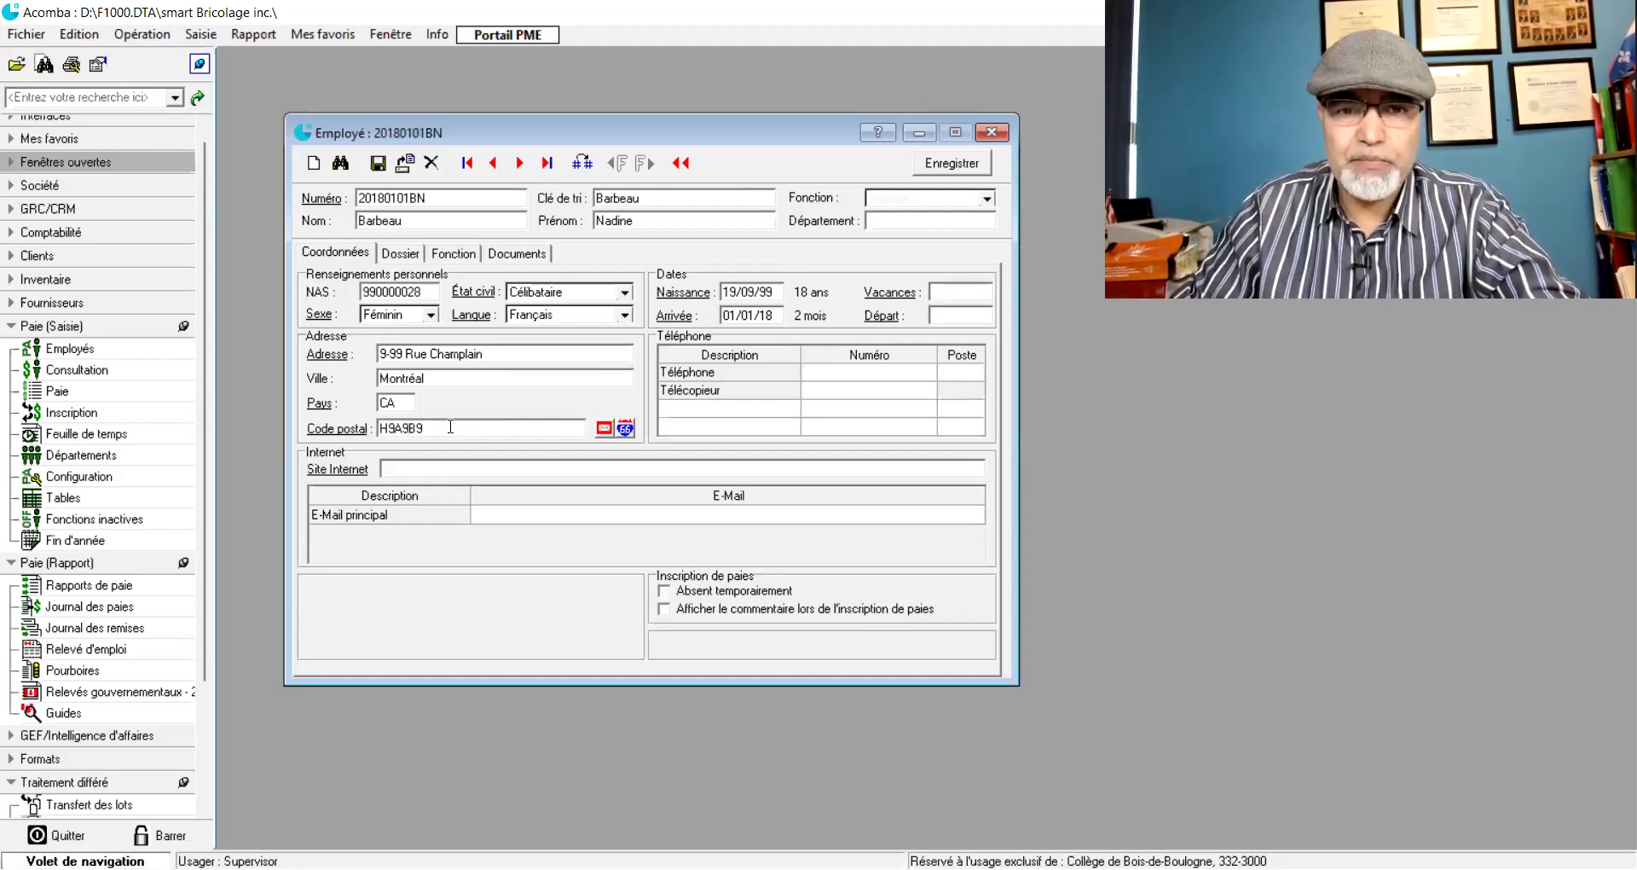
left_click(815, 373)
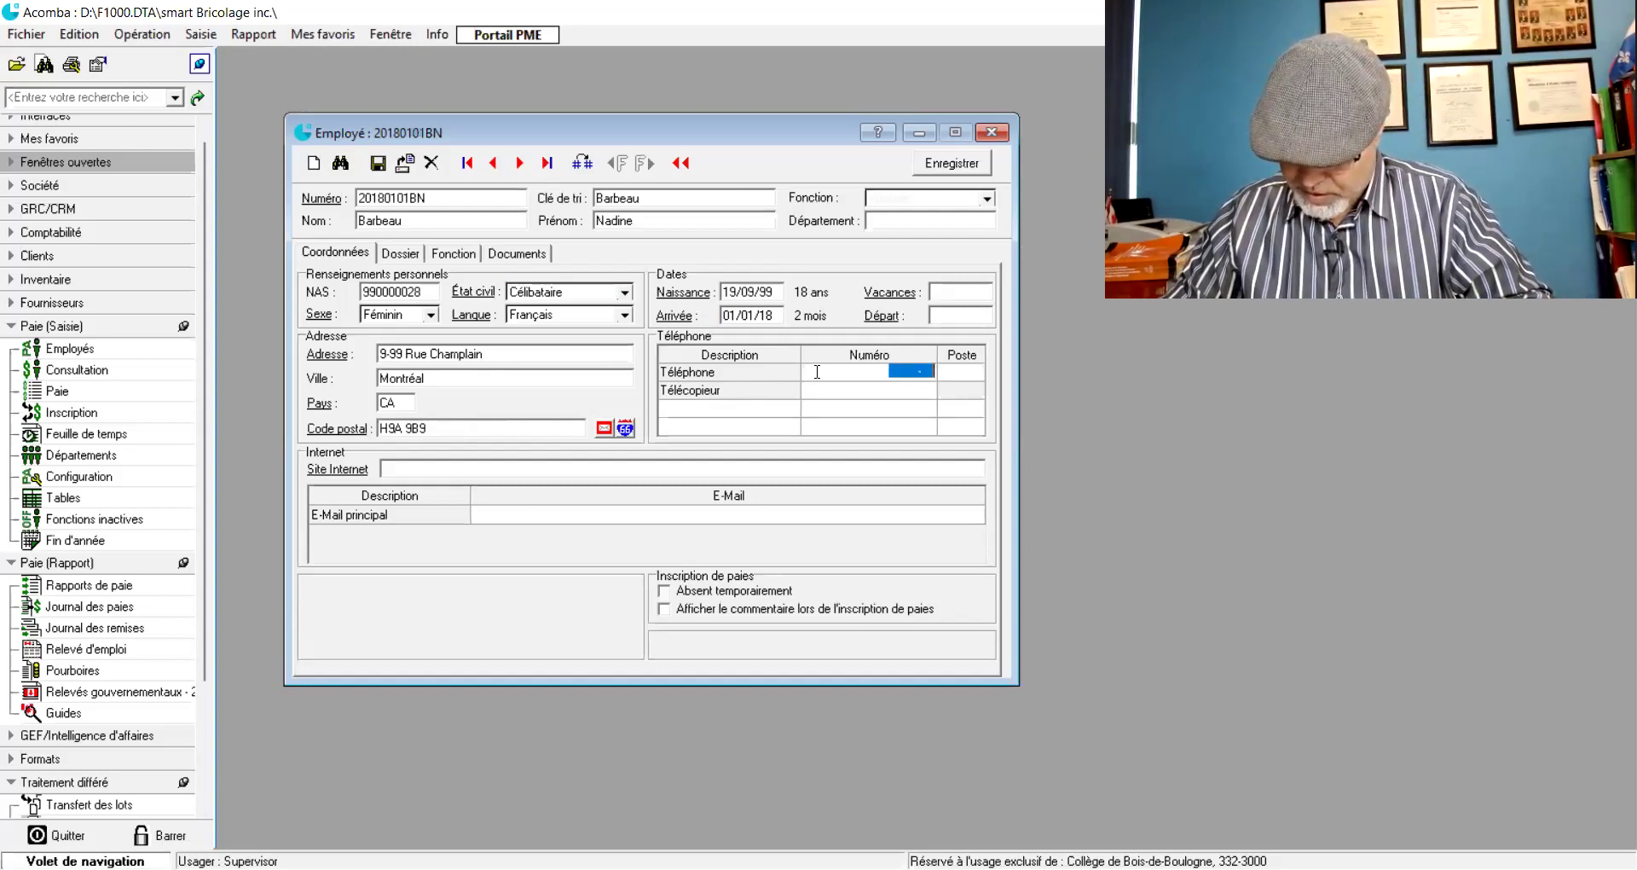
- Add a Portable phone line with the employee's mobile number
type("514")
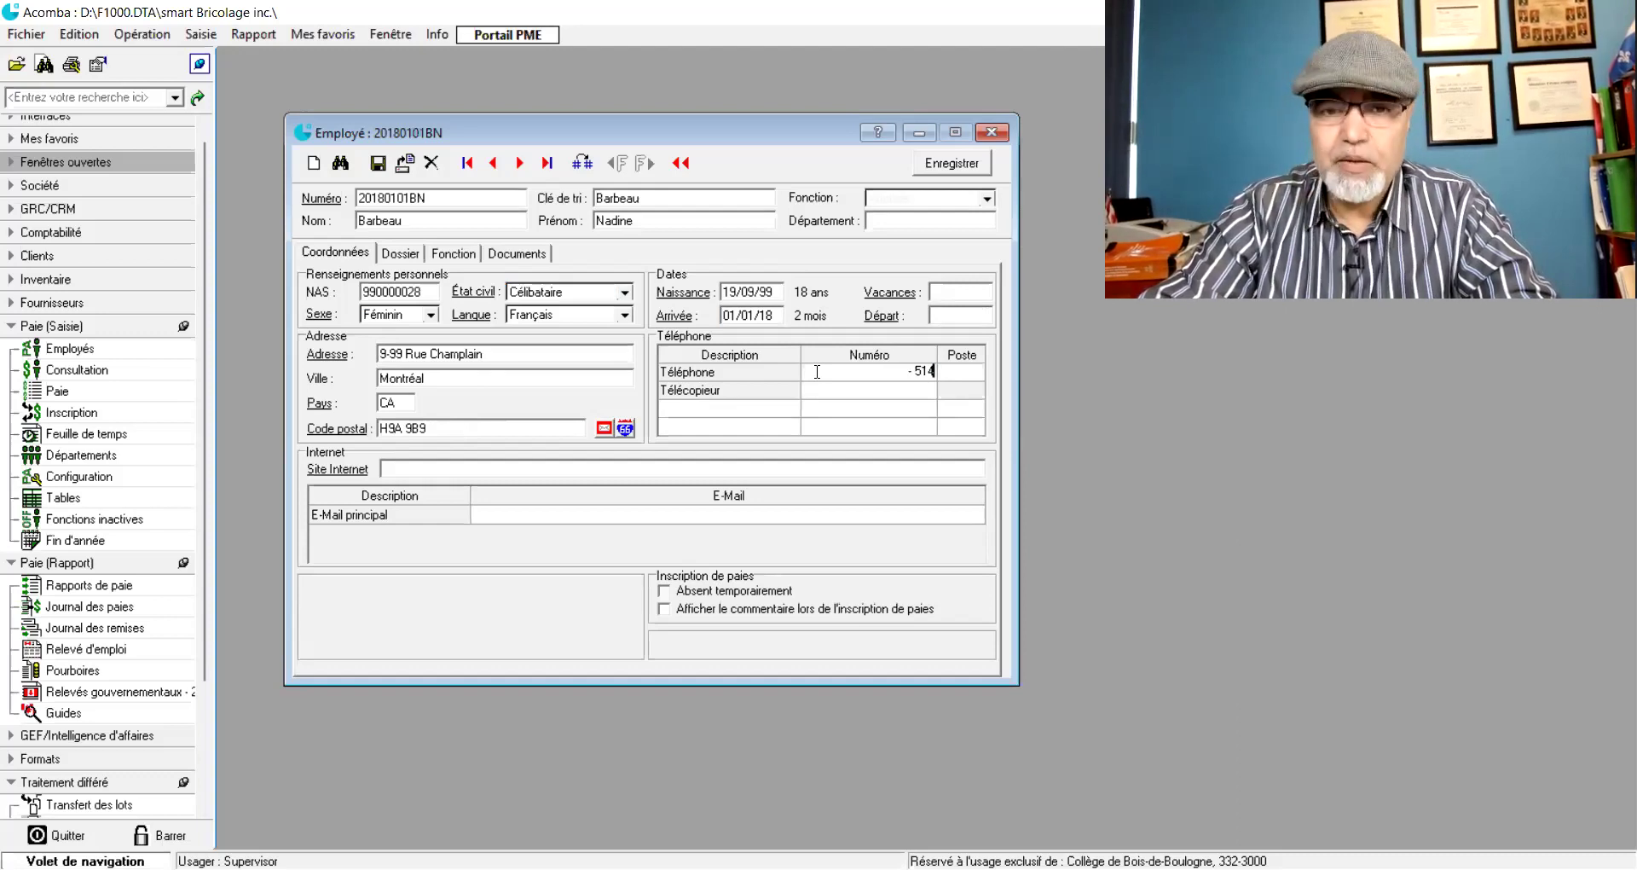
key("BackSpace")
key("BackSpace")
key("BackSpace")
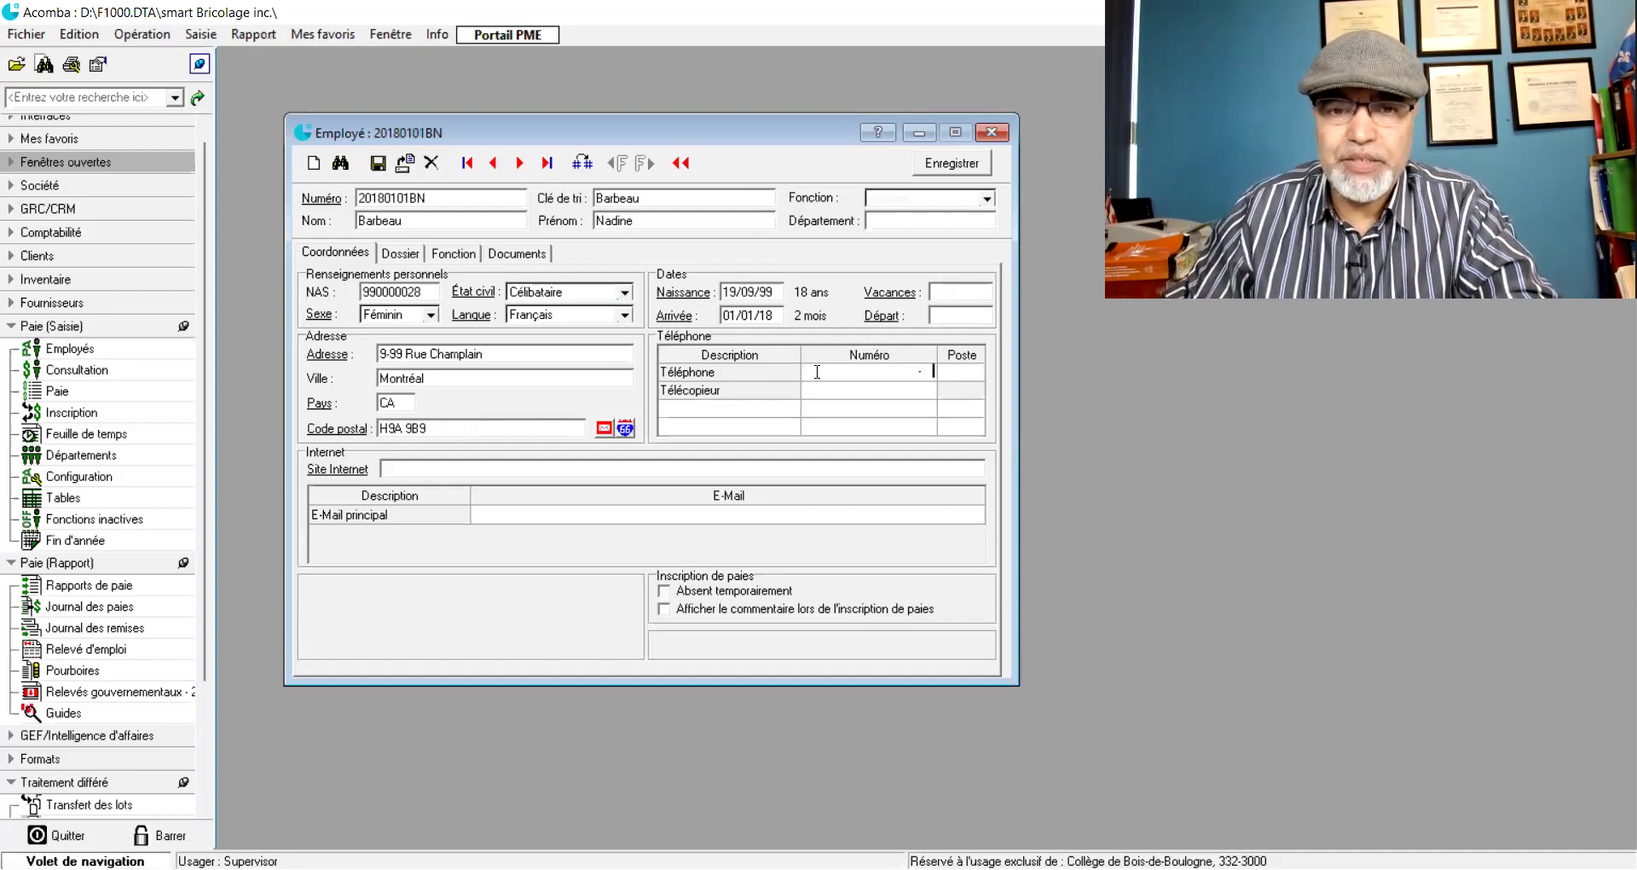
left_click(753, 409)
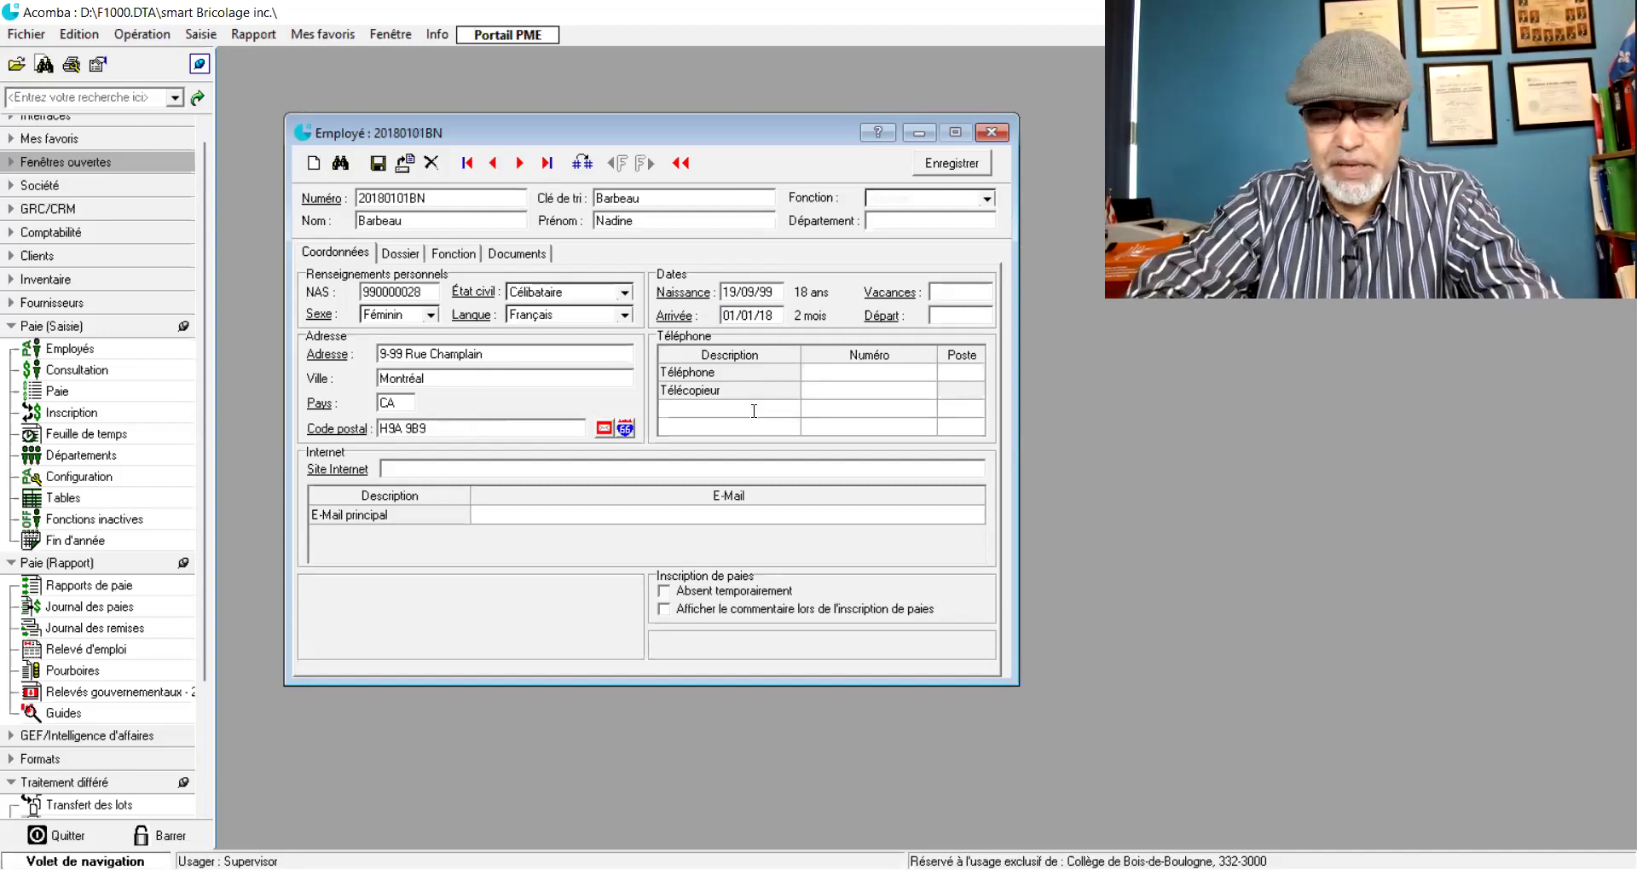
type("Fortable")
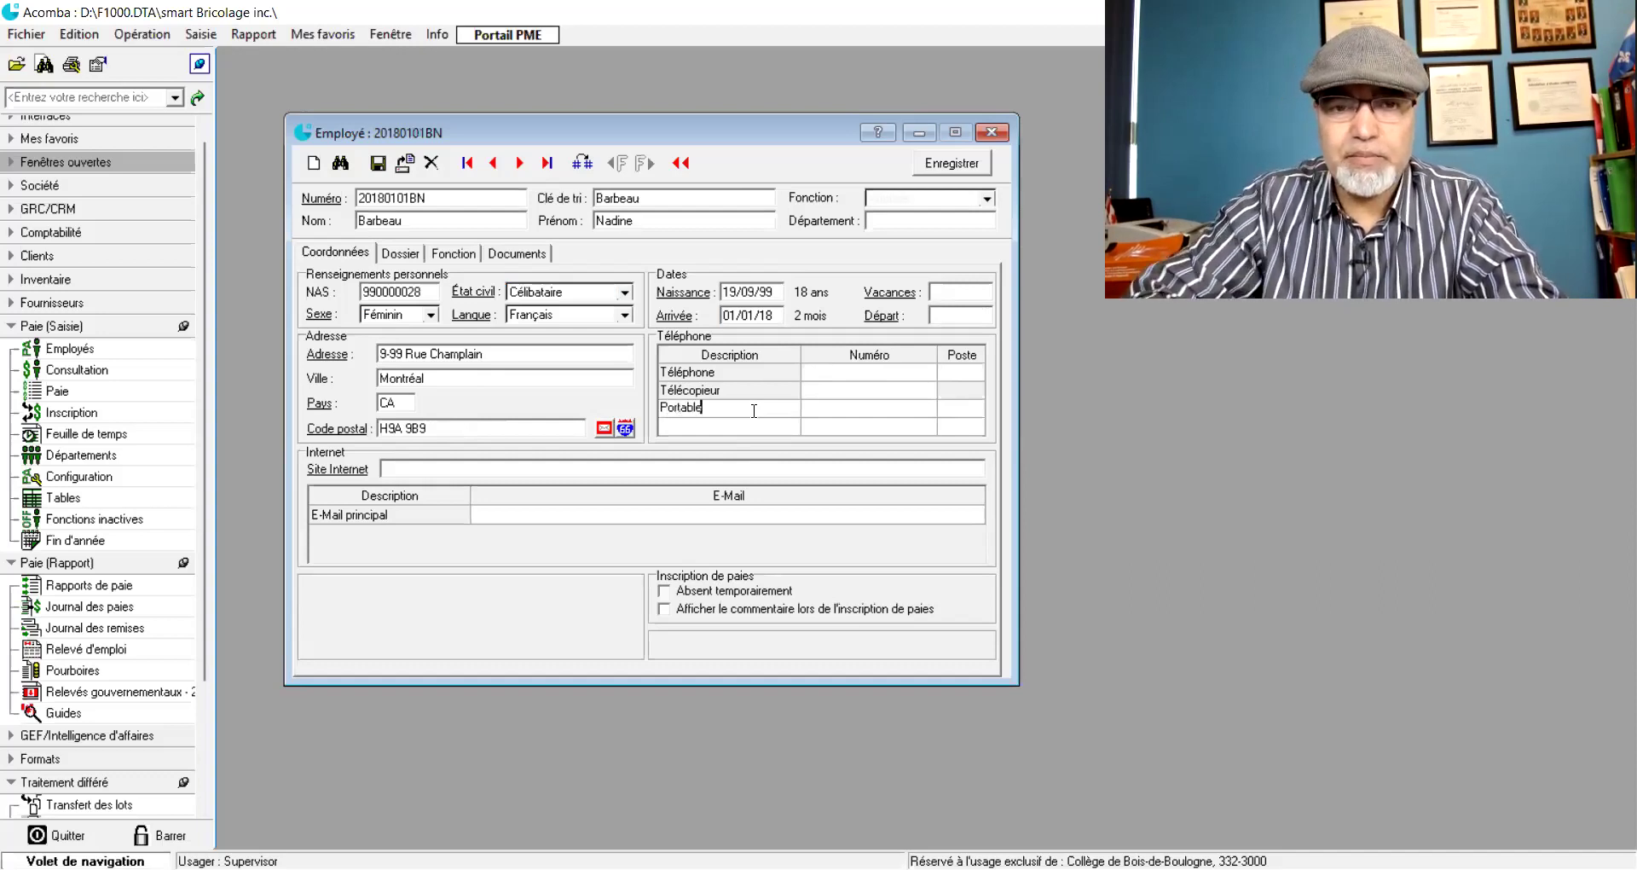
key("Tab")
type("54")
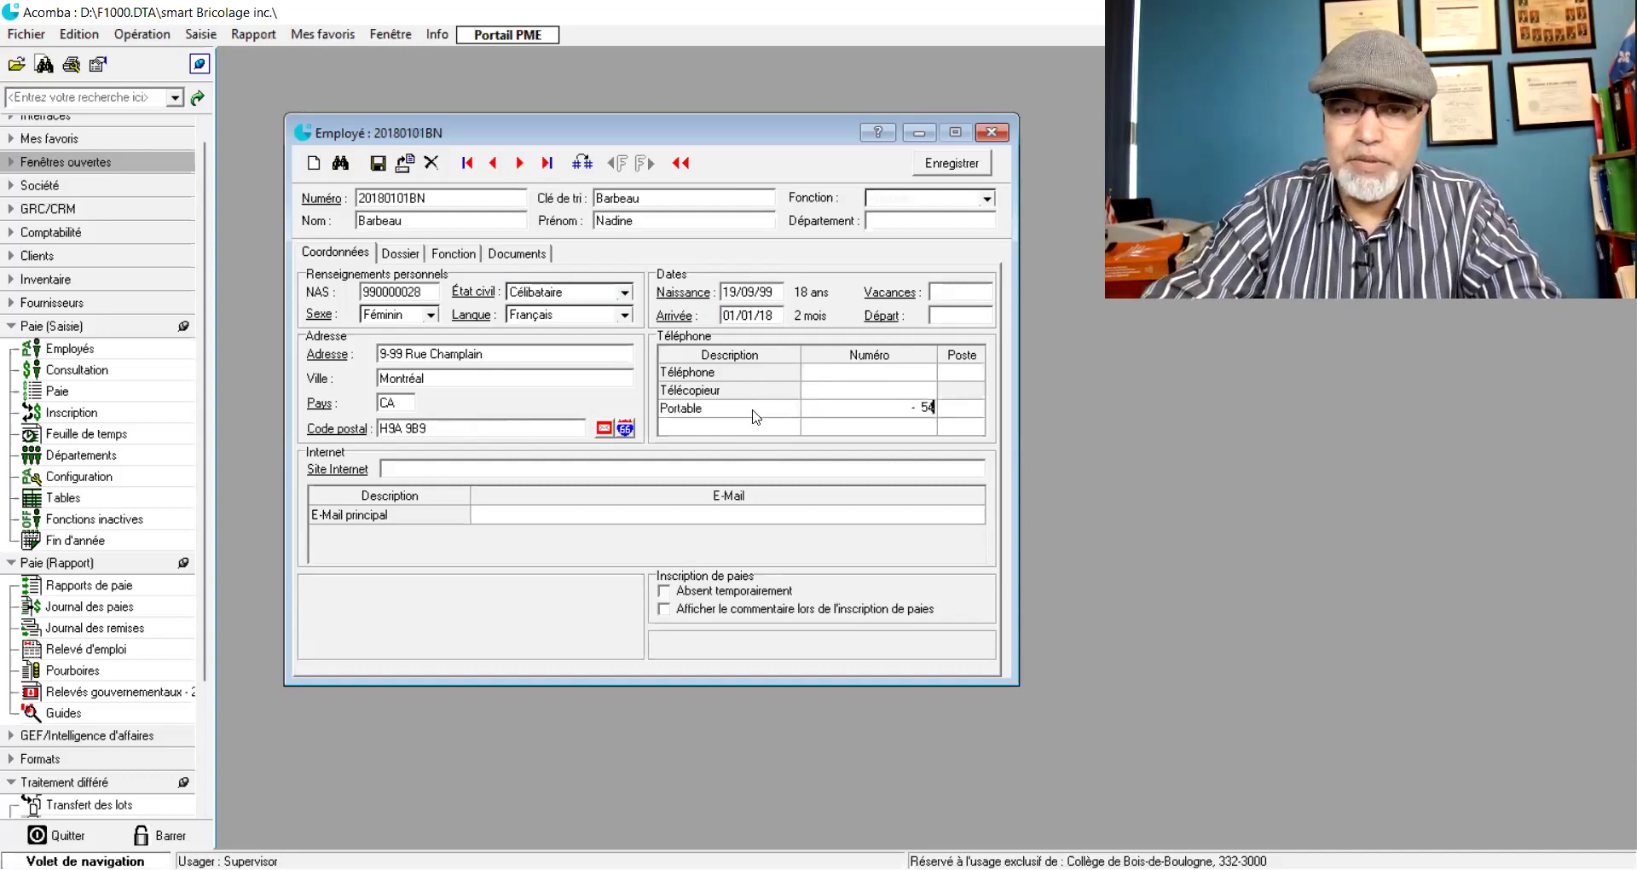
key("BackSpace")
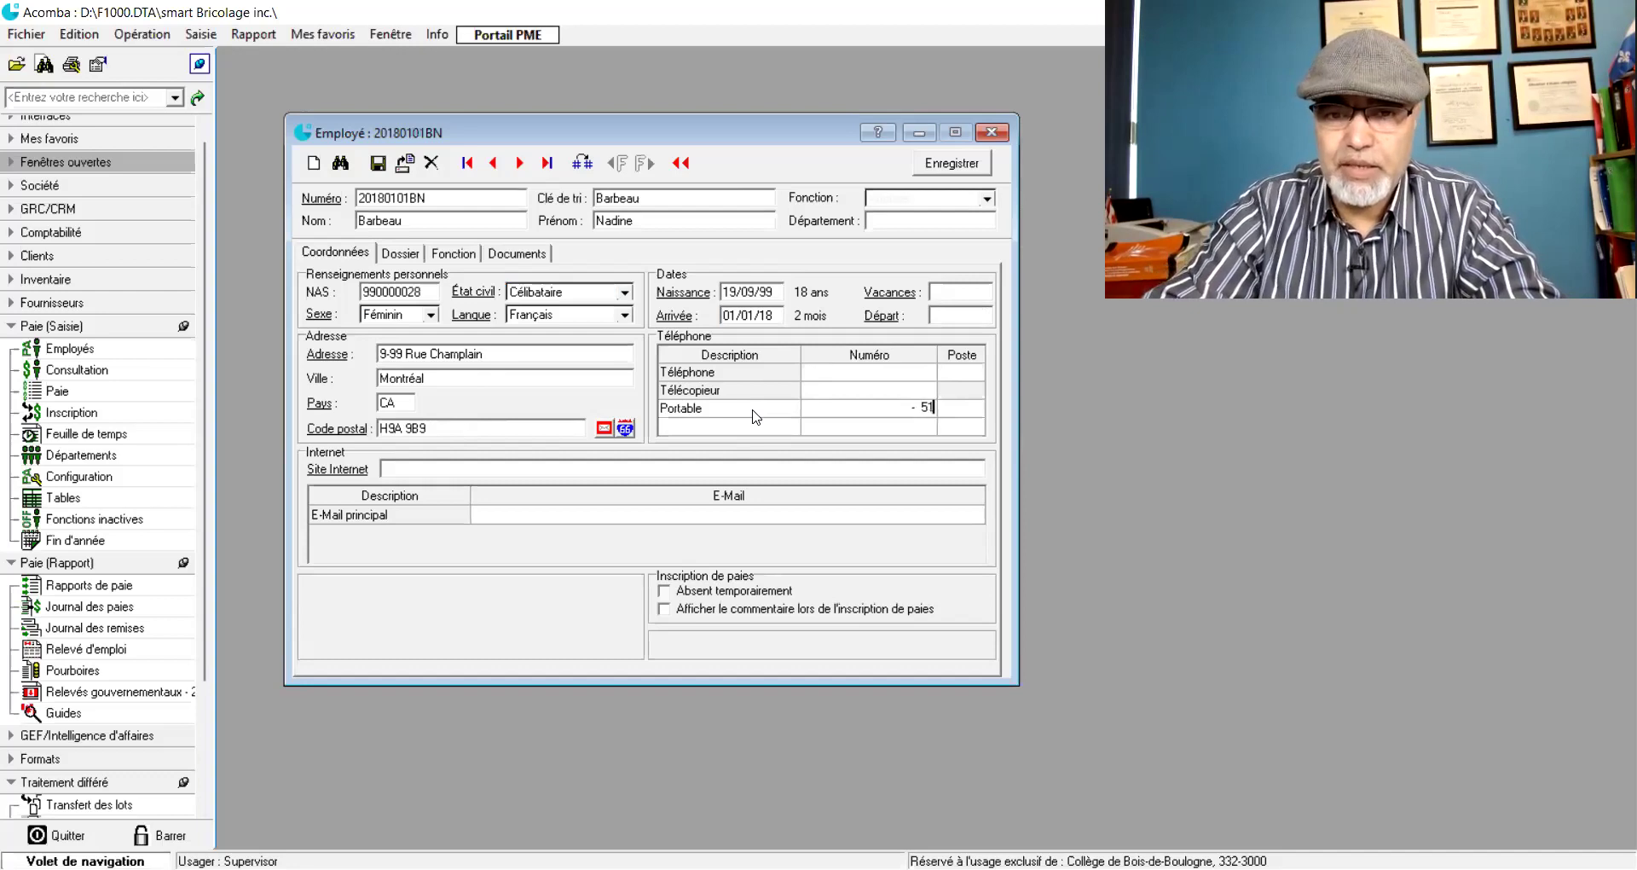
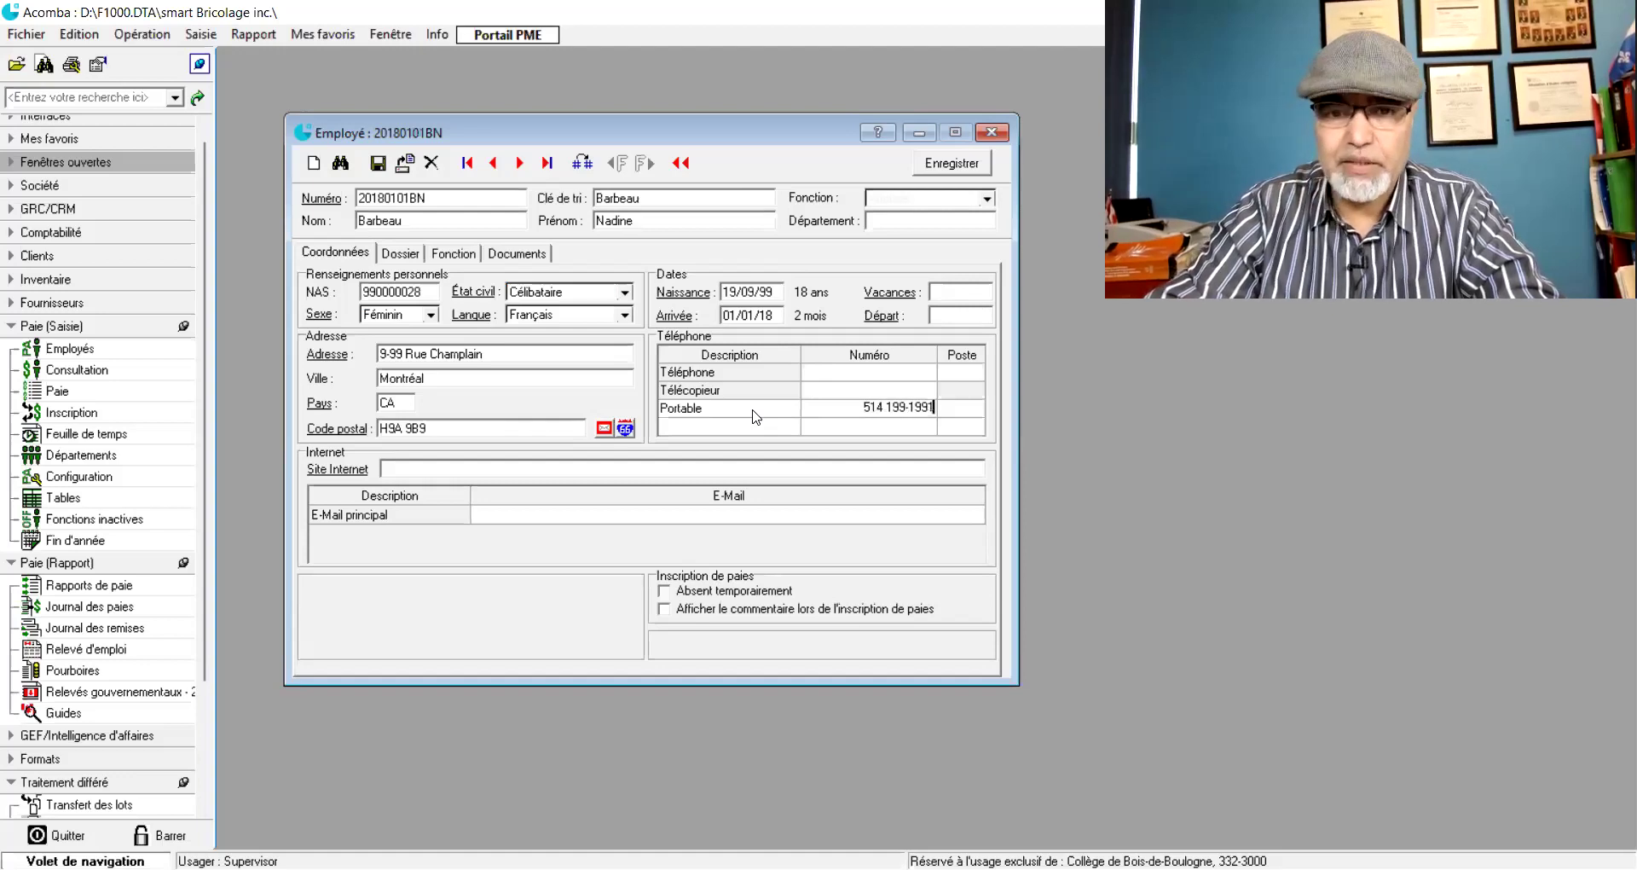
key("Tab")
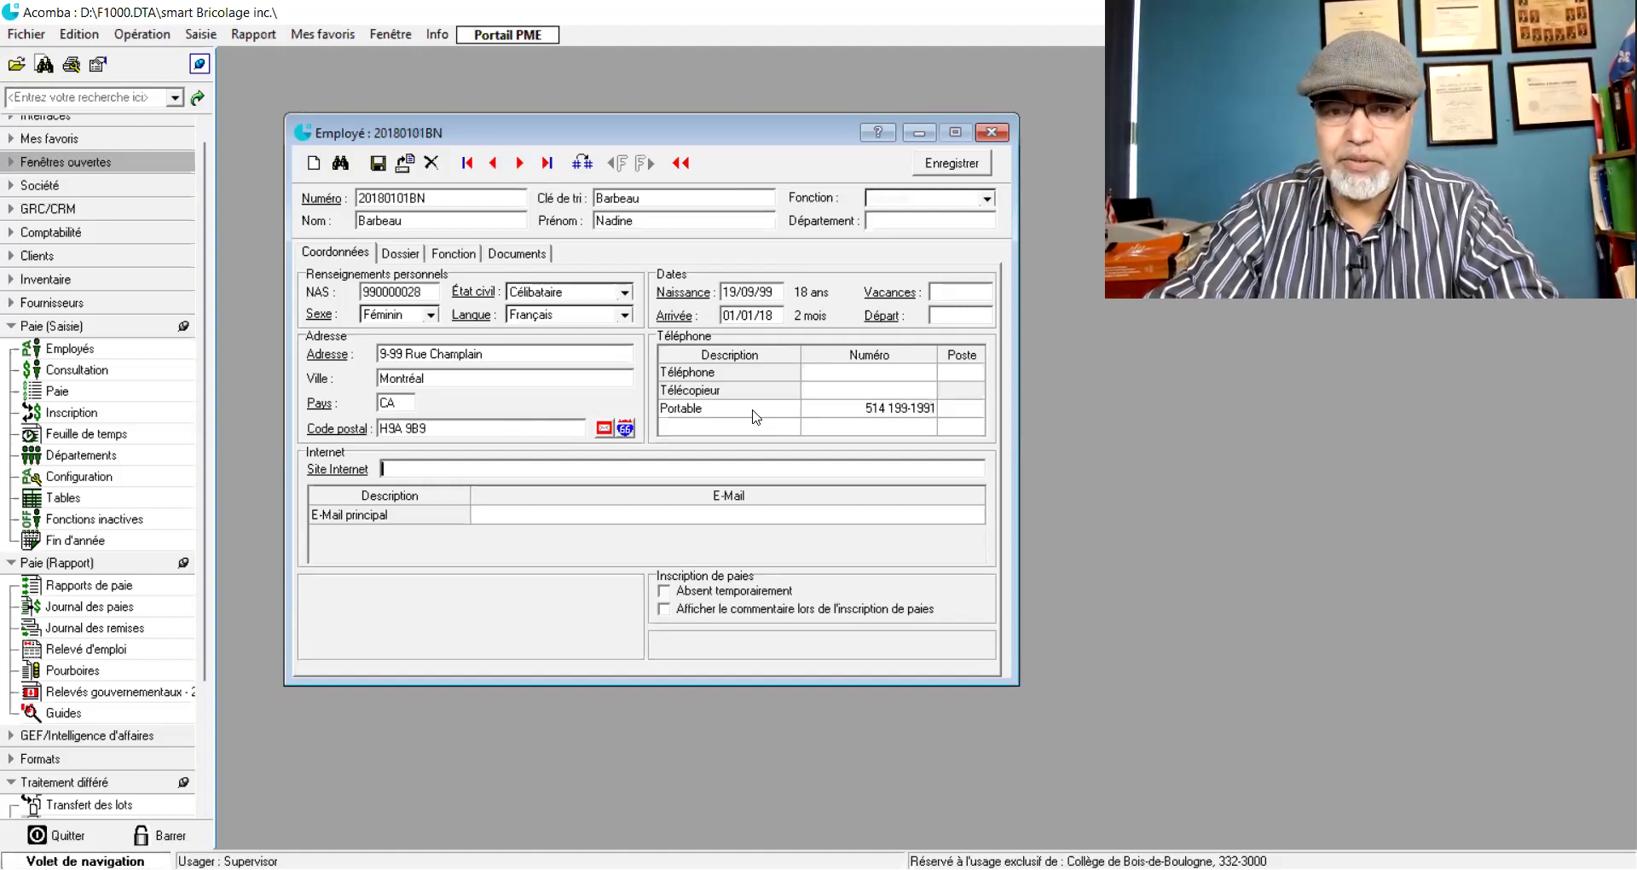
- Add a Domicile phone line below it with the employee's home number
left_click(753, 428)
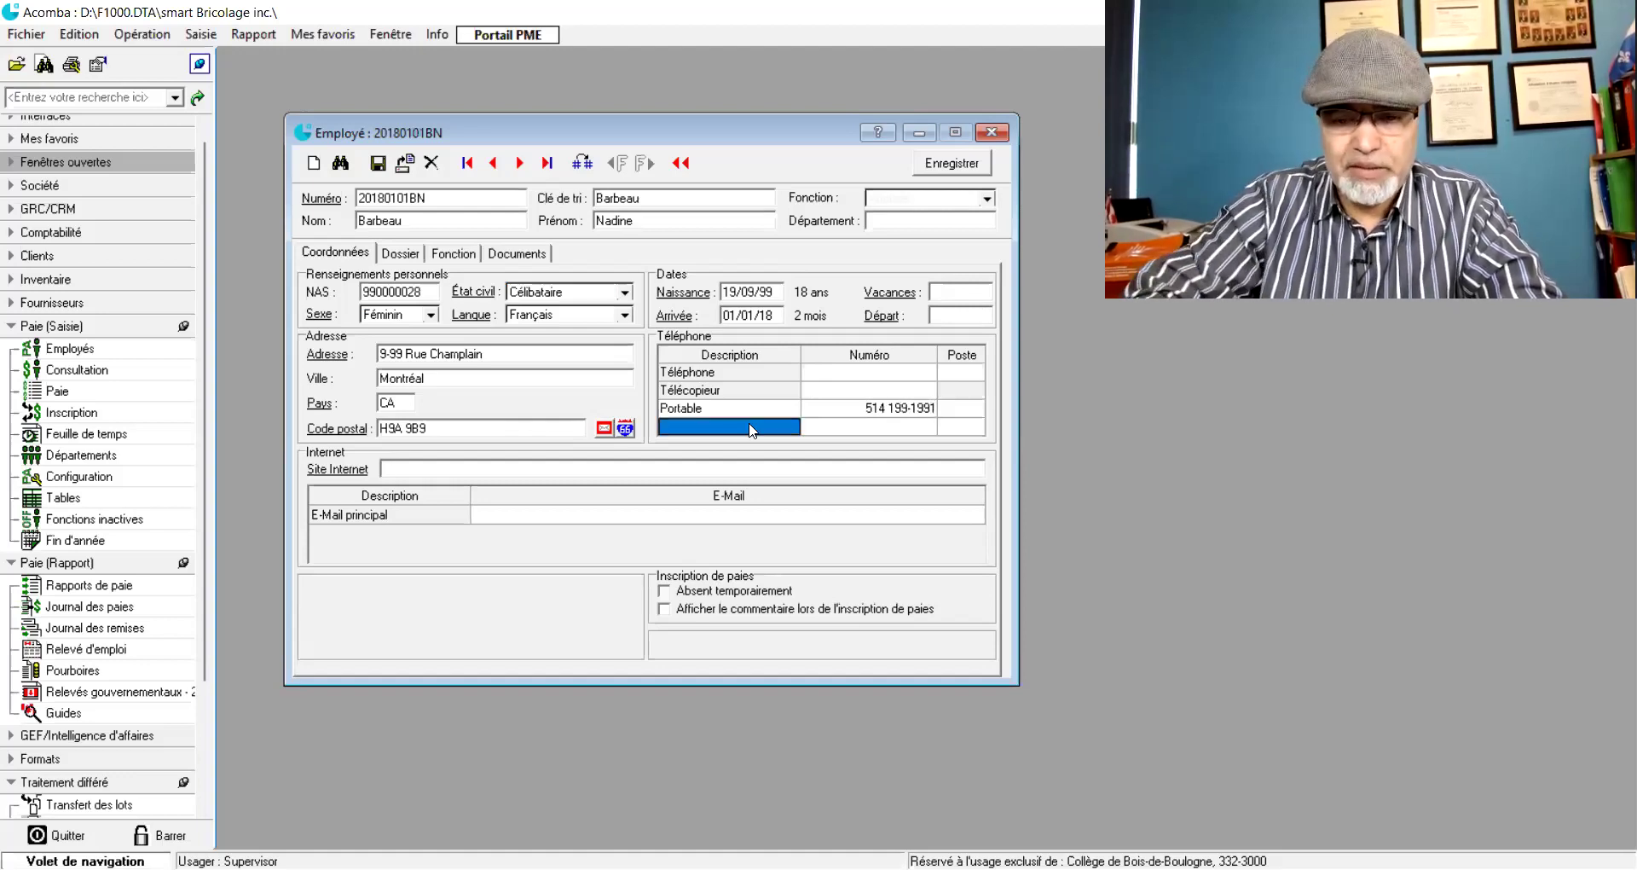
type("Domivi")
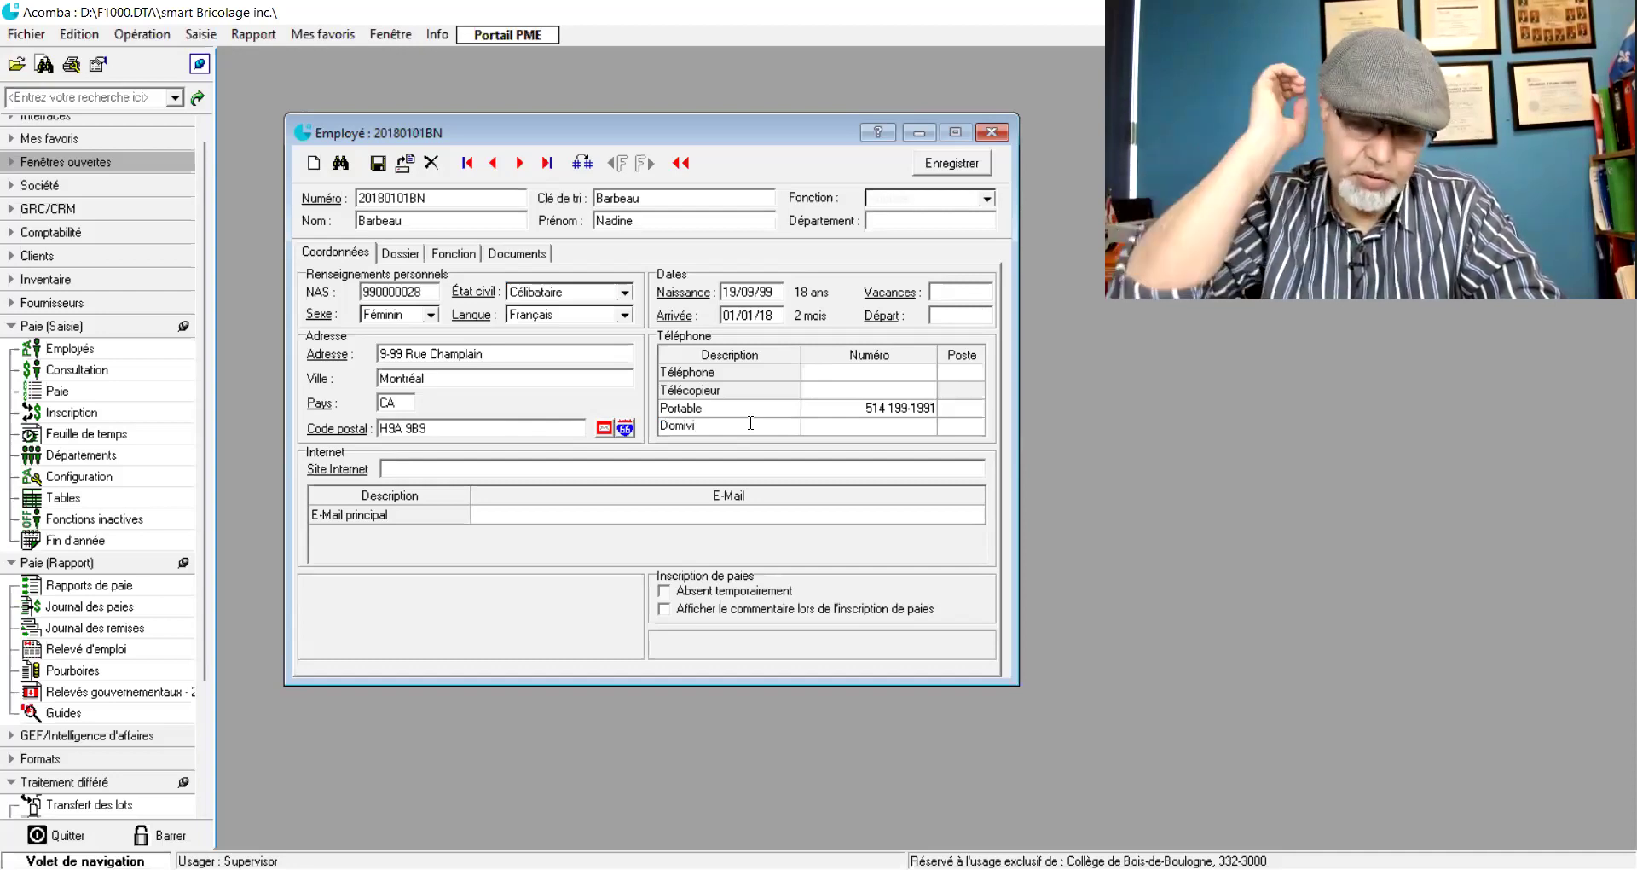
key("BackSpace")
key("BackSpace")
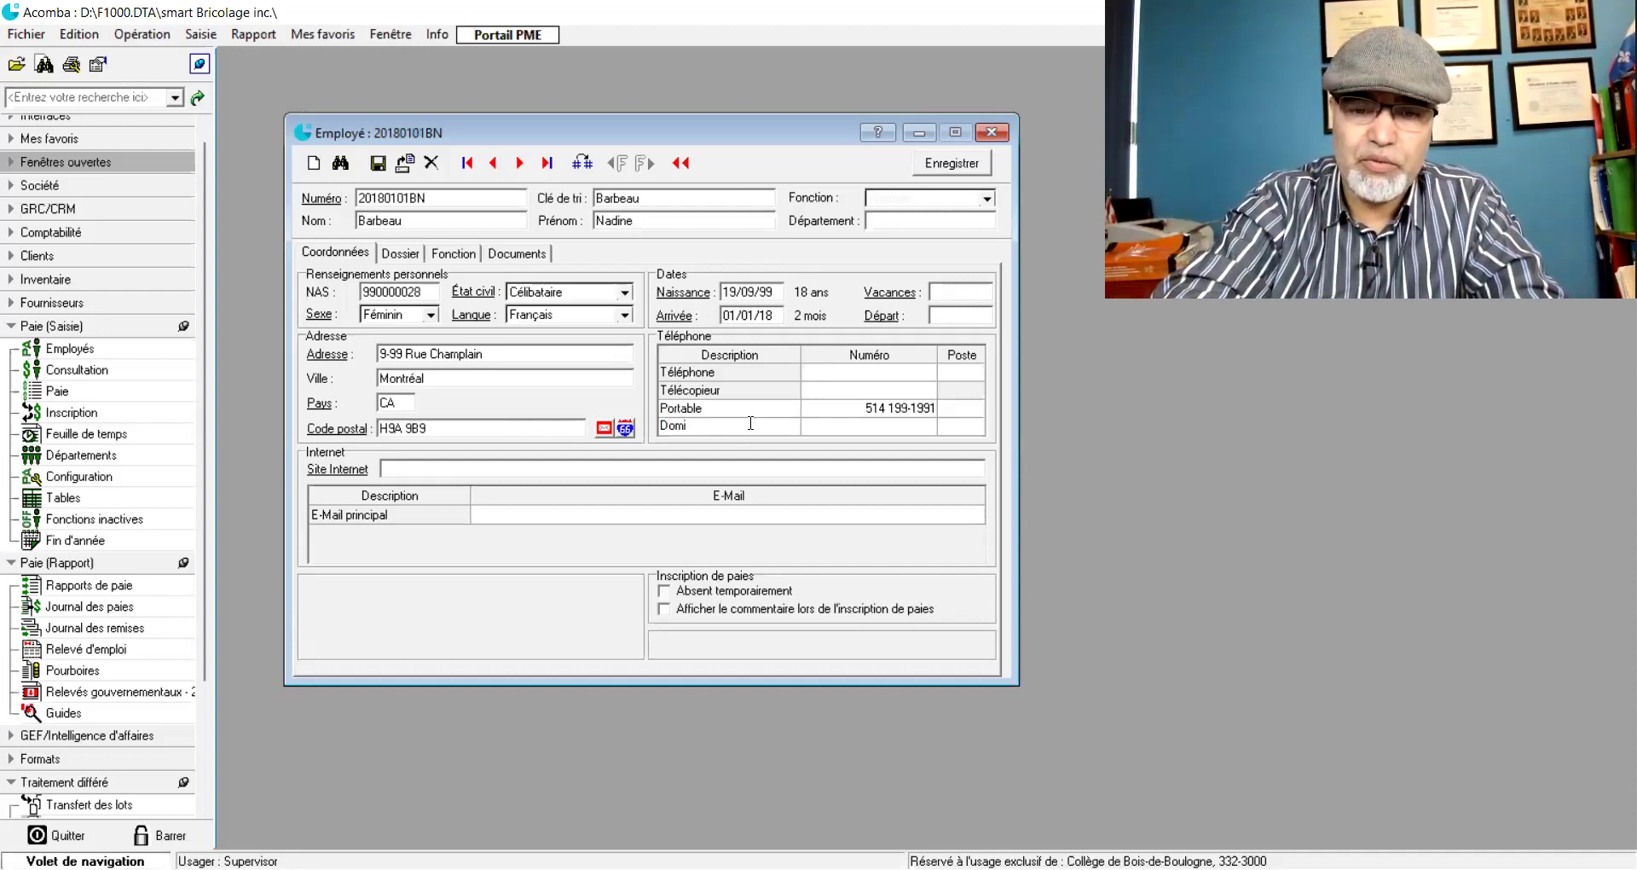
type("icile")
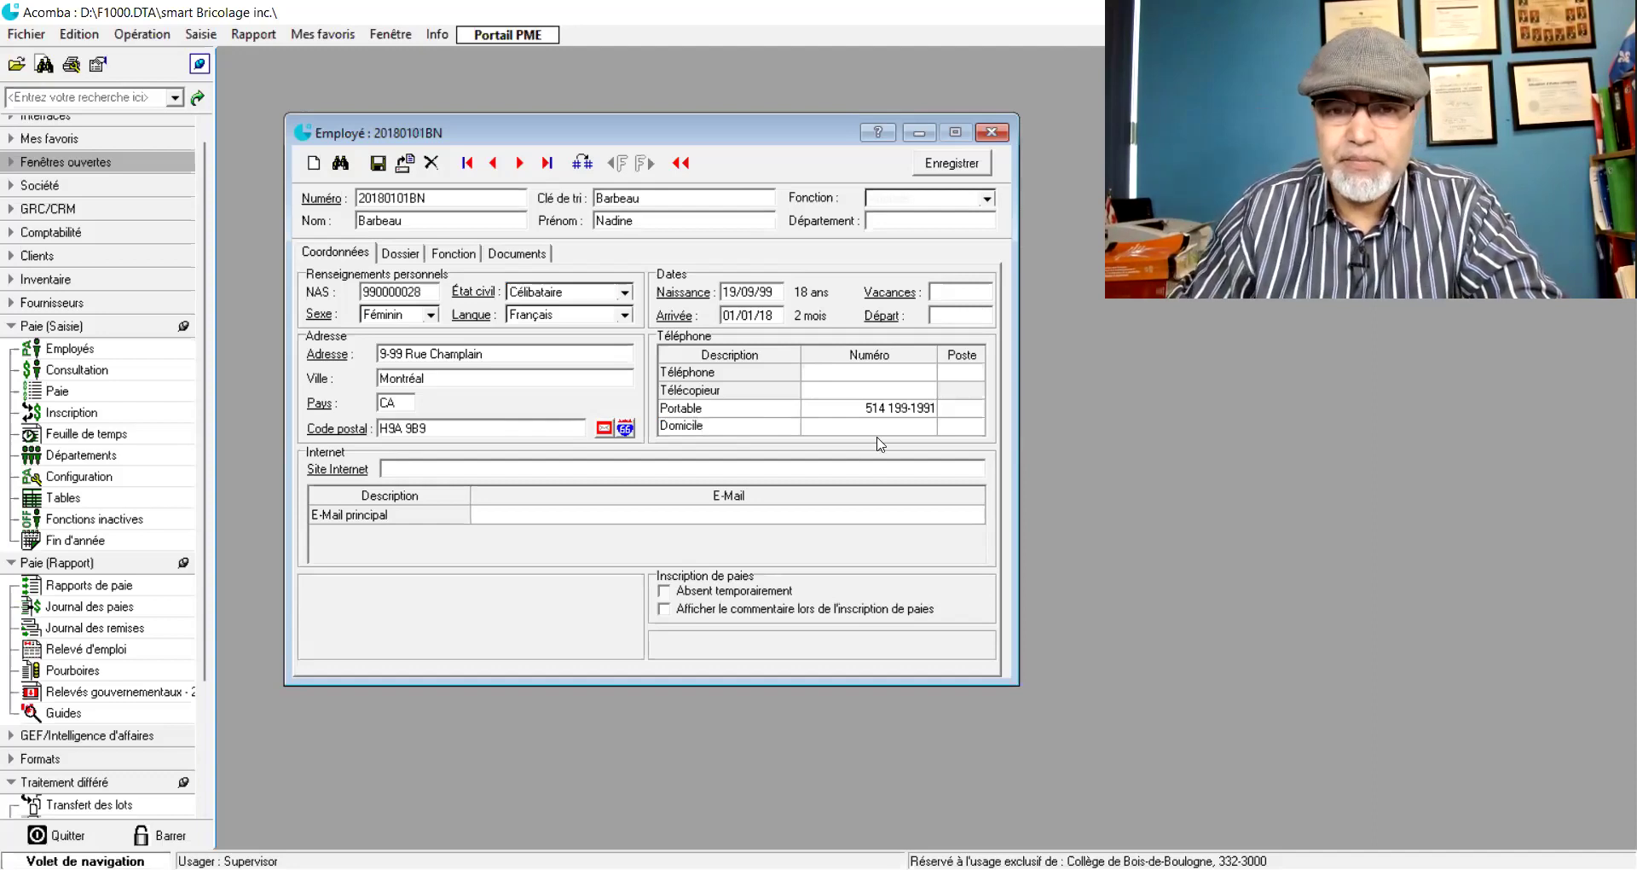
left_click(893, 429)
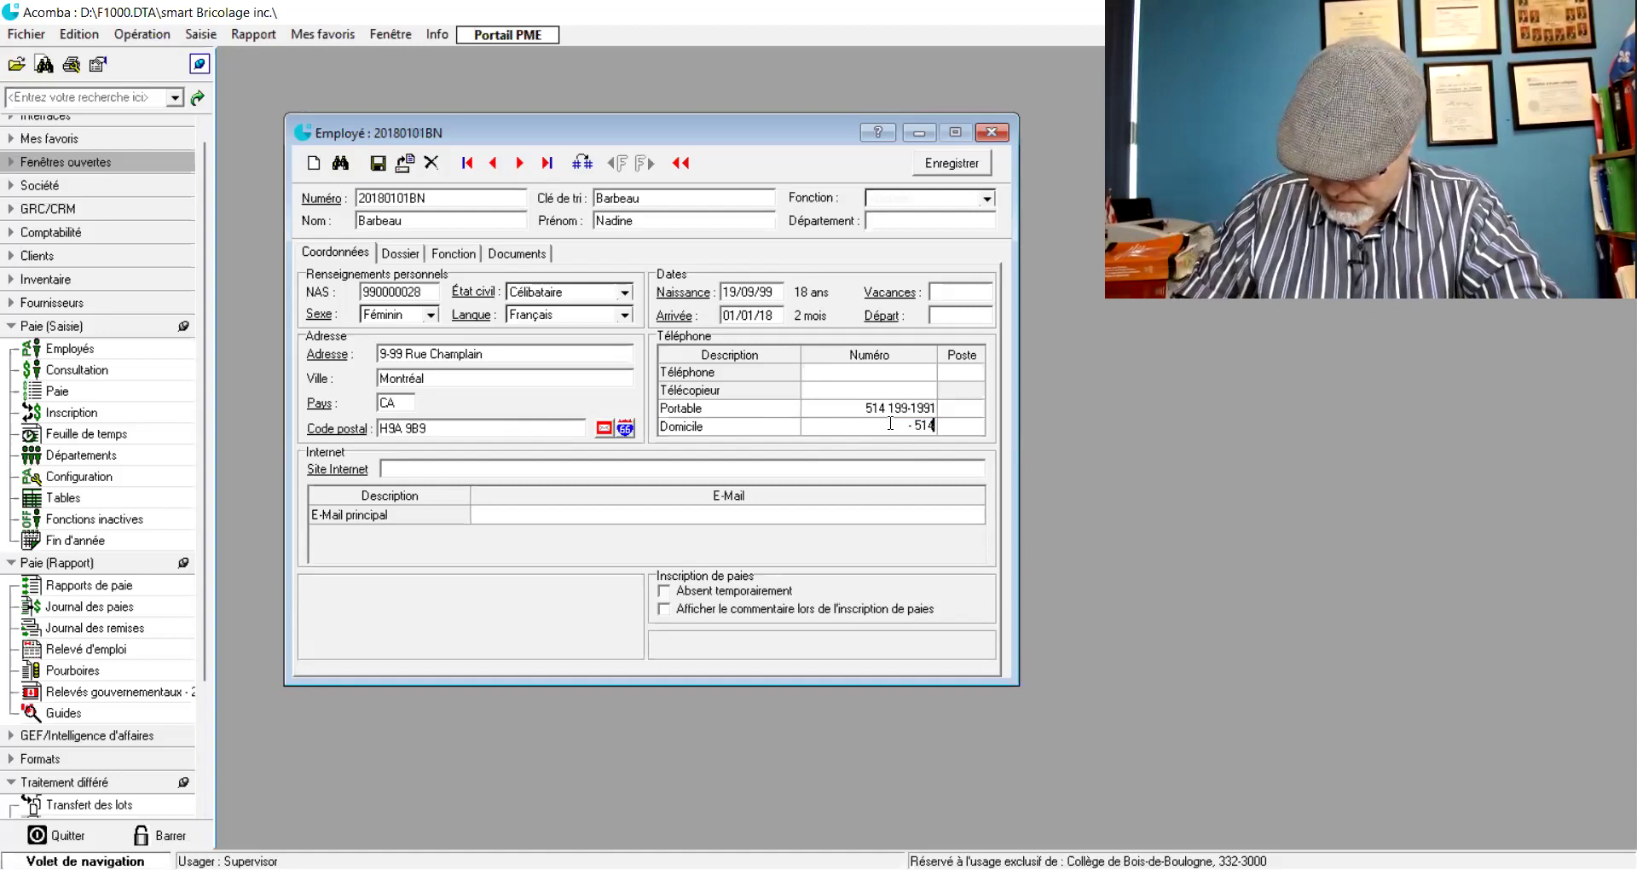
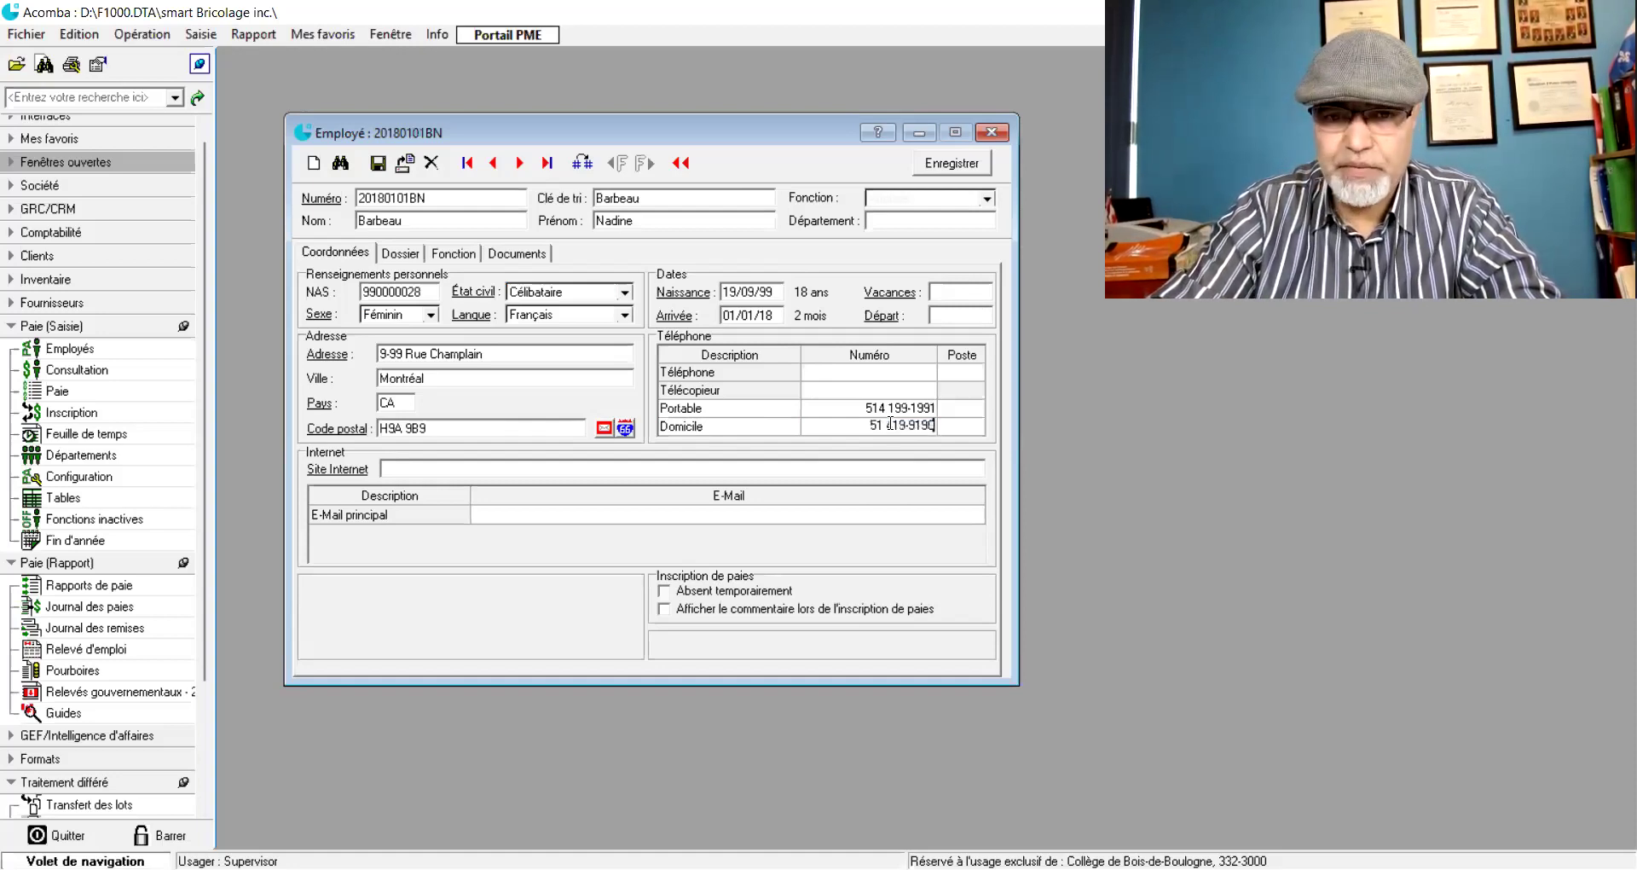
left_click(533, 472)
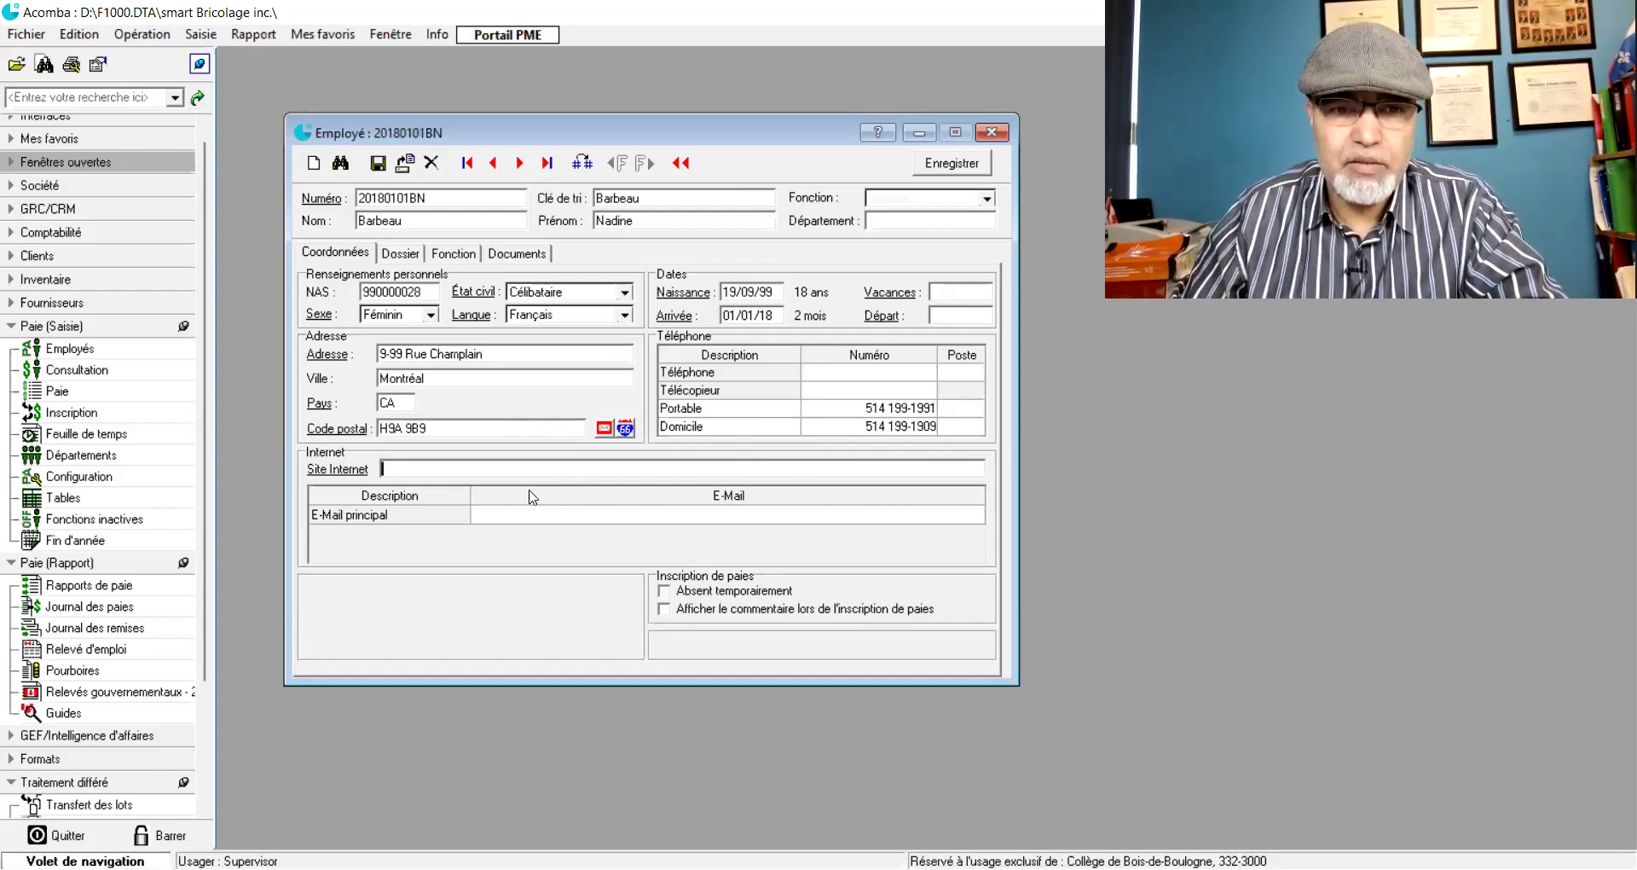
- Type the employee's e-mail address into the E-Mail principal cell
left_click(522, 515)
left_click(520, 516)
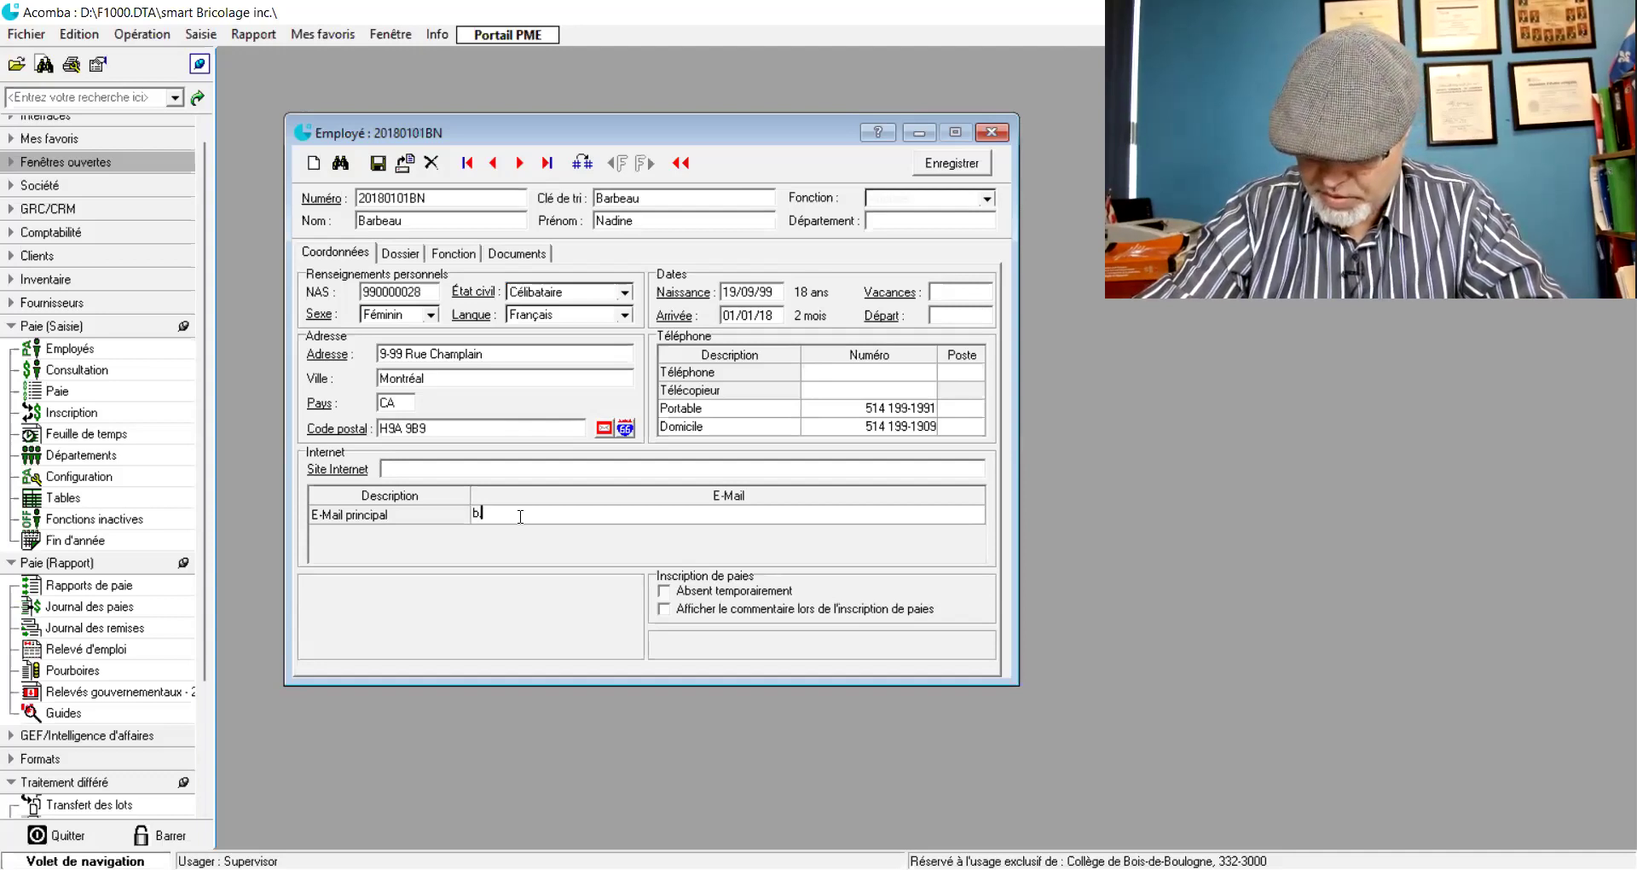
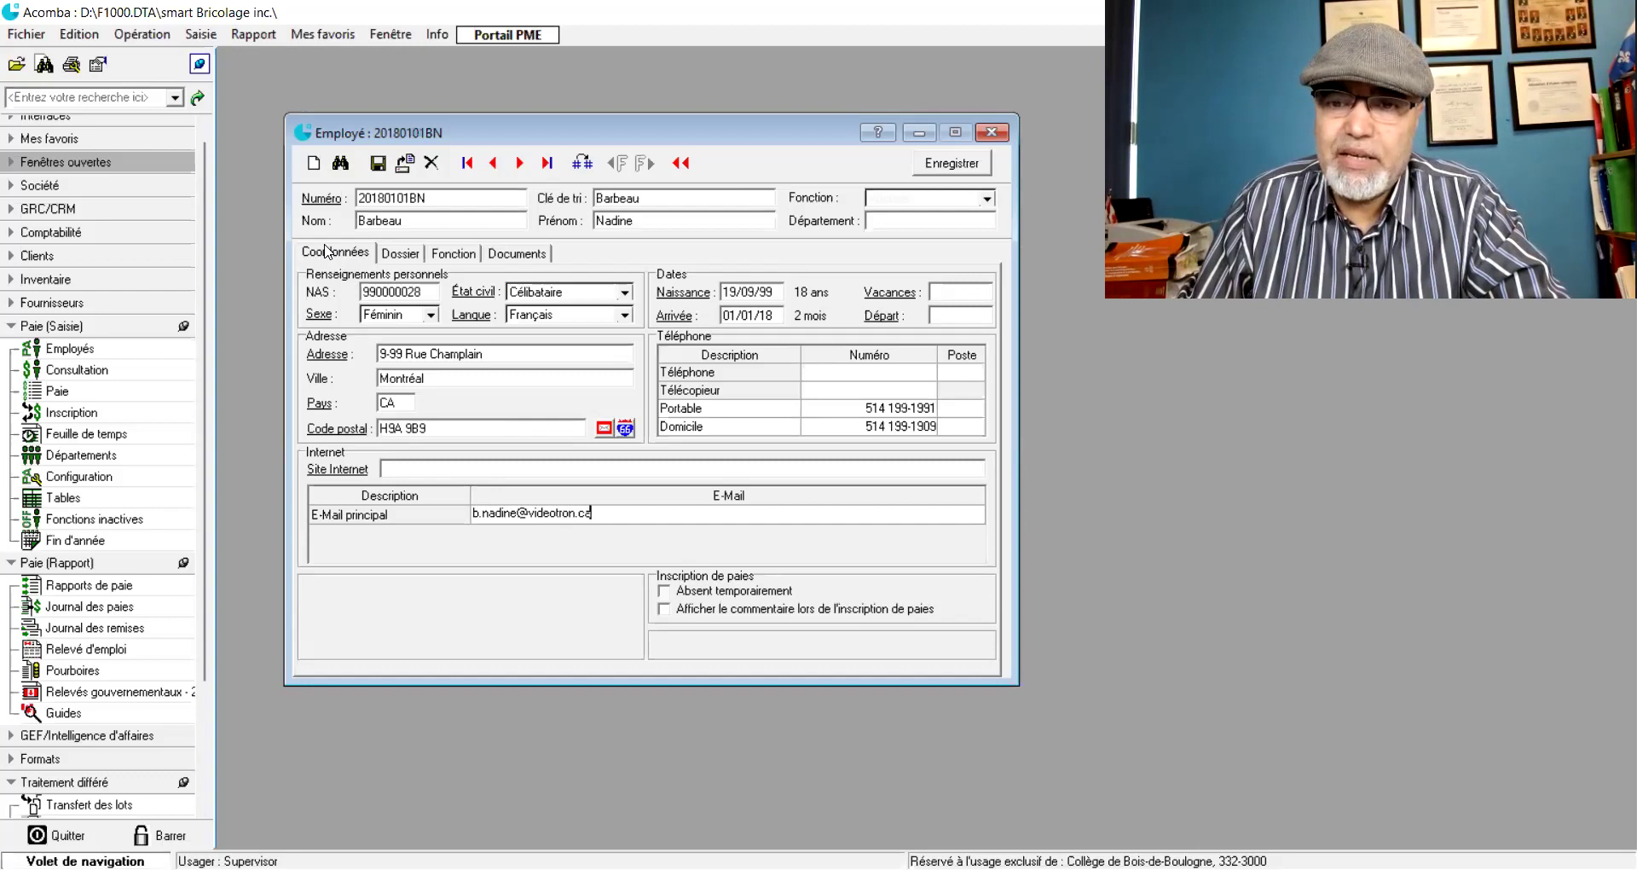
- Keep Salaire as the federal tax calculation method, then display the employee's job functions
left_click(400, 255)
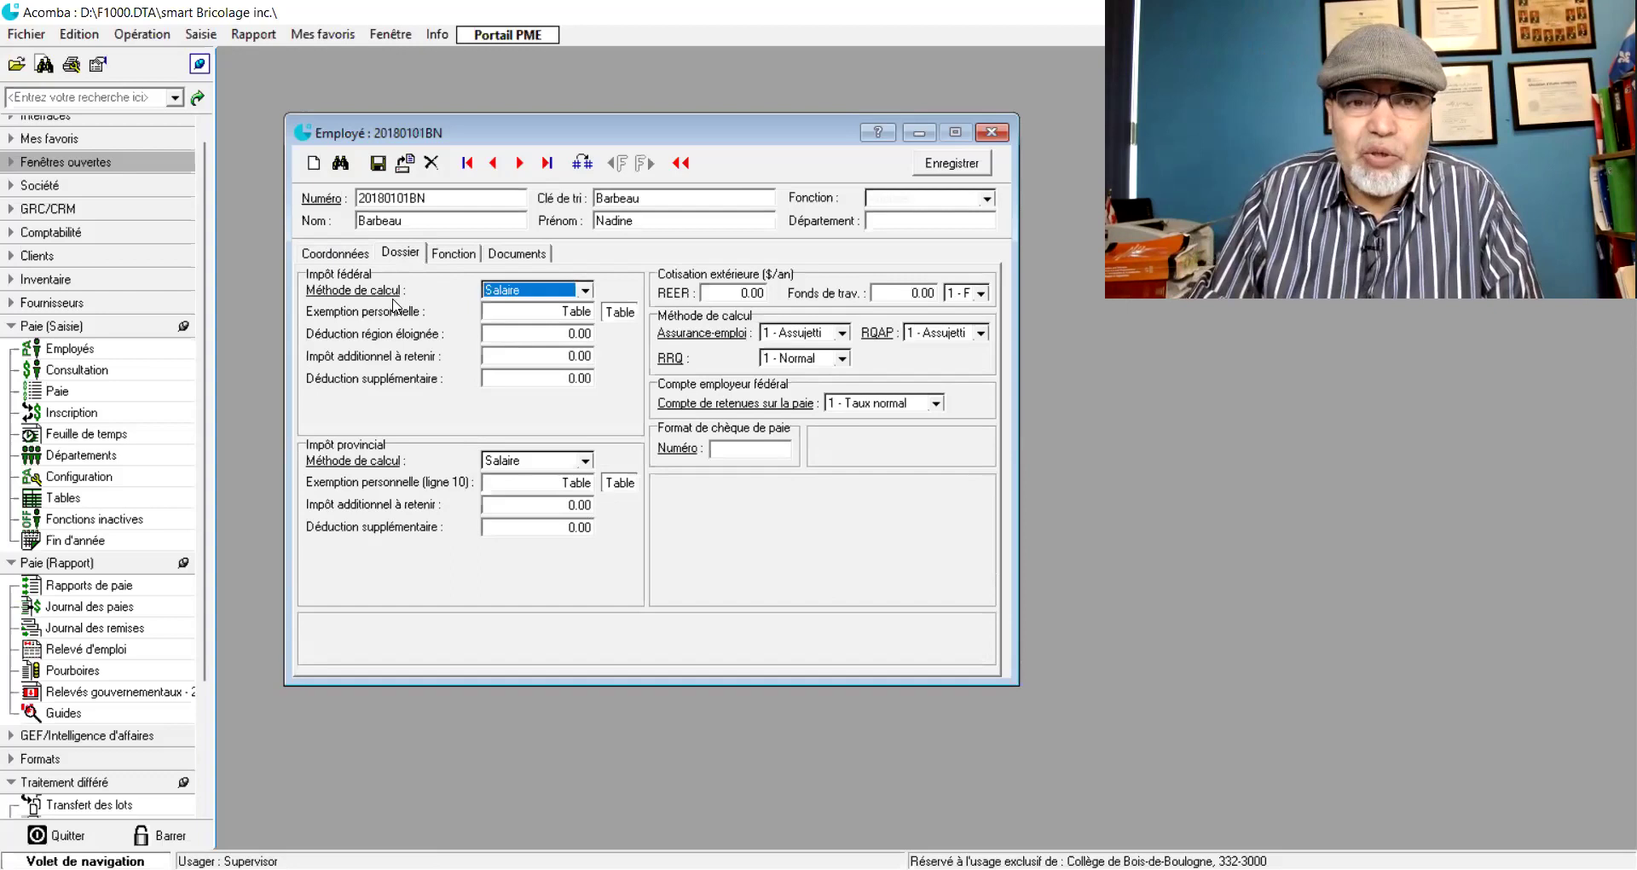
left_click(583, 291)
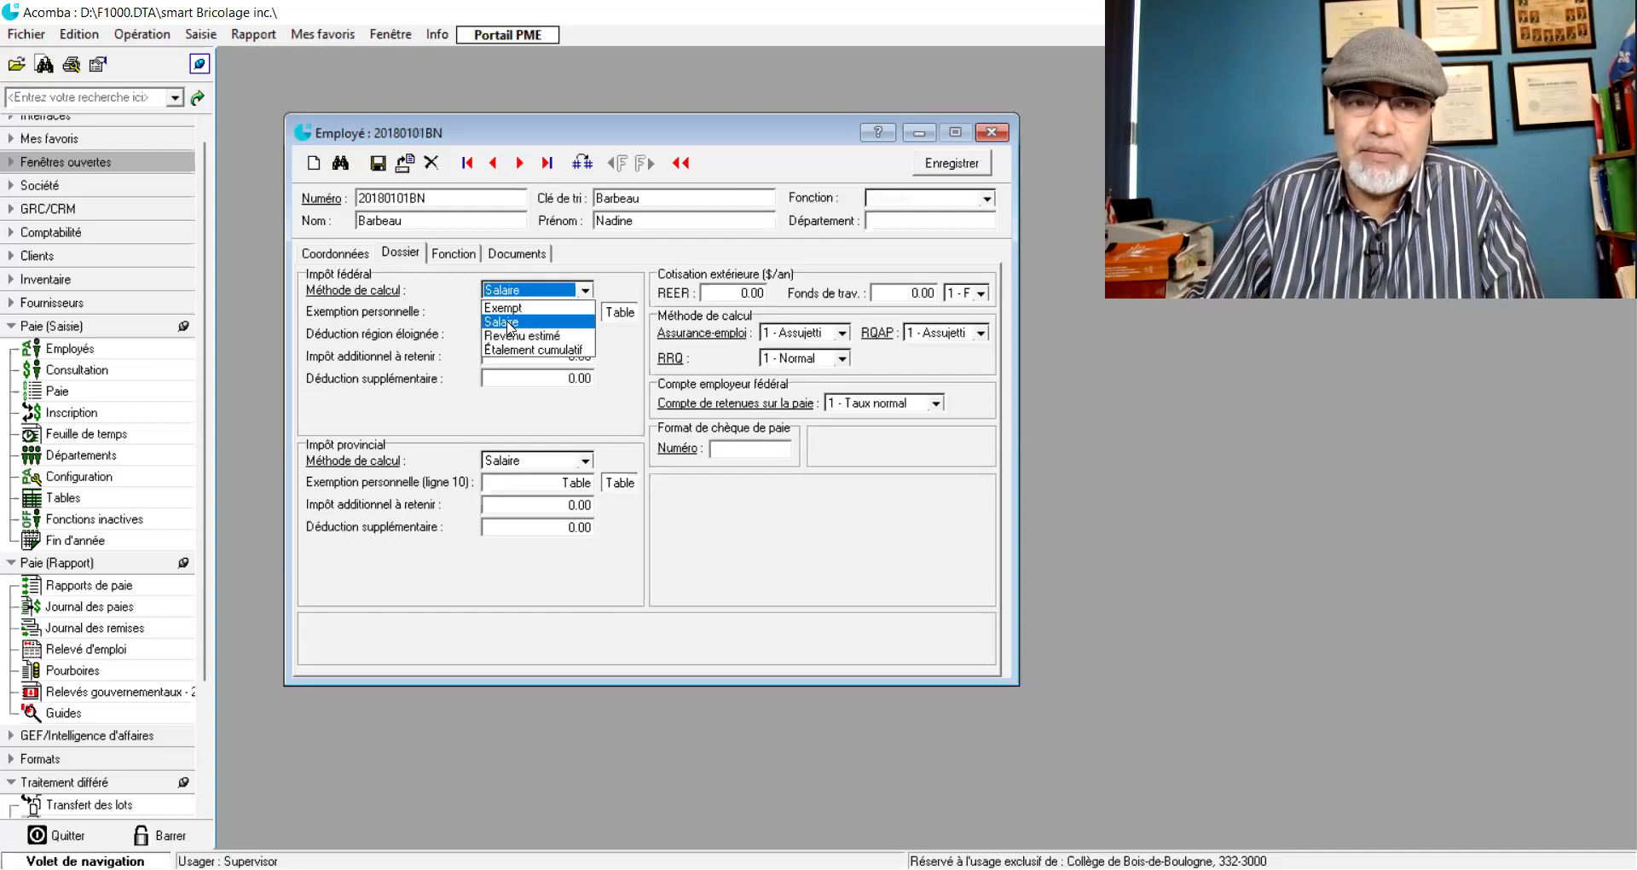
left_click(509, 323)
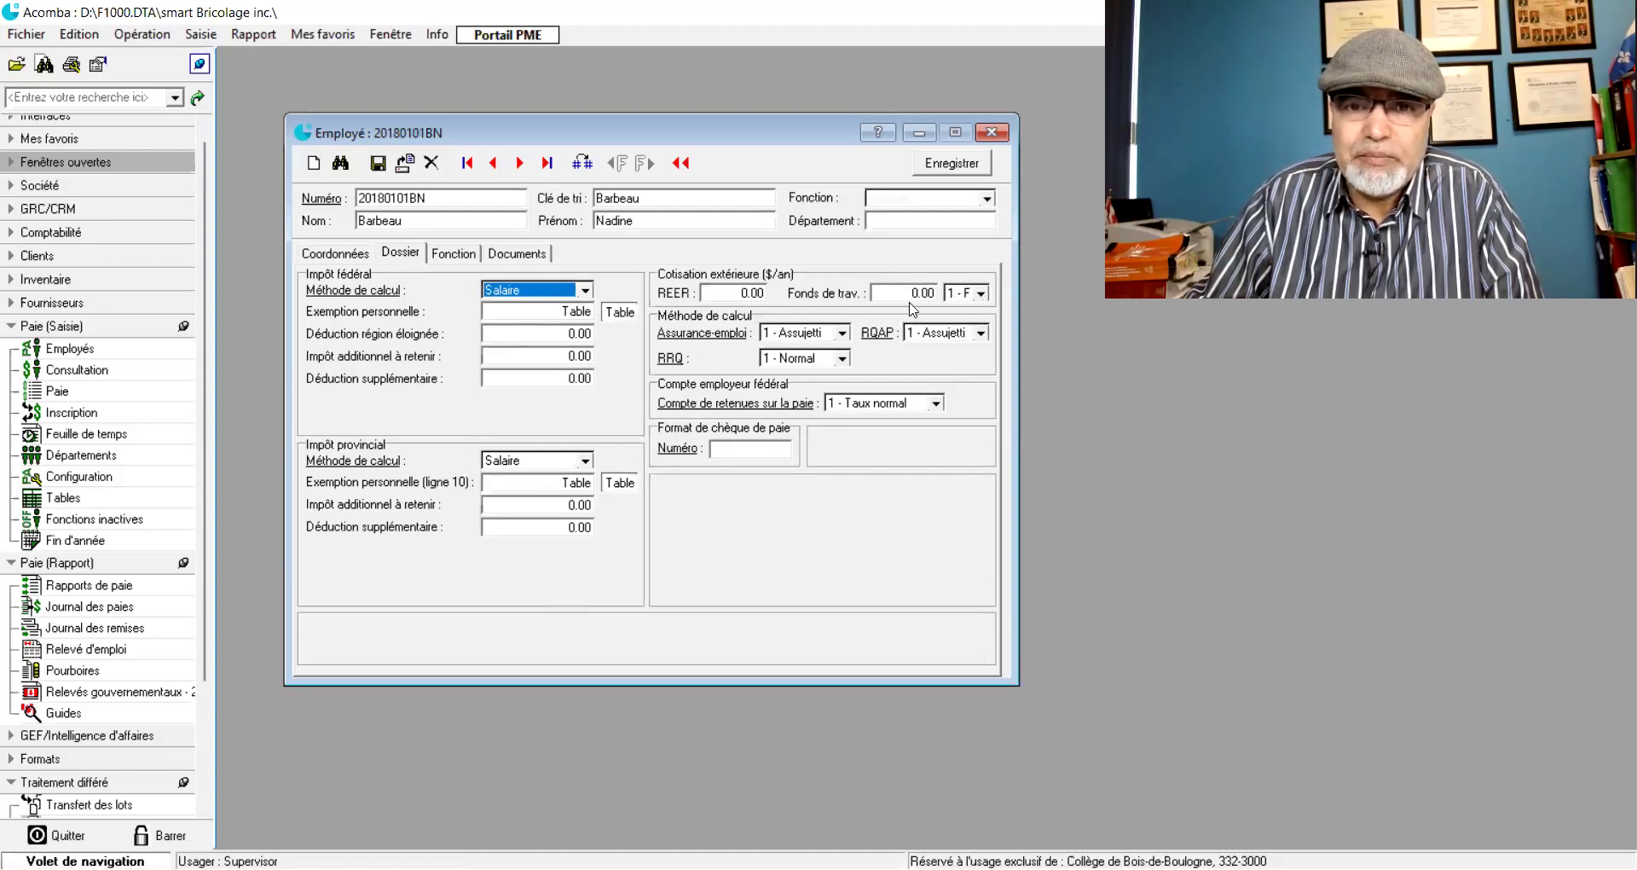
left_click(329, 253)
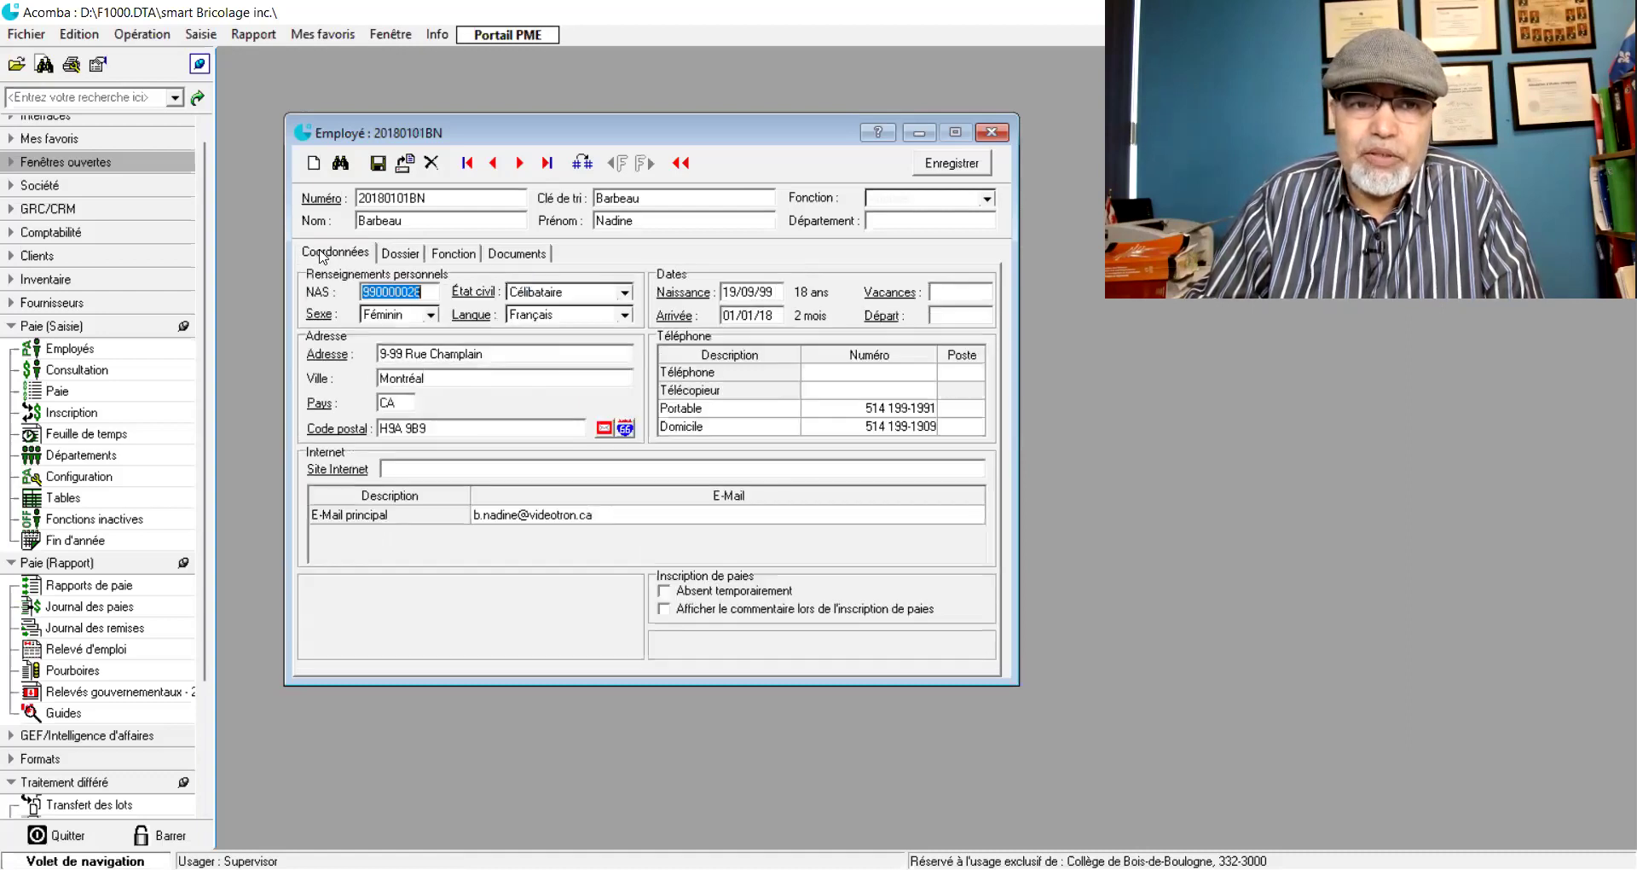
left_click(397, 254)
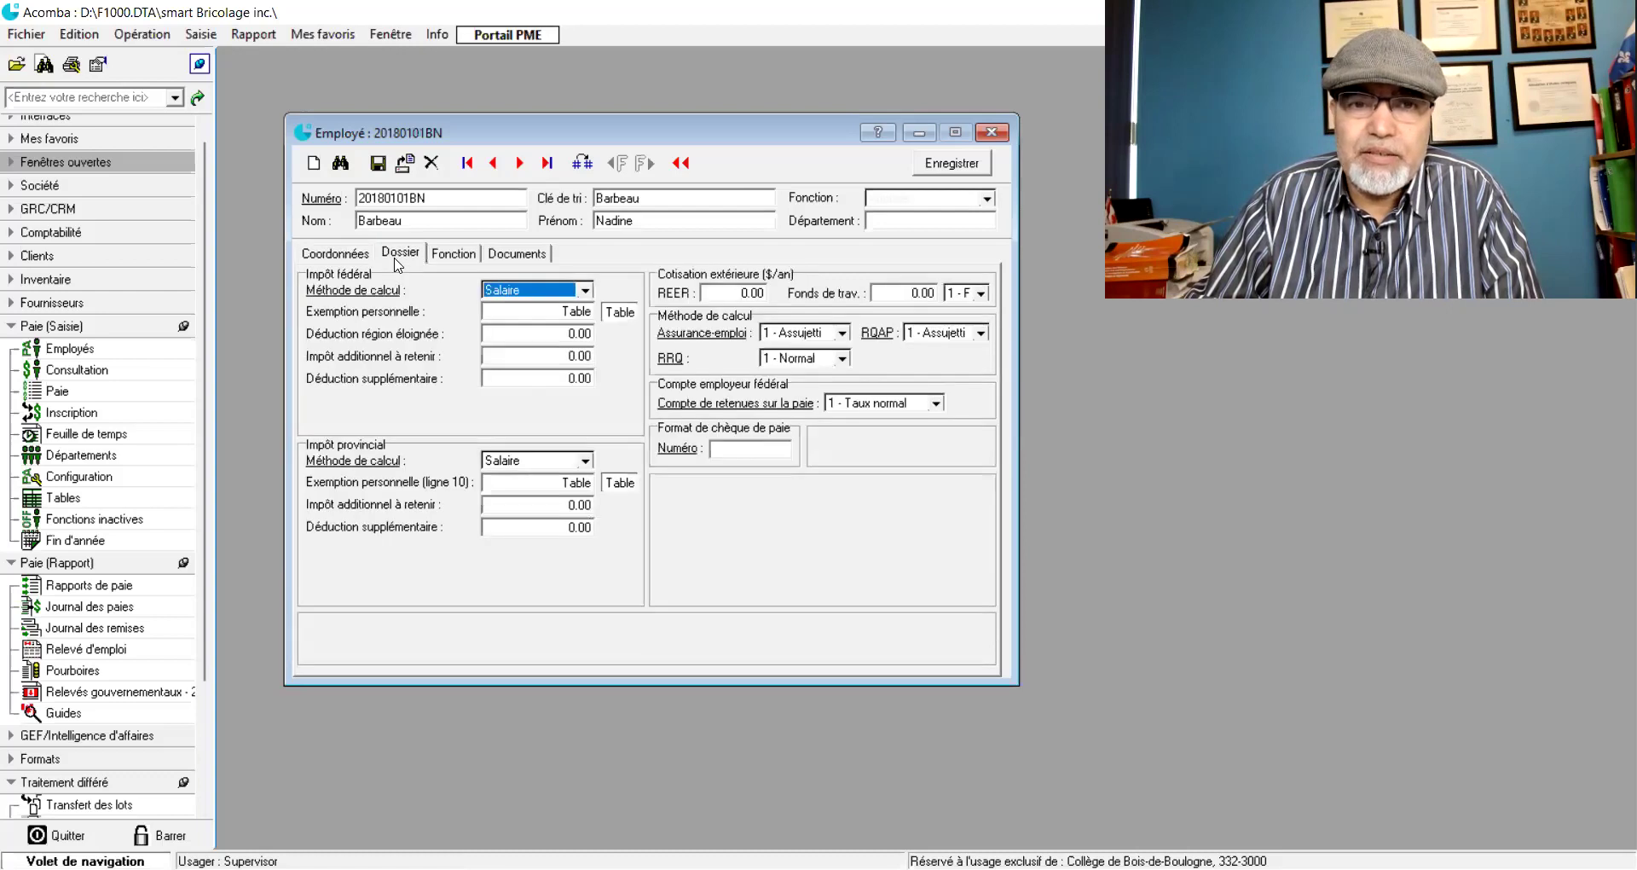
left_click(453, 254)
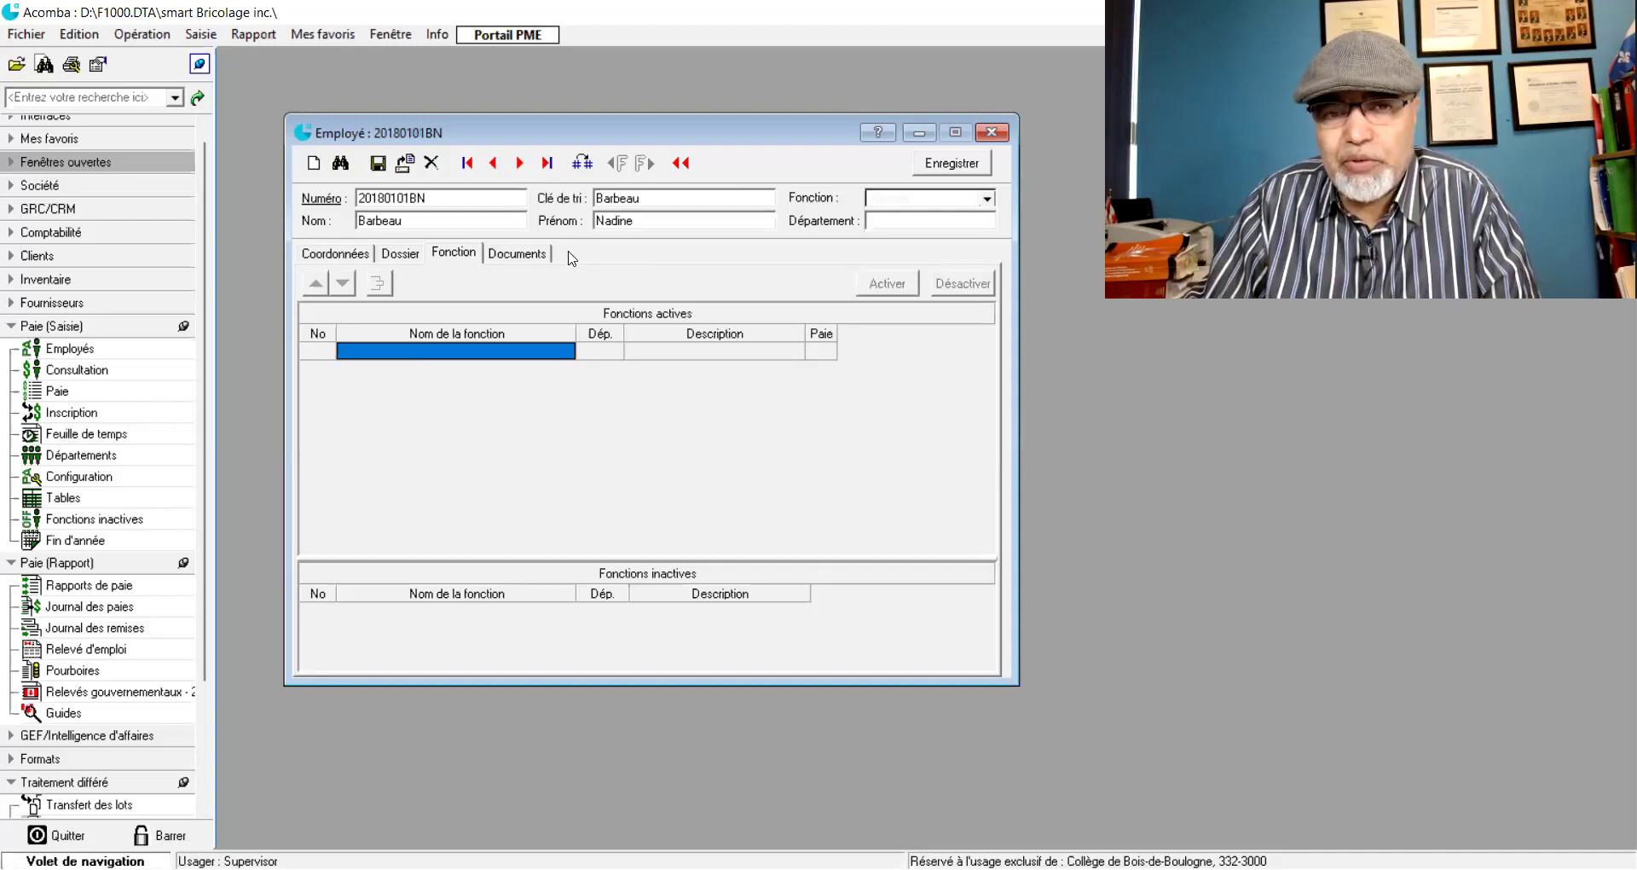
- Add active function 'Agente administrativew' in department 1 Administration and view its definition
left_click(452, 356)
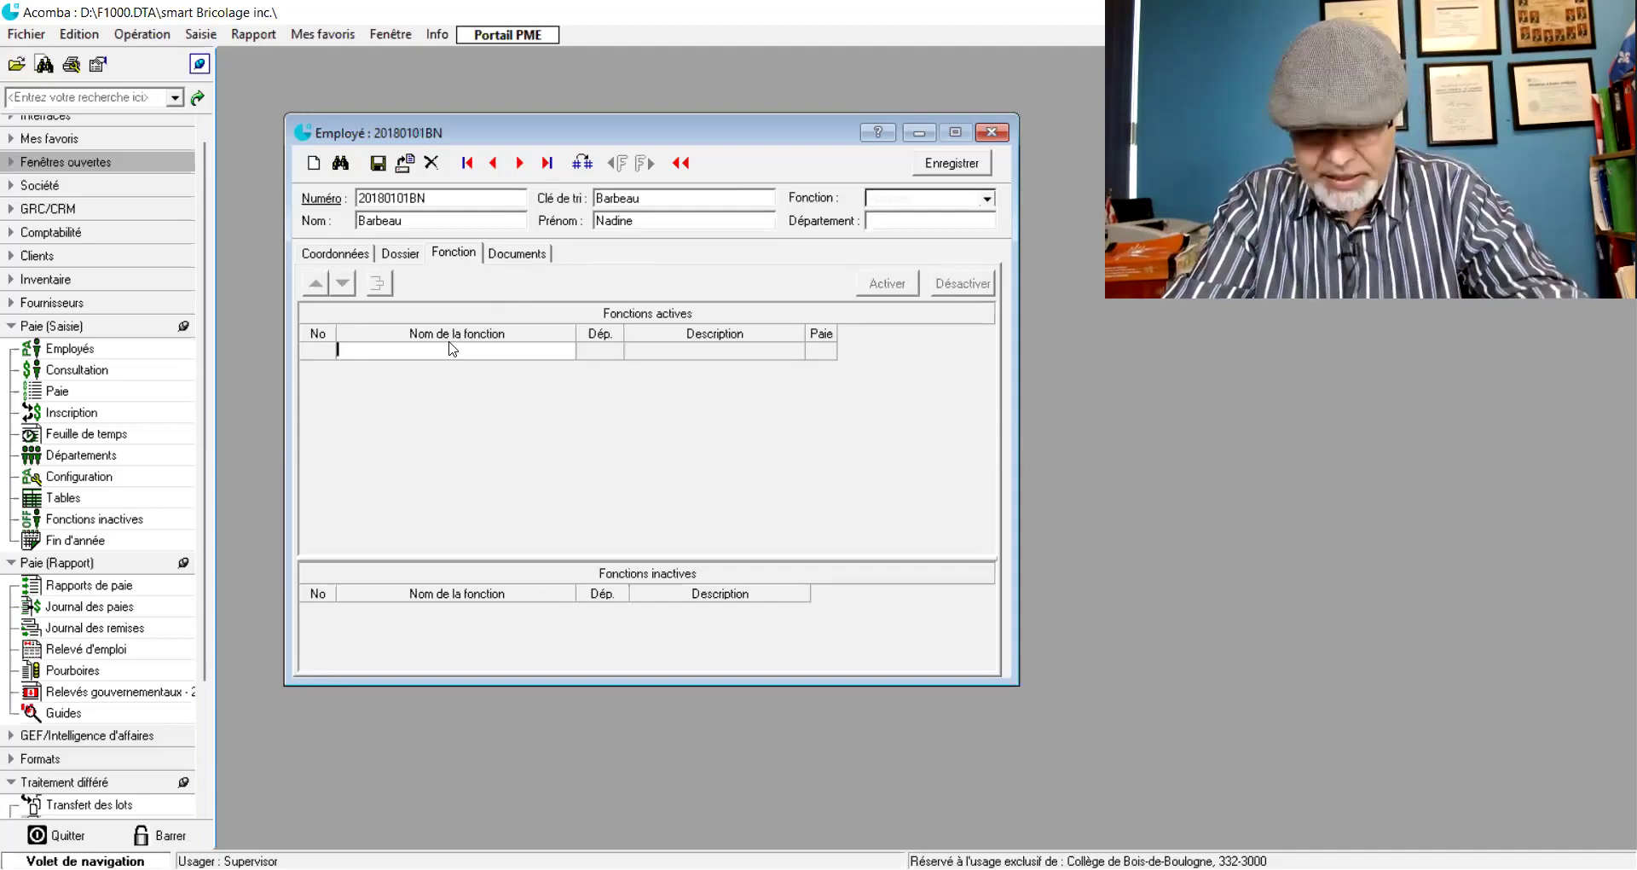
type("Ac")
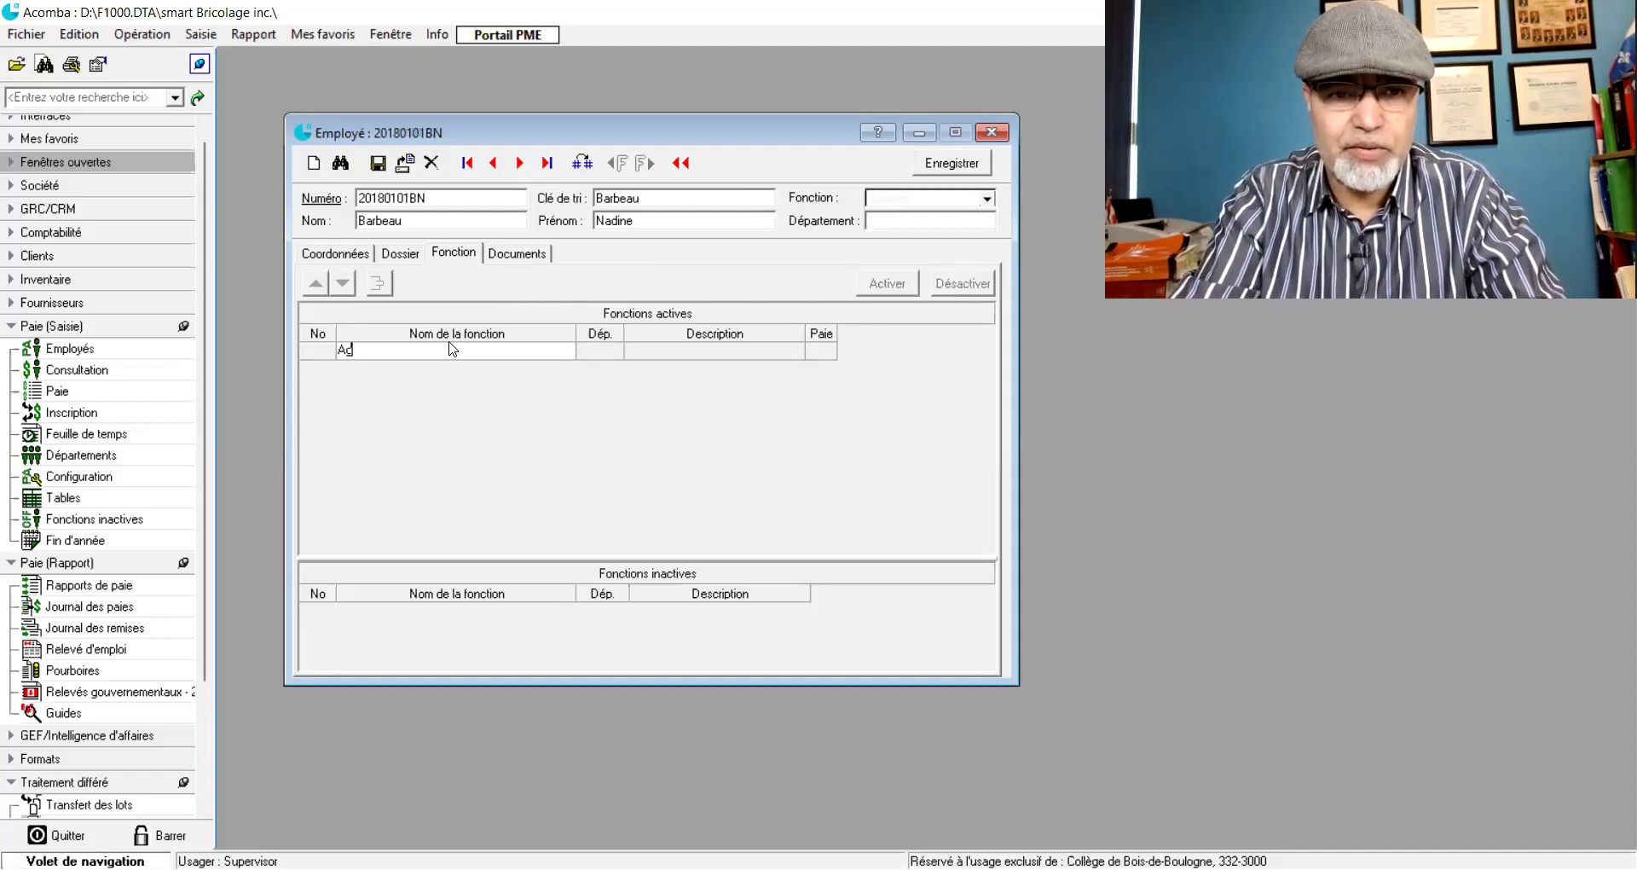
type("ente administrativ")
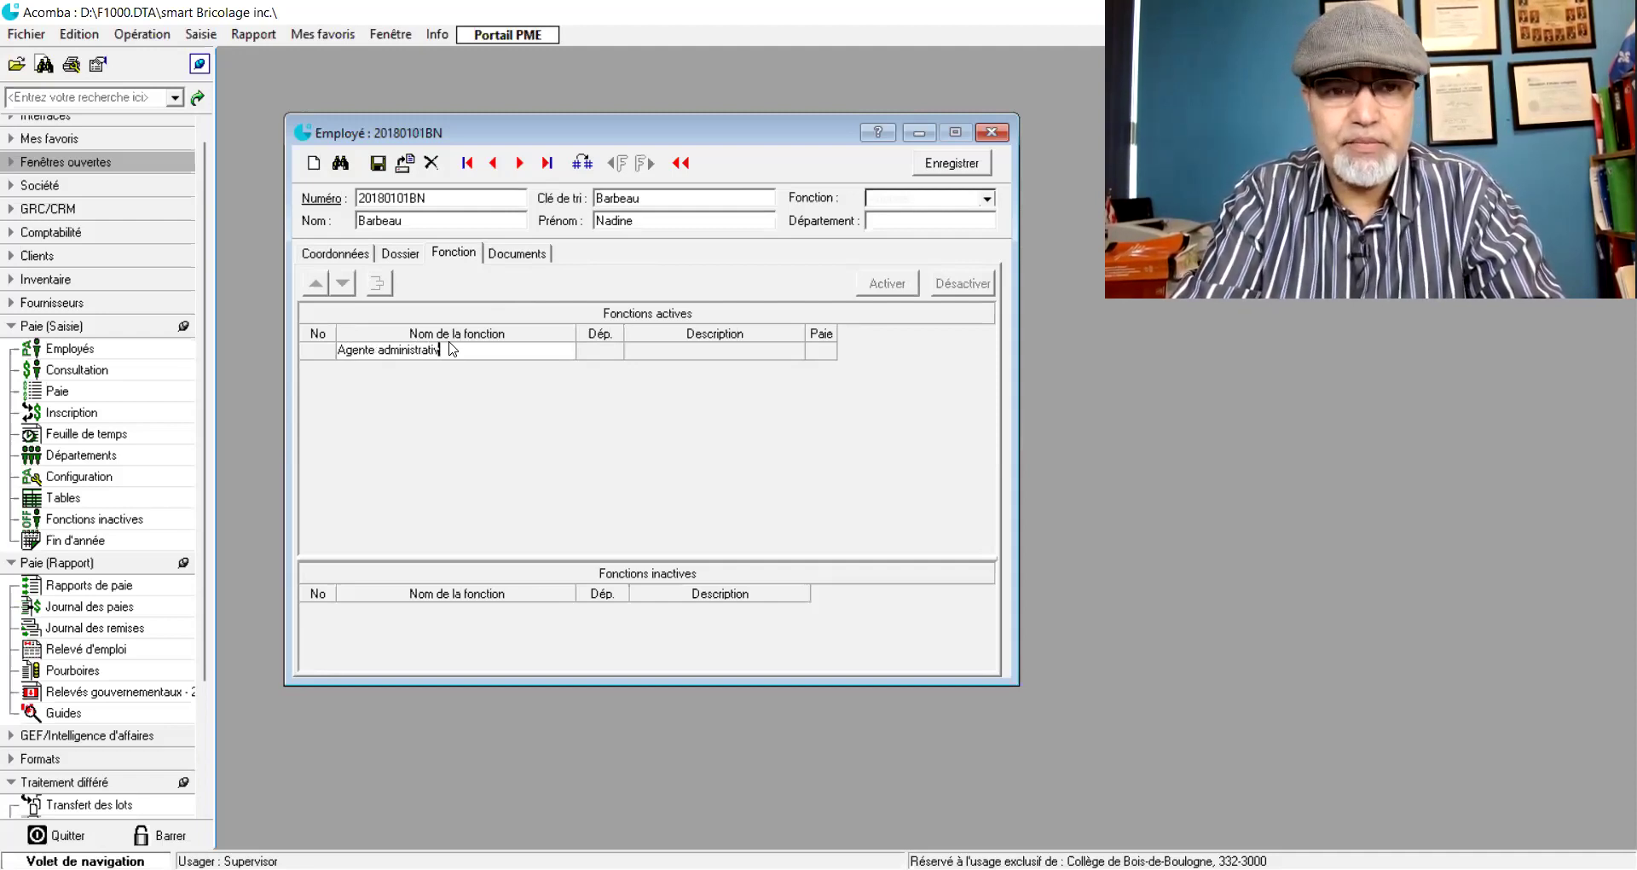
type("ew")
key("Return")
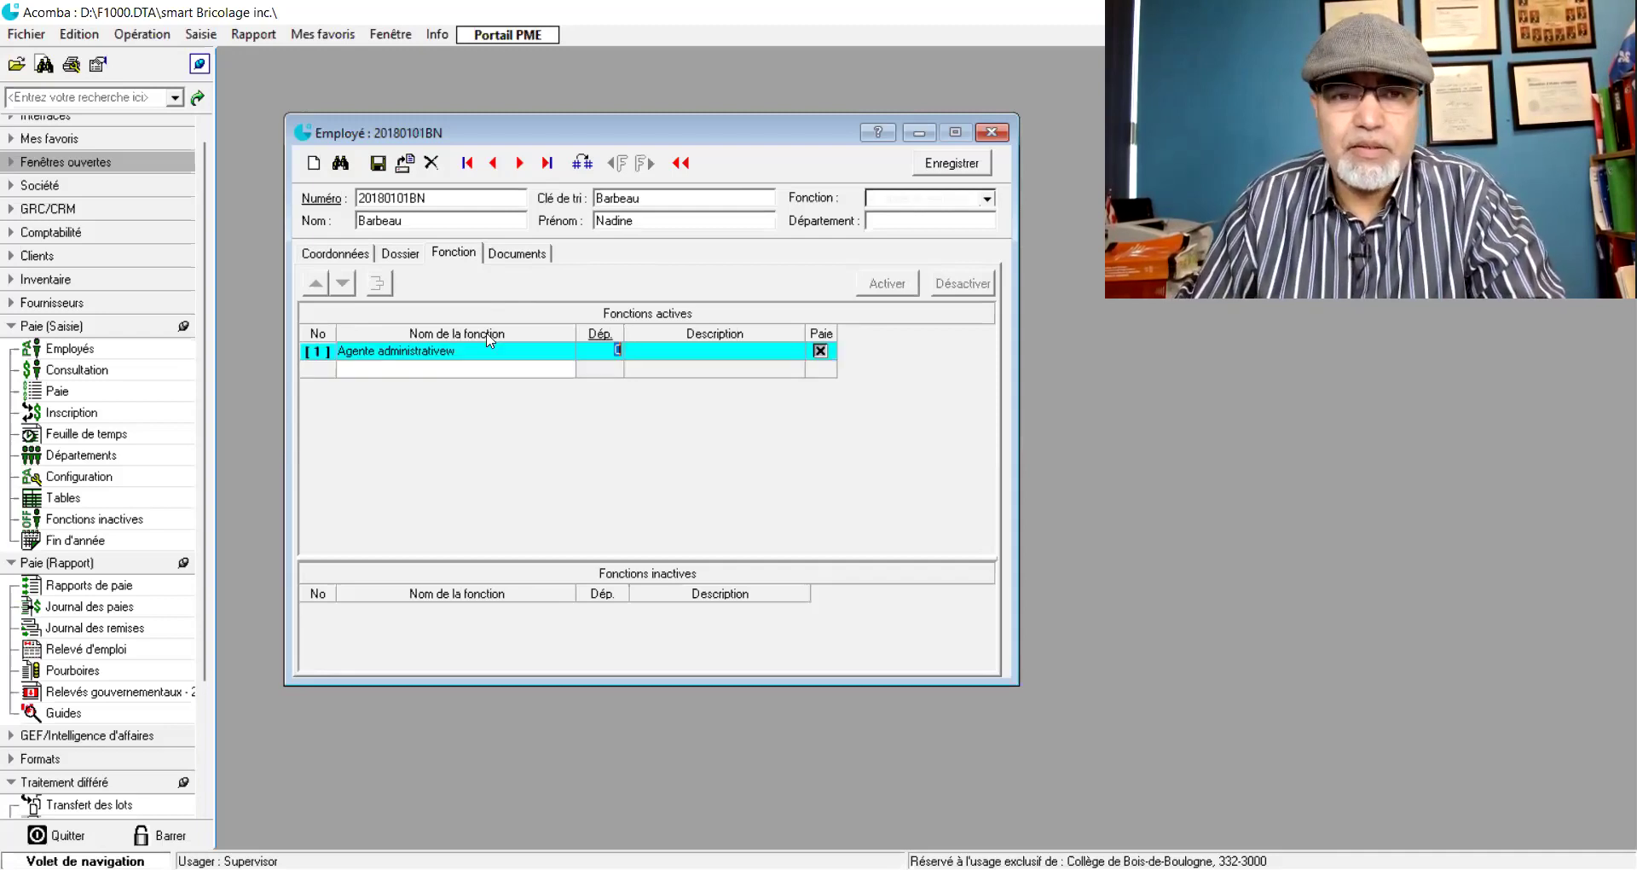
key("Return")
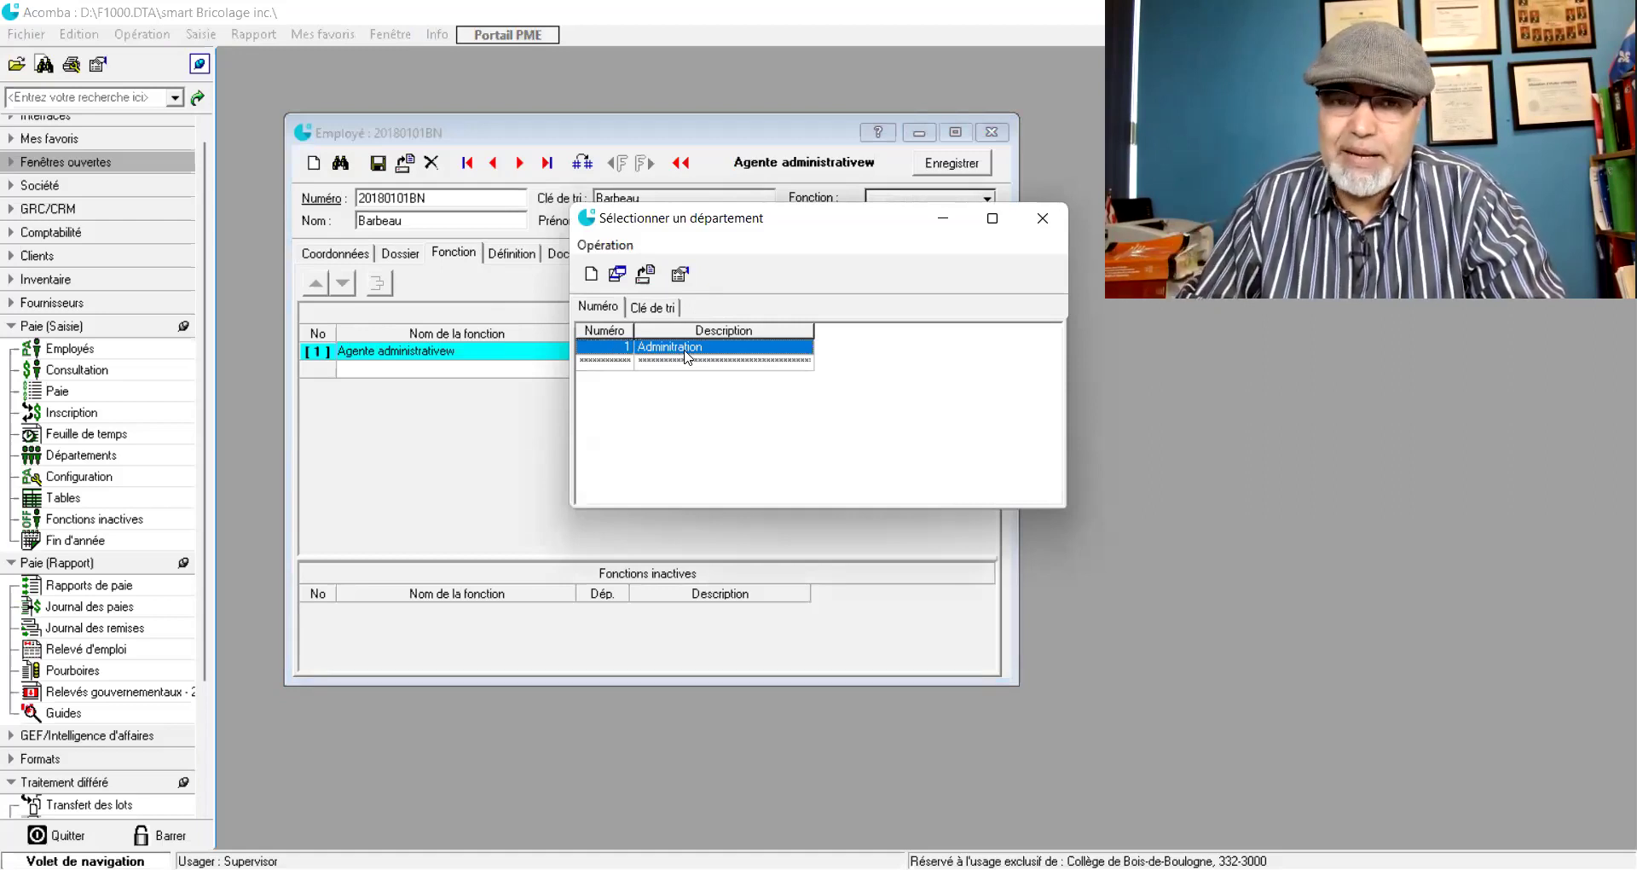
double_click(688, 350)
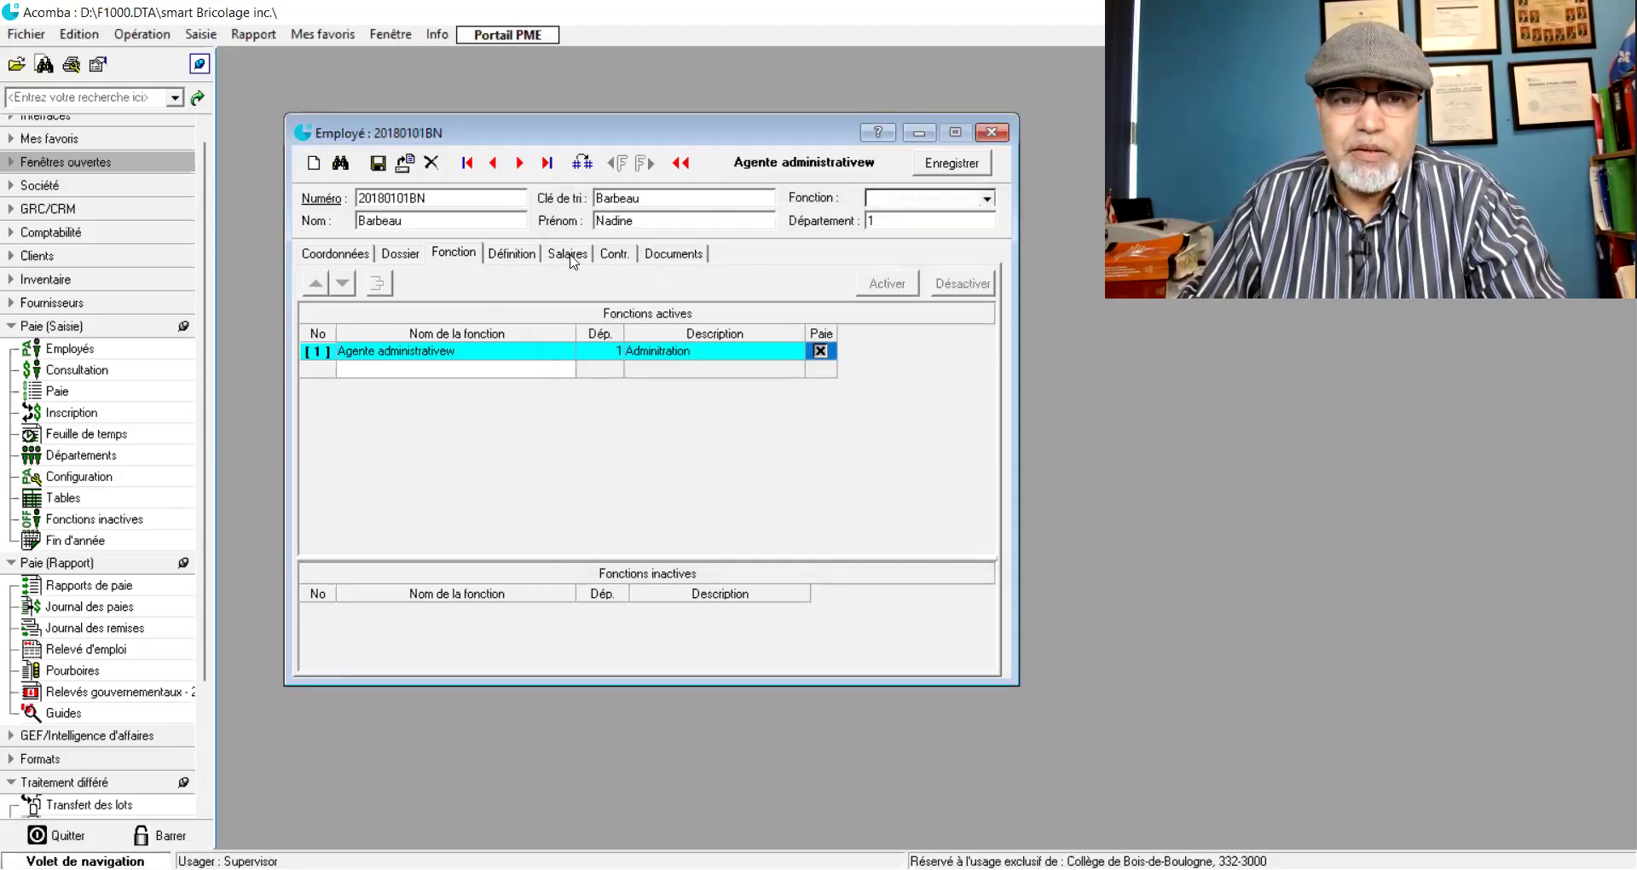
left_click(526, 260)
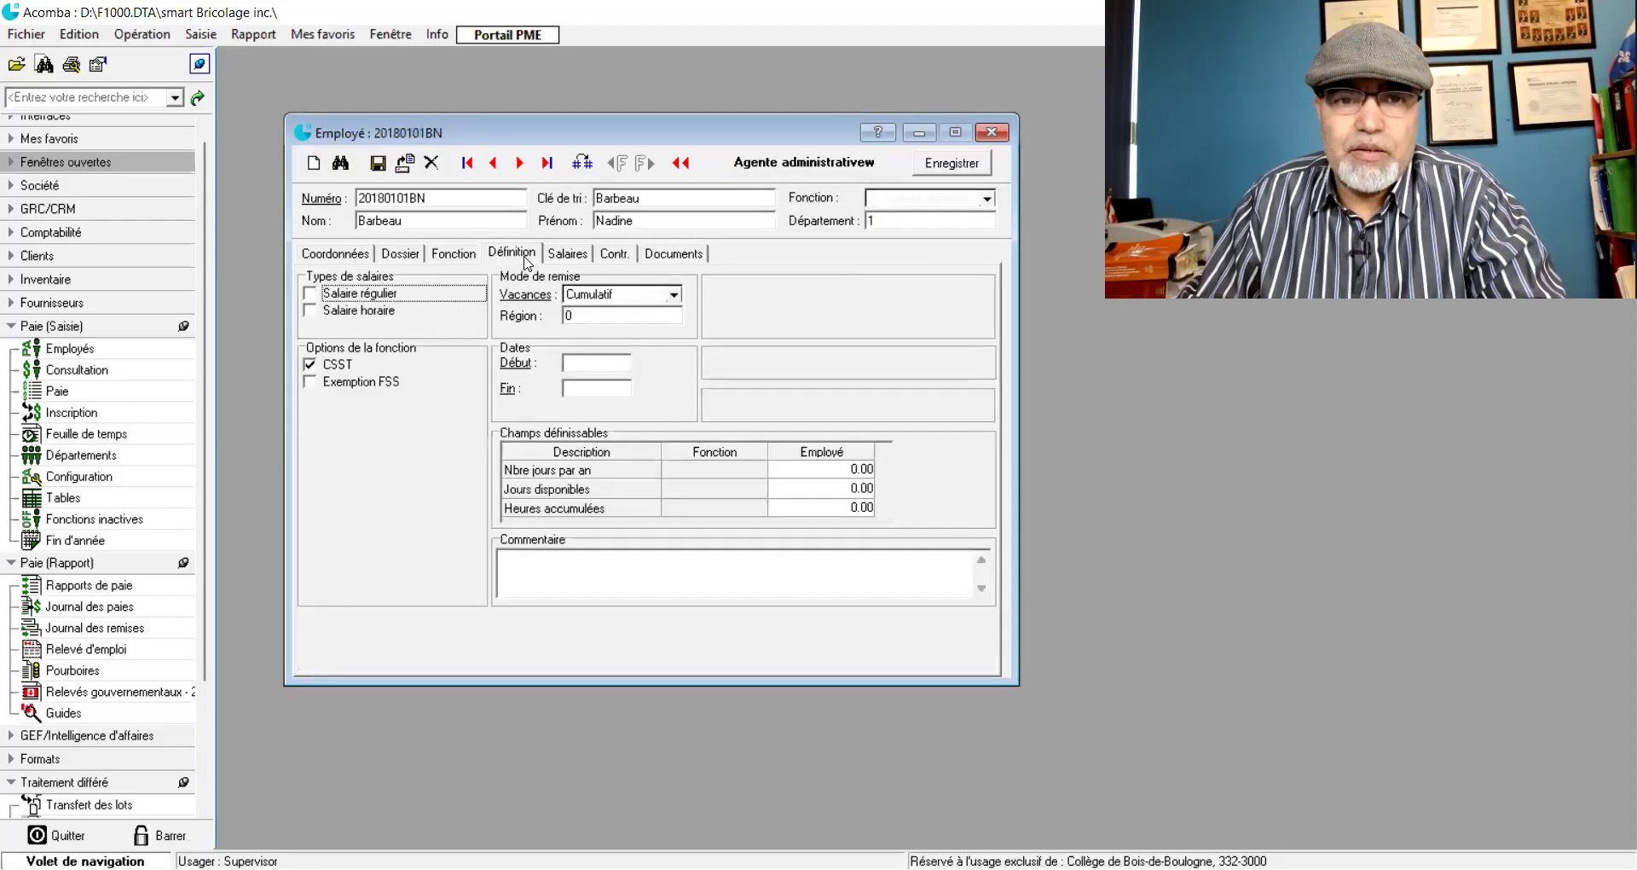
- Dismiss the missing salary type warnings that block leaving the Définition page
left_click(464, 255)
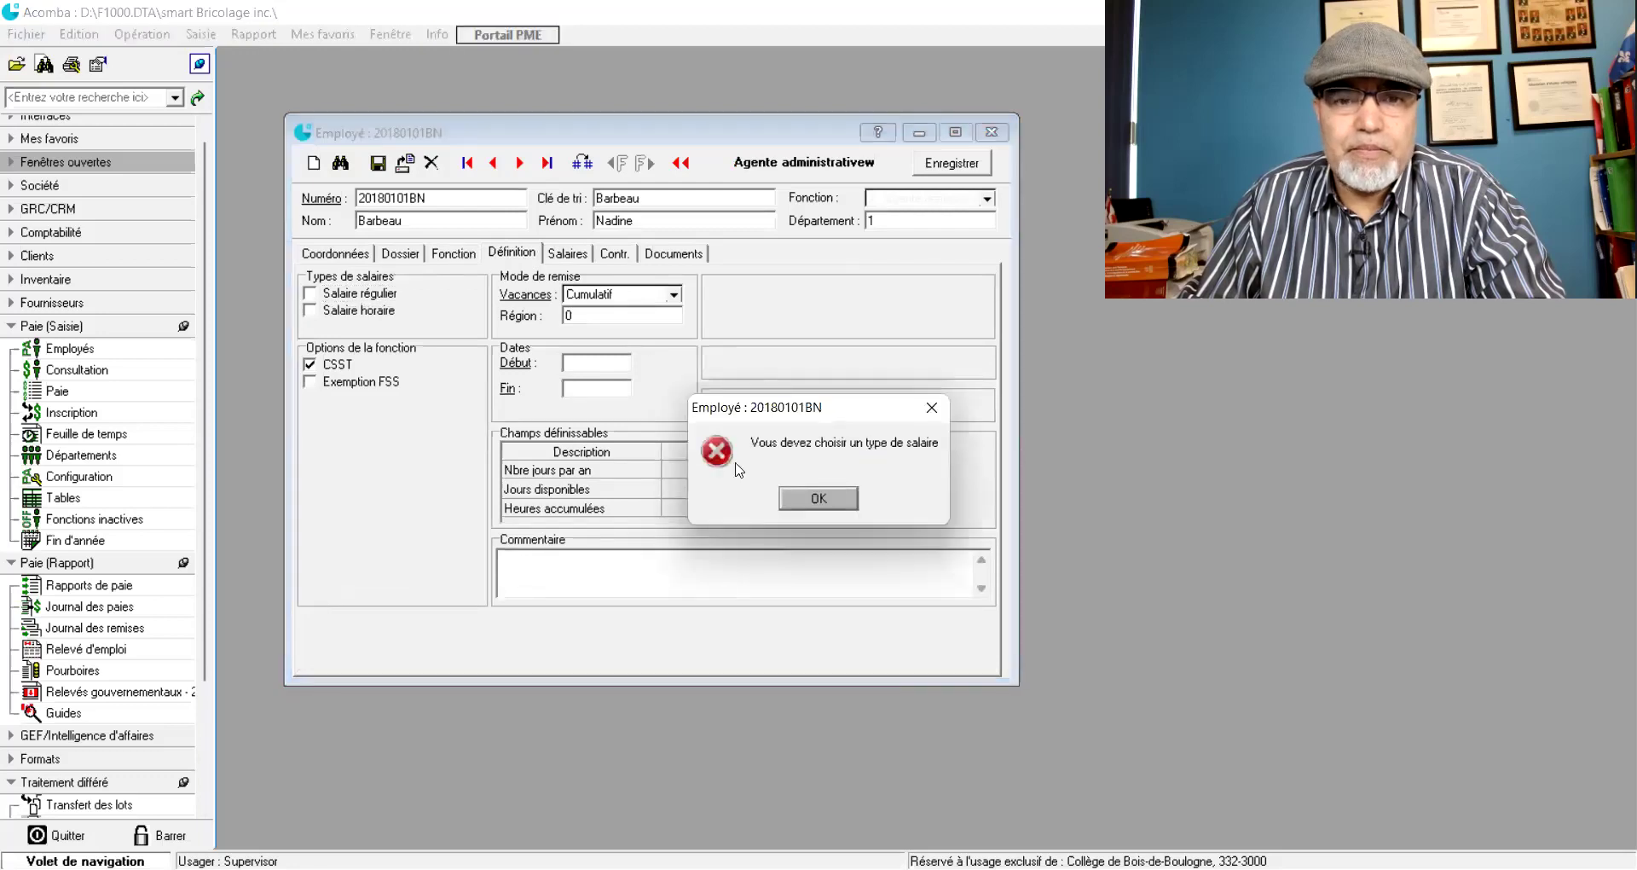
left_click(795, 501)
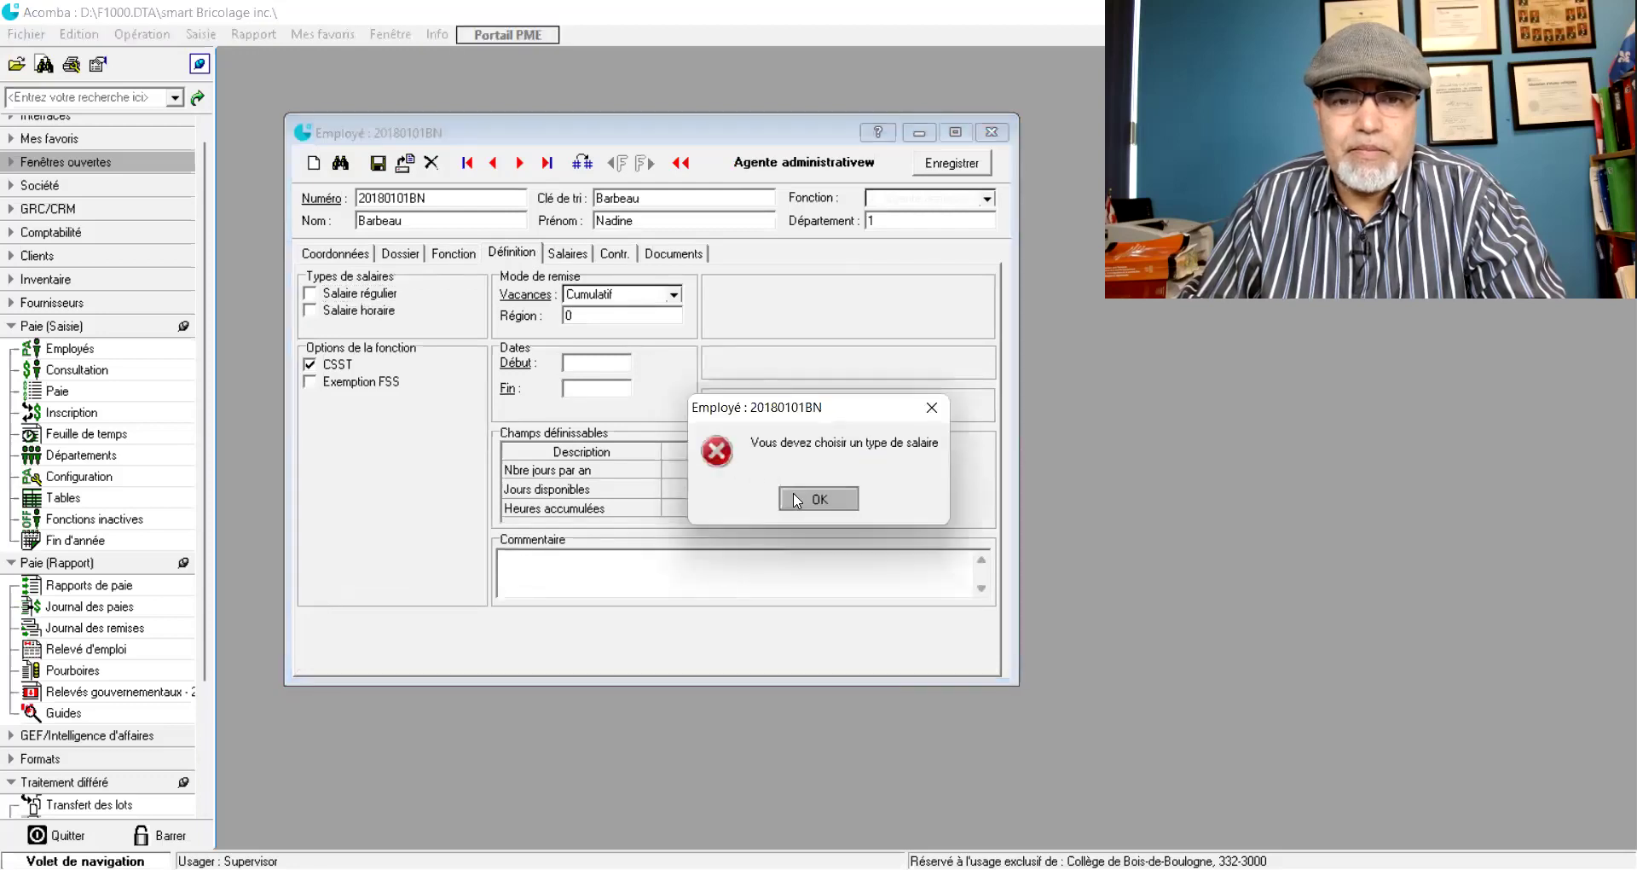
left_click(559, 256)
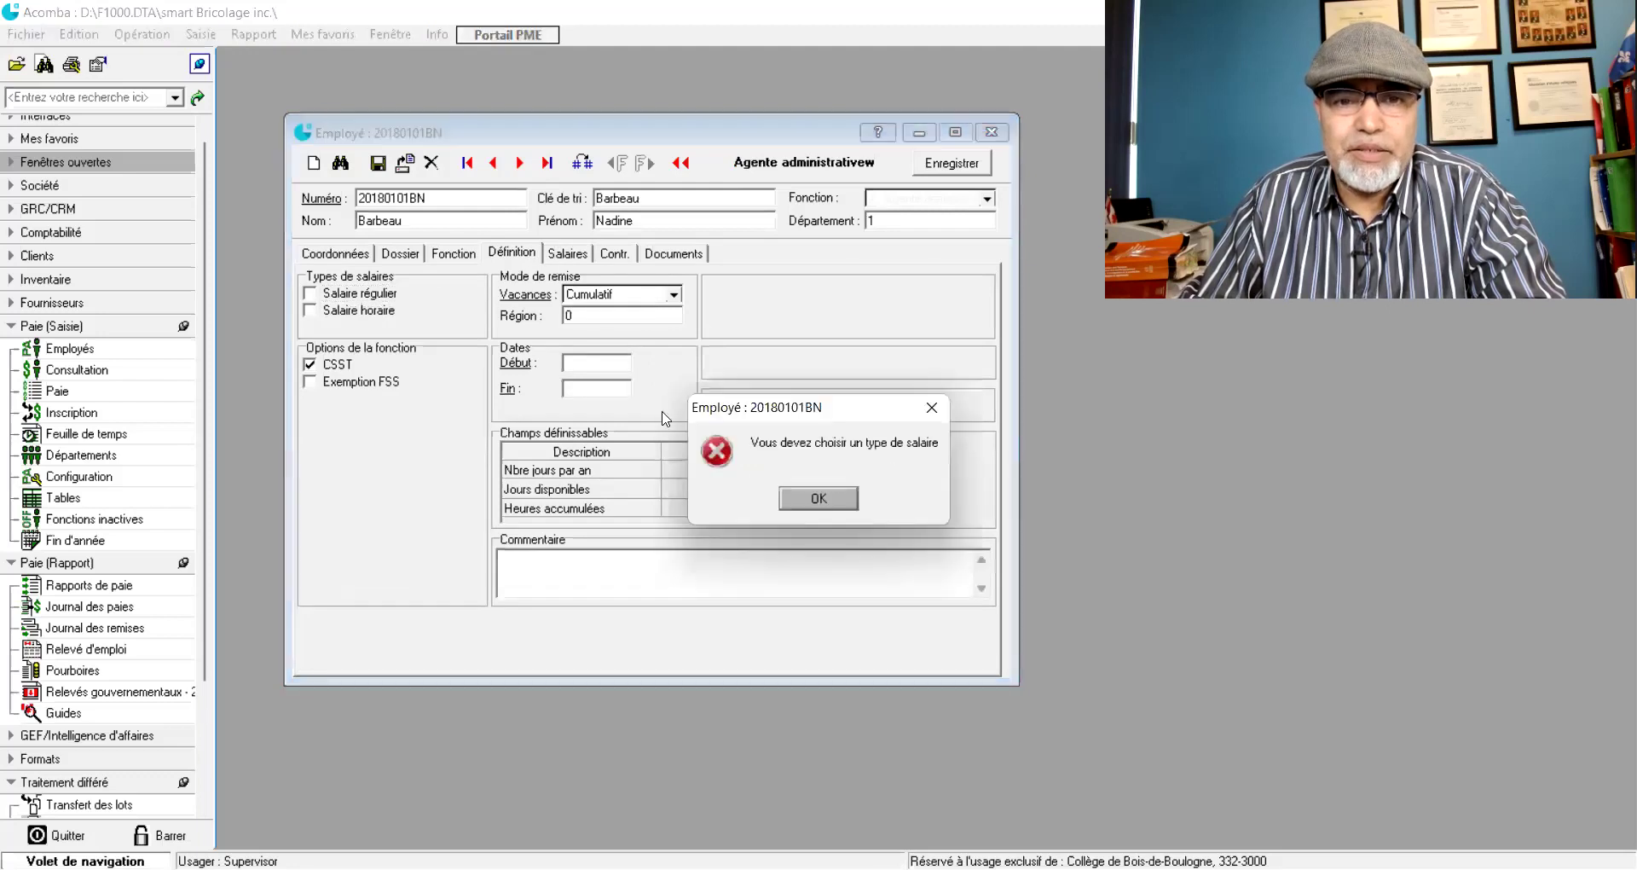
left_click(801, 500)
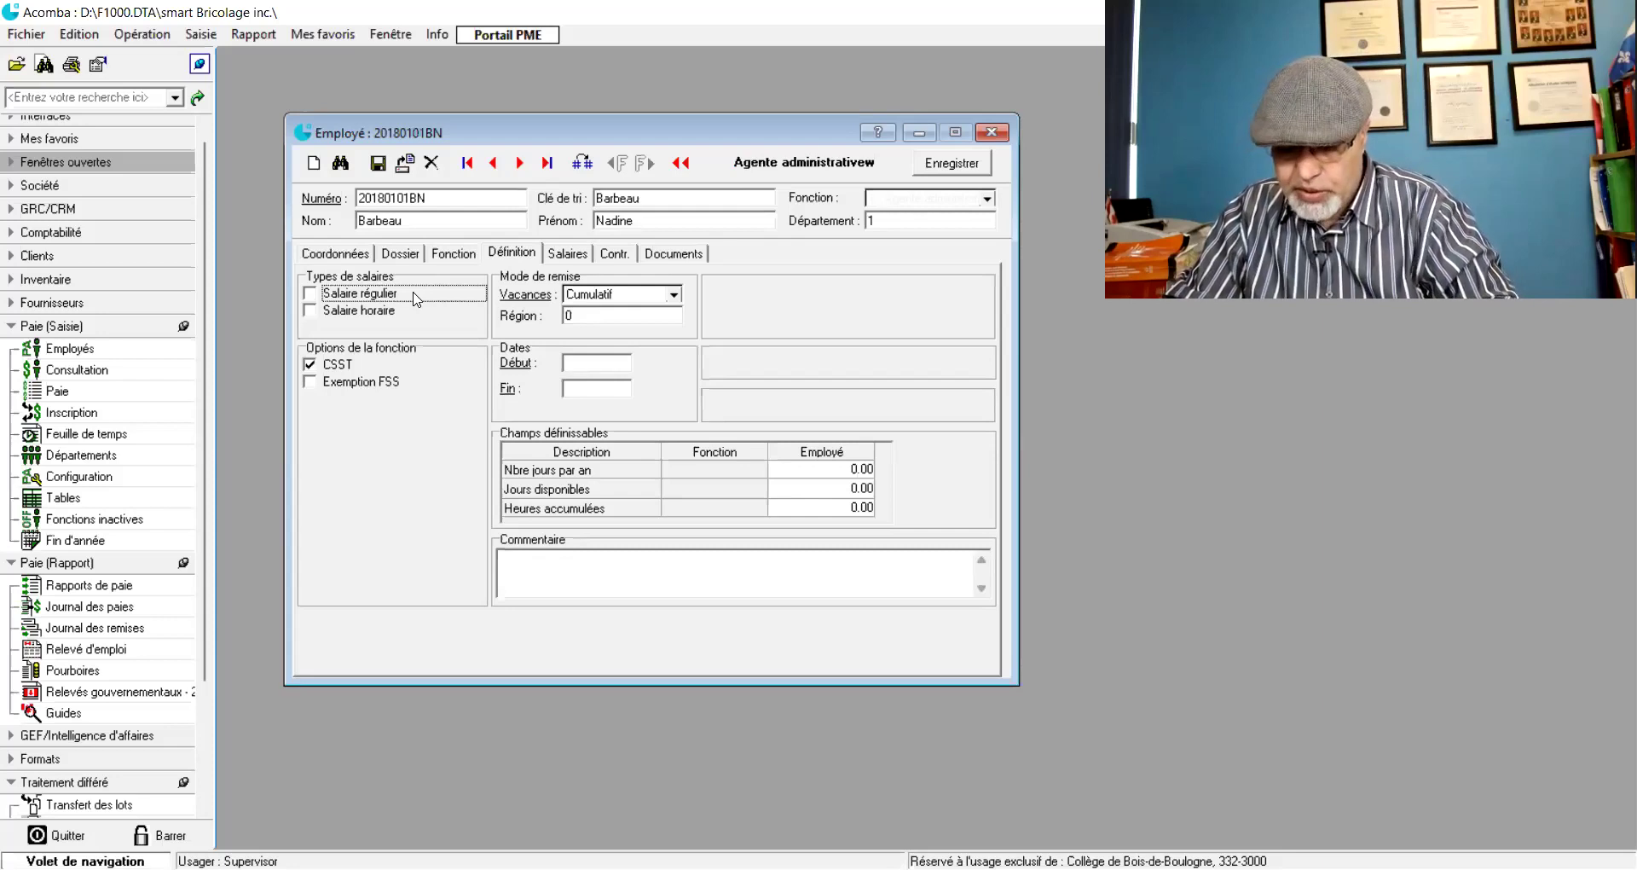
- Tick Salaire régulier and Salaire horaire as the function's salary types
left_click(309, 295)
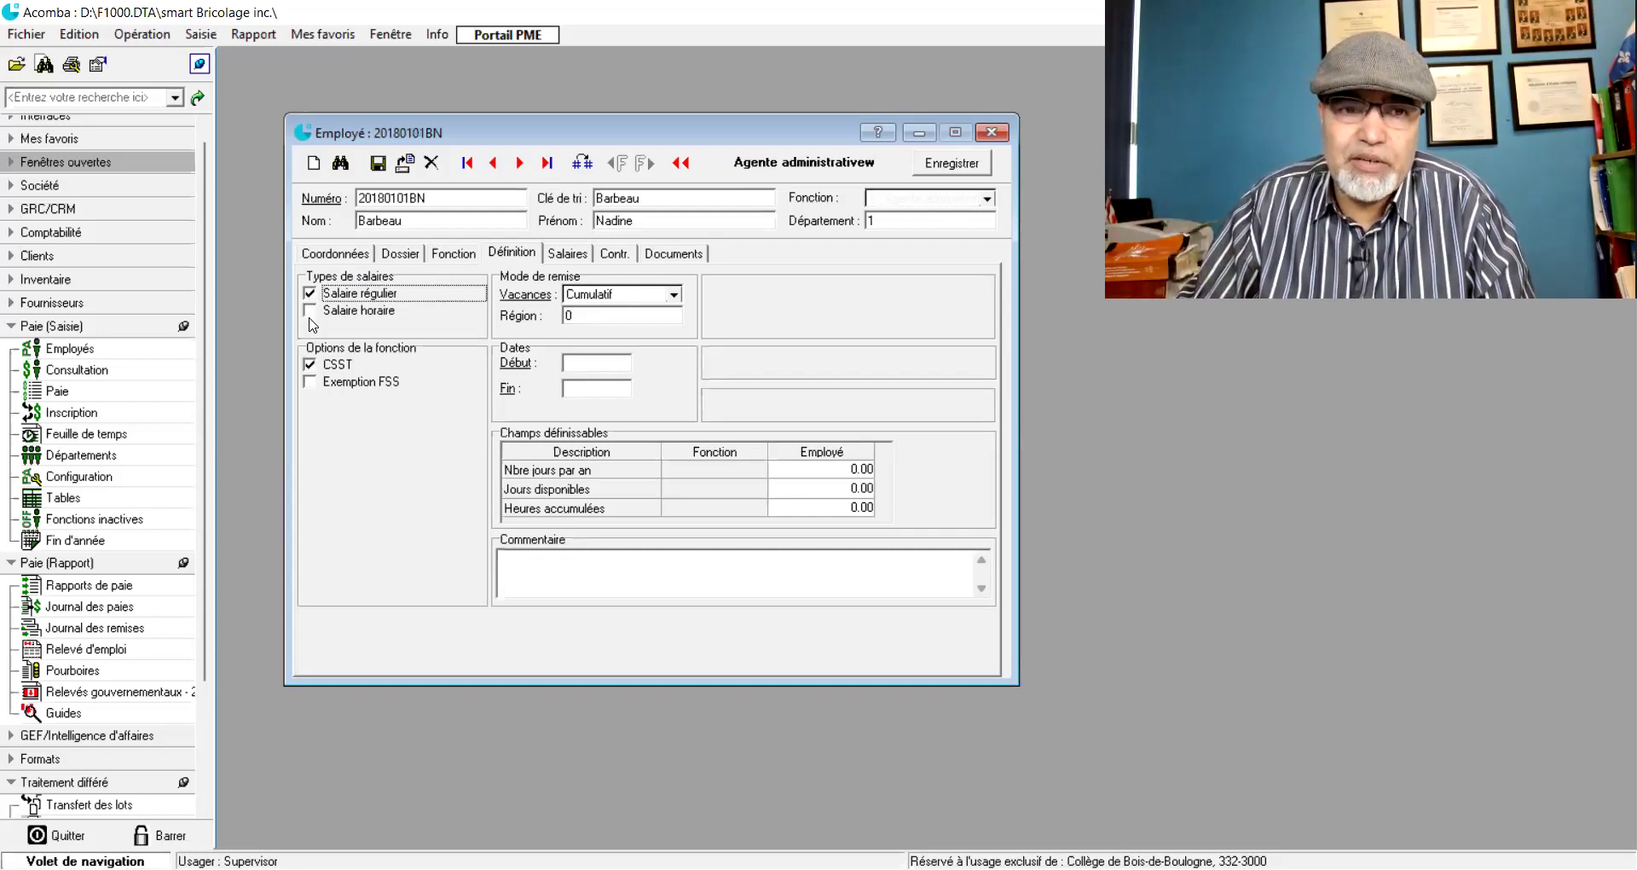
left_click(312, 312)
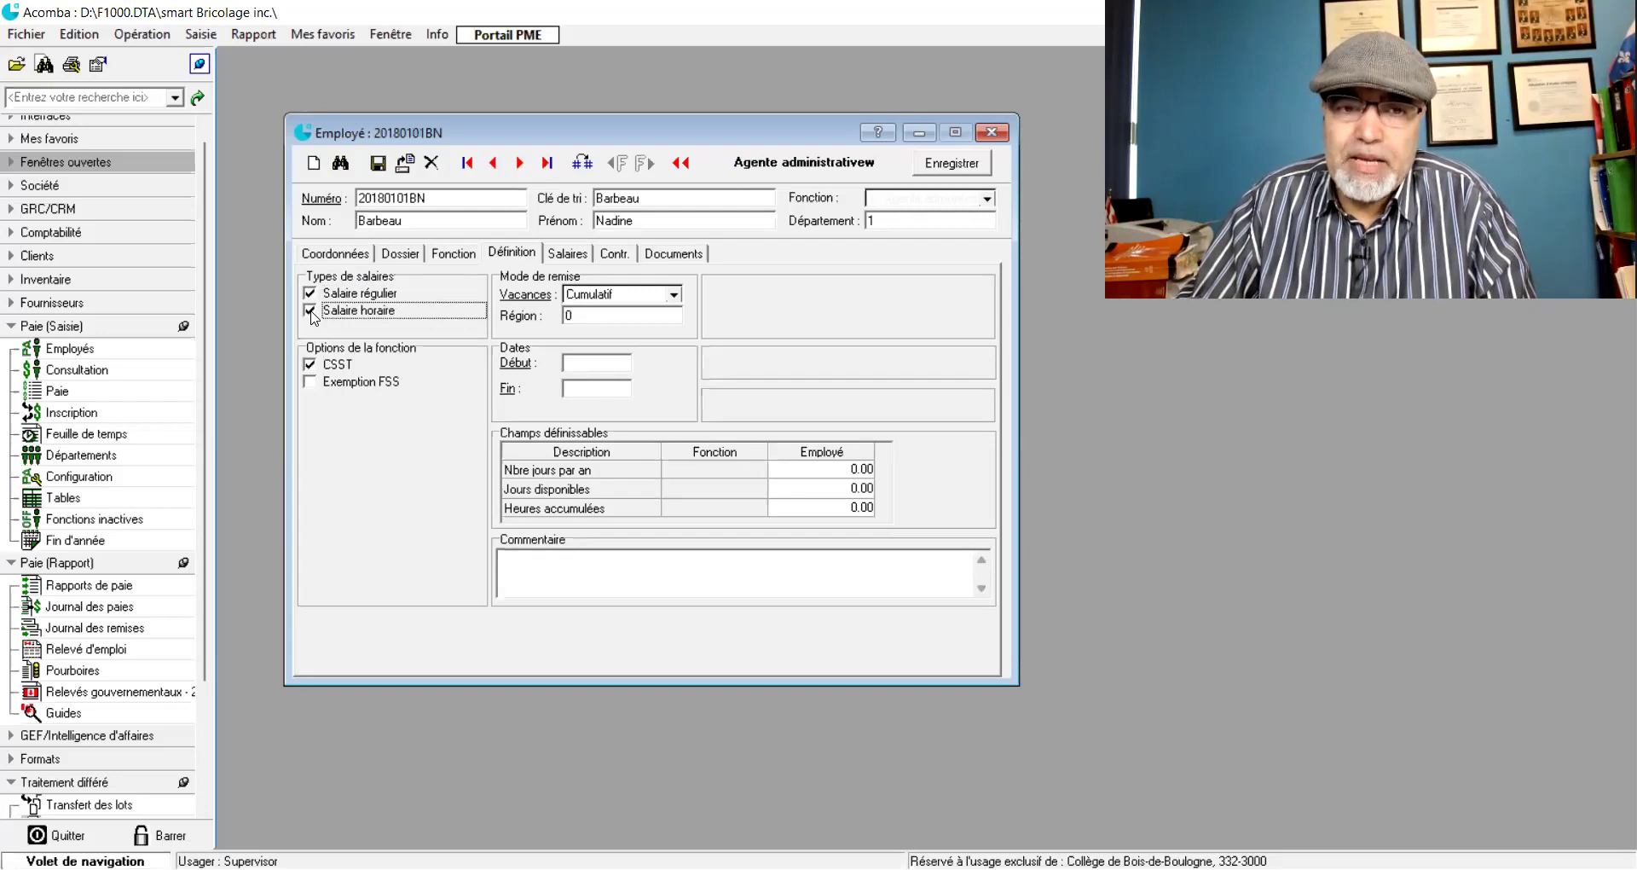
left_click(310, 310)
left_click(310, 310)
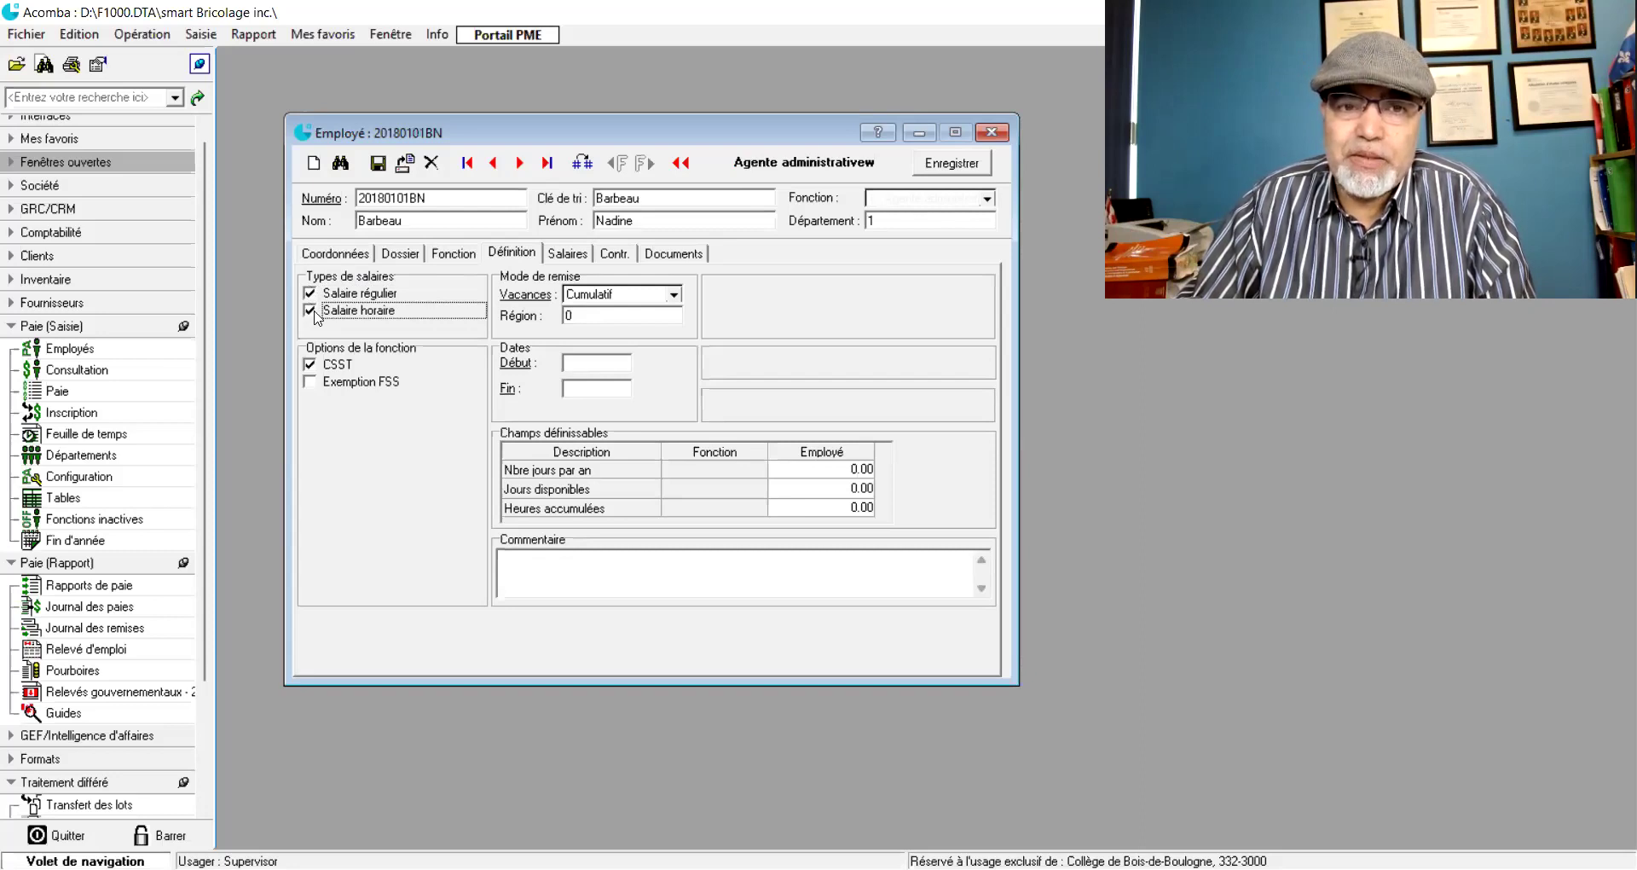
left_click(567, 254)
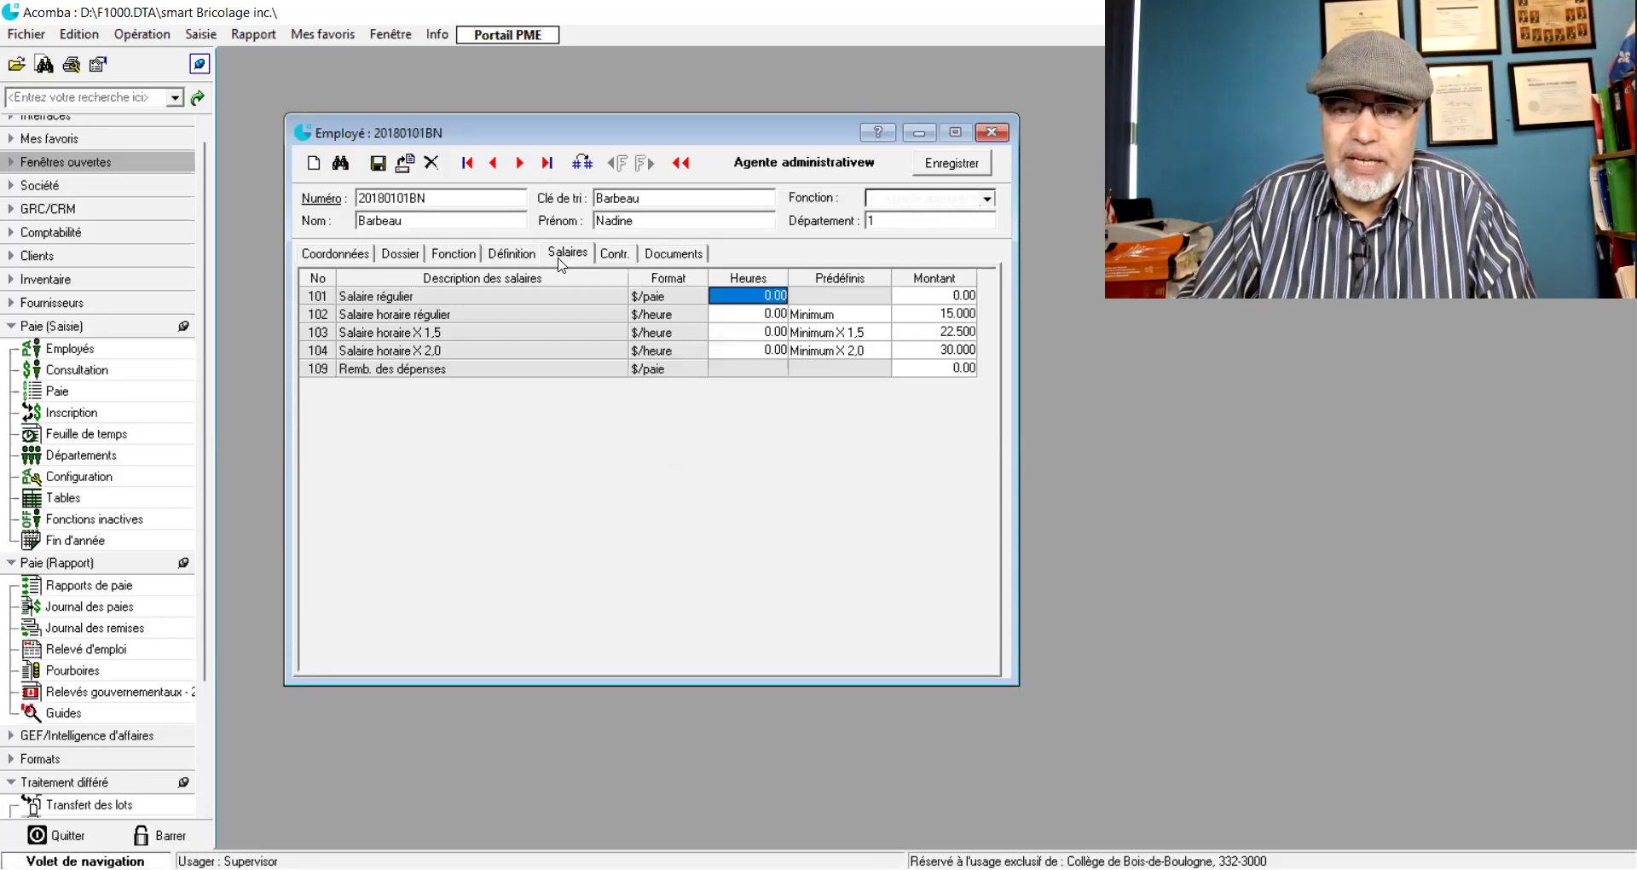
- Review the Définition, Coordonnées, Dossier and Fonction tabs of the employee record
left_click(518, 254)
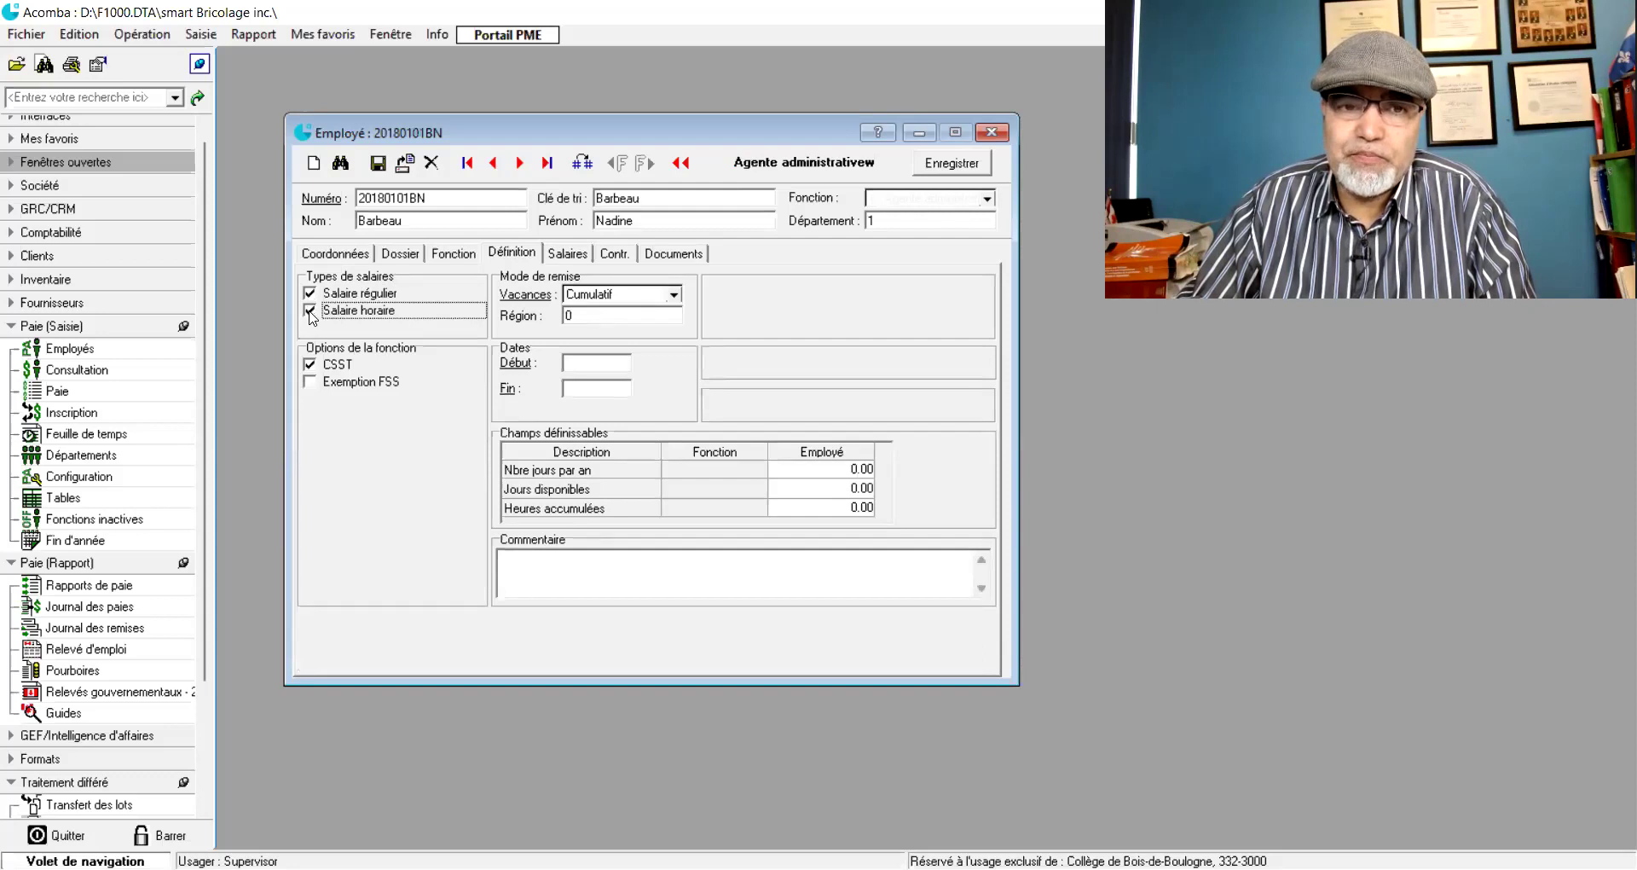
left_click(324, 253)
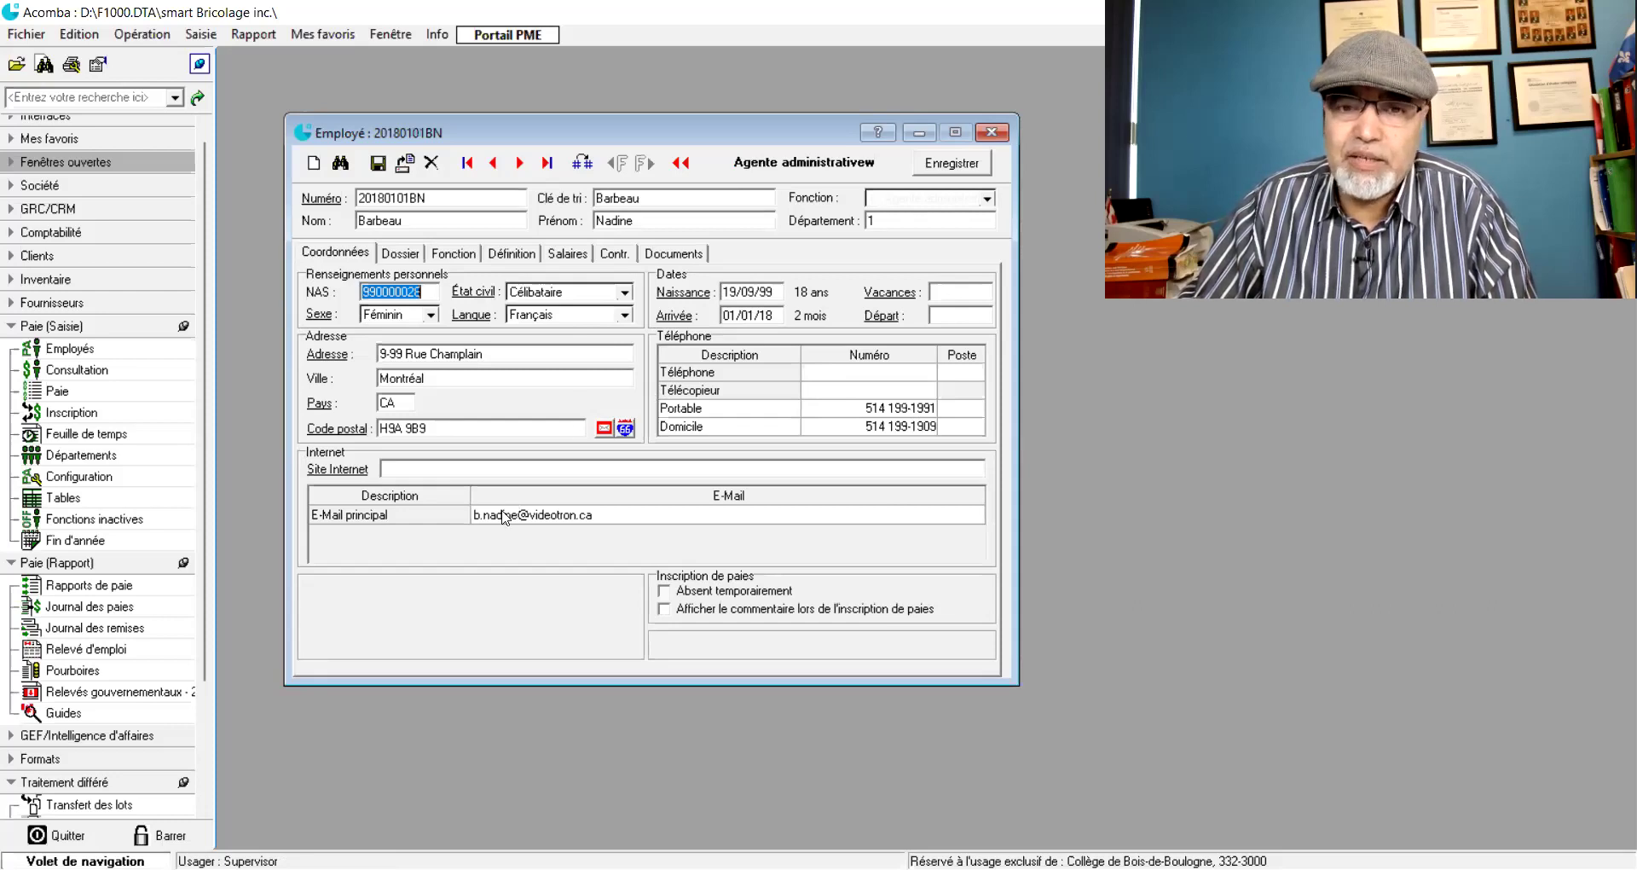
left_click(413, 261)
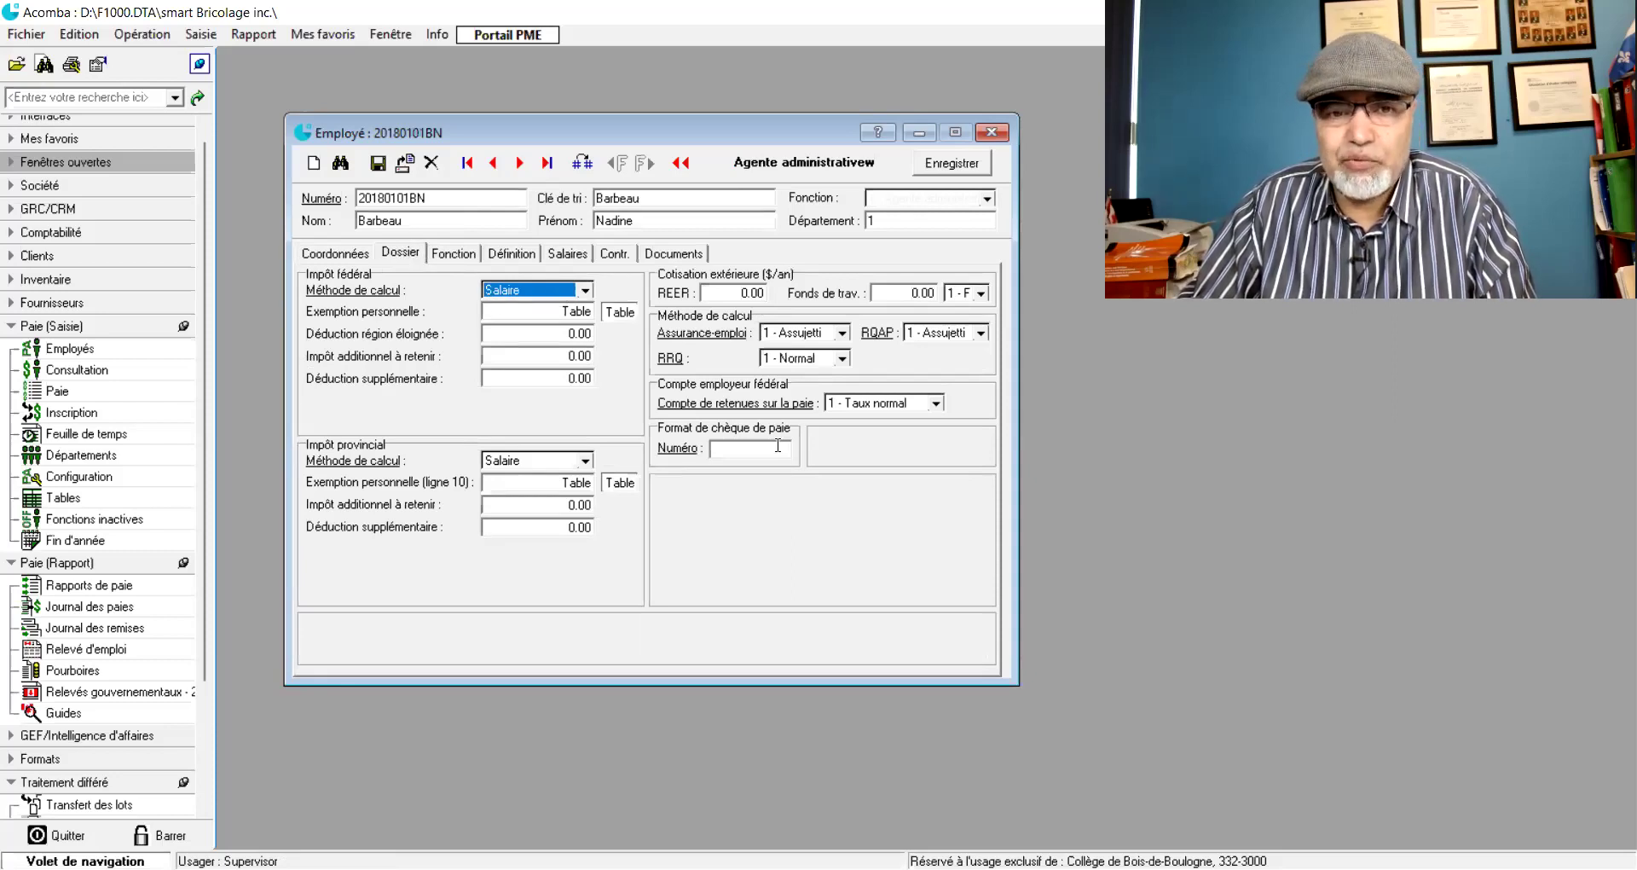
left_click(460, 254)
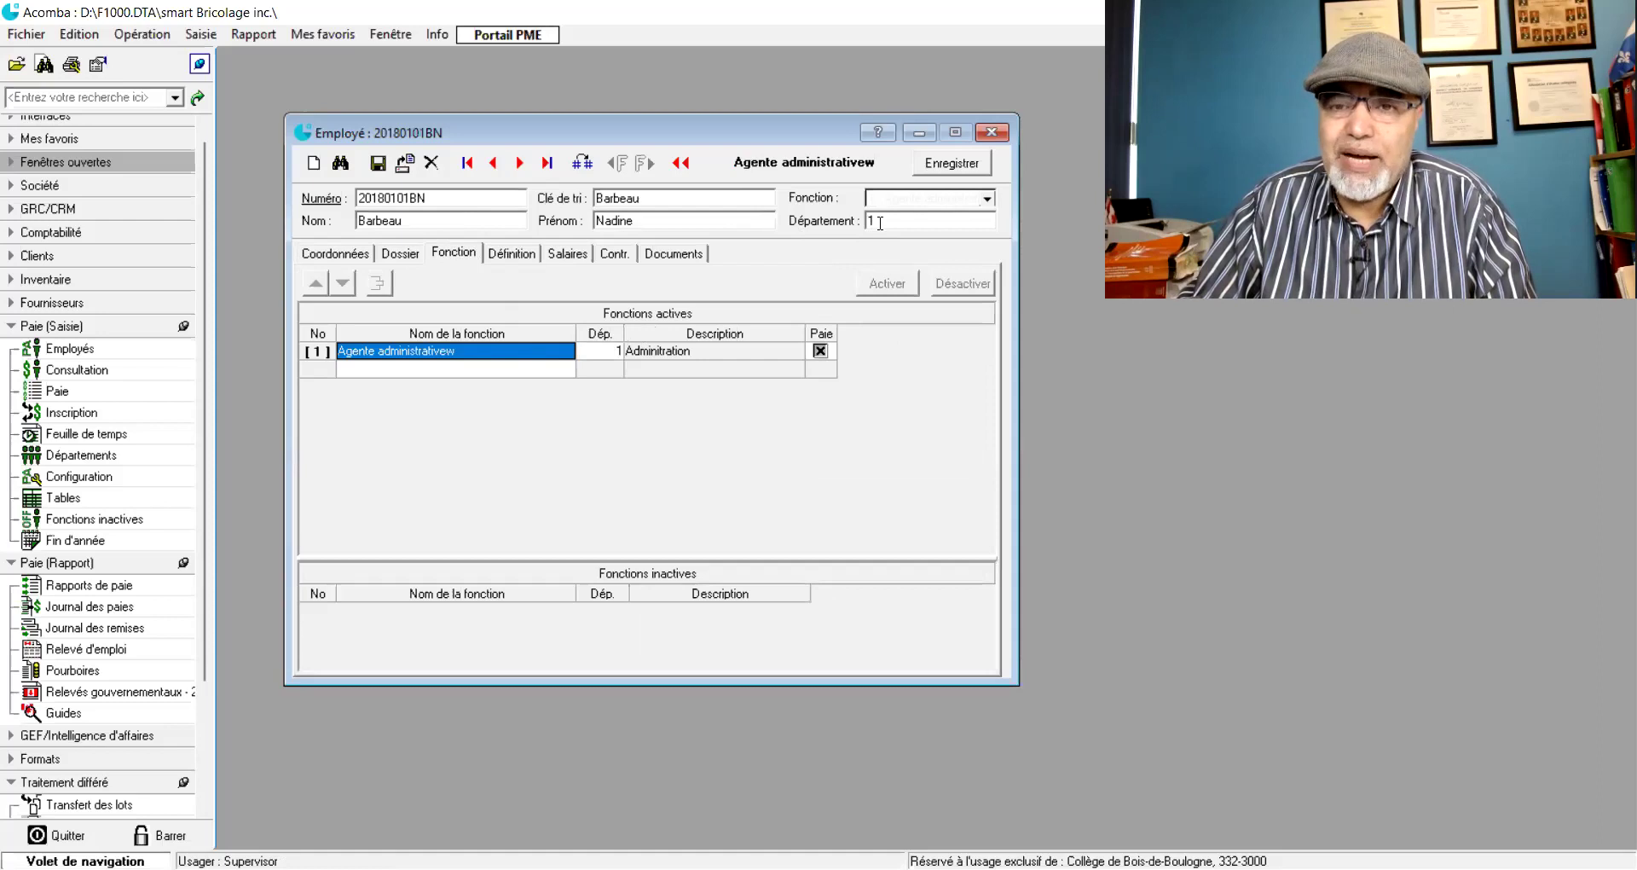
- On Définition, confirm Salaire horaire stays ticked alongside Salaire régulier
left_click(526, 256)
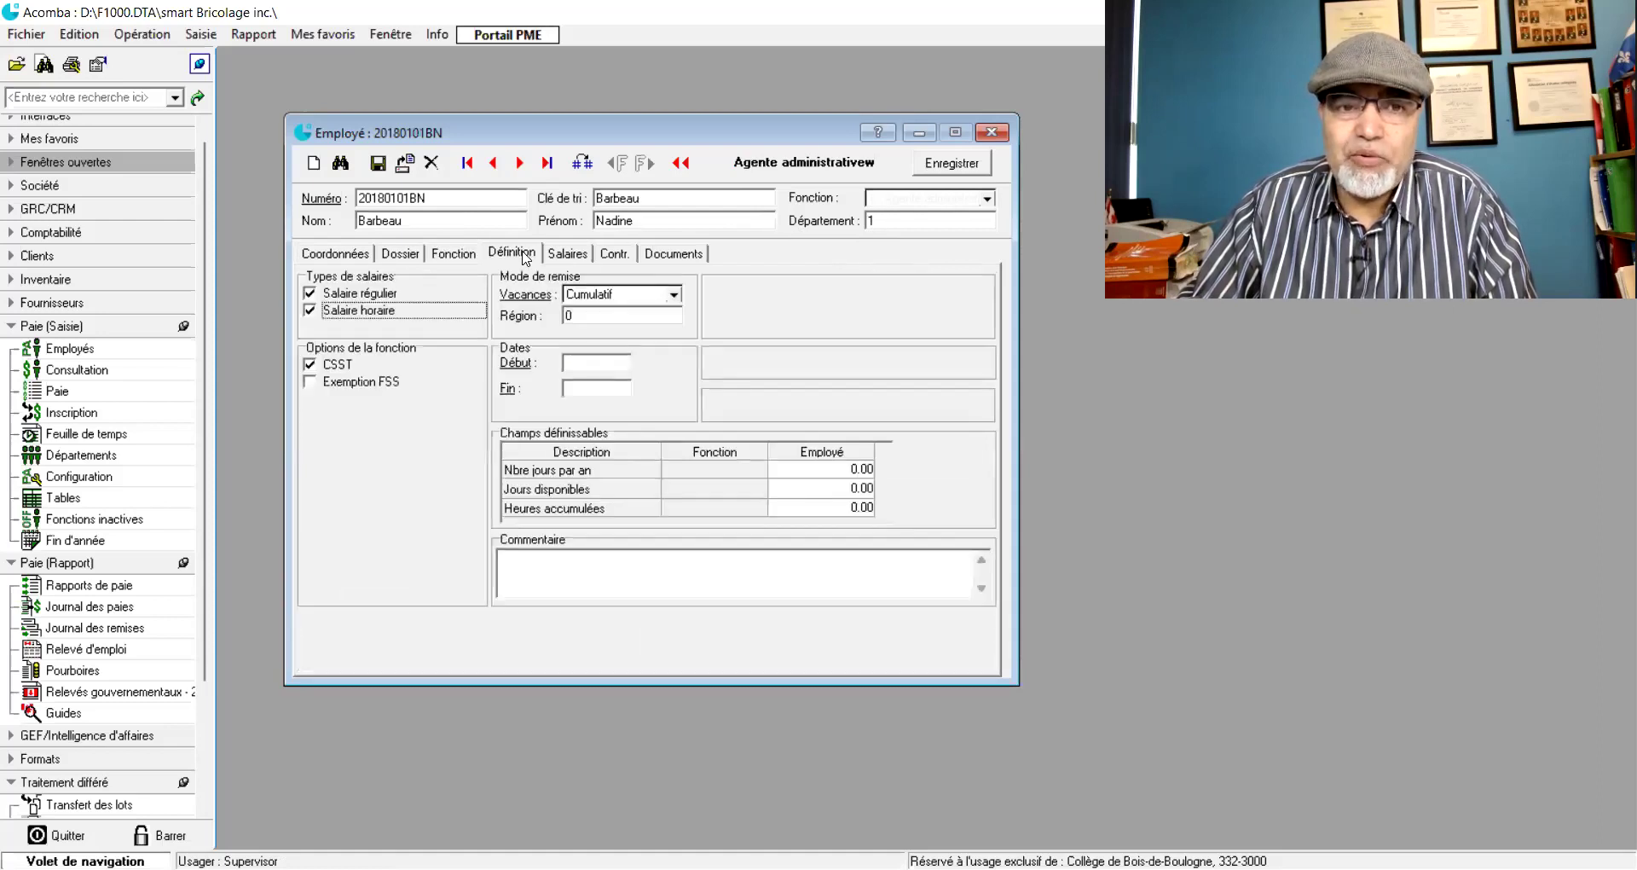
left_click(309, 310)
left_click(310, 311)
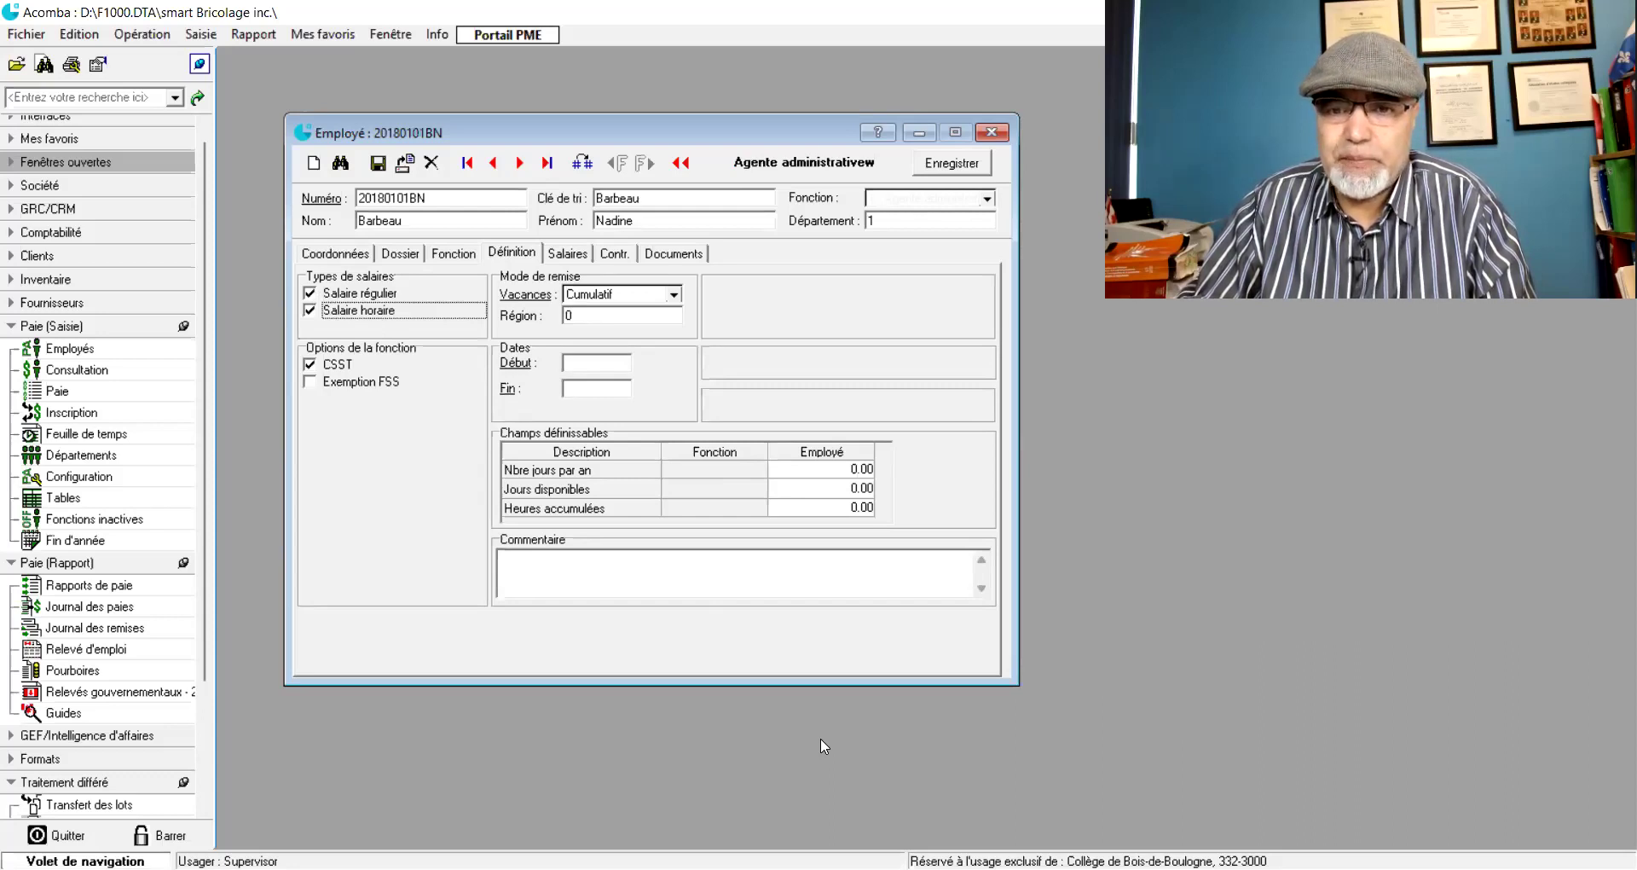
key("ctrl+shift+Tab")
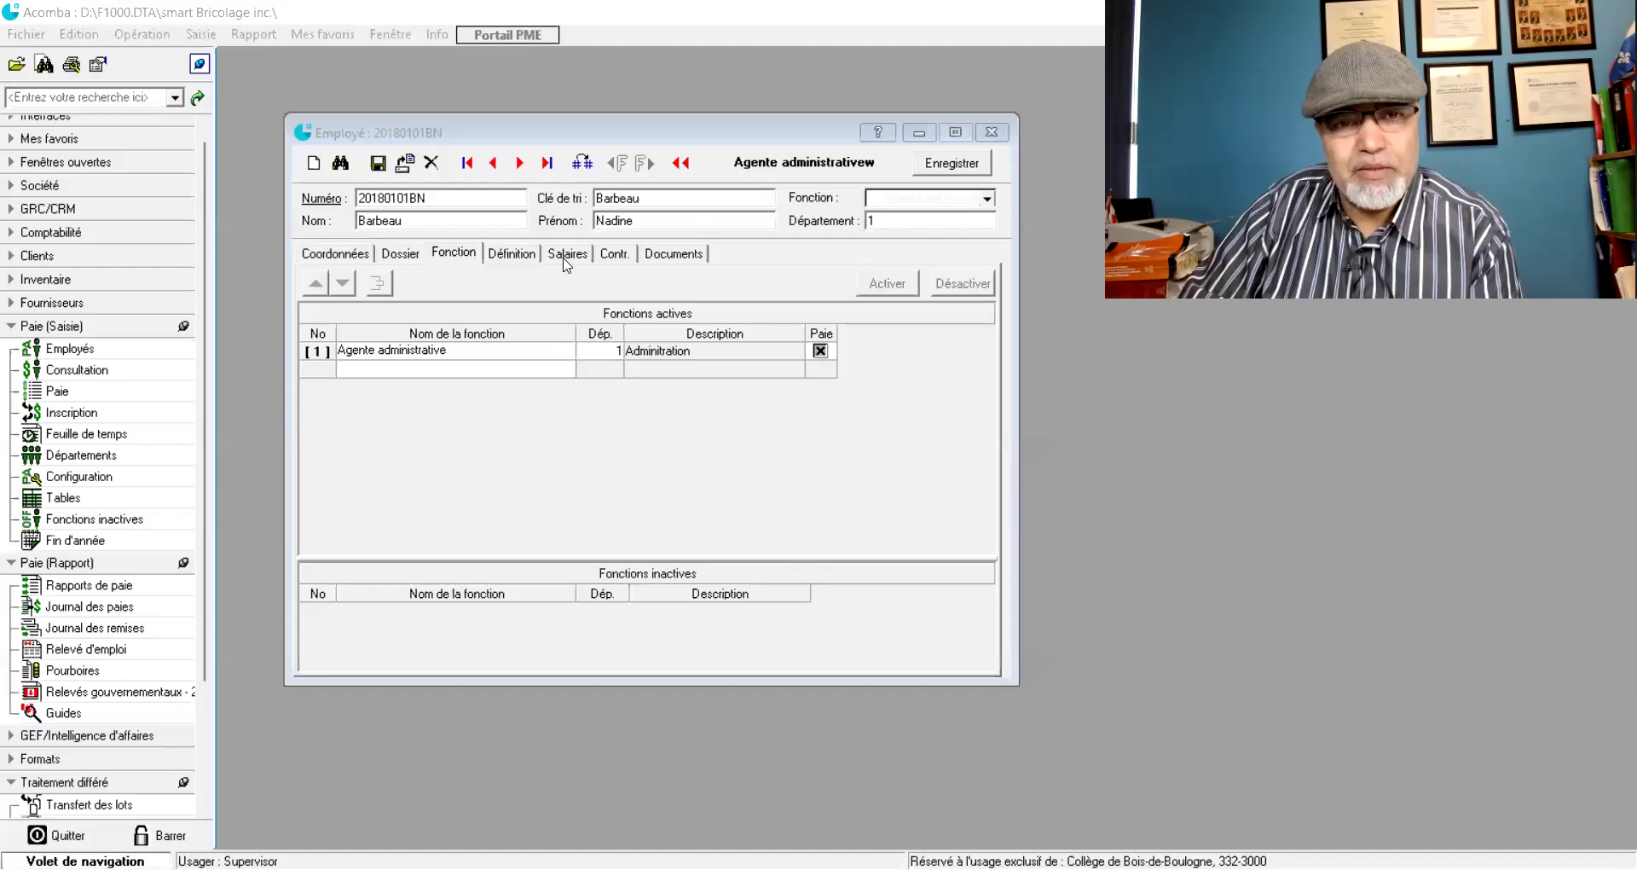
- Show the salary table with Salaire régulier and hourly rates 15.000, 22.500 and 30.000
left_click(525, 258)
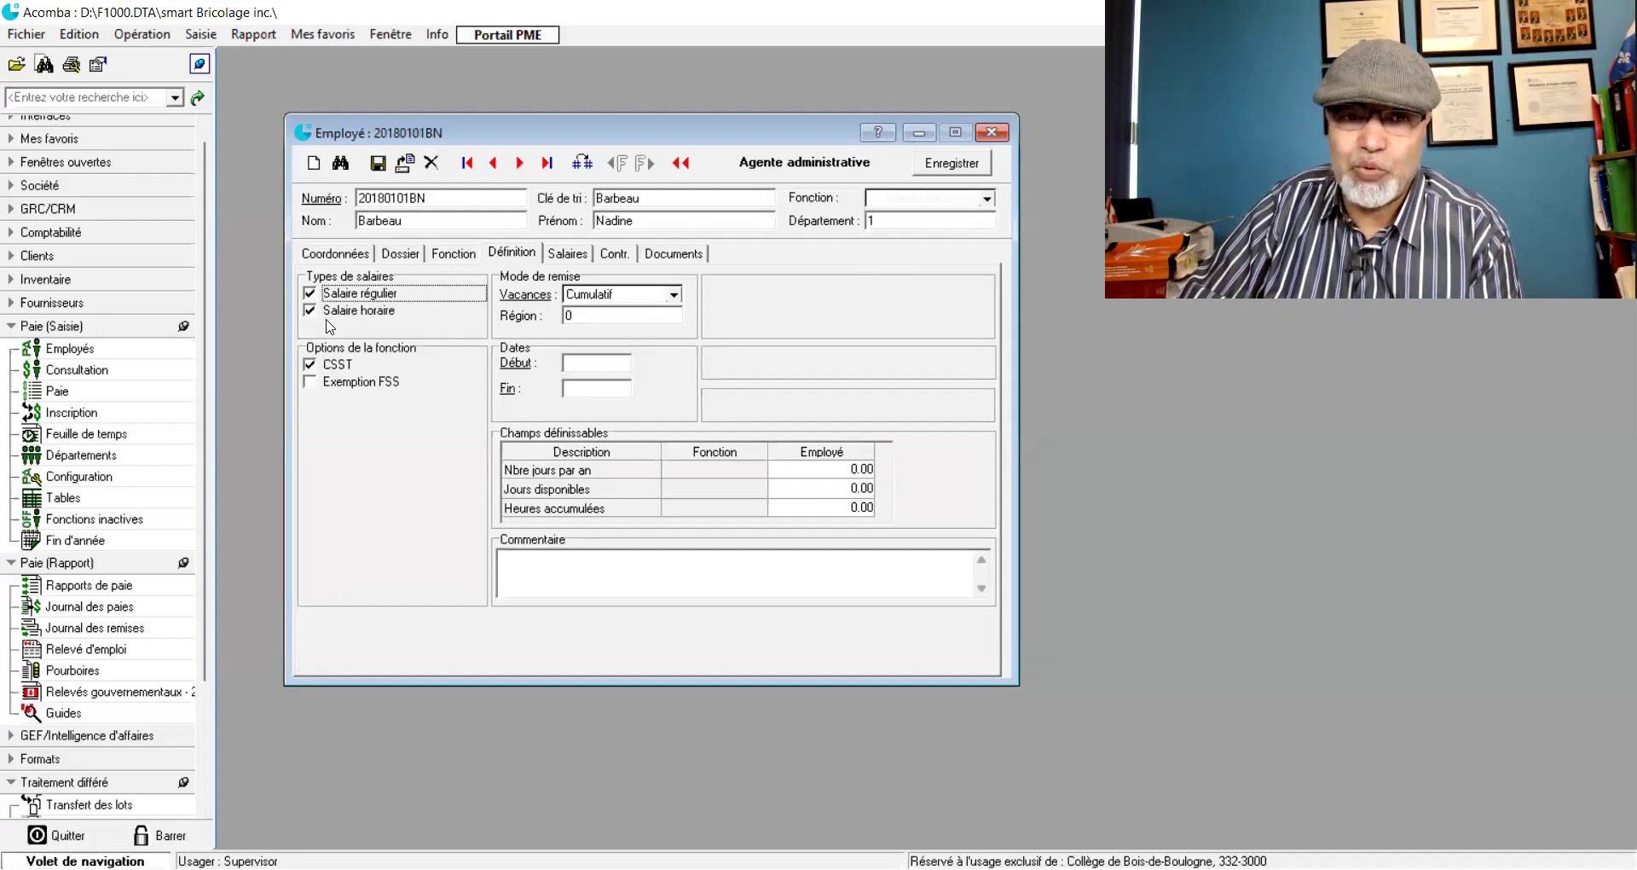
left_click(565, 254)
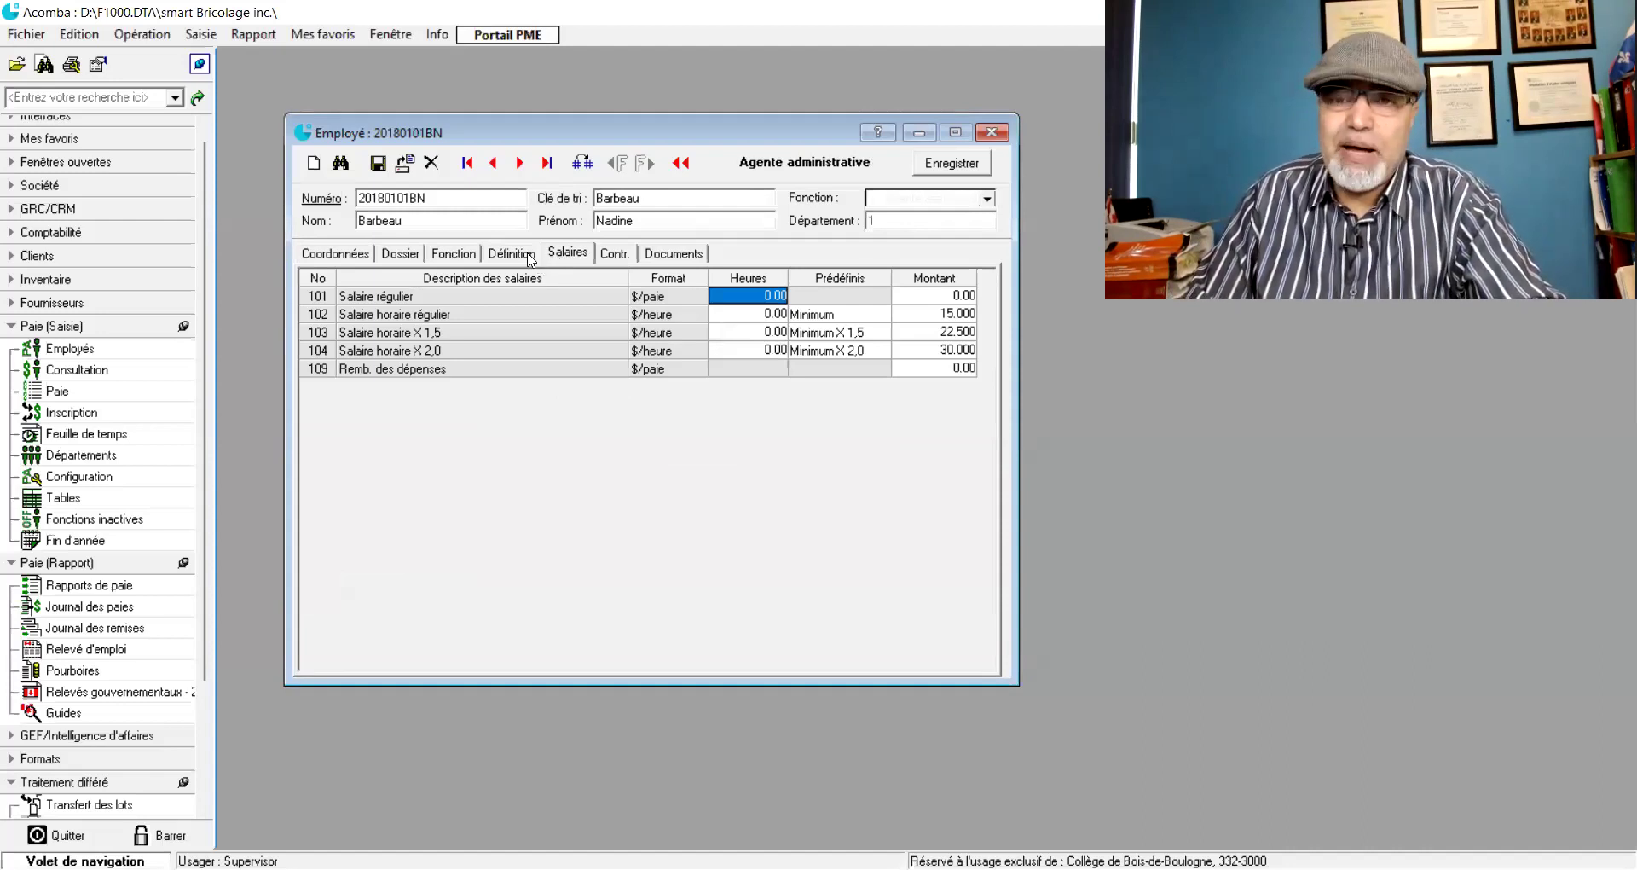
- Enter 1 000.00 as the regular salary amount in row 101
key("ctrl+Tab")
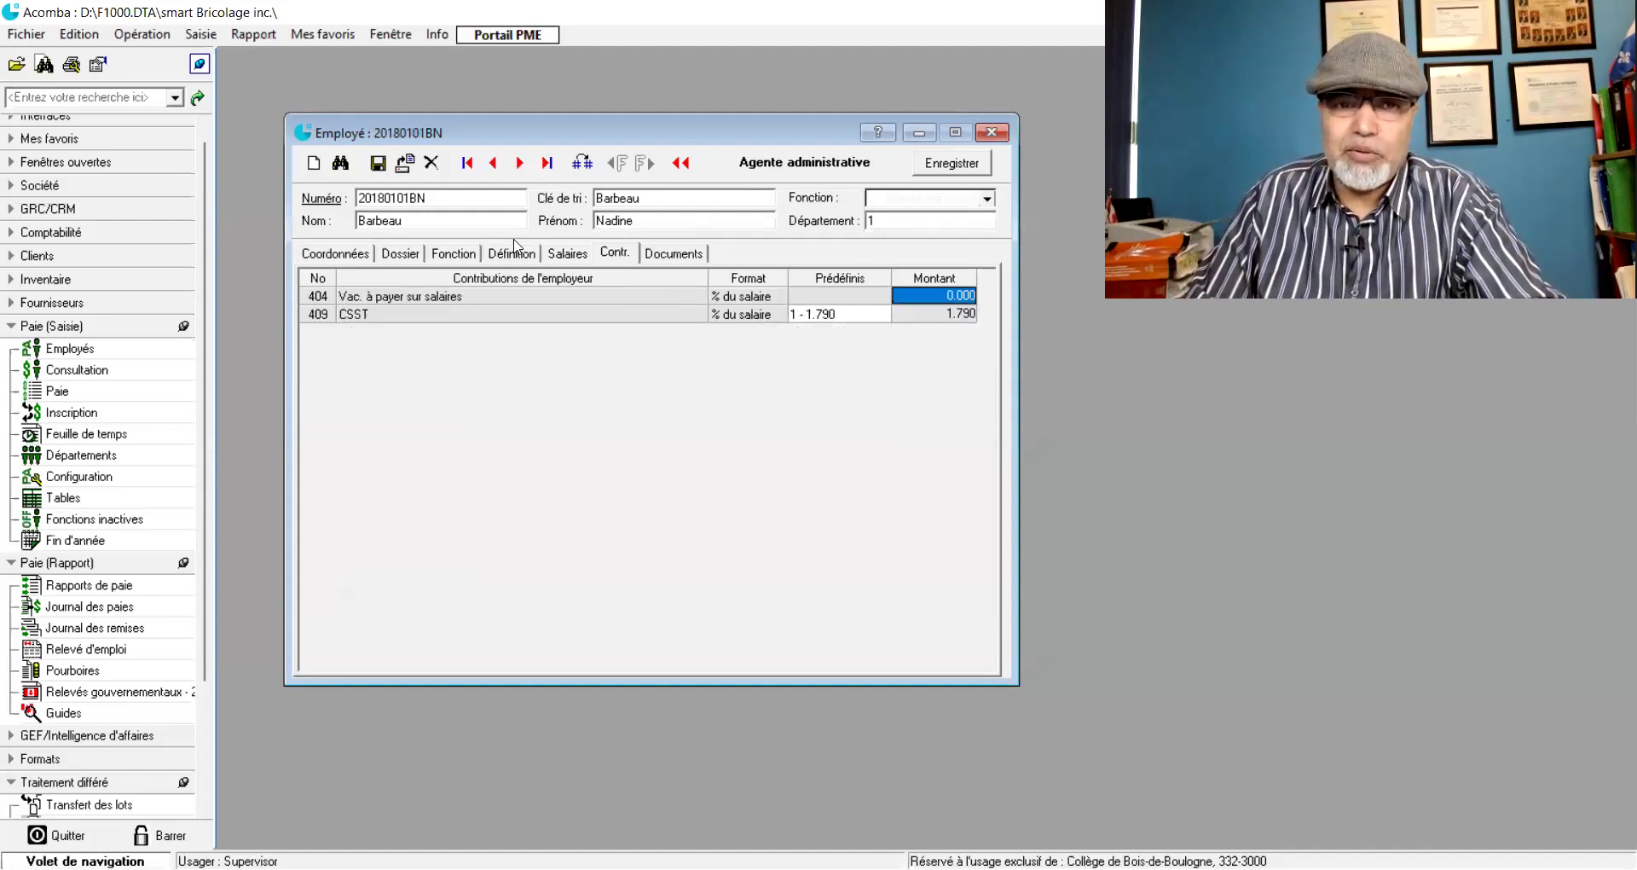
left_click(550, 254)
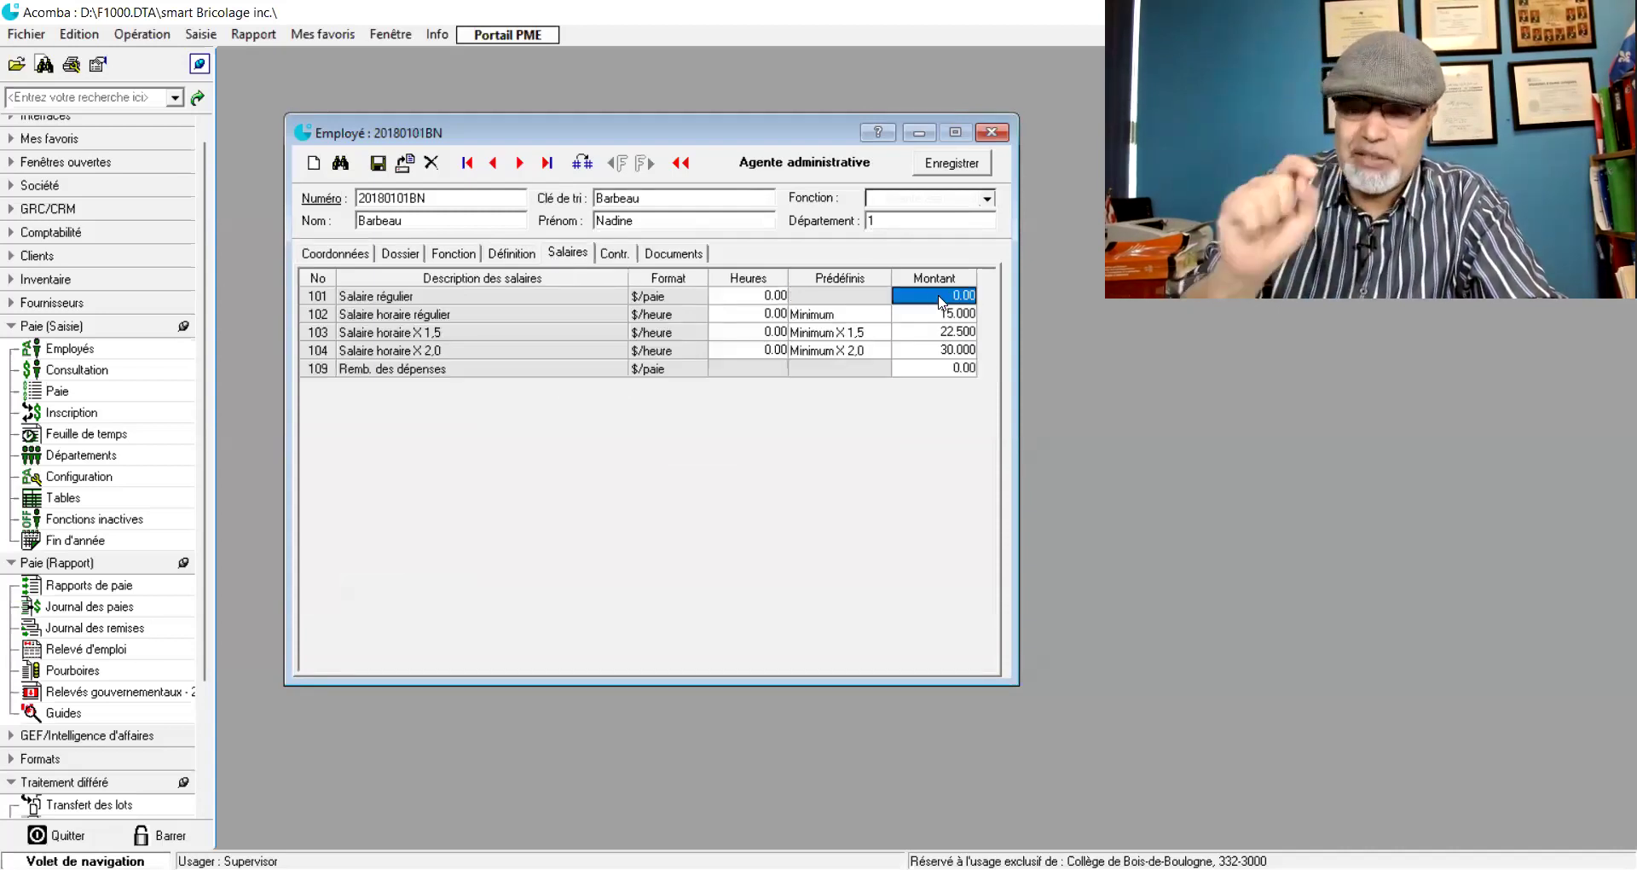
type("1000")
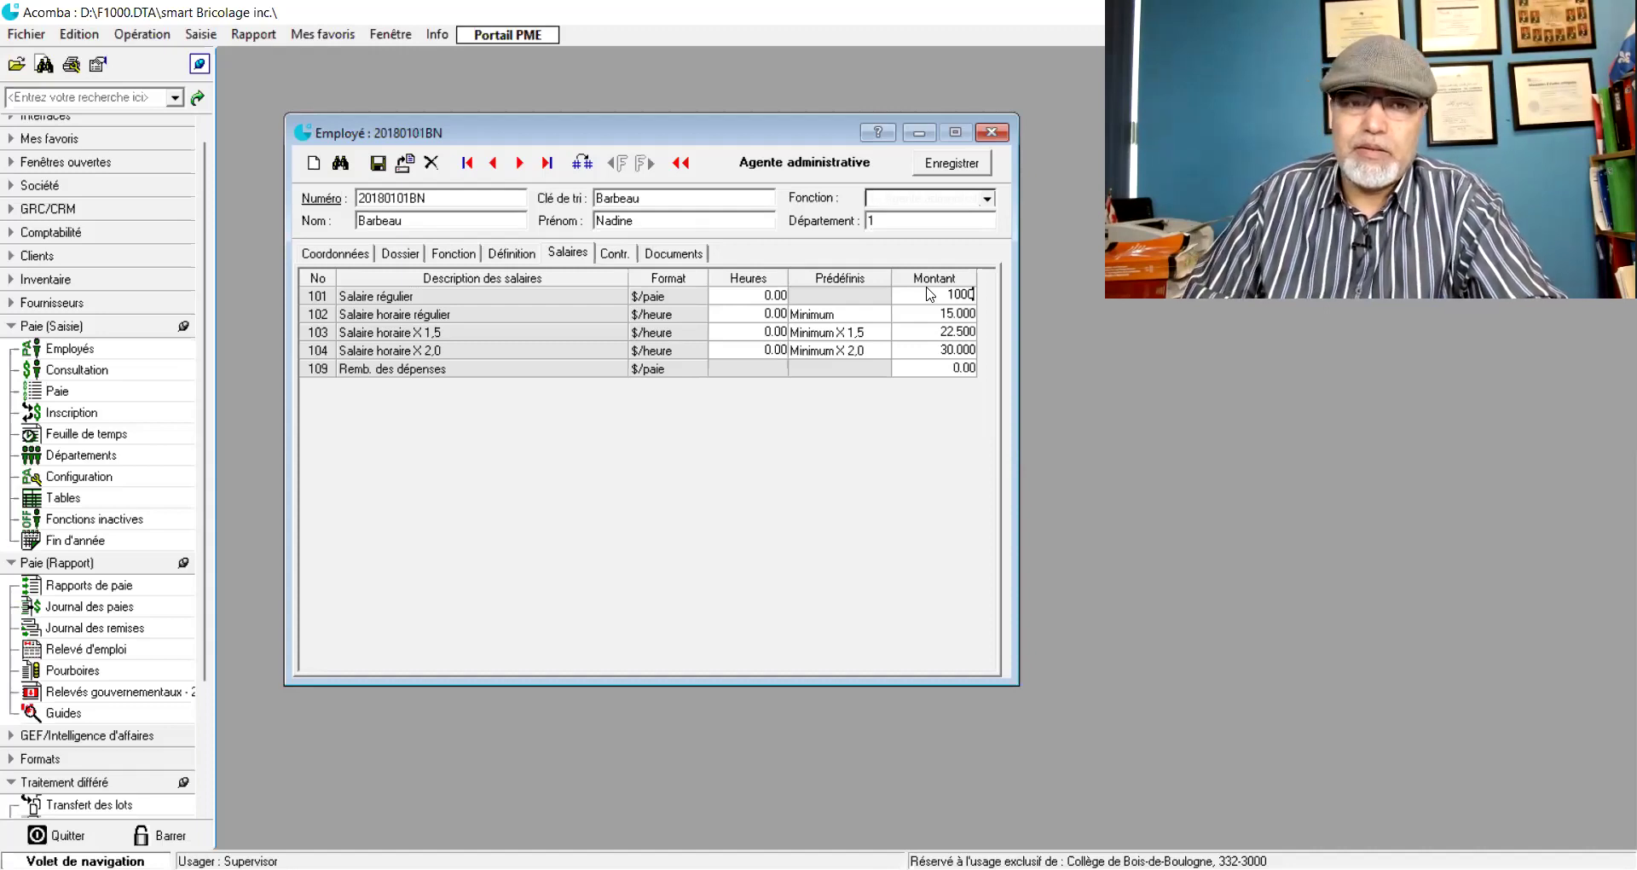
left_click(757, 315)
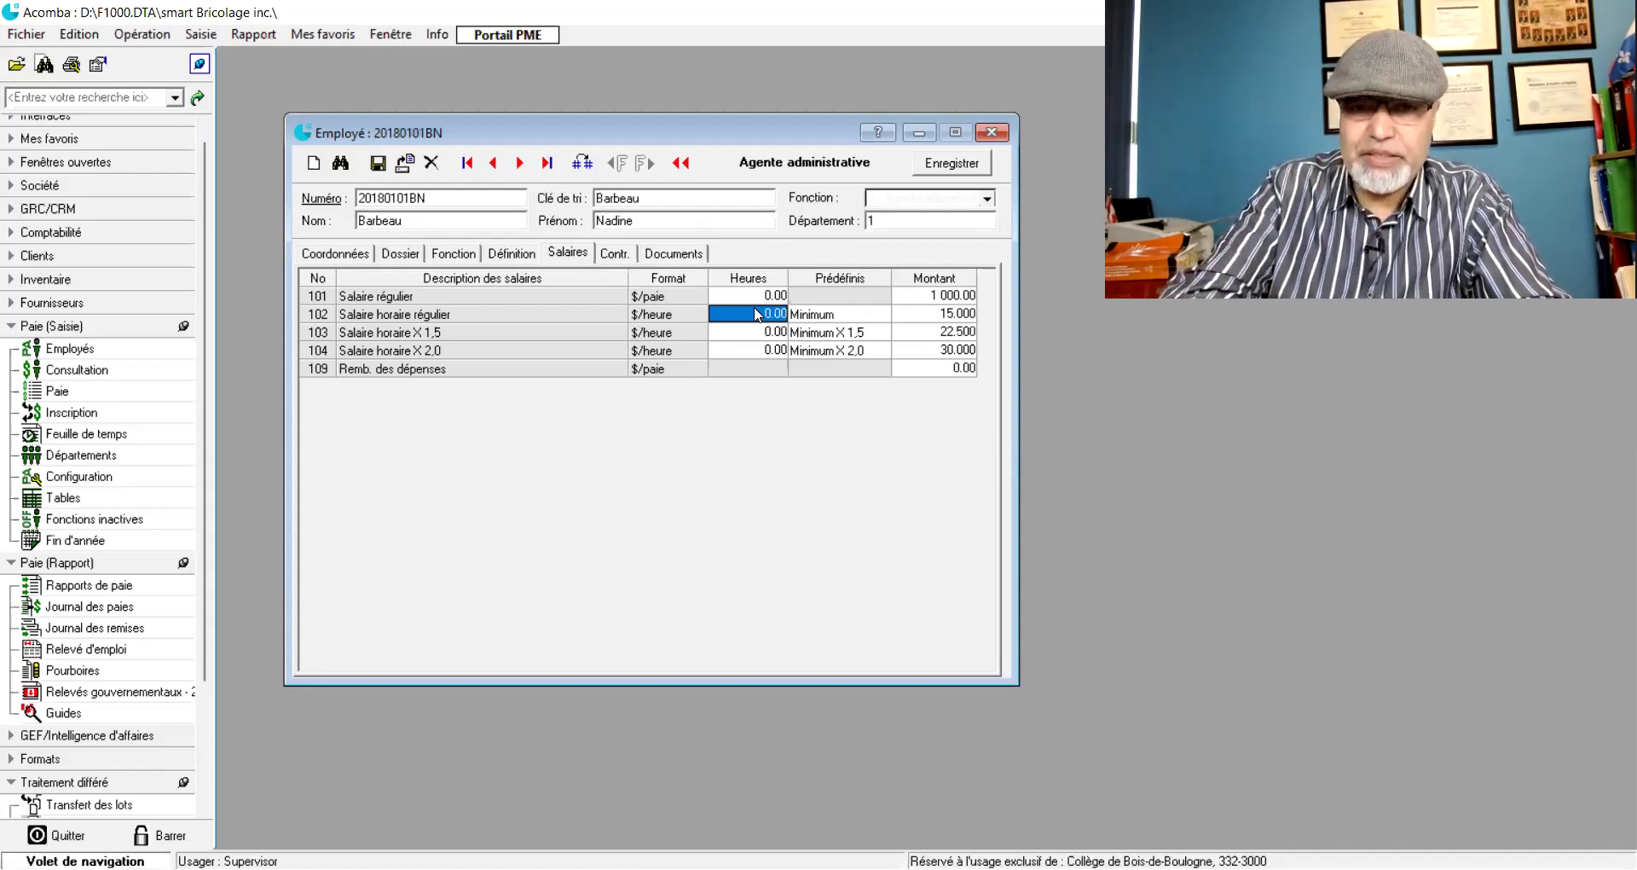
- Set 70 regular hours and raise the regular hourly rate to 18 in row 102
type("70")
key("ctrl+Tab")
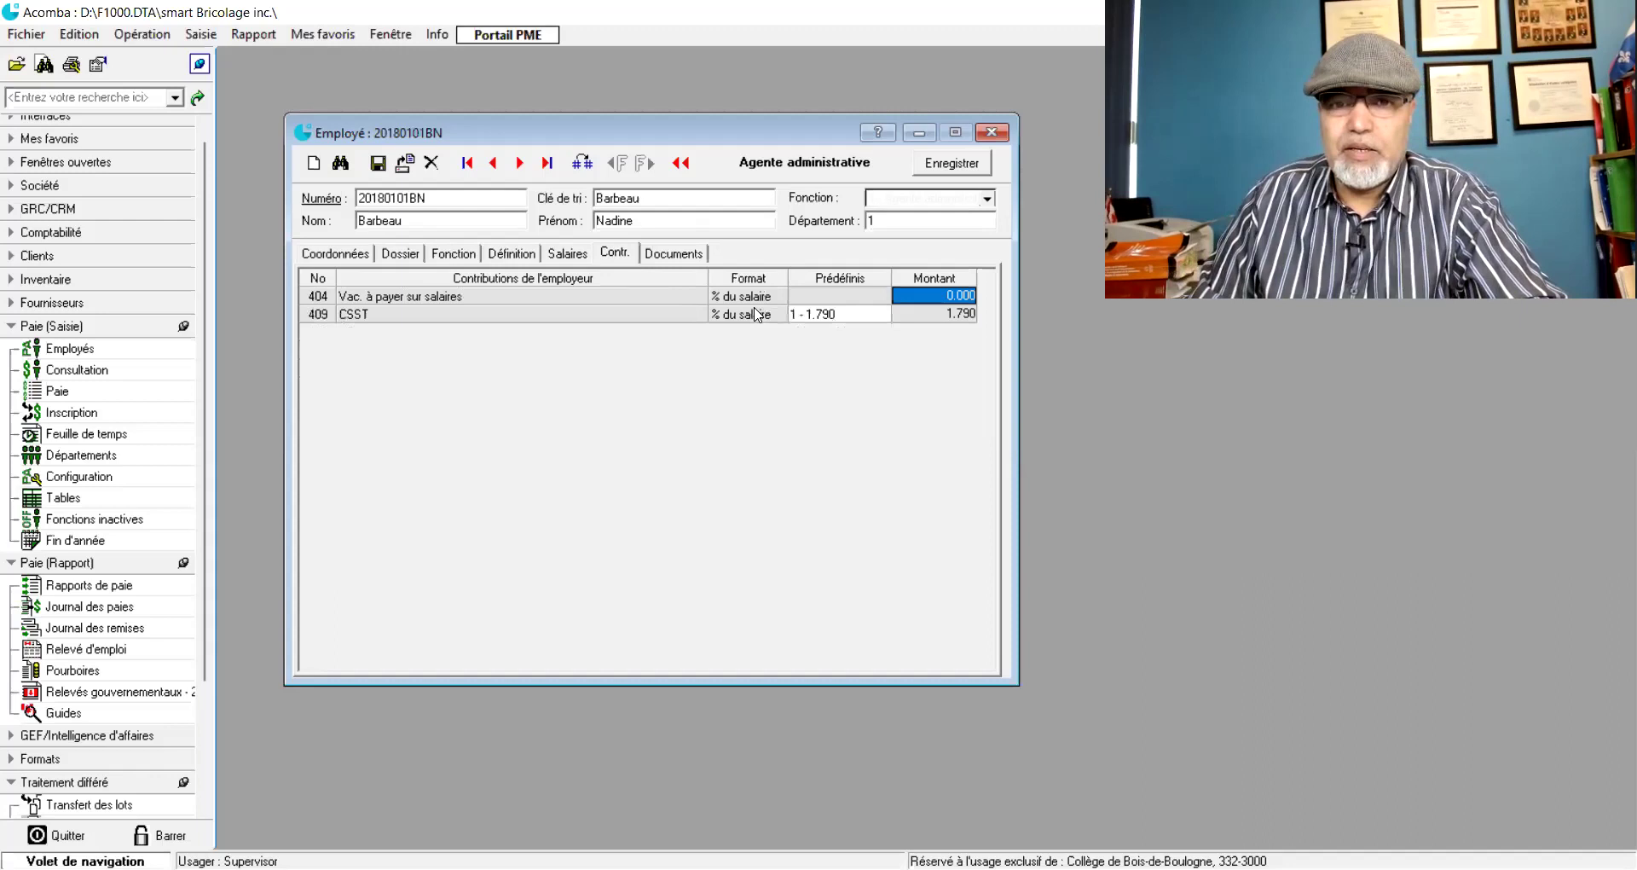
left_click(563, 256)
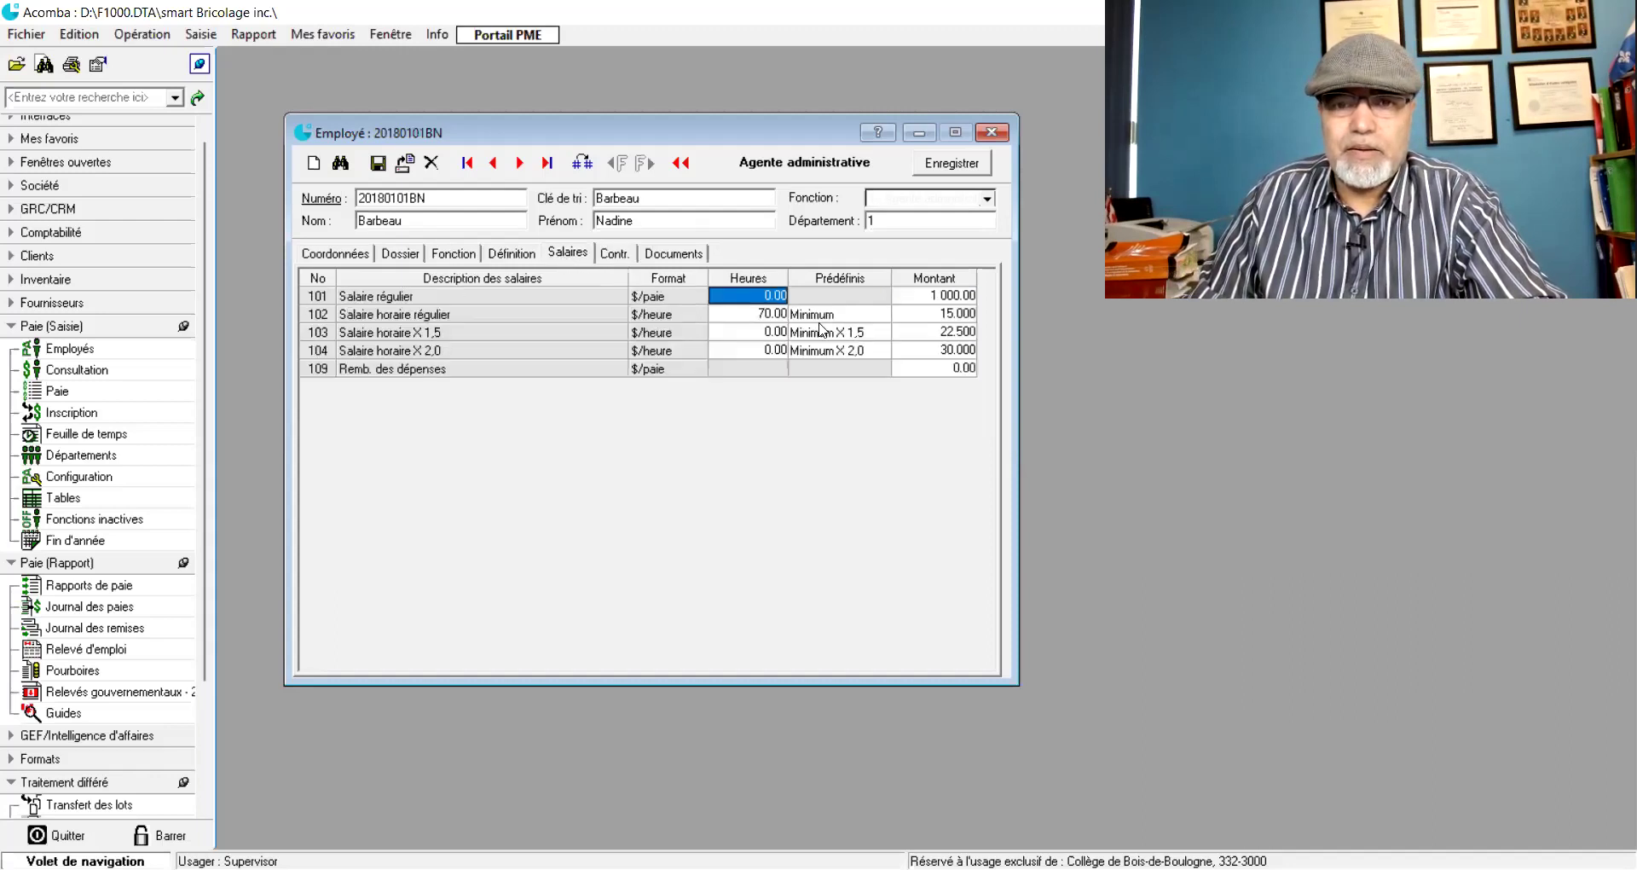
left_click(932, 317)
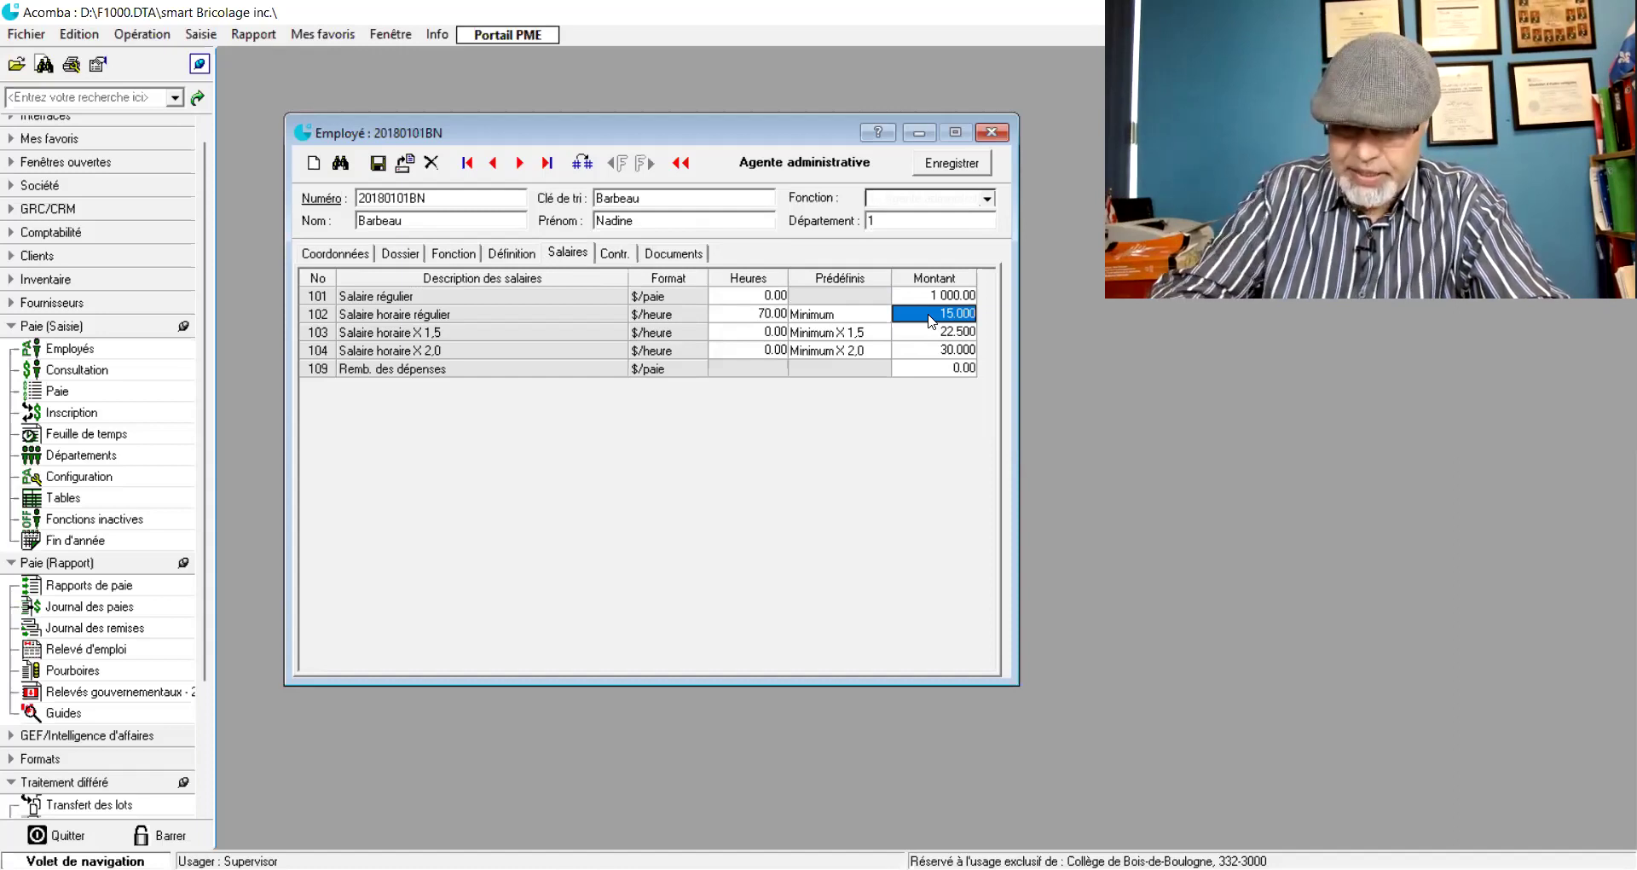
type("18")
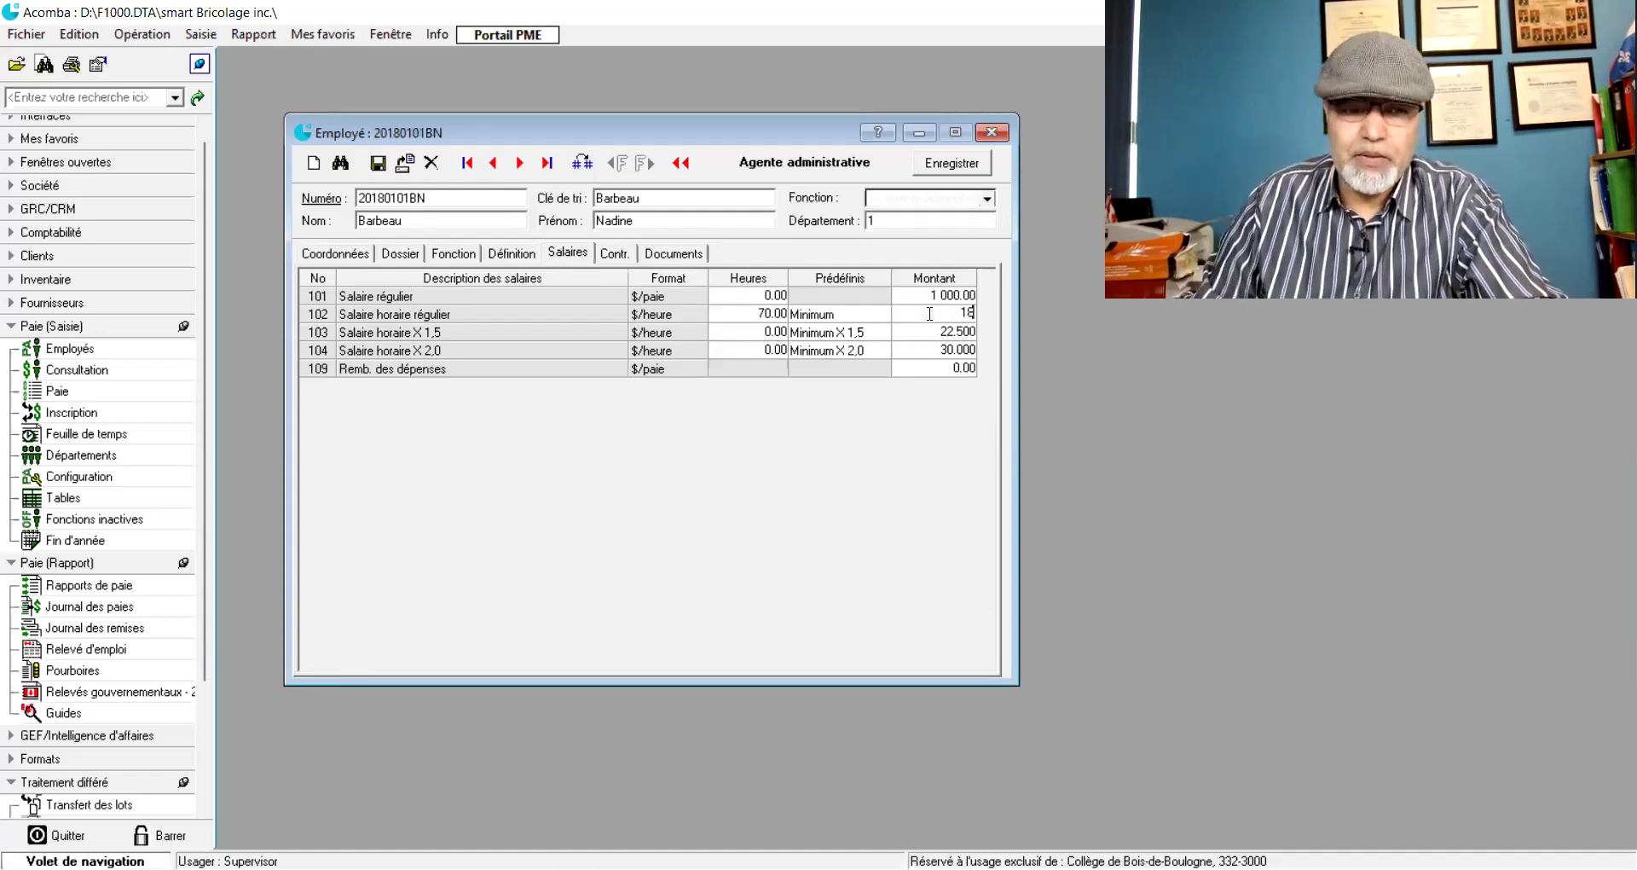
key("Tab")
- Fill in time-and-a-half hours in row 103 and 4 double-time hours in row 104, then view contributions
left_click(564, 254)
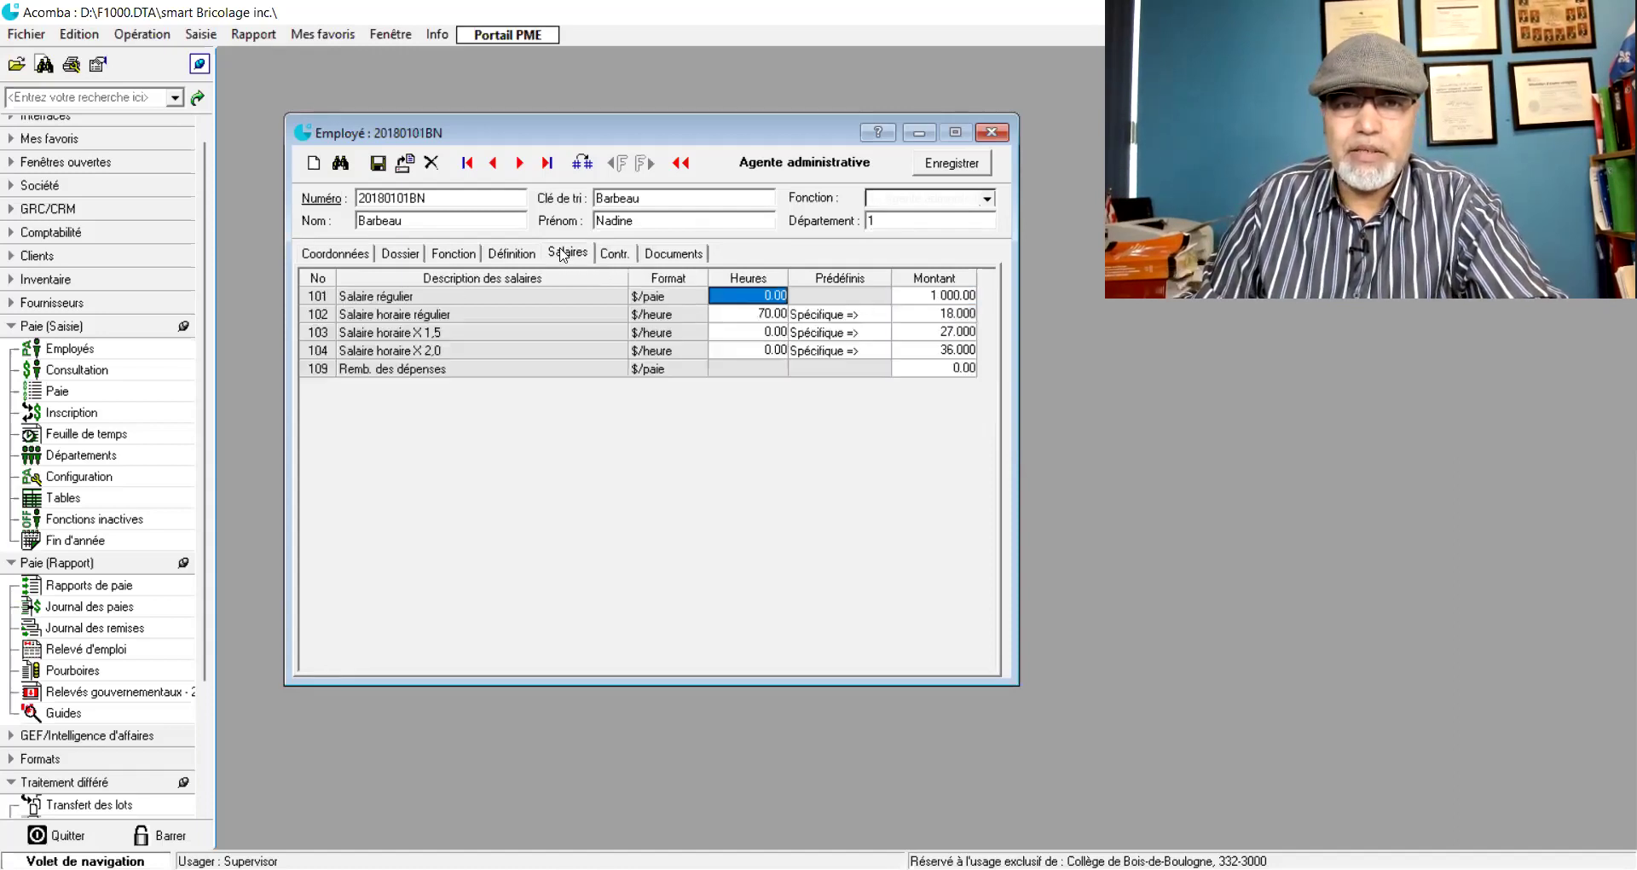
left_click(760, 335)
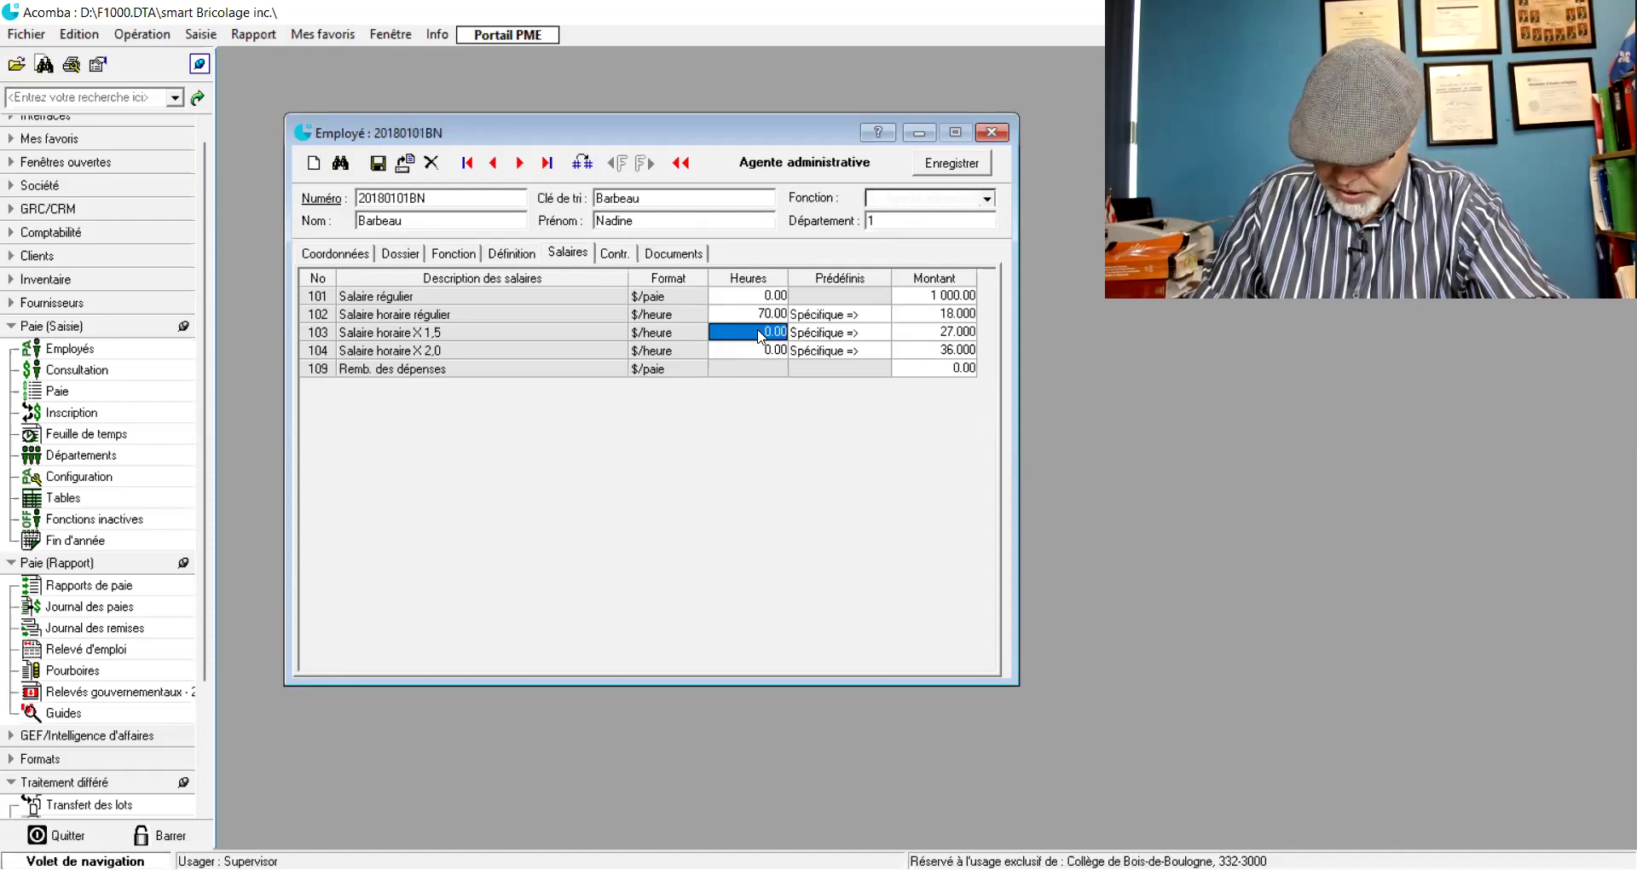
type("4")
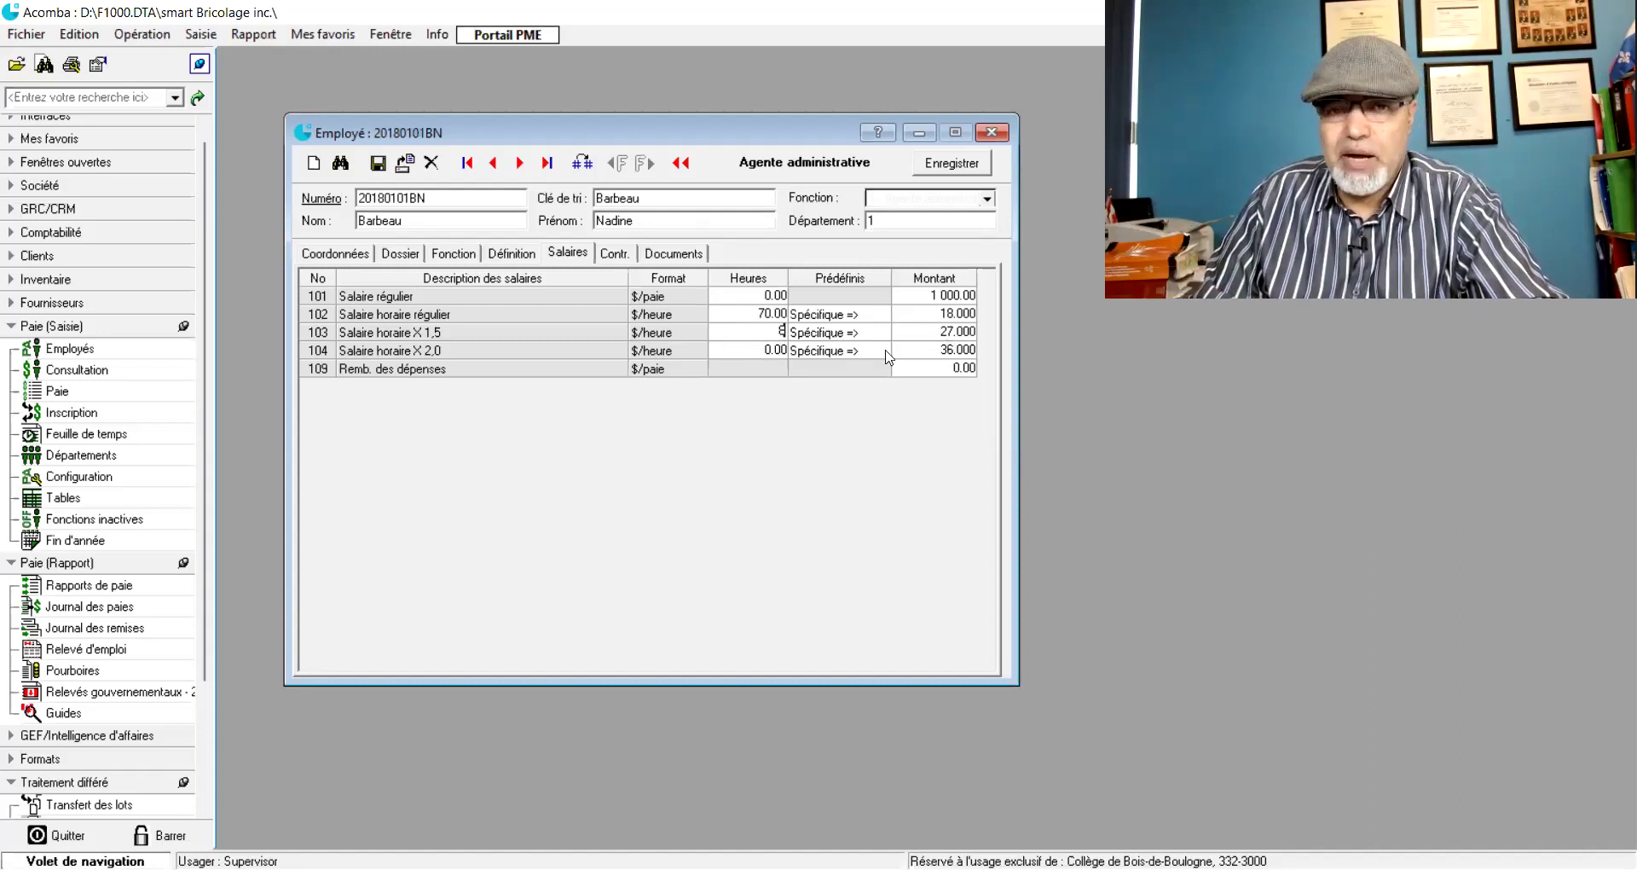
left_click(754, 351)
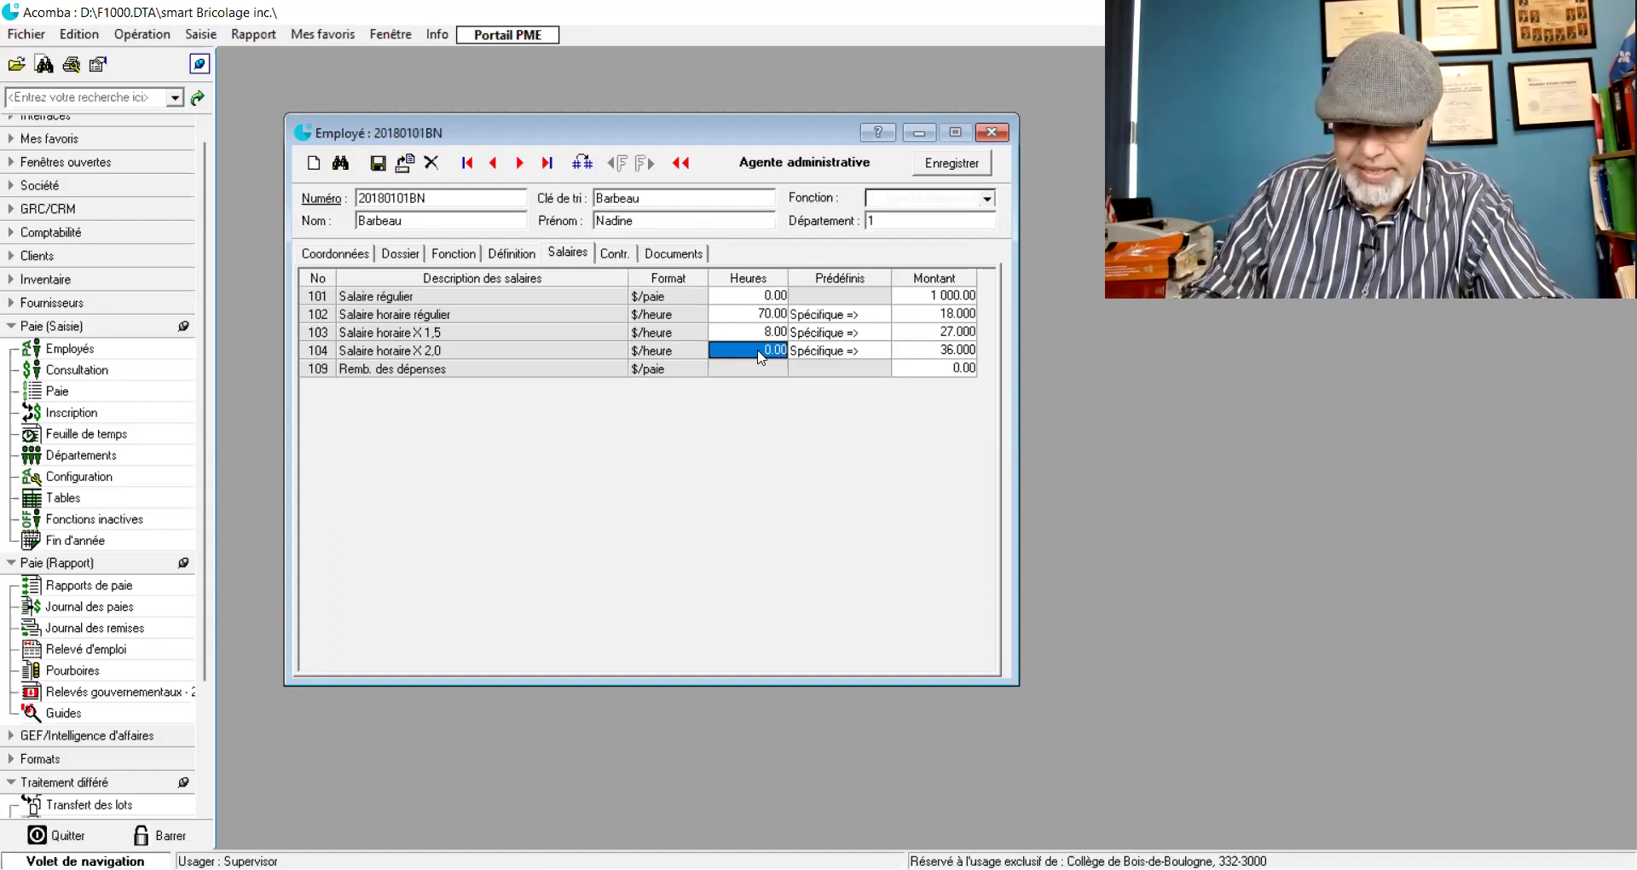
type("4")
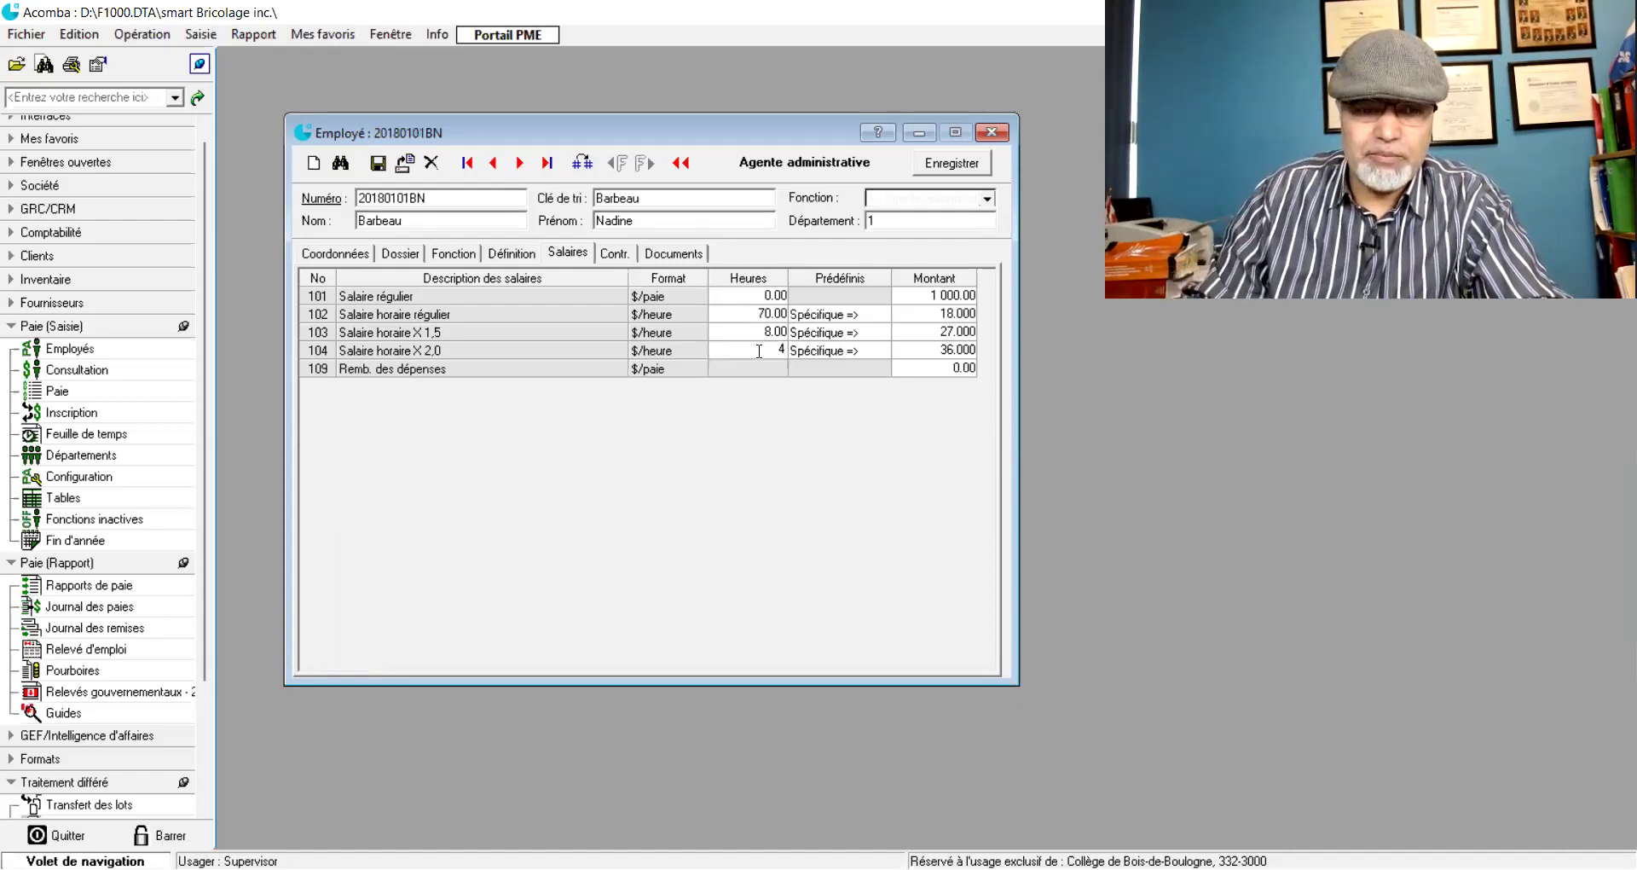
key("Tab")
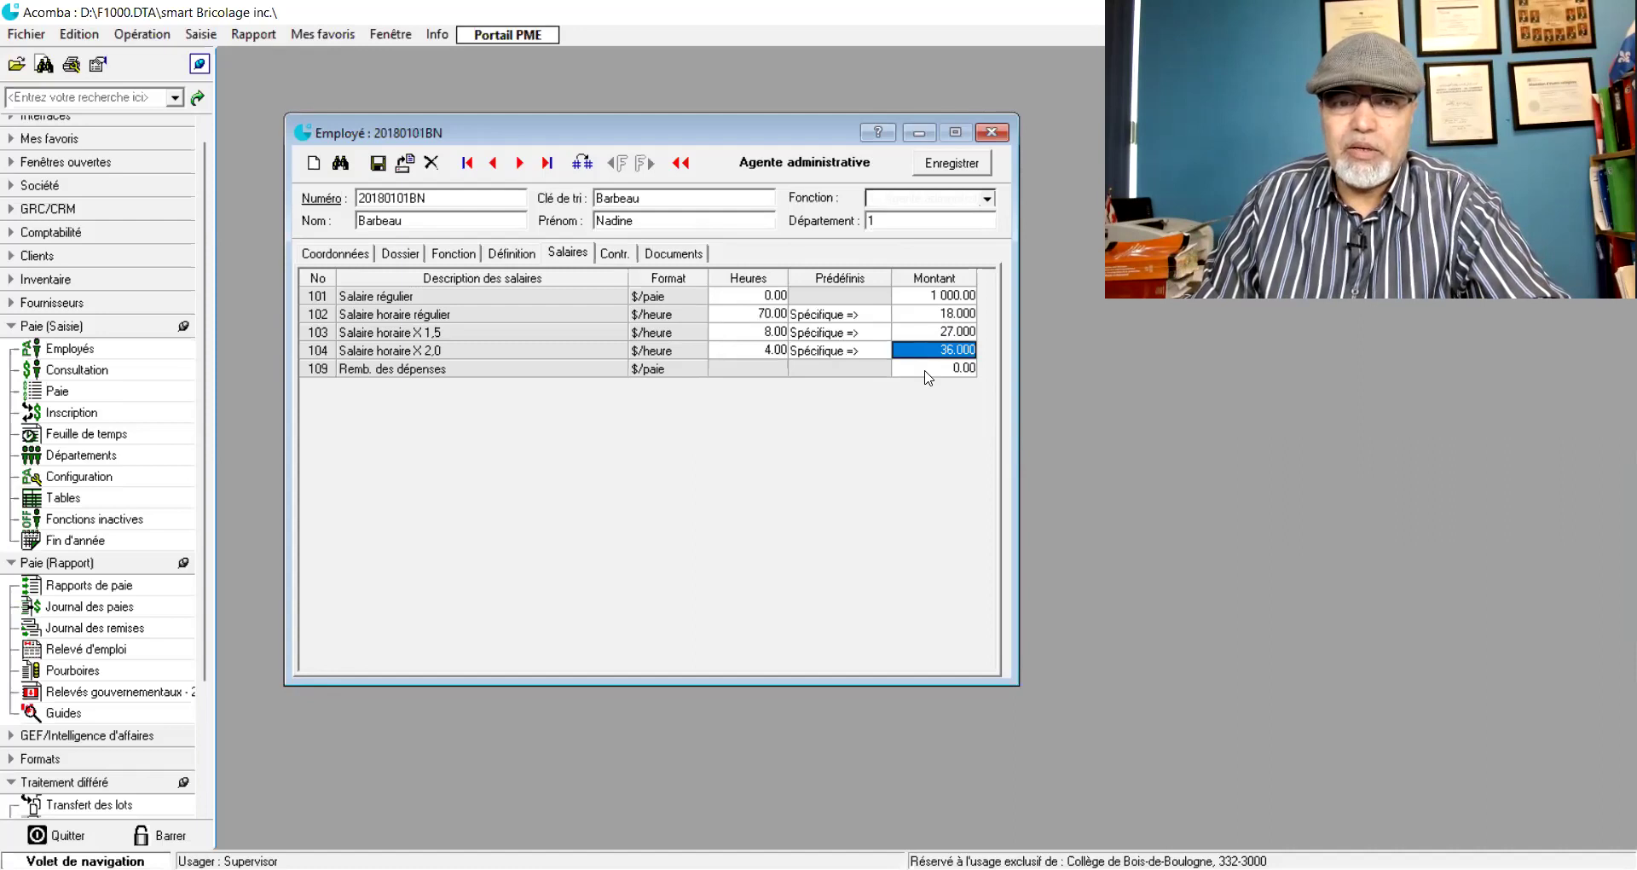
left_click(925, 370)
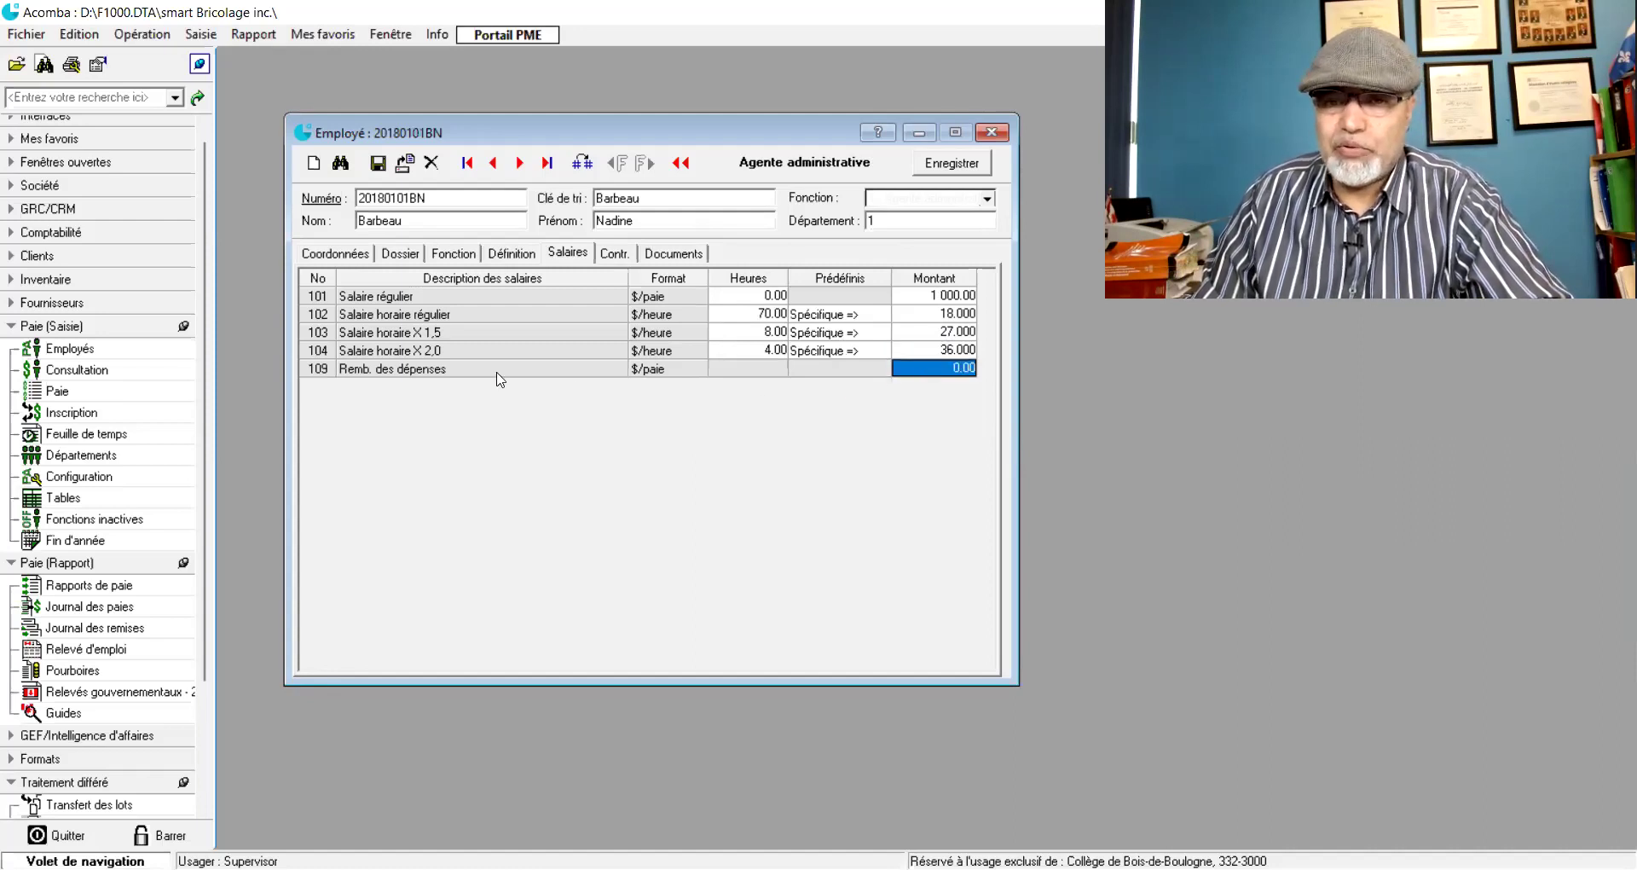
left_click(614, 255)
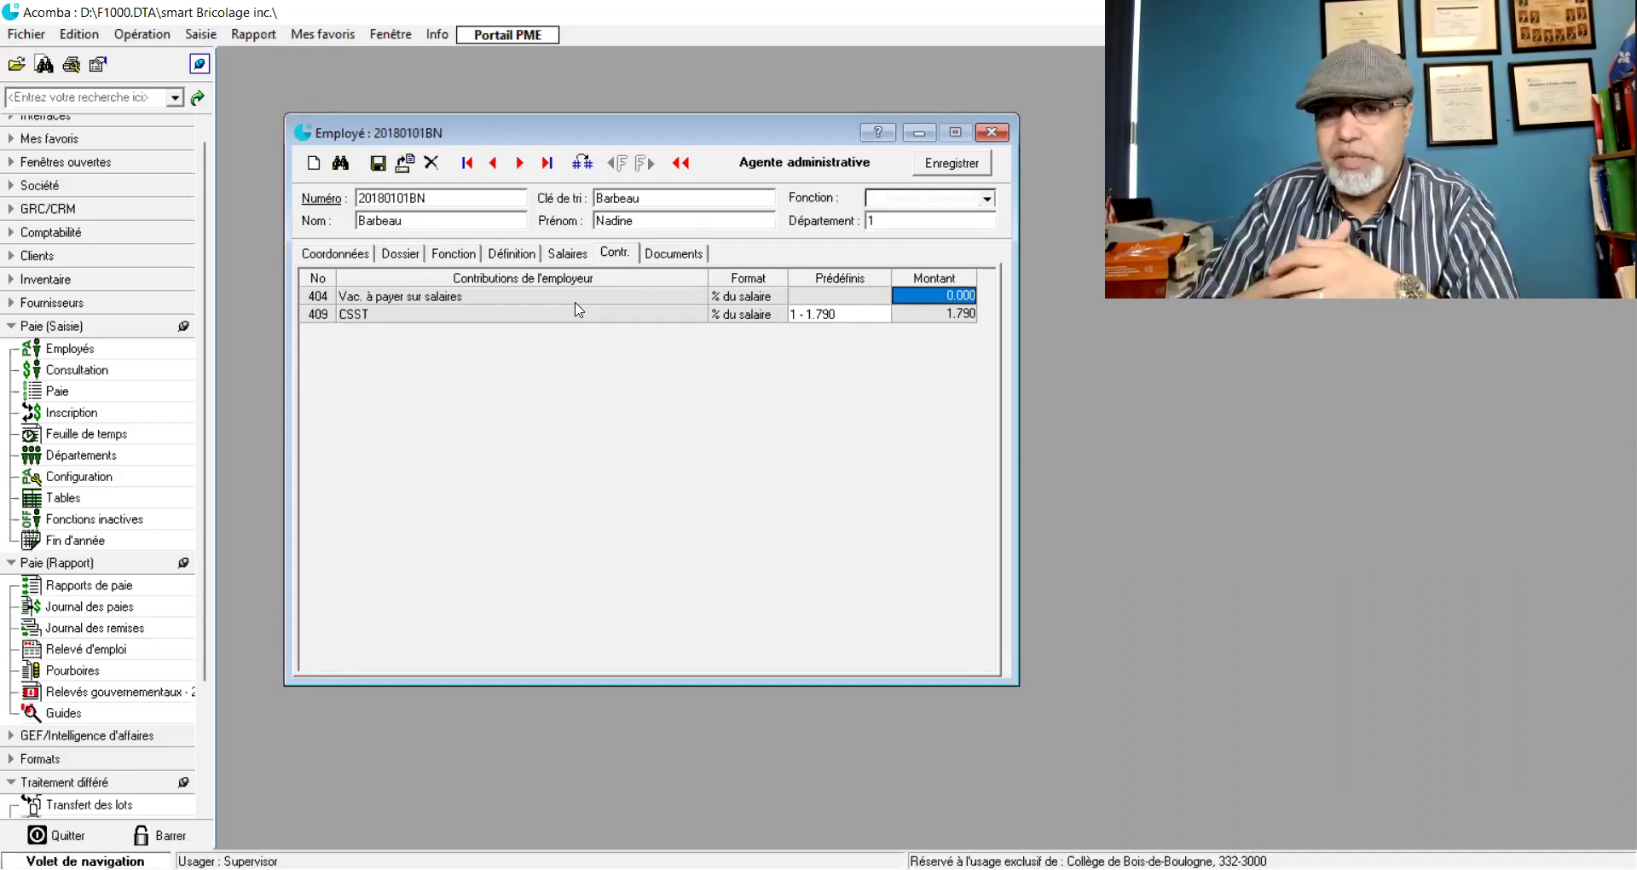
- Enter 4 as the vacation-payable percentage in row 404 Vac. à payer sur salaires
type("4")
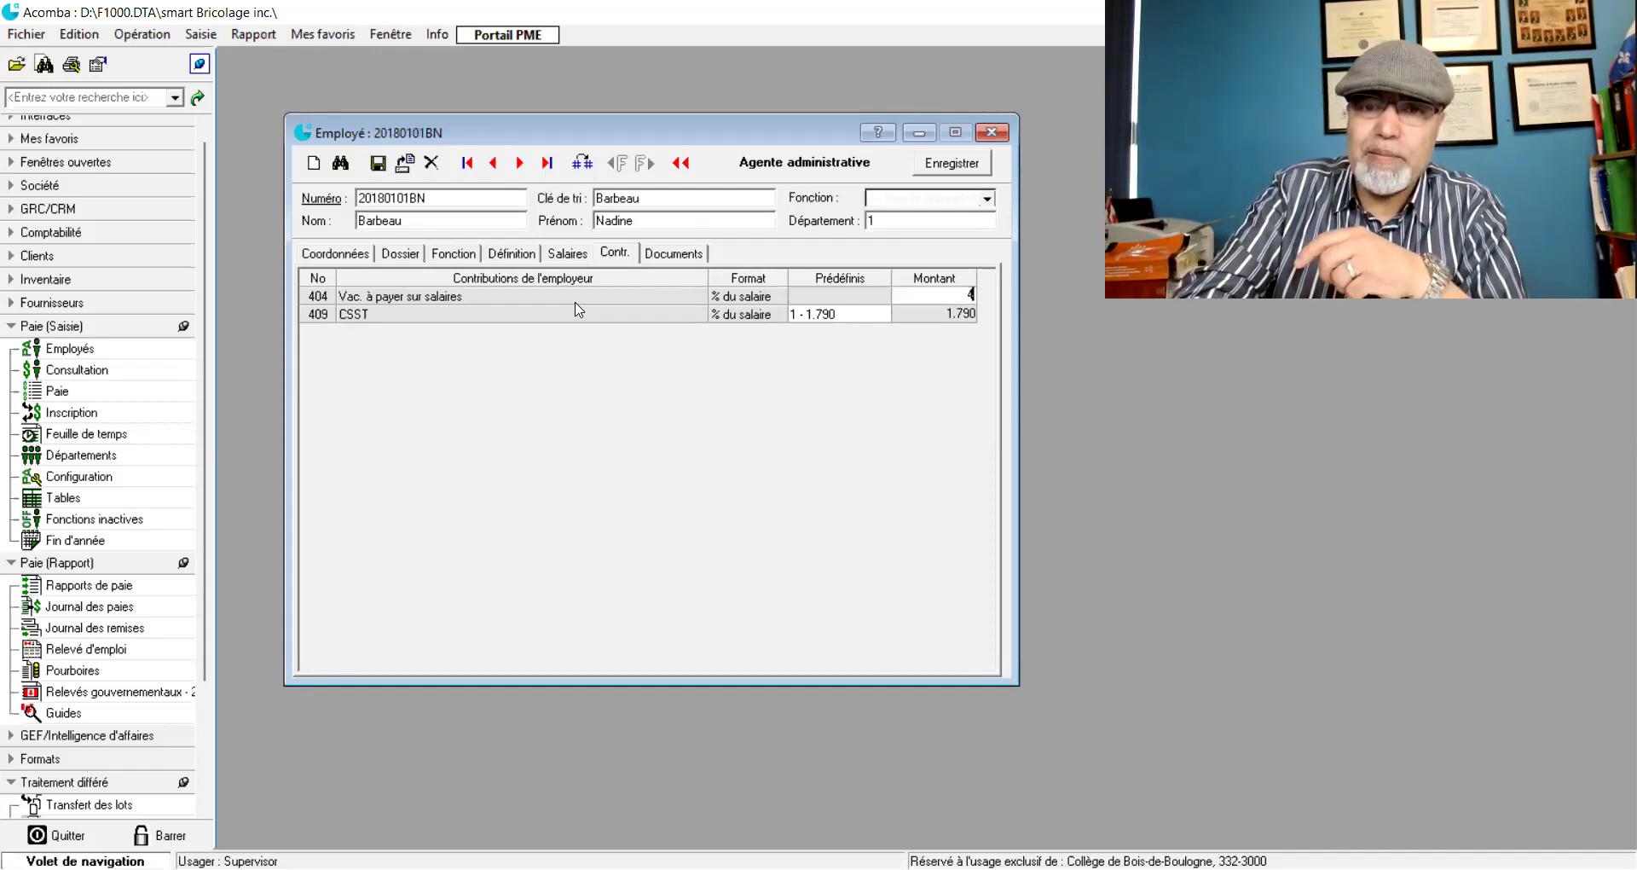
left_click(660, 257)
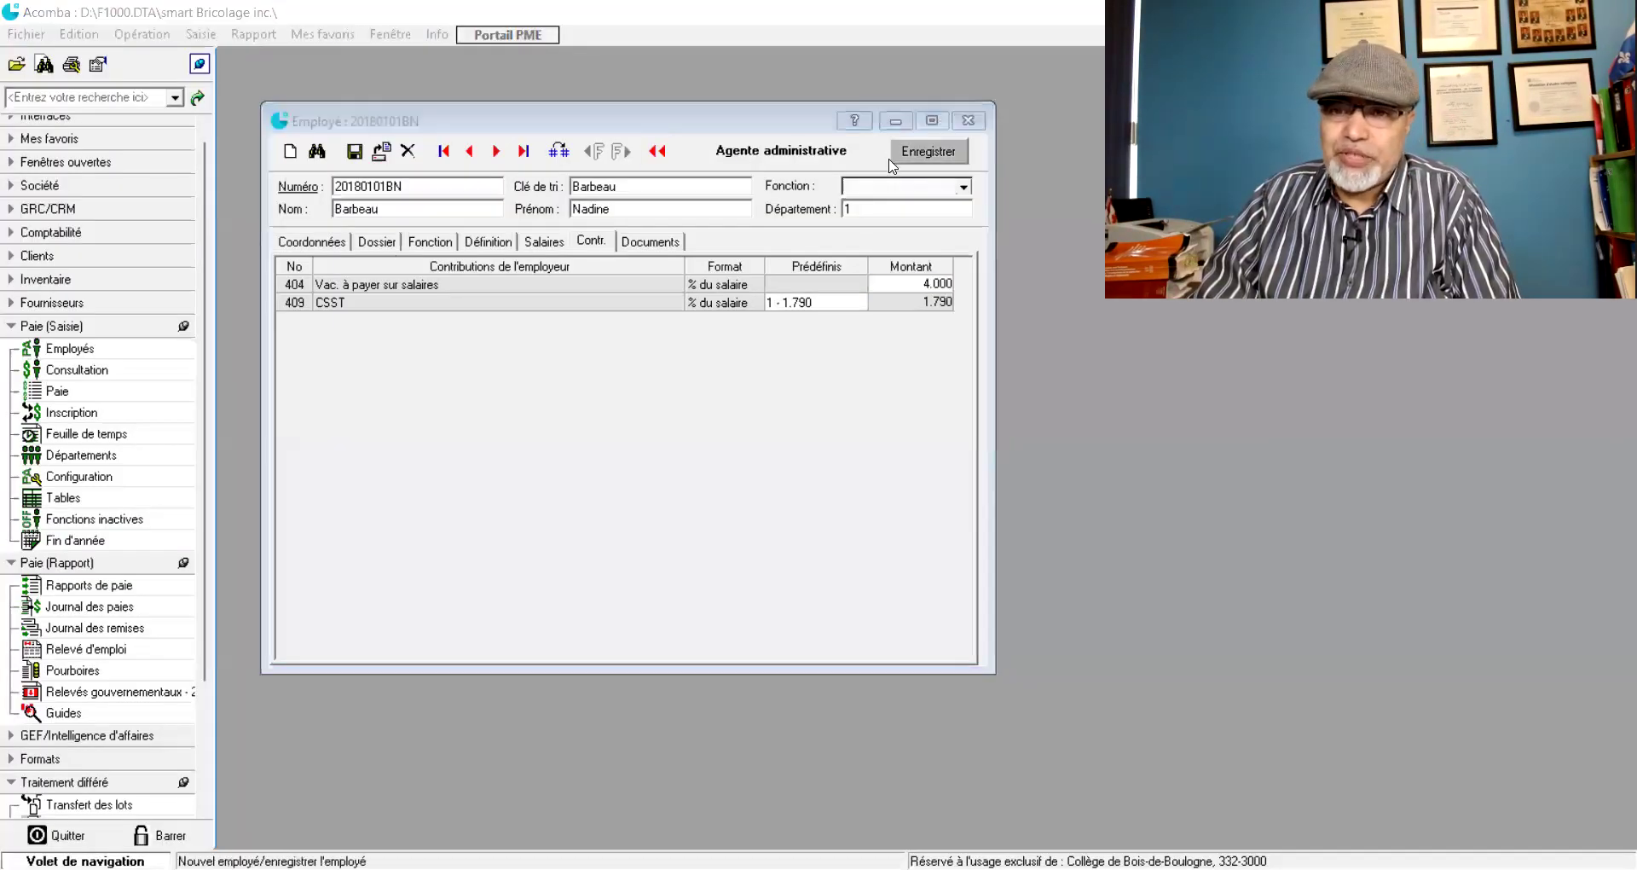
- Check the employee's personal details, then save and close the employee record
left_click(292, 243)
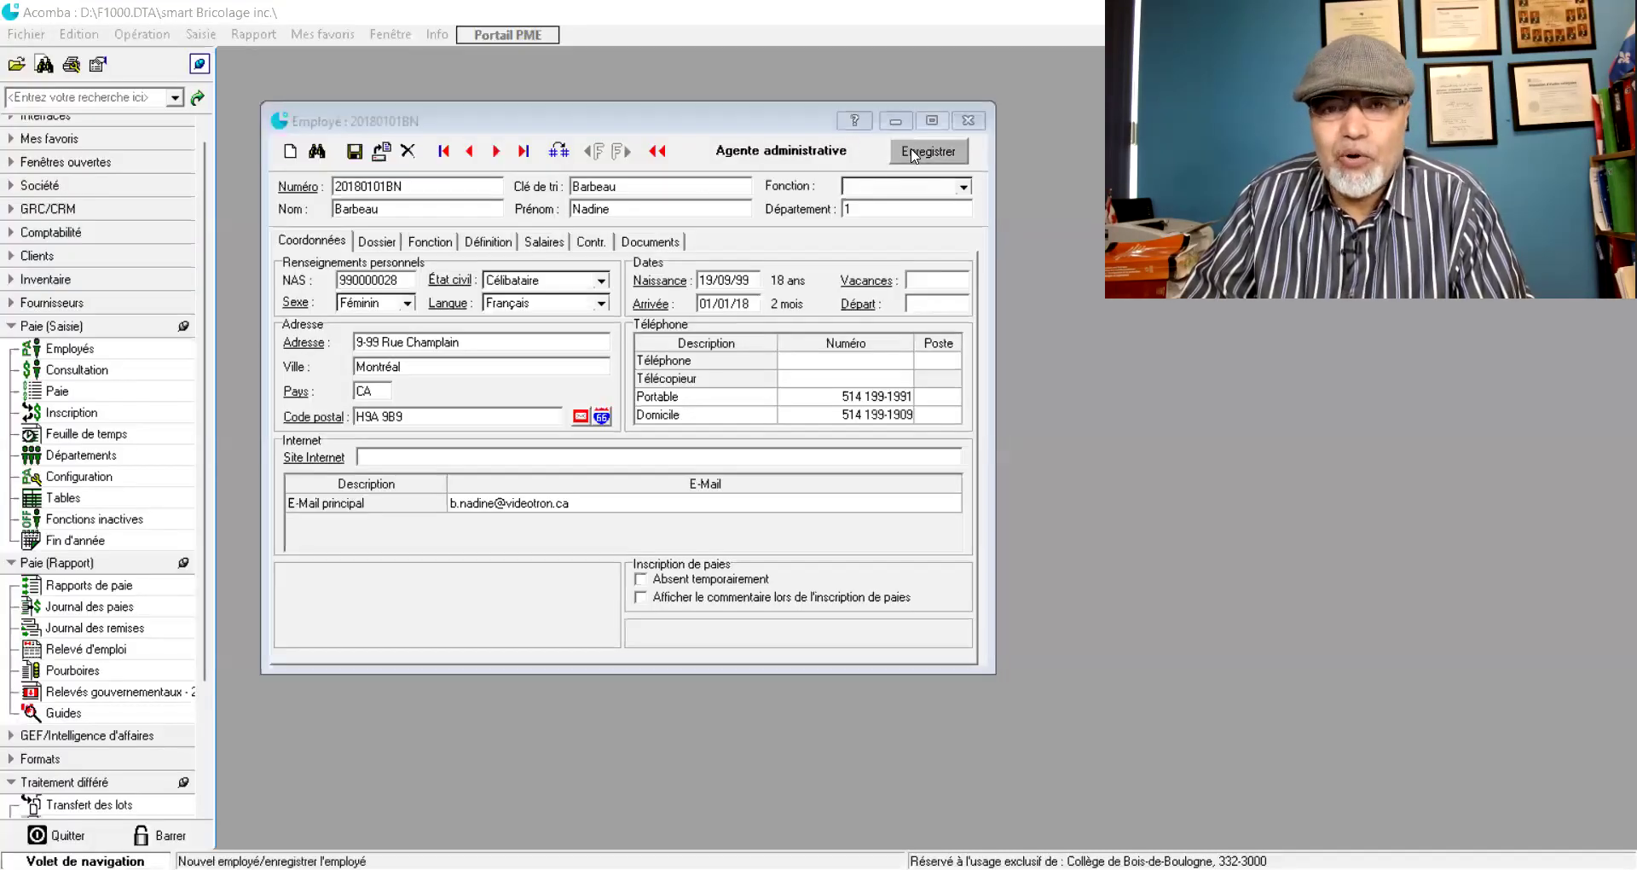
left_click(910, 153)
left_click(968, 120)
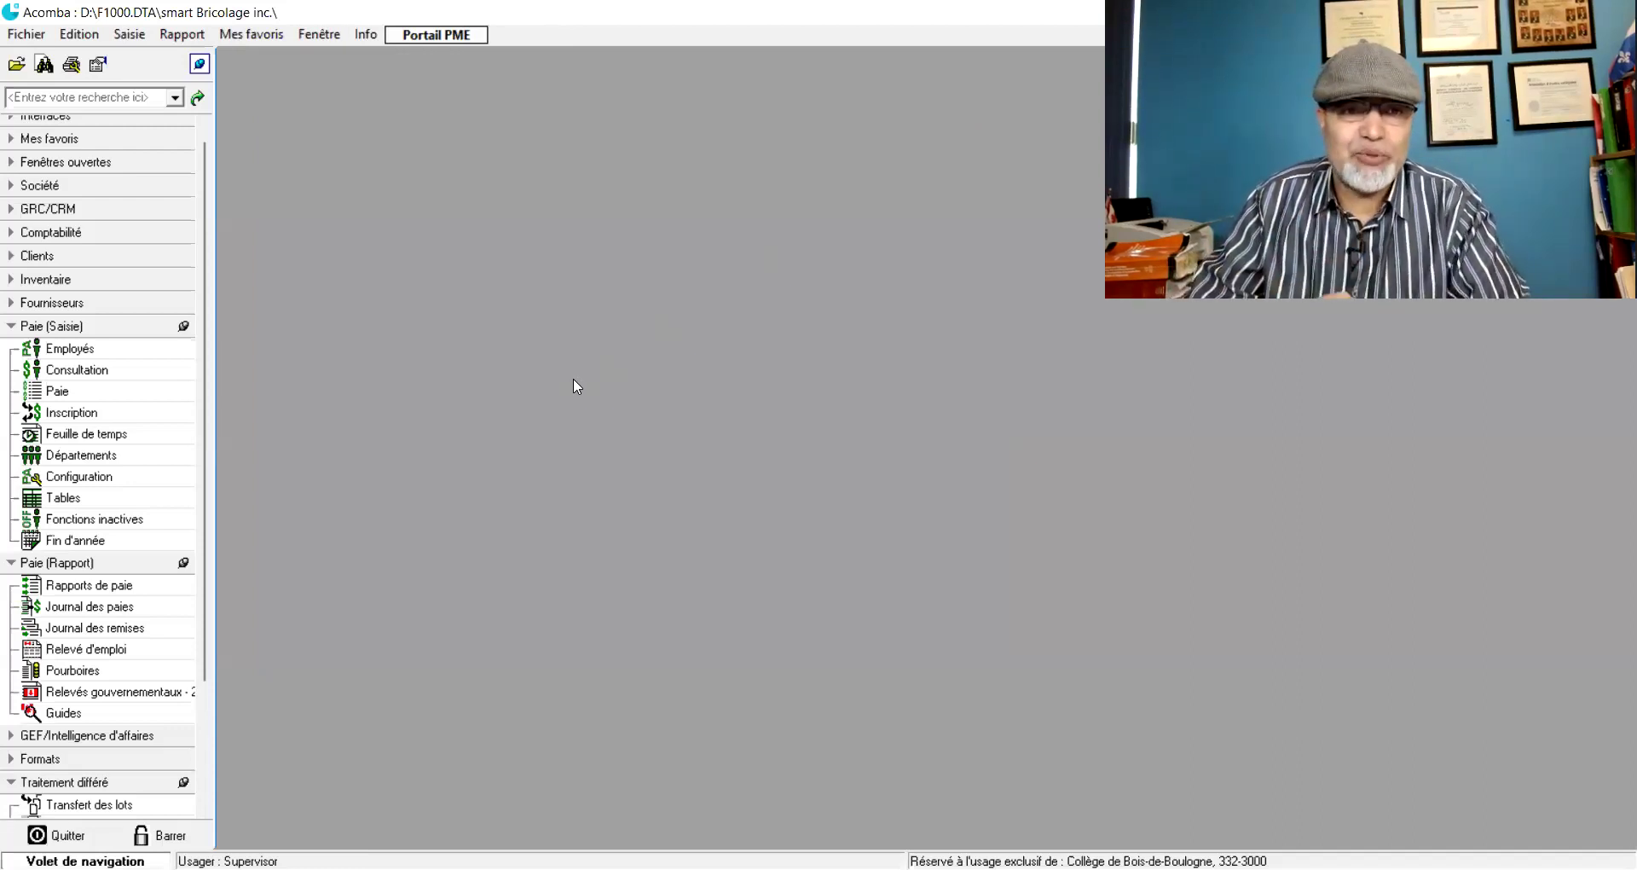
- Enlarge the Employés list and review the employee's full record before closing it
left_click(82, 349)
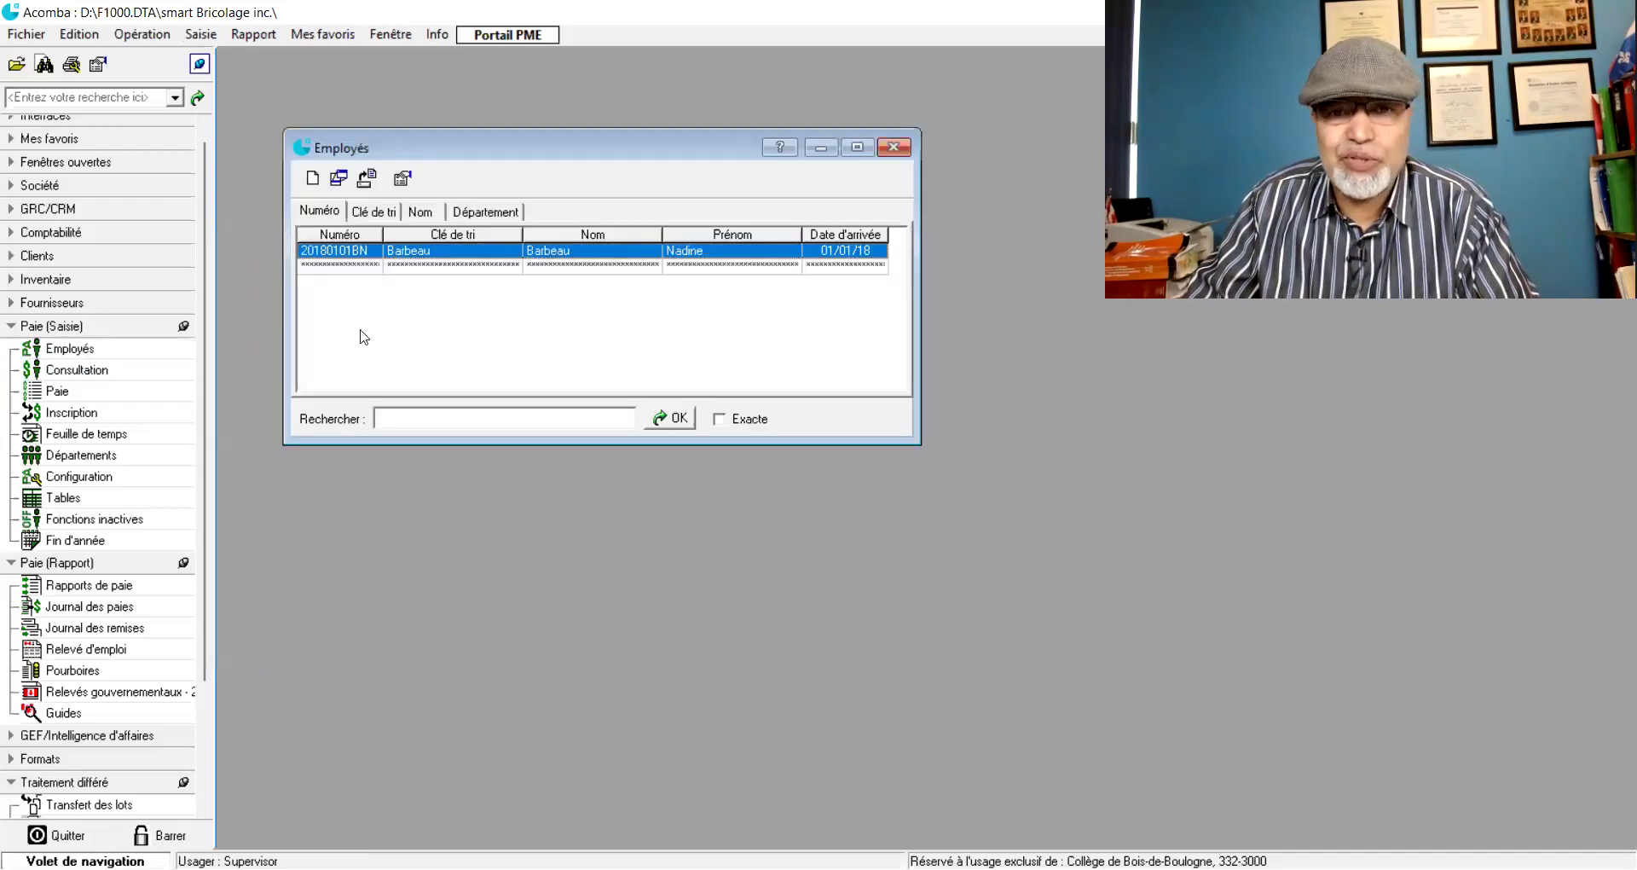
left_click_drag(616, 129, 616, 85)
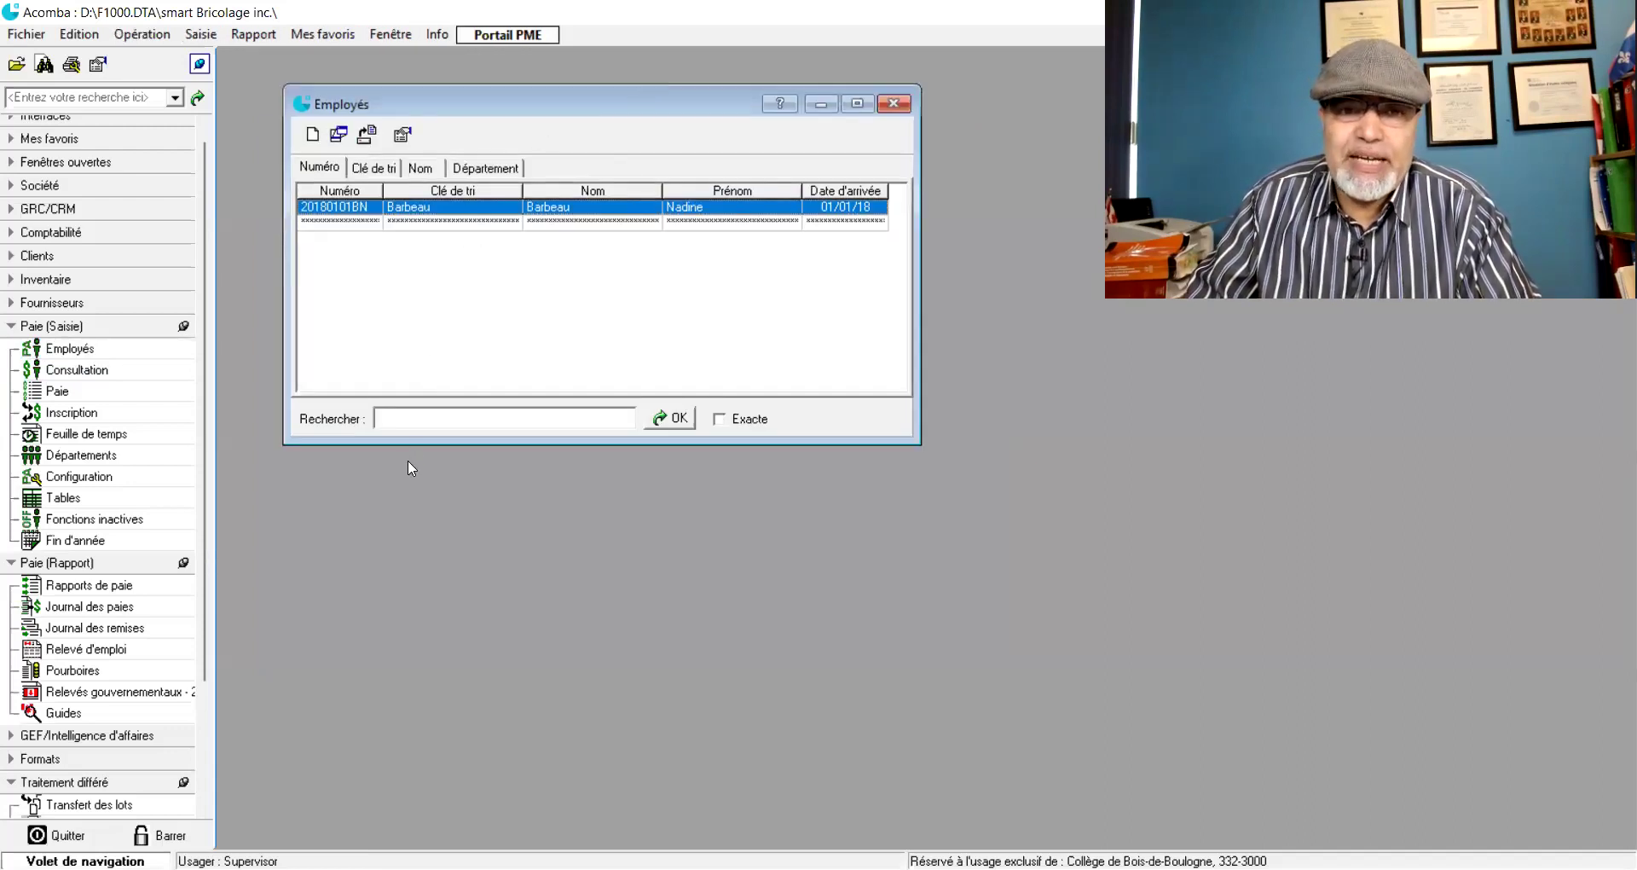
double_click(493, 209)
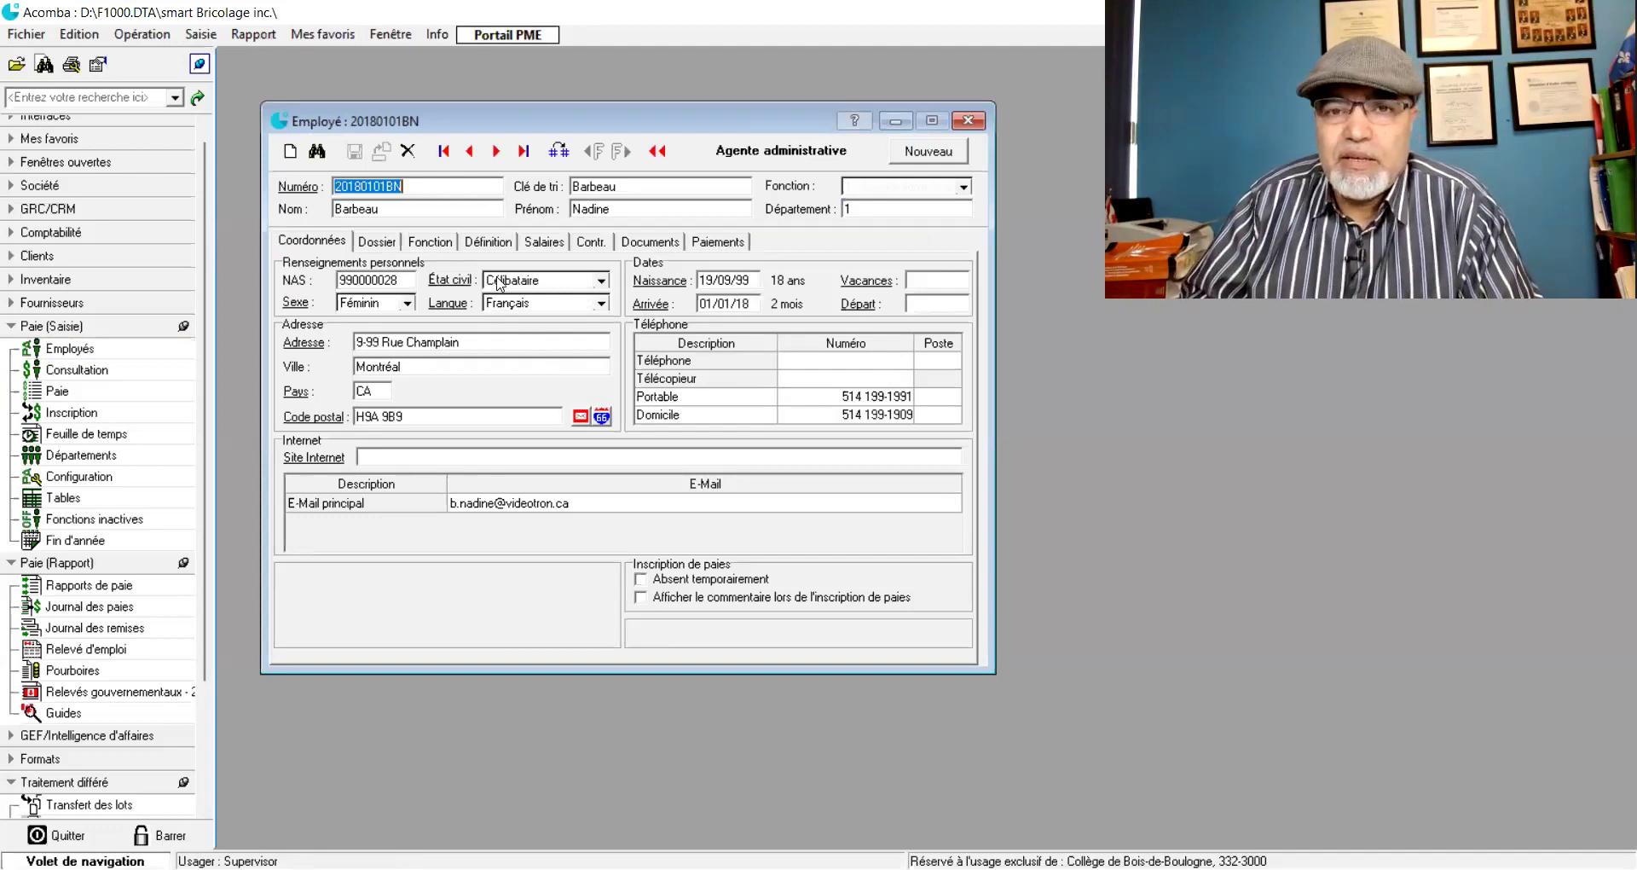
left_click(967, 123)
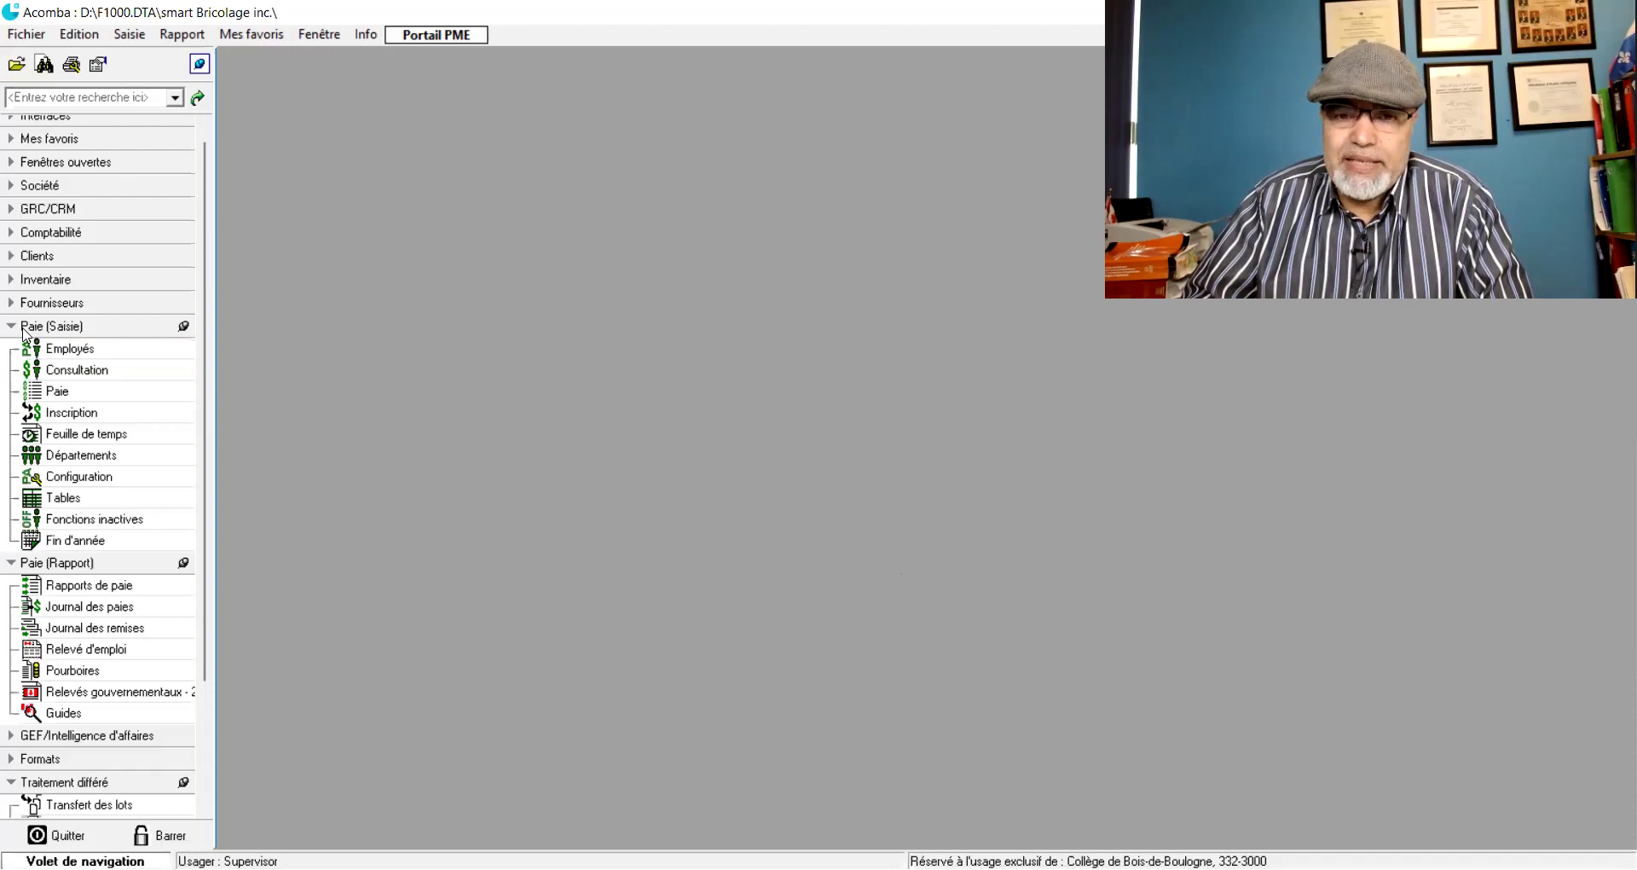
key("alt")
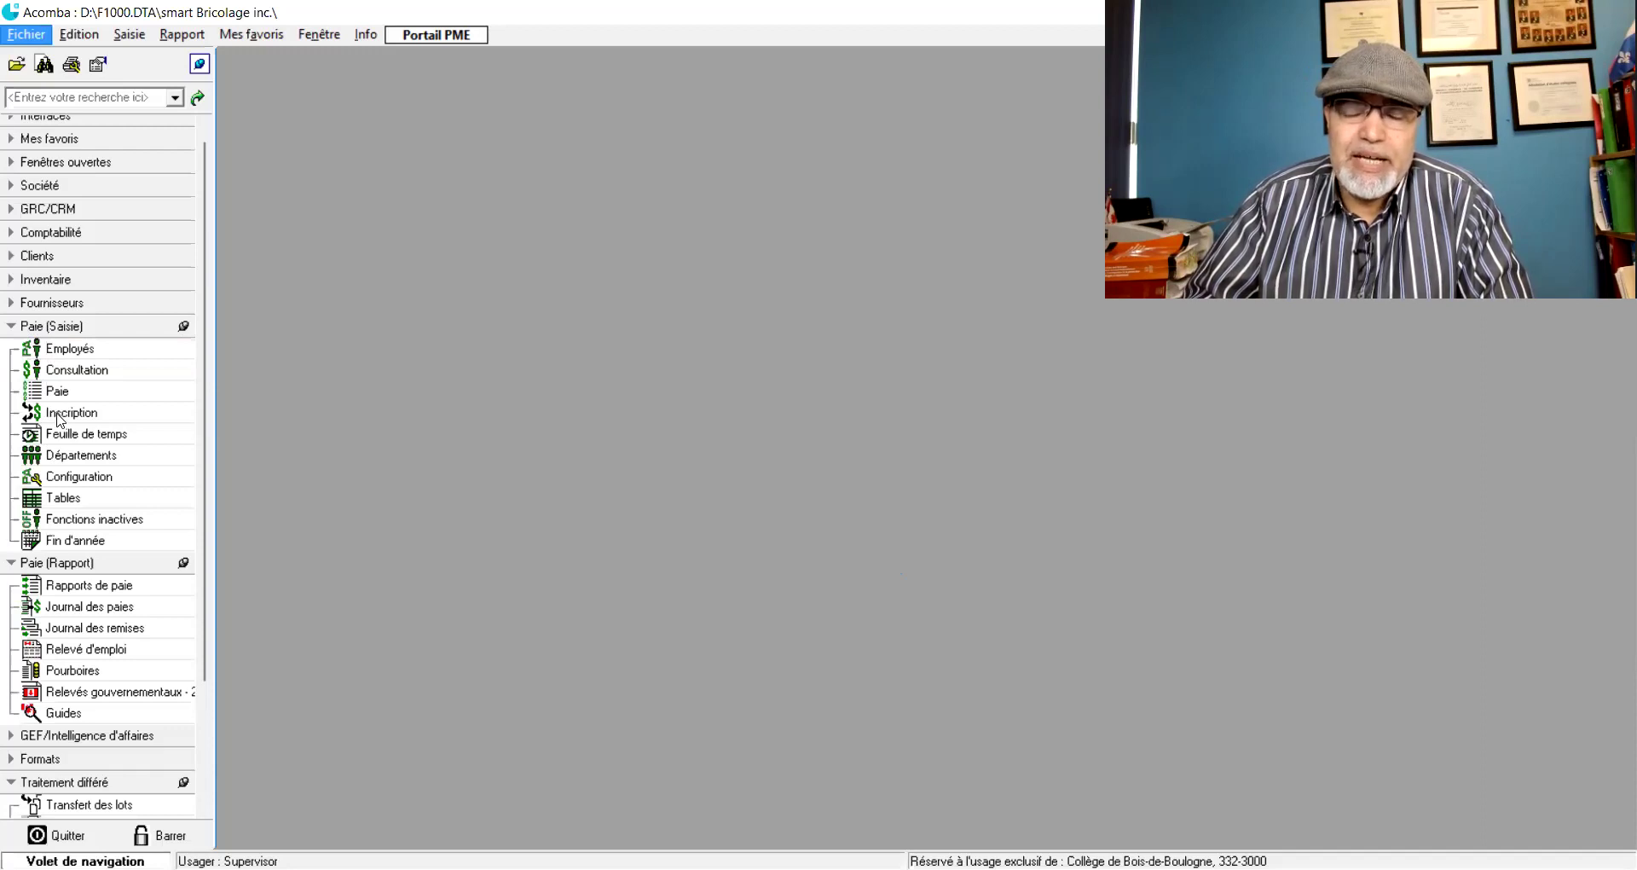
key("alt")
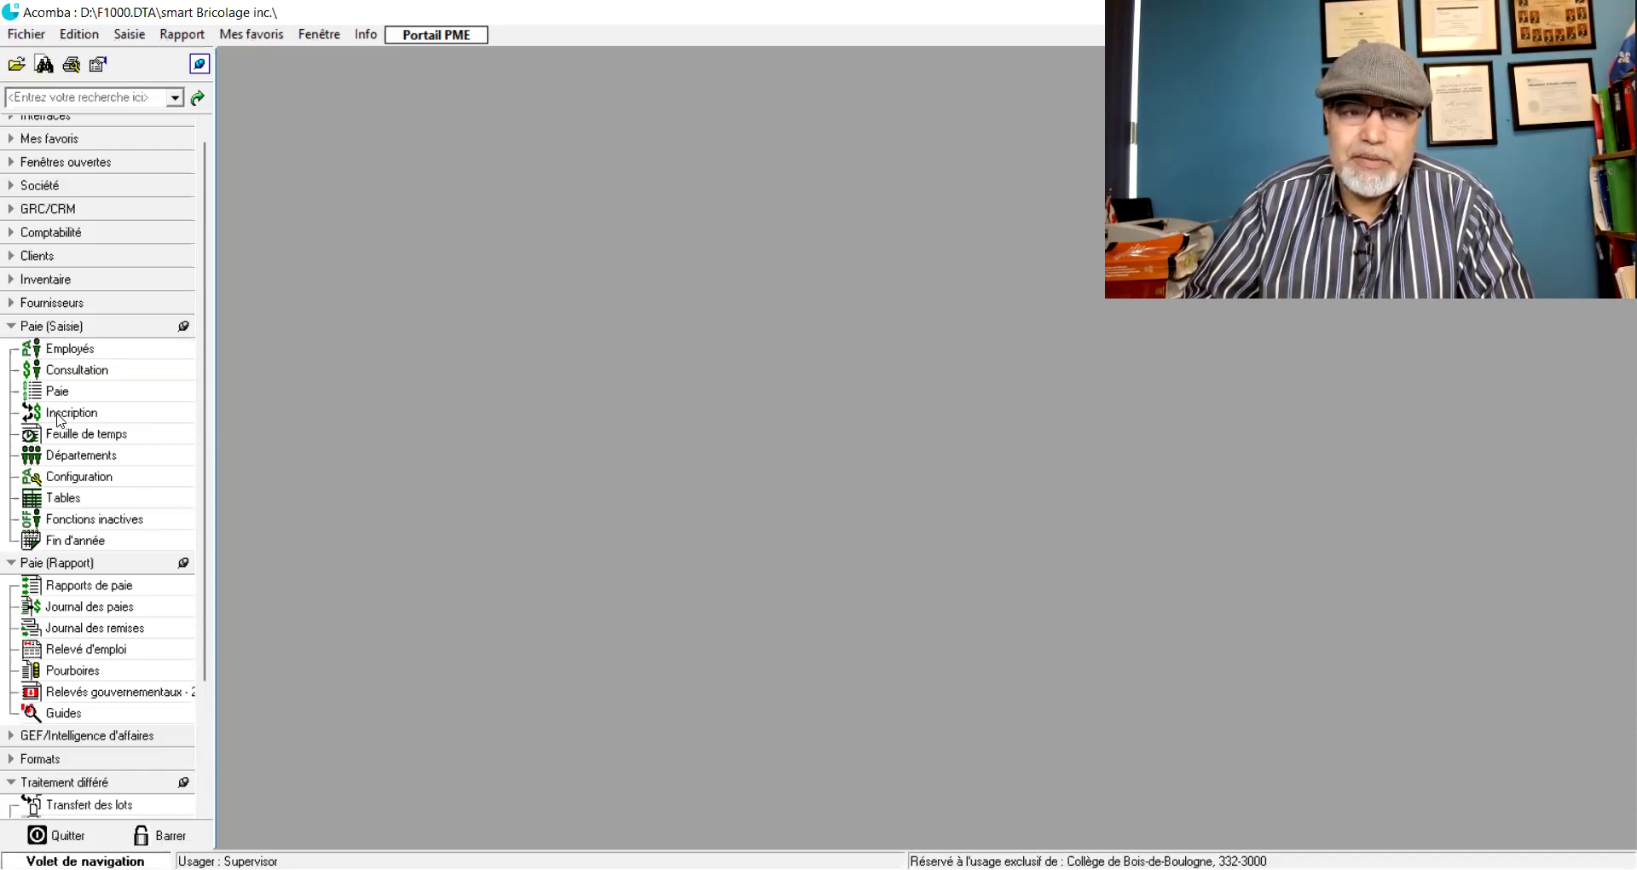
left_click(58, 414)
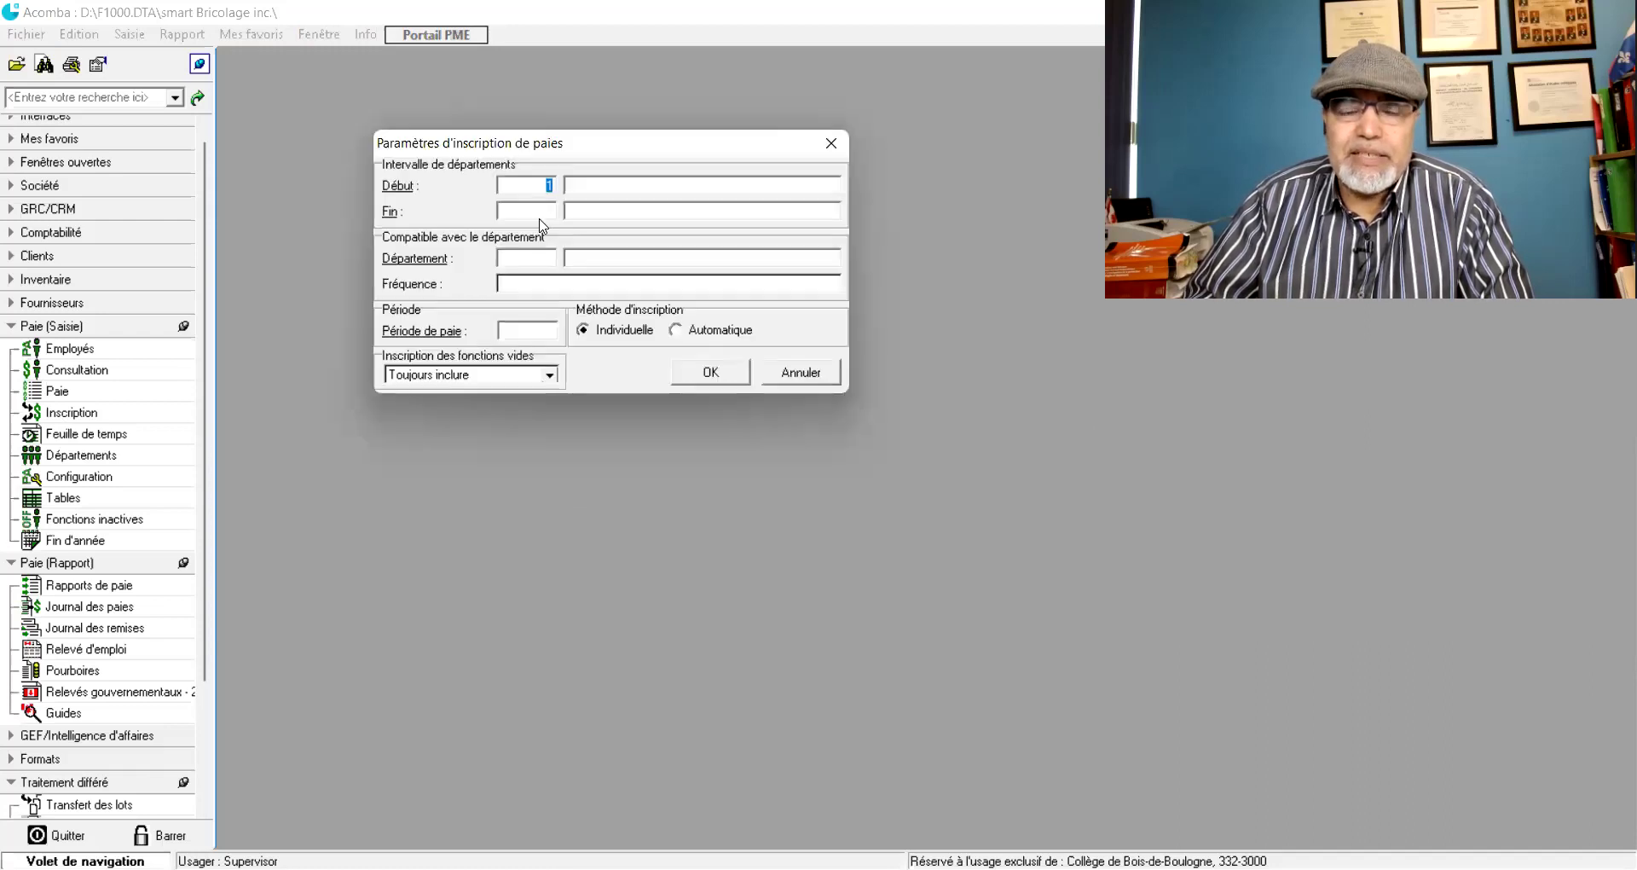
left_click(545, 209)
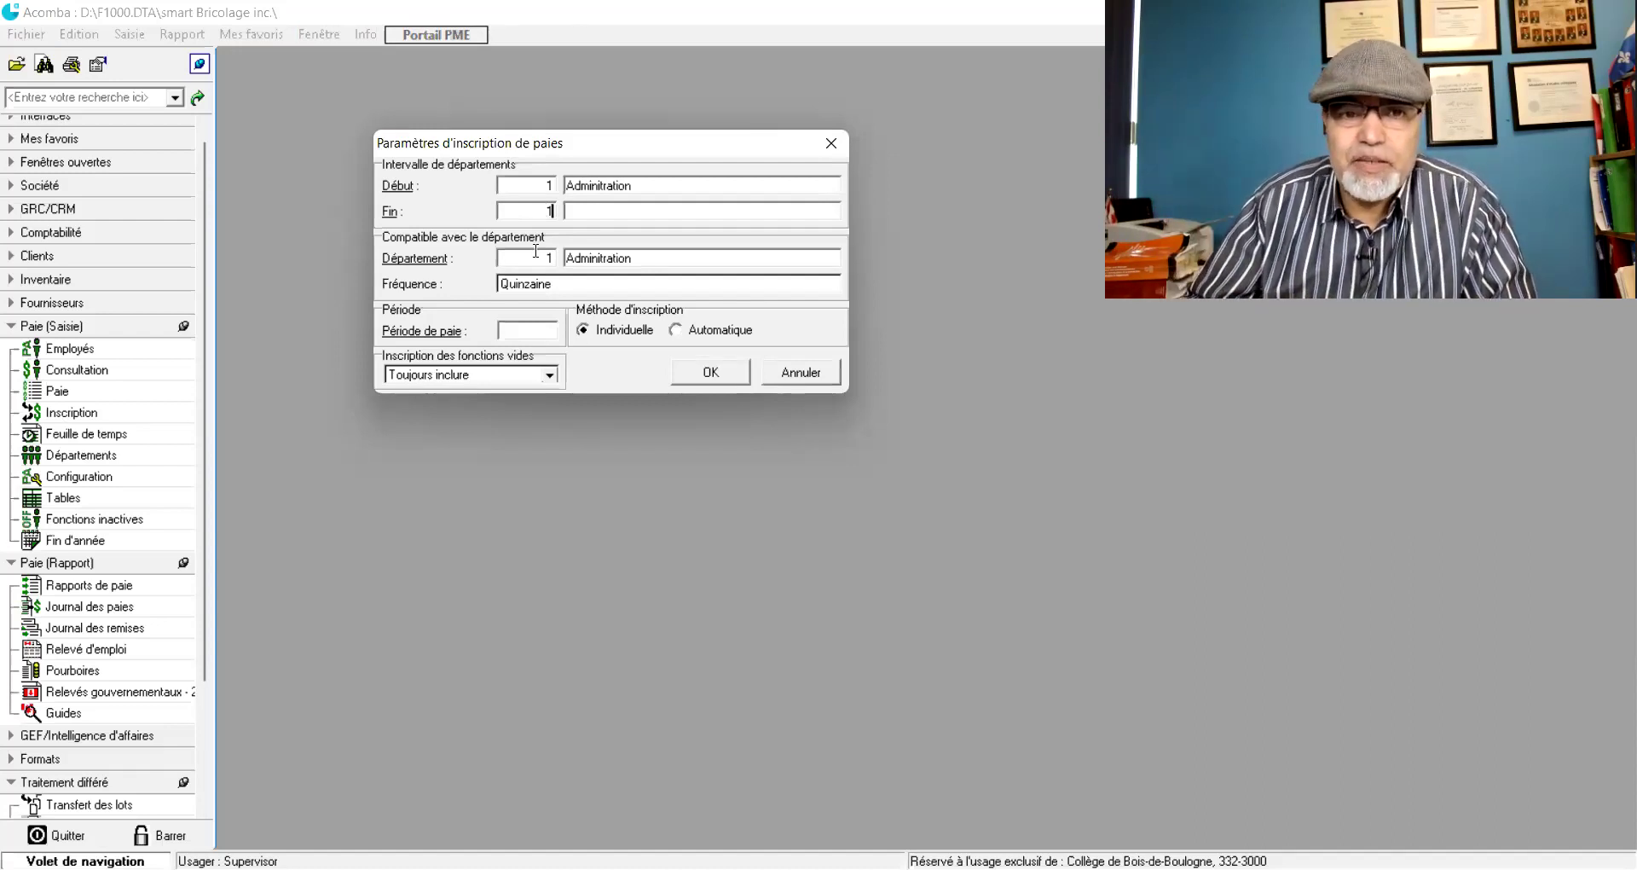
left_click(532, 333)
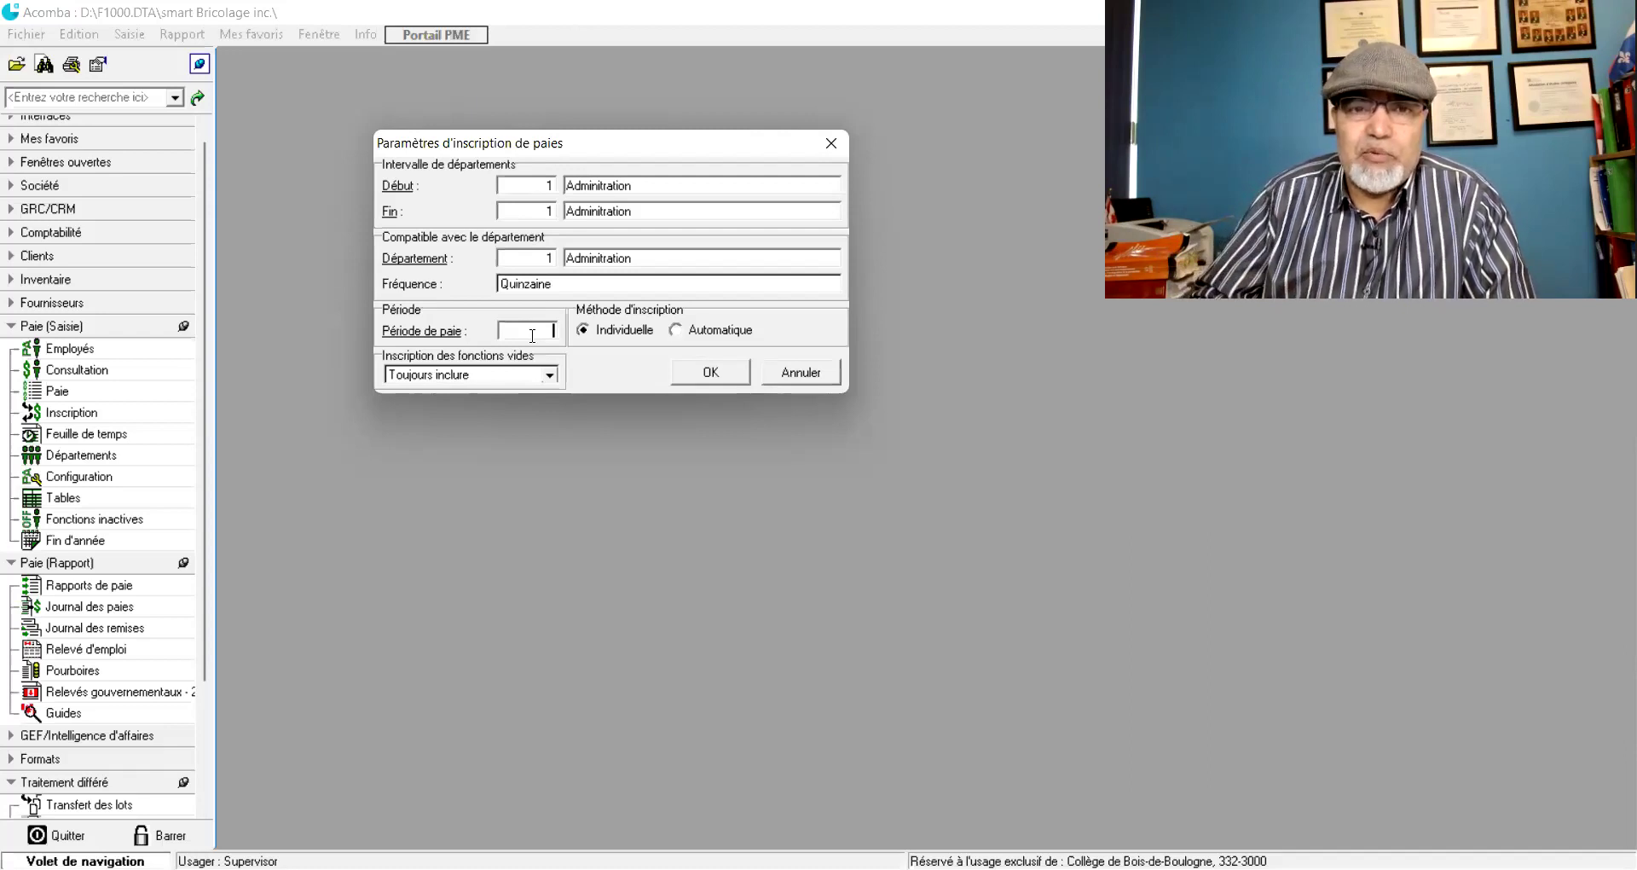
left_click(797, 372)
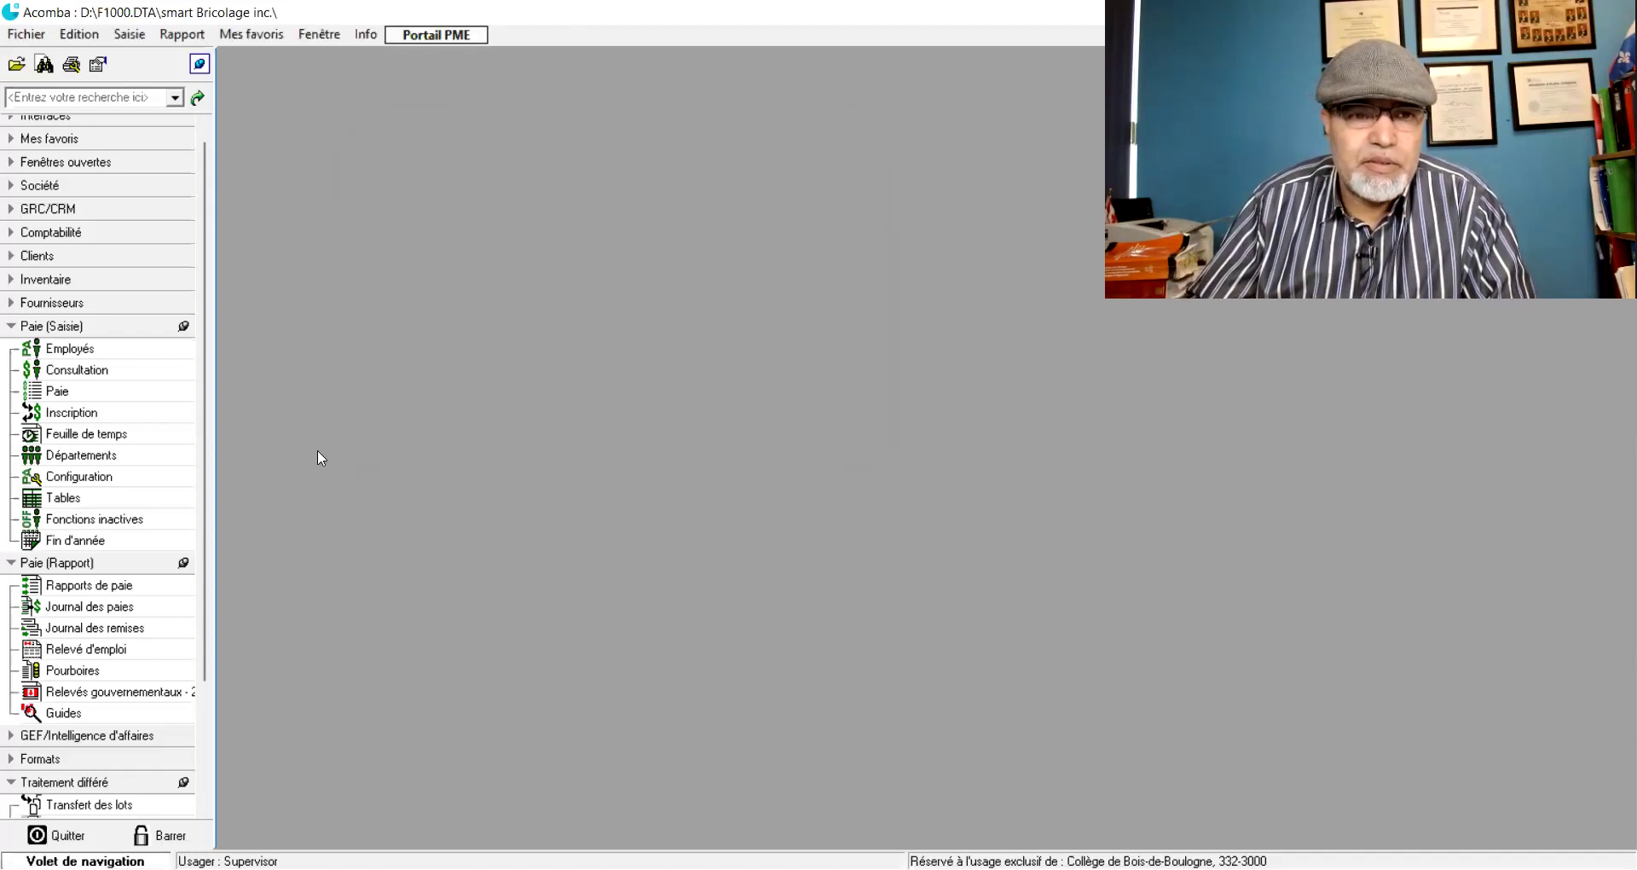
left_click(94, 455)
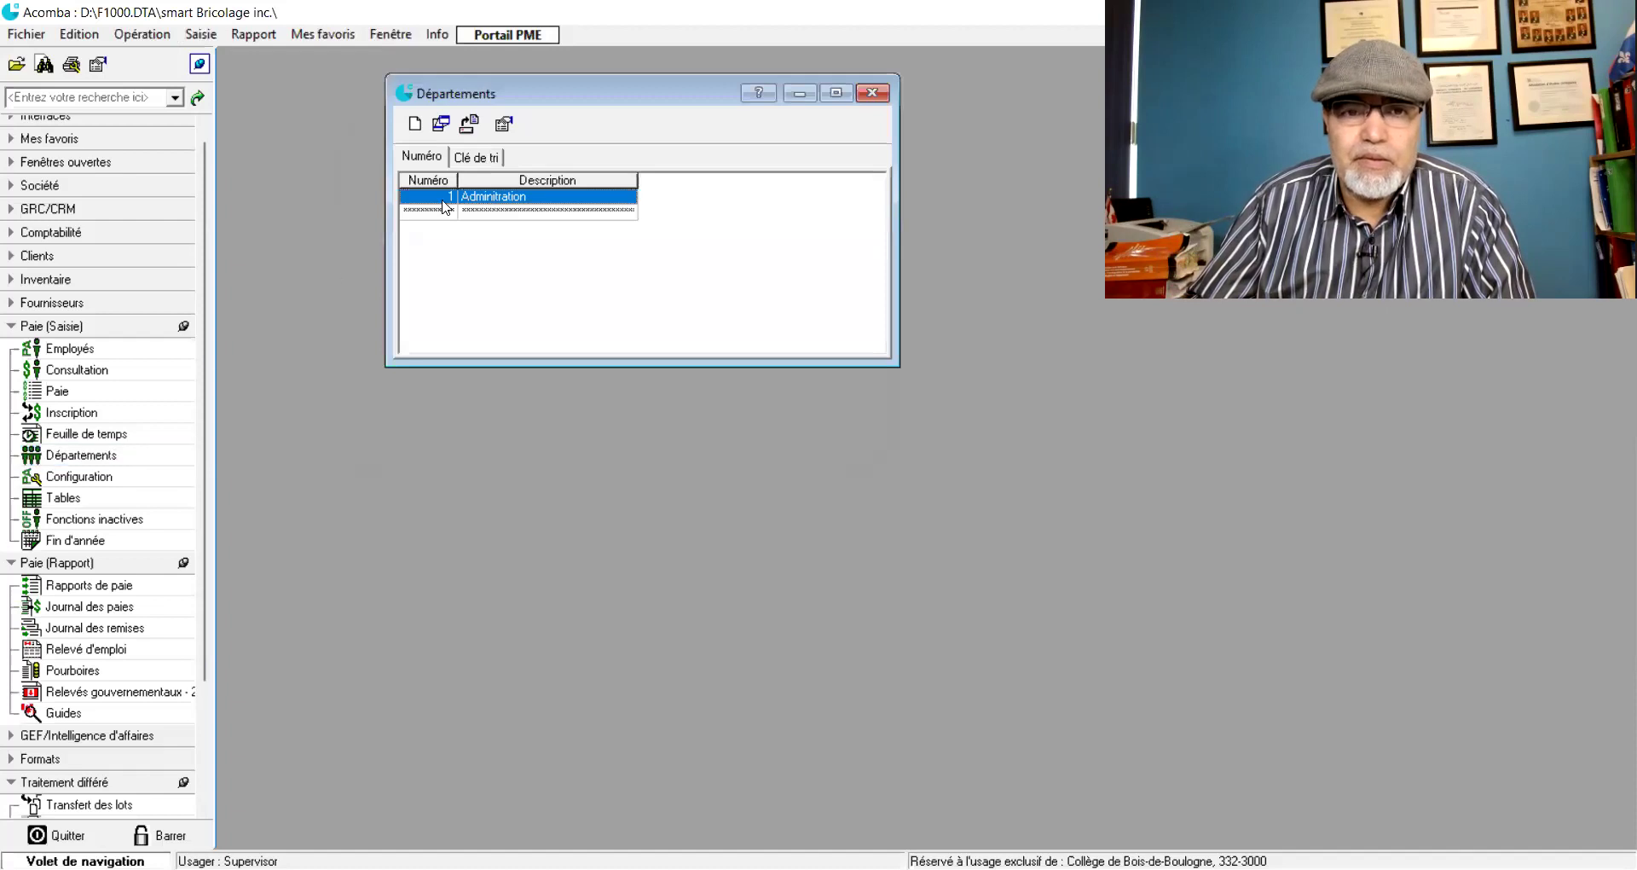
left_click(498, 198)
double_click(498, 198)
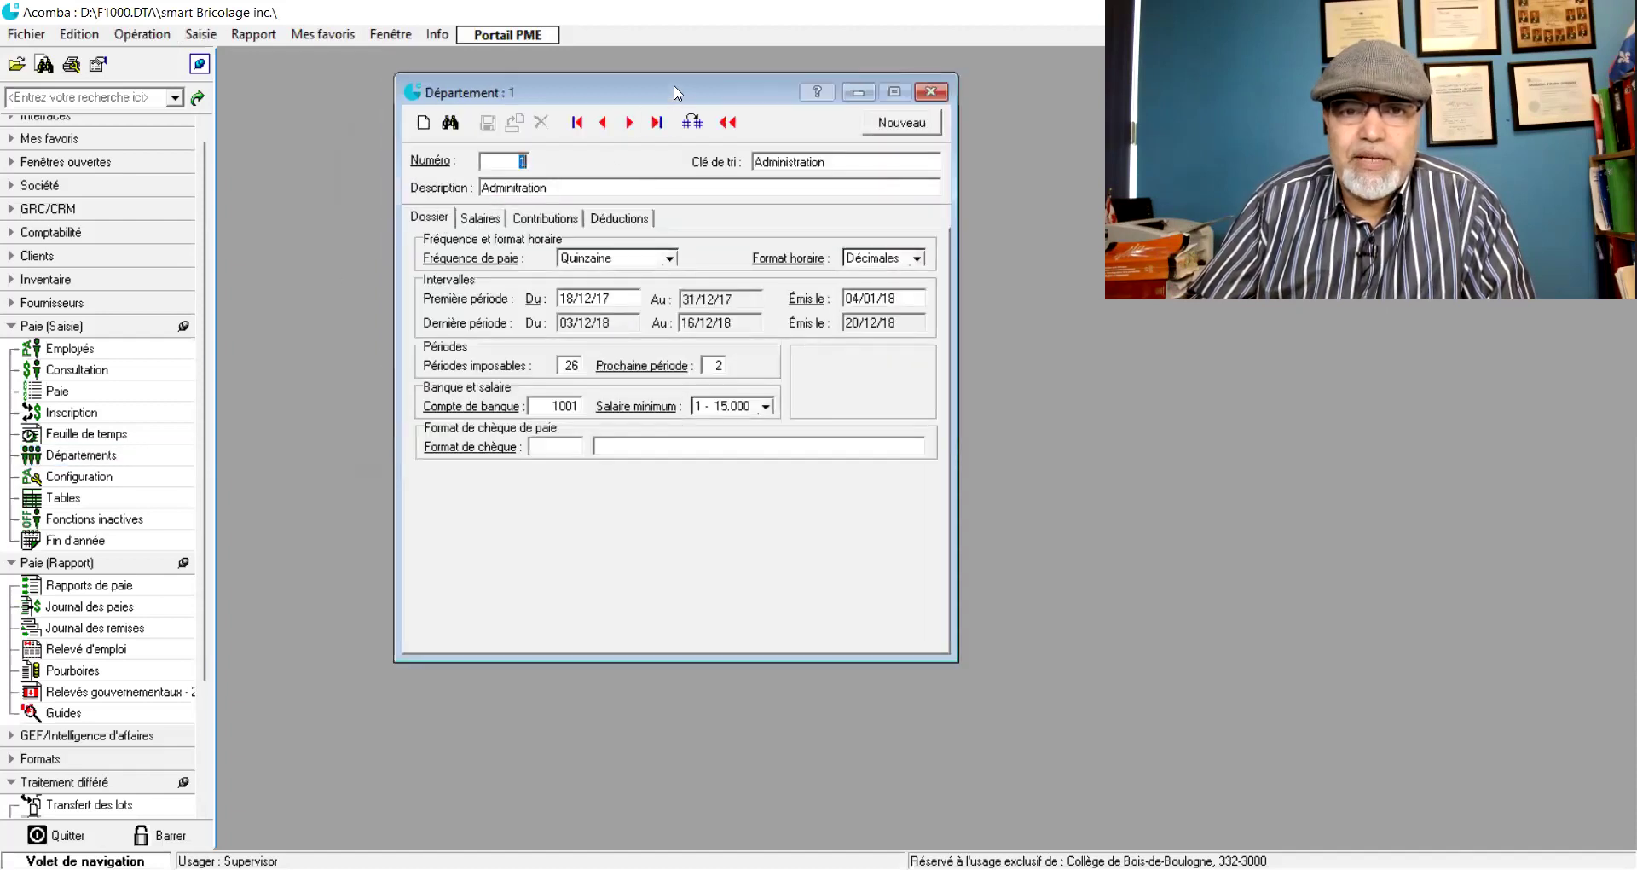
left_click_drag(554, 93, 488, 151)
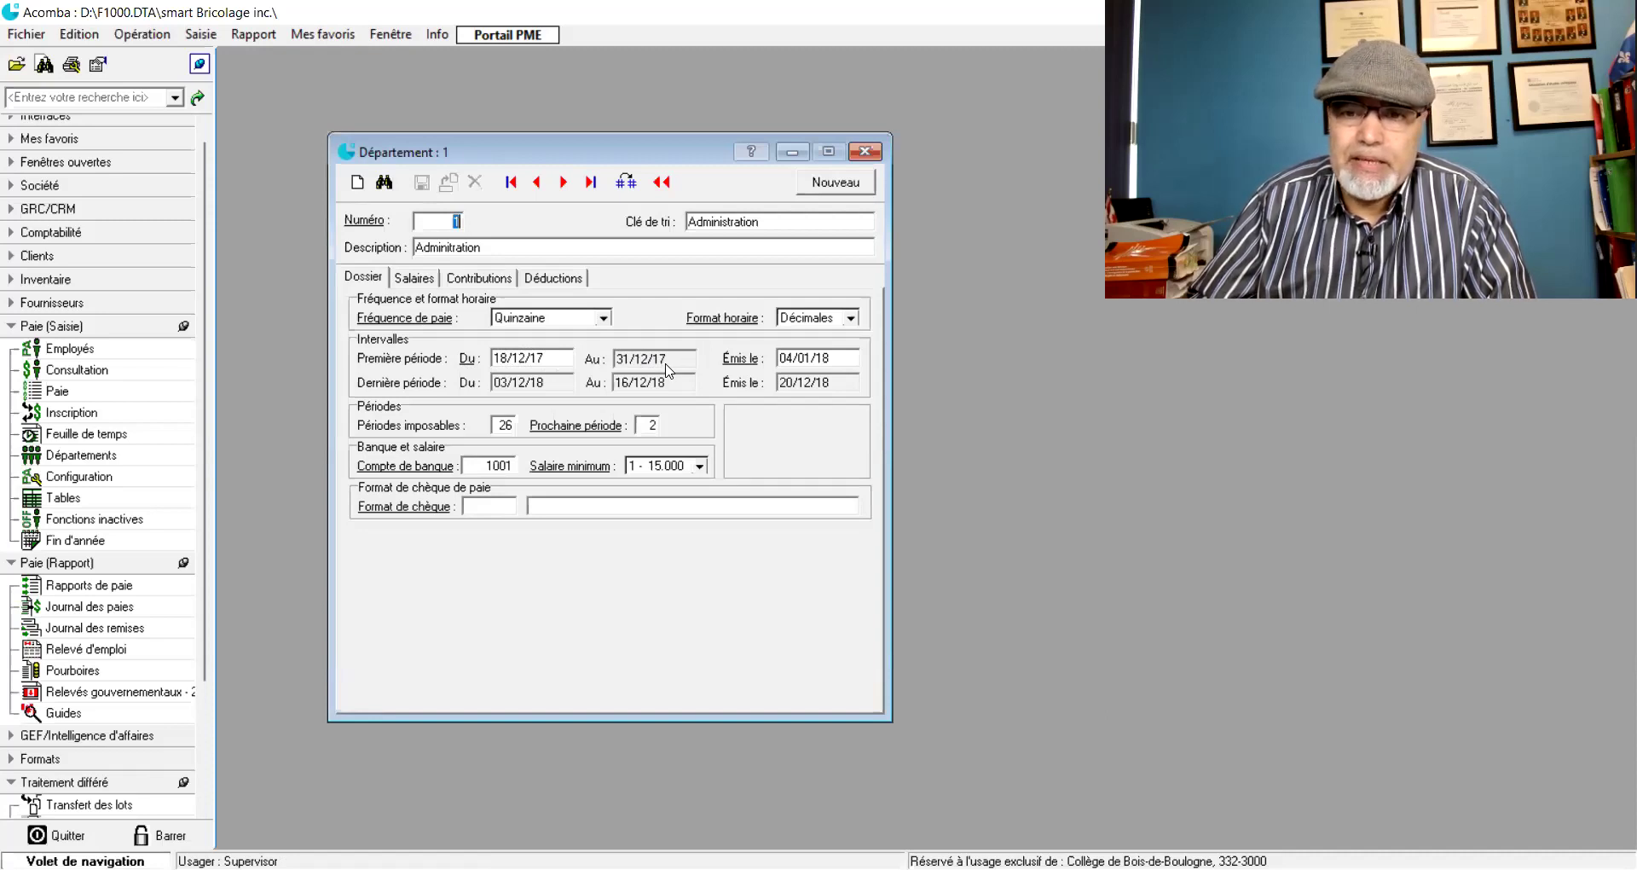
left_click(864, 153)
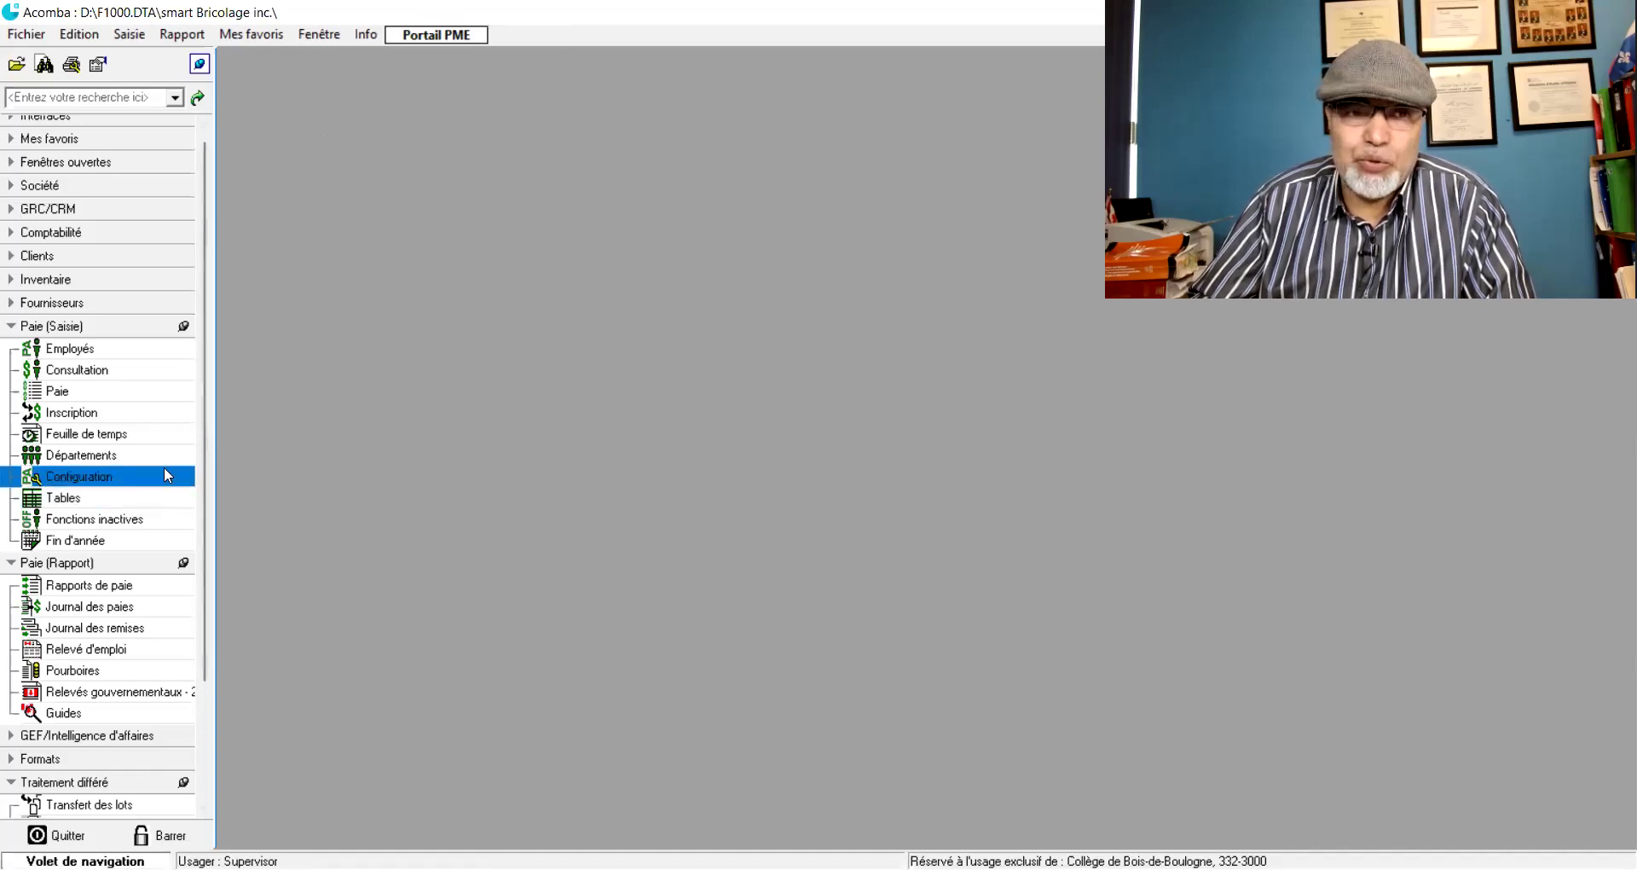
- Register pay for department 1 Administration, pay period 2, using the individual method
left_click(70, 414)
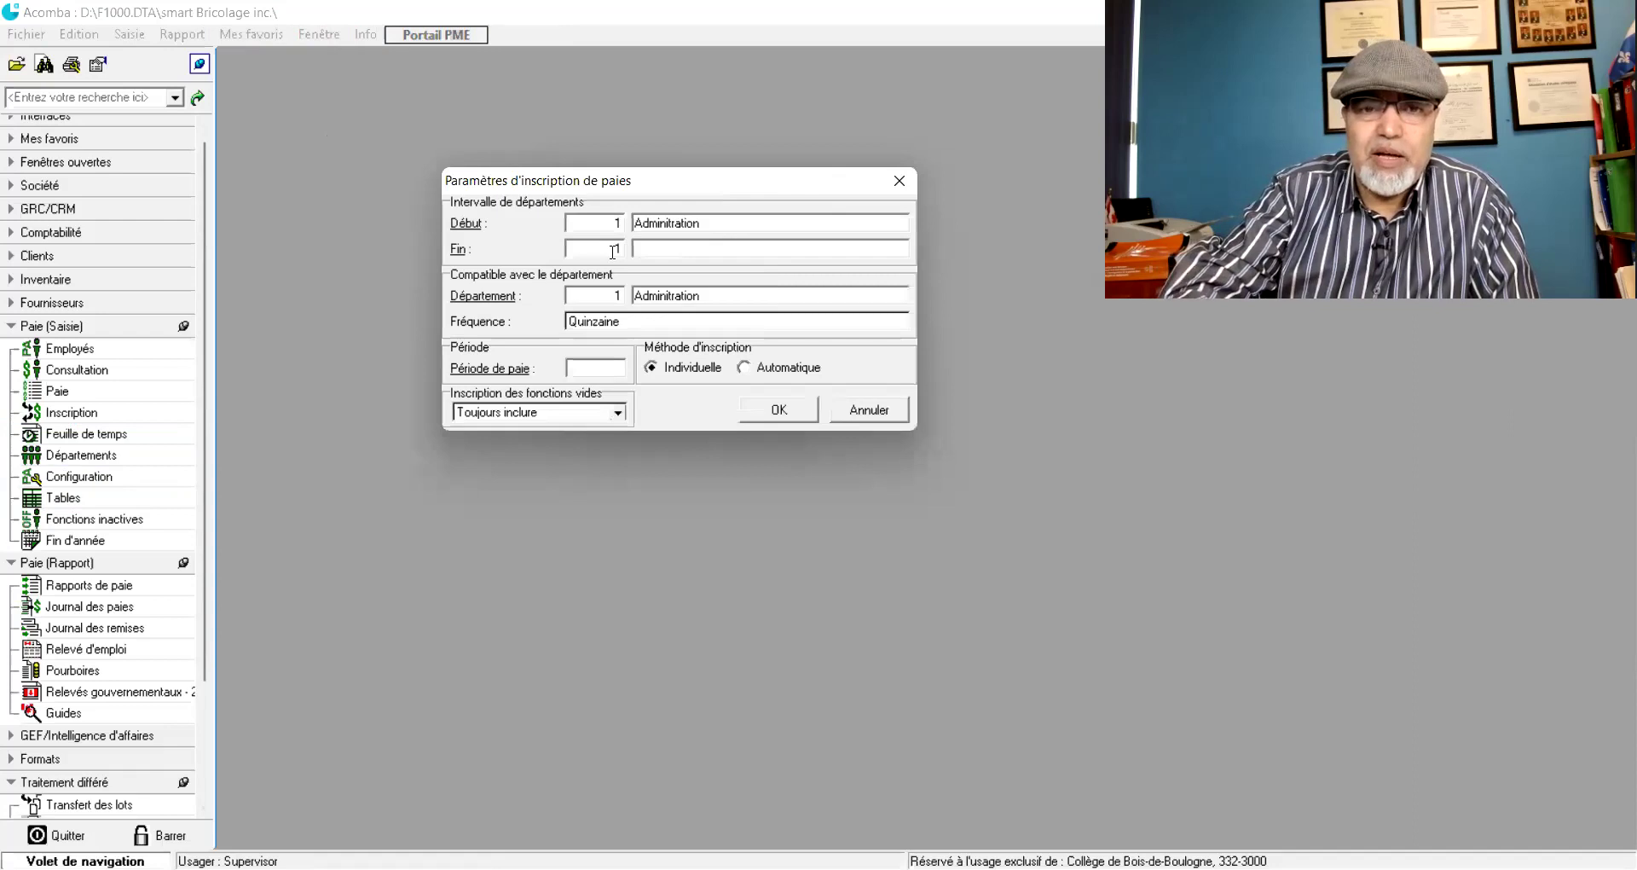
left_click(606, 365)
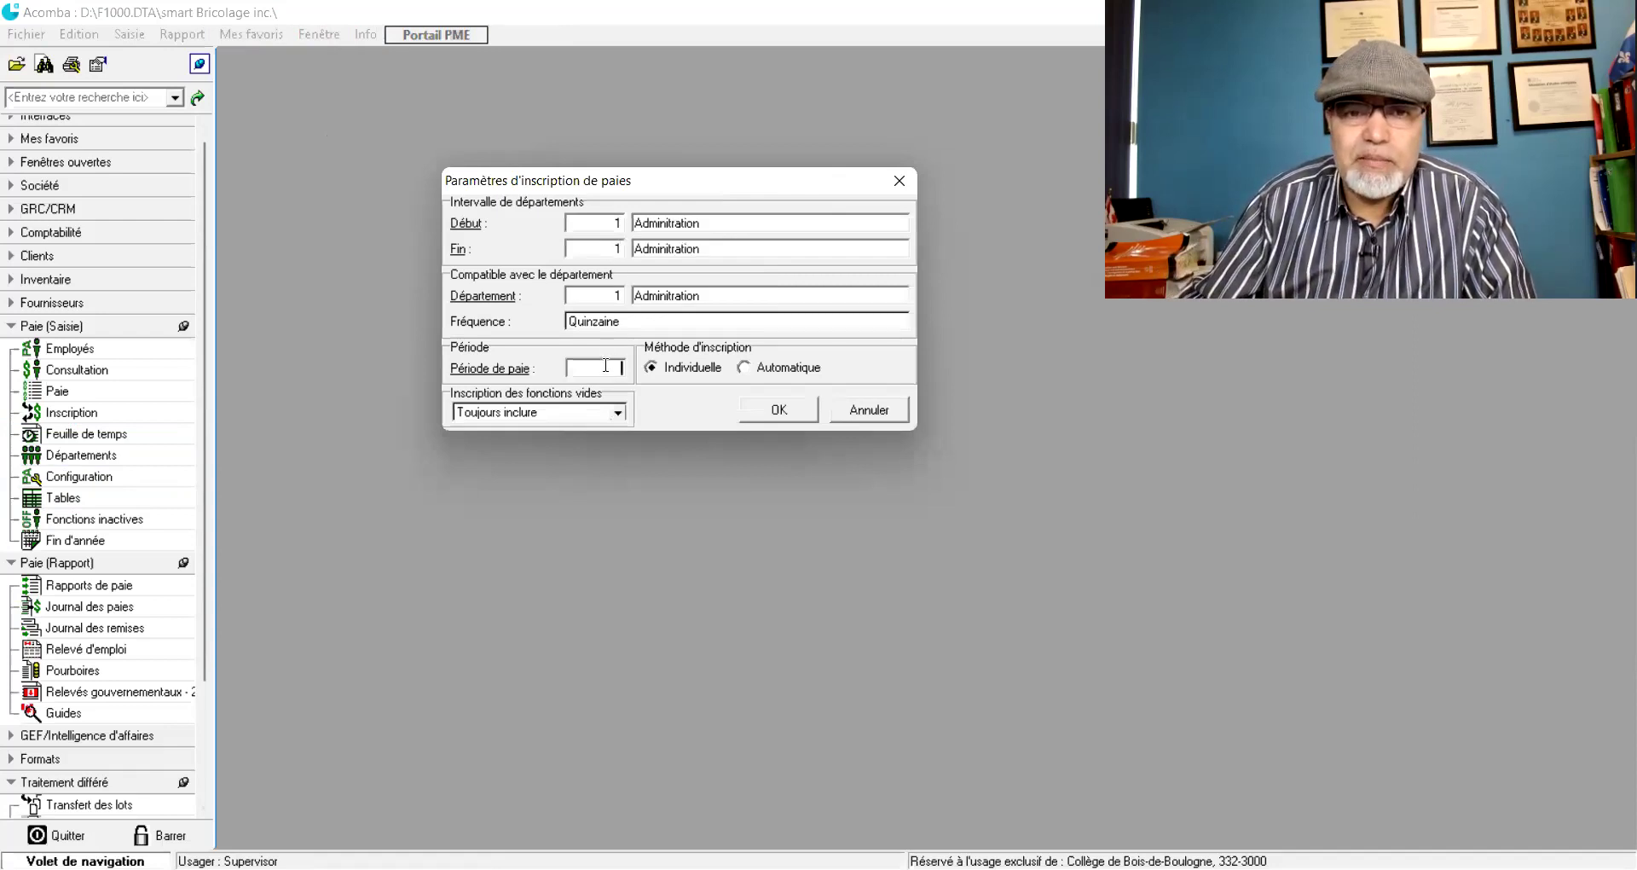
left_click(498, 375)
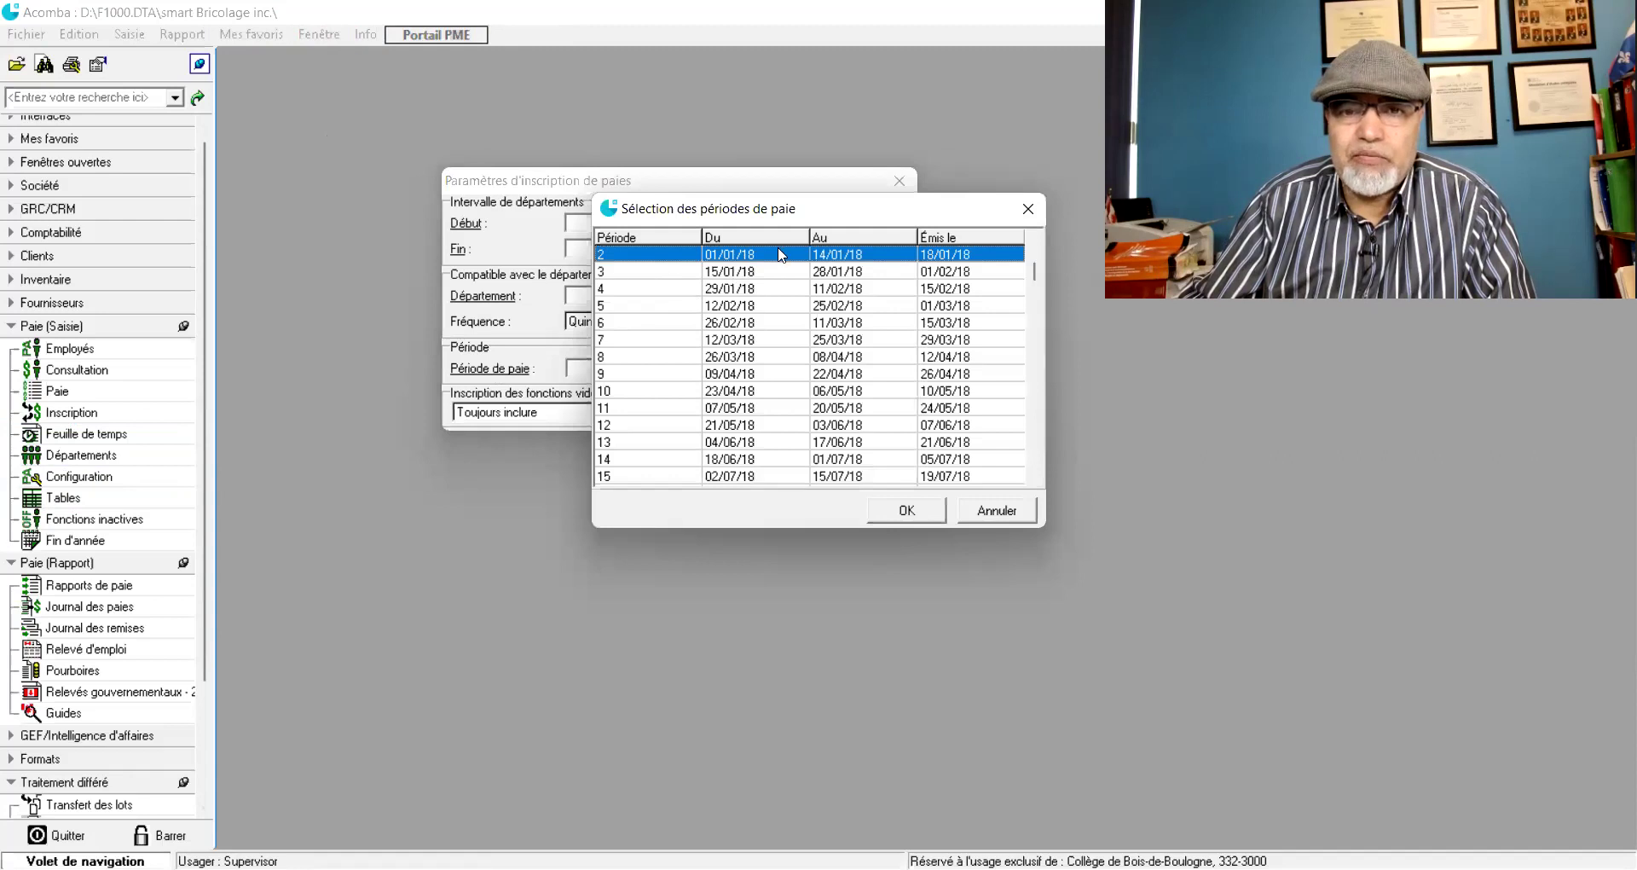
double_click(849, 253)
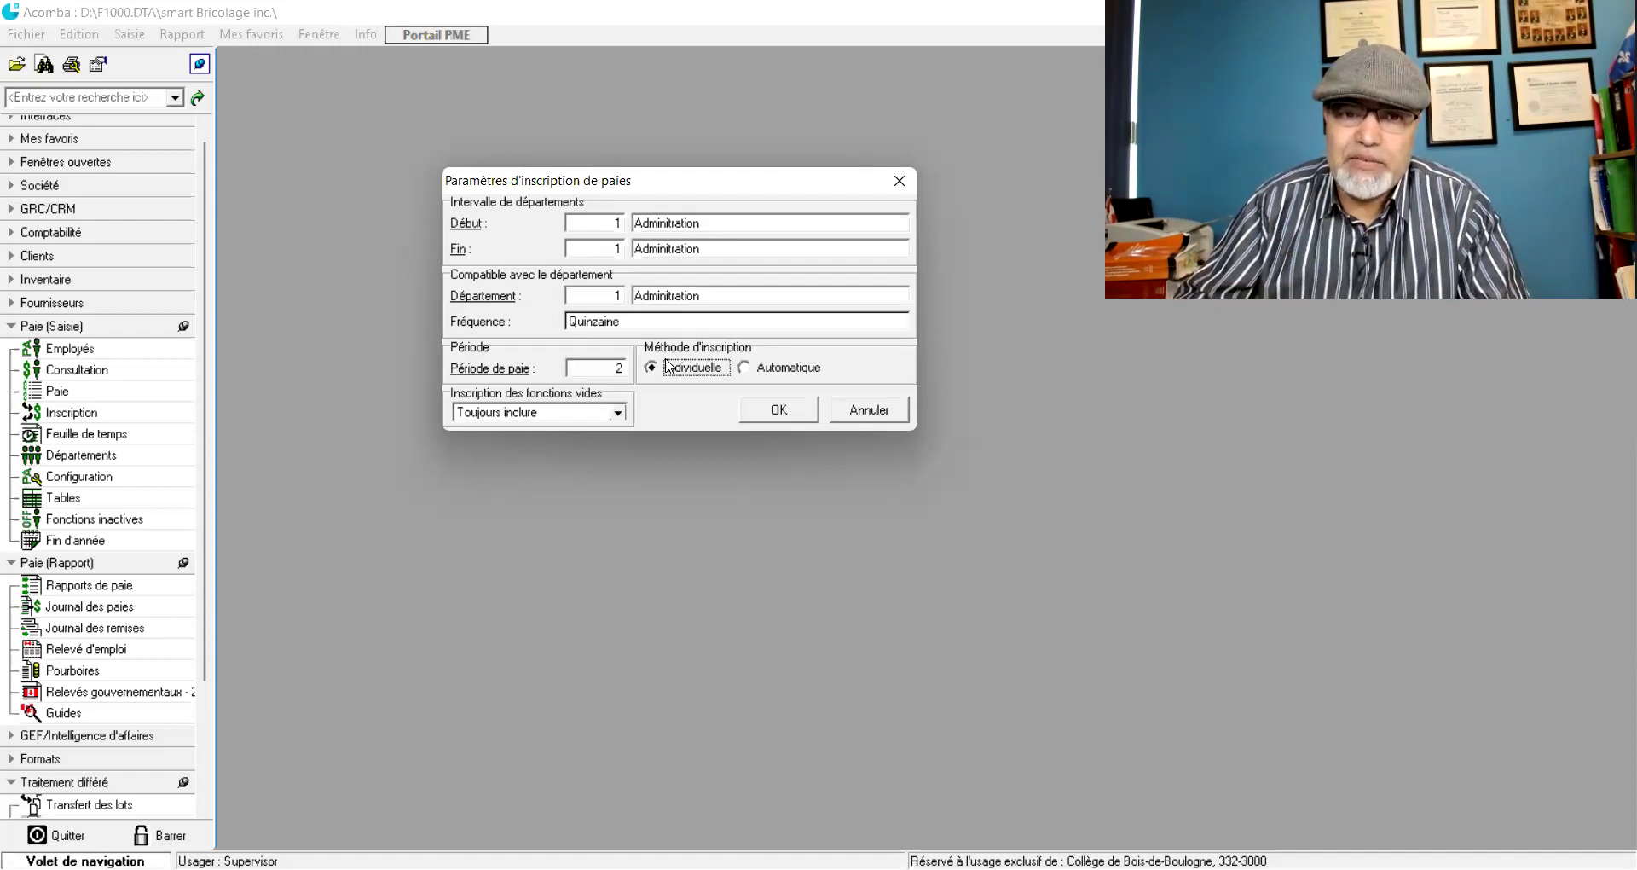
left_click(774, 407)
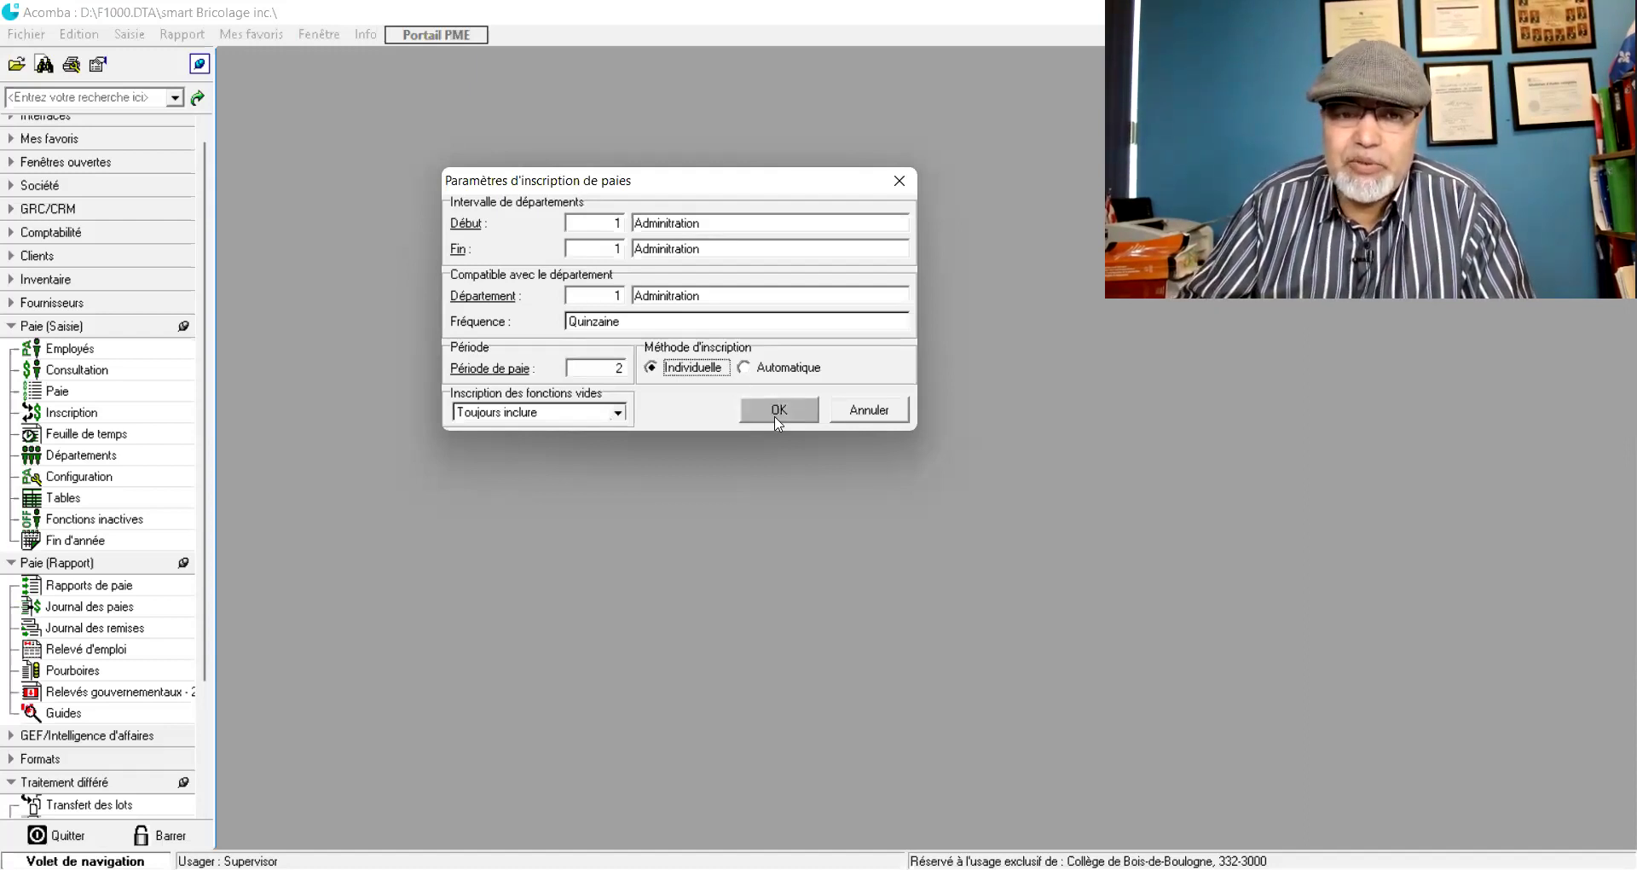
left_click(777, 411)
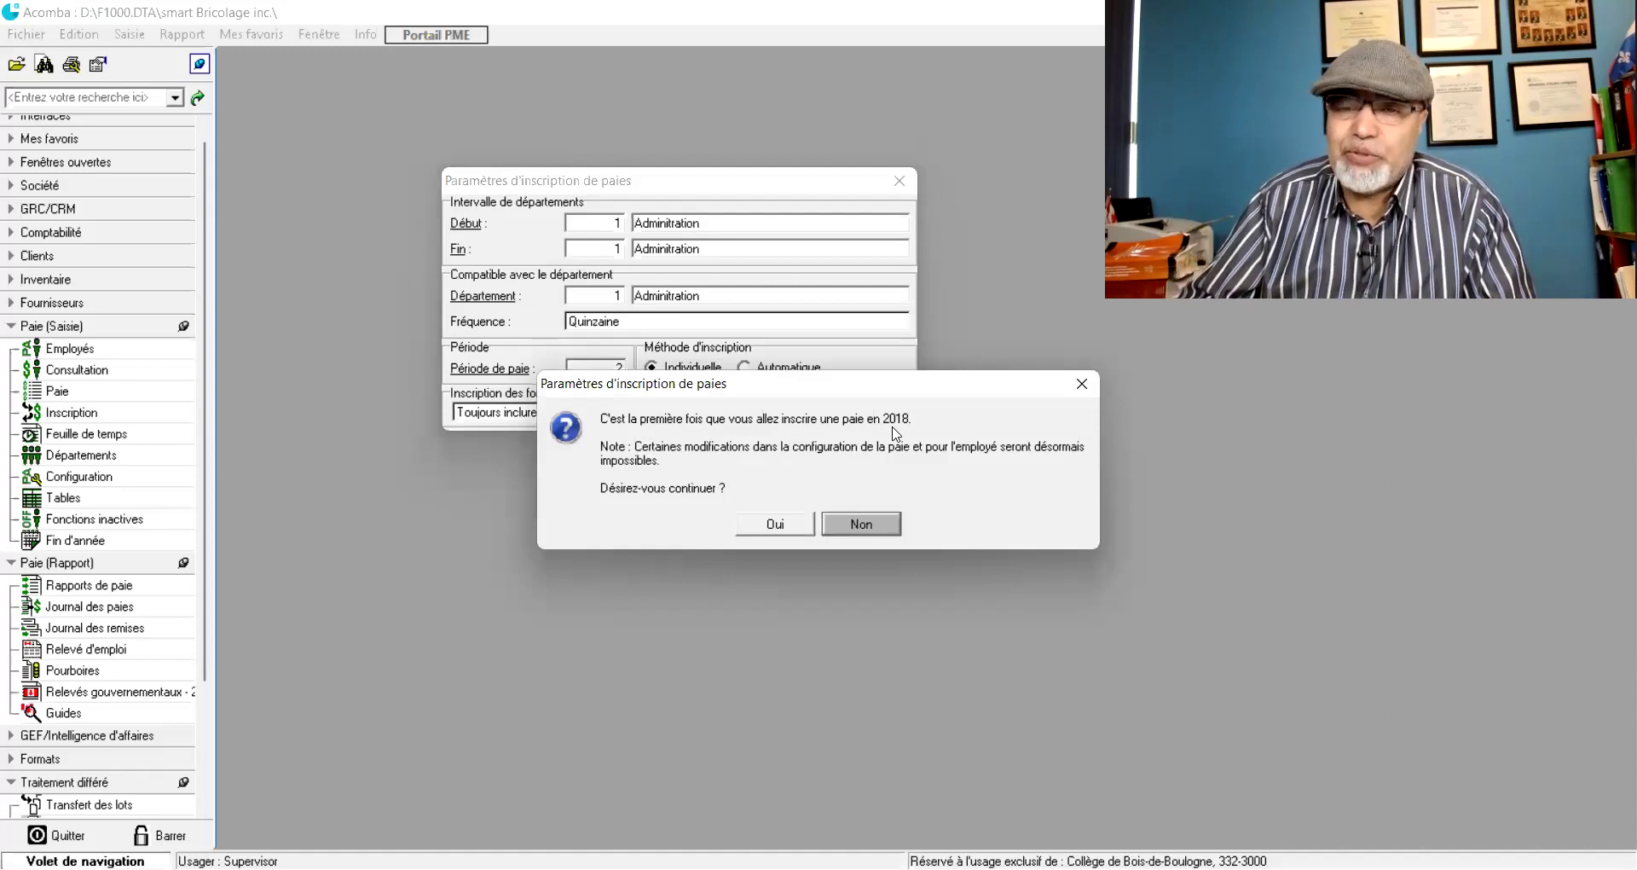
- Confirm the first 2018 pay and select the employee for pay entry
left_click(774, 526)
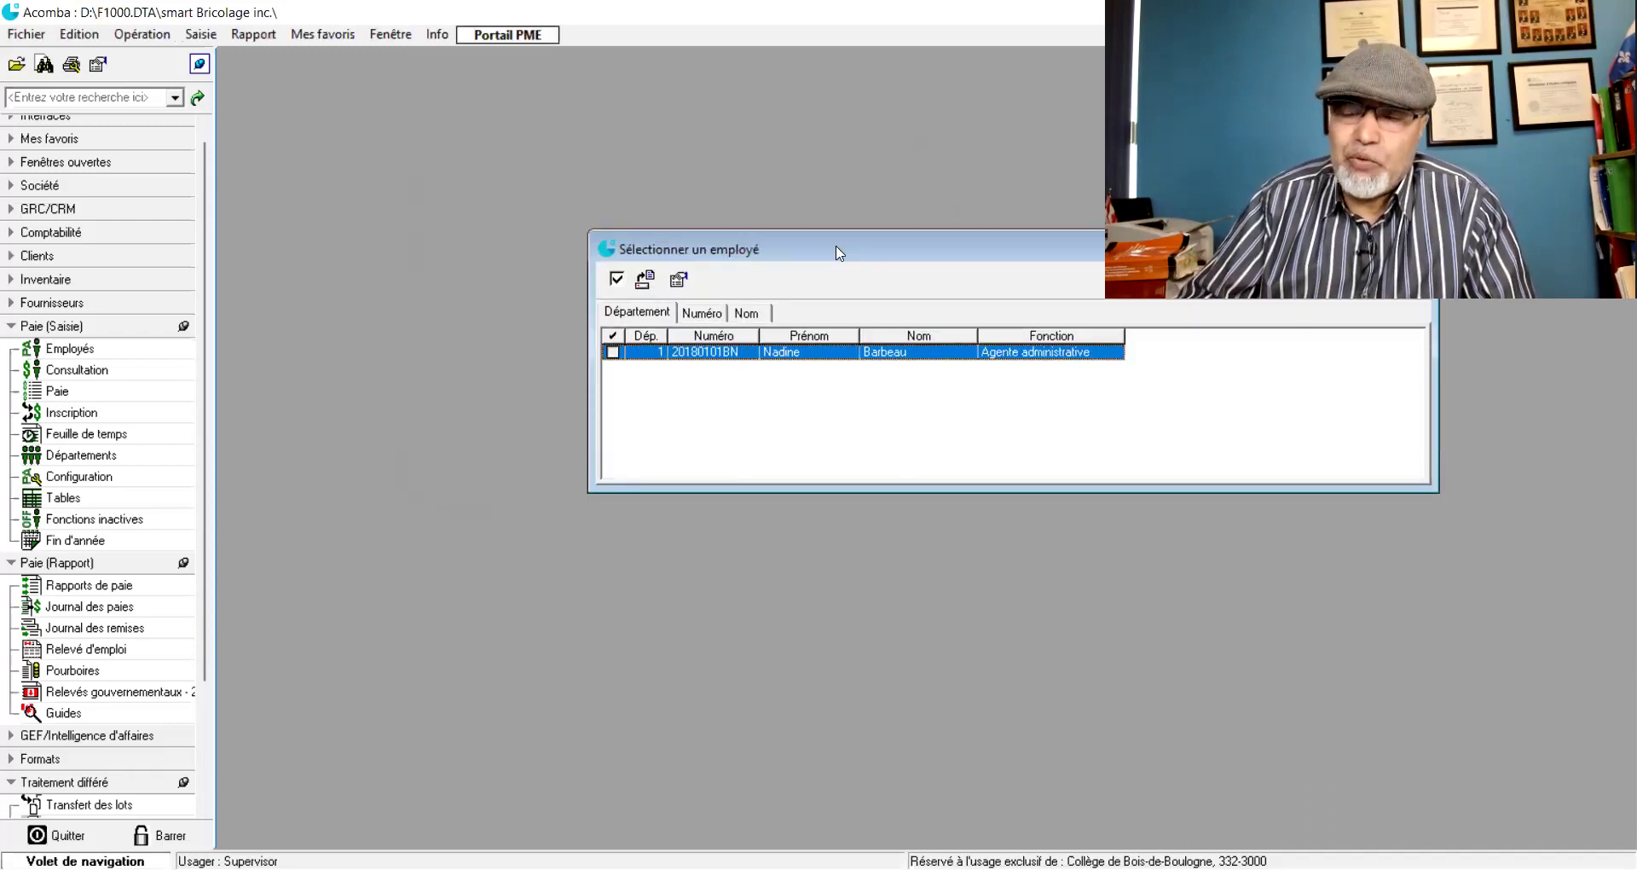
left_click_drag(838, 253, 569, 196)
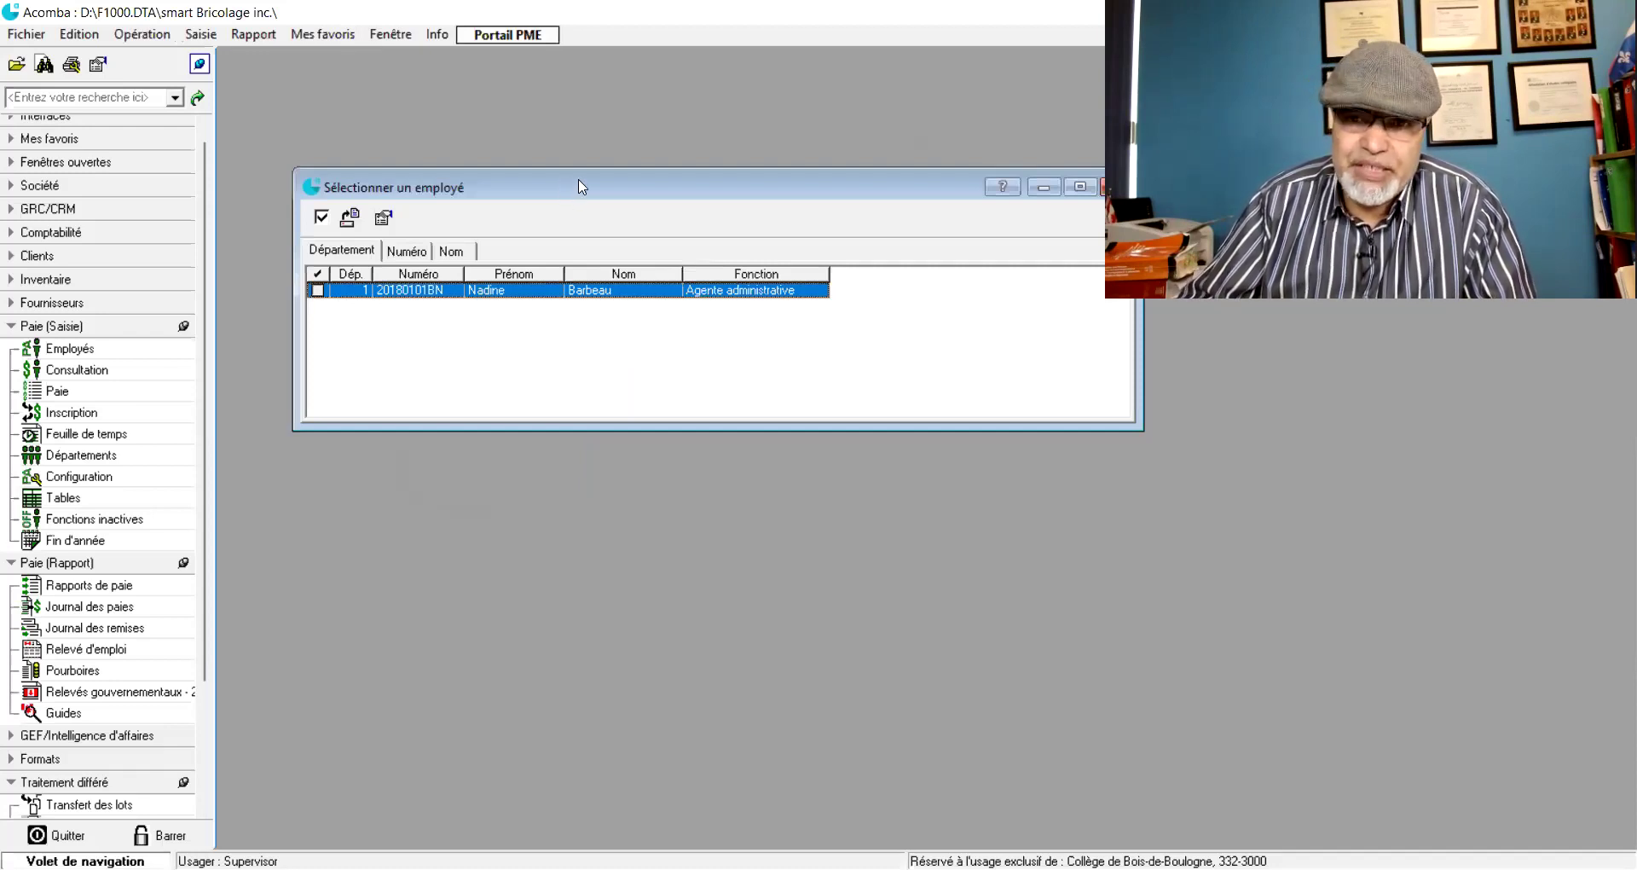
left_click_drag(580, 186, 616, 181)
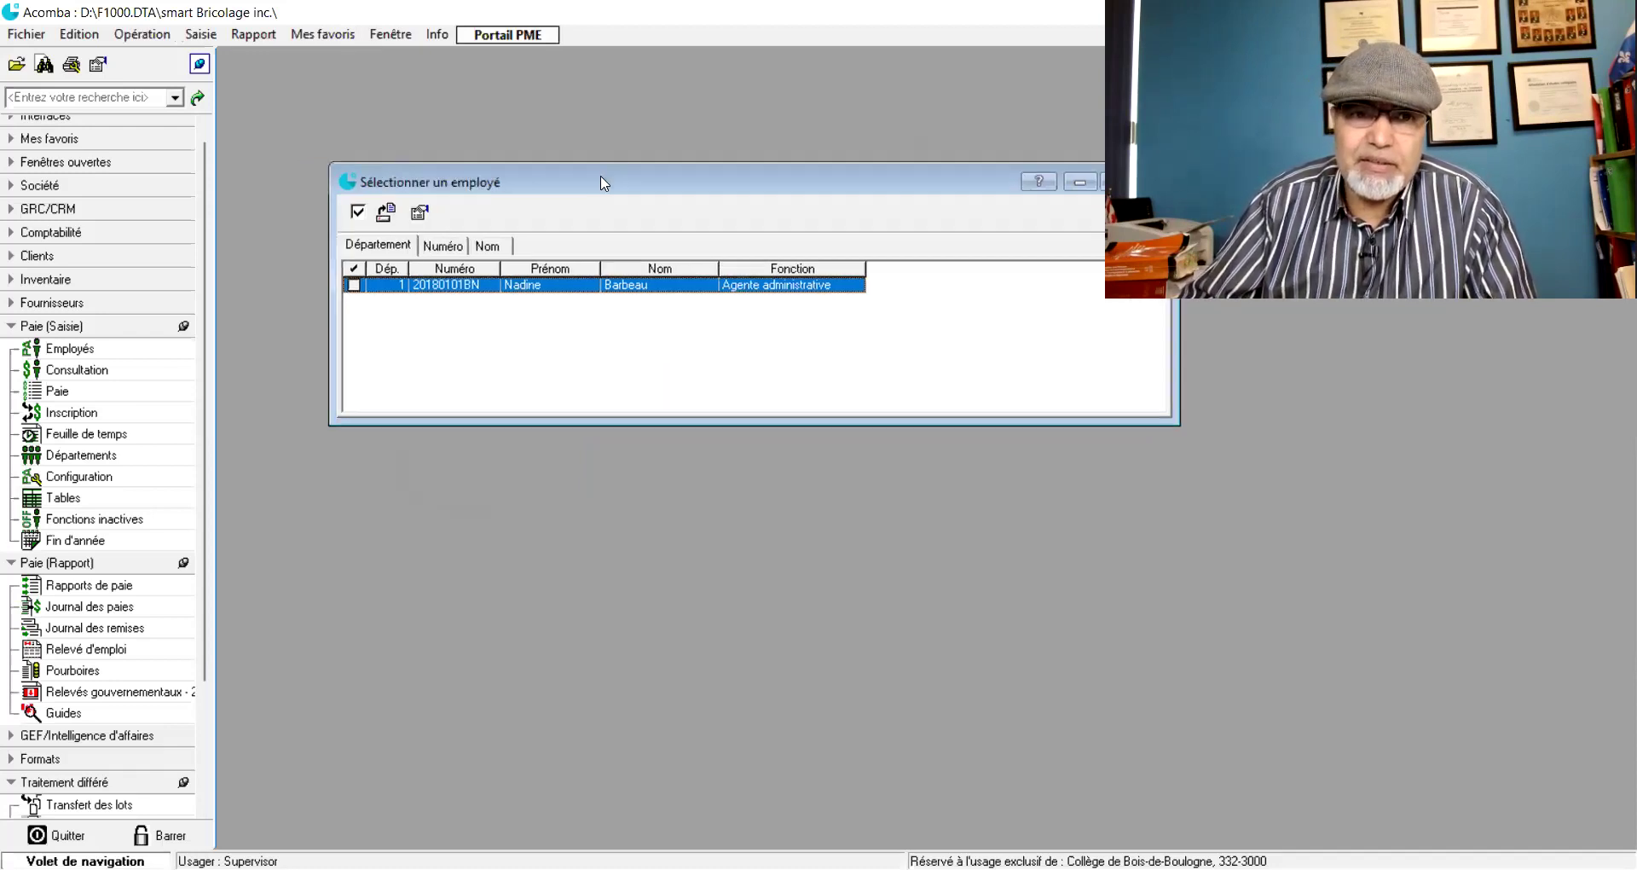
double_click(353, 288)
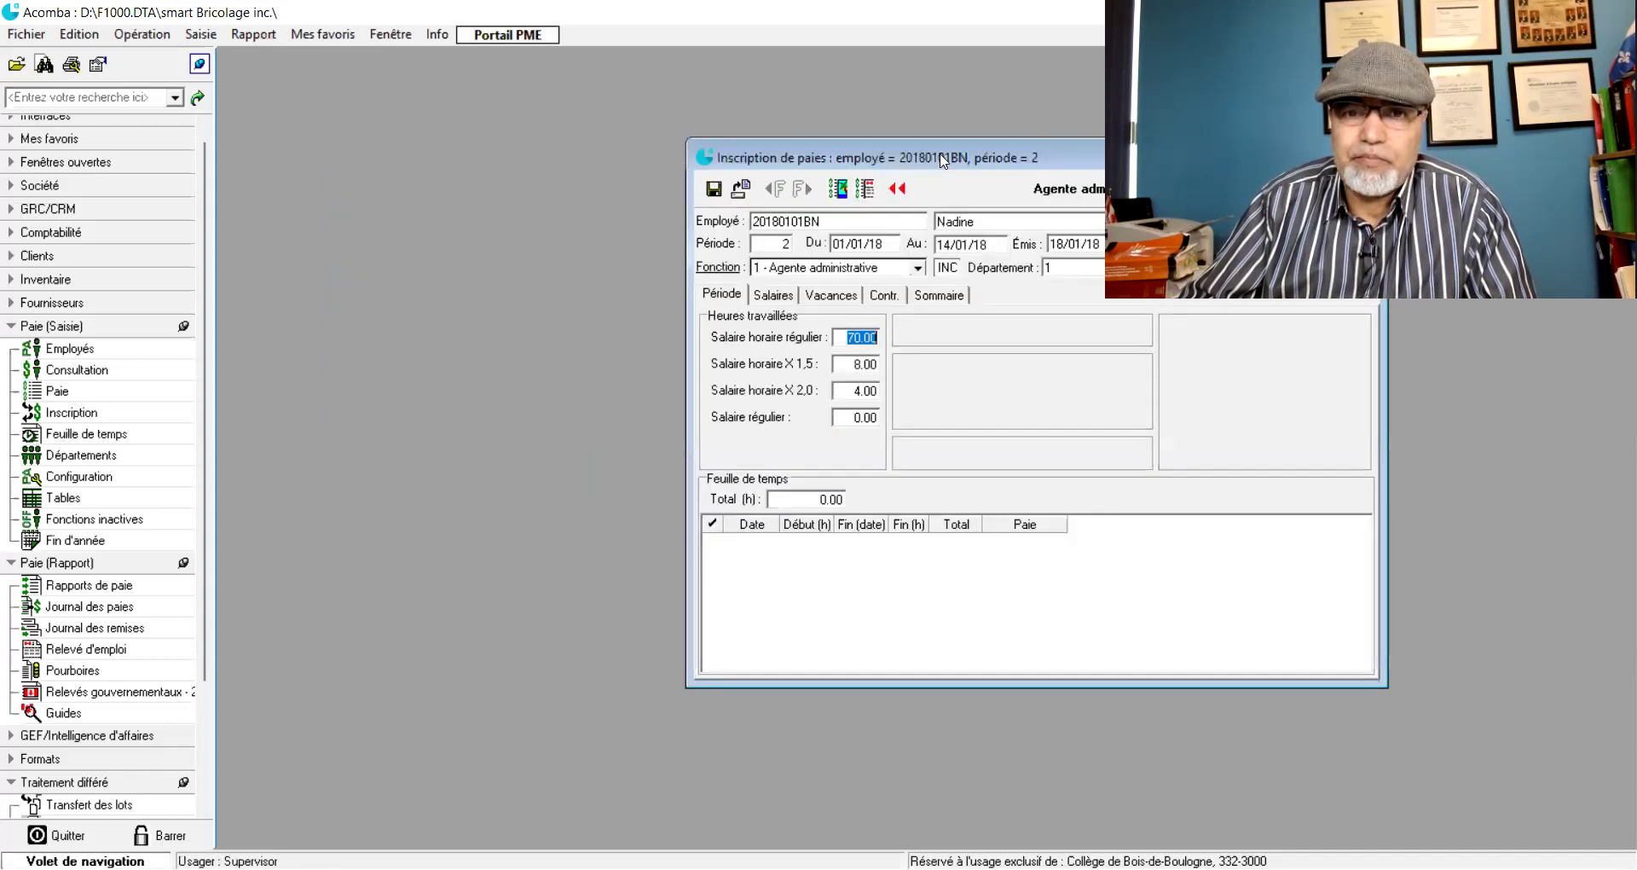
- Review the period 2 salary lines, 104.80 vacation pay and 46.90 CSST contribution
left_click_drag(920, 151, 514, 107)
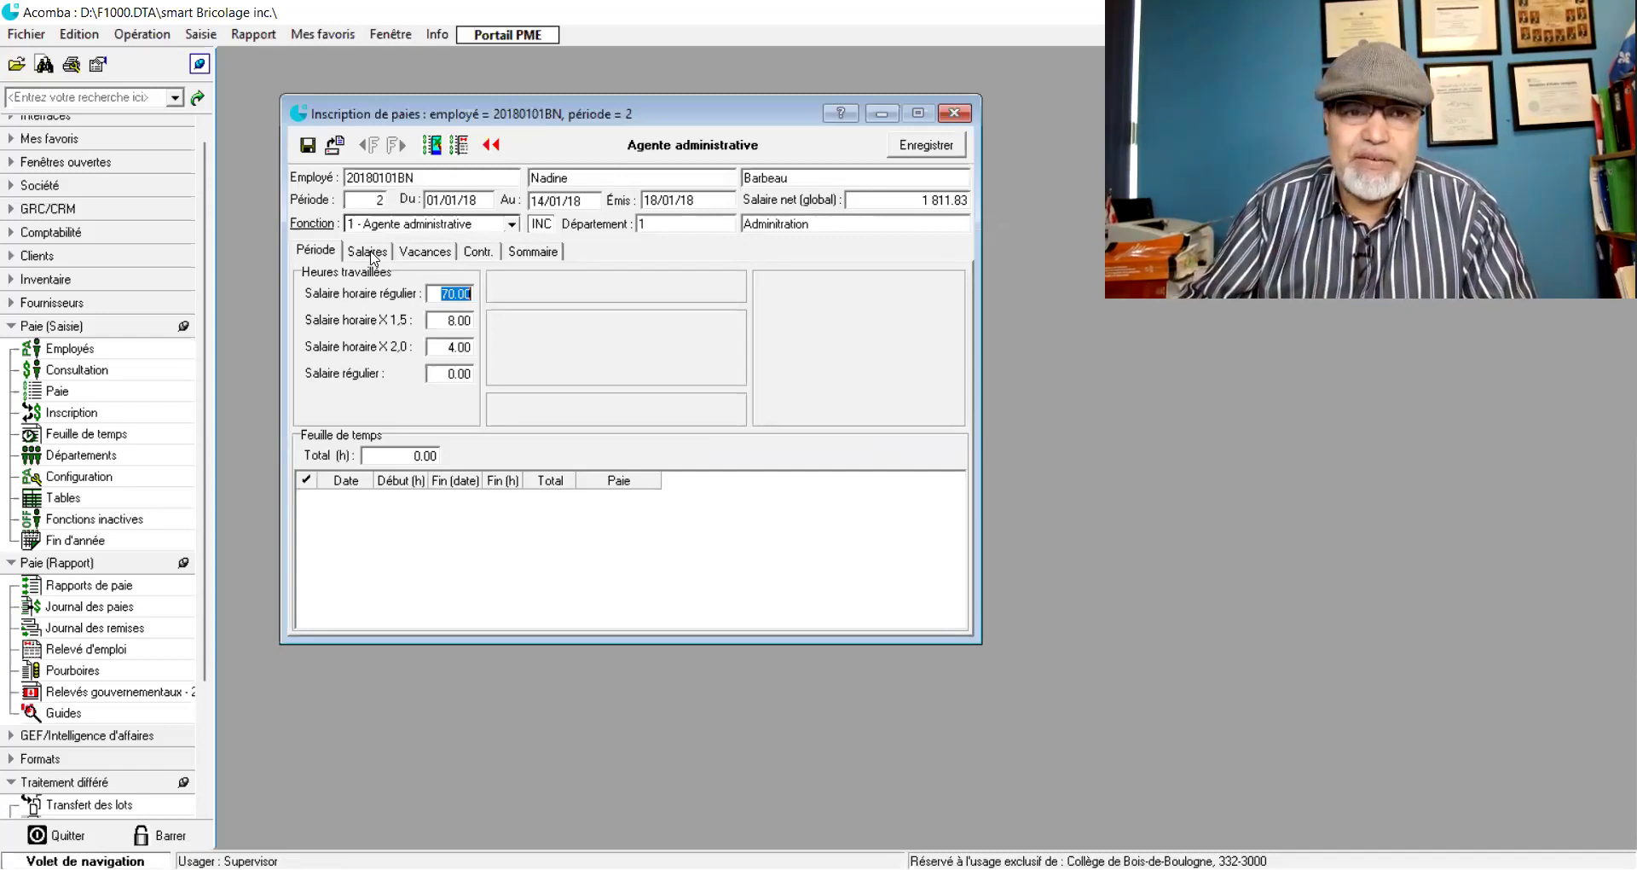
left_click(365, 252)
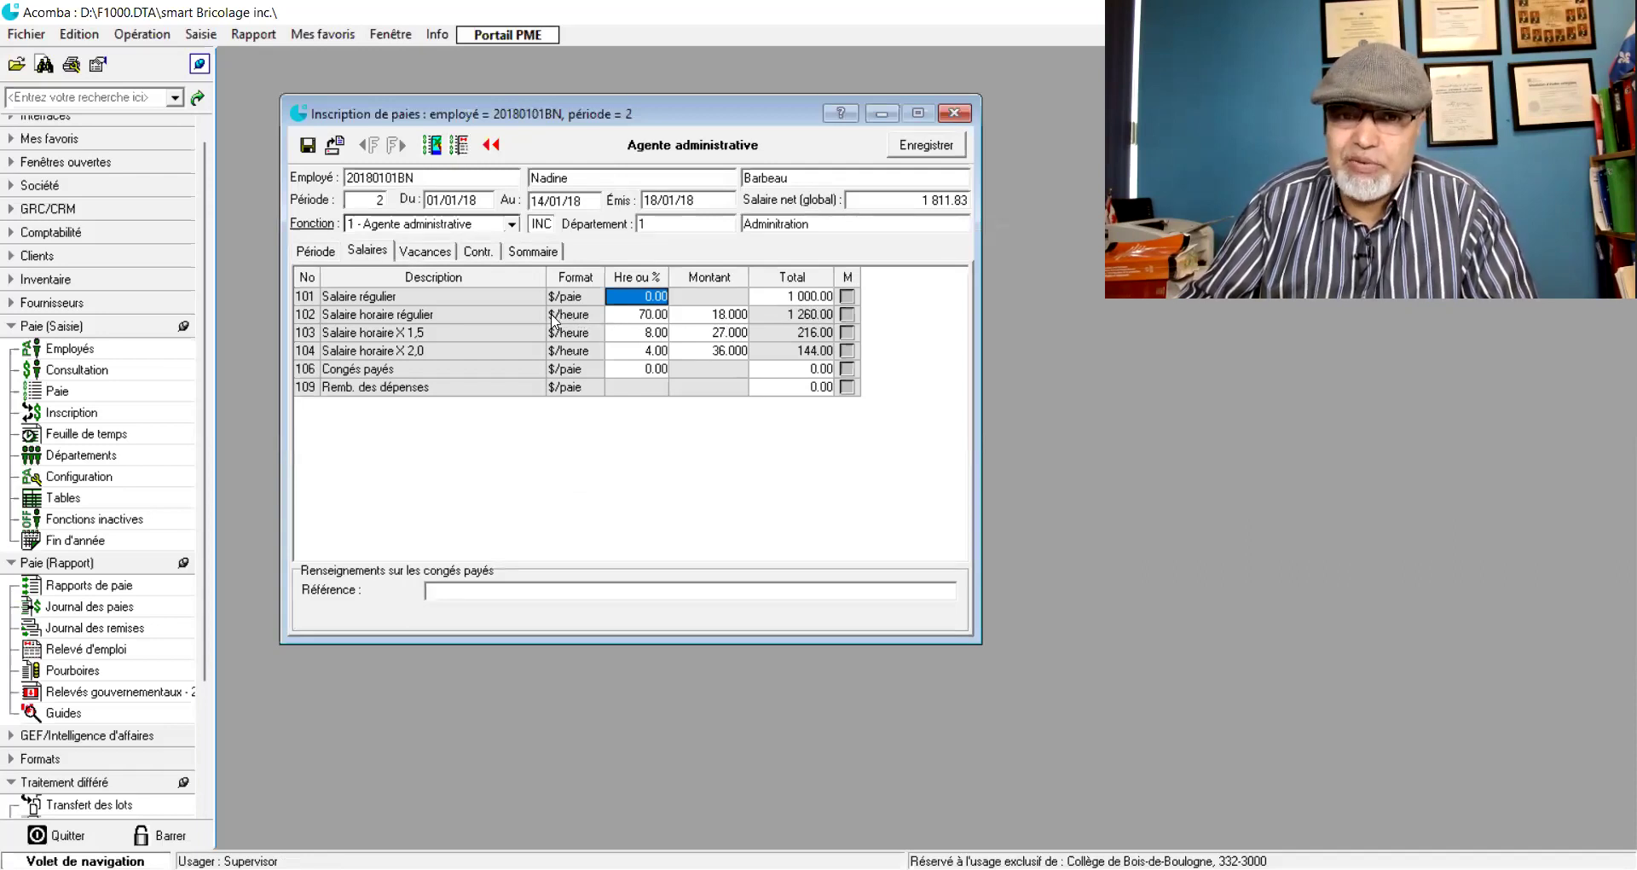
left_click(443, 255)
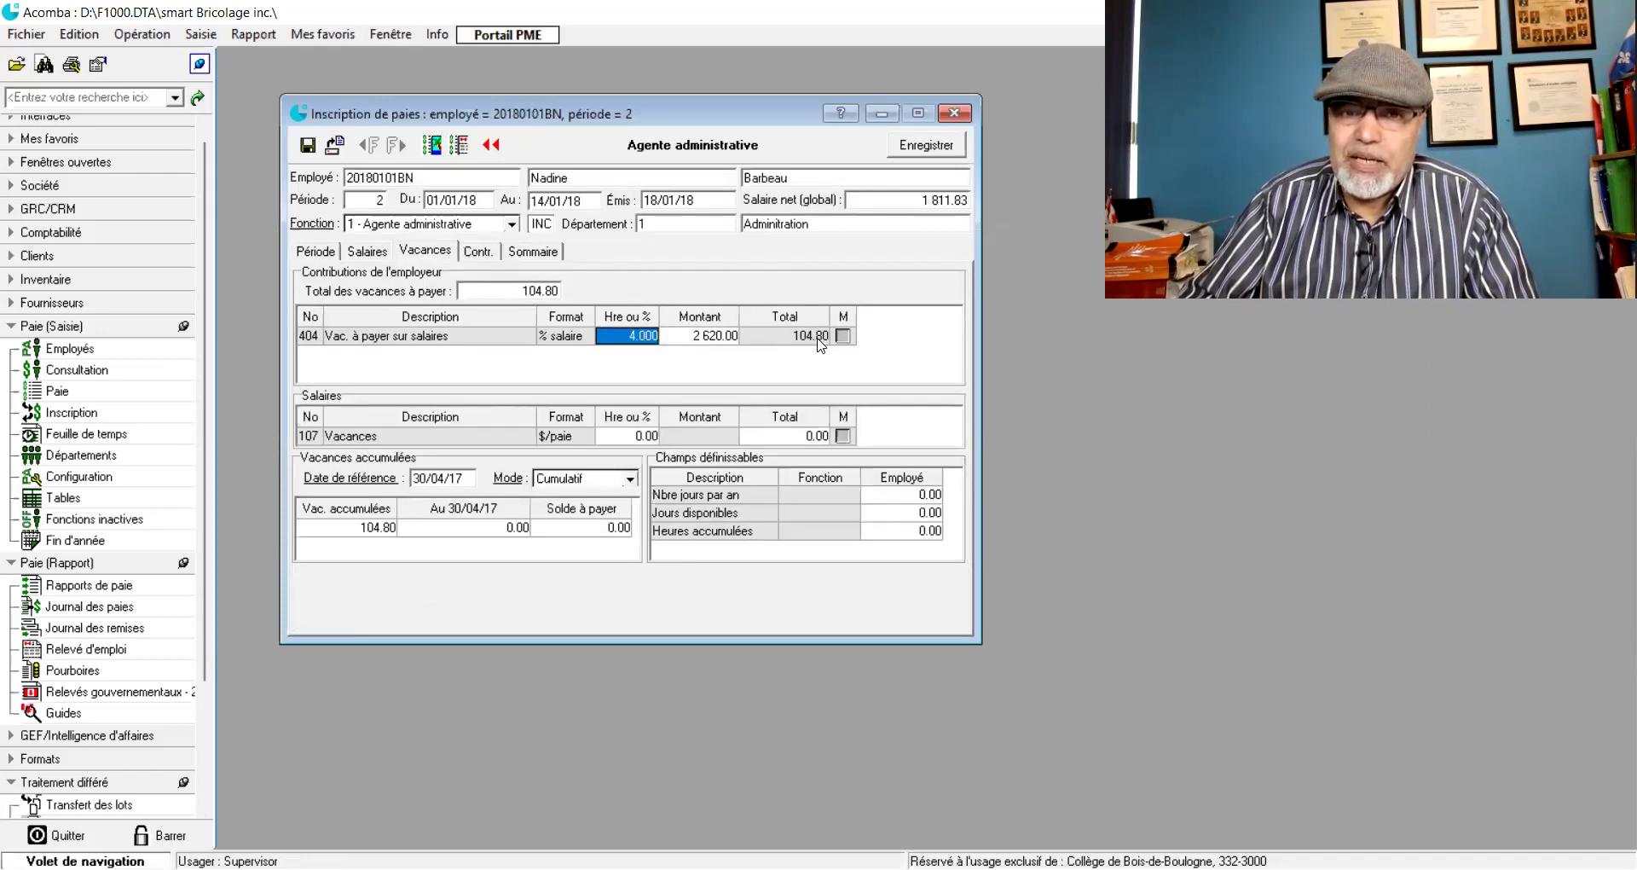
left_click(478, 256)
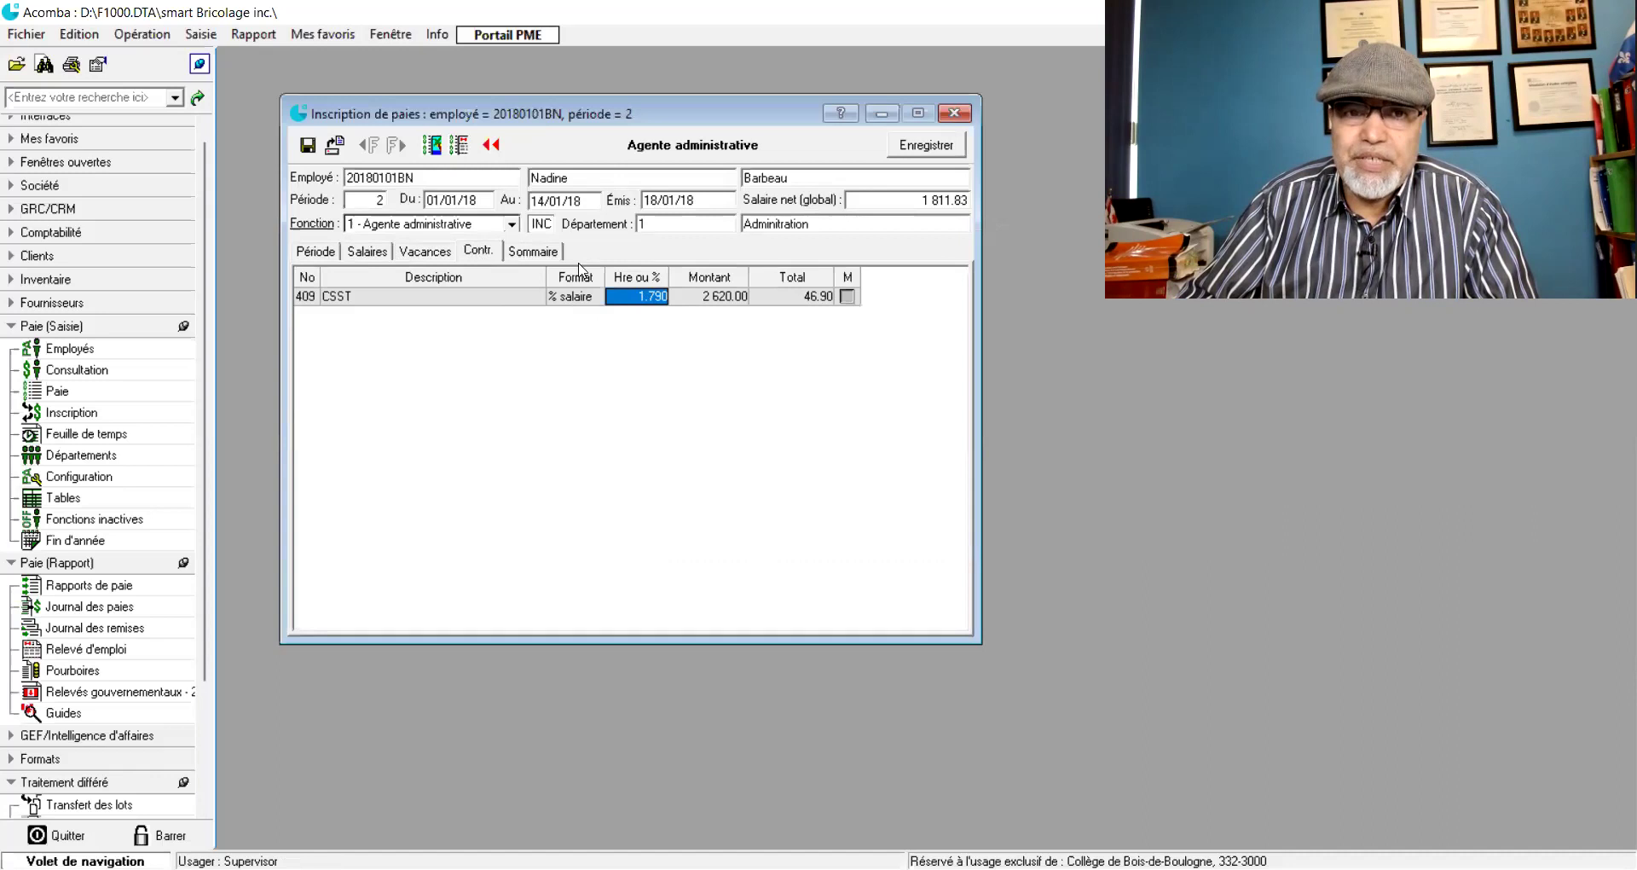
- Compare the pay summary's taxes and 1 811.83 net pay against the CSST contribution details
left_click(532, 252)
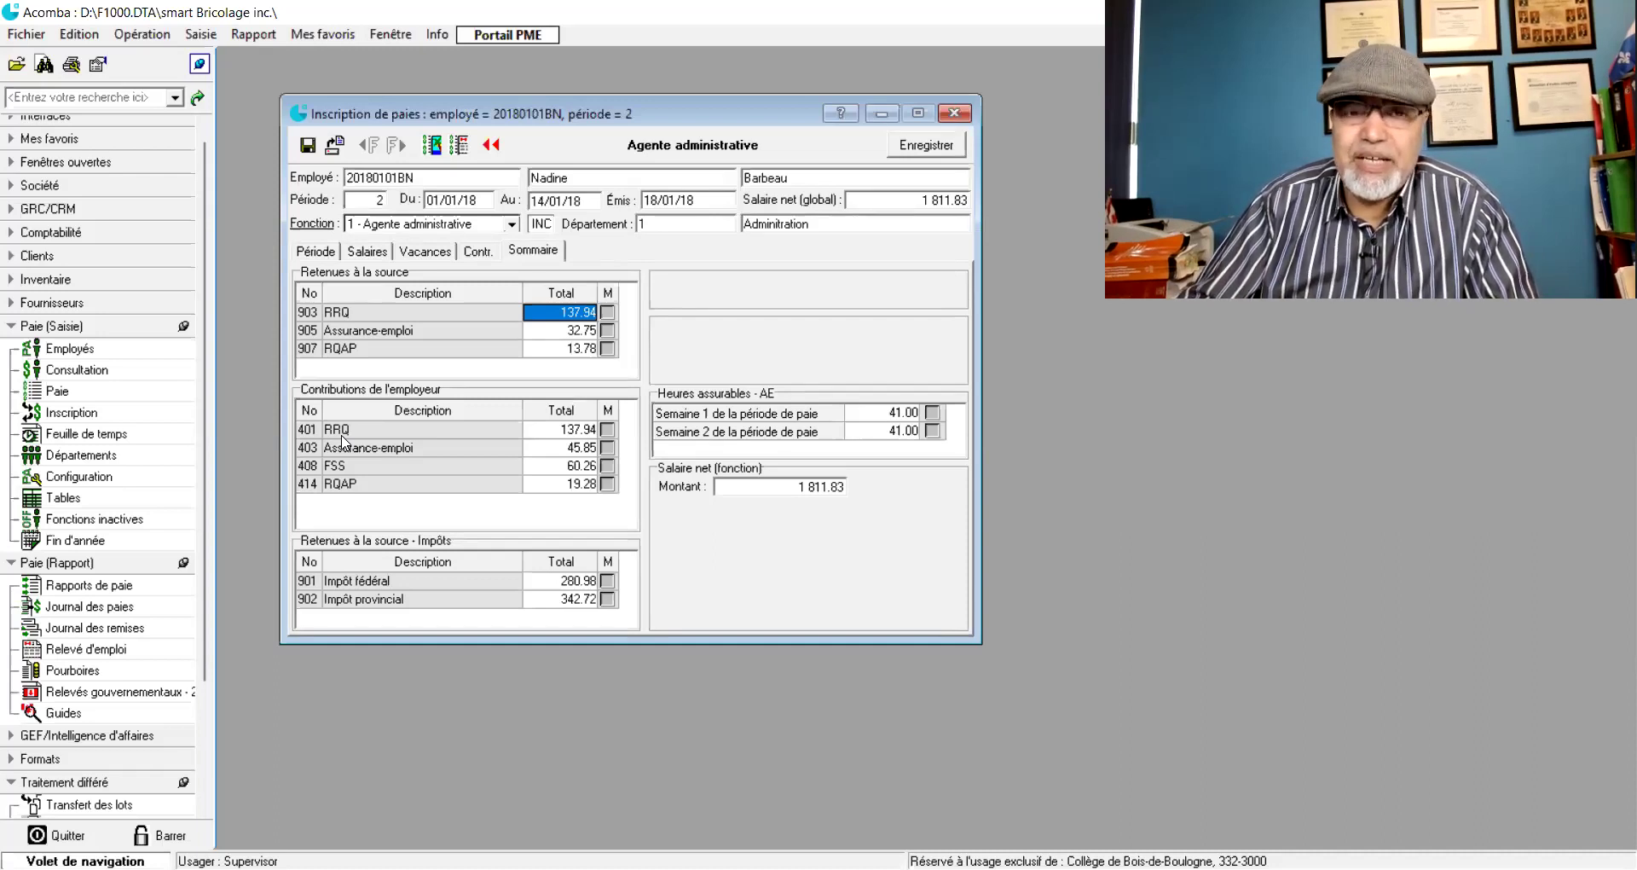
left_click(479, 251)
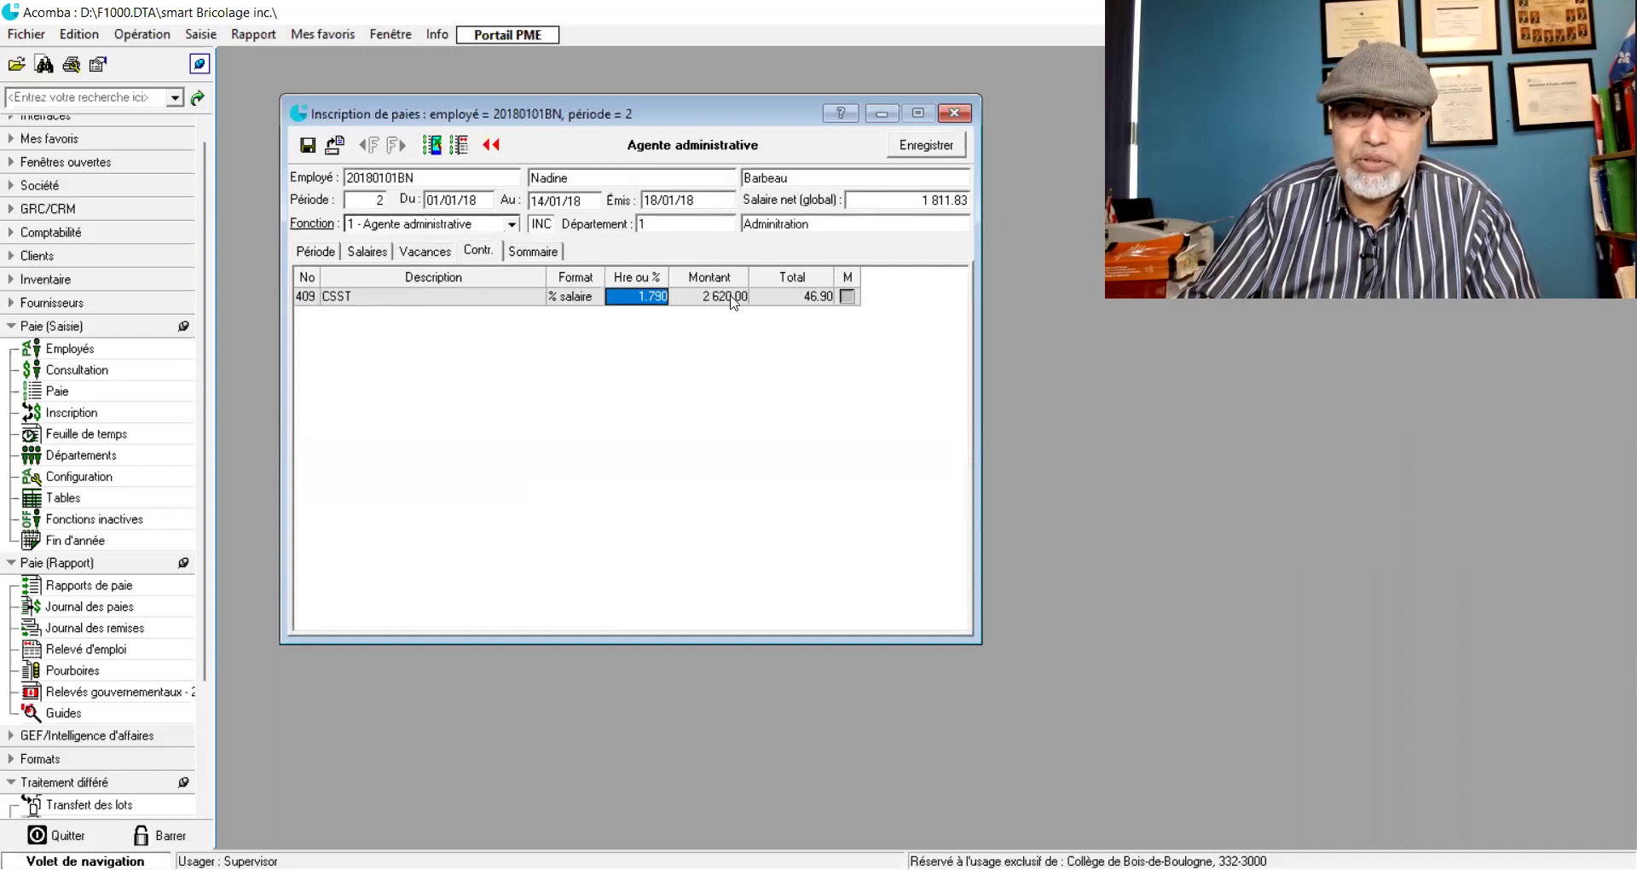
left_click(538, 253)
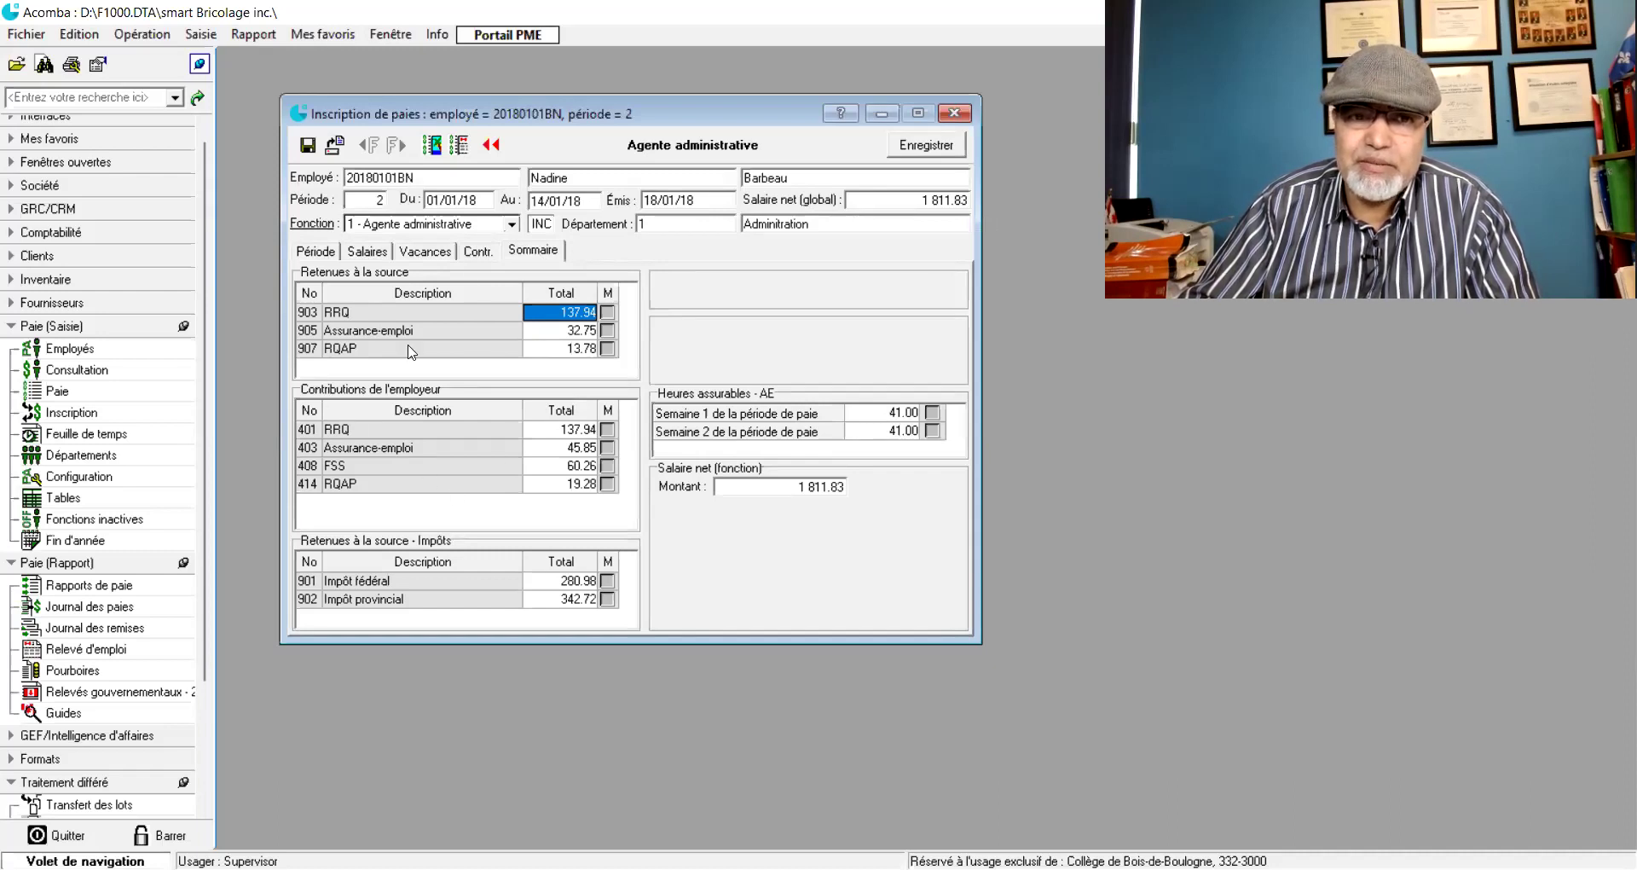
left_click(478, 252)
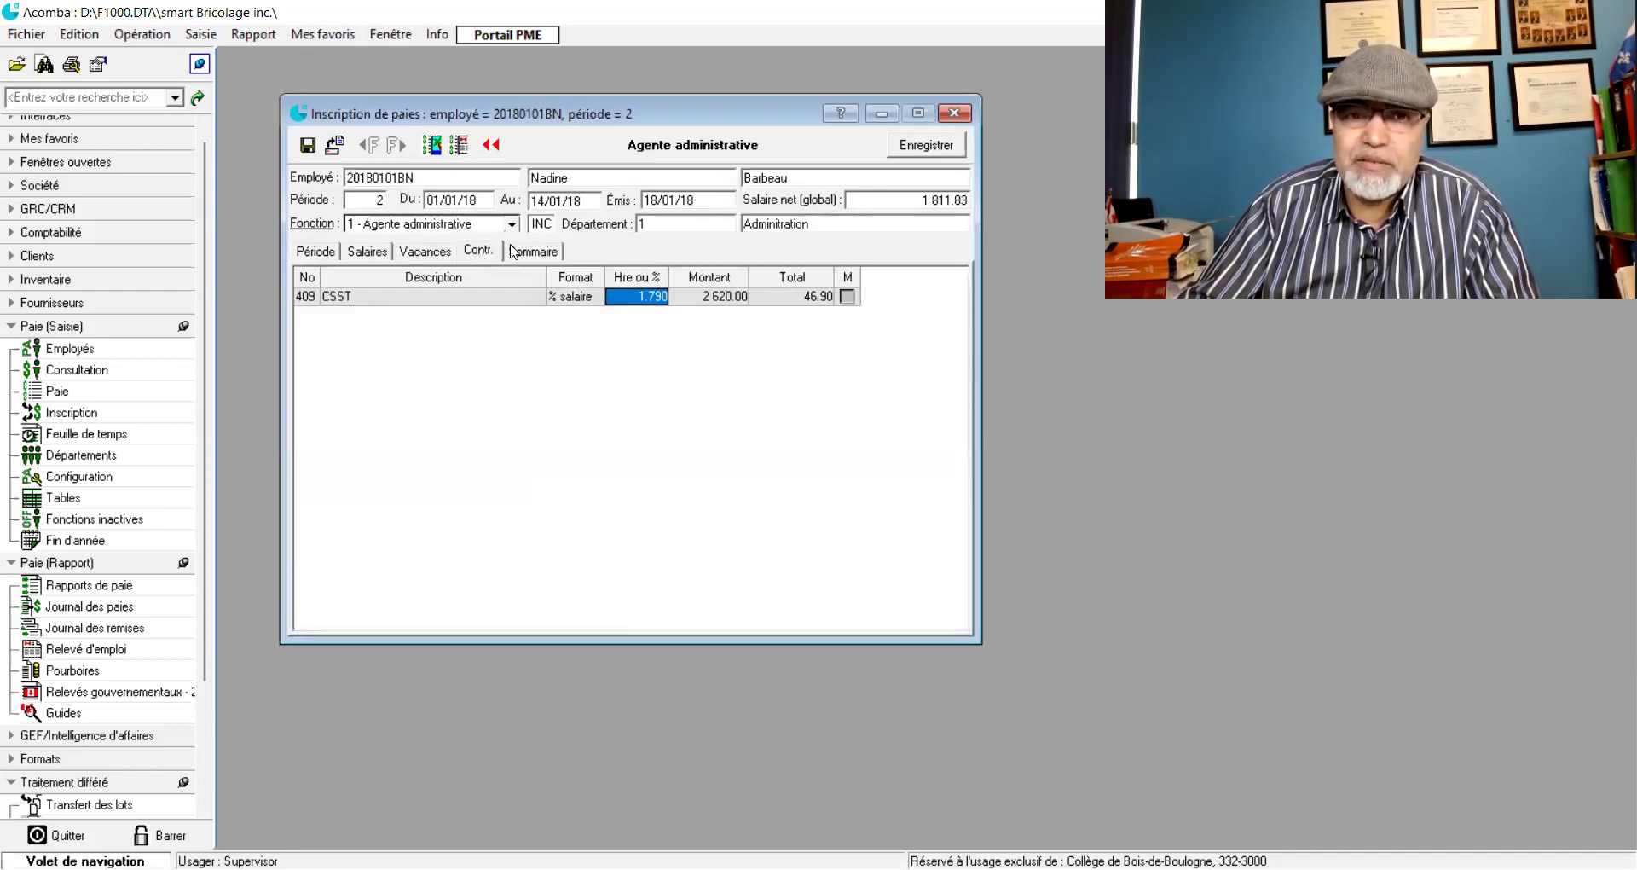
left_click(546, 253)
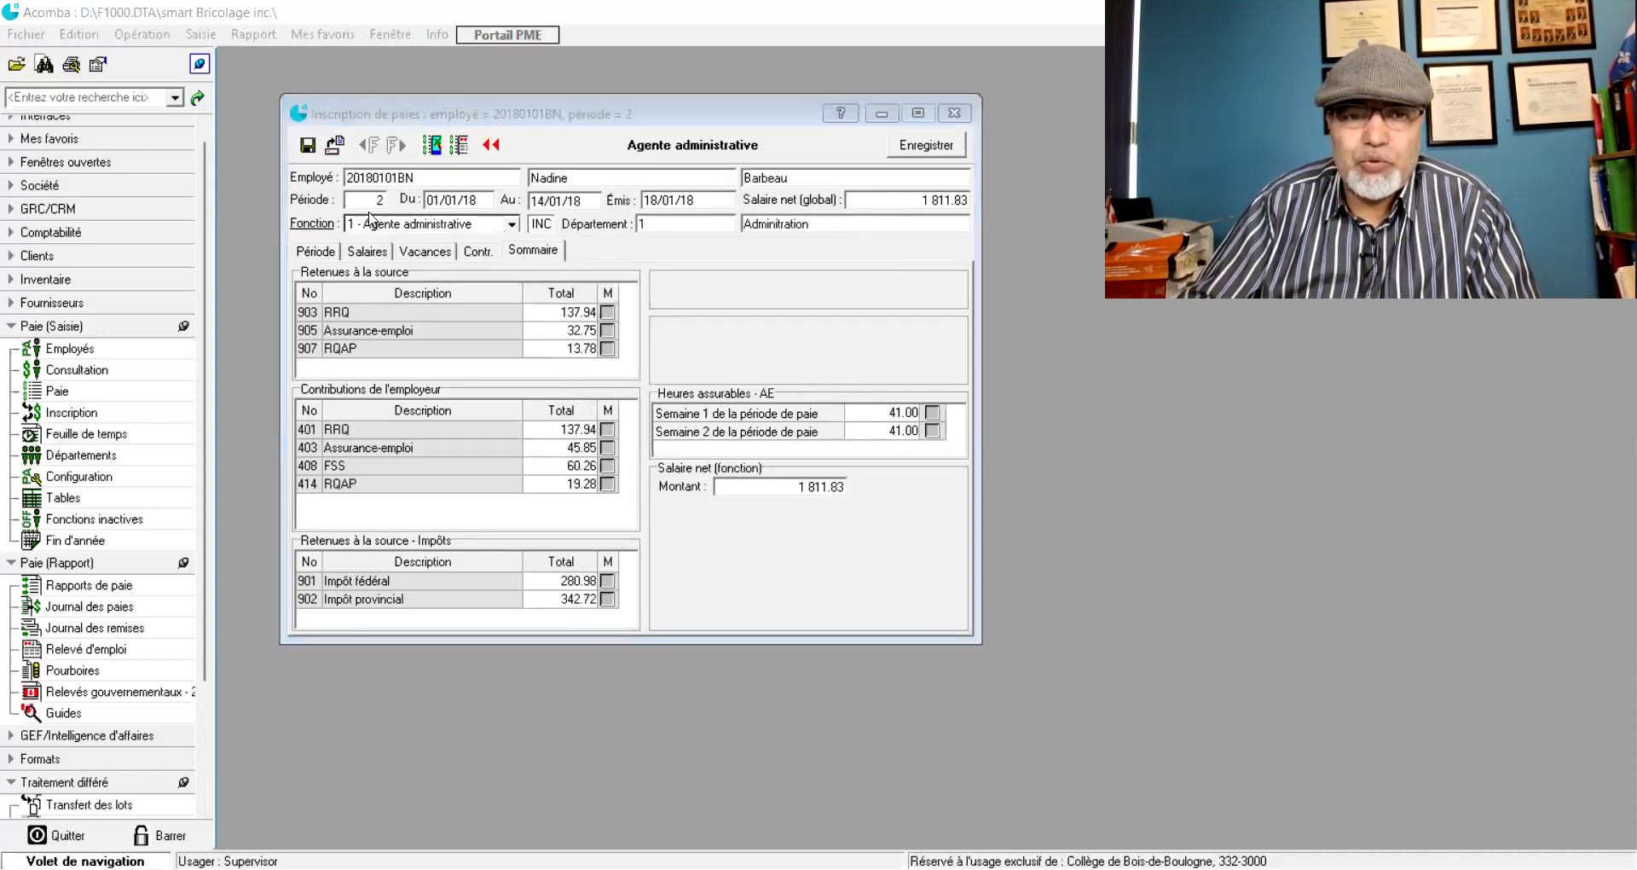
- Save the 1 811.83 net pay and close the employee selection and registration parameter windows
left_click(927, 145)
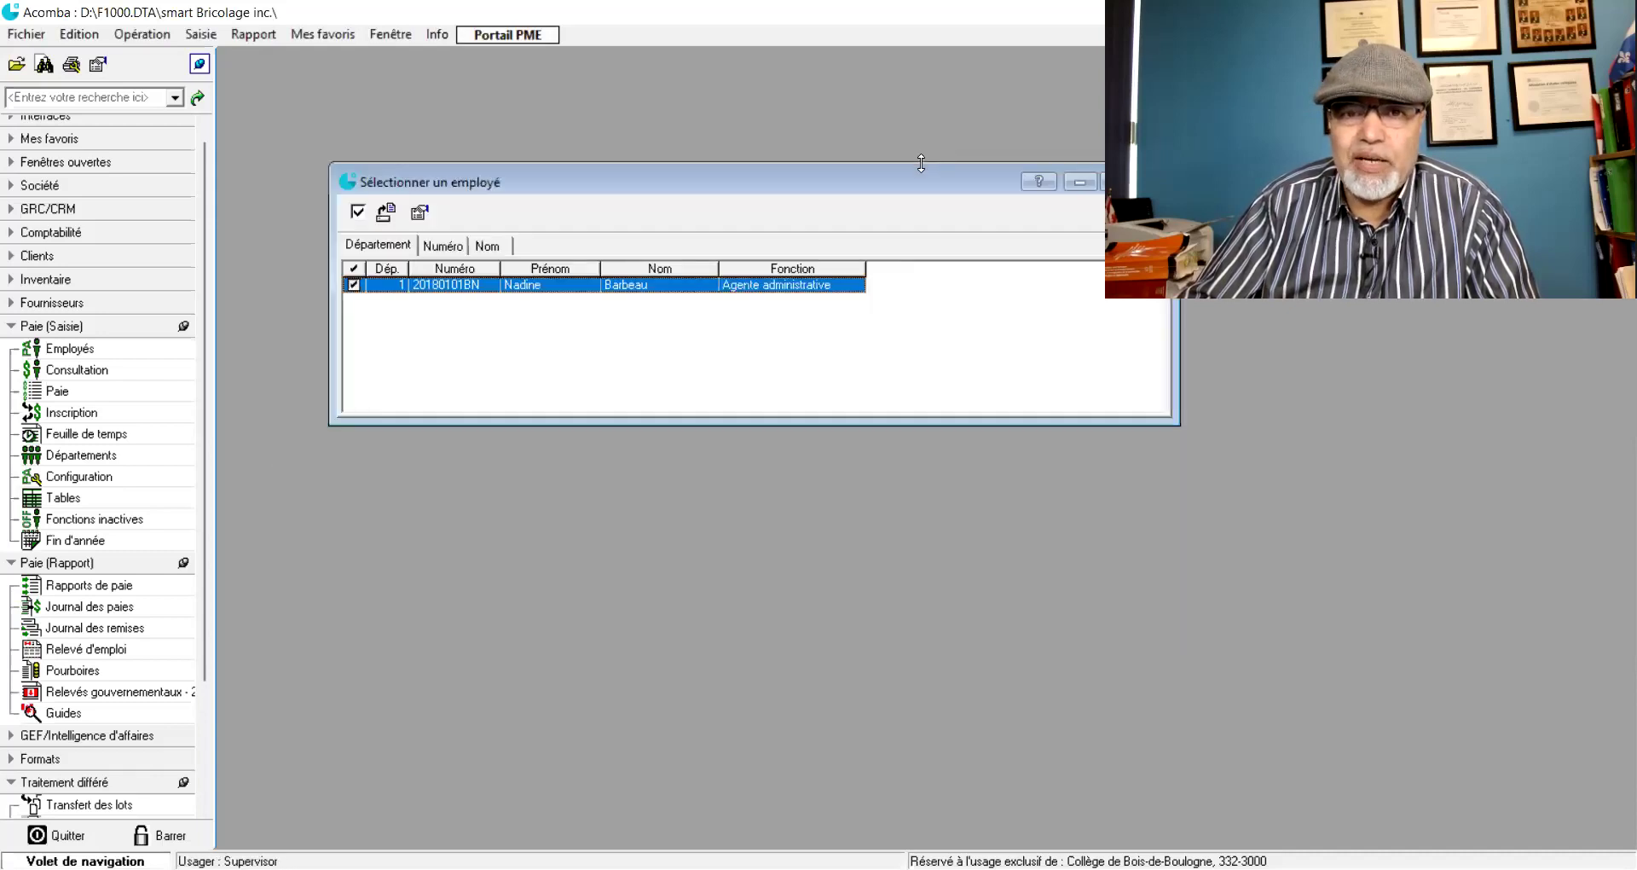
left_click_drag(904, 190, 695, 147)
left_click(947, 141)
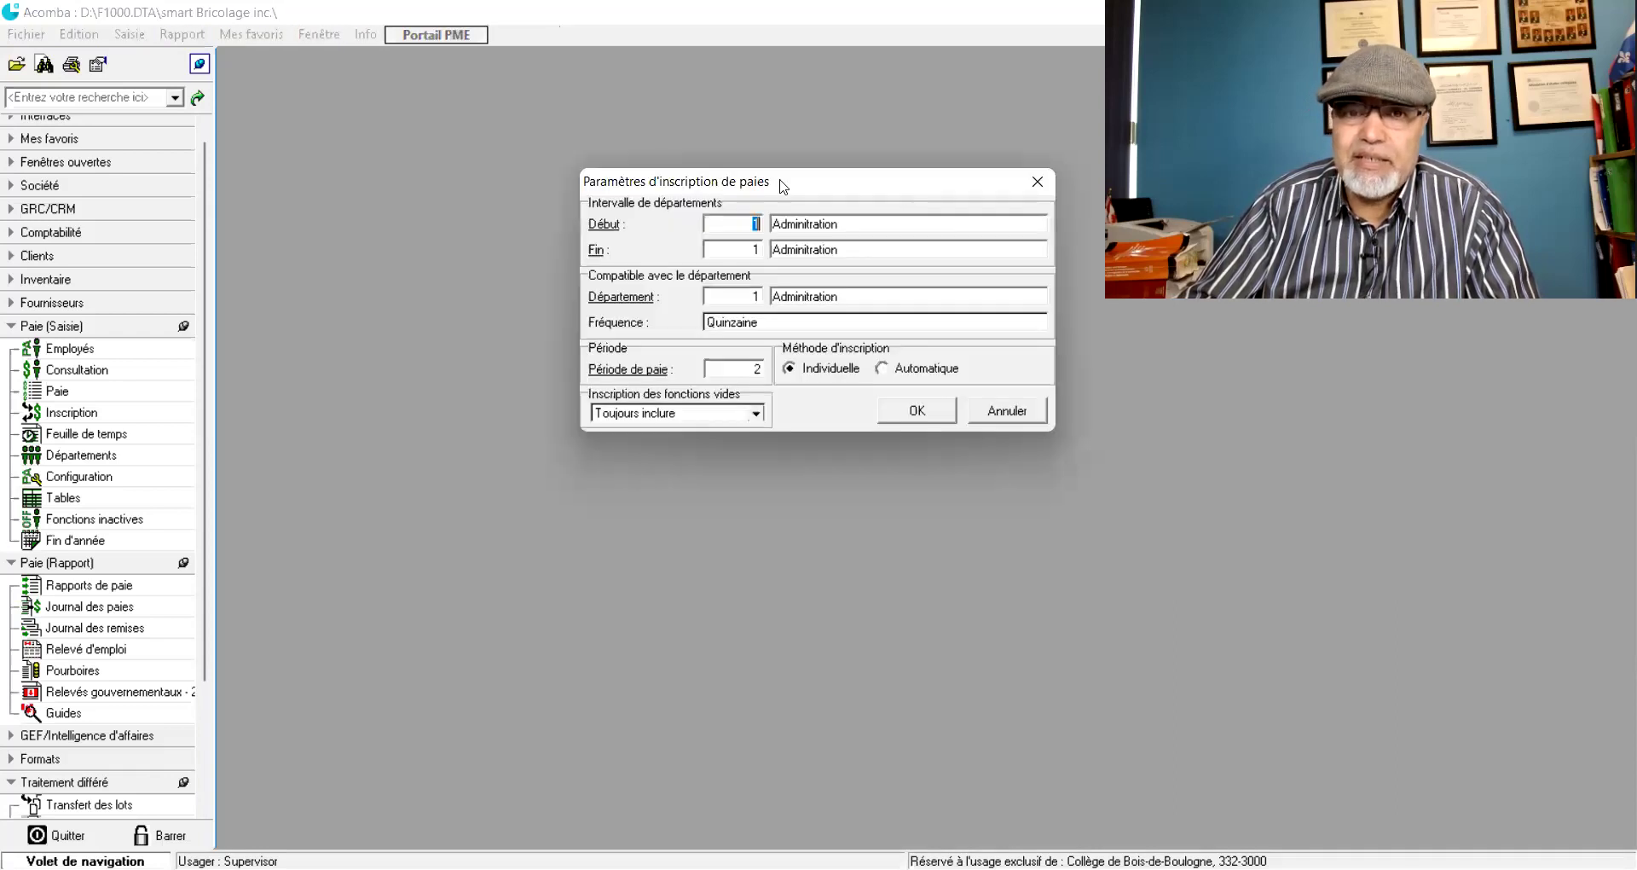
left_click_drag(778, 180, 646, 181)
left_click(914, 174)
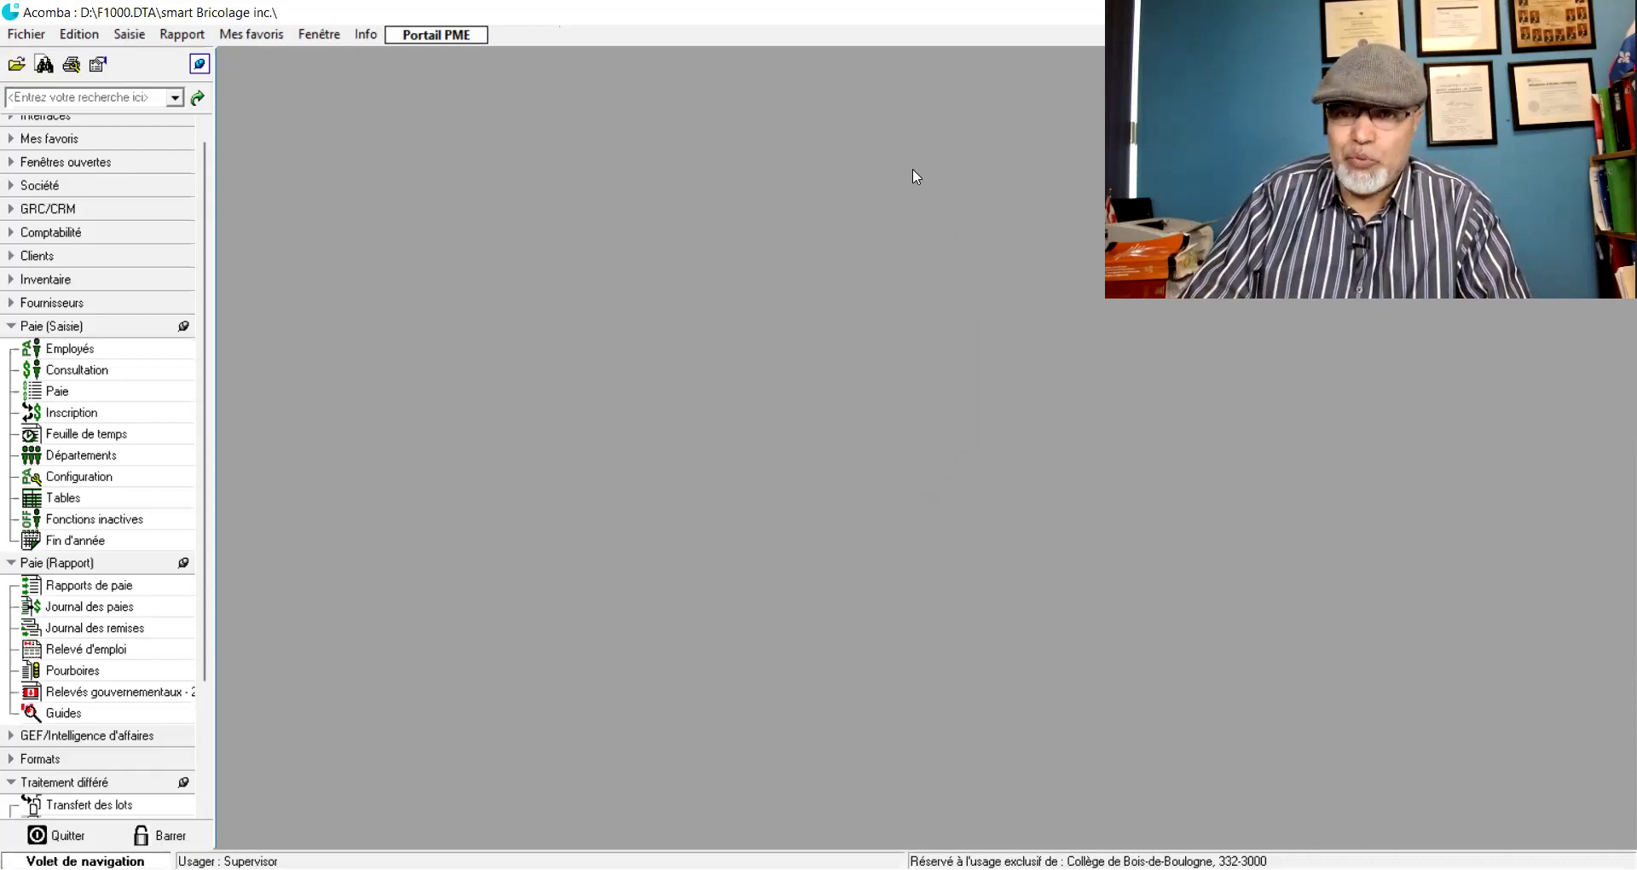
left_click(58, 375)
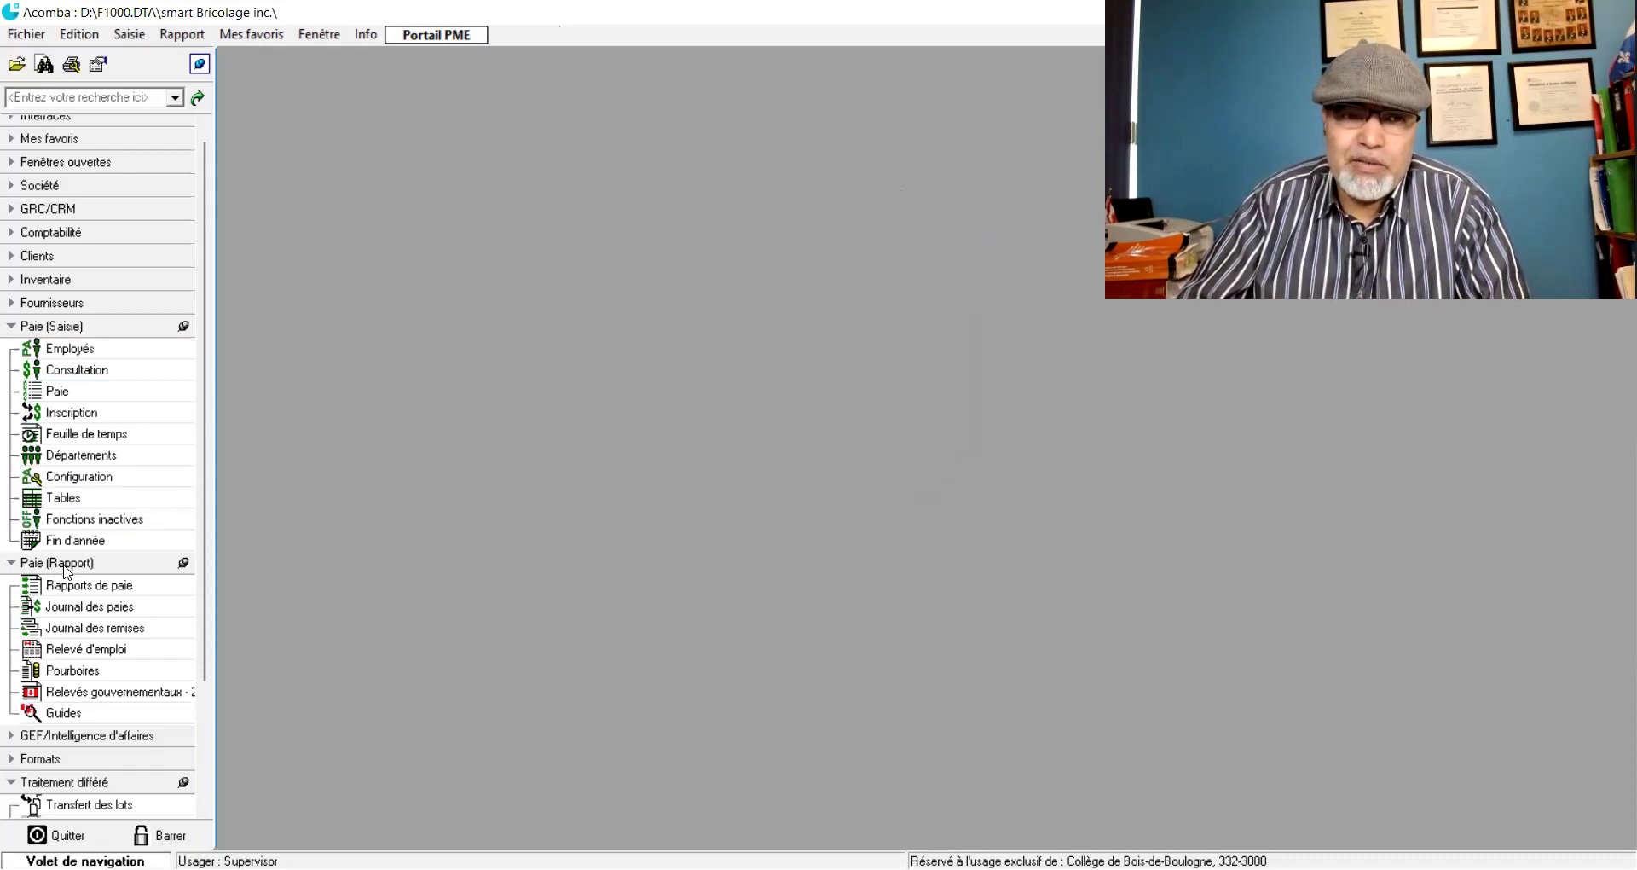
- Open the Journal des paies report options: Sommaire, up to period 1, all departments, Écran
left_click(68, 610)
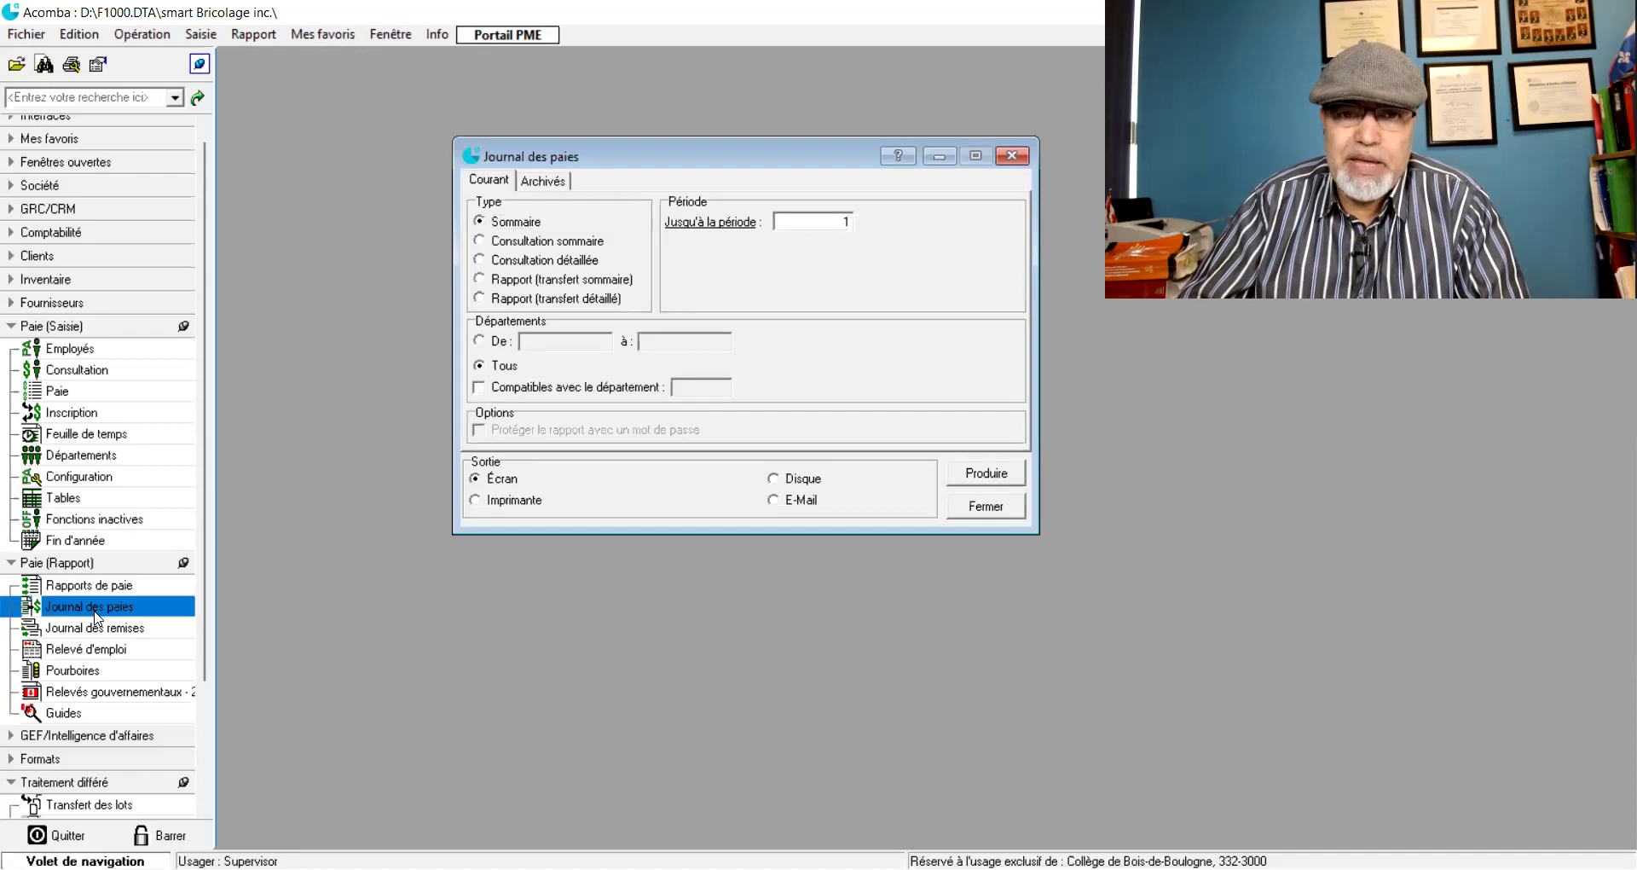
left_click_drag(750, 163, 651, 111)
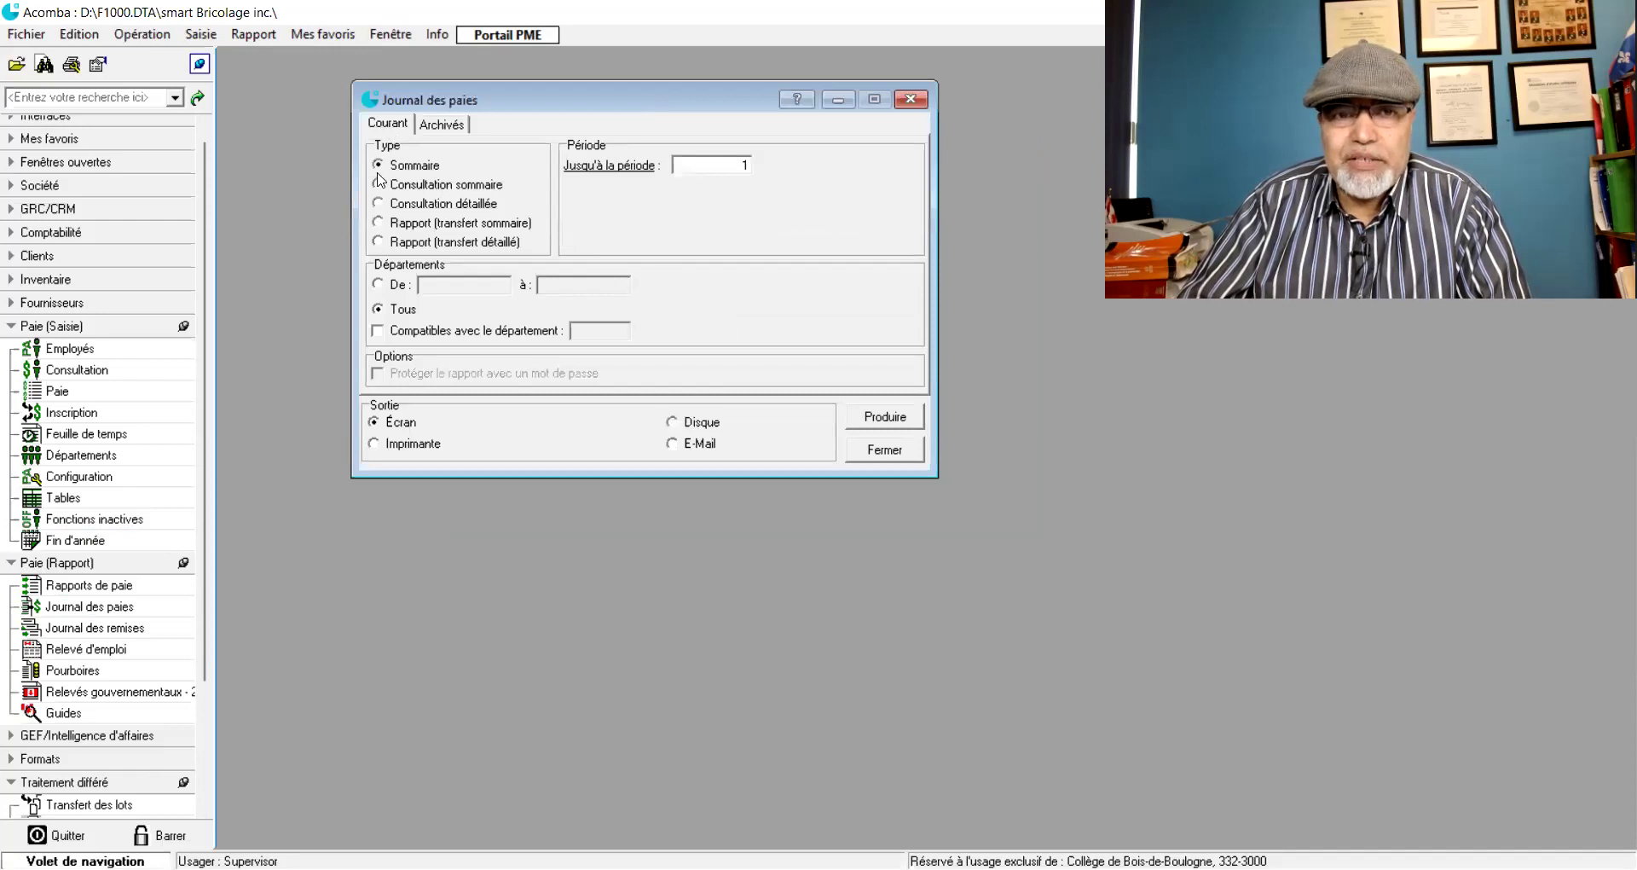
- Produce the Journal des paies Sommaire report and scroll through its zero cheques, deposits and totals
left_click(868, 421)
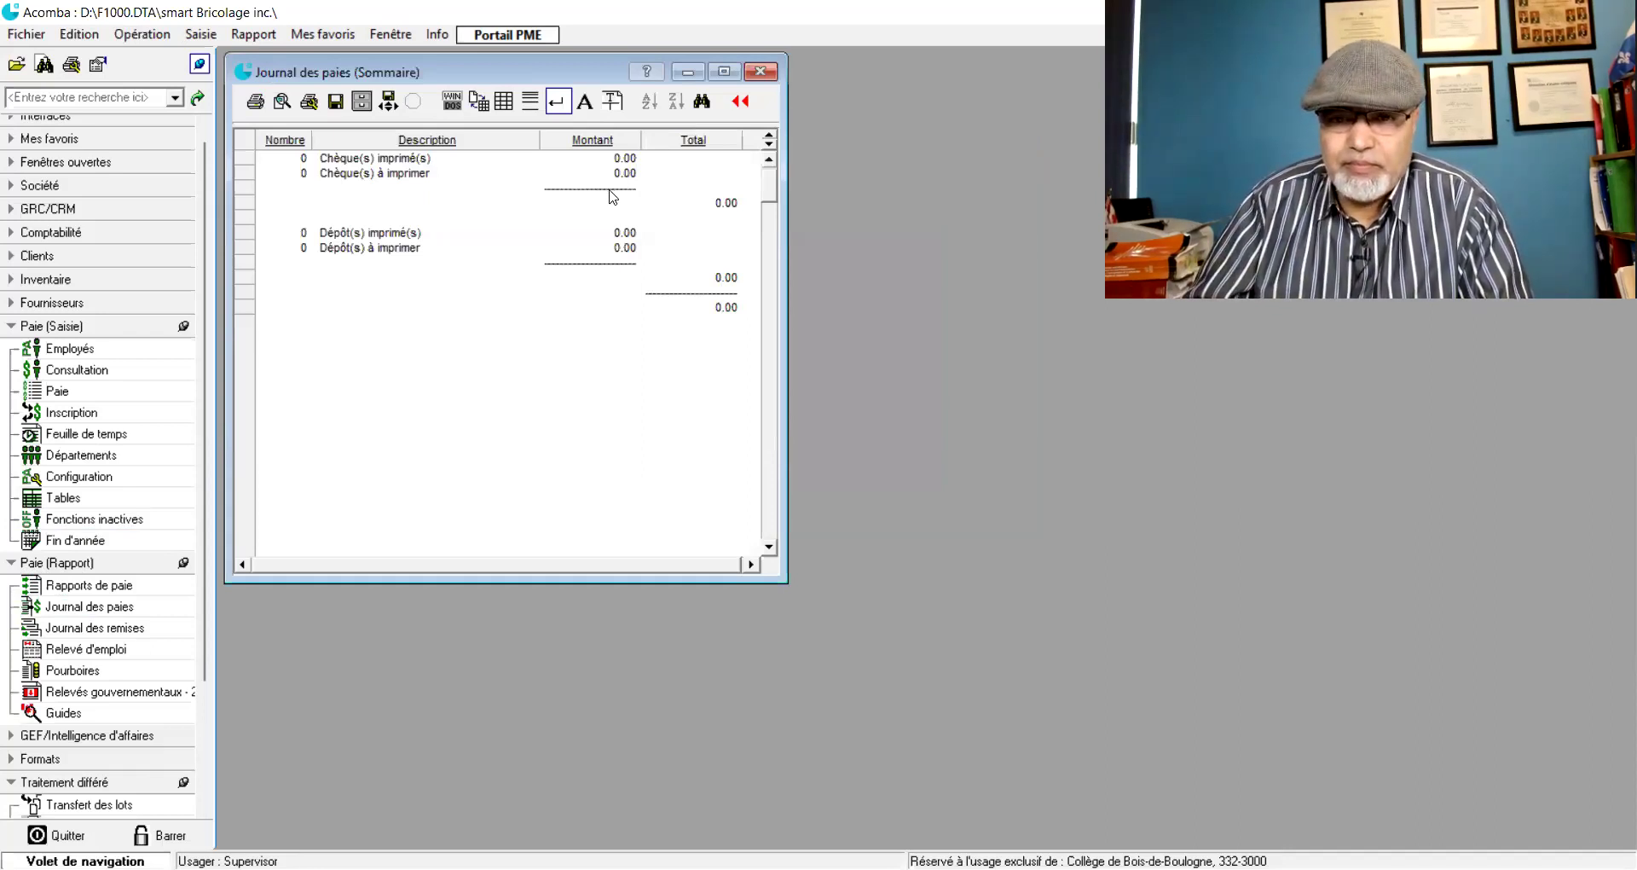
scroll(626, 238, "down", 3)
scroll(627, 238, "up", 3)
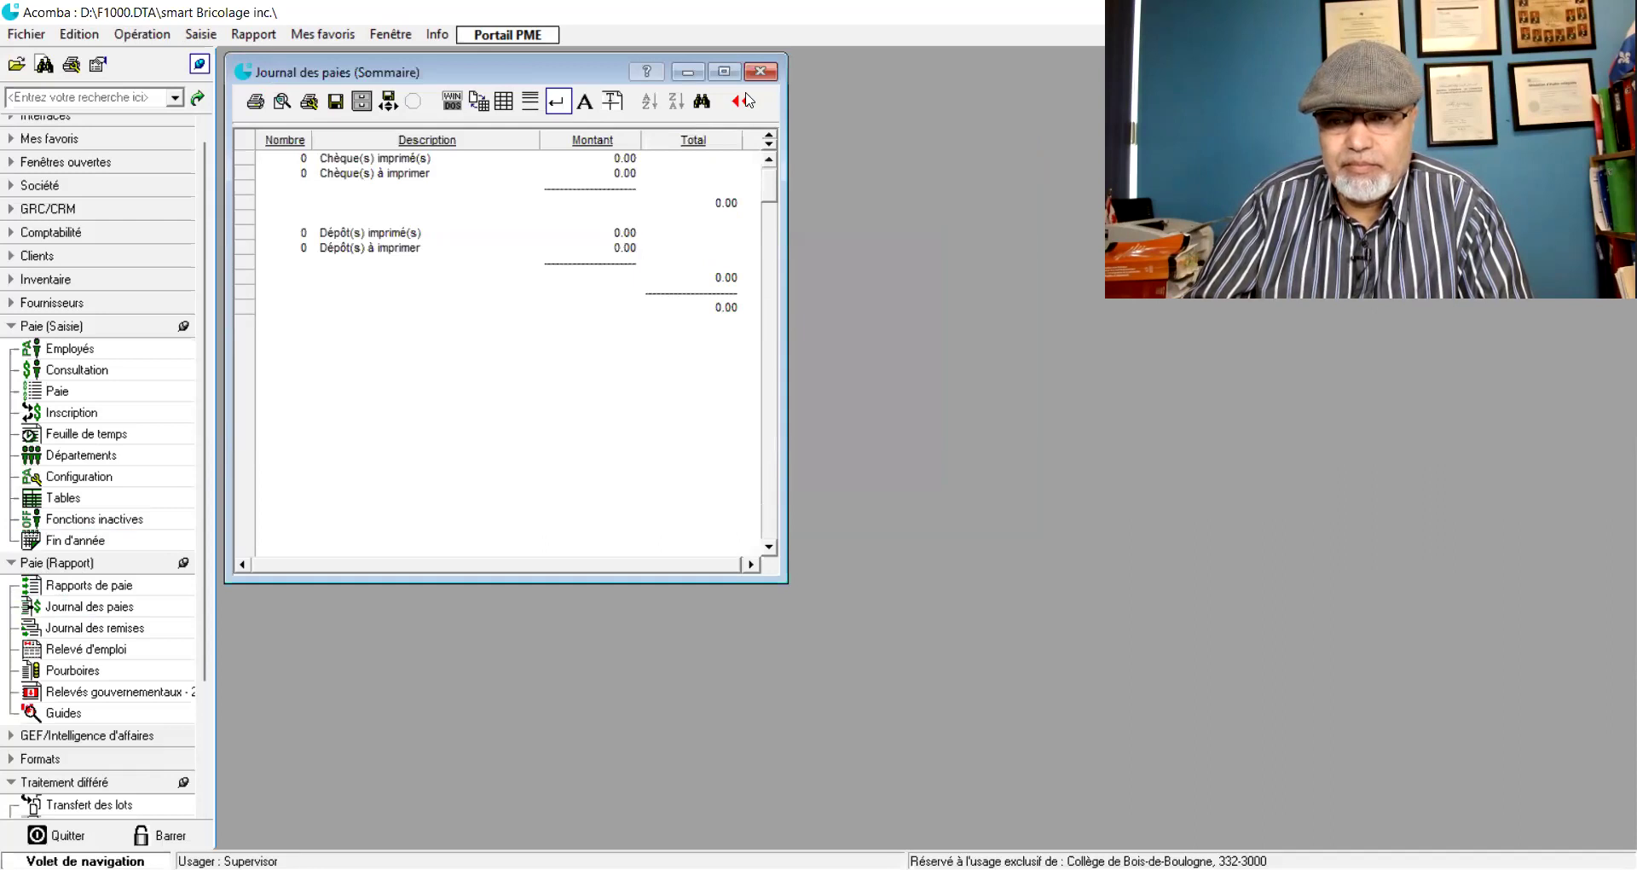
- Close the summary and rerun Journal des paies as Consultation sommaire up to period 2
left_click(759, 71)
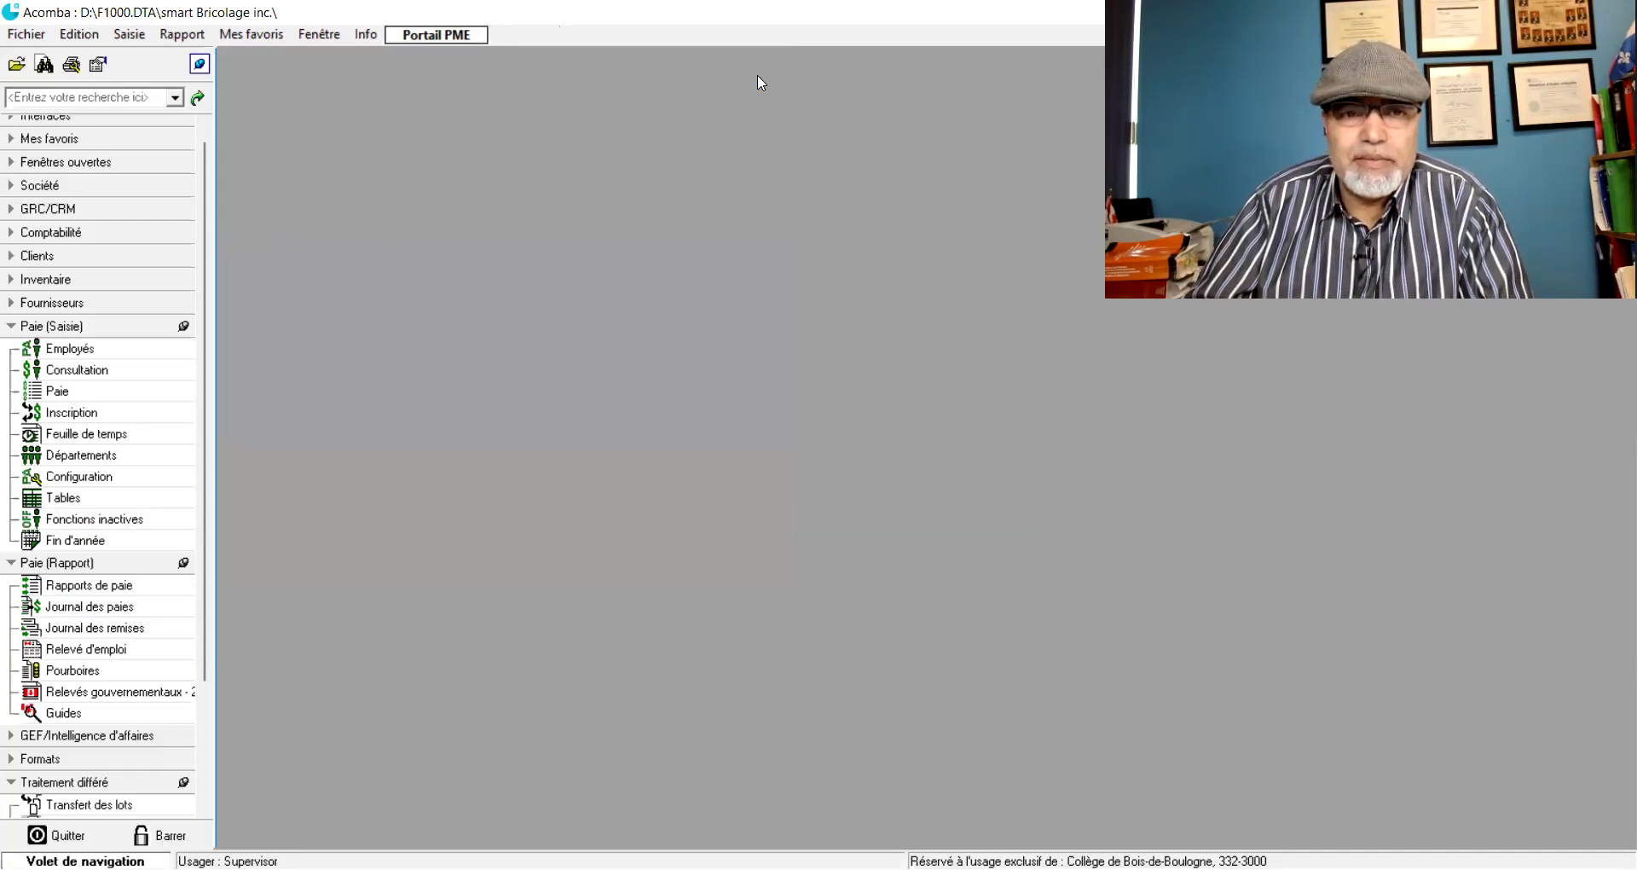
left_click(93, 607)
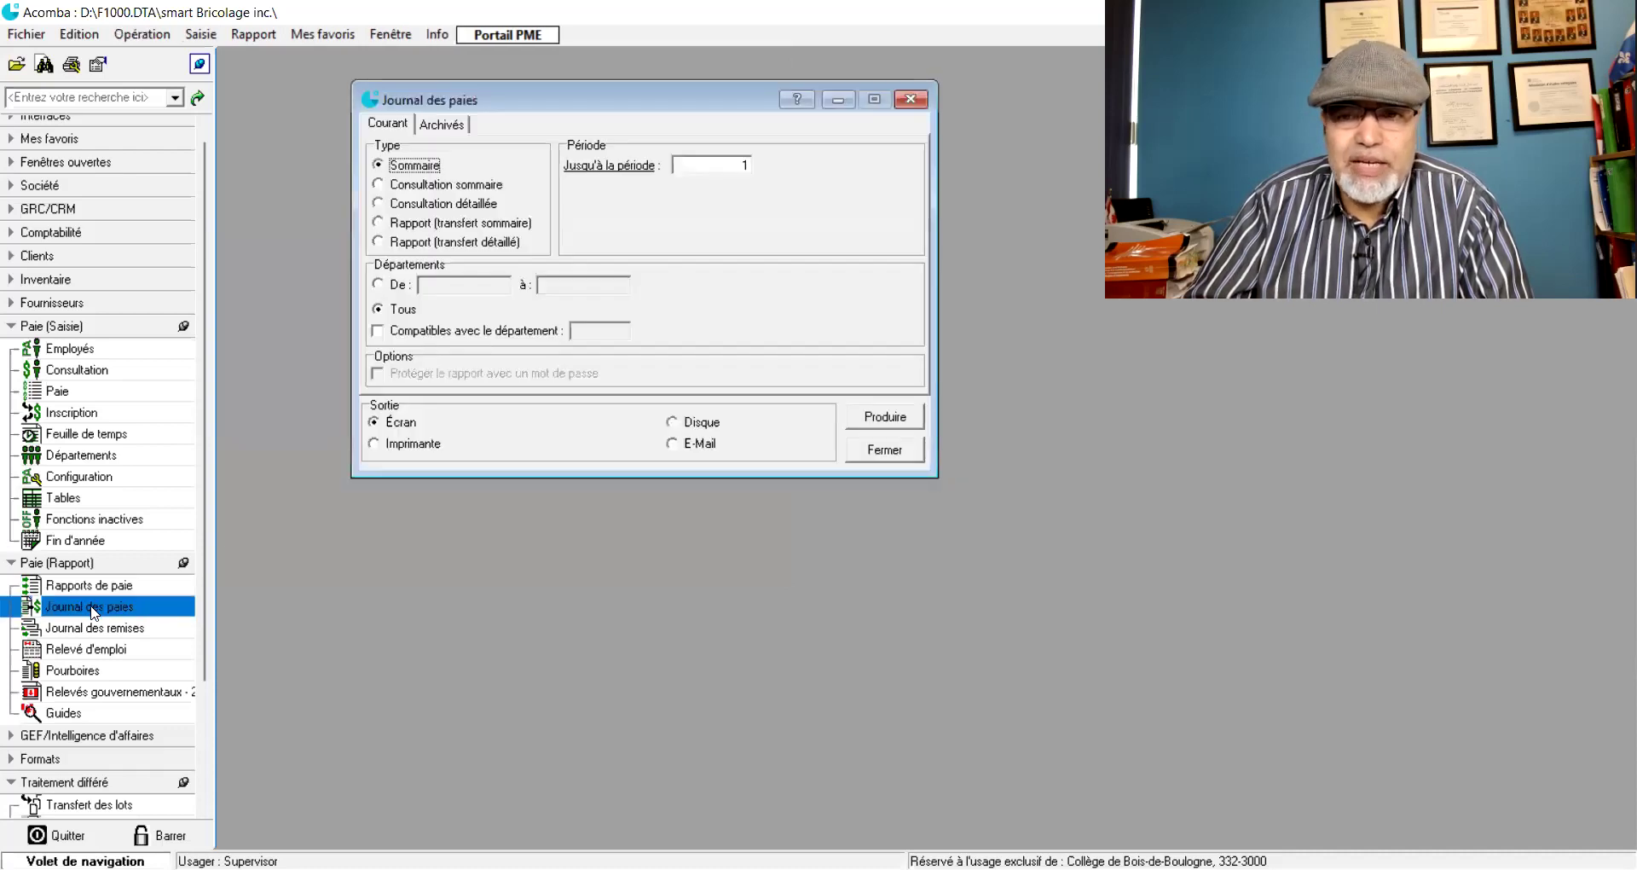
left_click(453, 186)
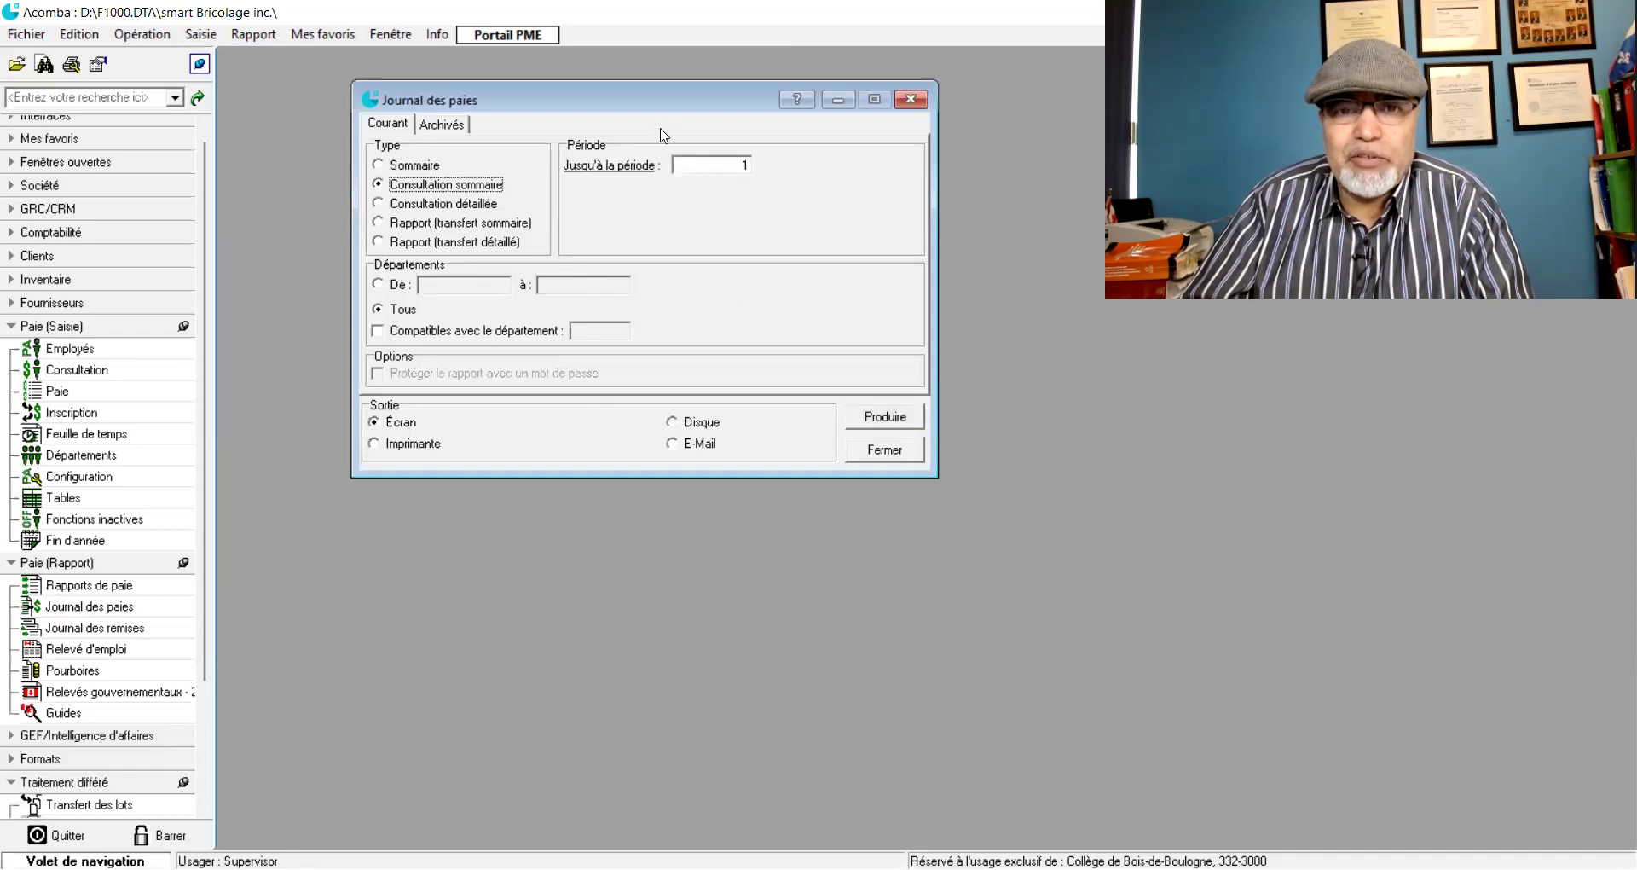
left_click_drag(727, 166, 763, 172)
type("2")
left_click(873, 418)
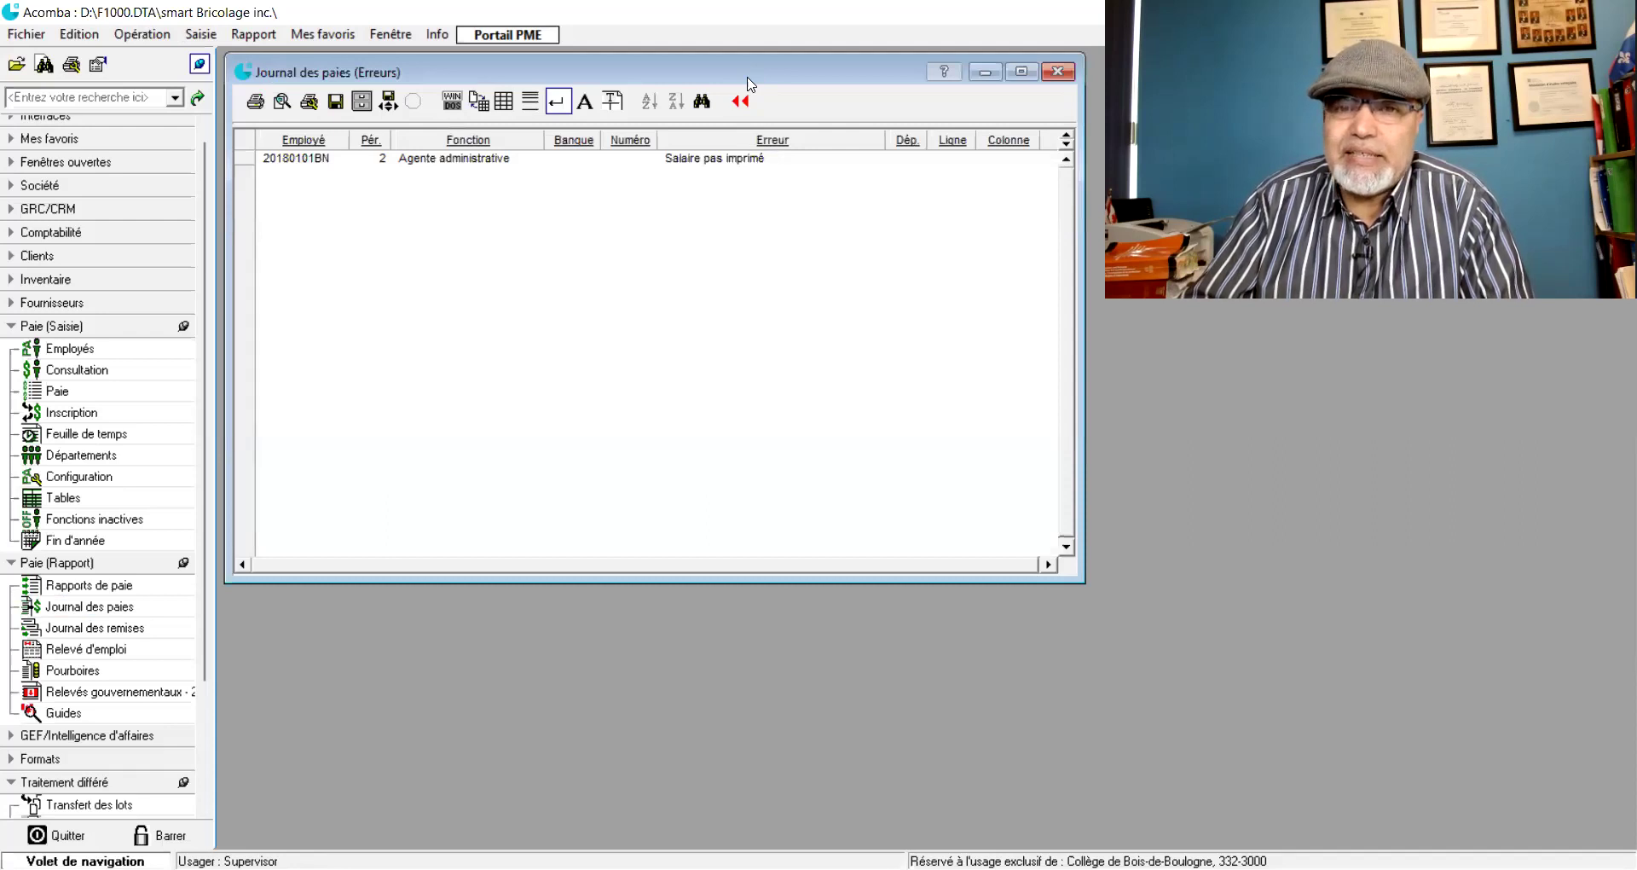
- Review the period 2 'Salaire pas imprimé' error, then close the Erreurs list
left_click_drag(747, 84, 767, 116)
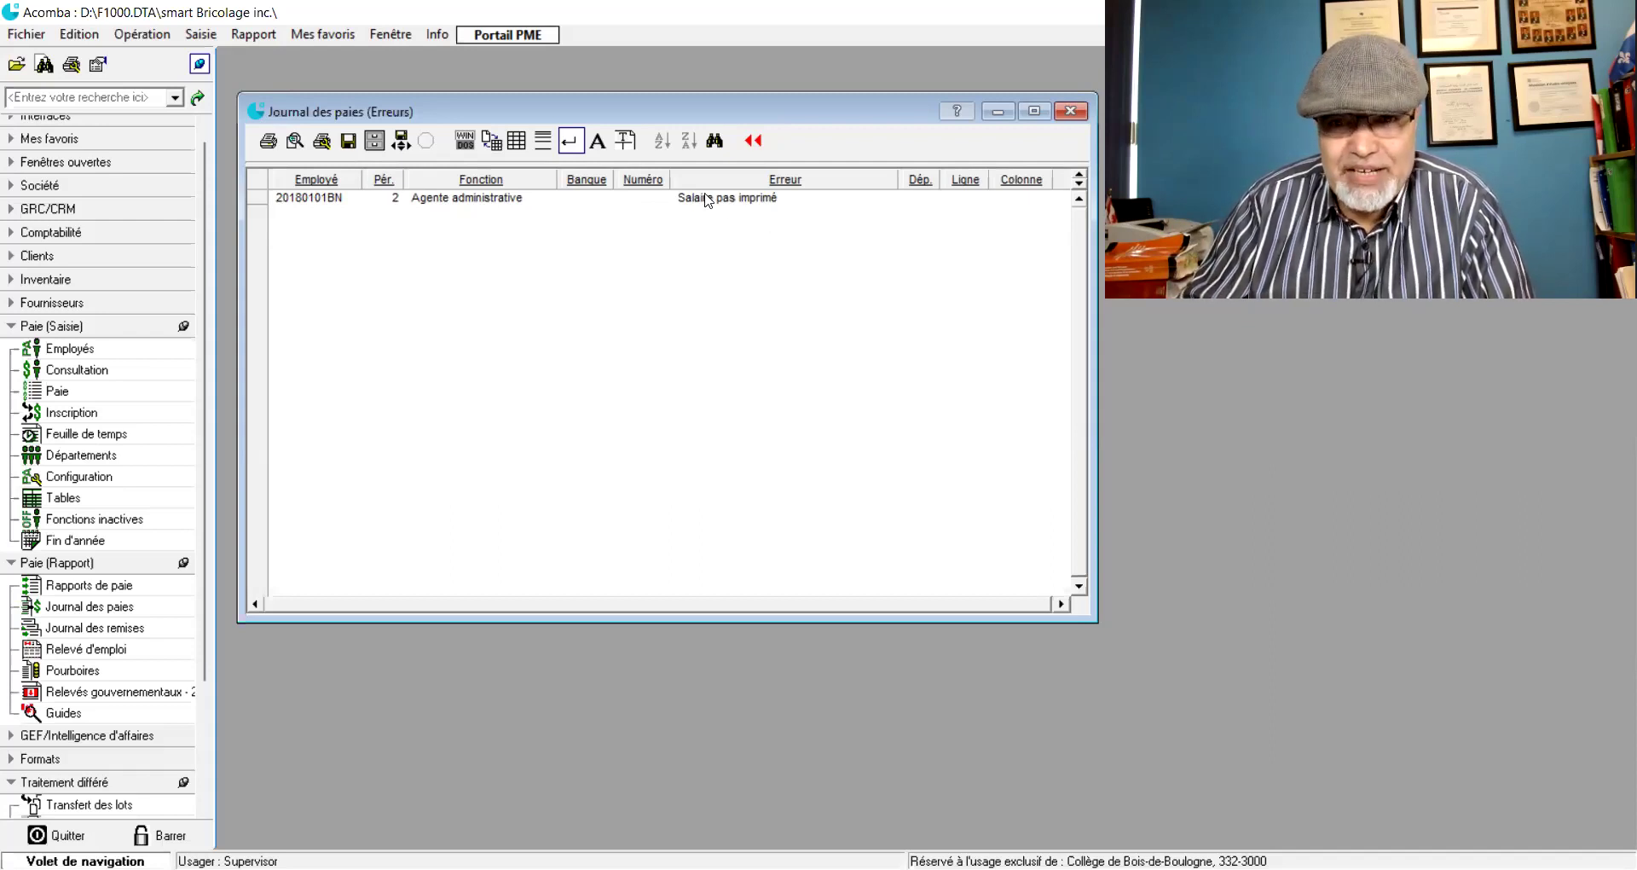
left_click_drag(832, 121, 771, 125)
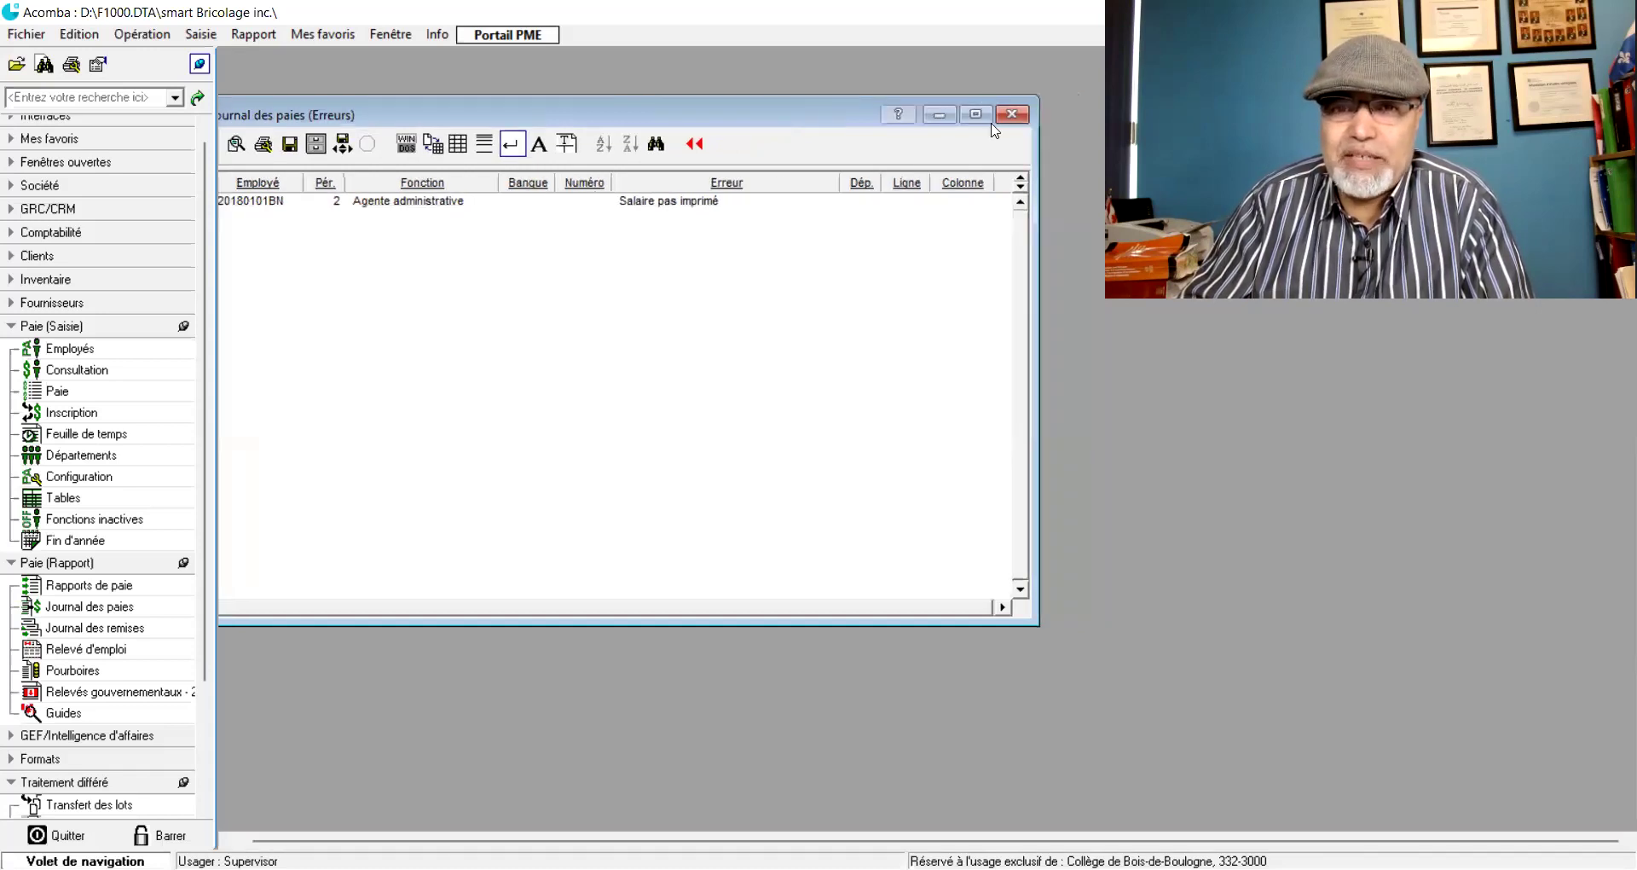
left_click(1008, 119)
- Run the Journal des paies as Consultation détaillée up to period 2
left_click(93, 607)
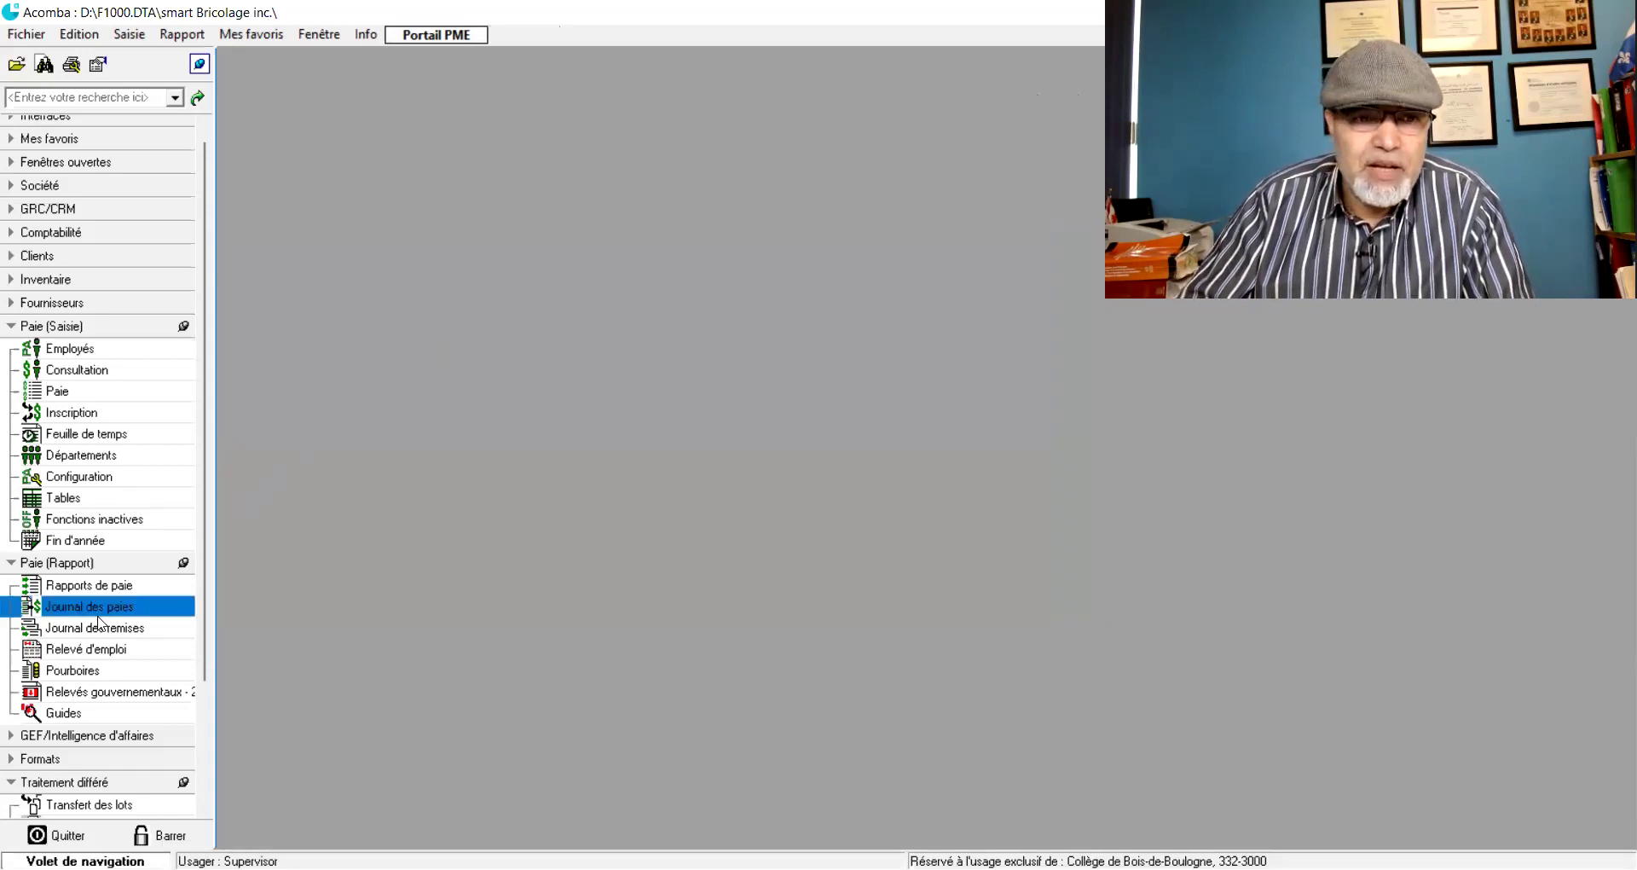
left_click(92, 609)
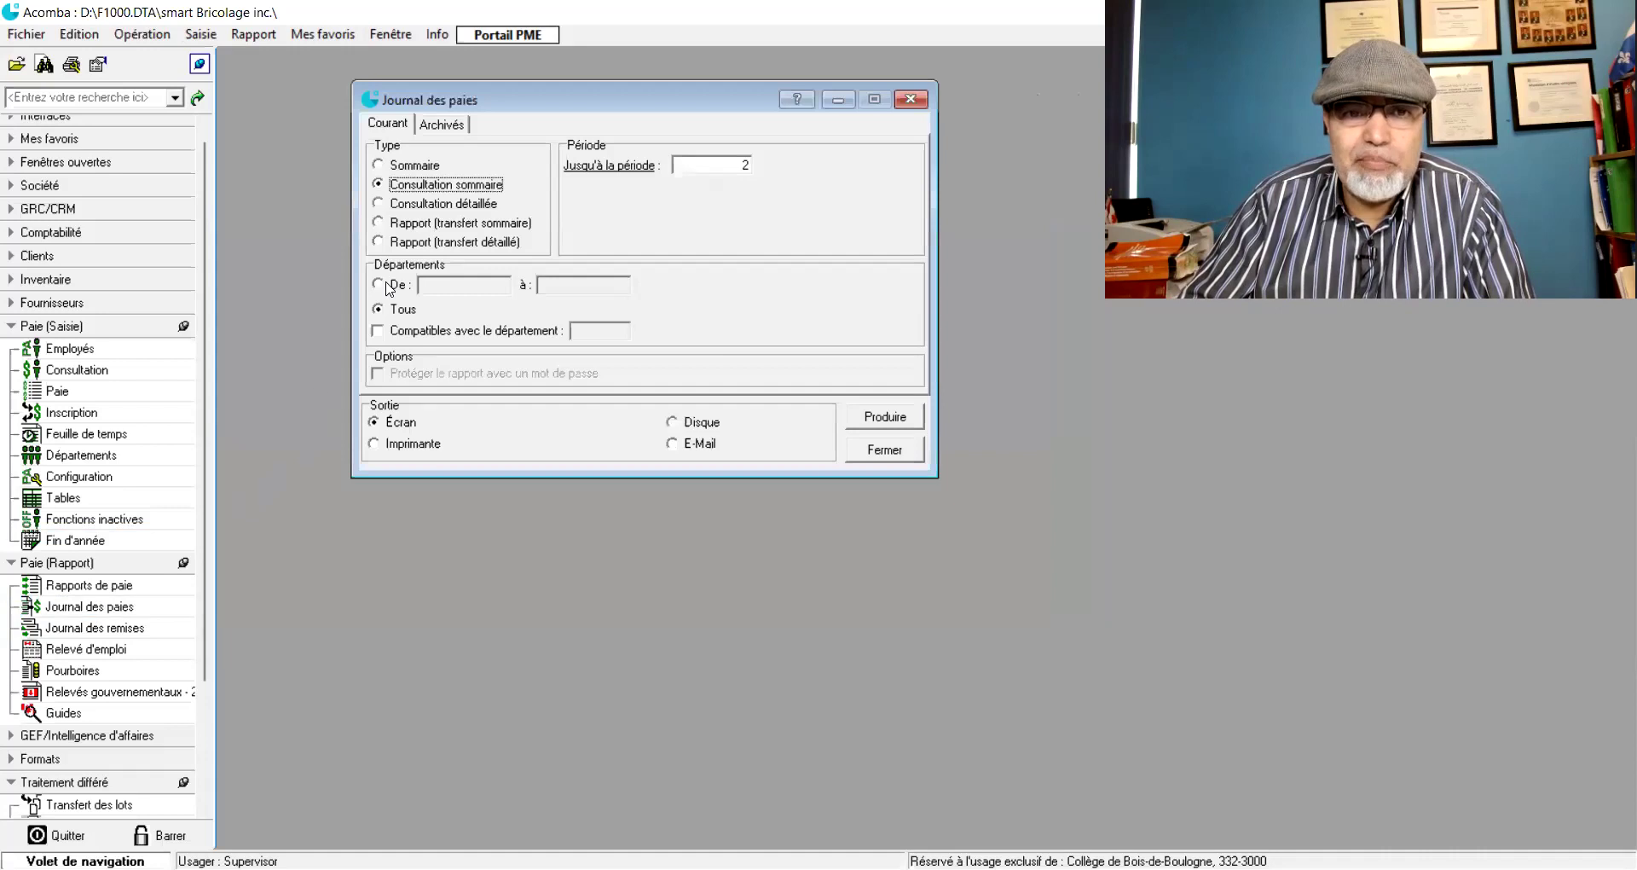
left_click(380, 208)
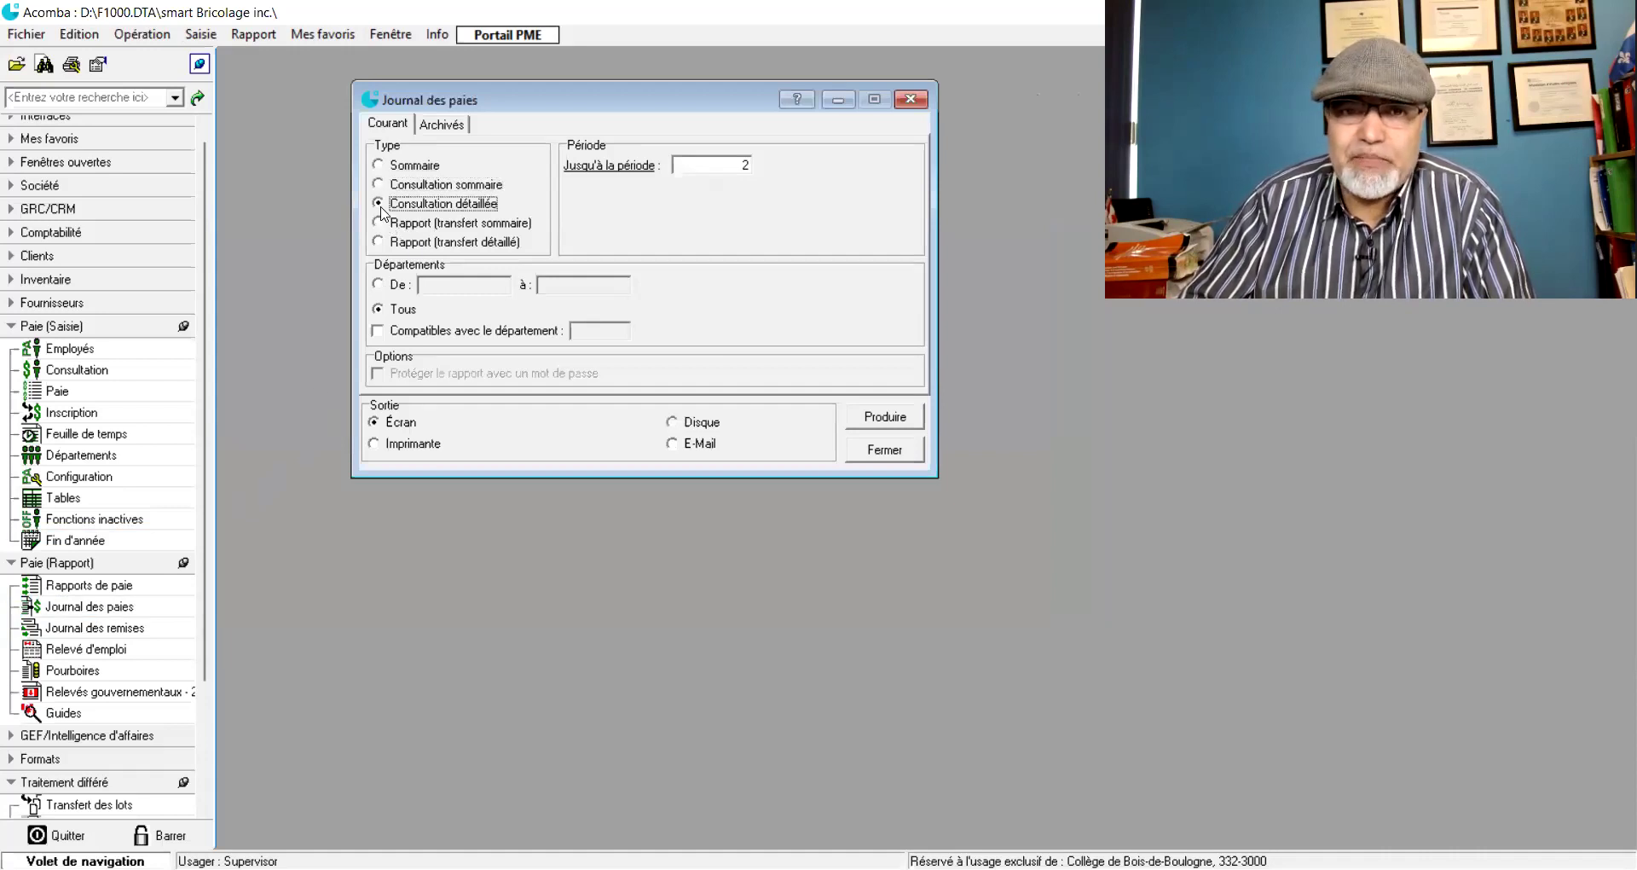
left_click(871, 420)
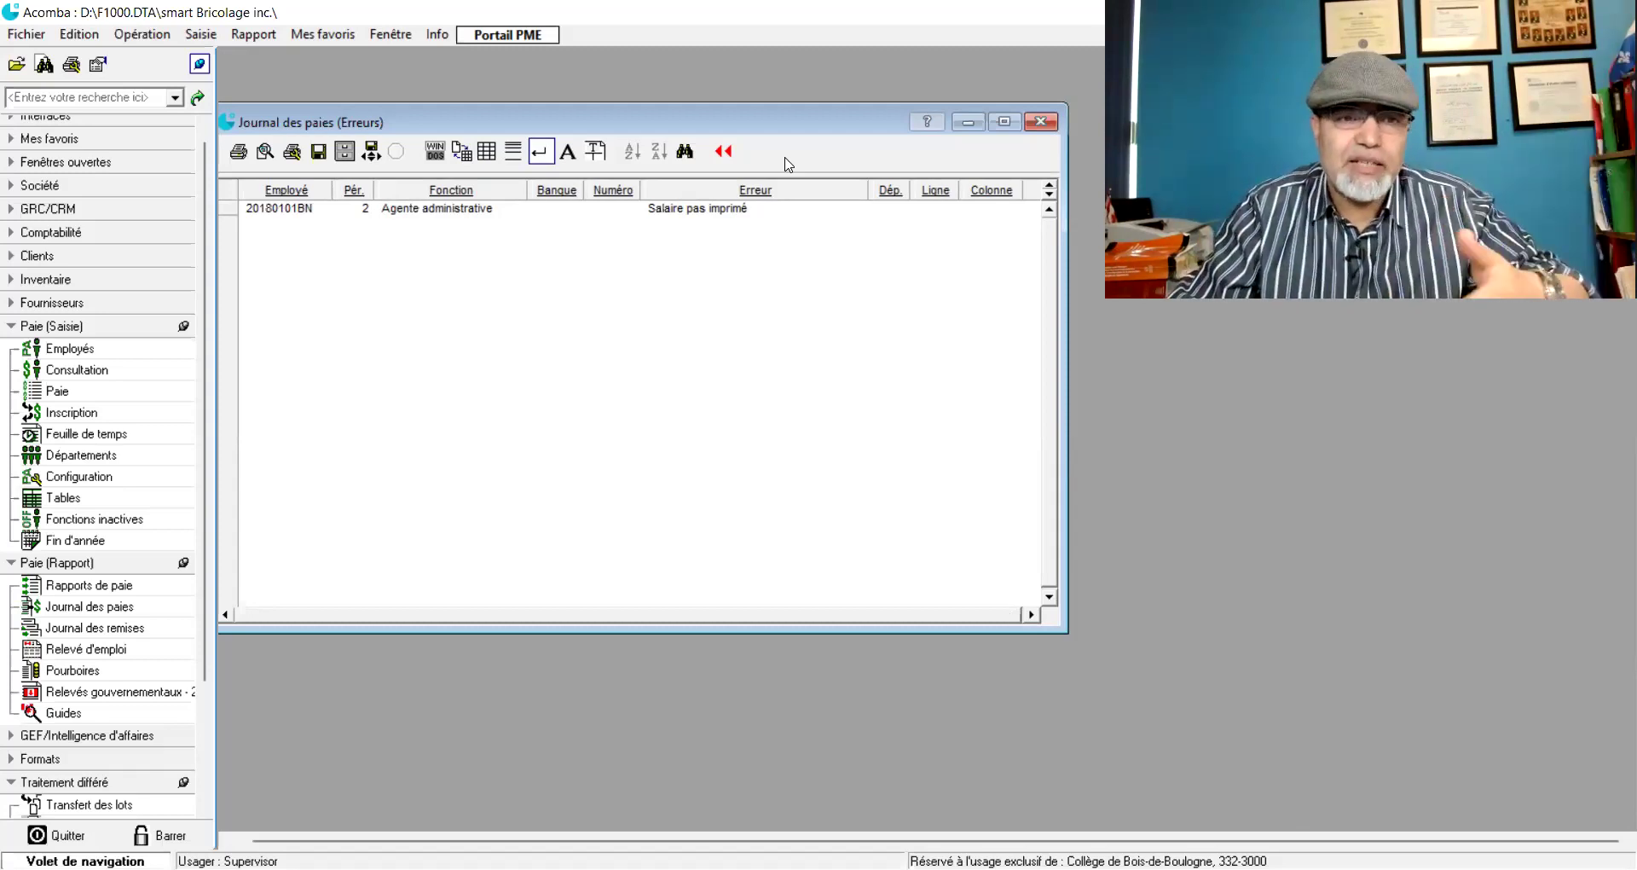
- Open the Paie entry window briefly, then close it again
left_click(52, 390)
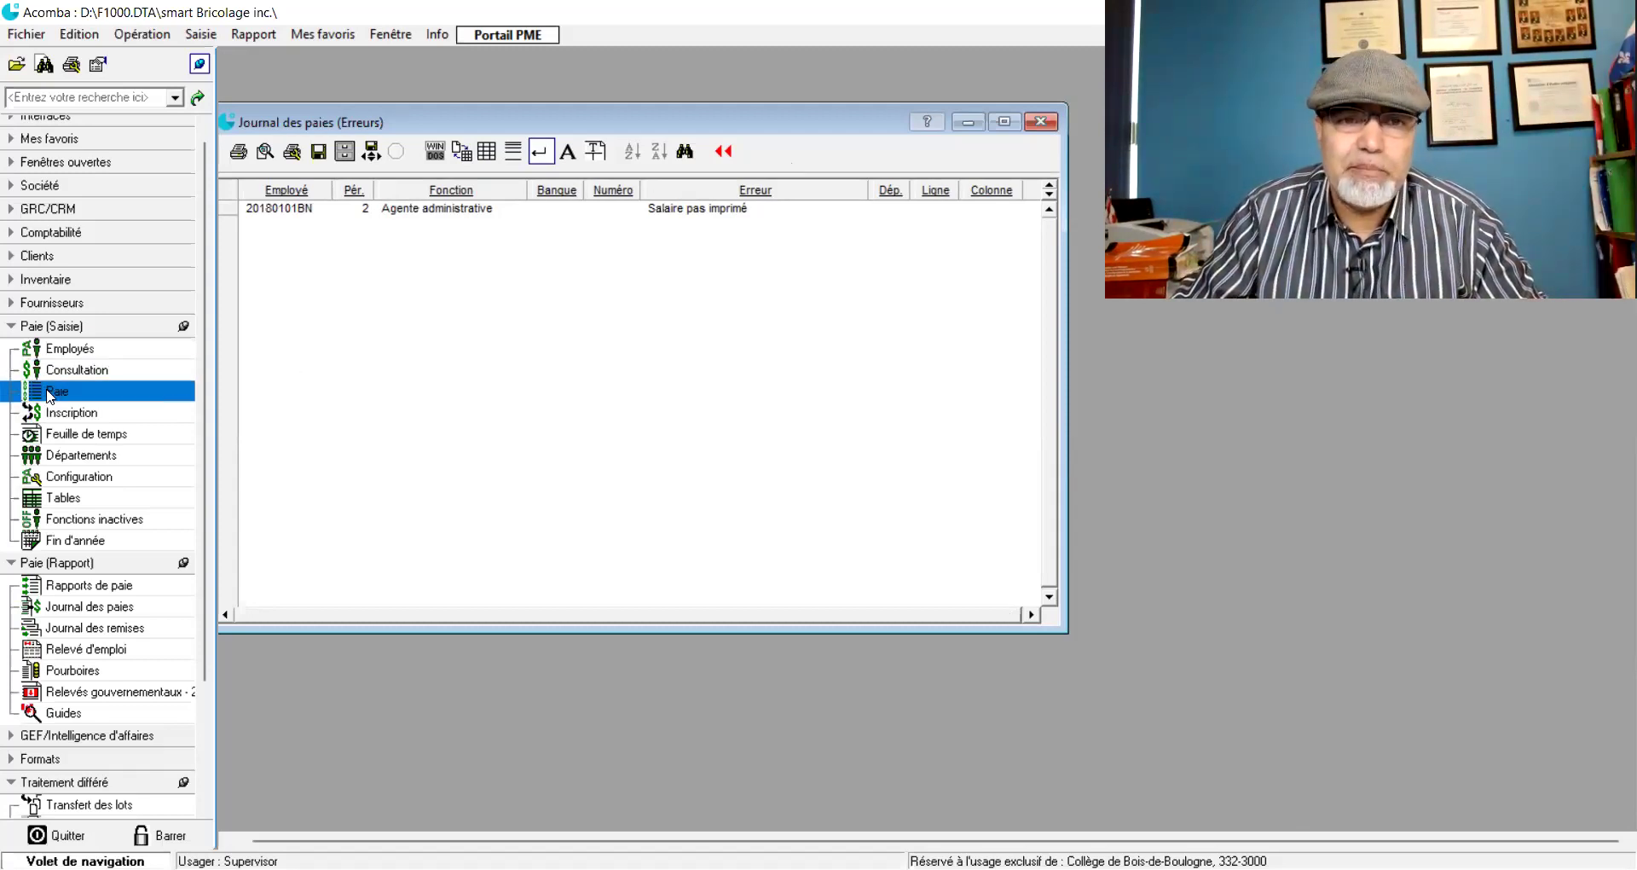
left_click_drag(949, 249, 565, 98)
left_click(883, 94)
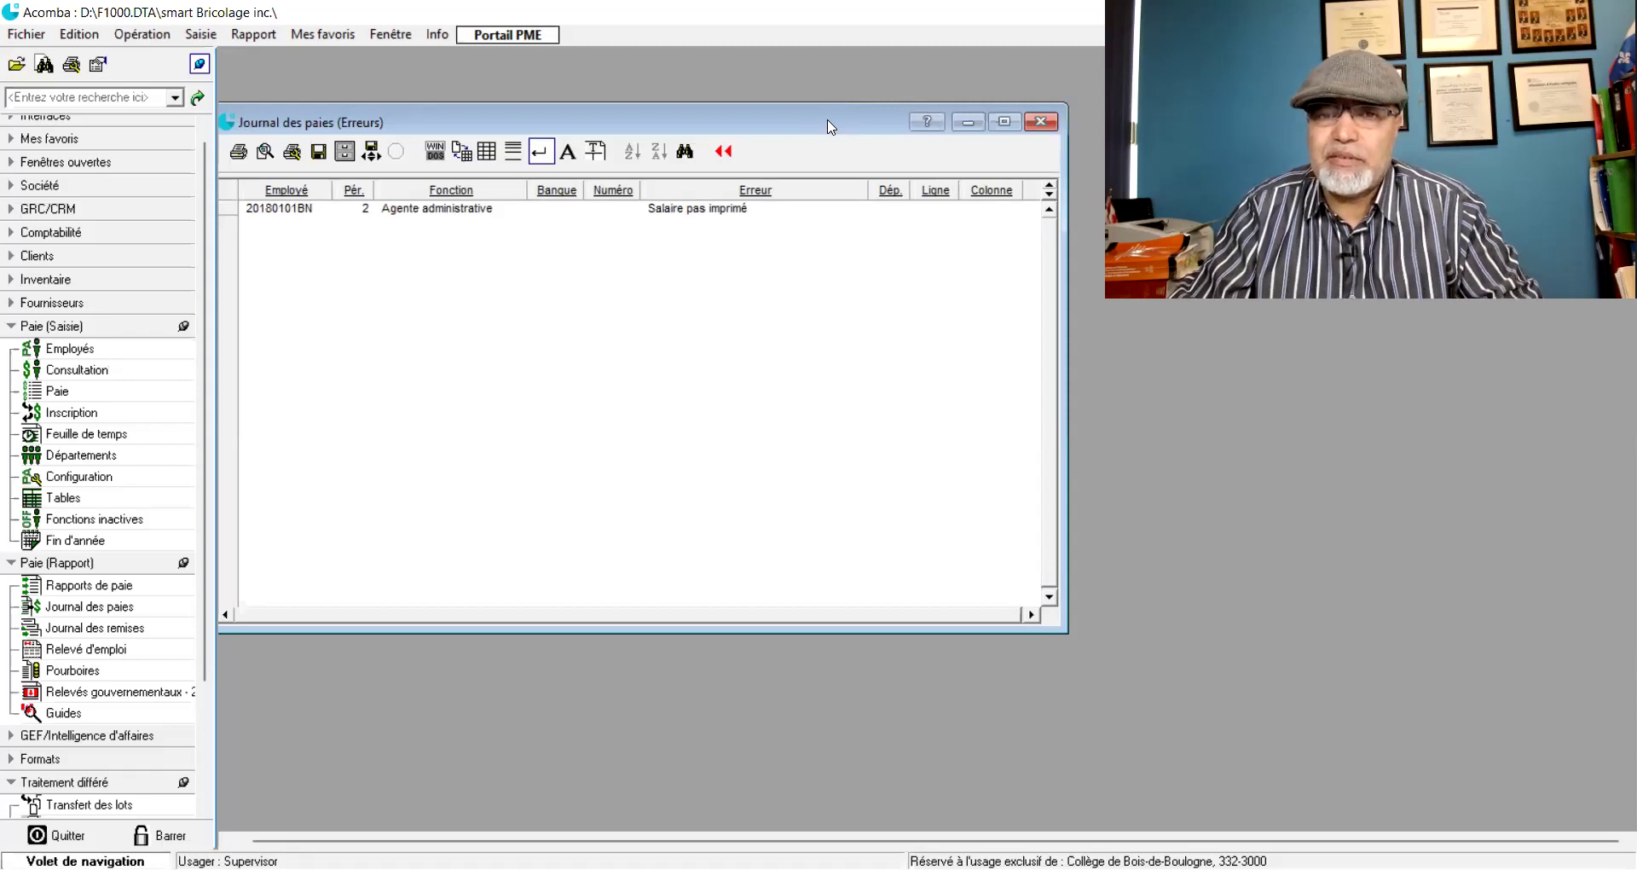
- Reposition the Journal des paies error list and dismiss it with Escape
left_click_drag(831, 127, 860, 125)
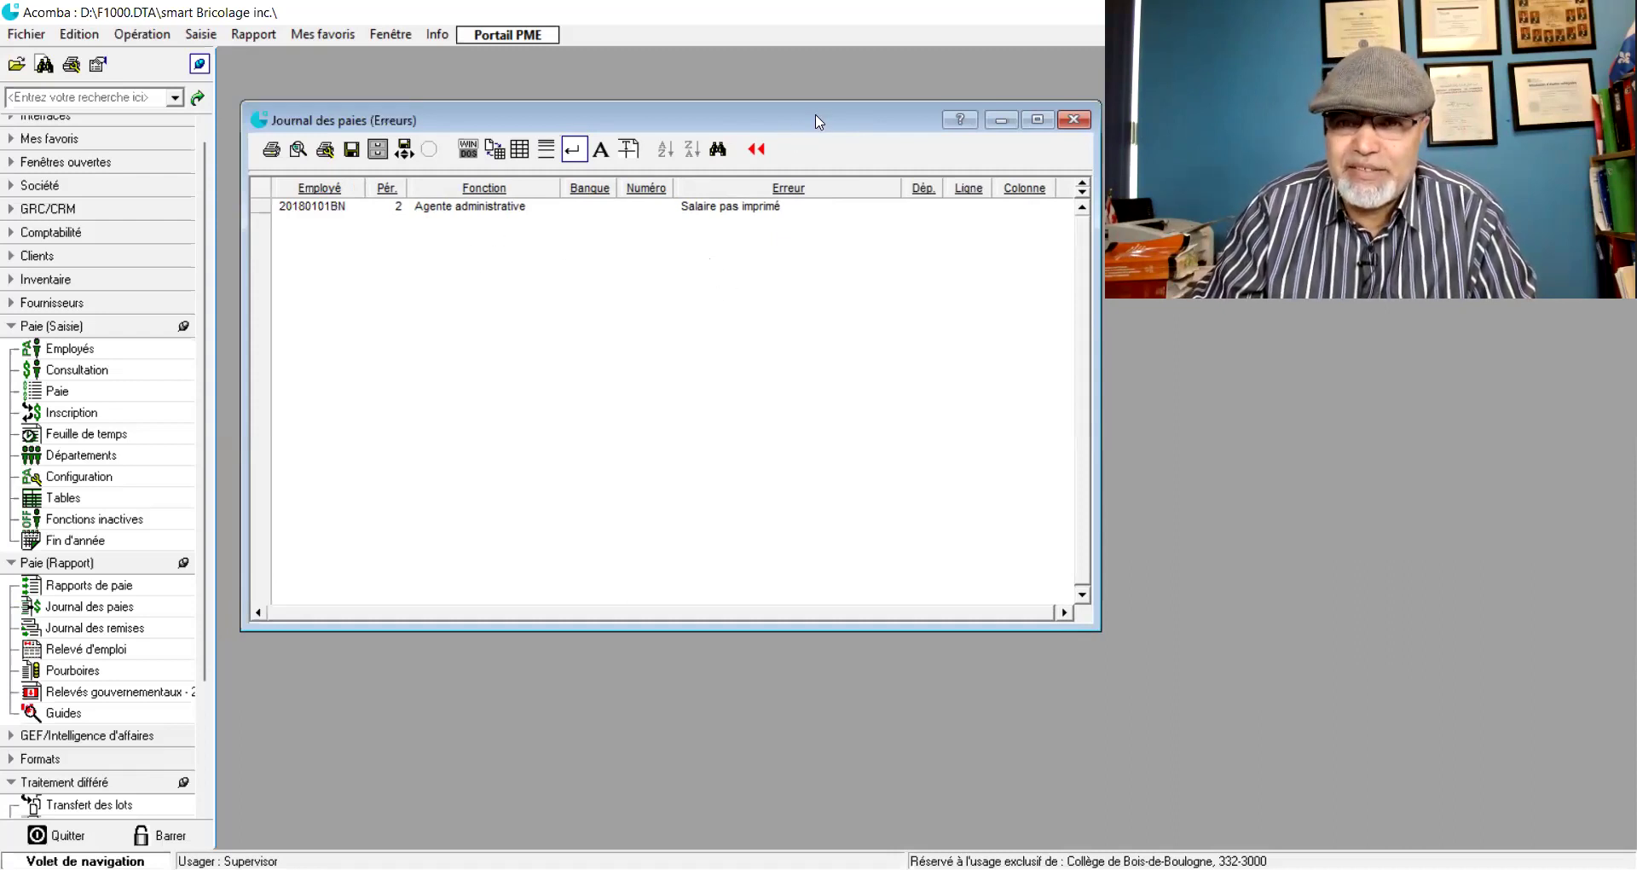
left_click_drag(817, 121, 819, 87)
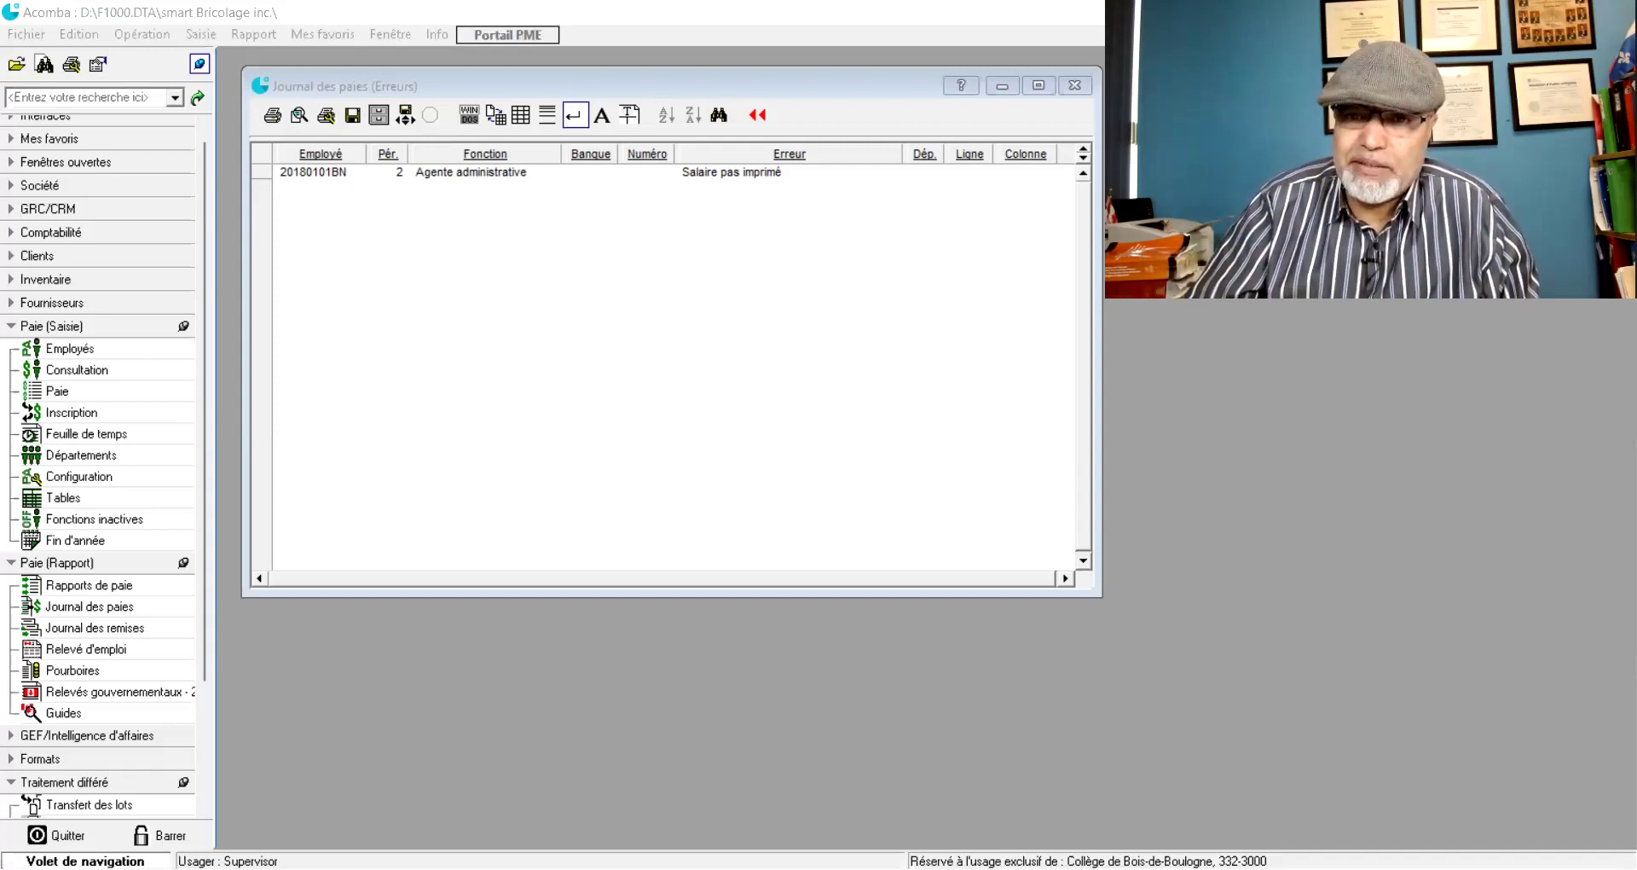
key("Escape")
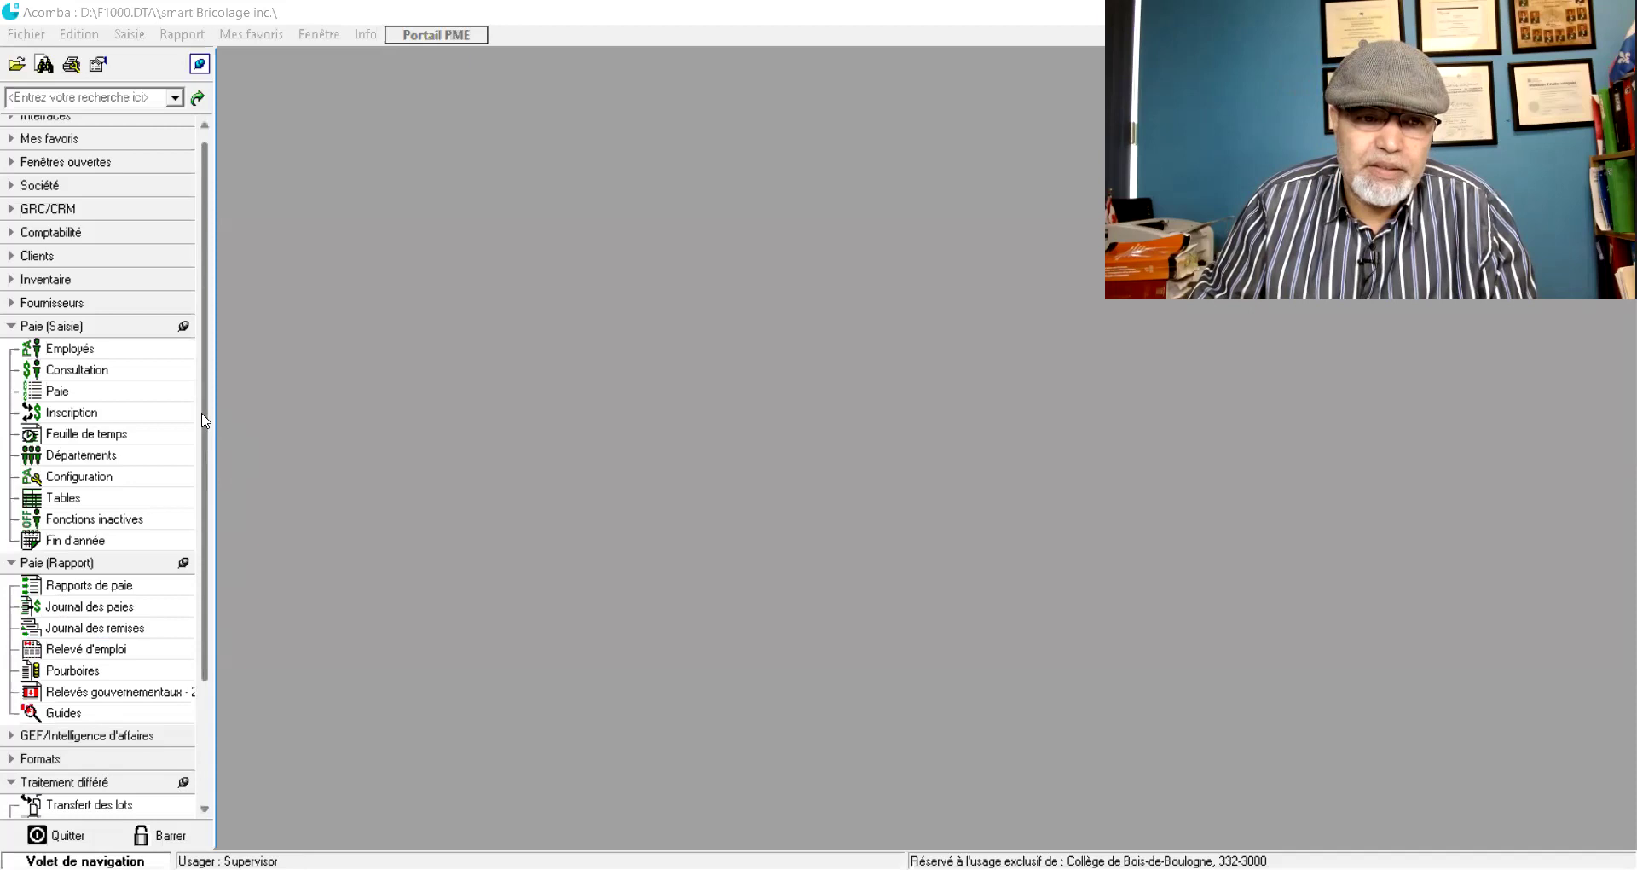
- Open the Impression des paies payment authorization for department range 1 to 1
scroll(205, 419, "down", 2)
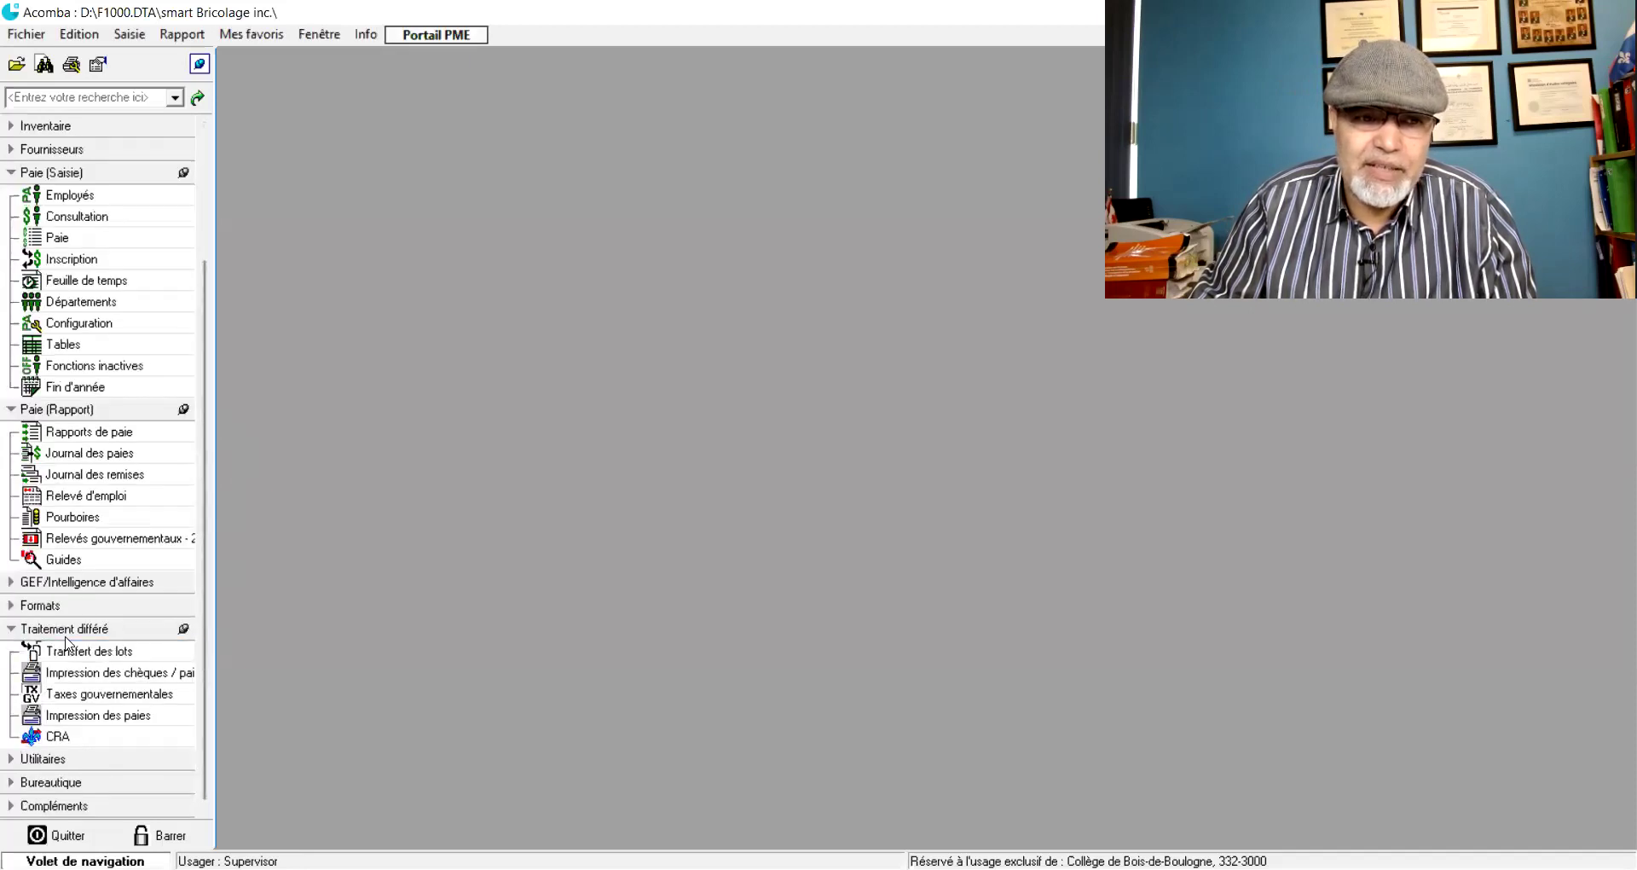
left_click(38, 650)
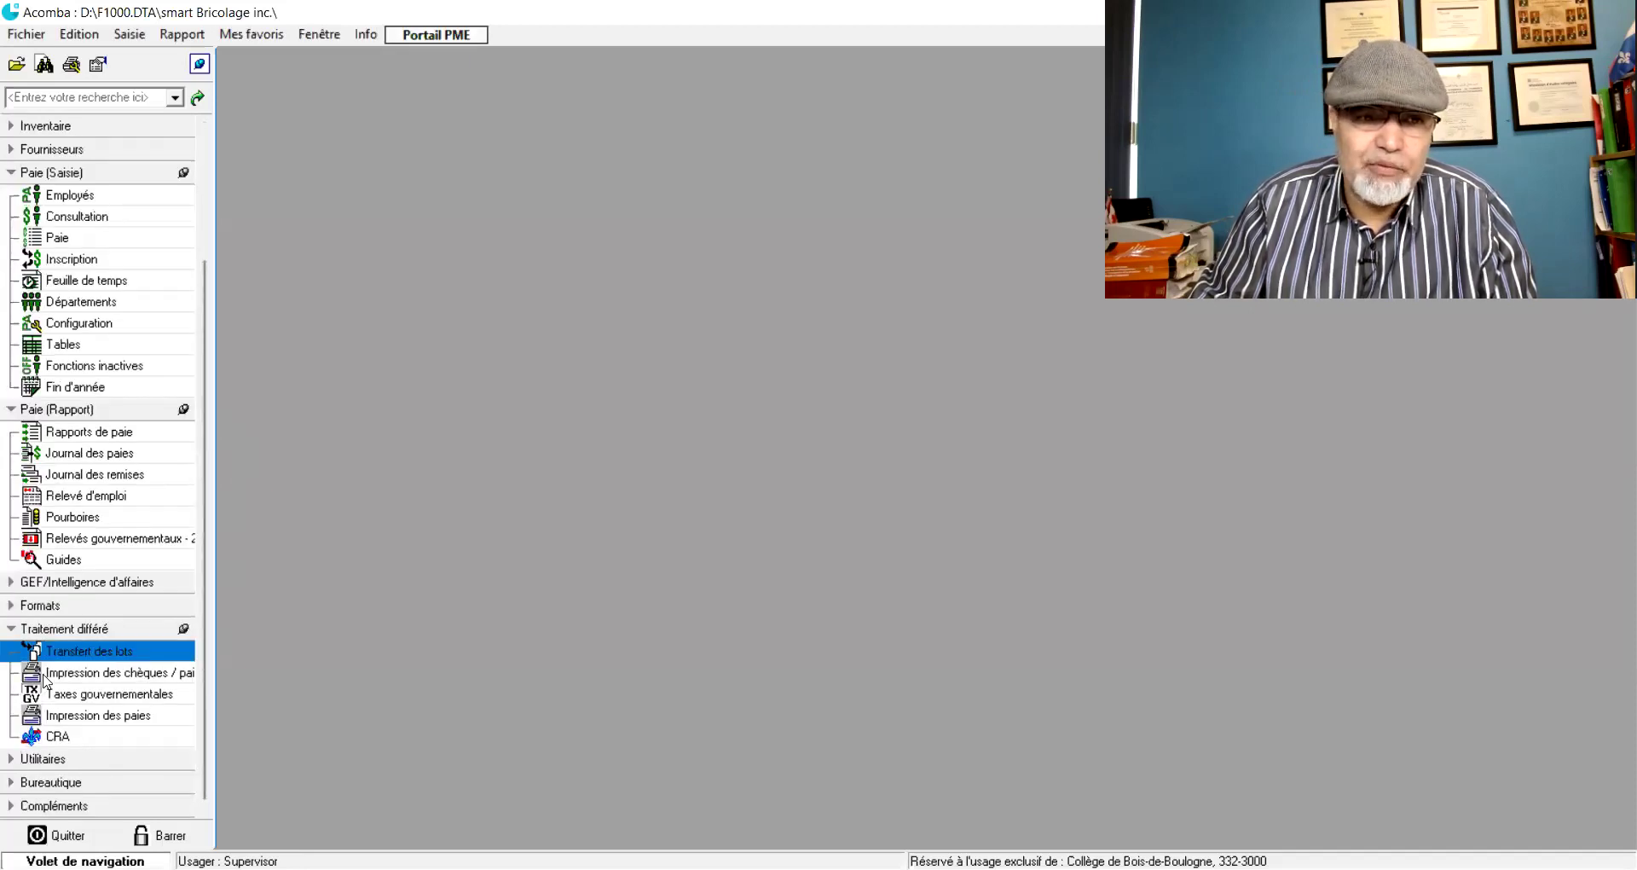
left_click(52, 719)
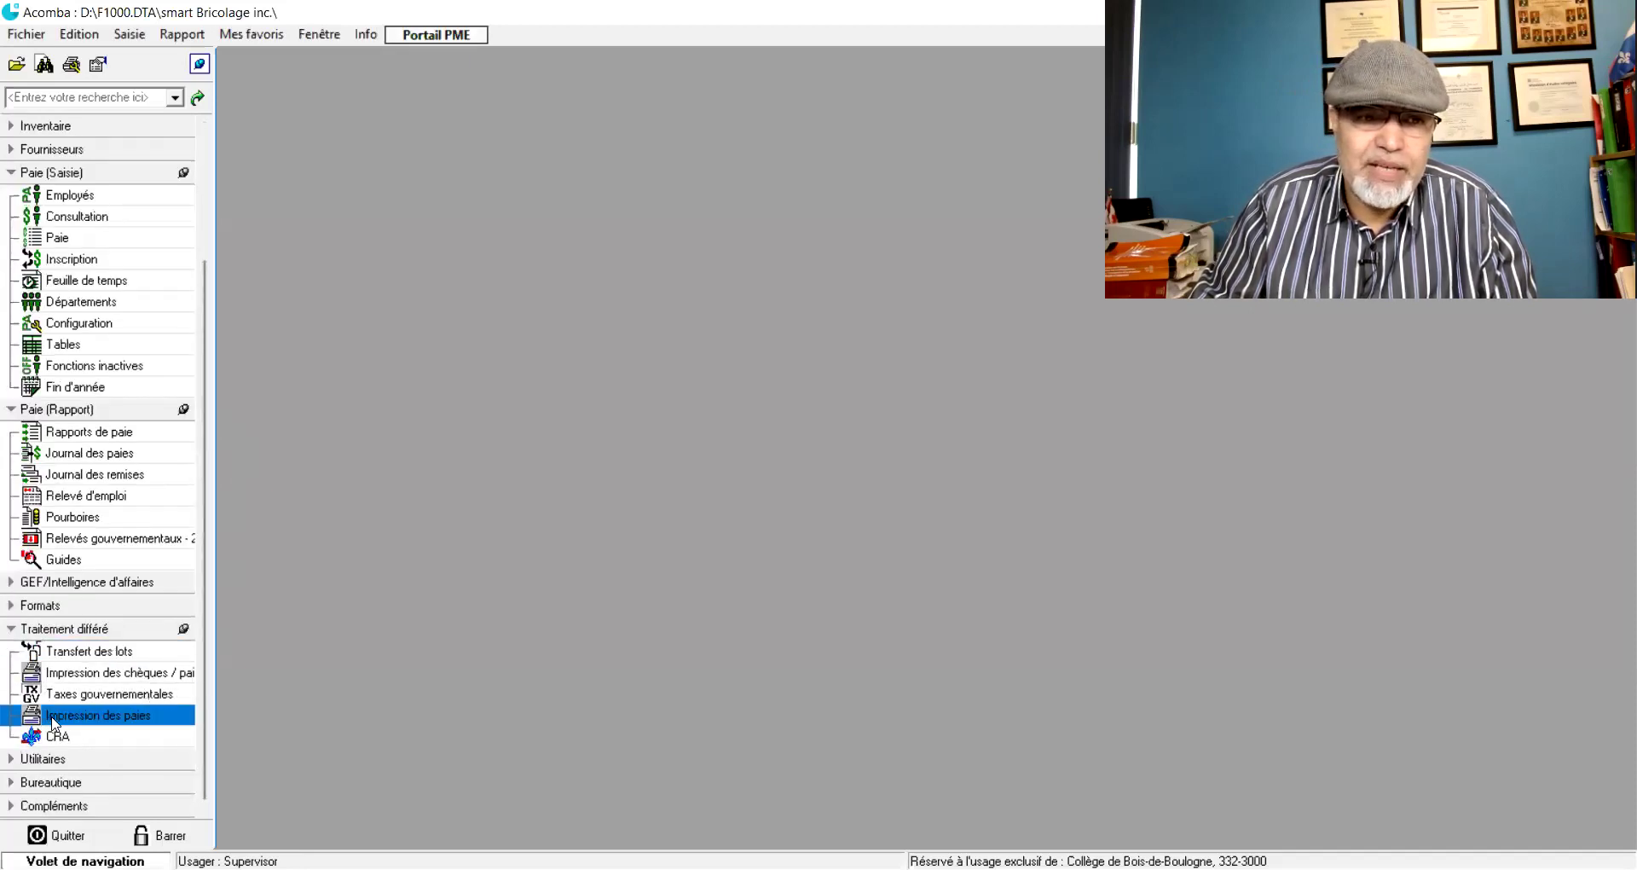
double_click(143, 723)
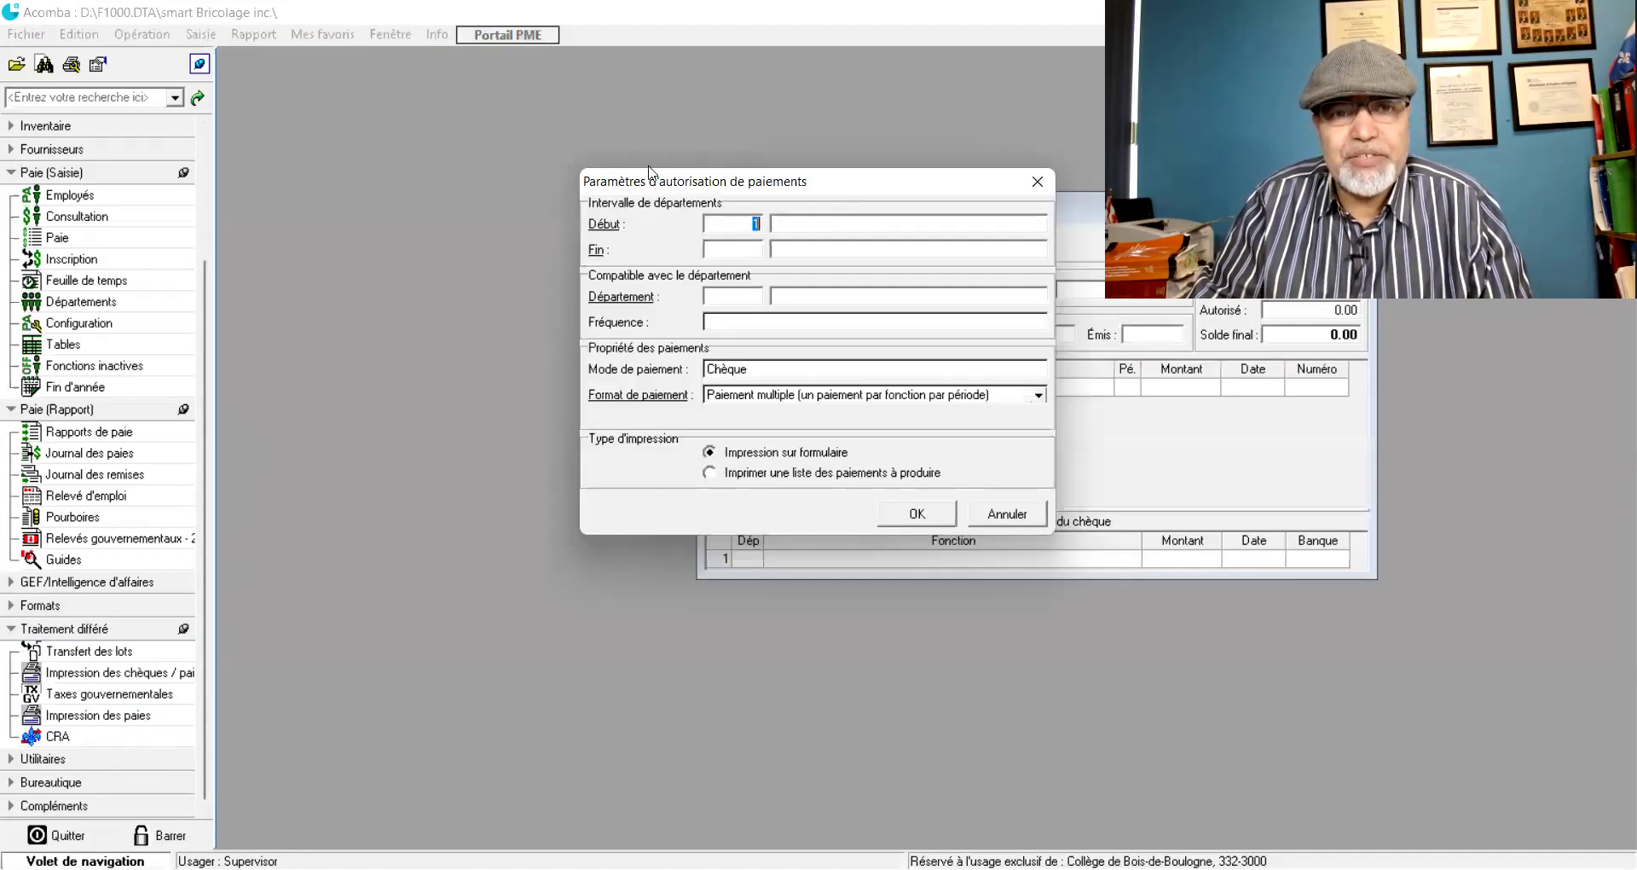
left_click_drag(649, 170, 446, 148)
left_click(534, 229)
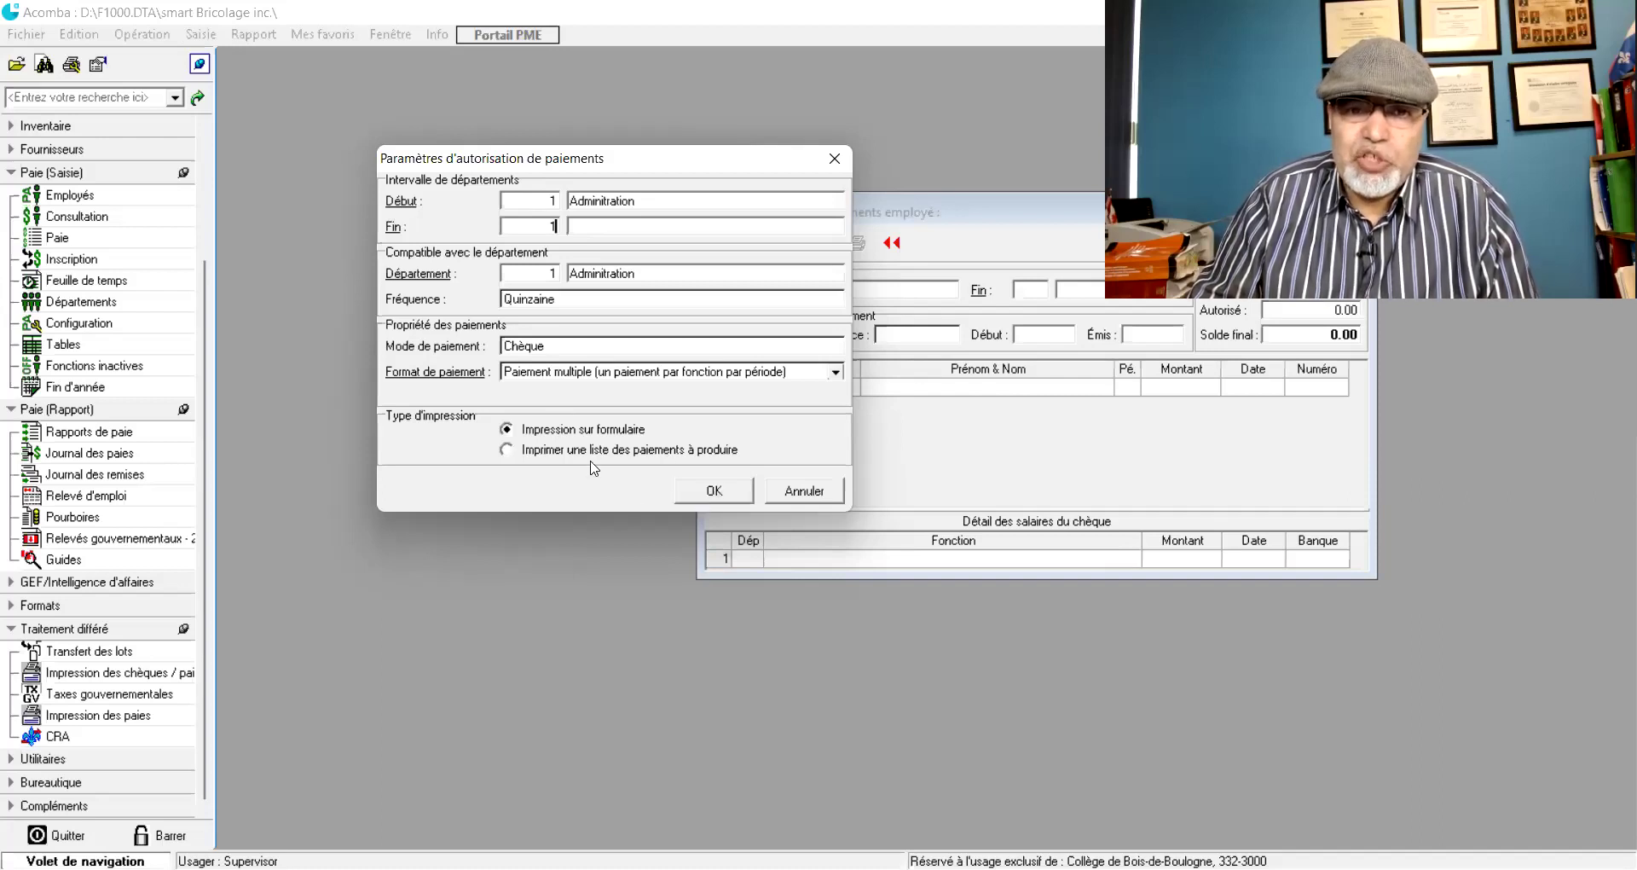
left_click(714, 493)
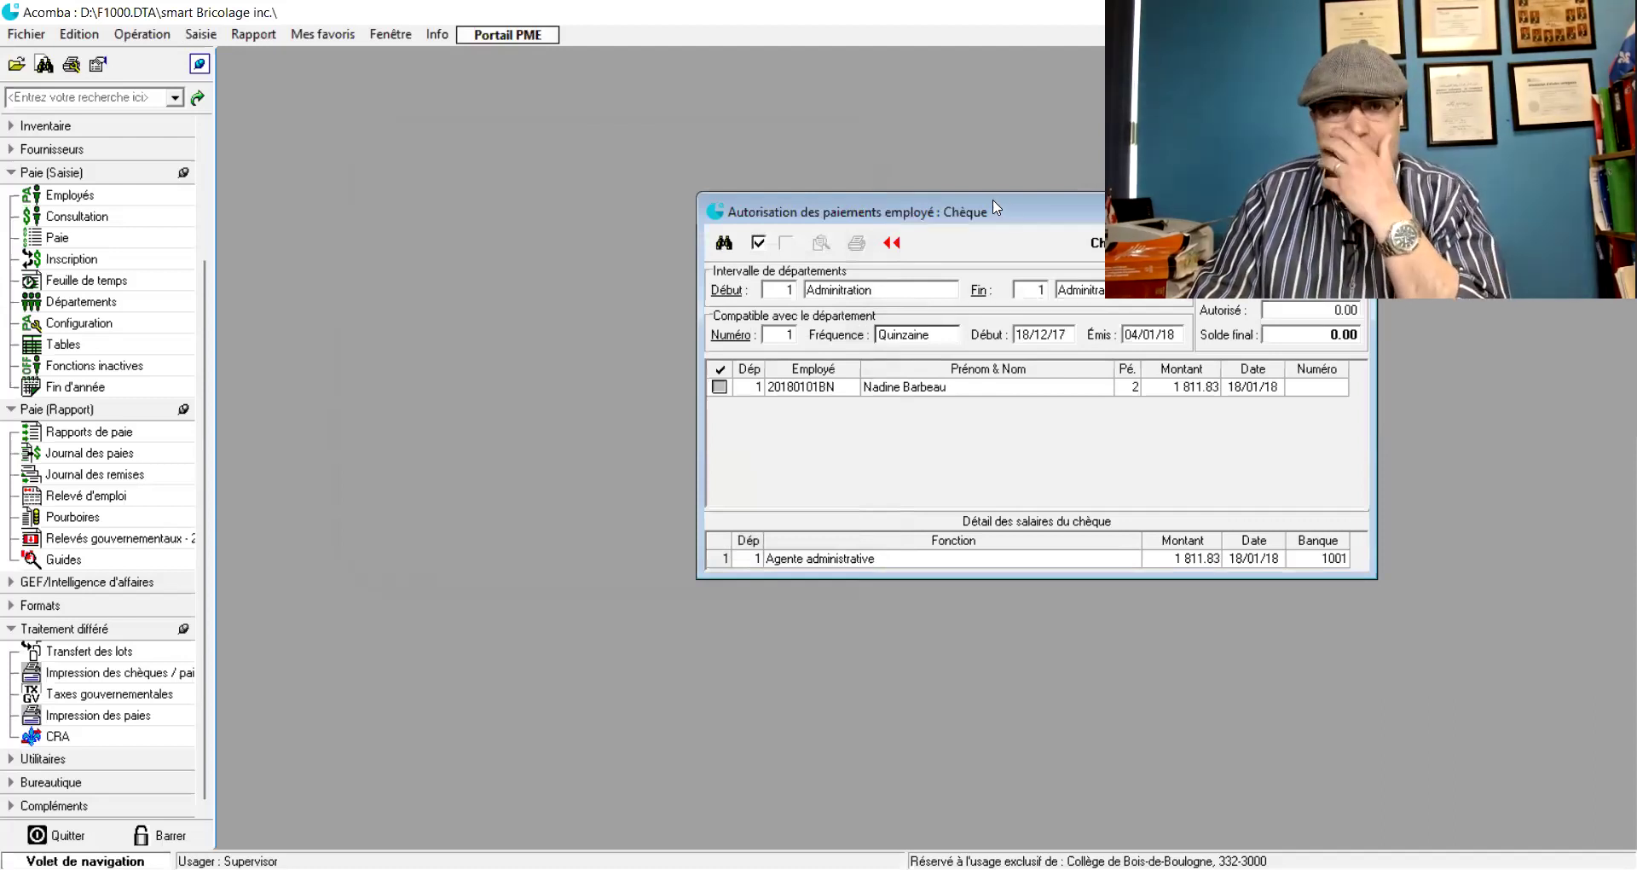
- Authorize the employee's 1 811.83 period 2 cheque and bring up the Impression dialog
left_click_drag(994, 208, 601, 145)
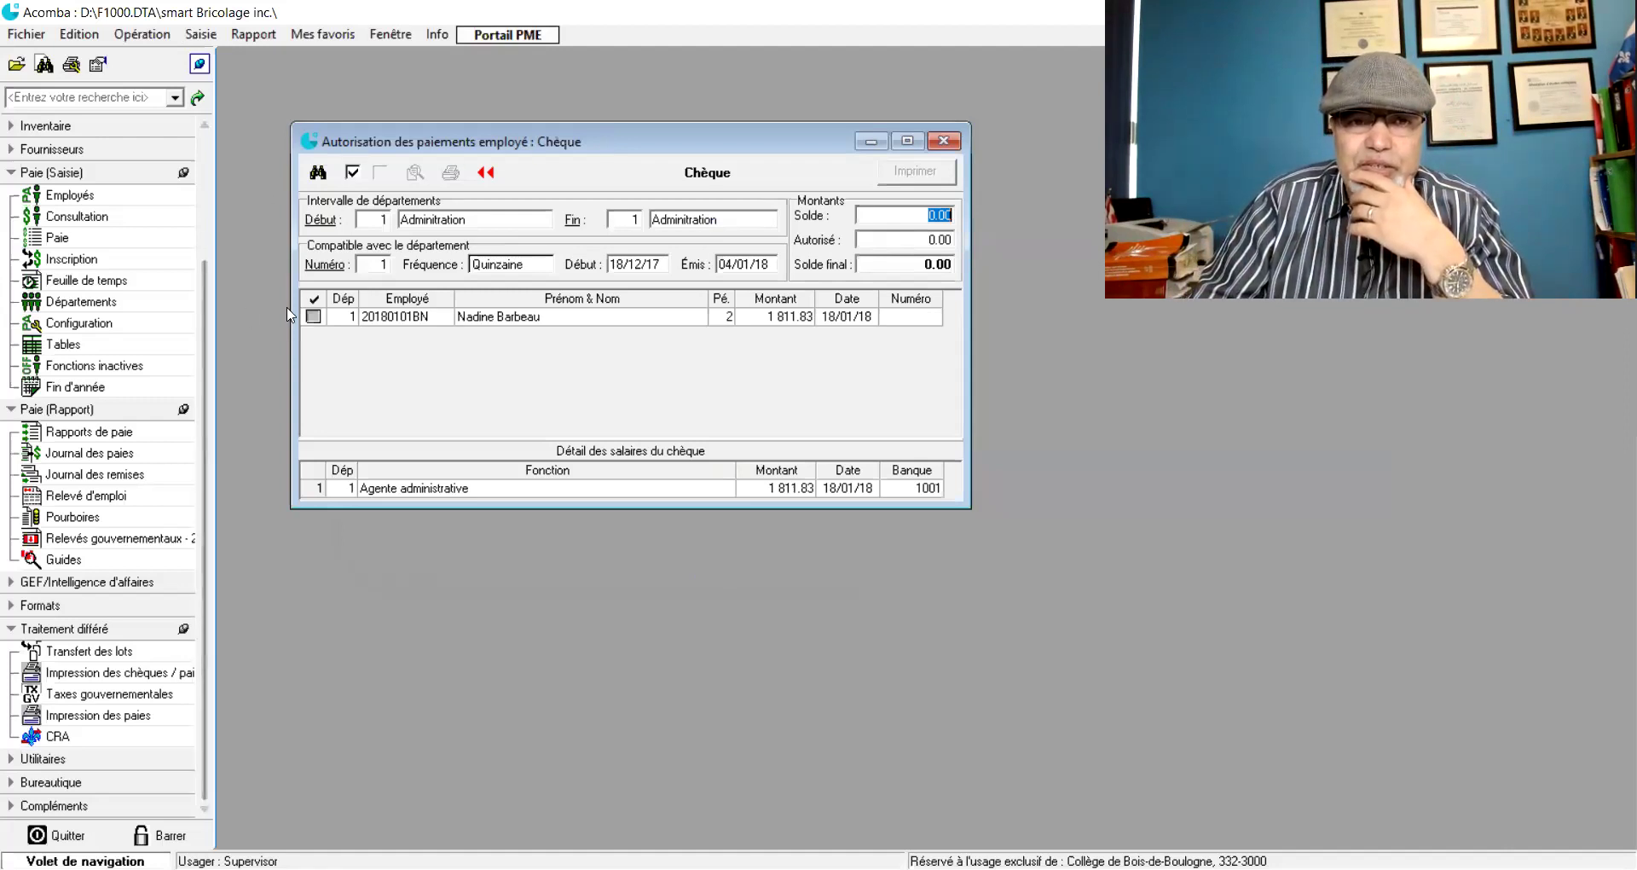
left_click(313, 316)
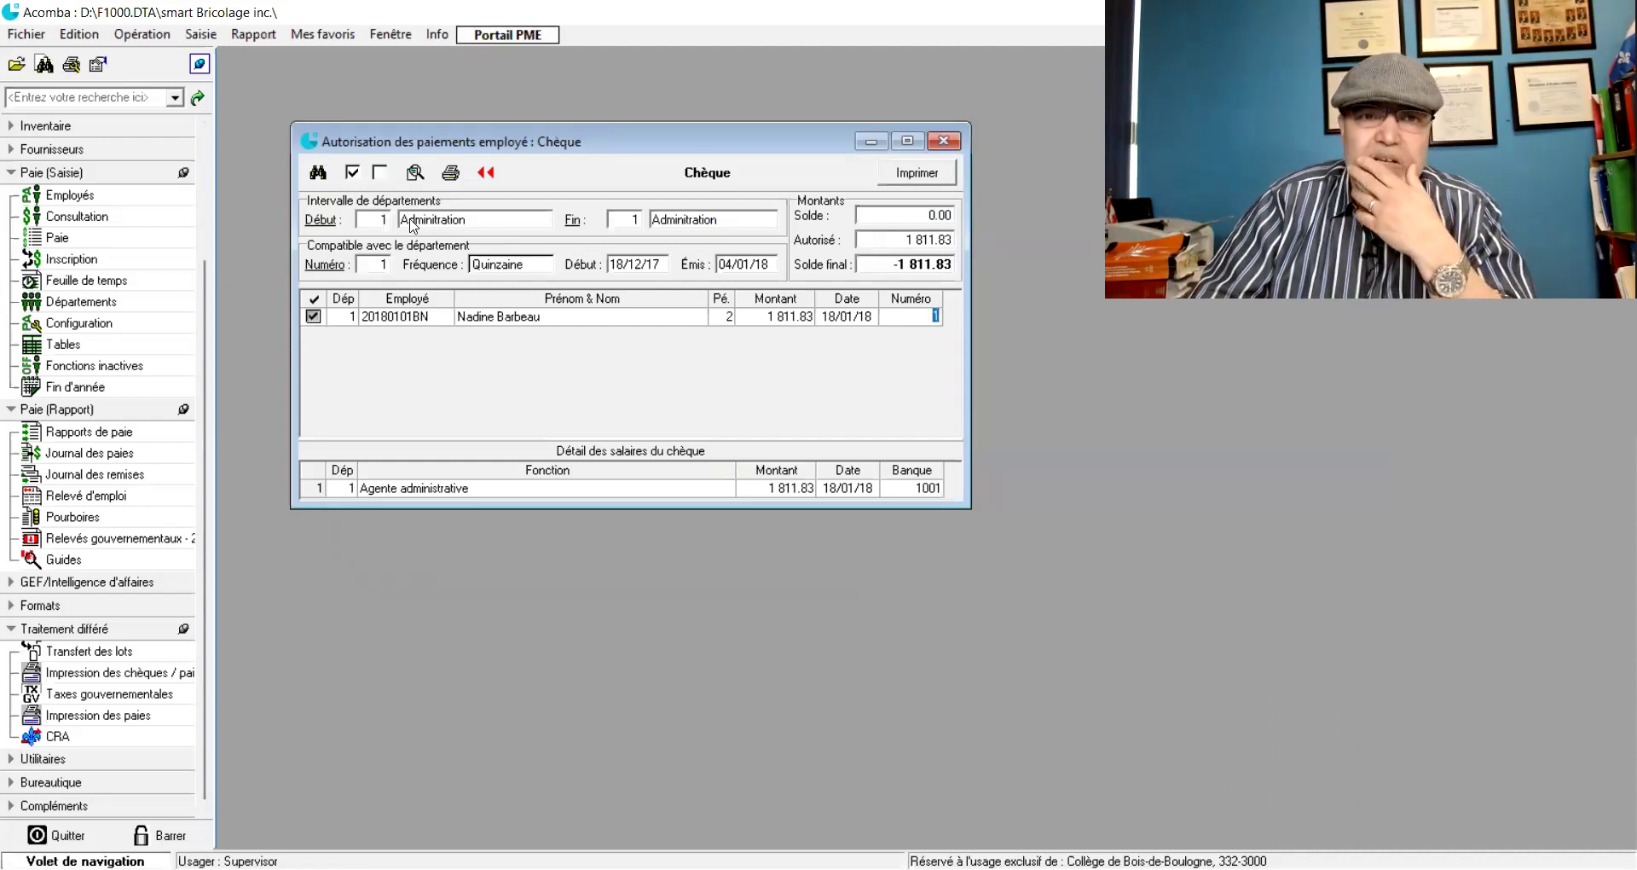
left_click(415, 174)
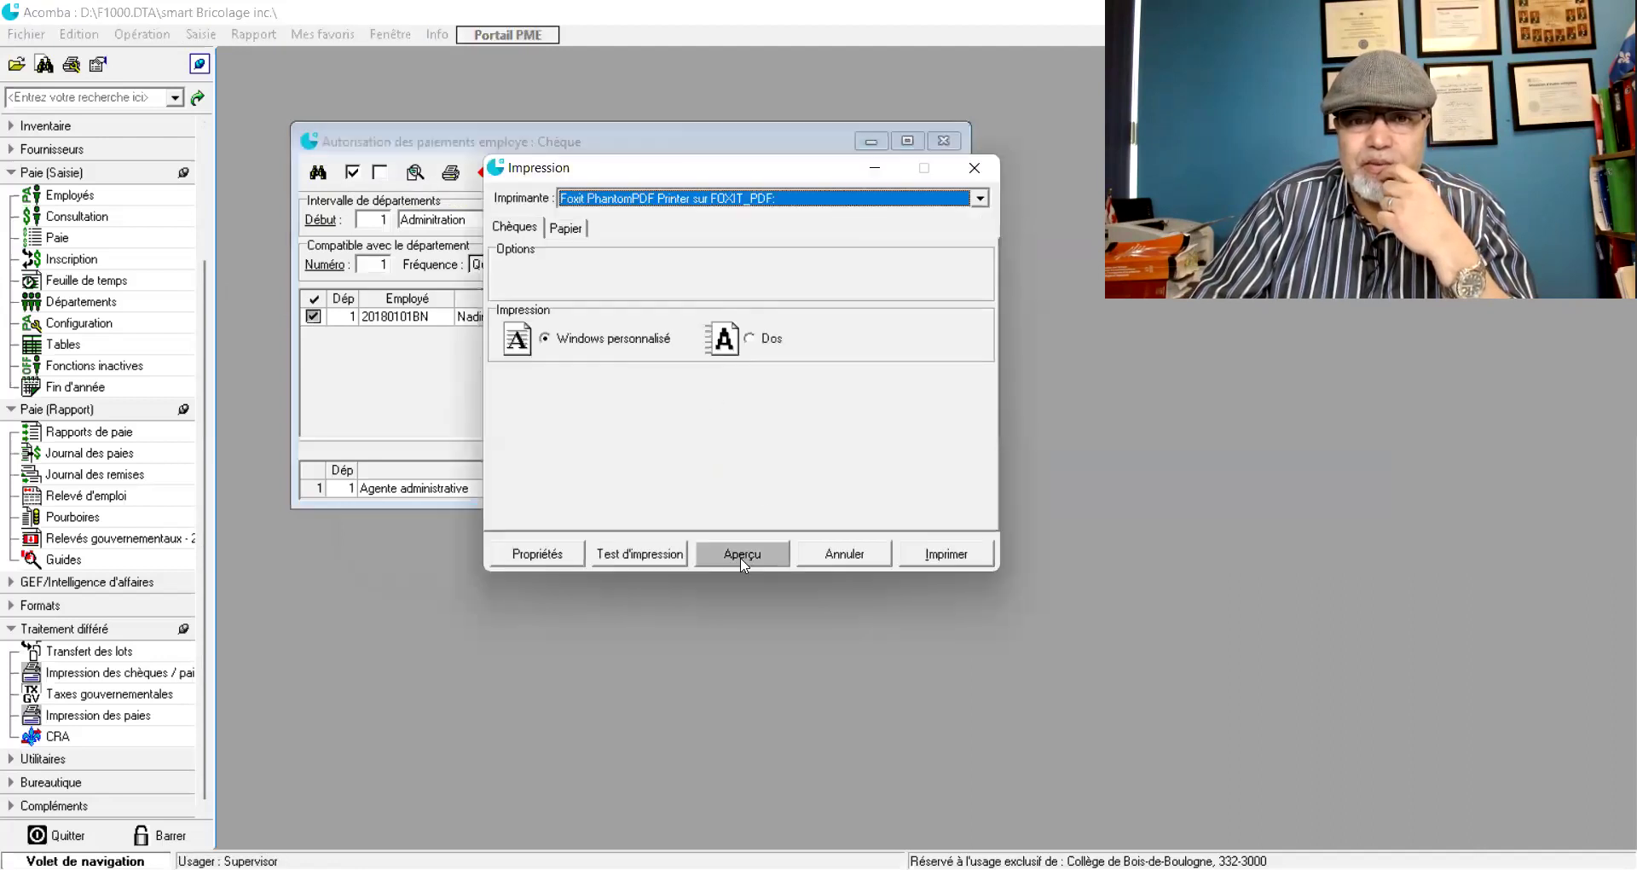
- Preview the pay stub and 1 811.83 cheque, then close the preview
left_click(743, 555)
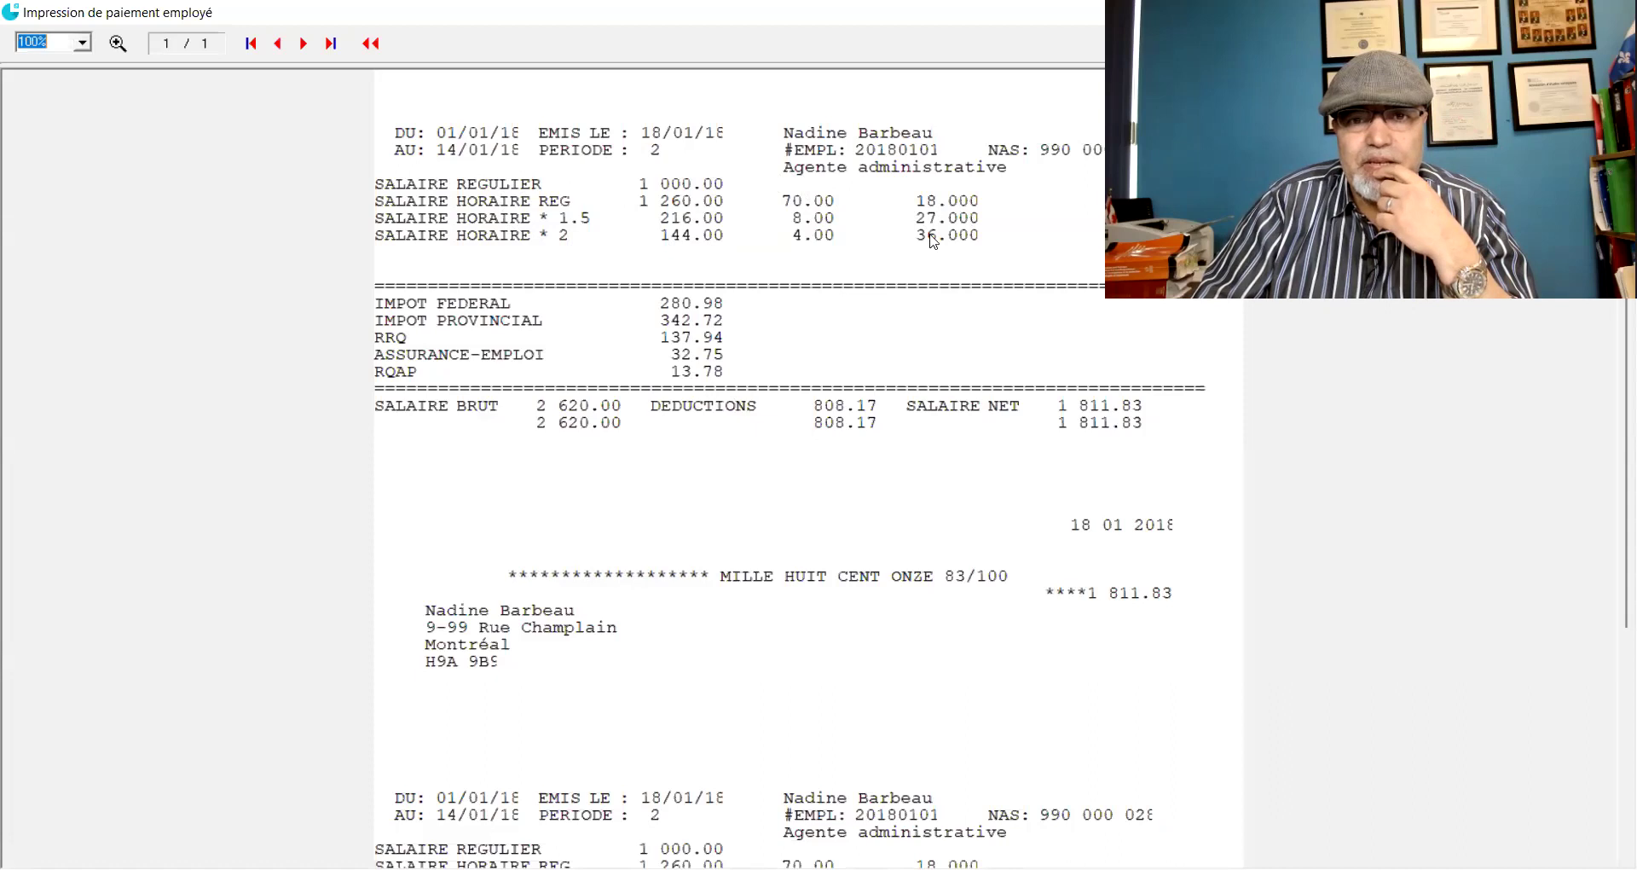
key("Escape")
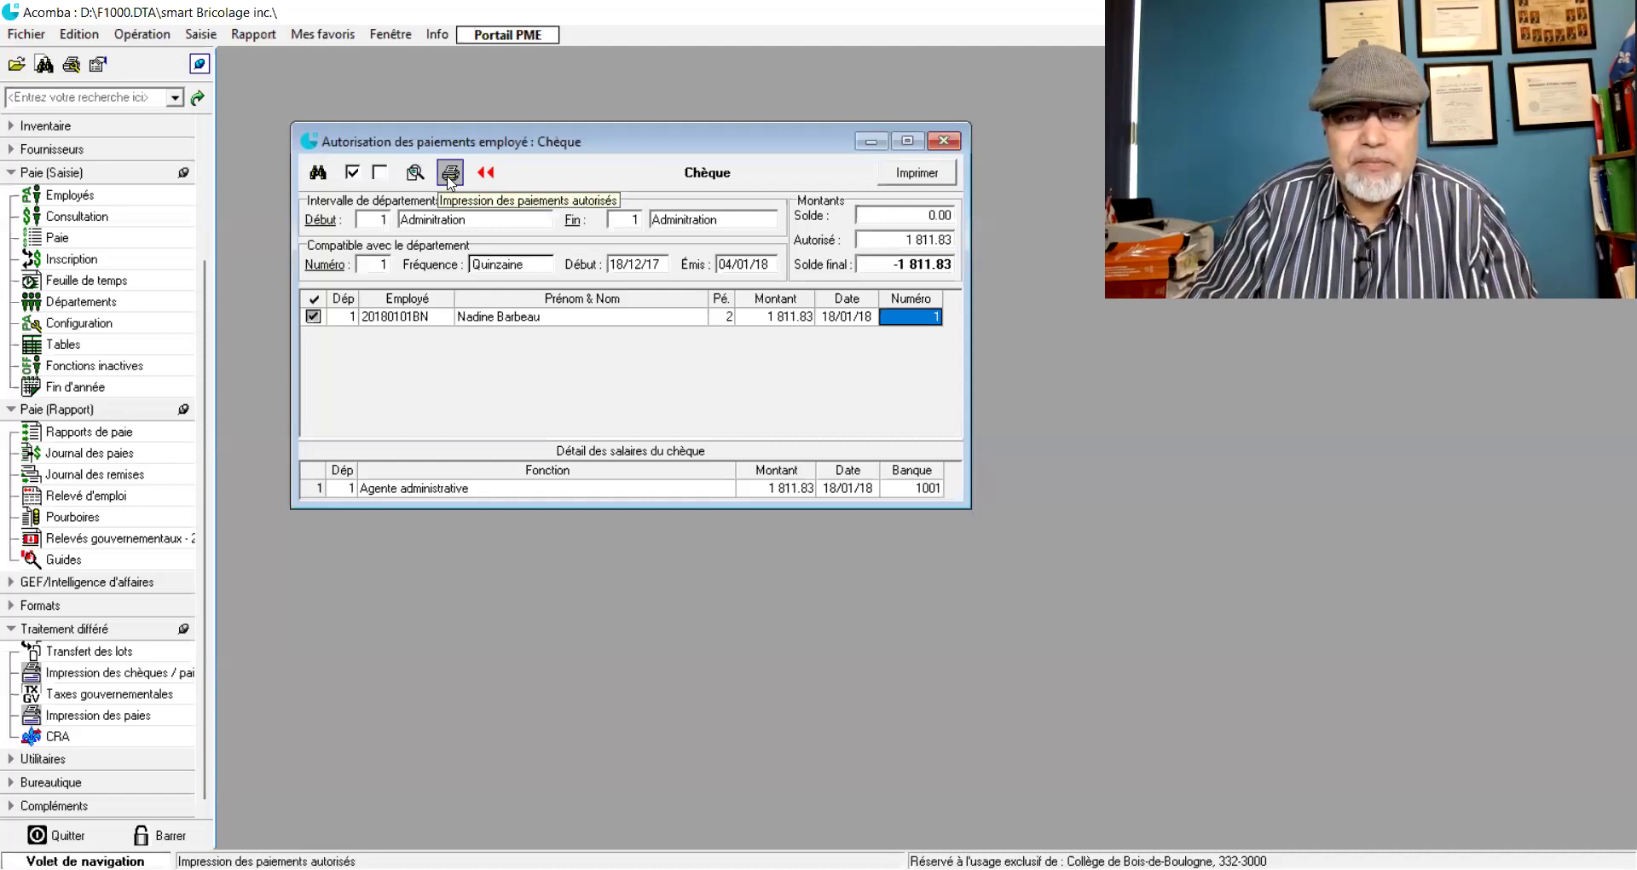
- Print cheque number 1 on the Foxit PhantomPDF printer
left_click(450, 174)
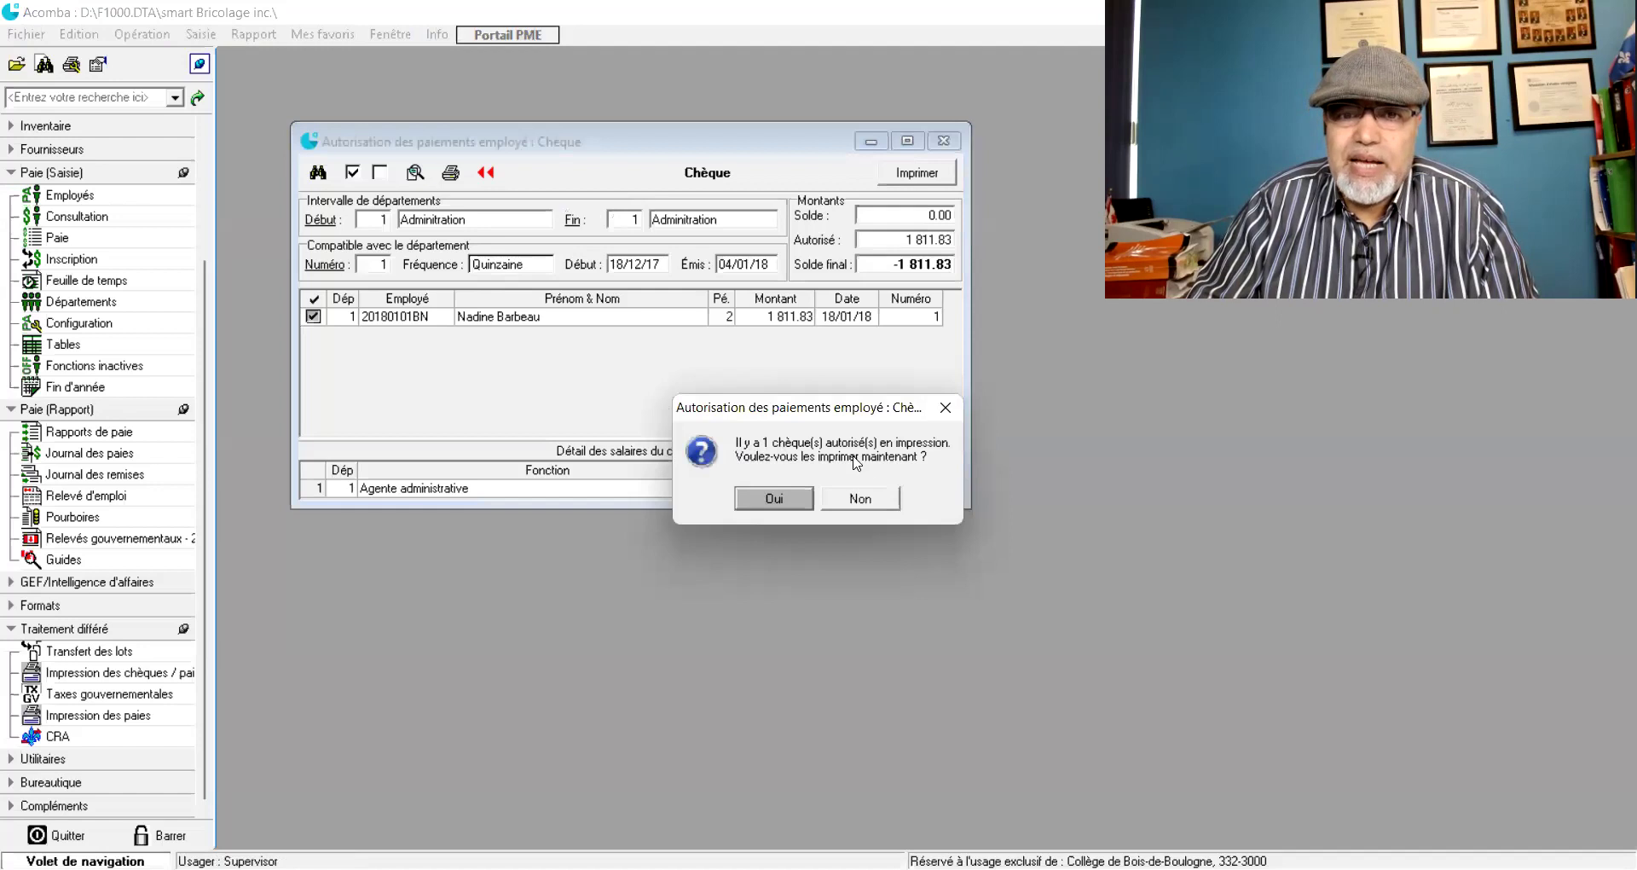
left_click(794, 502)
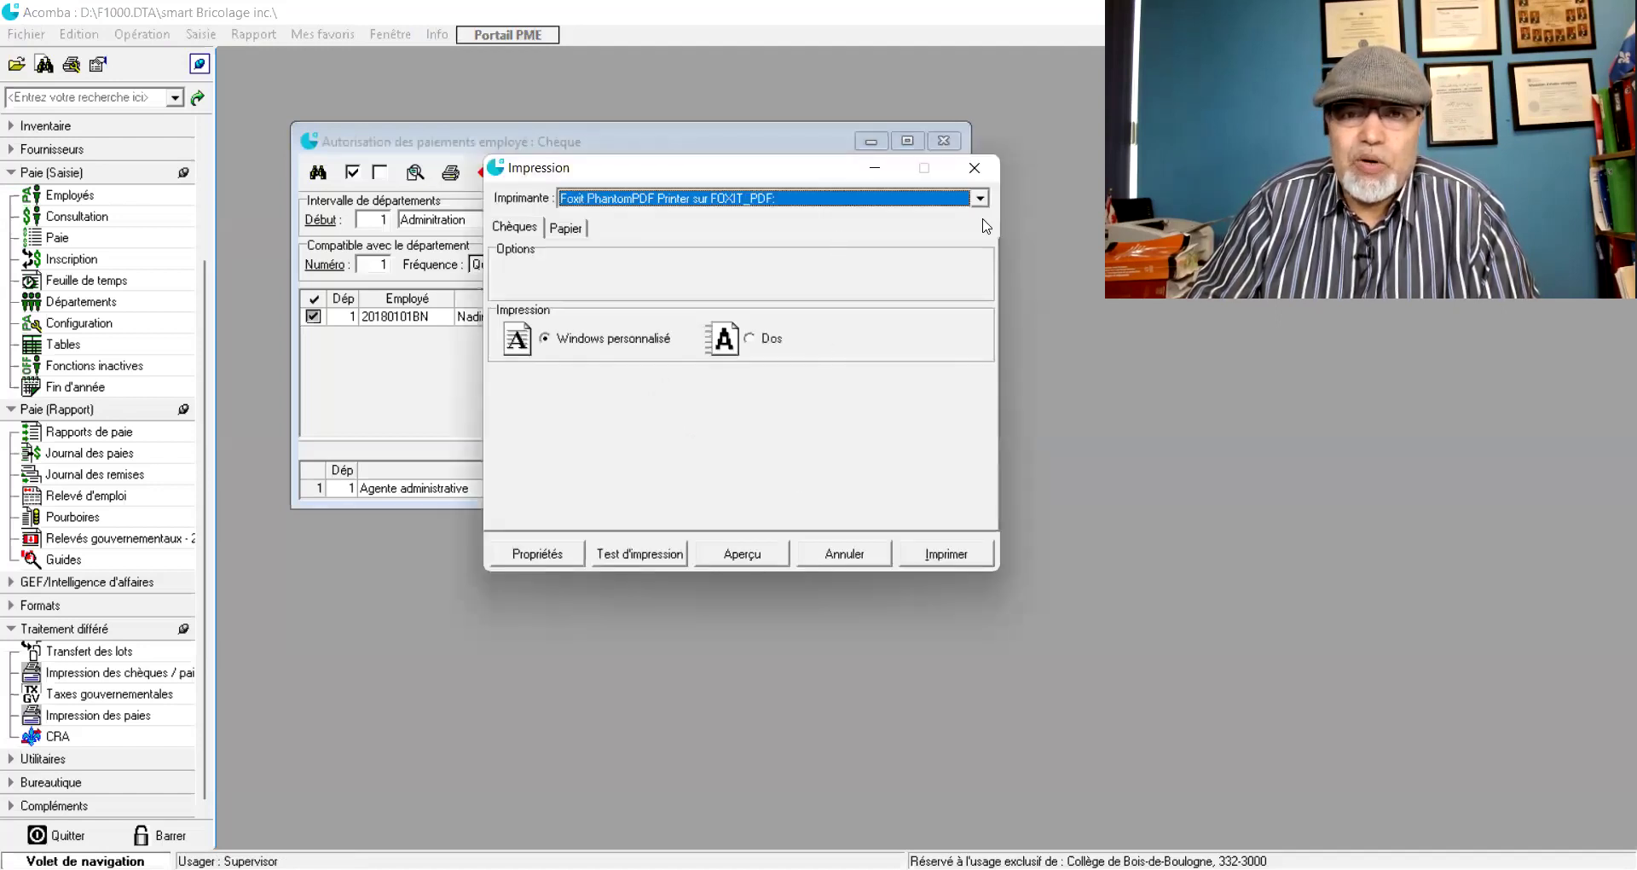
left_click(858, 550)
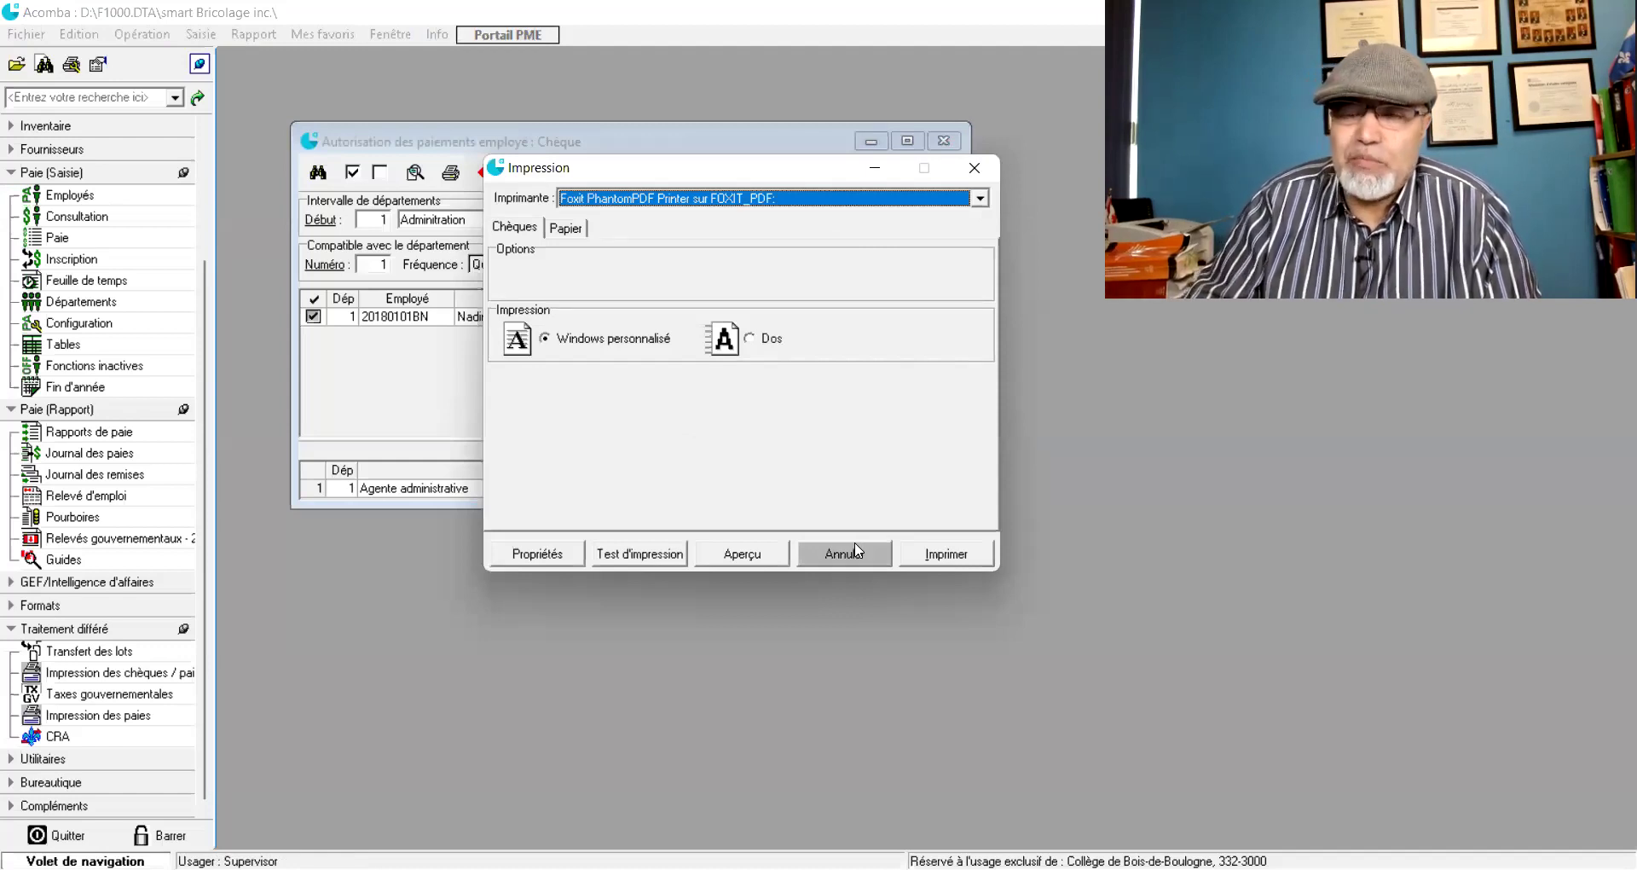
left_click(980, 199)
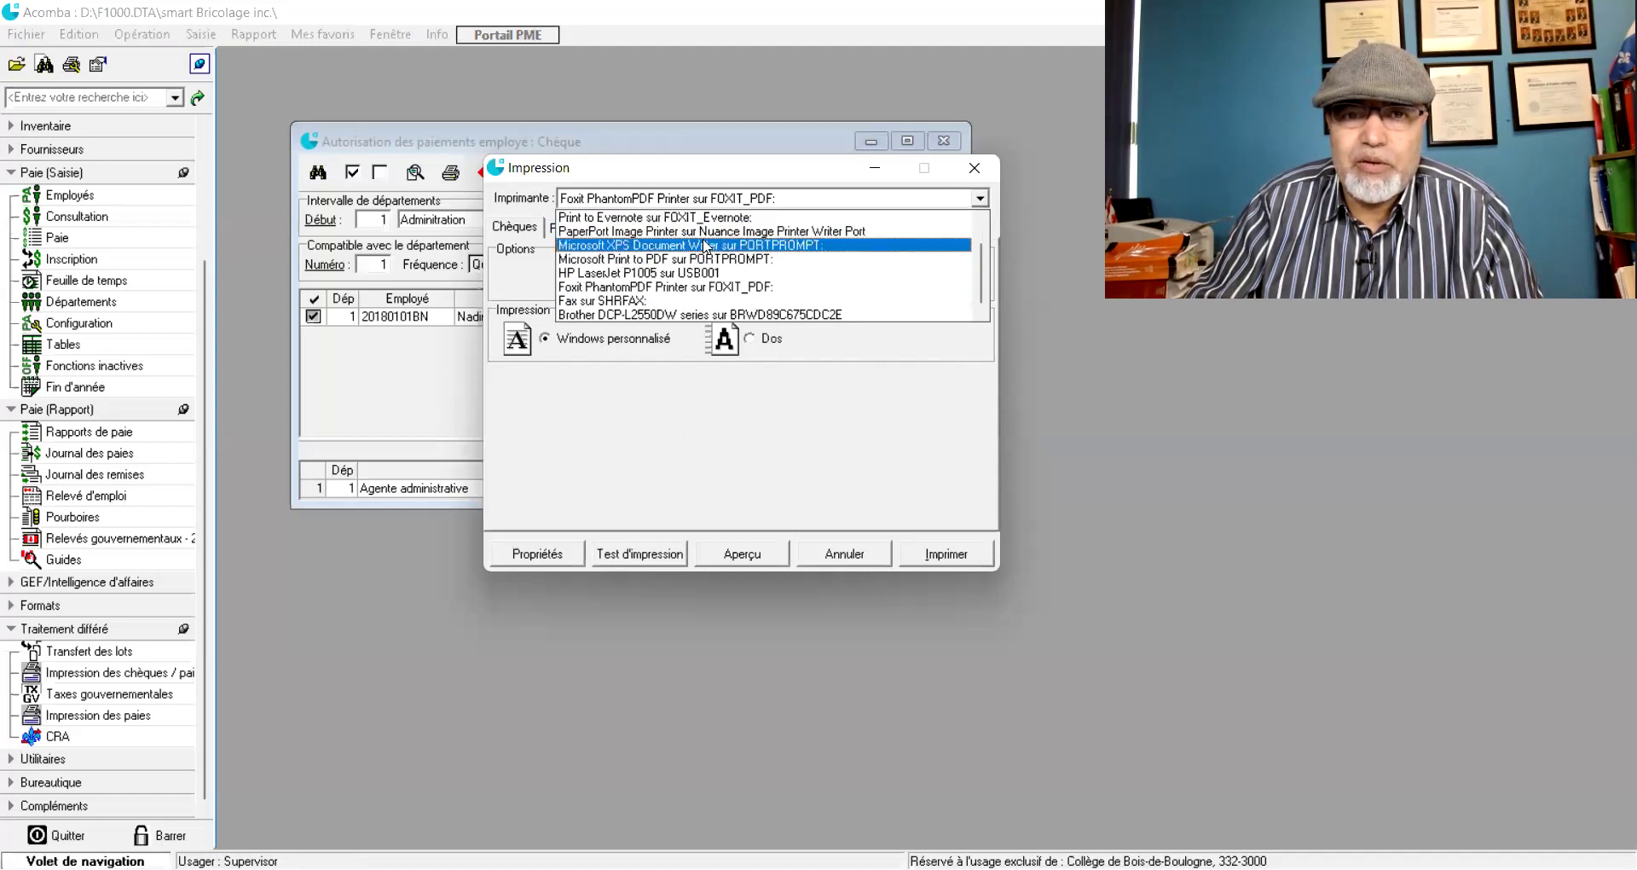
scroll(597, 235, "up", 1)
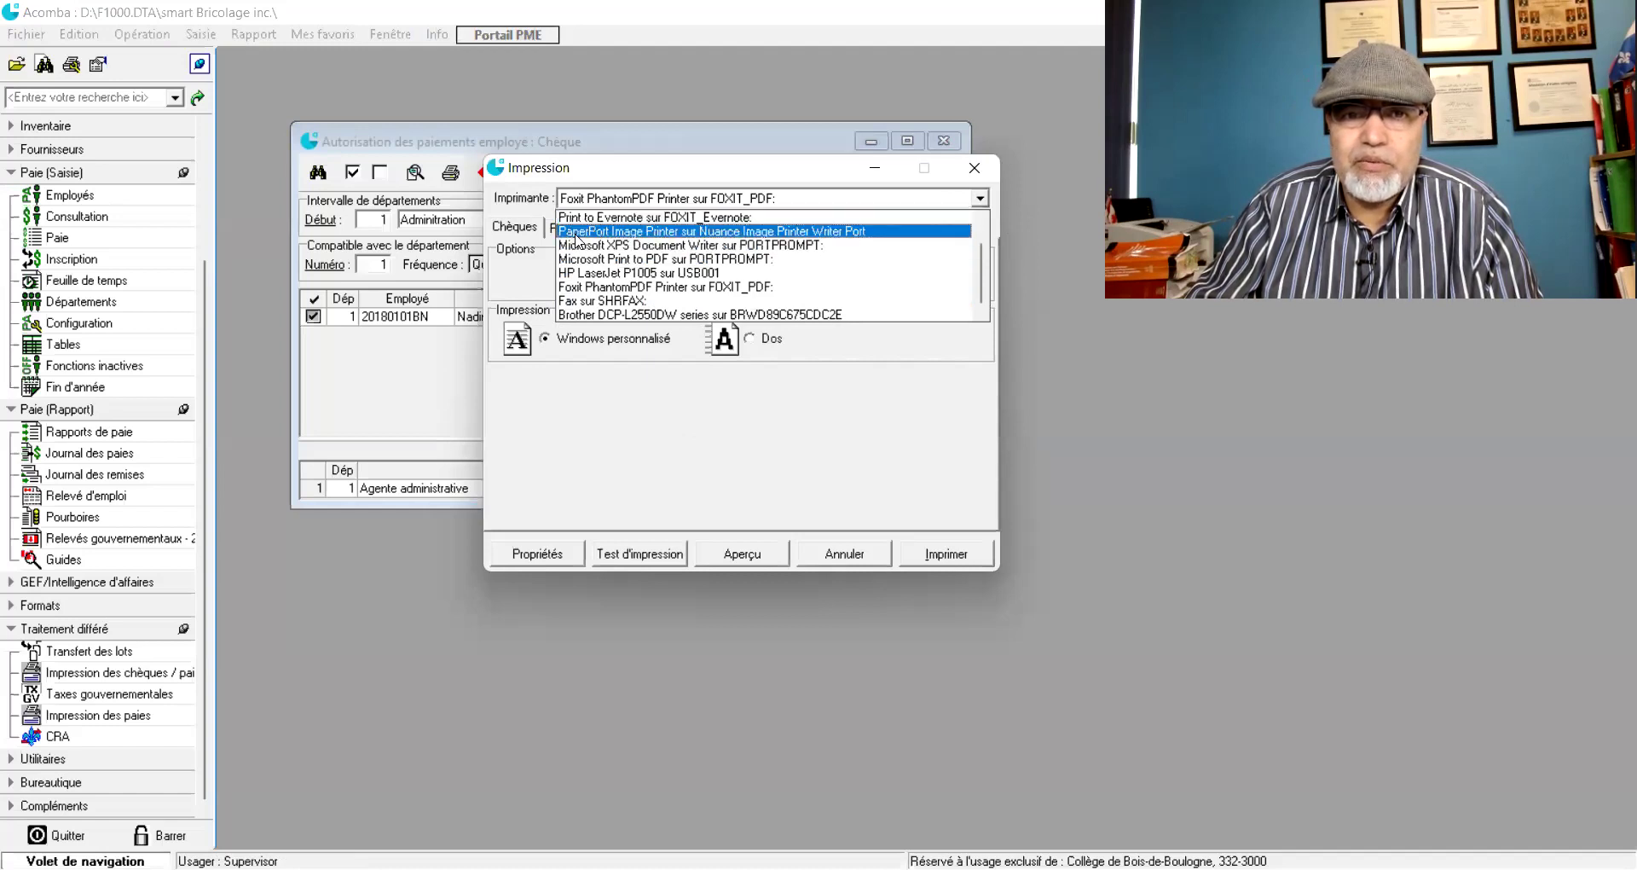
scroll(921, 244, "up", 1)
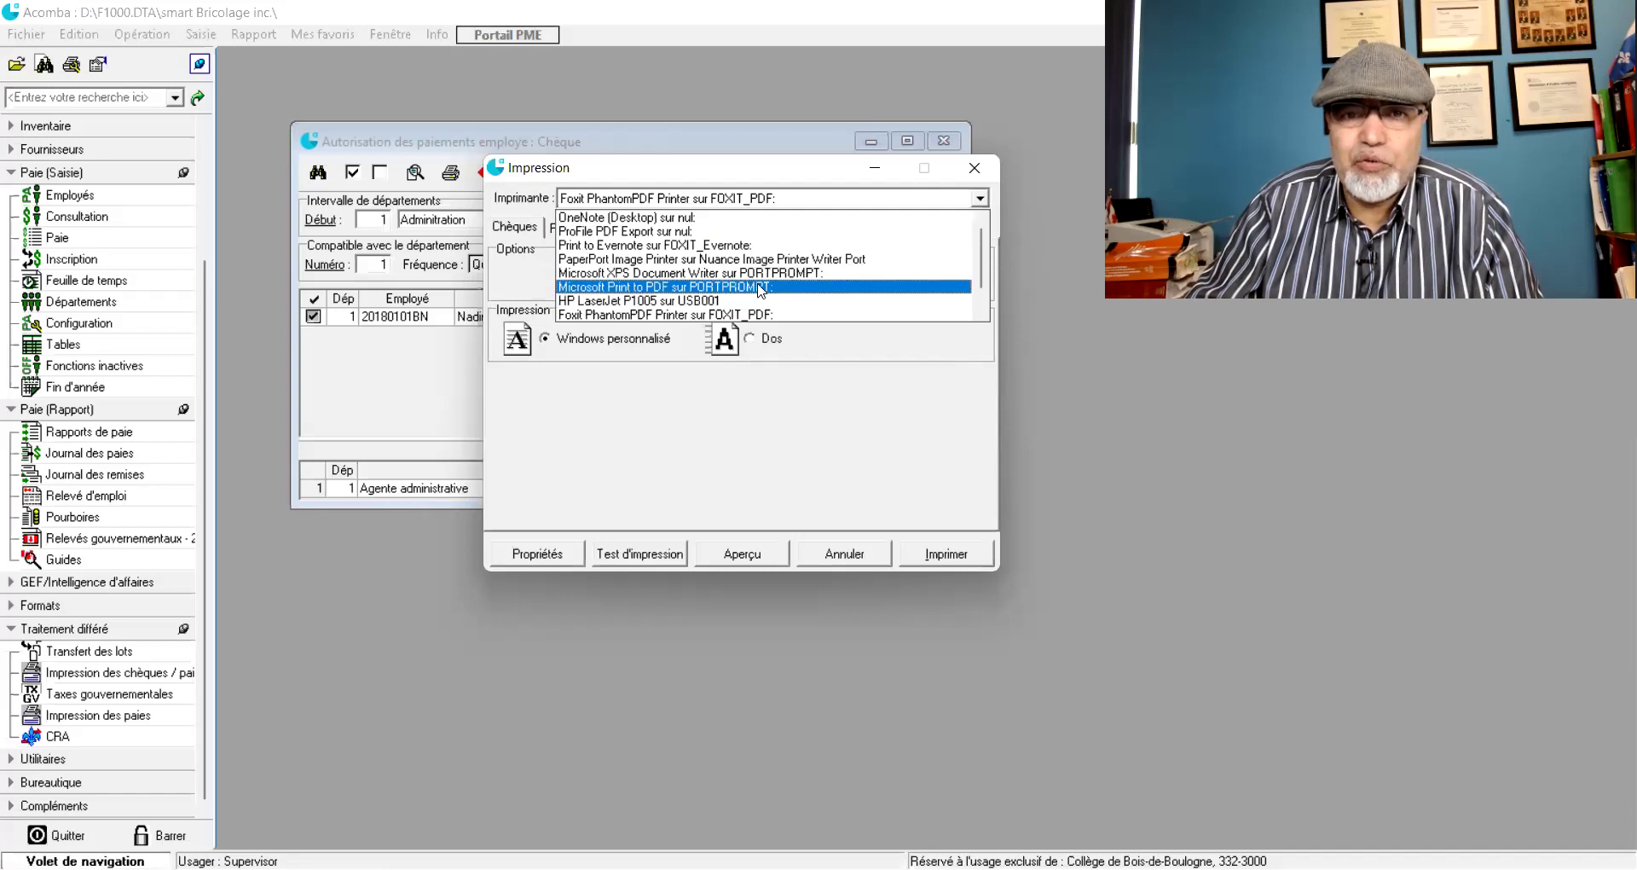
scroll(694, 307, "down", 1)
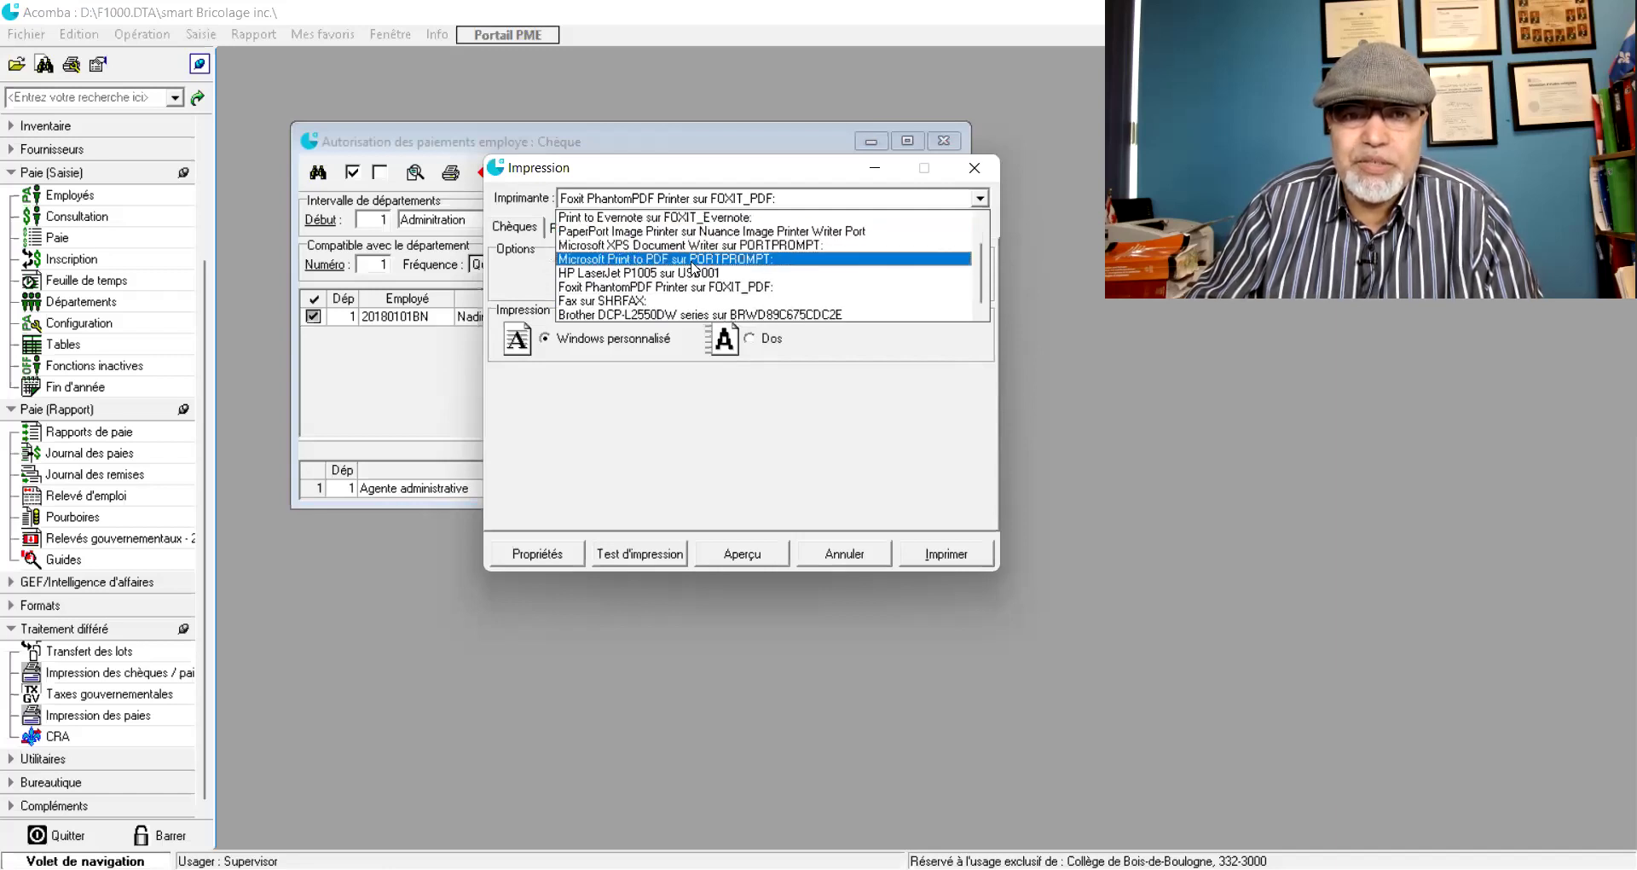
left_click(795, 444)
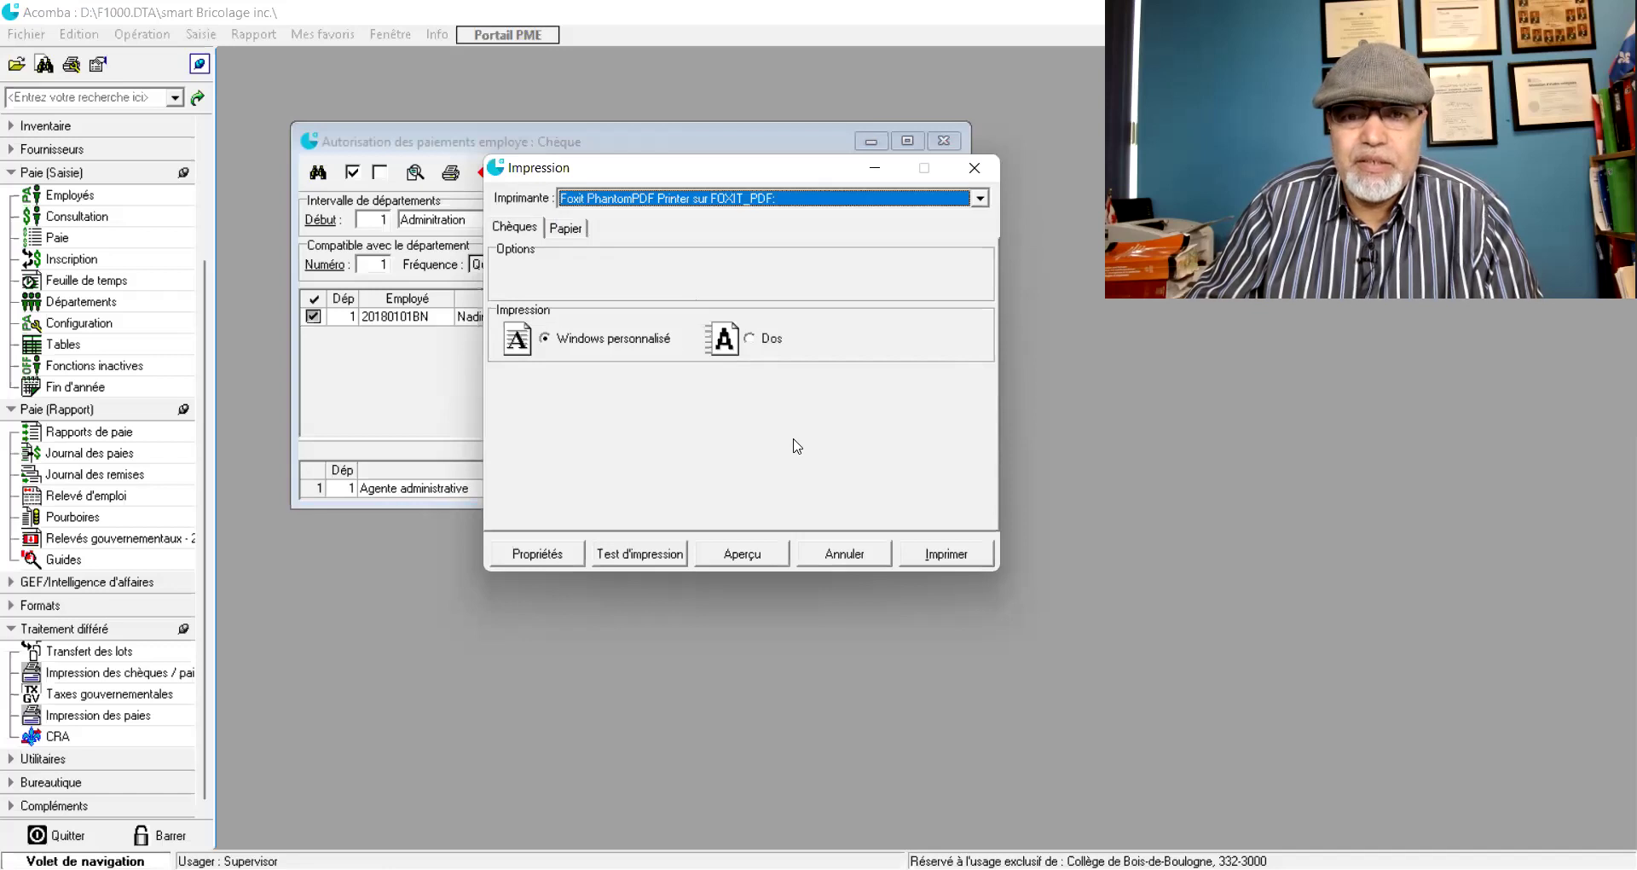
left_click(939, 563)
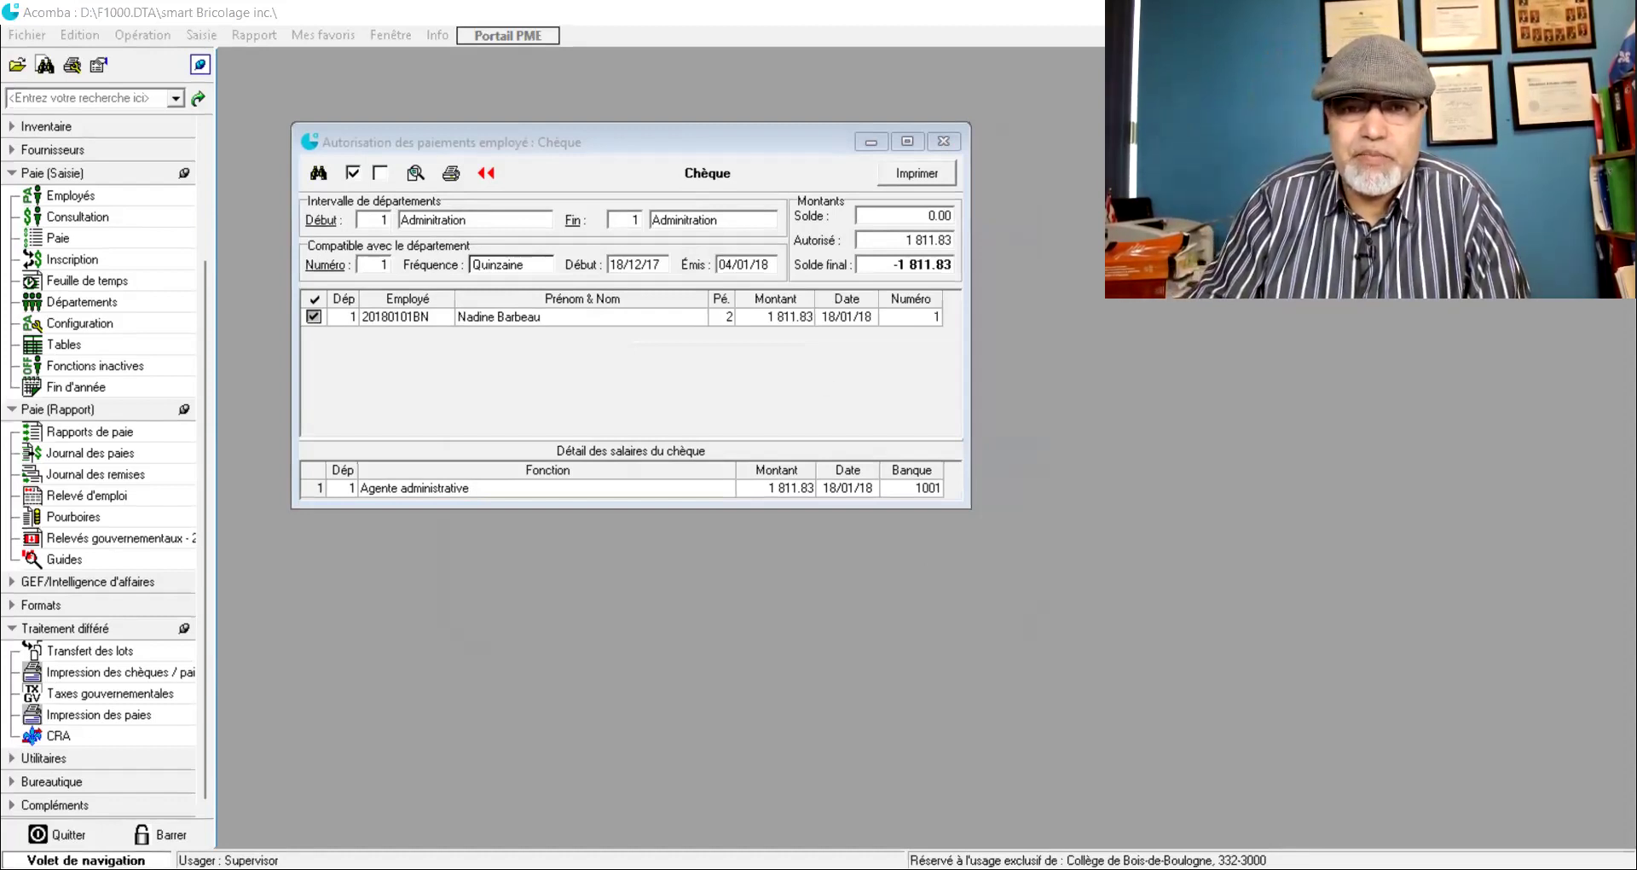
- Confirm the payment authorization list is empty after cheque 1, then open the Journal des paies report settings
double_click(826, 380)
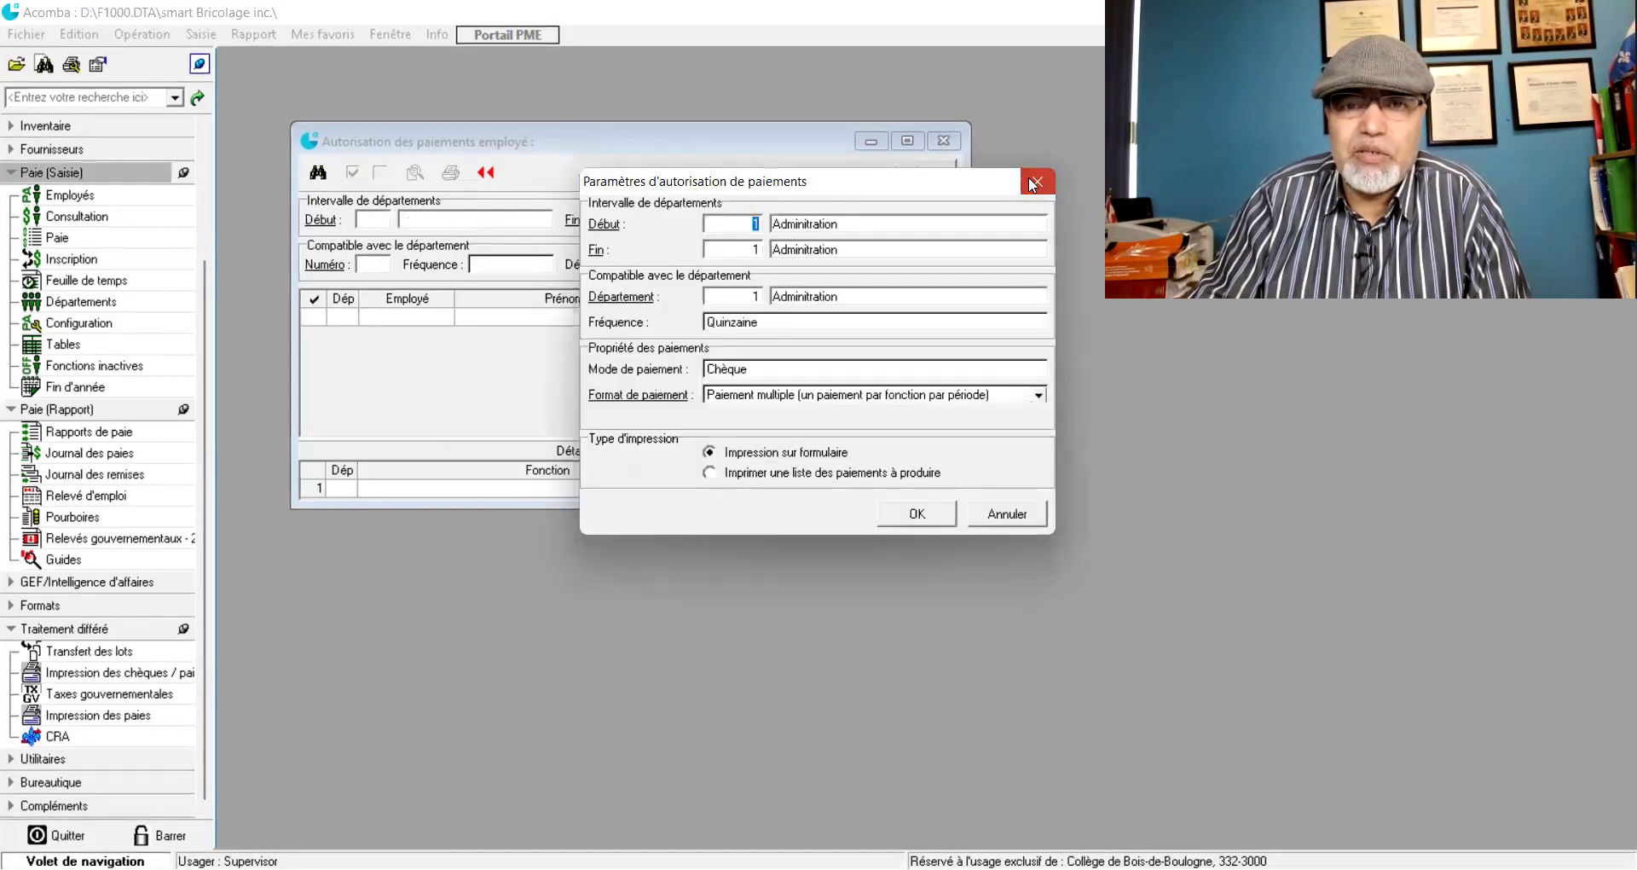
left_click(1033, 182)
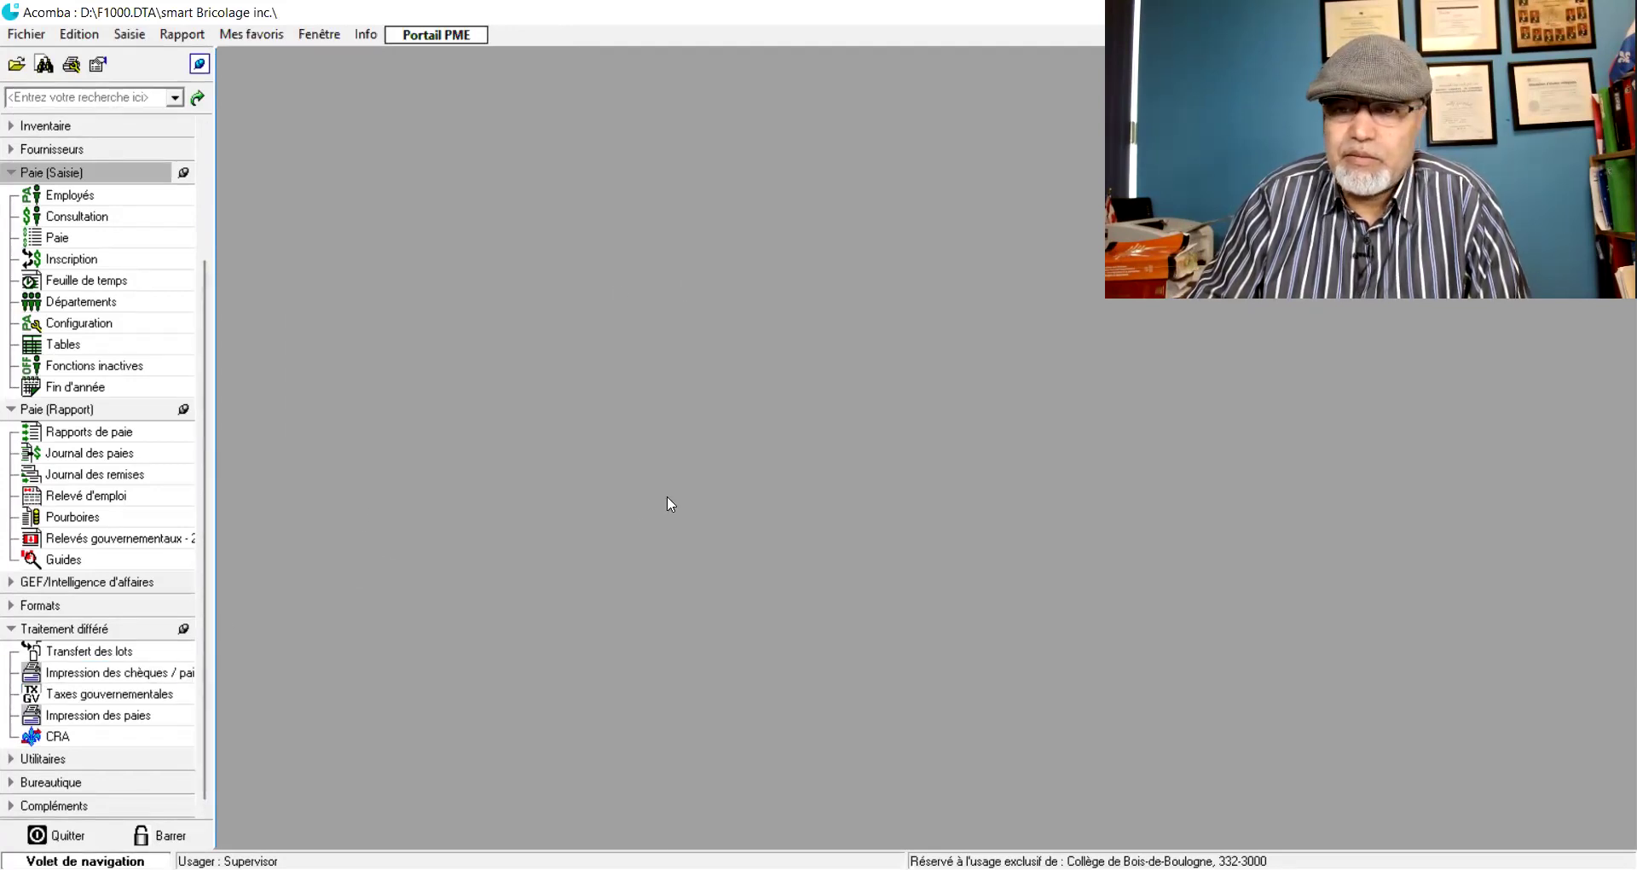
left_click(79, 720)
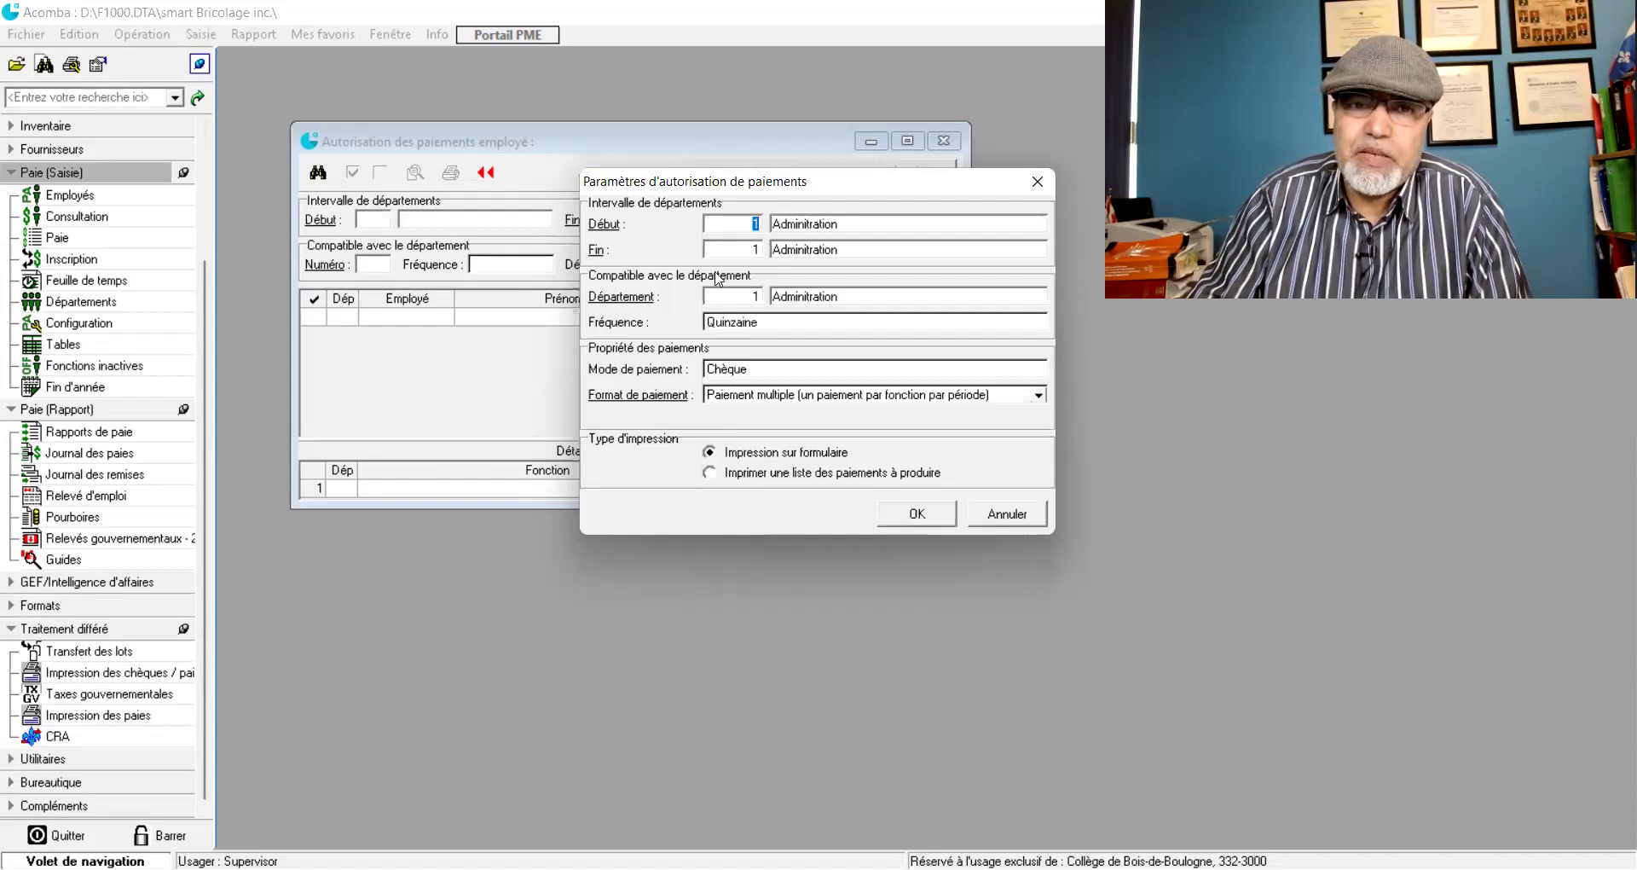
left_click(911, 516)
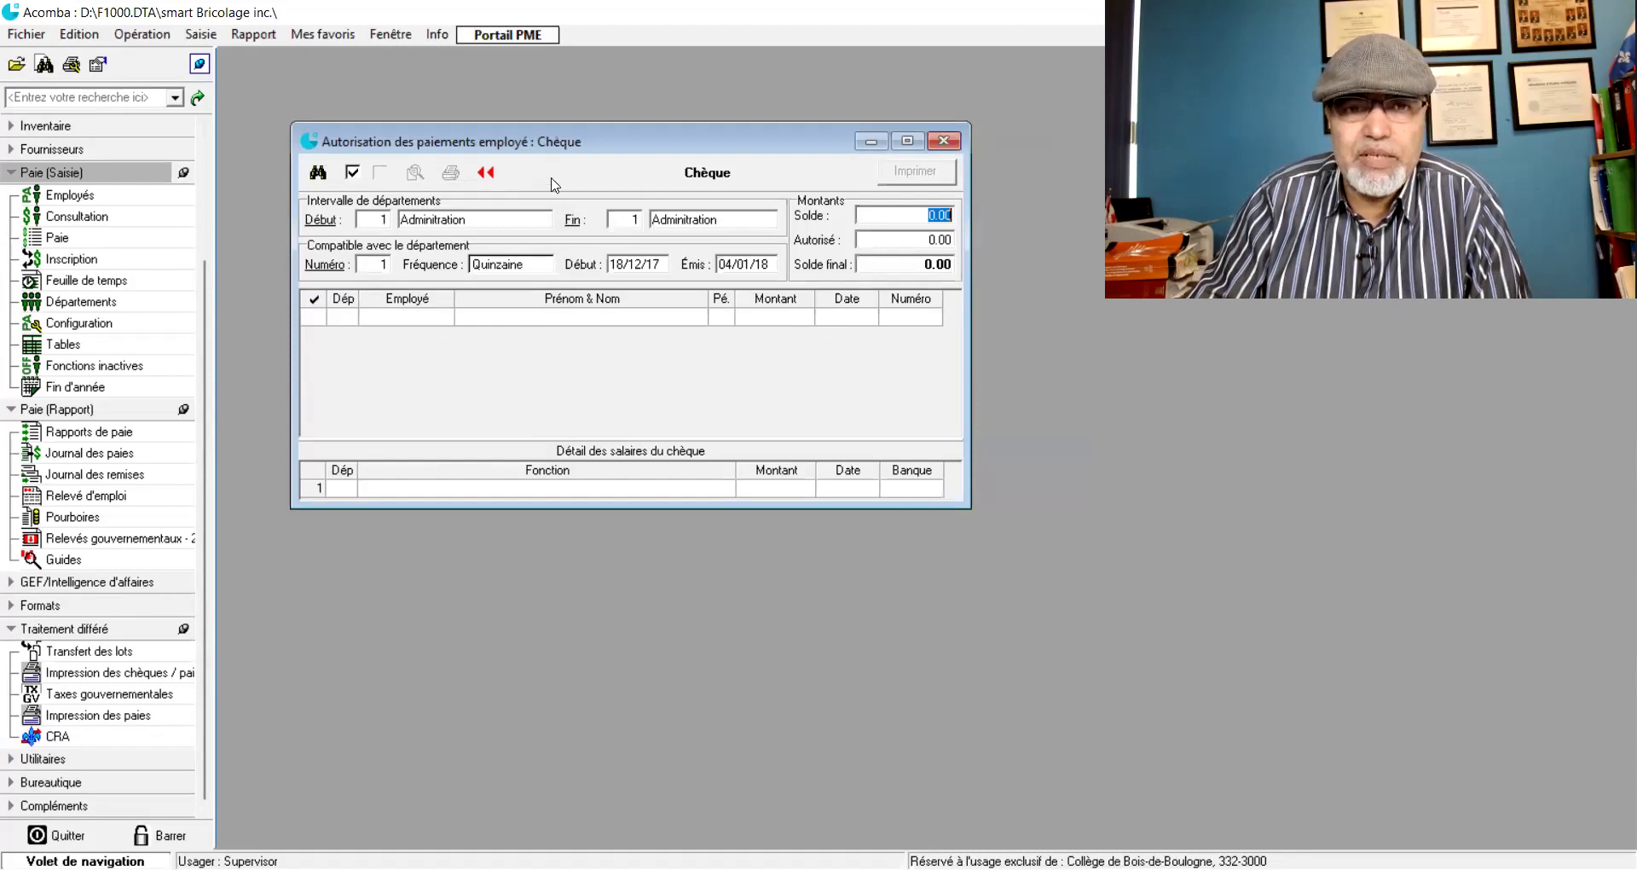
left_click(945, 140)
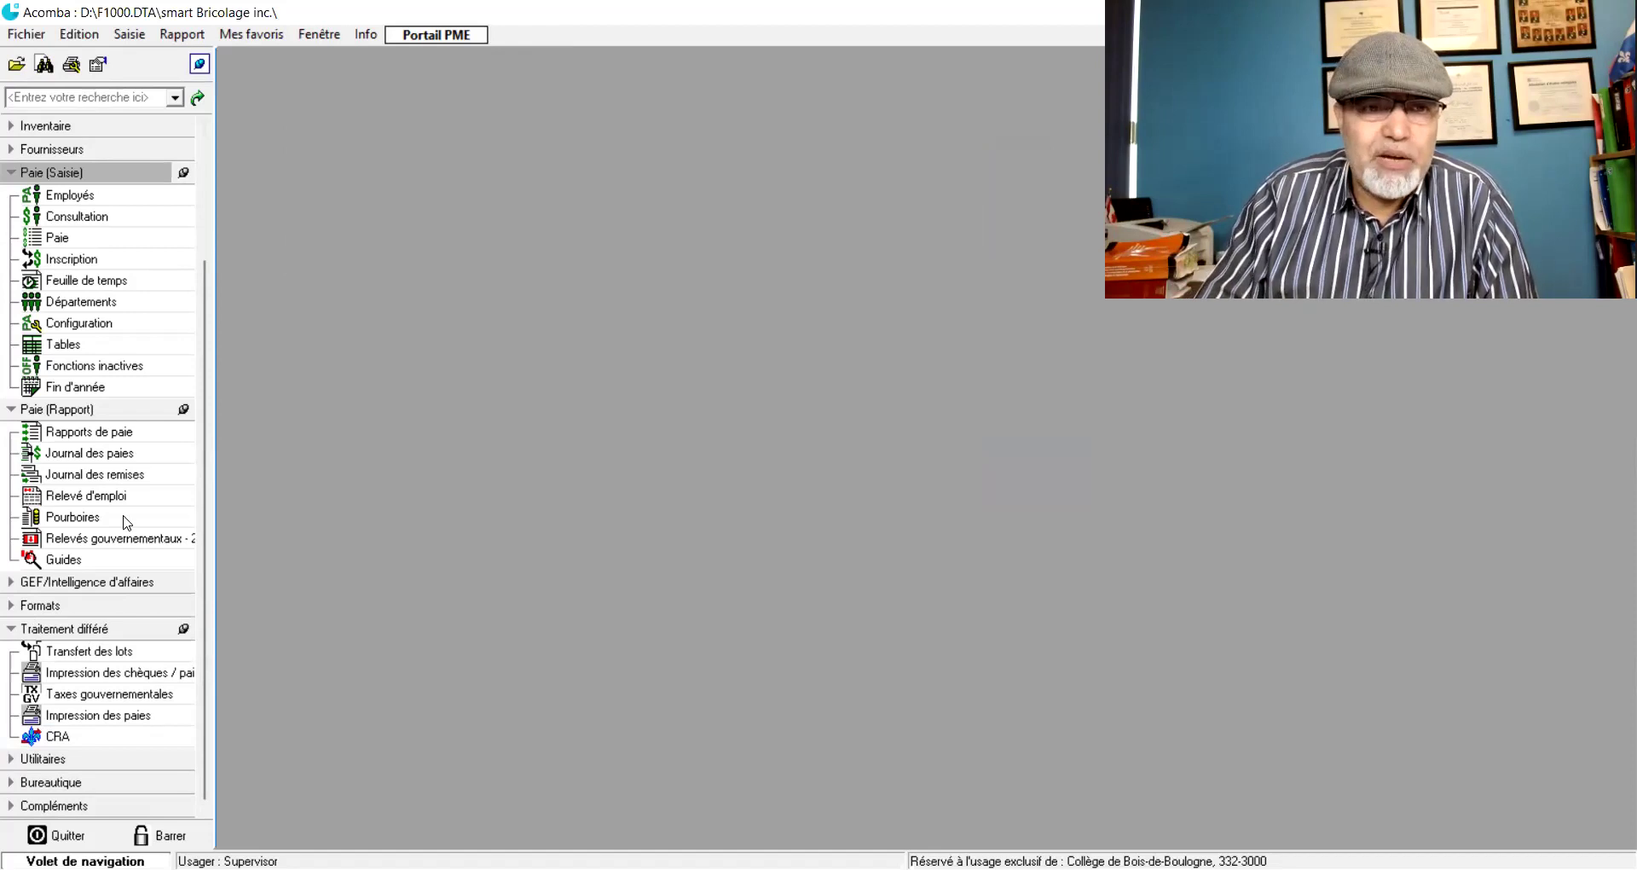
left_click(98, 458)
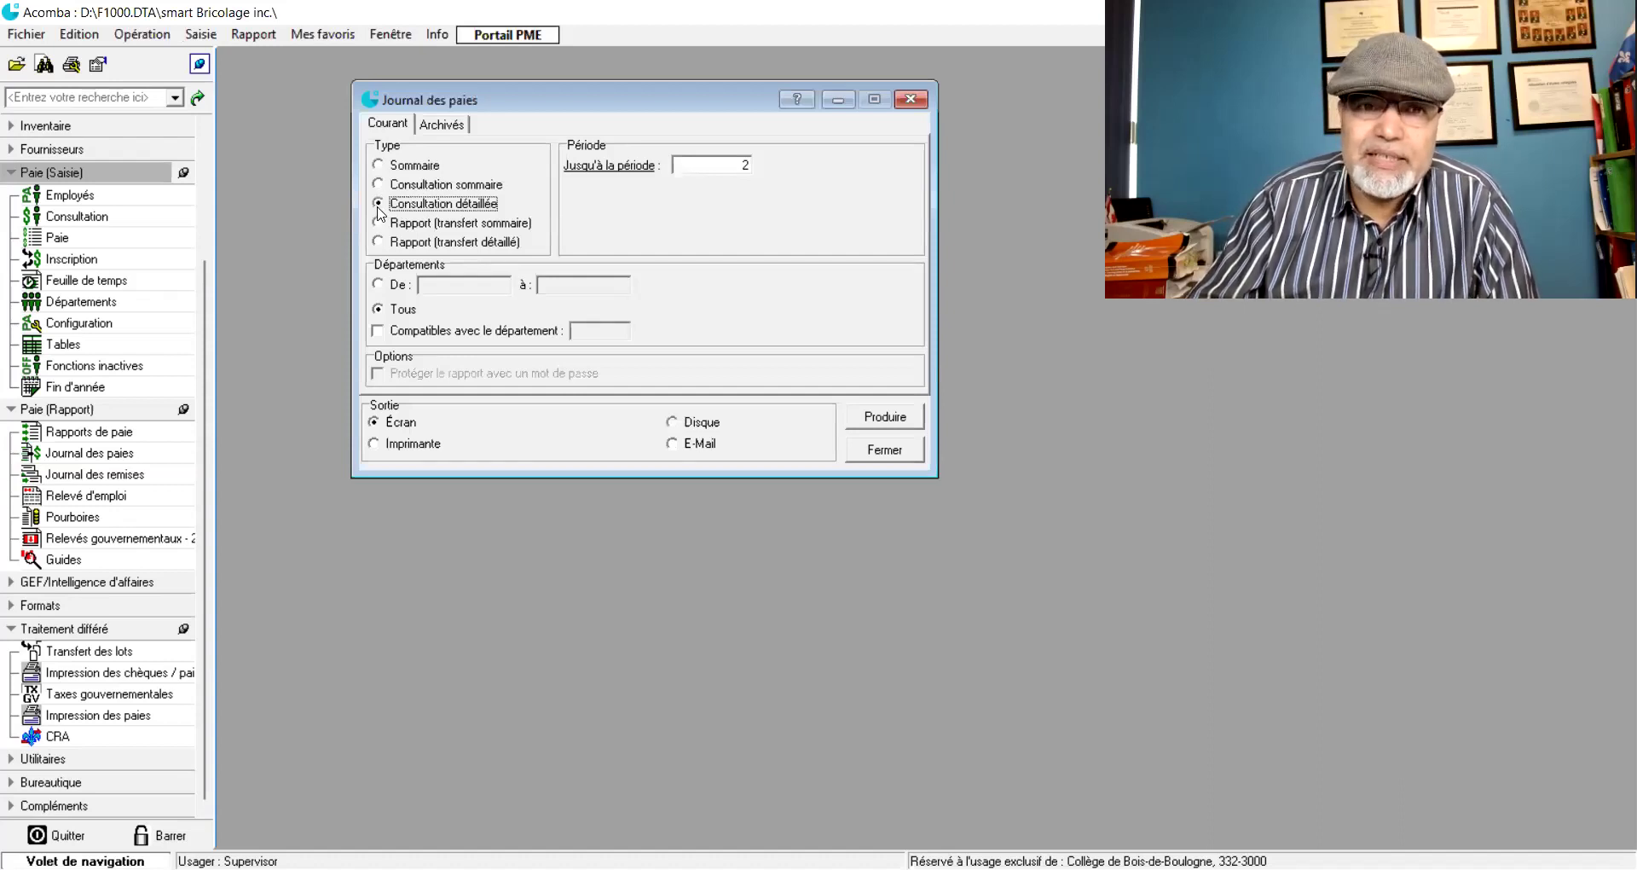
- Produce the Journal des paies summary consultation showing cheque 1 for 1 811.83 and the payroll transfer entry
left_click(381, 186)
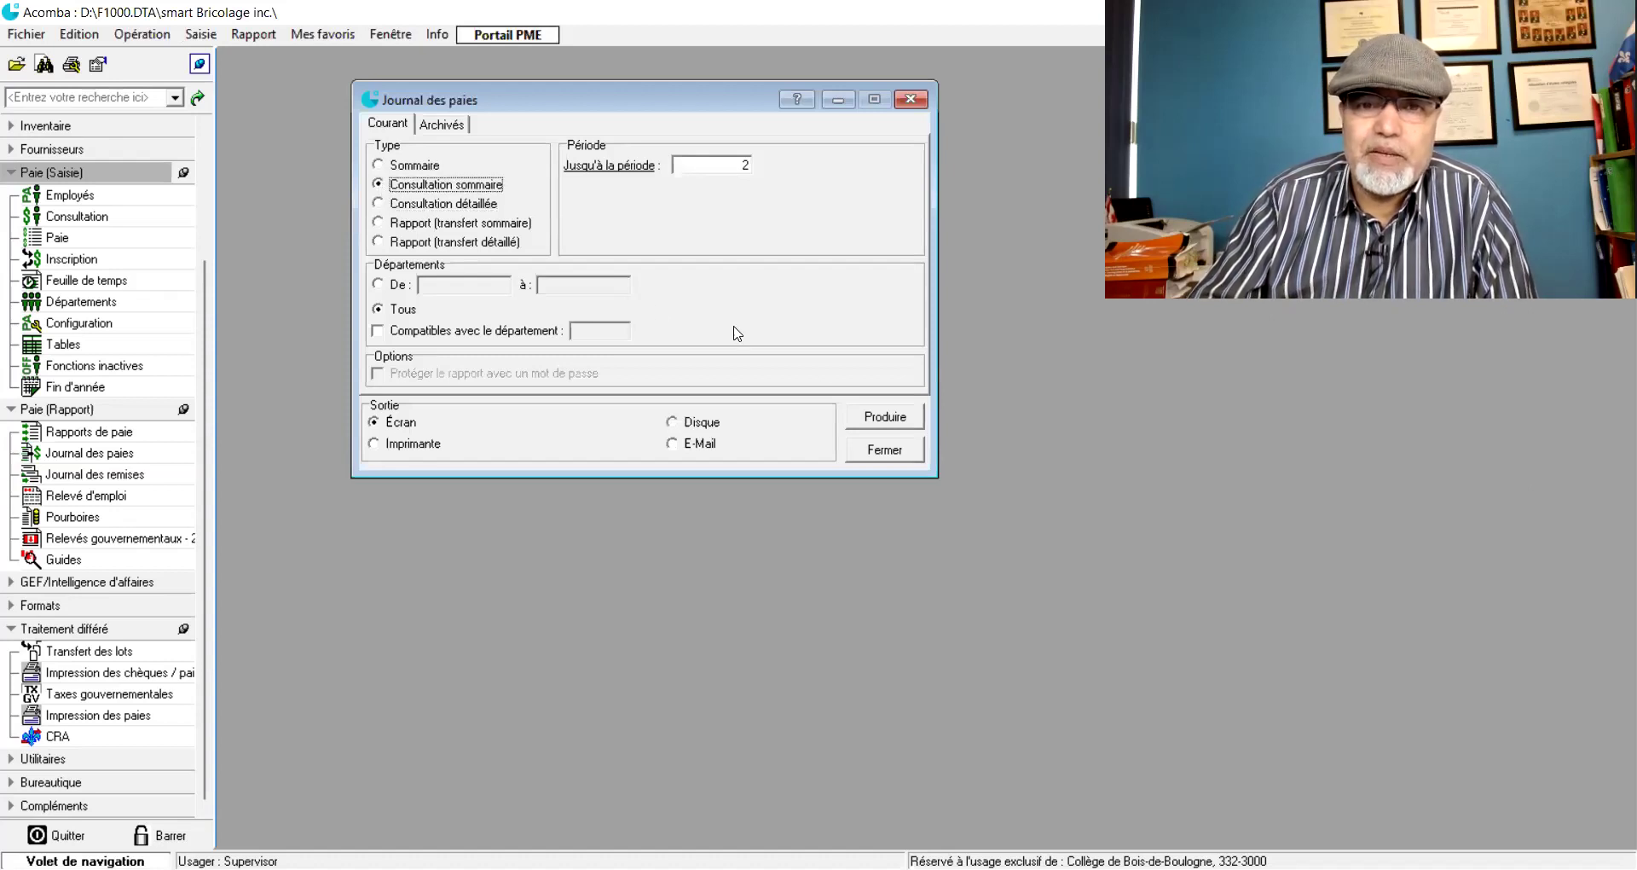
left_click(885, 416)
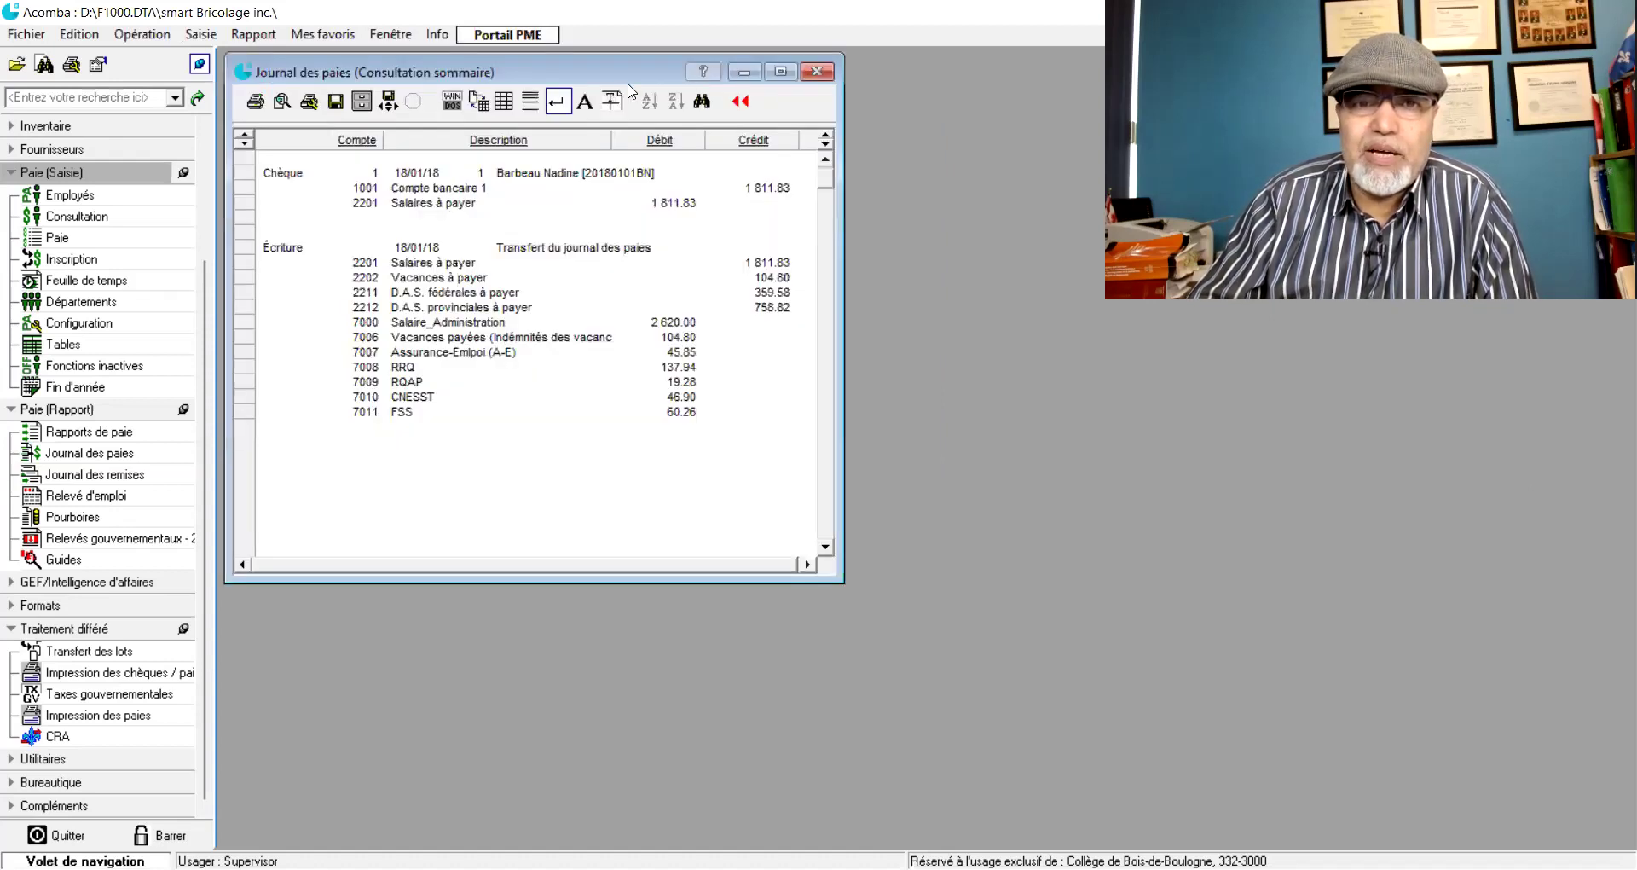
left_click_drag(612, 79, 693, 118)
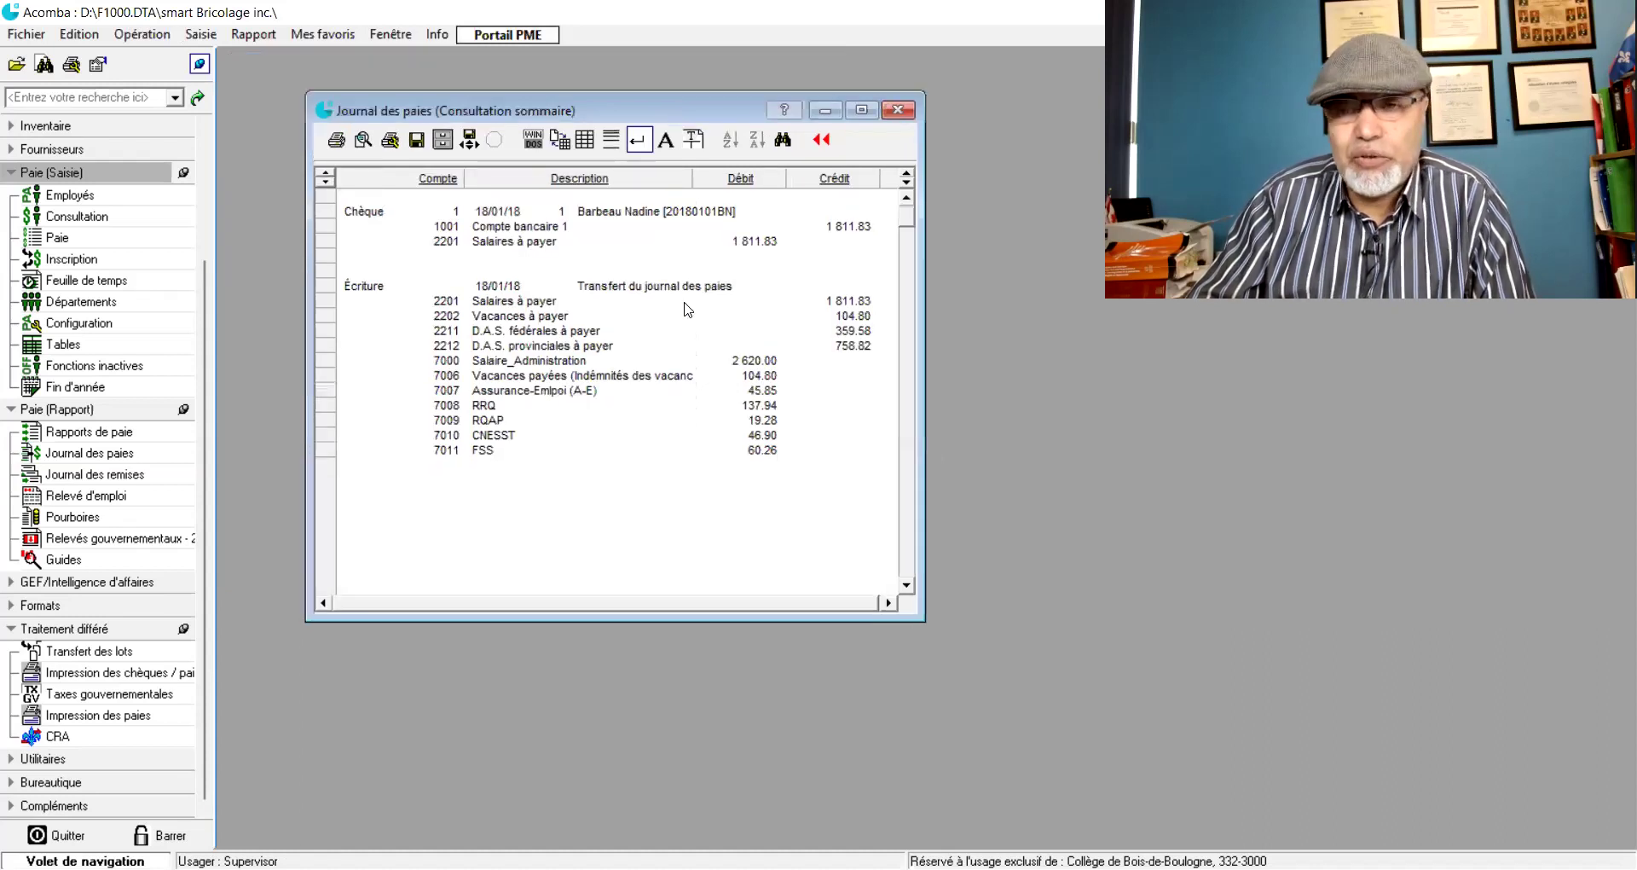
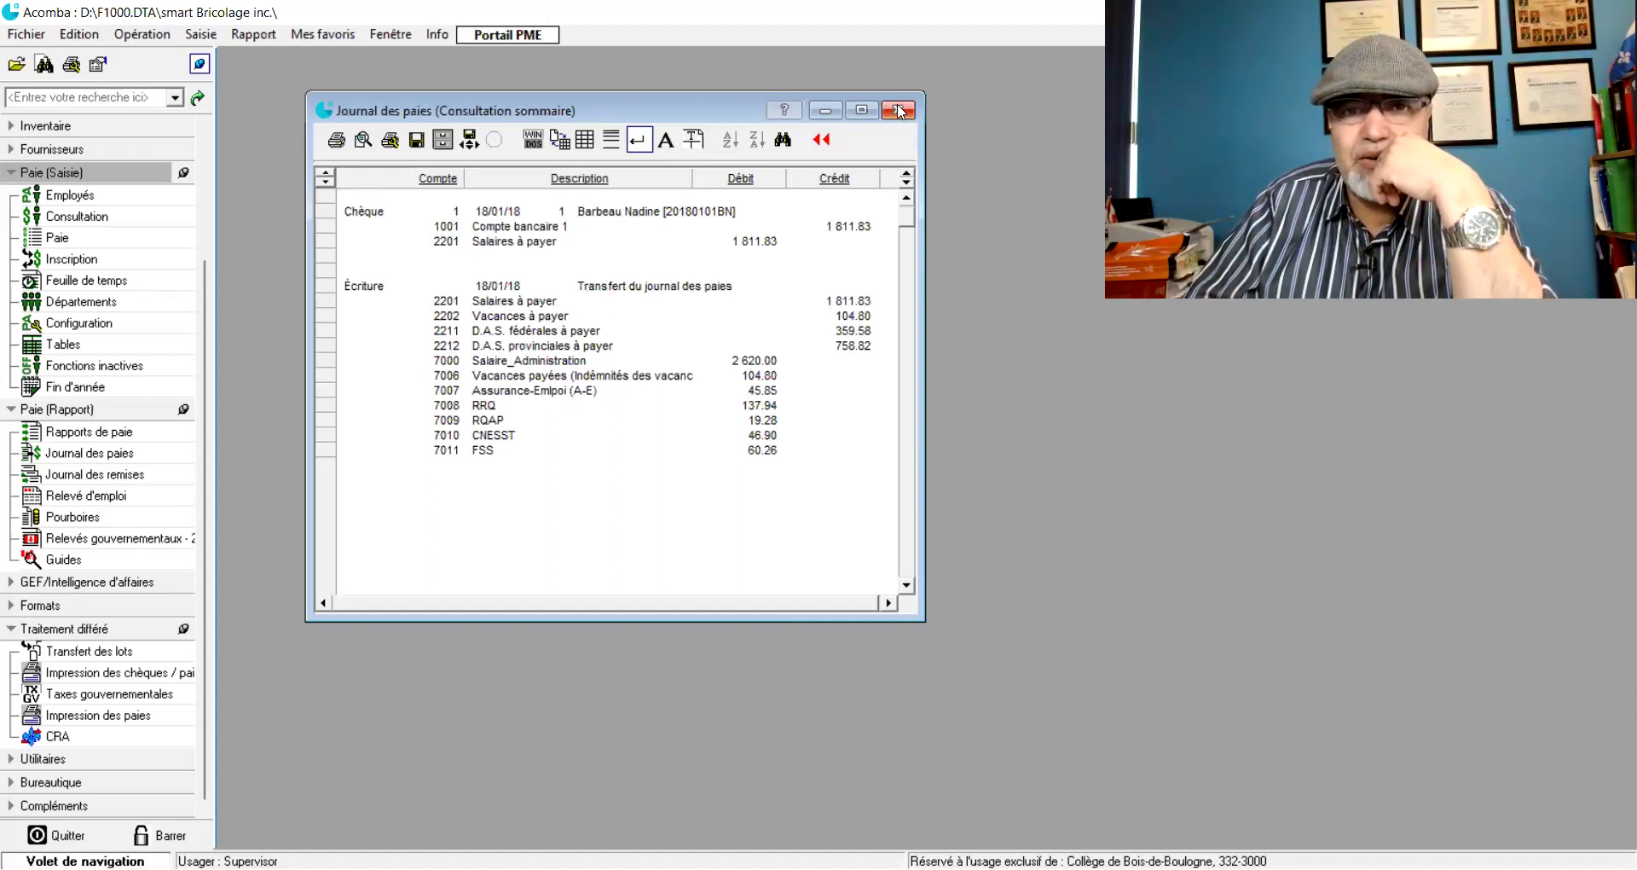
- Close the Journal des paies summary and open the Journal des remises report
left_click(891, 110)
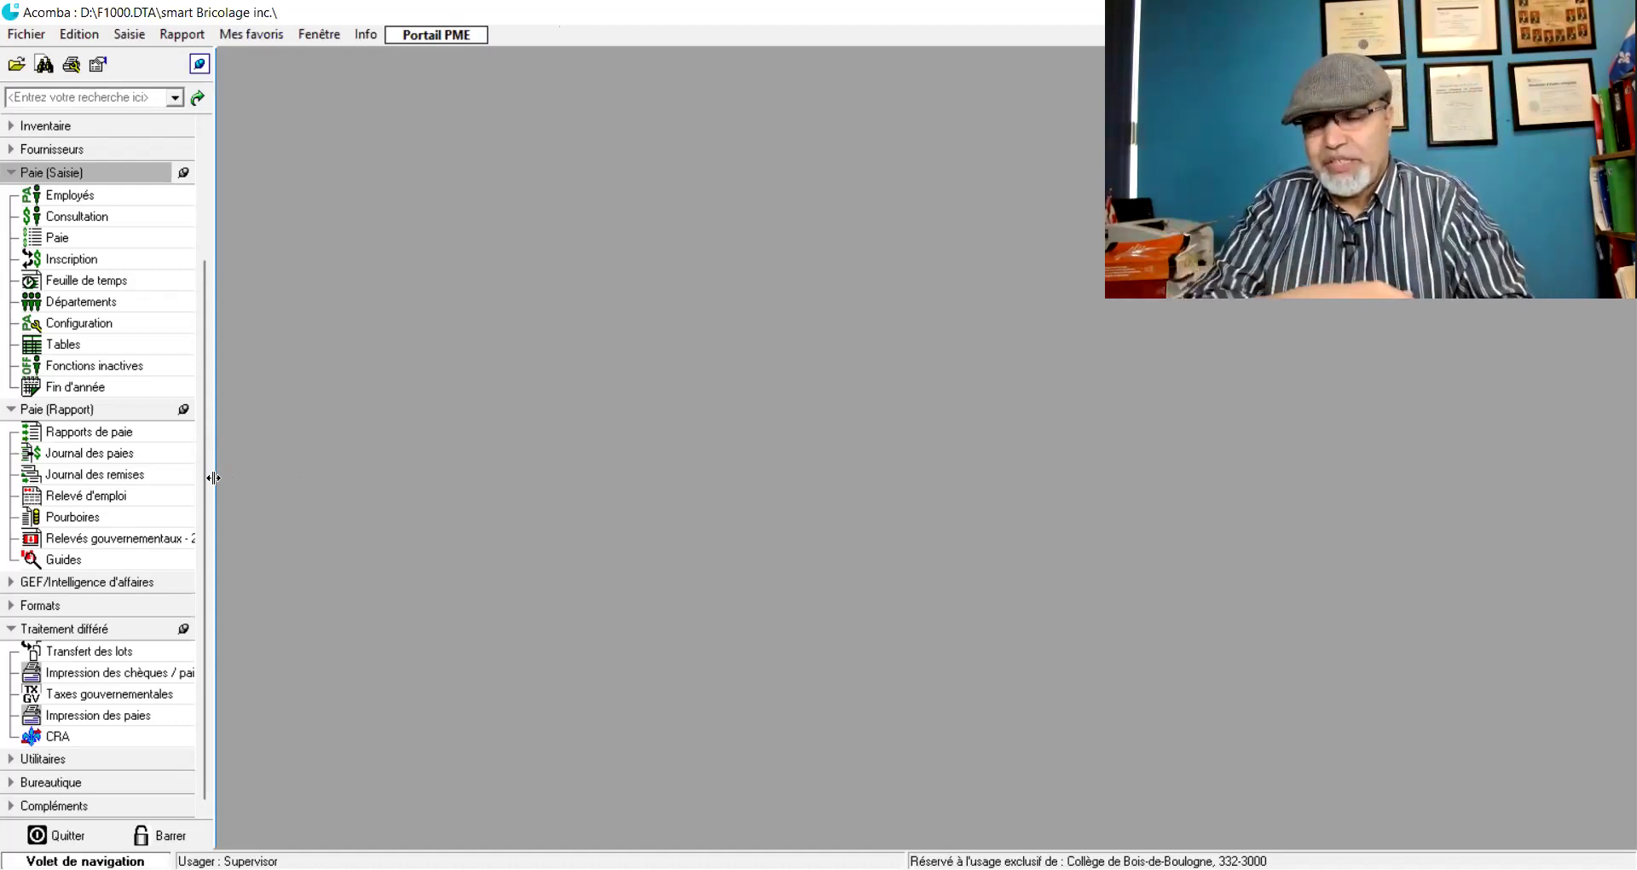
left_click(78, 480)
- Produce a Combiné remittance journal using bank account 1001 for both provincial and federal remittances
left_click_drag(942, 176, 524, 130)
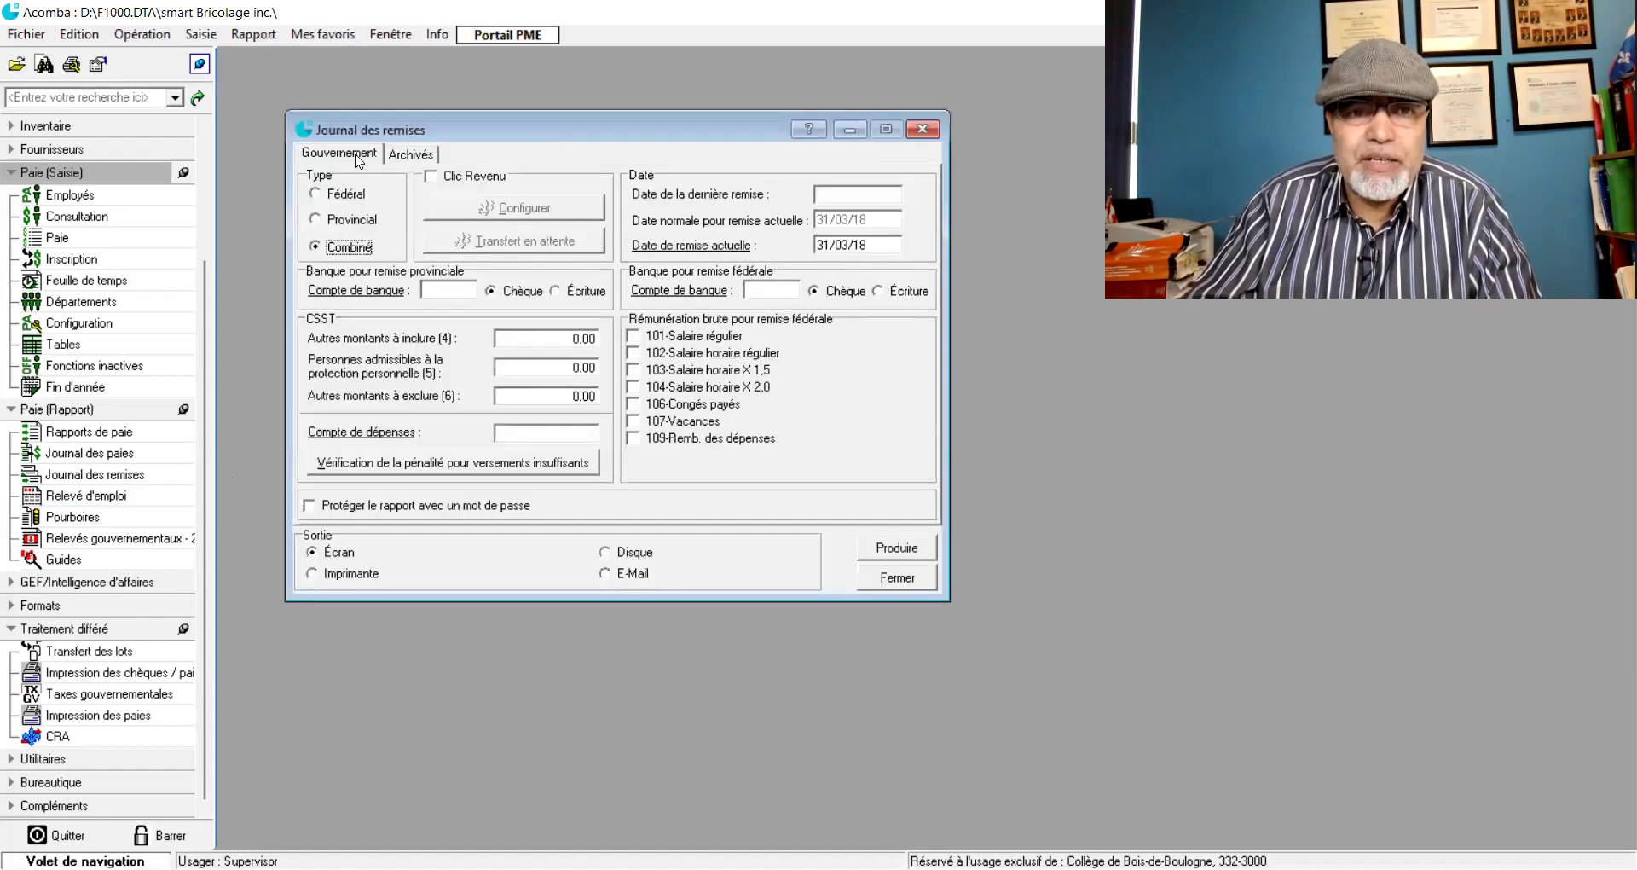
left_click(317, 199)
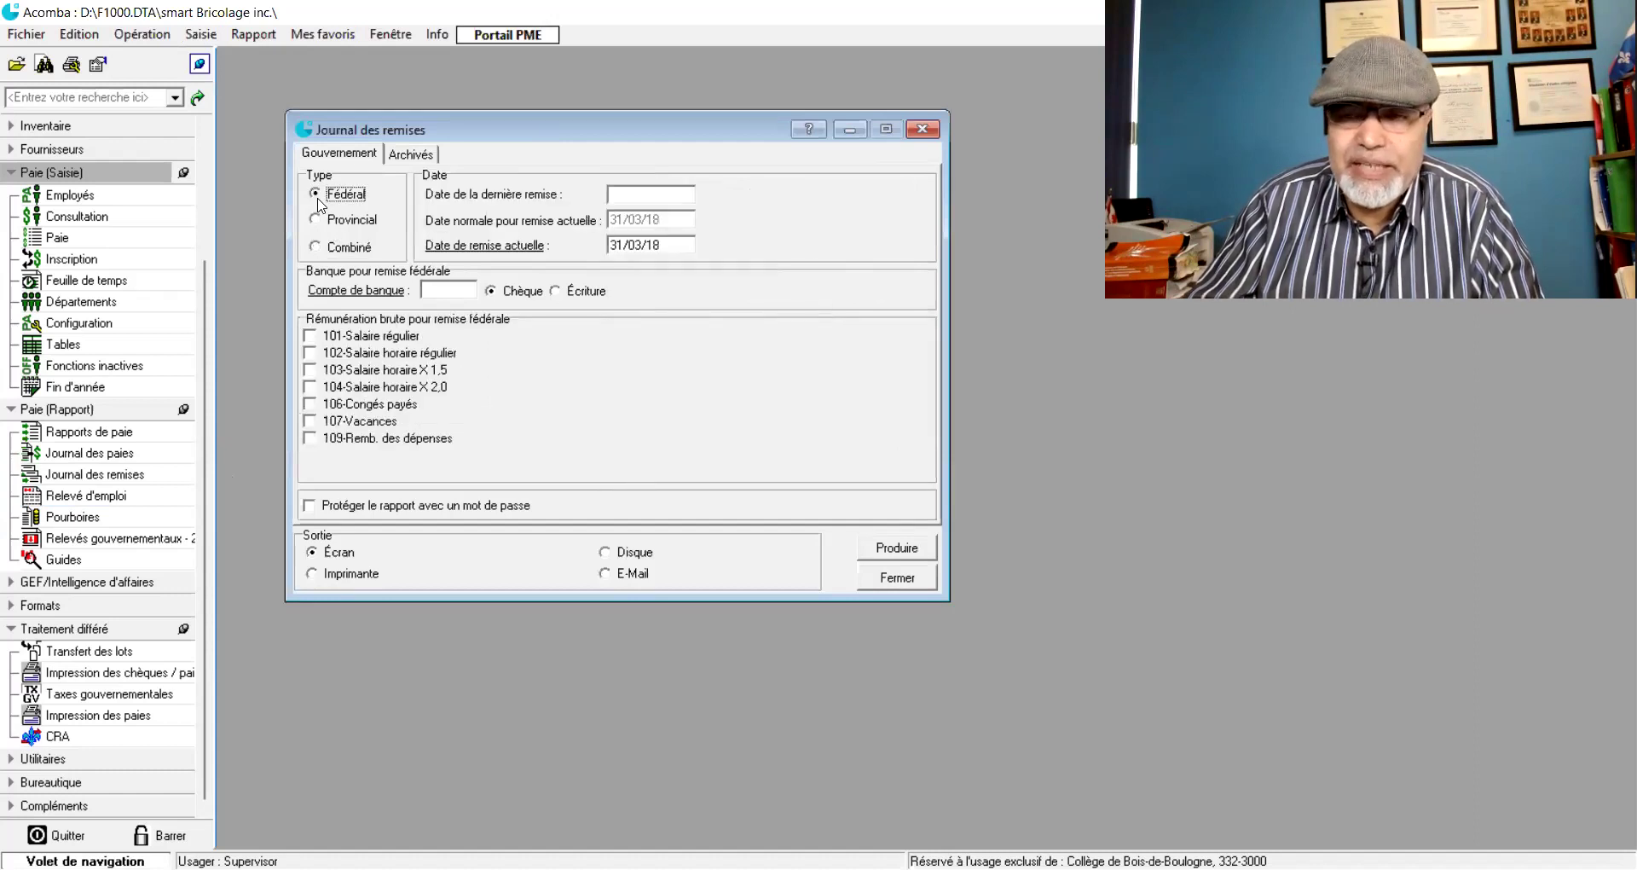
left_click(315, 220)
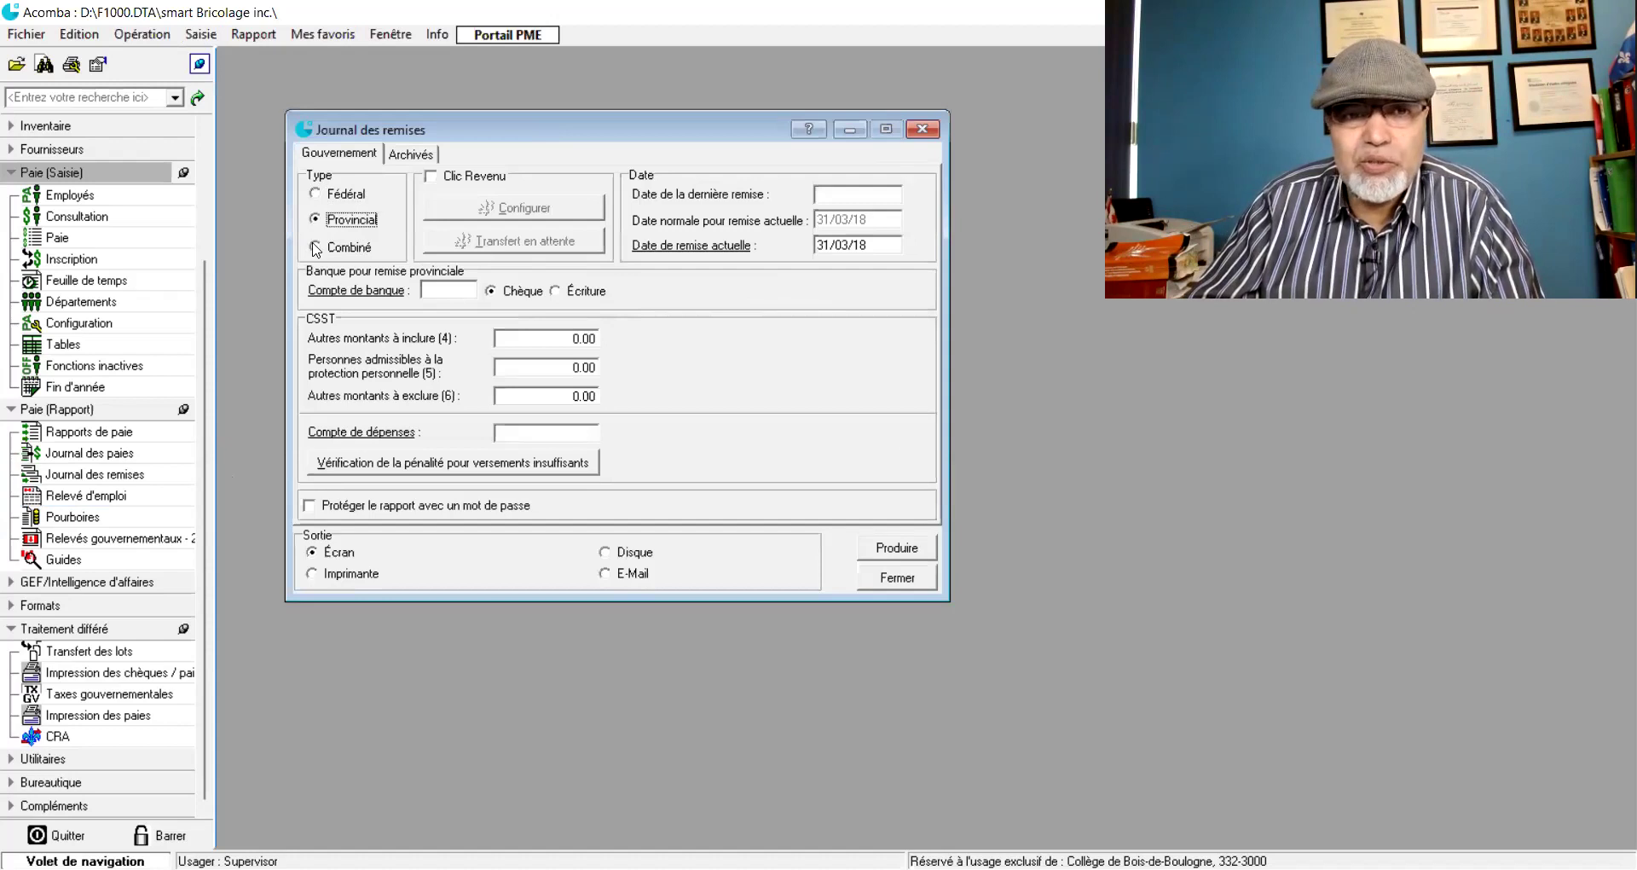
left_click(317, 249)
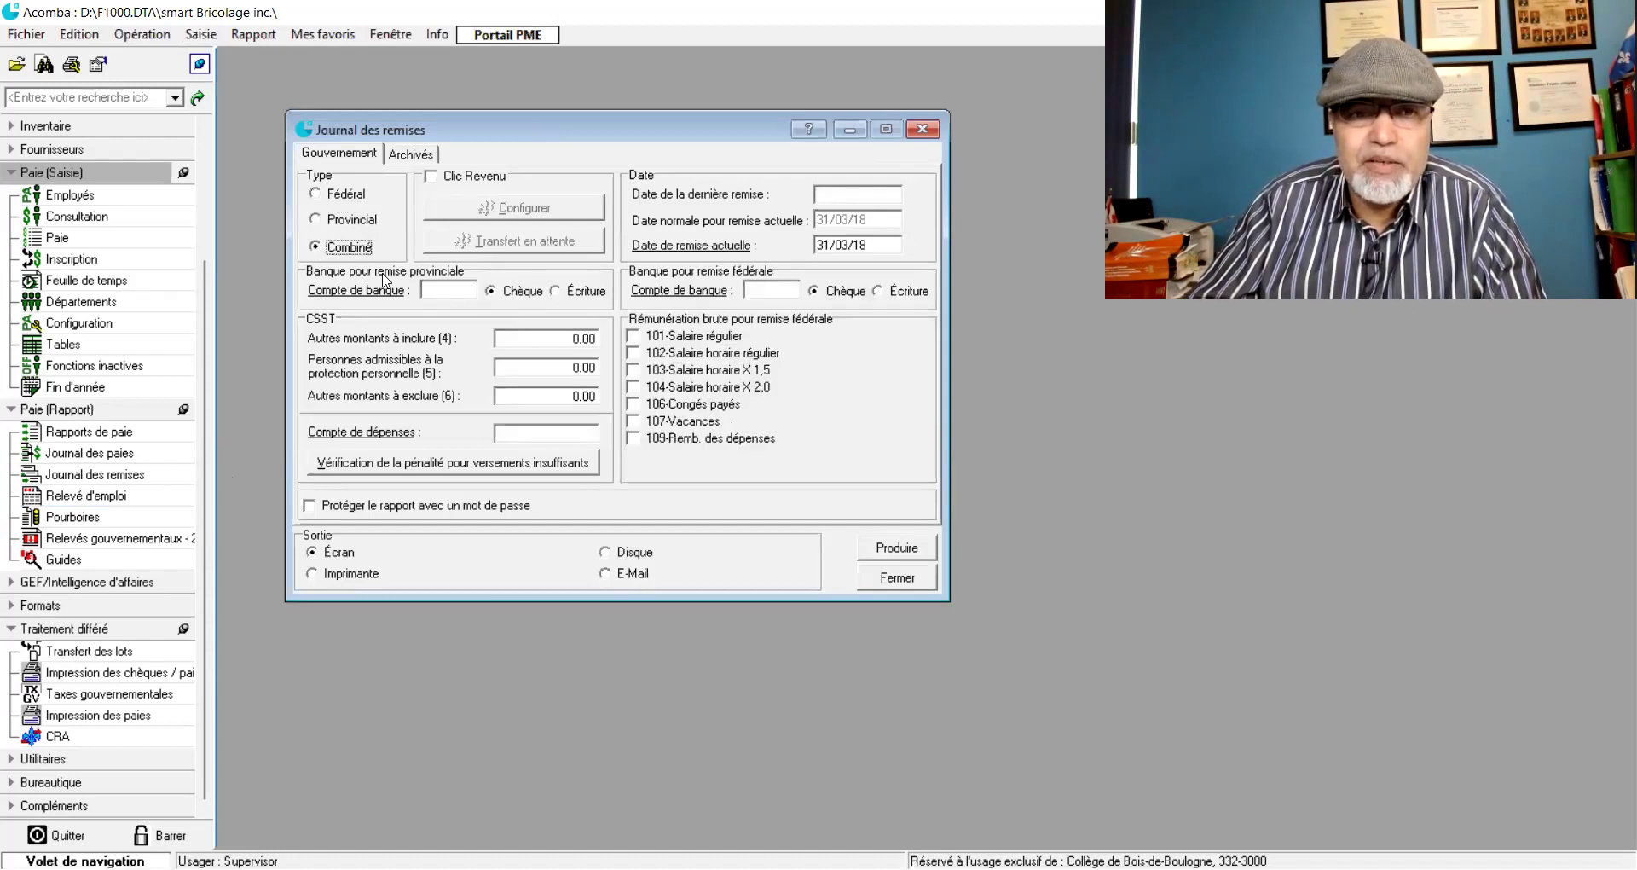
left_click(445, 293)
double_click(444, 292)
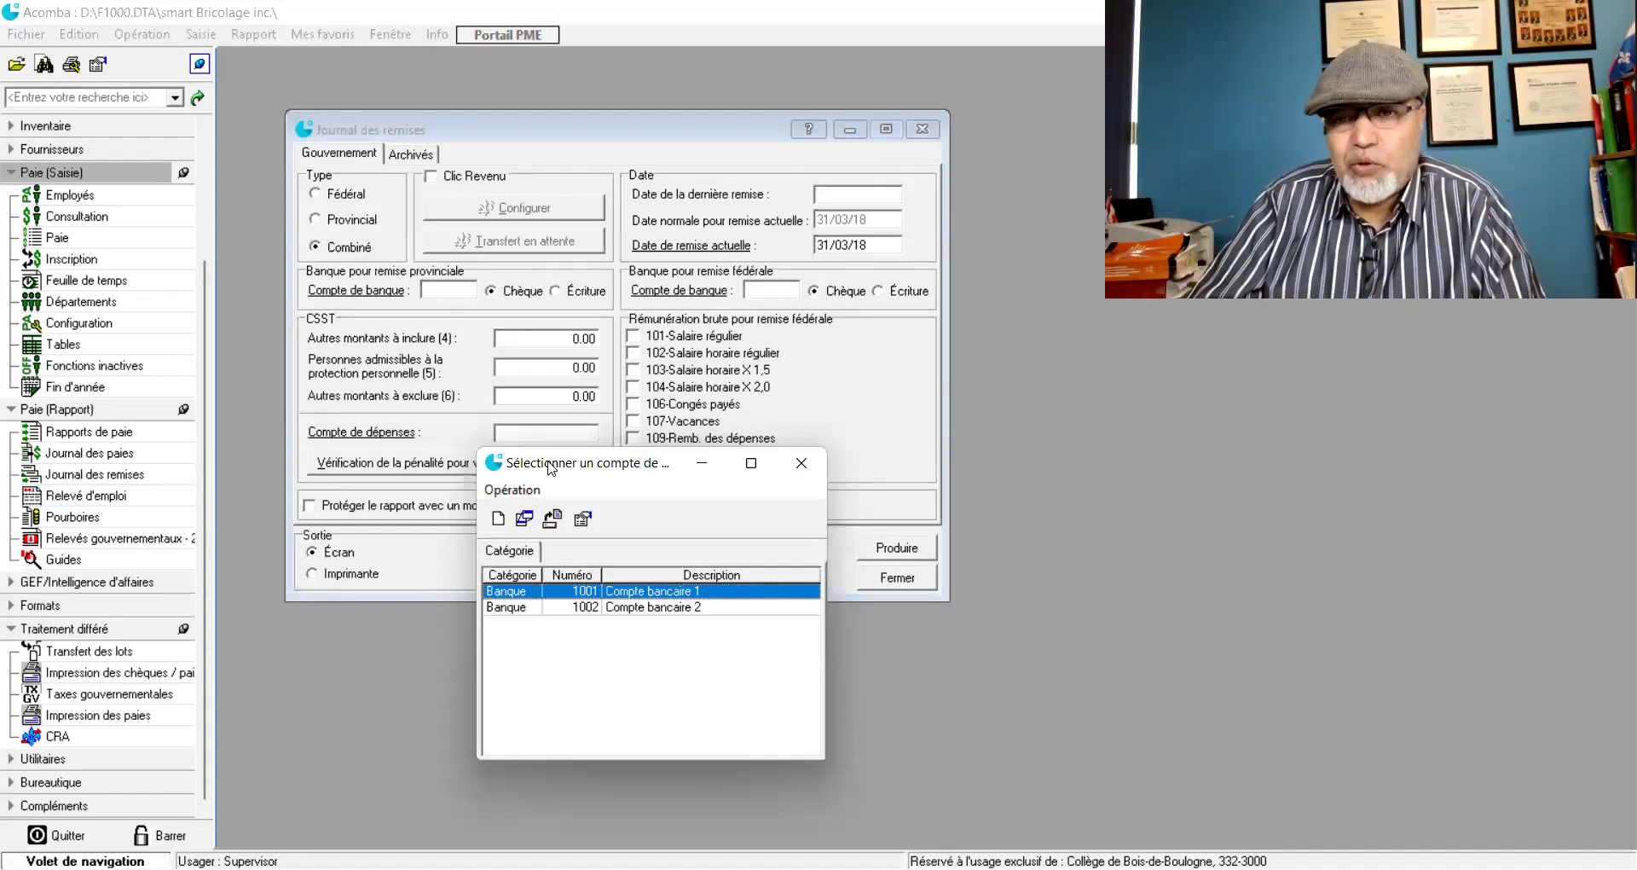
double_click(636, 592)
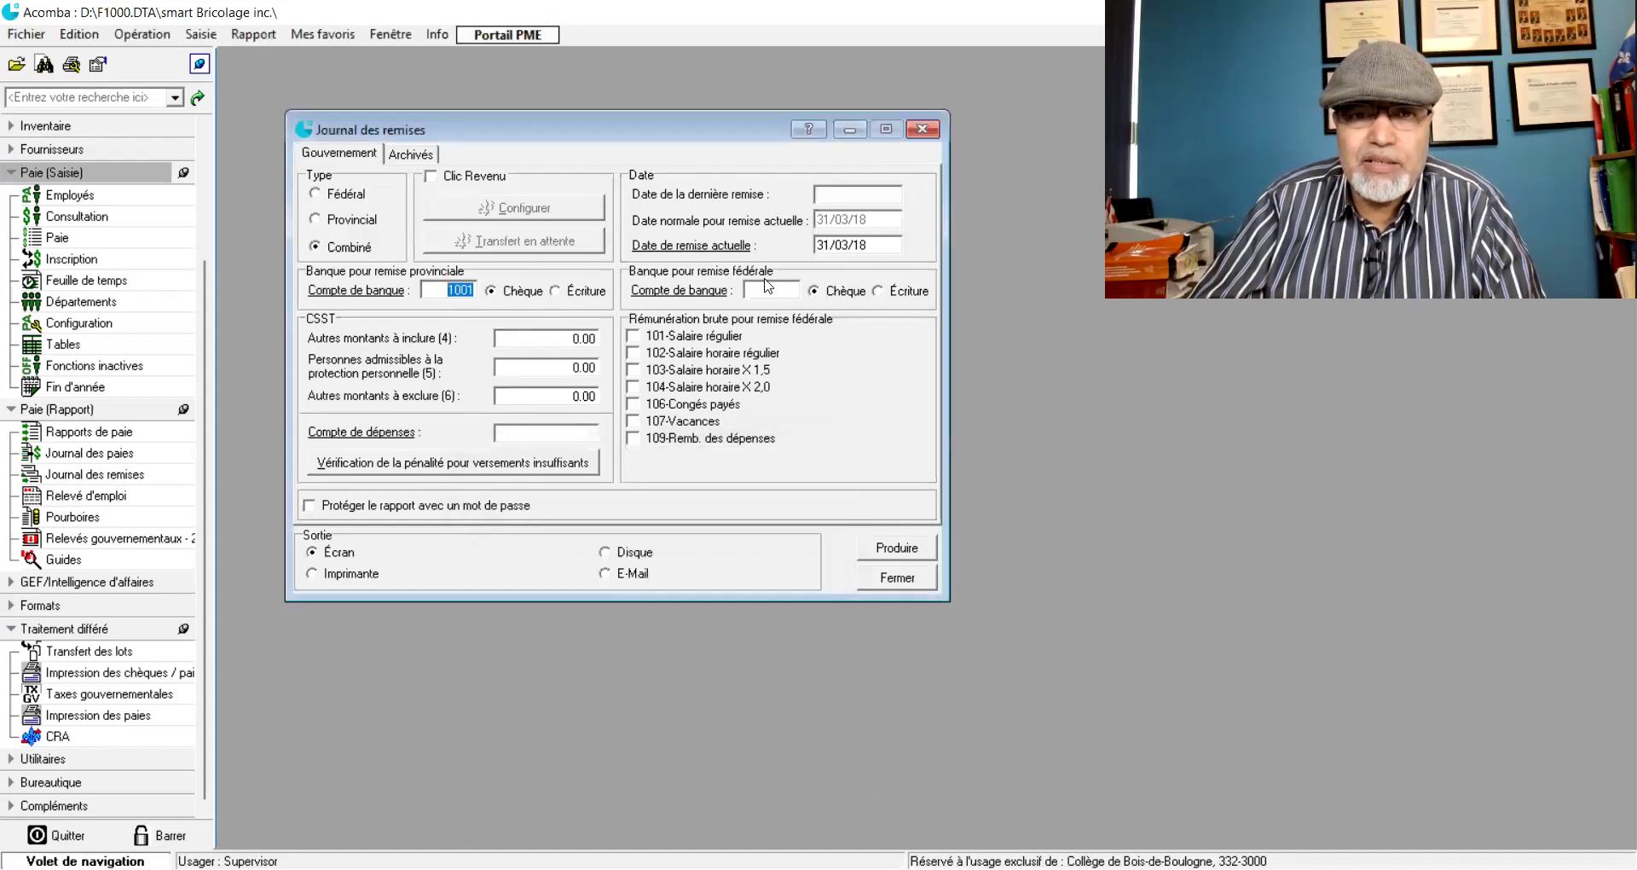
left_click(781, 292)
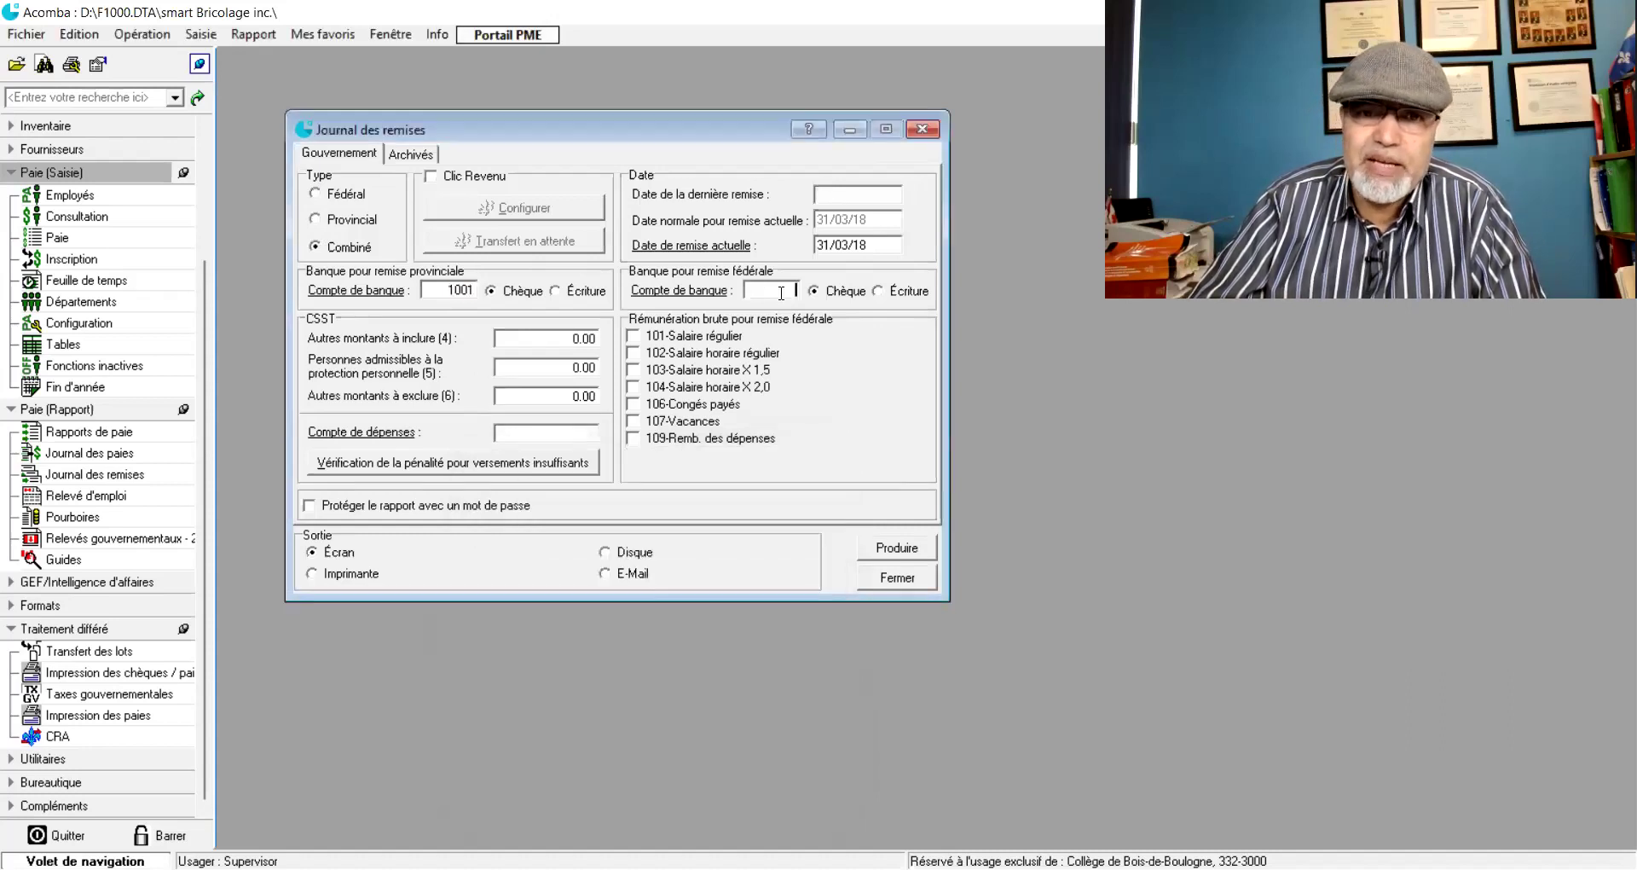
type("1001")
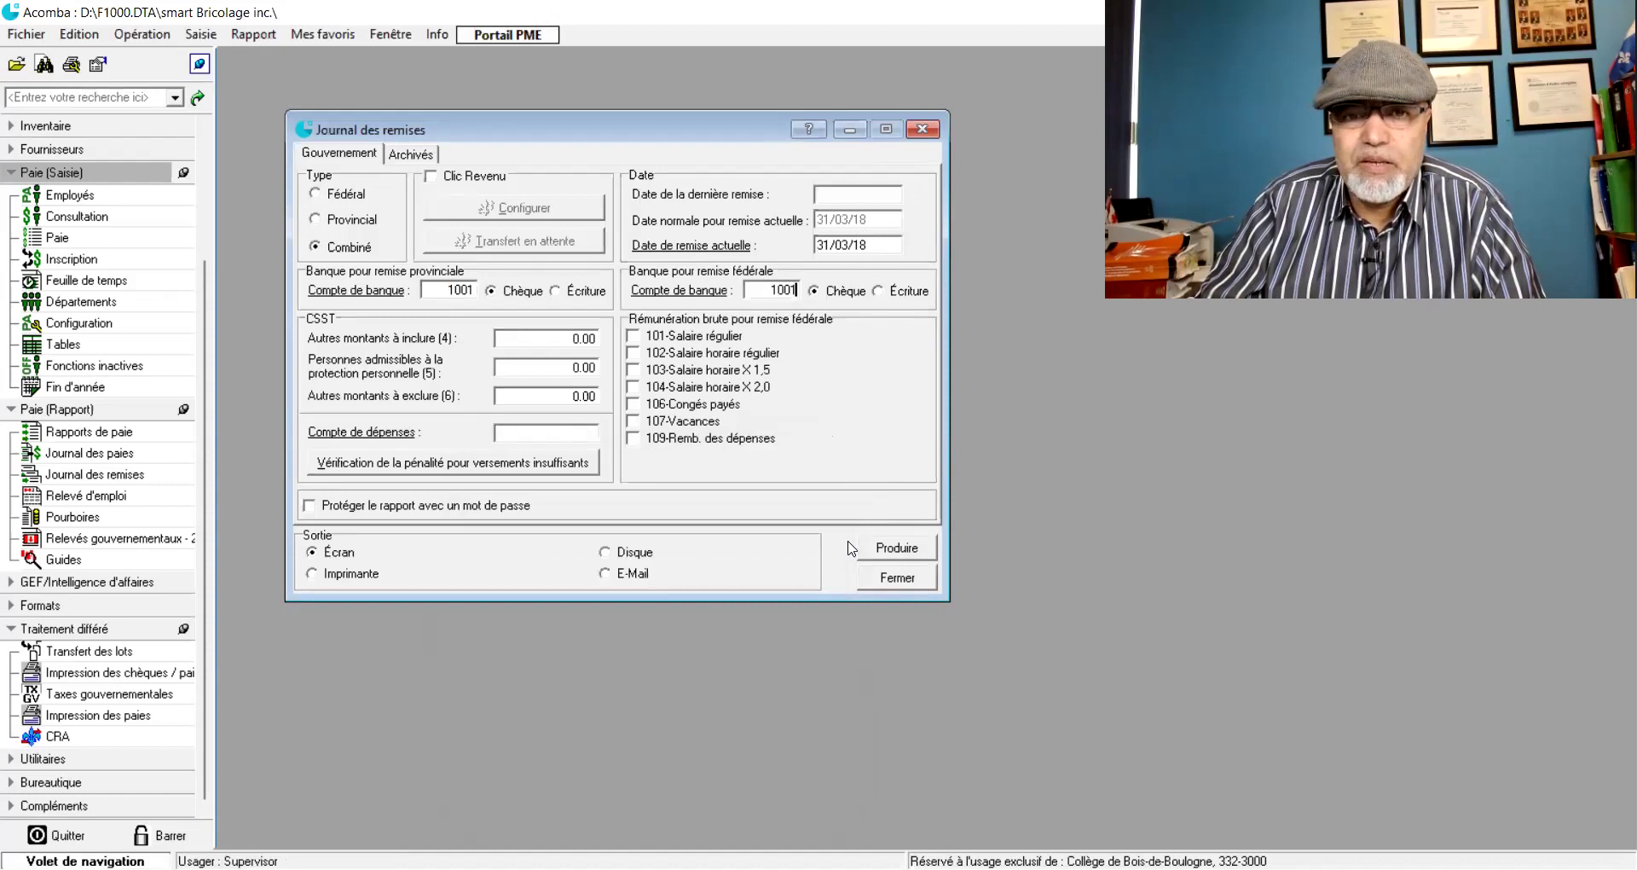
left_click(895, 554)
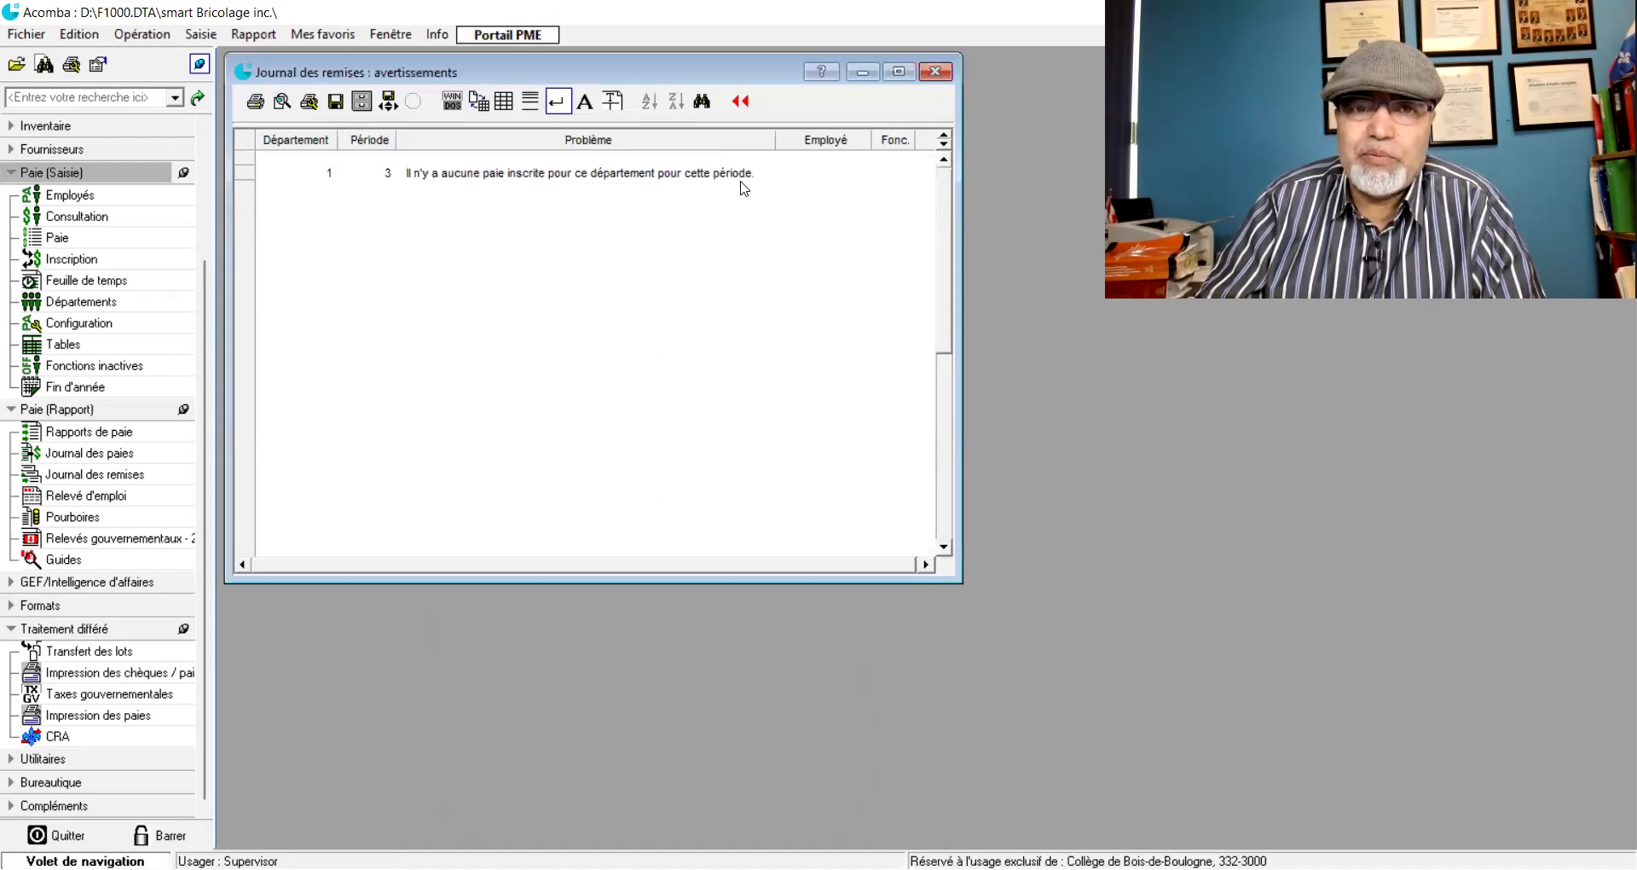
- Dismiss the department 1, period 3 warnings and continue the remittance anyway
left_click(935, 73)
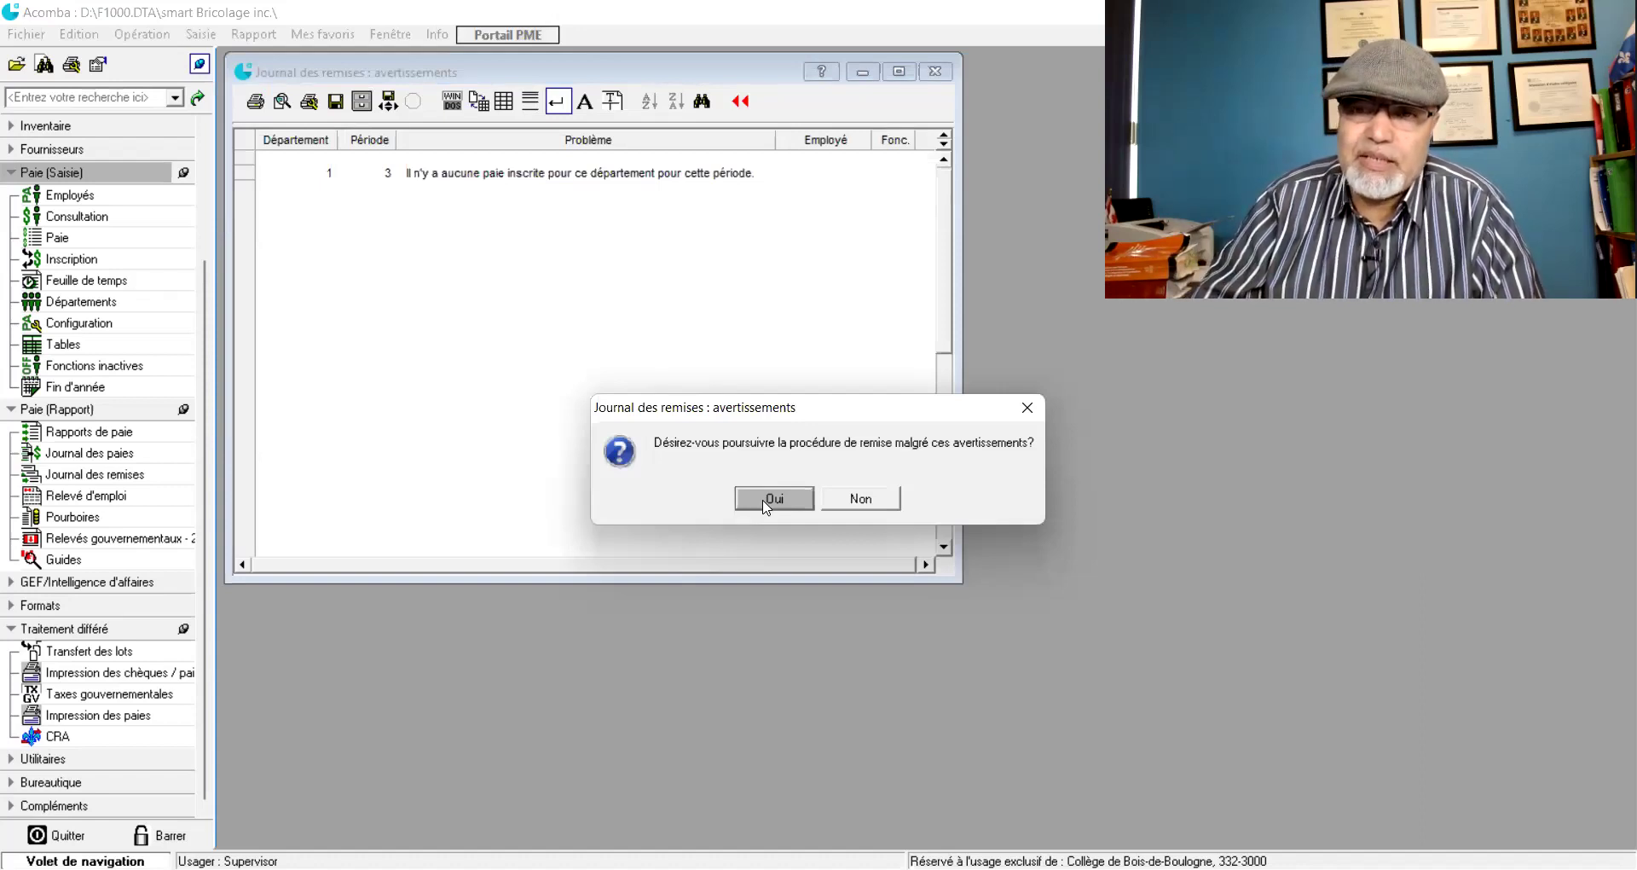
left_click(764, 504)
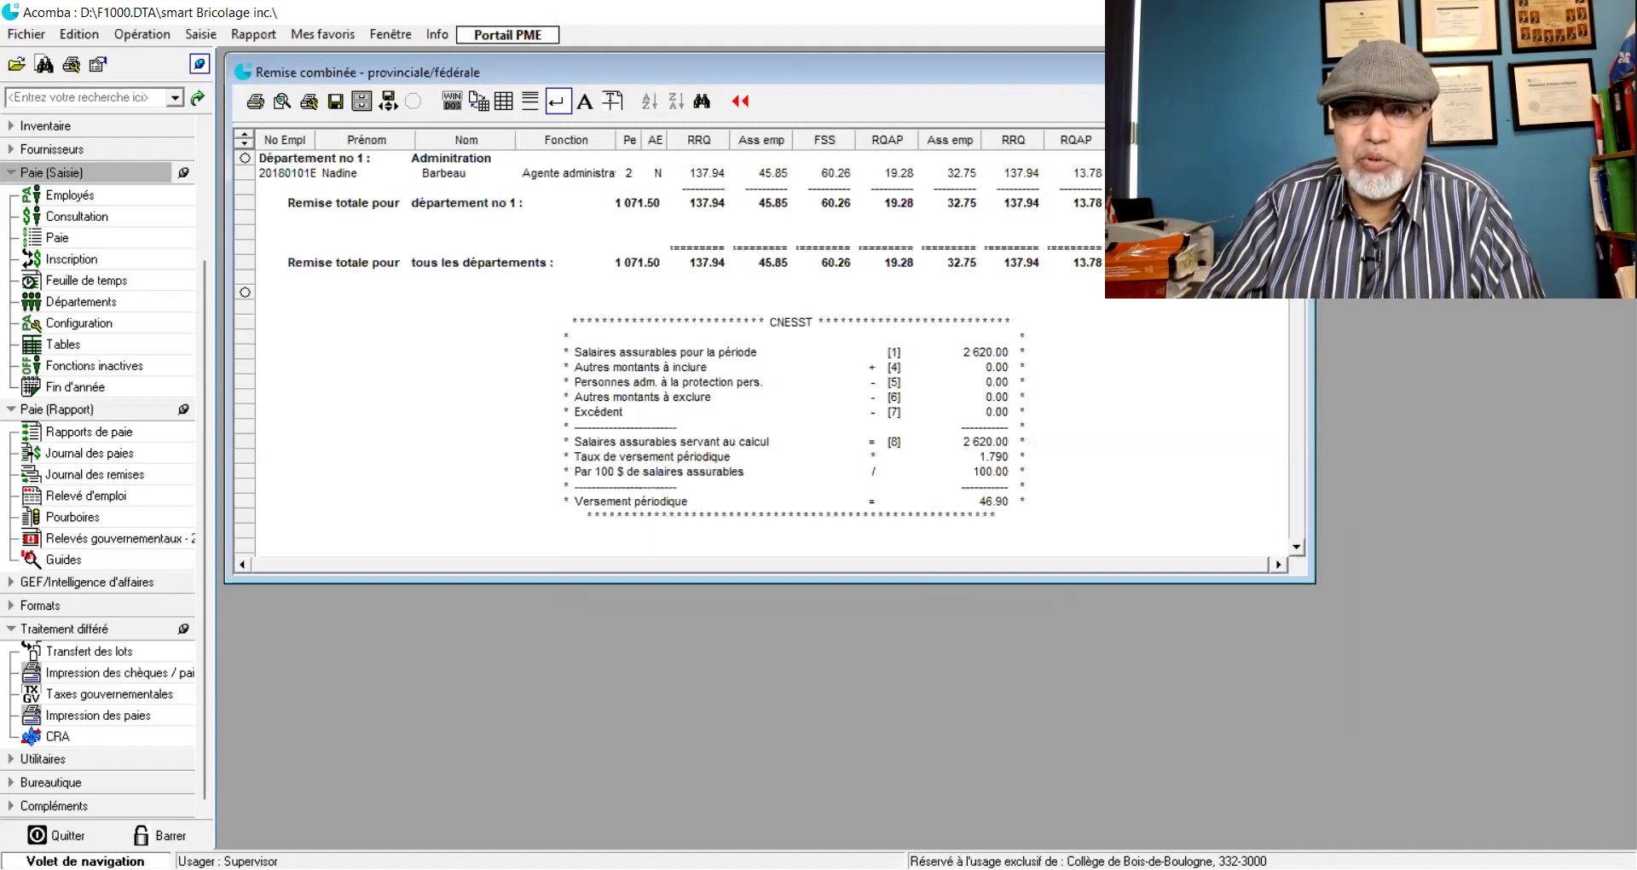
- Reposition and maximize the Remise combinée report window
left_click_drag(1035, 72, 1074, 61)
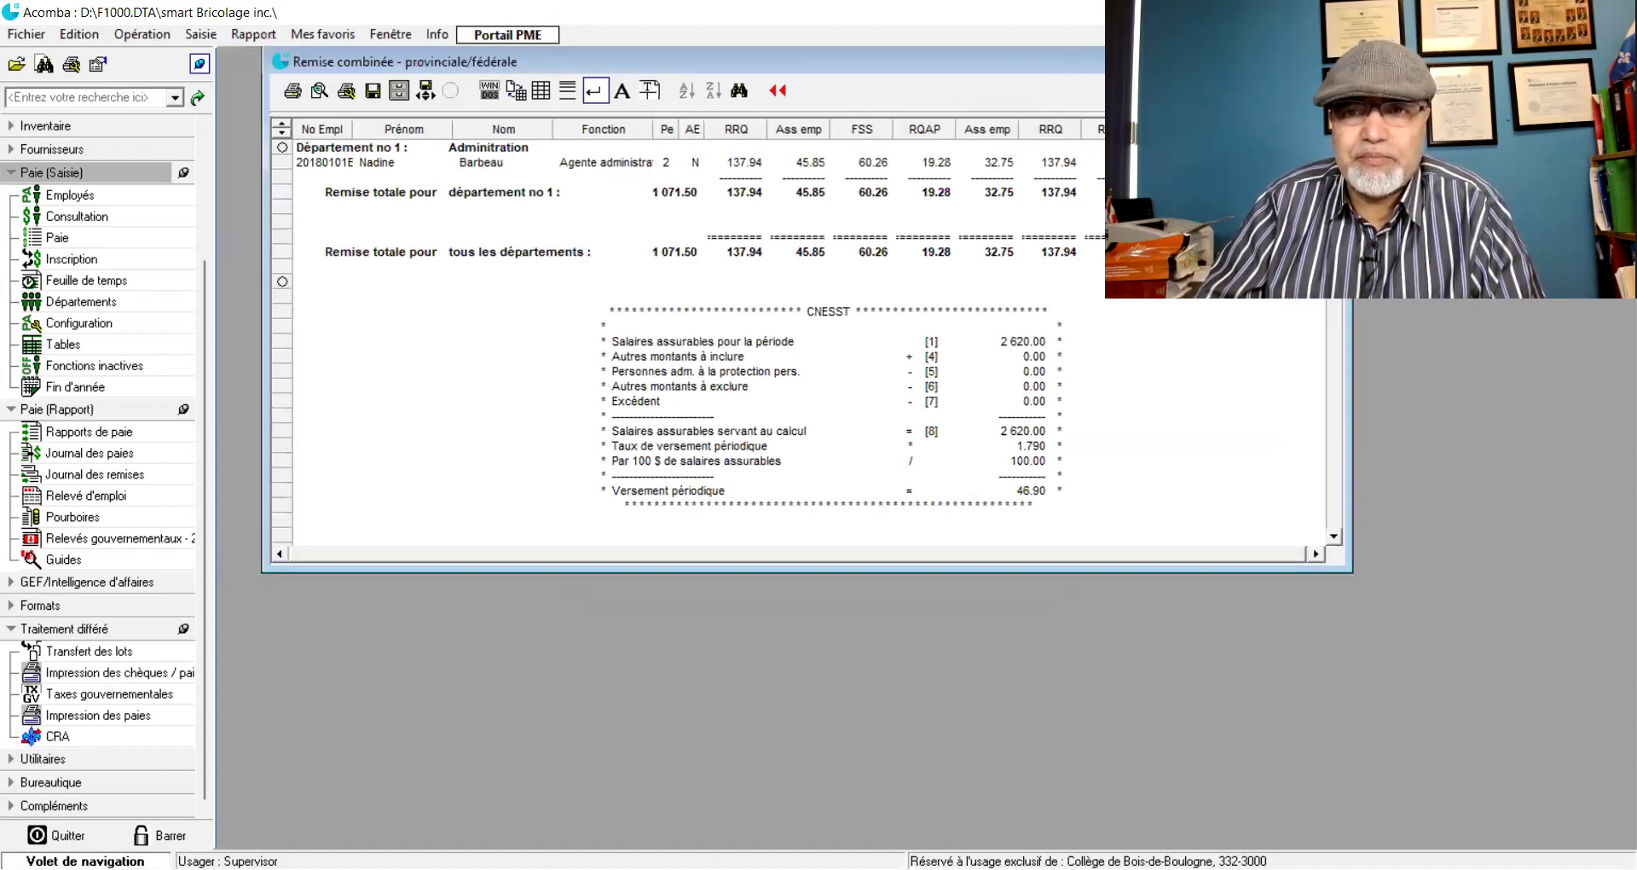
left_click(1320, 61)
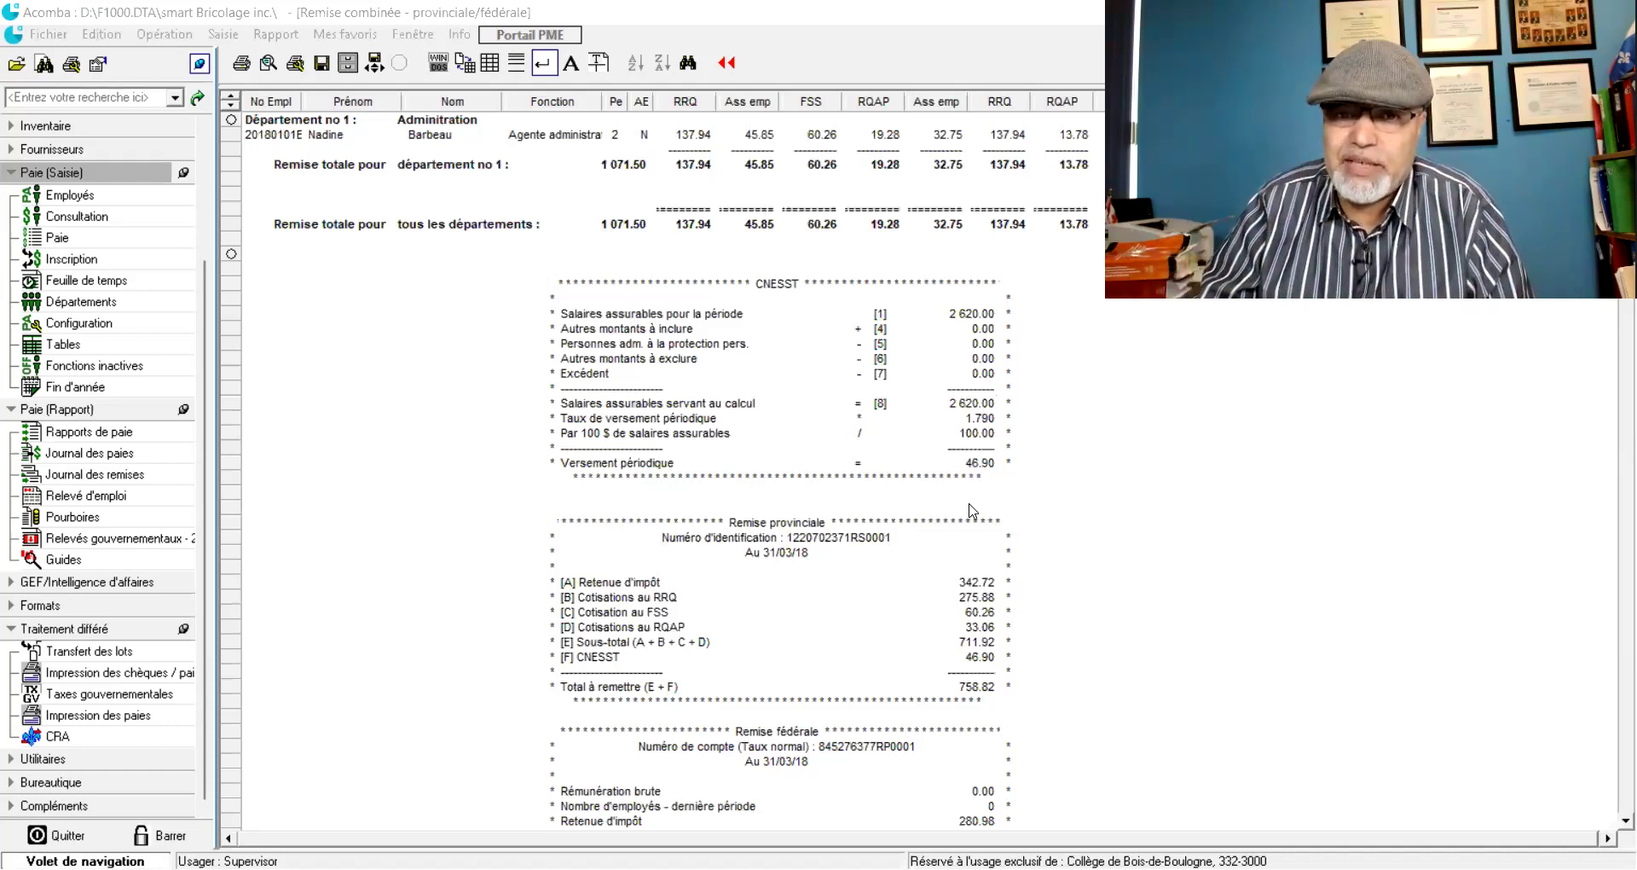
scroll(972, 469, "down", 3)
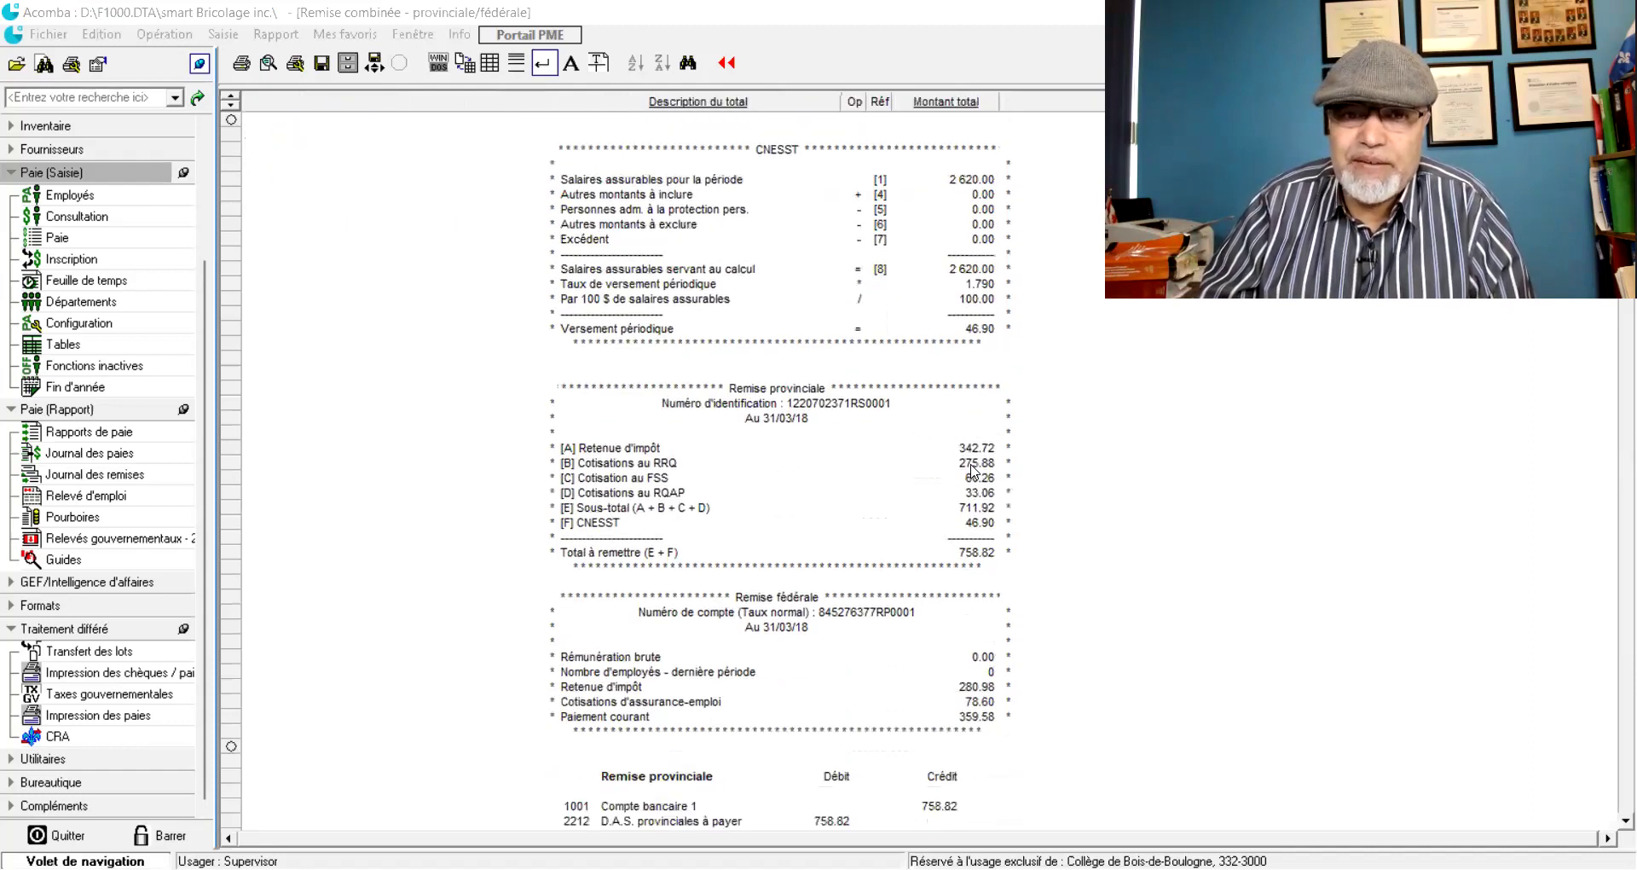
scroll(972, 469, "down", 2)
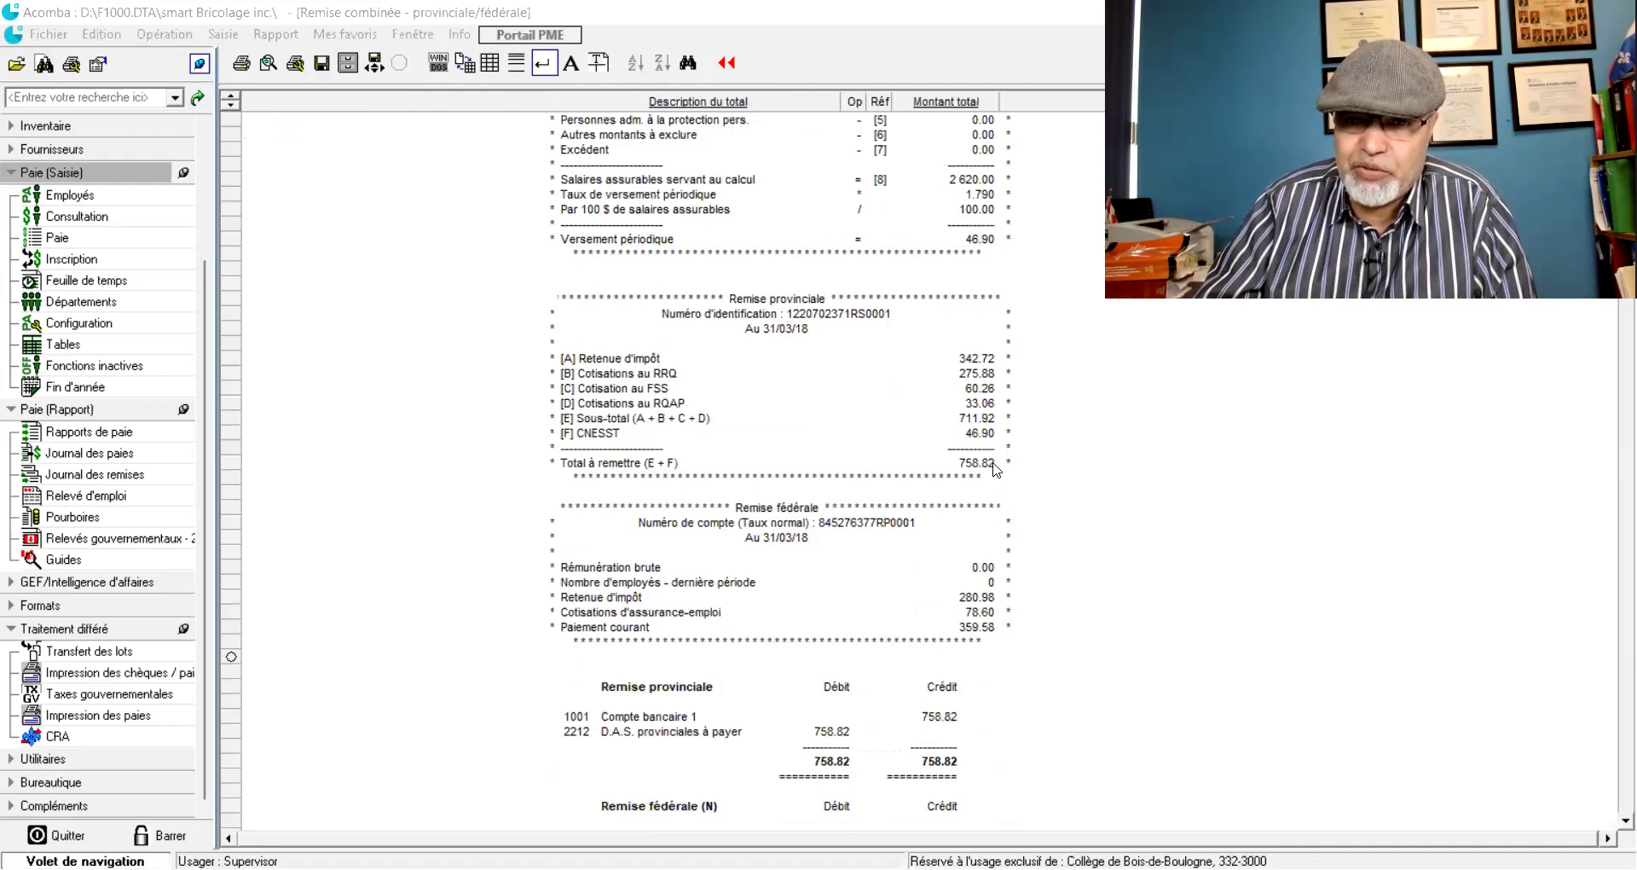
scroll(996, 470, "down", 1)
scroll(996, 470, "down", 3)
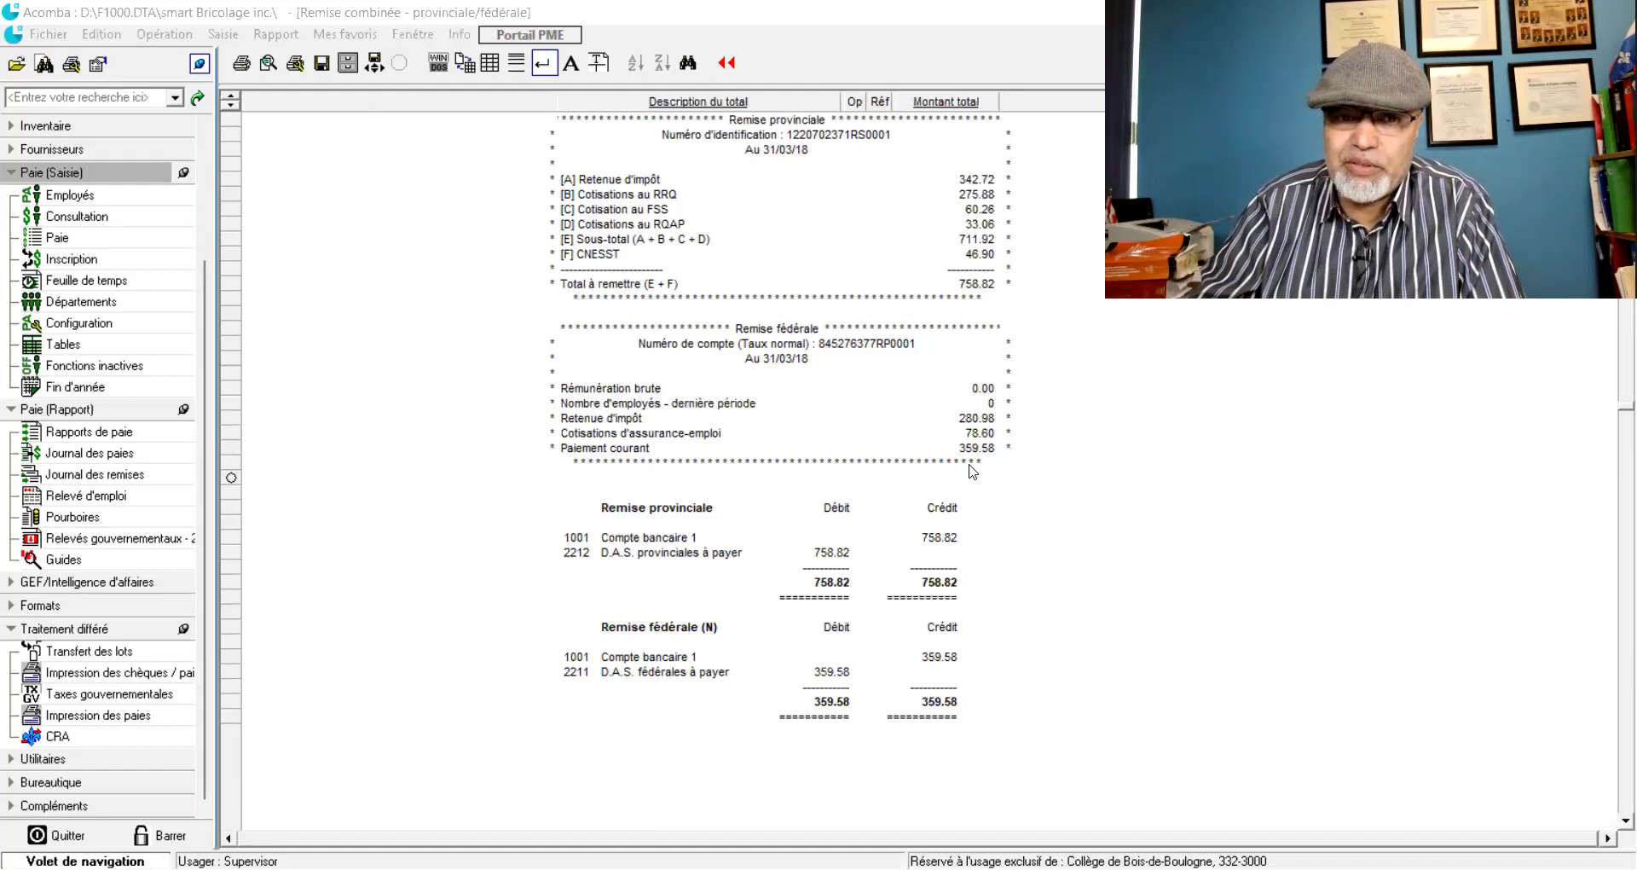
scroll(972, 473, "down", 2)
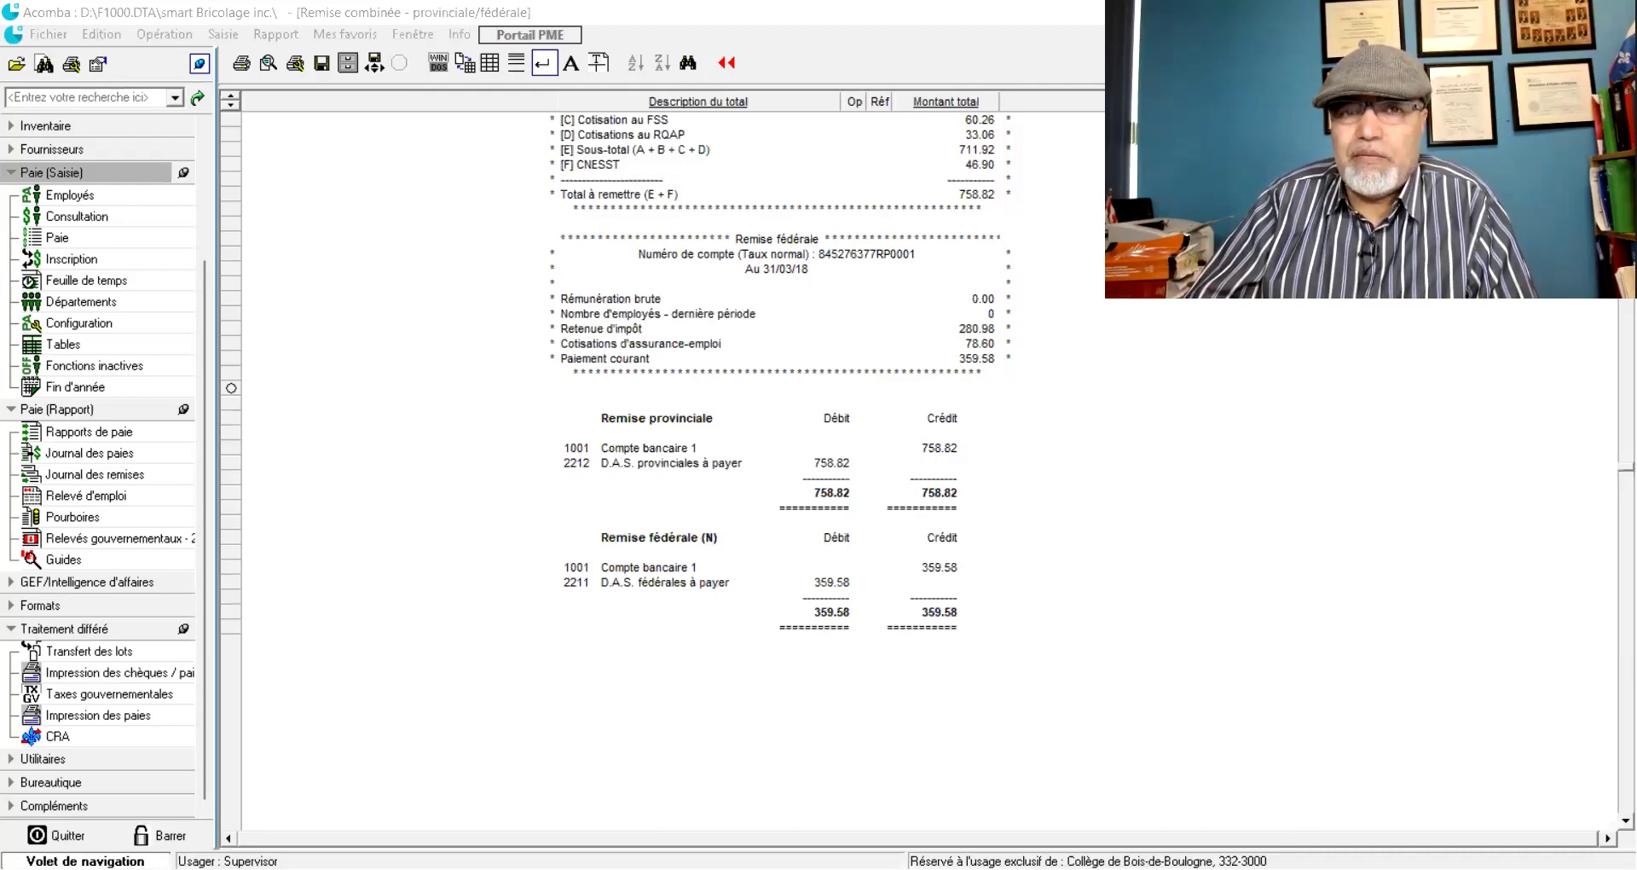
scroll(920, 469, "up", 10)
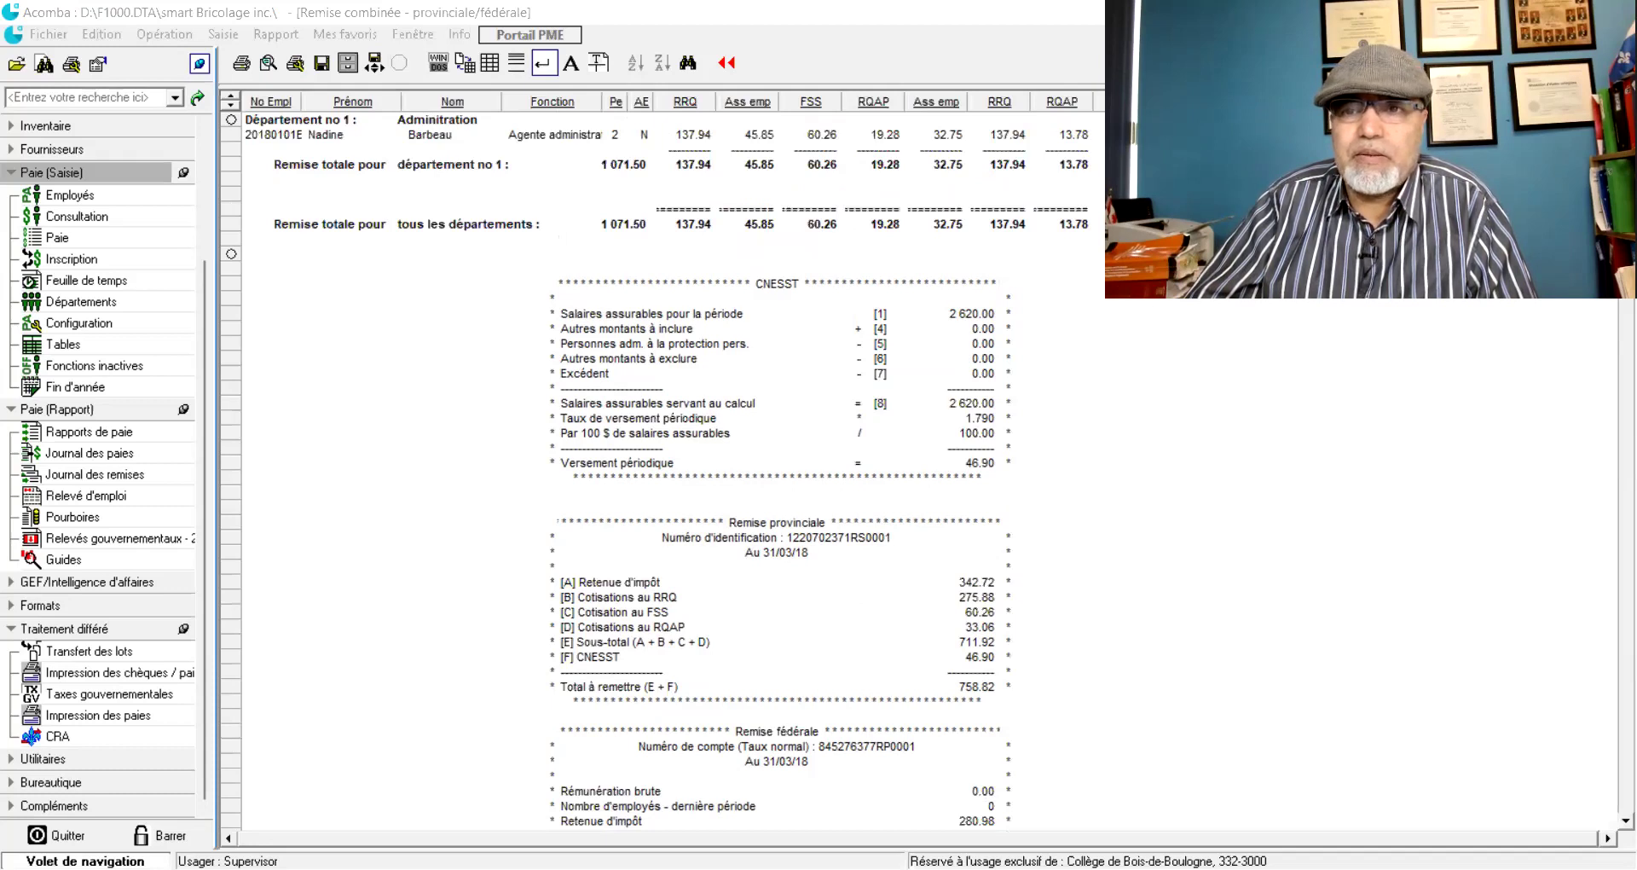
- Check the all-departments total, then close the report without running the remittance procedure
scroll(509, 173, "down", 2)
scroll(431, 136, "up", 2)
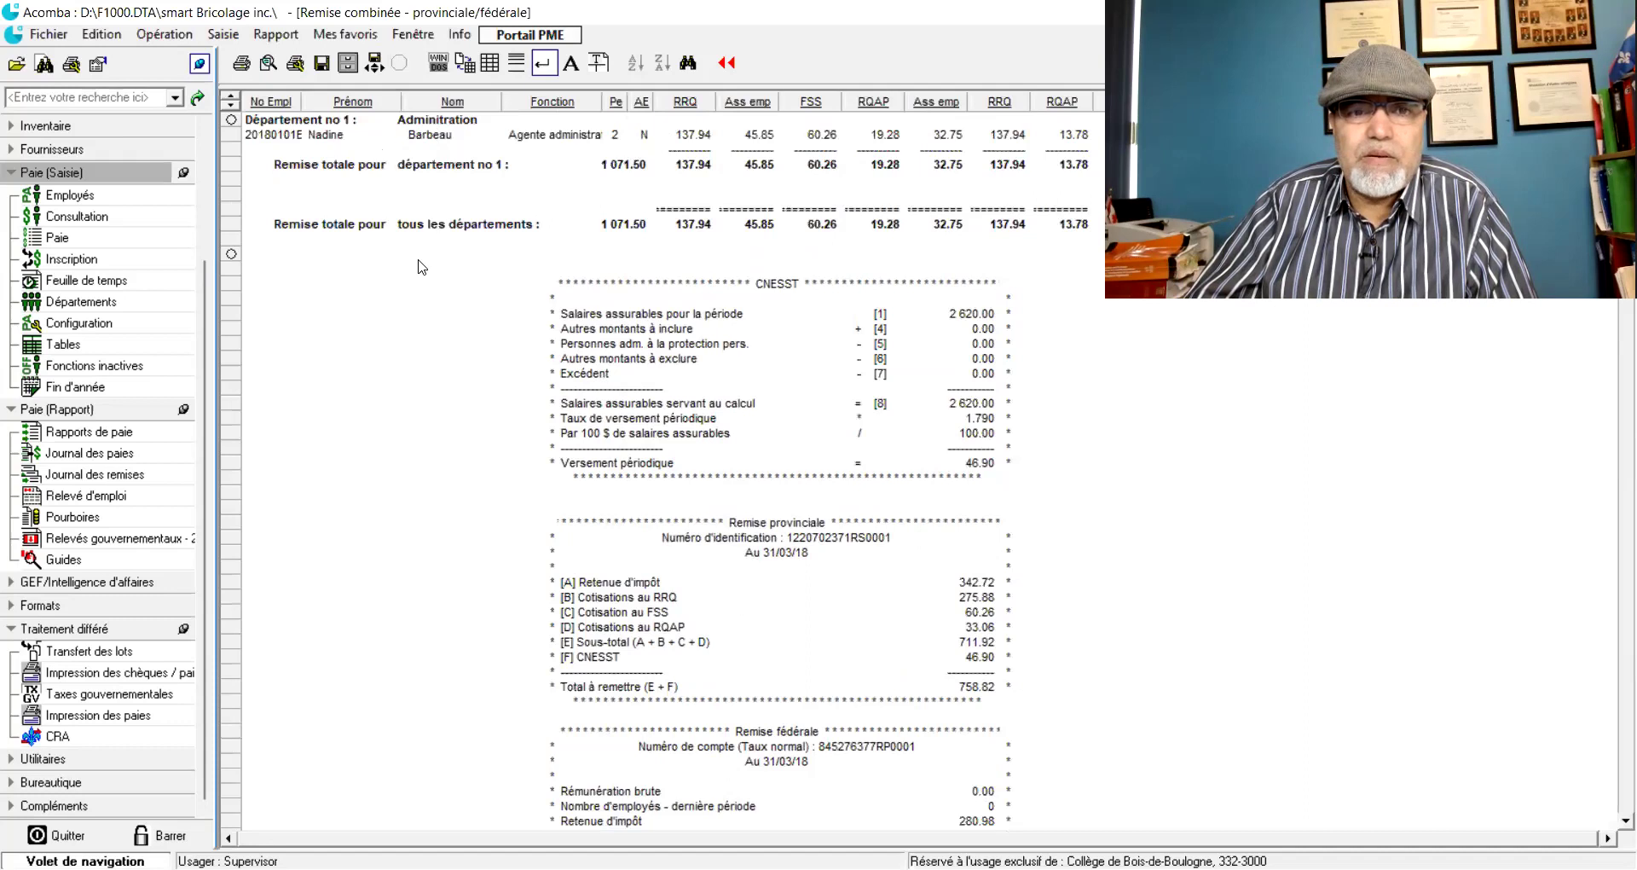
left_click(324, 224)
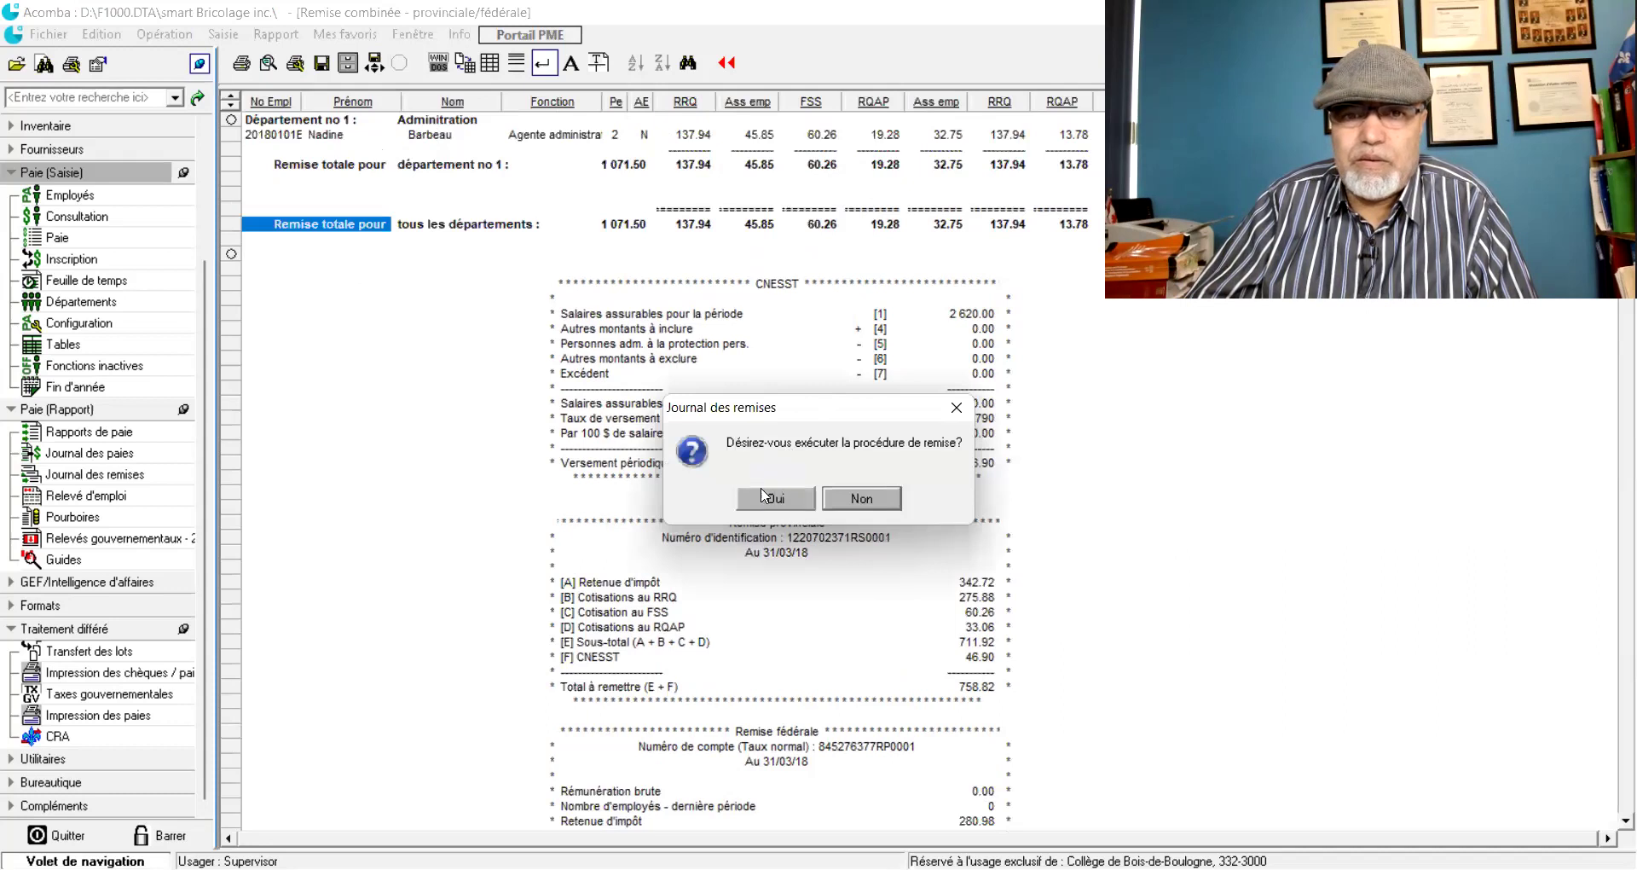
left_click(857, 499)
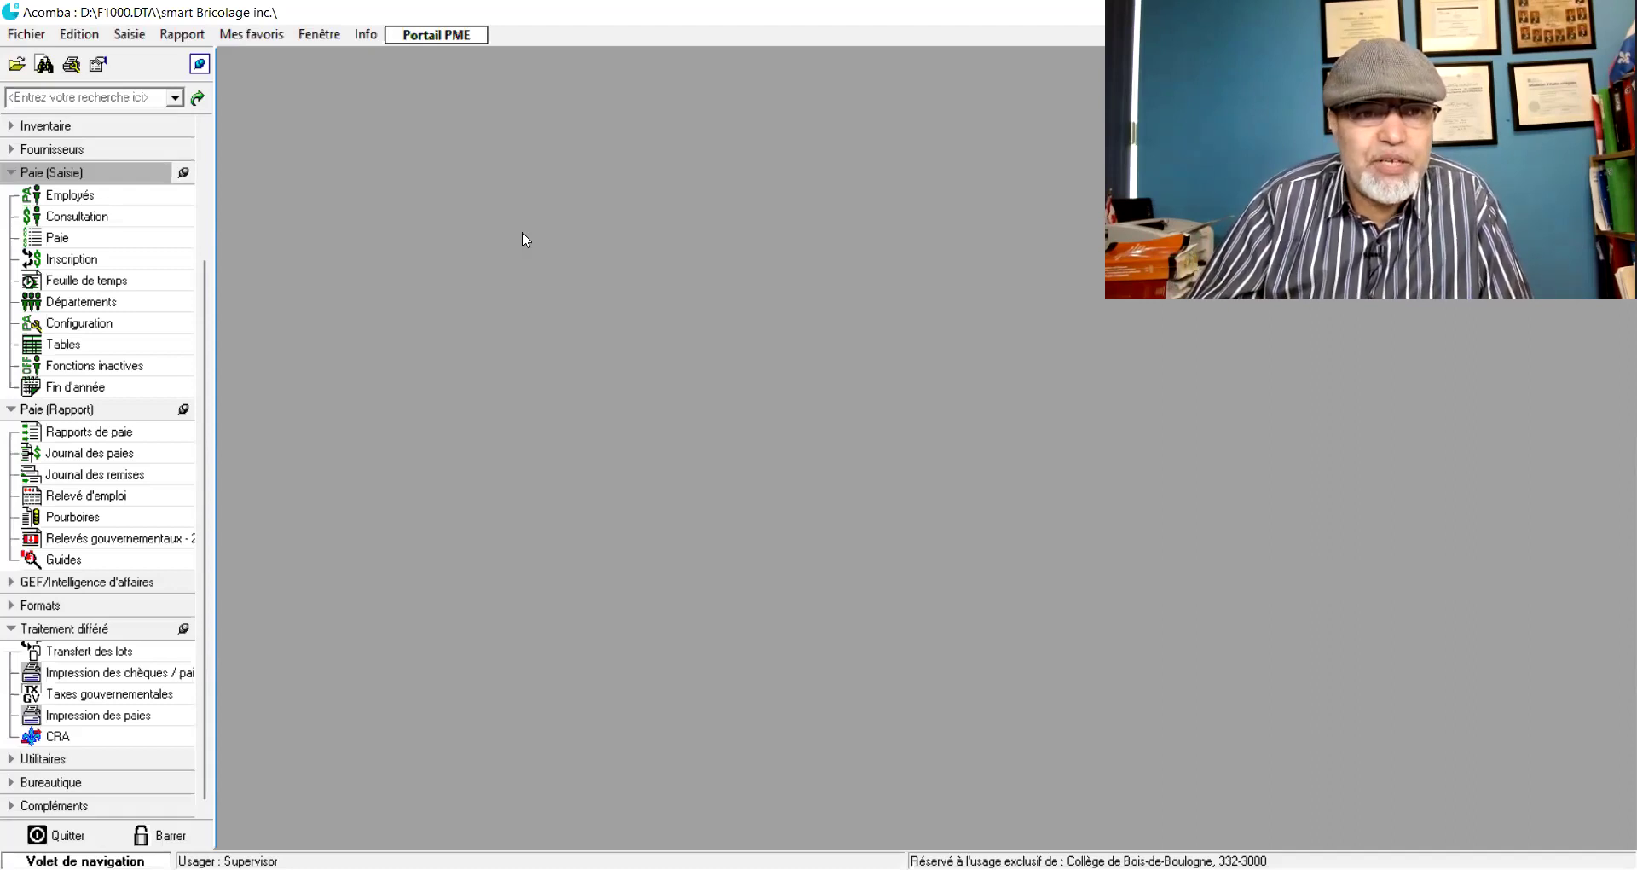
- Briefly open and close the accounting Transactions list, then reveal Paie (Rapport) and Traitement différé
scroll(205, 222, "up", 4)
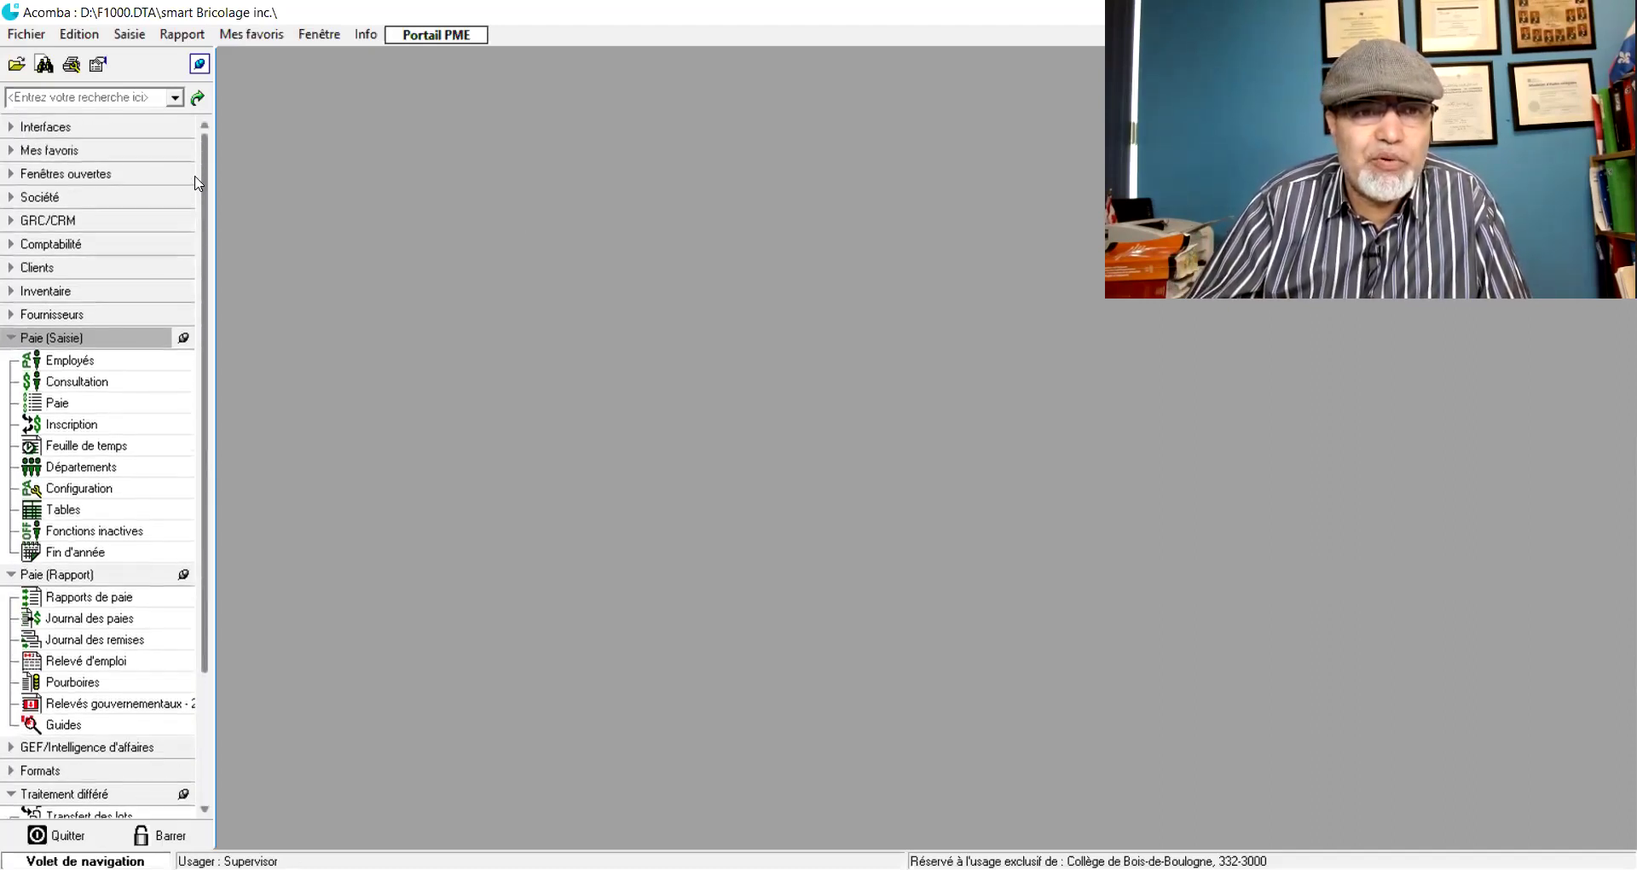
left_click(60, 245)
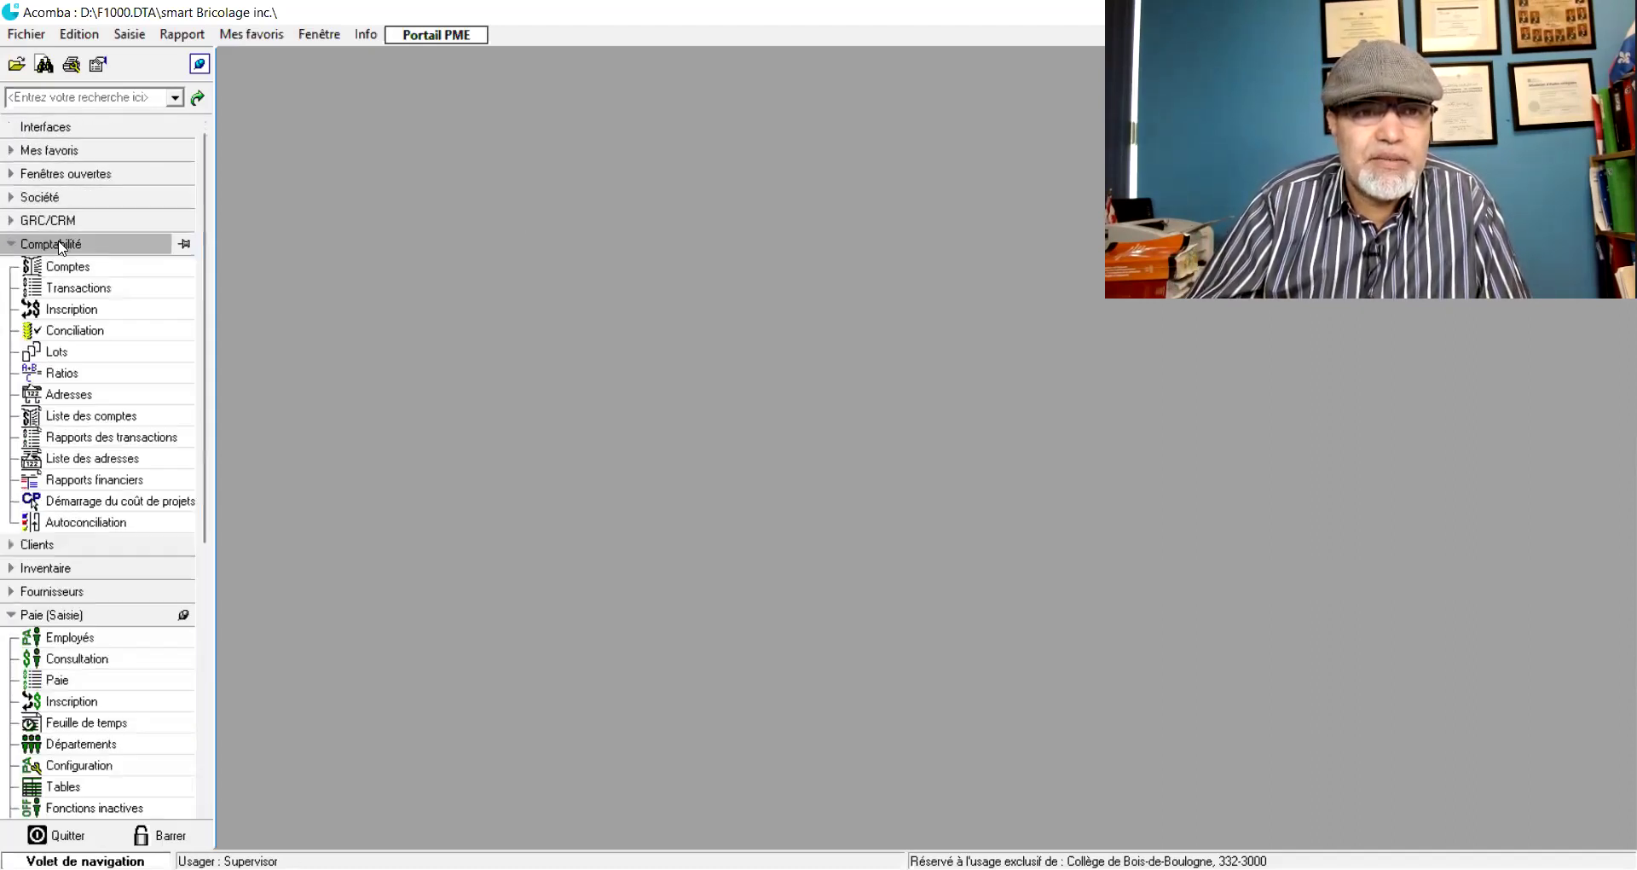
left_click(61, 294)
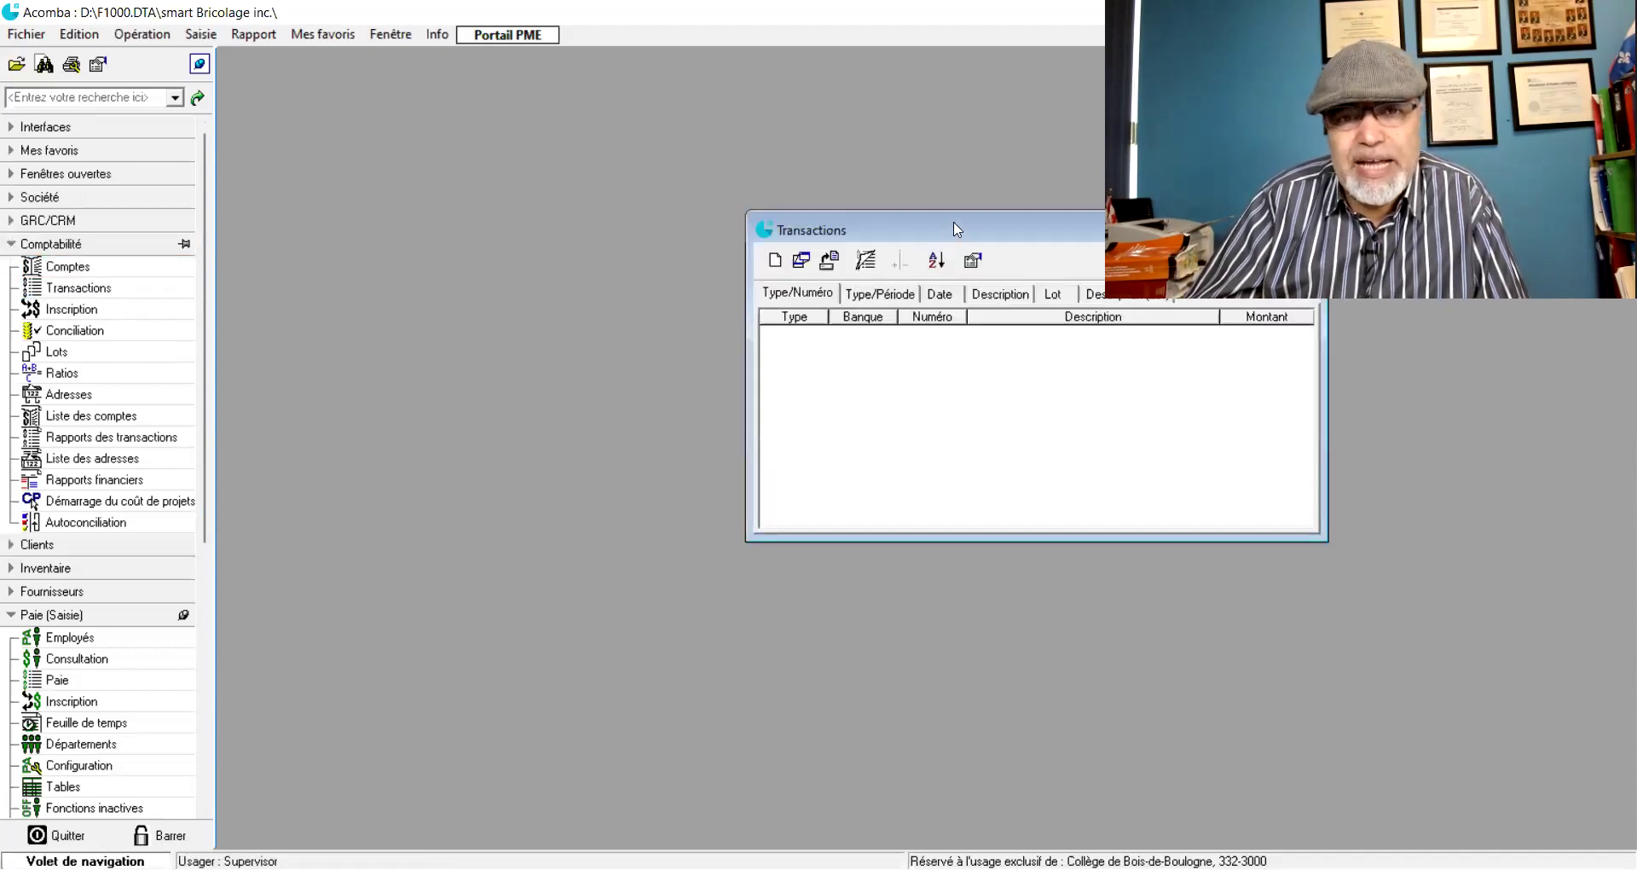
left_click_drag(953, 228, 519, 152)
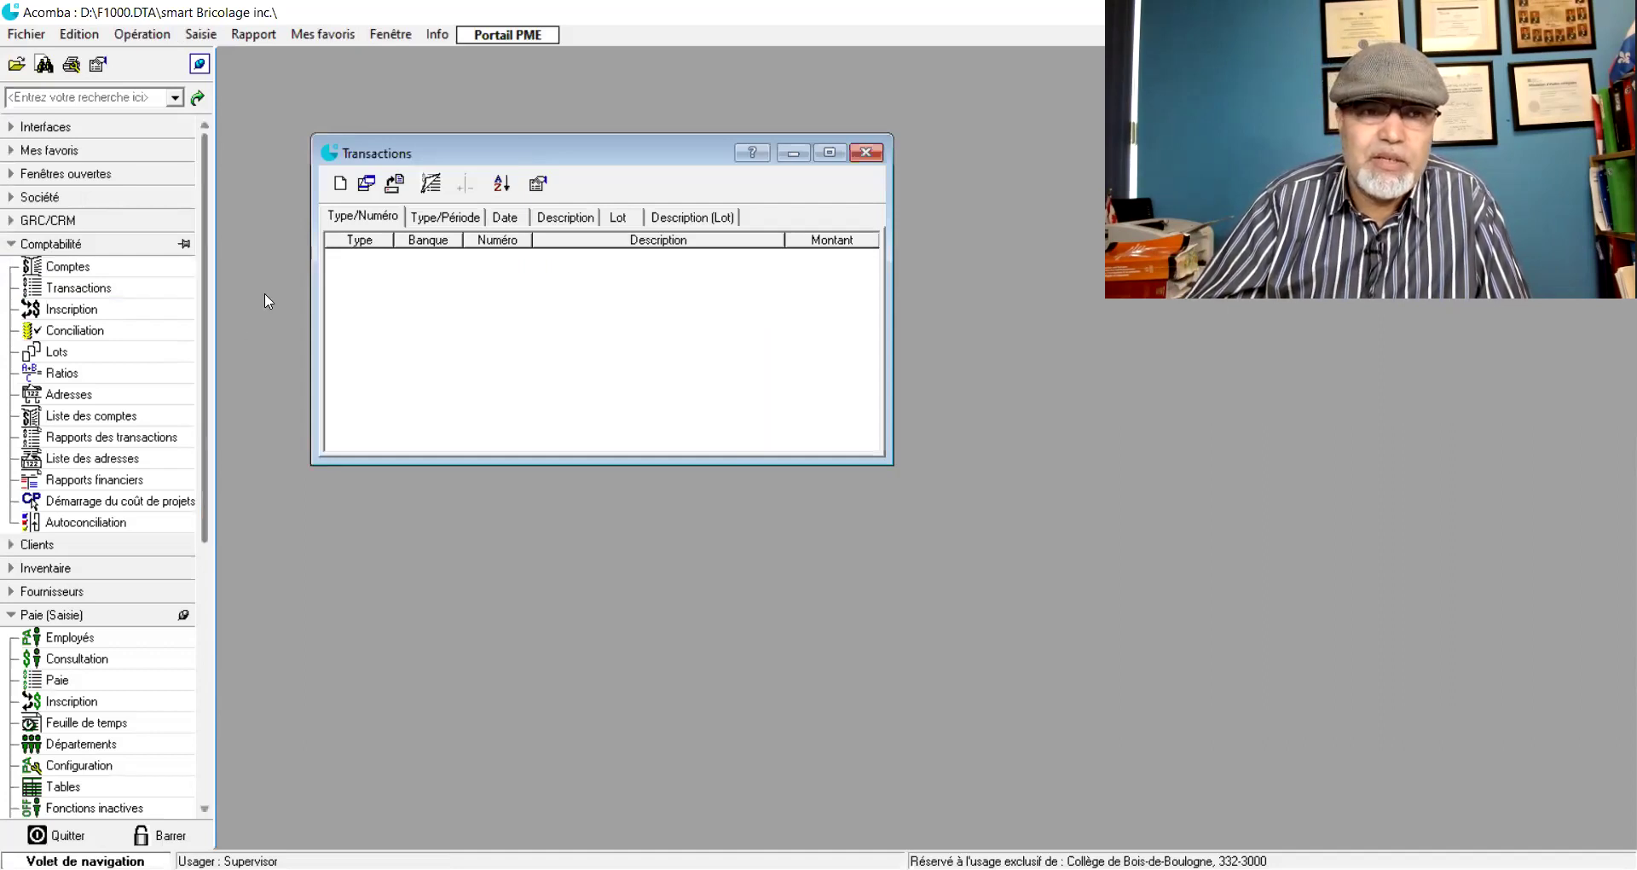
left_click(866, 153)
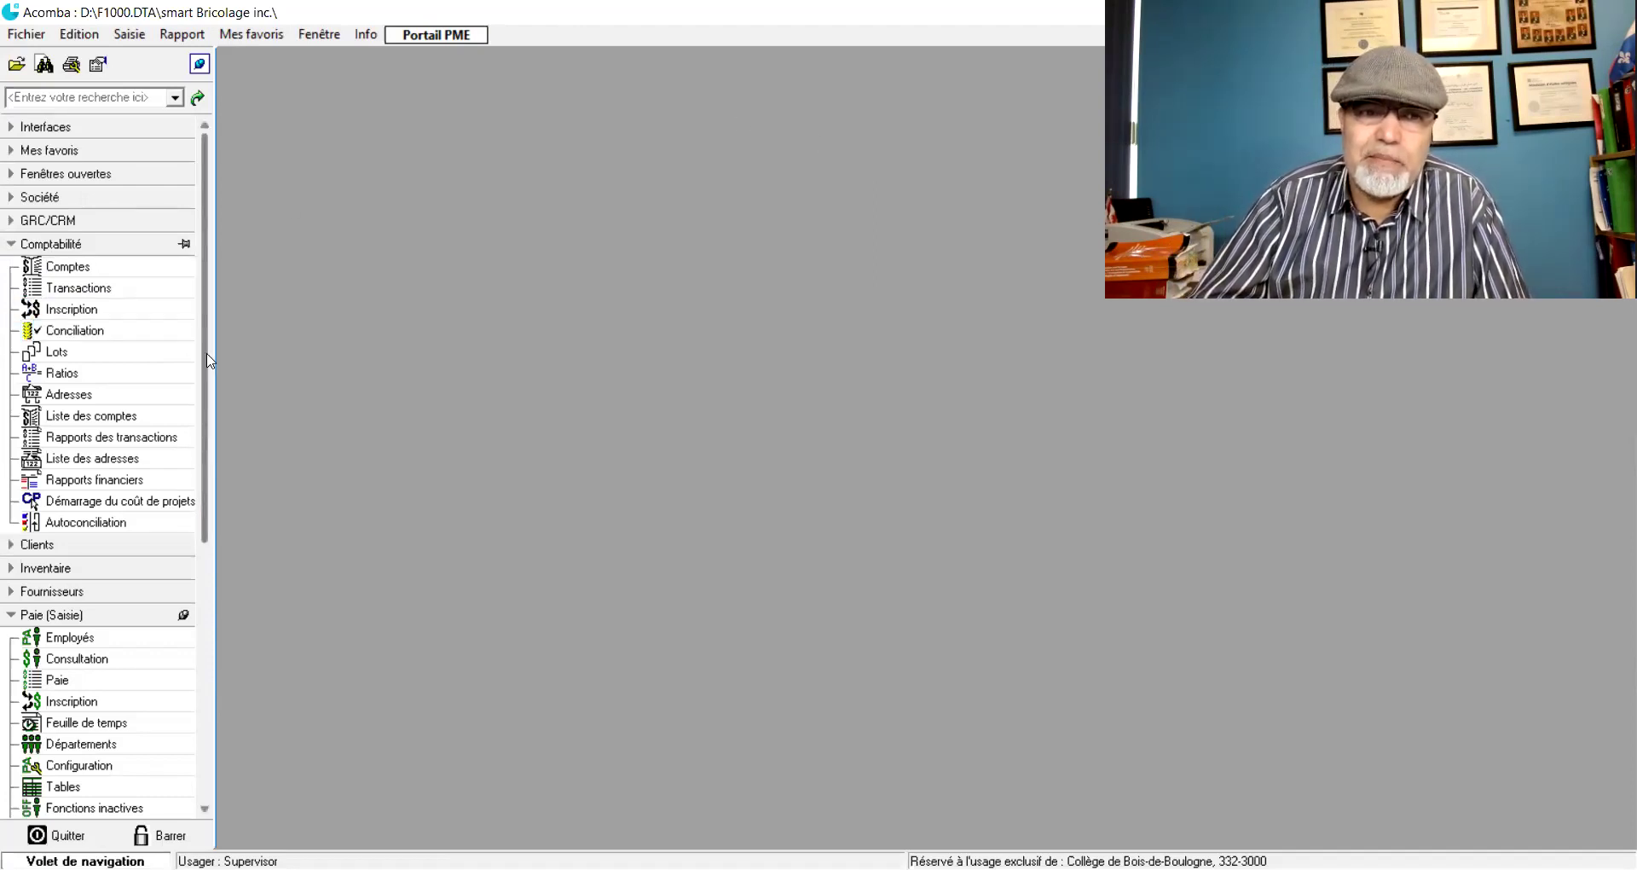
left_click_drag(207, 381, 223, 656)
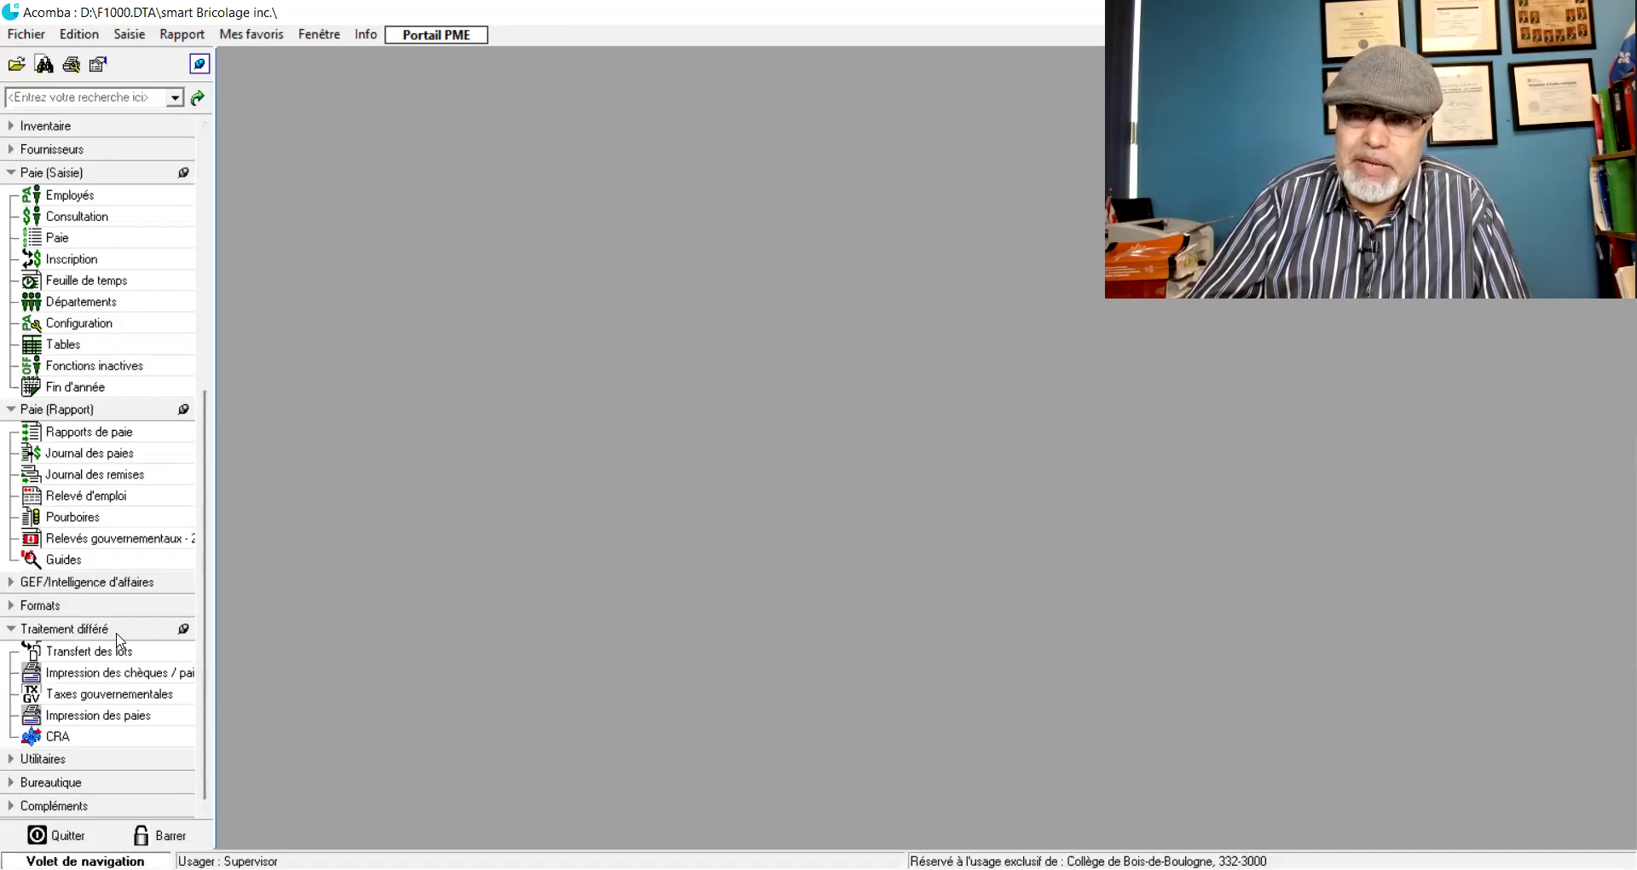
left_click(74, 722)
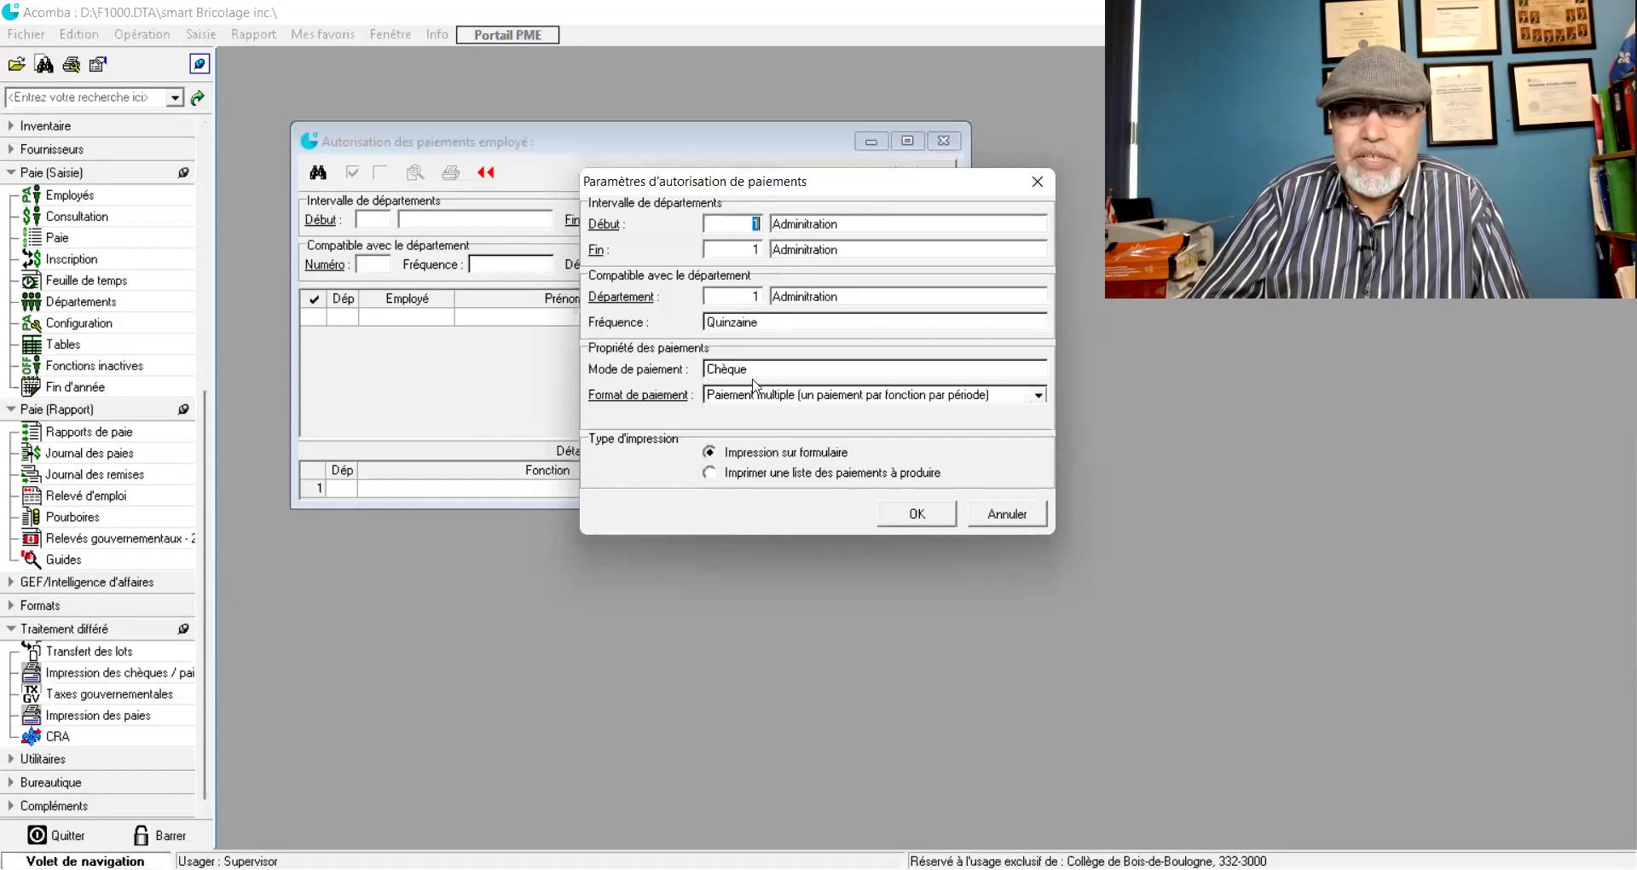
left_click(915, 515)
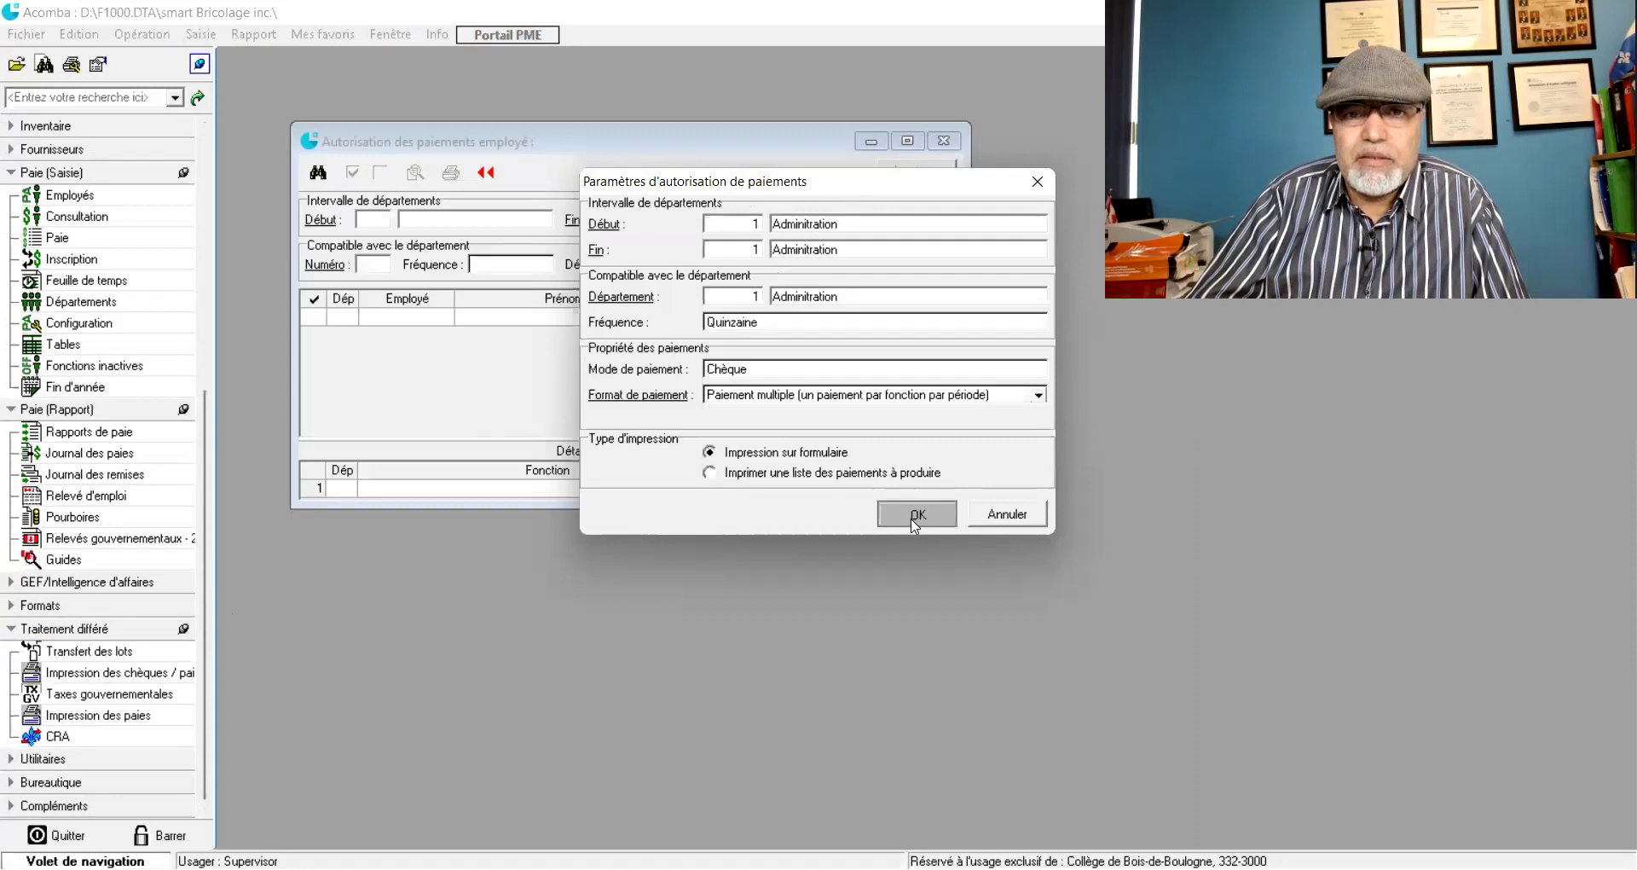
left_click(1007, 514)
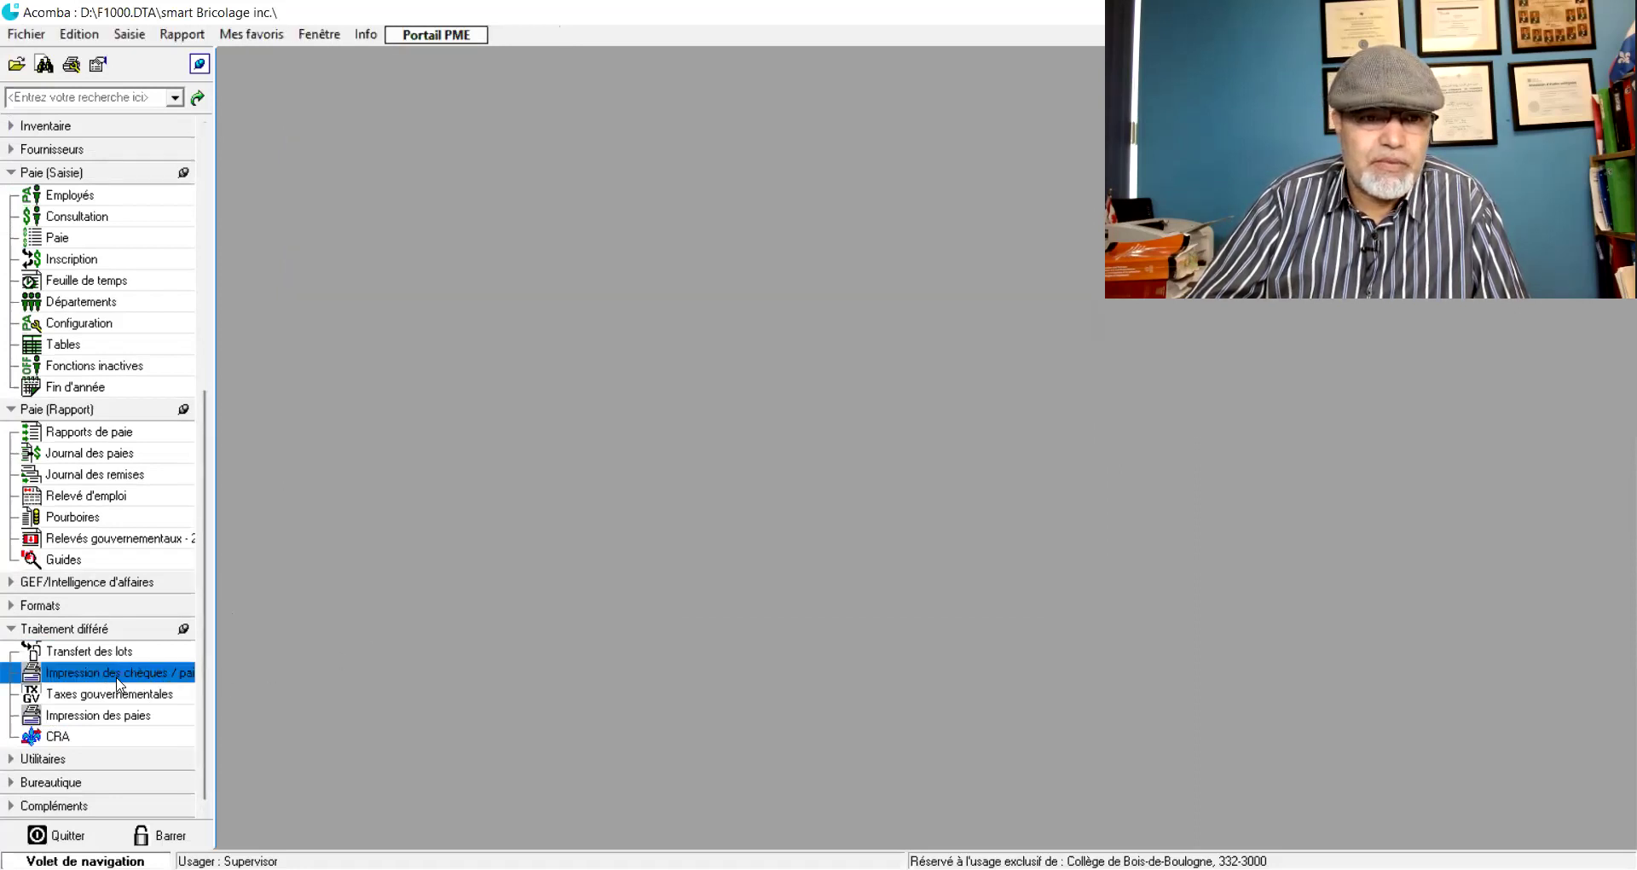
left_click(77, 721)
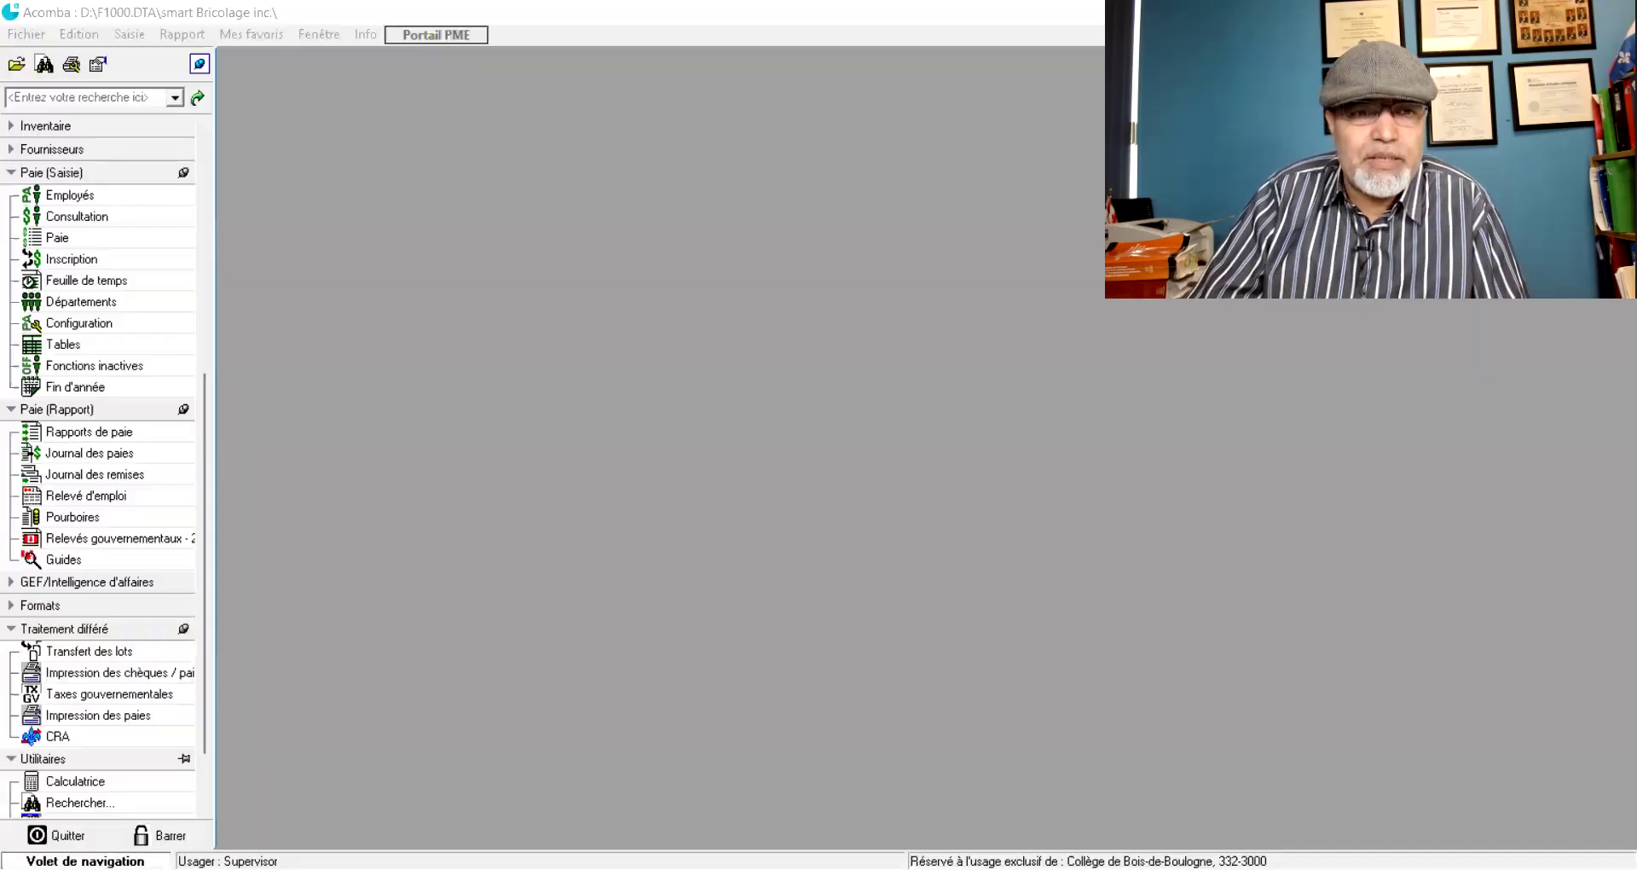
left_click(177, 652)
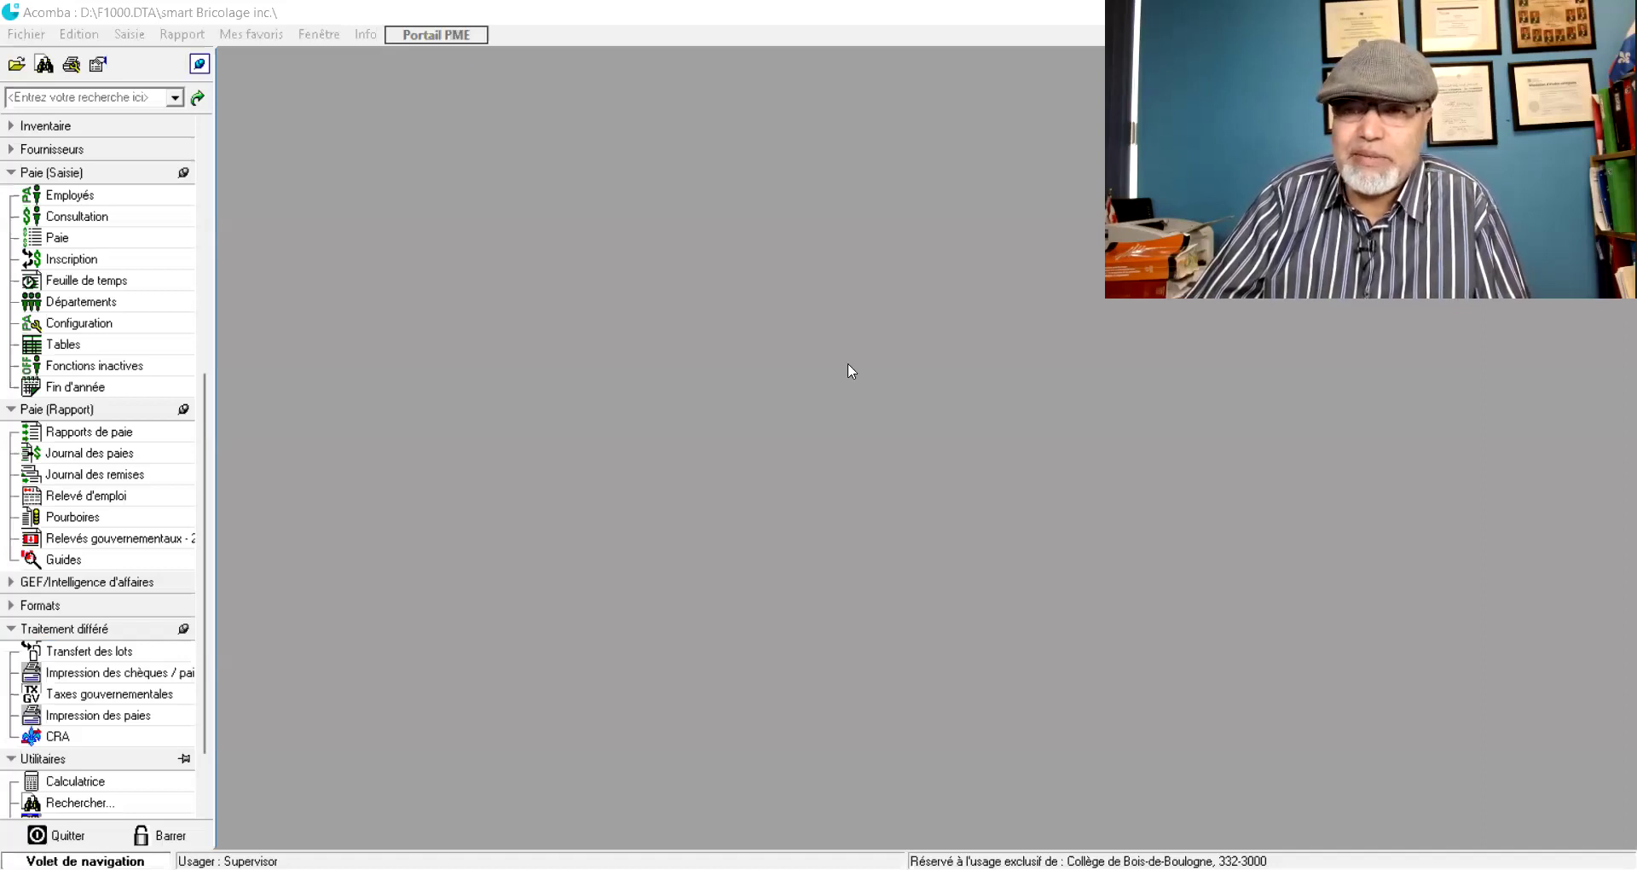
- Set Journal des paies to a detailed transfer report through period 2, printing to Foxit PhantomPDF Printer
left_click(97, 454)
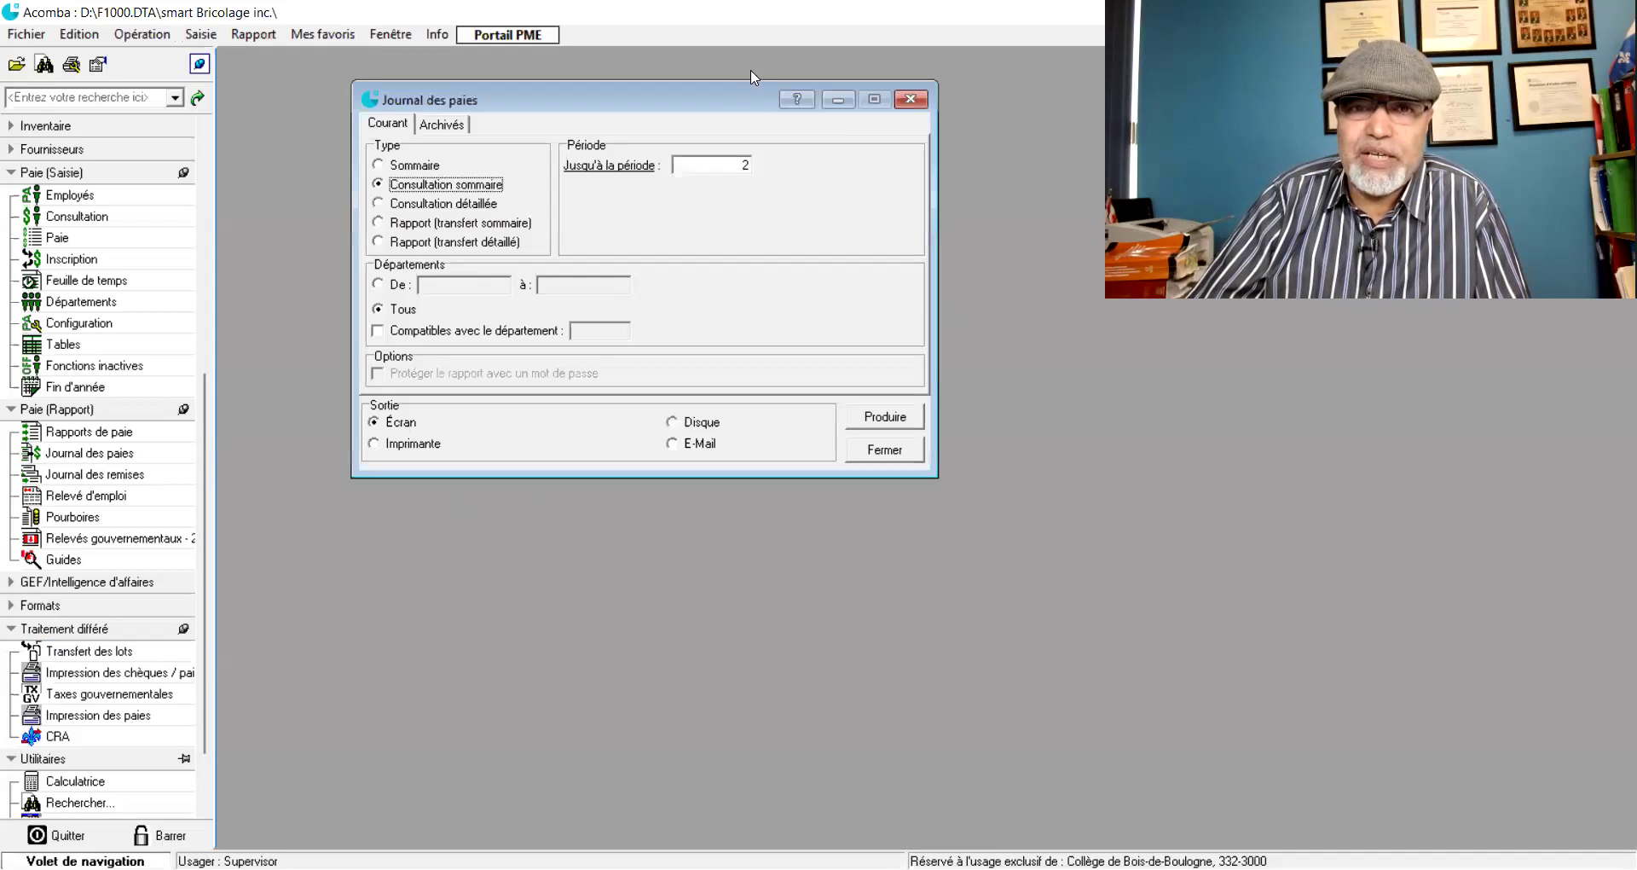
left_click_drag(711, 100, 629, 230)
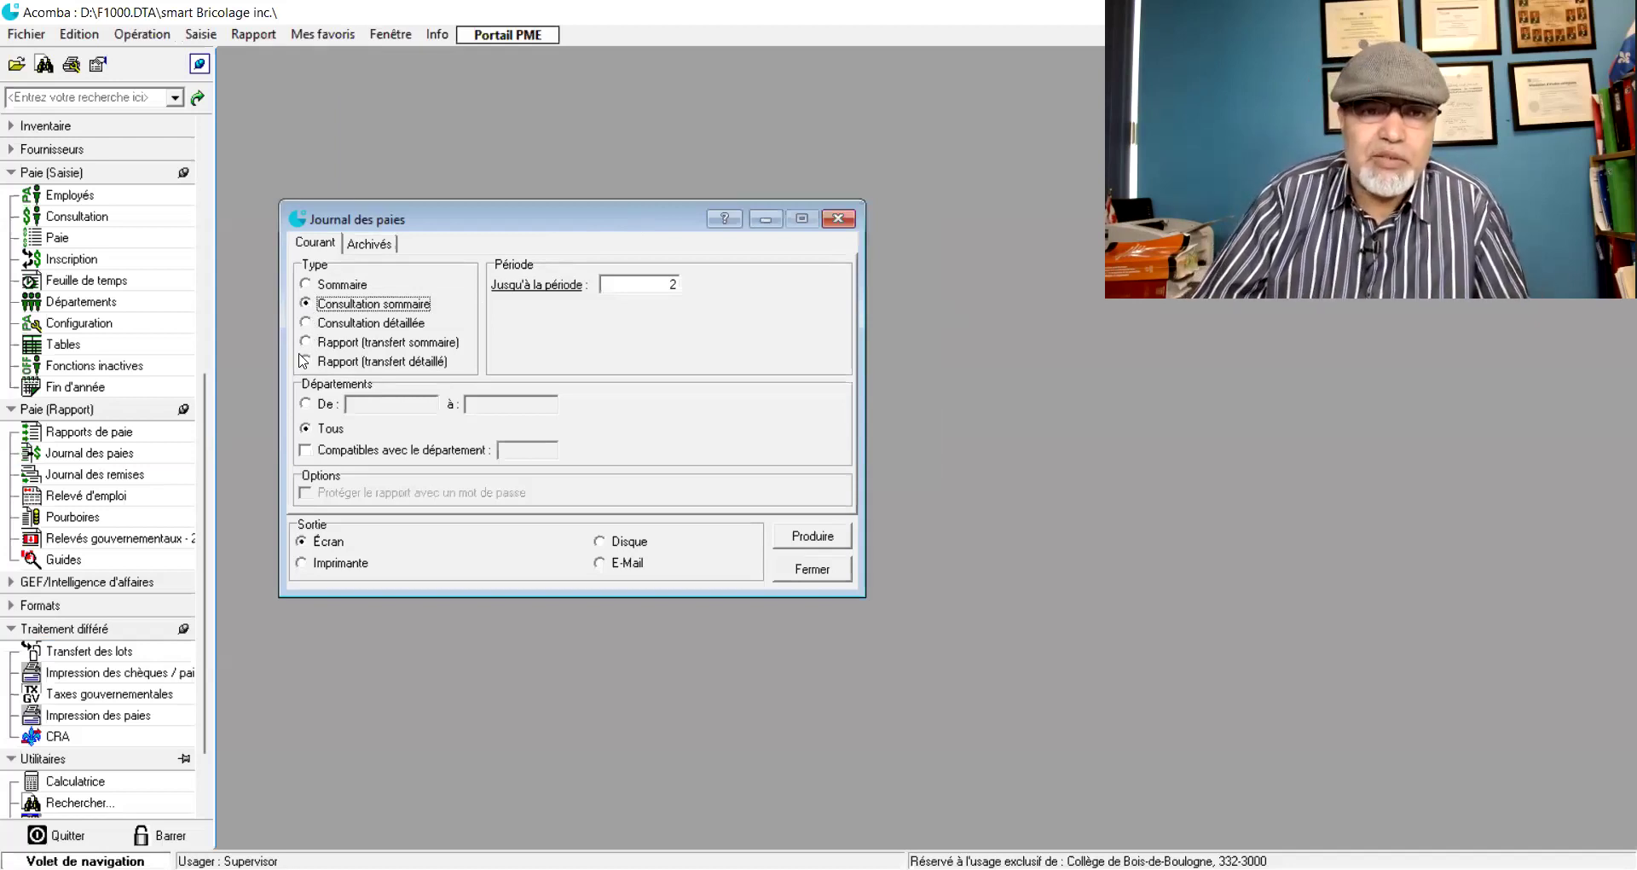
left_click(304, 361)
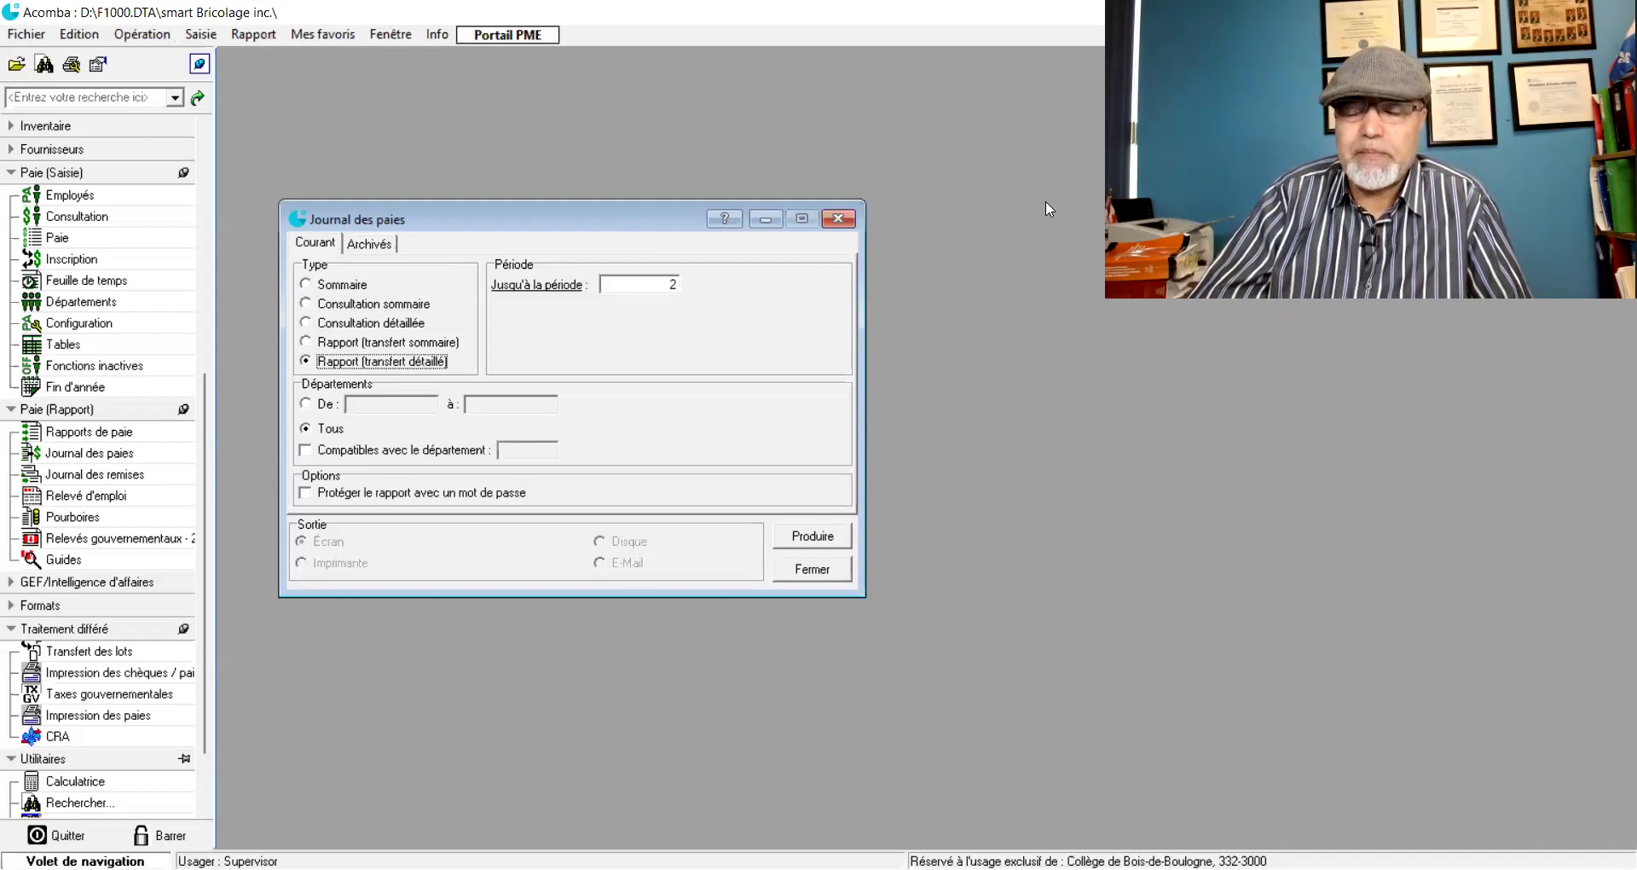
left_click(1609, 309)
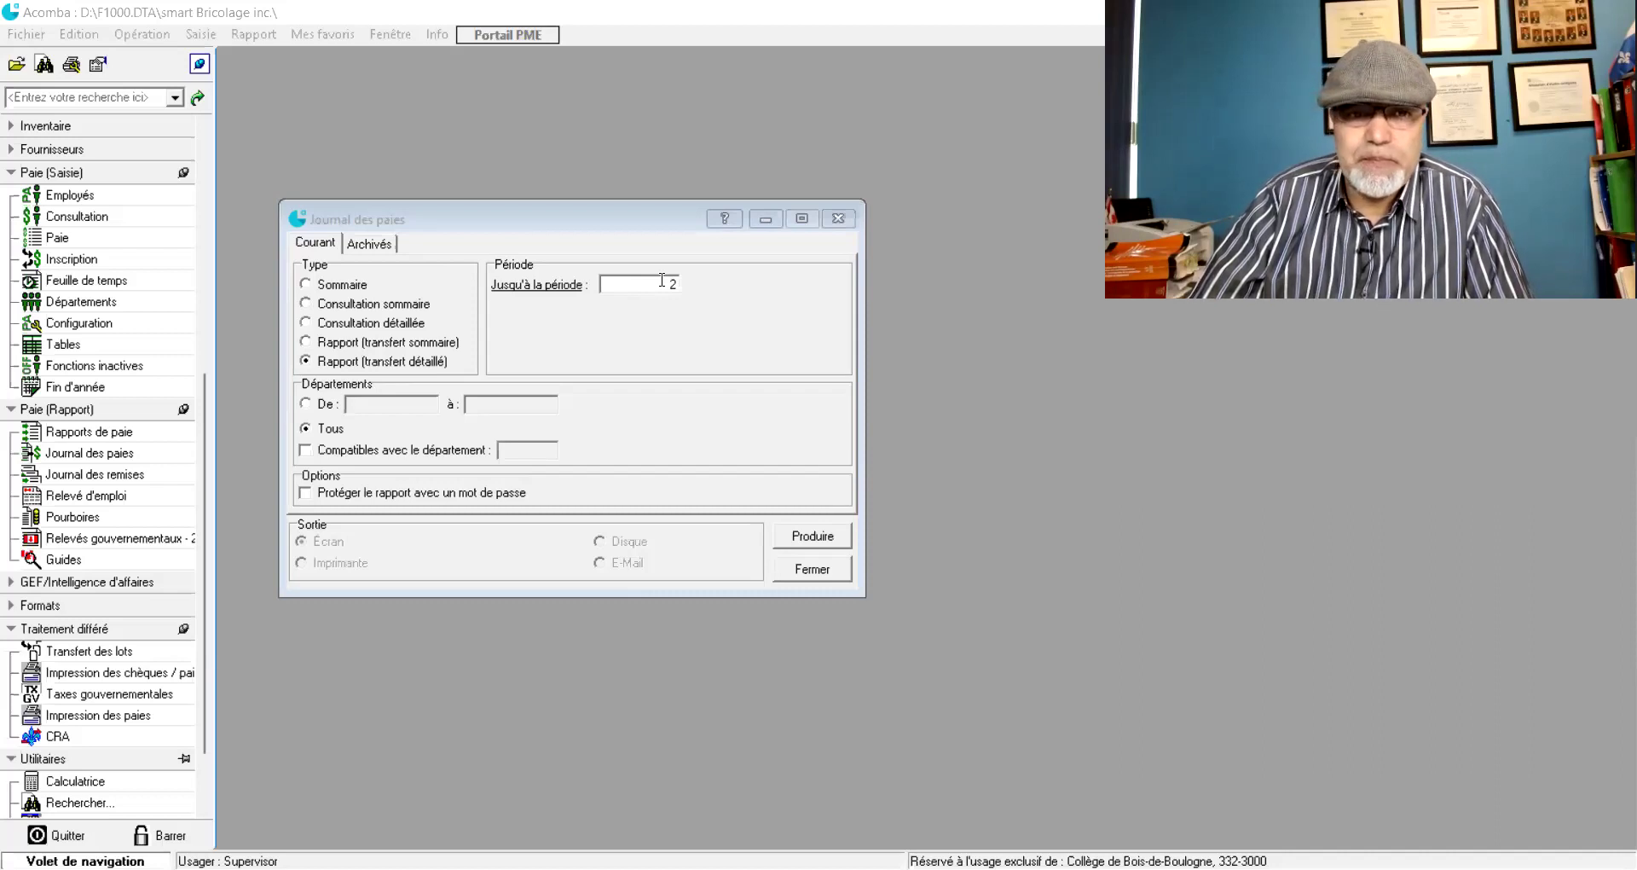
left_click(807, 539)
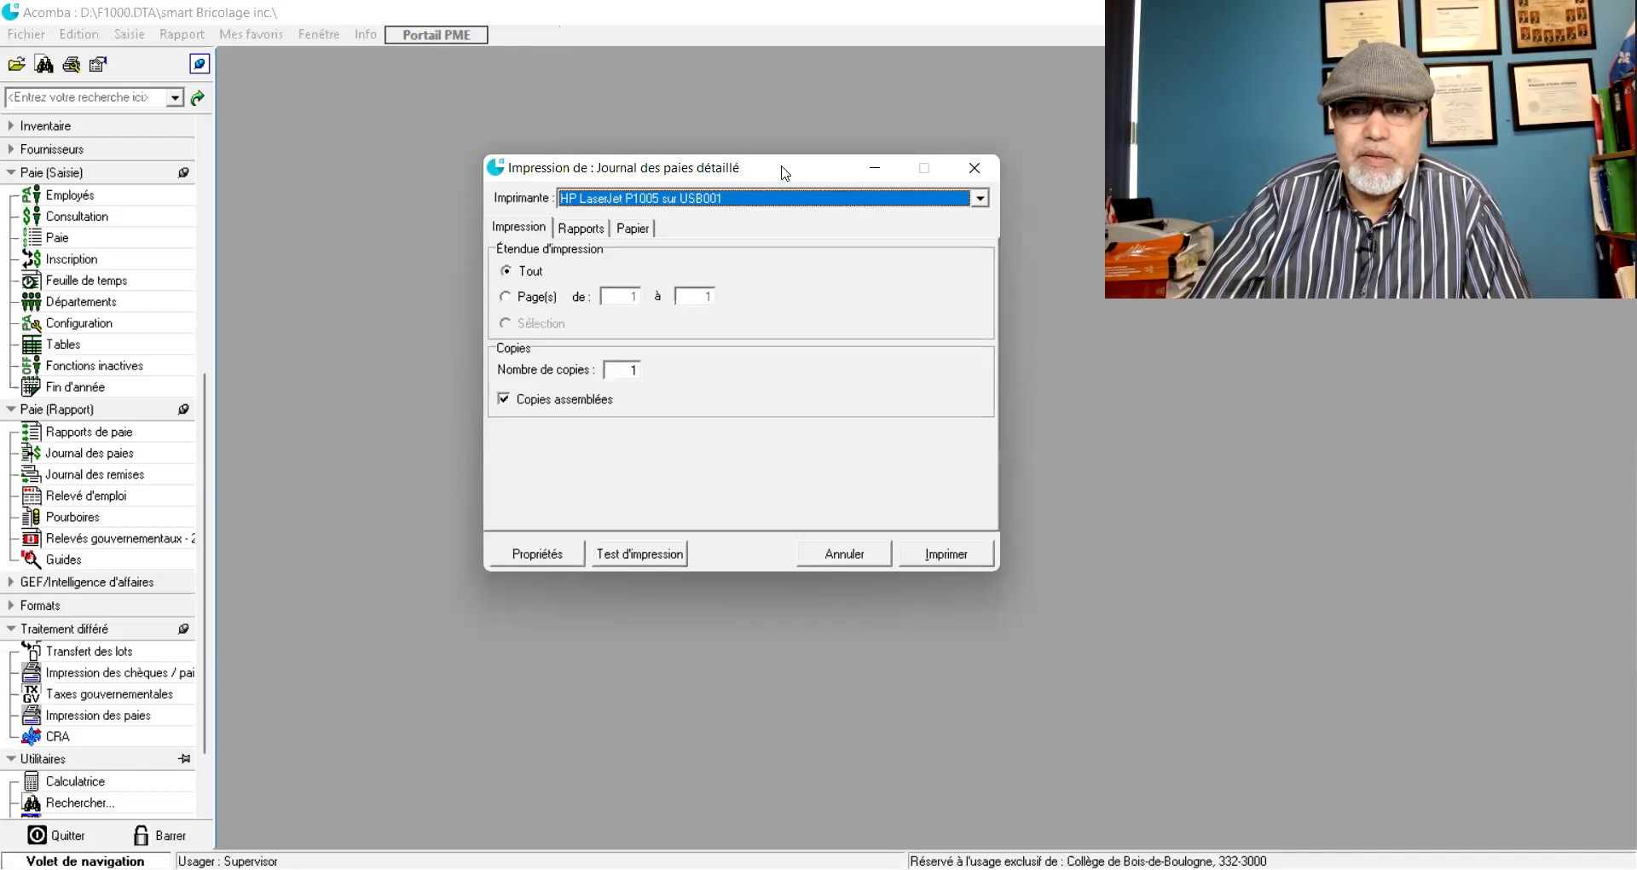
left_click(852, 198)
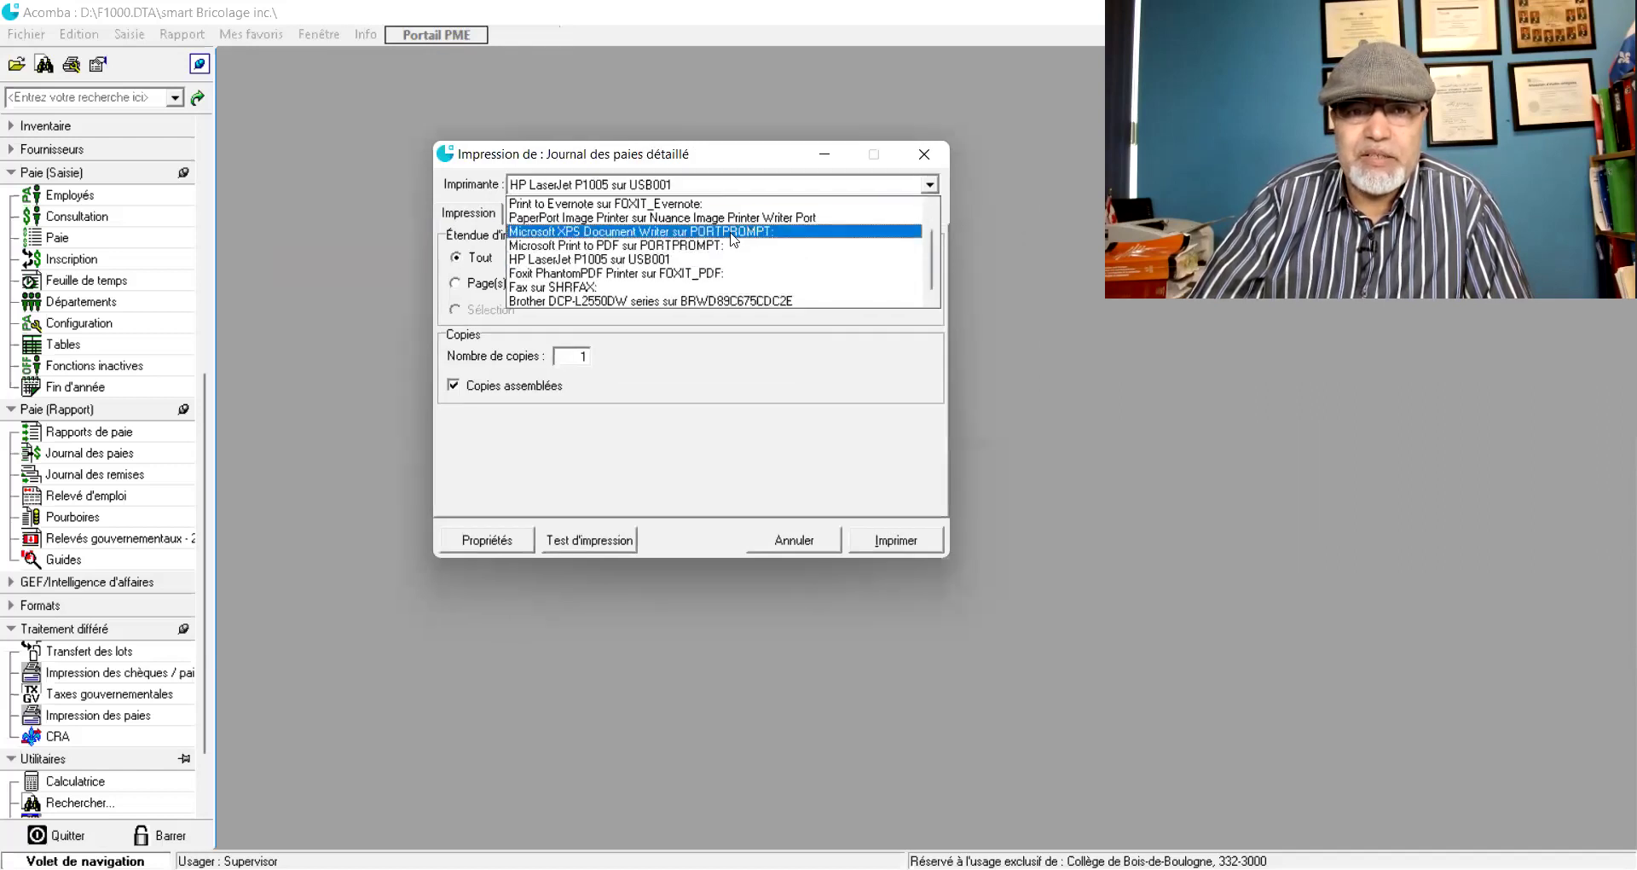
left_click(684, 272)
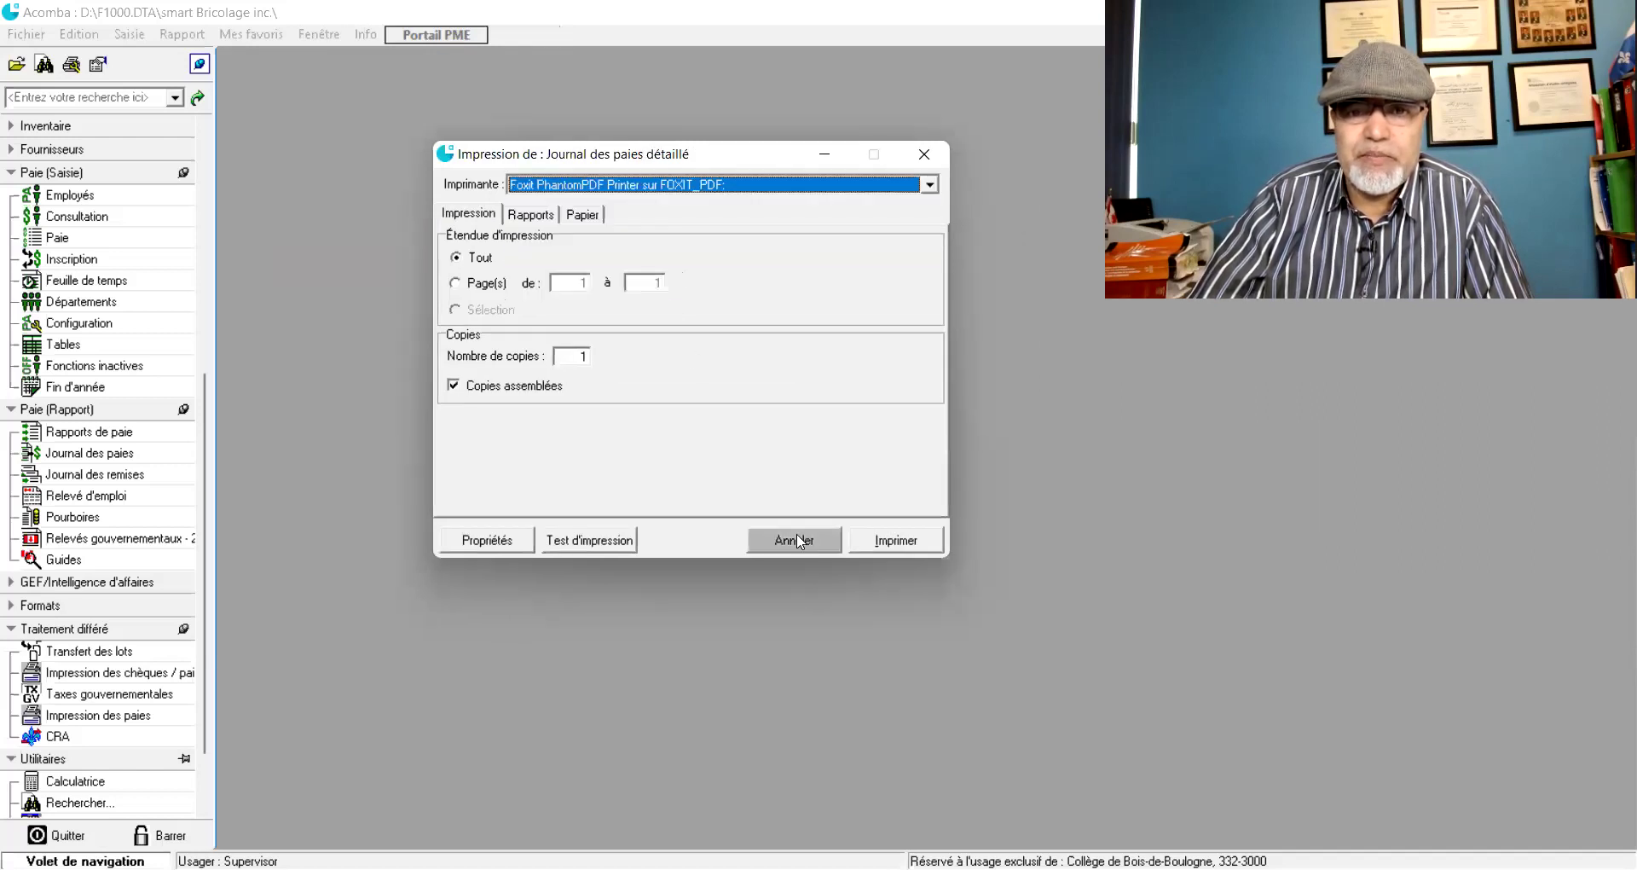
- Print the detailed payroll journal
left_click(890, 546)
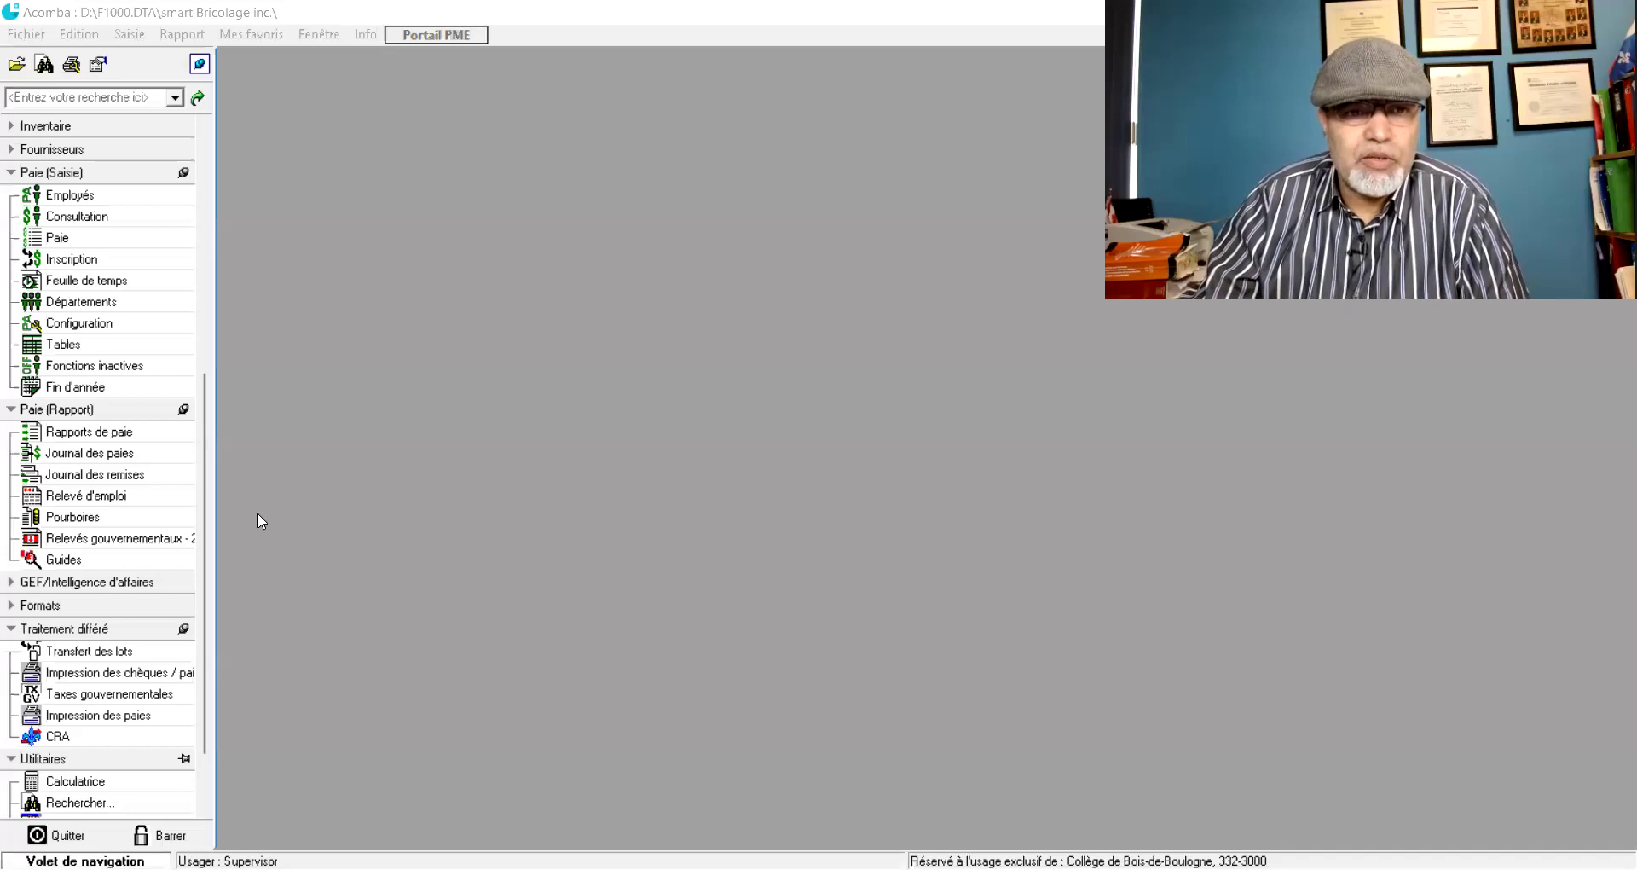
- Print the detailed-transfer Journal des paies on the Foxit PhantomPDF Printer
left_click(110, 463)
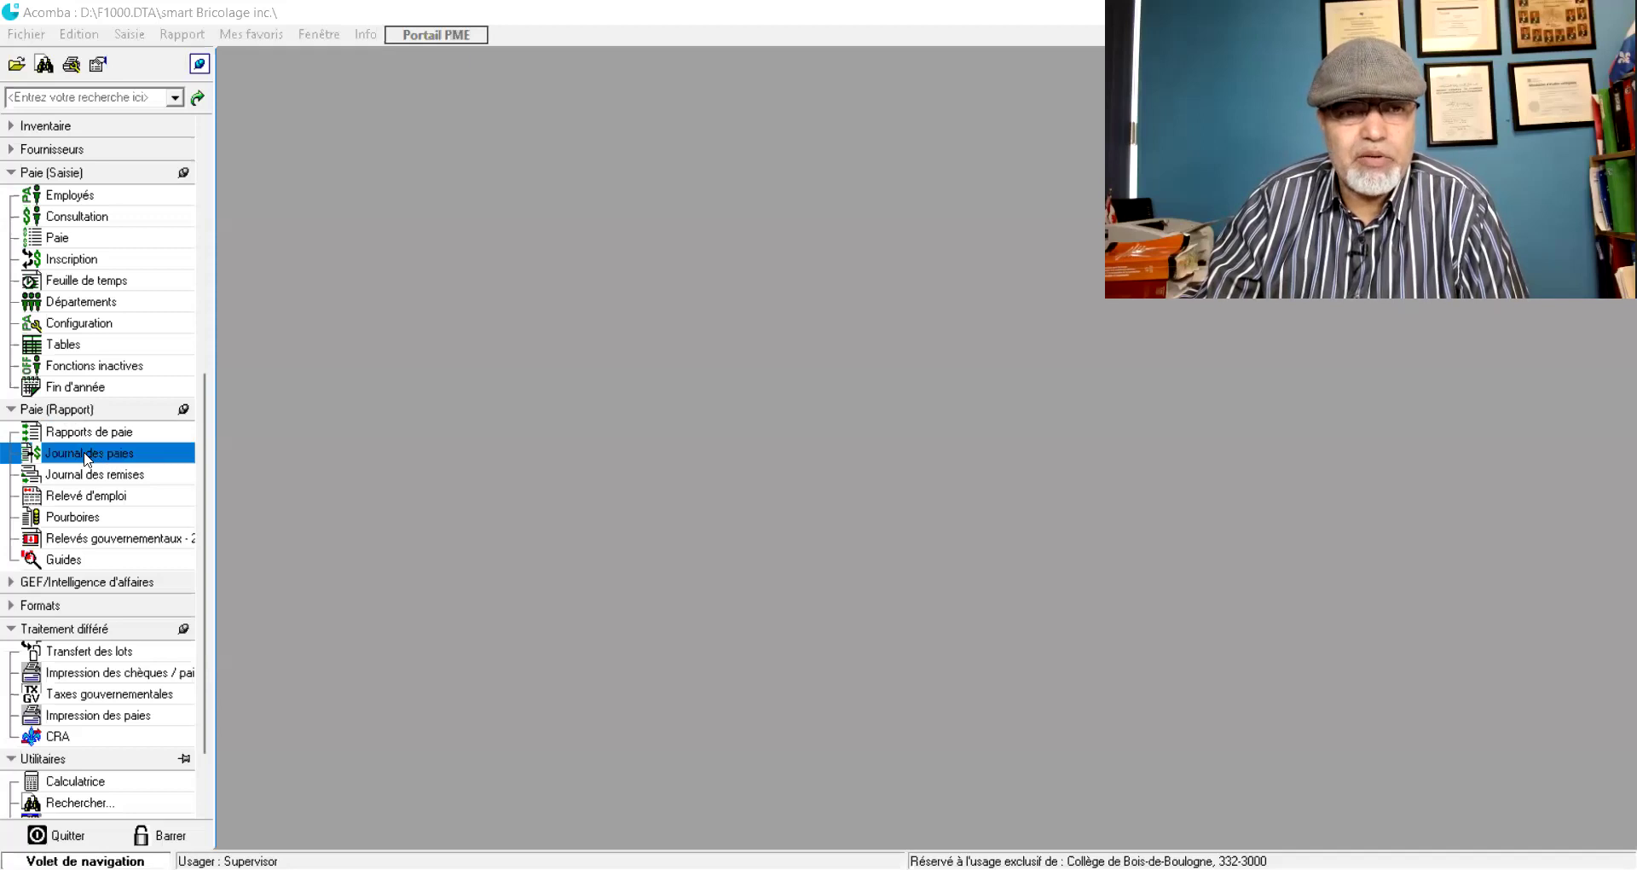
left_click(88, 455)
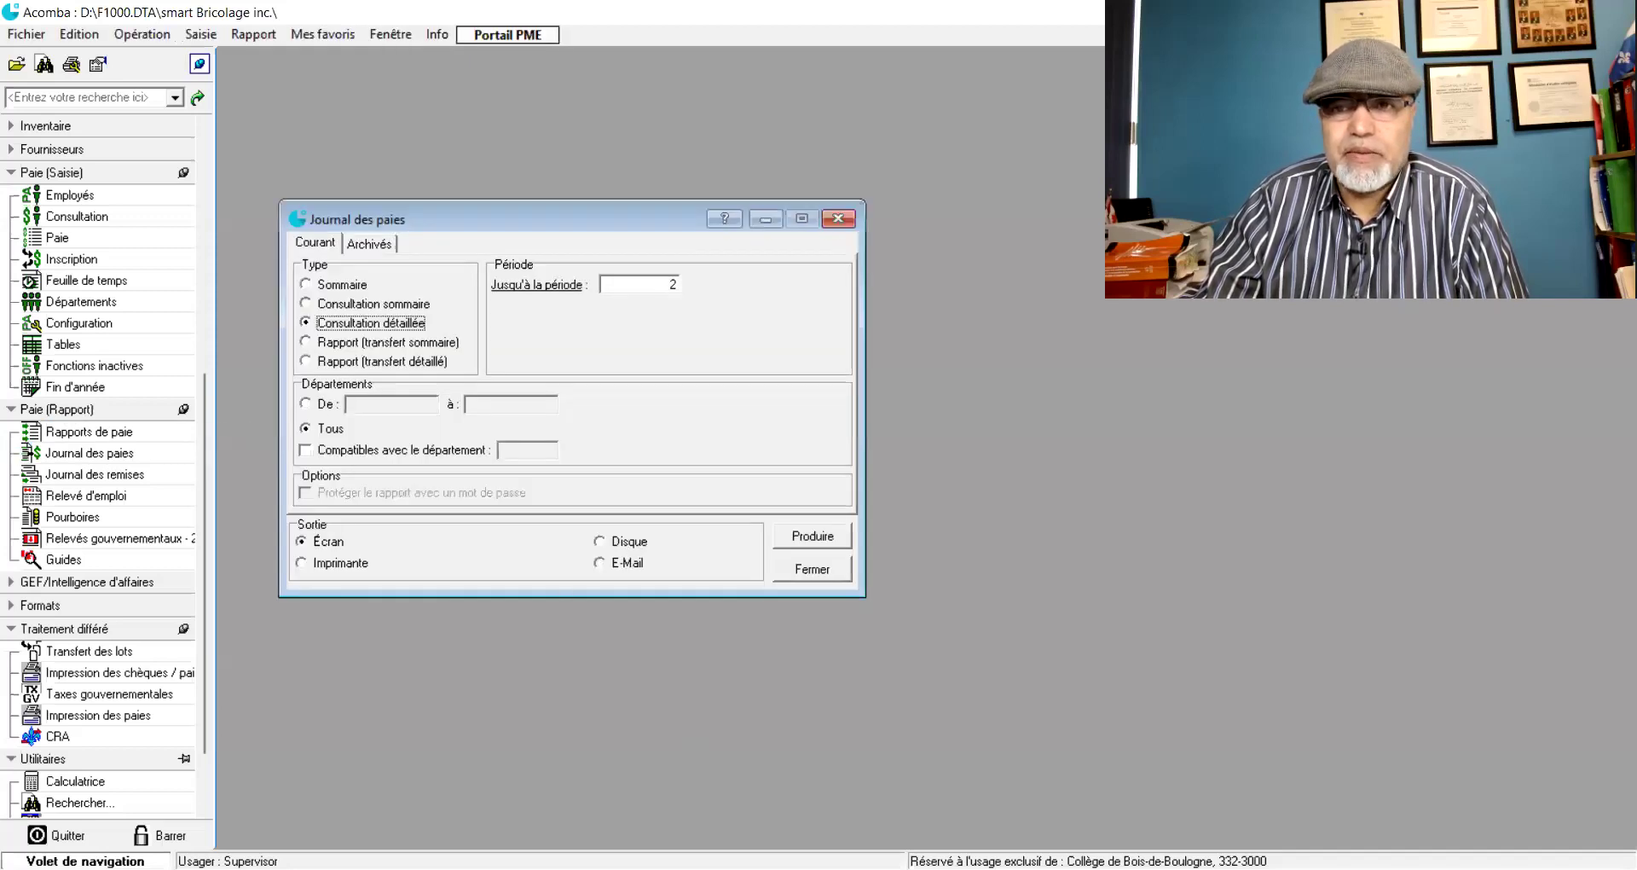
left_click(305, 361)
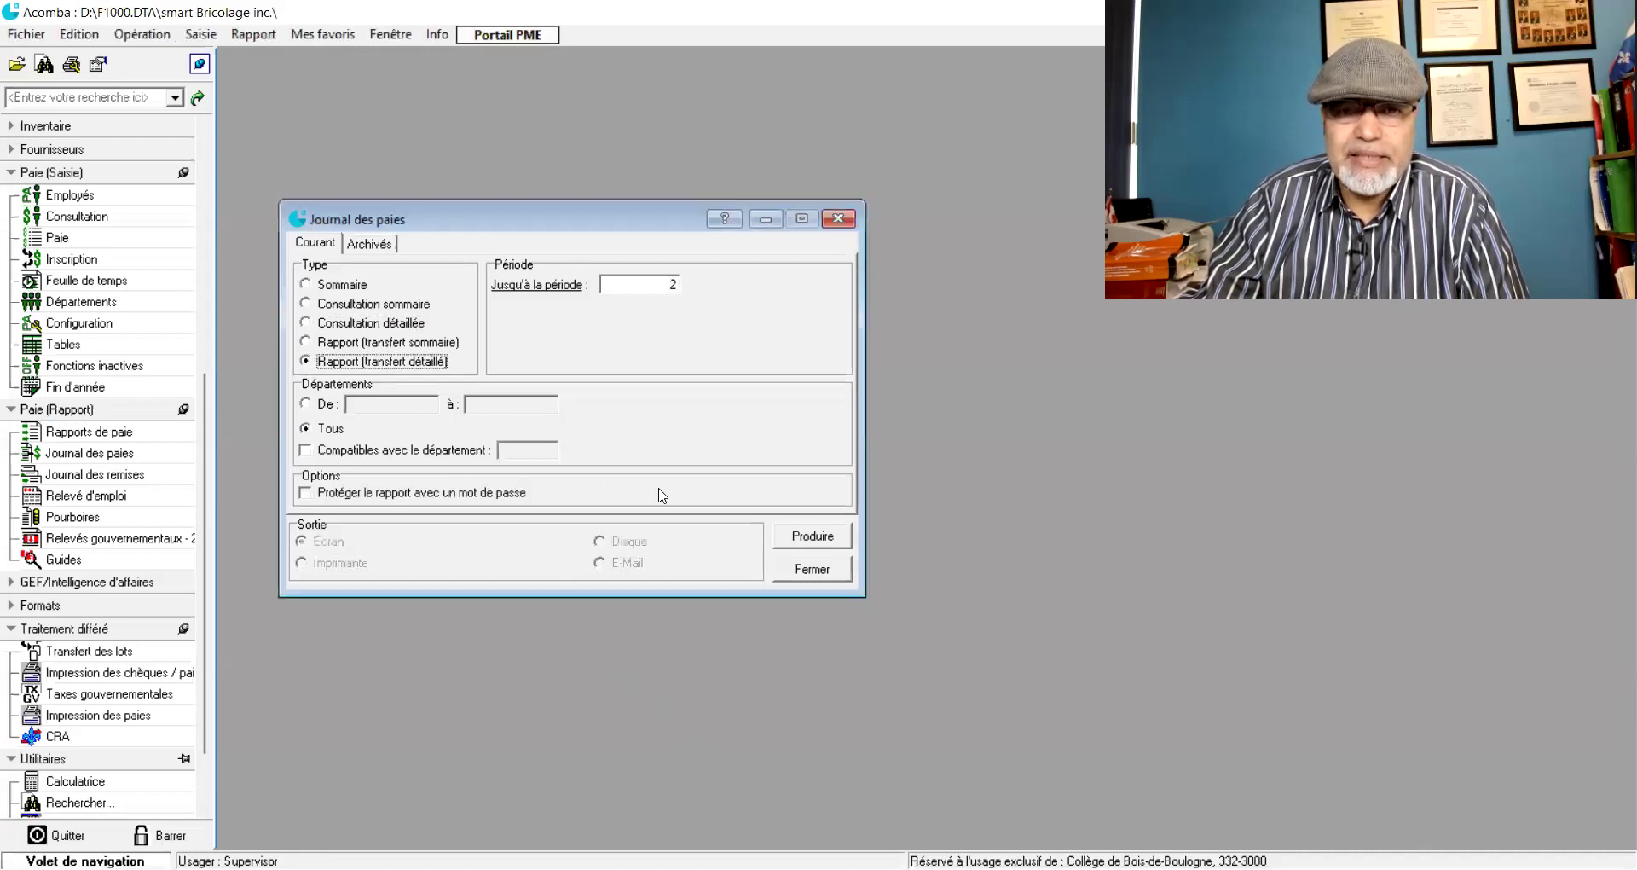
left_click(785, 537)
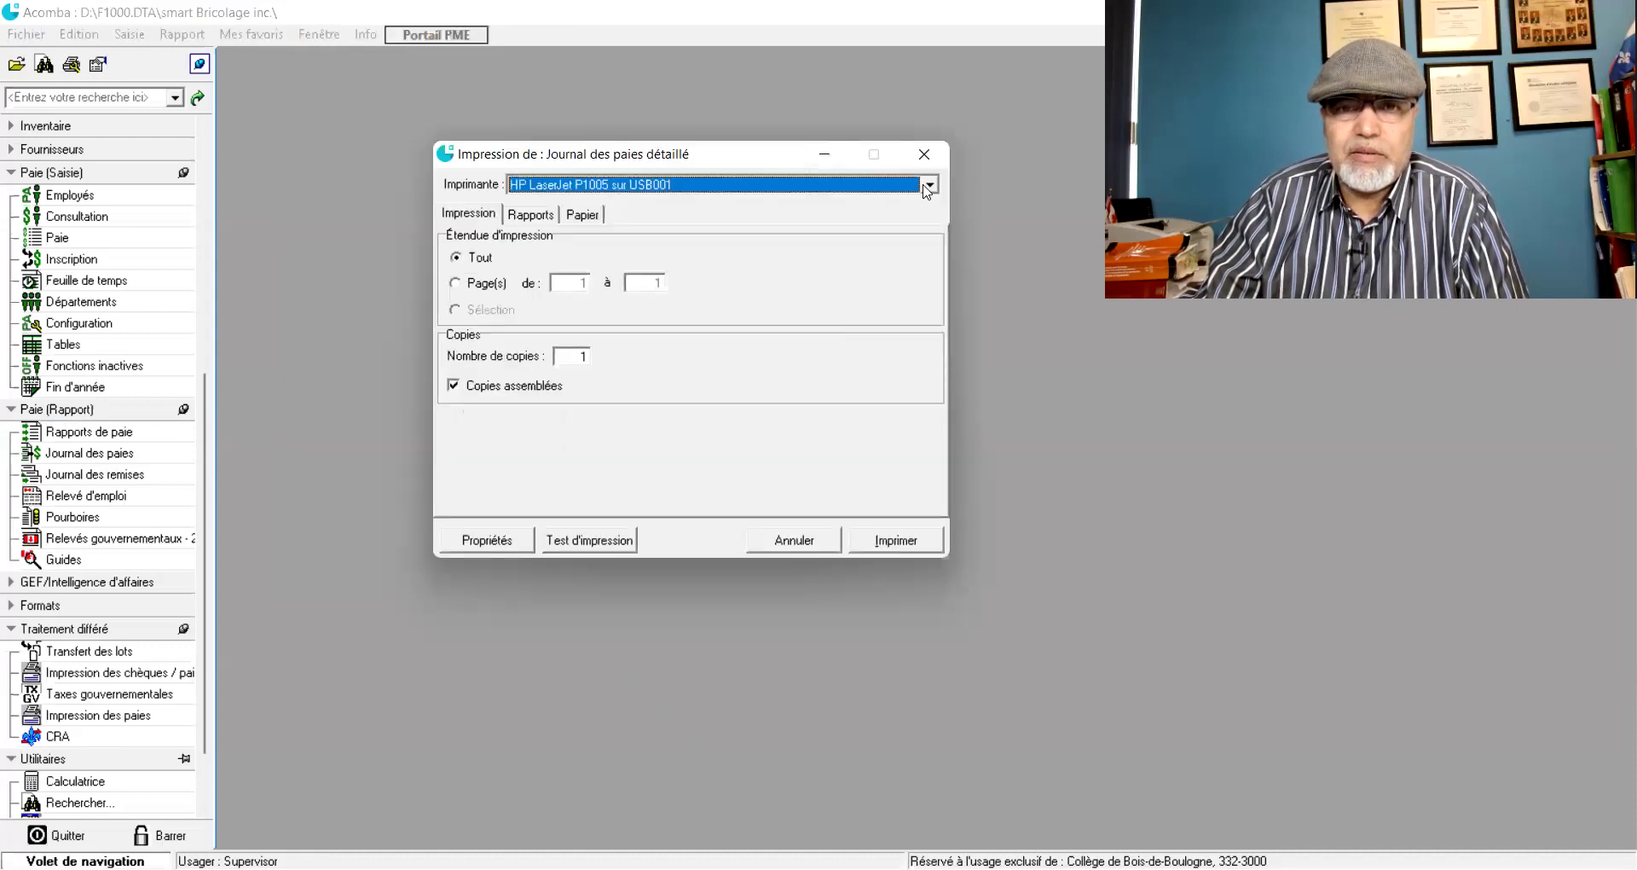
left_click(928, 187)
left_click(722, 272)
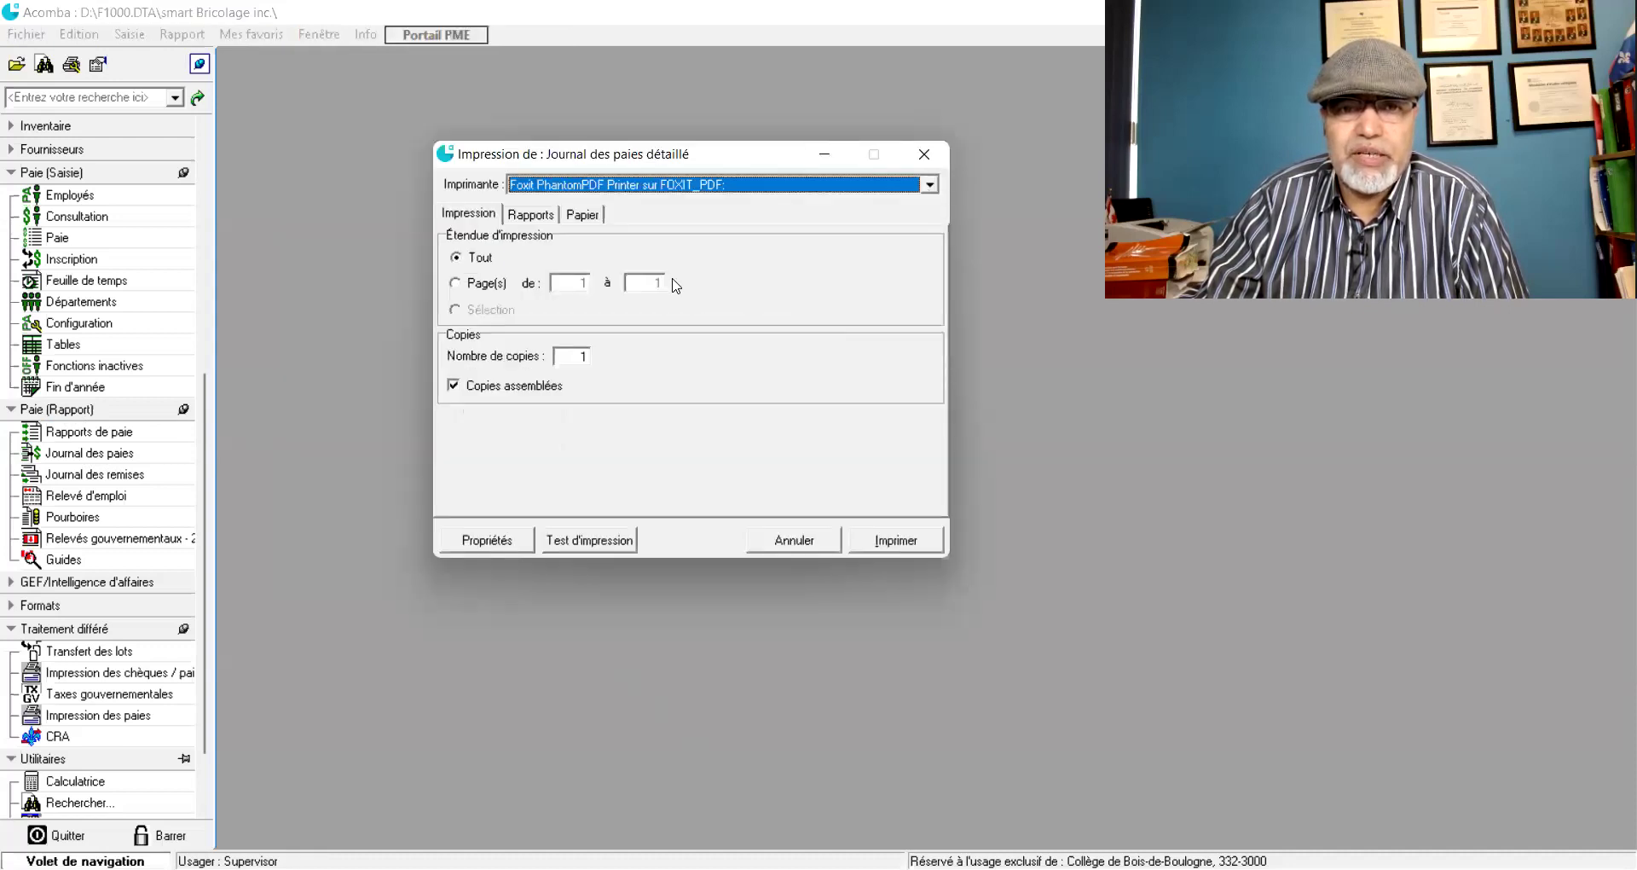
left_click(881, 549)
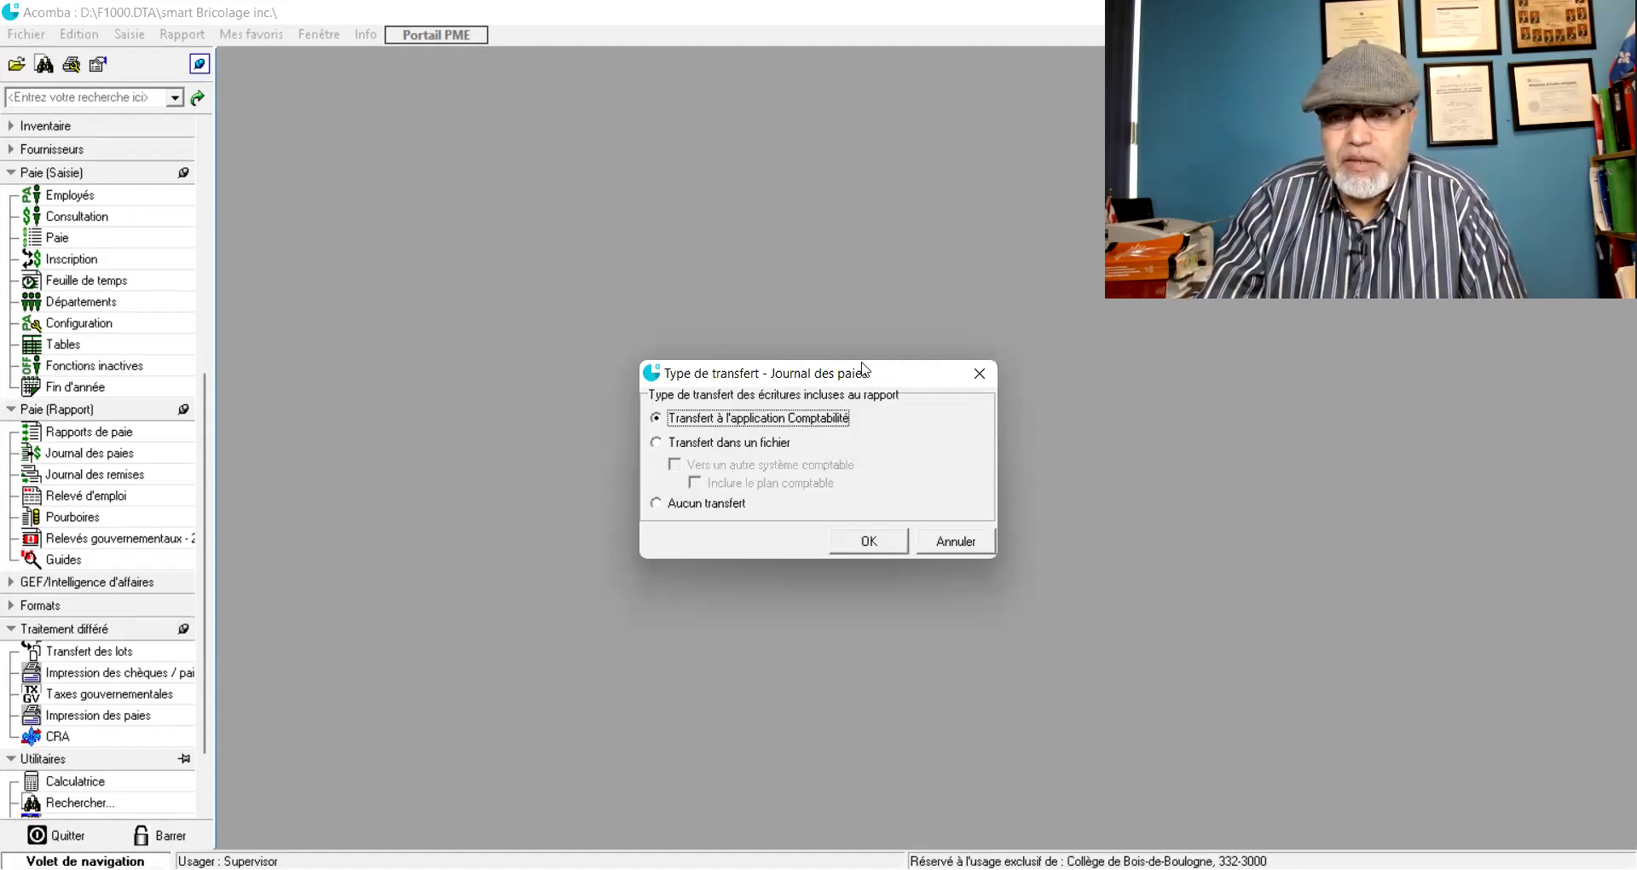
- Transfer the payroll entries to the Comptabilité application for the current period
left_click_drag(863, 368, 716, 268)
left_click(723, 441)
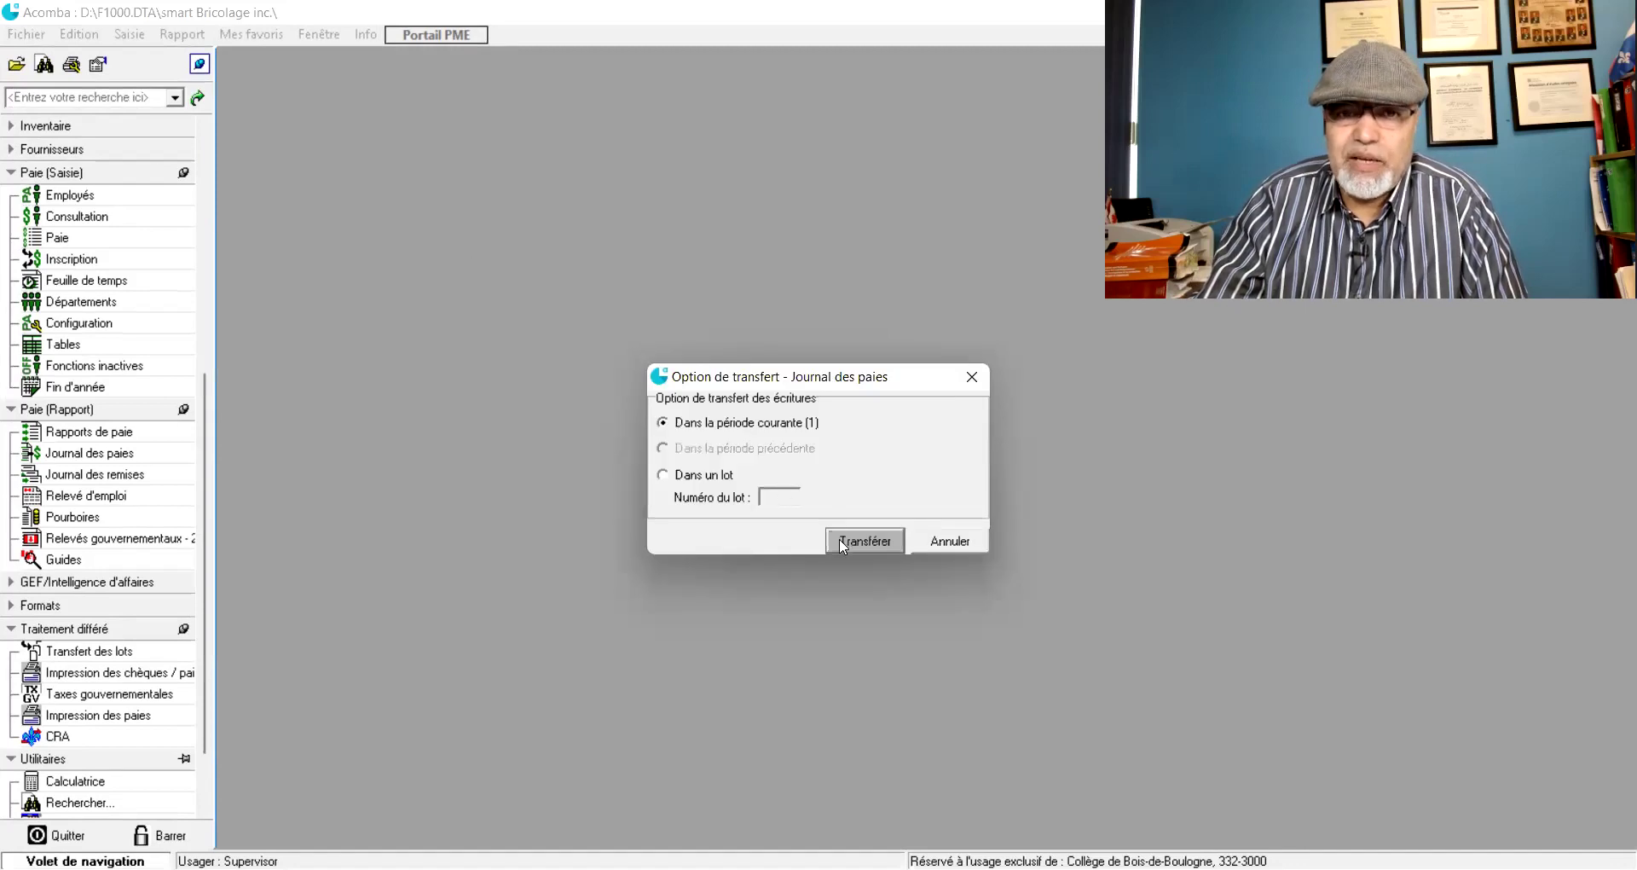
left_click(839, 539)
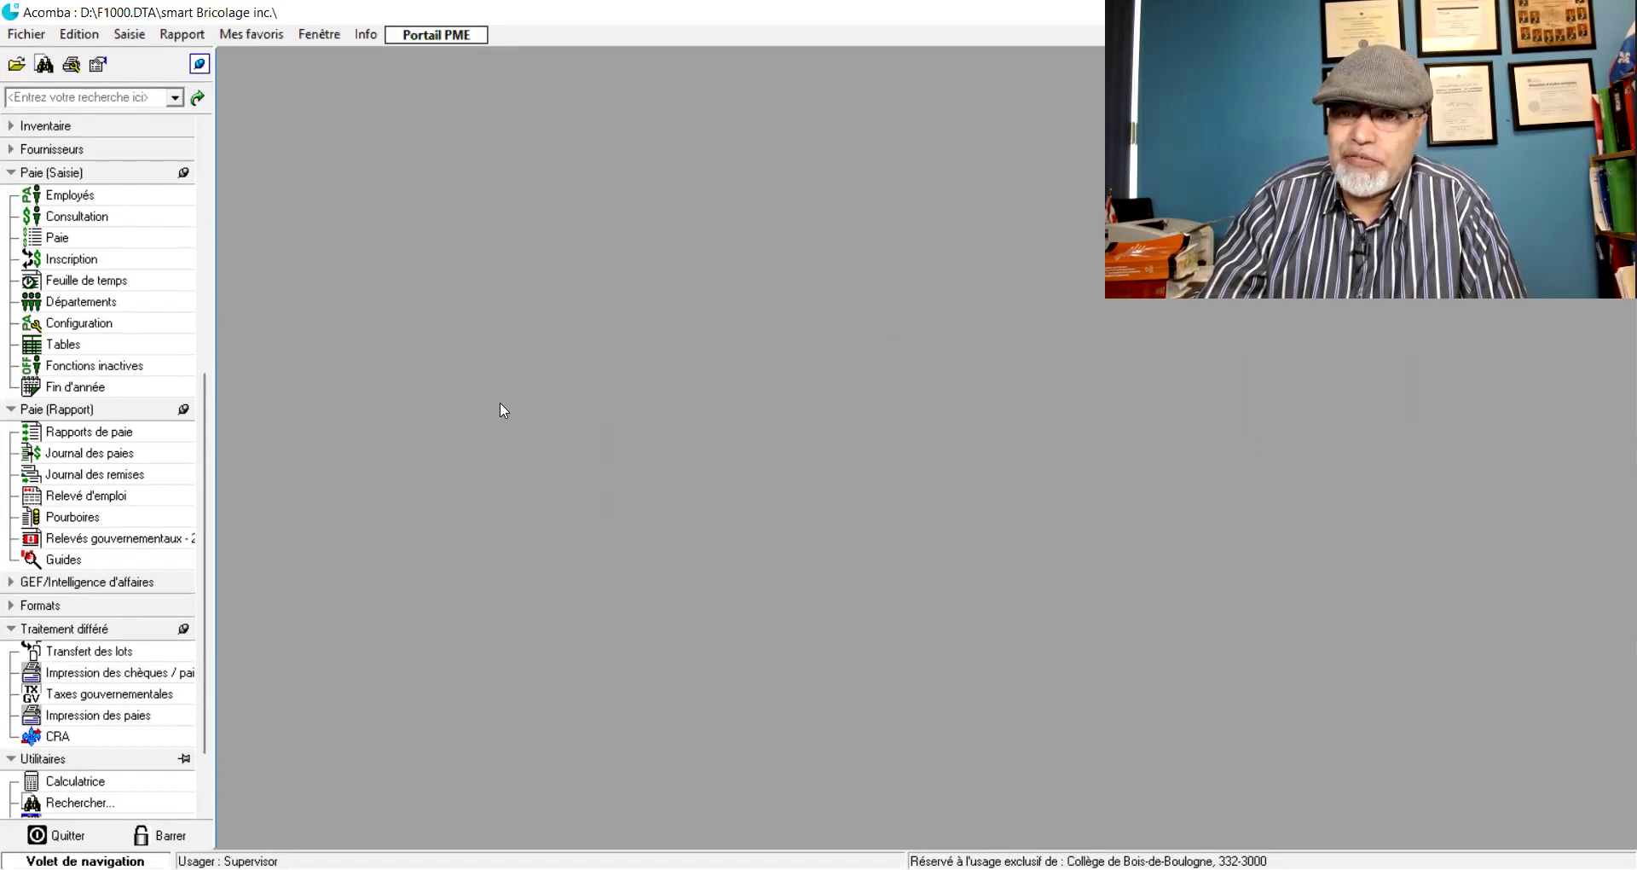
- Open the accounting Transactions list from the navigation panel
scroll(202, 236, "up", 4)
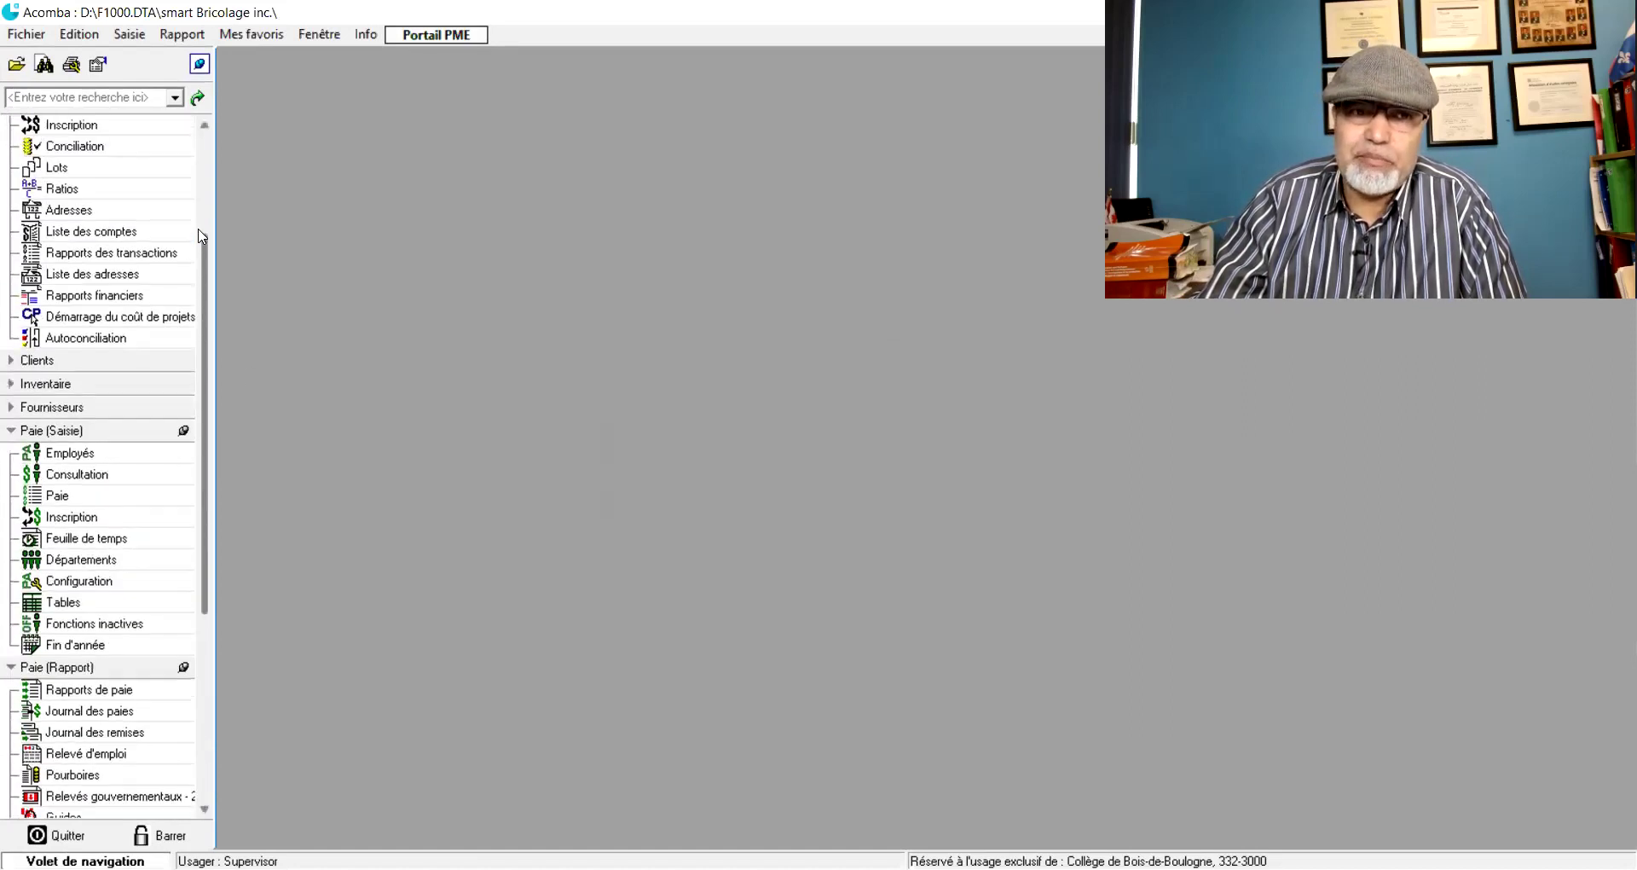
left_click(205, 143)
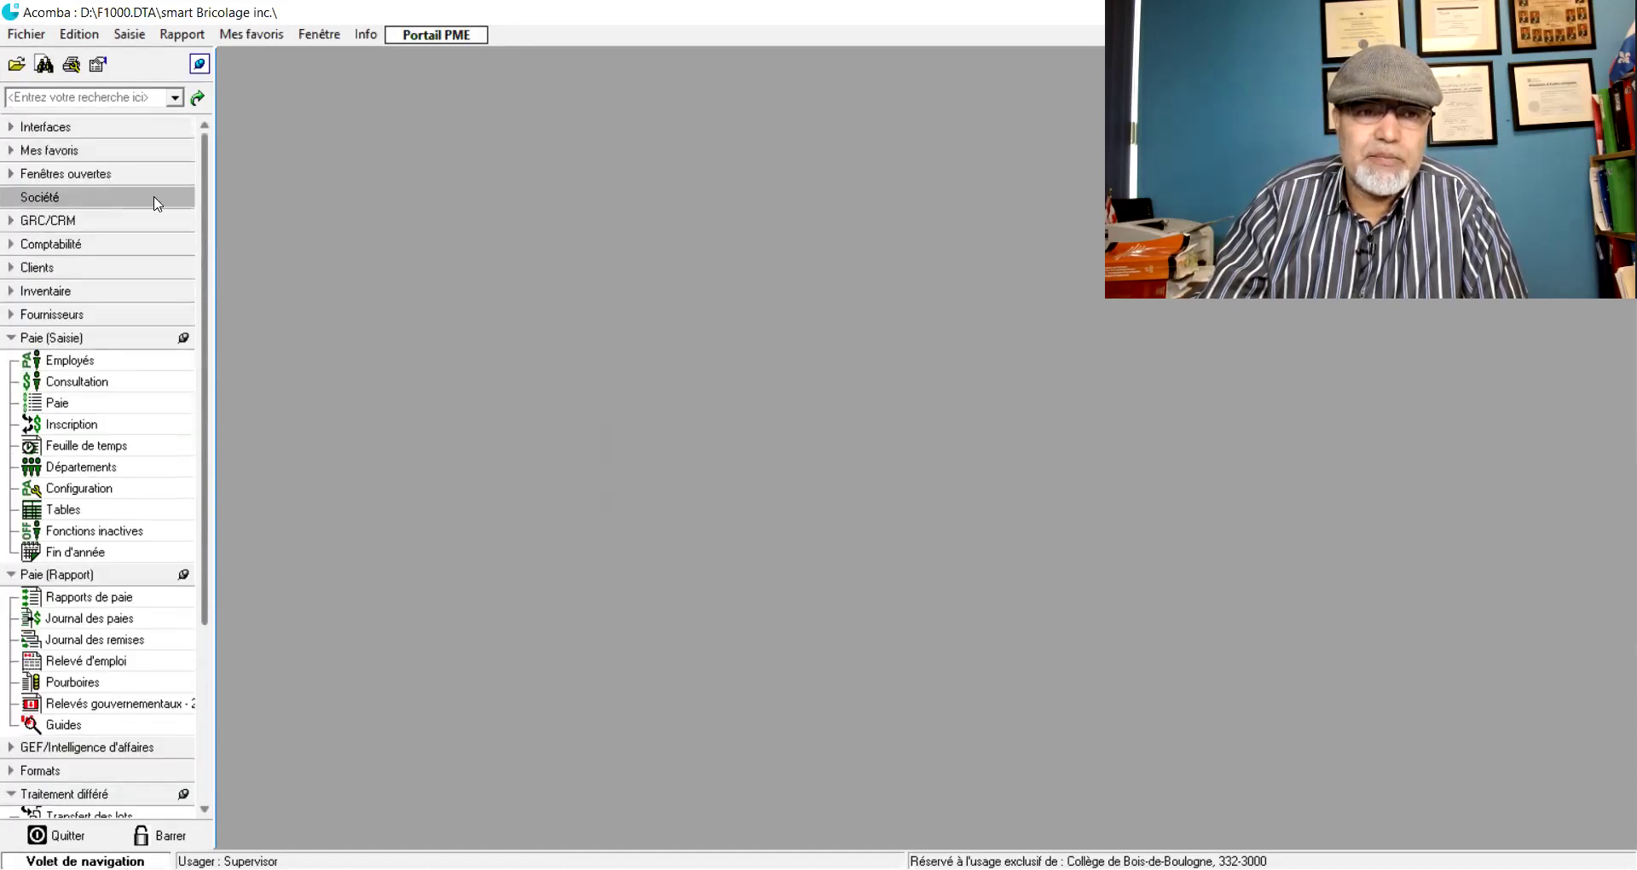
left_click(11, 244)
left_click(53, 288)
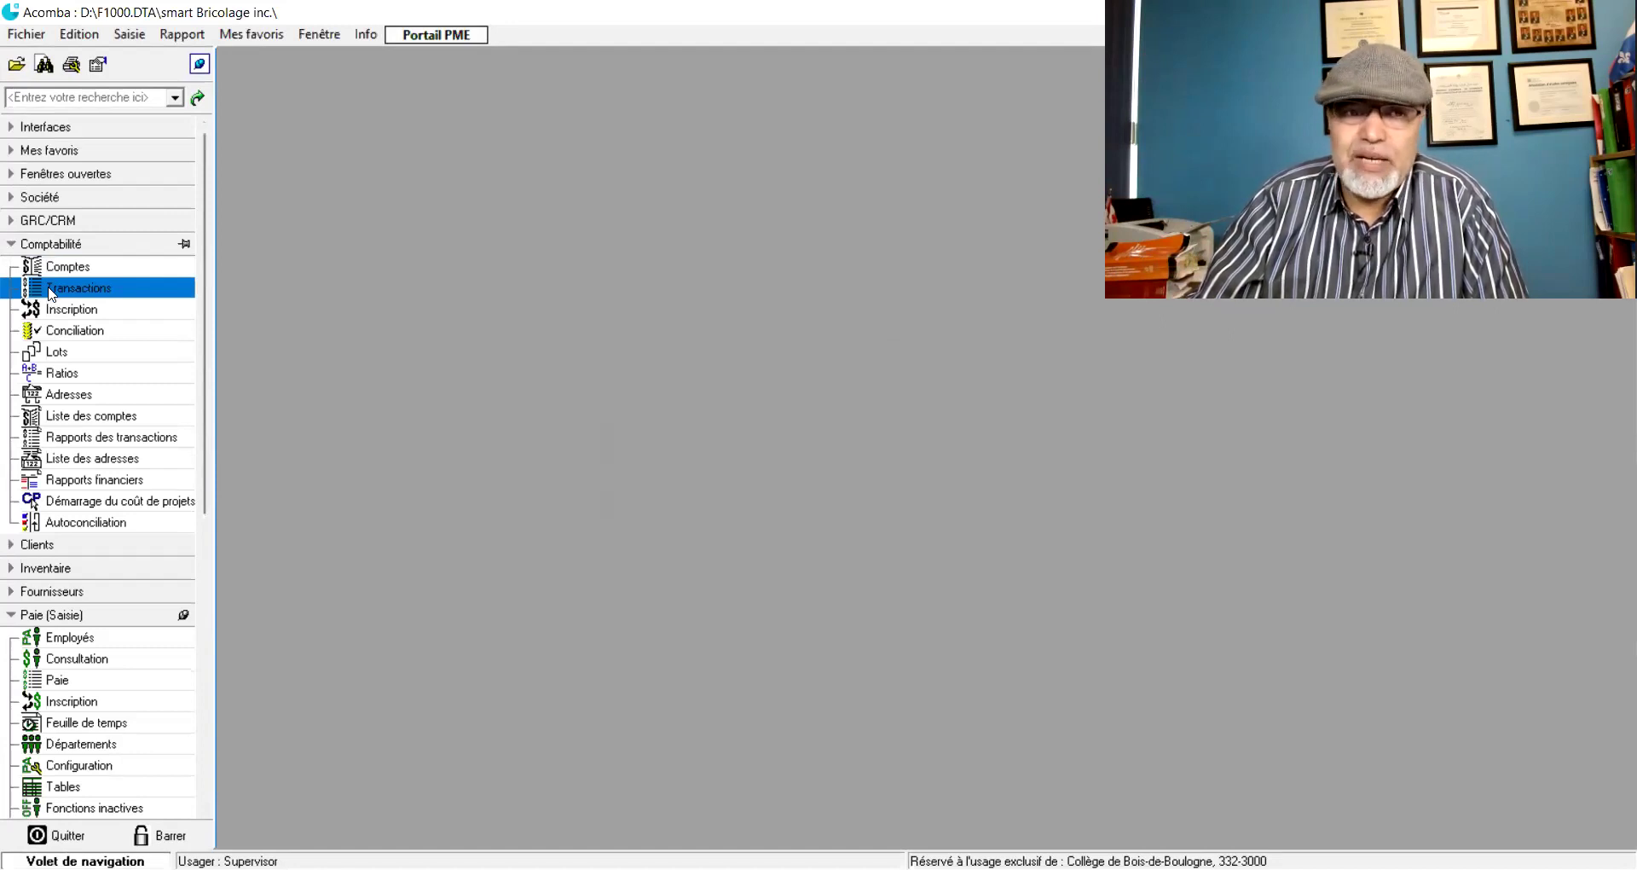
left_click(48, 291)
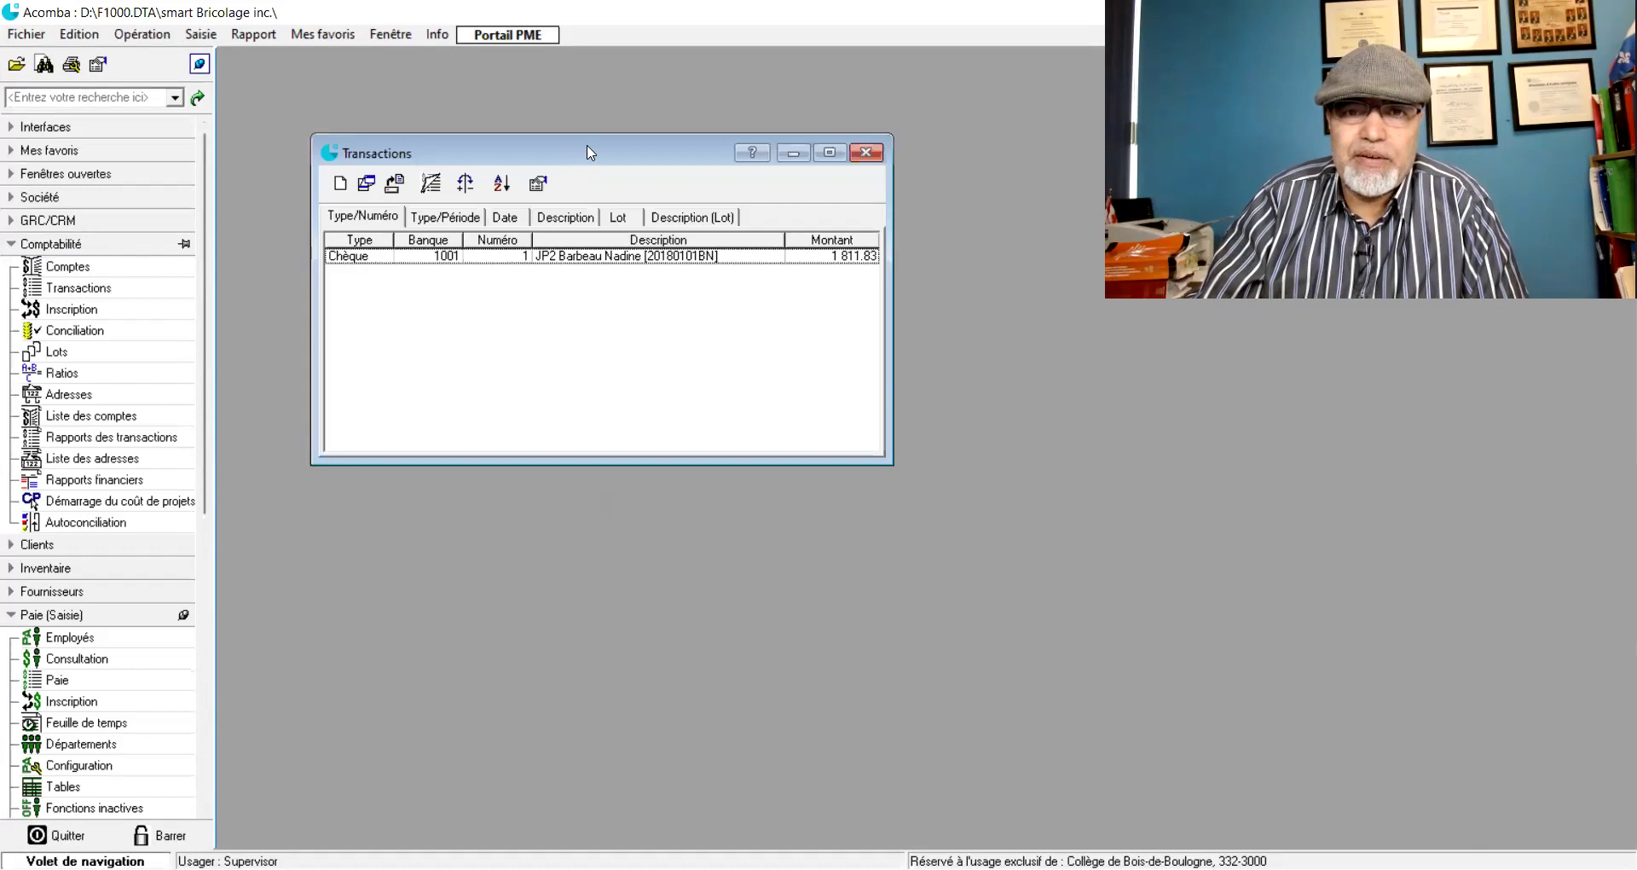
left_click_drag(587, 153, 584, 116)
- Review payroll cheque 1's lines, including the 2 620.00 salary debit on 7000, then close it
double_click(576, 220)
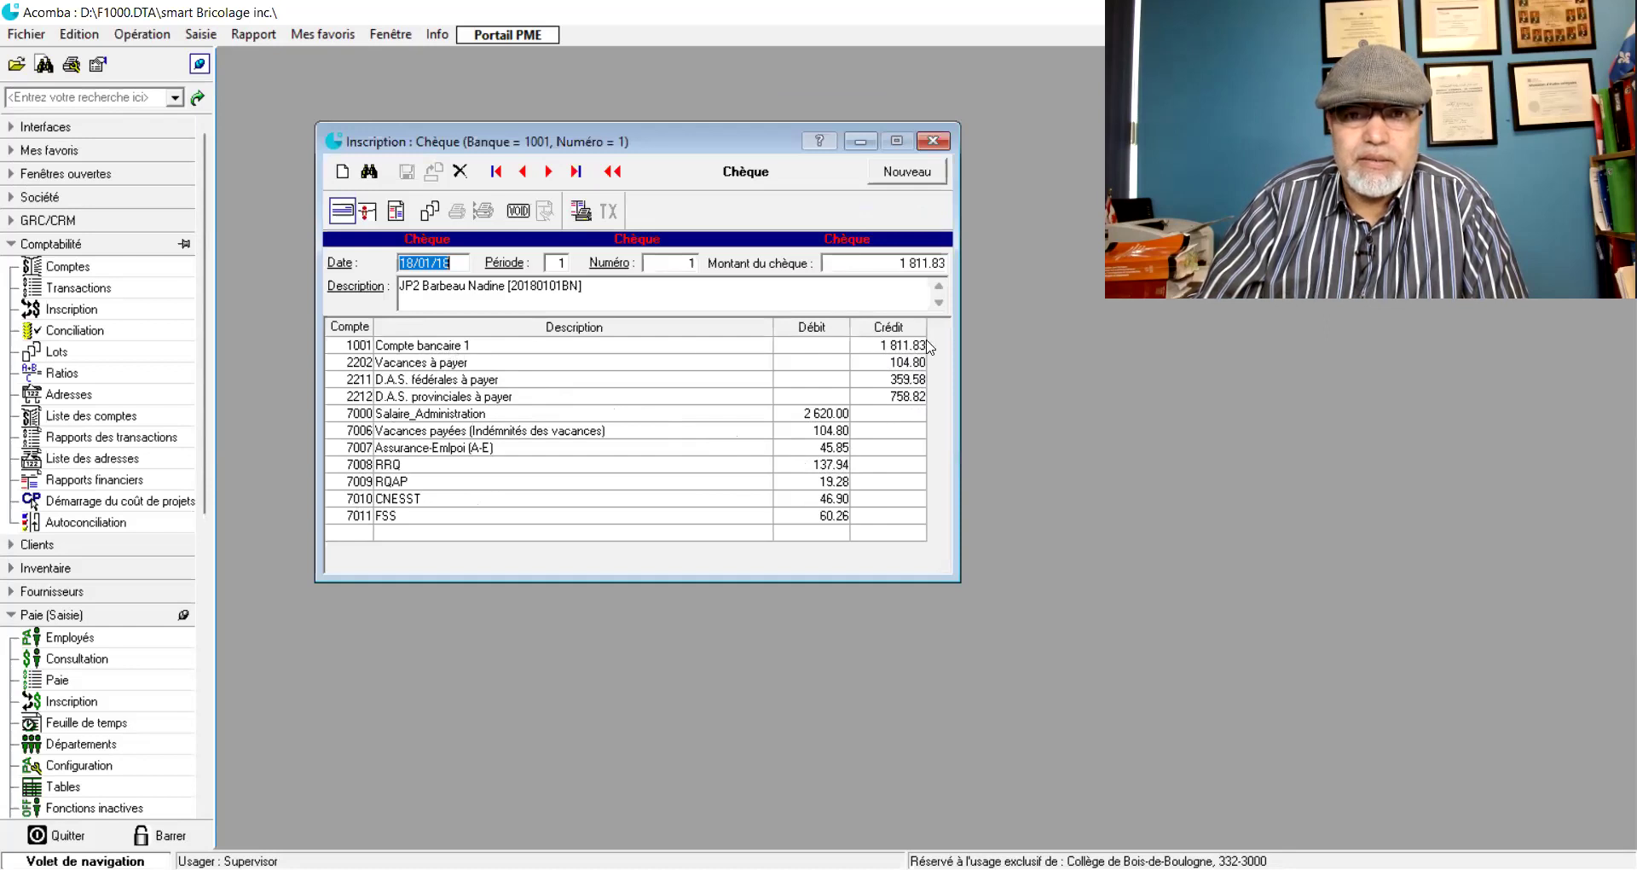
left_click(826, 467)
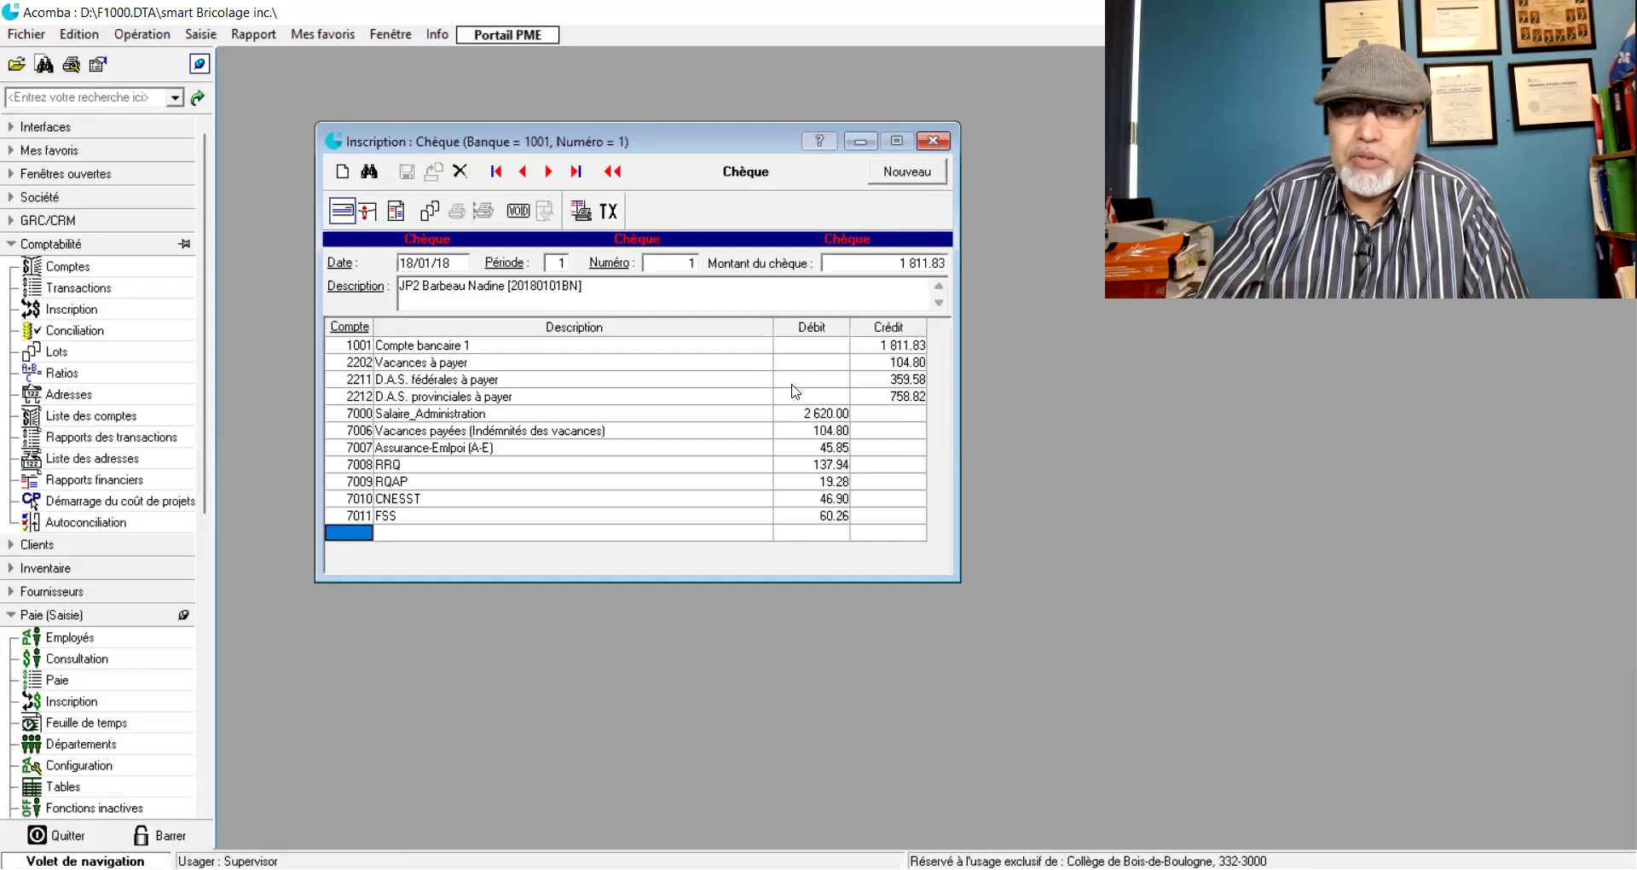
left_click(788, 415)
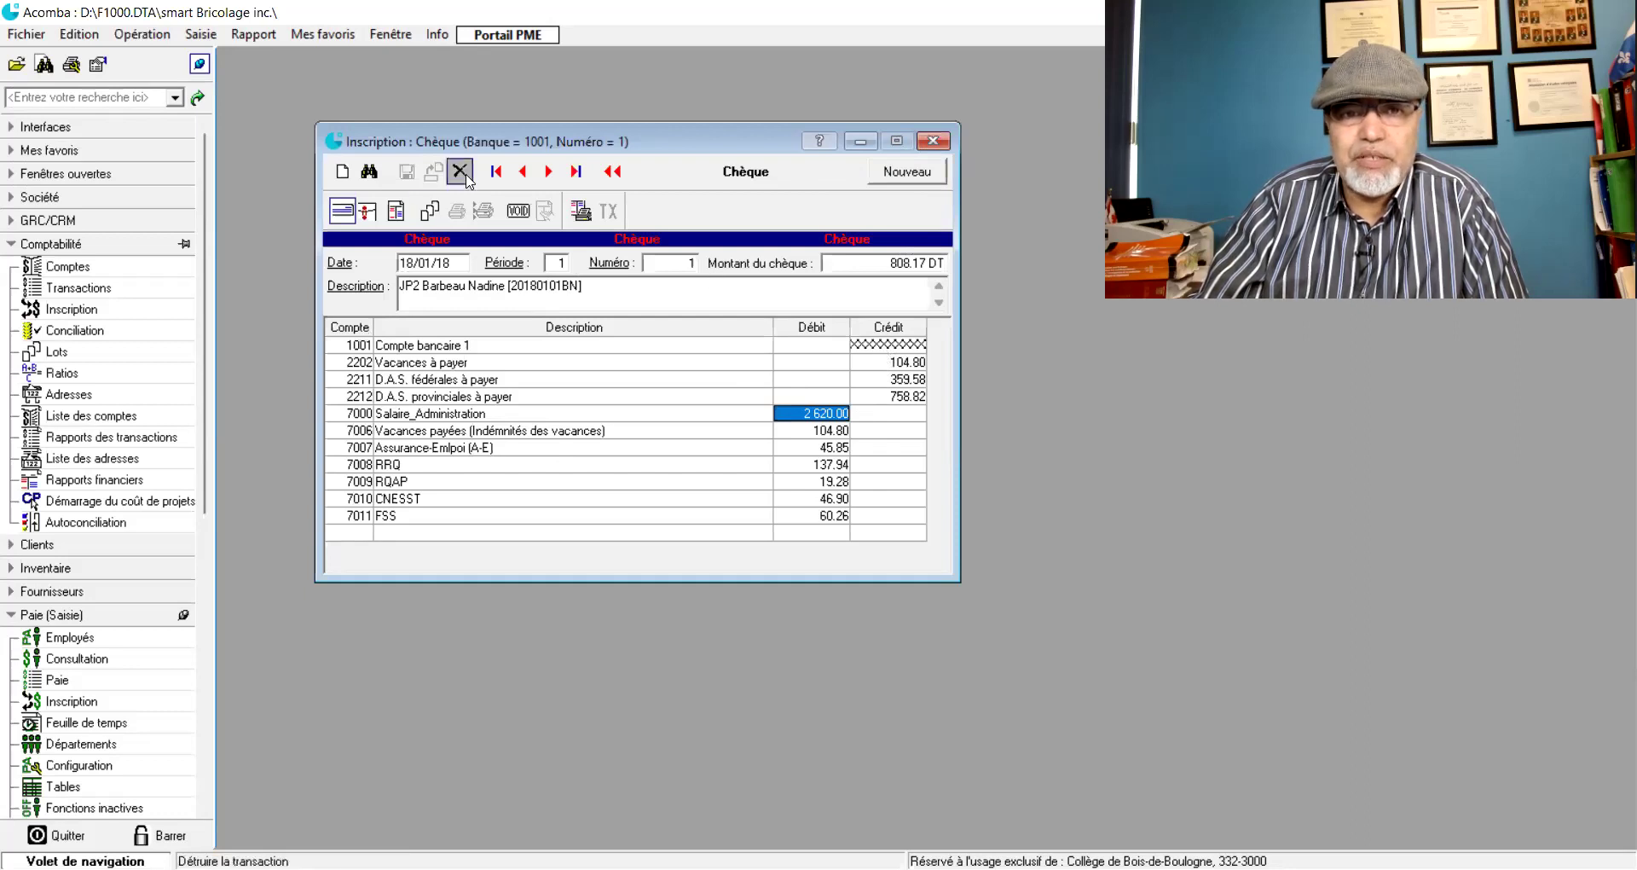
left_click(933, 141)
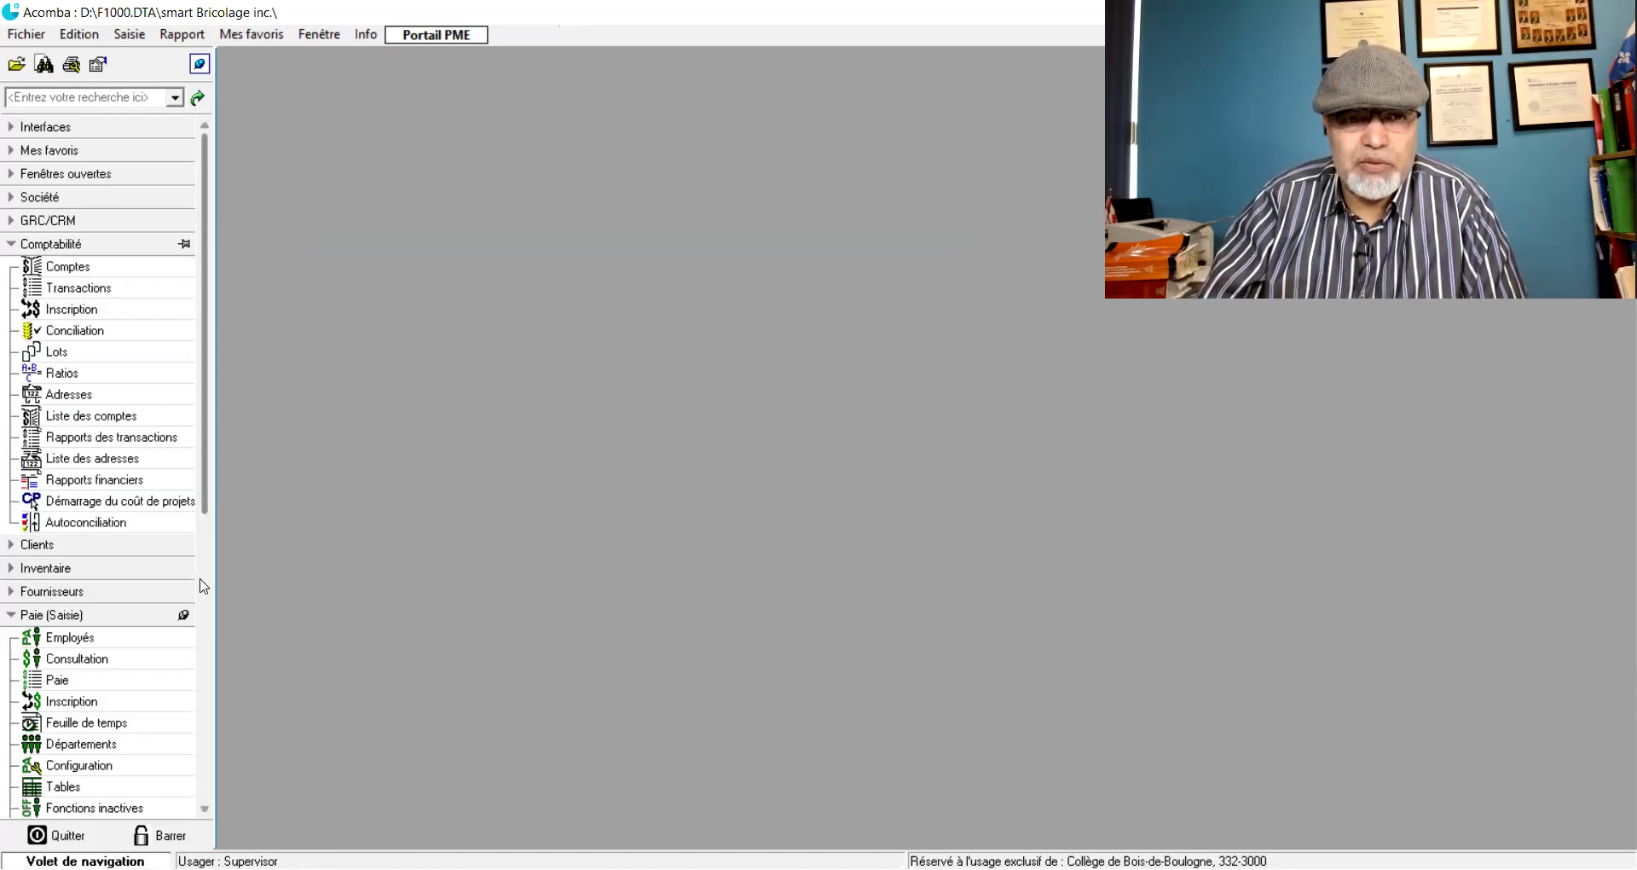
- From the Transactions list, delete the 1 811.83 payroll cheque no. 1, confirming with Oui
scroll(196, 541, "down", 2)
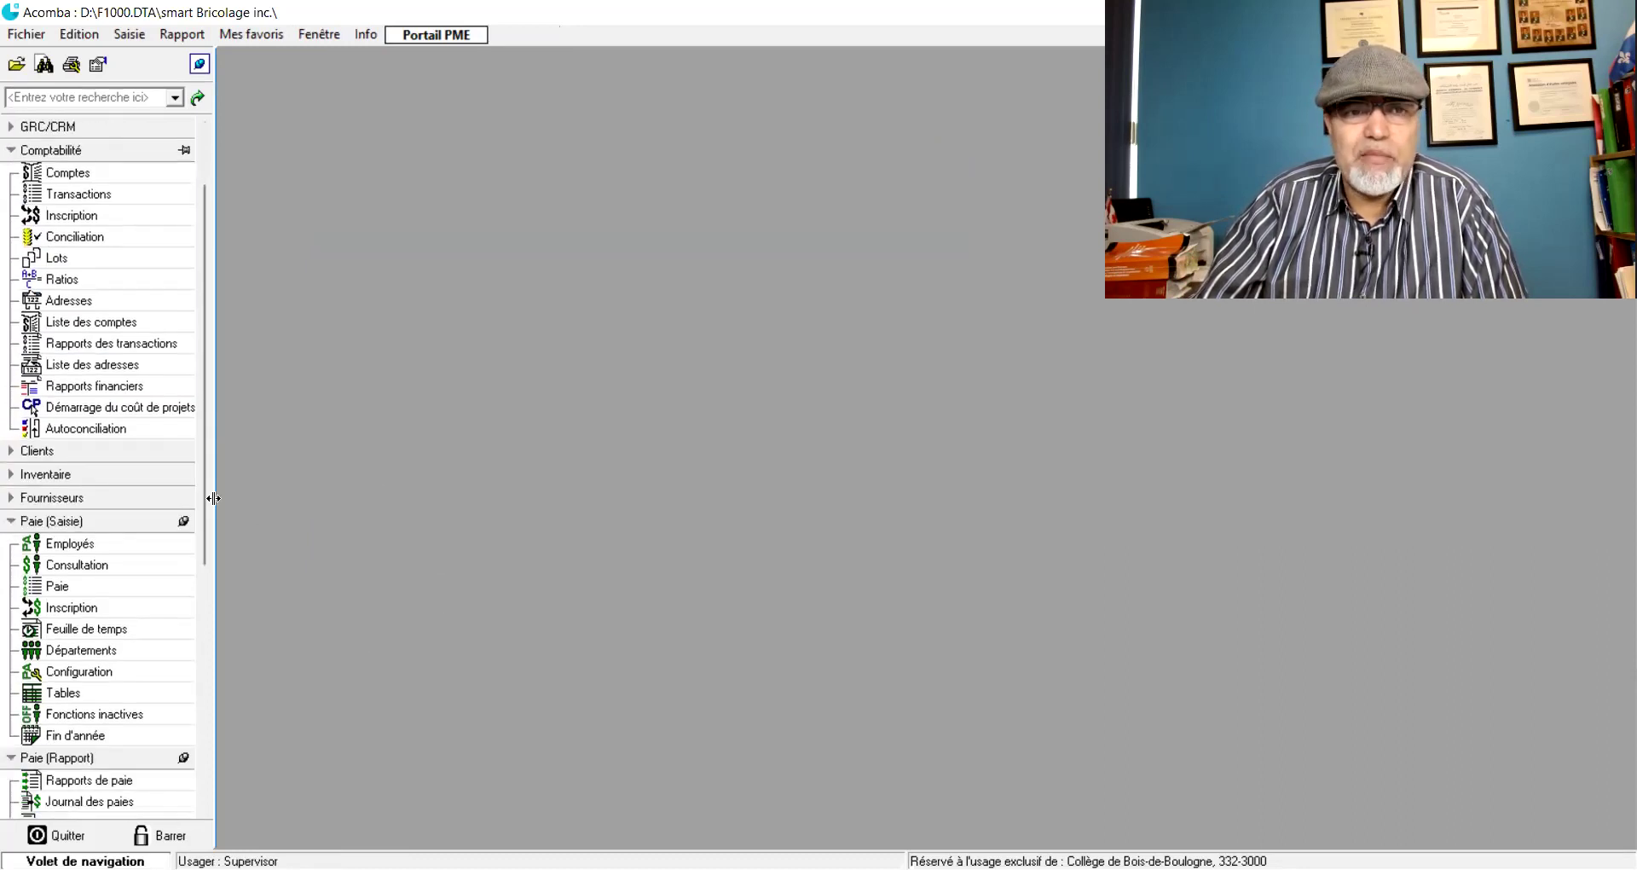
scroll(209, 492, "up", 2)
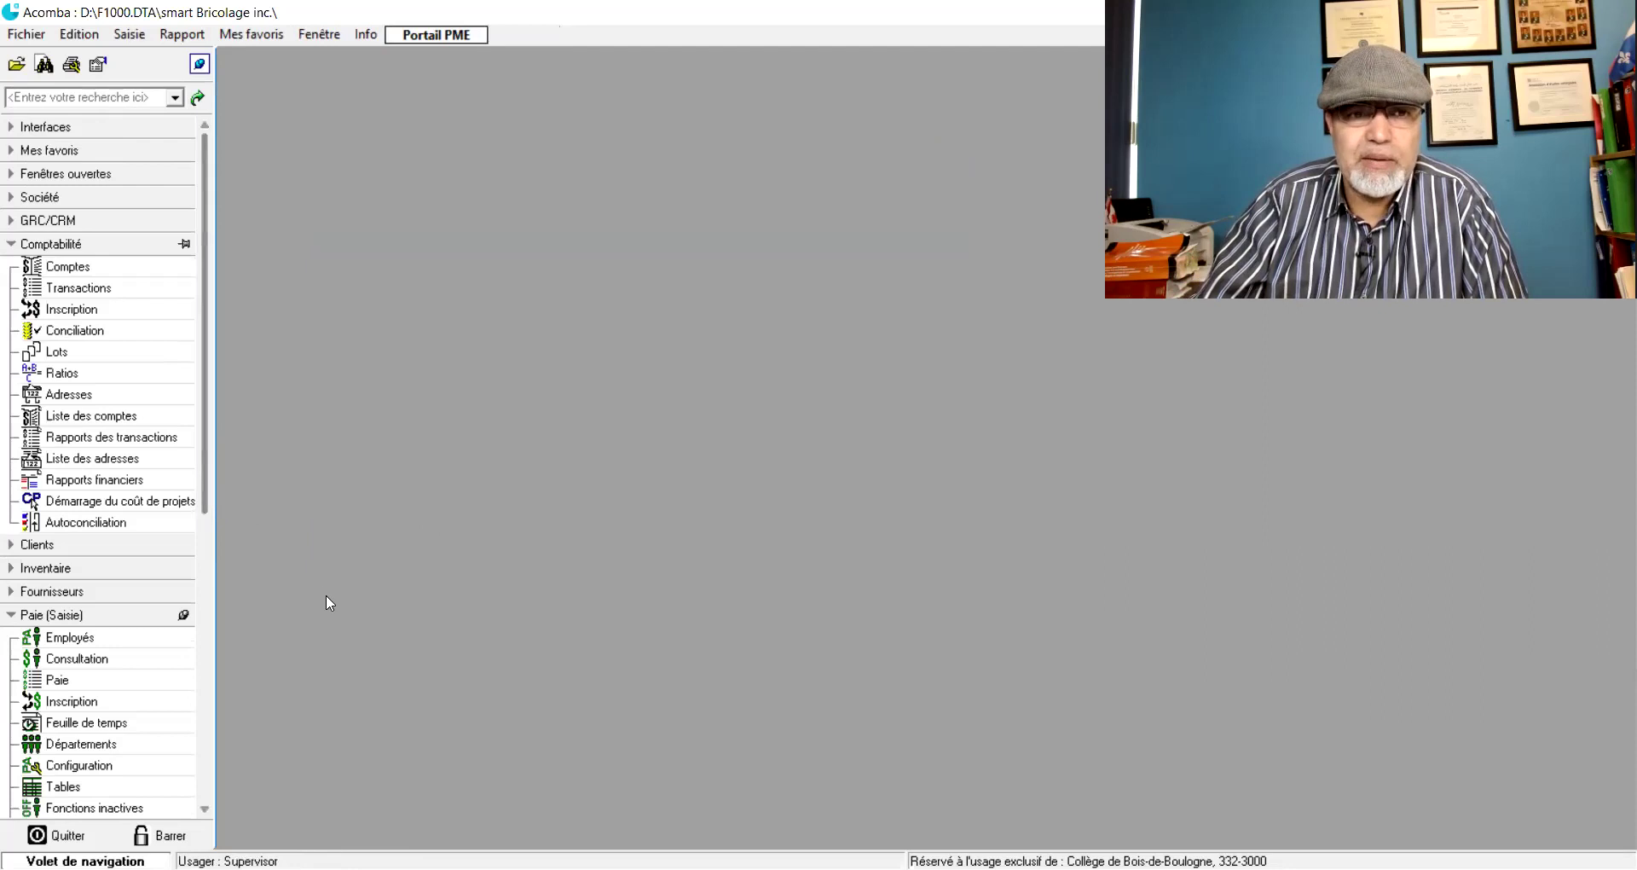
left_click(73, 309)
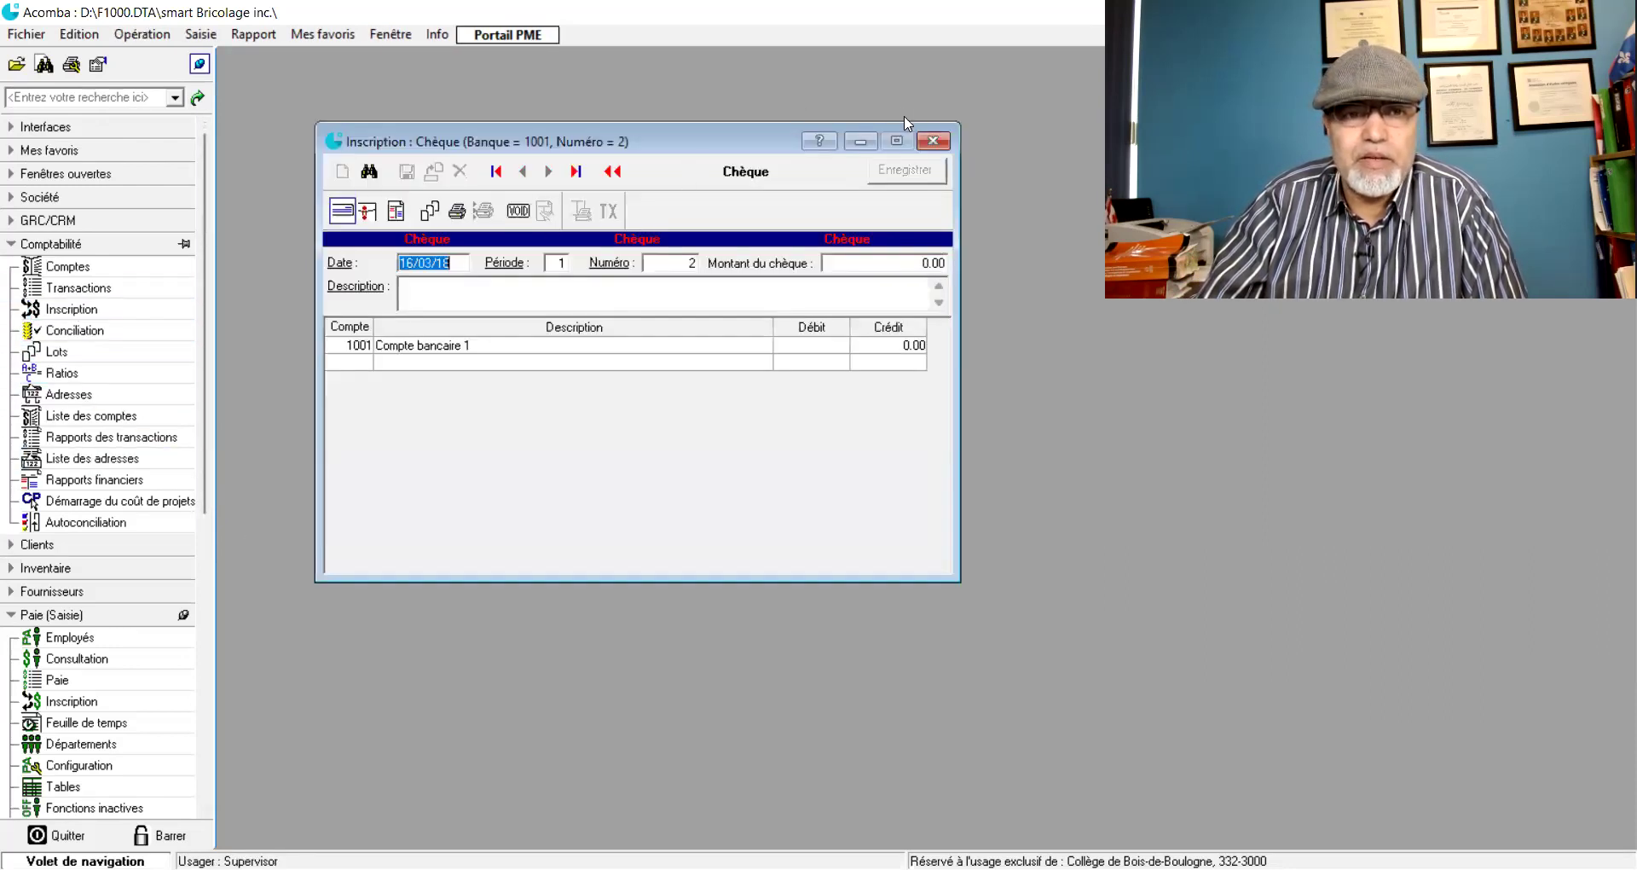
left_click(933, 141)
left_click(78, 287)
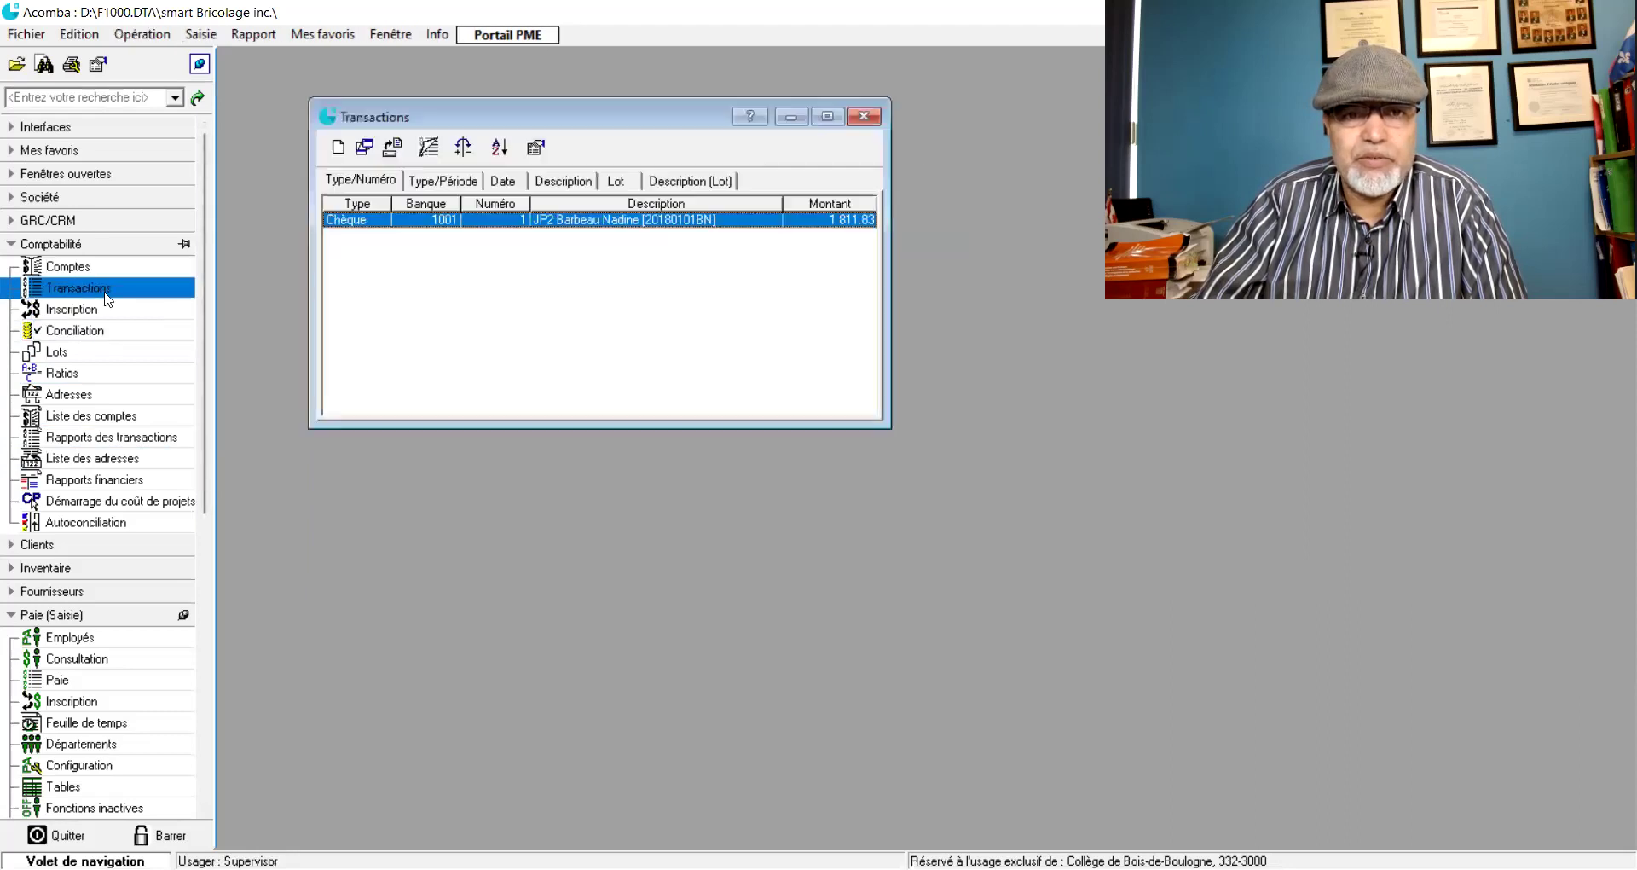
double_click(566, 222)
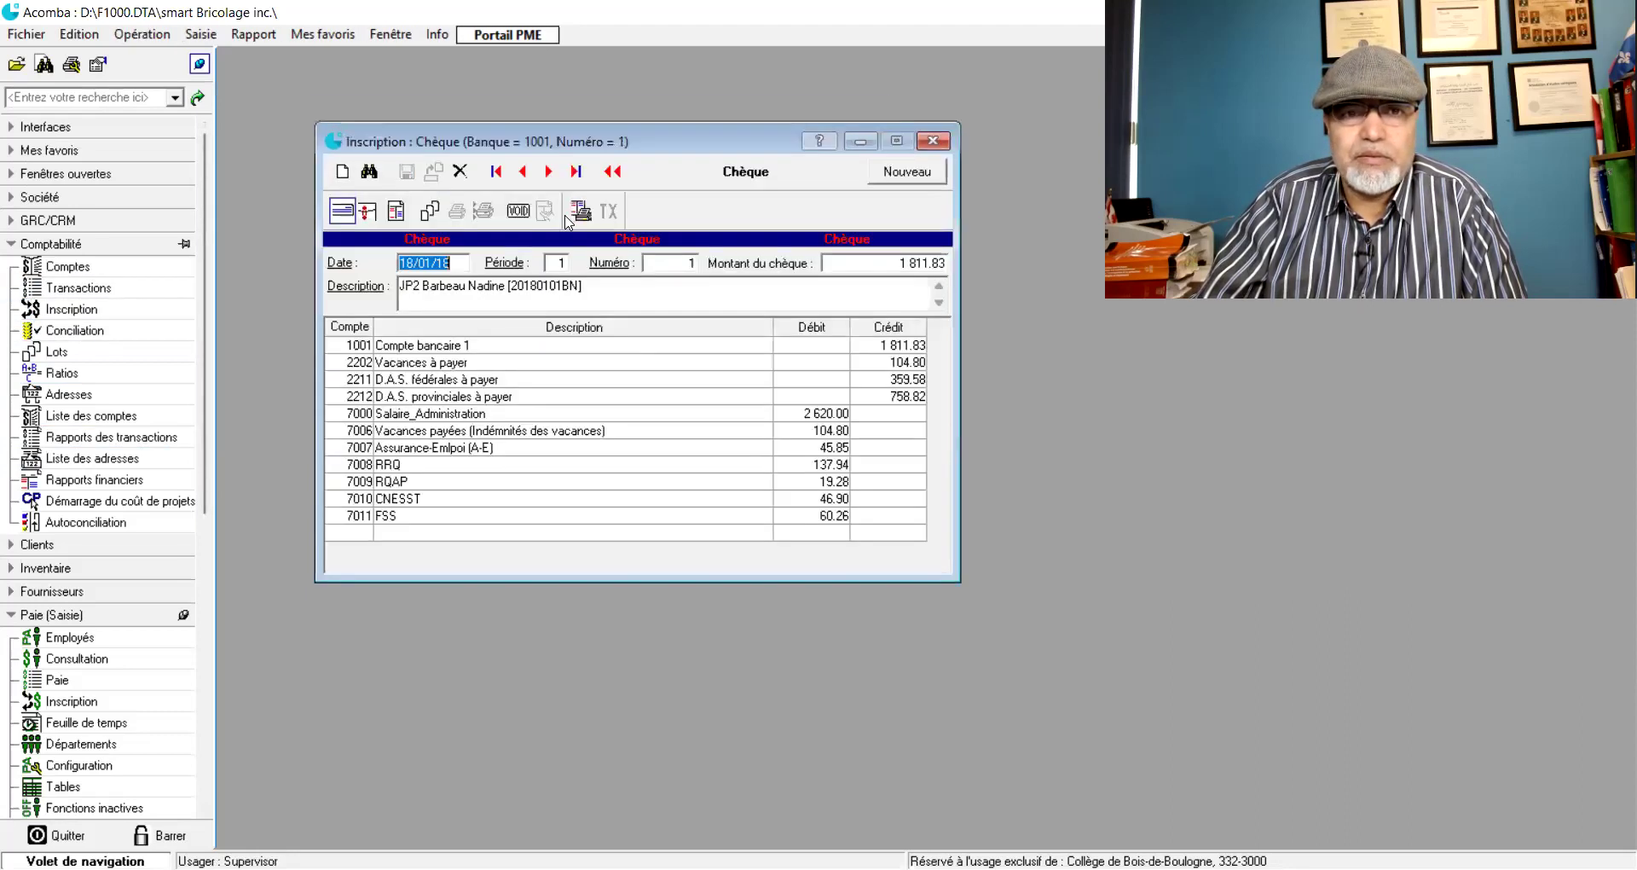
left_click(461, 171)
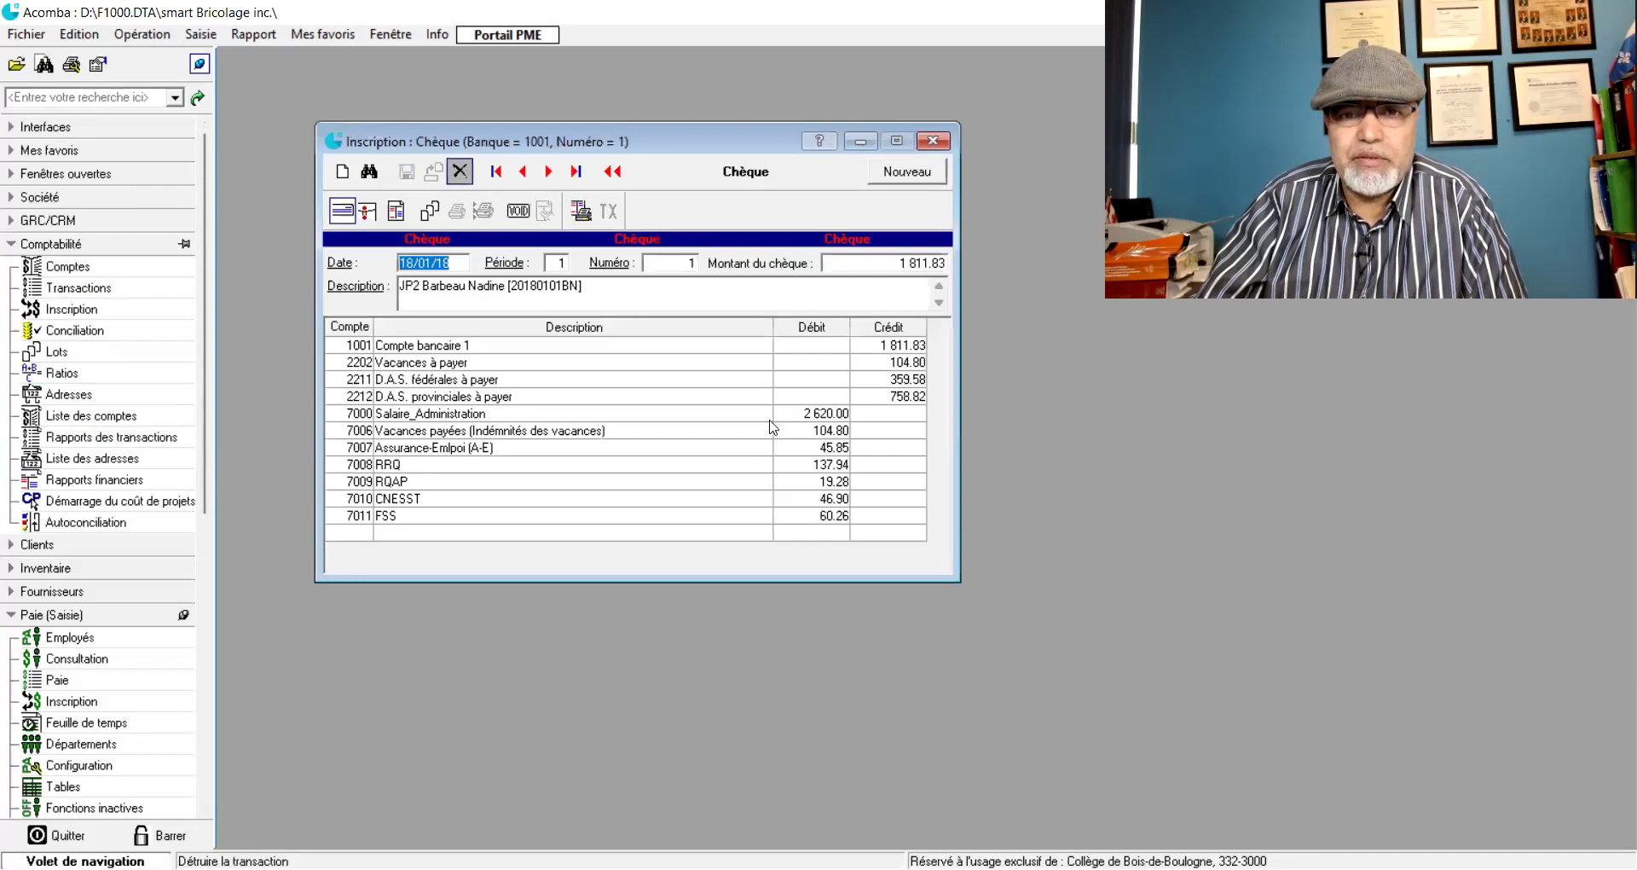
left_click(772, 498)
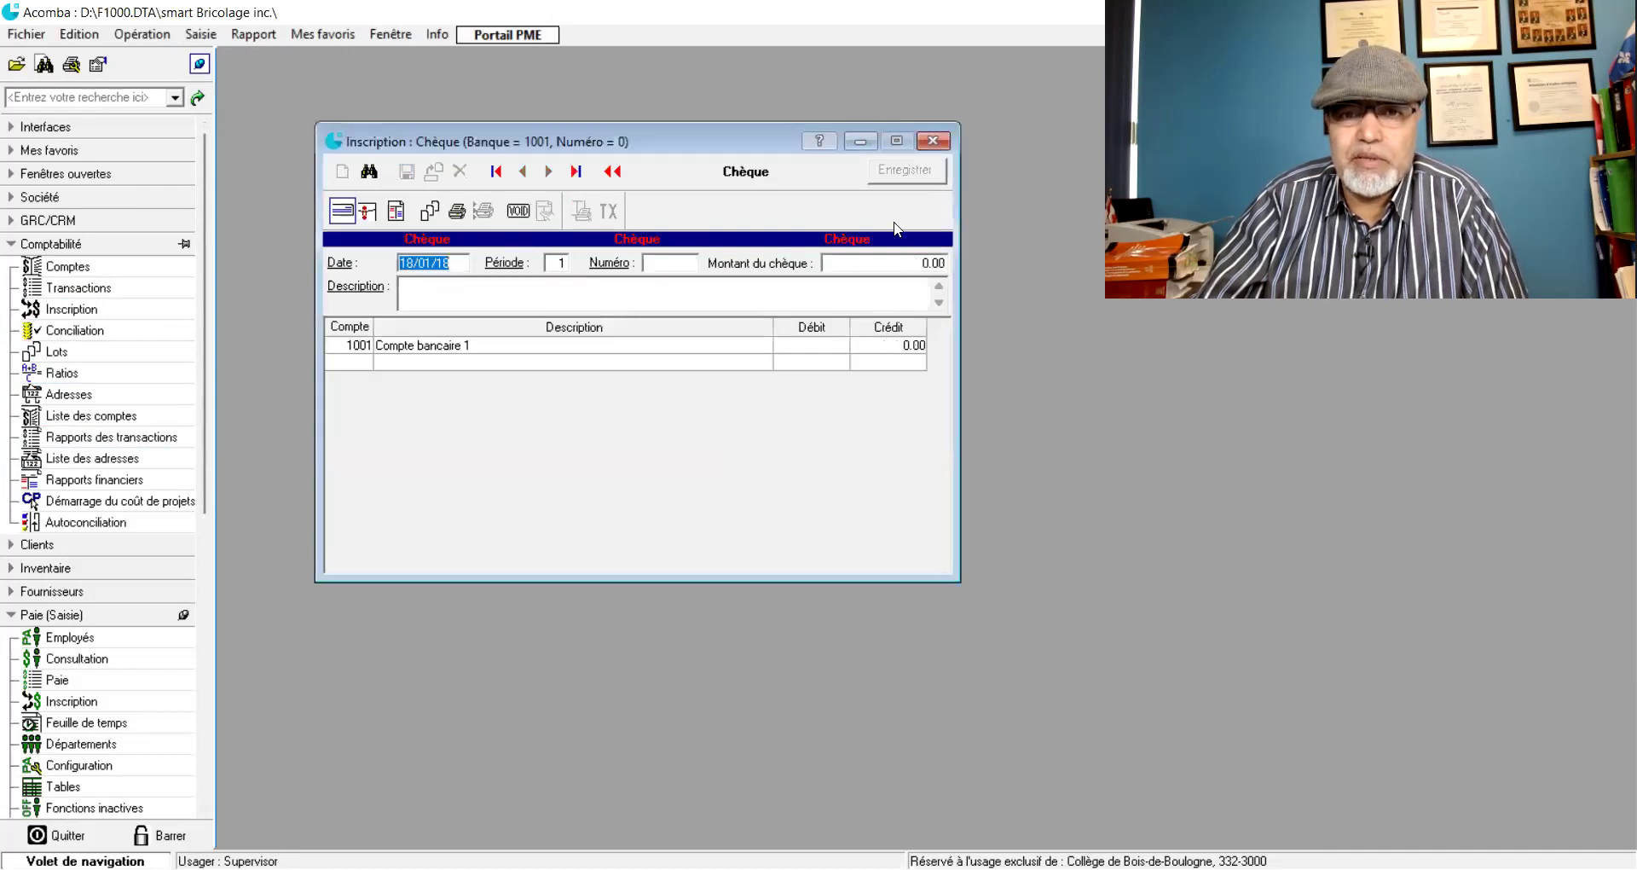
left_click(934, 142)
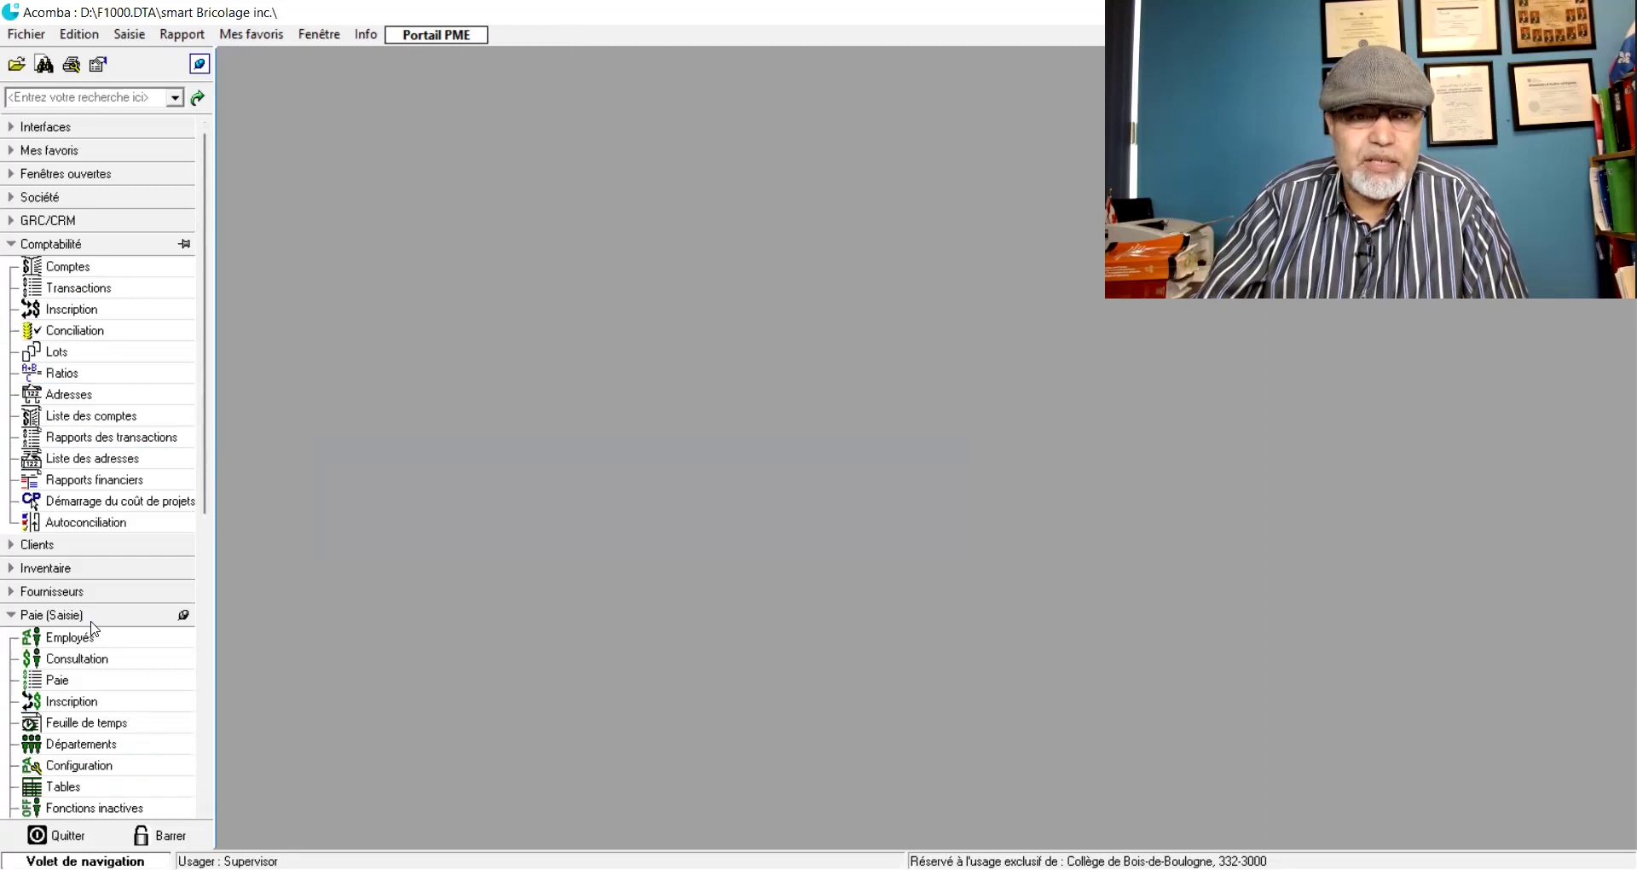
- Move the employee selection dialog aside and close it
scroll(77, 682, "down", 1)
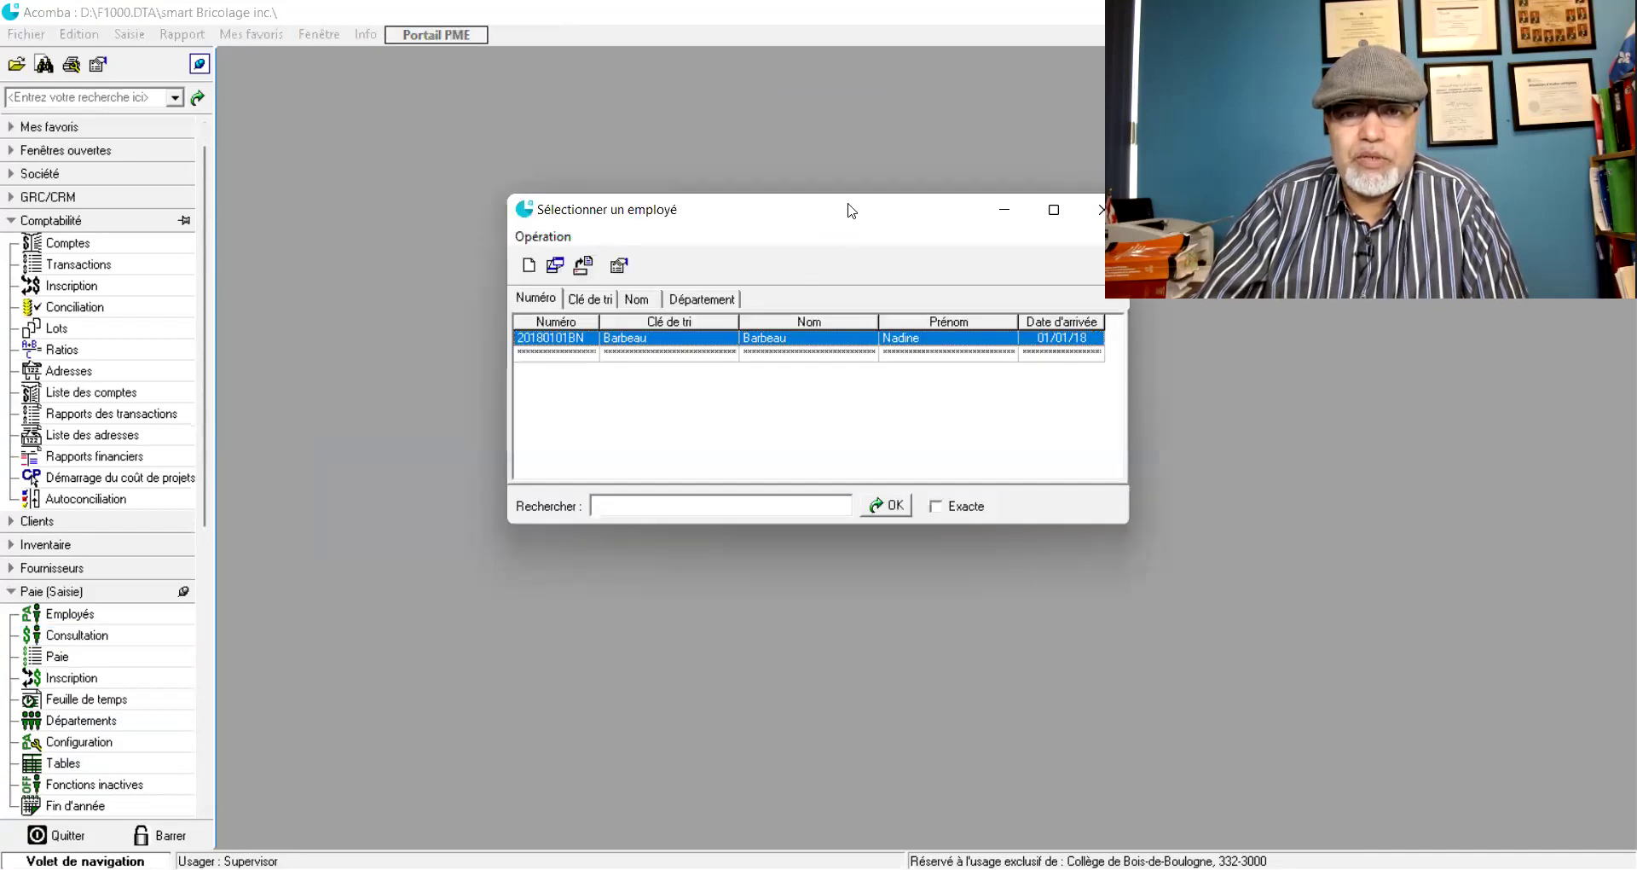
left_click_drag(851, 210, 673, 244)
left_click(919, 244)
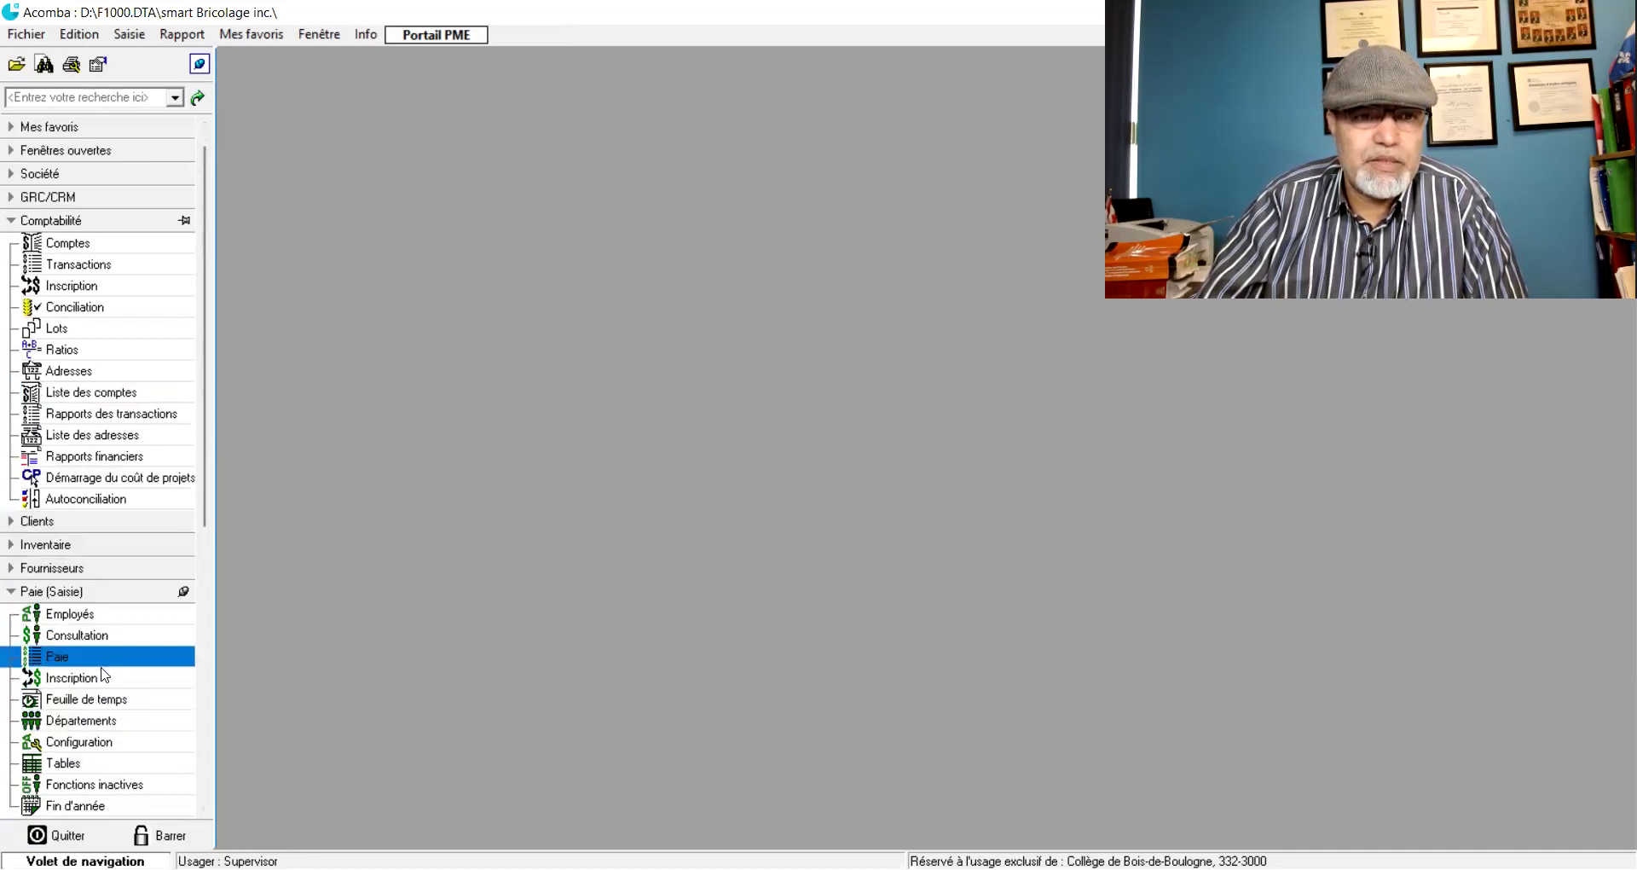
left_click_drag(205, 395, 192, 630)
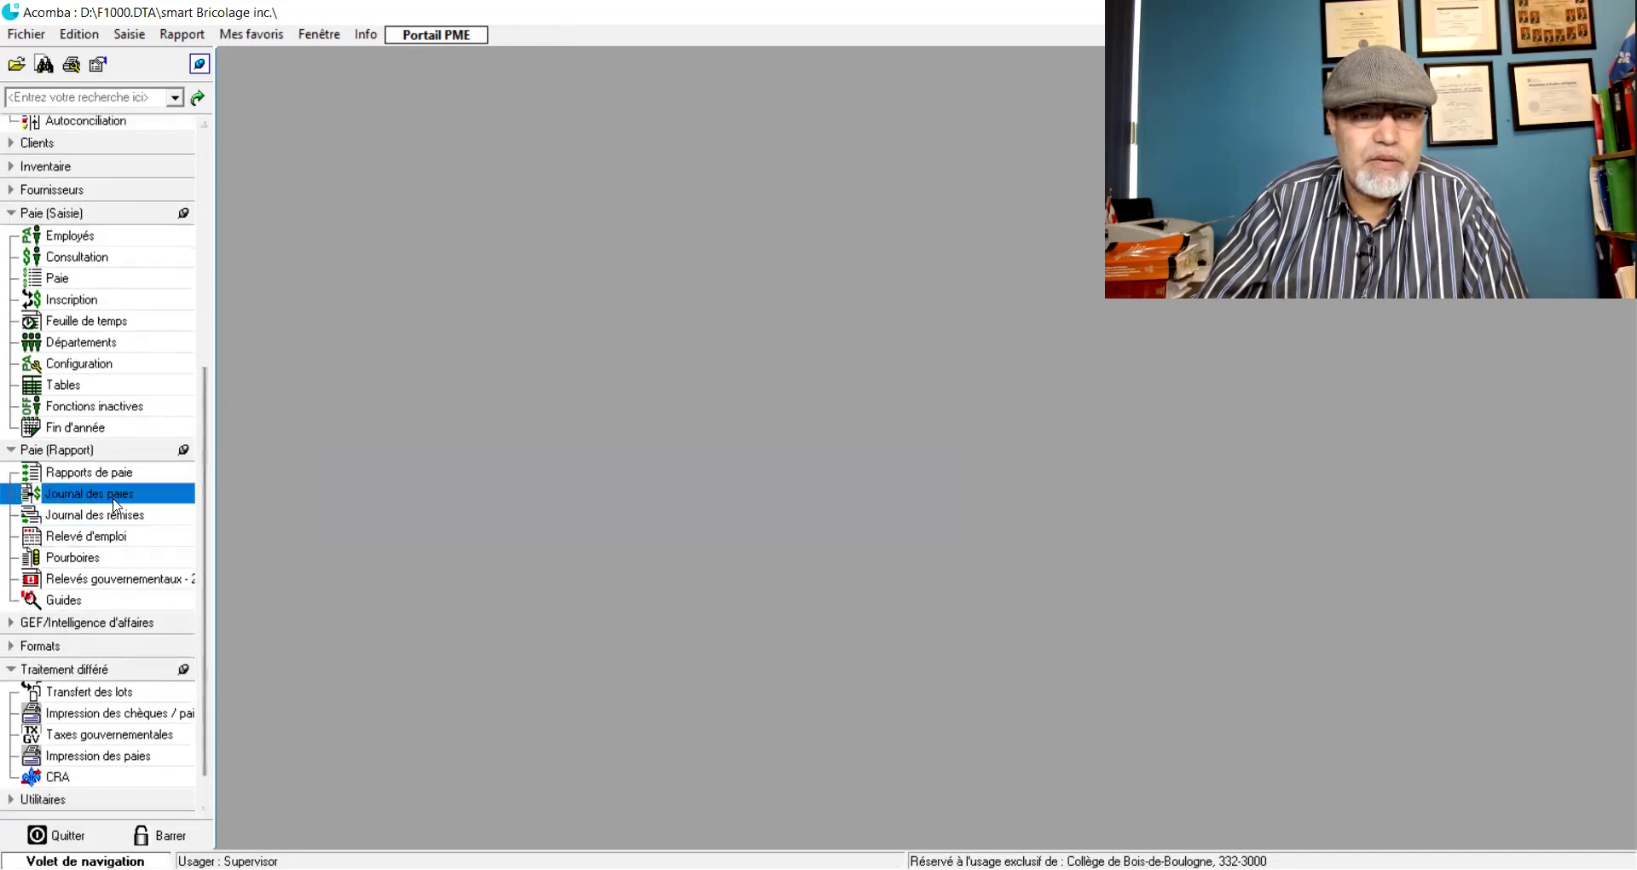
left_click(115, 499)
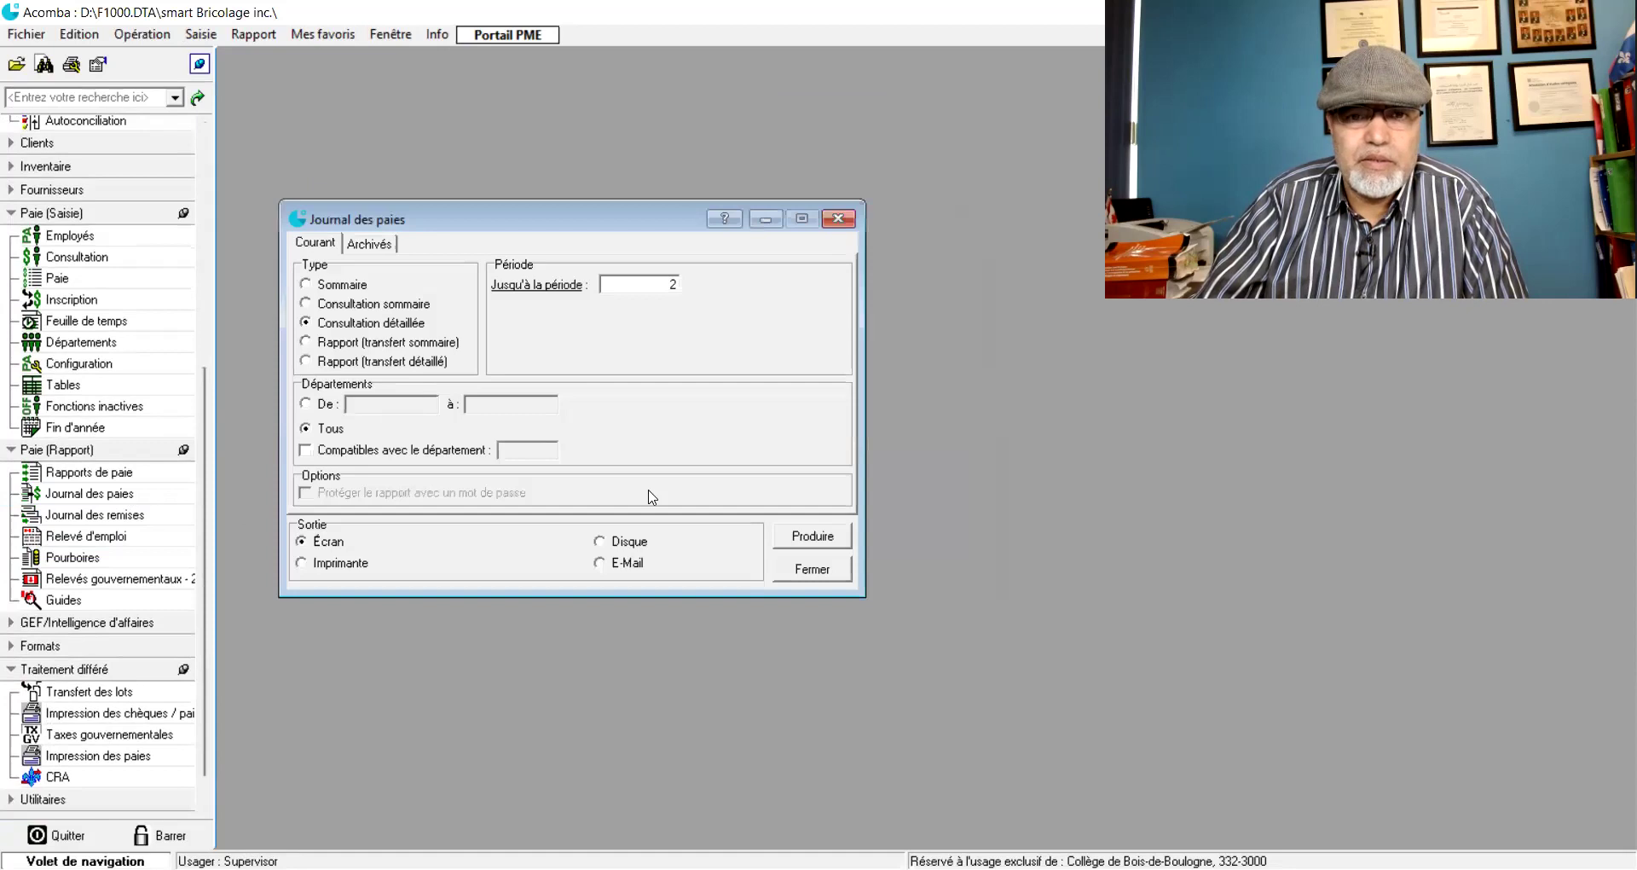
left_click(814, 533)
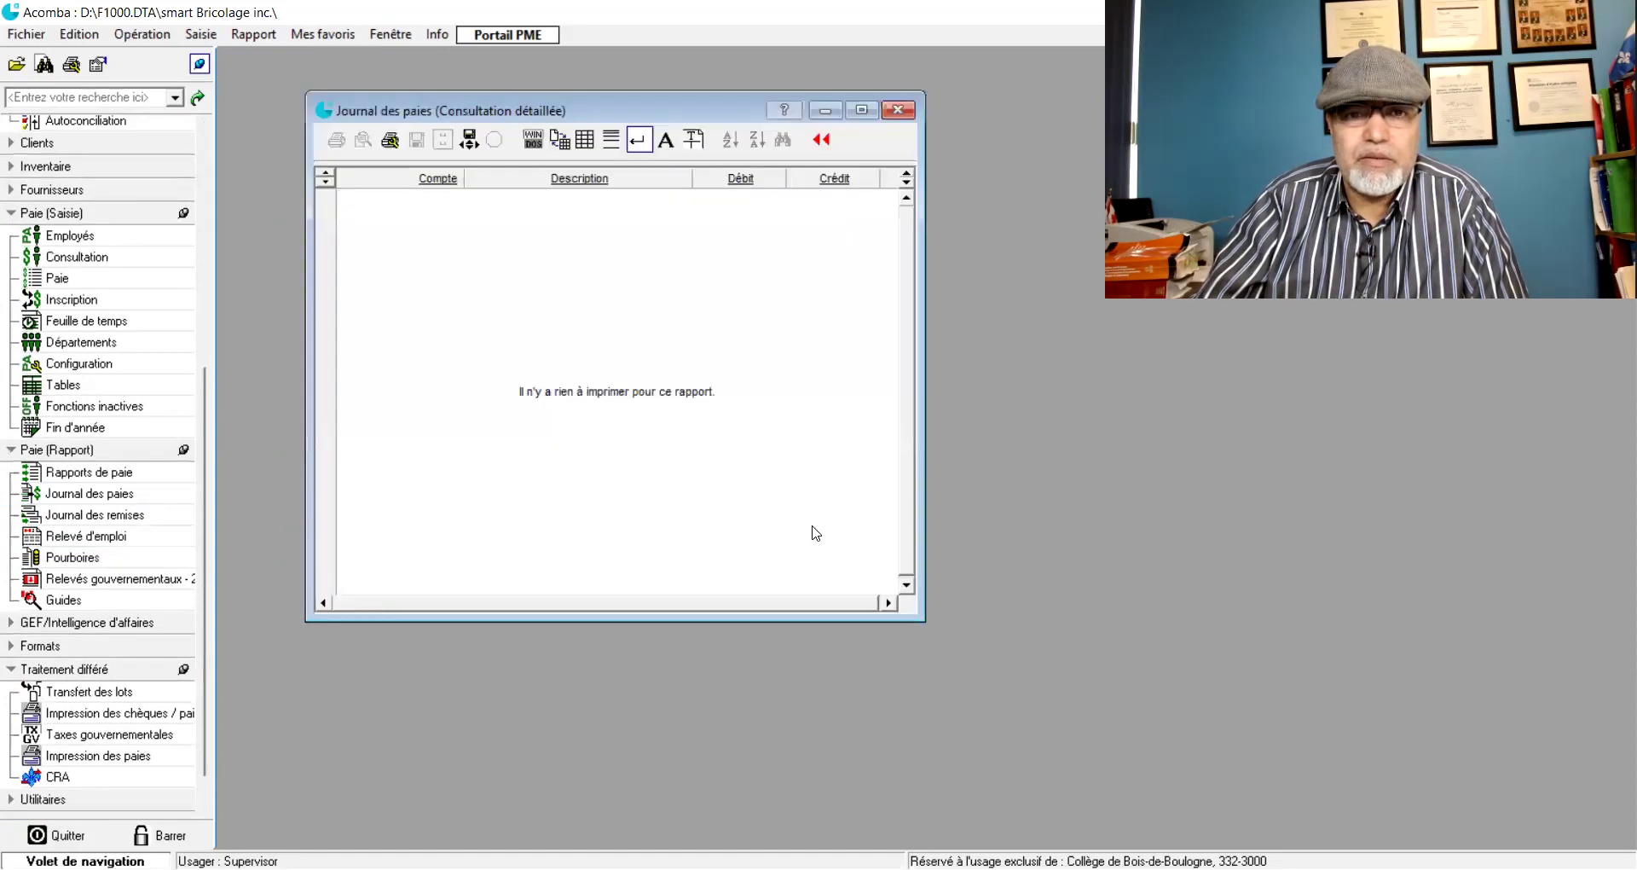
left_click(907, 109)
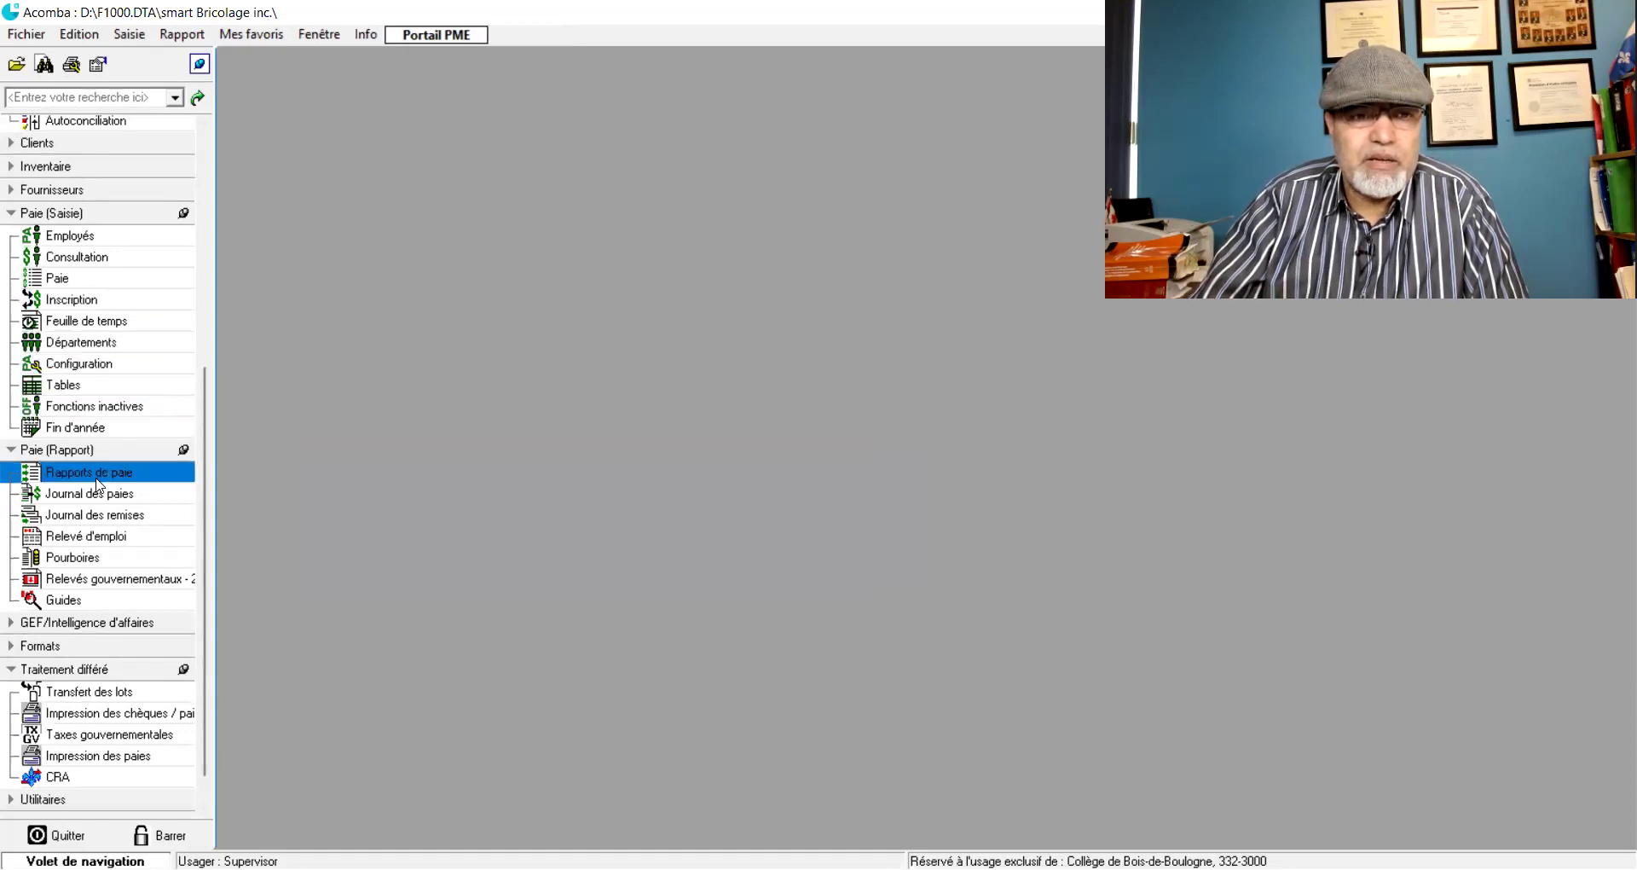
left_click(77, 278)
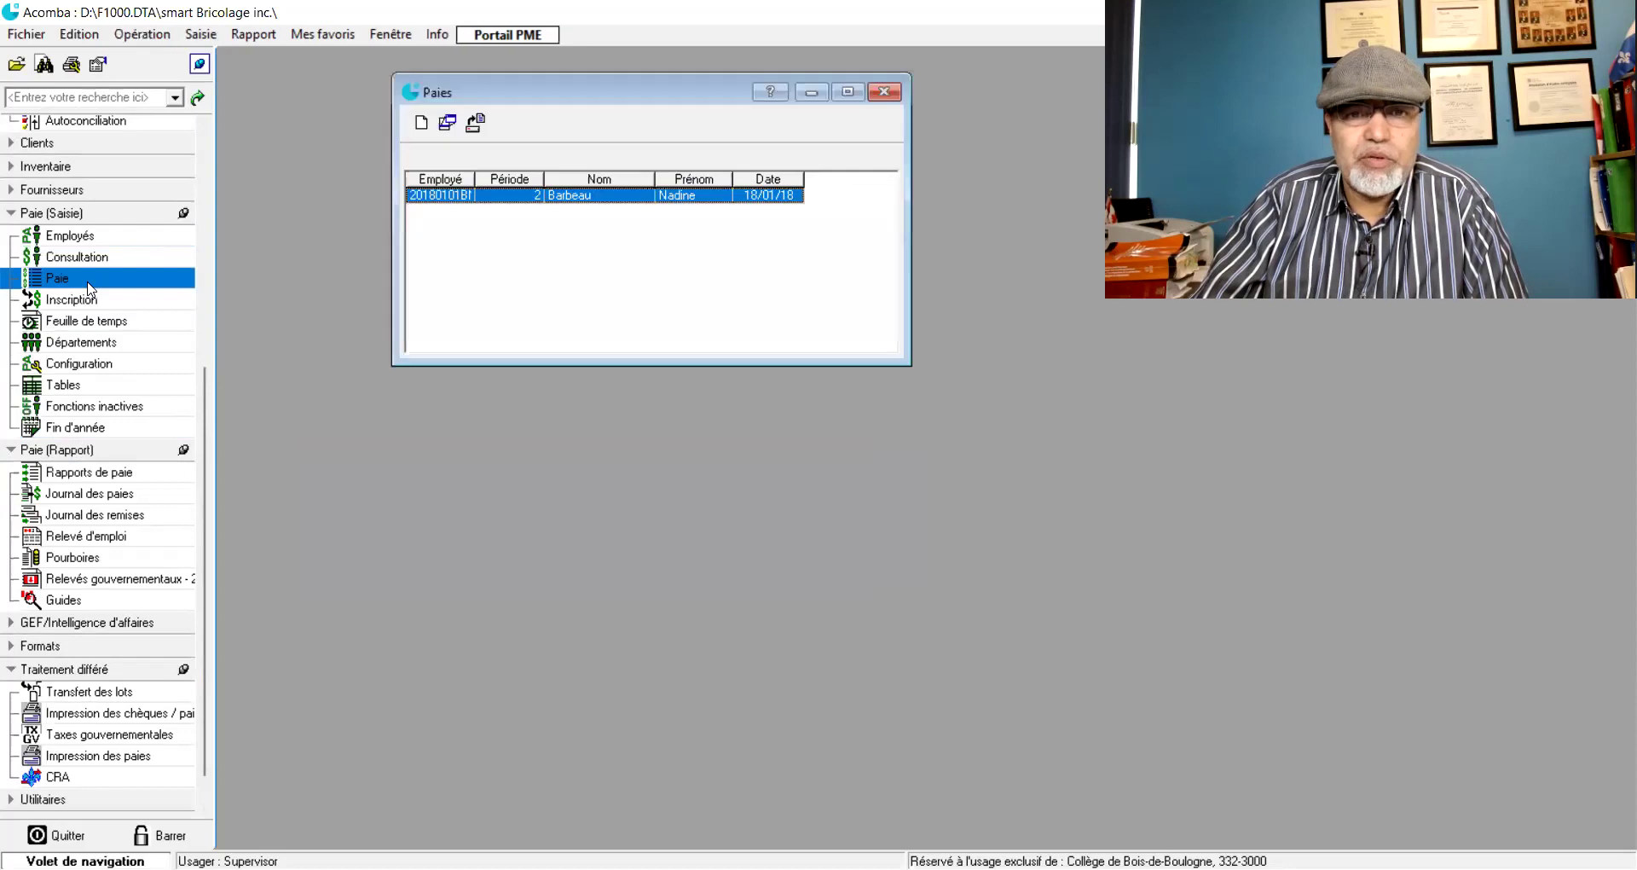
double_click(562, 196)
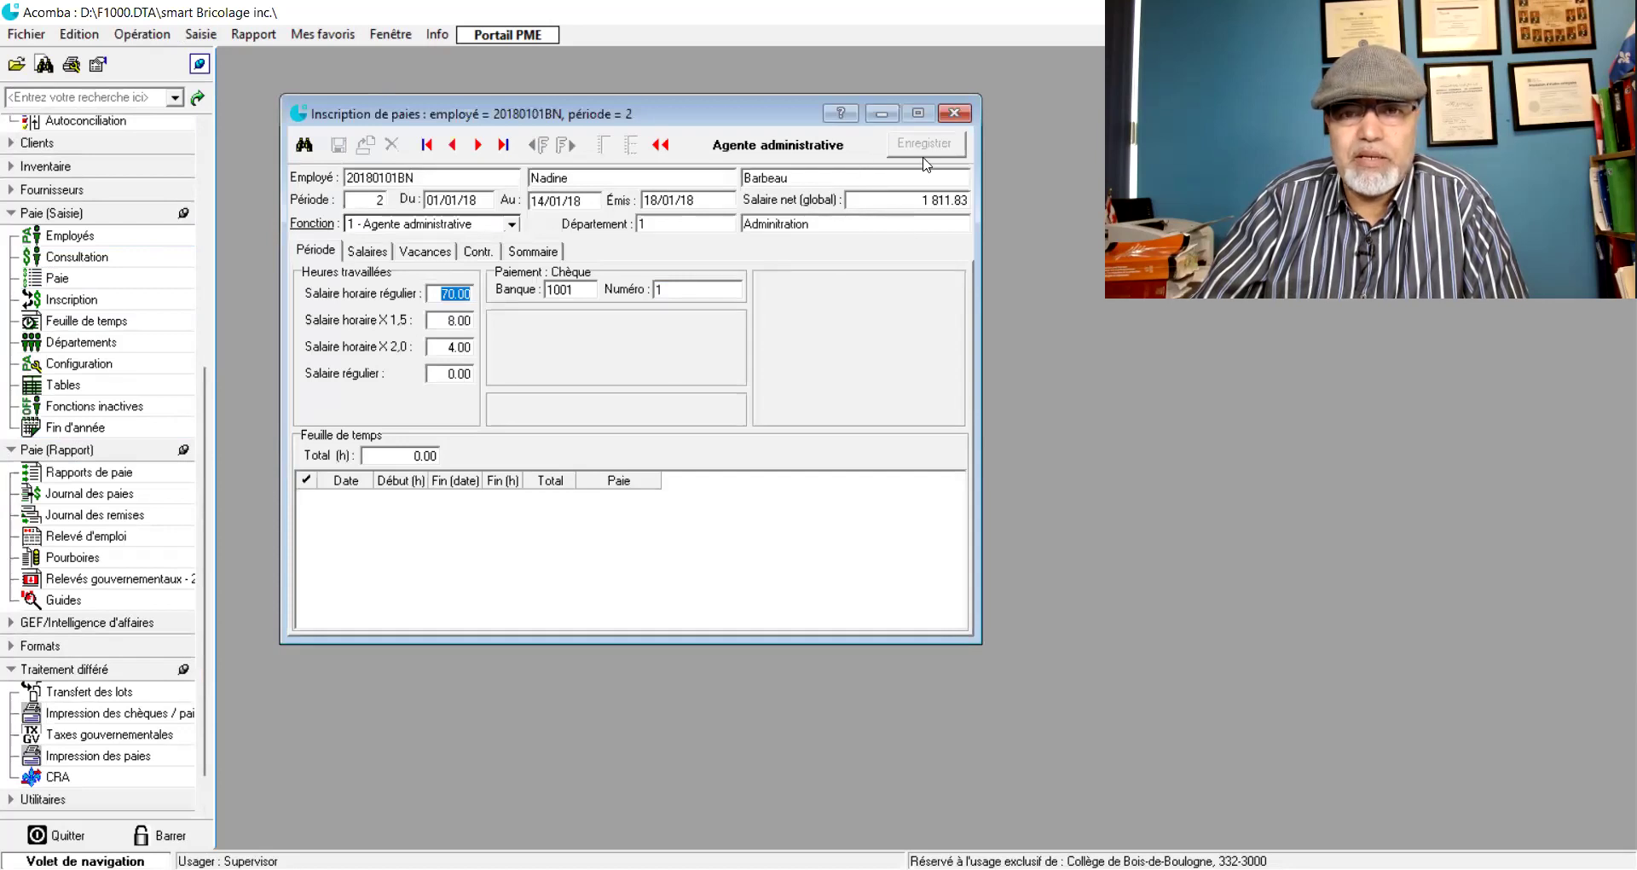
left_click(954, 113)
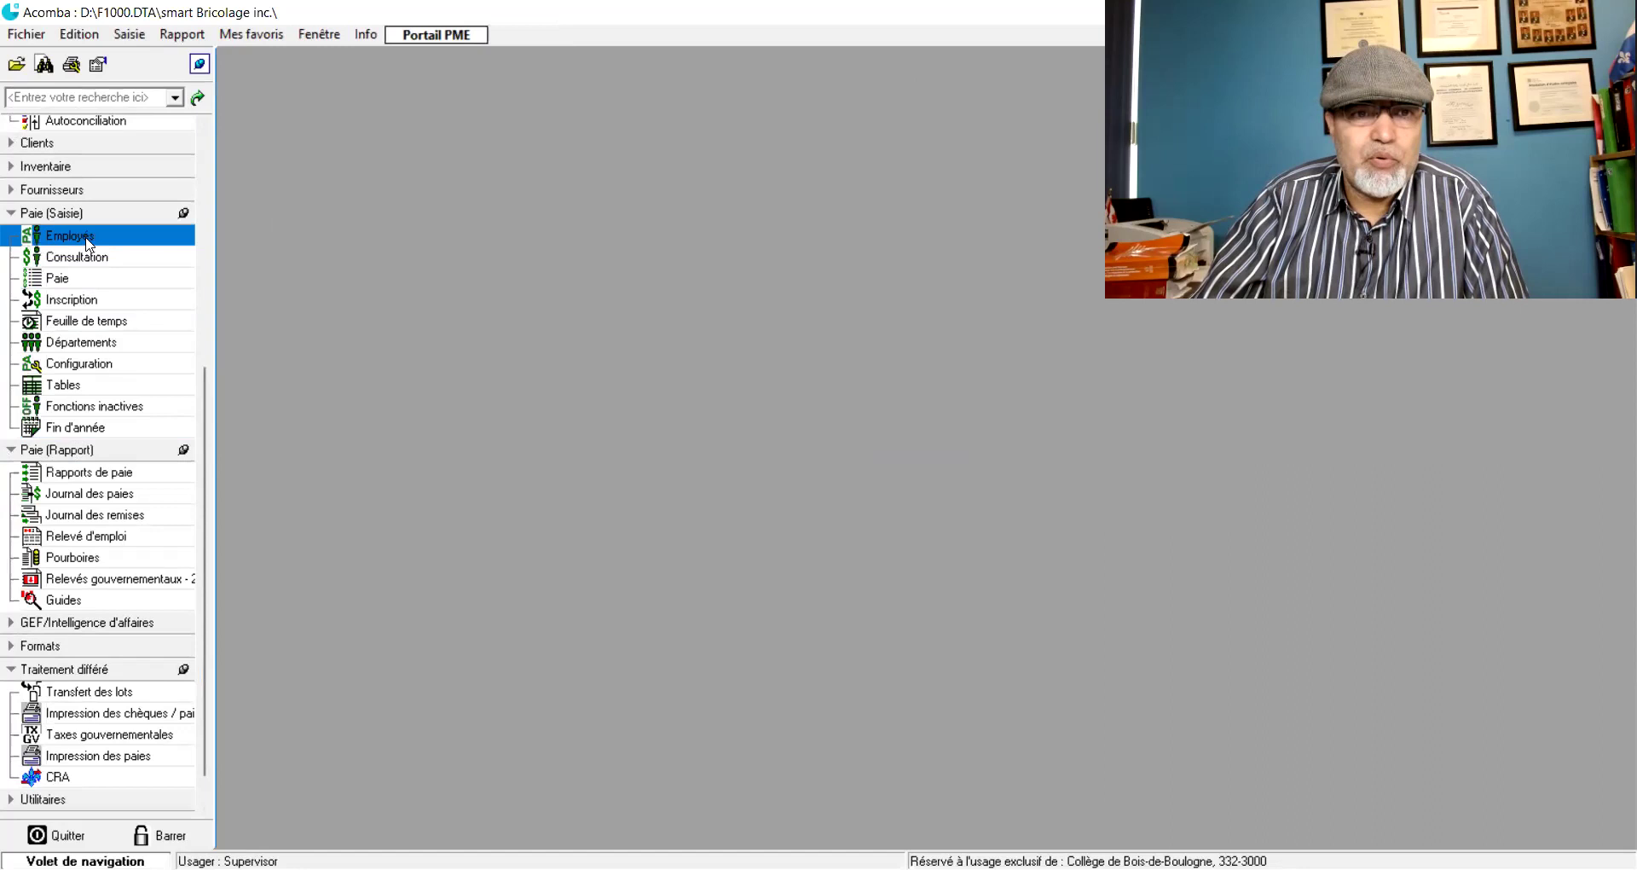
left_click(86, 243)
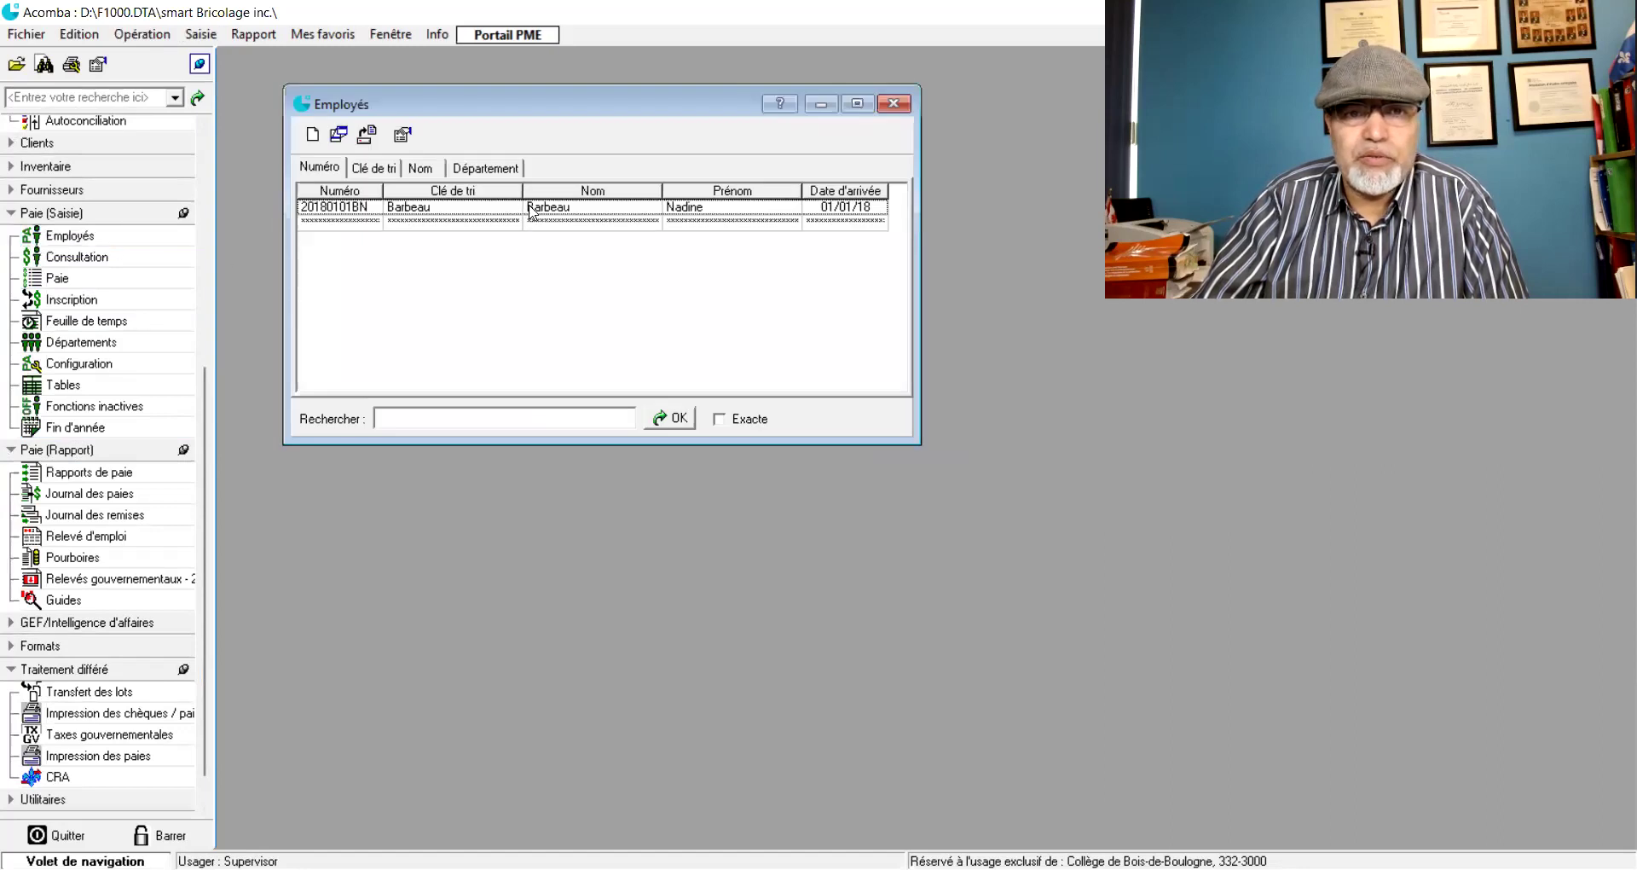
double_click(571, 207)
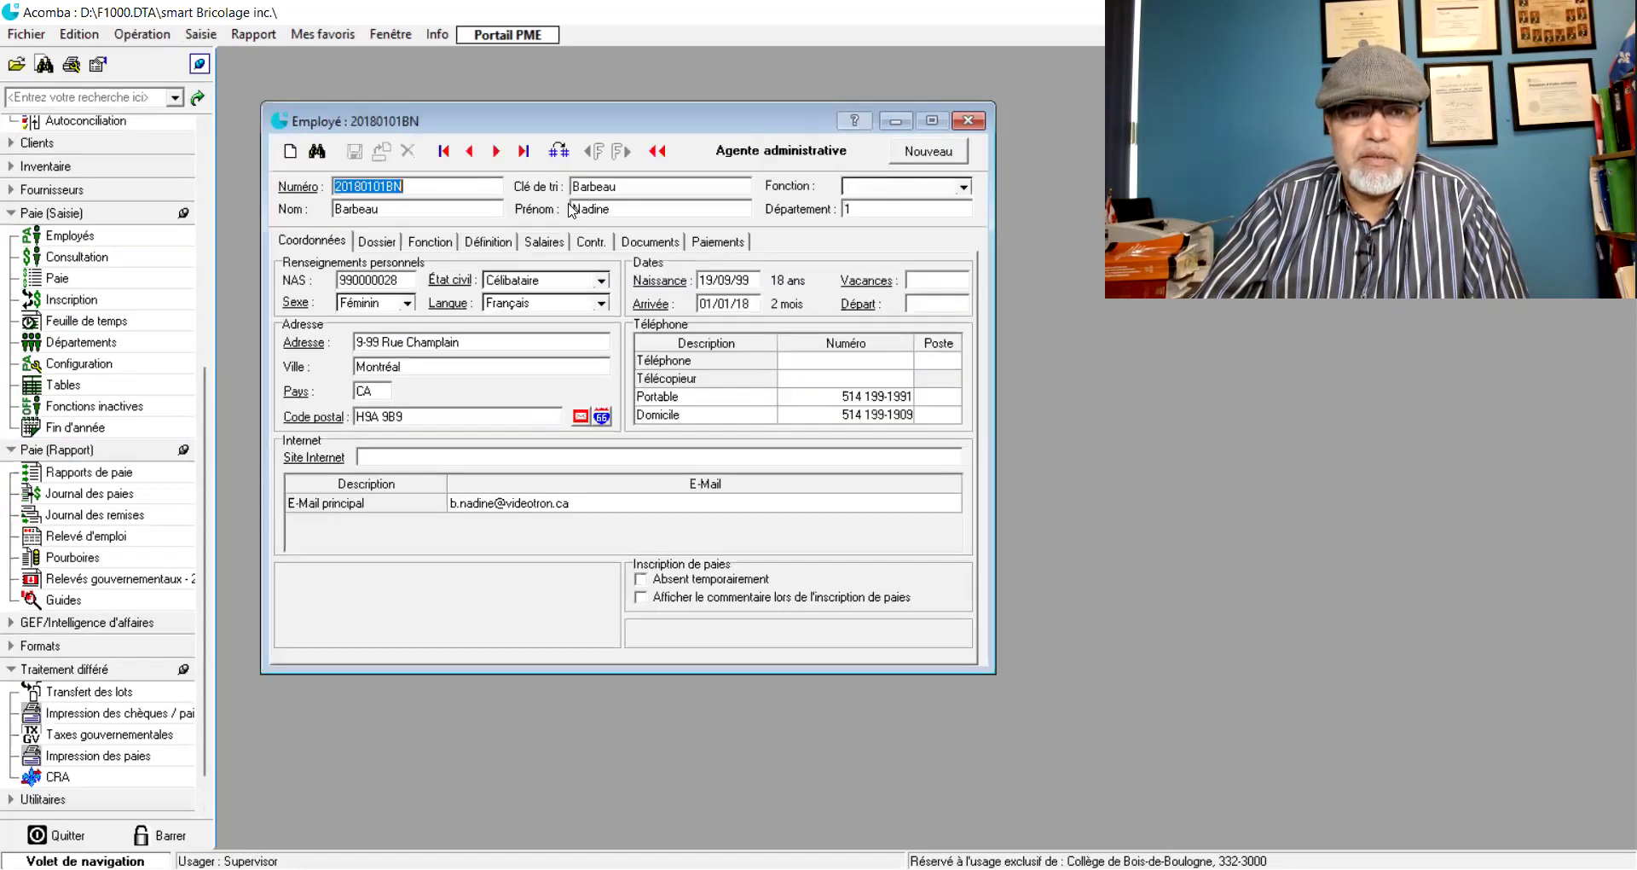
left_click(966, 120)
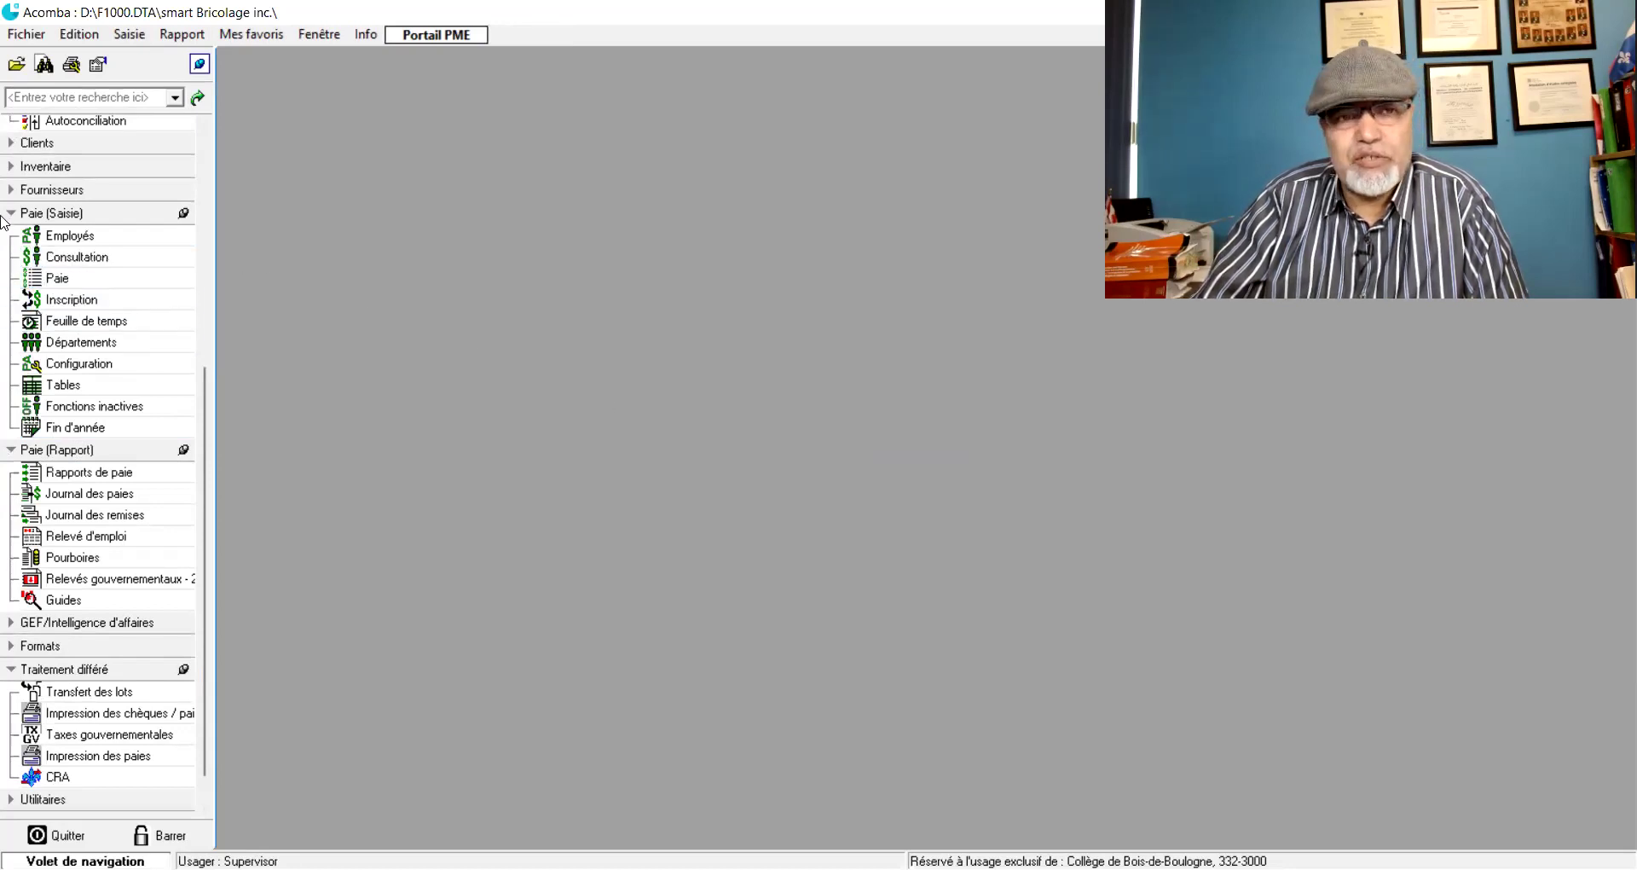
scroll(70, 181, "up", 3)
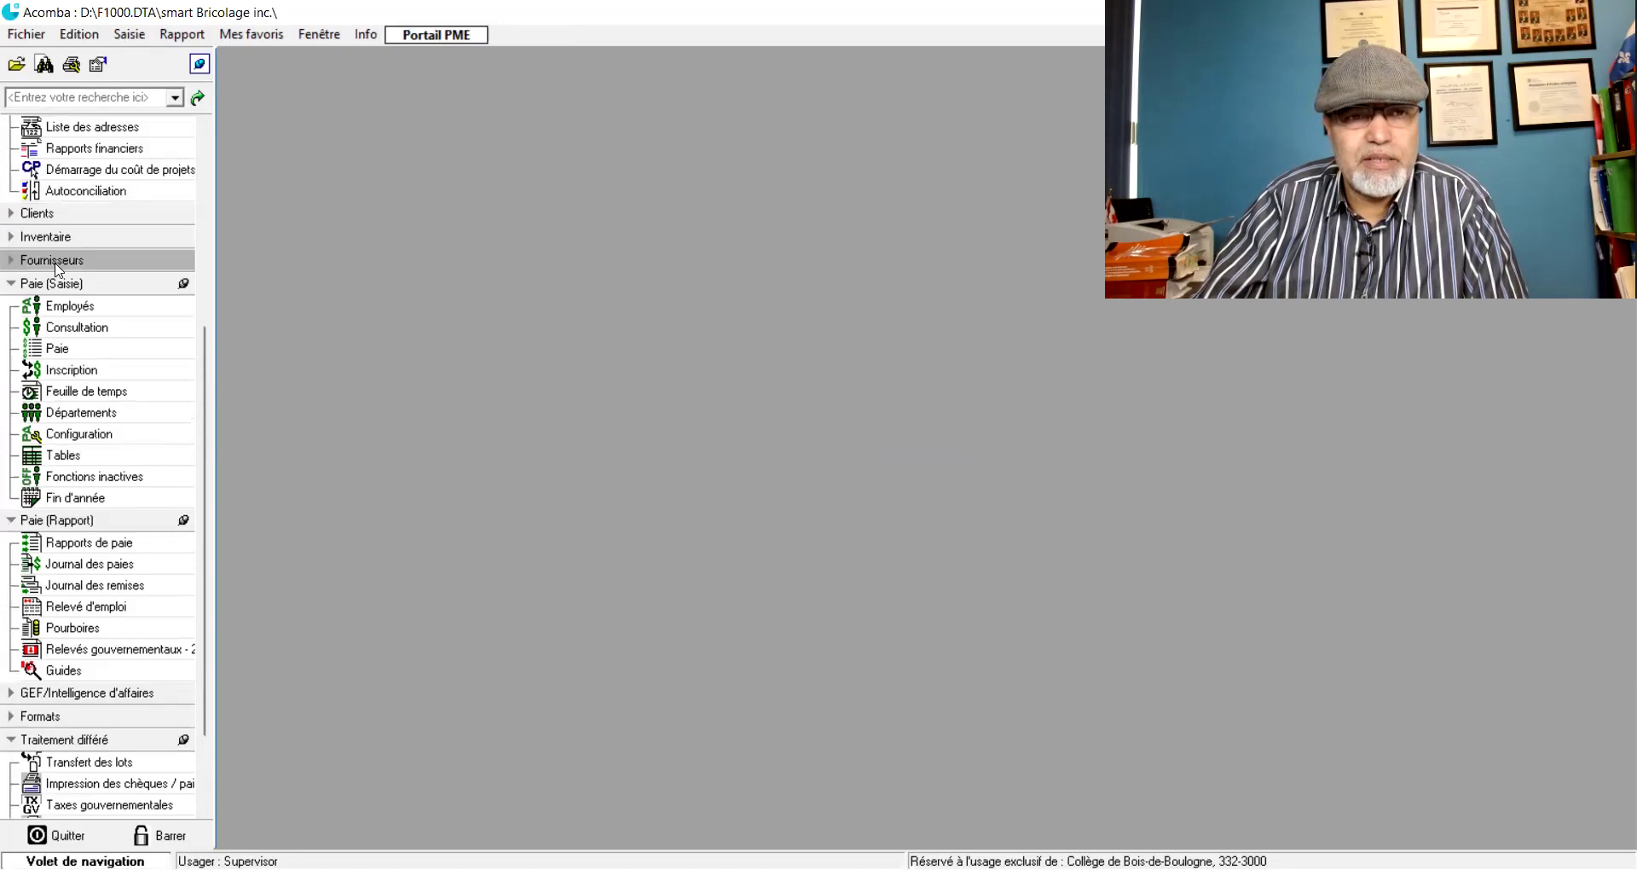